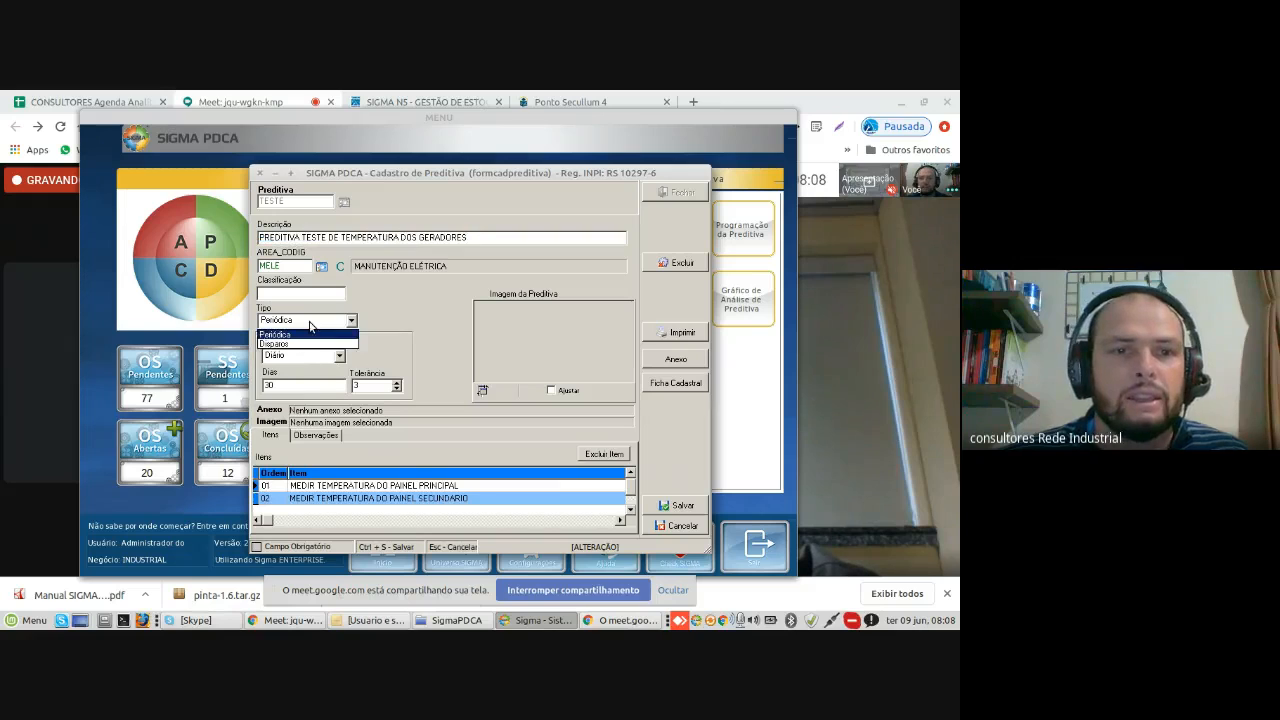
# Step: Select Periódica as the type and review the main panel item's unit, minimum, standard and maximum values
pyautogui.click(315, 324)
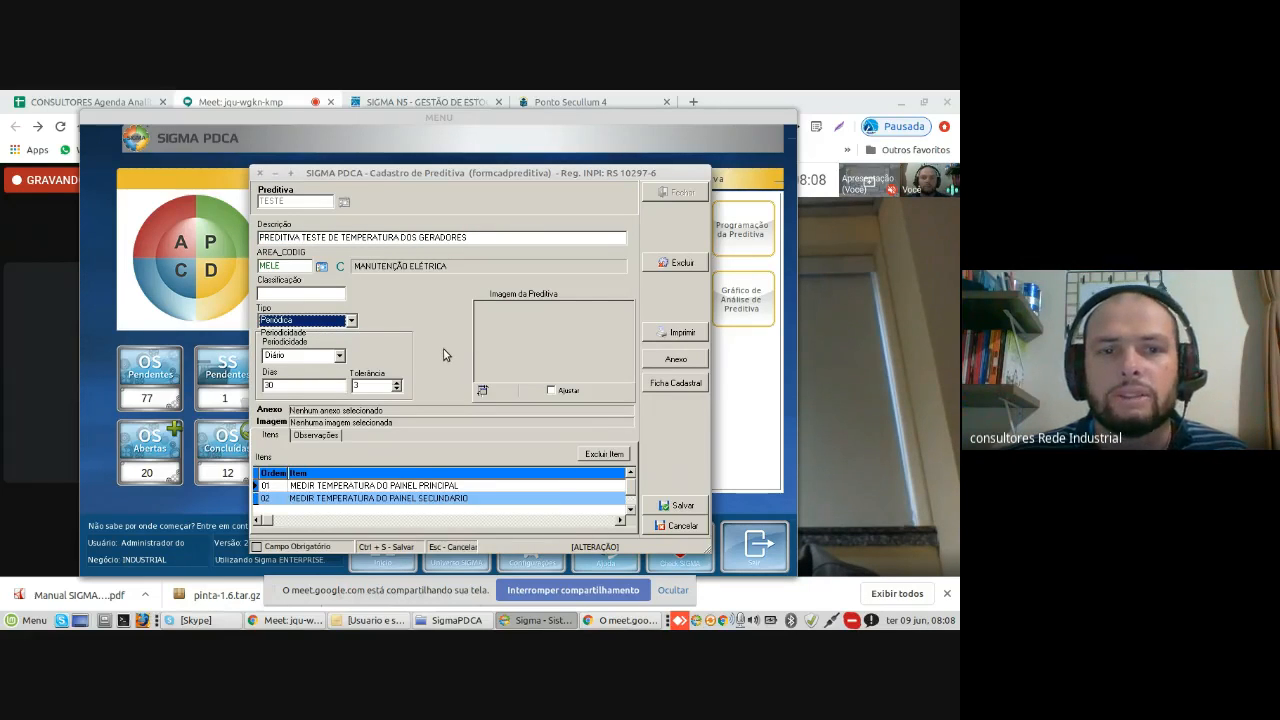
pyautogui.click(378, 488)
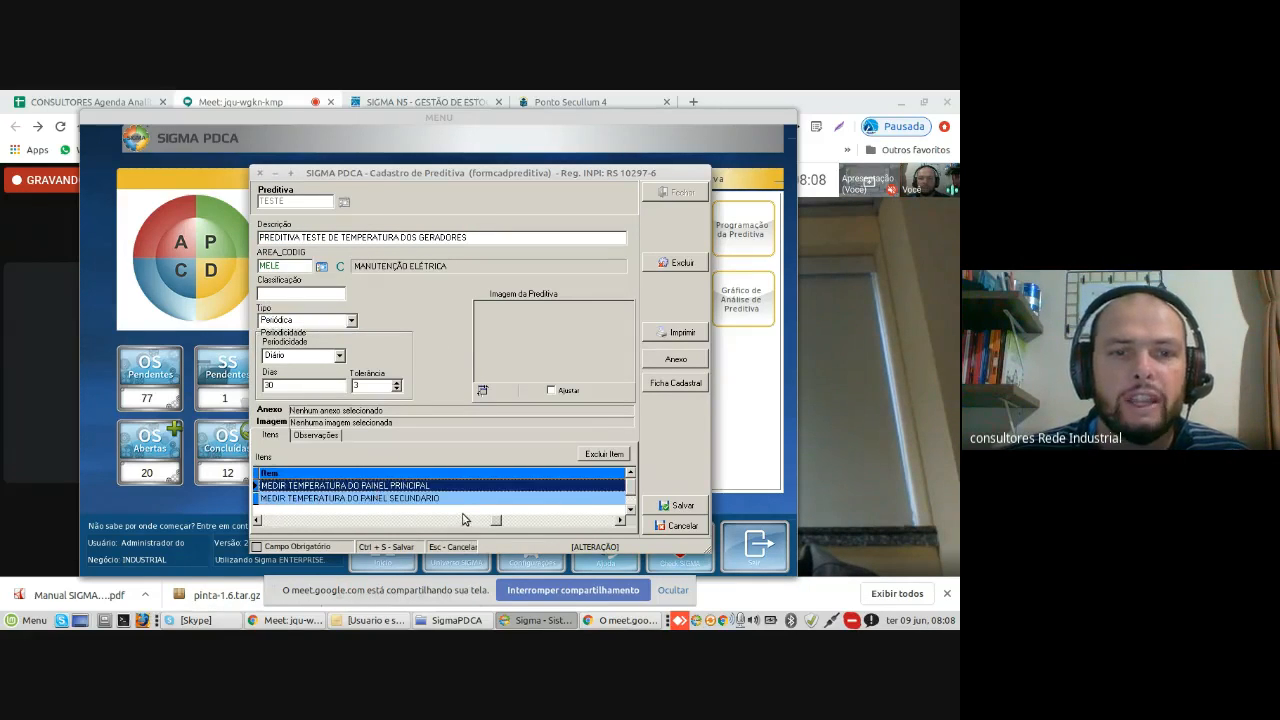
pyautogui.press('Left')
pyautogui.press('Right')
pyautogui.press('Right')
pyautogui.press('Right')
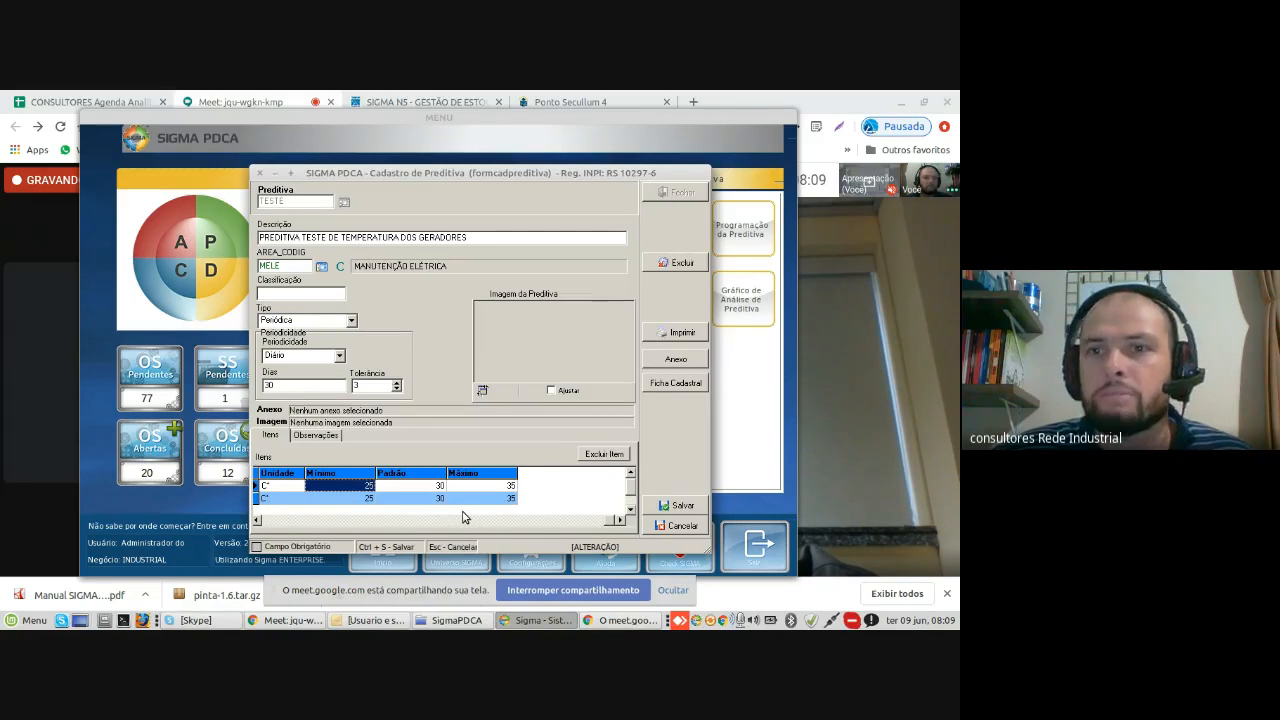
pyautogui.press('Right')
pyautogui.press('Right')
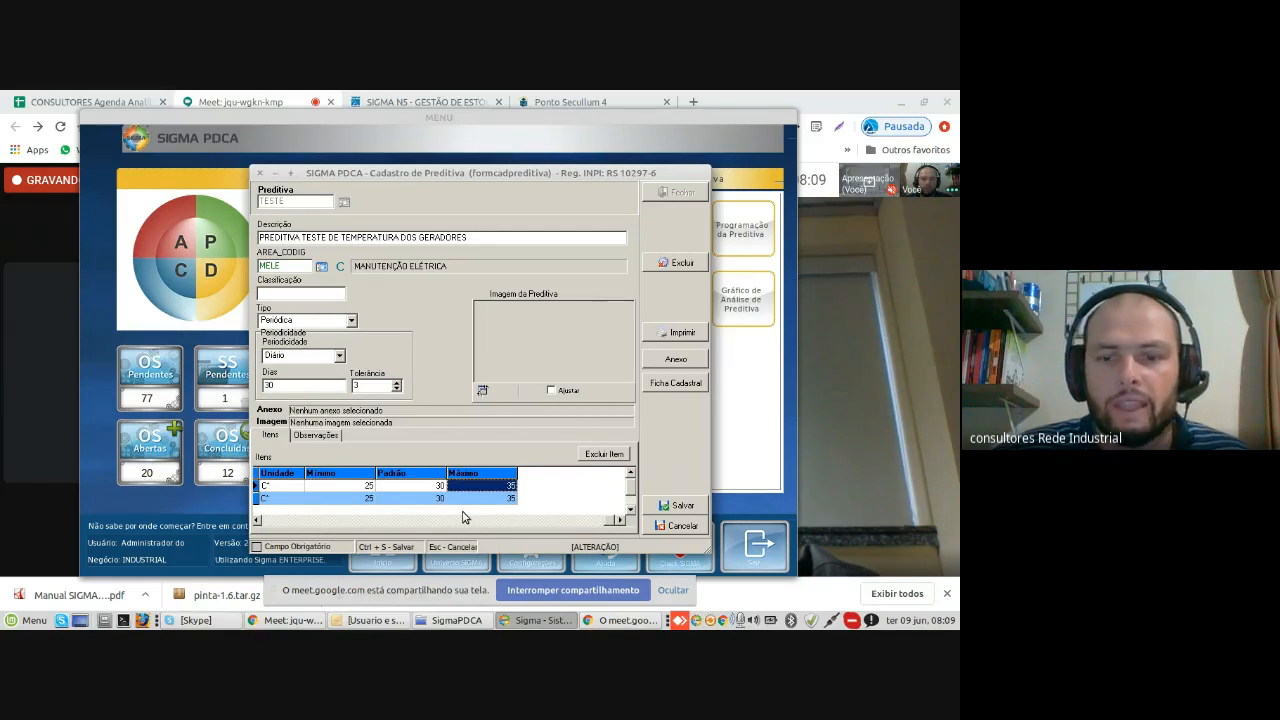
pyautogui.press('Left')
pyautogui.press('Left')
pyautogui.press('Left')
pyautogui.press('Left')
pyautogui.press('Left')
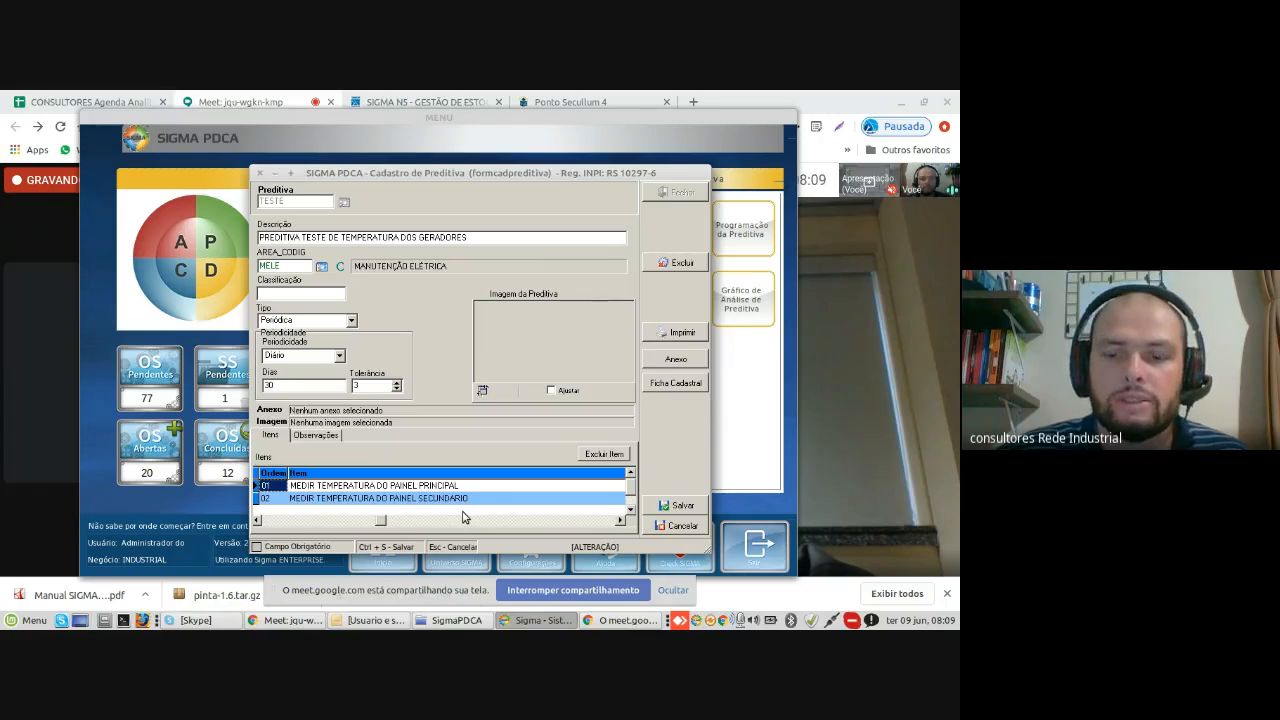
# Step: Compare the units and the minimum, standard and maximum limits of the main and secondary panel temperature items
pyautogui.click(463, 517)
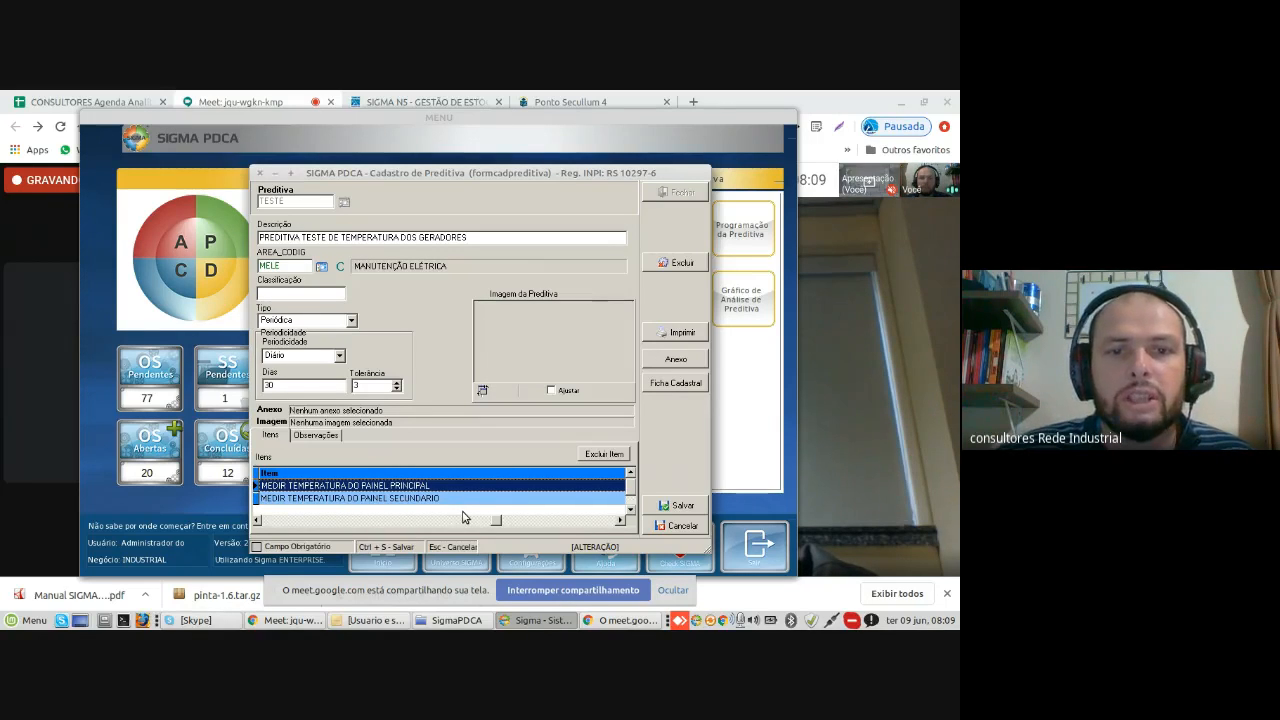
pyautogui.click(463, 517)
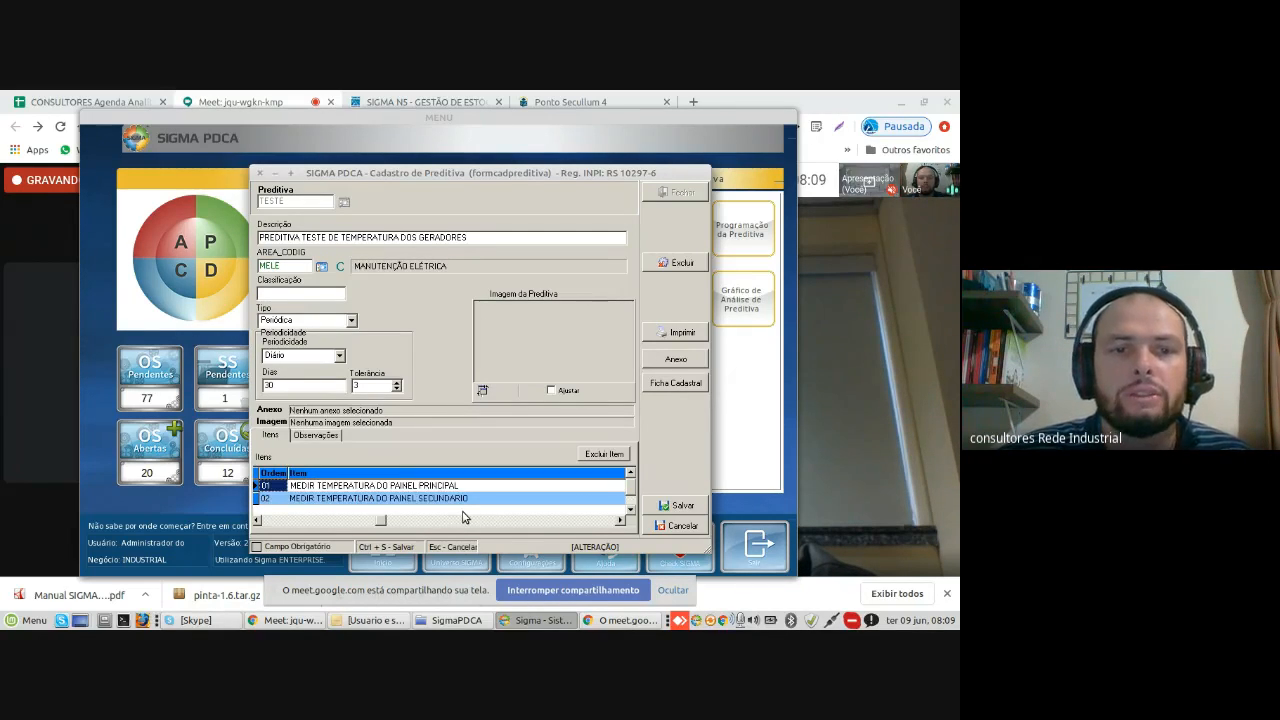
pyautogui.click(463, 517)
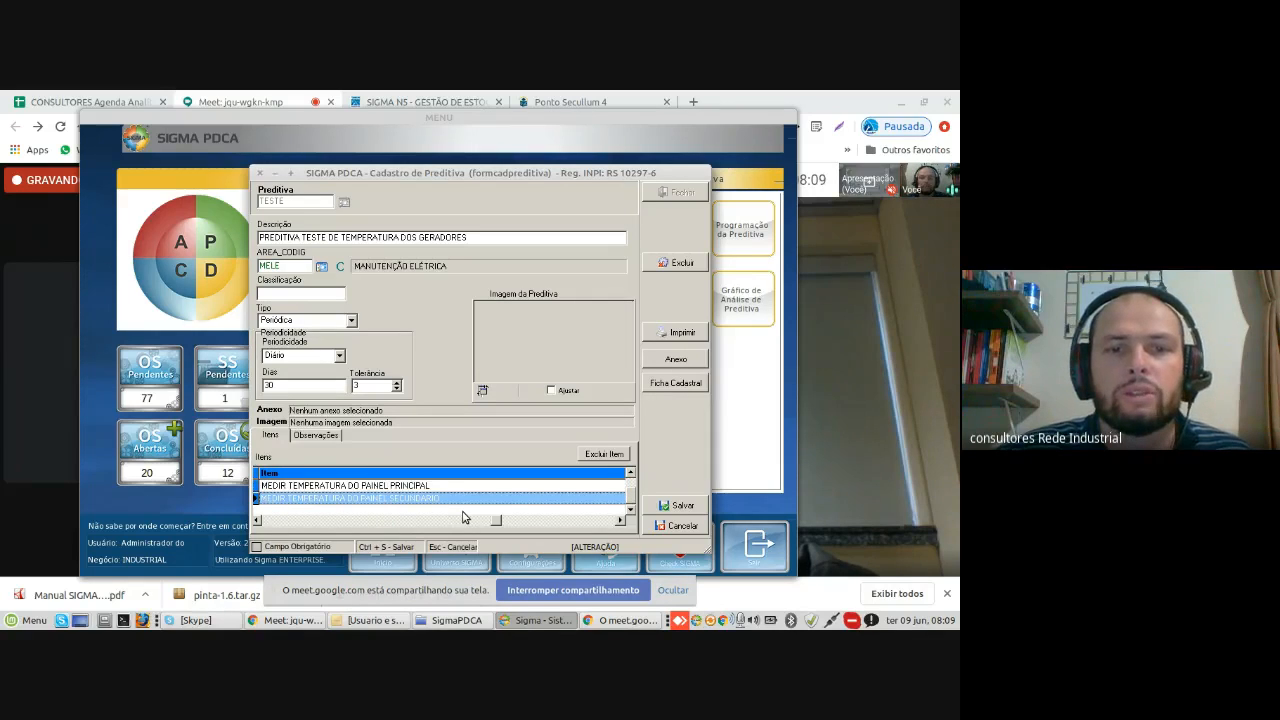
pyautogui.click(463, 517)
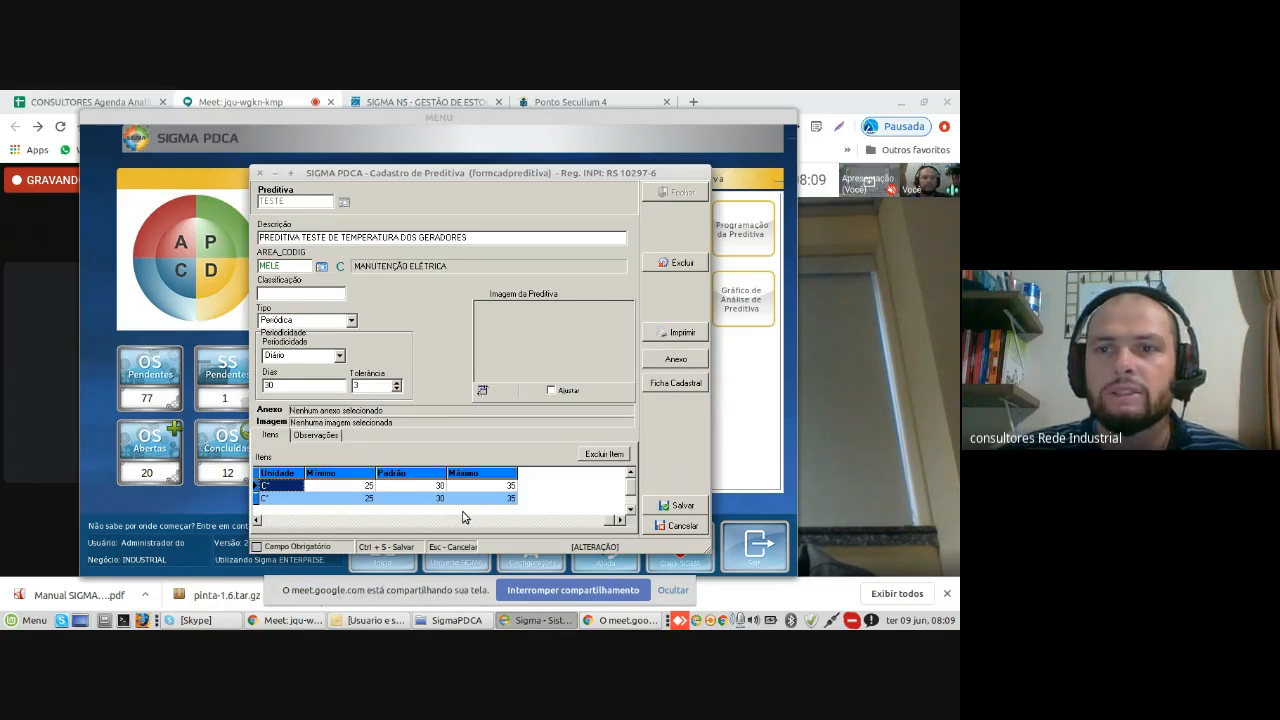
pyautogui.press('Right')
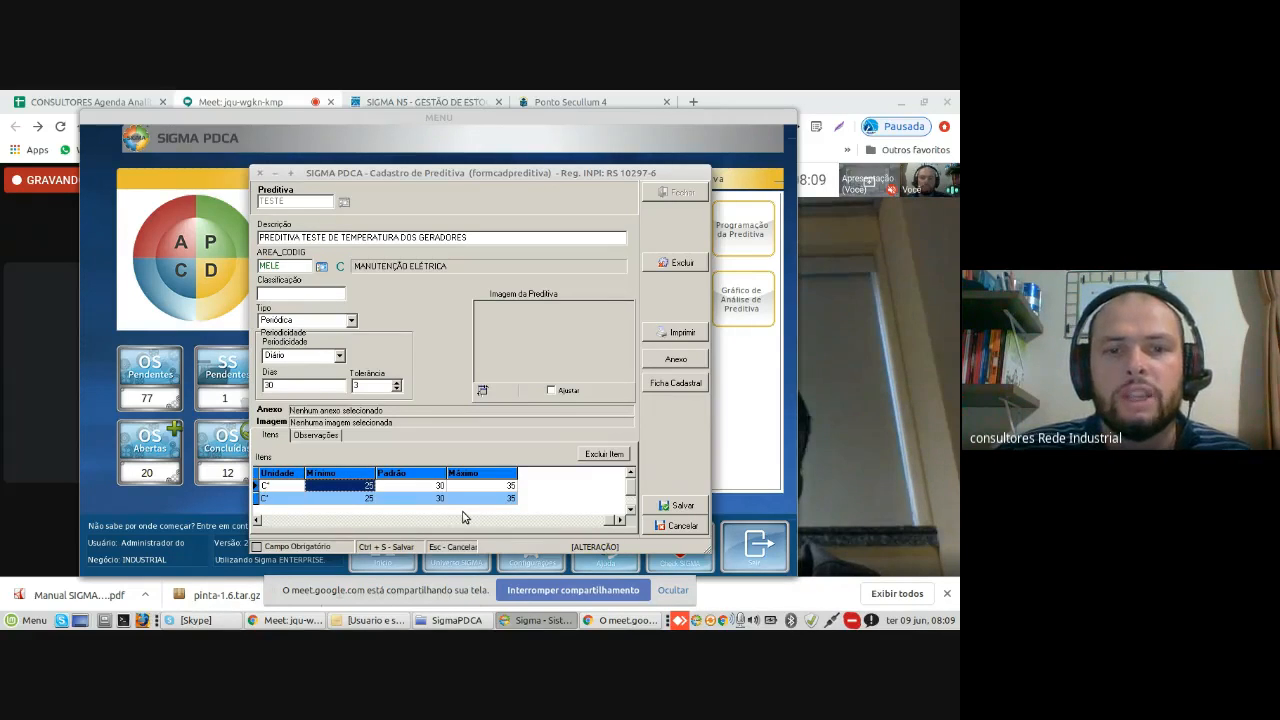
pyautogui.press('Right')
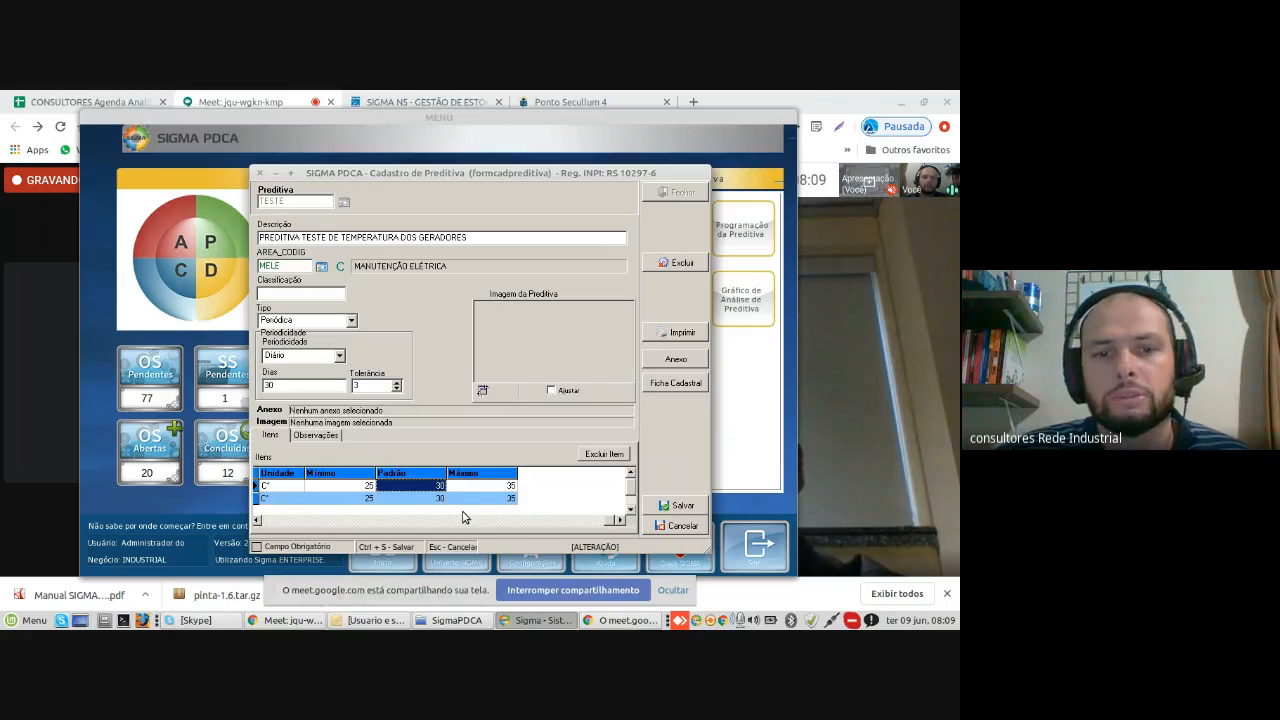
pyautogui.press('Right')
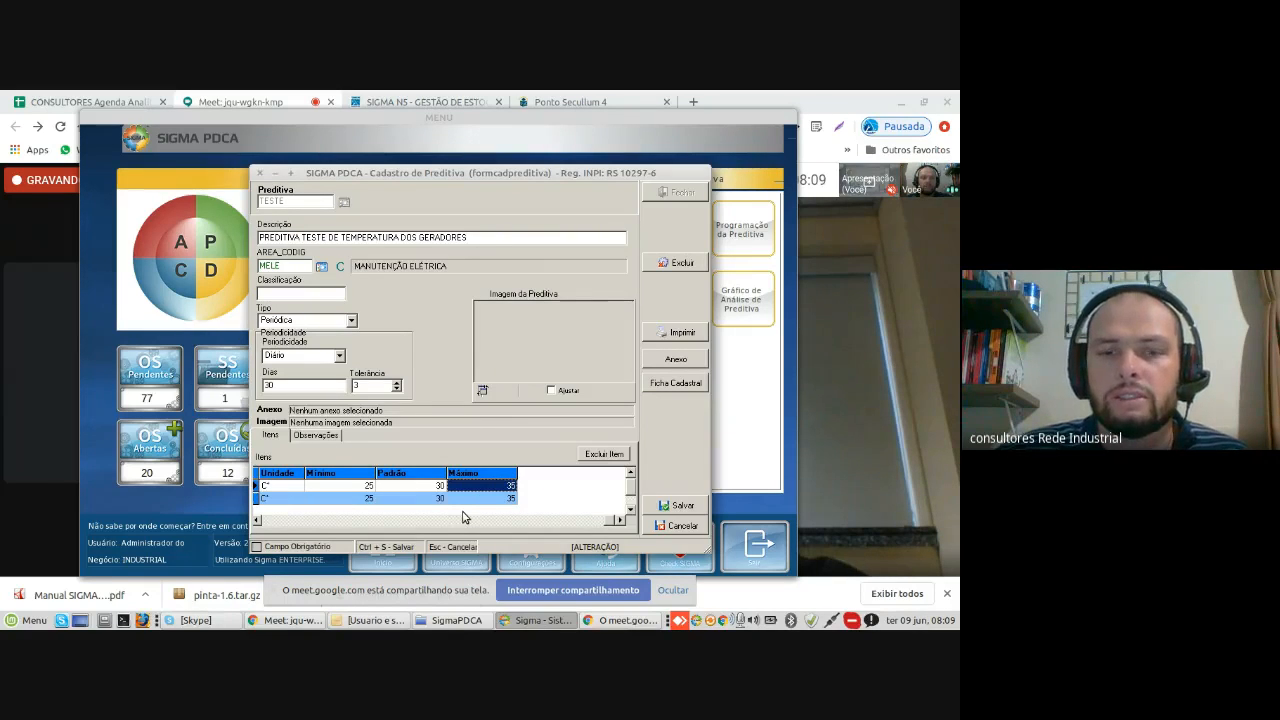
pyautogui.press('Down')
pyautogui.press('Left')
pyautogui.press('Left')
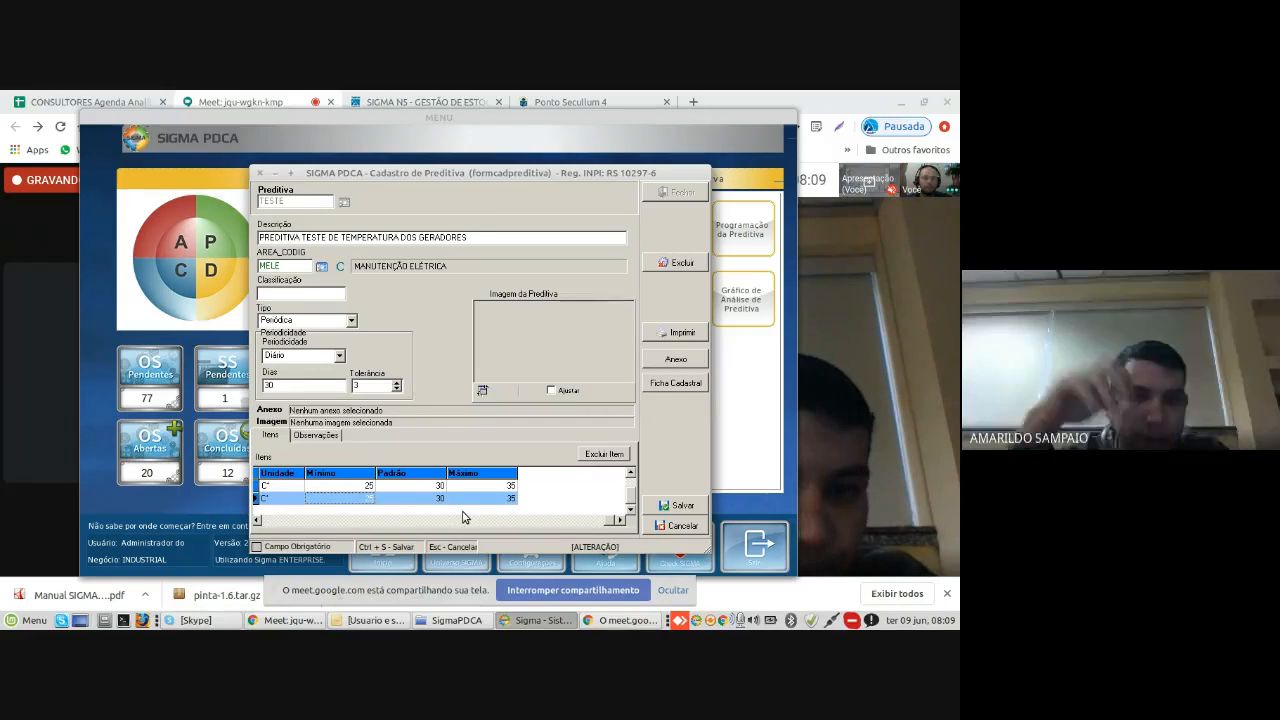
pyautogui.press('Up')
pyautogui.press('Left')
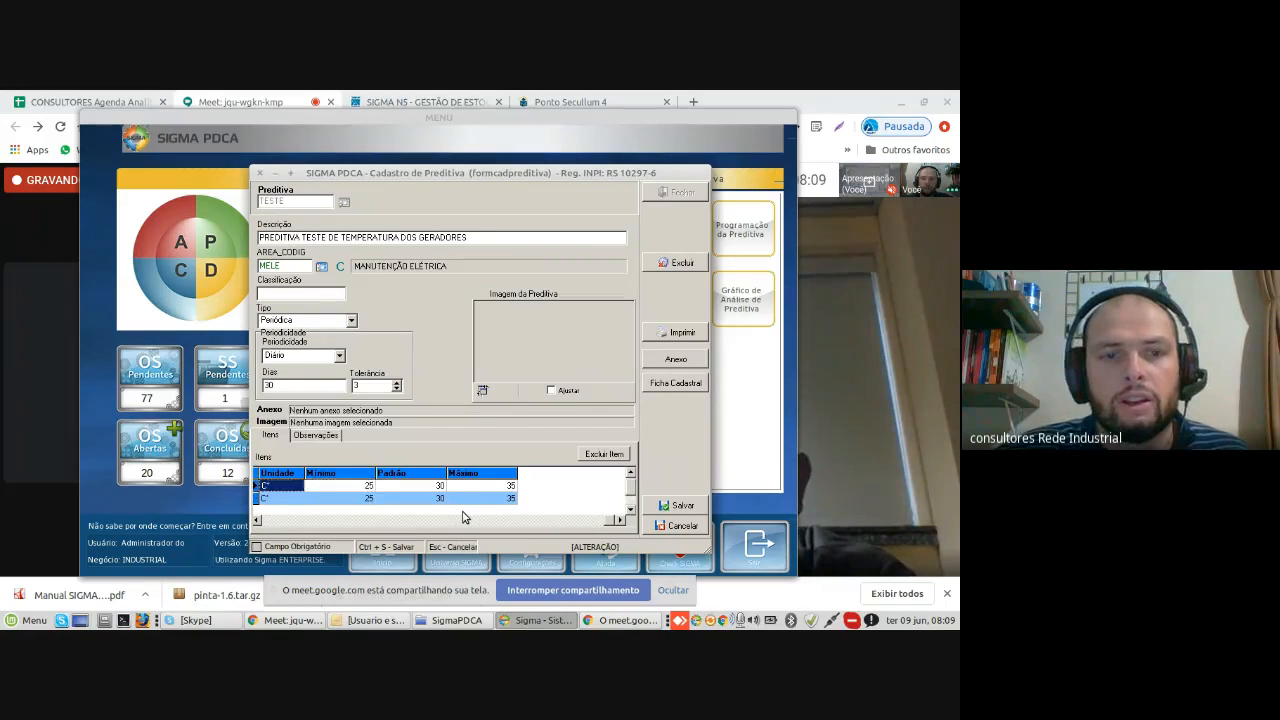
pyautogui.press('Left')
pyautogui.press('Left')
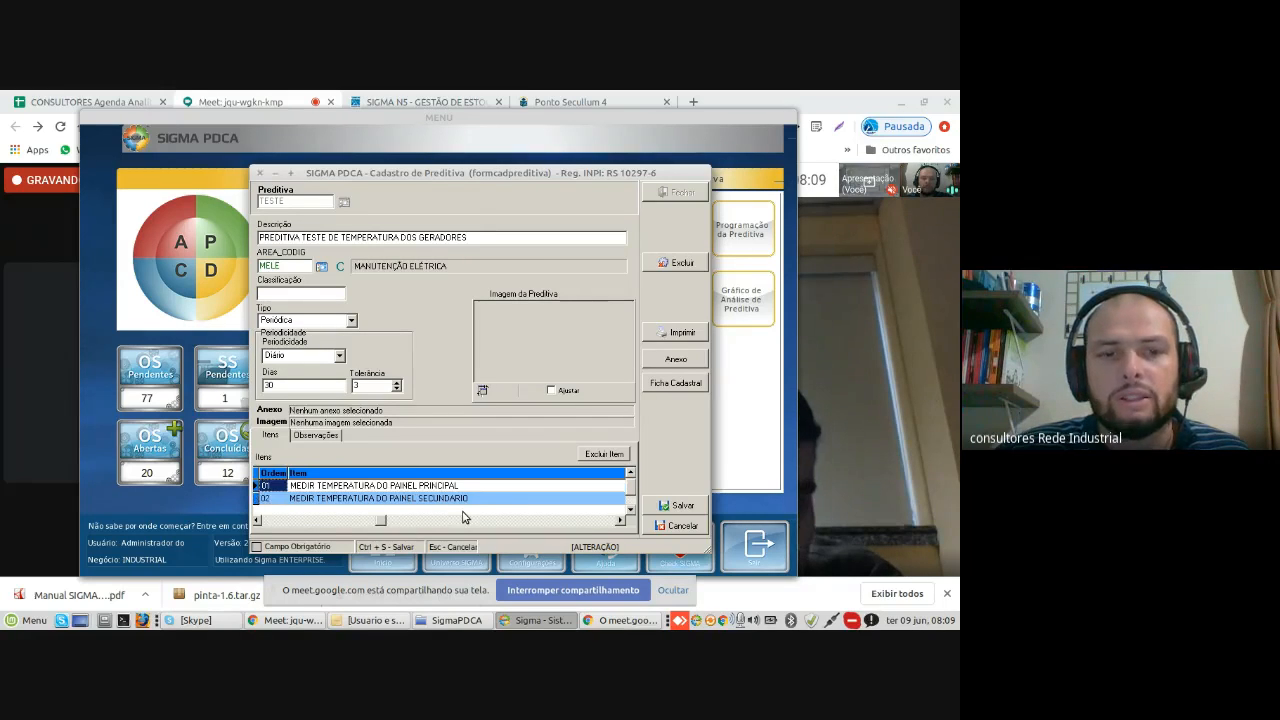
# Step: Start a blank third item row, save the TESTE predictive record and close its form
pyautogui.press('Down')
pyautogui.press('Down')
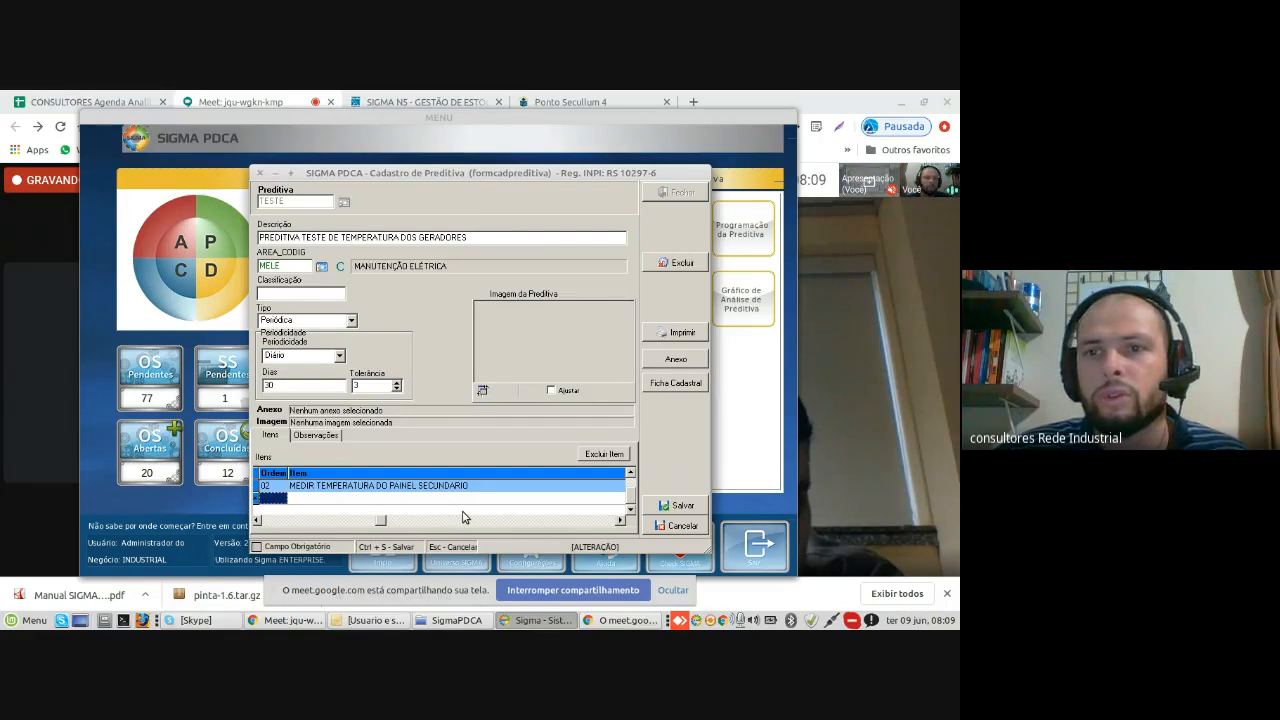
pyautogui.click(463, 517)
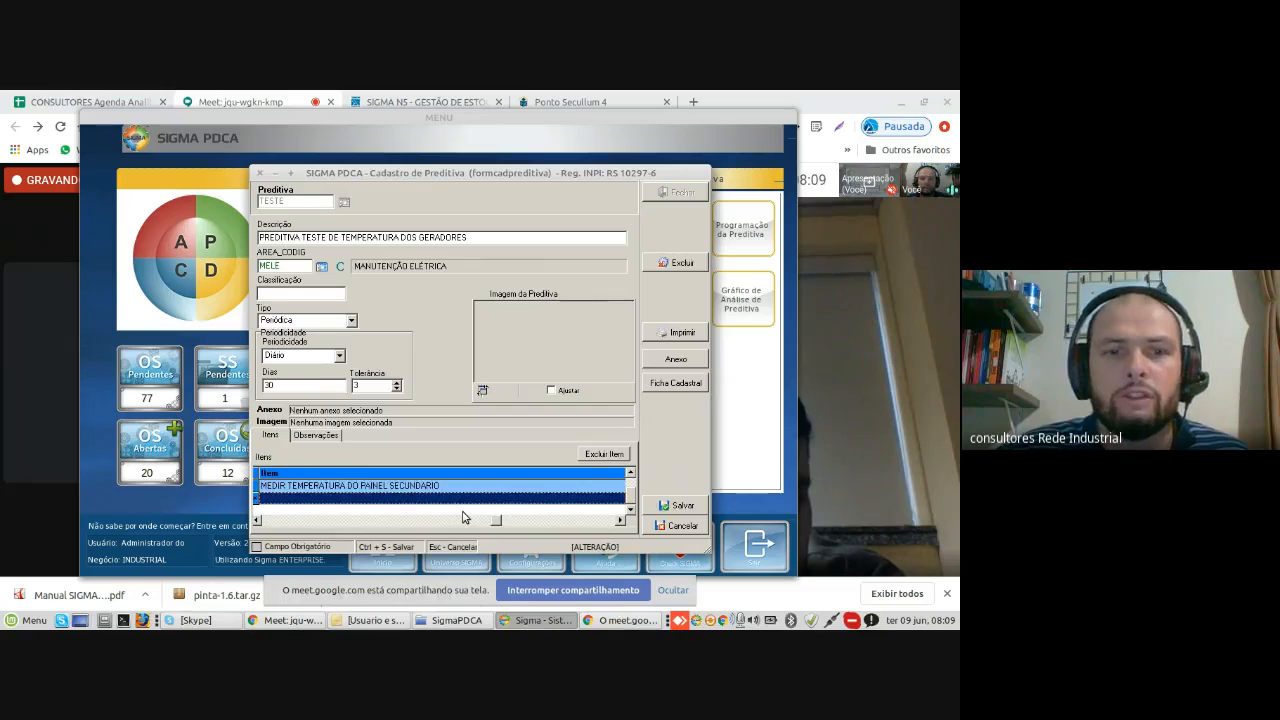
pyautogui.press('Right')
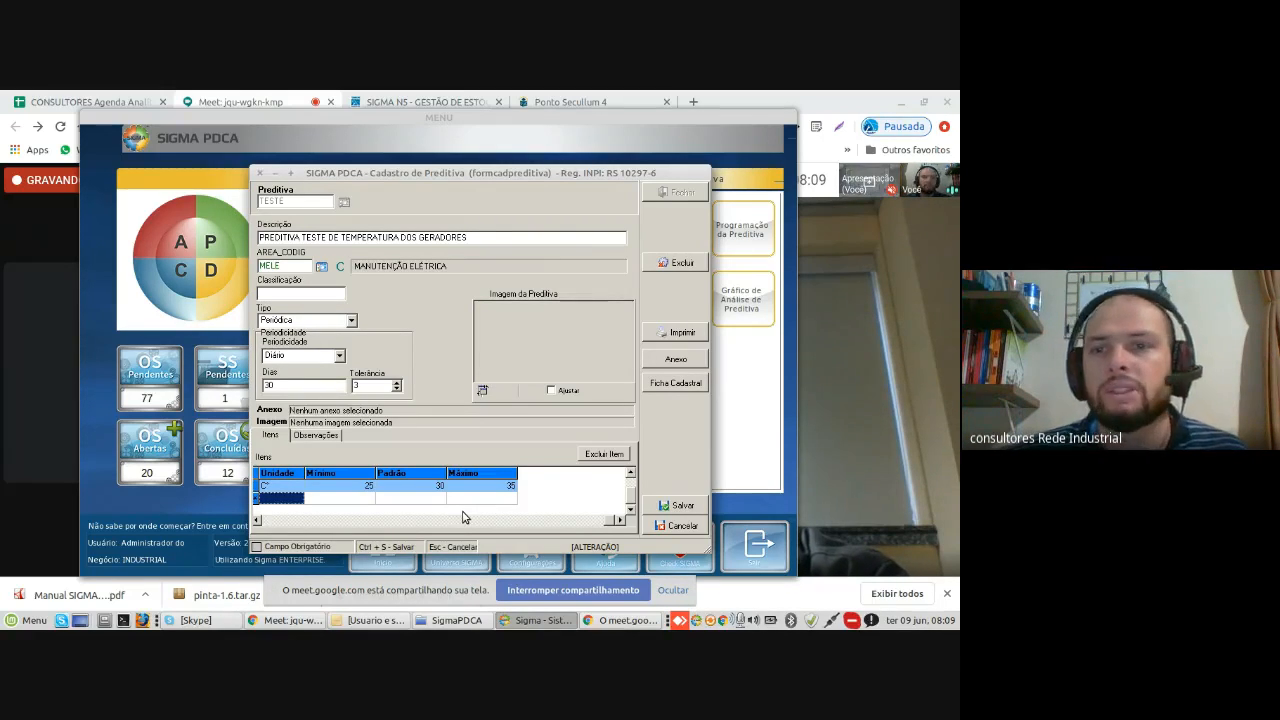
pyautogui.click(692, 506)
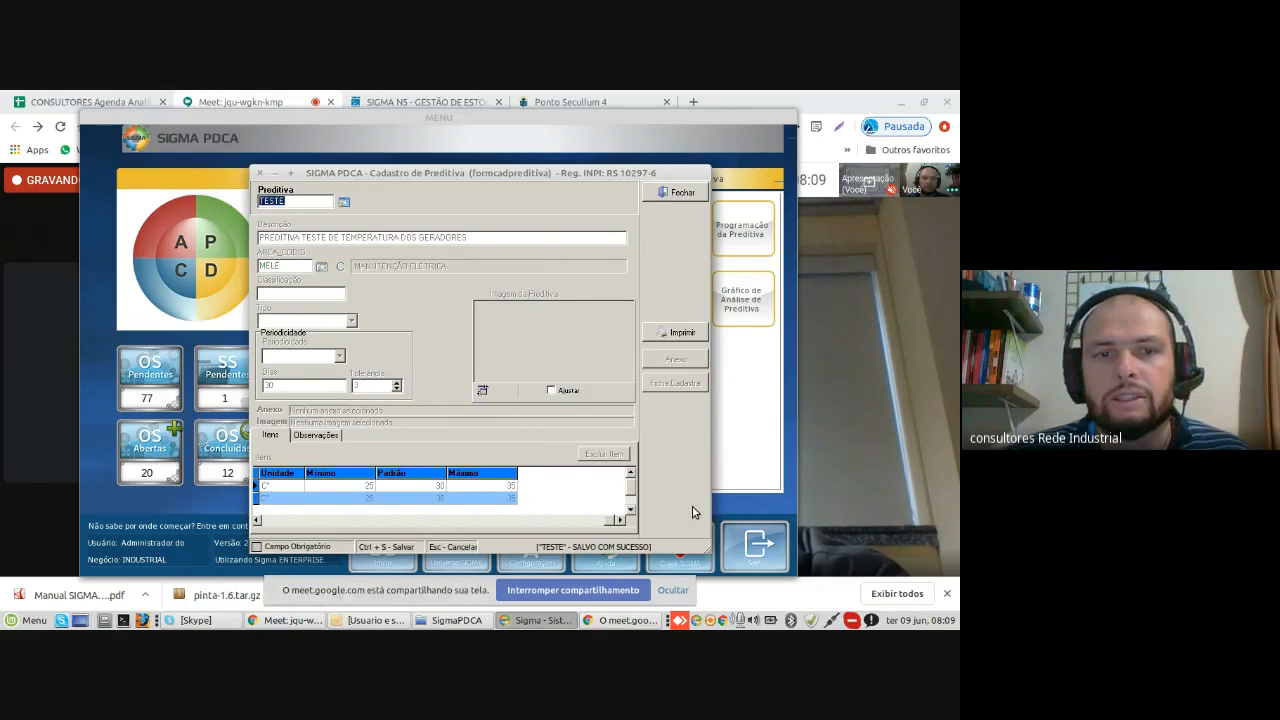
pyautogui.click(676, 191)
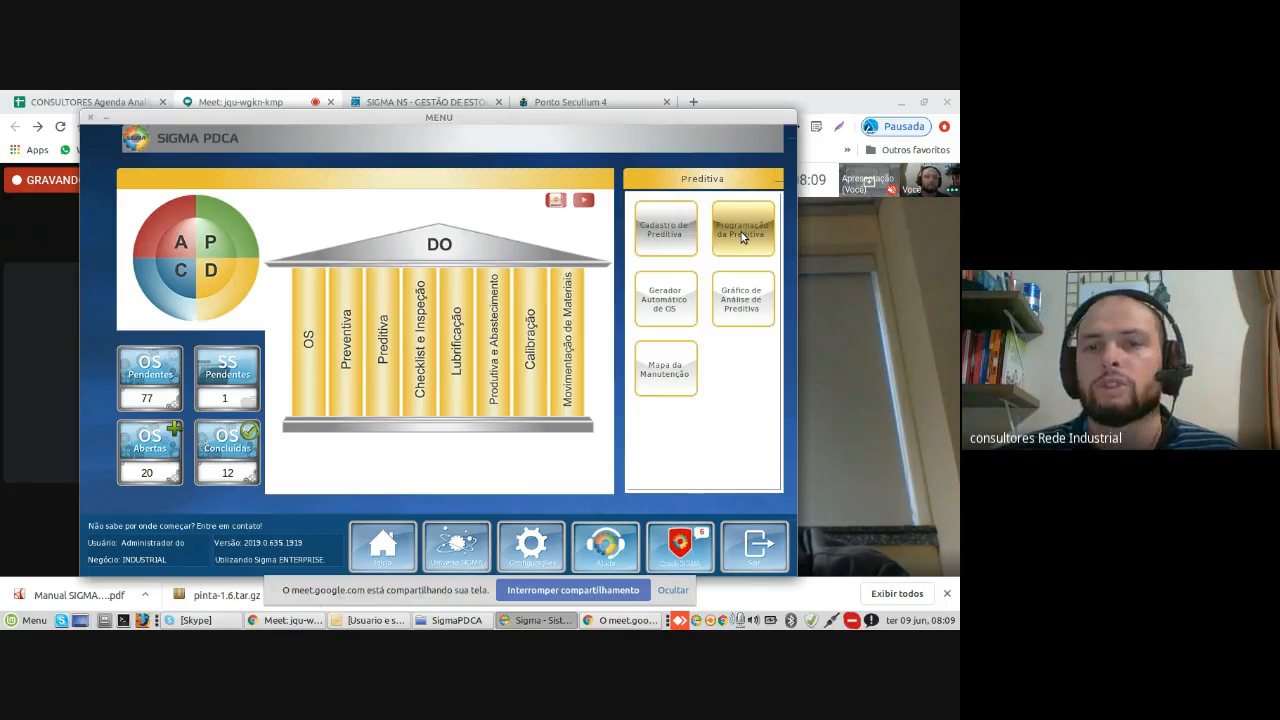
# Step: Open the predictive maintenance programming form and start programming number 16
pyautogui.click(741, 233)
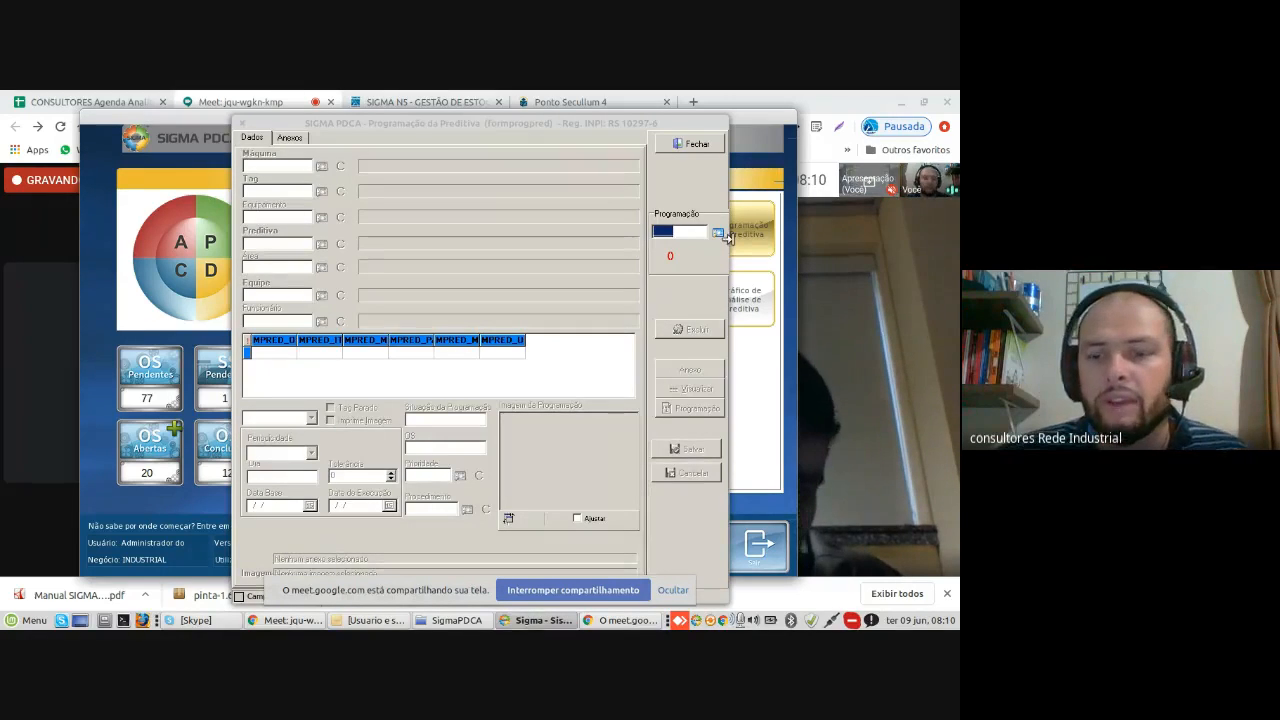
pyautogui.write('16__')
pyautogui.press('Return')
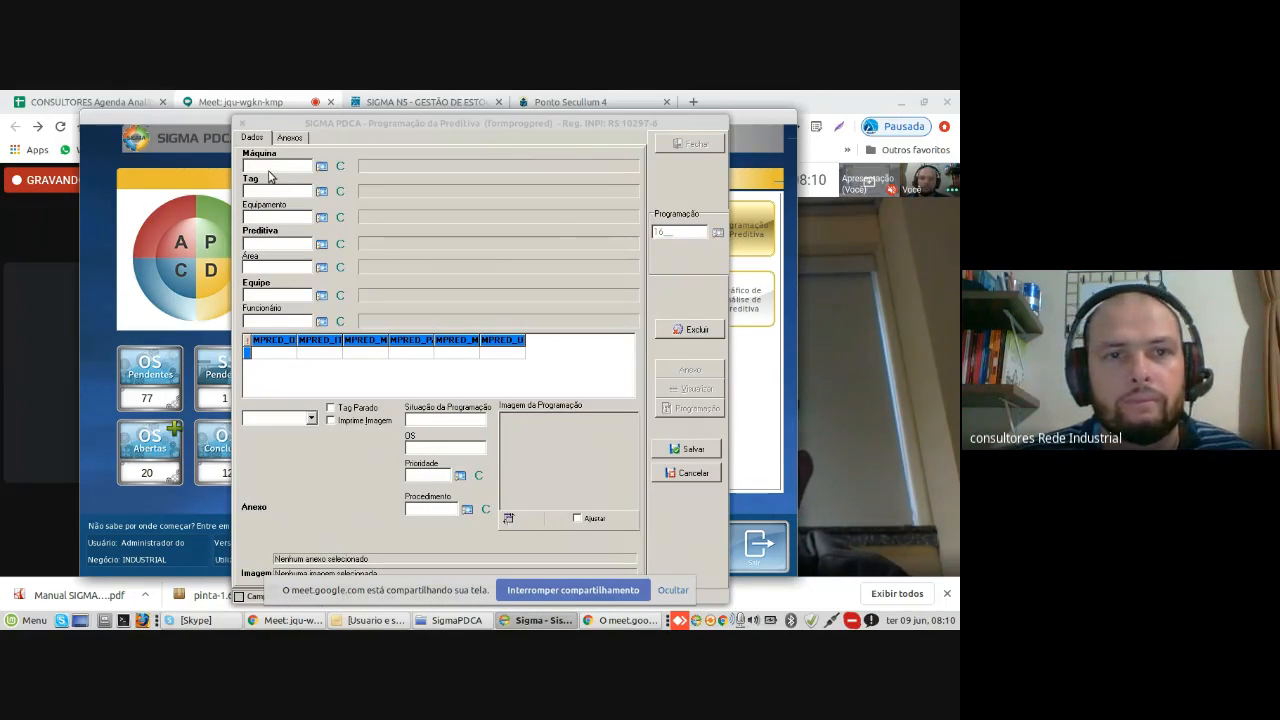
# Step: Choose equipment MOT-002 from the equipment list to fill in machine TEAR-001 and tag TEAR-001-SM
pyautogui.click(321, 217)
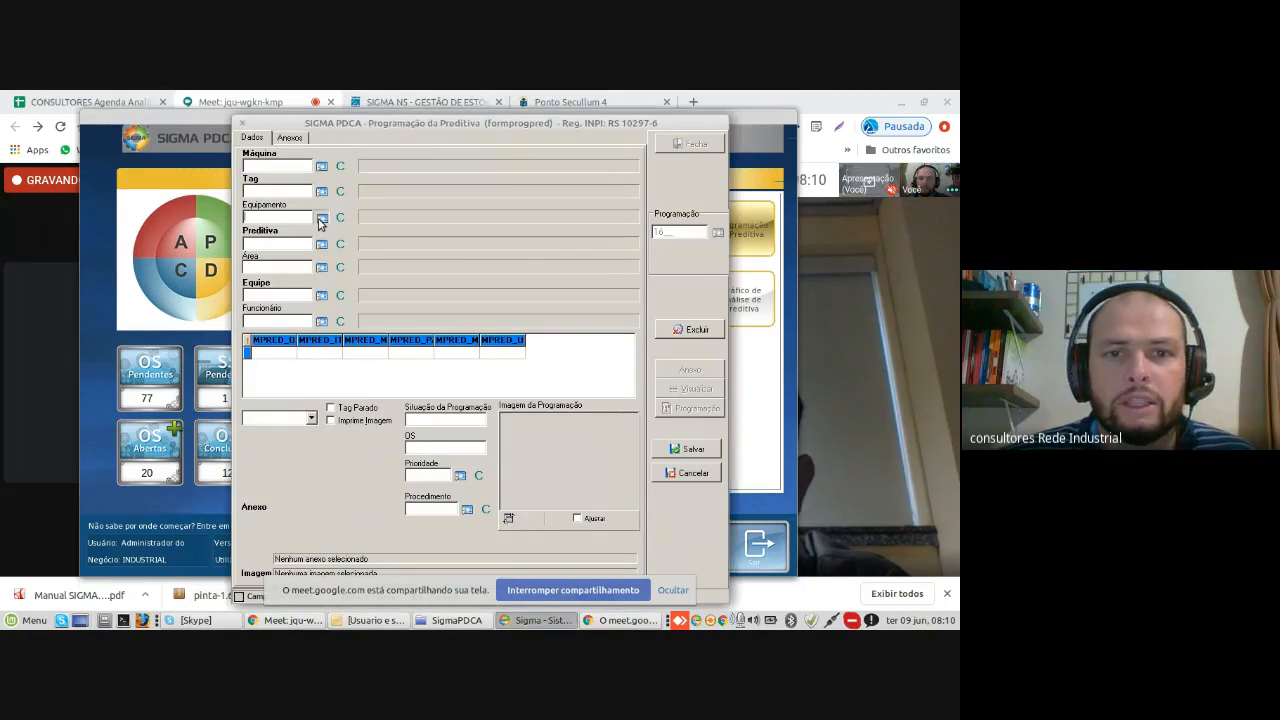
pyautogui.doubleClick(410, 384)
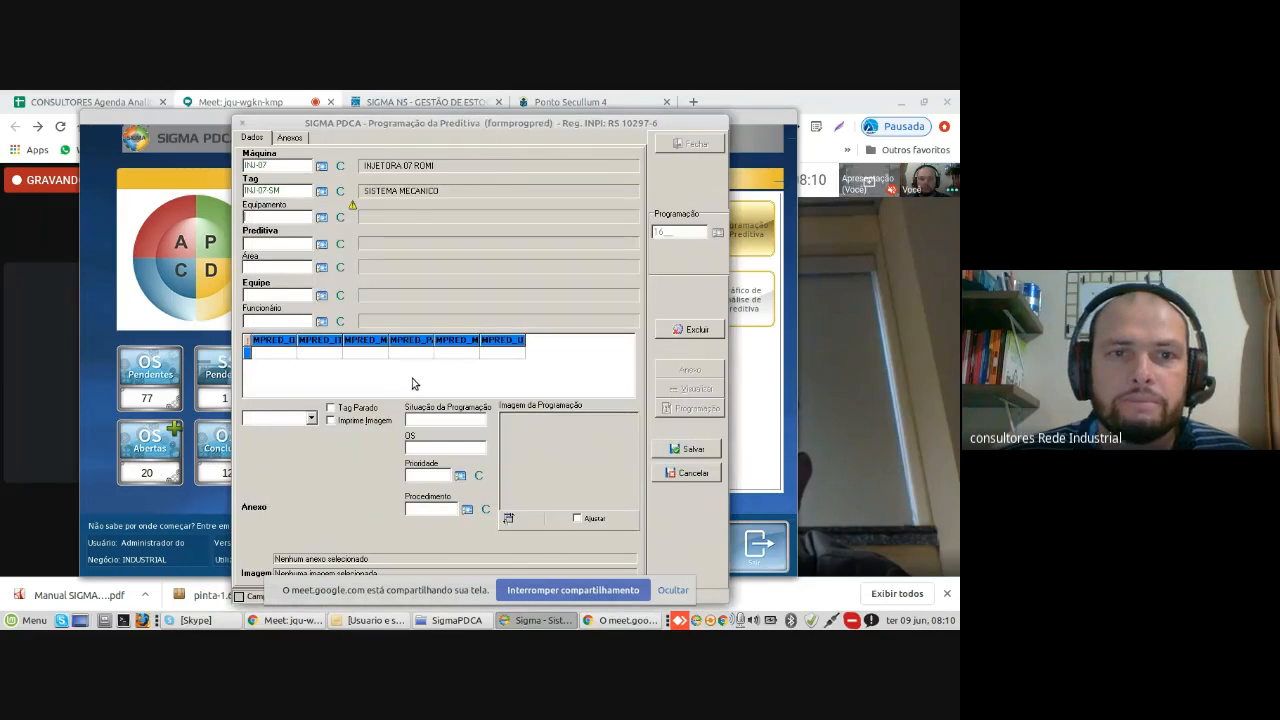
pyautogui.click(321, 219)
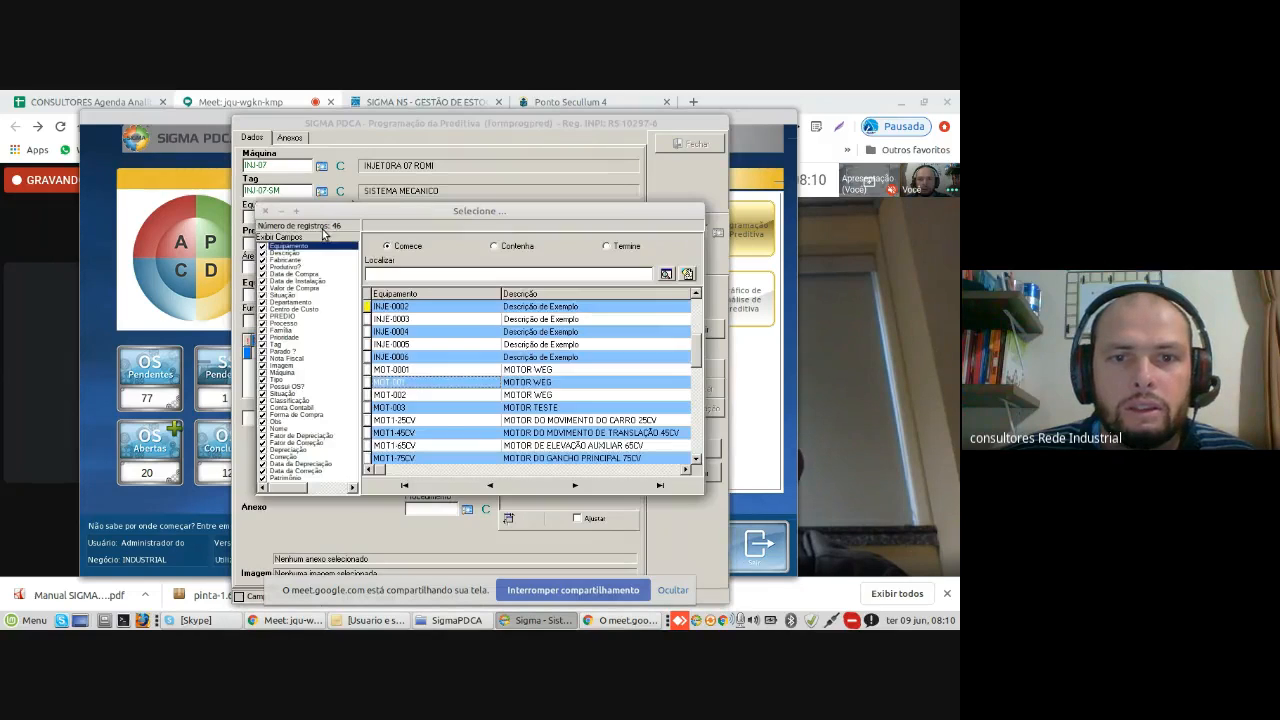
pyautogui.doubleClick(390, 395)
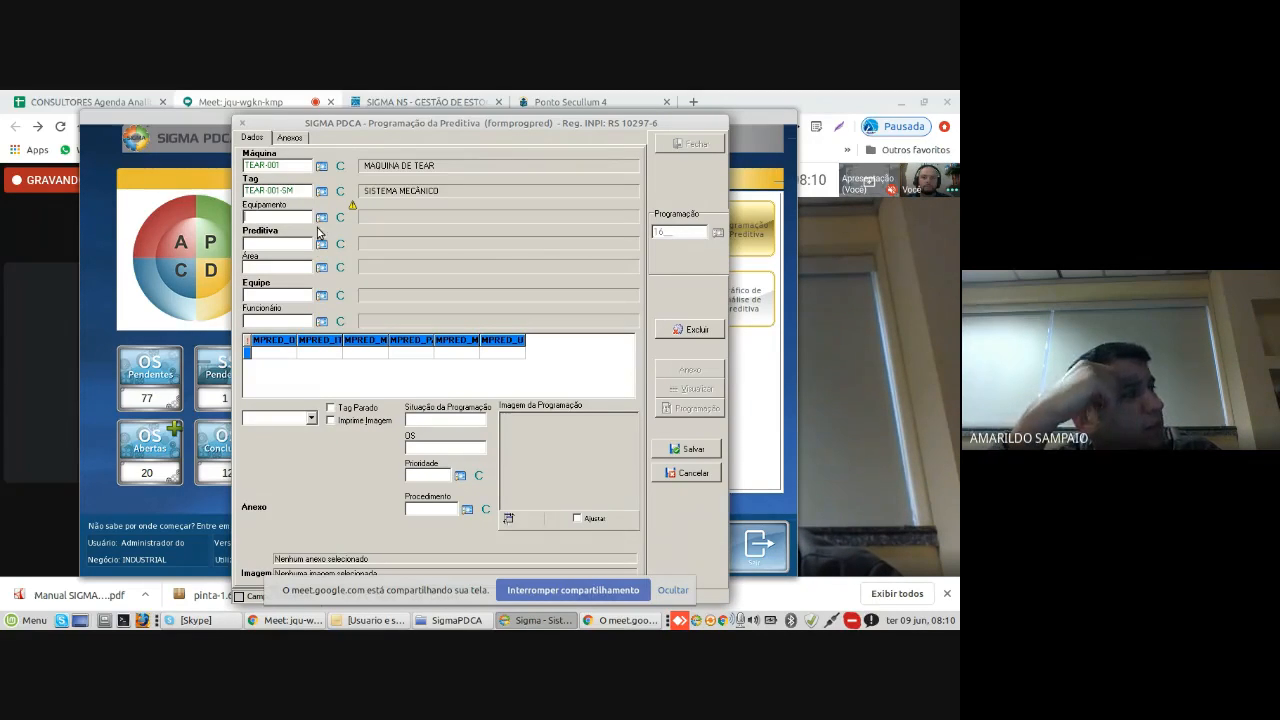
# Step: Browse the equipment list up to its first record, BOM-001, and close it without choosing anything
pyautogui.click(321, 220)
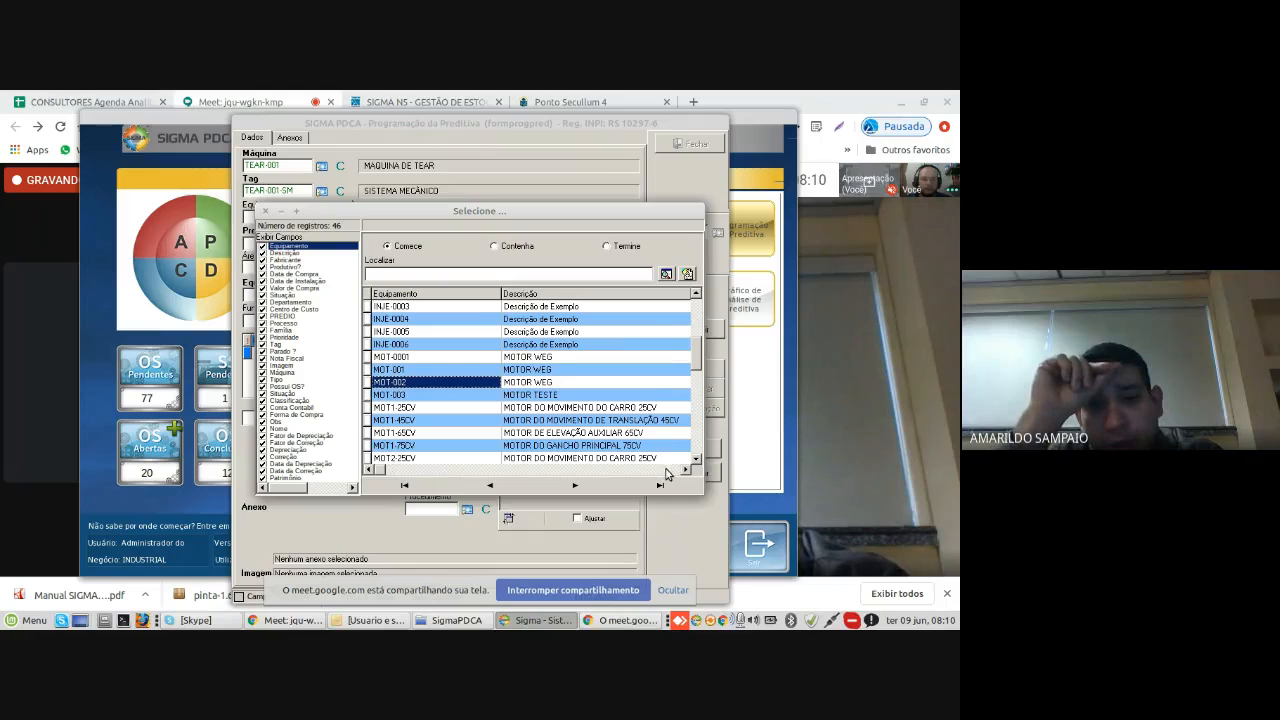
pyautogui.scroll(11, 640, 436)
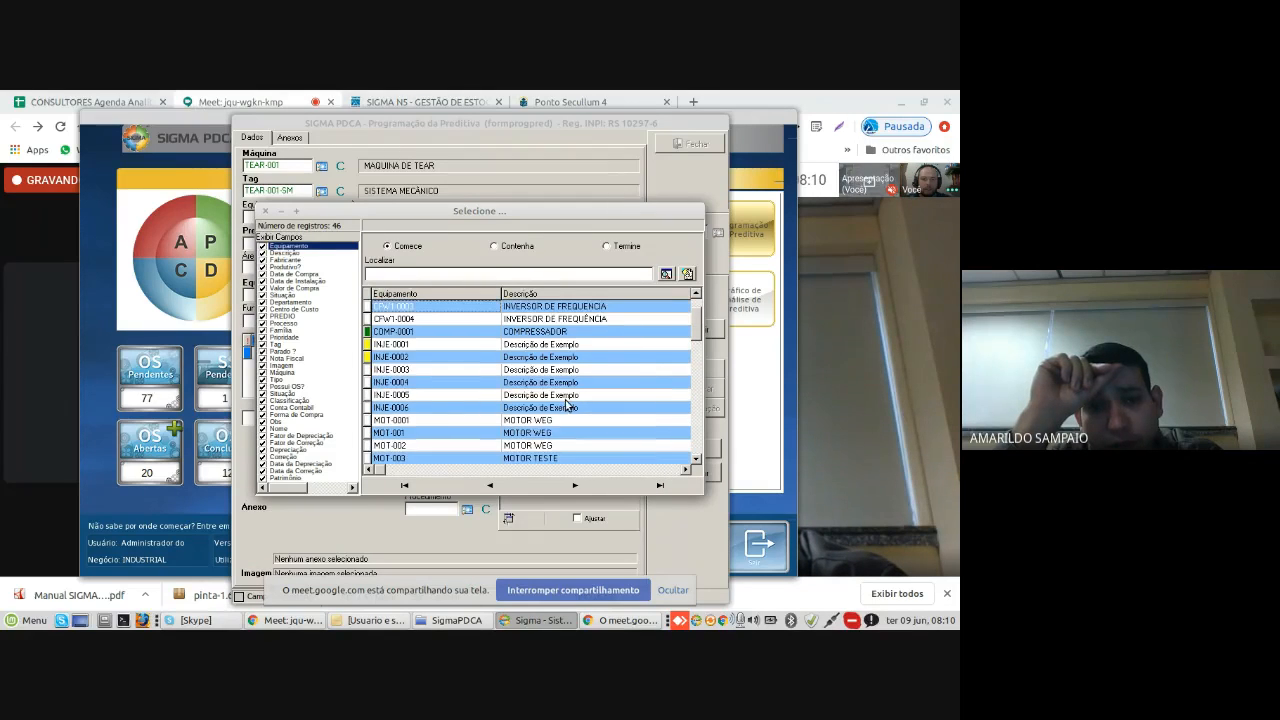
pyautogui.click(390, 336)
pyautogui.scroll(5, 567, 414)
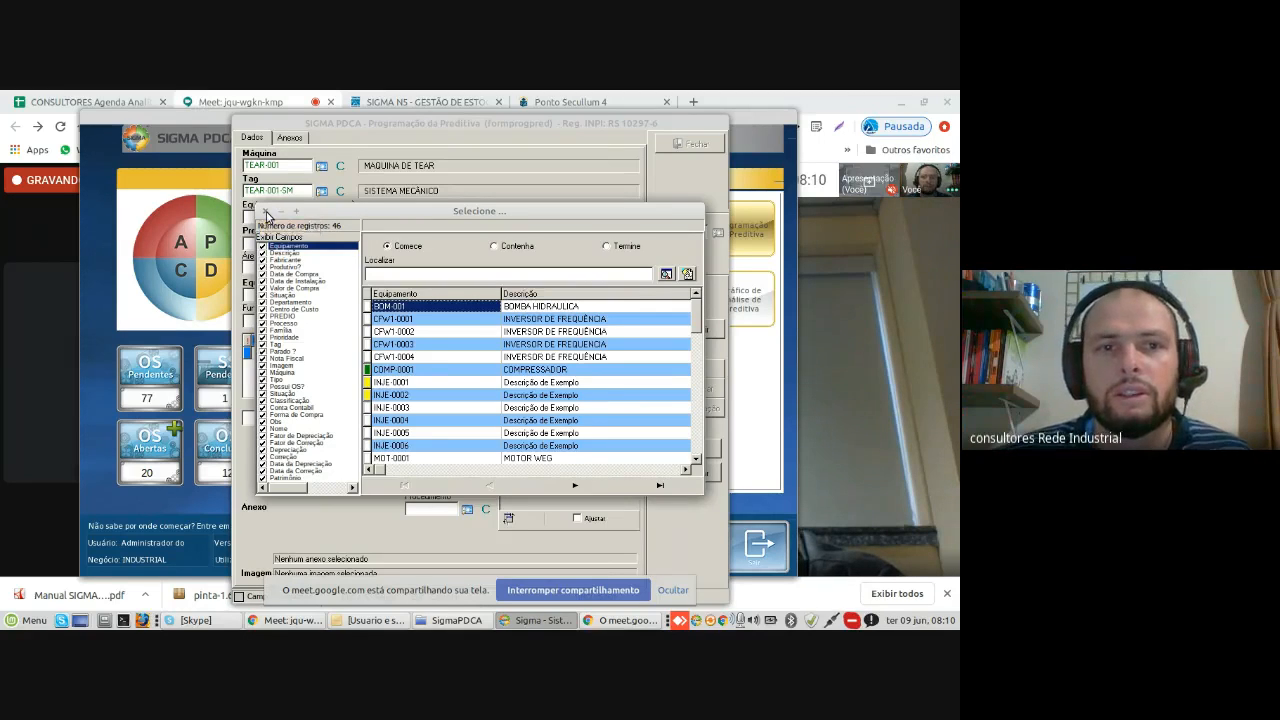
pyautogui.click(265, 212)
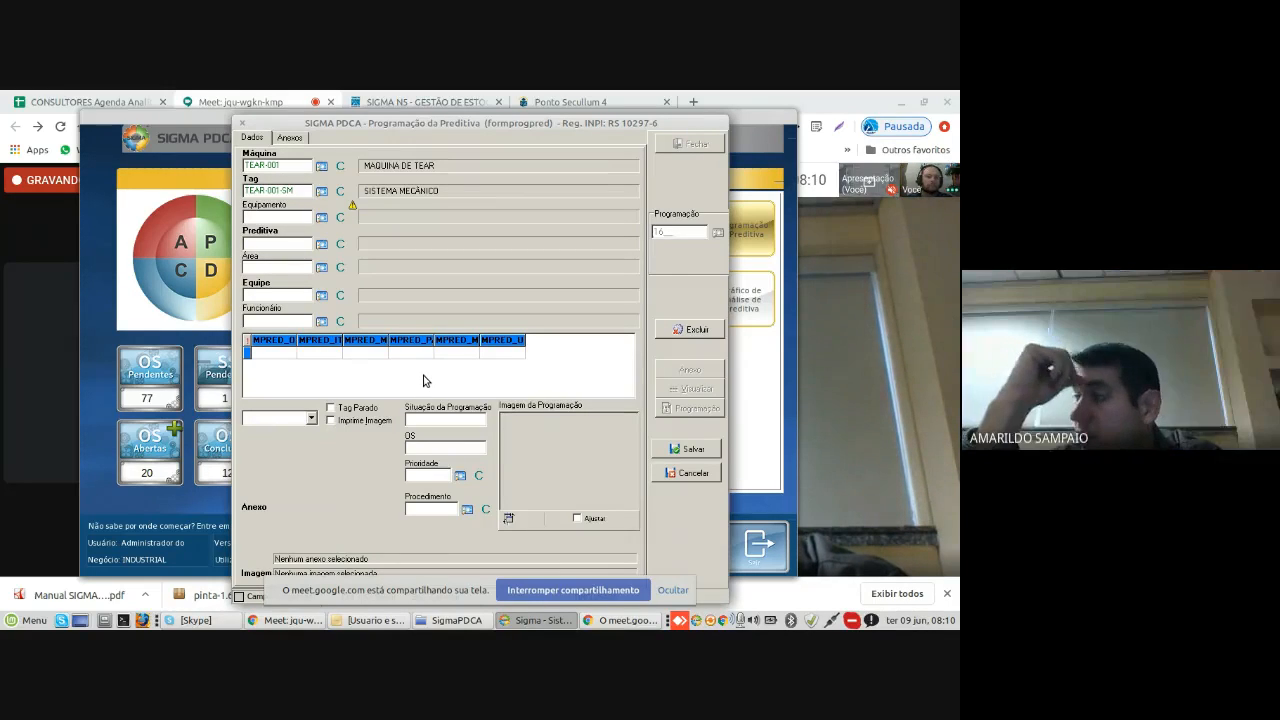
# Step: Assign the predictive plan TESTE to the programming record
pyautogui.click(322, 246)
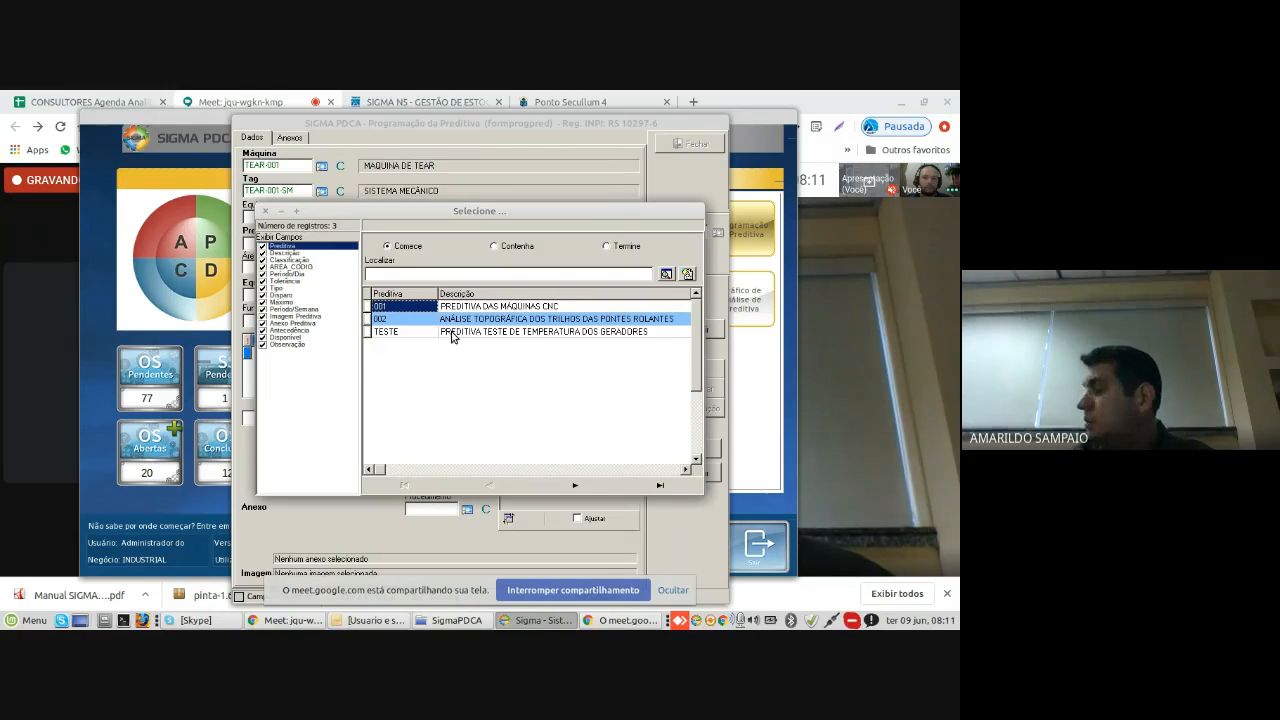
pyautogui.click(452, 334)
pyautogui.doubleClick(451, 334)
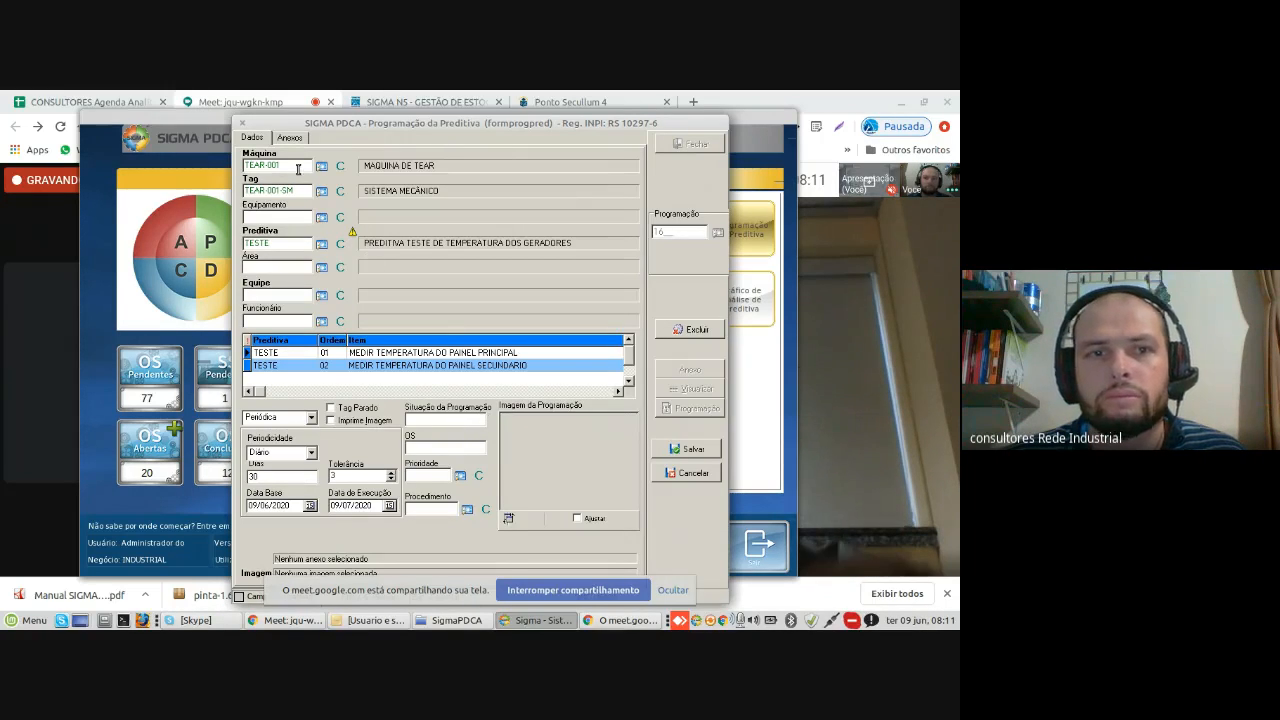
# Step: Check the tag list for machine TEAR-001, close it without choosing, and go to the base date
pyautogui.click(321, 190)
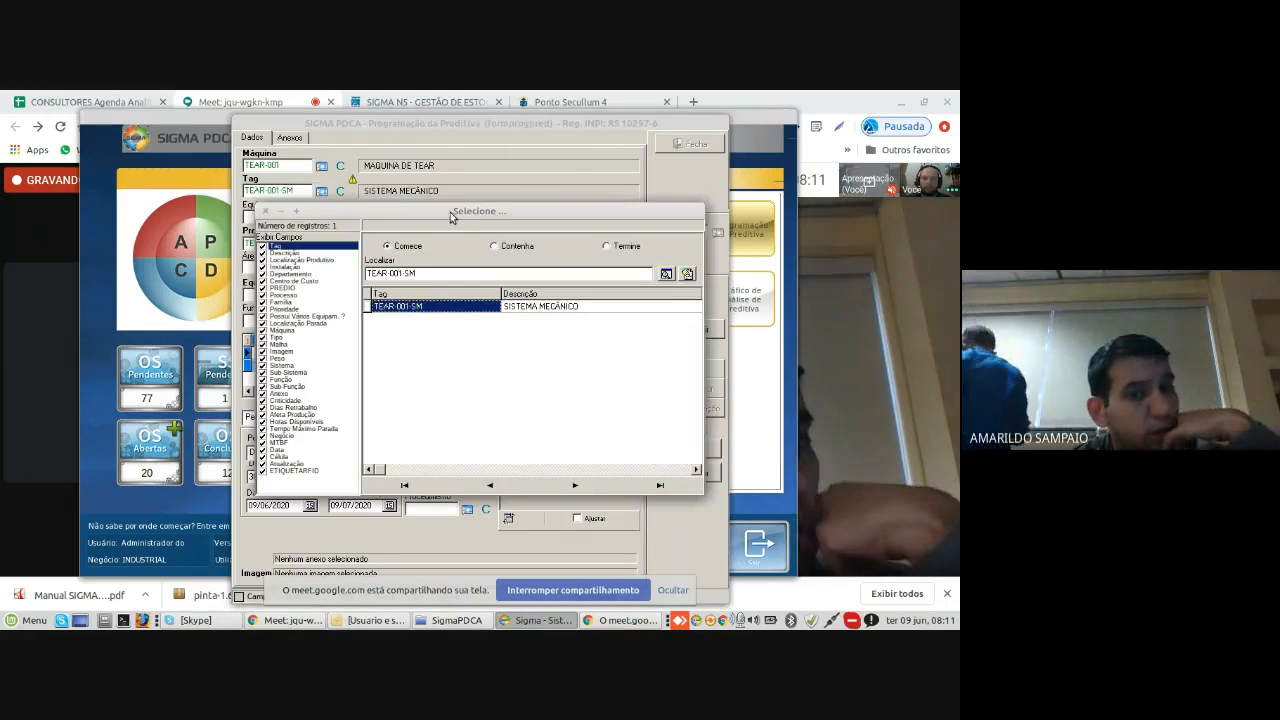
pyautogui.click(266, 211)
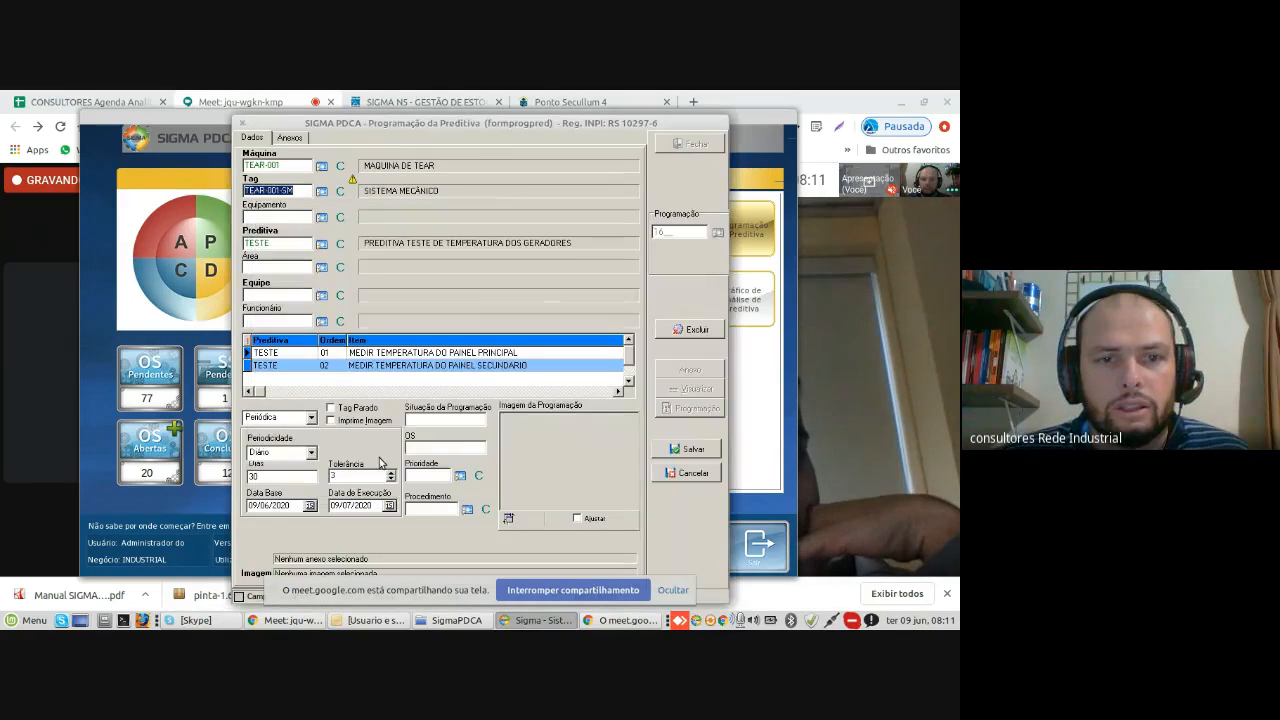
pyautogui.click(261, 508)
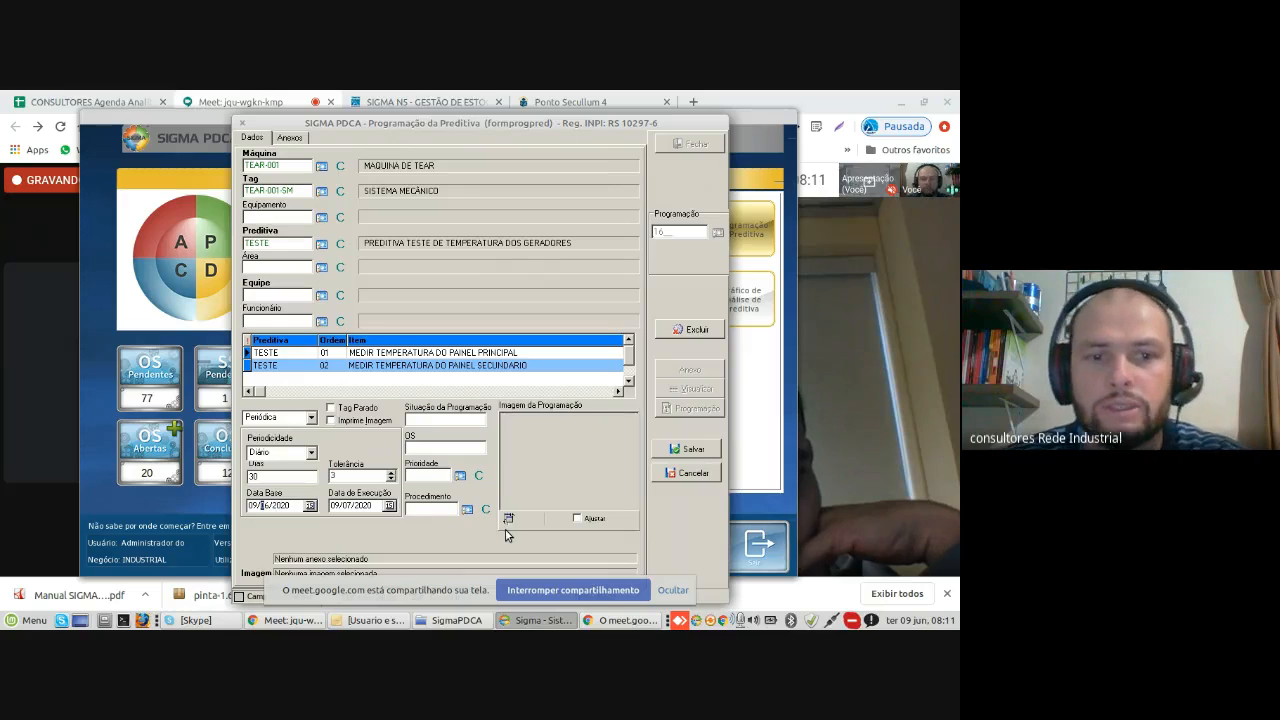
# Step: Set the base date of the predictive programming to 10/05/2020
pyautogui.write('5')
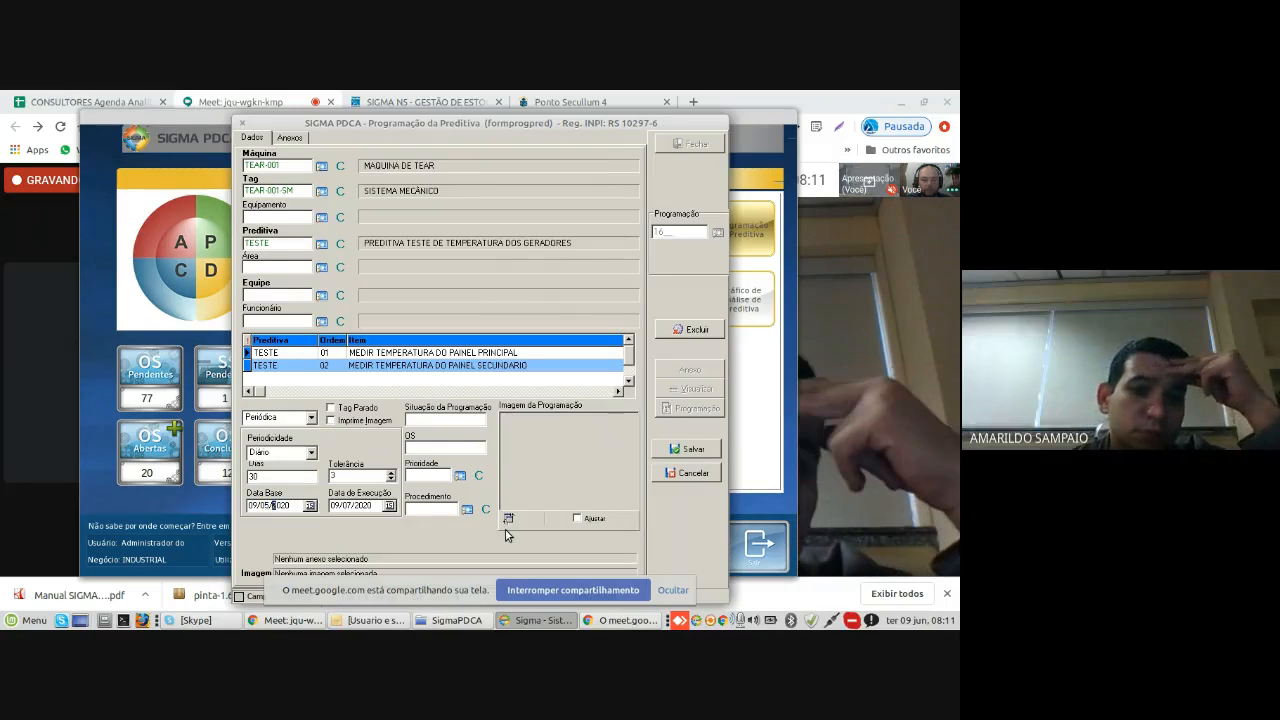
pyautogui.press('Left')
pyautogui.press('Left')
pyautogui.press('Left')
pyautogui.press('Left')
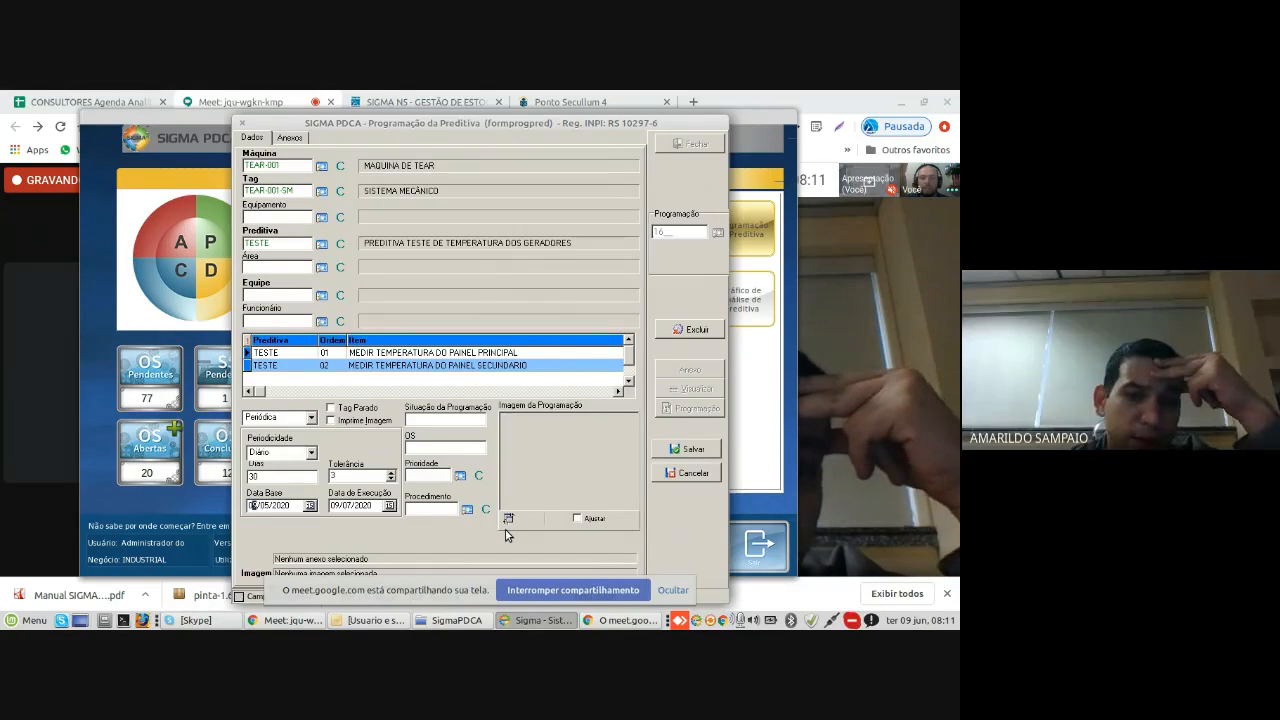
pyautogui.write('1')
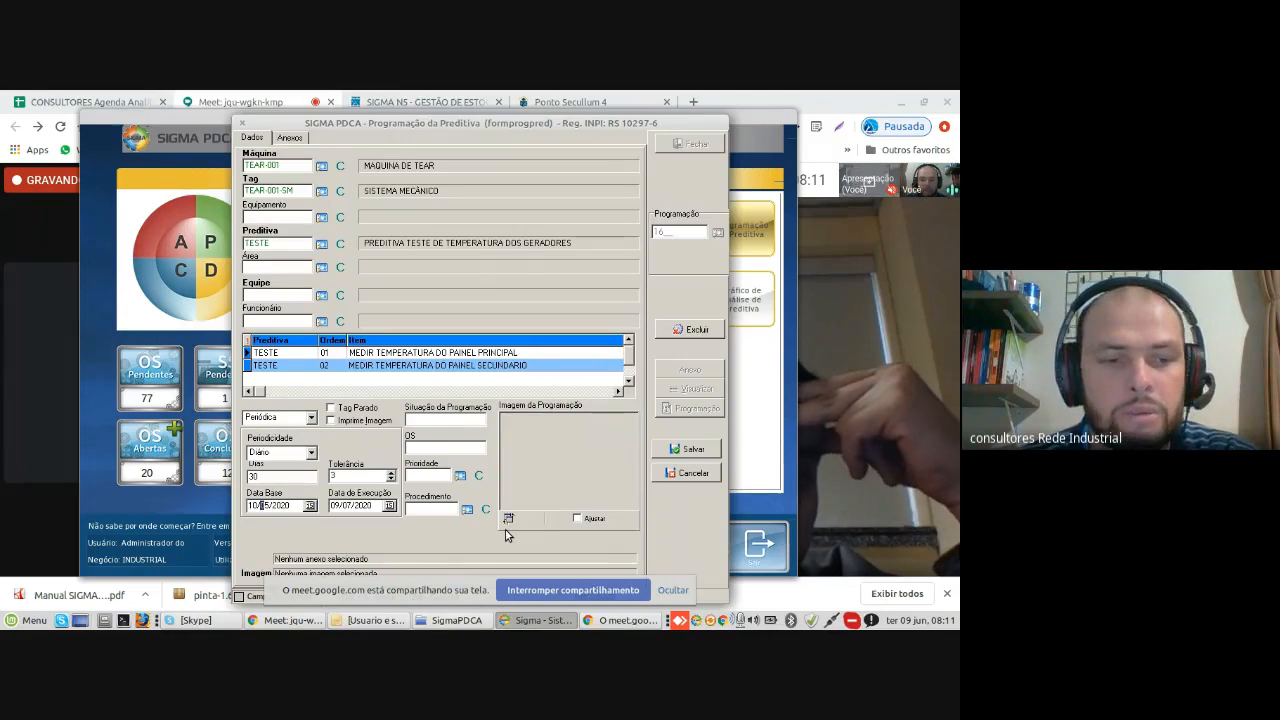
pyautogui.write('0')
pyautogui.press('Tab')
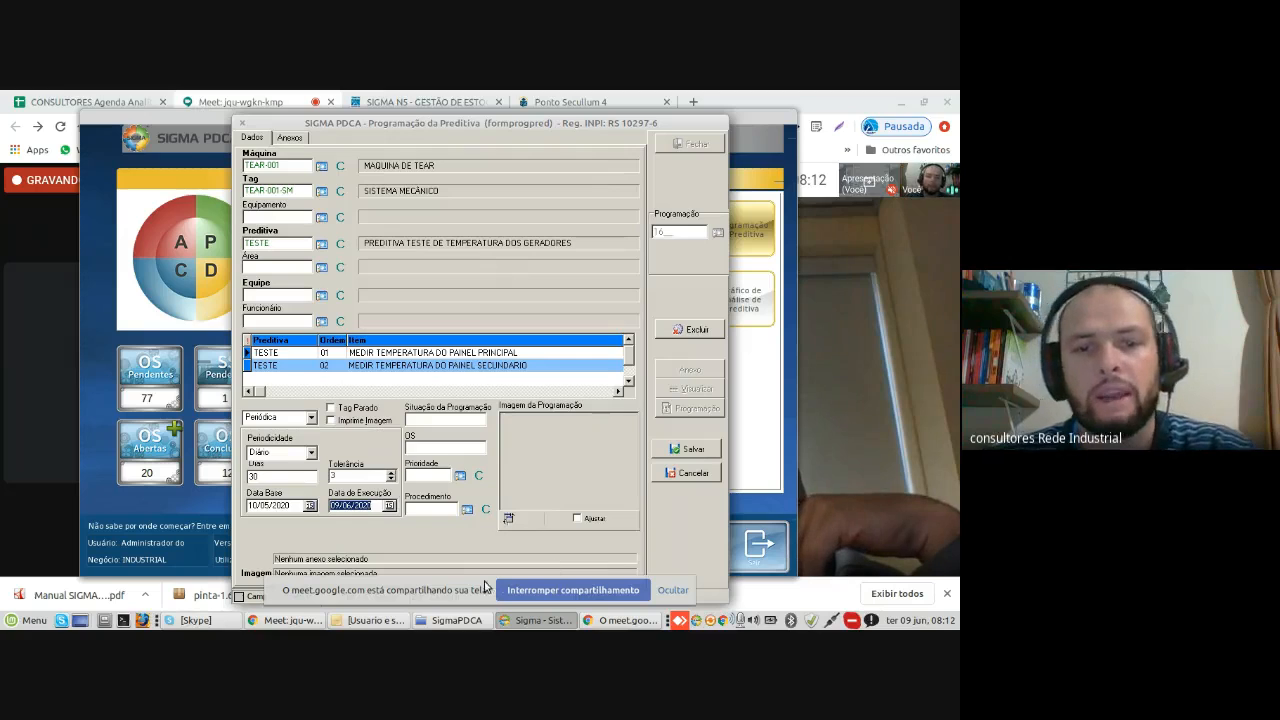
# Step: Save the predictive programming record for machine TEAR-001 and close the form
pyautogui.moveTo(468, 588); pyautogui.dragTo(403, 618)
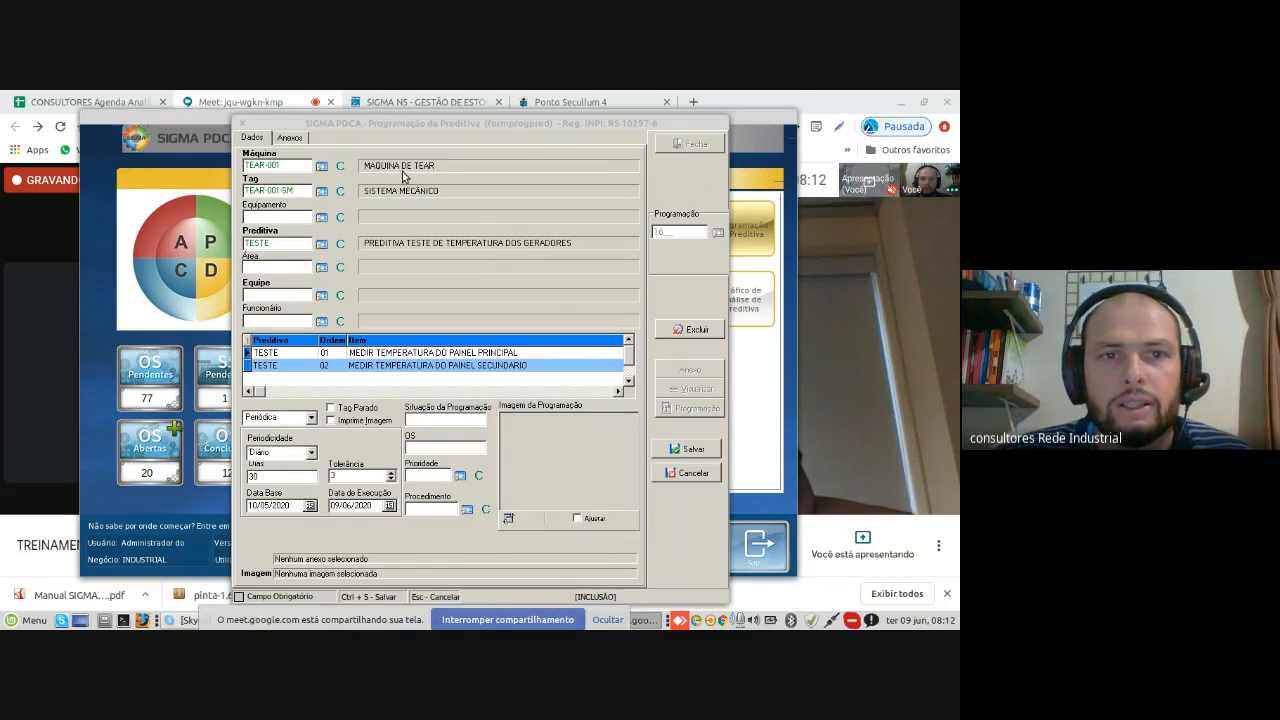
pyautogui.click(693, 449)
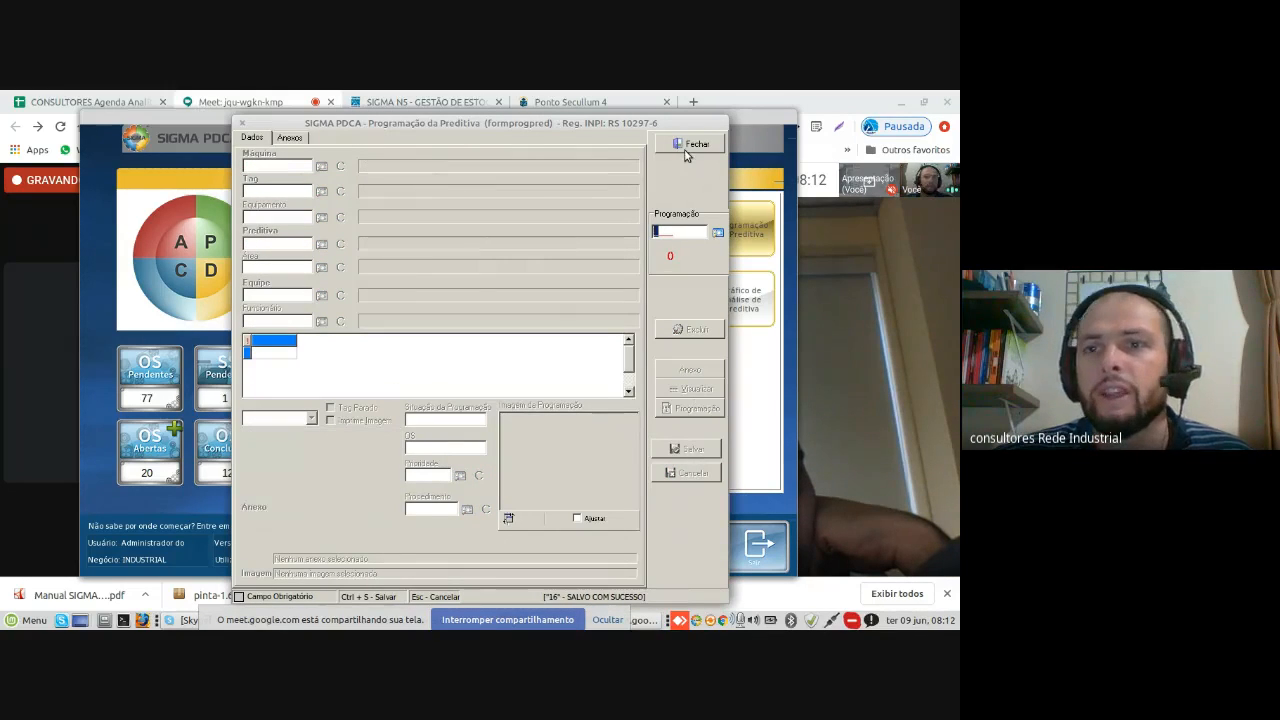
pyautogui.click(688, 145)
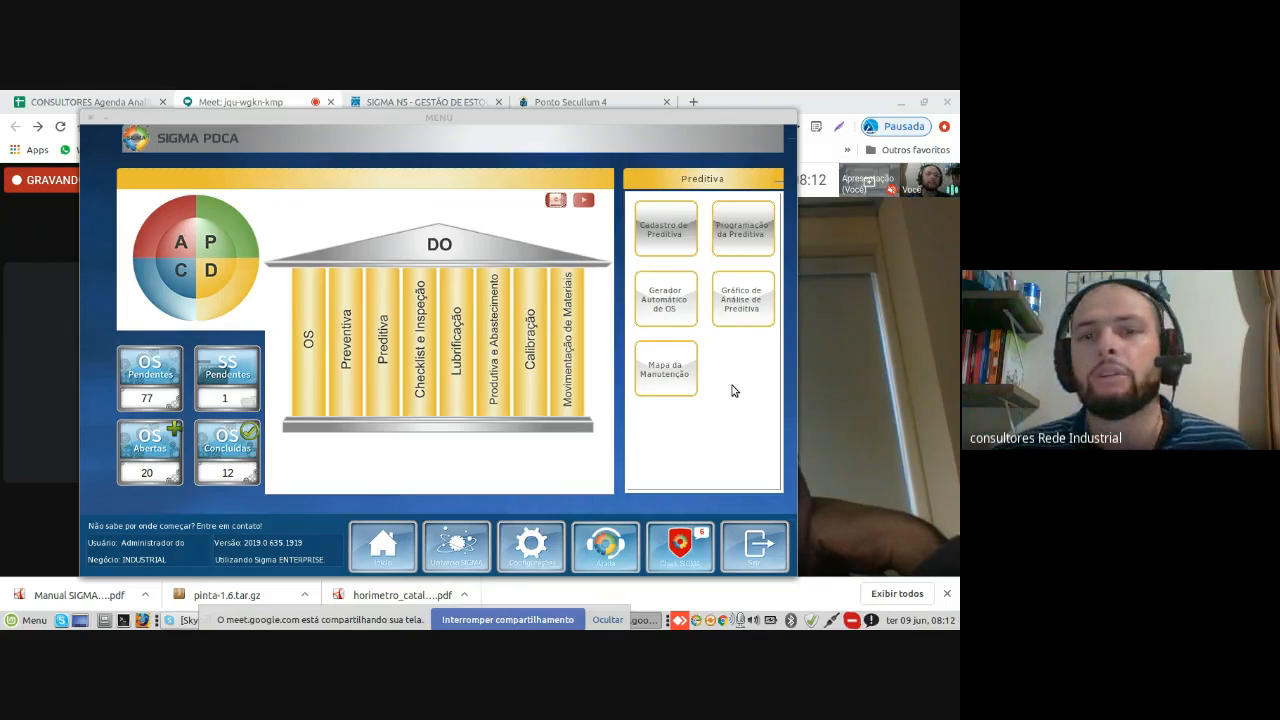
# Step: Open the predictive maintenance map, load the values of generated map 19, and run its search
pyautogui.click(681, 374)
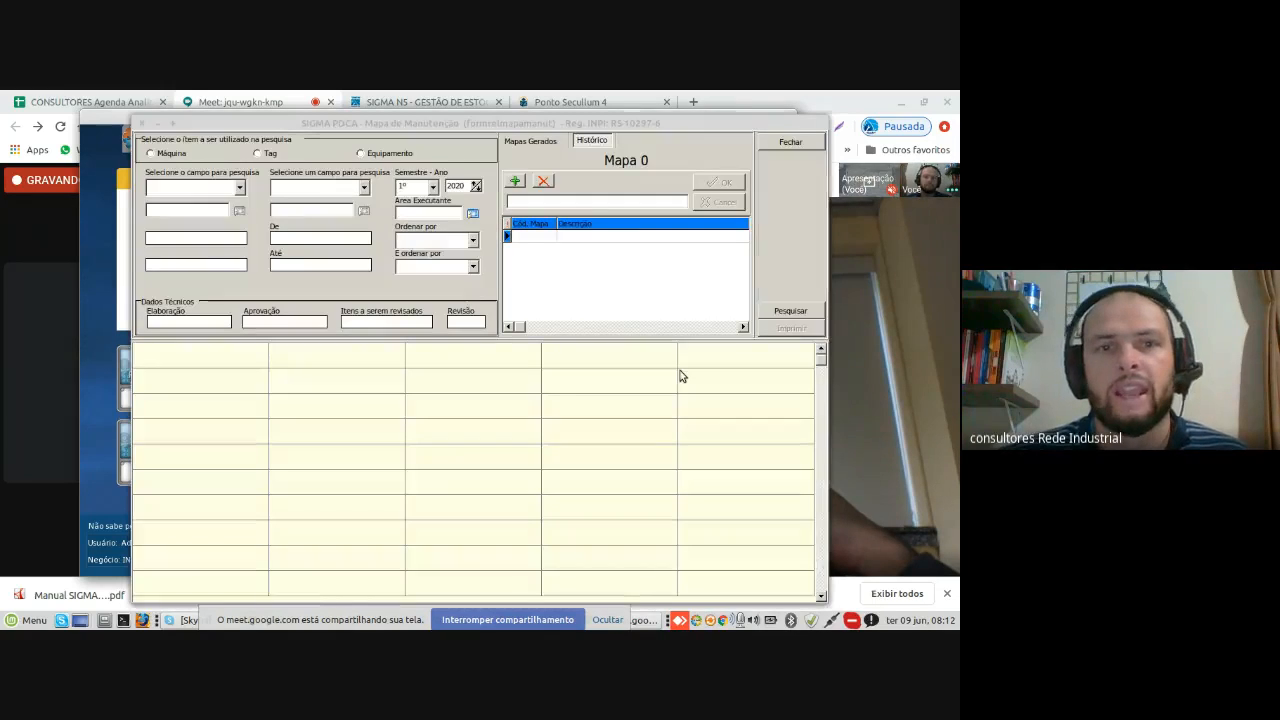
pyautogui.click(520, 145)
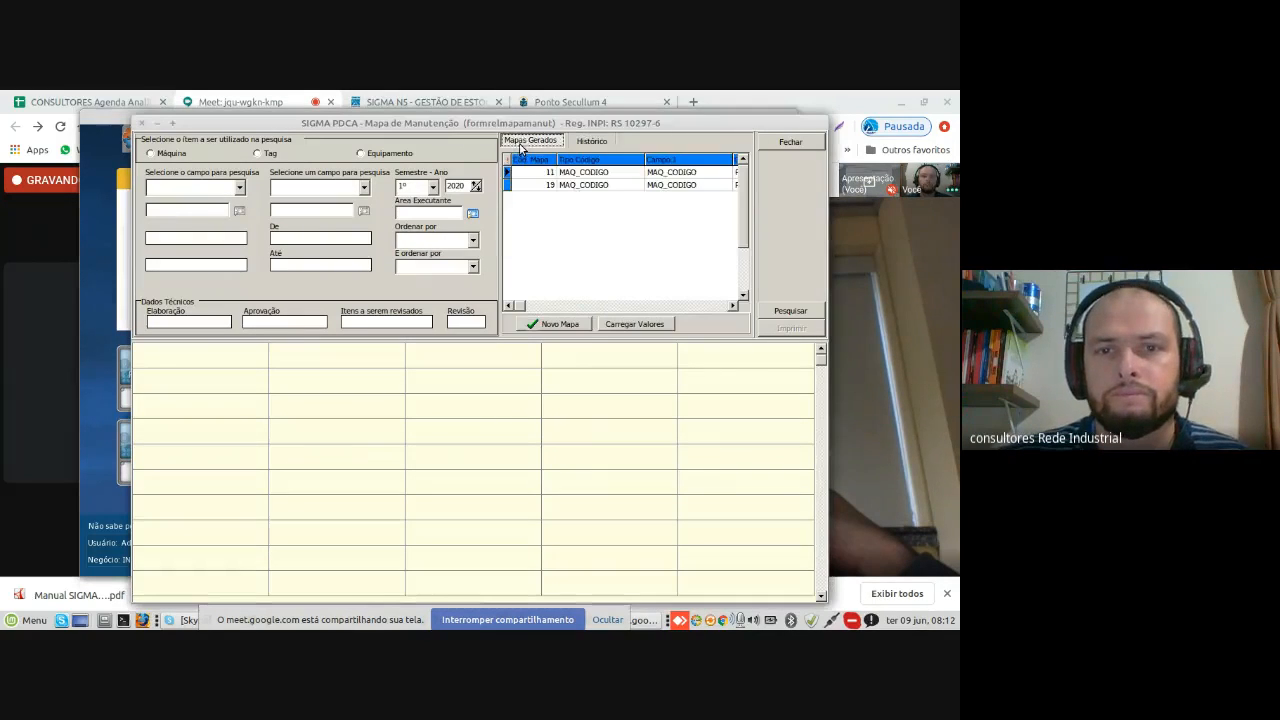
pyautogui.click(588, 188)
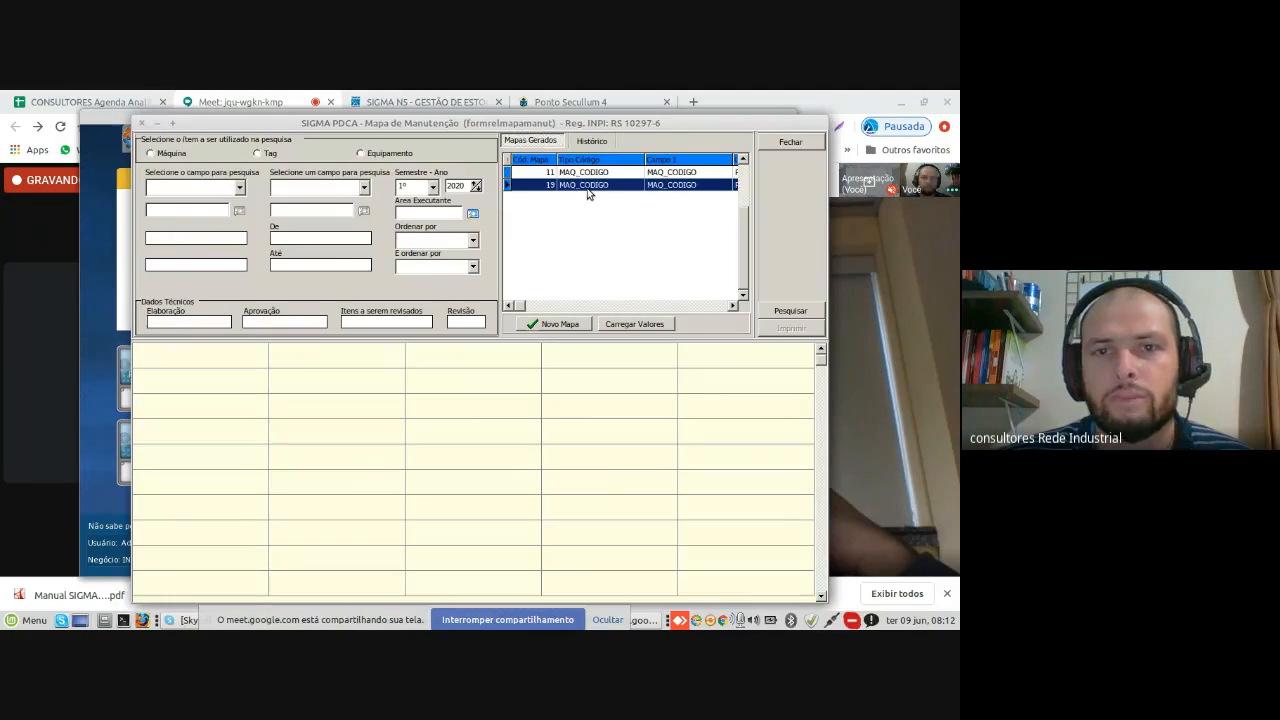
pyautogui.click(628, 323)
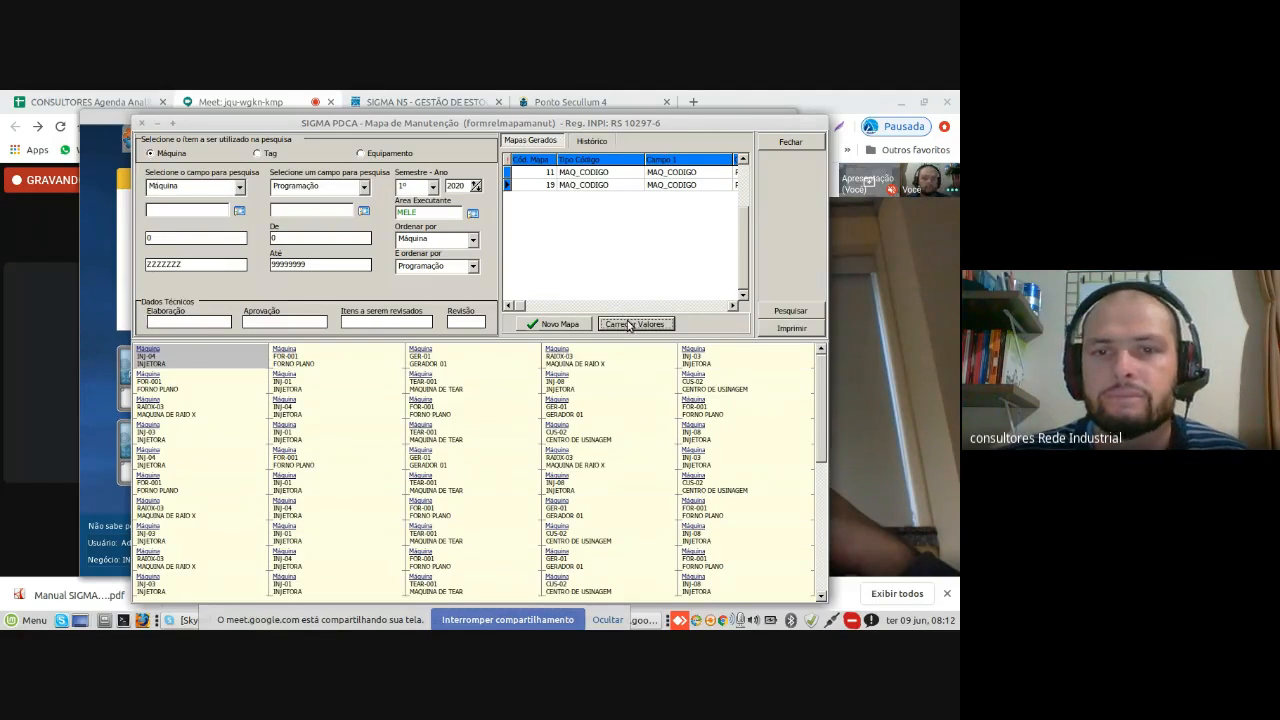
pyautogui.click(785, 311)
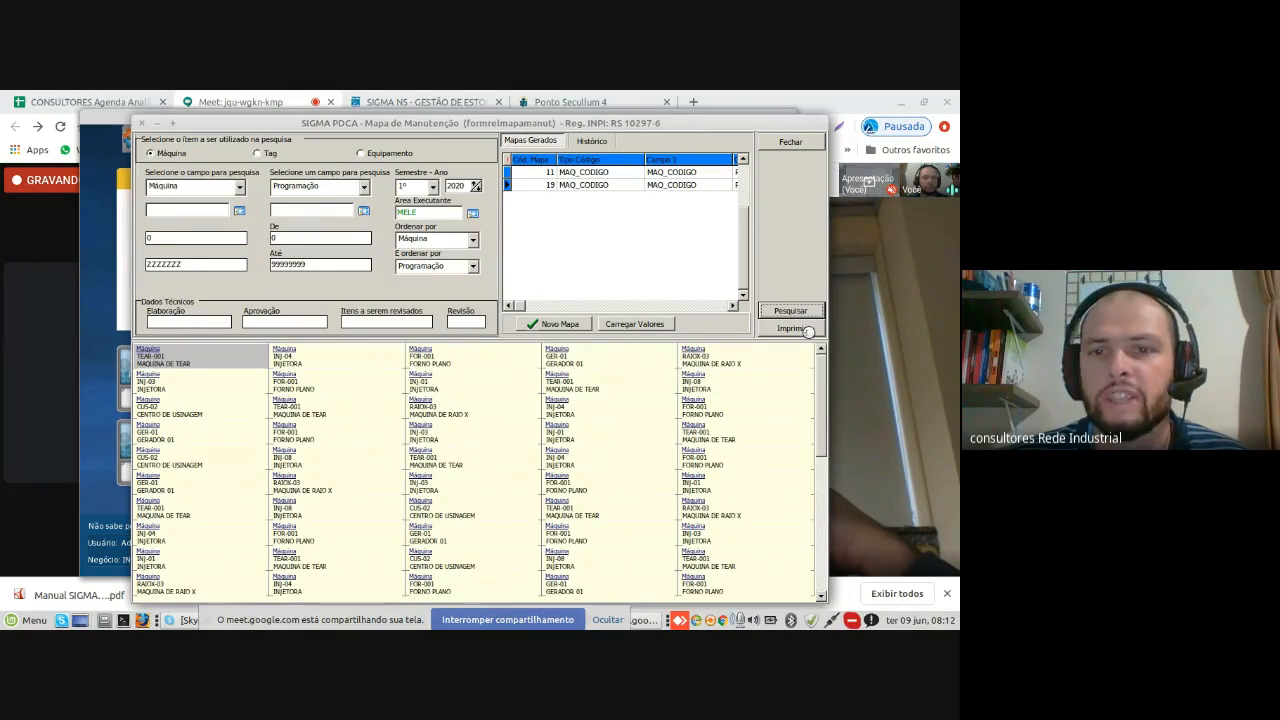
# Step: Preview the maintenance map as a normal print, examine its pages for February to April 2020, and close the preview and map form
pyautogui.click(801, 329)
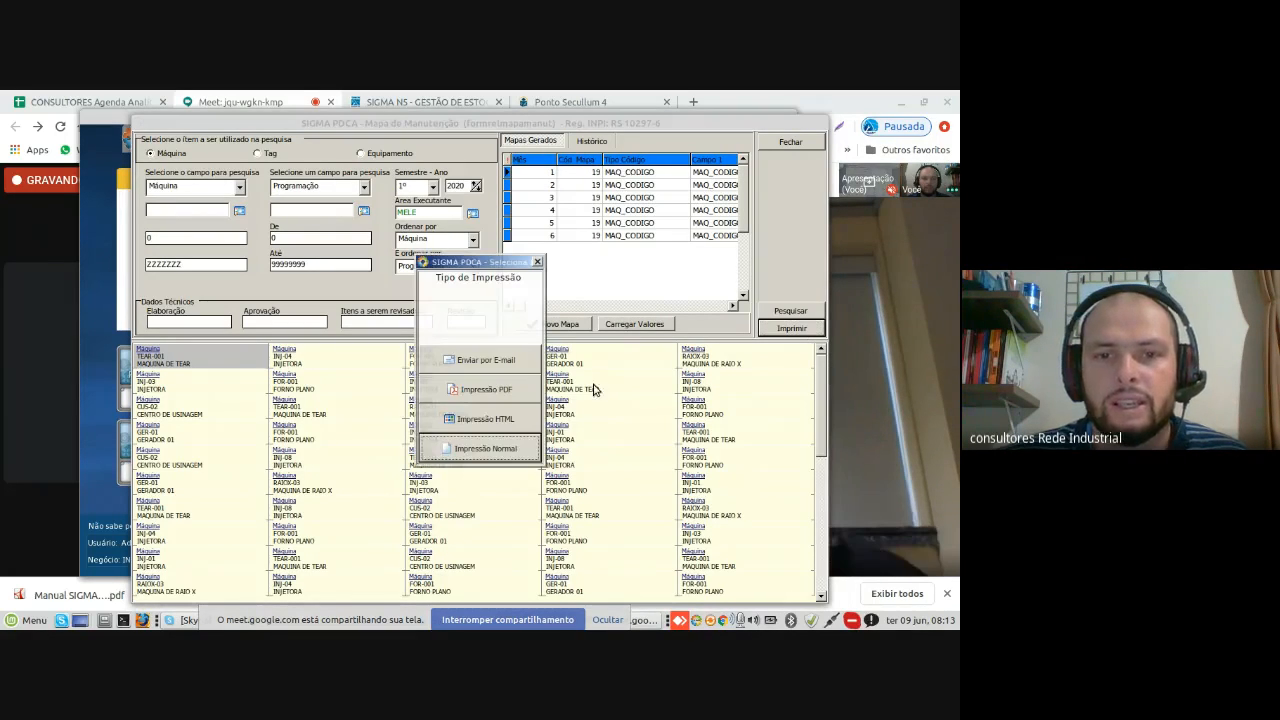
pyautogui.click(431, 449)
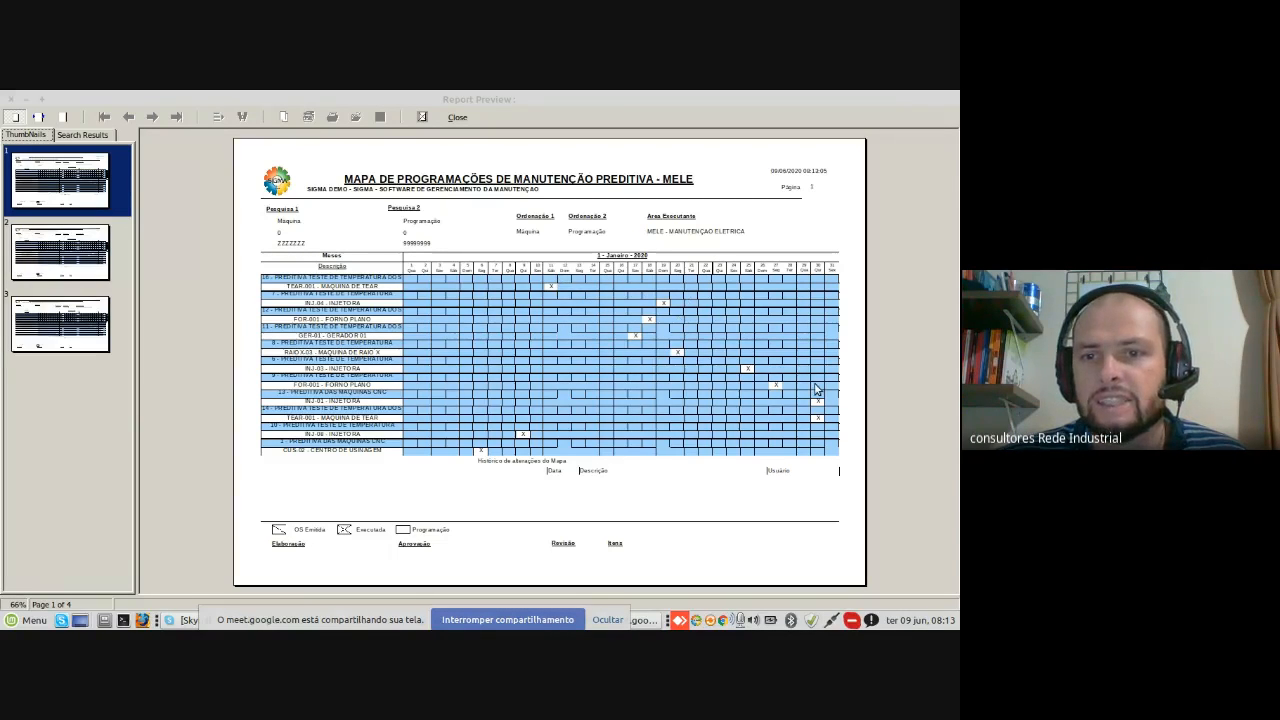
pyautogui.click(120, 263)
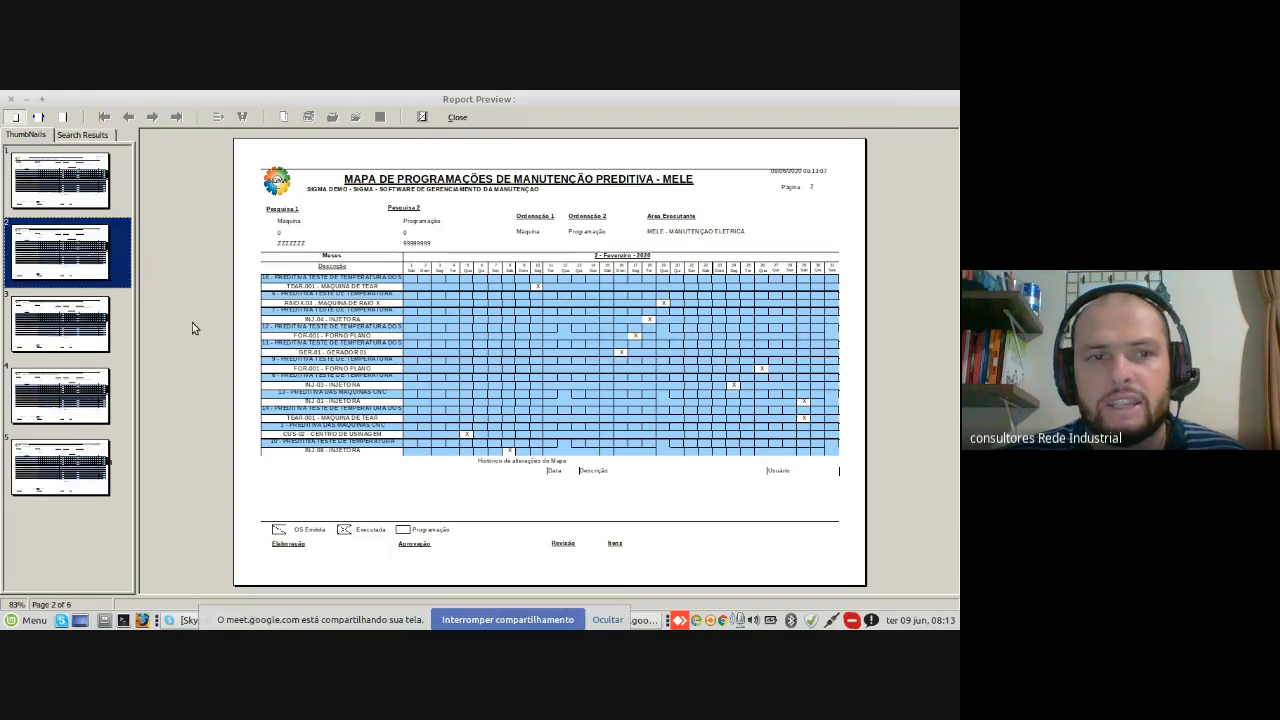
pyautogui.click(77, 329)
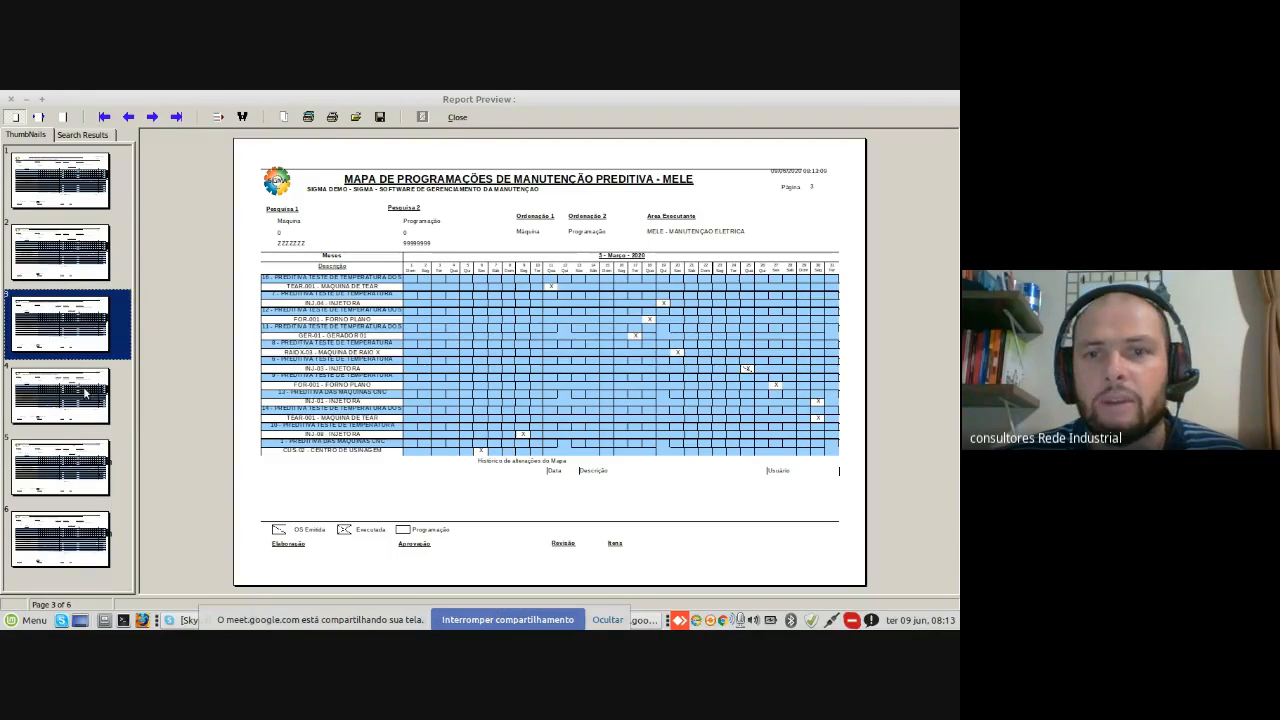
pyautogui.click(85, 393)
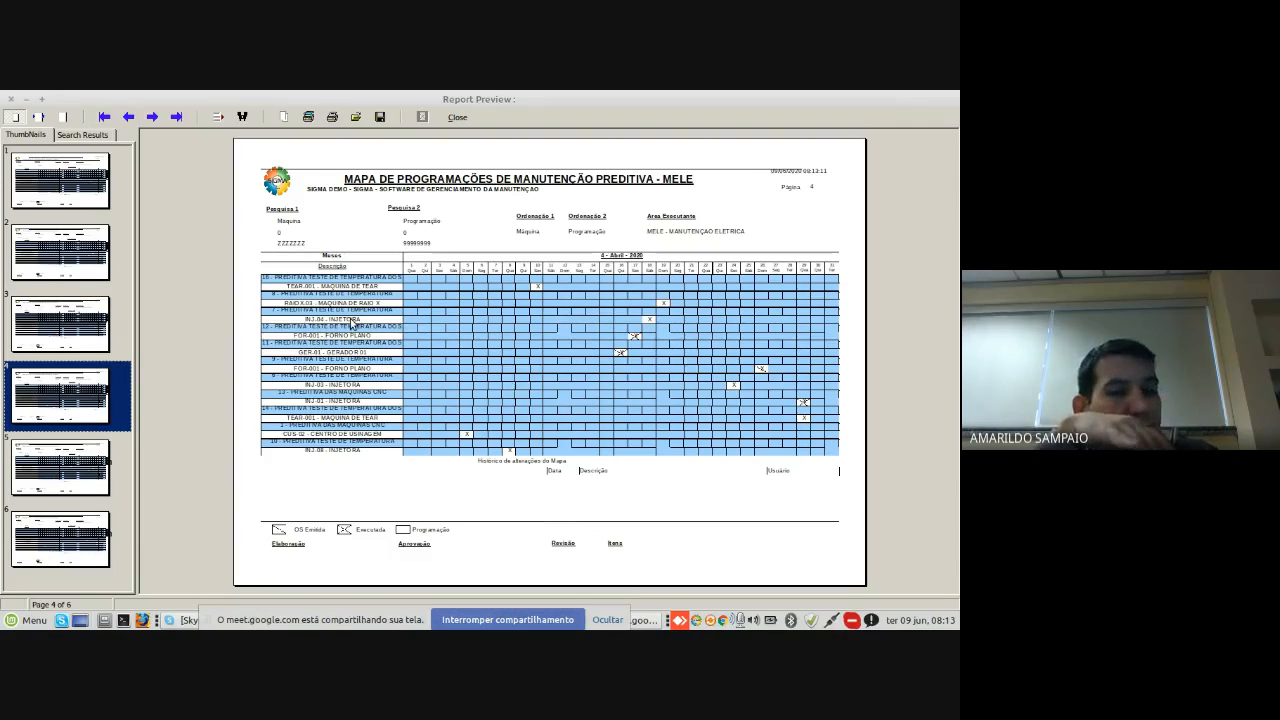
pyautogui.click(10, 101)
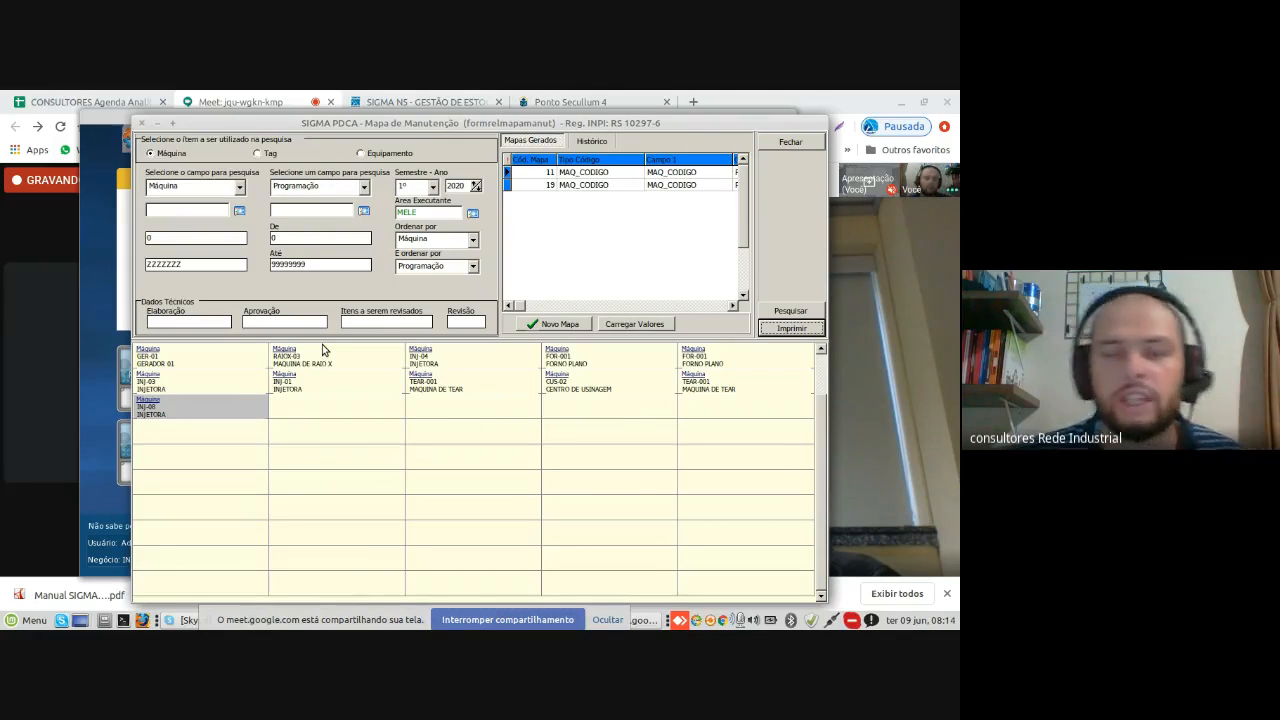
pyautogui.click(779, 143)
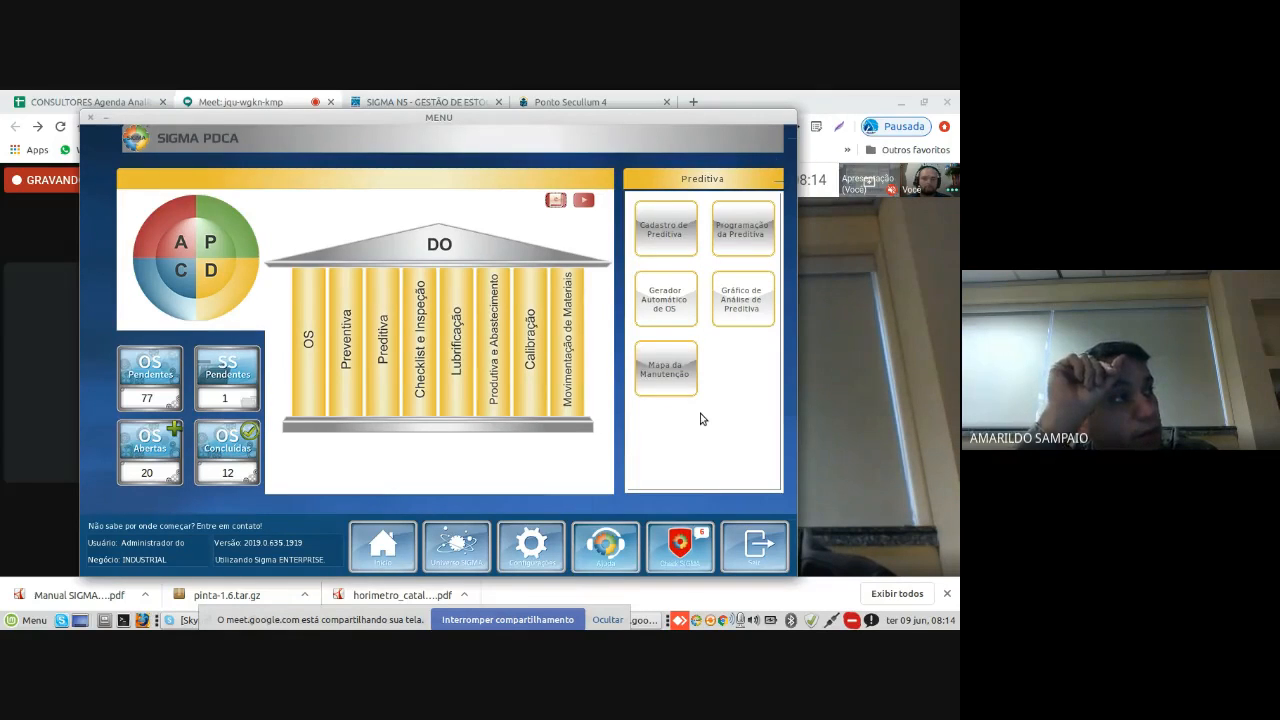
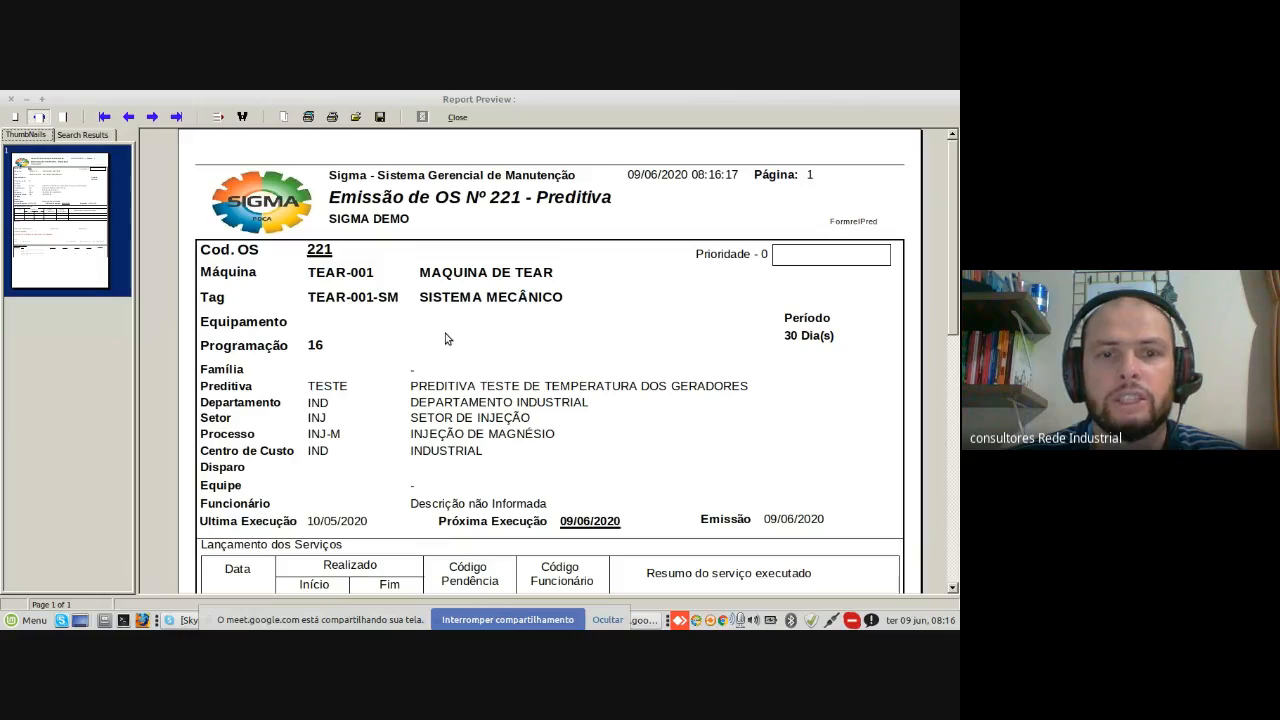
# Step: Review the issued predictive work order's header, service entries and measurement steps, then close its preview and the automatic work order generator
pyautogui.scroll(-5, 445, 339)
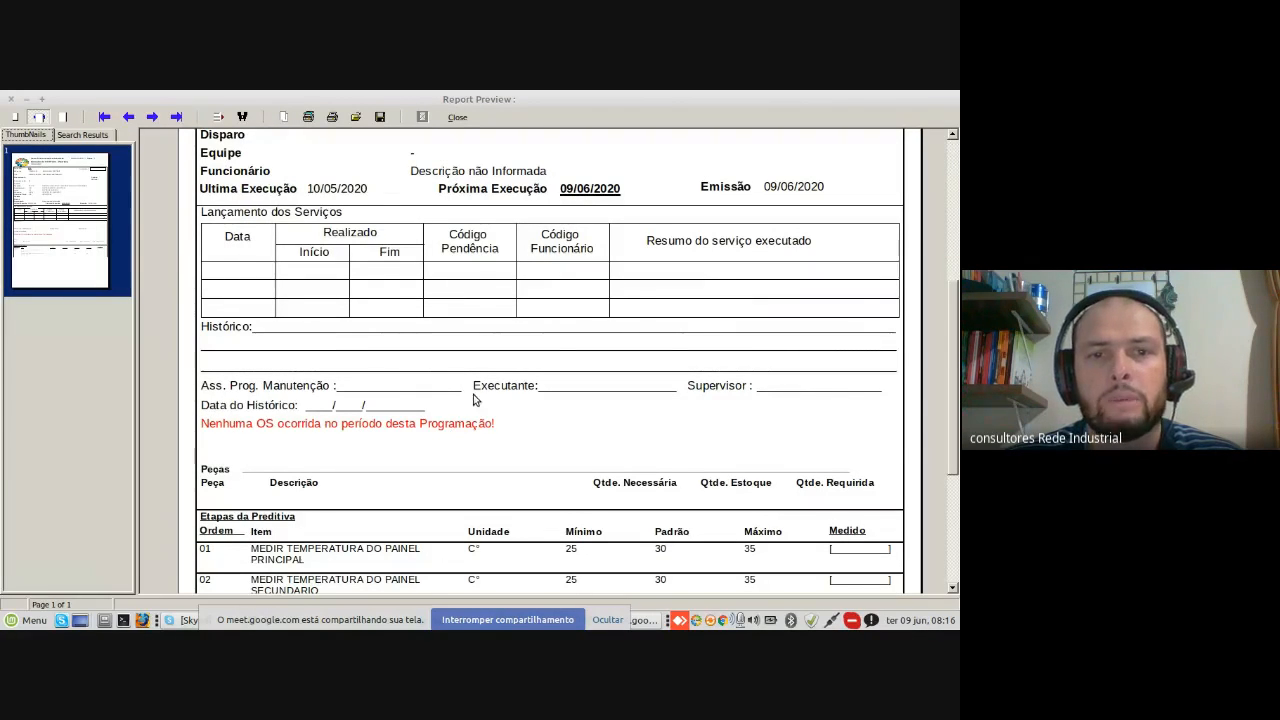
pyautogui.scroll(4, 414, 369)
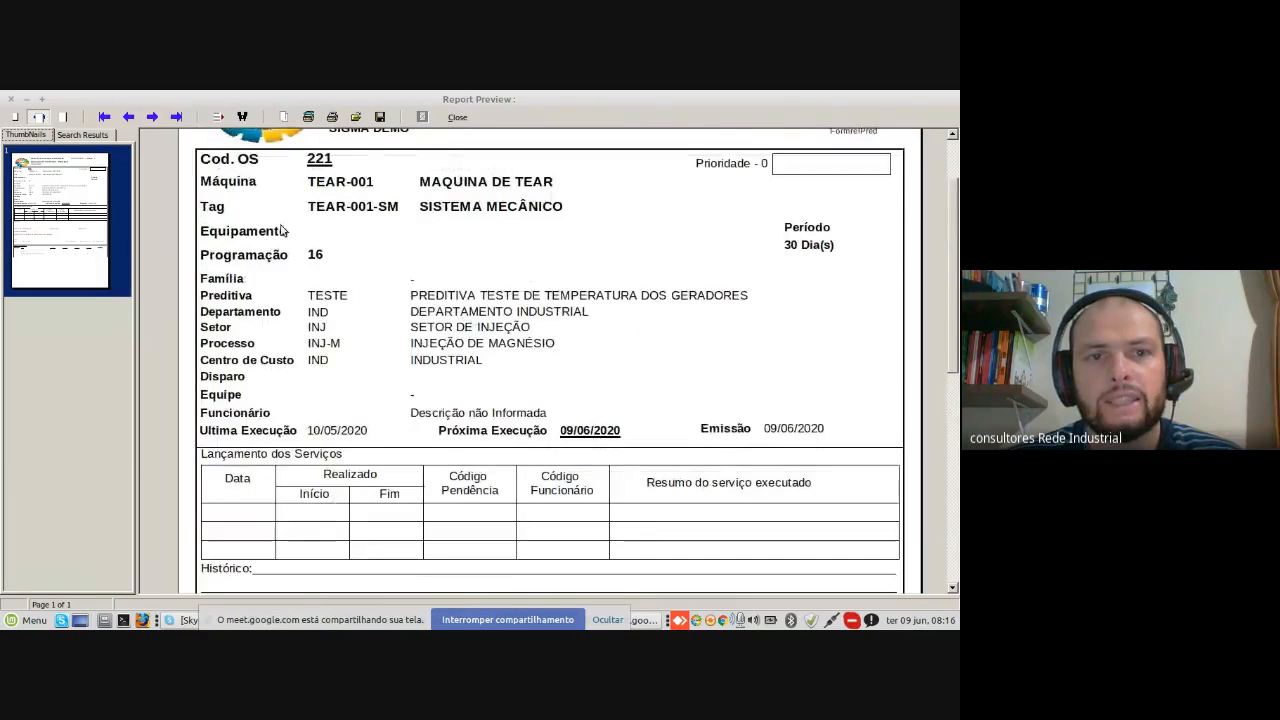
pyautogui.scroll(-2, 470, 381)
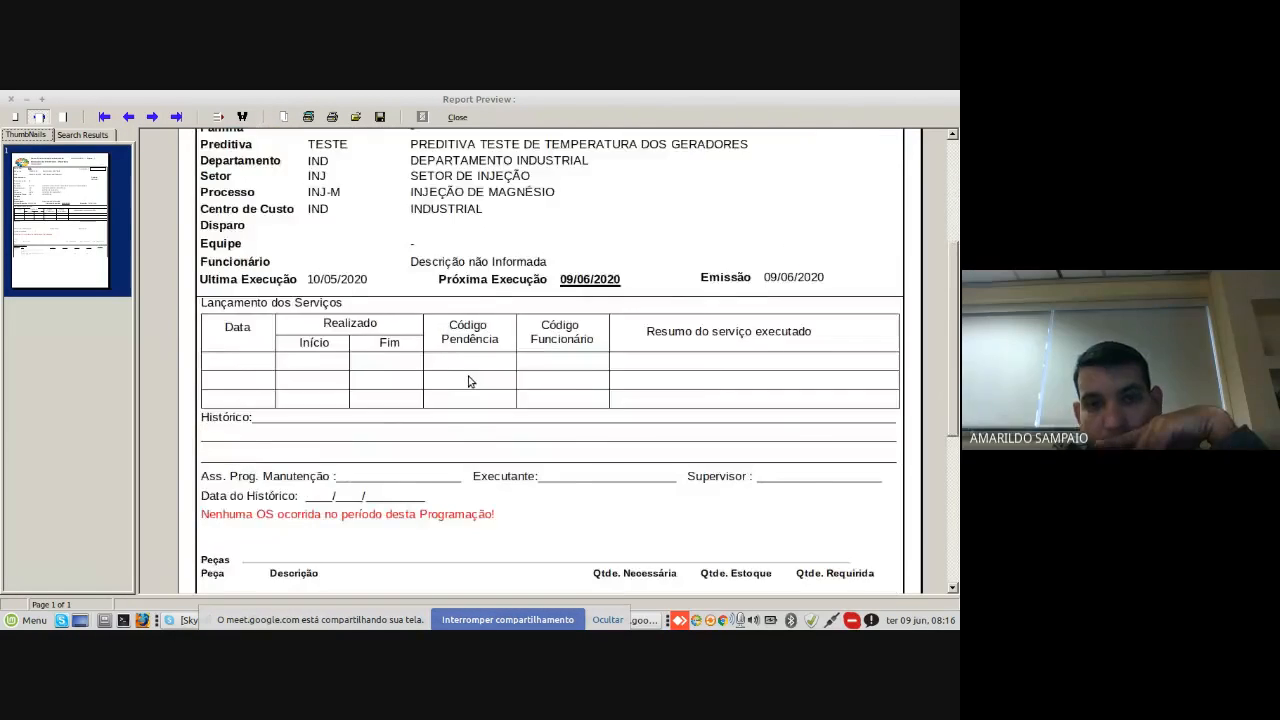
pyautogui.scroll(-4, 470, 381)
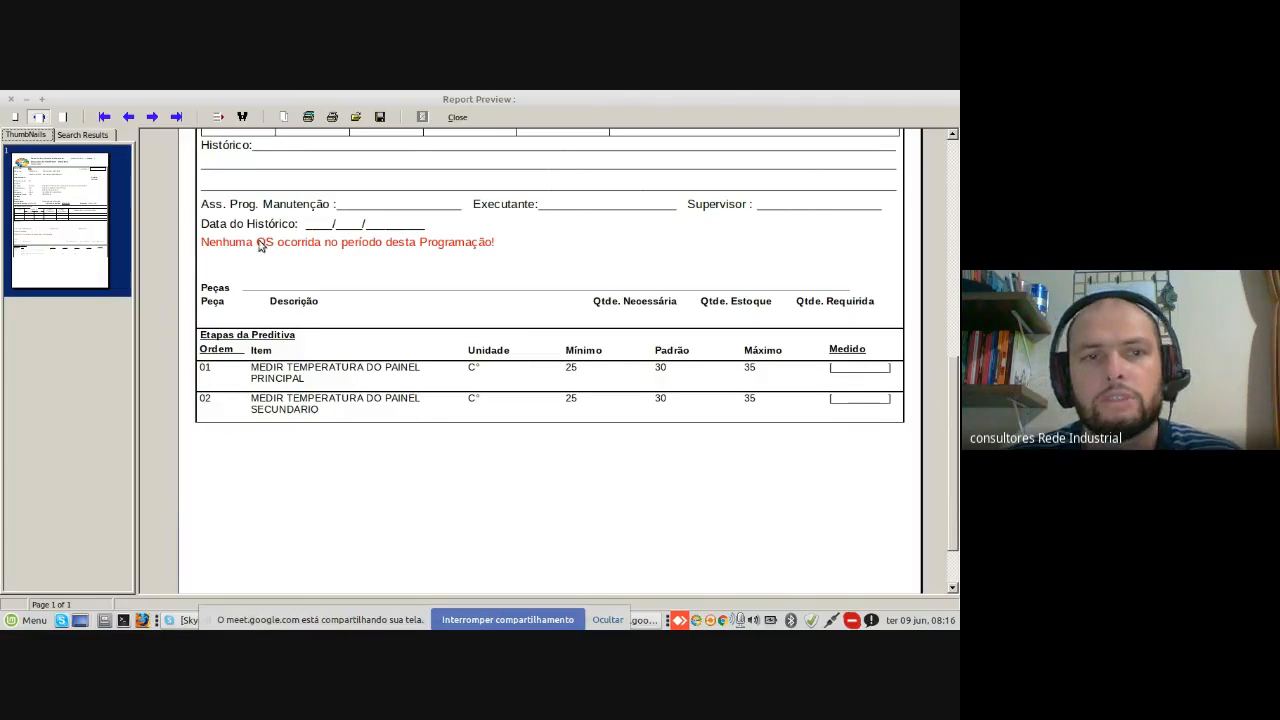
pyautogui.scroll(3, 259, 246)
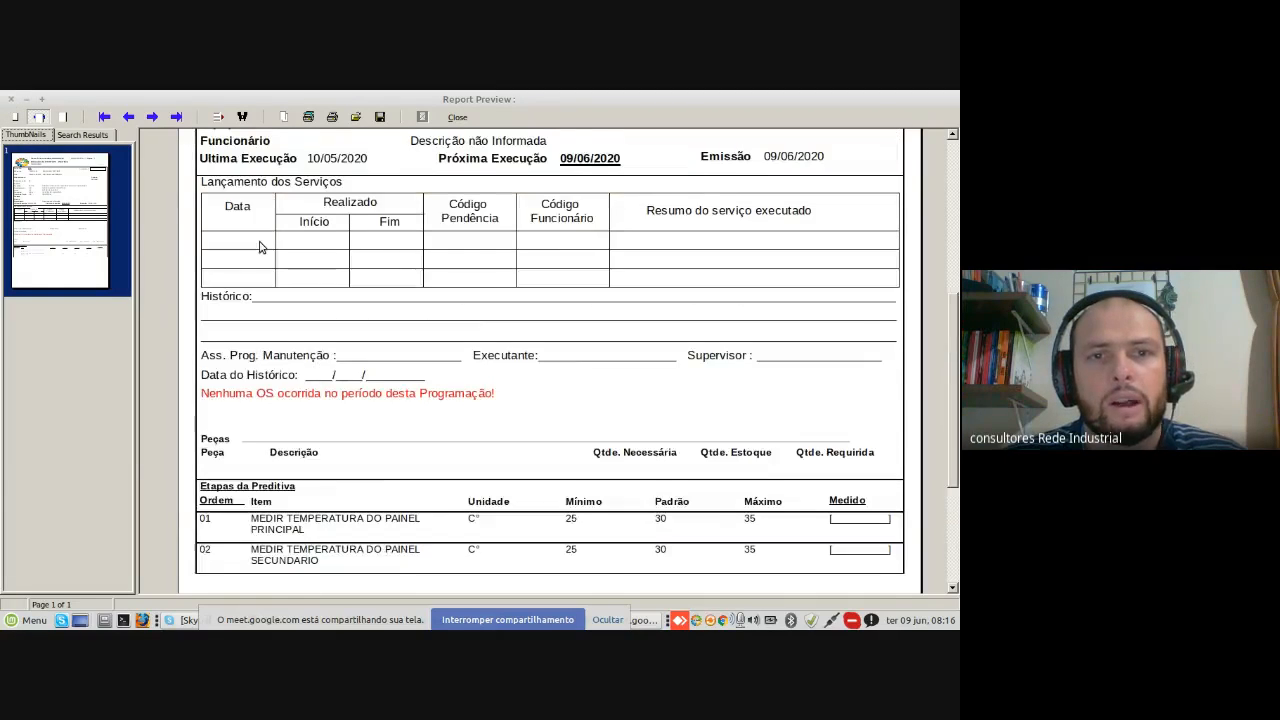
pyautogui.scroll(5, 200, 215)
pyautogui.click(10, 99)
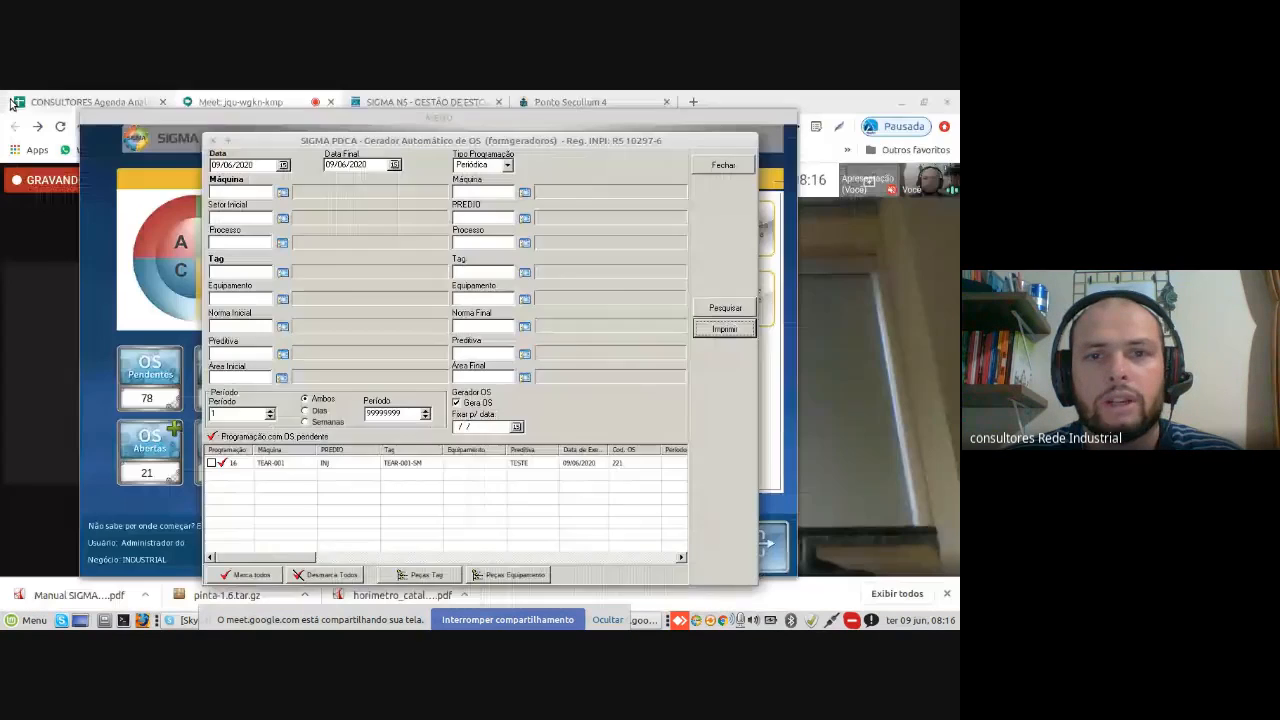
pyautogui.click(728, 165)
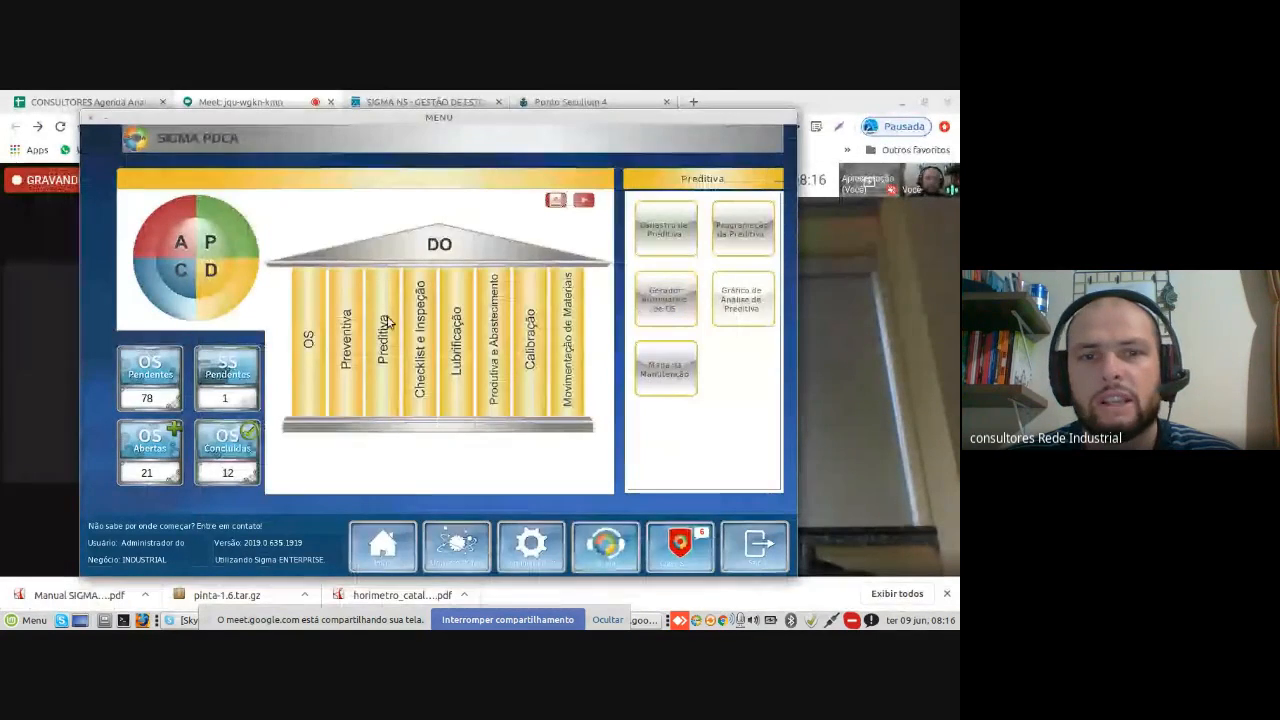
# Step: Open the work order conclusion form and load the pending predictive work order issued for machine TEAR-001
pyautogui.click(307, 342)
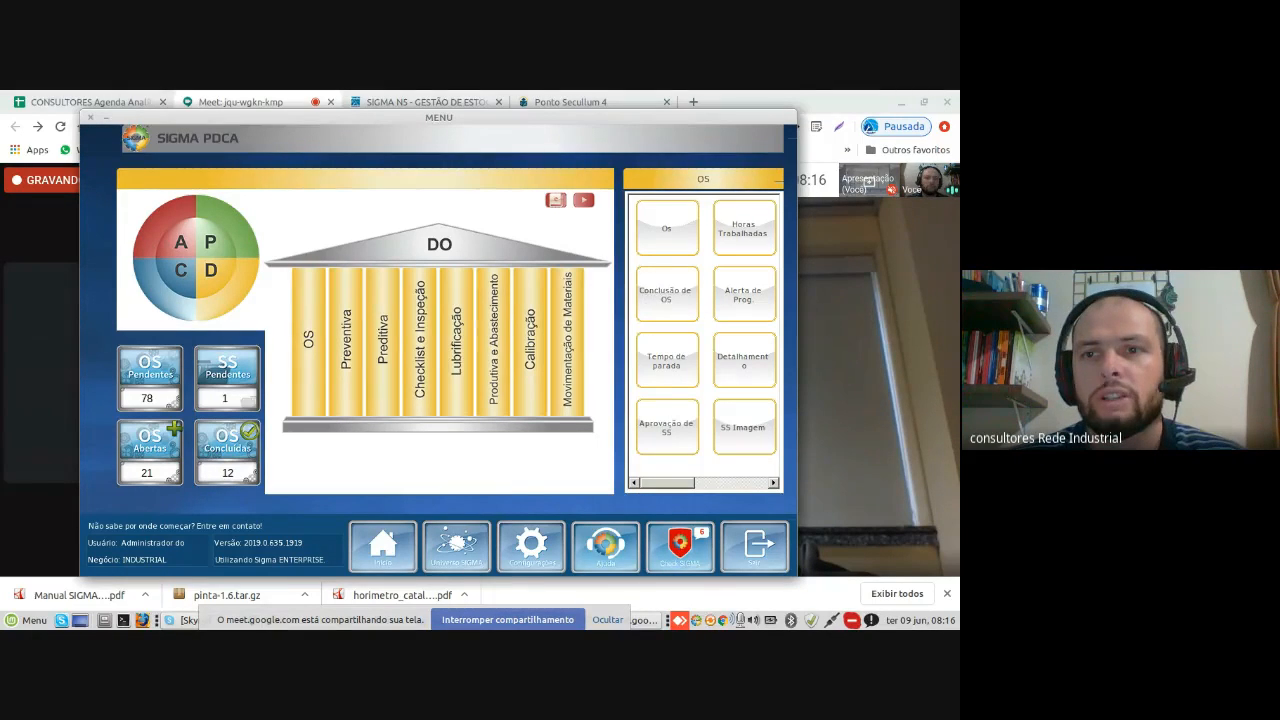
pyautogui.click(665, 300)
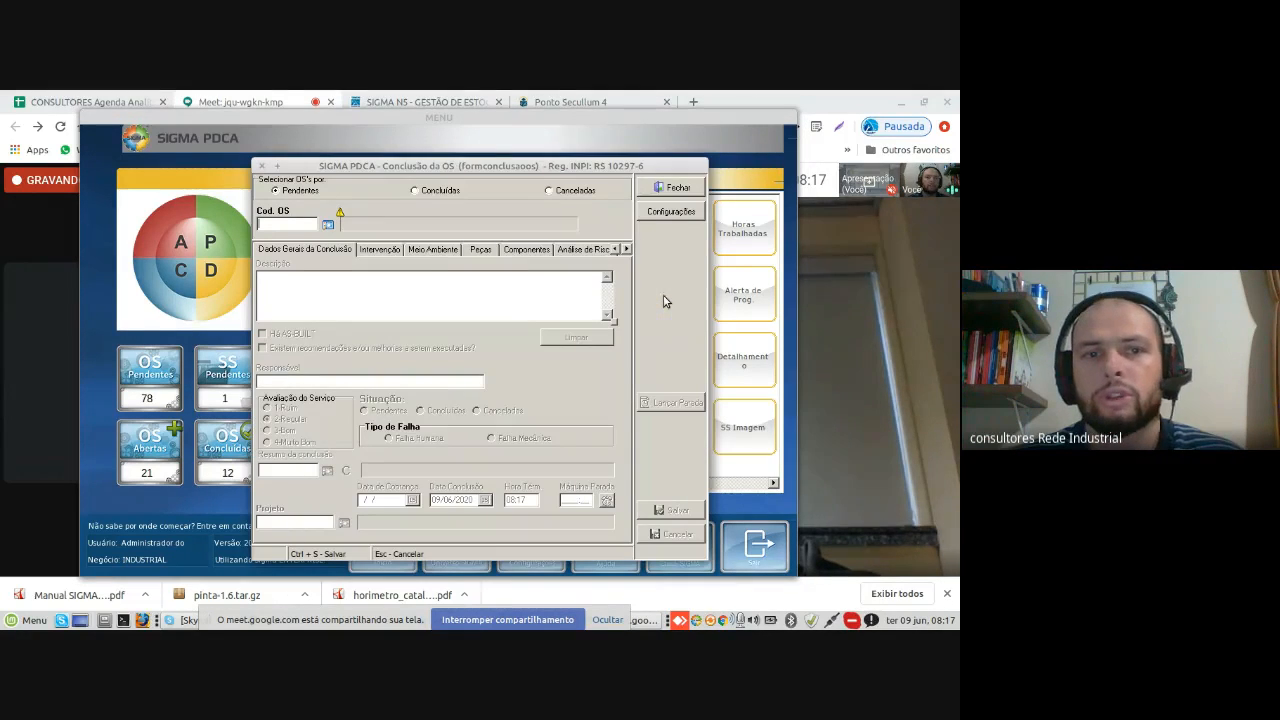
pyautogui.write('221')
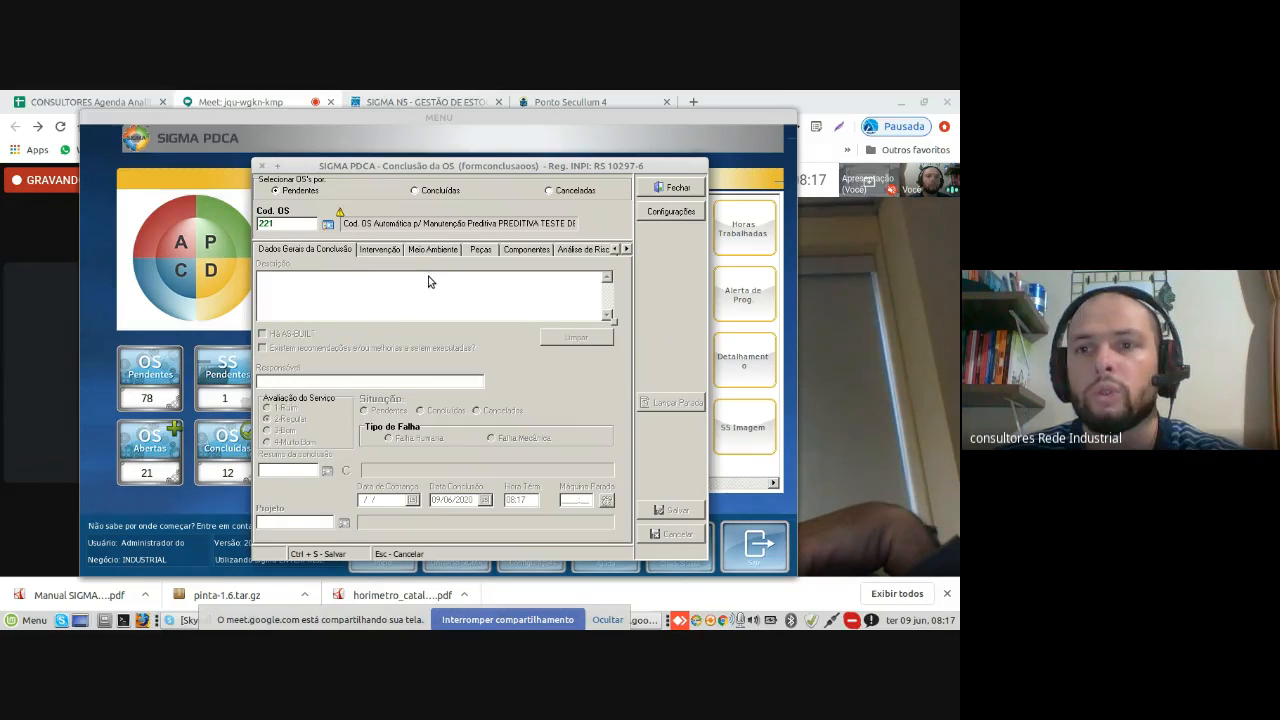
pyautogui.press('Tab')
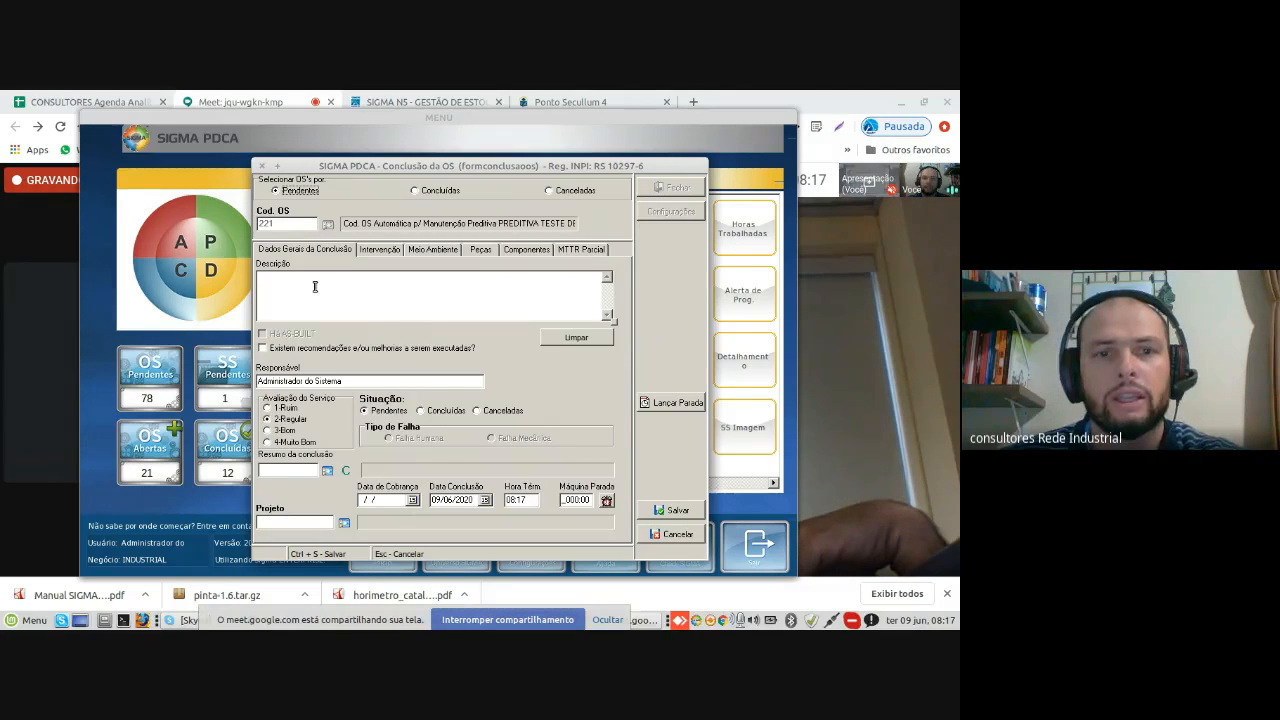
# Step: Set the work order's situation to Concluídas, save it, and acknowledge the notice about the next predictive order
pyautogui.click(436, 415)
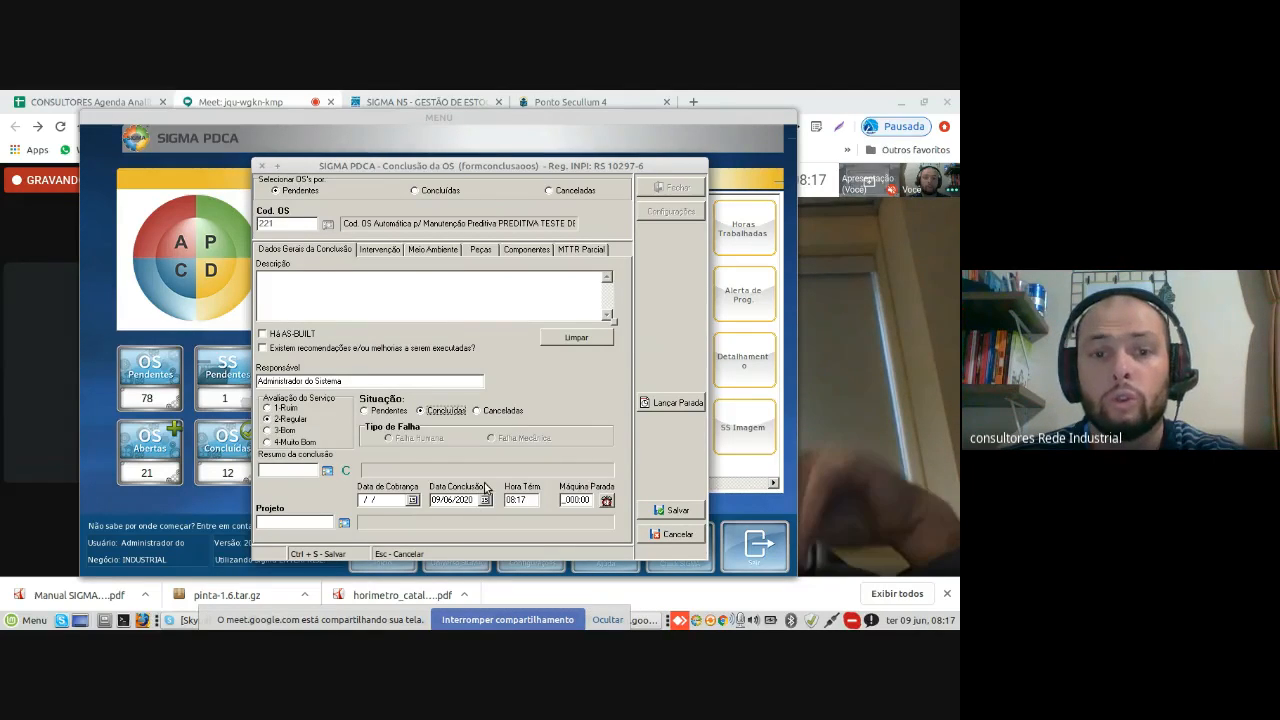
pyautogui.click(676, 513)
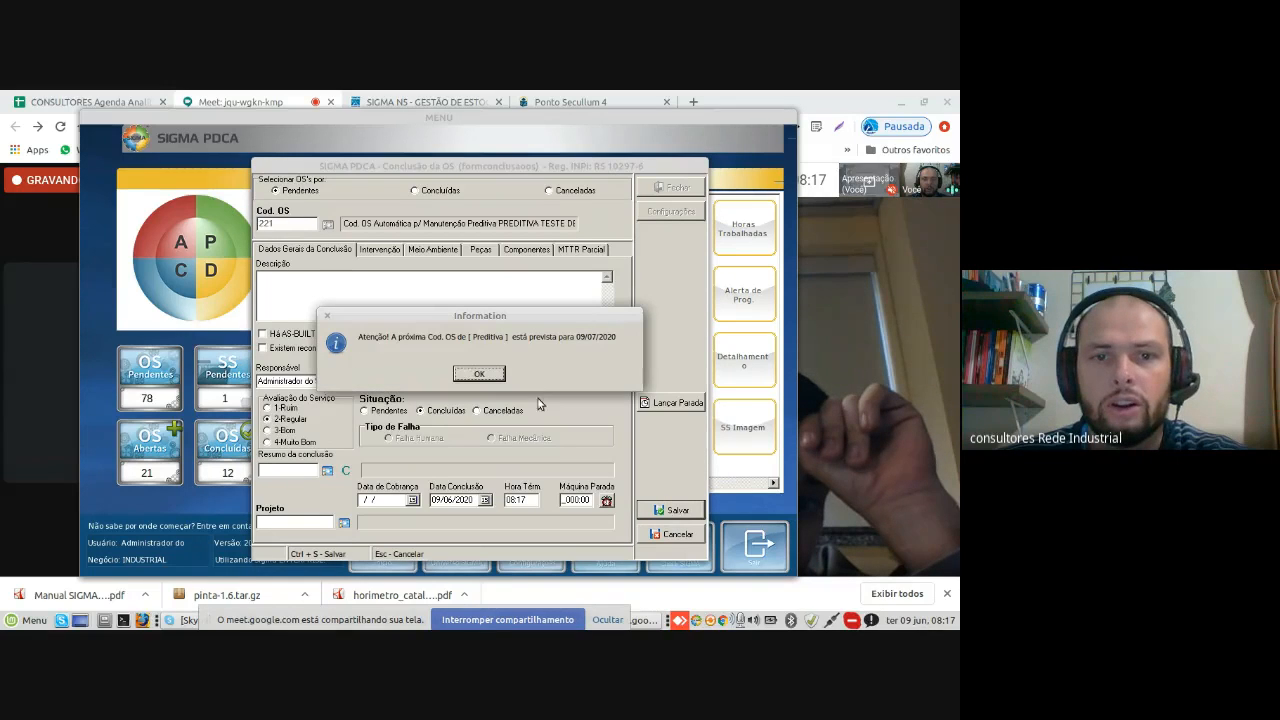
pyautogui.click(477, 374)
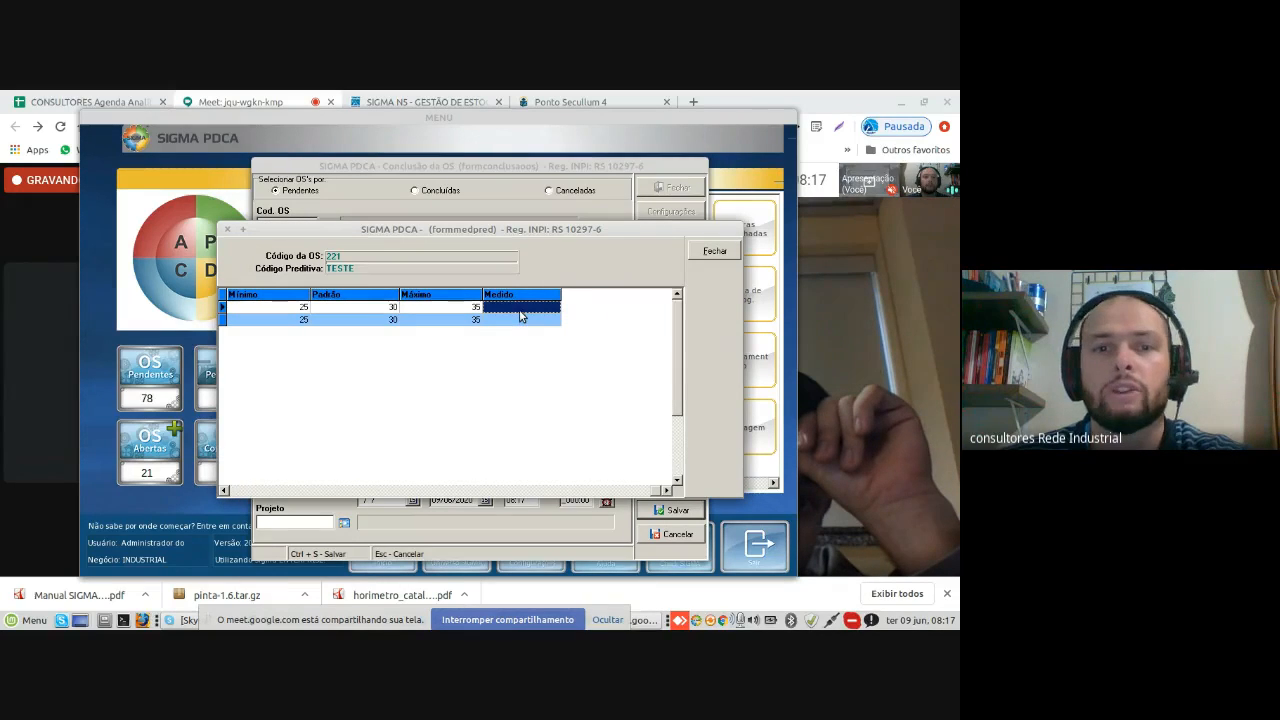
# Step: Enter measured values of 28 for the first item and 37 for the second, and close the measurement form
pyautogui.write('28')
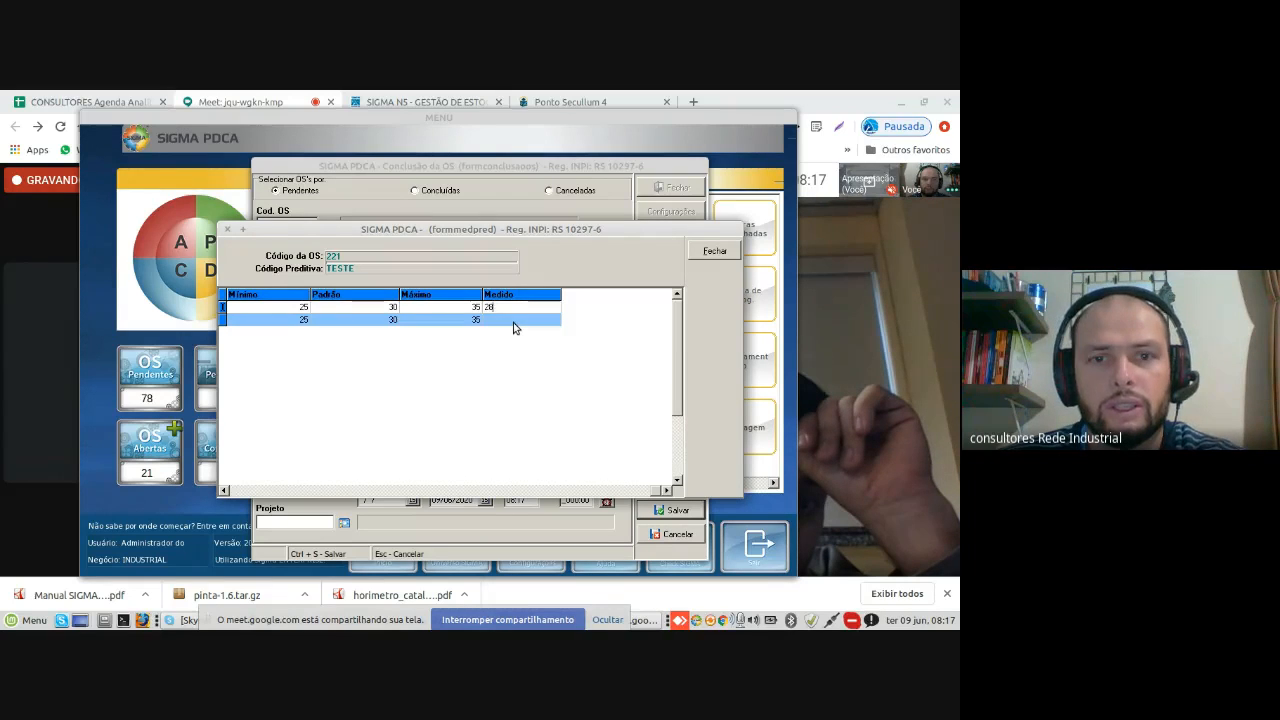
pyautogui.click(513, 322)
pyautogui.write('2')
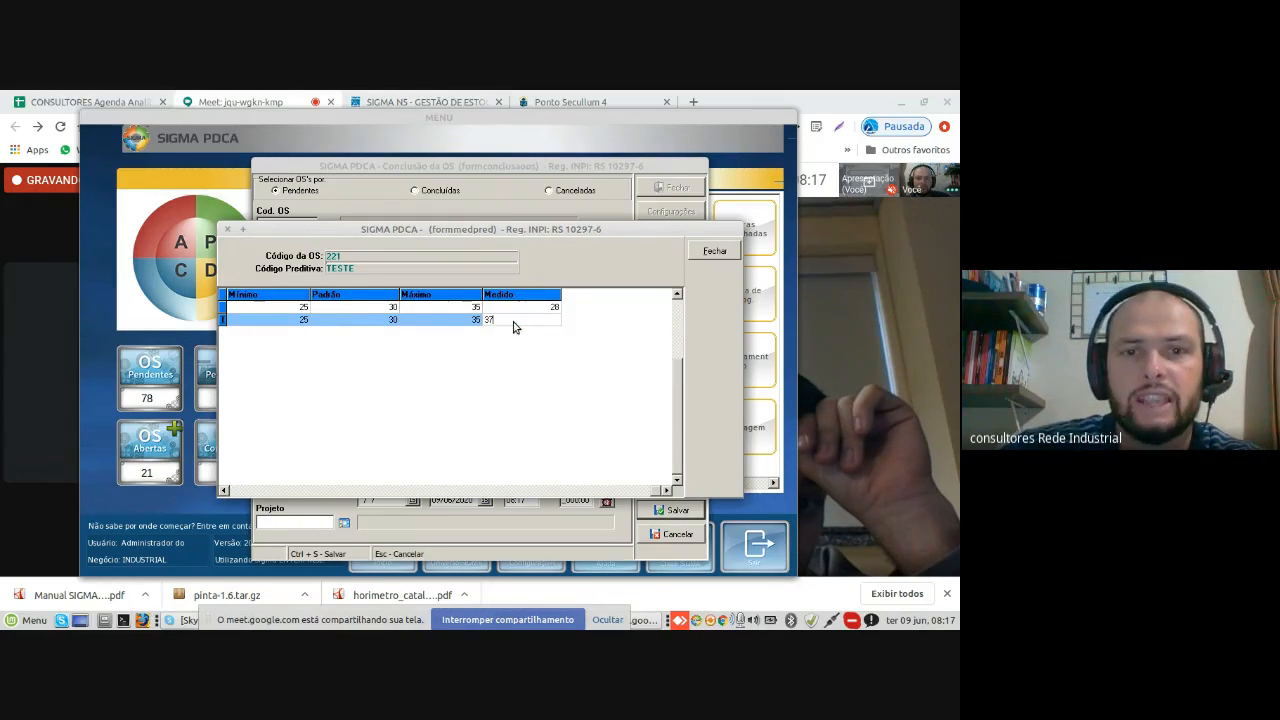
pyautogui.write('7')
pyautogui.press('Tab')
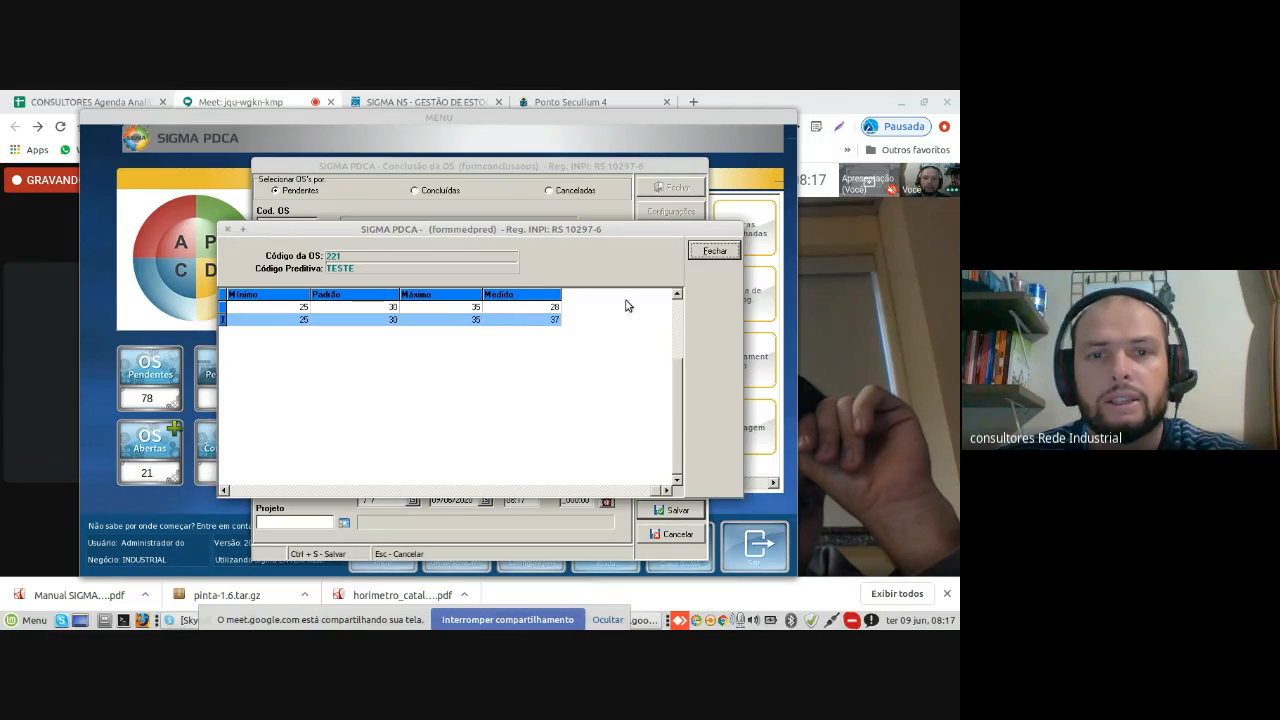
pyautogui.click(715, 251)
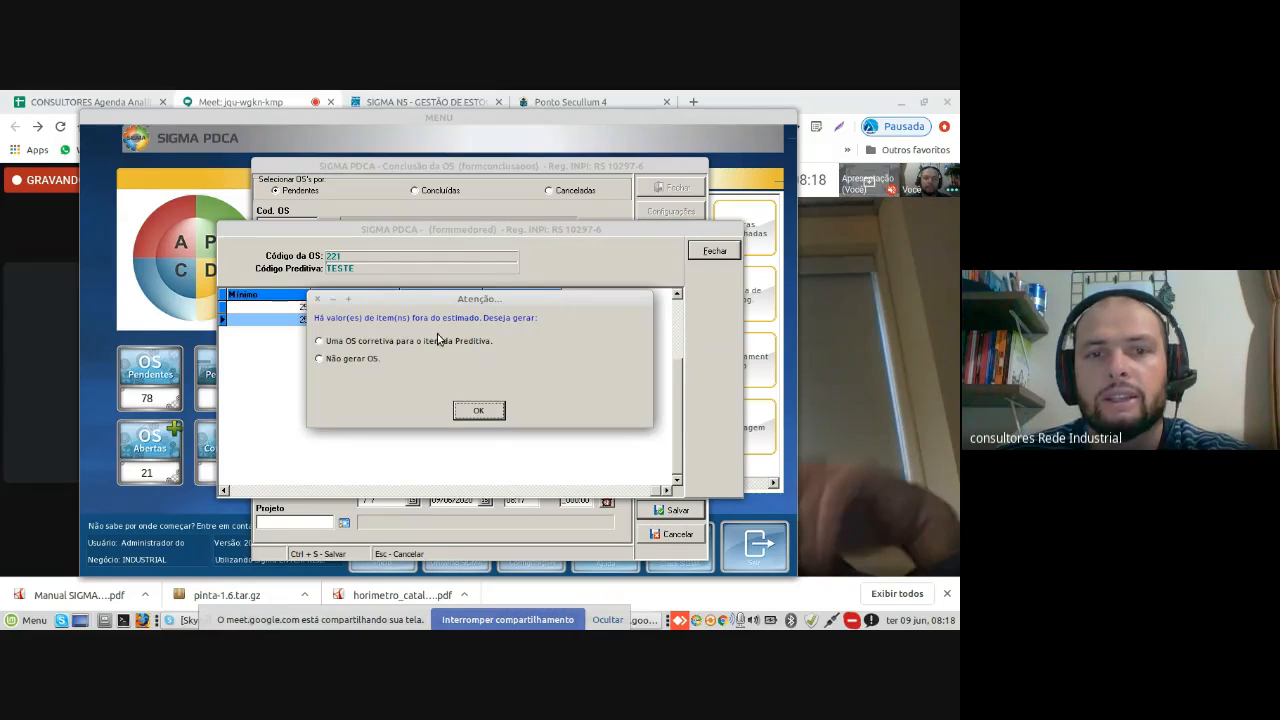
# Step: Generate a corrective work order for the out-of-range predictive item and bring up its print preview
pyautogui.click(320, 341)
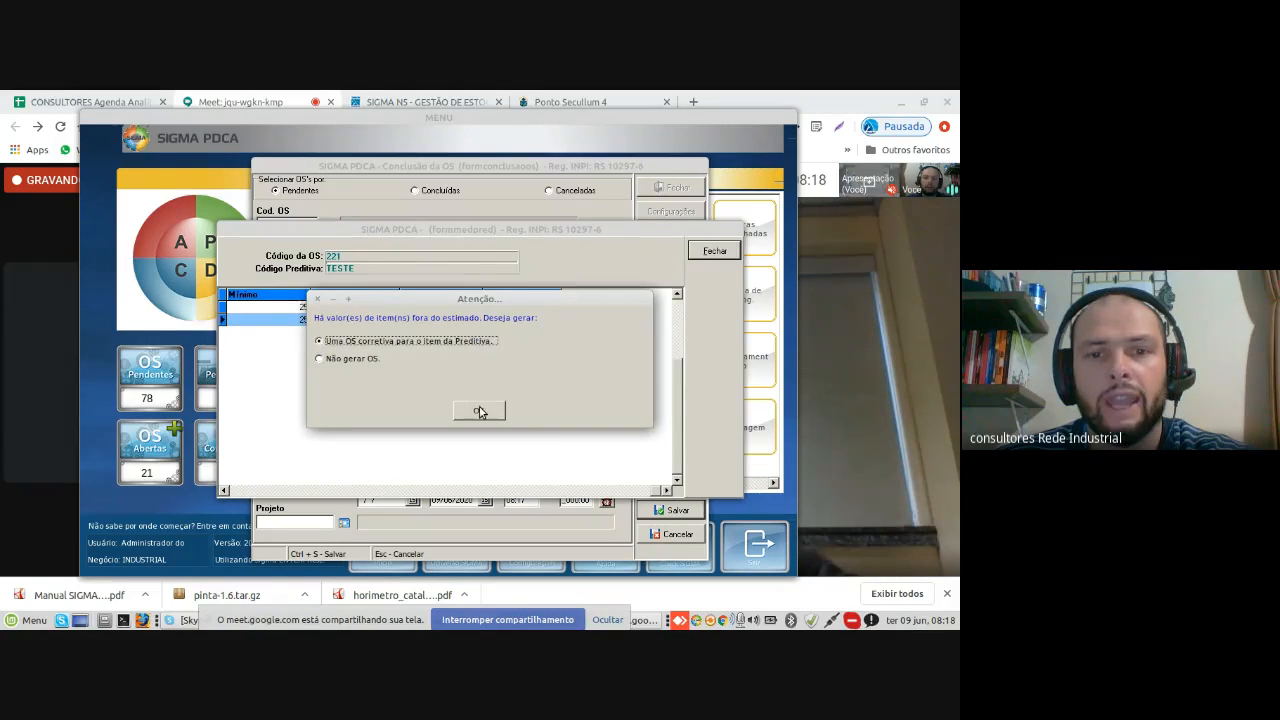
pyautogui.click(479, 410)
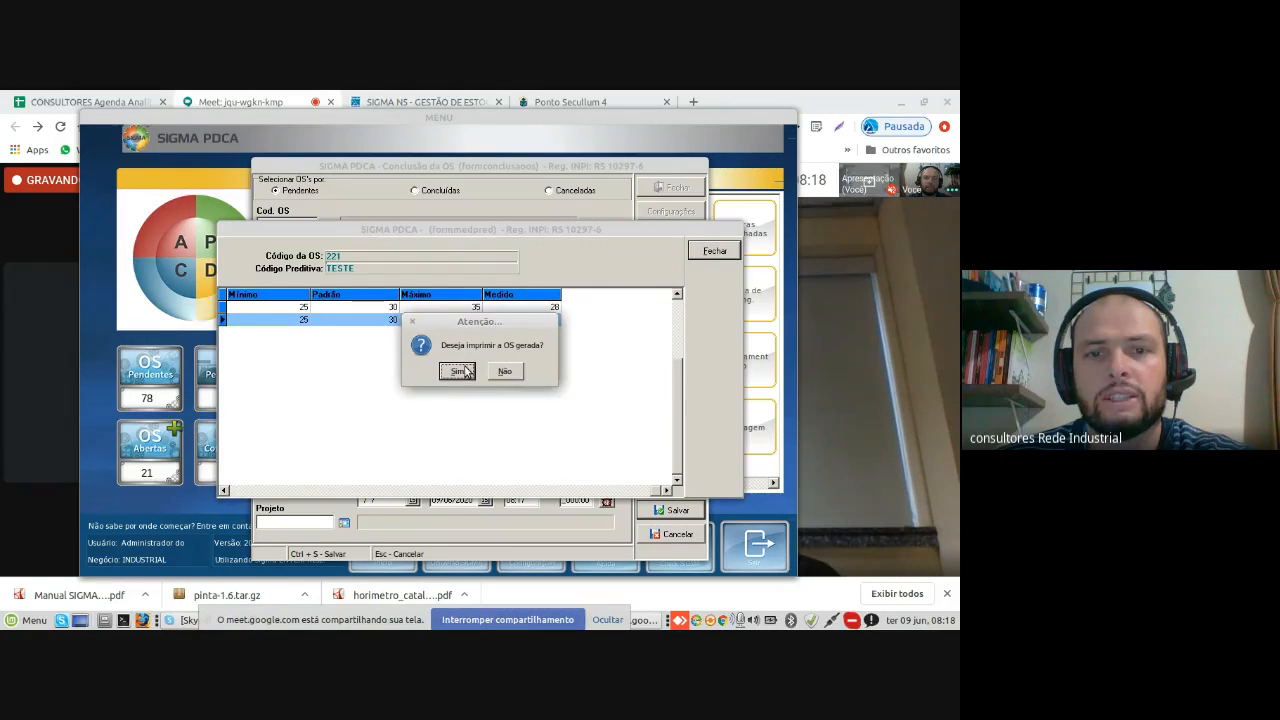
pyautogui.click(459, 371)
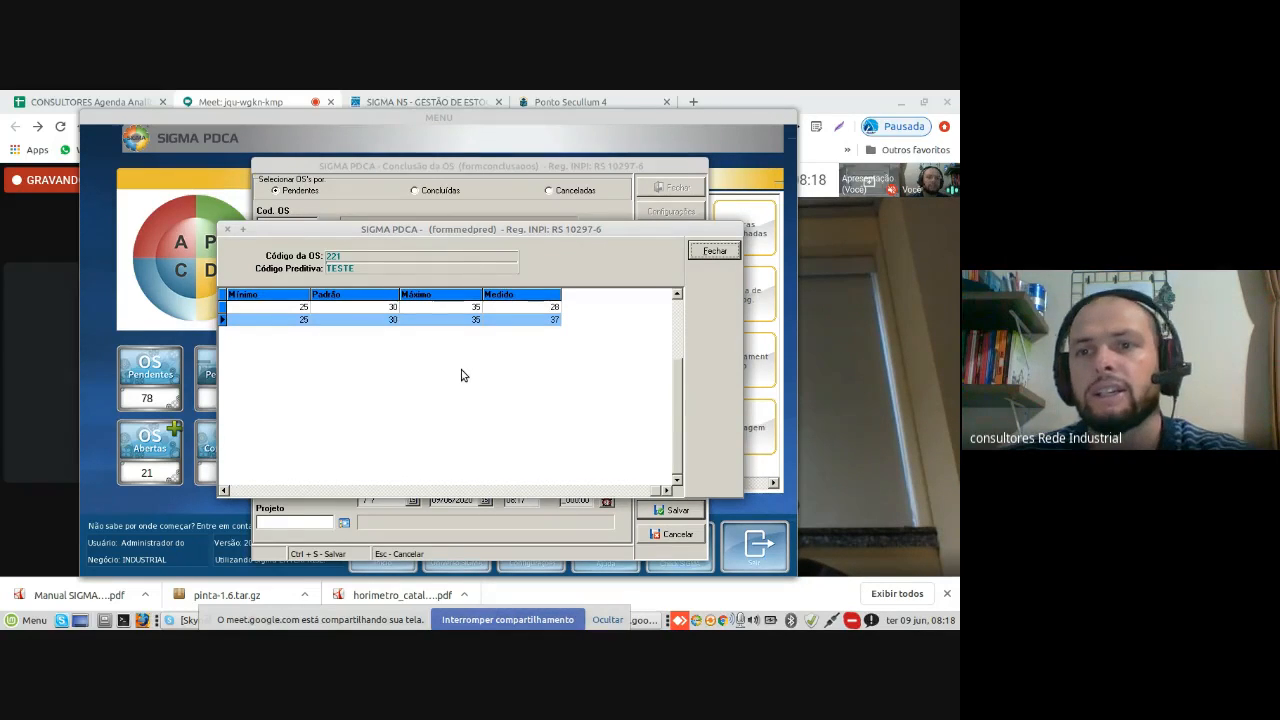
pyautogui.click(476, 419)
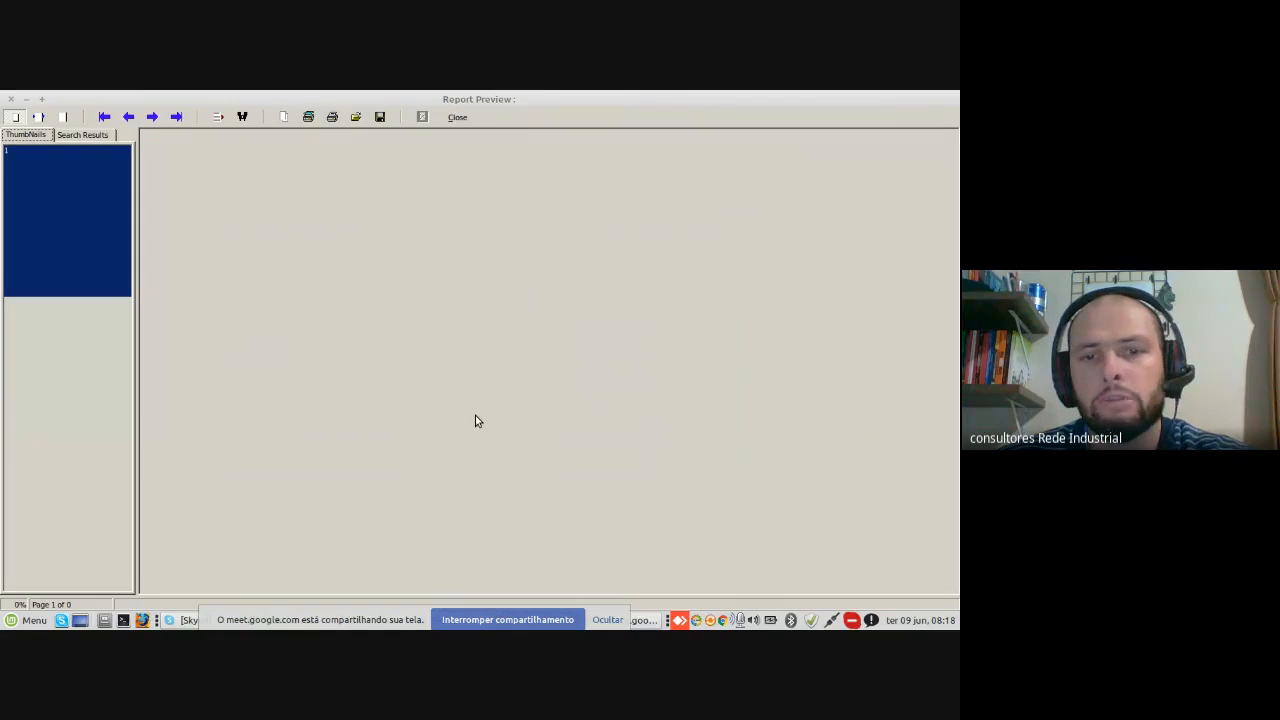
# Step: Review the emergency corrective work order's description, machine data and service entry sections, then close its preview and the conclusion form
pyautogui.click(38, 117)
pyautogui.scroll(-4, 570, 424)
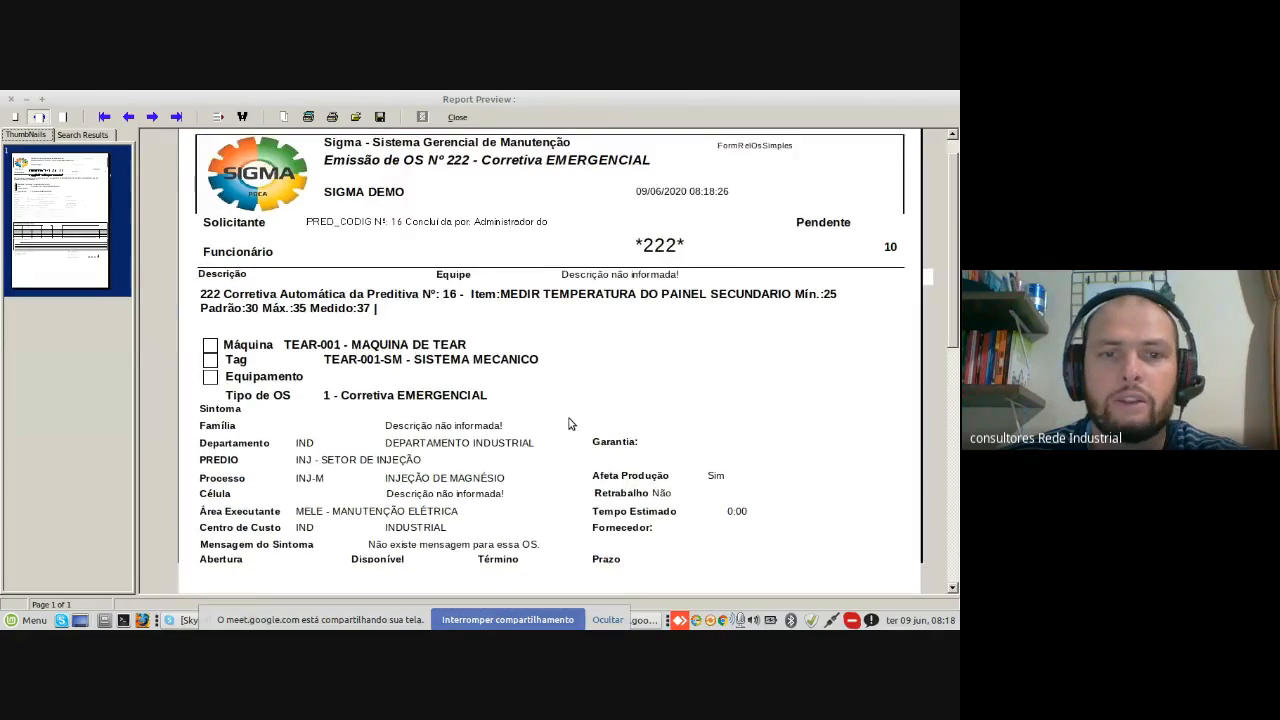
pyautogui.scroll(3, 570, 424)
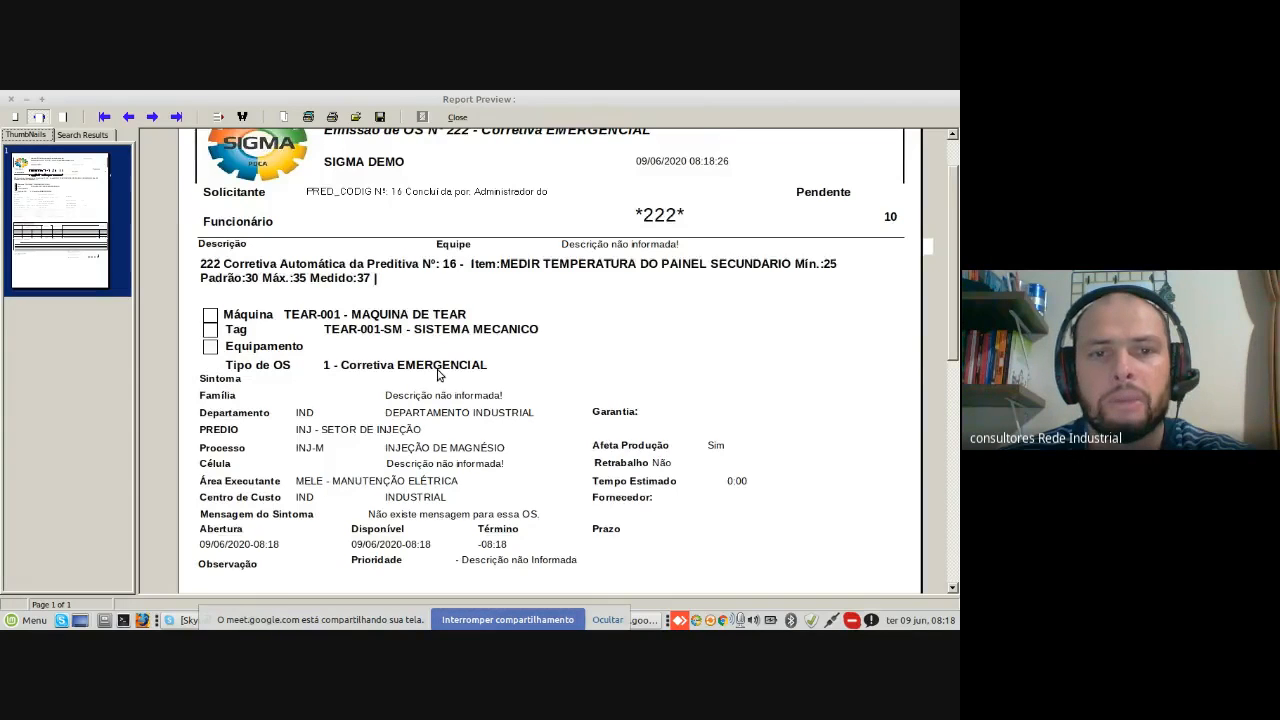
pyautogui.scroll(-3, 437, 374)
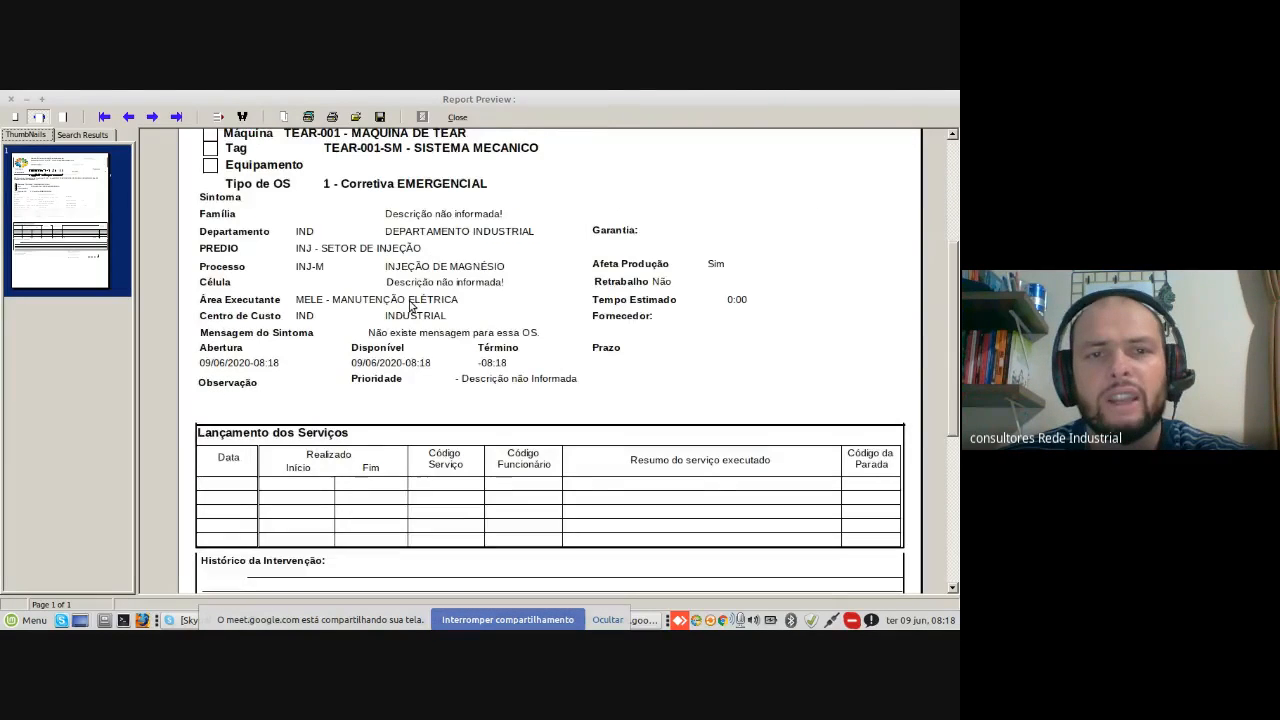
pyautogui.scroll(-5, 557, 363)
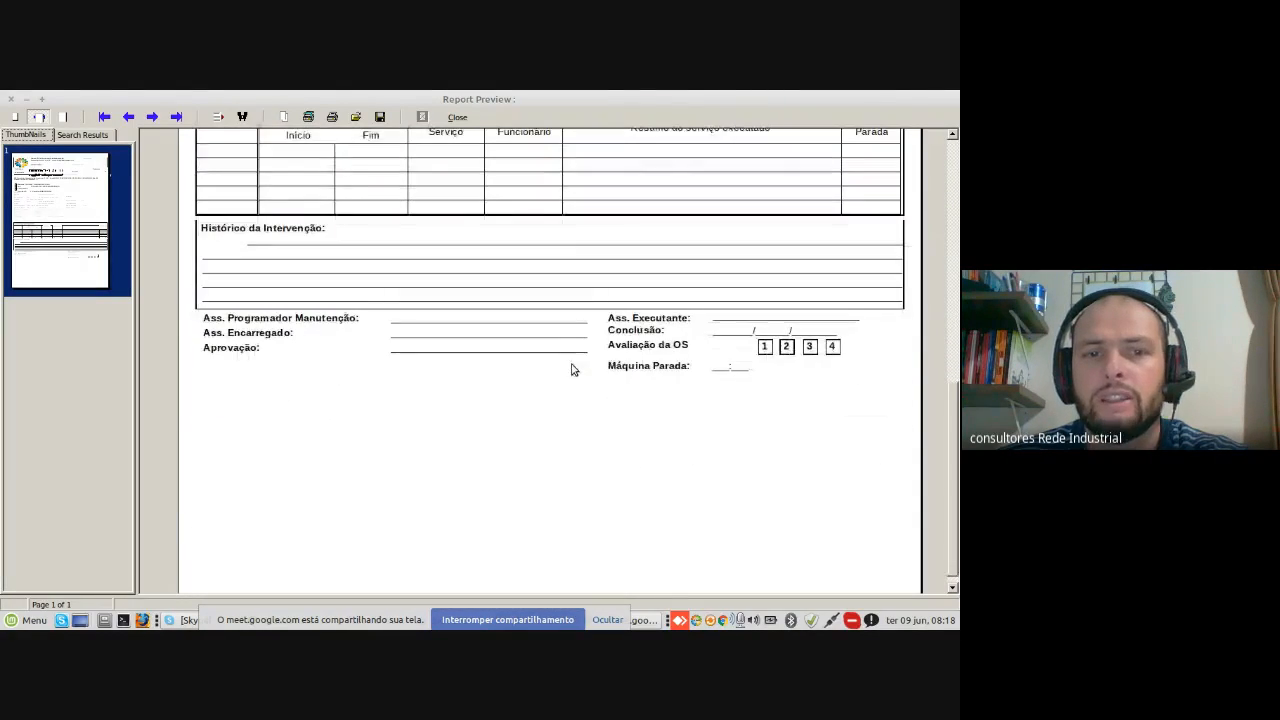
pyautogui.scroll(10, 583, 383)
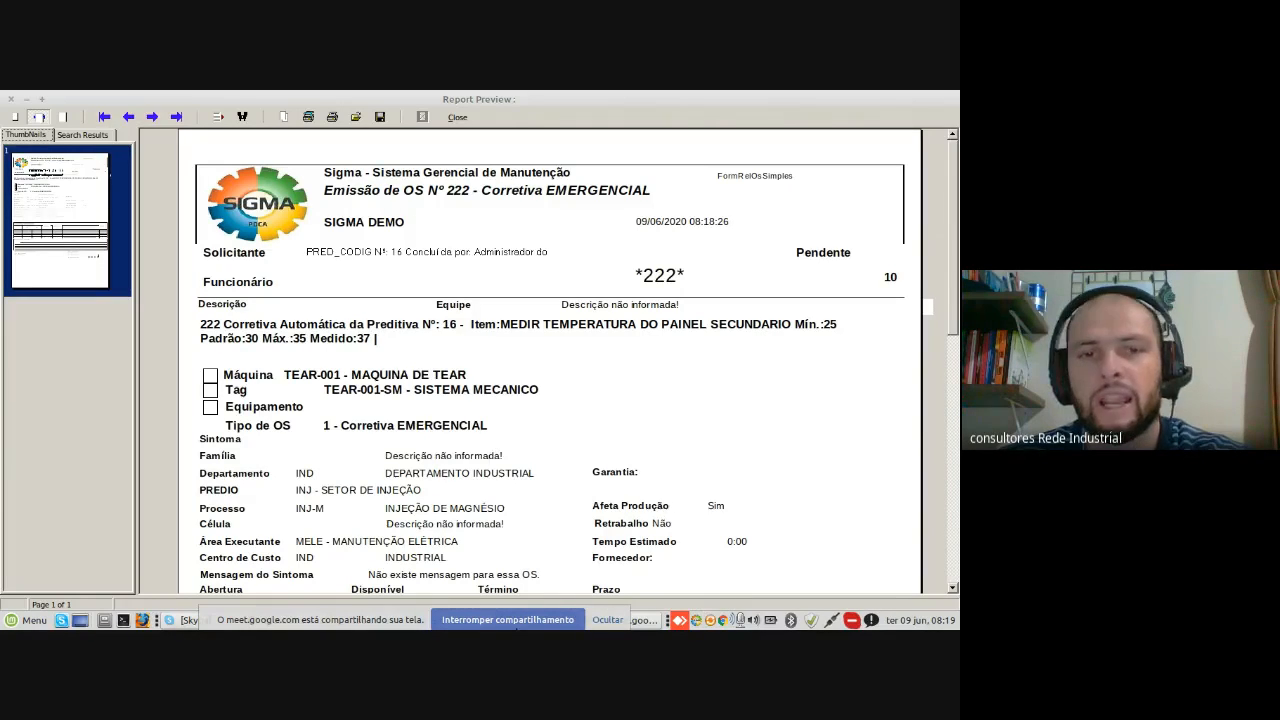
pyautogui.click(12, 101)
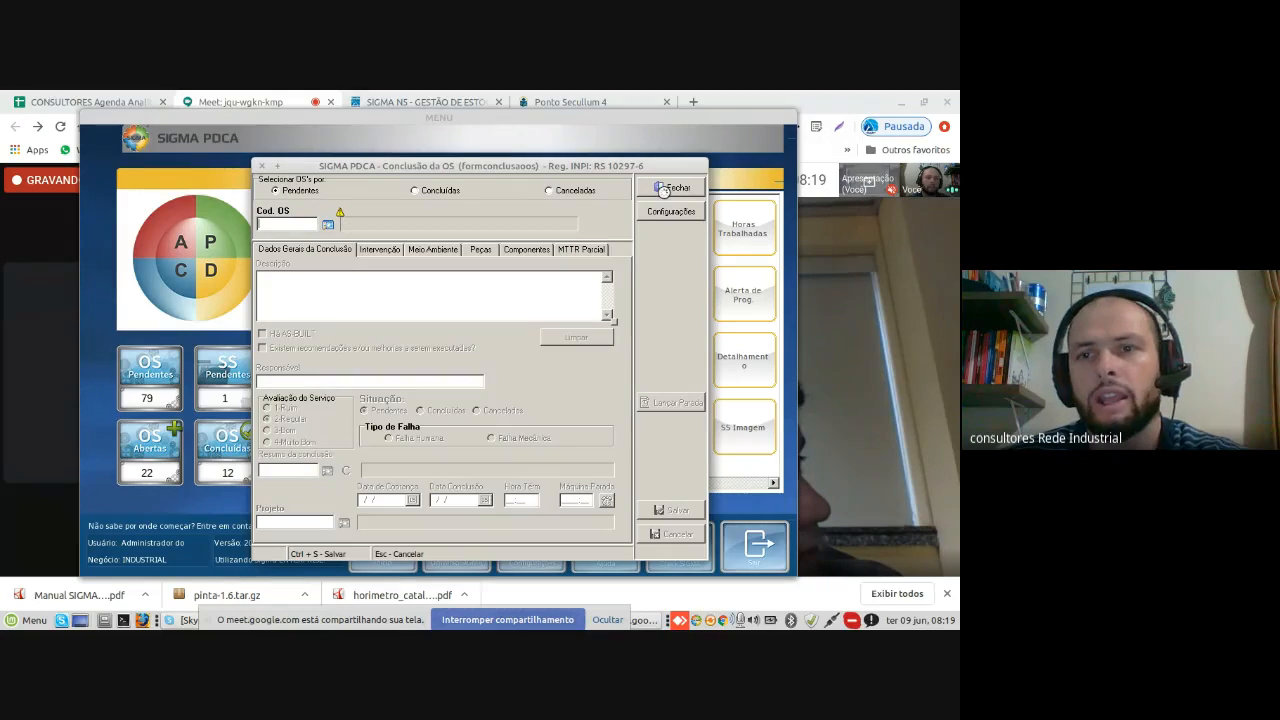
pyautogui.click(666, 191)
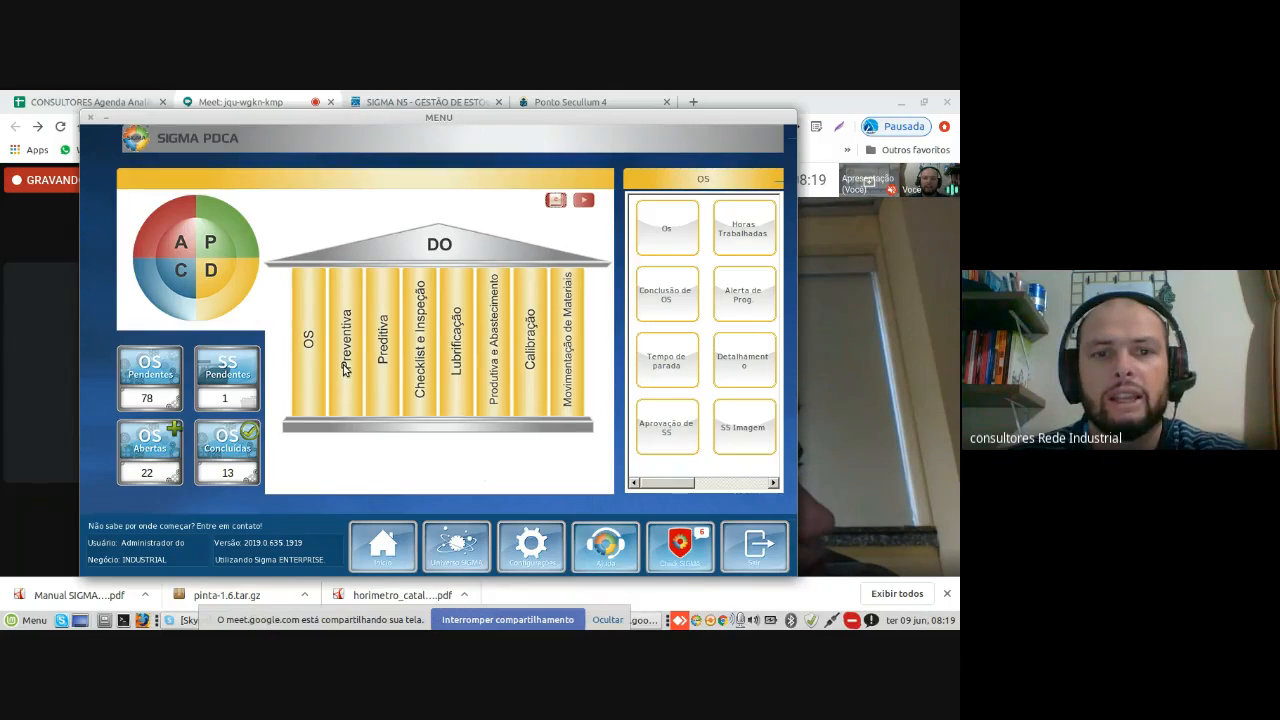
# Step: Open the predictive analysis chart form and filter its tag list to descriptions beginning with "sis"
pyautogui.click(386, 372)
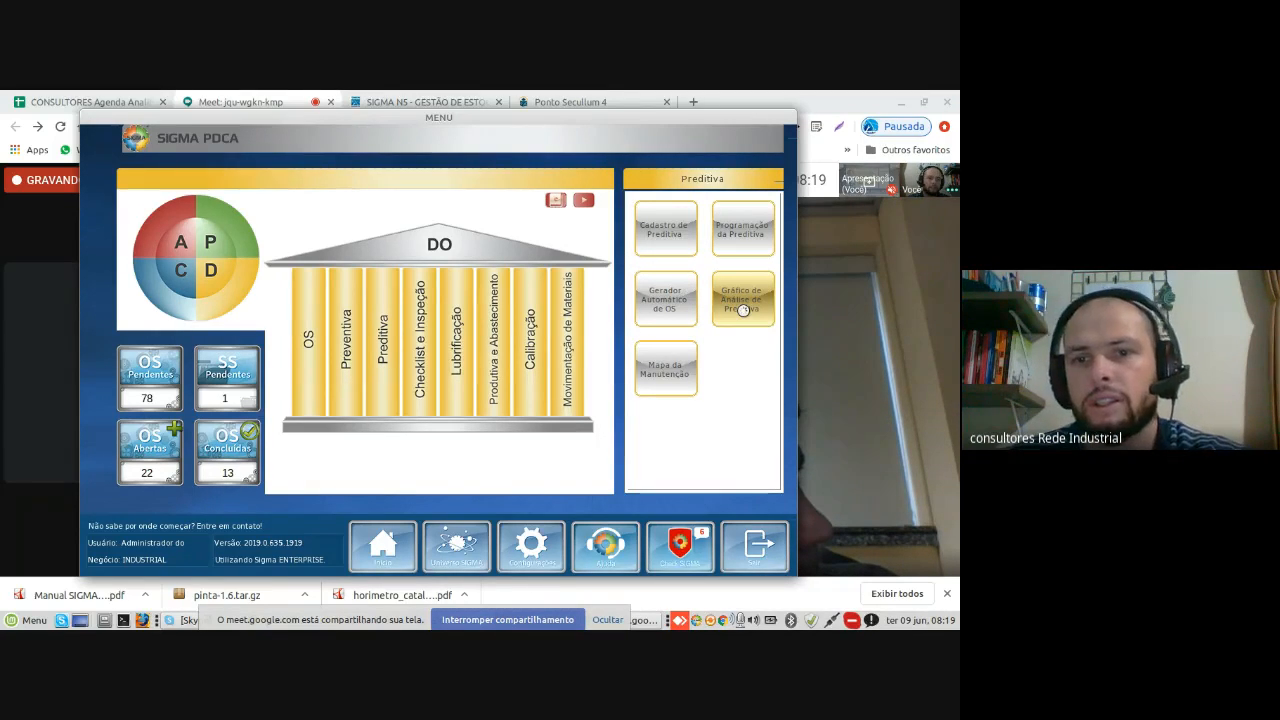
pyautogui.click(743, 310)
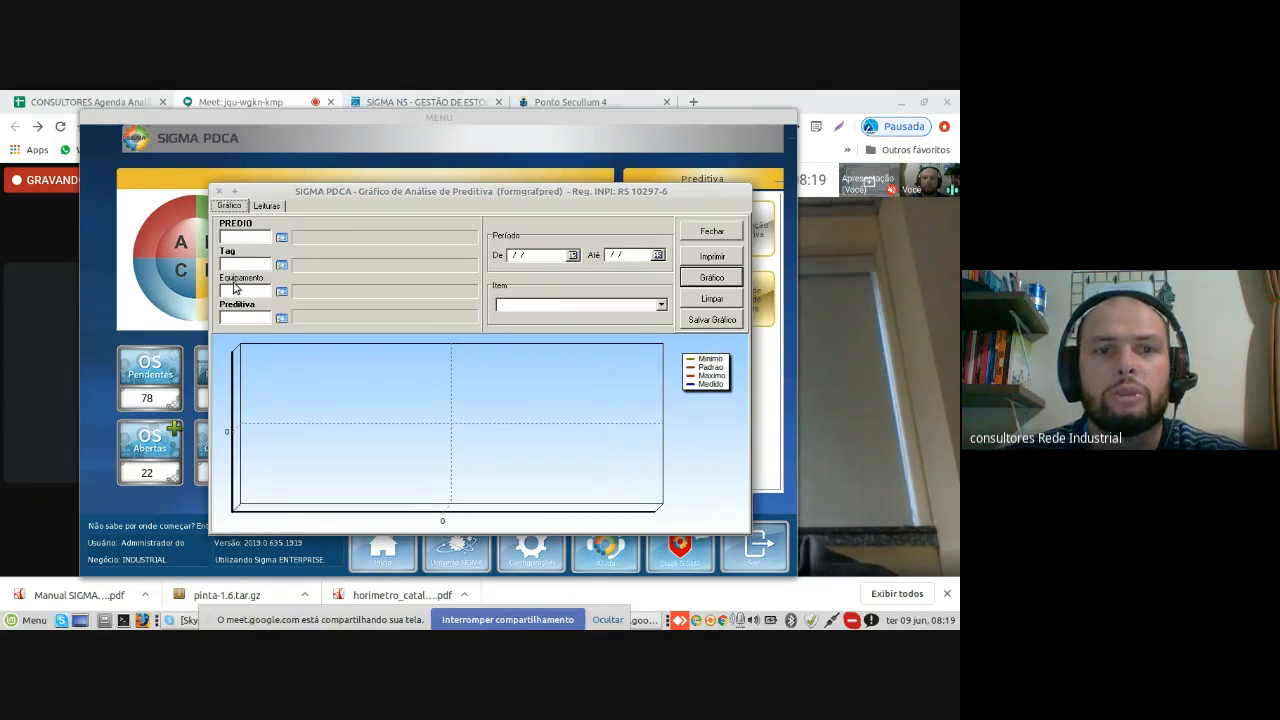
pyautogui.click(281, 264)
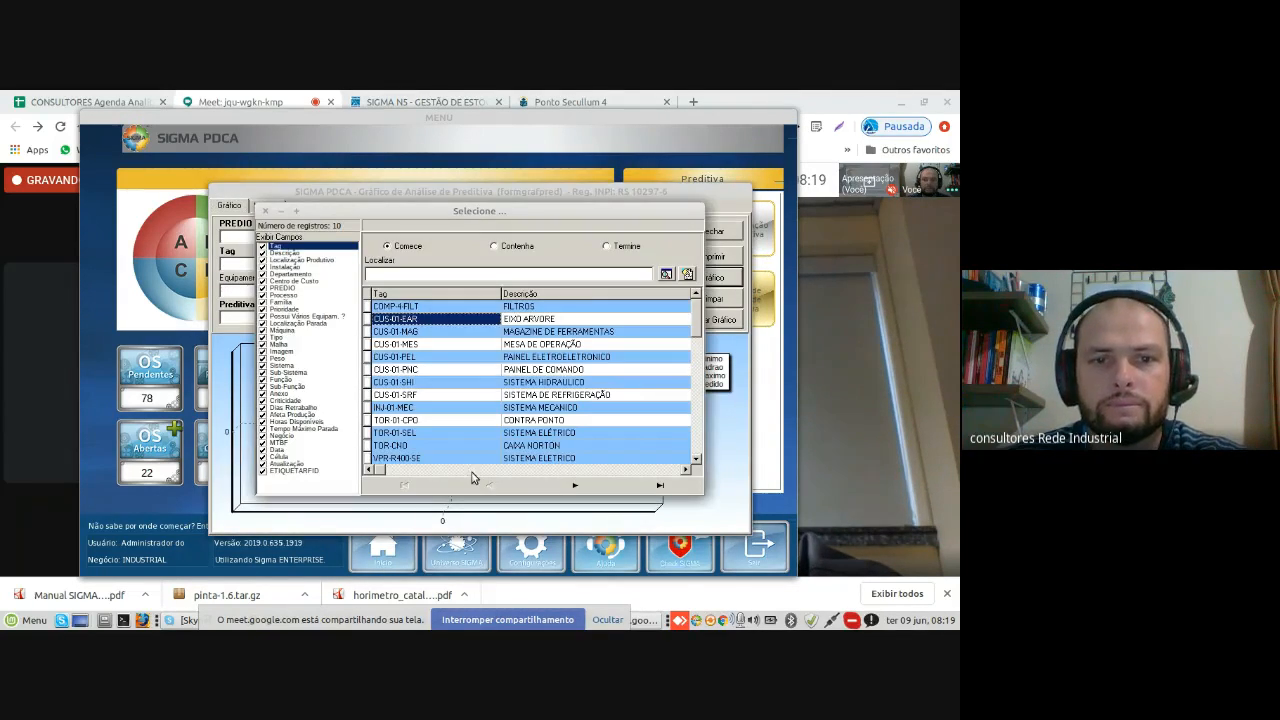
pyautogui.scroll(-11, 443, 432)
pyautogui.scroll(5, 439, 432)
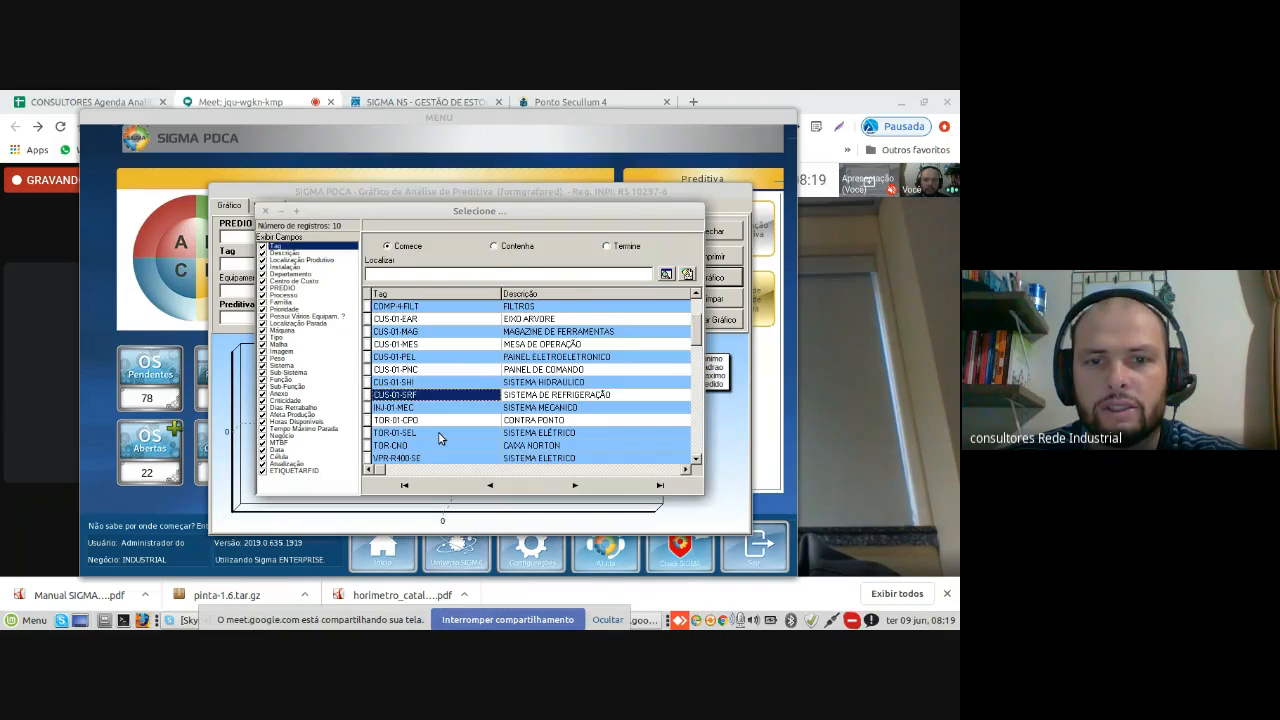
pyautogui.scroll(6, 439, 437)
pyautogui.scroll(-2, 539, 325)
pyautogui.click(455, 272)
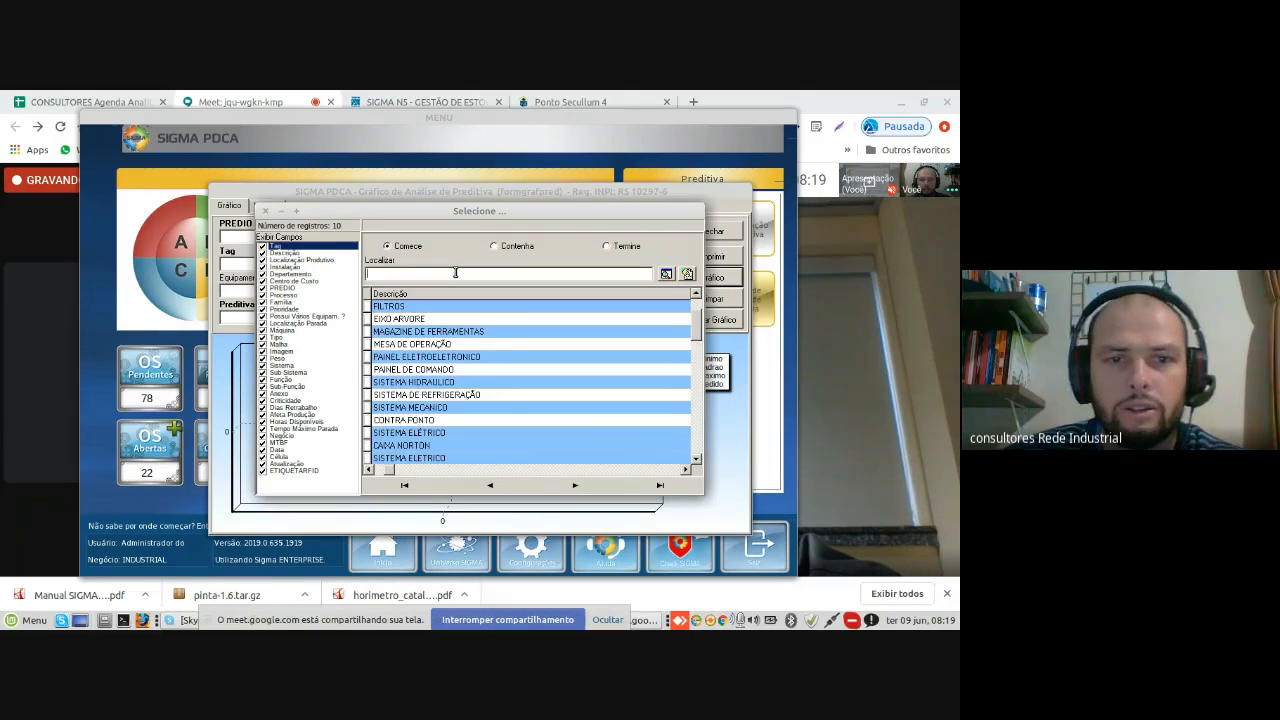
pyautogui.write('sis')
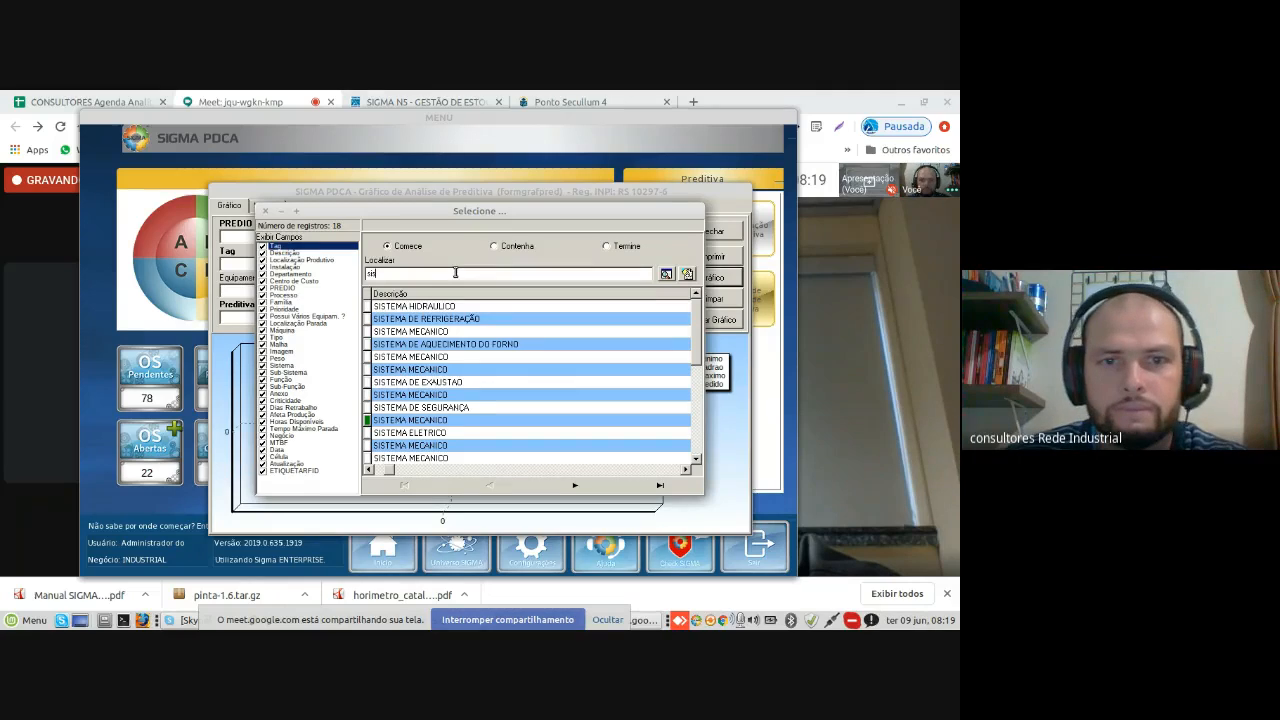
# Step: Choose tag INJ-01-MEC, SISTEMA MECANICO, from the filtered list for the chart
pyautogui.click(411, 333)
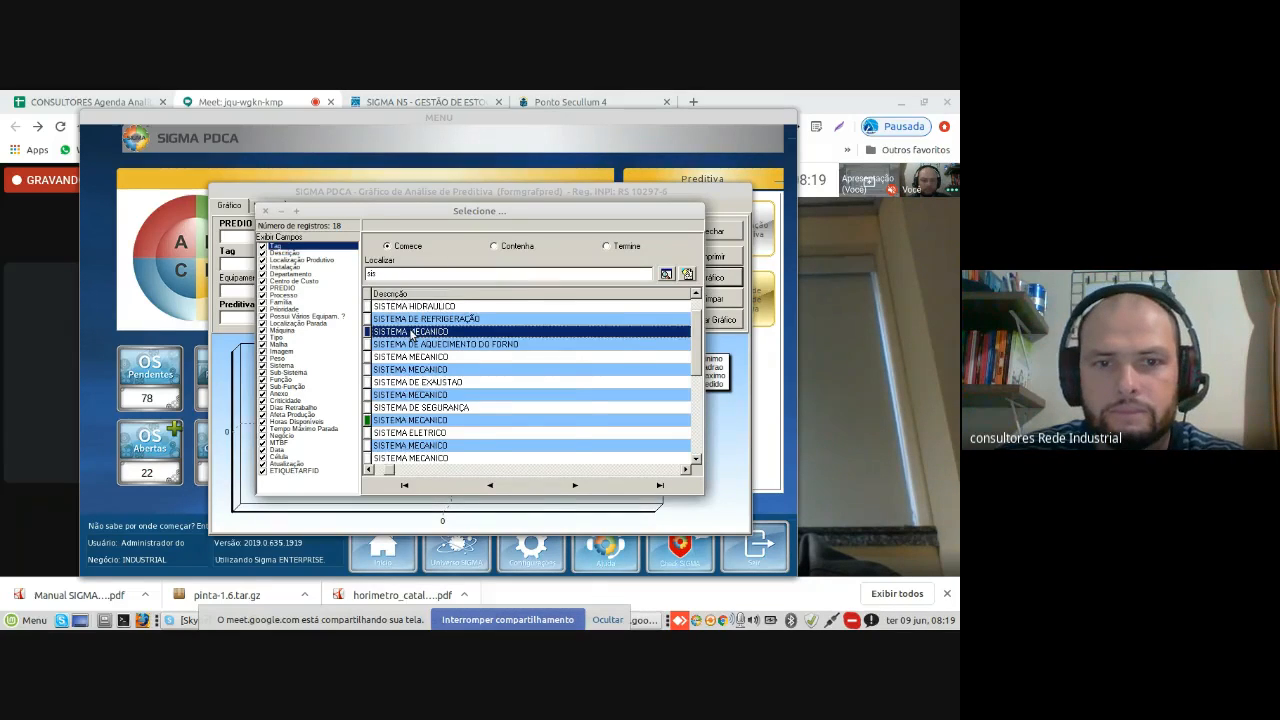
pyautogui.press('Down')
pyautogui.press('Down')
pyautogui.press('Down')
pyautogui.press('Down')
pyautogui.press('Down')
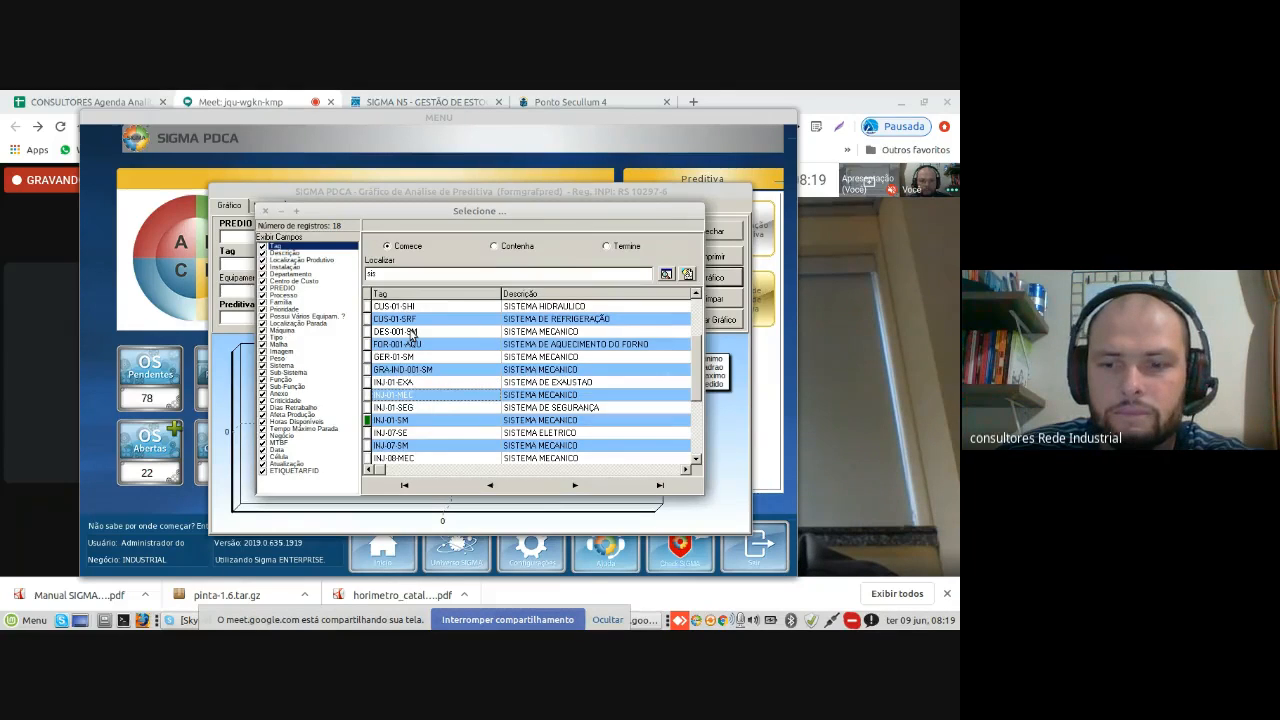
pyautogui.press('Return')
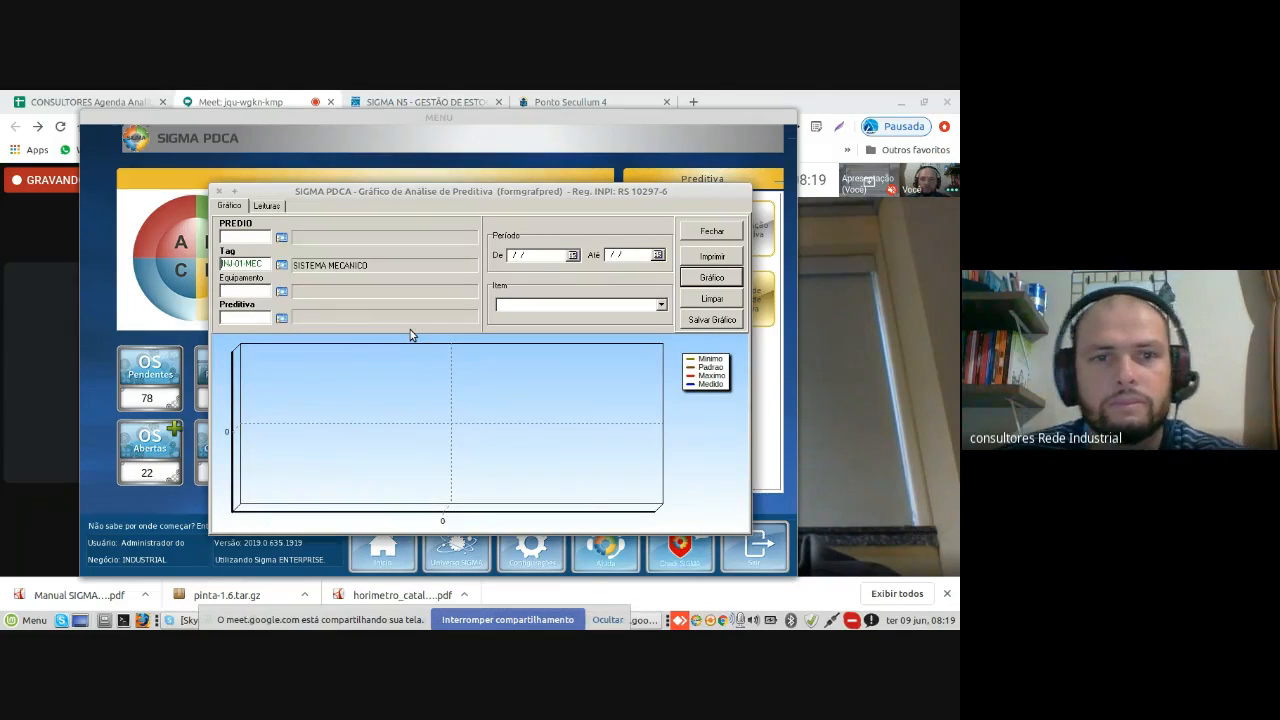
# Step: Select predictive plan TESTE for the chart and set the period from 01/06/2020 to 30/06/2020
pyautogui.click(281, 318)
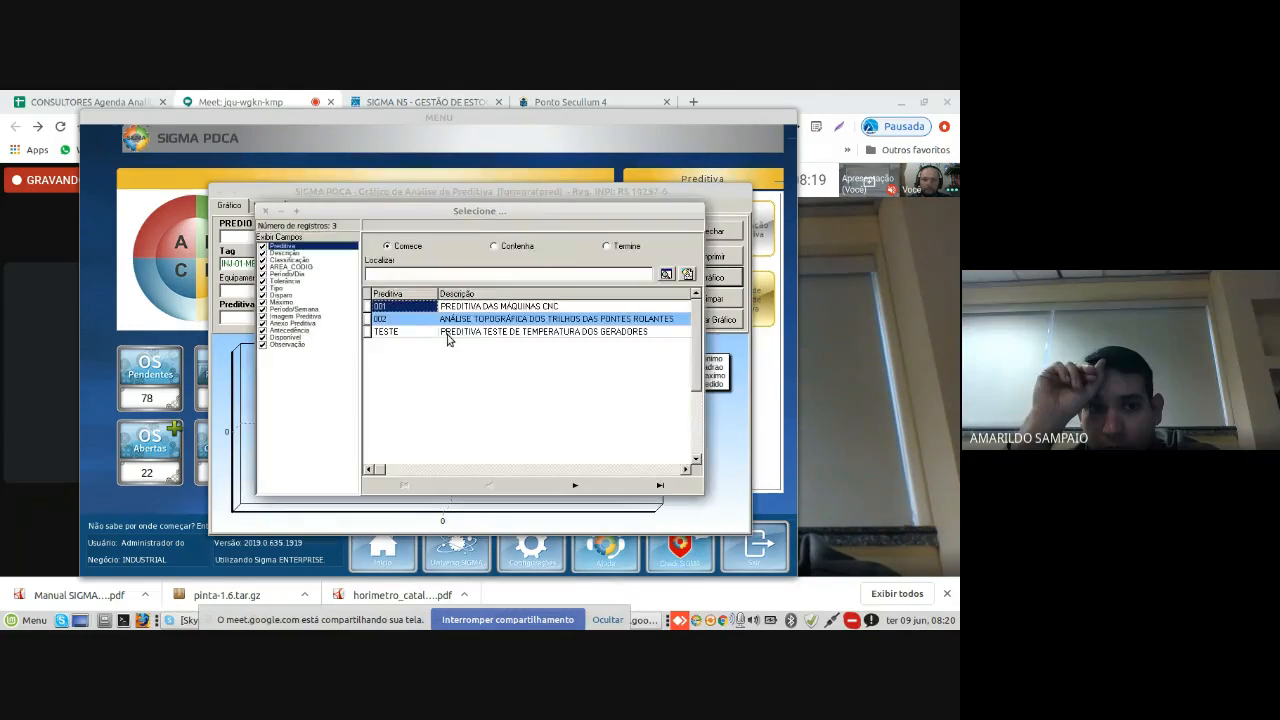
pyautogui.doubleClick(446, 332)
pyautogui.click(572, 255)
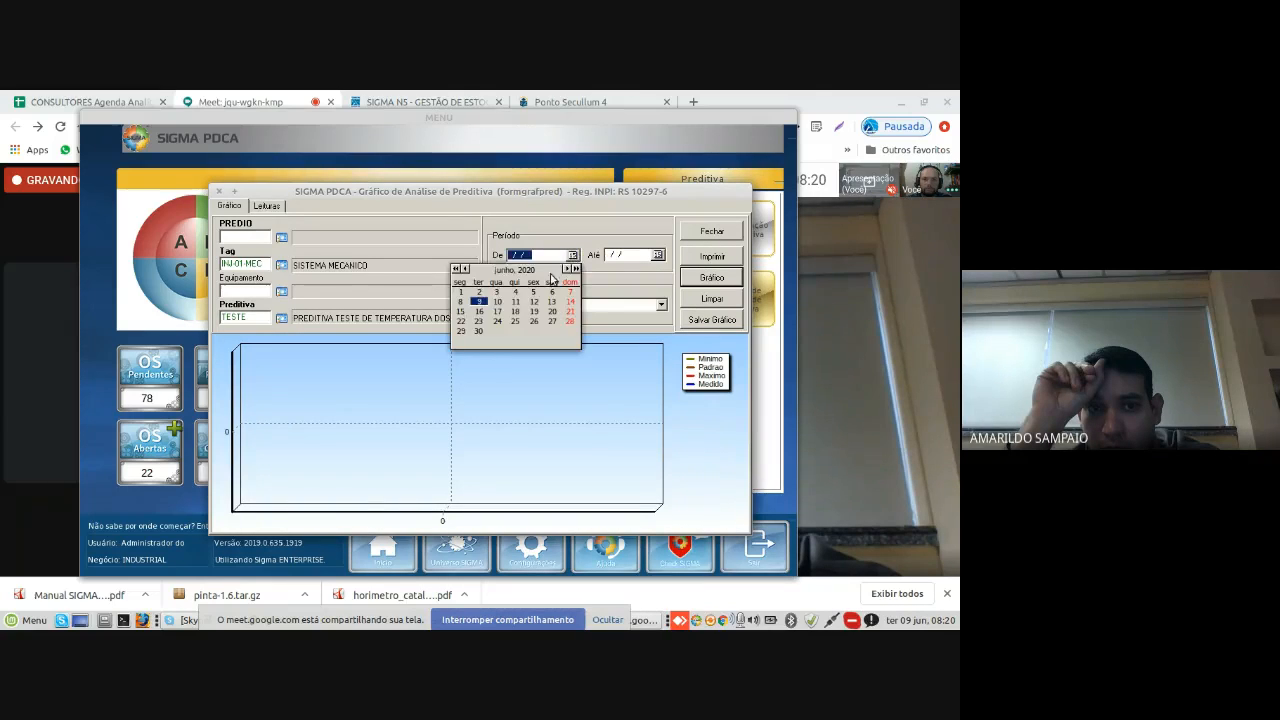
pyautogui.click(460, 291)
pyautogui.click(657, 255)
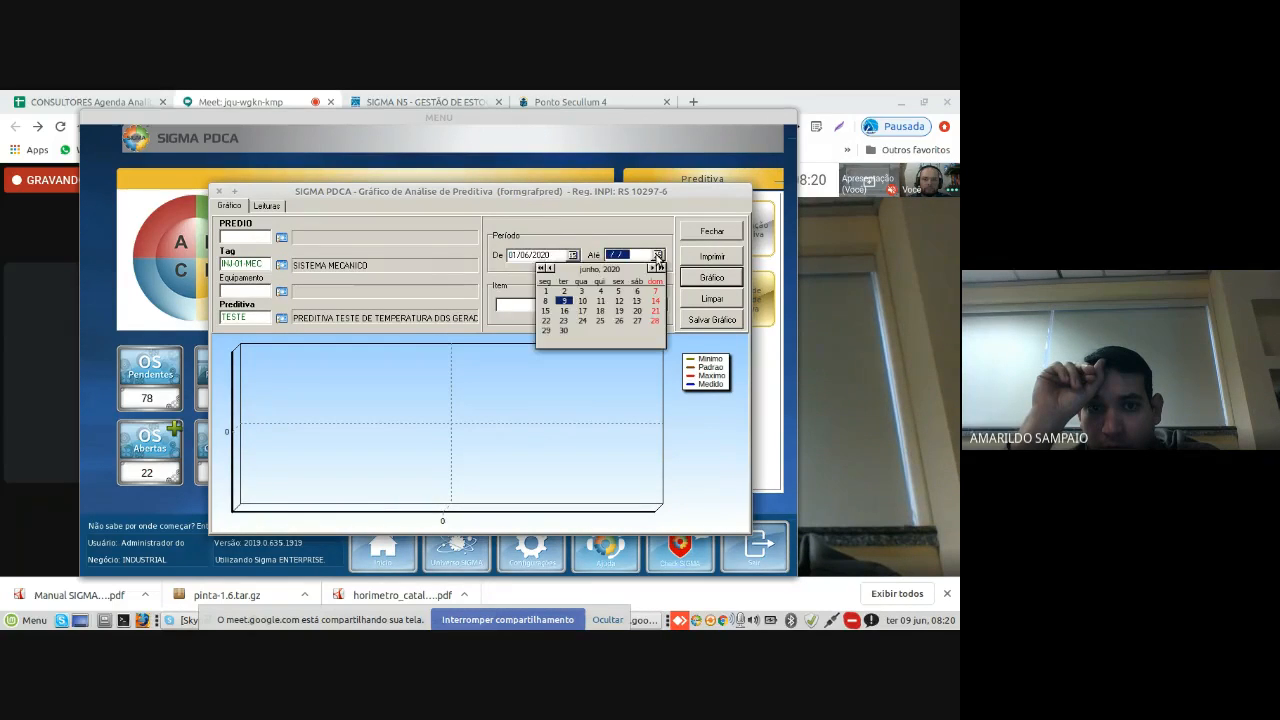
pyautogui.click(564, 330)
# Step: Choose the item MEDIR TEMPERATURA DO PAINEL PRINCIPAL and generate the analysis chart
pyautogui.click(629, 305)
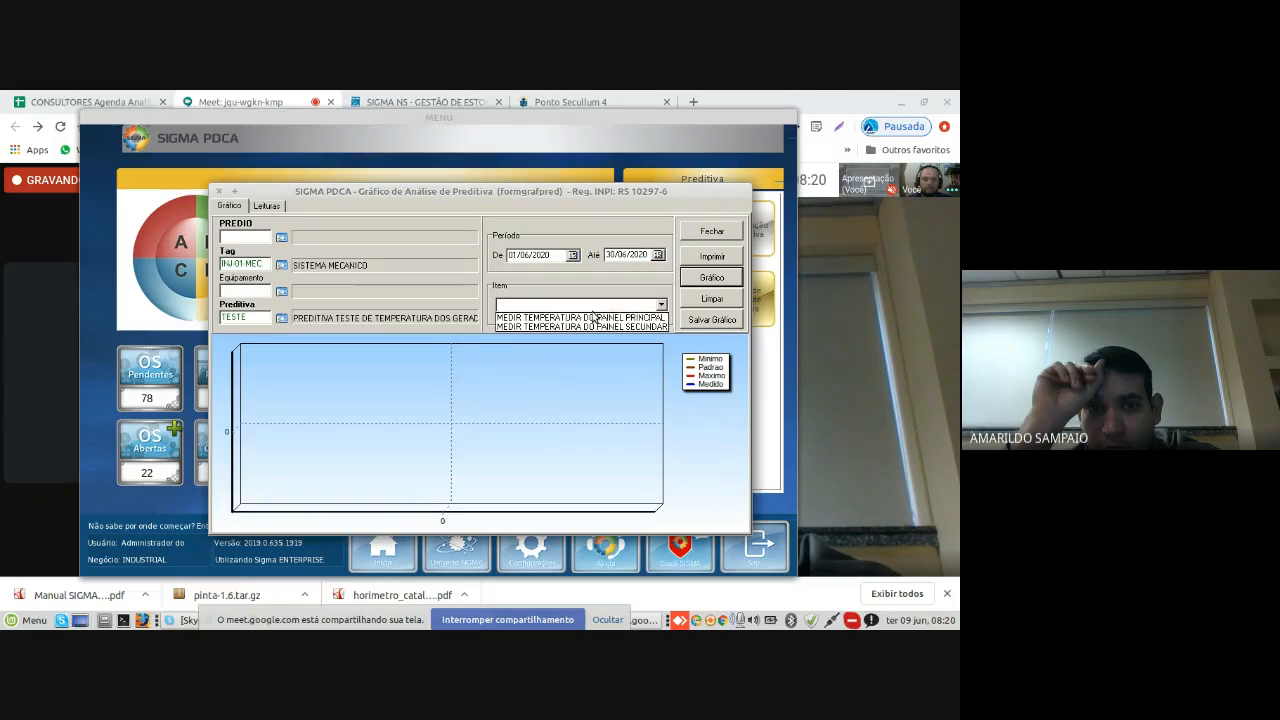
pyautogui.click(590, 323)
pyautogui.click(713, 280)
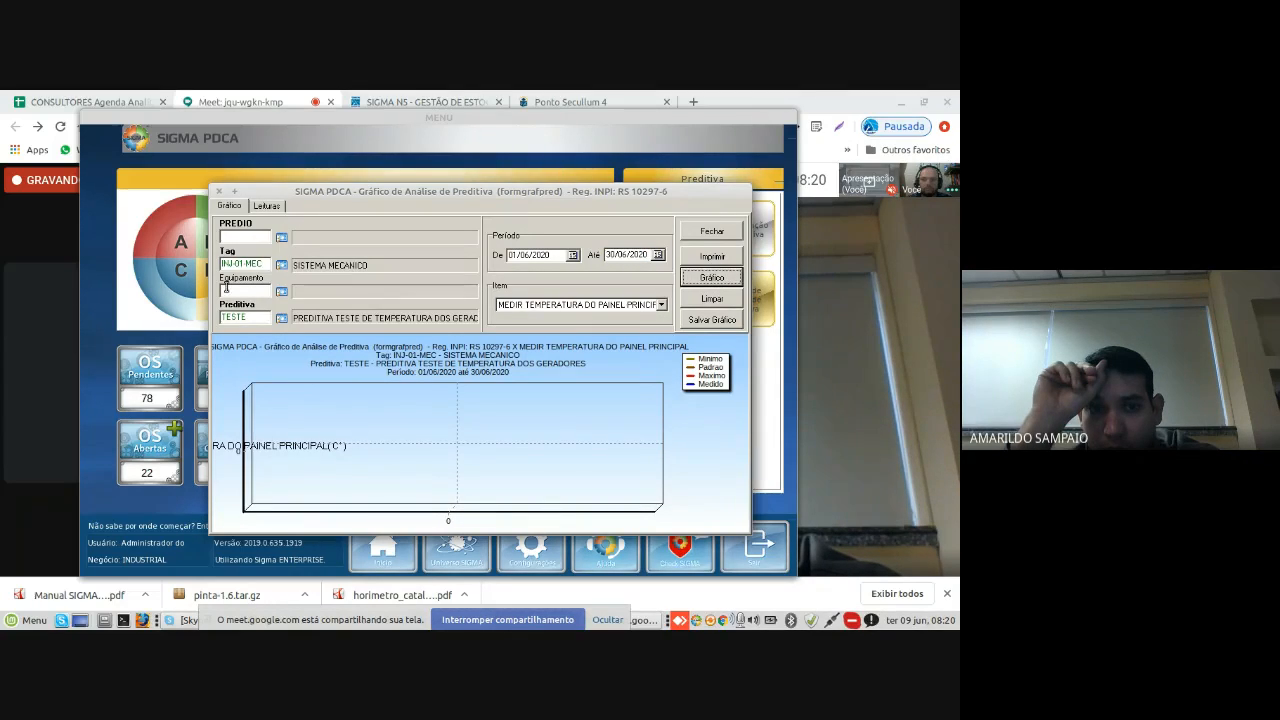
# Step: Add equipment MOT-0001, MOTOR WEG, to the chart criteria and regenerate the chart
pyautogui.click(280, 291)
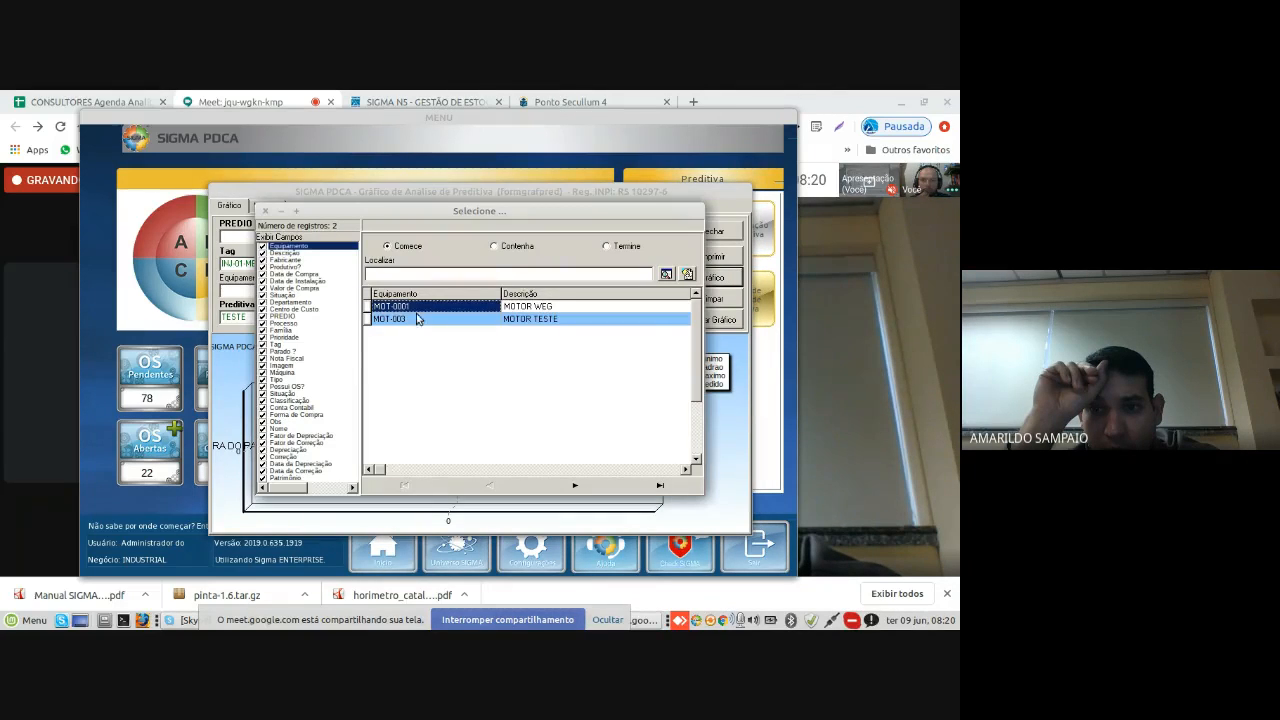
pyautogui.doubleClick(414, 310)
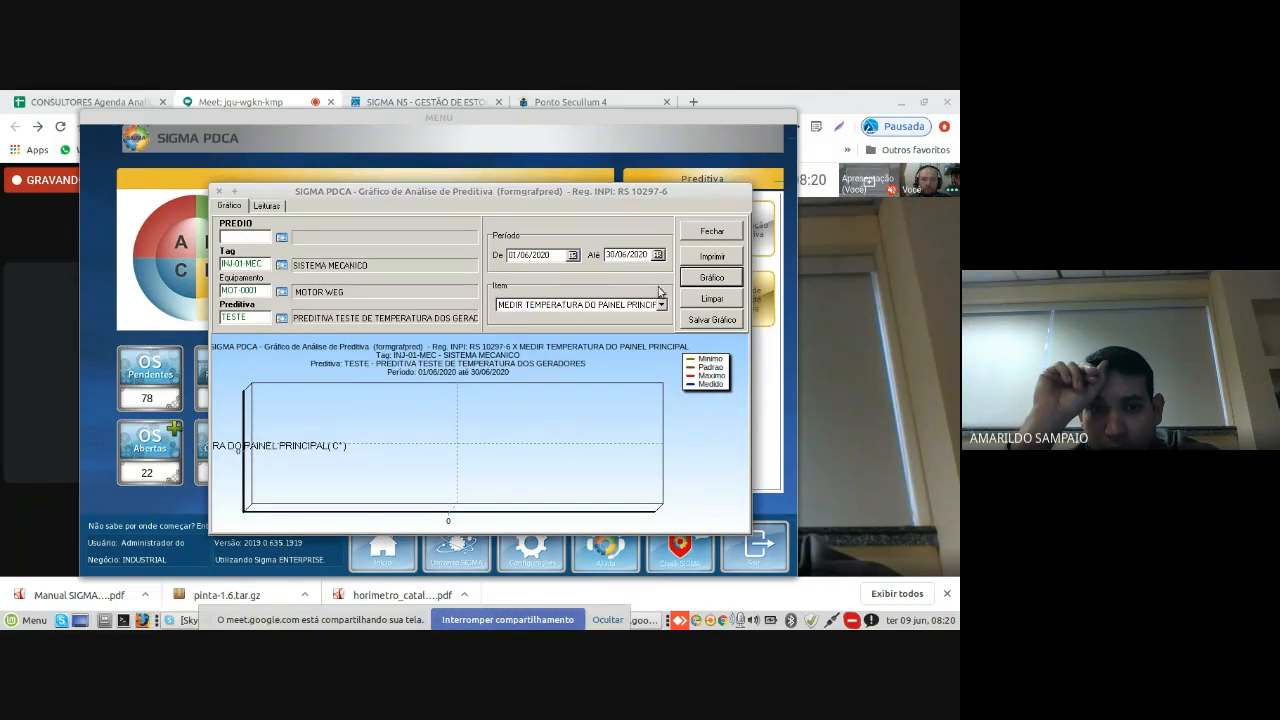
pyautogui.click(694, 283)
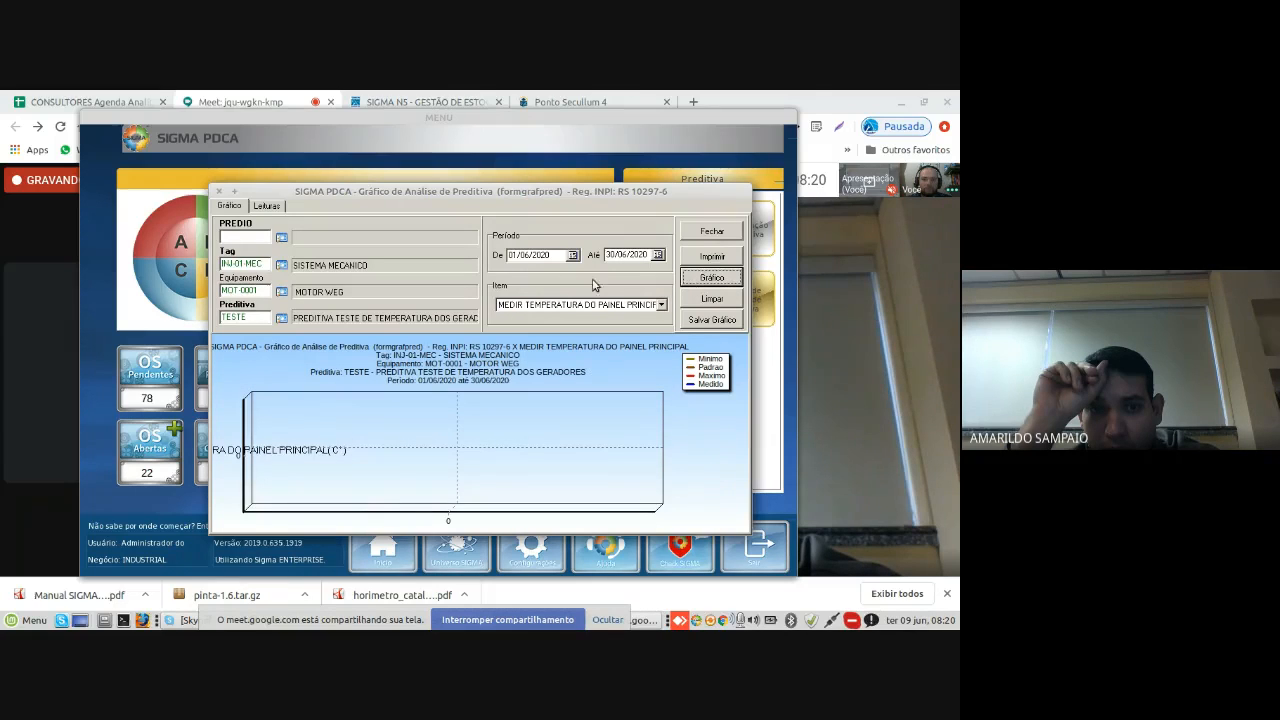
# Step: Set the period's start date to 01/05/2020 and regenerate the chart
pyautogui.click(521, 256)
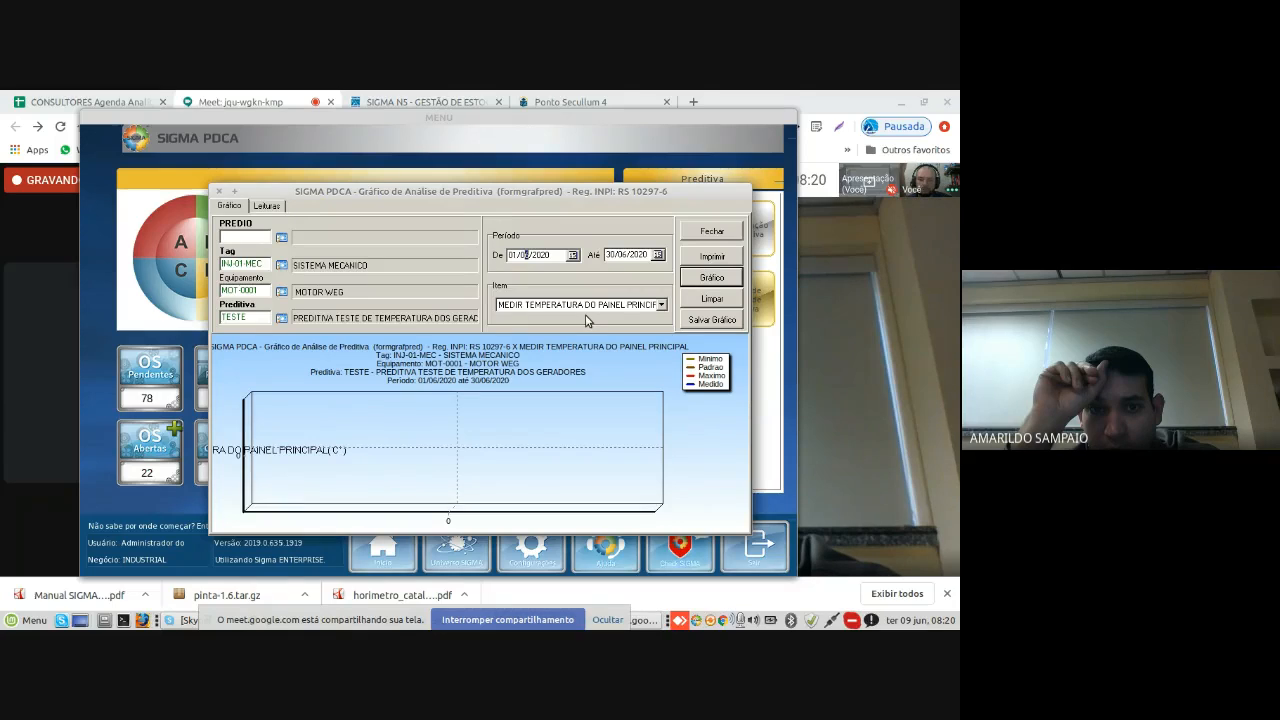
pyautogui.press('Tab')
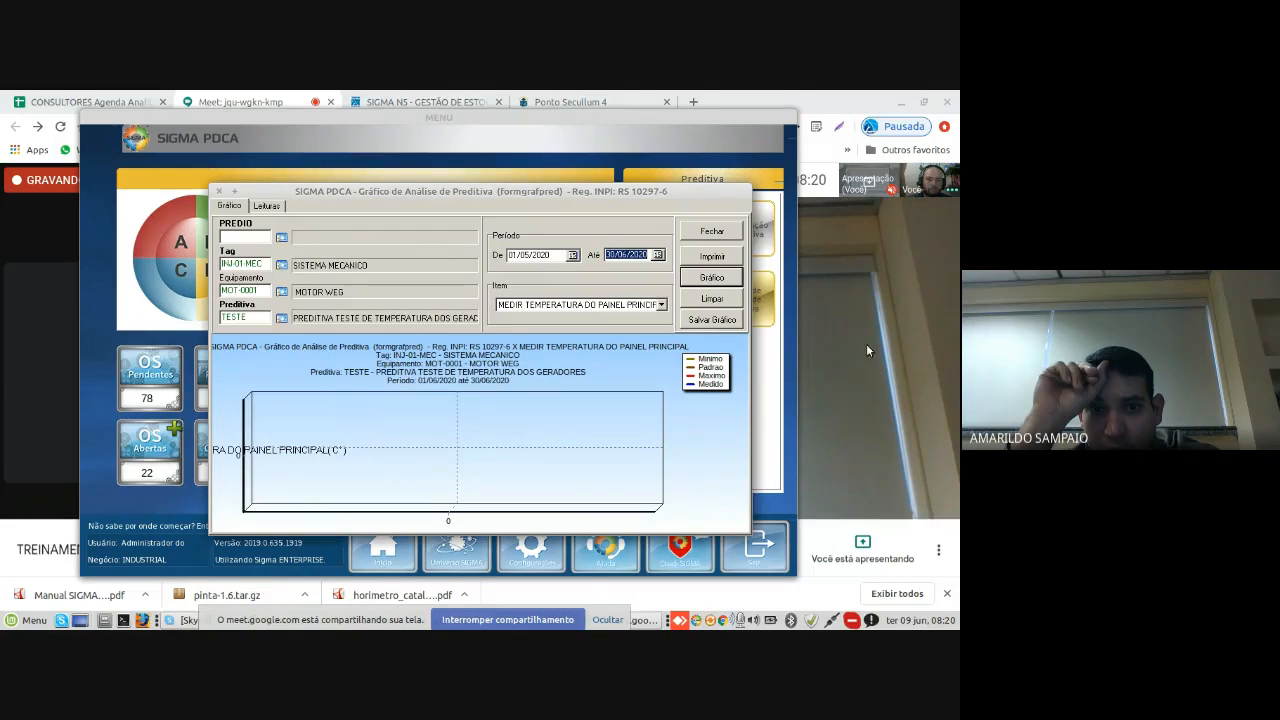
pyautogui.click(709, 279)
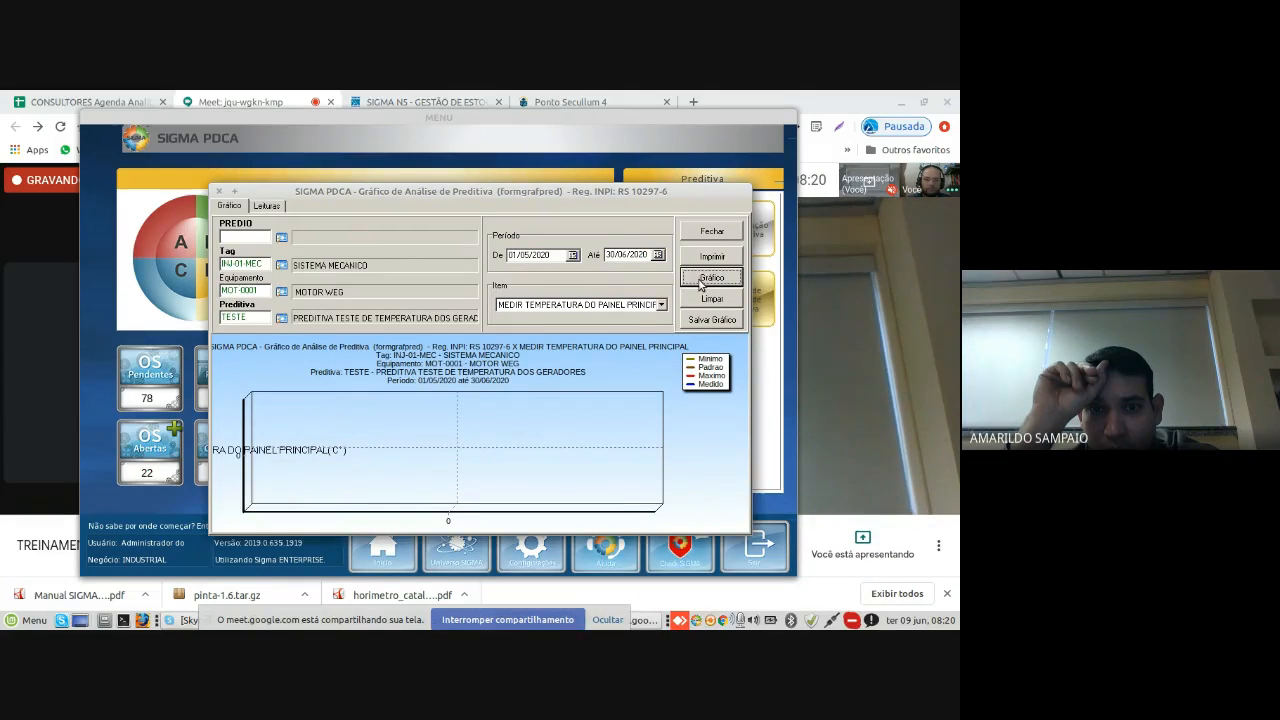
# Step: Close the analysis chart and look up the concluded predictive work order by its code in the work order conclusion form
pyautogui.click(724, 234)
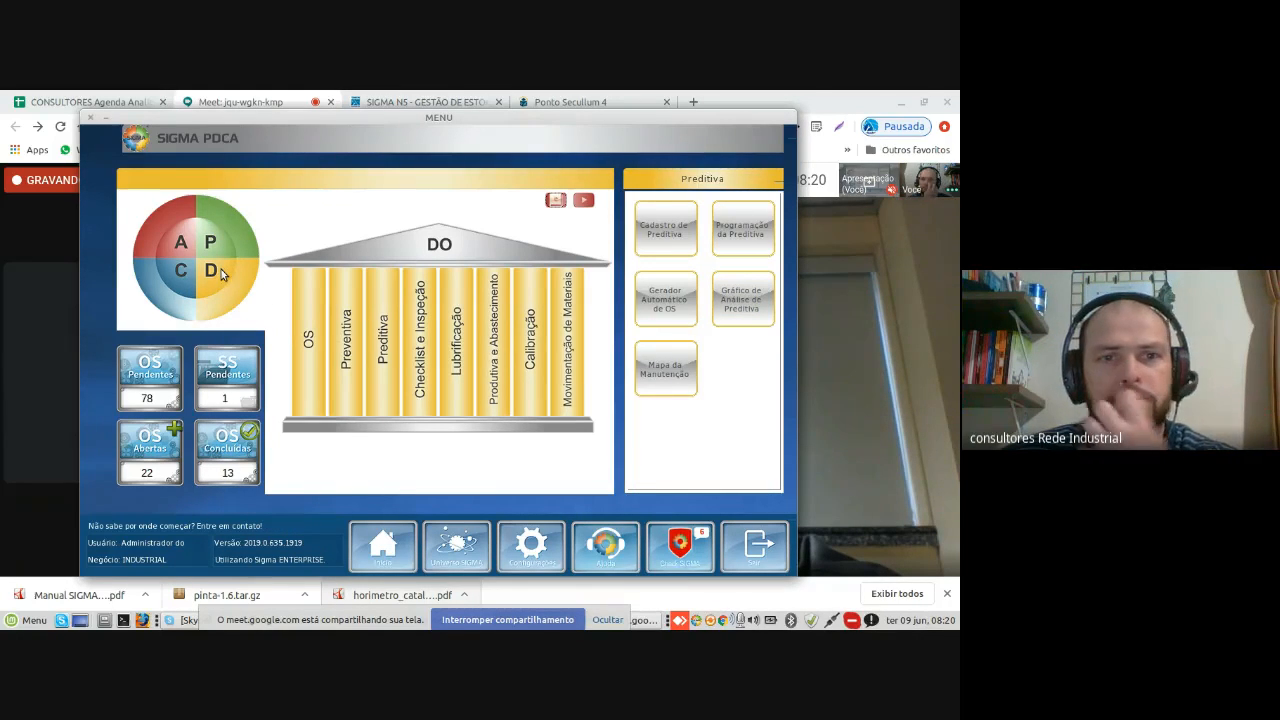
pyautogui.click(318, 334)
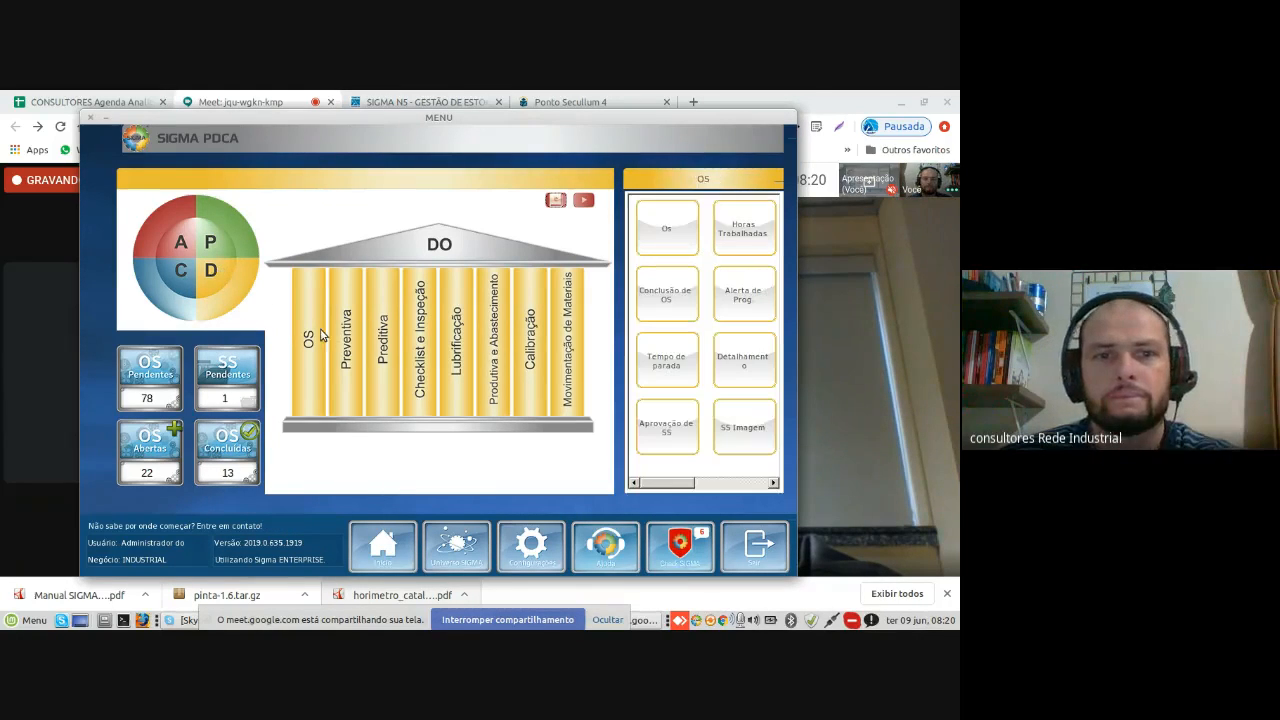
pyautogui.click(669, 295)
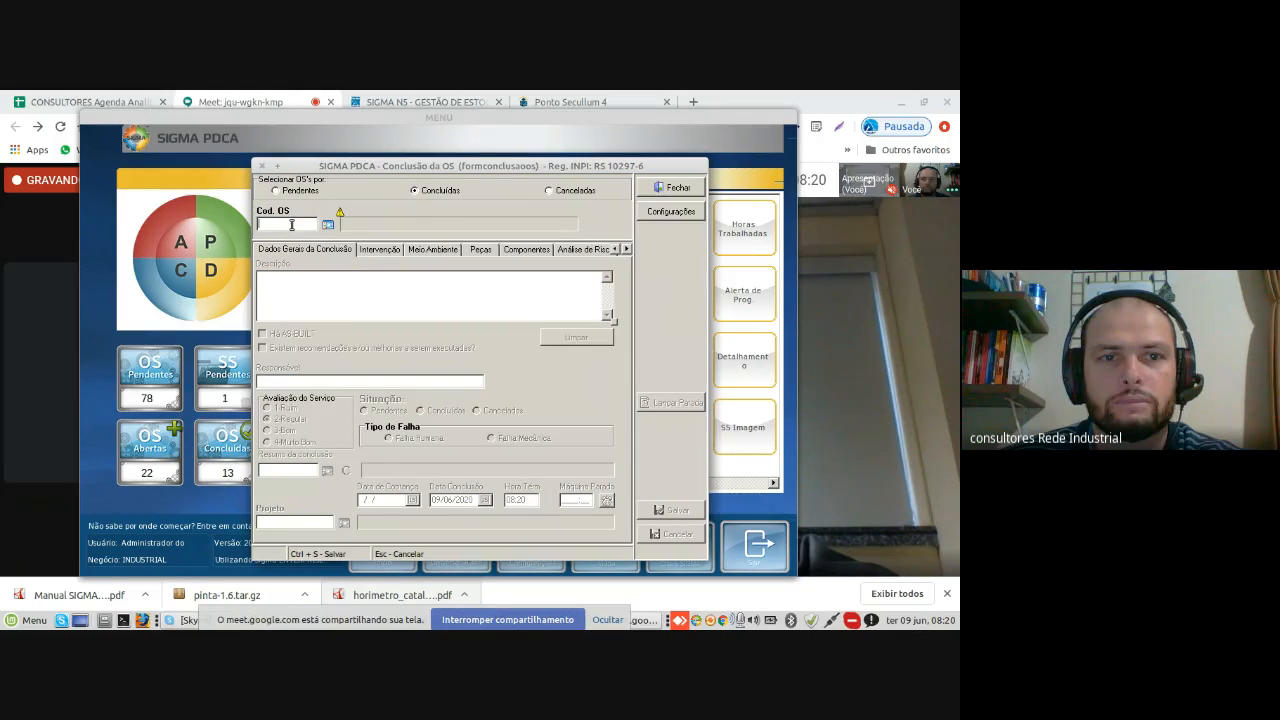
pyautogui.click(289, 224)
pyautogui.write('221')
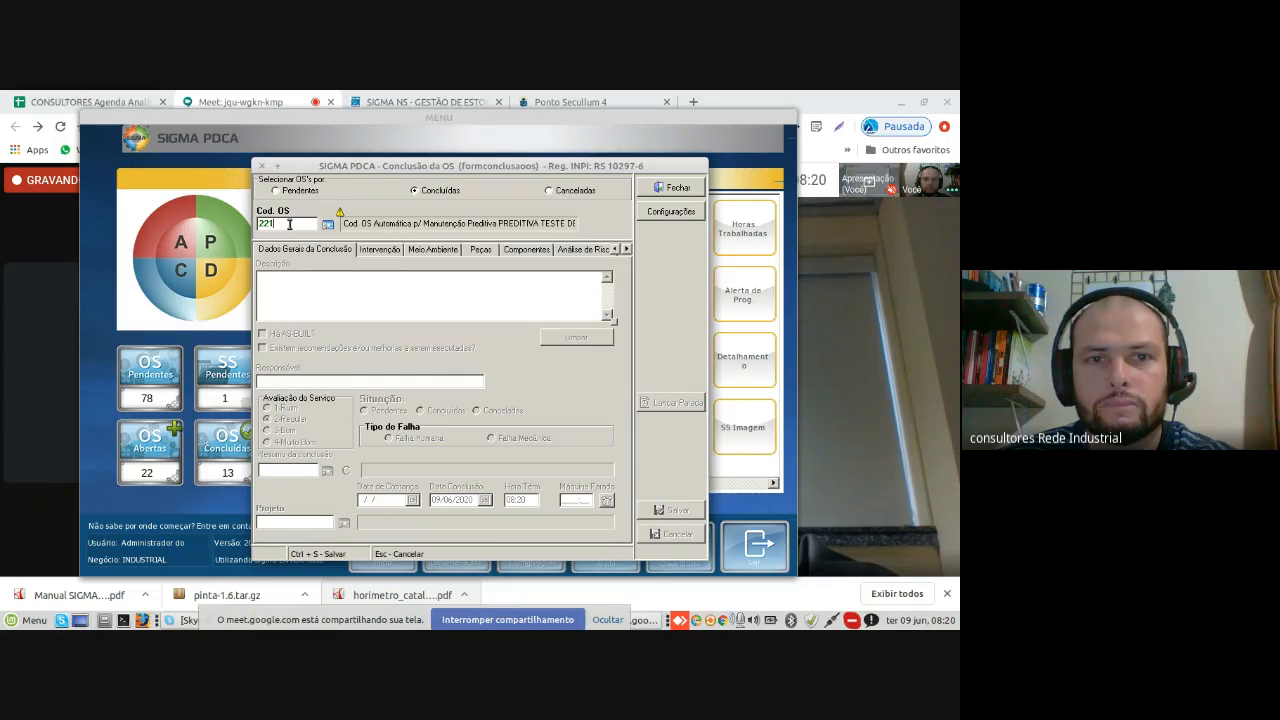
pyautogui.press('BackSpace')
pyautogui.press('BackSpace')
pyautogui.press('BackSpace')
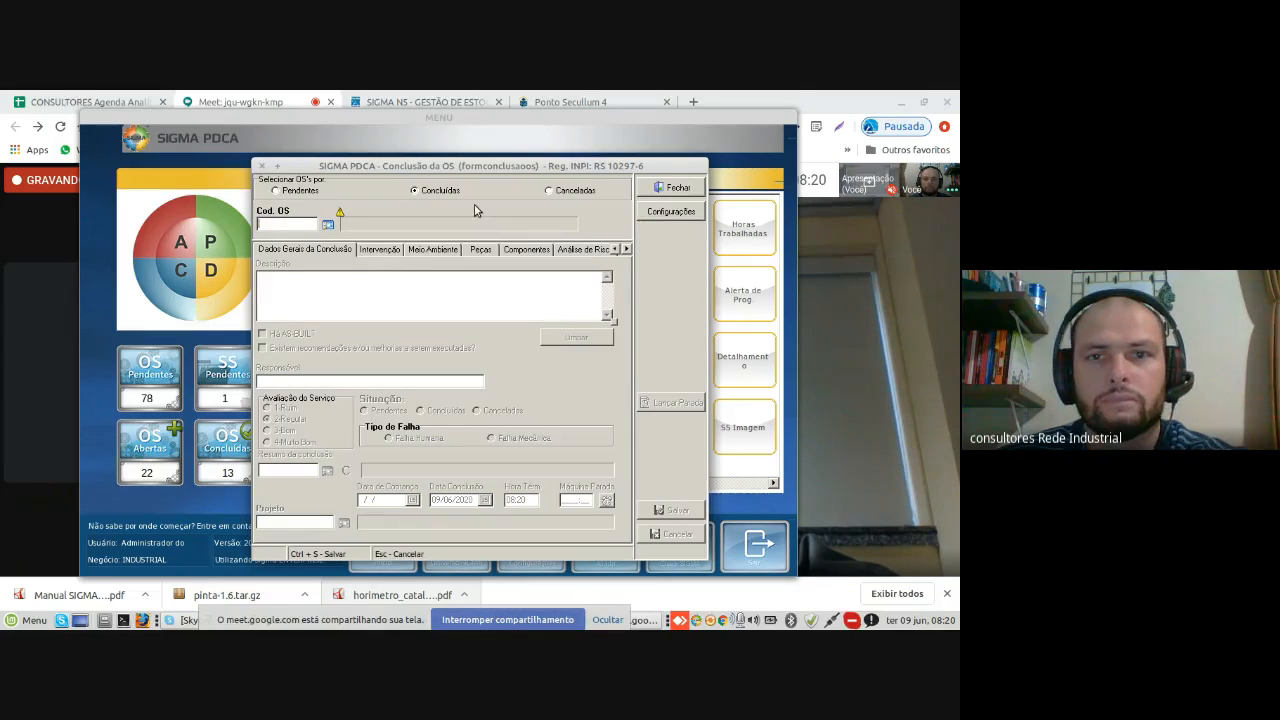
pyautogui.click(650, 190)
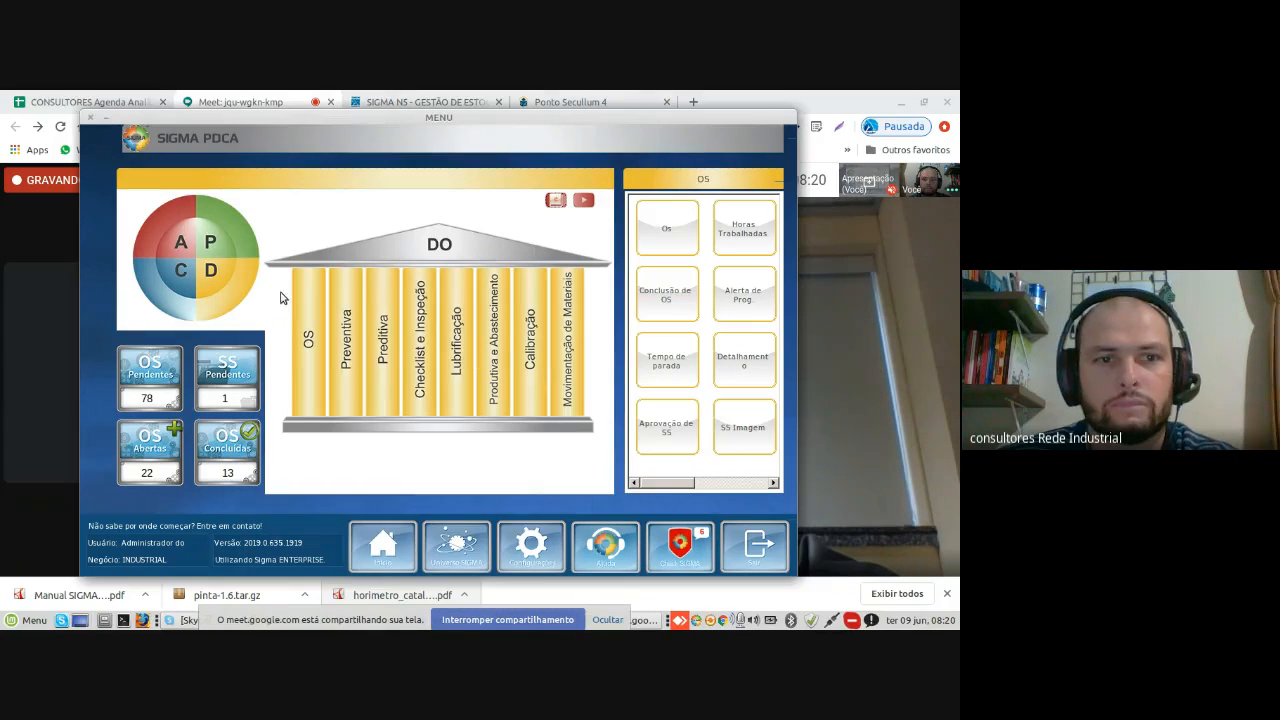
# Step: Preview the normal printout of the newest pending corrective order, generated from predictive plan TESTE, in the programming alert
pyautogui.click(755, 297)
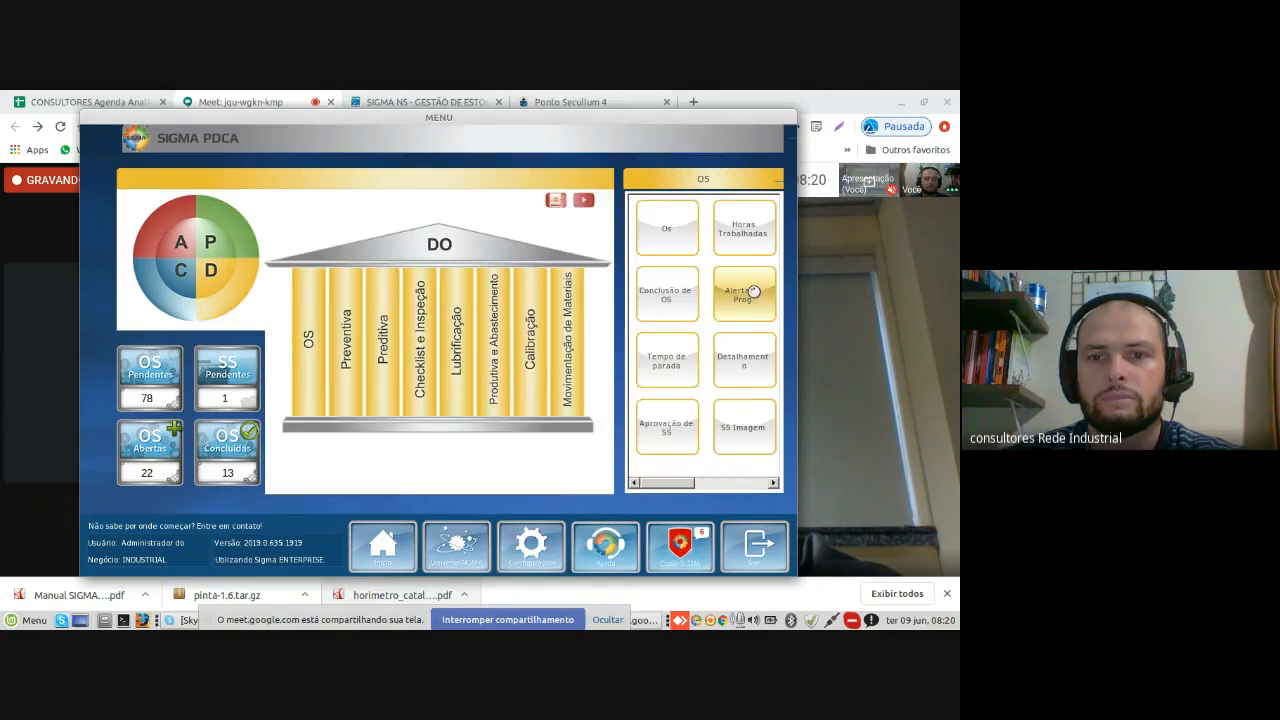
pyautogui.click(384, 186)
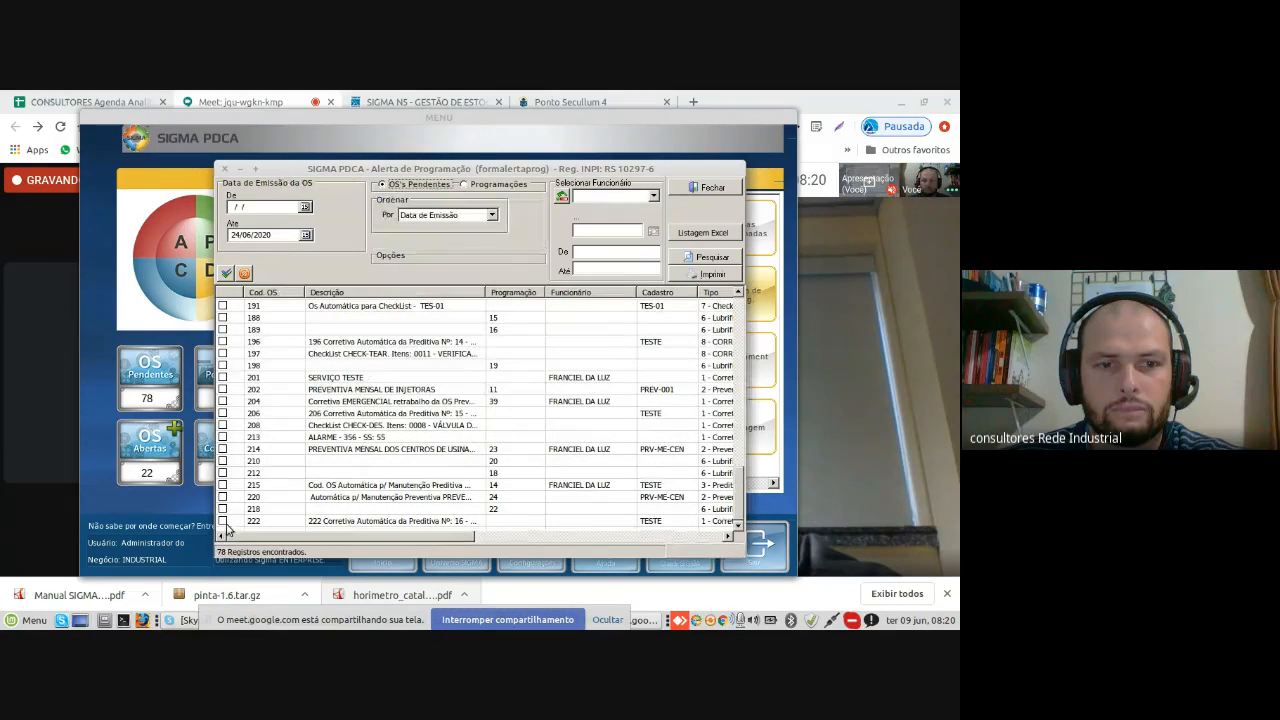
pyautogui.click(223, 521)
pyautogui.click(710, 274)
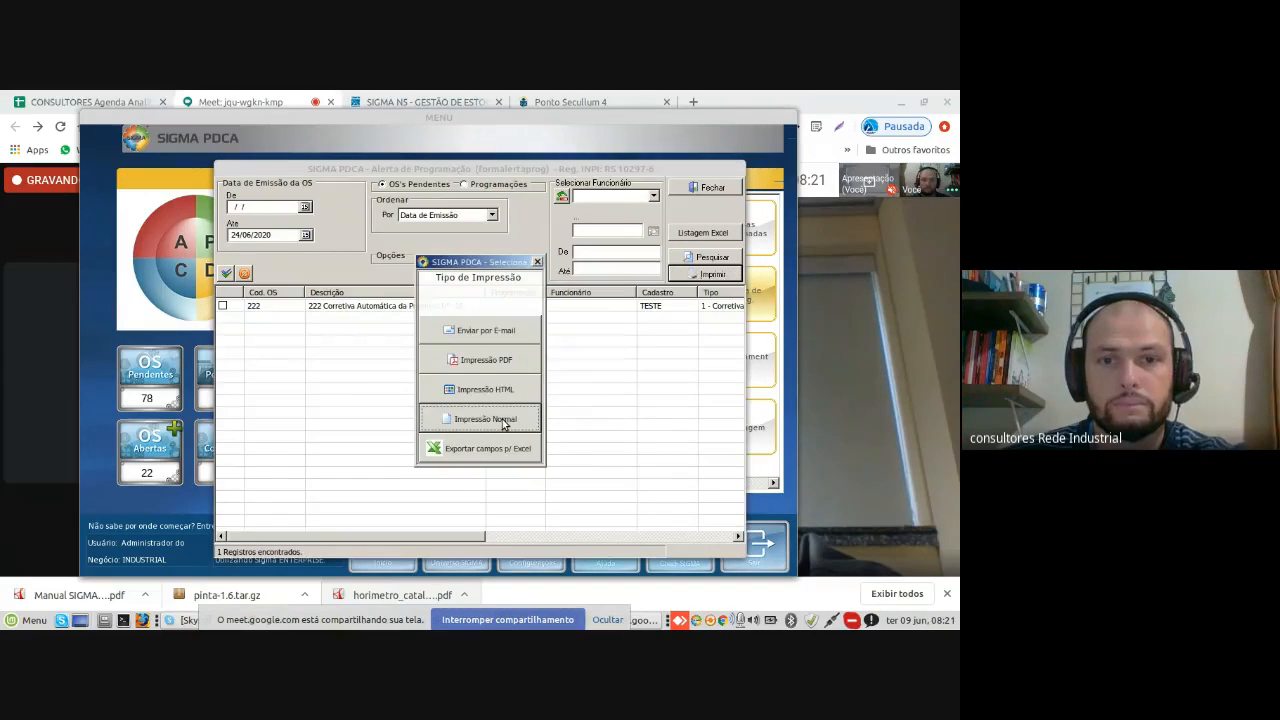
pyautogui.click(502, 420)
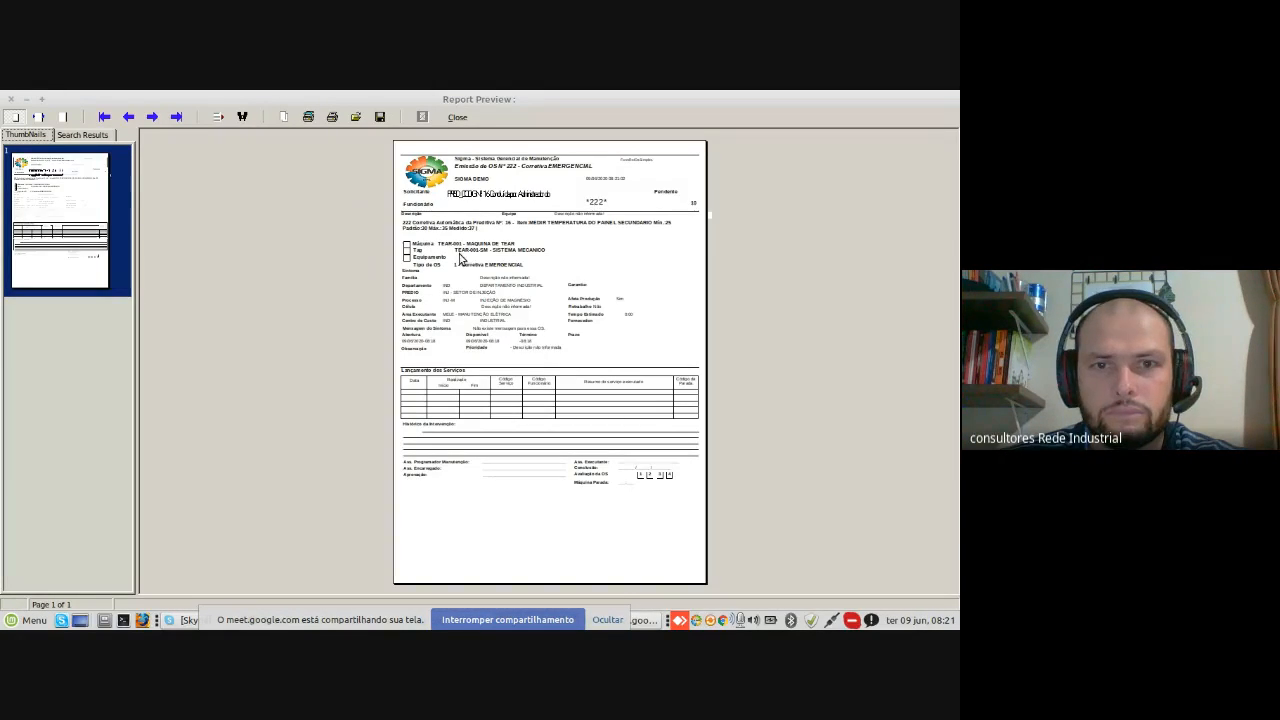
pyautogui.click(10, 99)
pyautogui.click(713, 188)
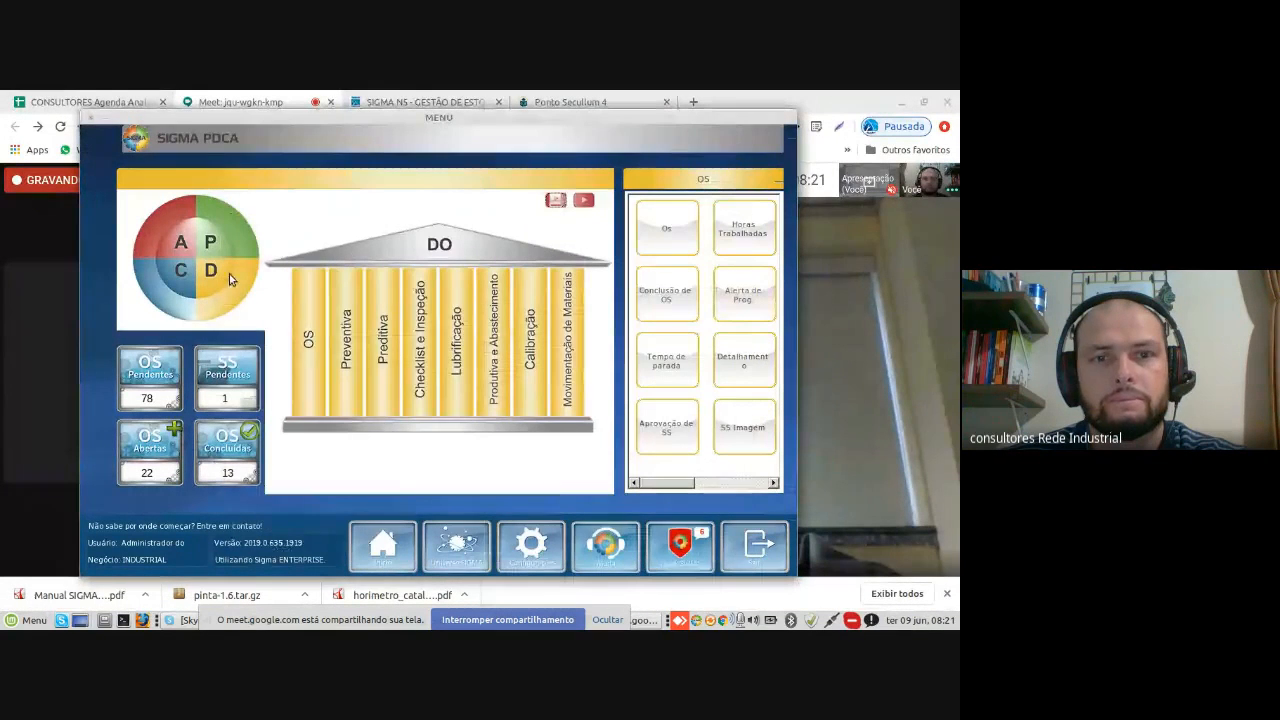
# Step: Reopen the predictive analysis chart and set its tag to TEAR-001-SM
pyautogui.click(393, 346)
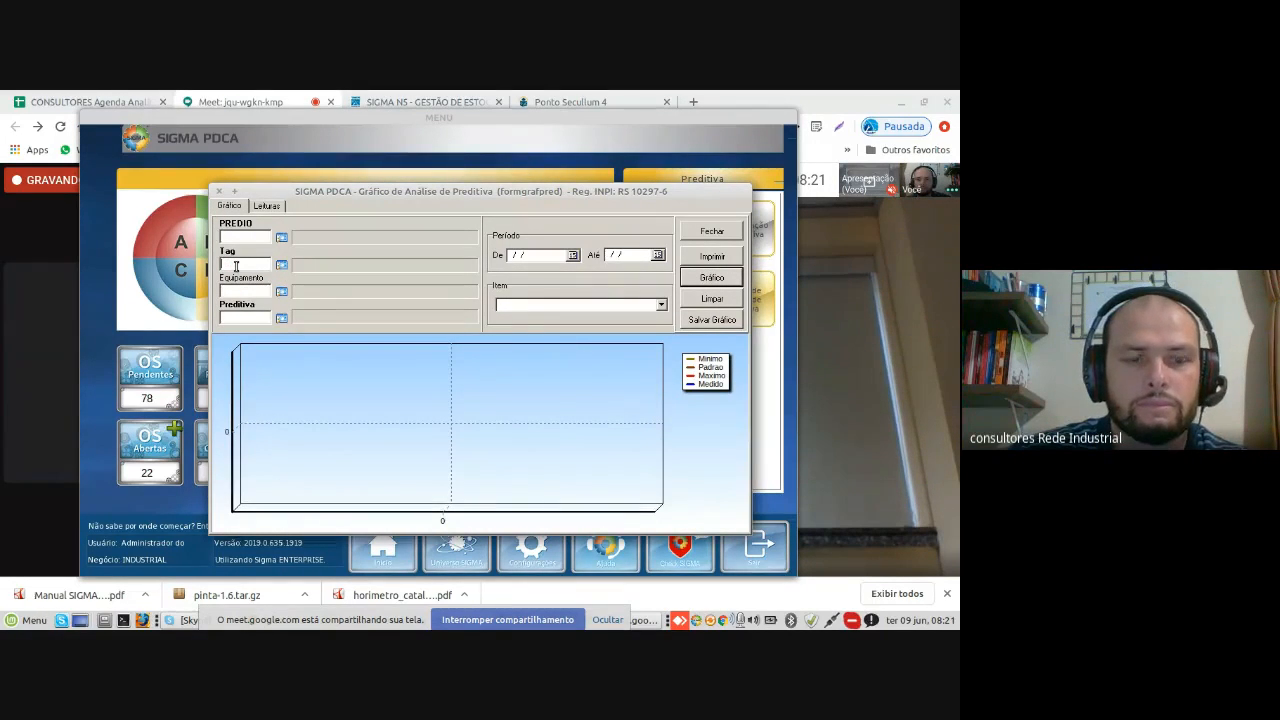
pyautogui.write('TEAR')
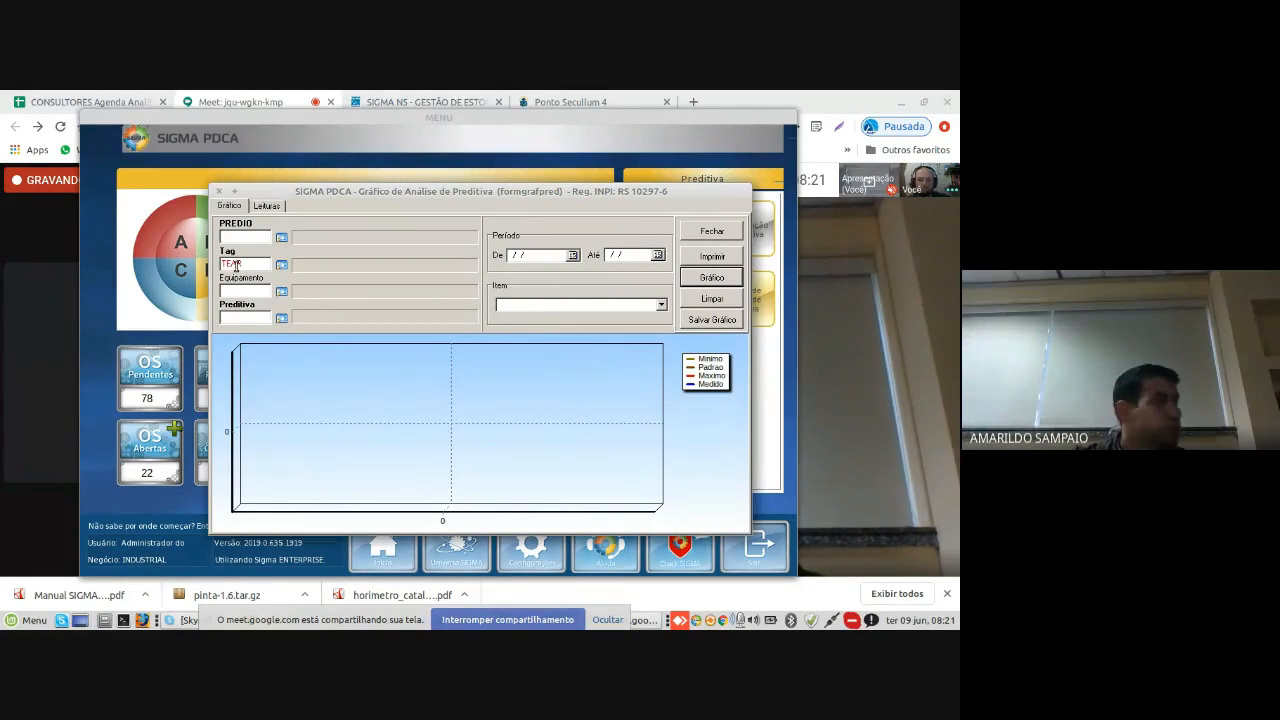
pyautogui.write('-00')
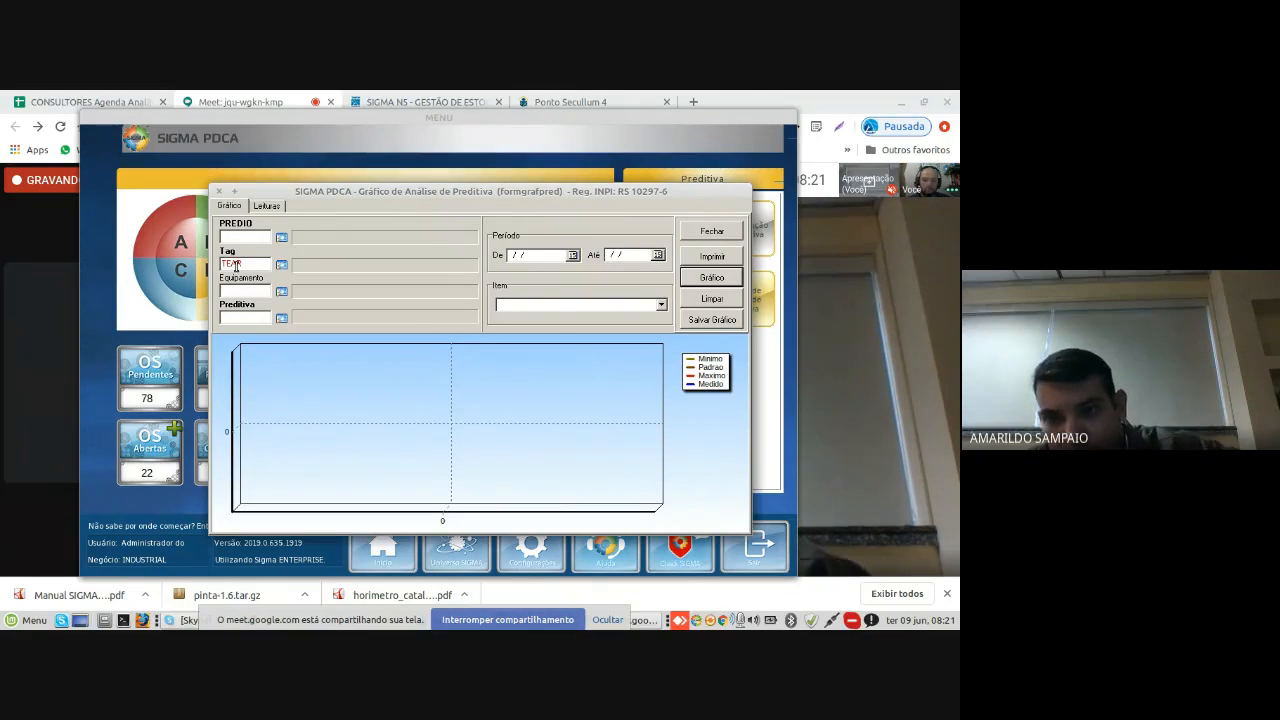
pyautogui.write('1')
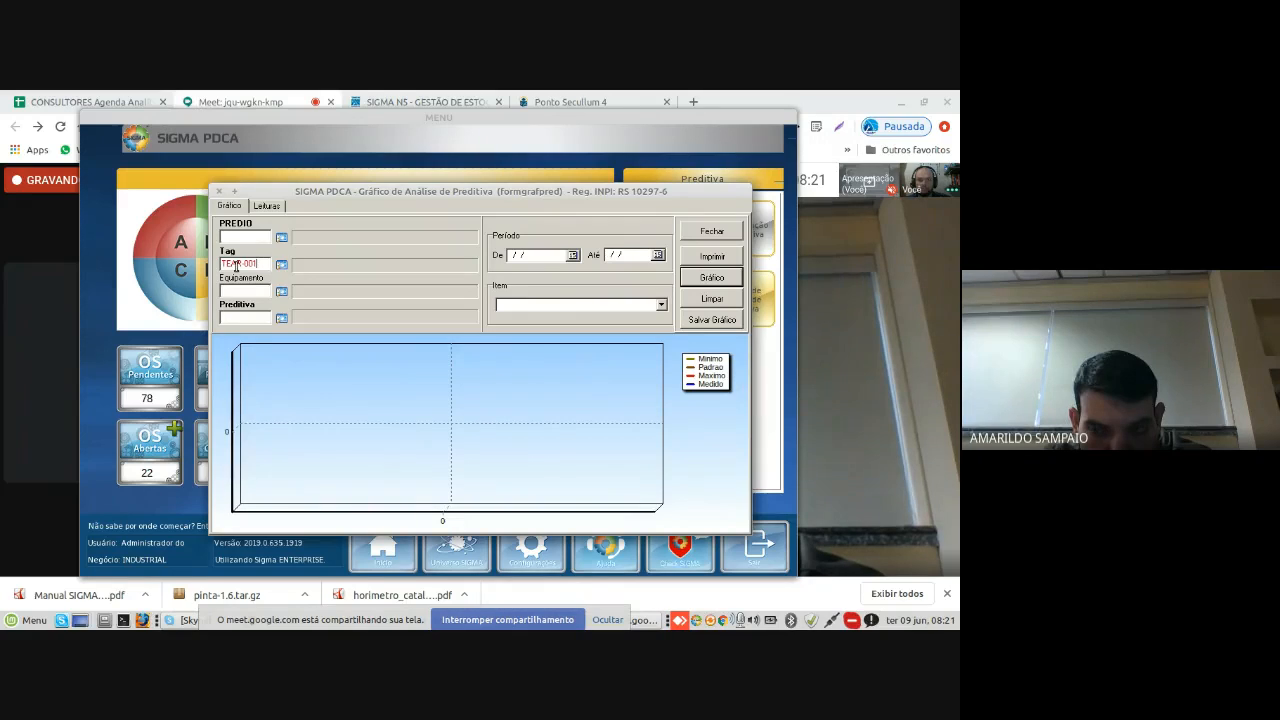
pyautogui.write('-SM')
pyautogui.press('Return')
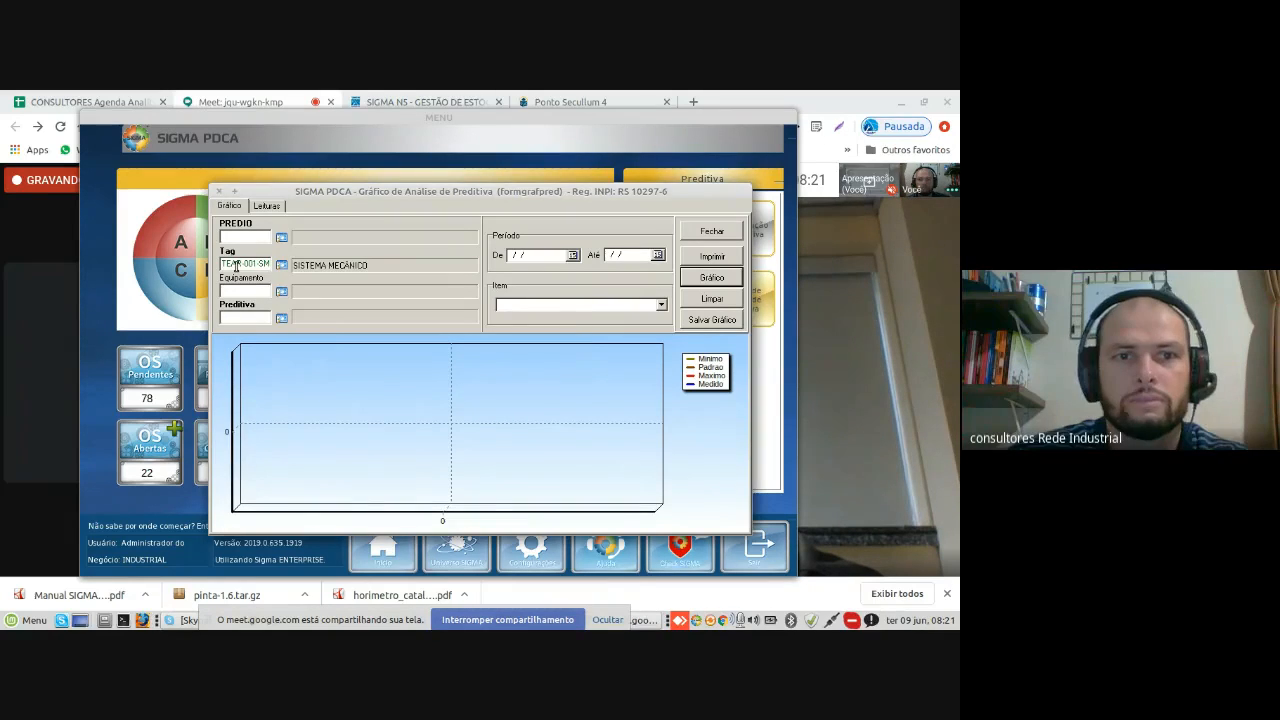
# Step: Select predictive plan TESTE and the item MEDIR TEMPERATURA DO PAINEL PRINCIPAL for the chart
pyautogui.click(481, 371)
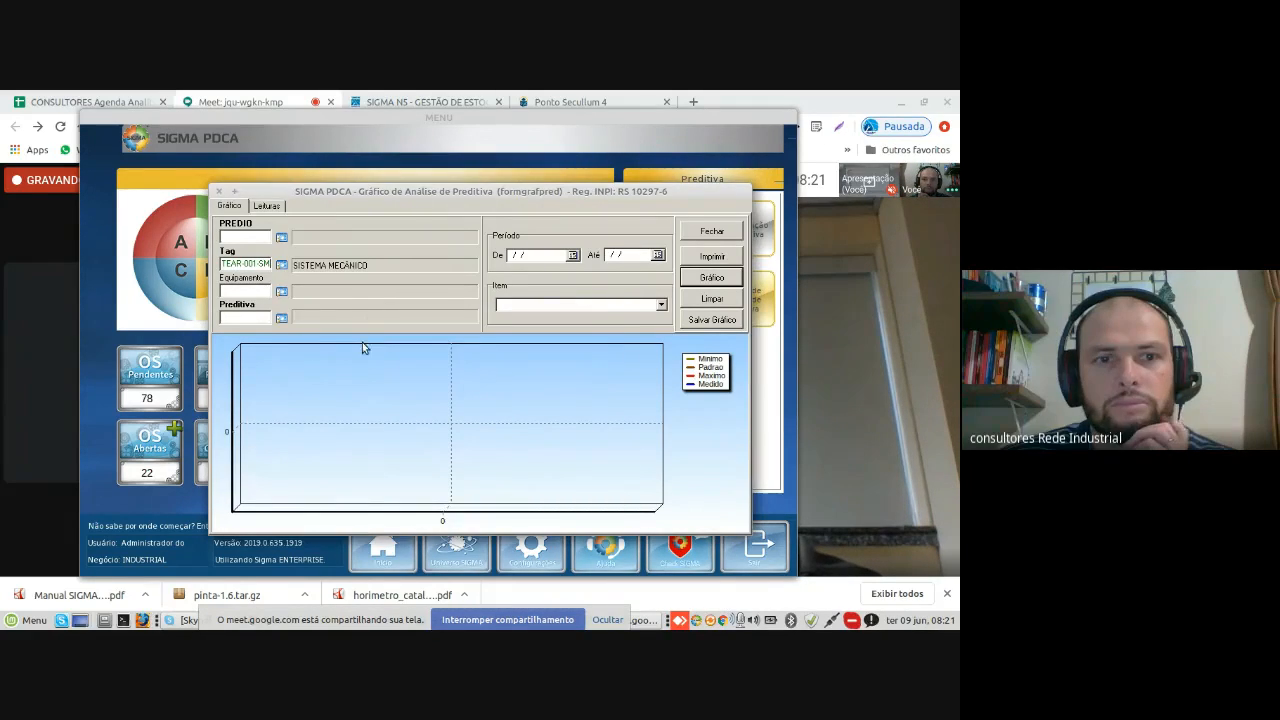
pyautogui.click(641, 305)
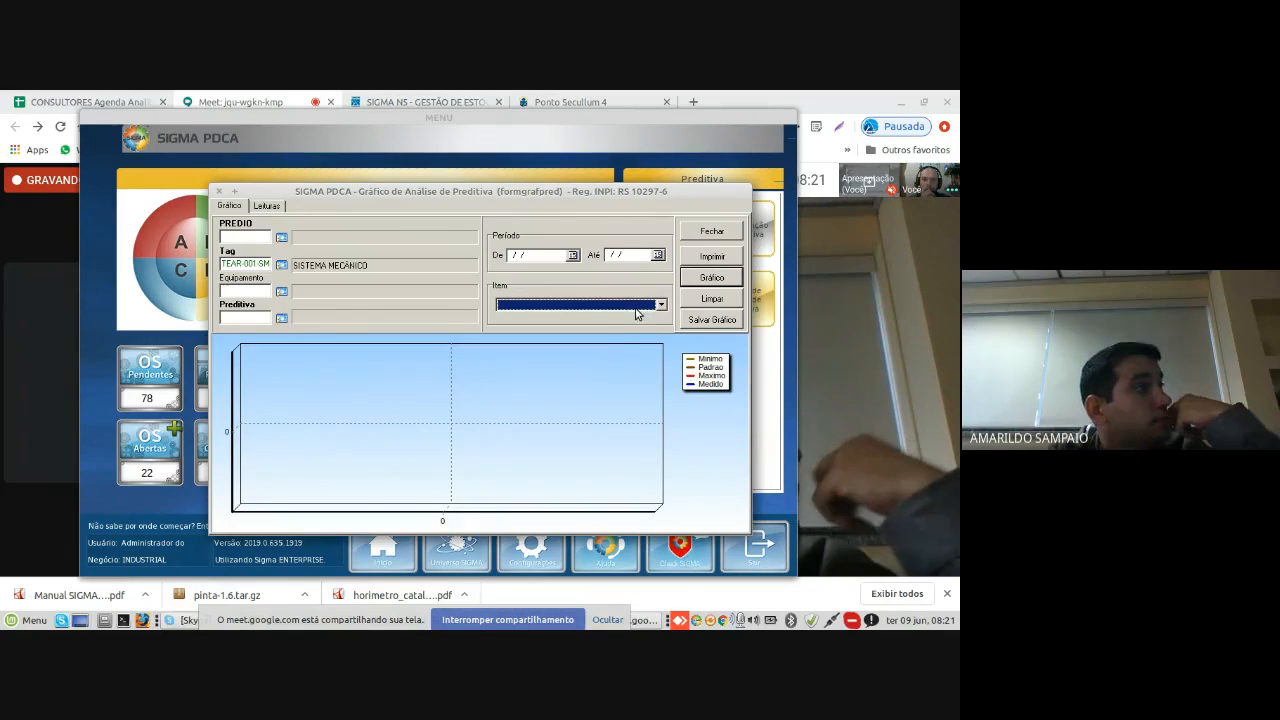
pyautogui.click(281, 320)
pyautogui.doubleClick(390, 333)
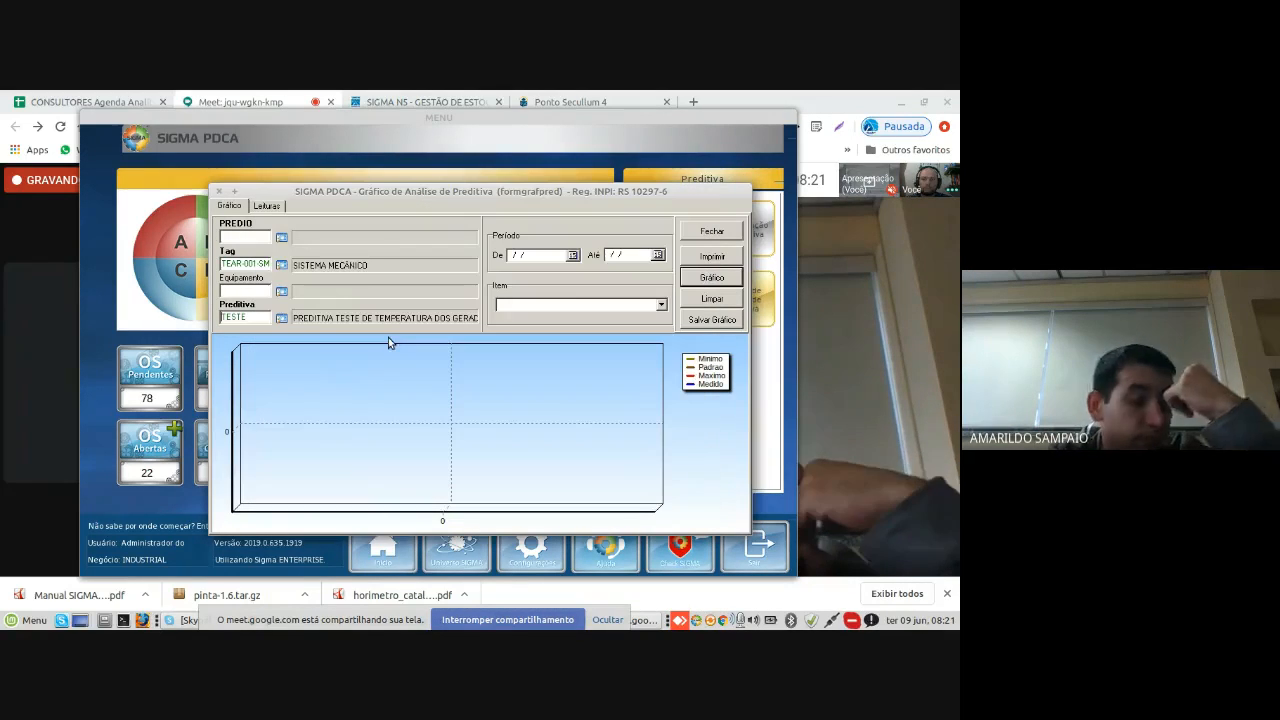
pyautogui.click(560, 308)
pyautogui.click(560, 317)
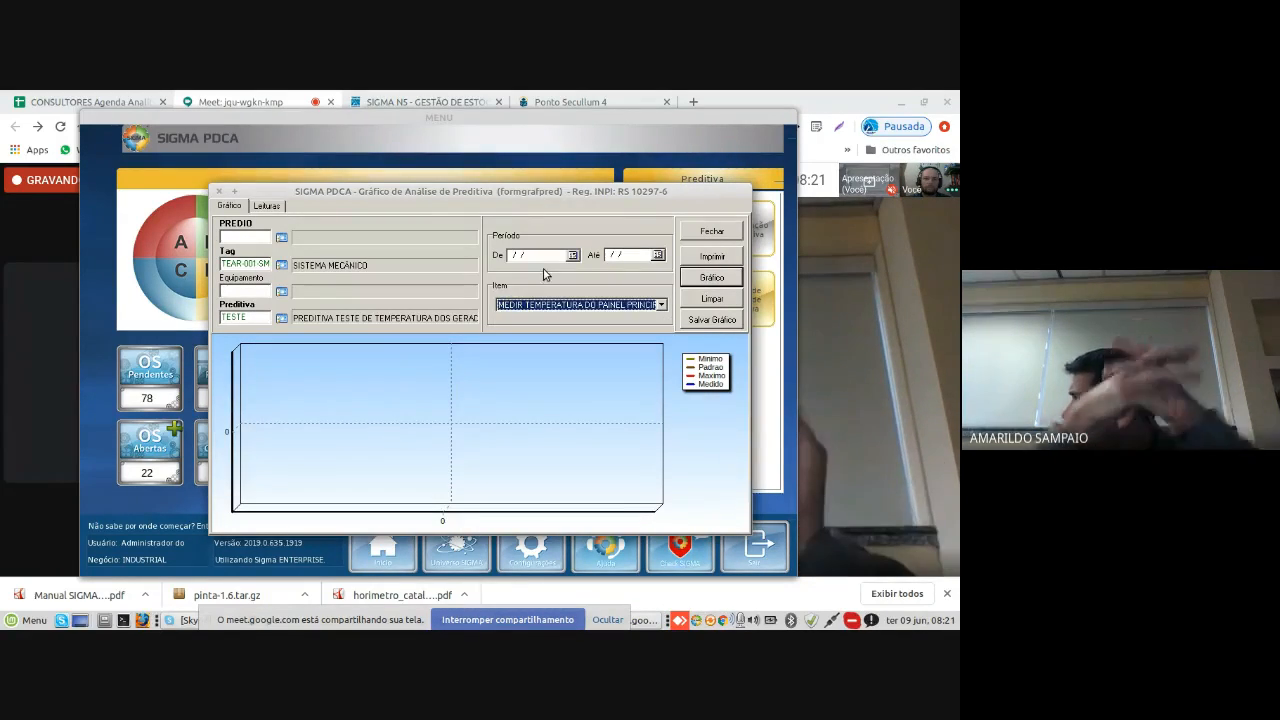
# Step: Set the period from 01/06/2020 to 30/06/2020 and generate the analysis chart
pyautogui.write('0106')
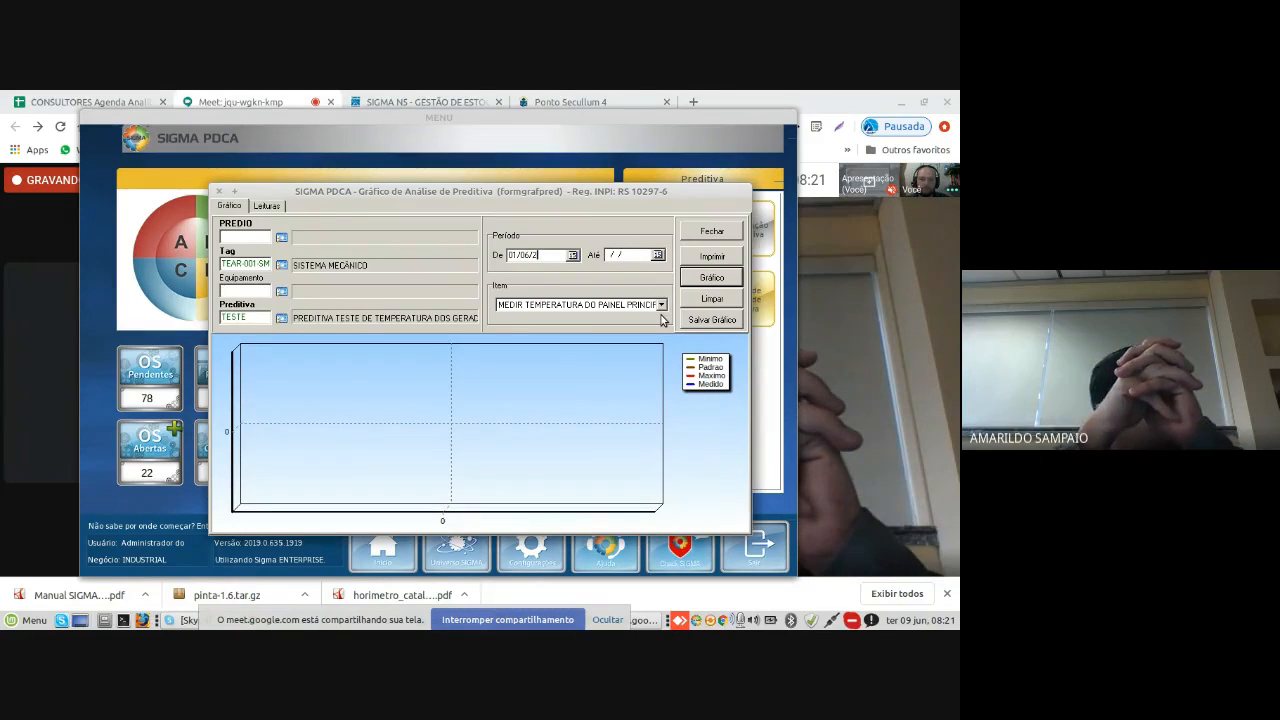
pyautogui.write('2020300')
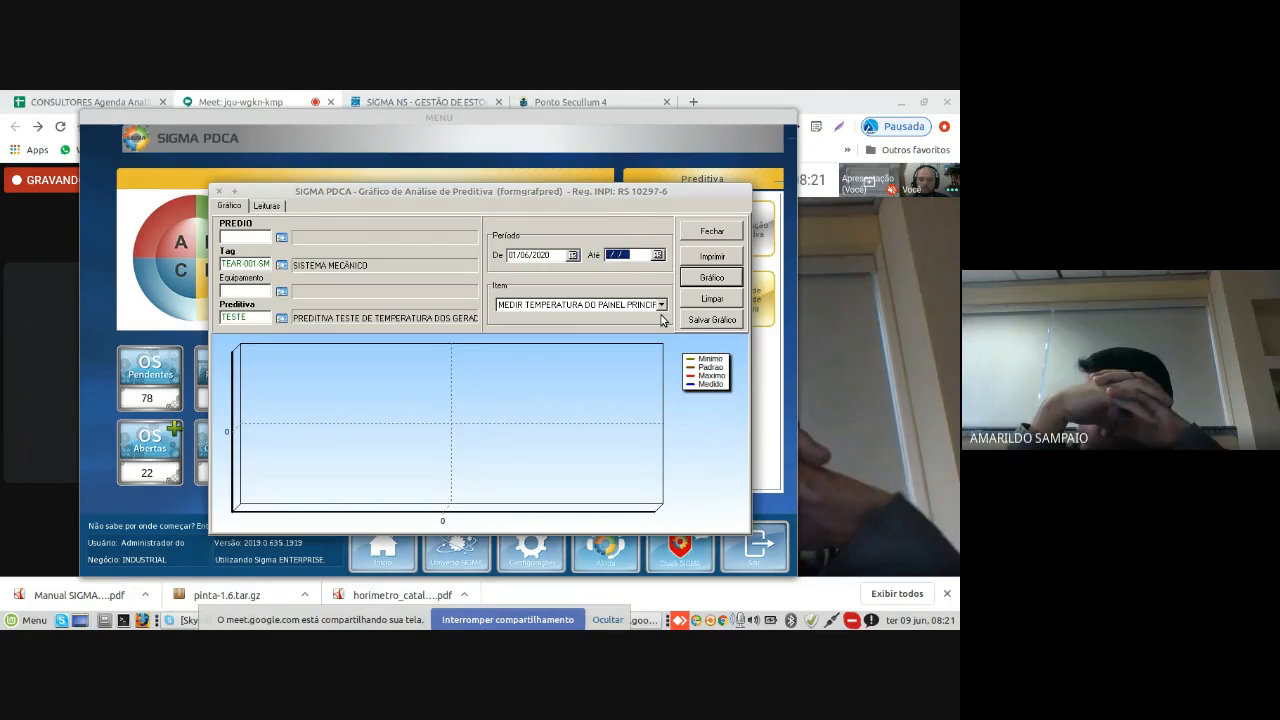
pyautogui.write('62')
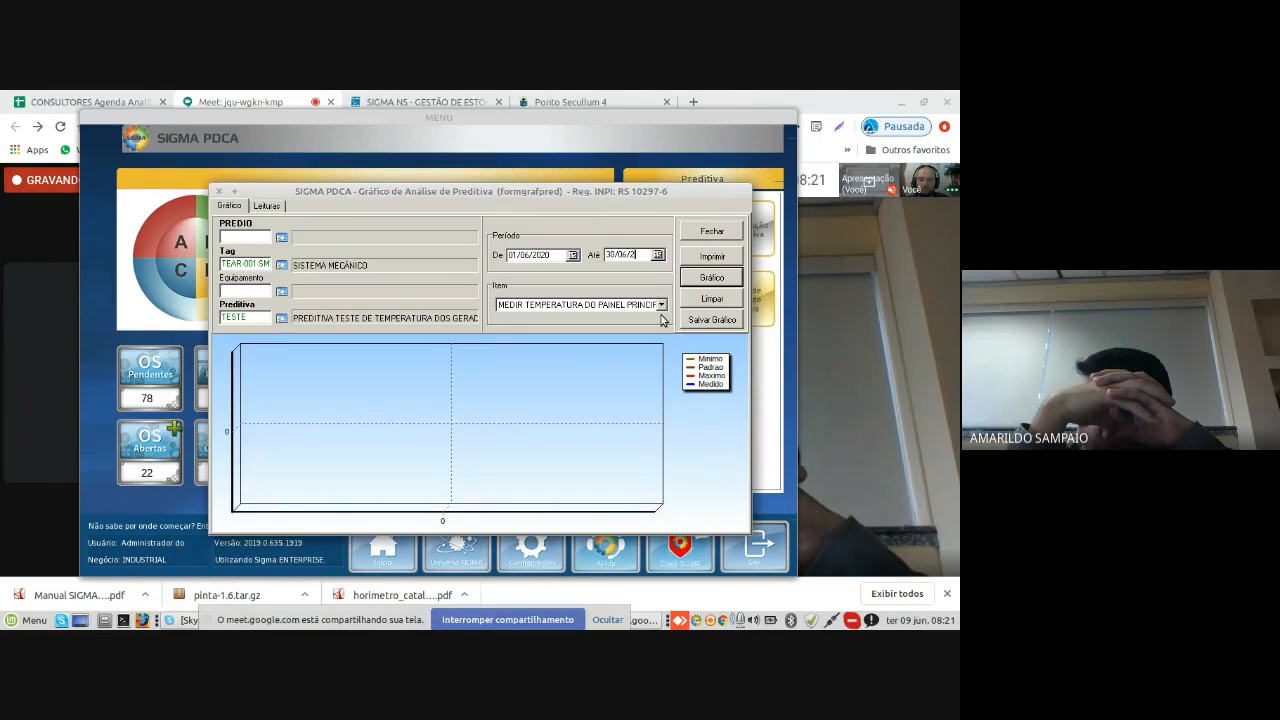
pyautogui.write('020')
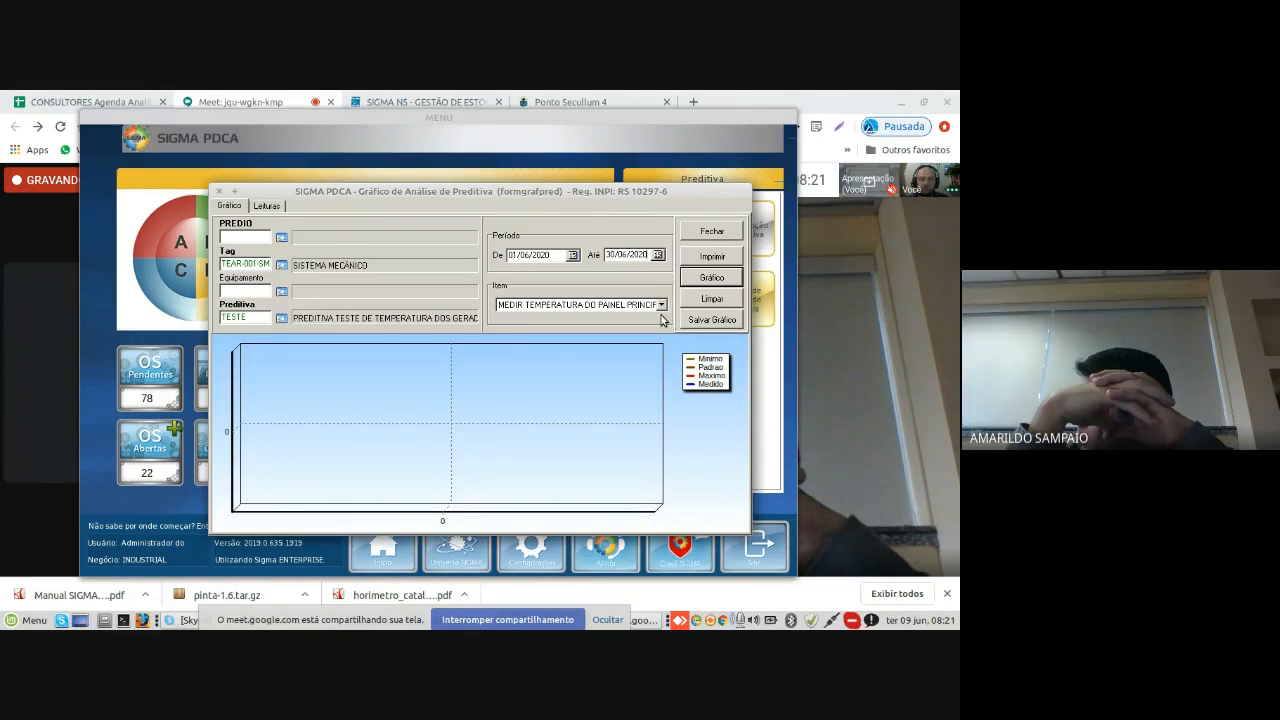
pyautogui.click(711, 277)
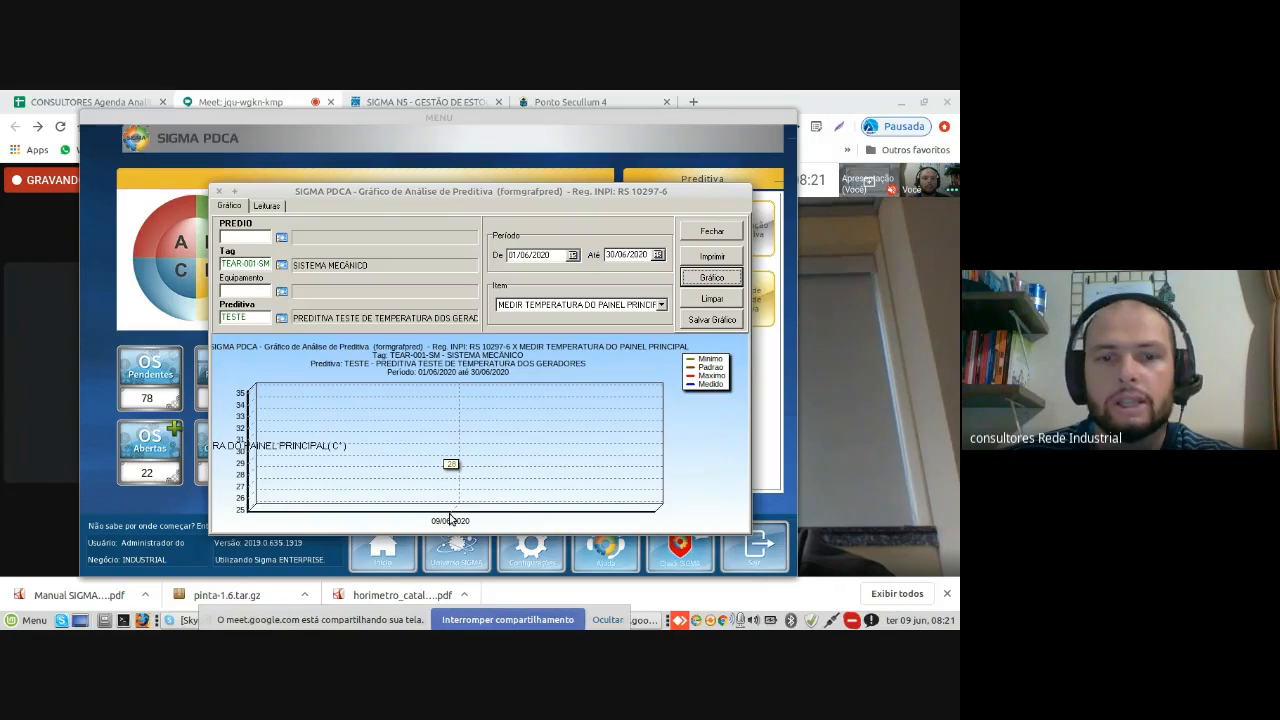
# Step: Set the period's end date to 30/07/2020 and chart the item MEDIR TEMPERATURA DO PAINEL SECUNDARIO
pyautogui.click(620, 255)
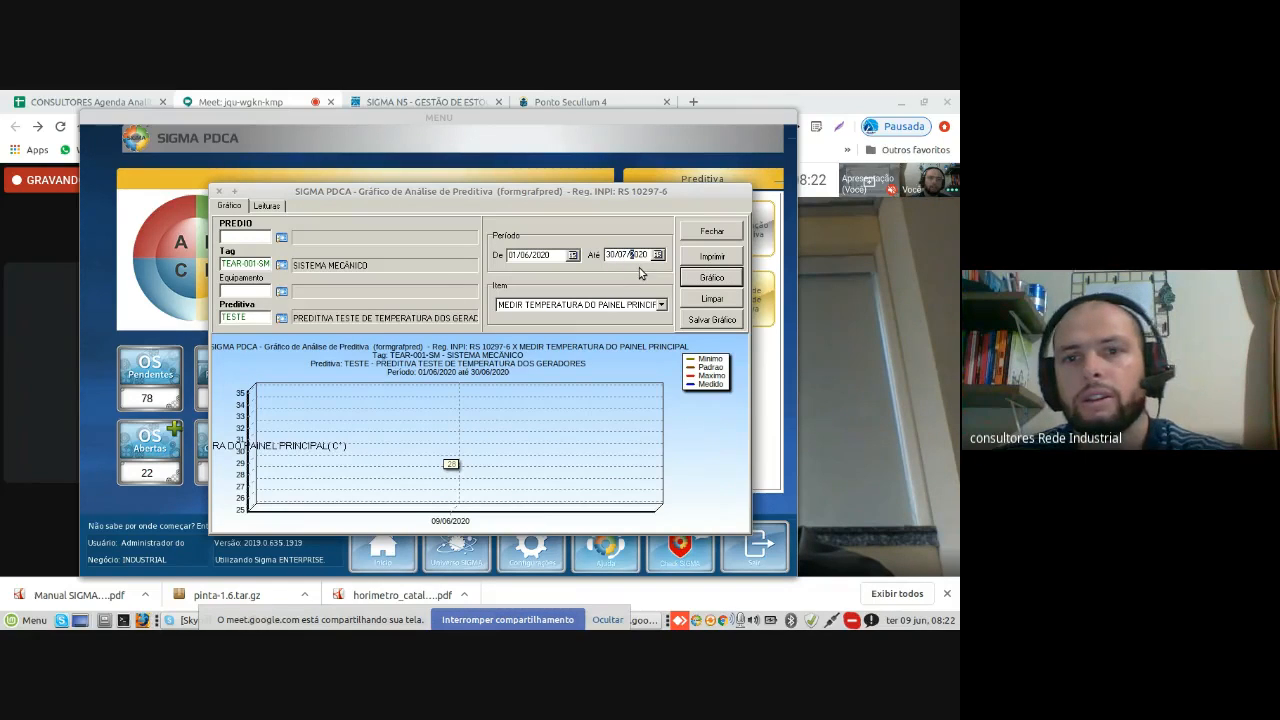
pyautogui.click(700, 277)
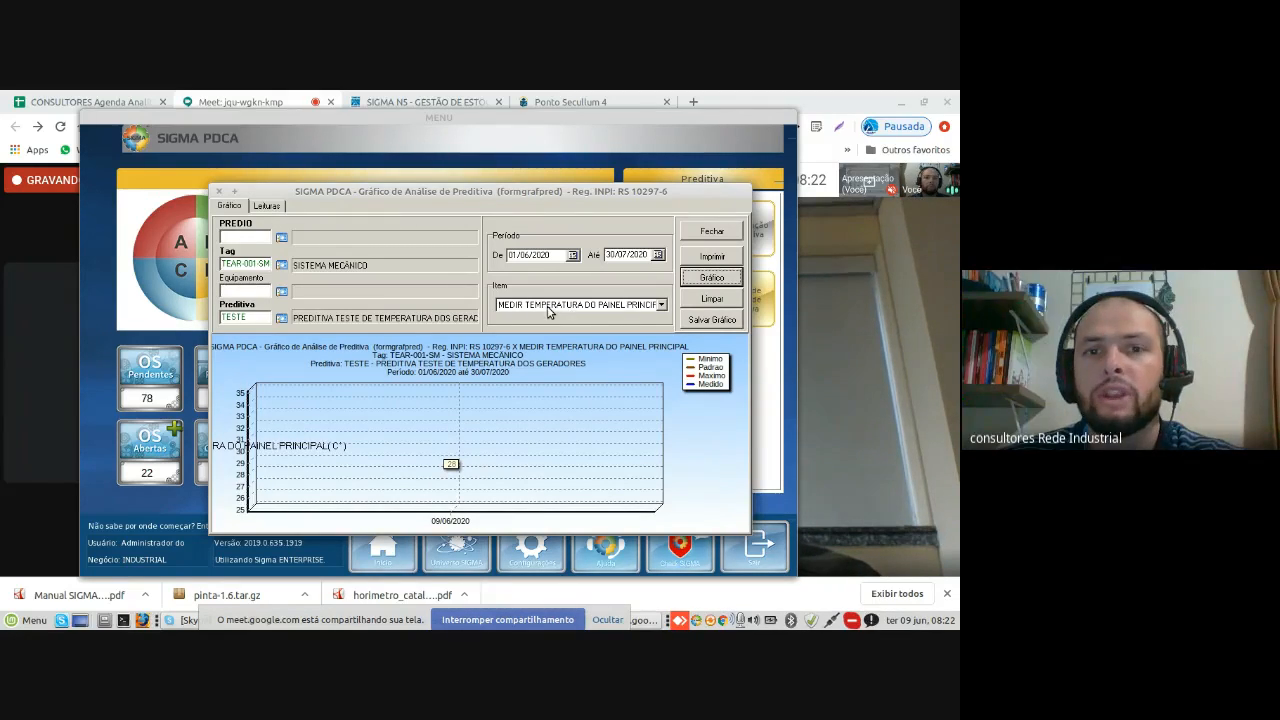
pyautogui.click(661, 307)
pyautogui.click(646, 334)
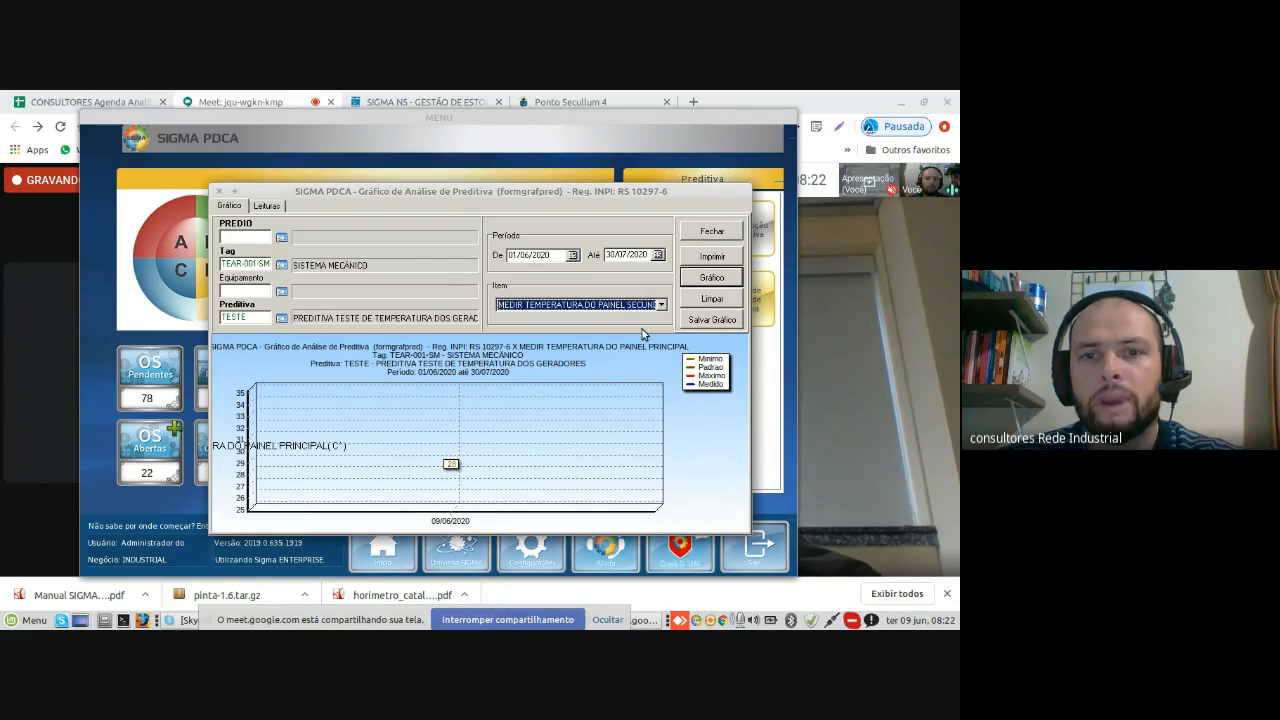
pyautogui.click(712, 278)
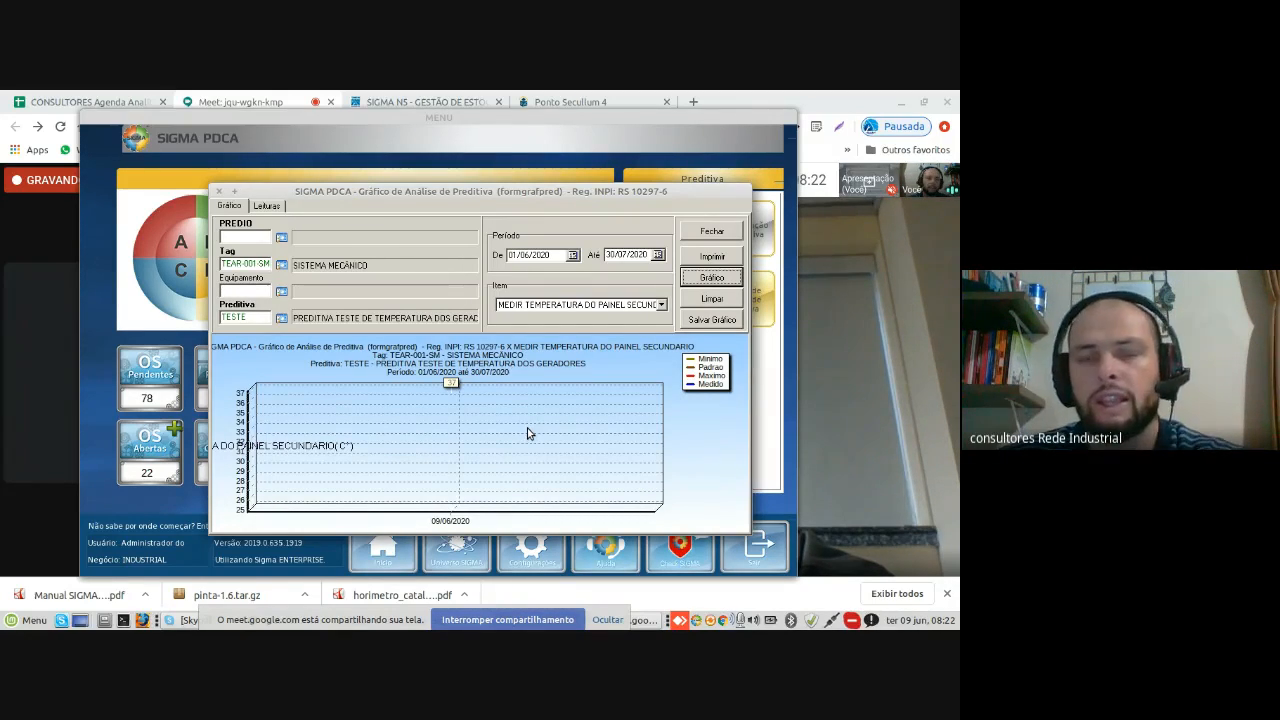
# Step: Close the predictive analysis chart and minimize the SIGMA PDCA main window
pyautogui.click(660, 305)
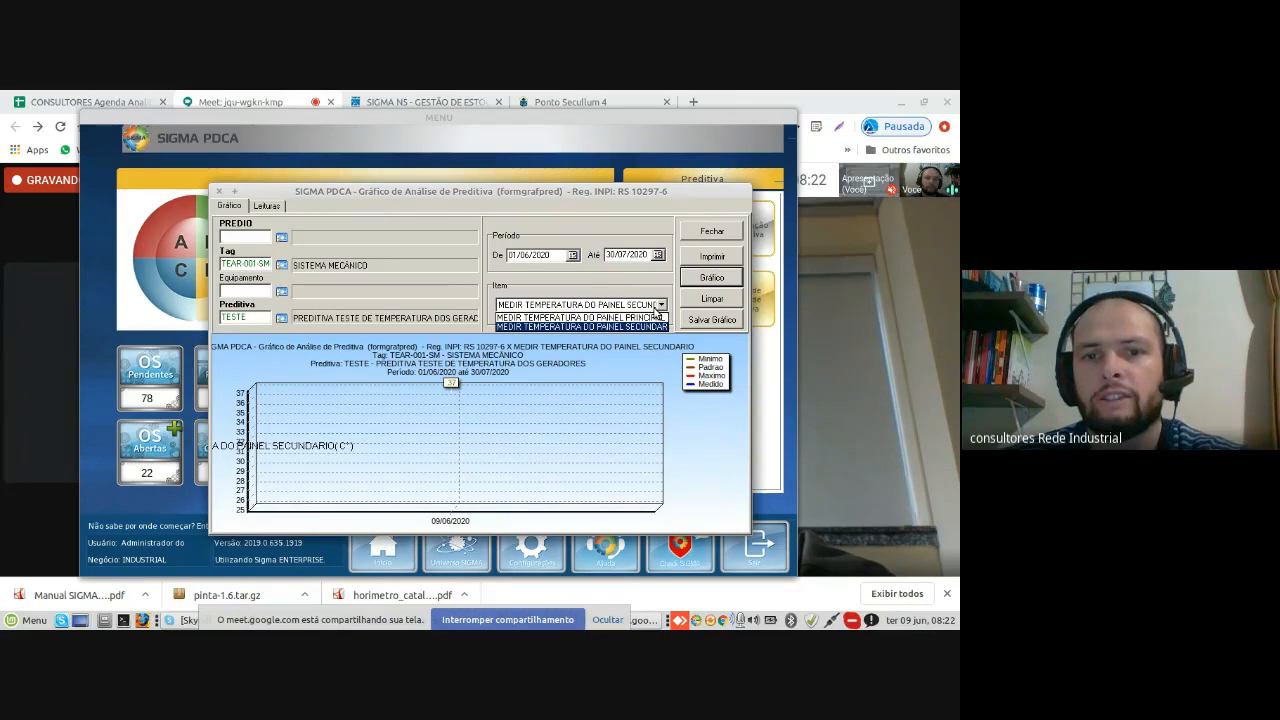
pyautogui.click(250, 312)
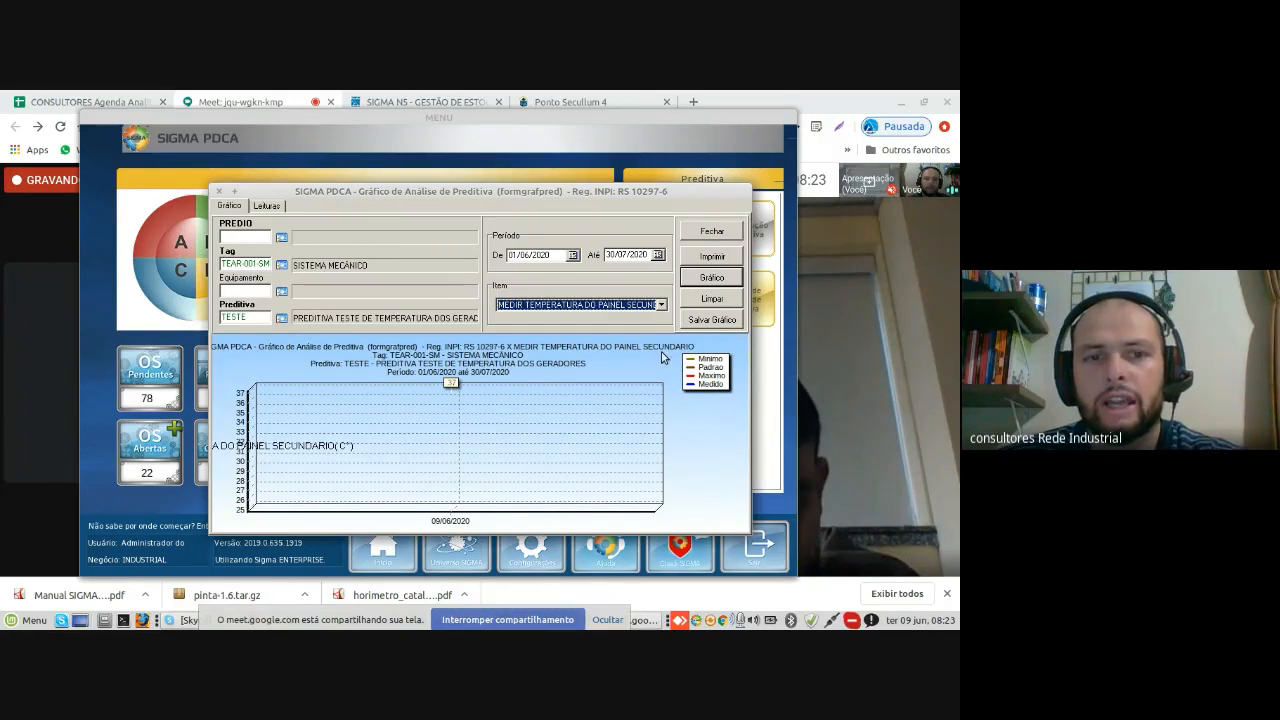
pyautogui.click(712, 232)
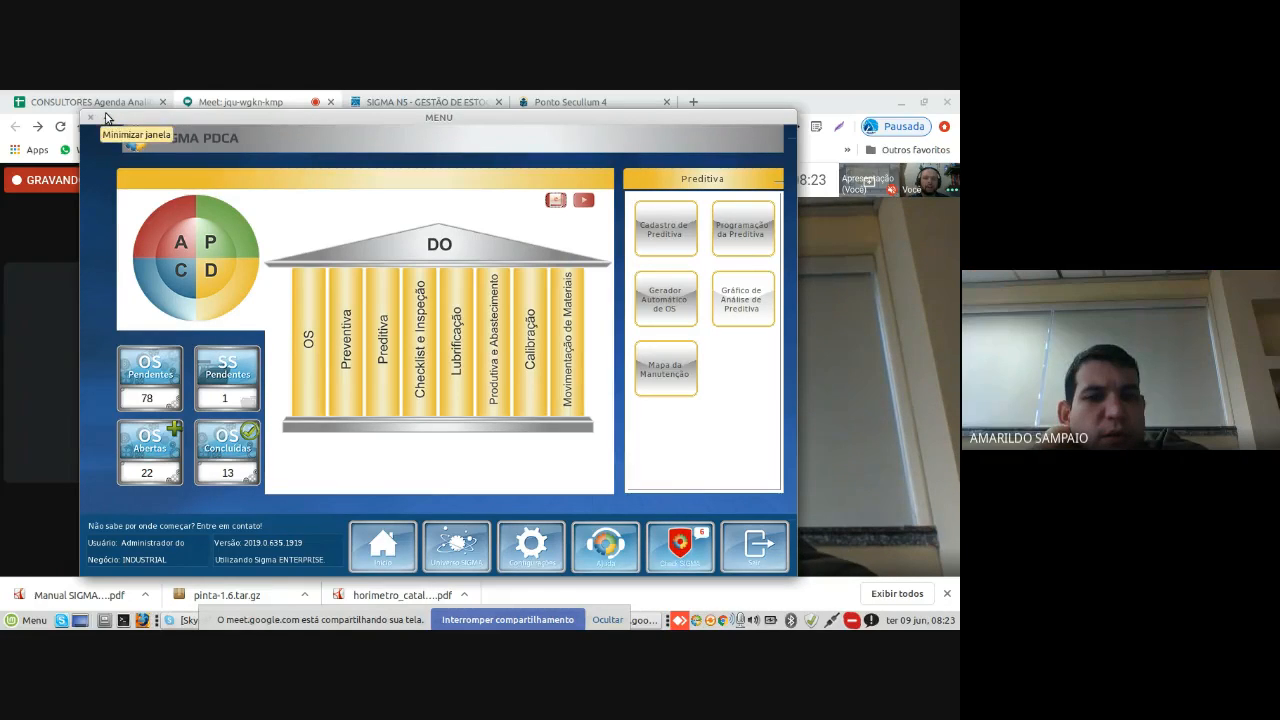
pyautogui.click(759, 305)
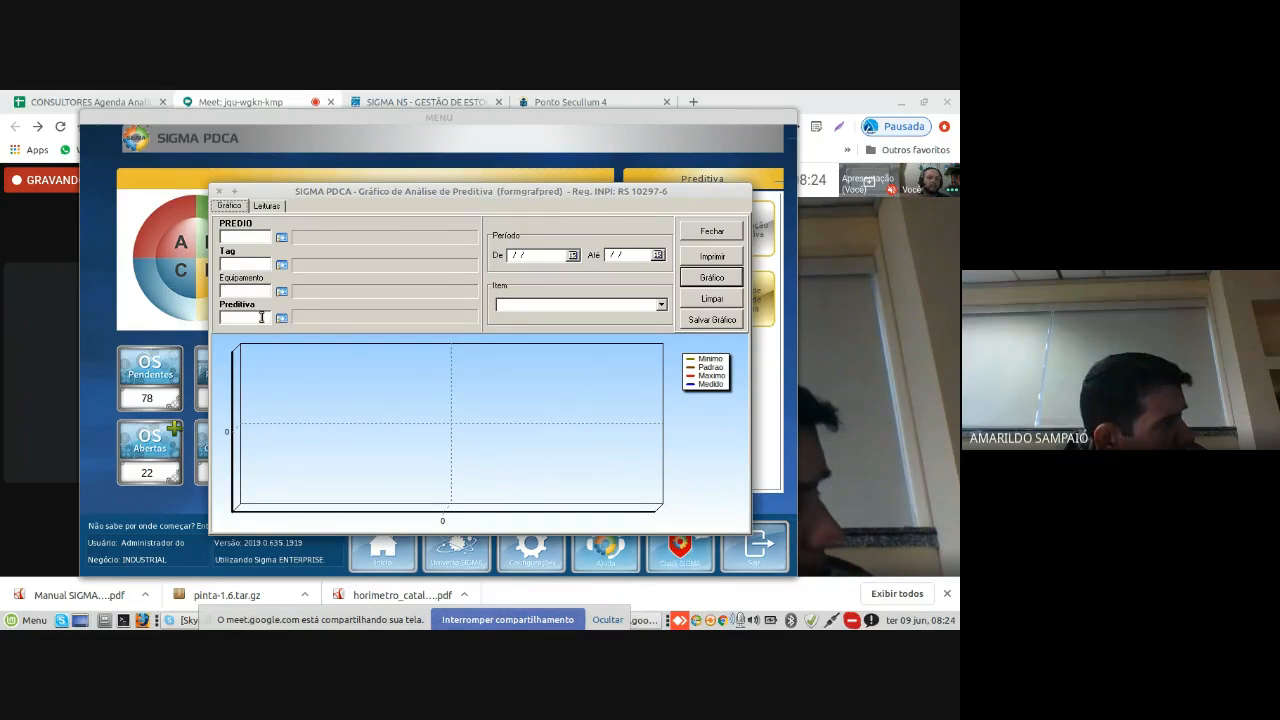
pyautogui.click(712, 232)
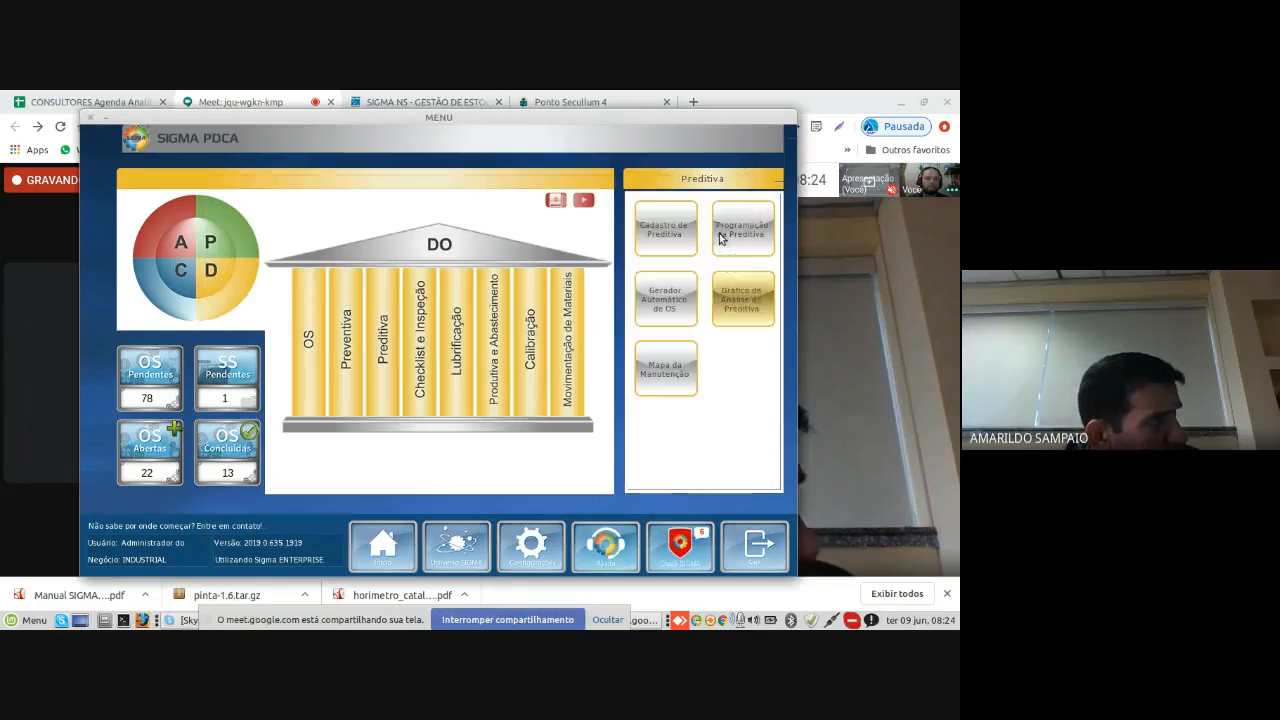
pyautogui.click(107, 124)
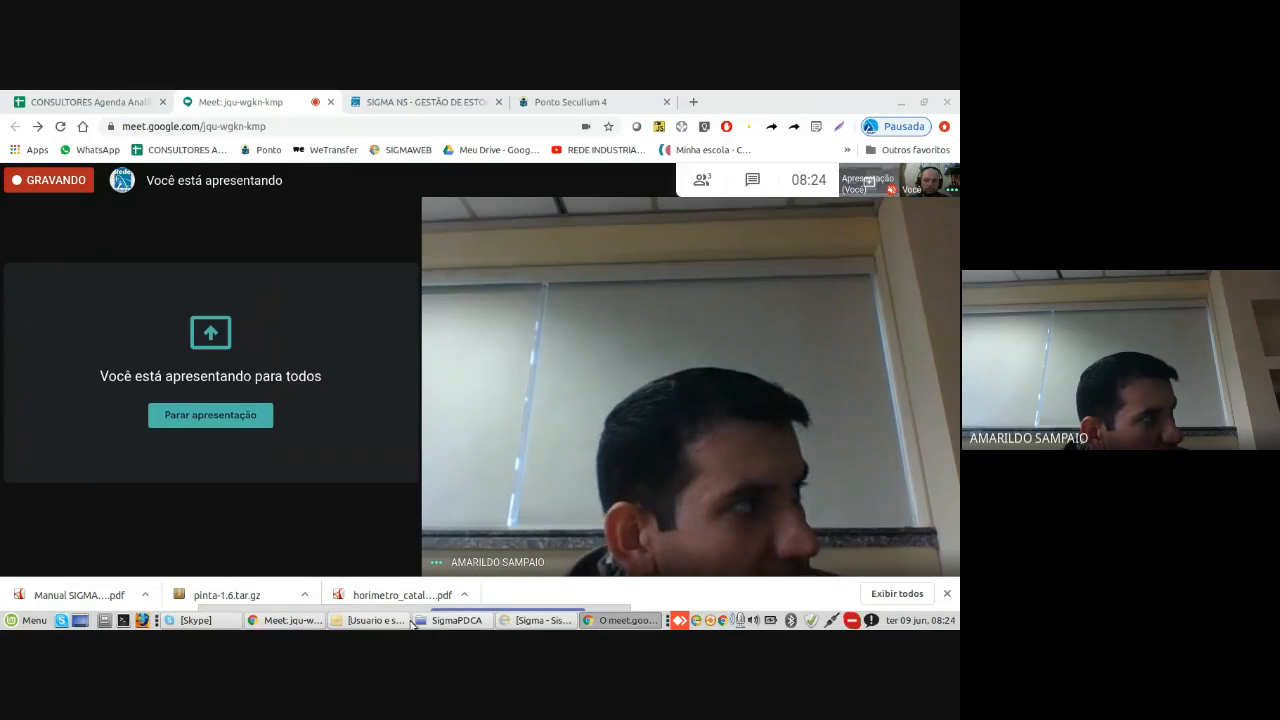
pyautogui.click(519, 622)
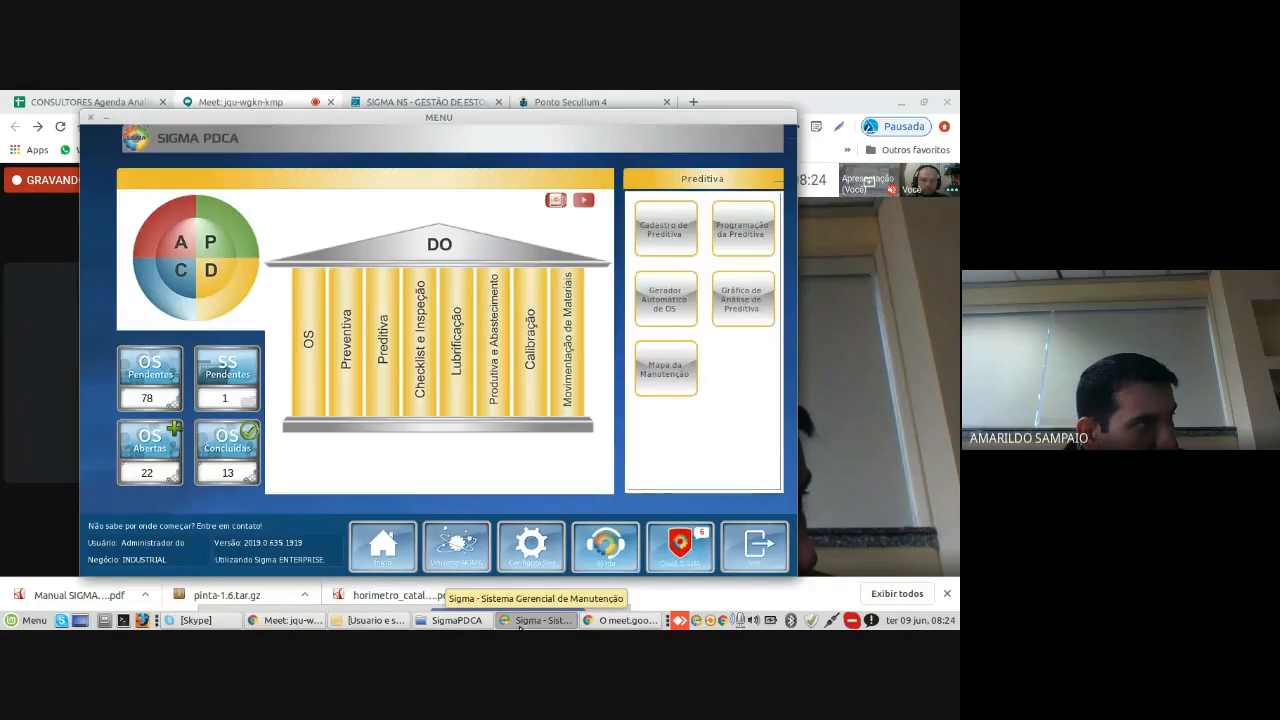
pyautogui.click(519, 622)
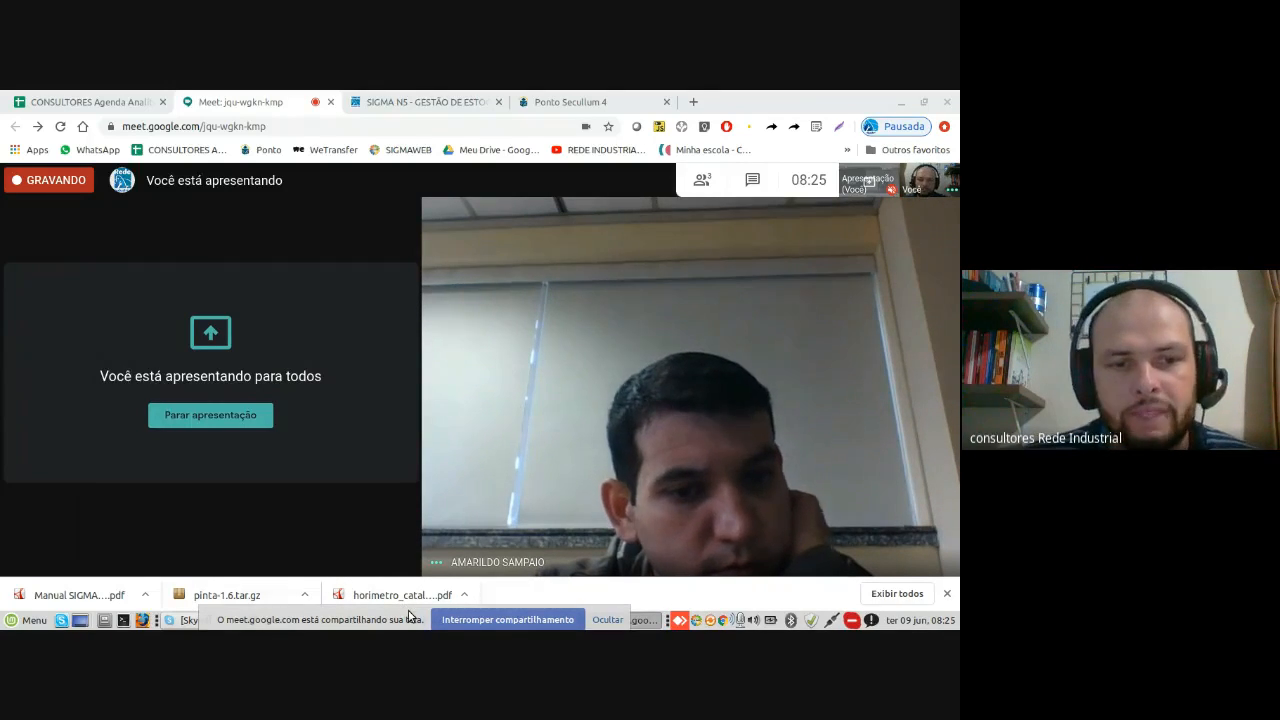
pyautogui.moveTo(401, 613); pyautogui.dragTo(409, 590)
pyautogui.click(520, 622)
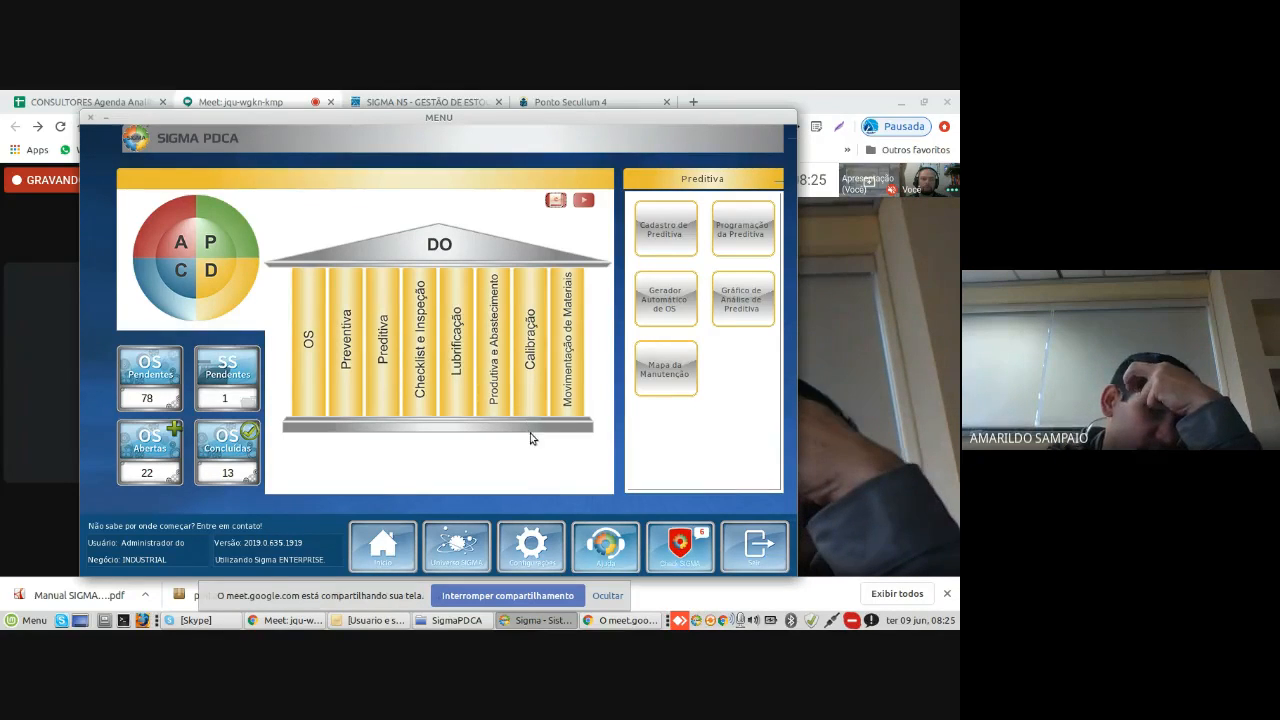
pyautogui.moveTo(540, 118); pyautogui.dragTo(423, 118)
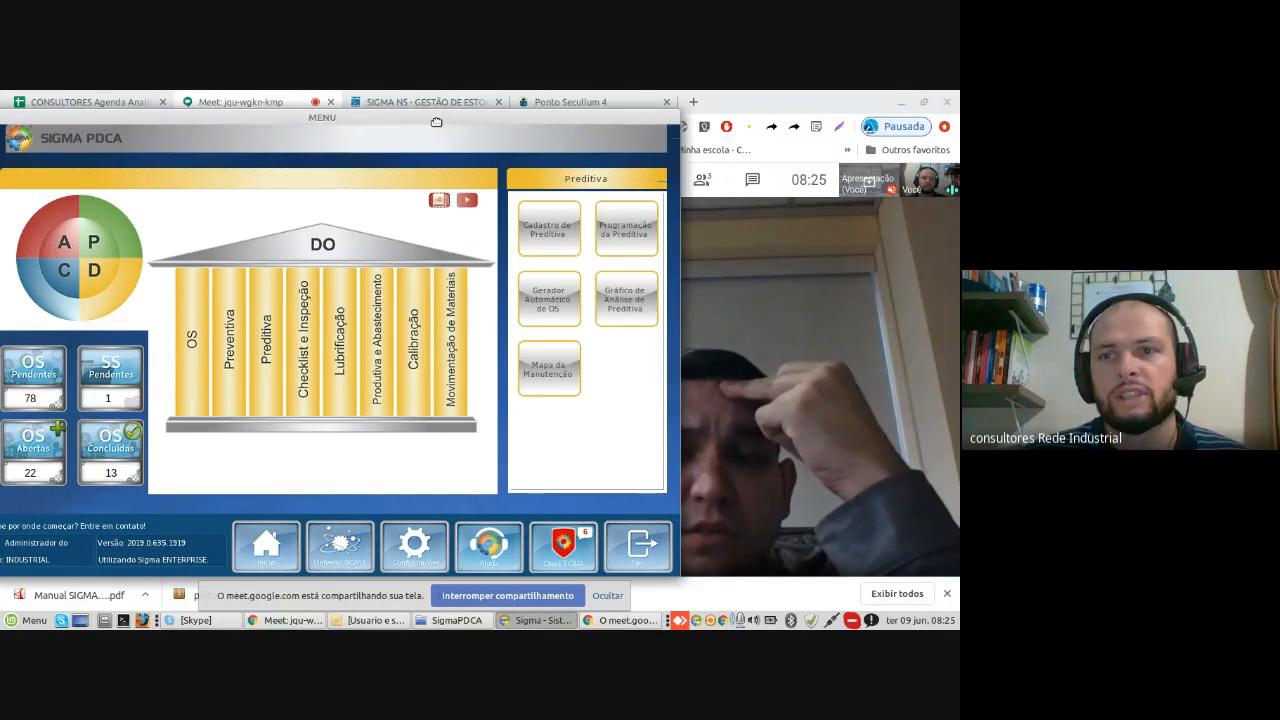
pyautogui.moveTo(437, 126); pyautogui.dragTo(459, 125)
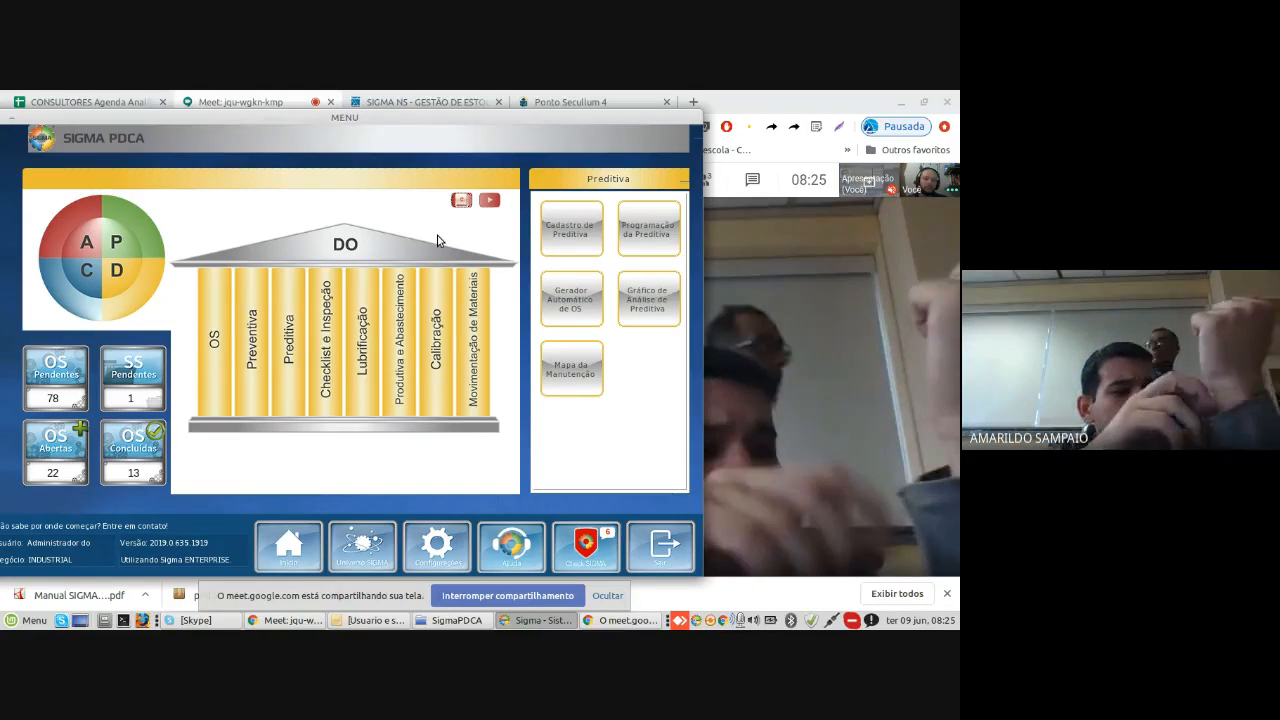
pyautogui.moveTo(476, 118); pyautogui.dragTo(445, 119)
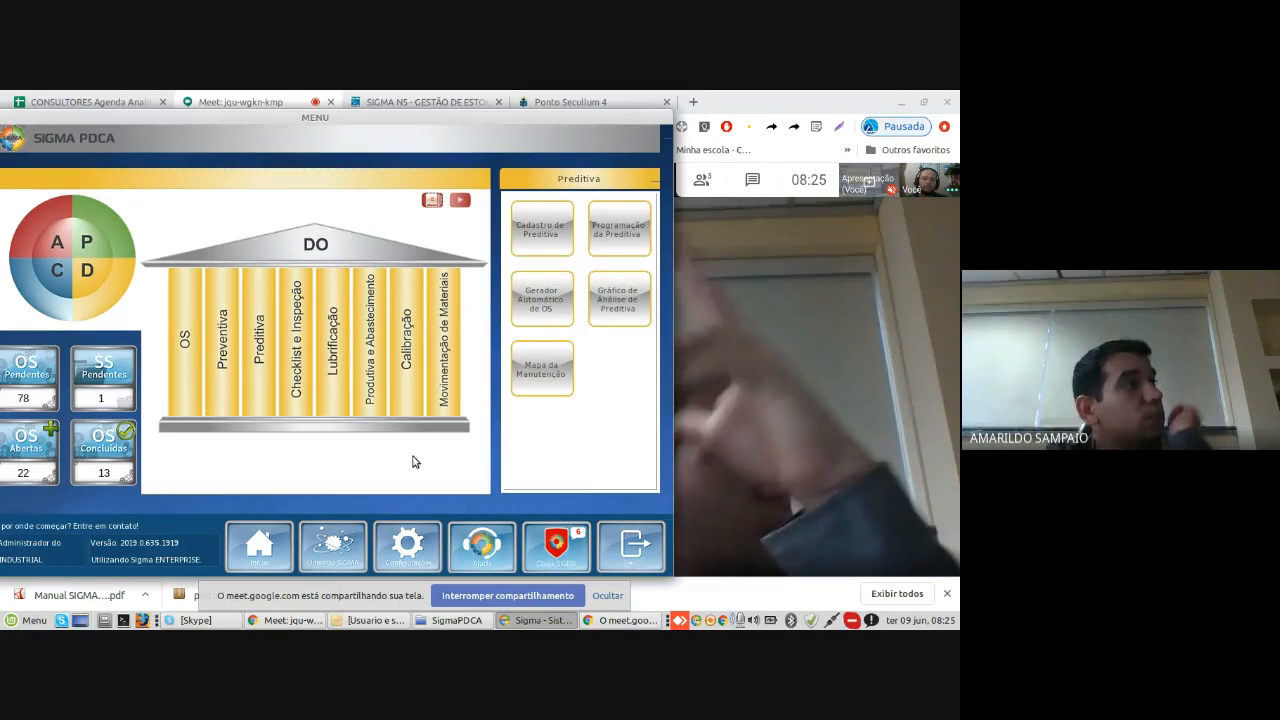
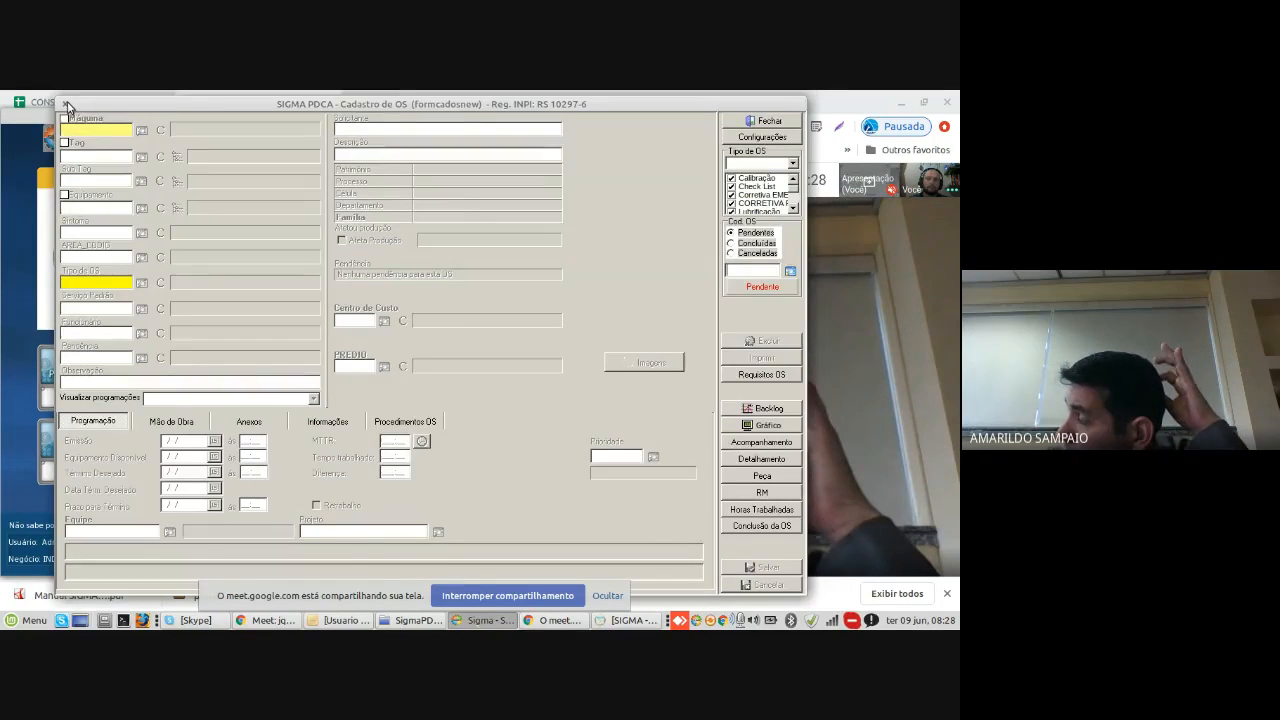
# Step: Close the work order form, view the preventive plan registration form, and close the Preventiva module
pyautogui.click(66, 104)
pyautogui.click(266, 338)
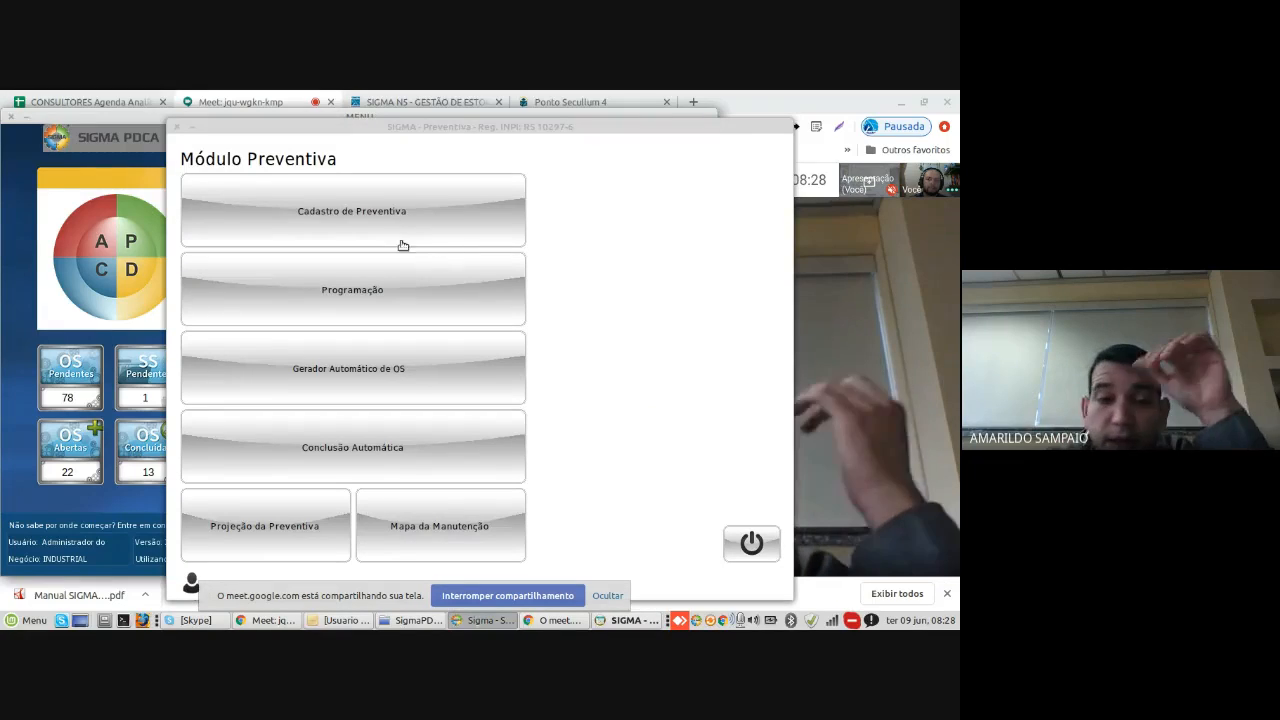
pyautogui.click(381, 211)
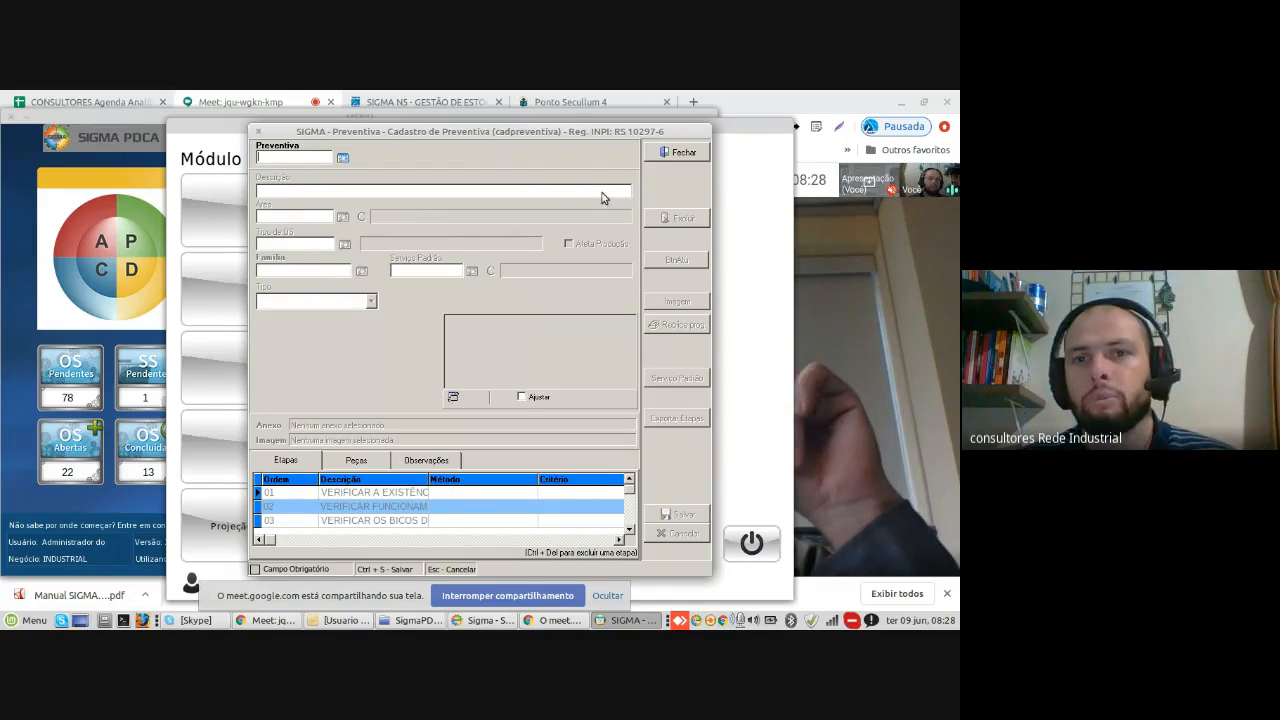
pyautogui.click(680, 153)
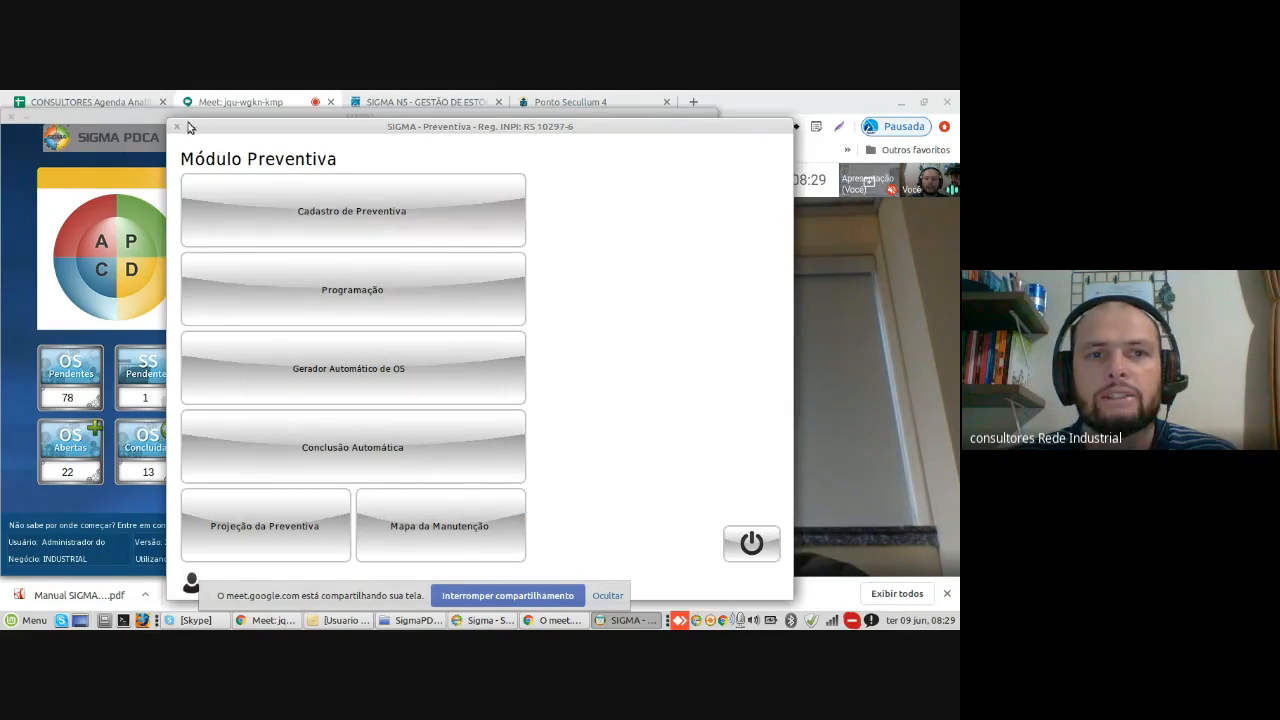
pyautogui.click(190, 128)
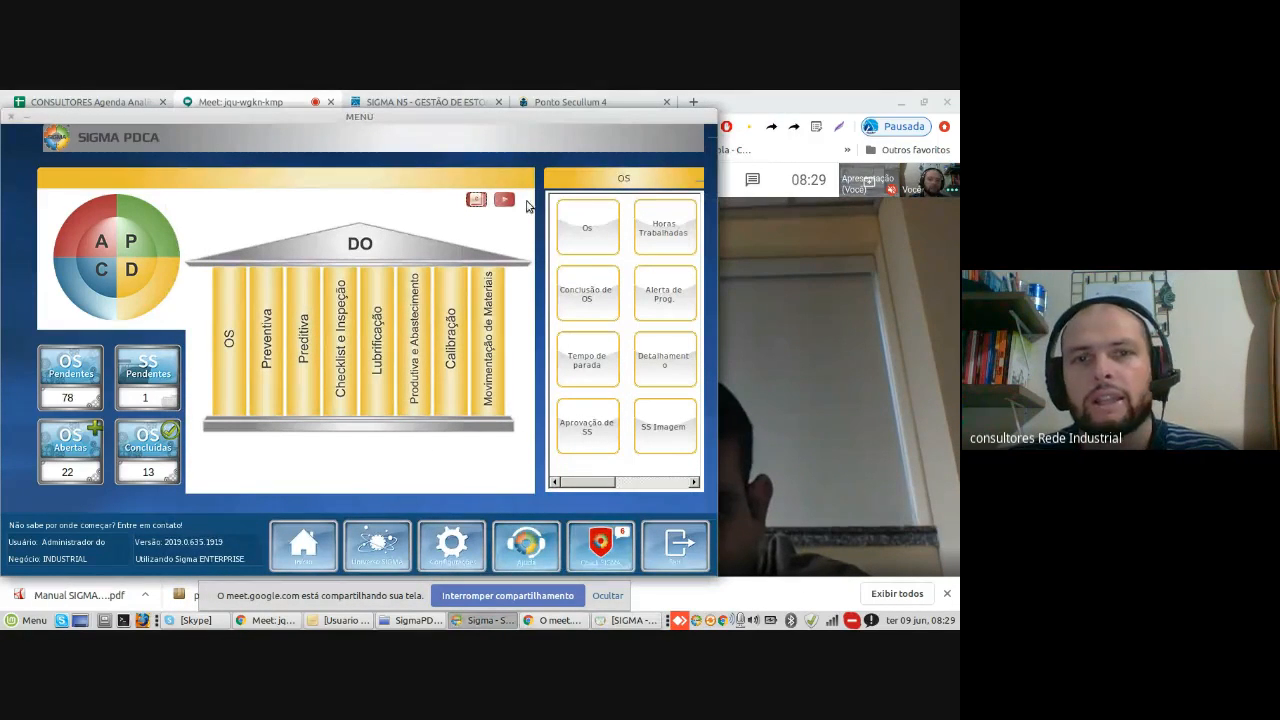
pyautogui.click(479, 123)
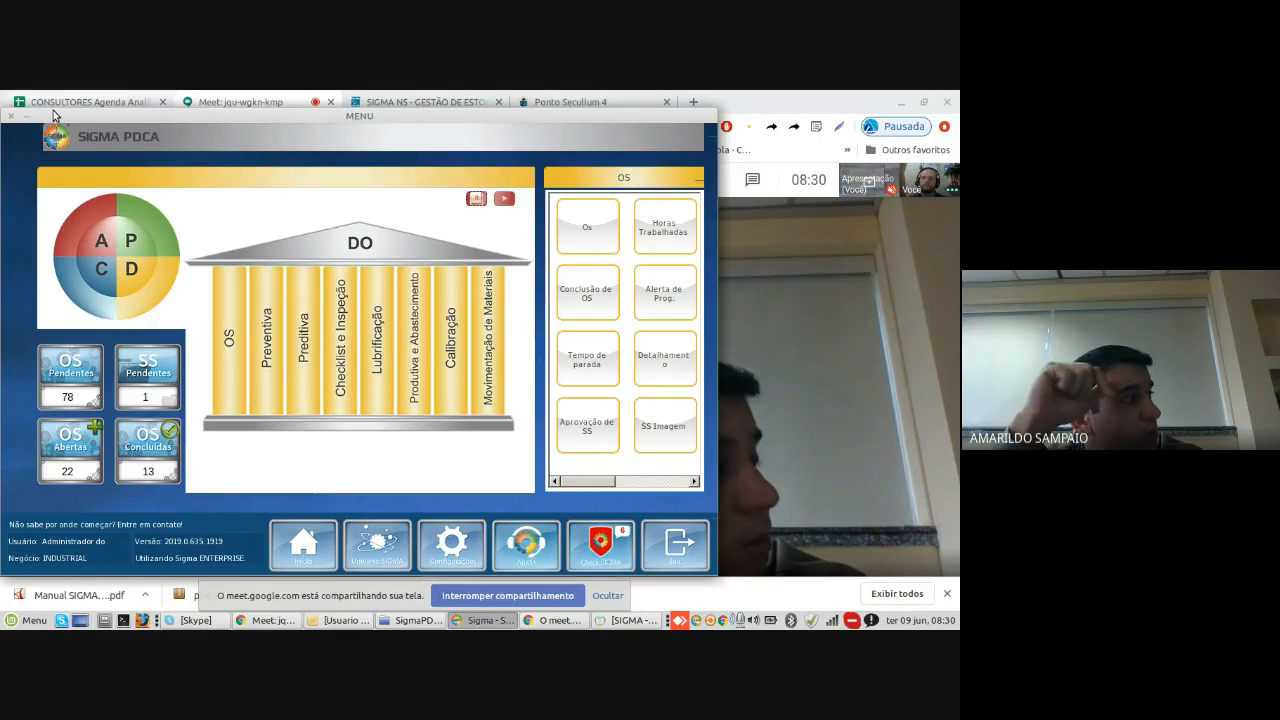
pyautogui.moveTo(50, 119); pyautogui.dragTo(106, 105)
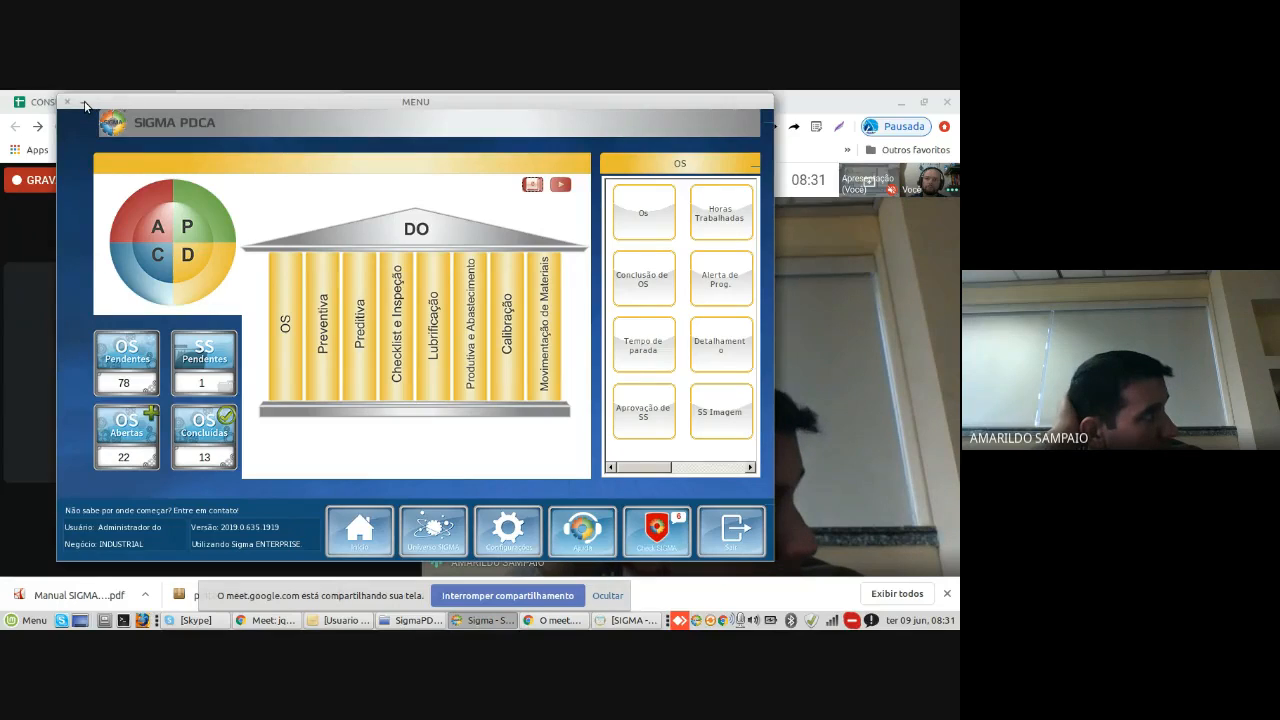
pyautogui.click(85, 103)
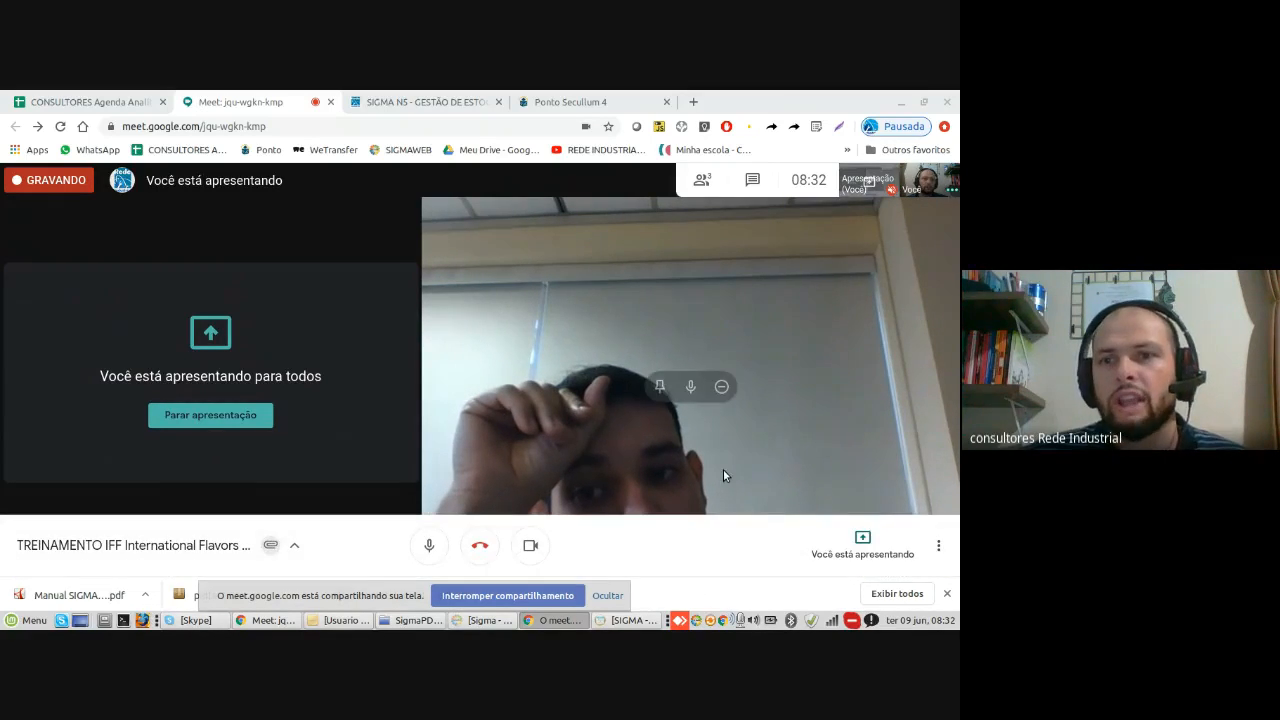
pyautogui.click(356, 503)
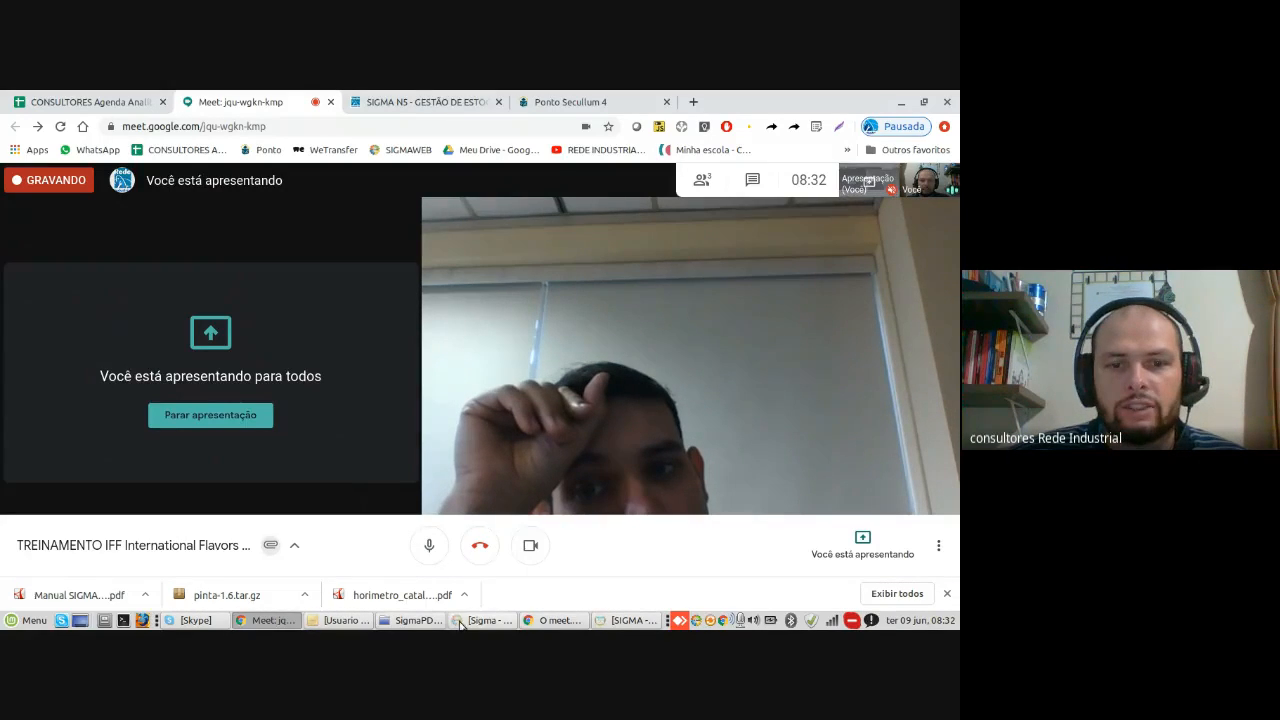
# Step: Switch back to SIGMA PDCA and open the work order history (Histórico) from the PLAN stage's Qualidade functions
pyautogui.click(489, 621)
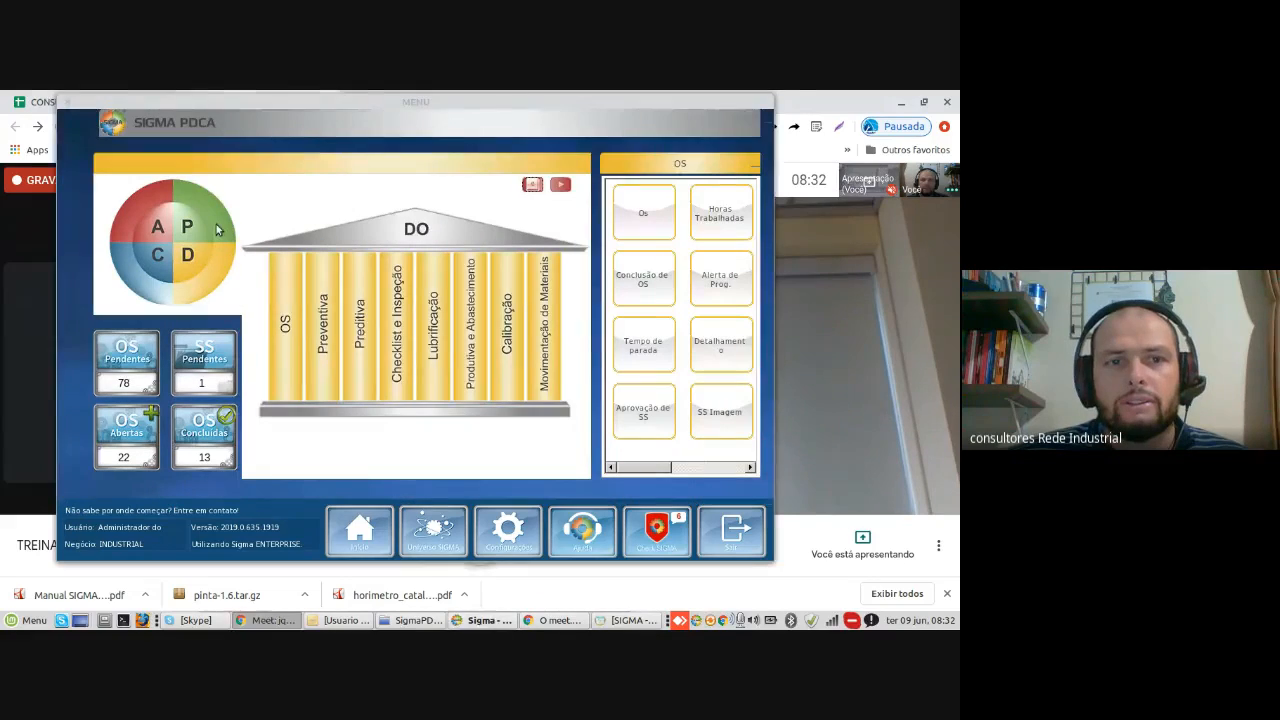
pyautogui.click(218, 229)
pyautogui.click(286, 300)
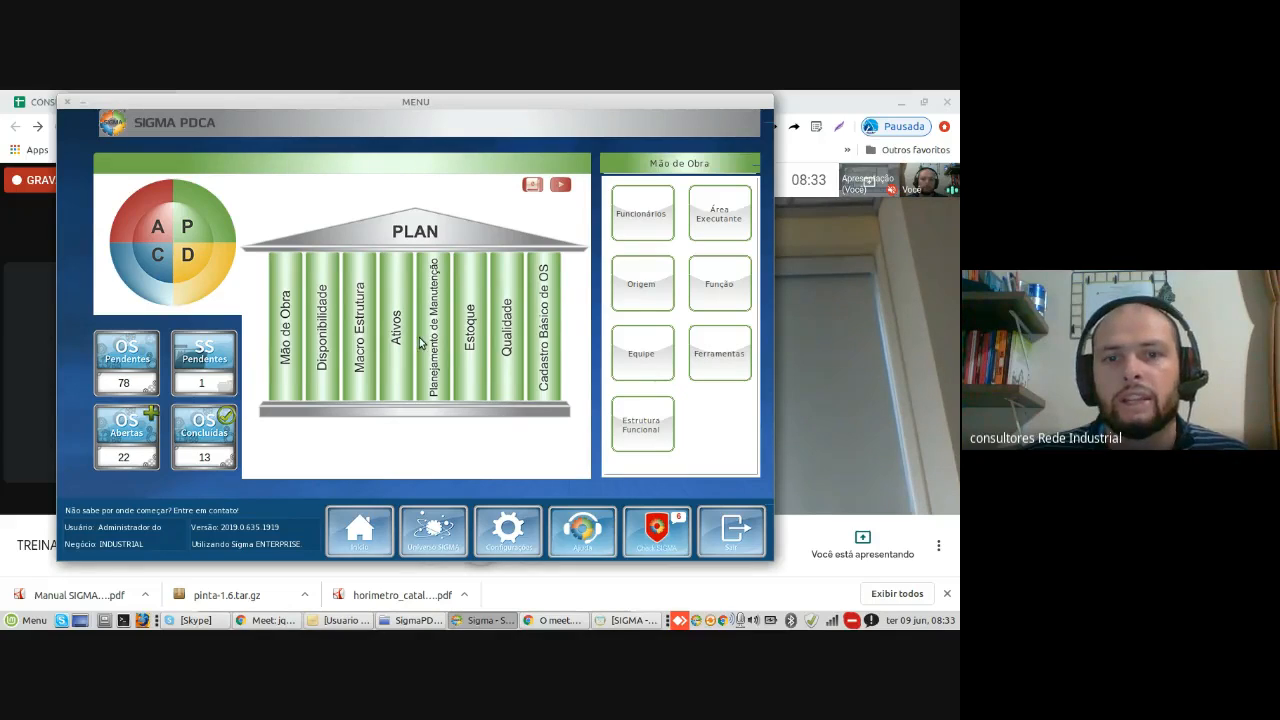
pyautogui.click(502, 357)
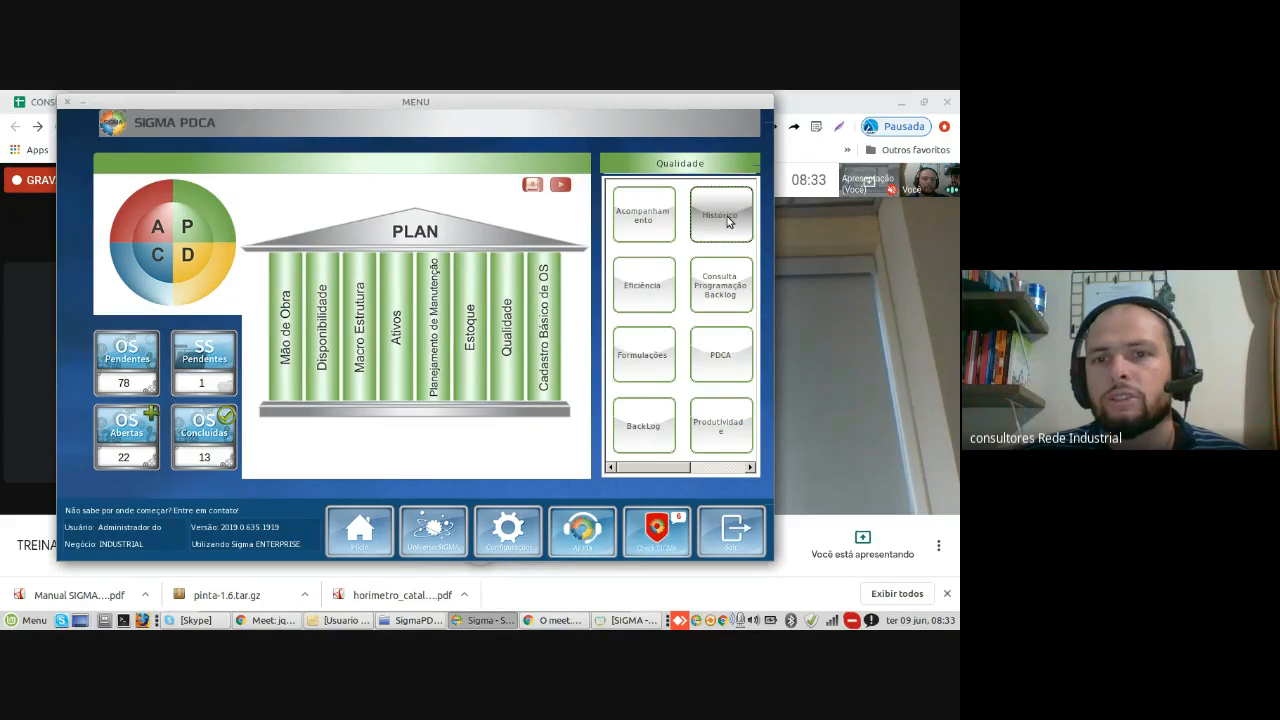
pyautogui.click(727, 216)
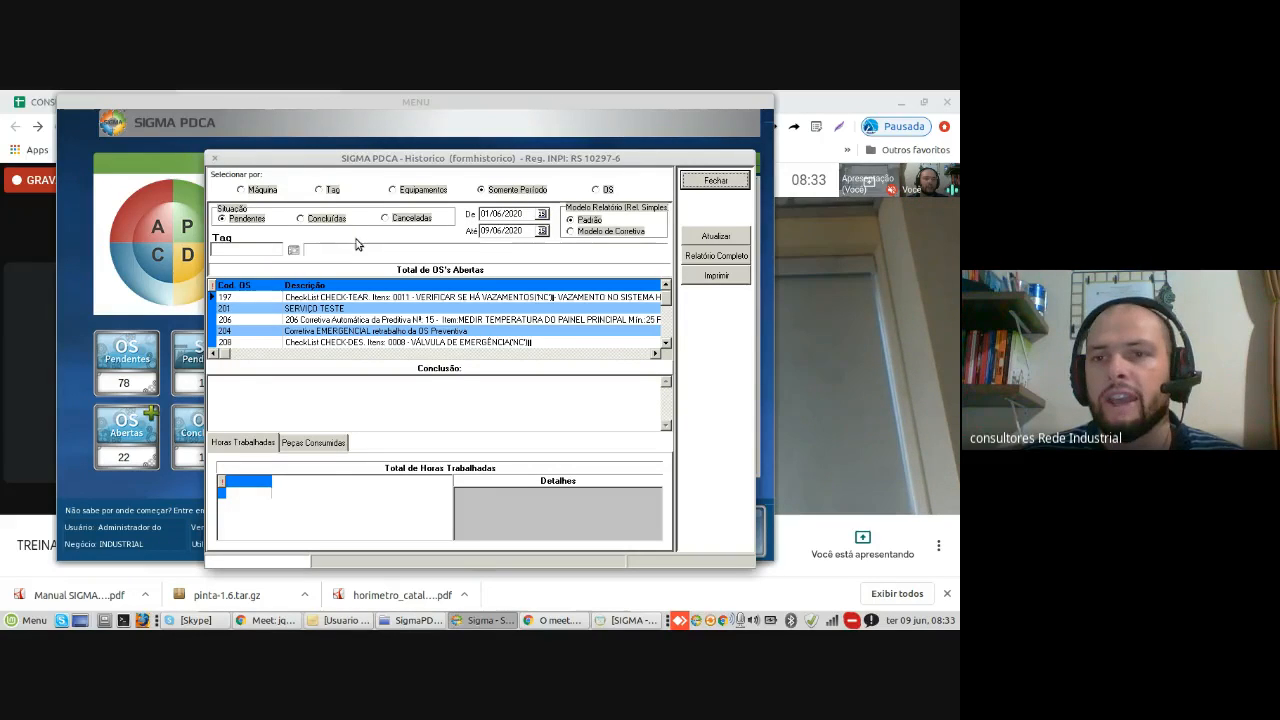
# Step: Filter the history by machine INJ-01 and restrict it to concluded work orders
pyautogui.click(241, 190)
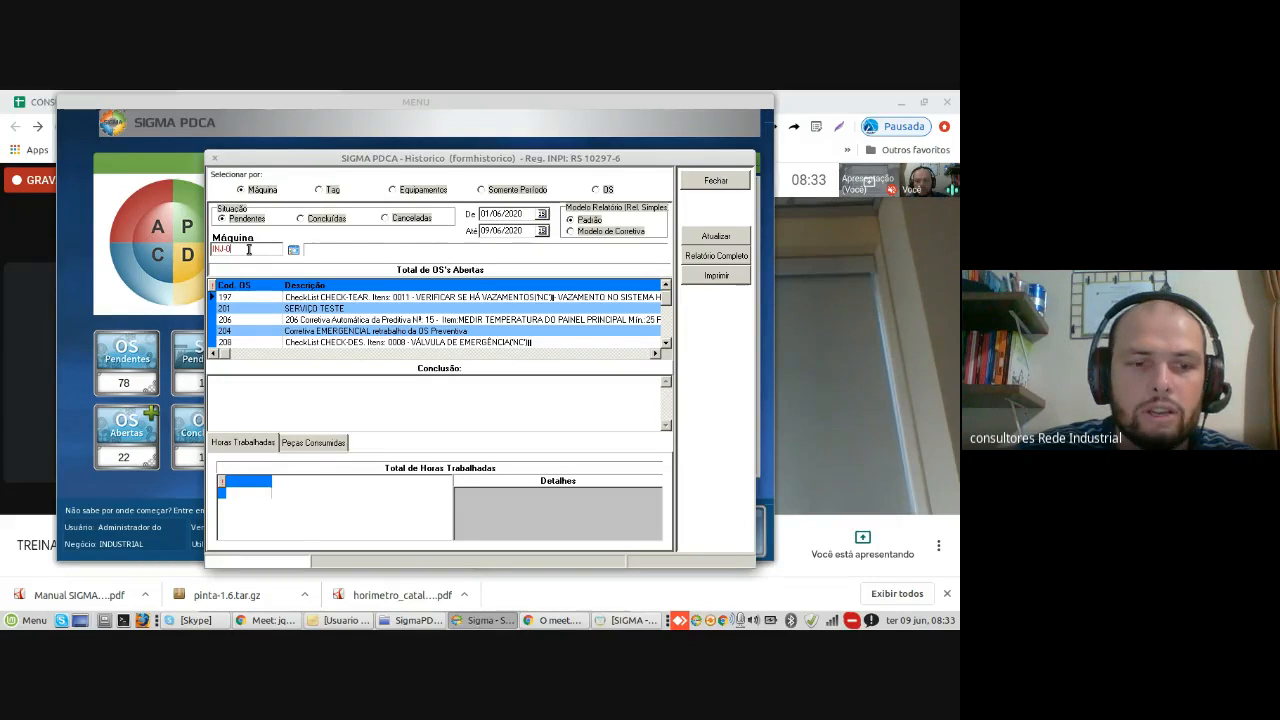
pyautogui.click(248, 249)
pyautogui.write('INJ-01')
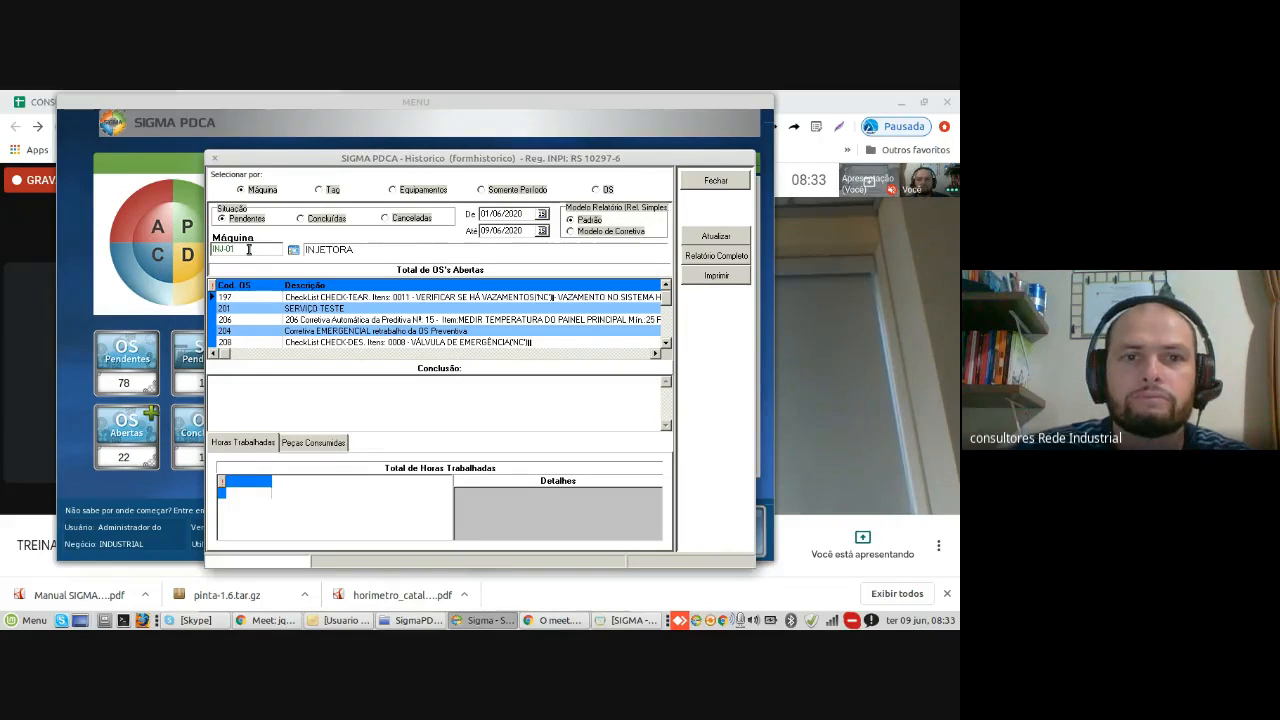
pyautogui.click(300, 218)
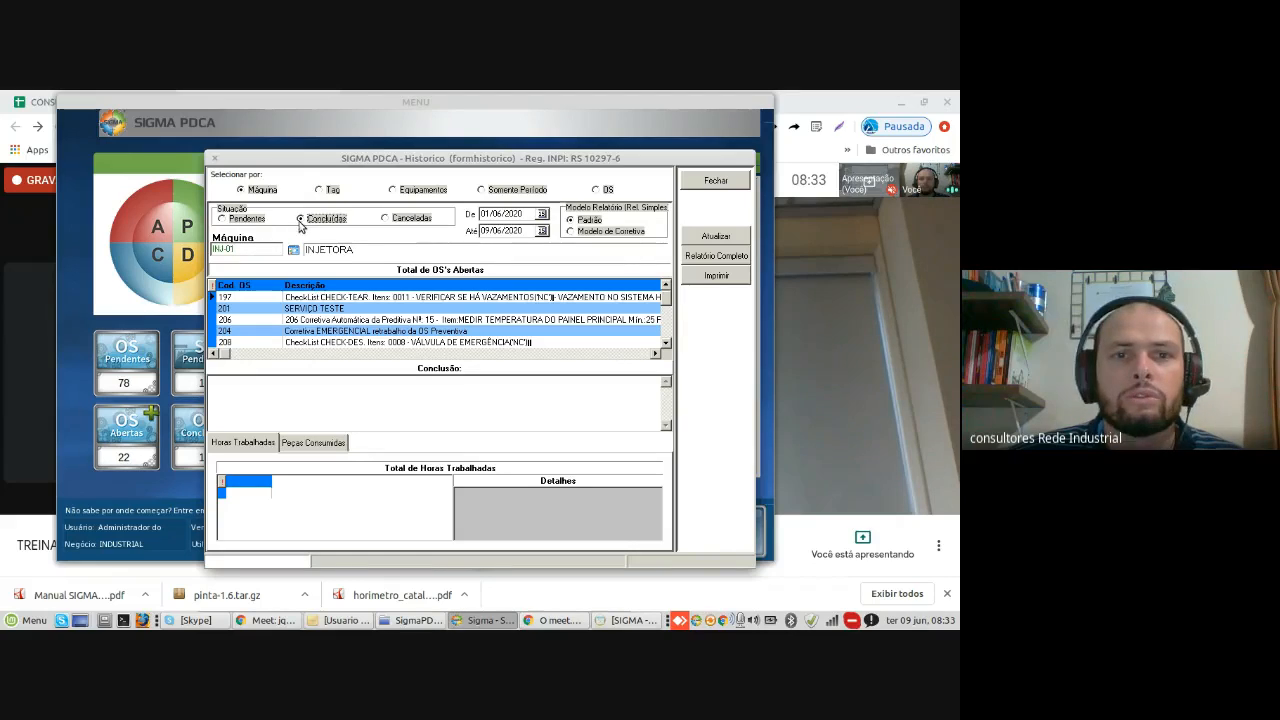
# Step: Set the history period from 01/05/2020 to 30/05/2020 and refresh the work order list
pyautogui.click(496, 214)
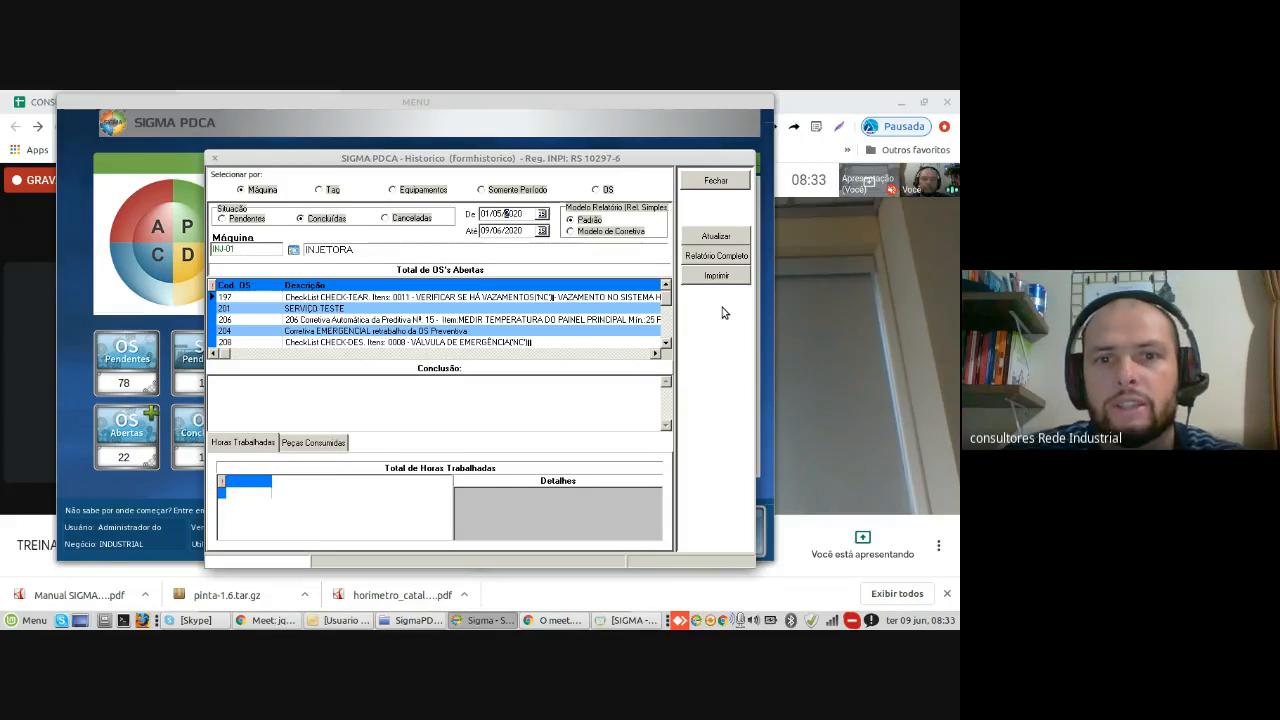
pyautogui.press('Tab')
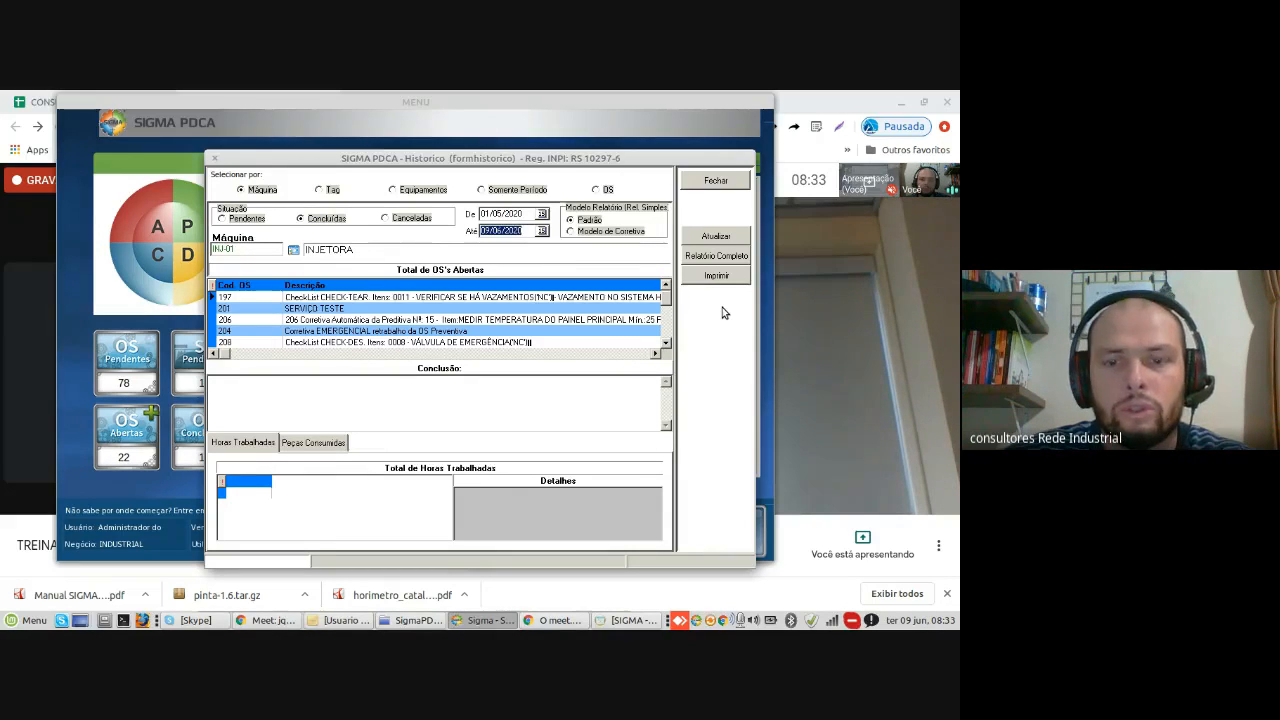
pyautogui.write('3005')
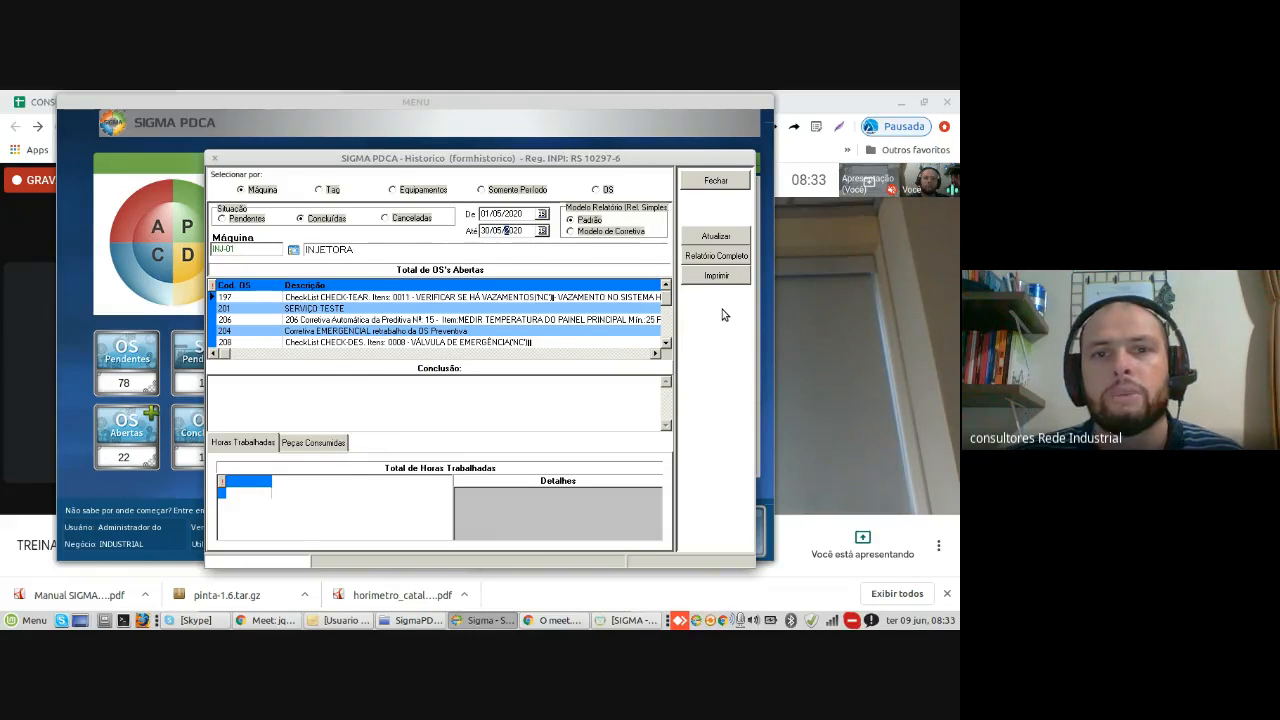
pyautogui.click(715, 236)
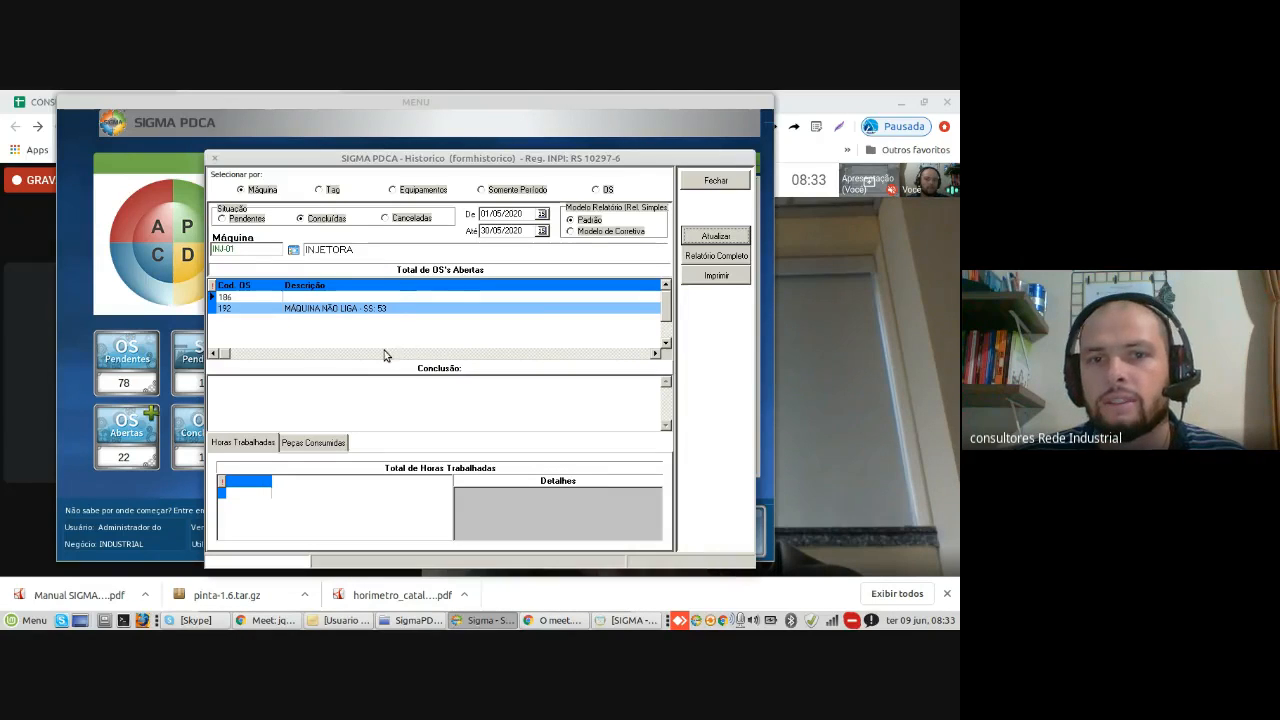
# Step: Generate the complete report of the listed orders as a normal print and fit its preview to the page width
pyautogui.click(731, 257)
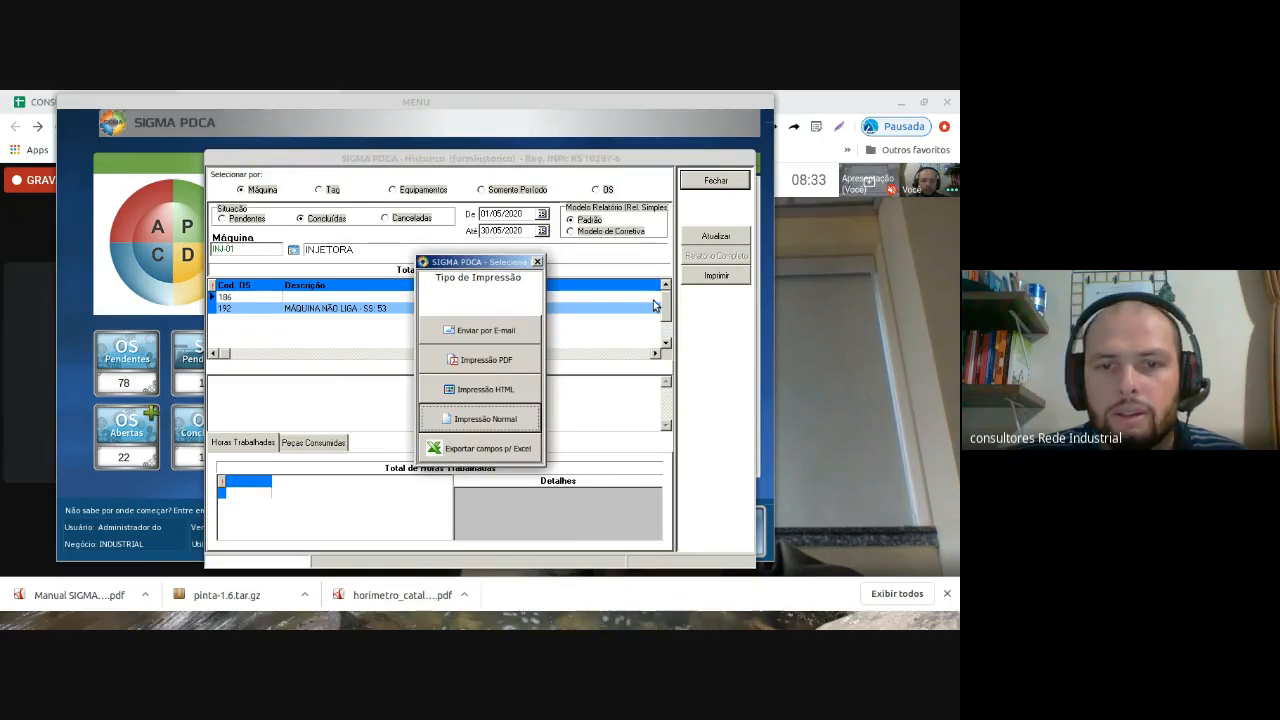
pyautogui.click(514, 418)
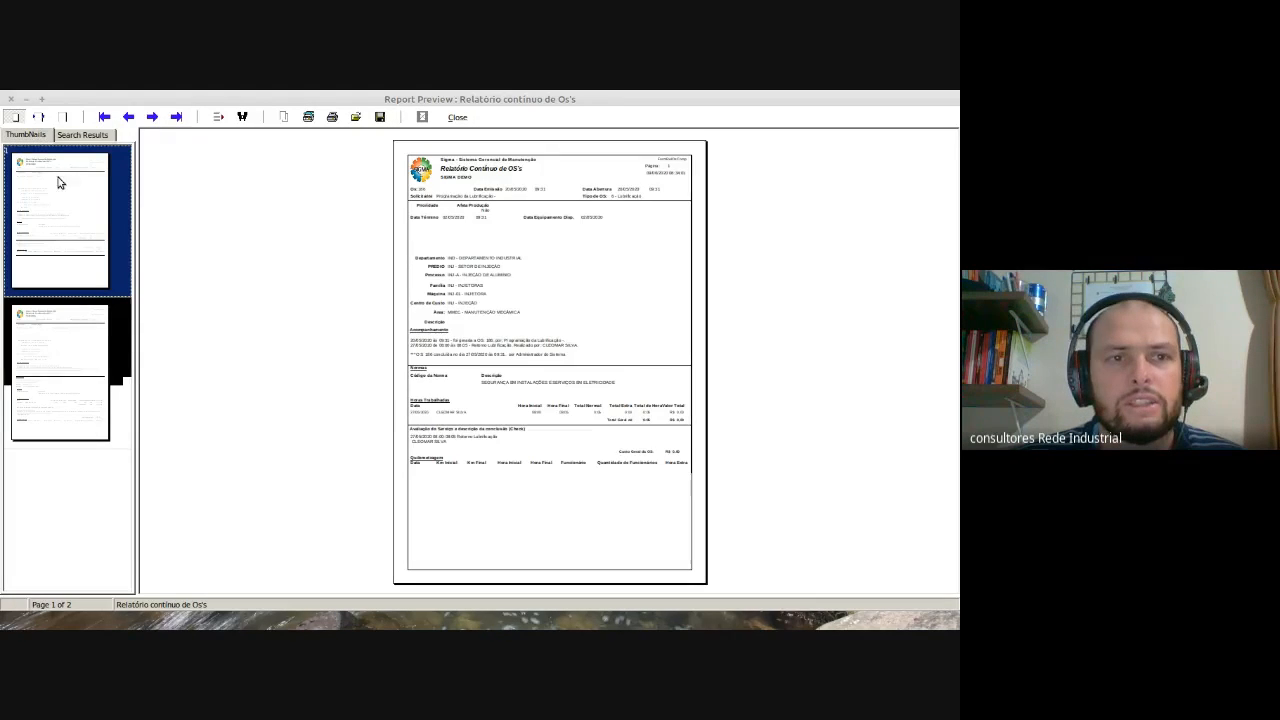
pyautogui.click(38, 117)
# Step: Review both pages of the continuous work order report, including order 192's follow-up, intervention, hours worked and service evaluation
pyautogui.press('pagedown')
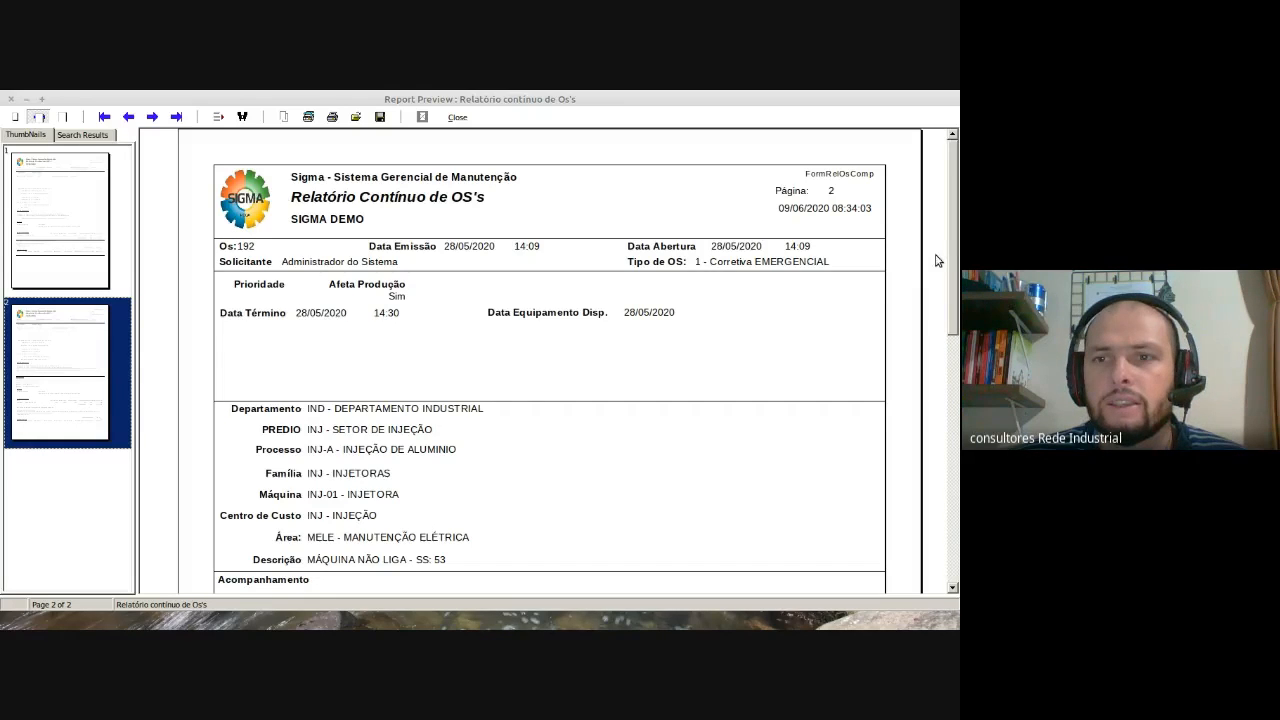
pyautogui.scroll(-4, 954, 252)
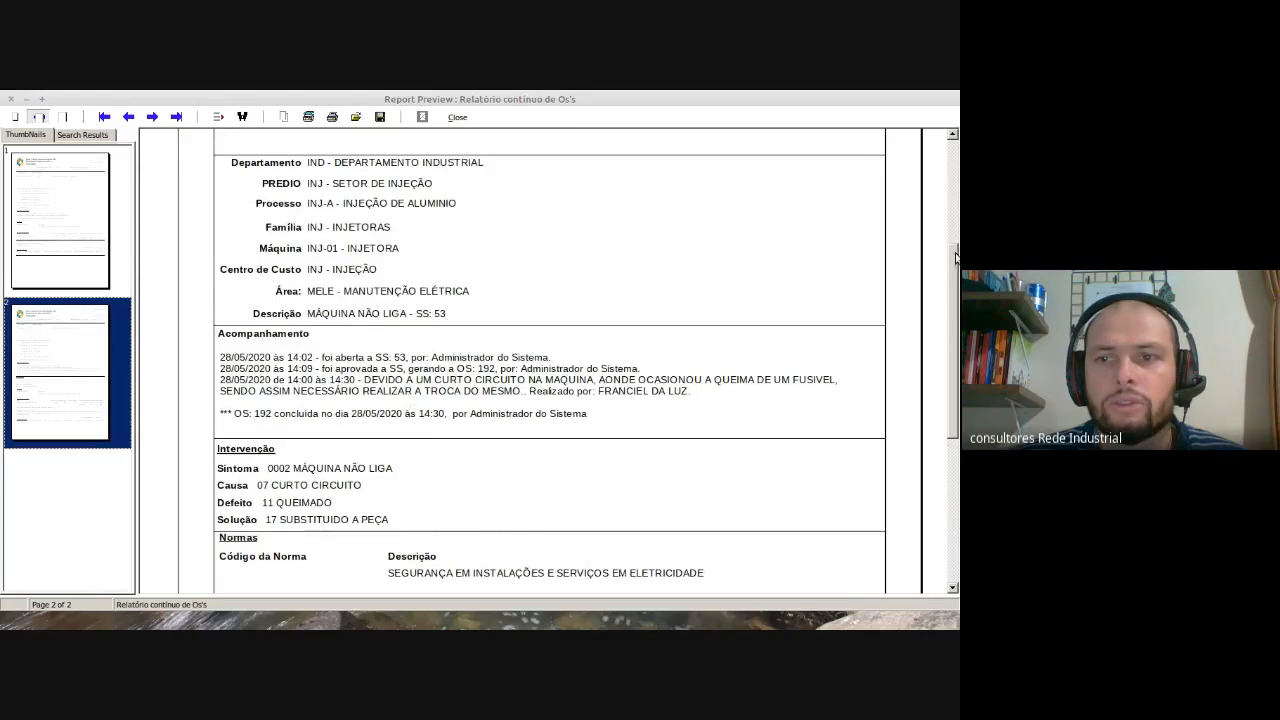
pyautogui.scroll(-3, 954, 262)
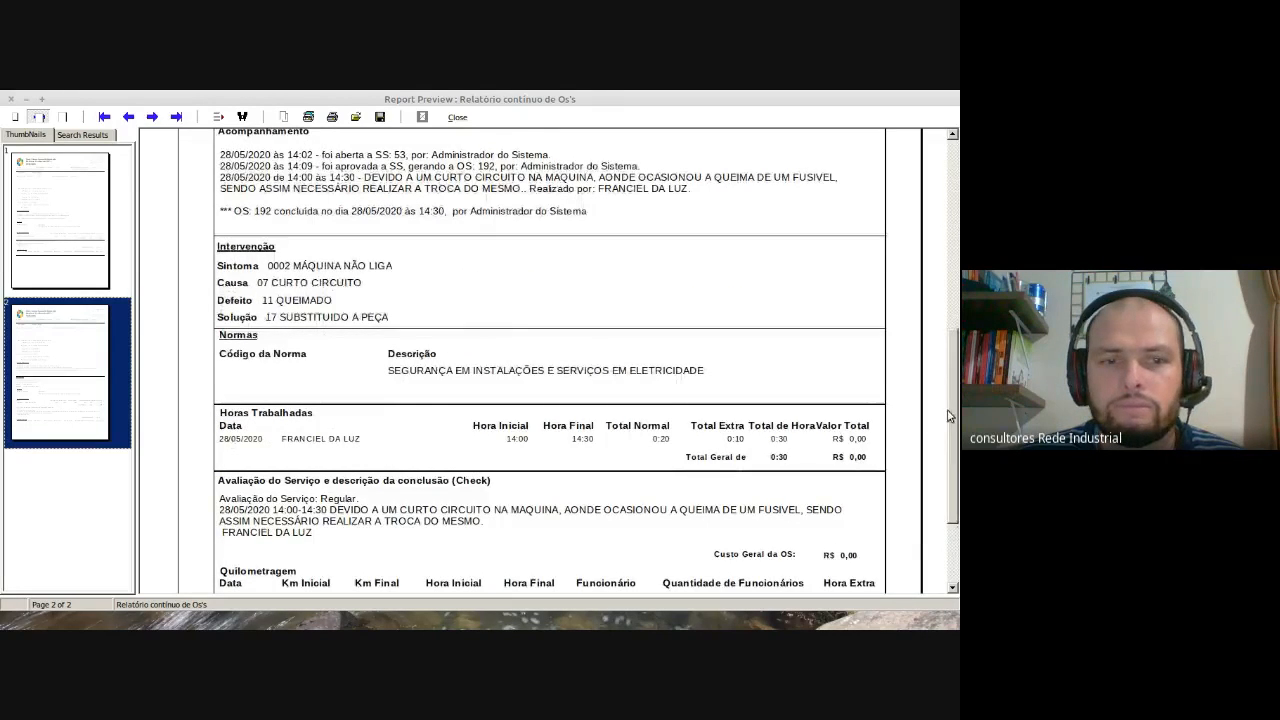
pyautogui.scroll(-2, 950, 420)
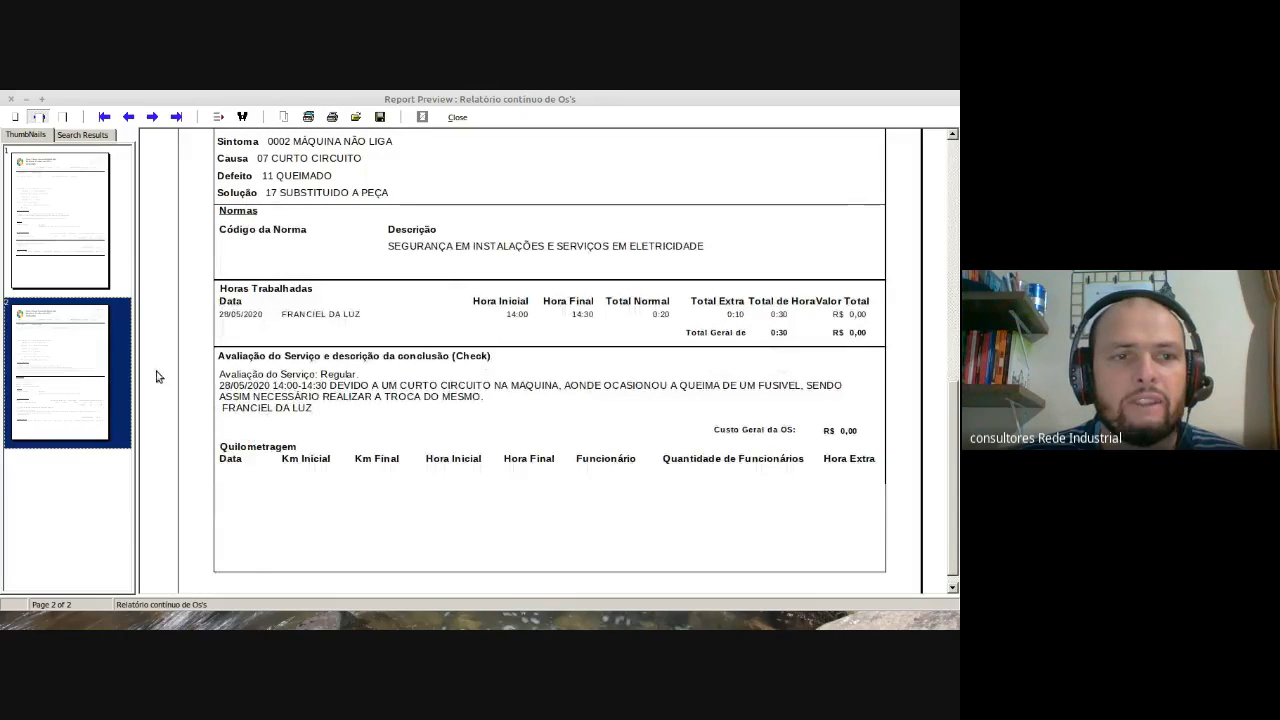
pyautogui.click(44, 274)
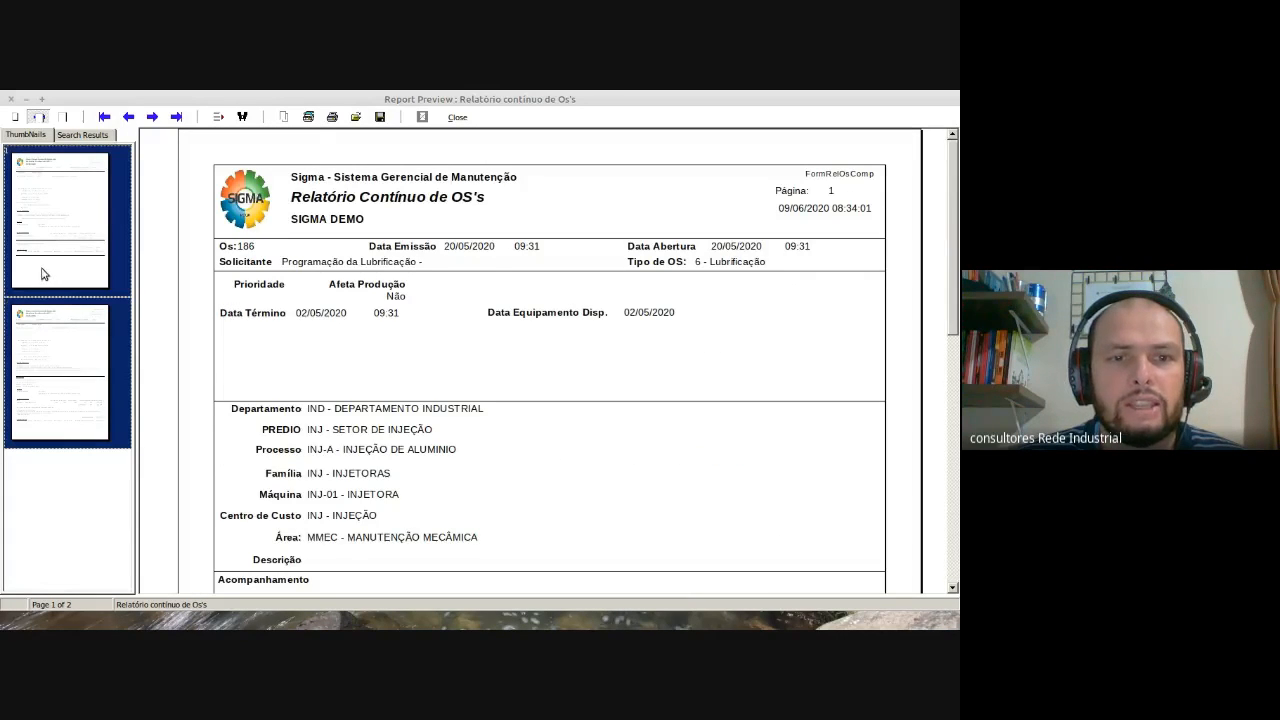
pyautogui.click(57, 337)
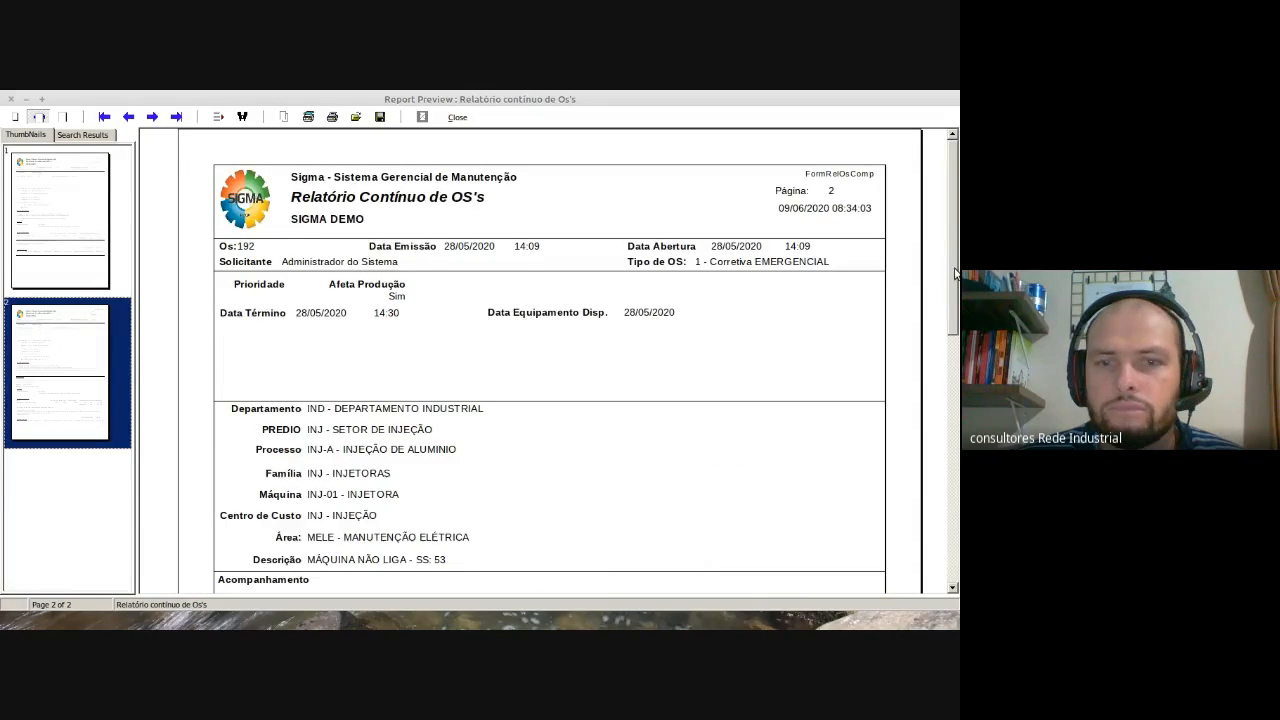
pyautogui.moveTo(953, 288); pyautogui.dragTo(958, 535)
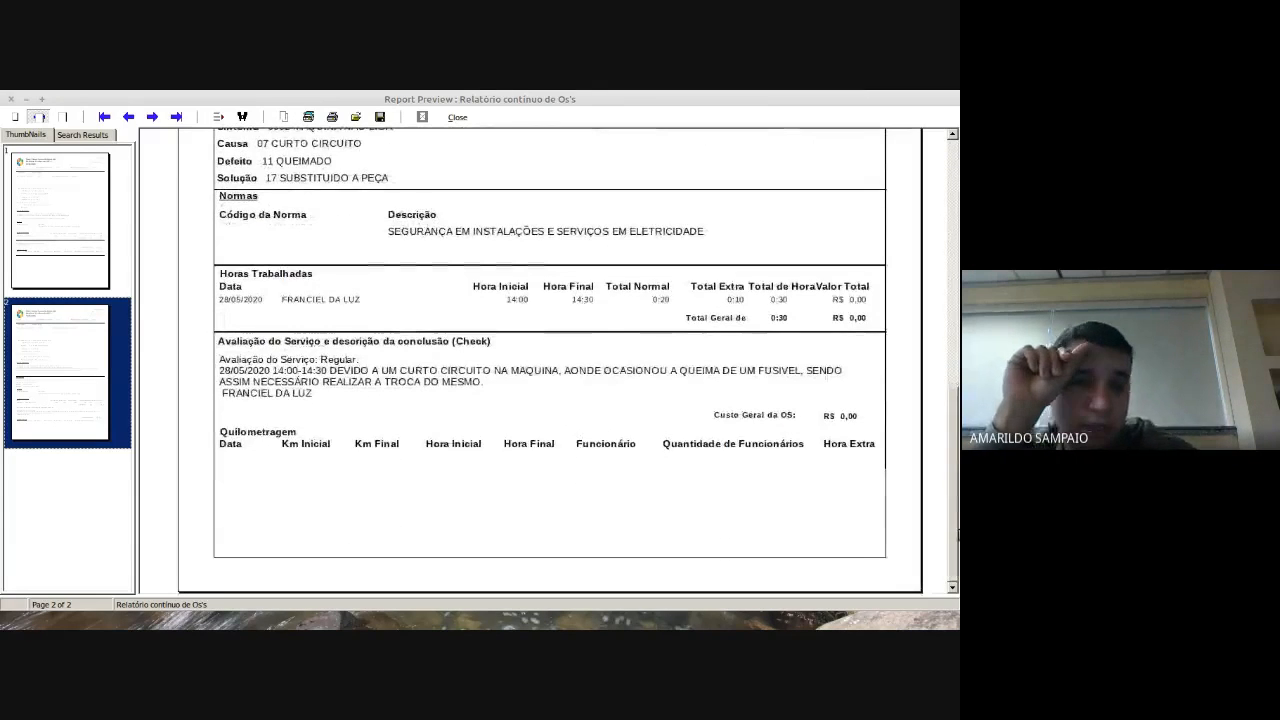
# Step: Return to the first page of the continuous work order report, and close its preview and the history window
pyautogui.click(59, 225)
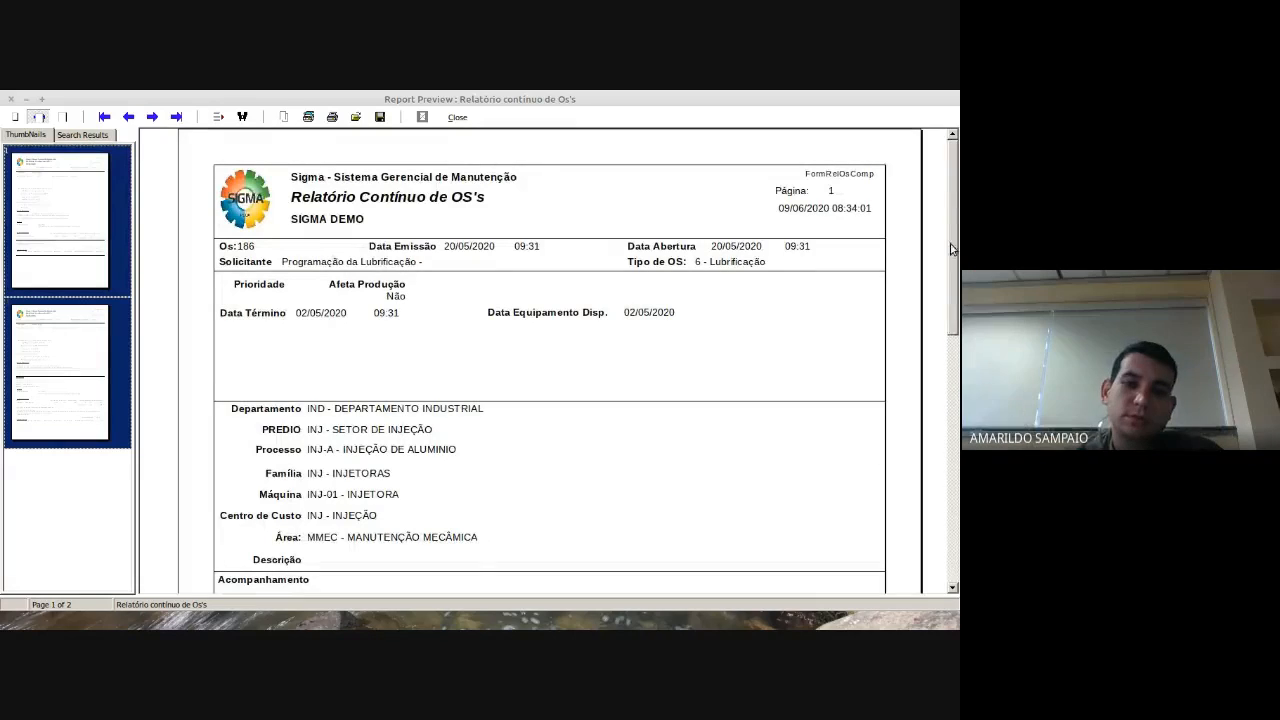
pyautogui.moveTo(953, 241); pyautogui.dragTo(715, 146)
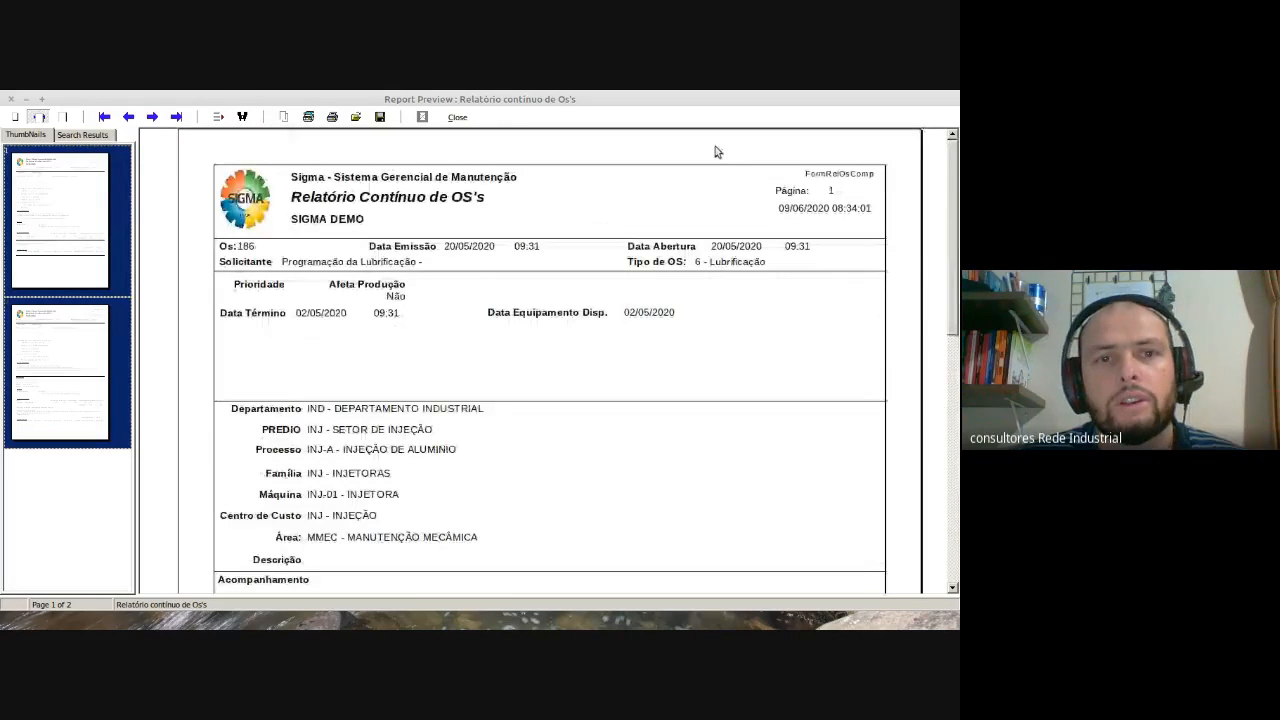
pyautogui.click(11, 100)
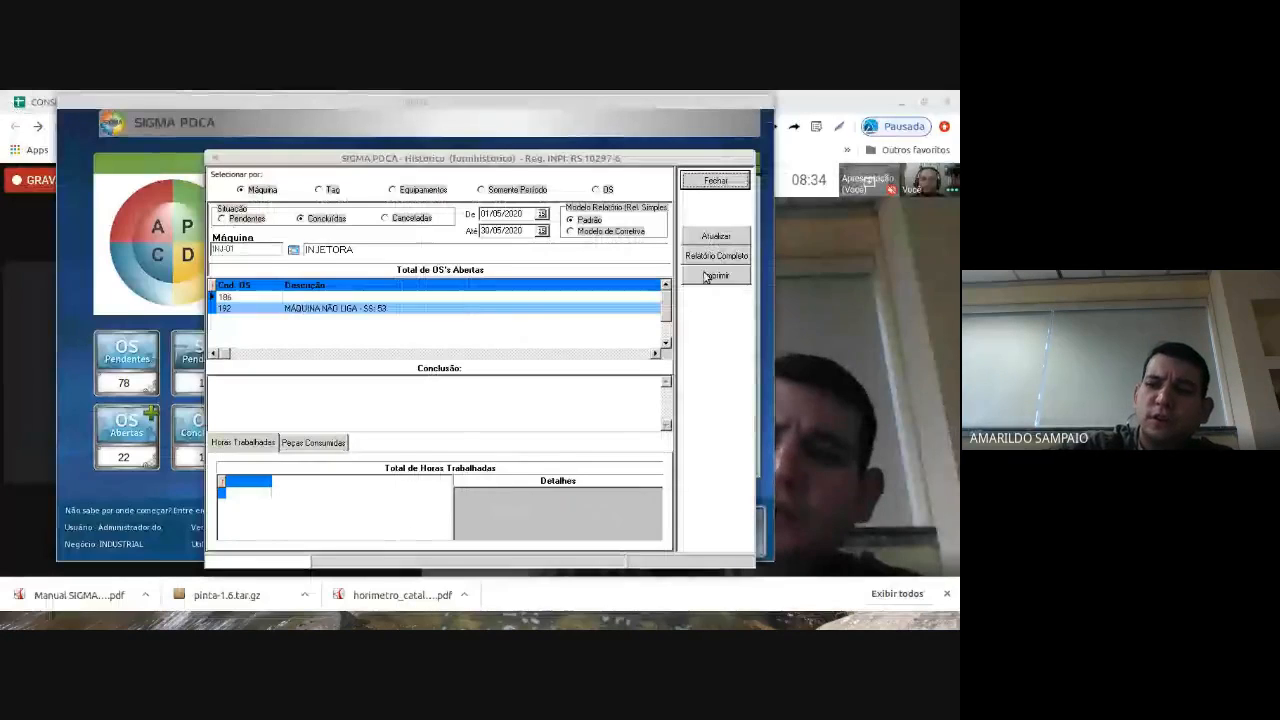
pyautogui.click(716, 181)
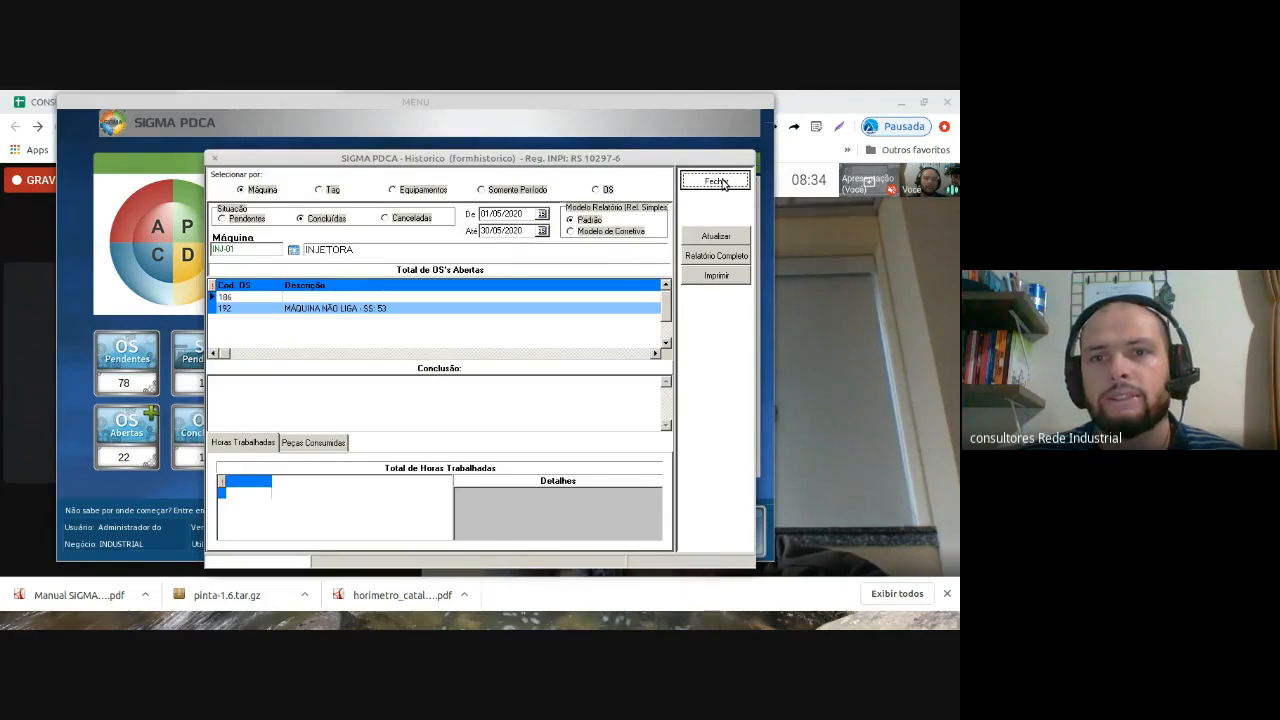
# Step: Open the work order registration in the Do phase and load pending work order 66
pyautogui.click(208, 262)
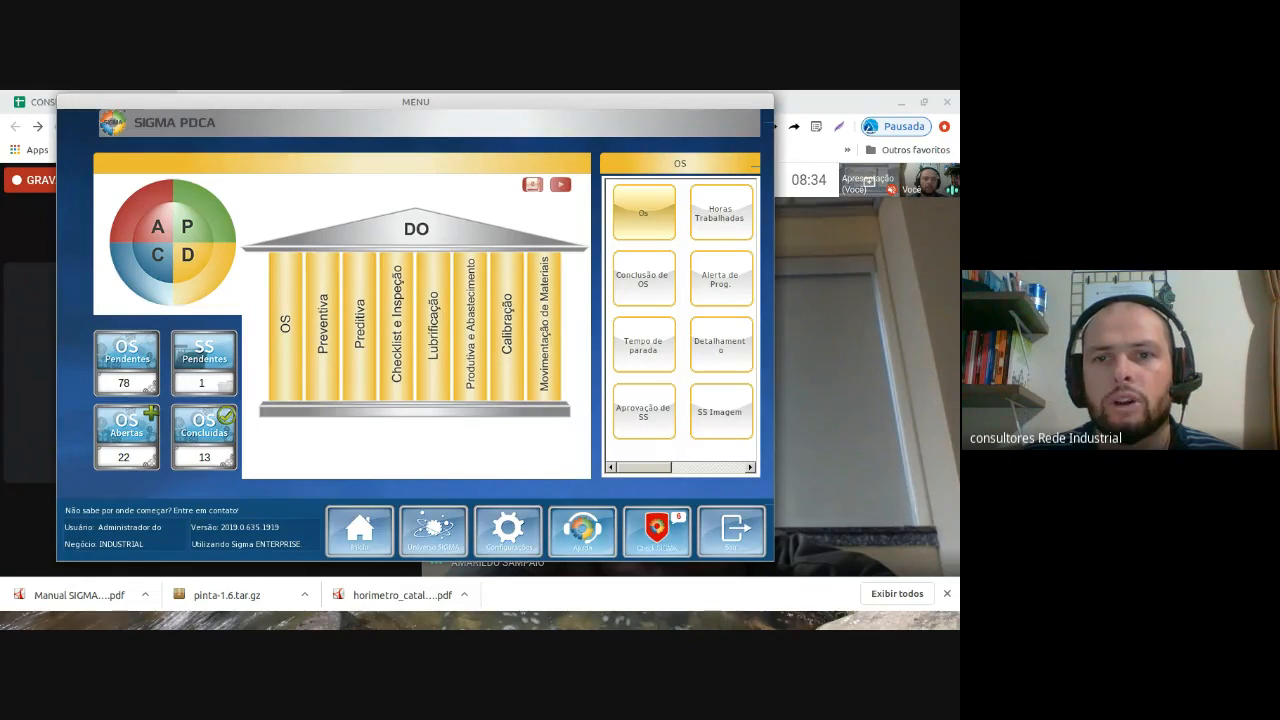
pyautogui.click(648, 215)
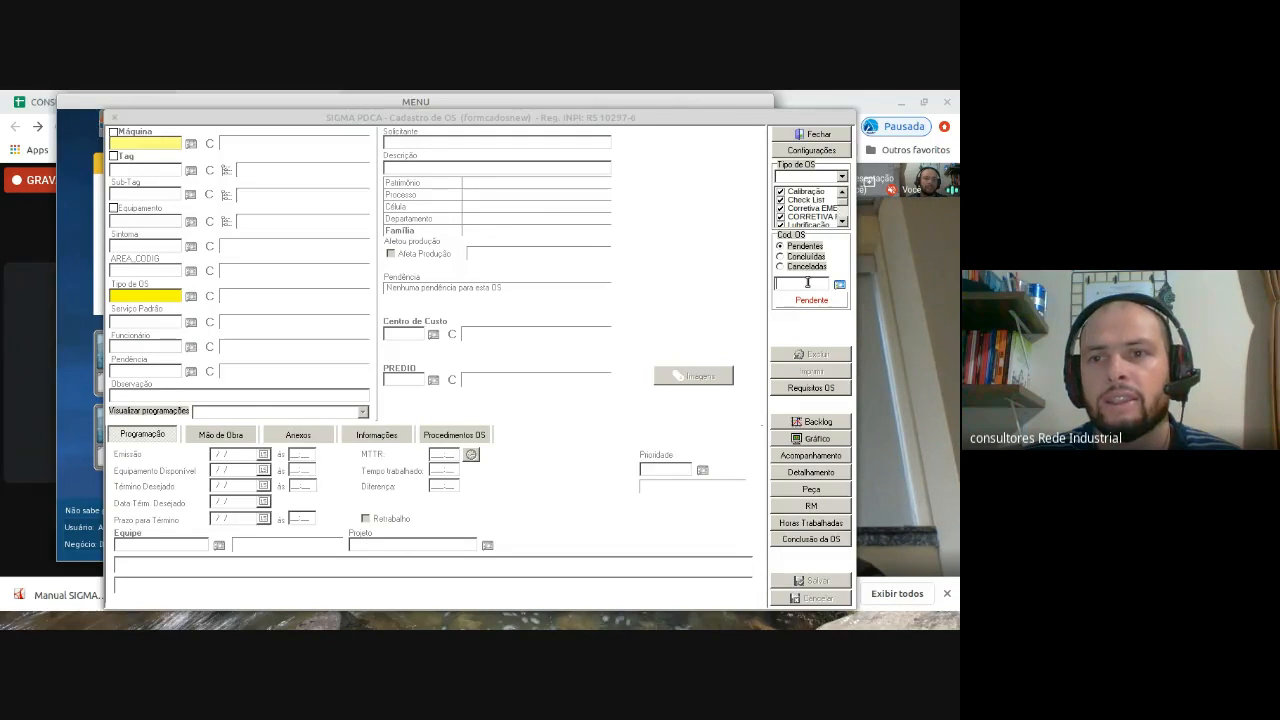
pyautogui.click(839, 286)
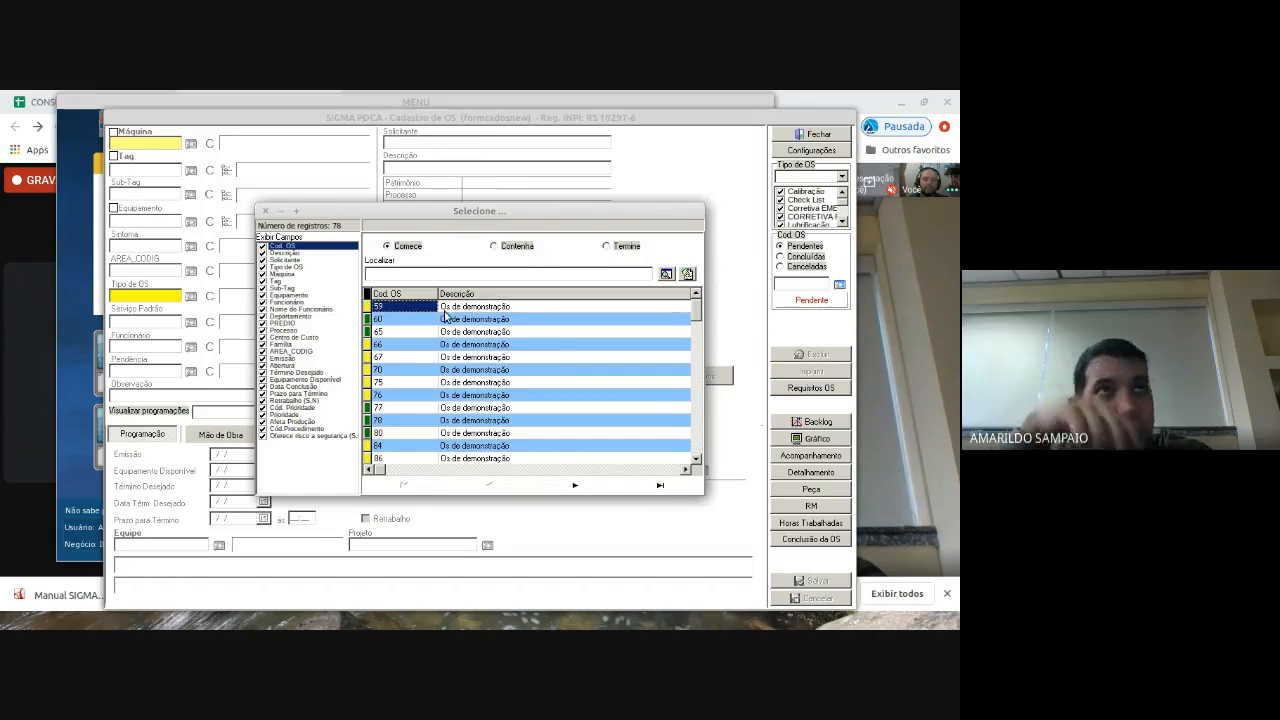
pyautogui.click(266, 212)
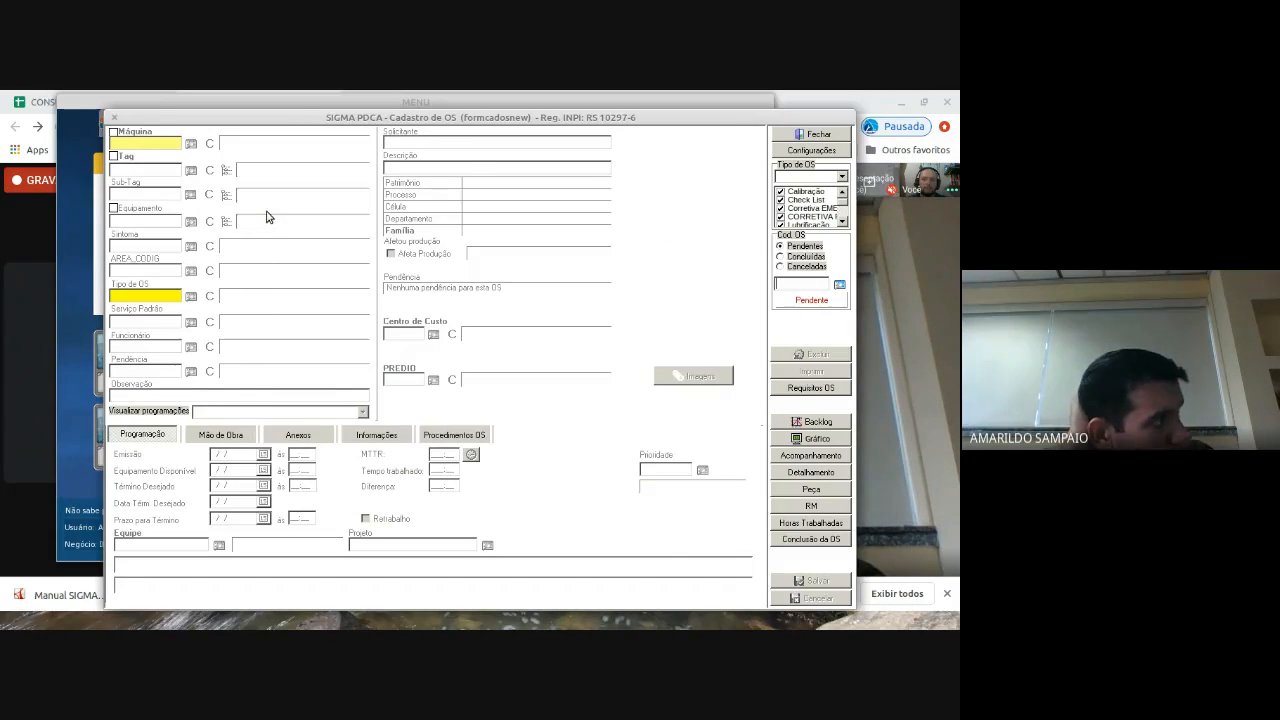
pyautogui.click(840, 285)
pyautogui.click(413, 343)
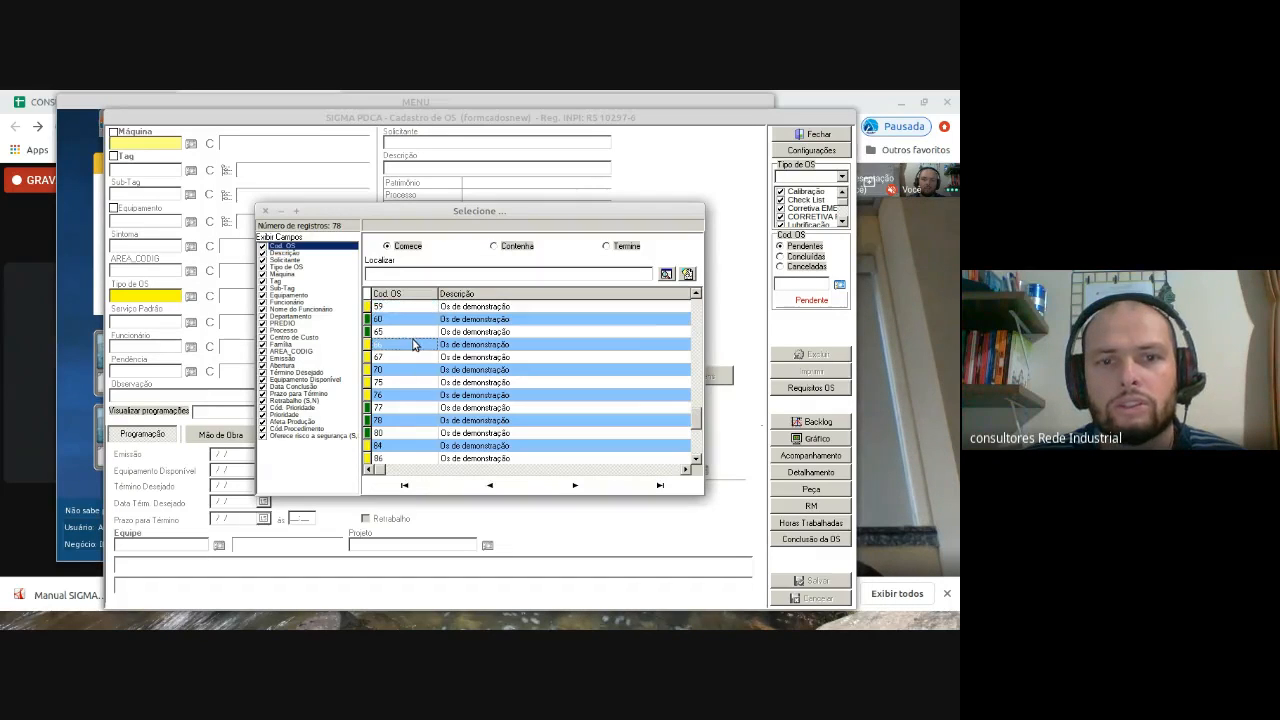
pyautogui.doubleClick(406, 345)
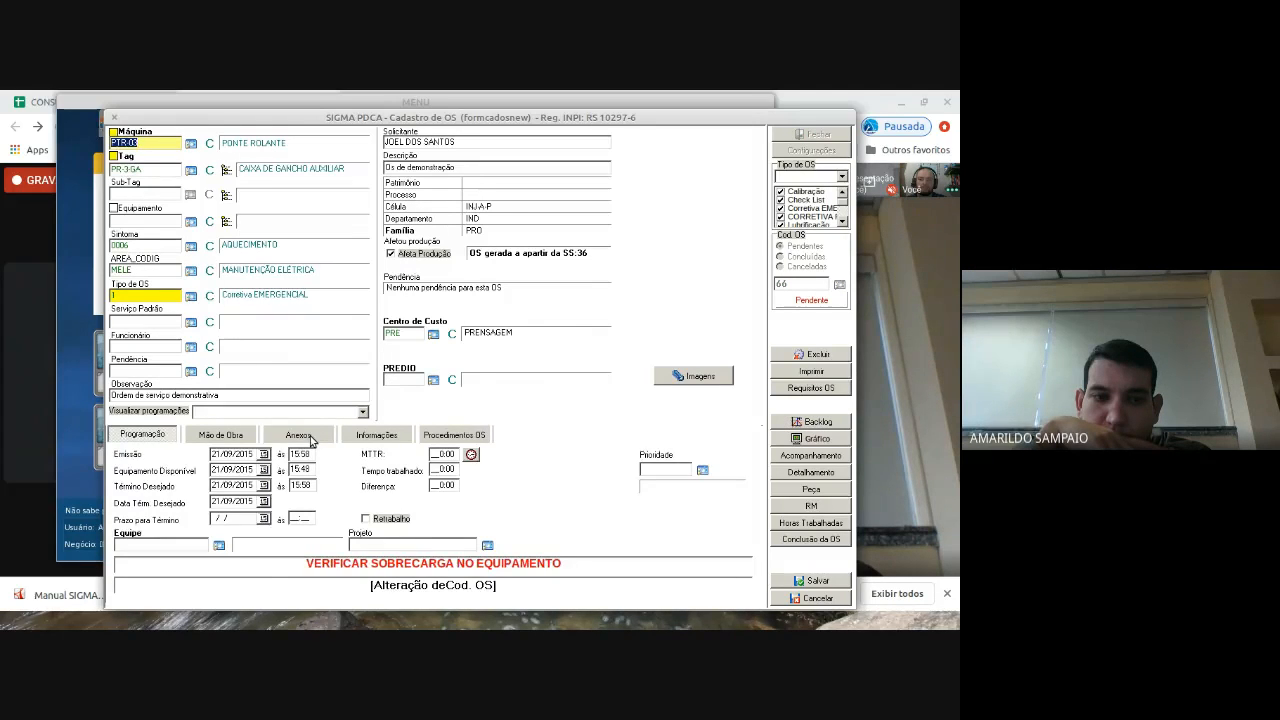
# Step: Examine work order 66's attachments list, and close the work order registration without saving
pyautogui.click(311, 437)
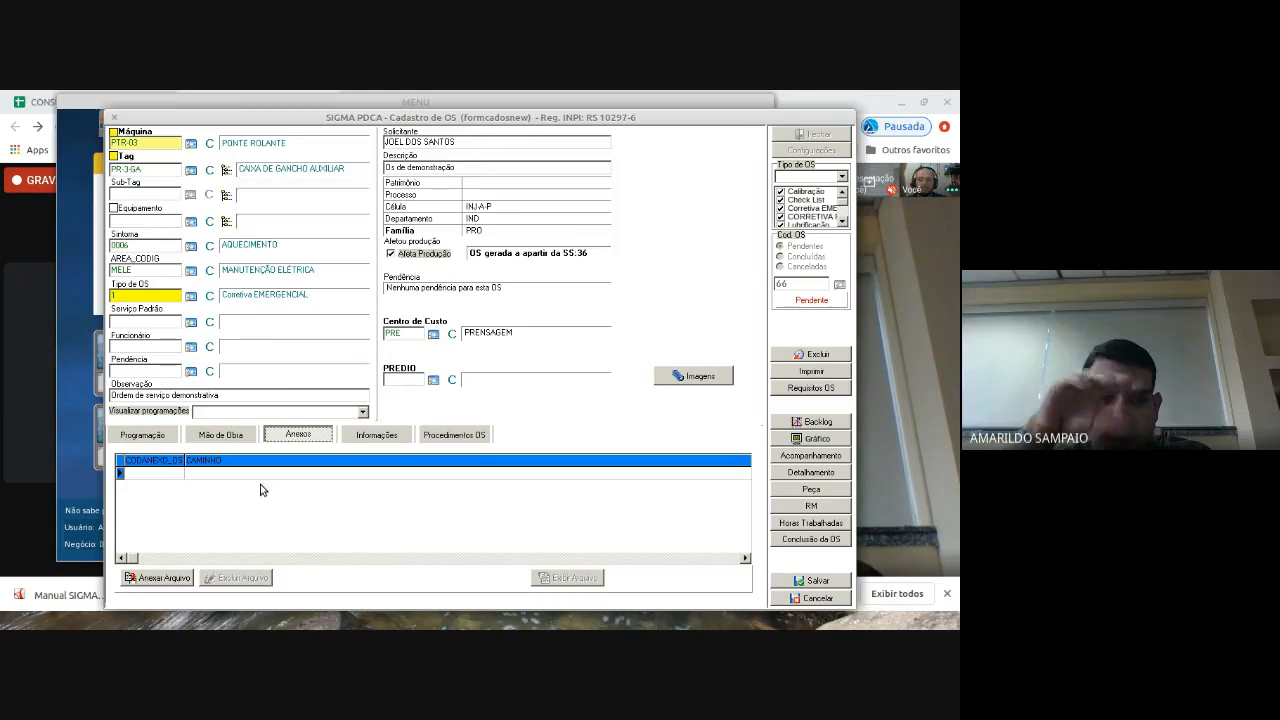
pyautogui.click(743, 558)
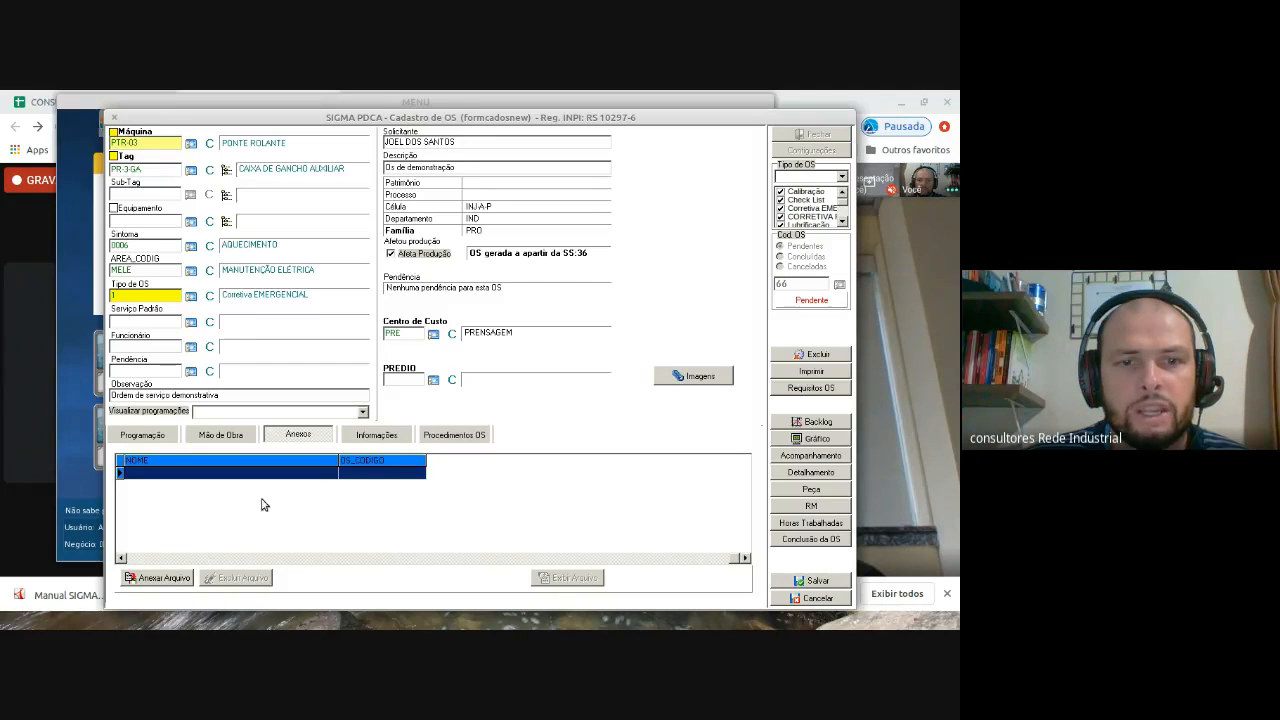
pyautogui.click(121, 558)
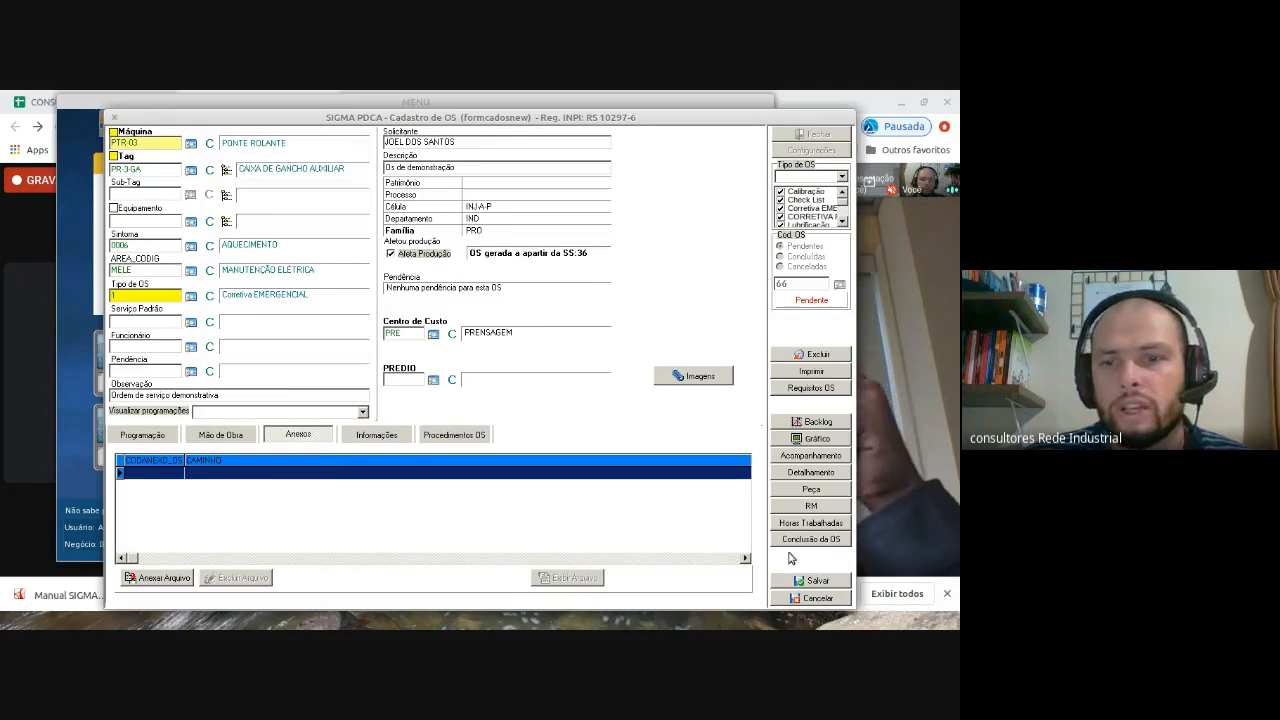
pyautogui.click(833, 598)
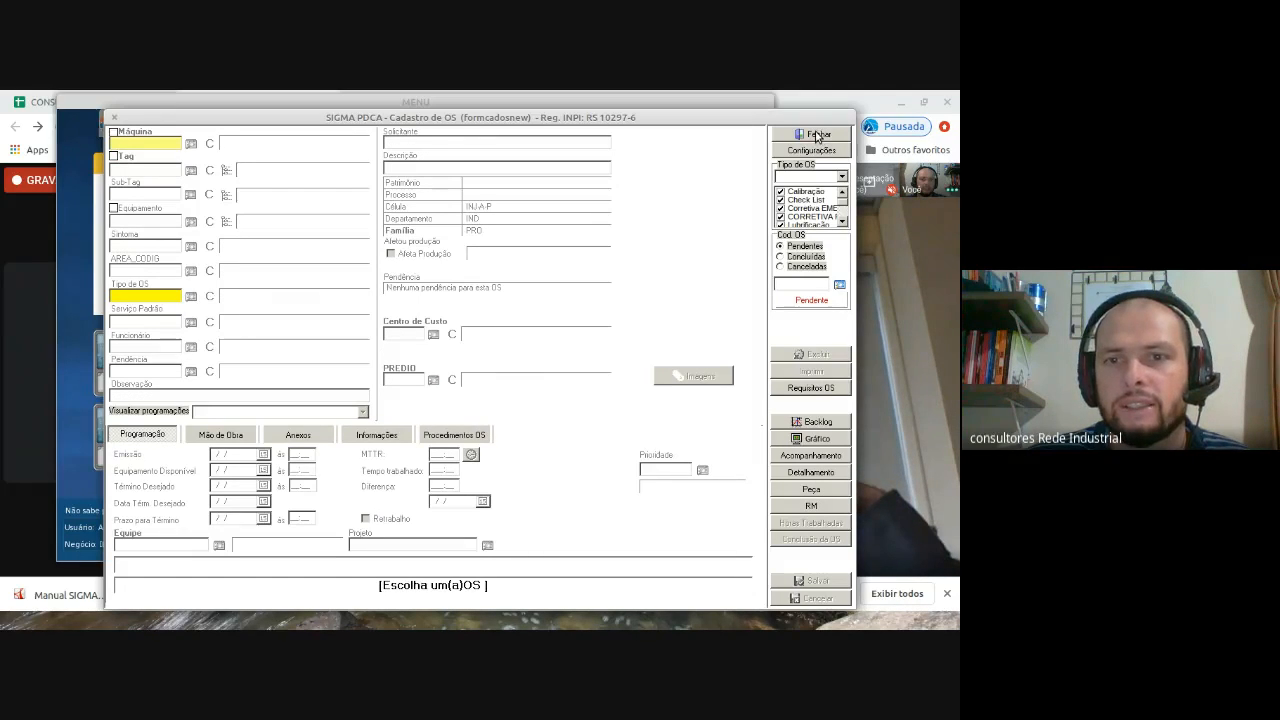
pyautogui.click(815, 134)
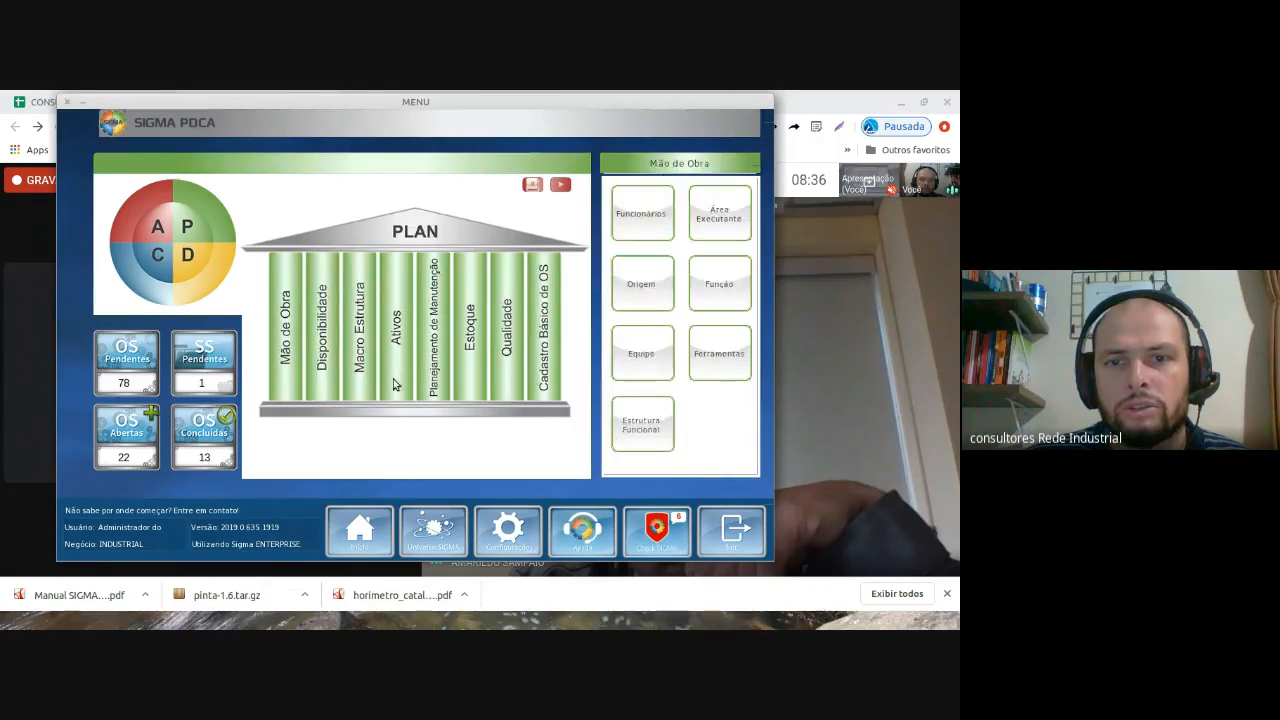
# Step: Open the Mapoteca from the Plan phase's Ativos and load drawing 0001, MANUAL DO GERADOR
pyautogui.click(408, 385)
pyautogui.click(748, 468)
pyautogui.click(748, 468)
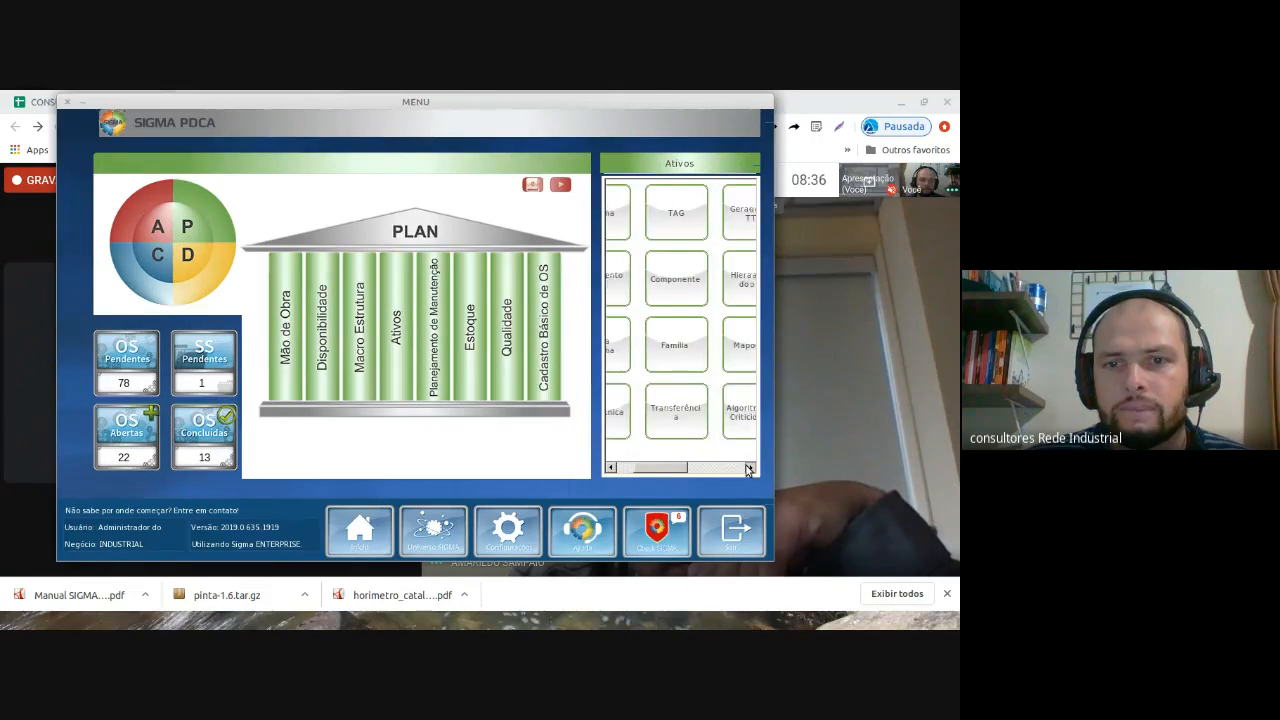
pyautogui.click(746, 468)
pyautogui.click(704, 352)
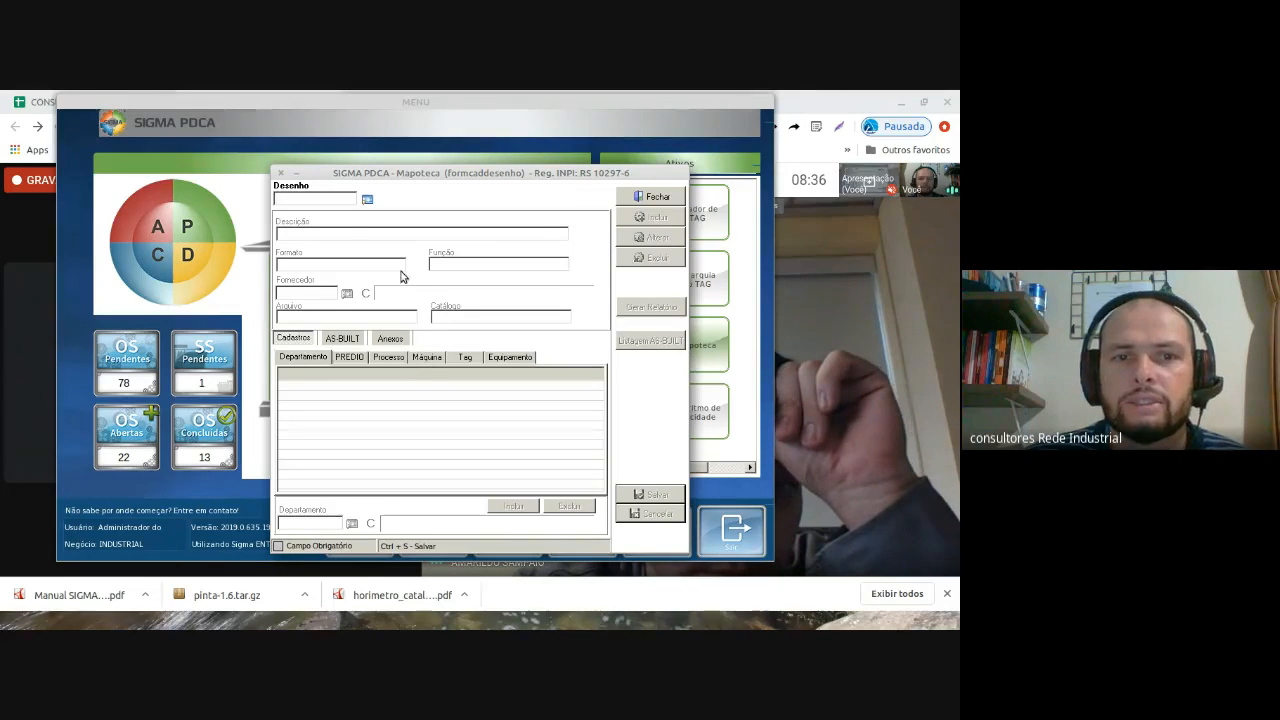
pyautogui.click(366, 199)
pyautogui.doubleClick(517, 319)
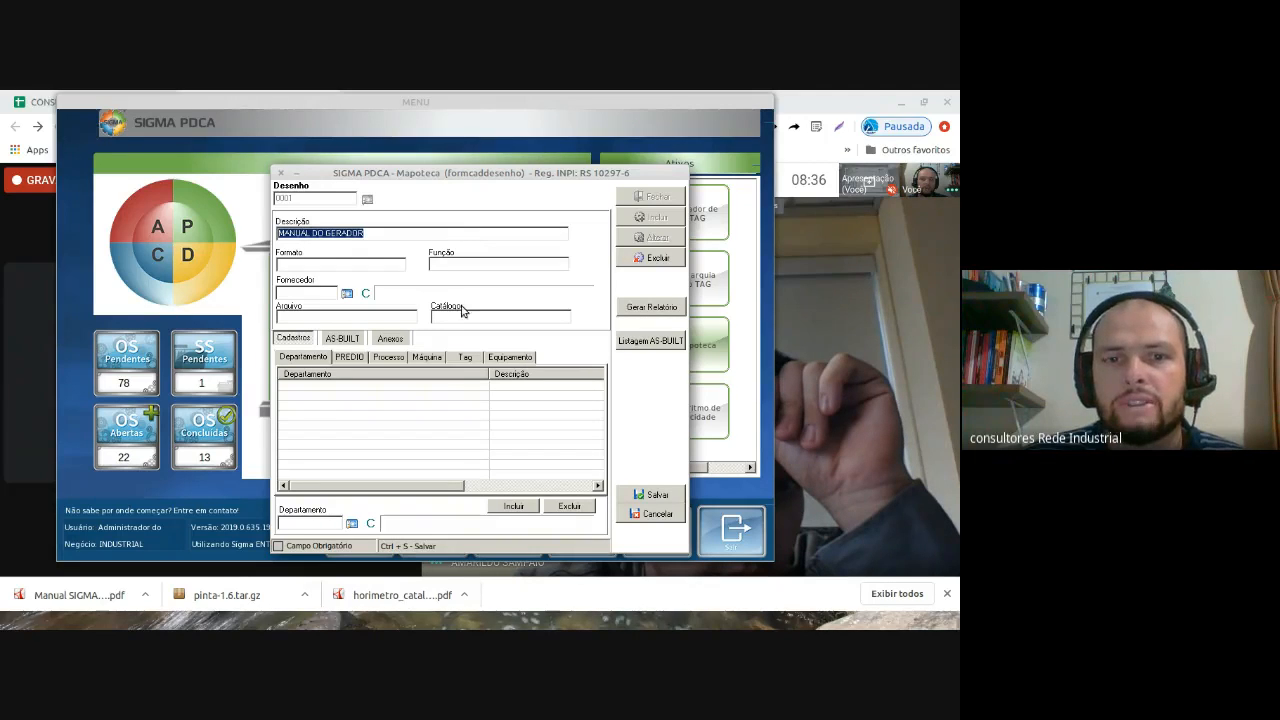
# Step: Check the drawing's linked machine and attachments, and request the "imagem foto" attachment without saving or running it
pyautogui.click(428, 358)
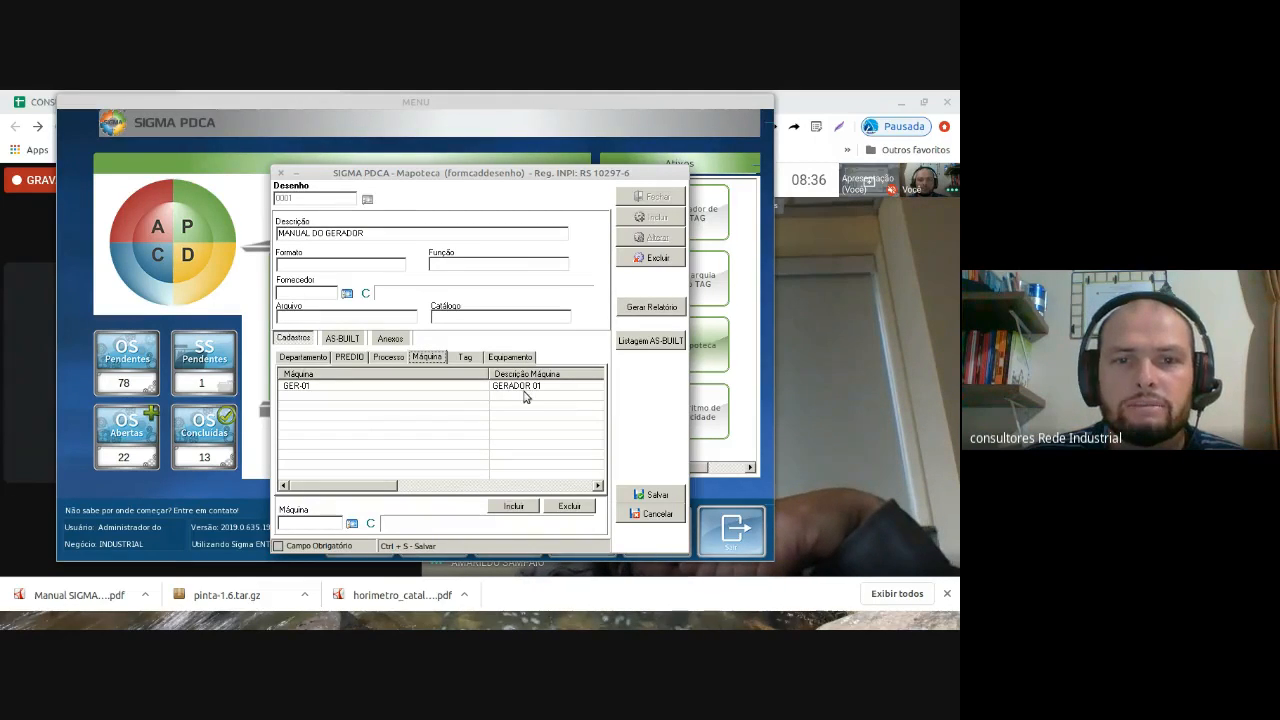
pyautogui.click(374, 341)
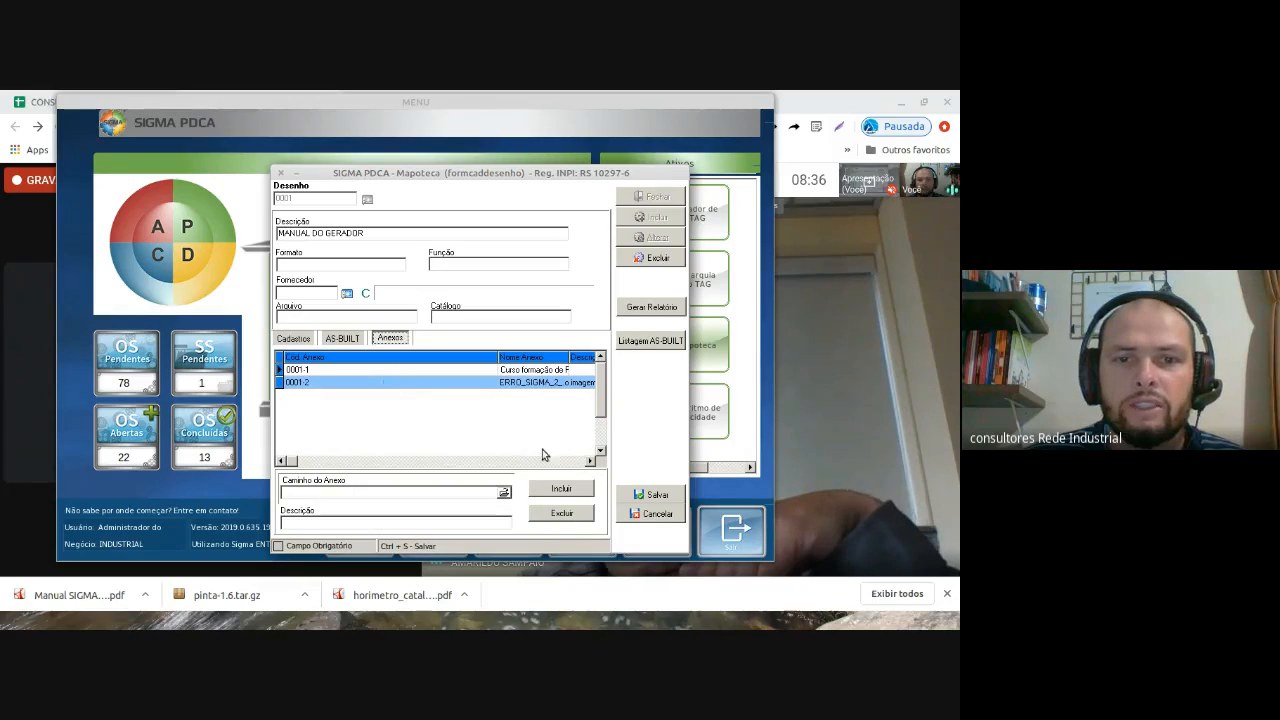
pyautogui.click(589, 461)
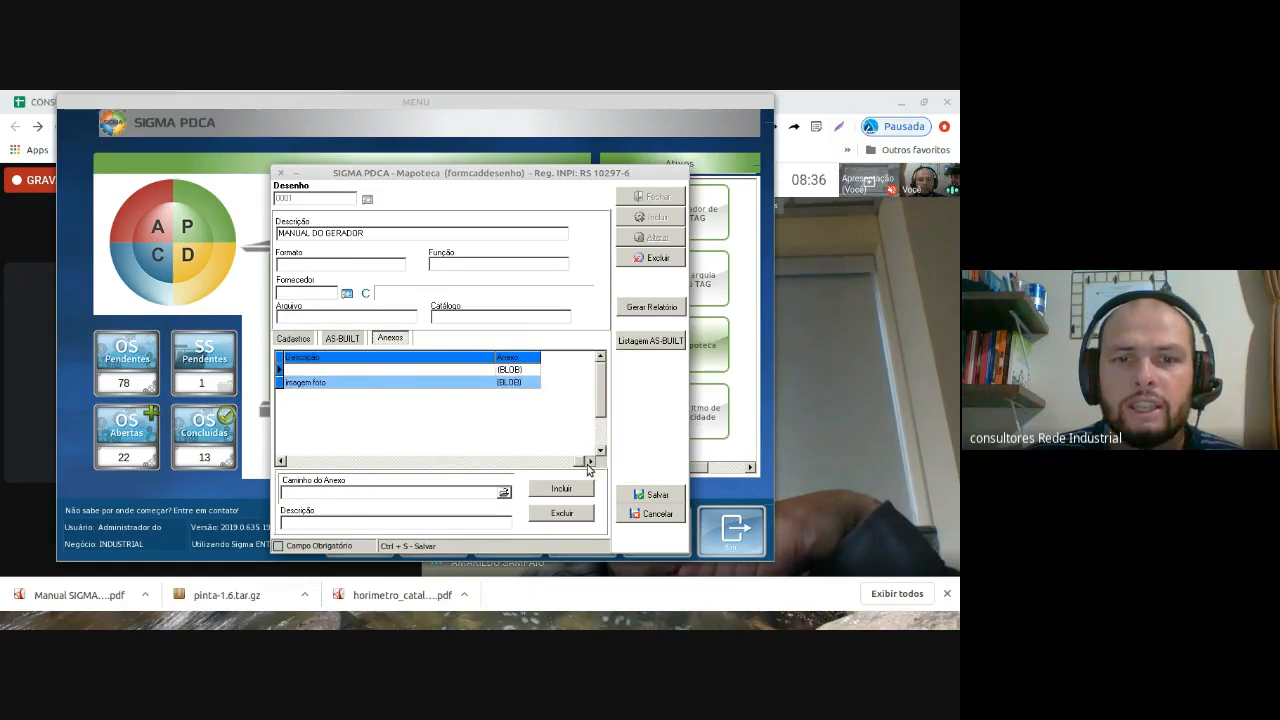
pyautogui.doubleClick(513, 382)
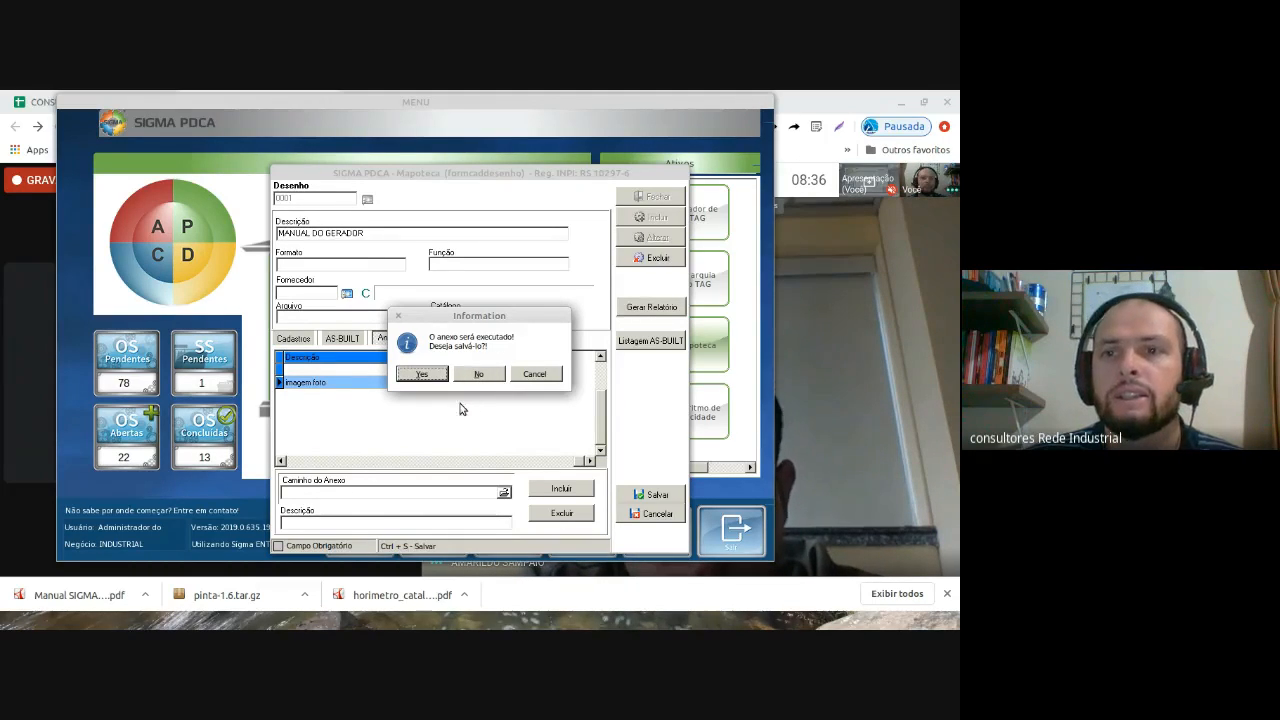
pyautogui.click(537, 376)
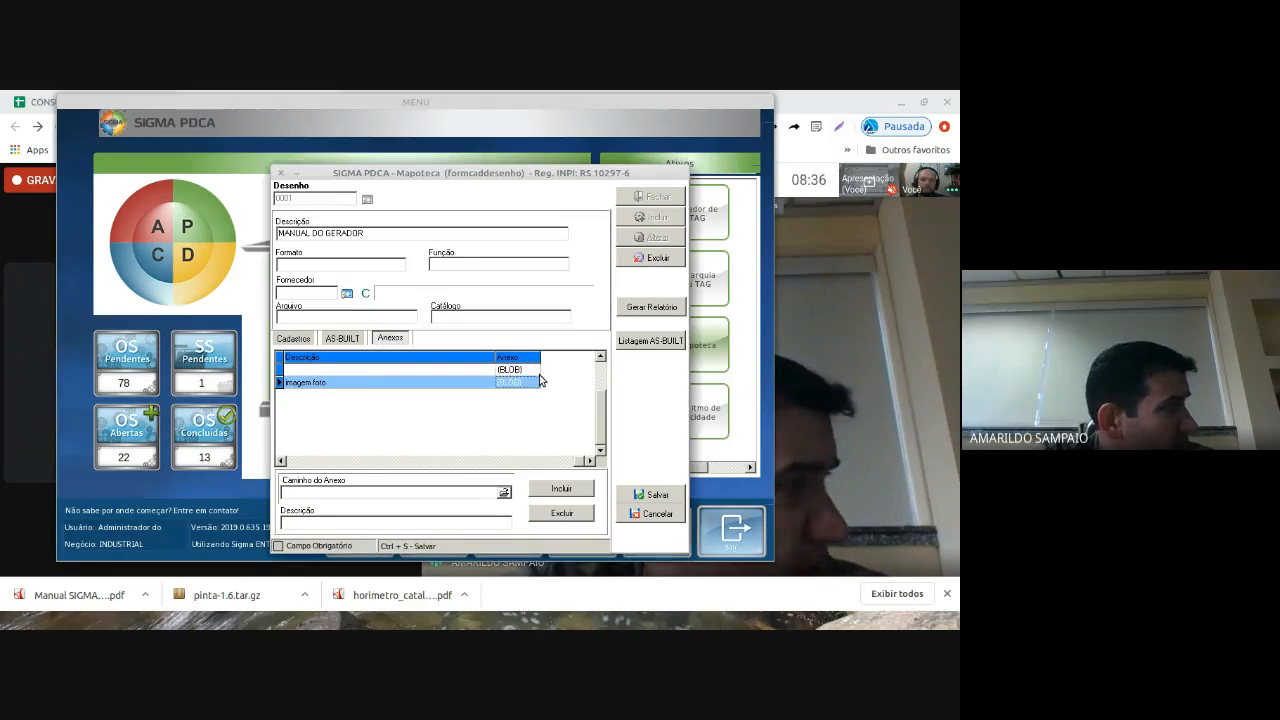
# Step: Leave the MANUAL DO GERADOR record without saving and close the Mapoteca
pyautogui.click(281, 461)
pyautogui.click(281, 461)
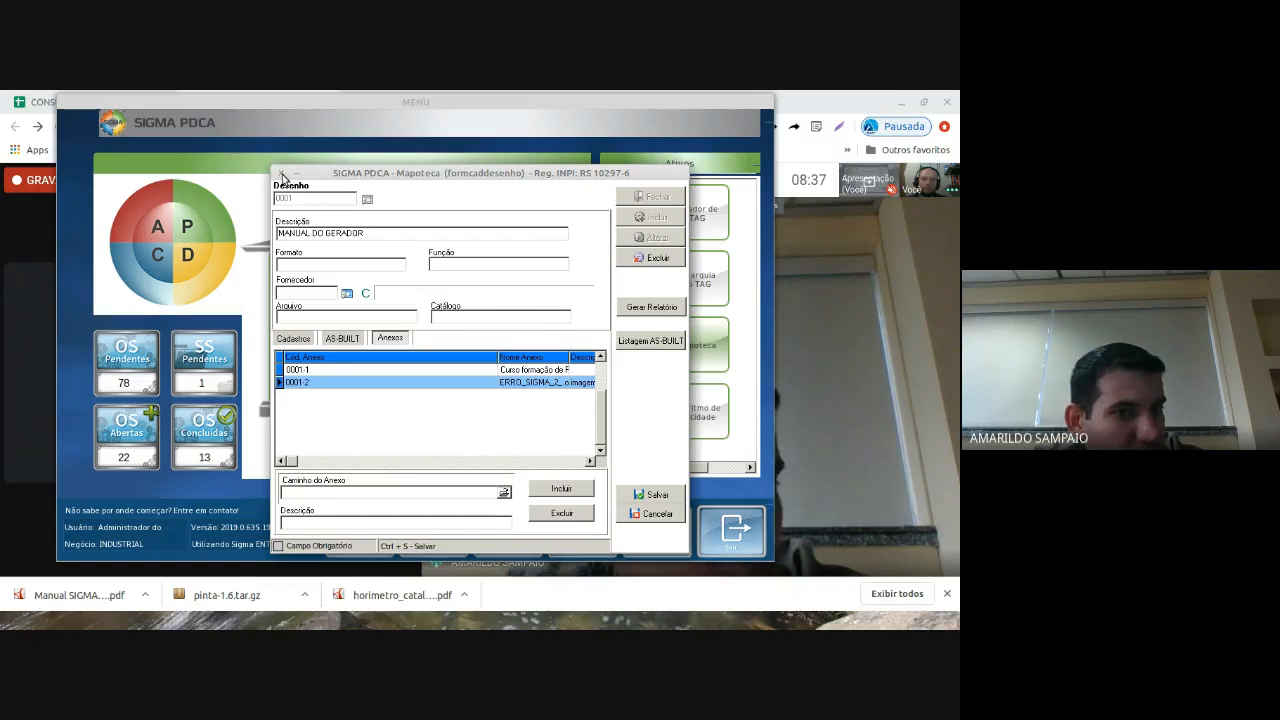
pyautogui.click(657, 513)
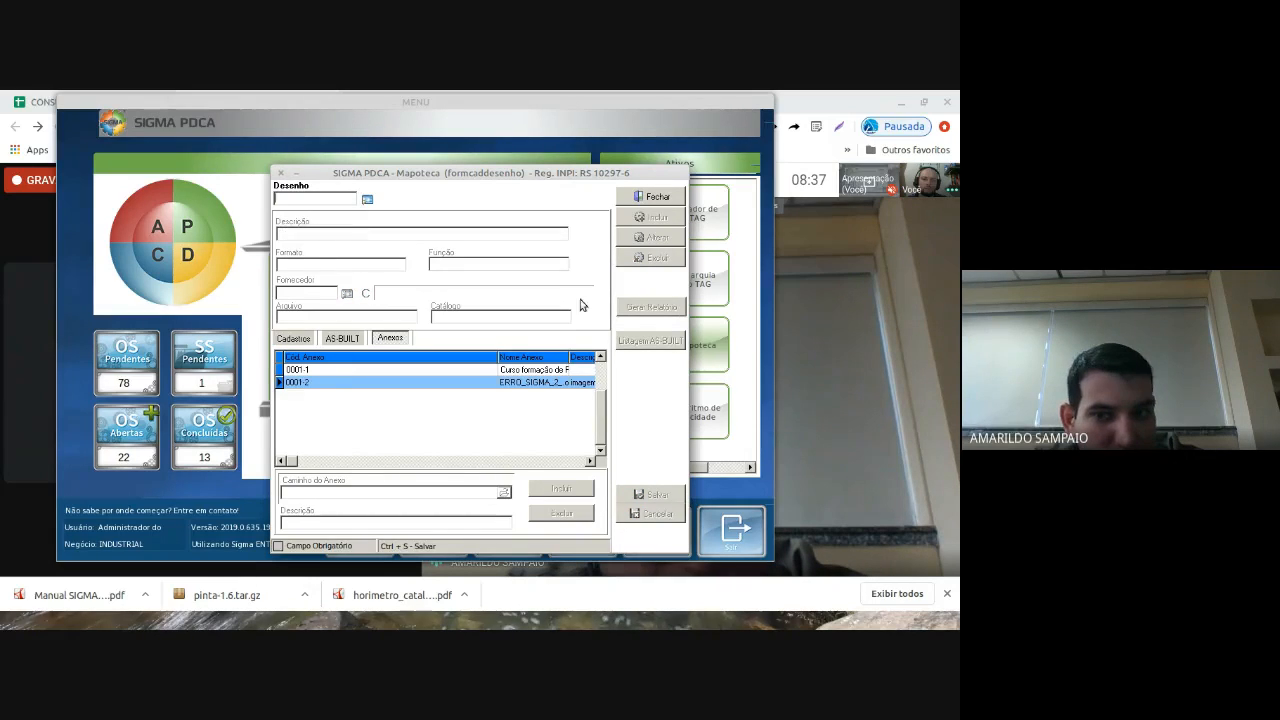
pyautogui.click(283, 175)
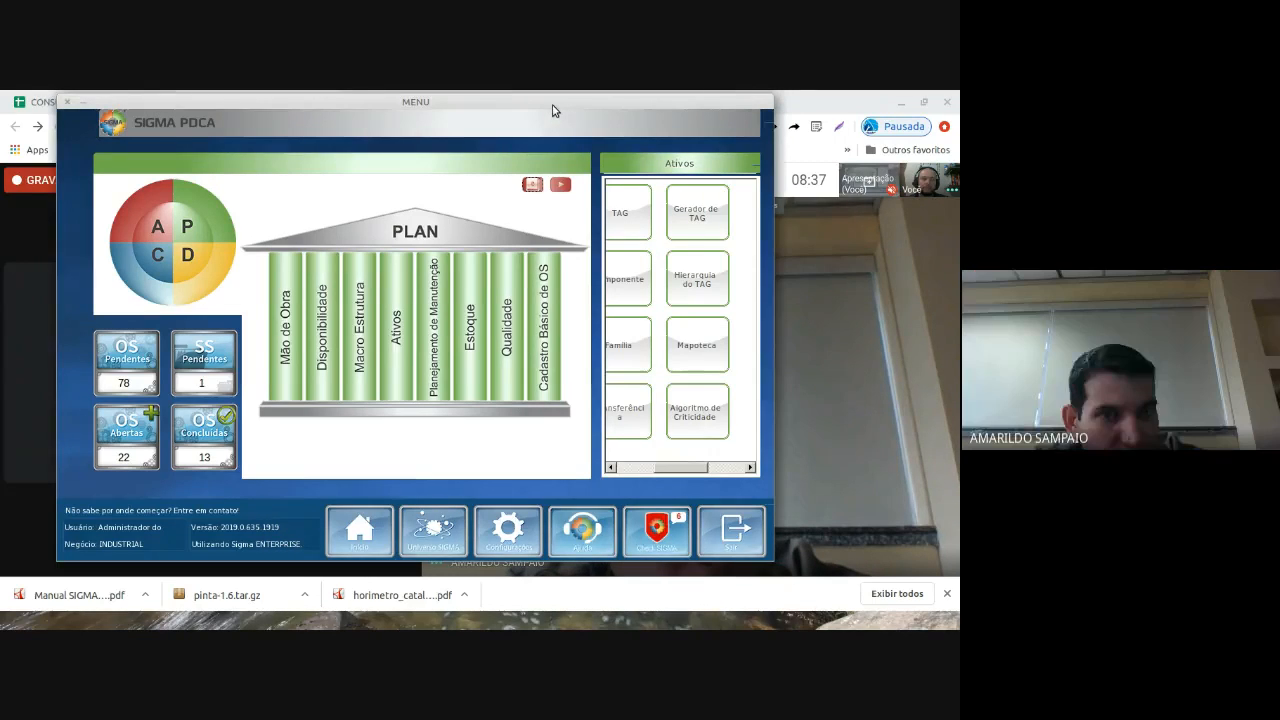
# Step: Reposition the SIGMA PDCA menu window near the middle of the desktop and minimize the browser behind it
pyautogui.moveTo(555, 111); pyautogui.dragTo(499, 111)
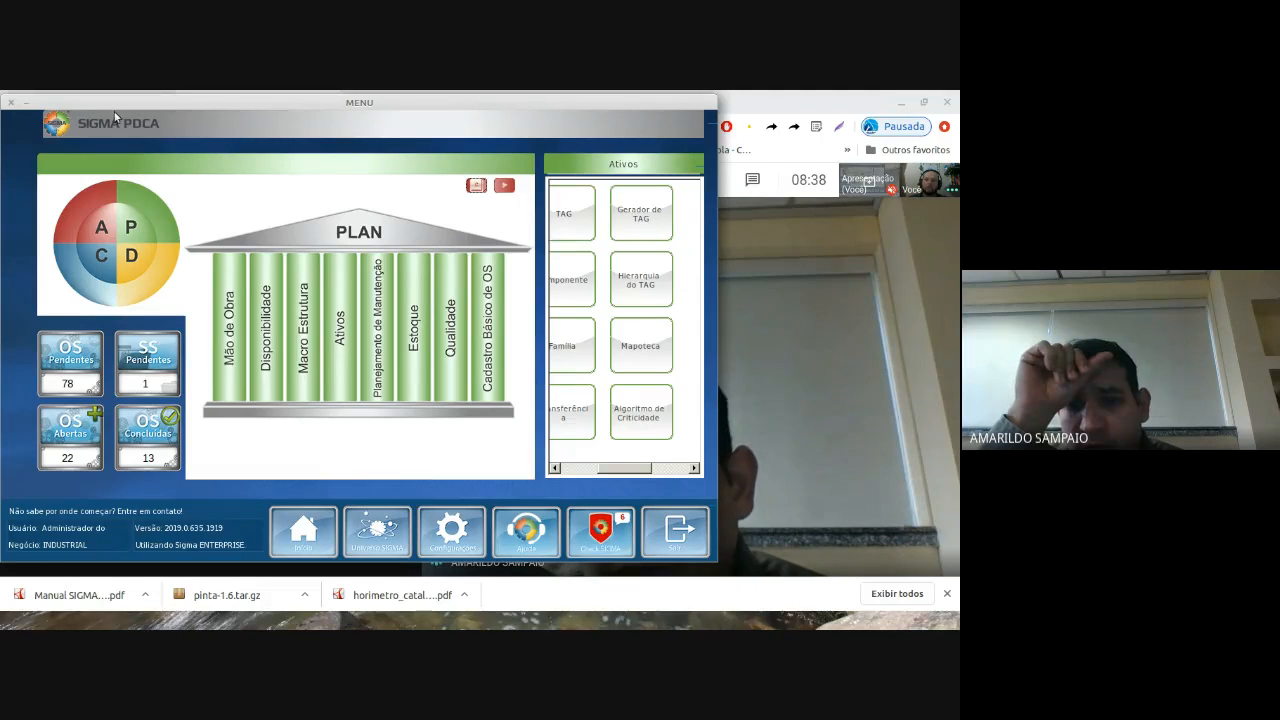
pyautogui.click(11, 102)
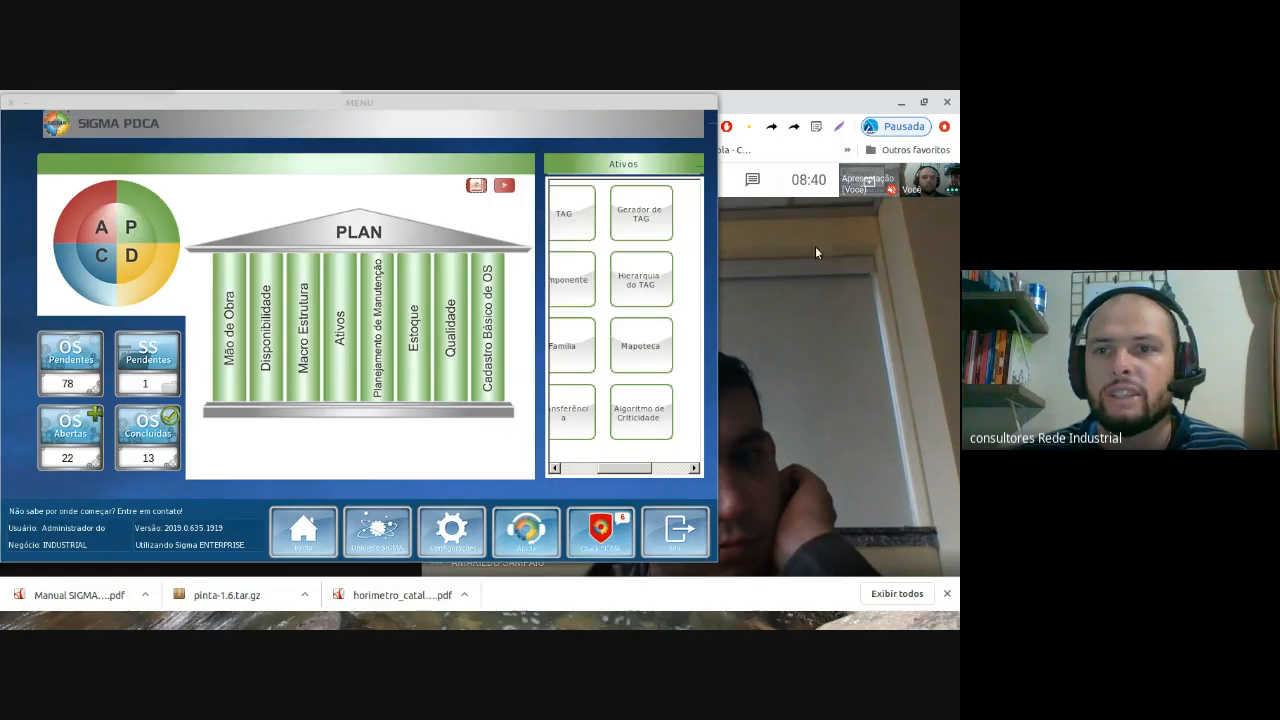
pyautogui.click(402, 104)
pyautogui.moveTo(402, 104); pyautogui.dragTo(428, 130)
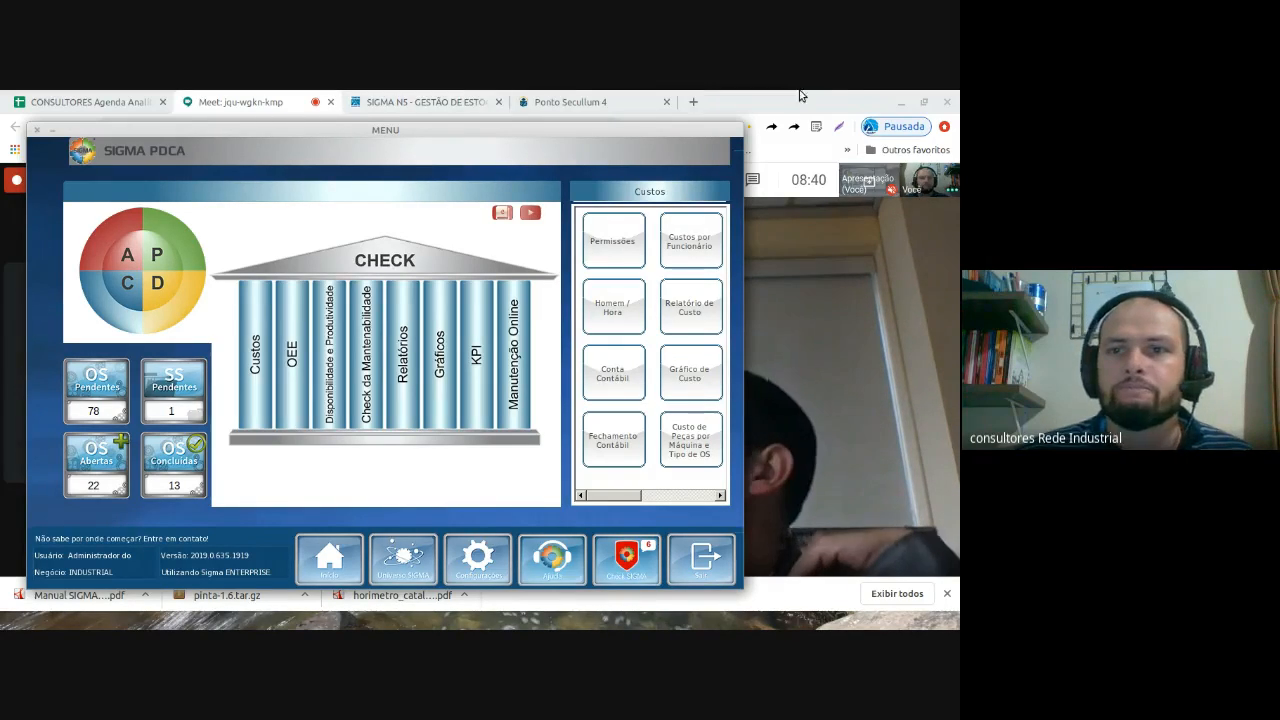
pyautogui.click(905, 105)
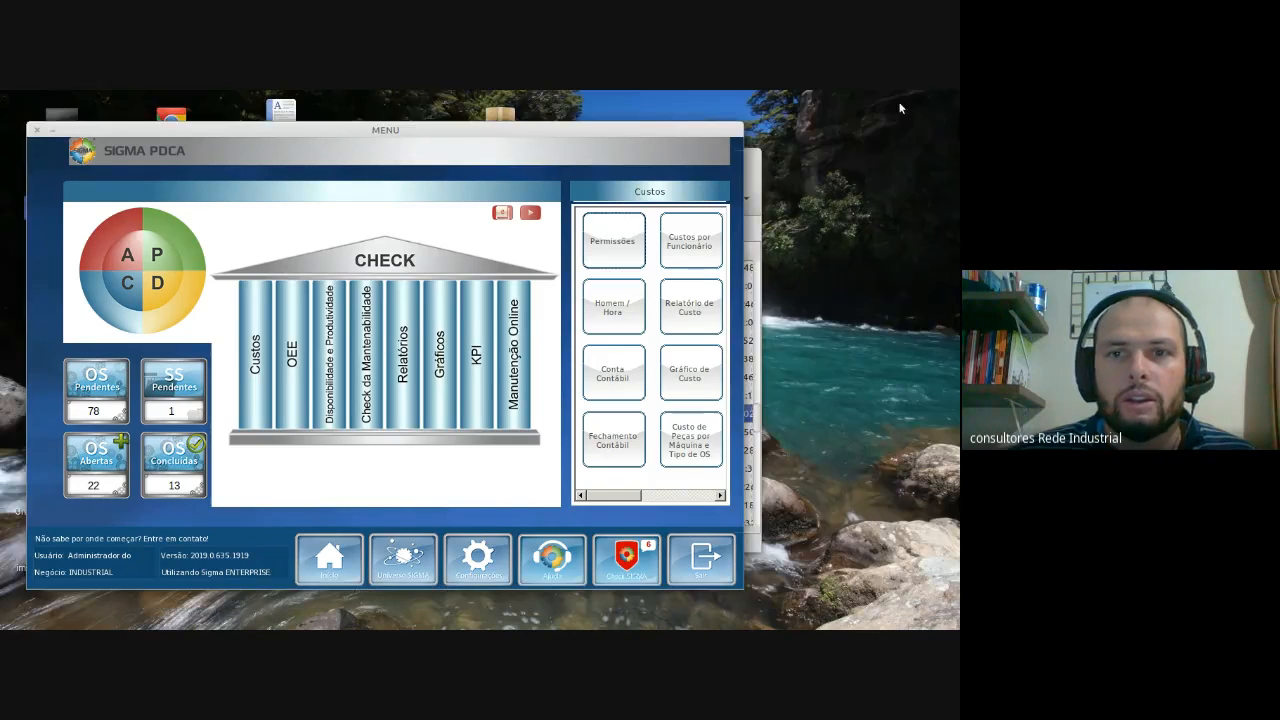
pyautogui.moveTo(480, 134); pyautogui.dragTo(556, 133)
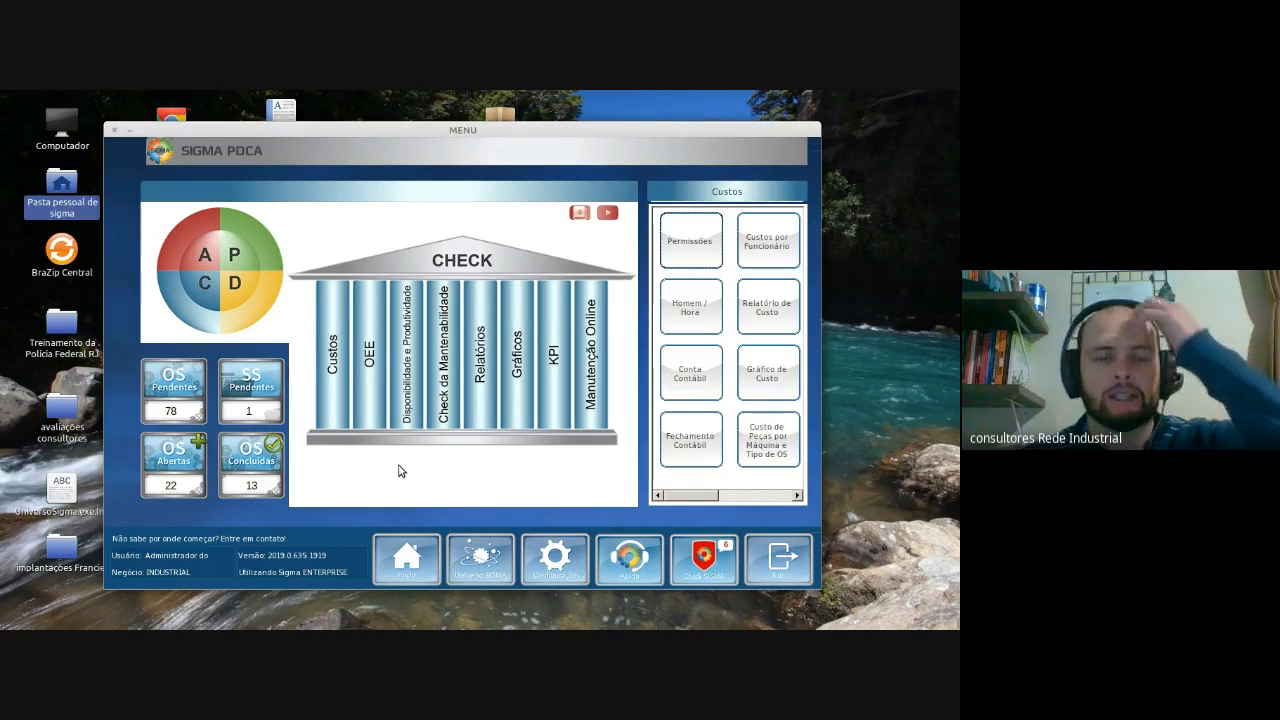
# Step: Browse the report options of Check da Mantenabilidade in the Check phase
pyautogui.click(449, 373)
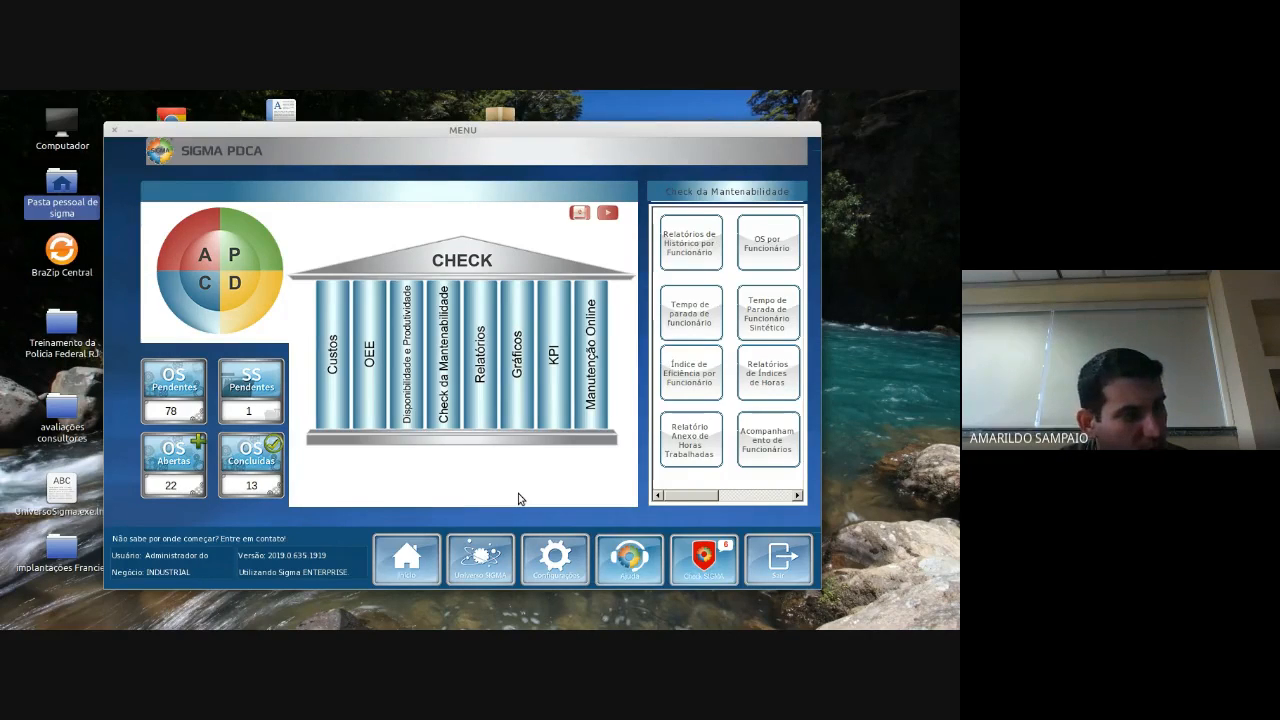
pyautogui.click(798, 496)
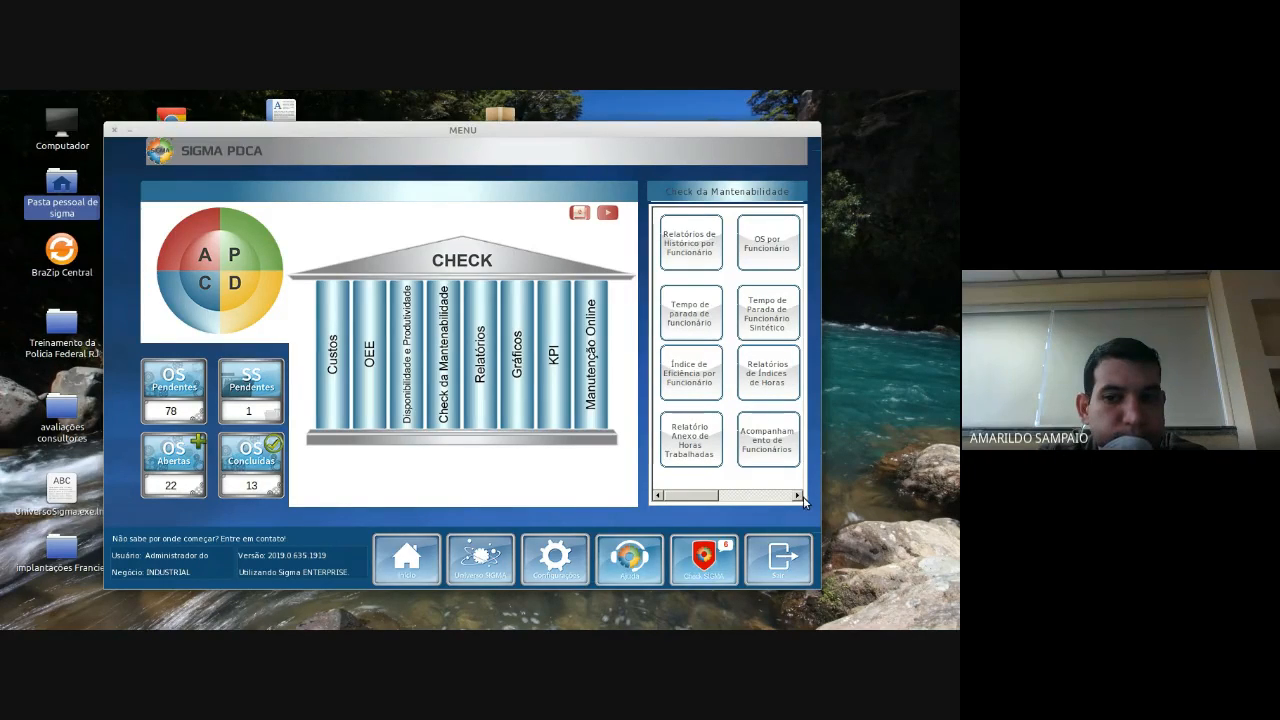
pyautogui.click(798, 496)
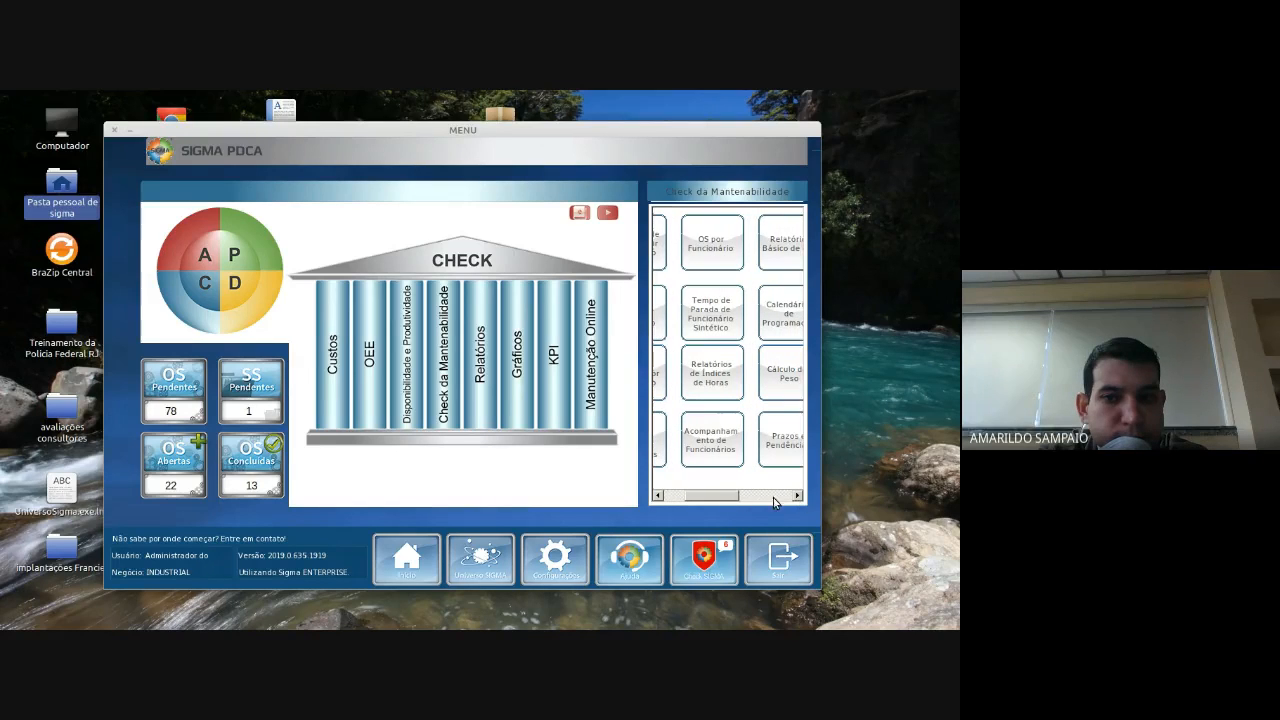
pyautogui.moveTo(687, 497); pyautogui.dragTo(679, 497)
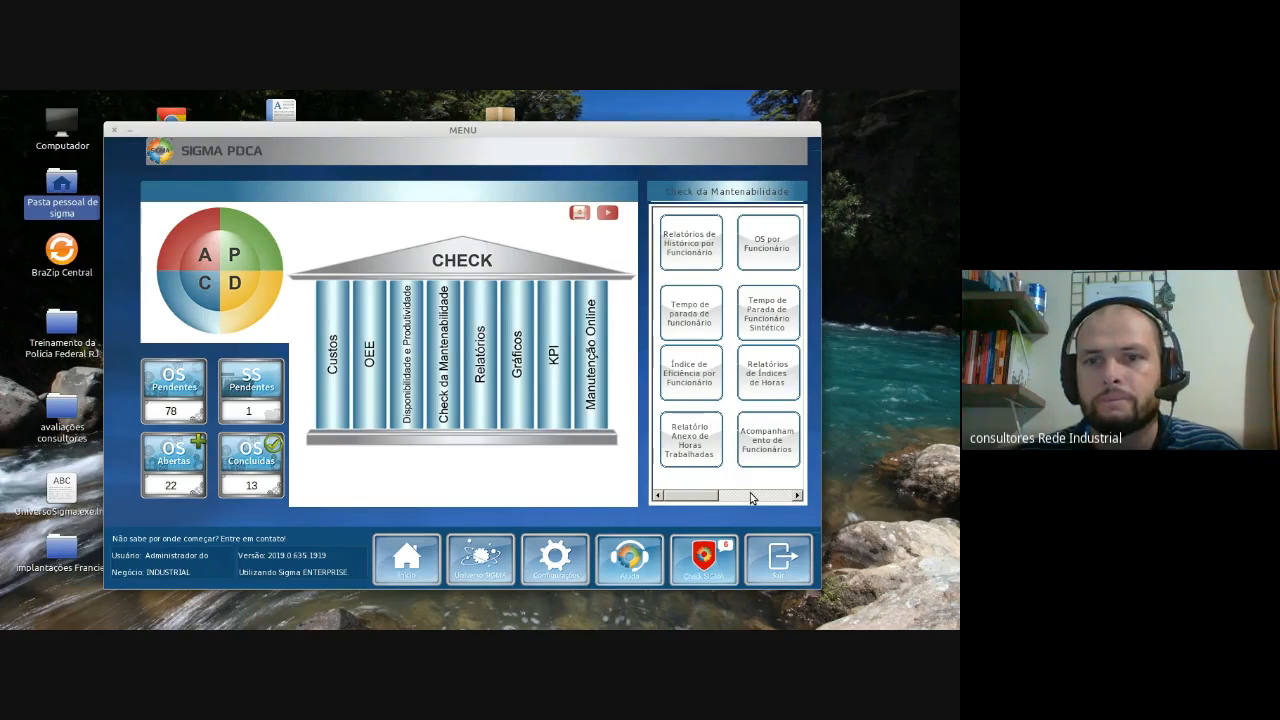
# Step: Open the Descritivo report under the Check phase's Relatórios, try to list its selection and sorting options, and close the form
pyautogui.click(487, 369)
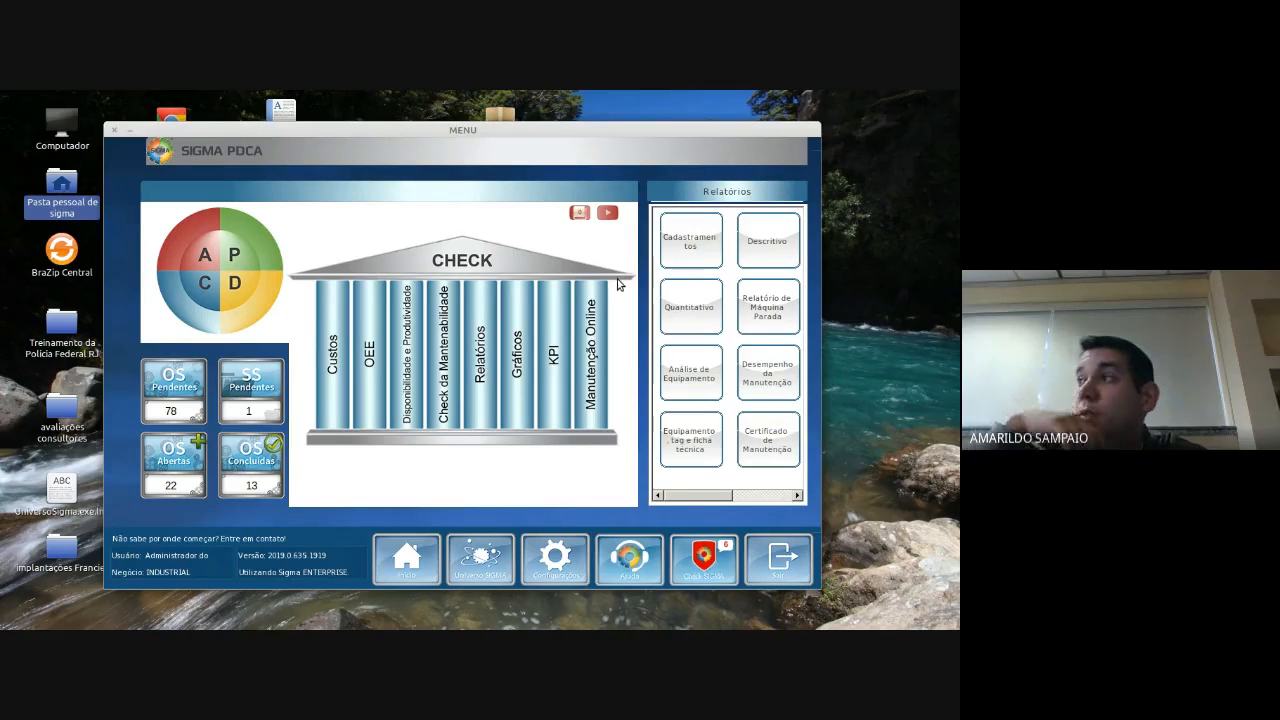
pyautogui.click(765, 259)
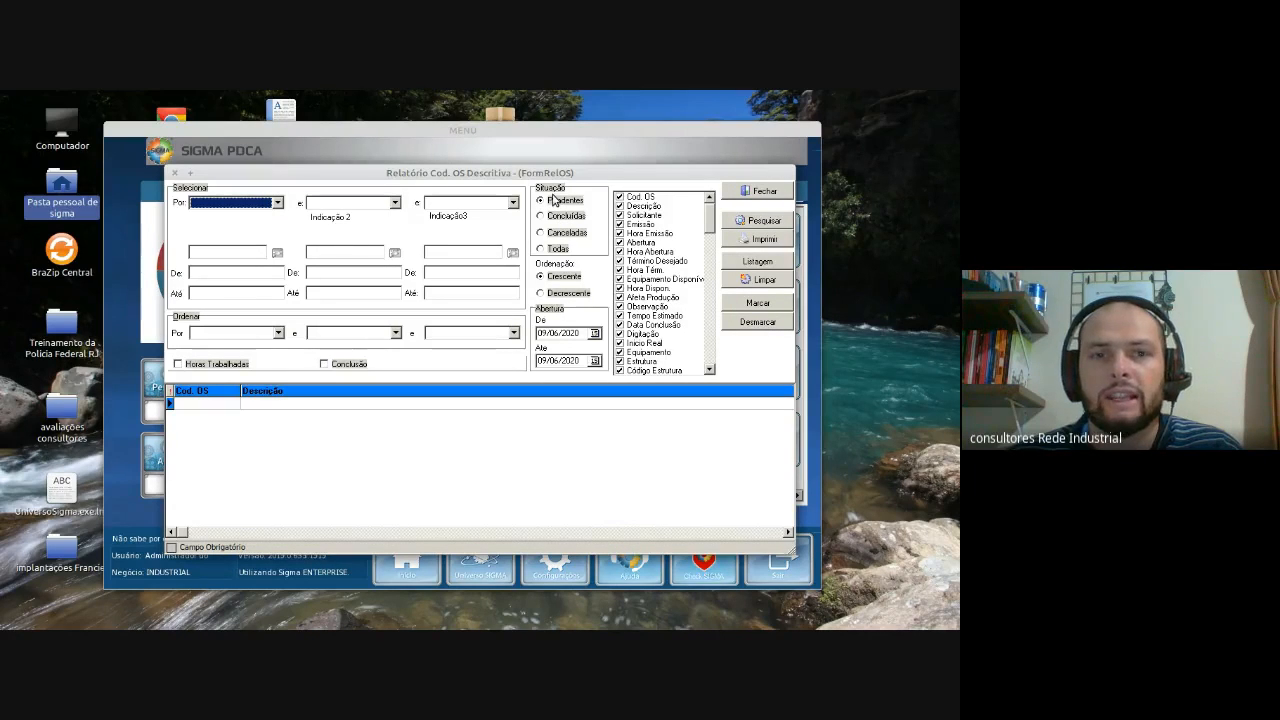
pyautogui.click(264, 205)
pyautogui.click(276, 204)
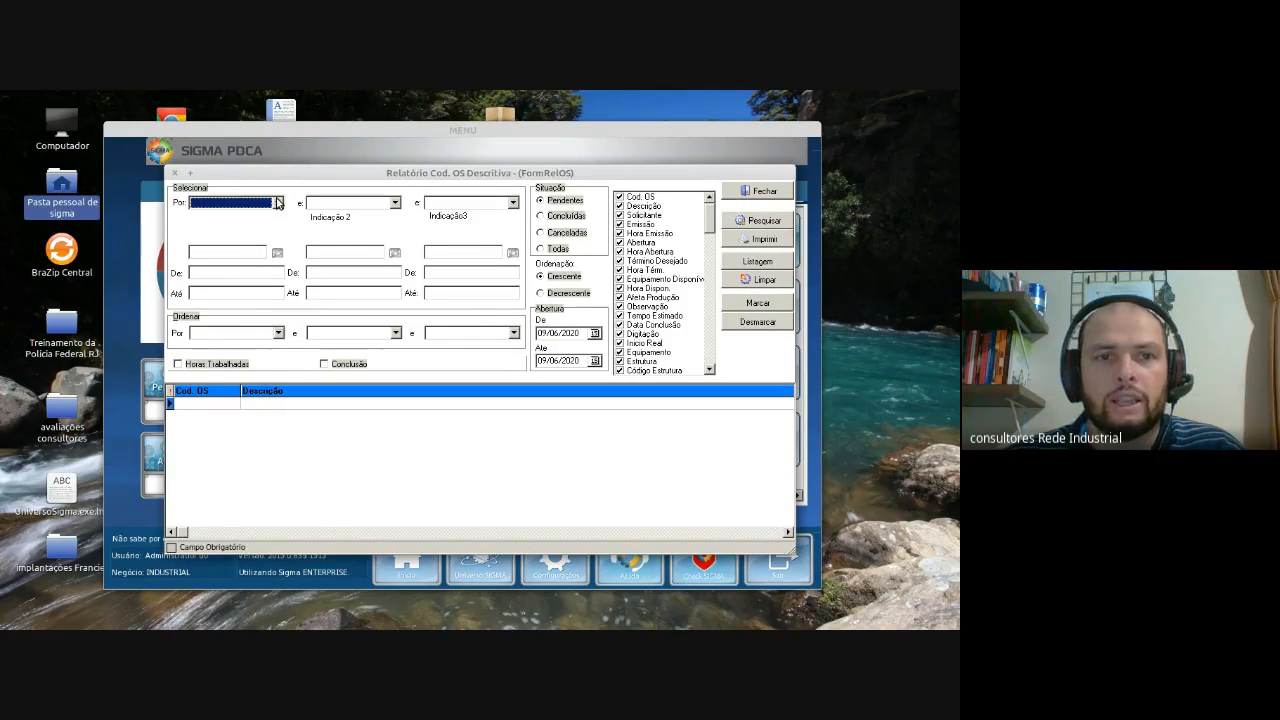
pyautogui.click(278, 206)
pyautogui.click(278, 205)
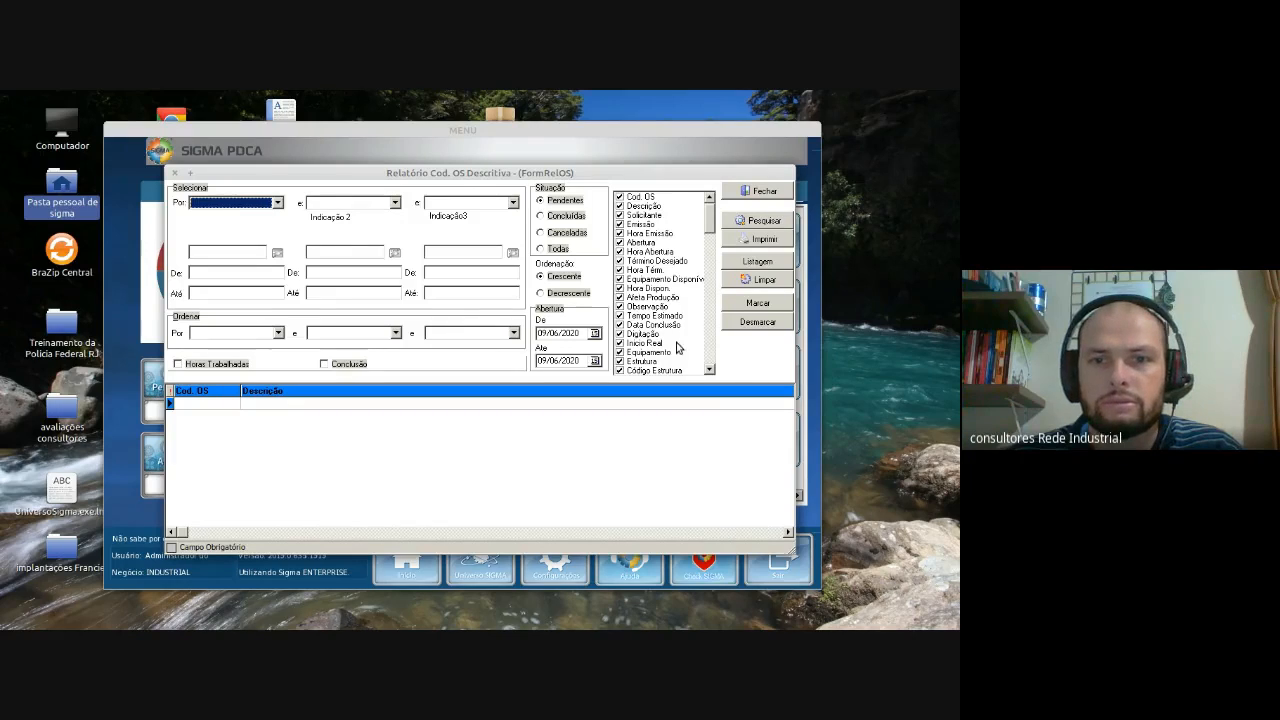
pyautogui.click(281, 337)
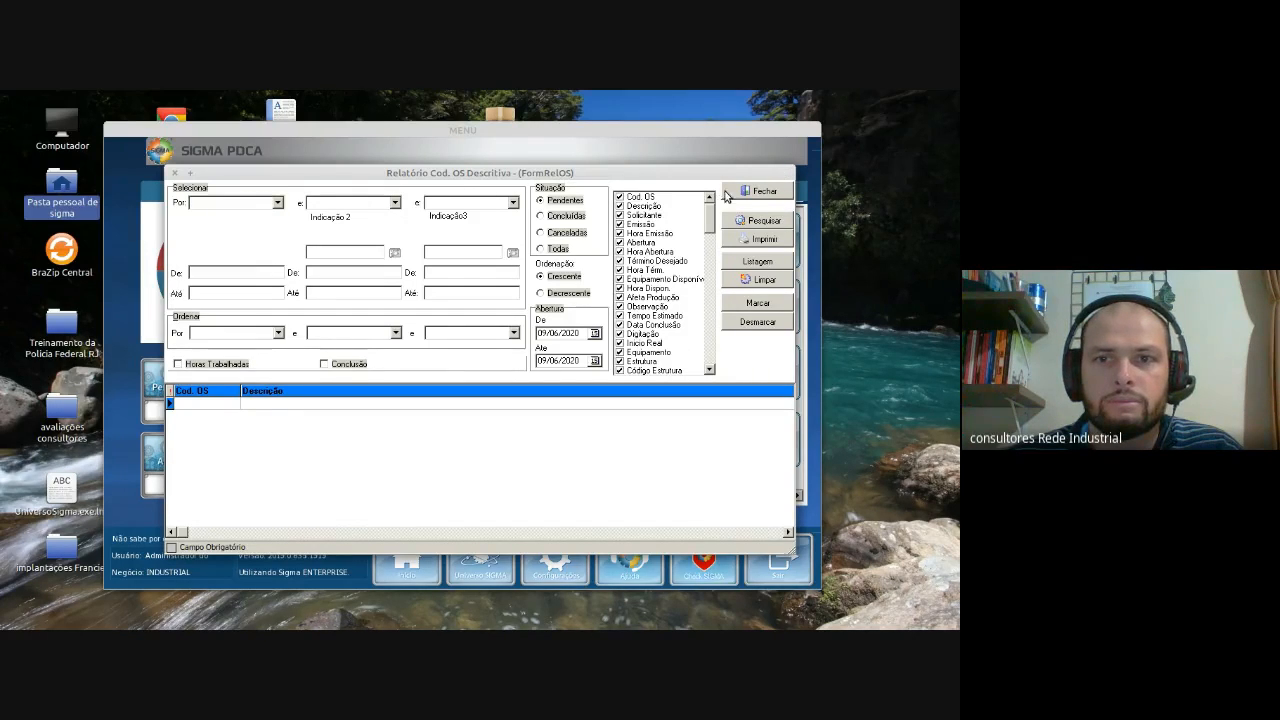
pyautogui.click(757, 191)
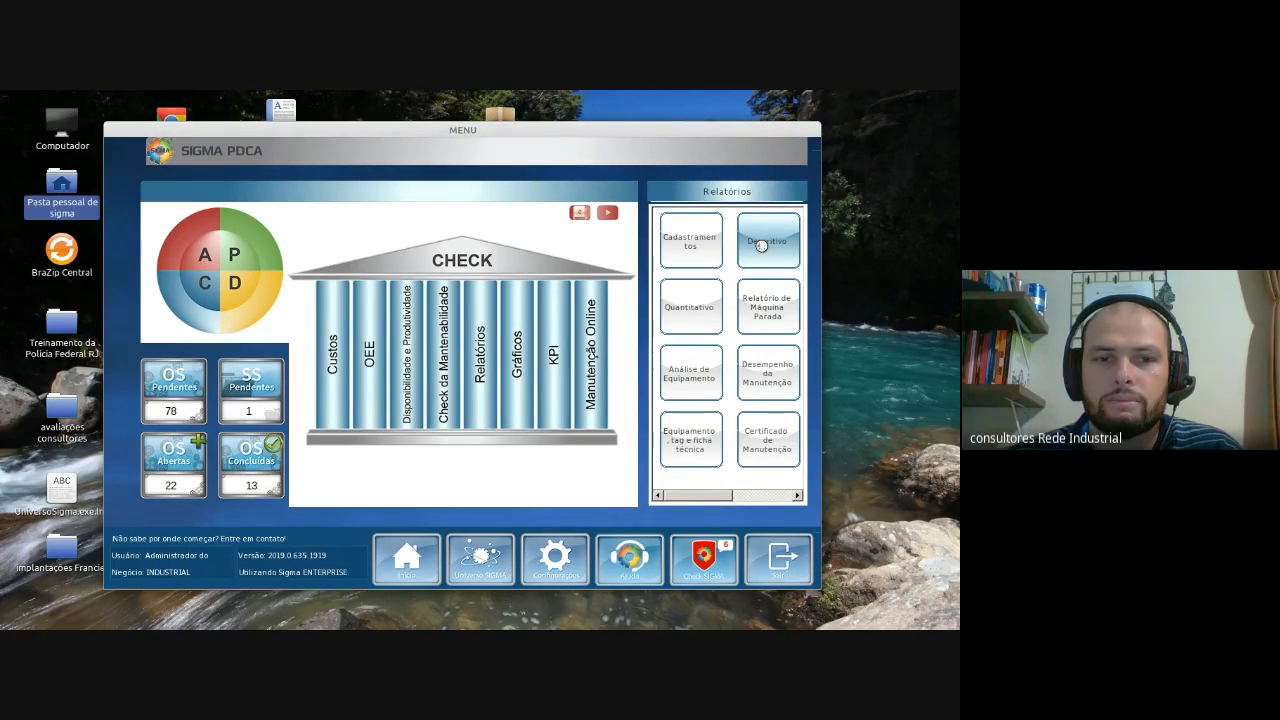
# Step: Reopen the Descritivo report, retry the first selection filter, and close the form
pyautogui.click(761, 245)
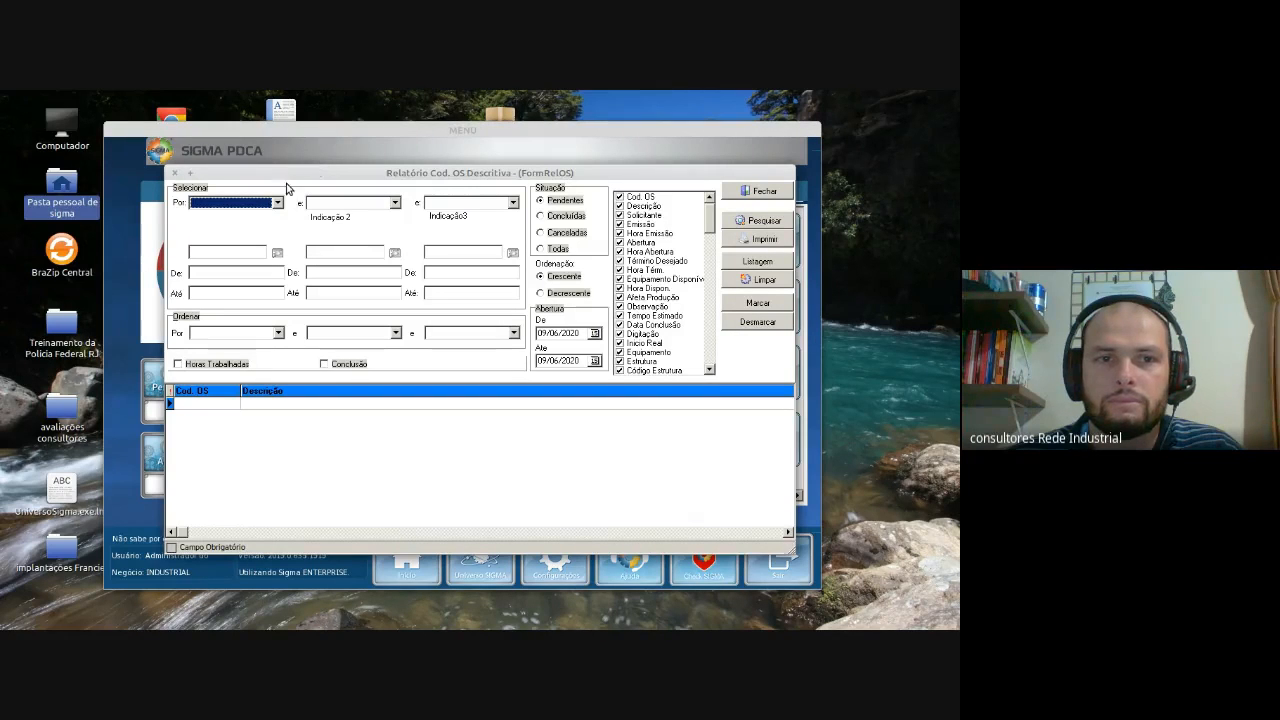
pyautogui.click(277, 204)
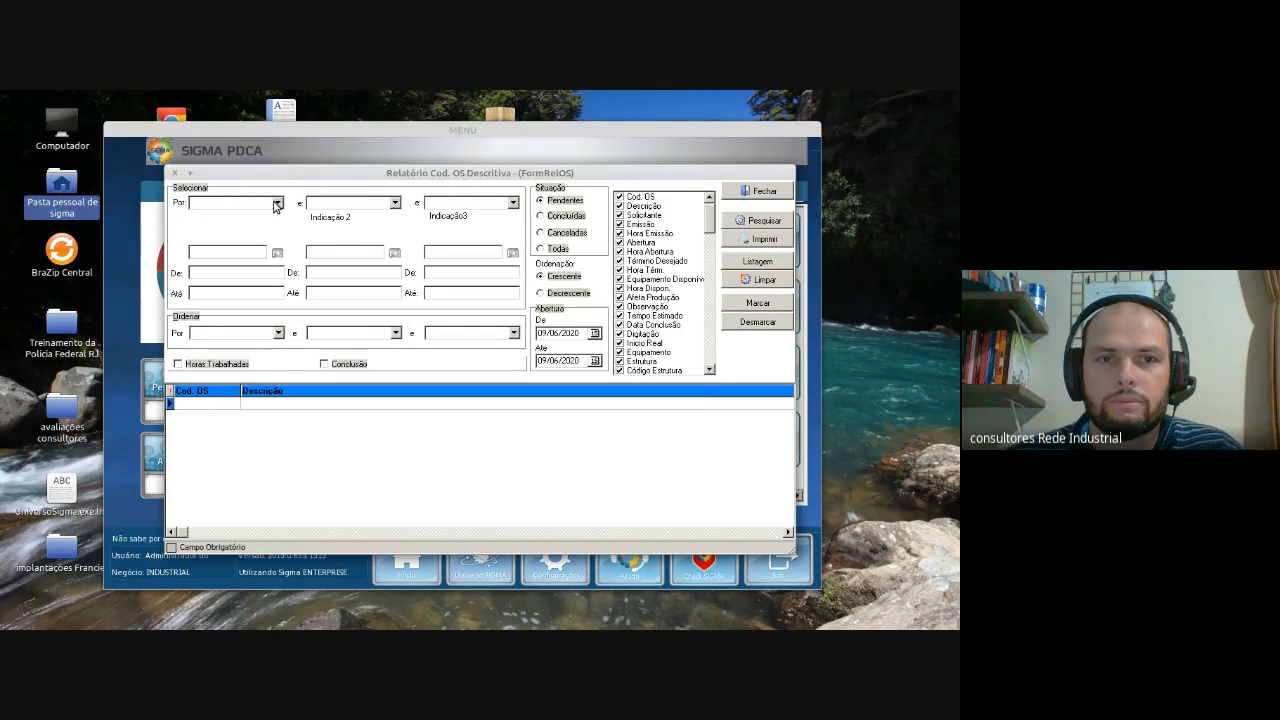
pyautogui.click(750, 191)
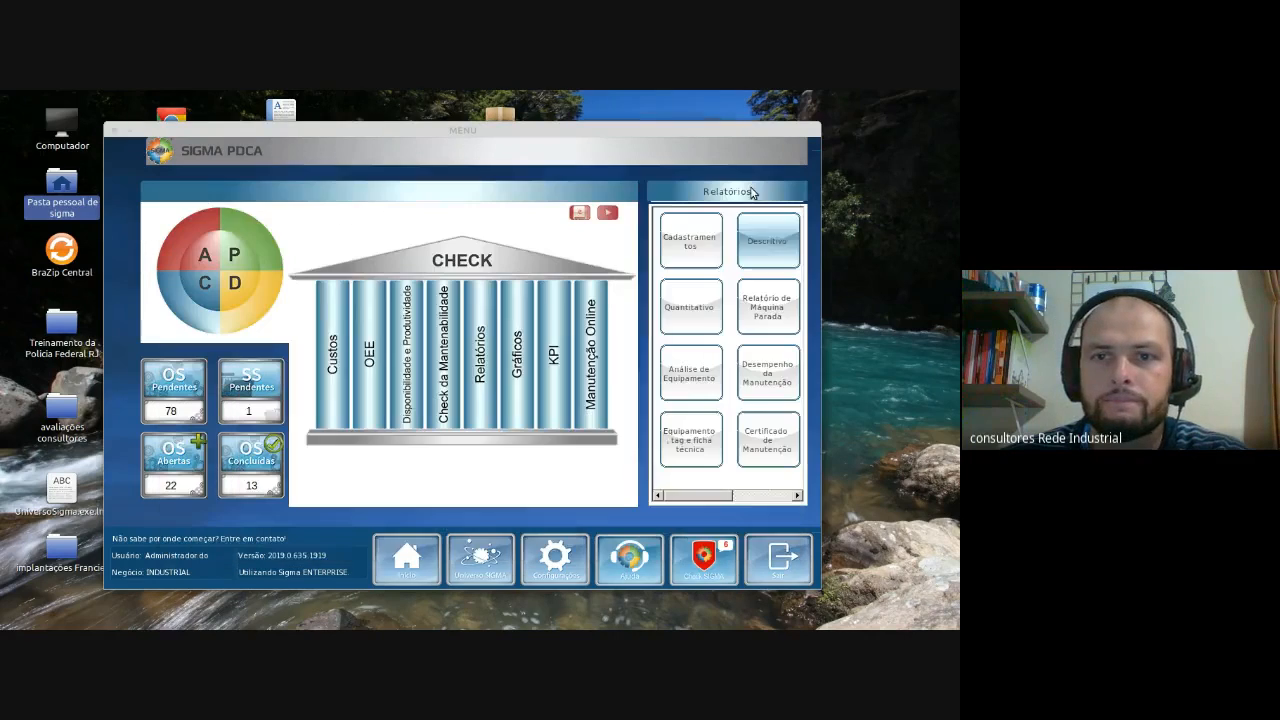
# Step: Exit SIGMA PDCA and restart it from Sigma.exe, dismissing SIGMA News, entering the INDUSTRIAL business, and closing the Alerta de Programação
pyautogui.click(115, 130)
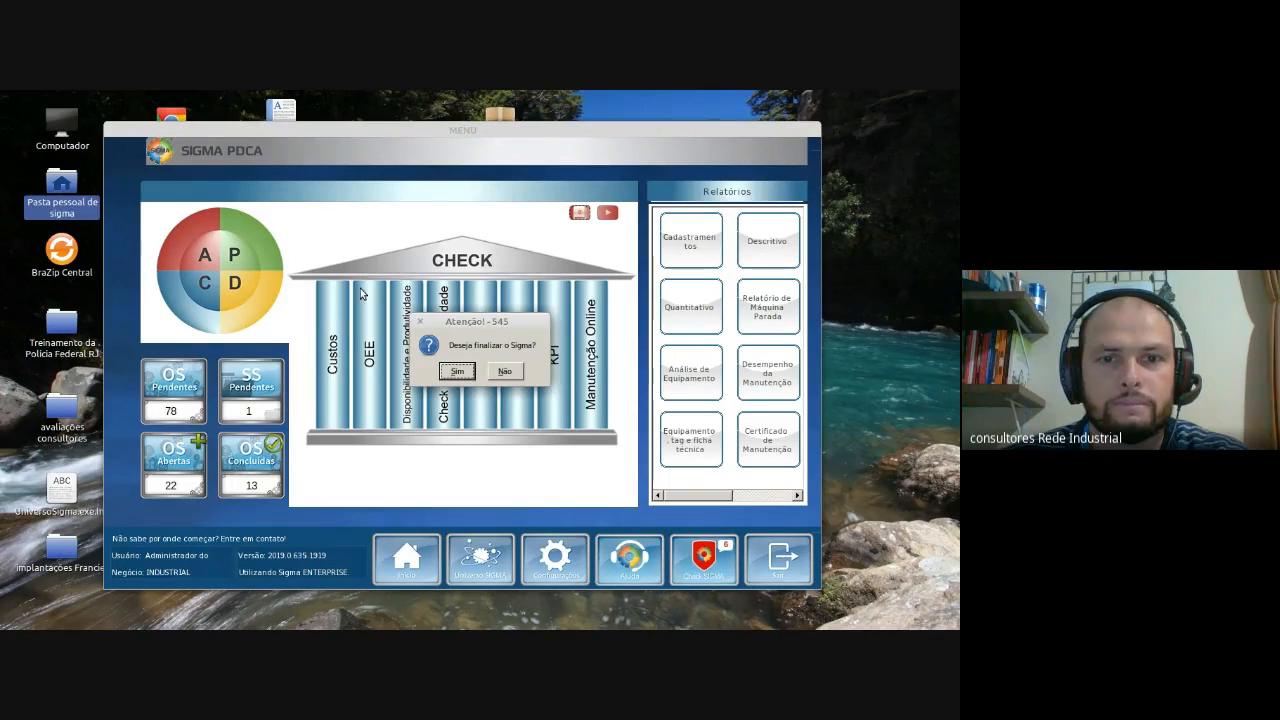
pyautogui.click(460, 371)
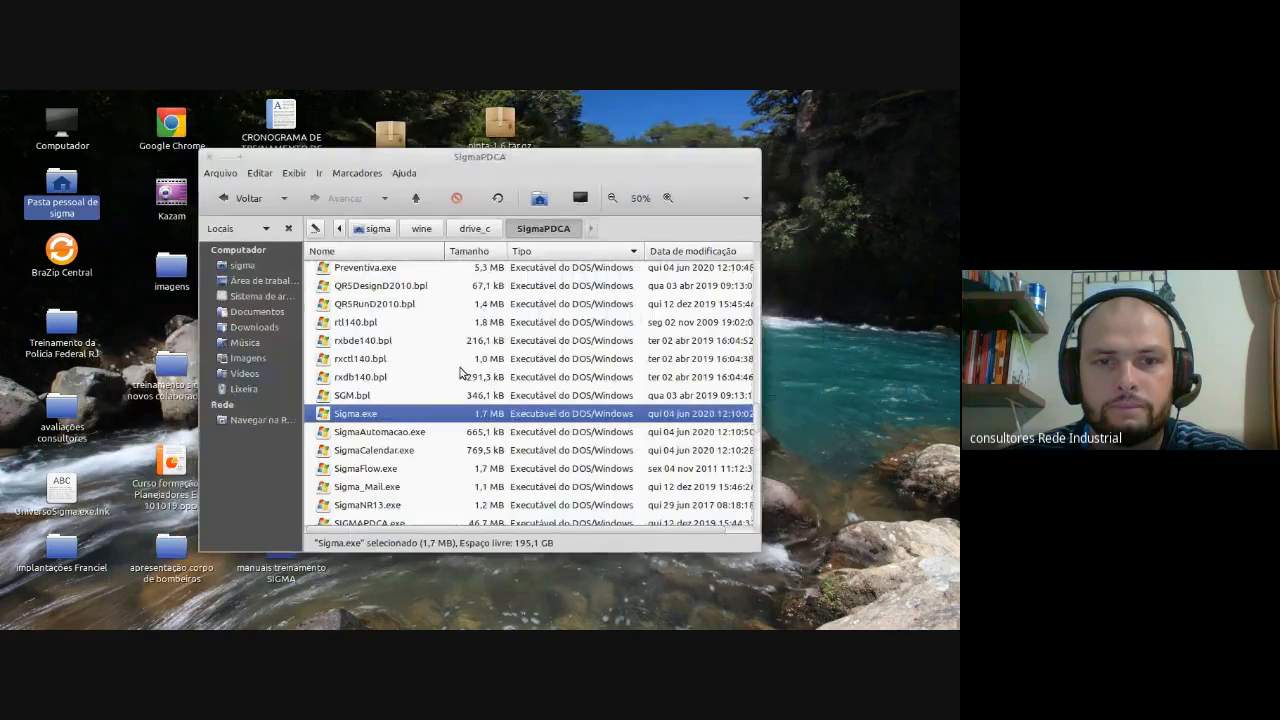
pyautogui.doubleClick(407, 414)
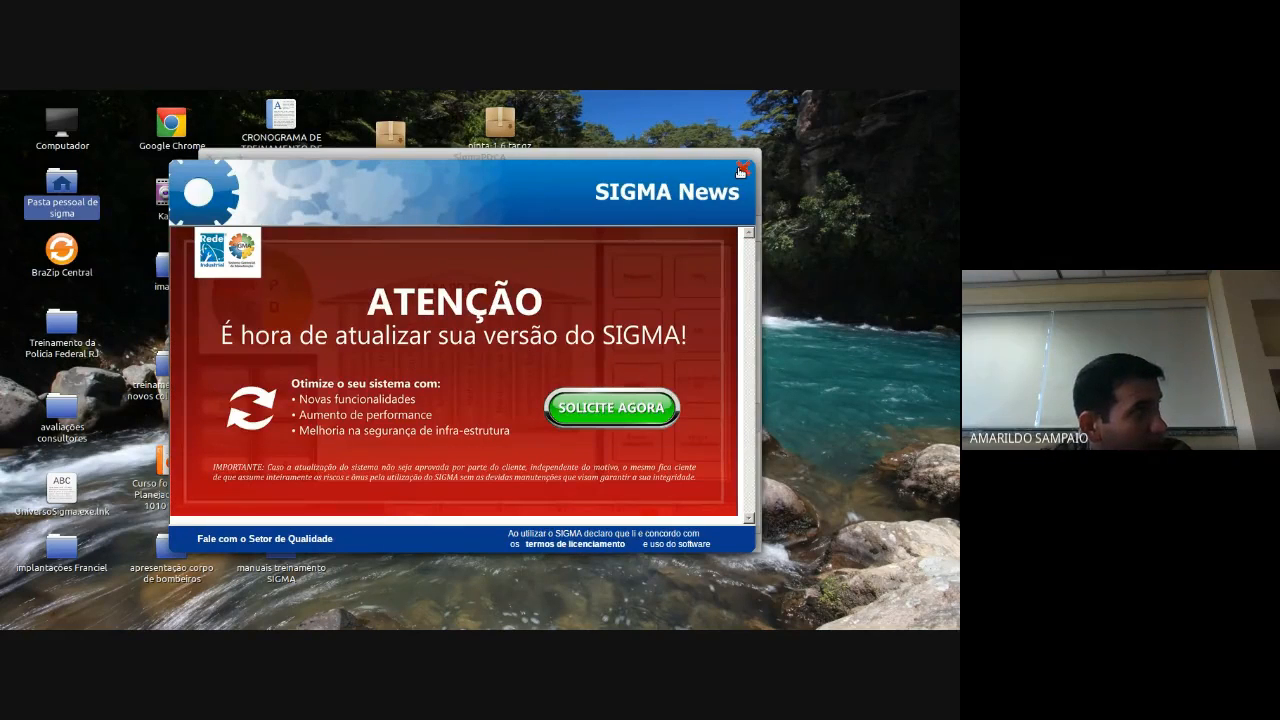
pyautogui.click(742, 171)
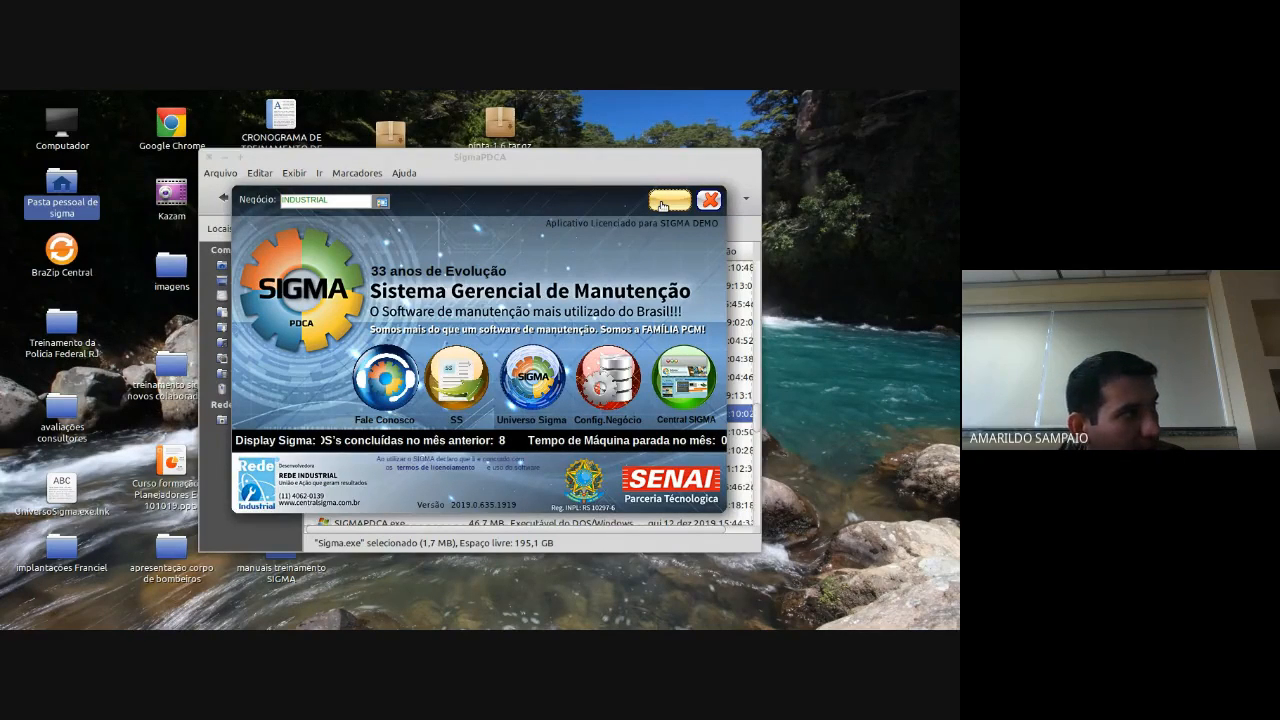
pyautogui.click(668, 201)
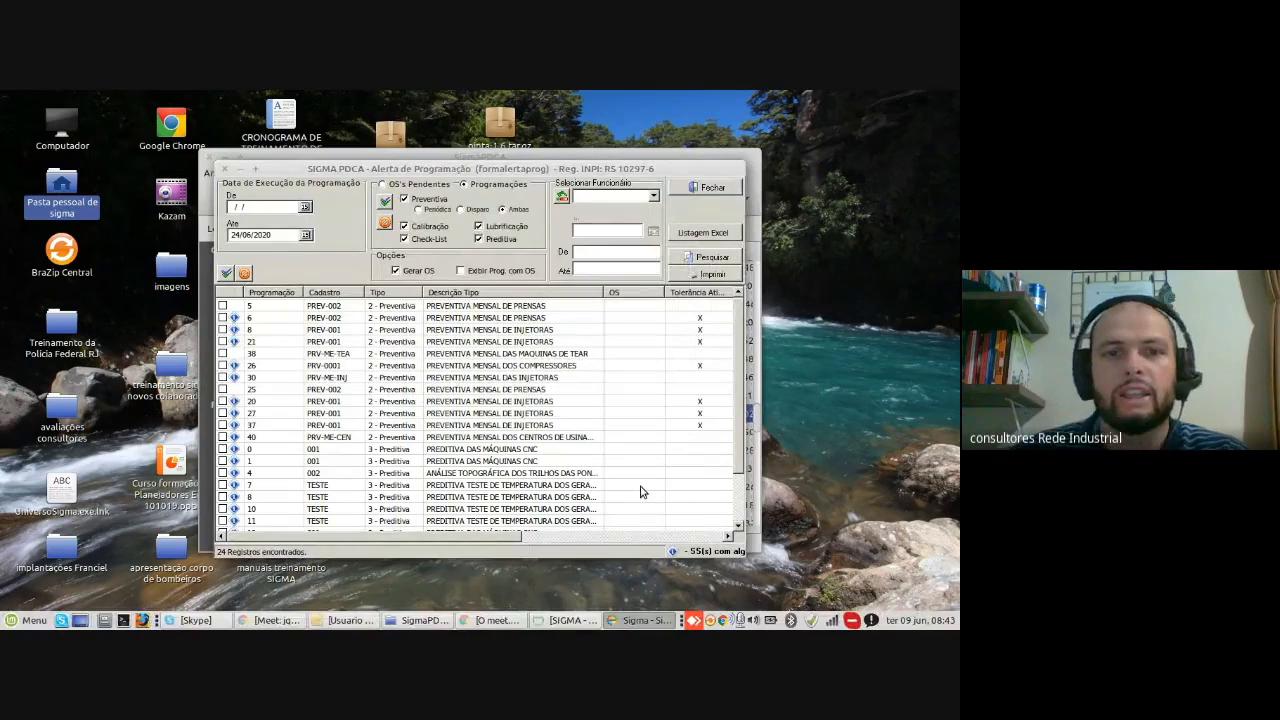
pyautogui.click(712, 188)
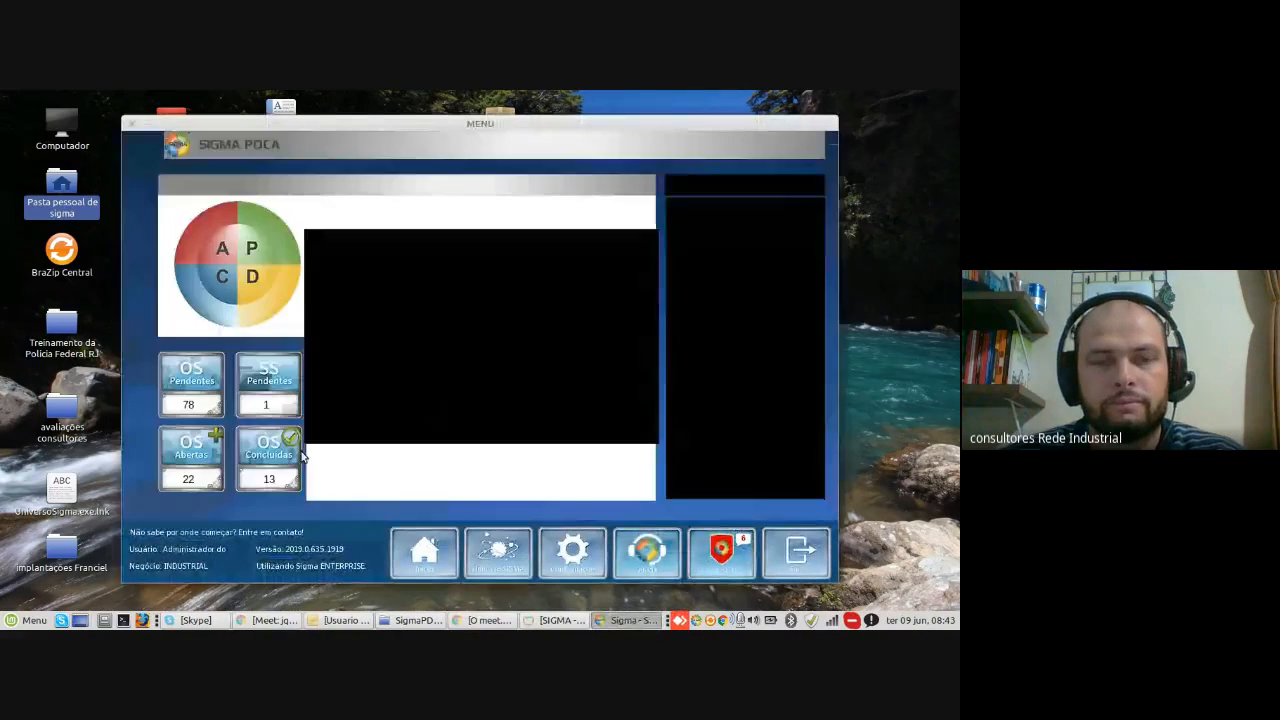
# Step: Open the OS Abertas indicator report, check its filter criteria, and generate an unfiltered preview of OS's concluídas X OS's concluídas no Prazo
pyautogui.click(188, 468)
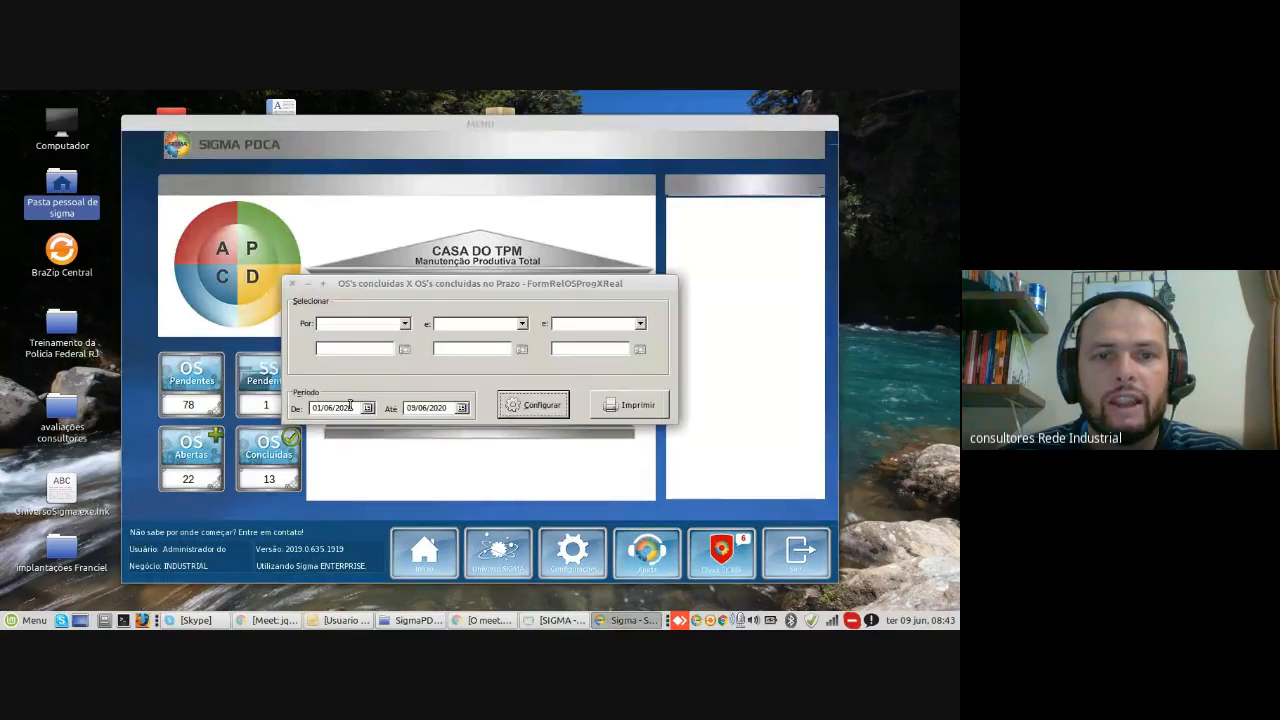
pyautogui.click(405, 324)
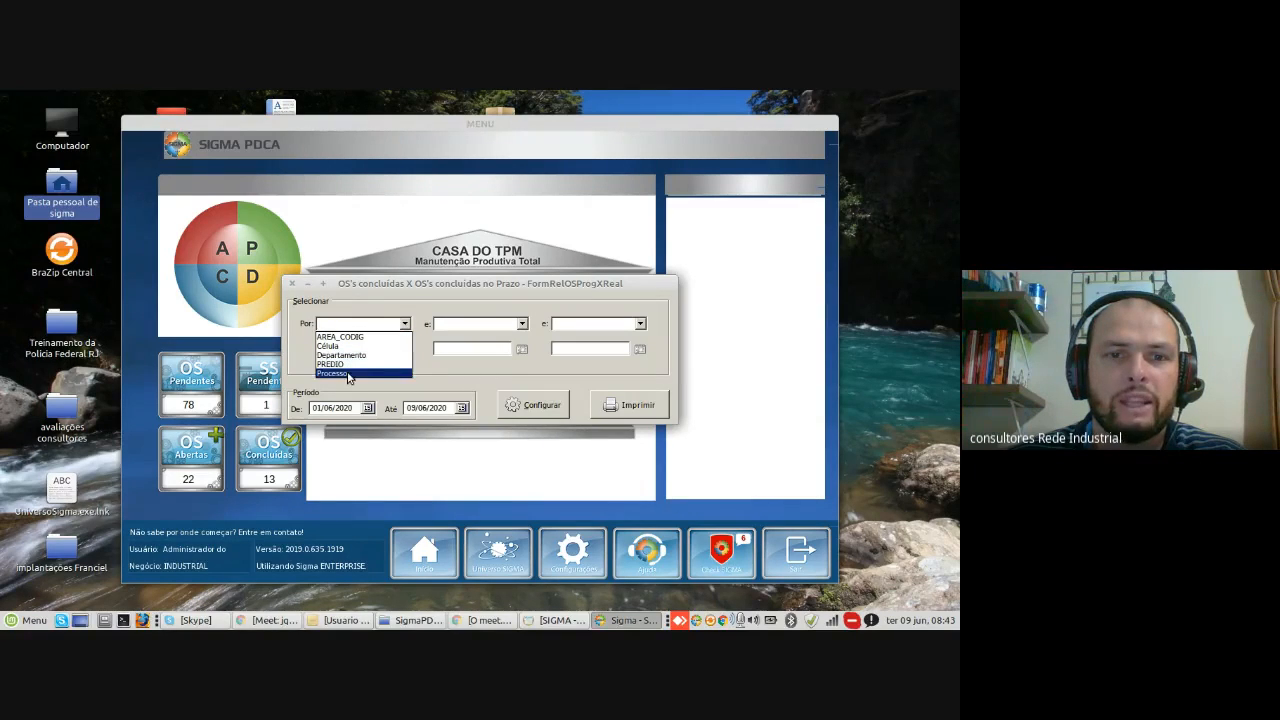
pyautogui.click(498, 369)
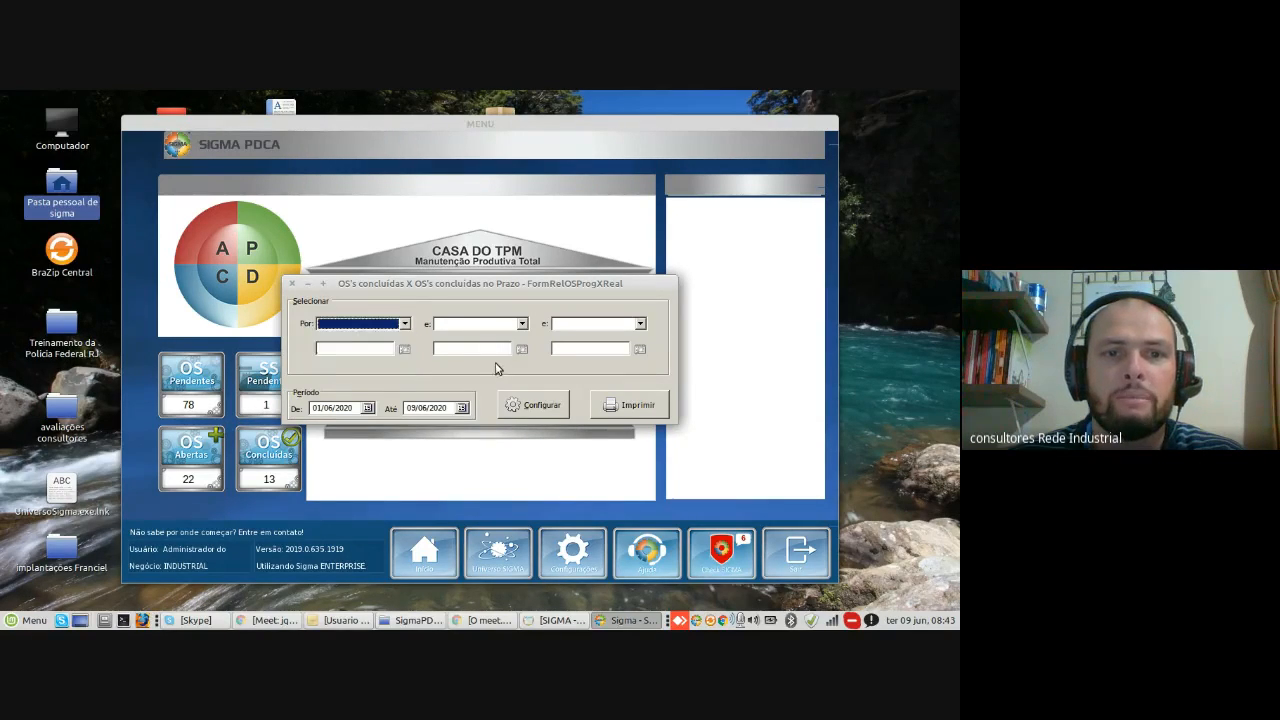
pyautogui.click(610, 410)
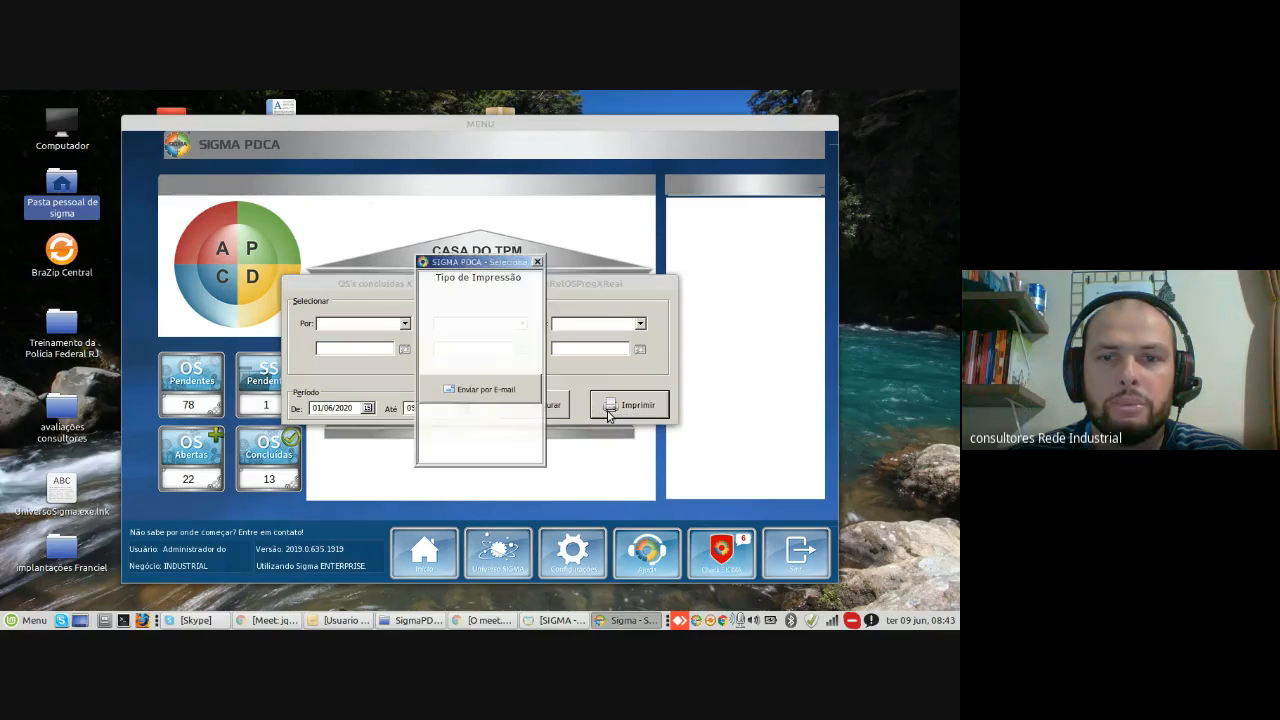
pyautogui.click(503, 445)
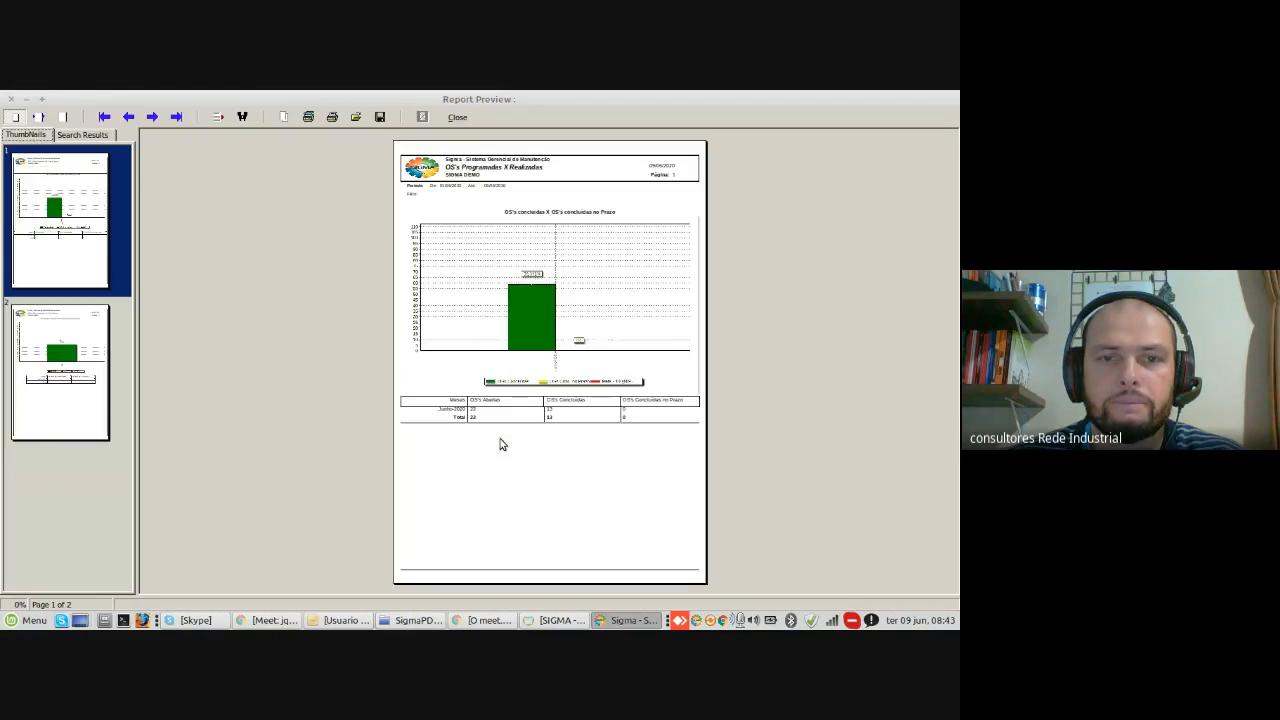
# Step: Examine the charts and tables of completed work orders and preventives at page width, and close the preview and report form
pyautogui.click(38, 117)
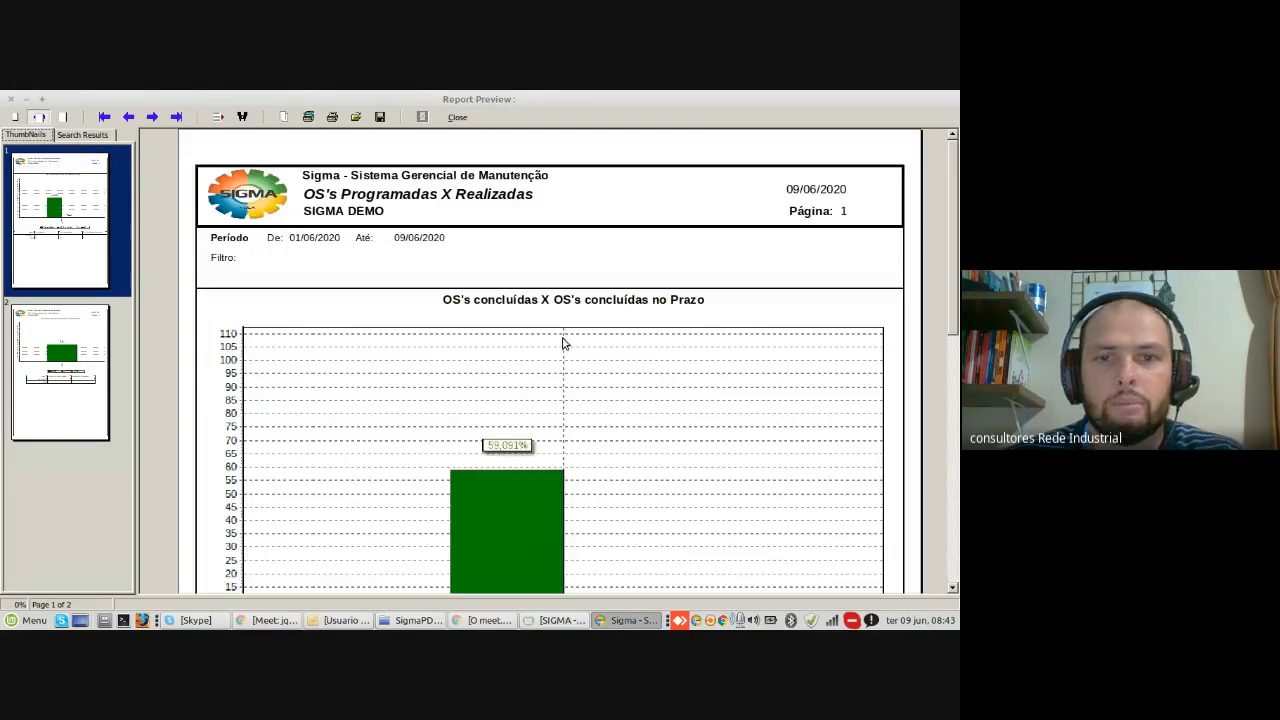
pyautogui.scroll(-6, 530, 308)
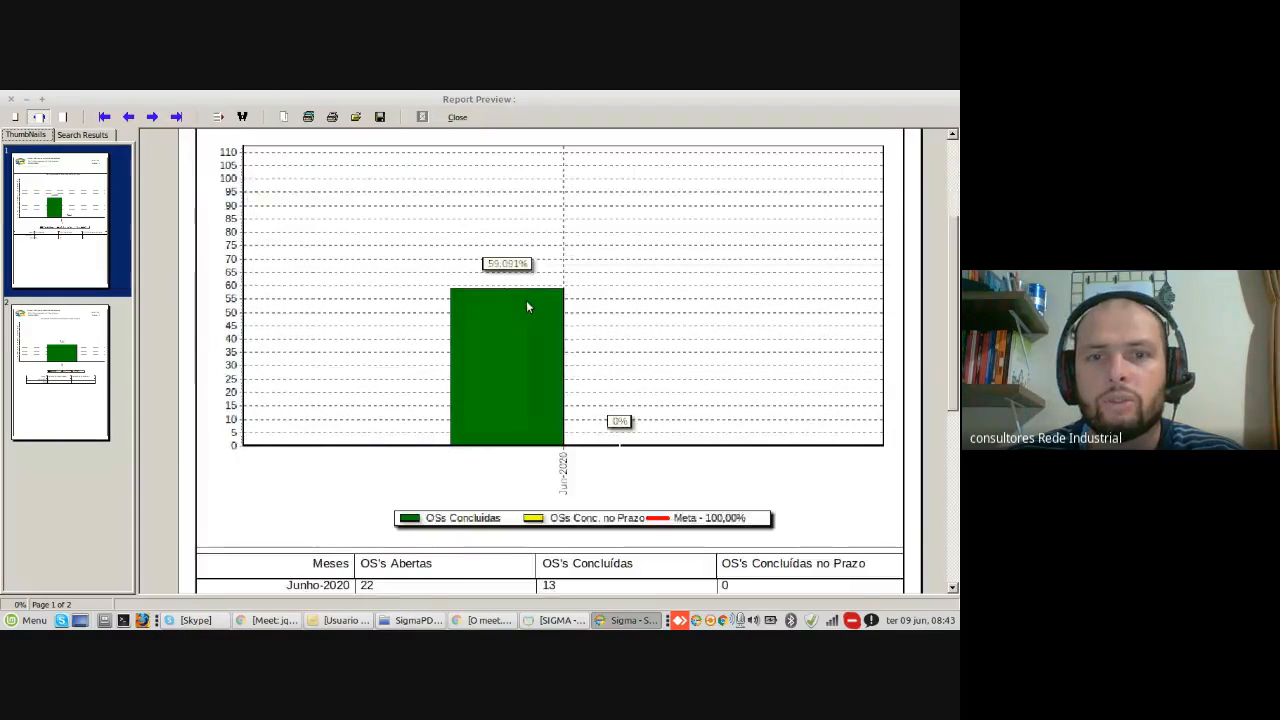
pyautogui.scroll(3, 529, 306)
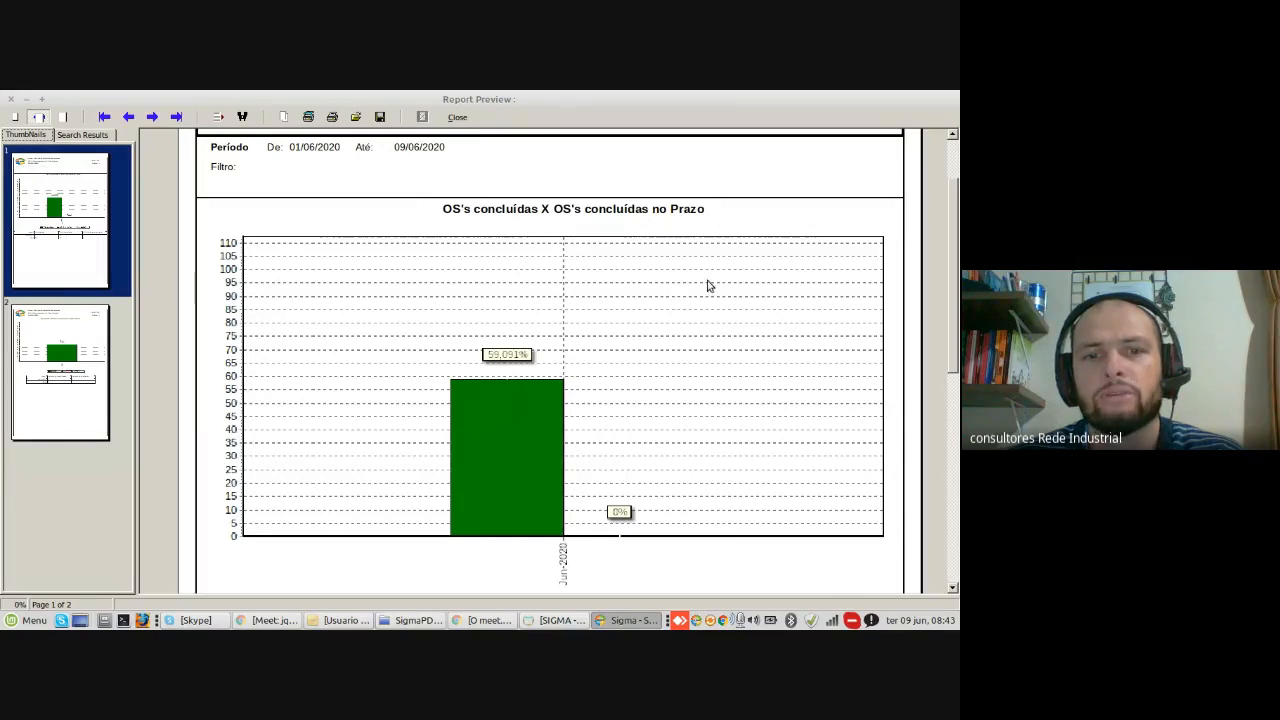
pyautogui.scroll(-5, 633, 241)
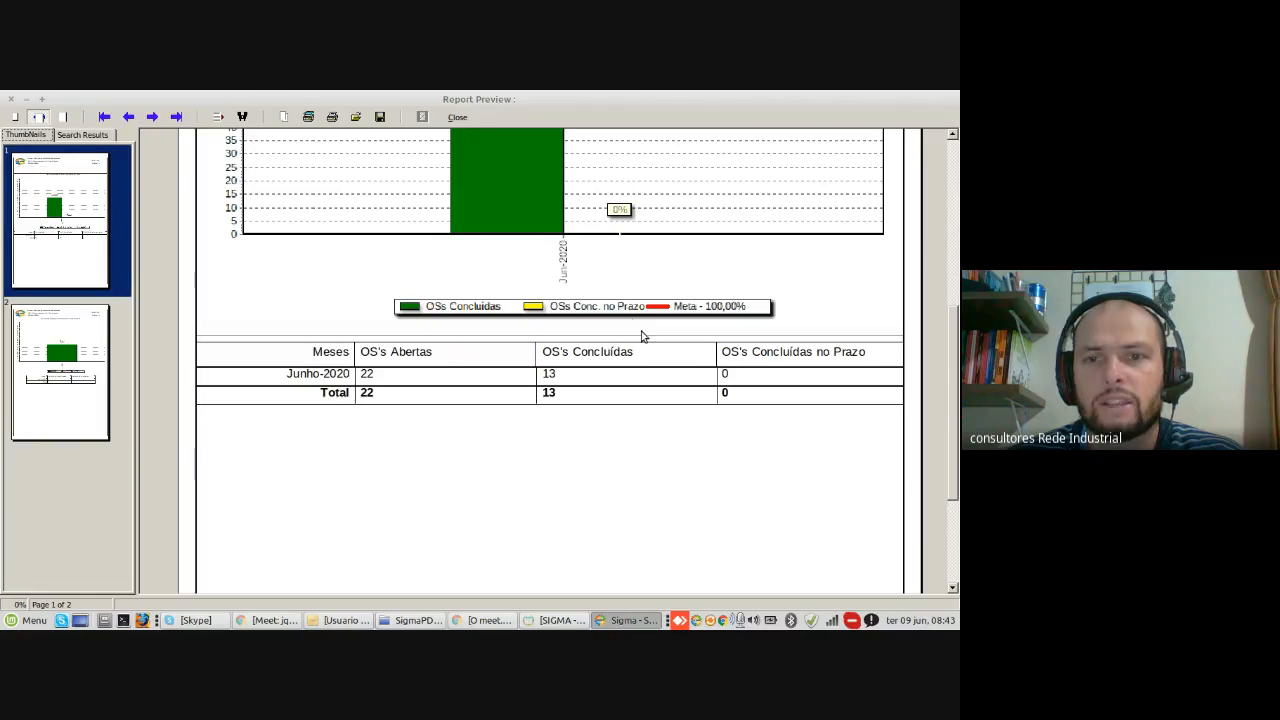
pyautogui.scroll(-8, 605, 365)
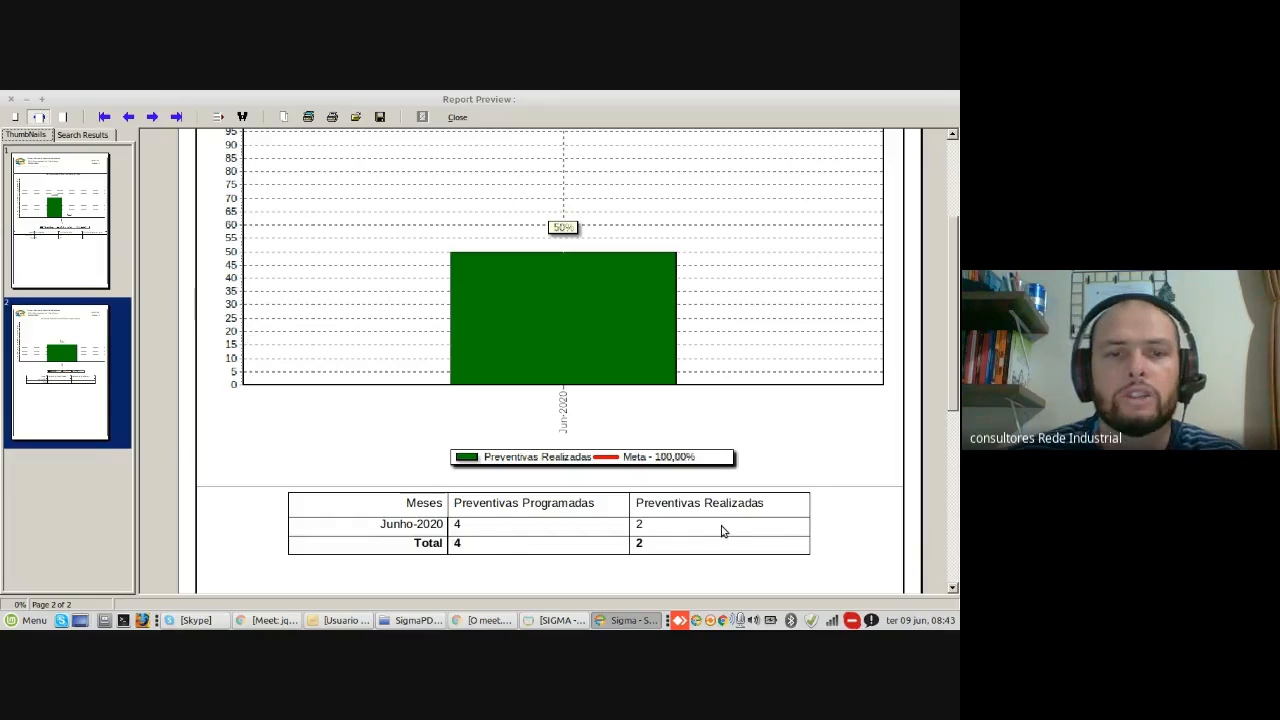
pyautogui.scroll(-2, 330, 380)
pyautogui.scroll(3, 327, 378)
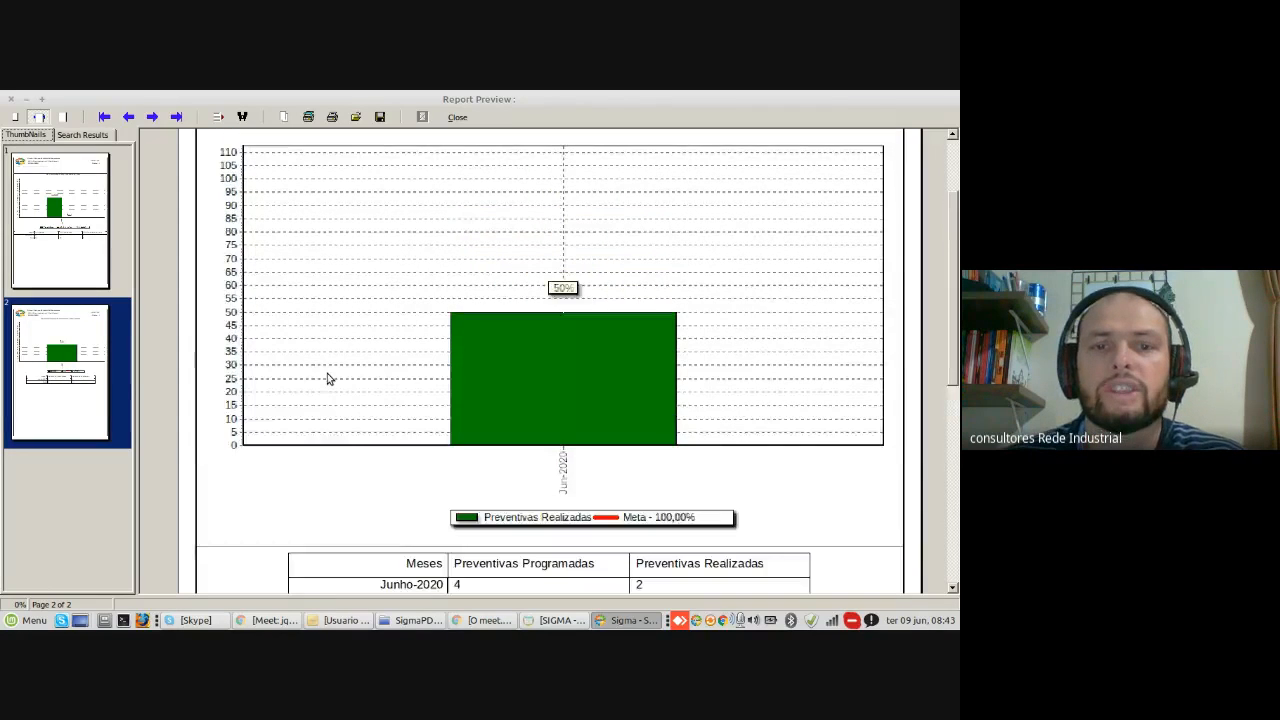
pyautogui.scroll(3, 327, 375)
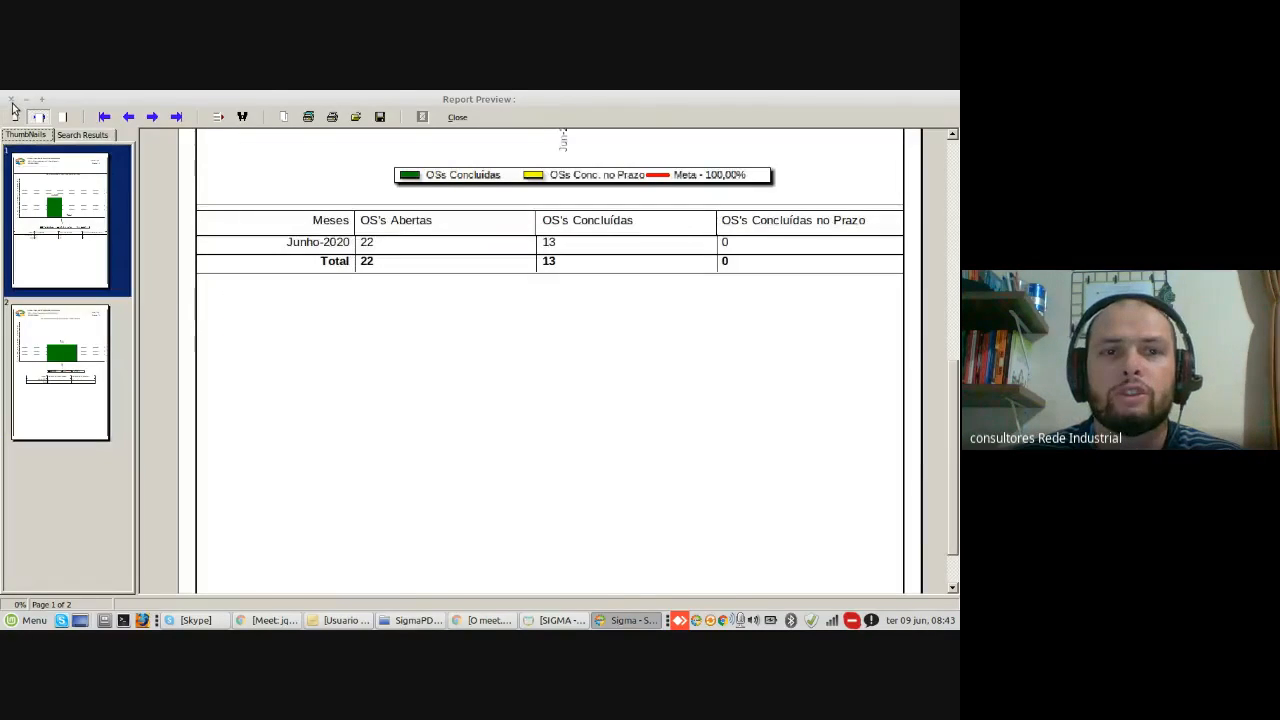
pyautogui.click(12, 100)
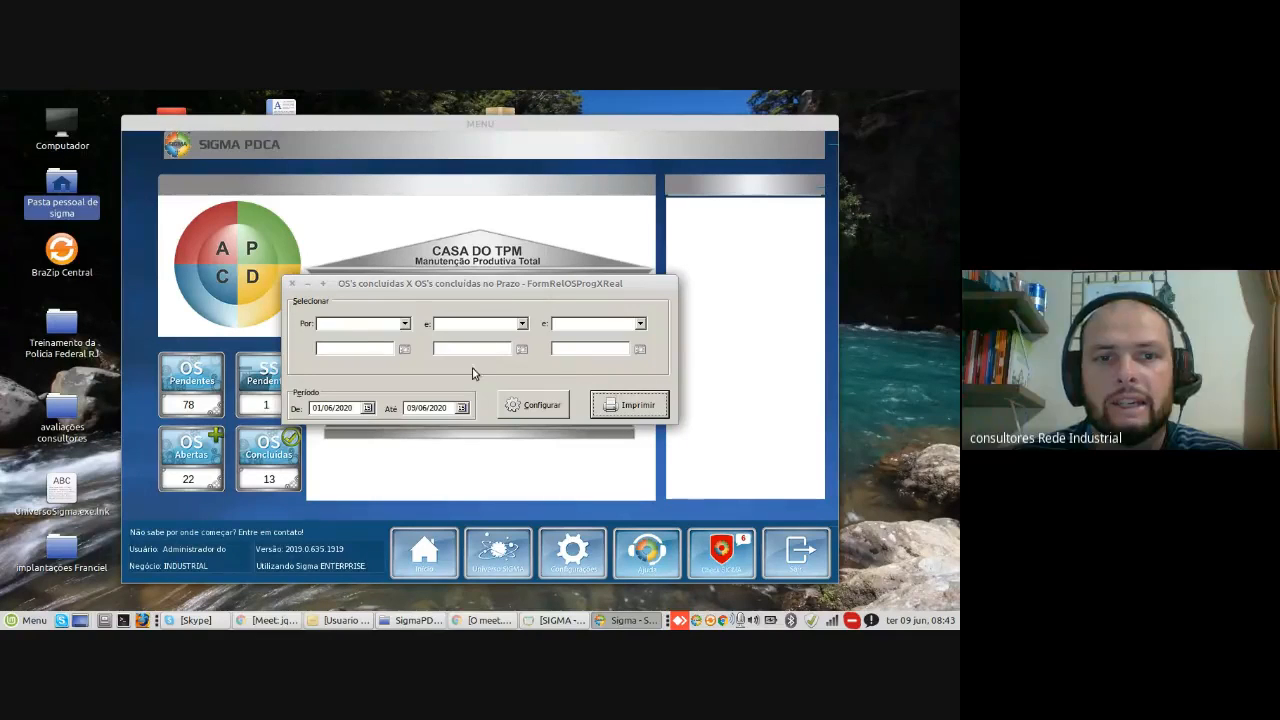
pyautogui.click(291, 285)
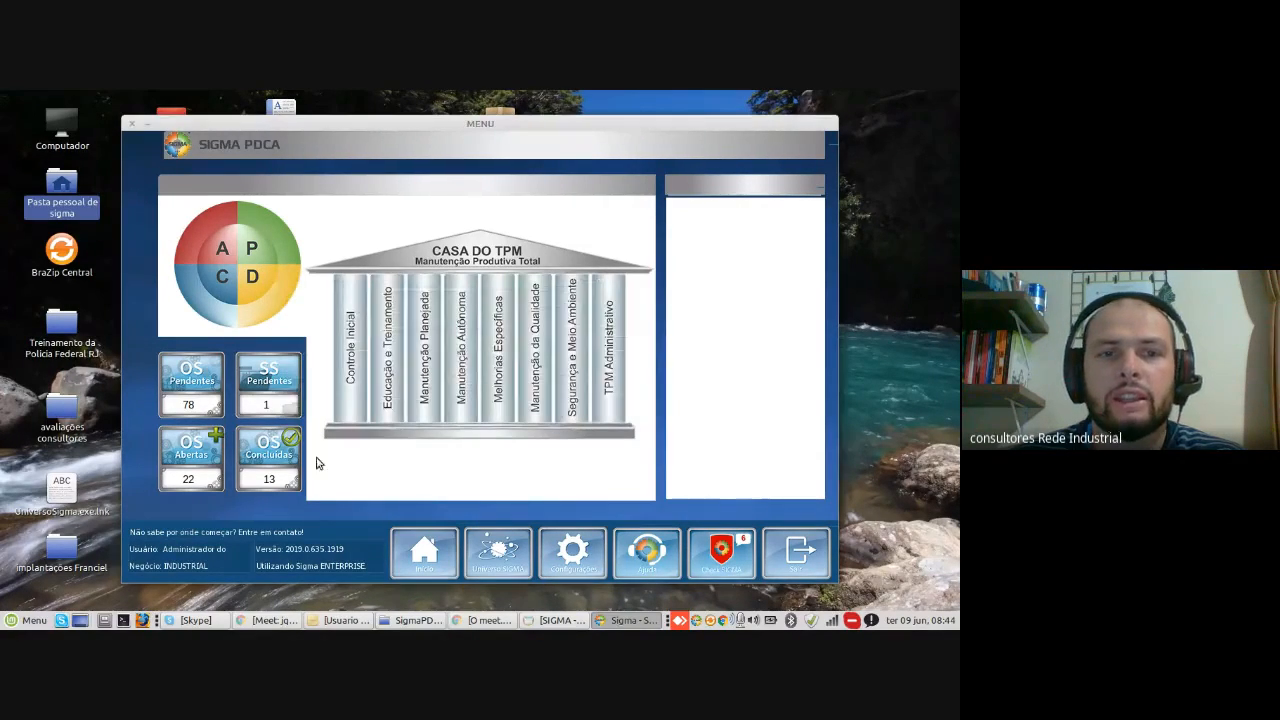
# Step: Open the OS Pendentes indicator, switch the alert list to OS's Pendentes, choose the Centro de Custo filter, and close the alert
pyautogui.click(193, 383)
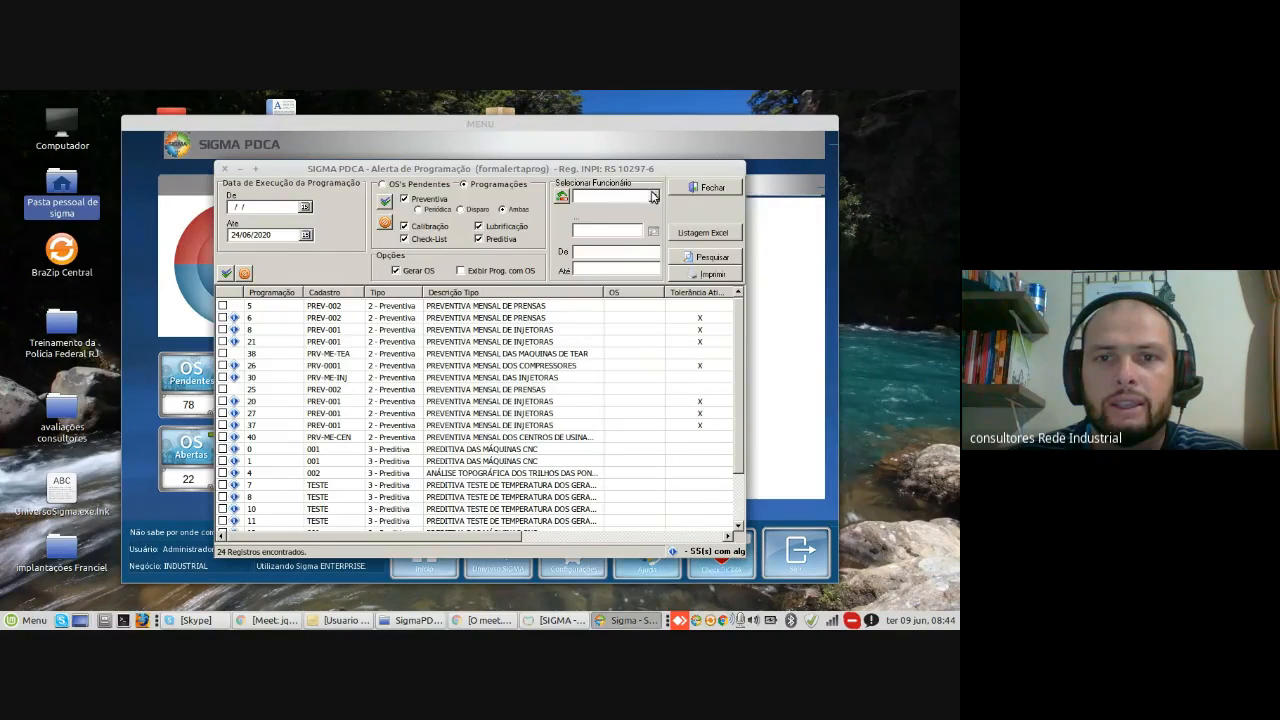
pyautogui.click(653, 196)
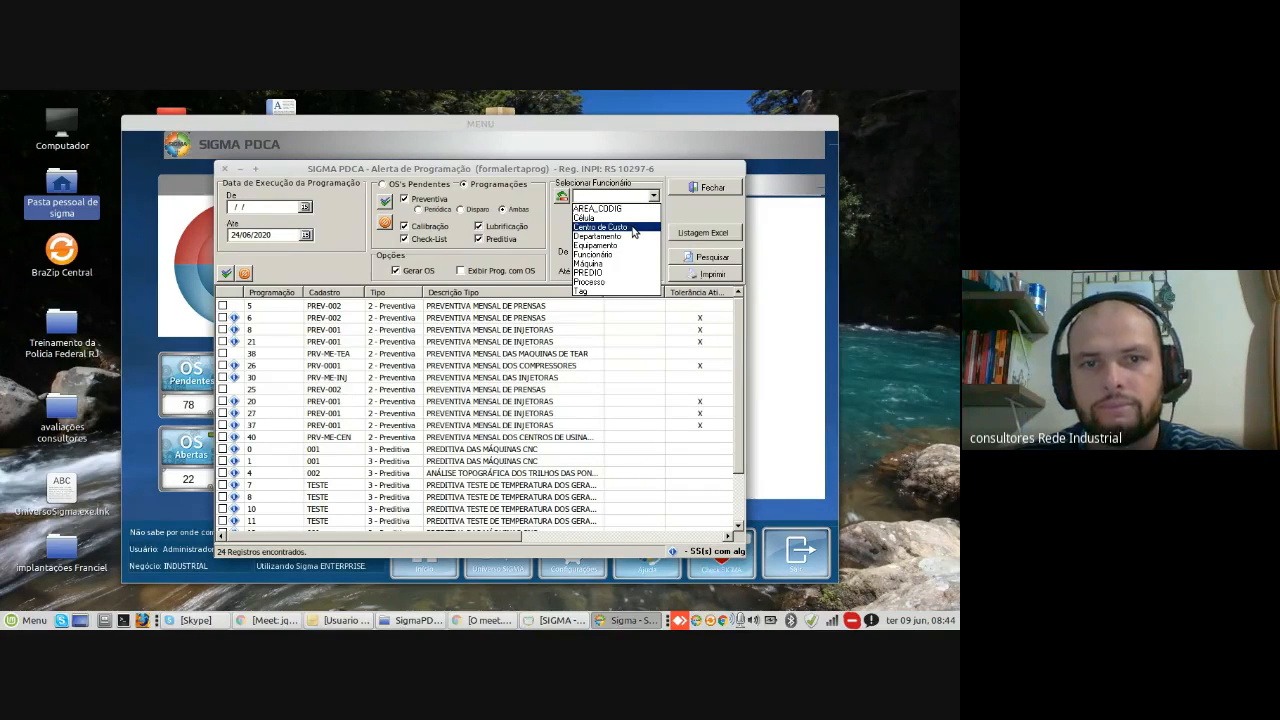
pyautogui.click(386, 185)
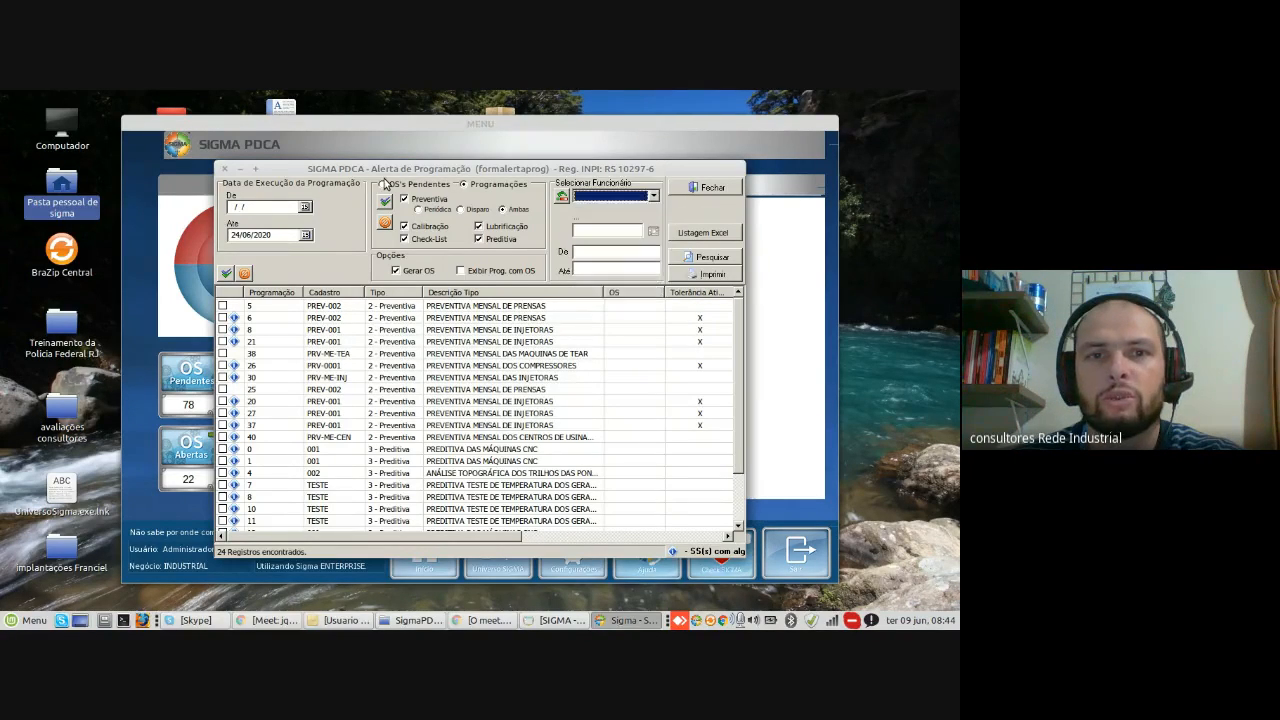
pyautogui.click(385, 184)
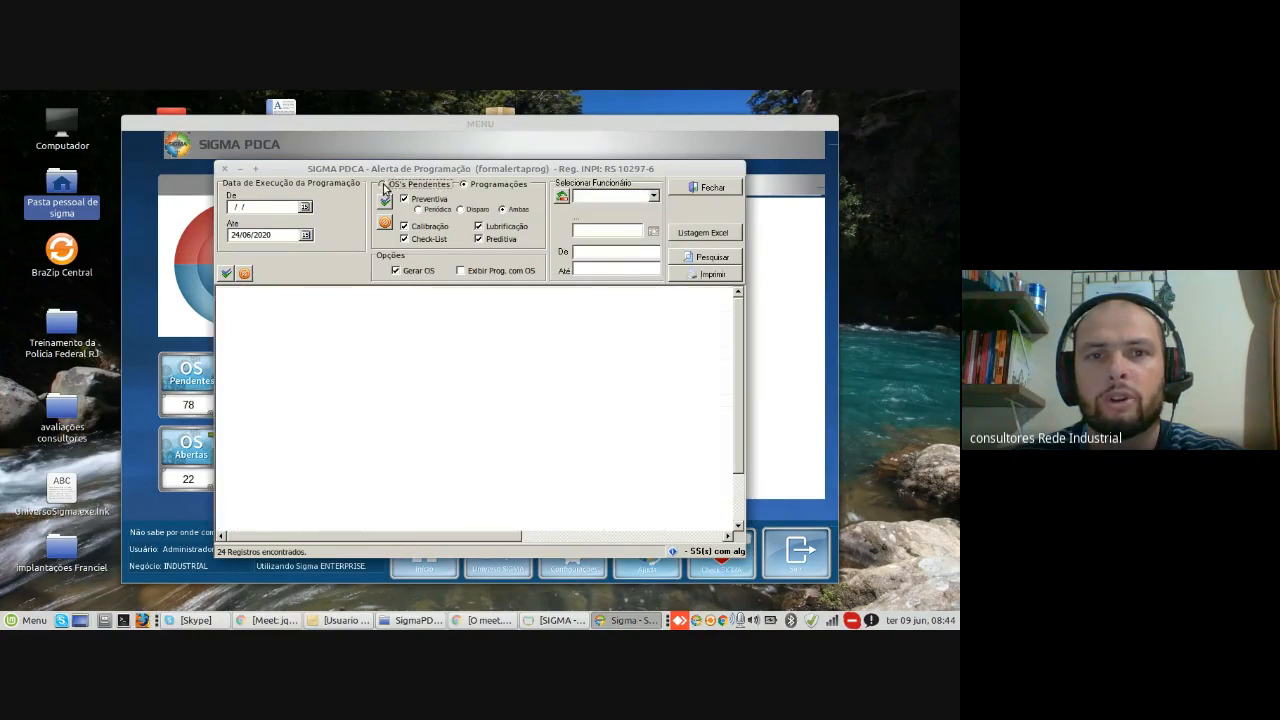
pyautogui.click(654, 197)
pyautogui.click(642, 228)
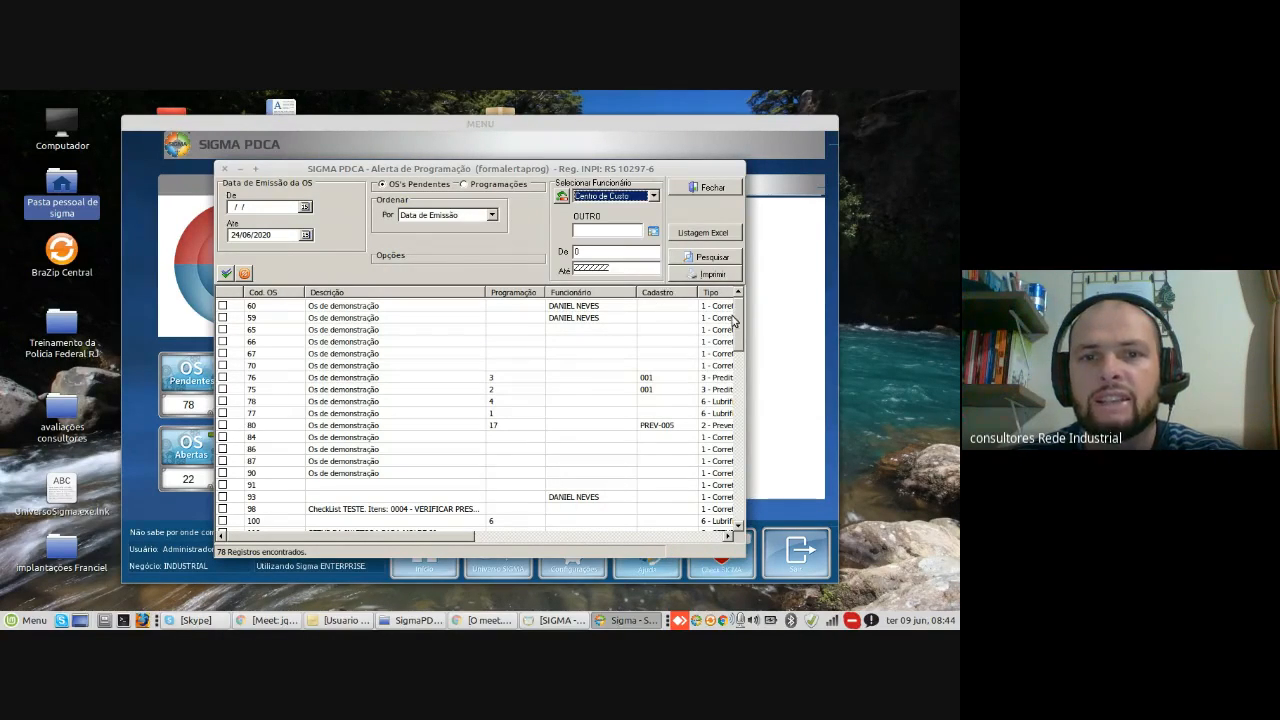
pyautogui.click(712, 189)
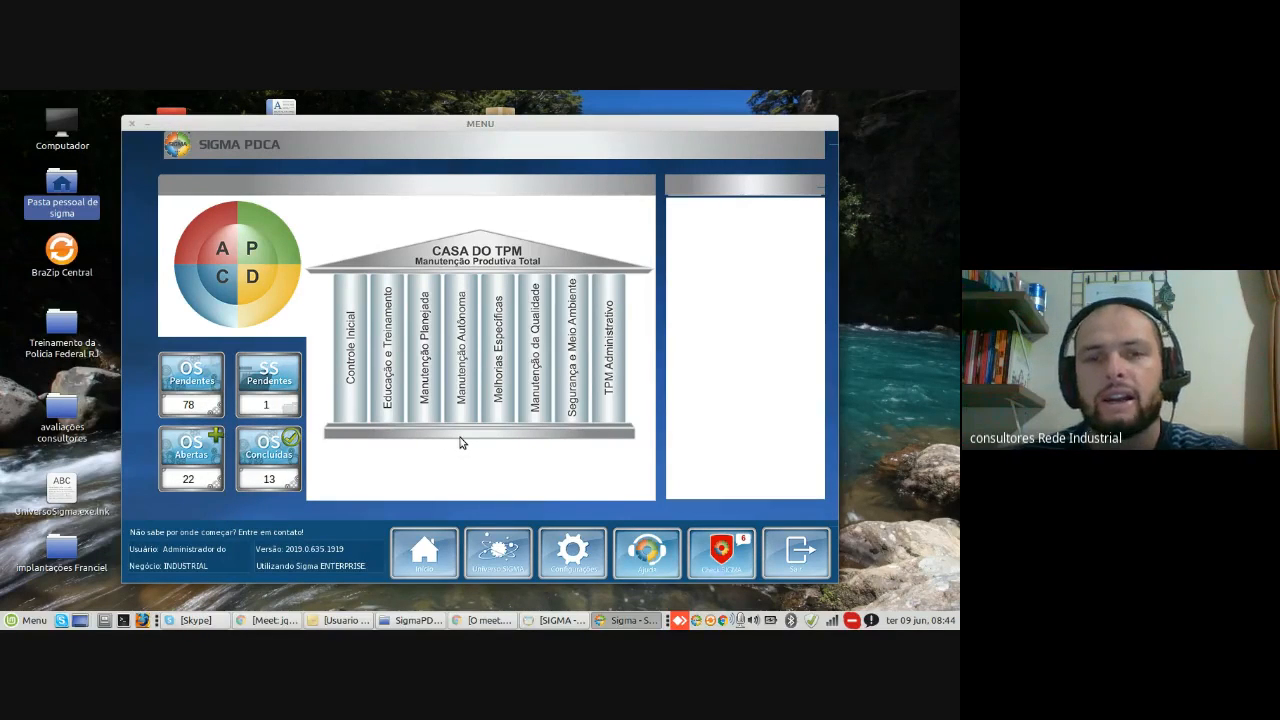
# Step: Open the OS's Programadas X OS's Realizadas chart form from the Check phase's Gráficos, close it, and look through the remaining charts
pyautogui.click(218, 289)
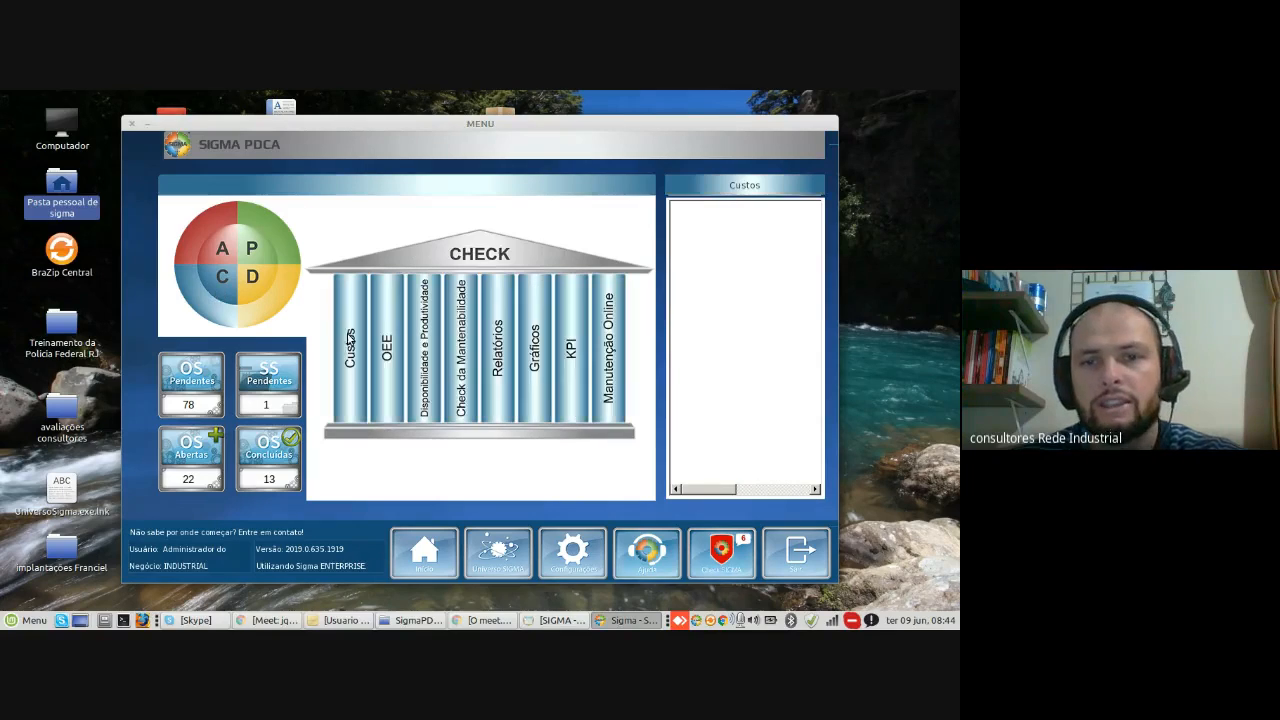
pyautogui.click(532, 380)
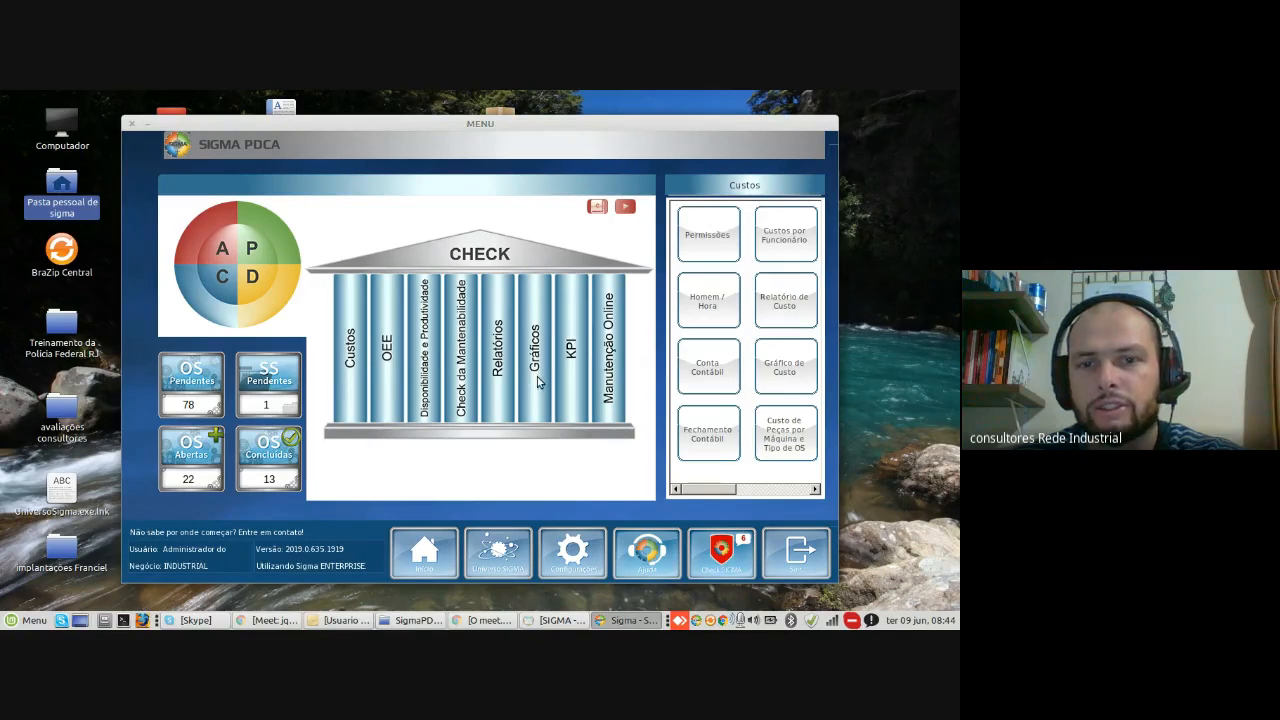
pyautogui.click(815, 489)
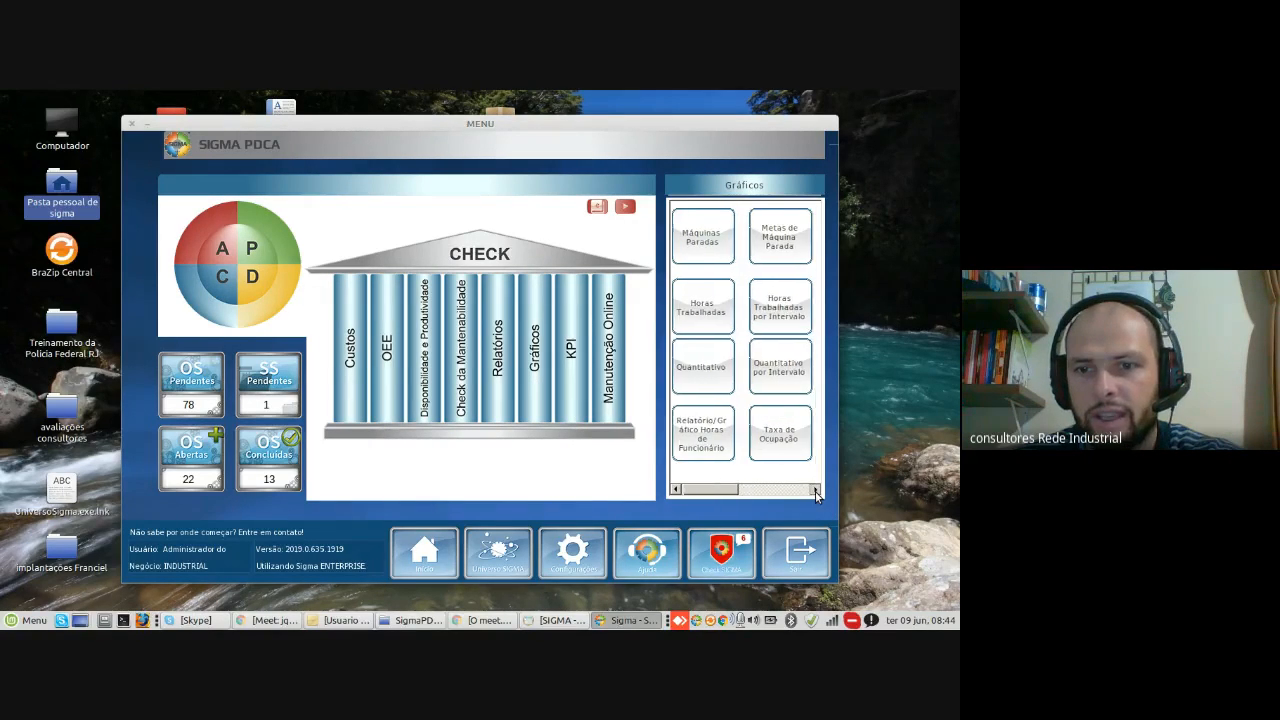
pyautogui.click(815, 489)
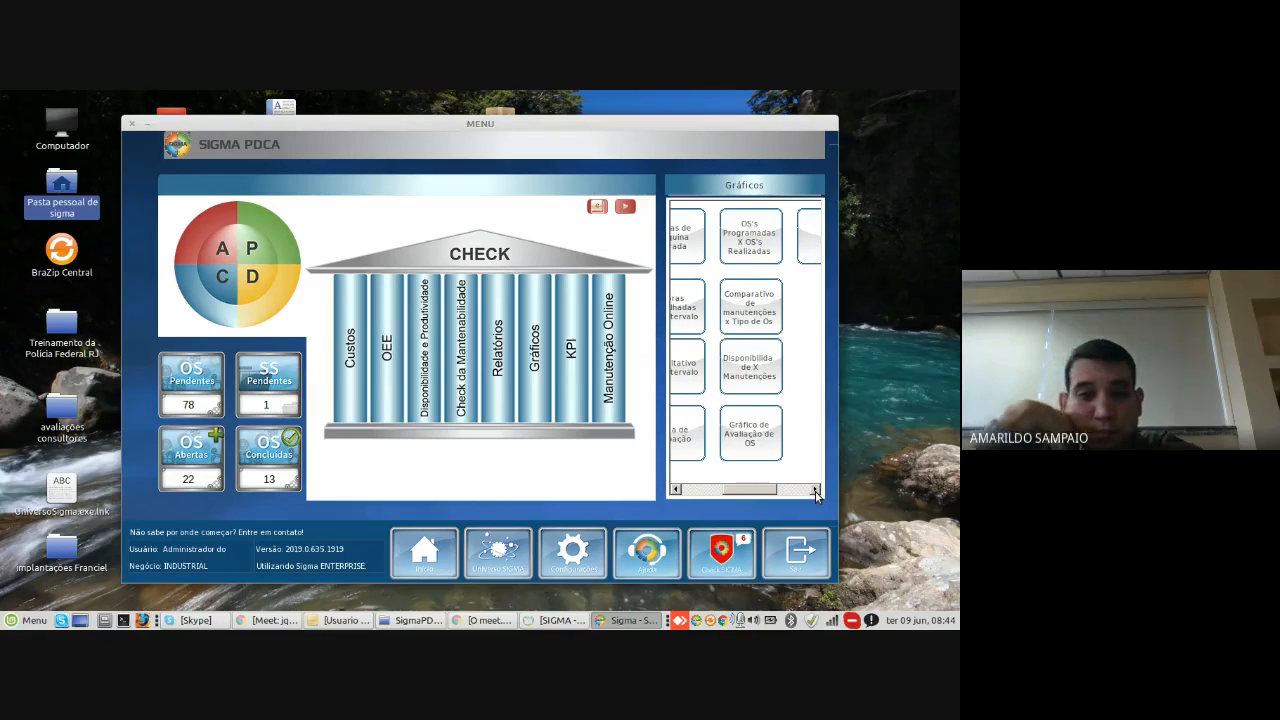
pyautogui.click(751, 236)
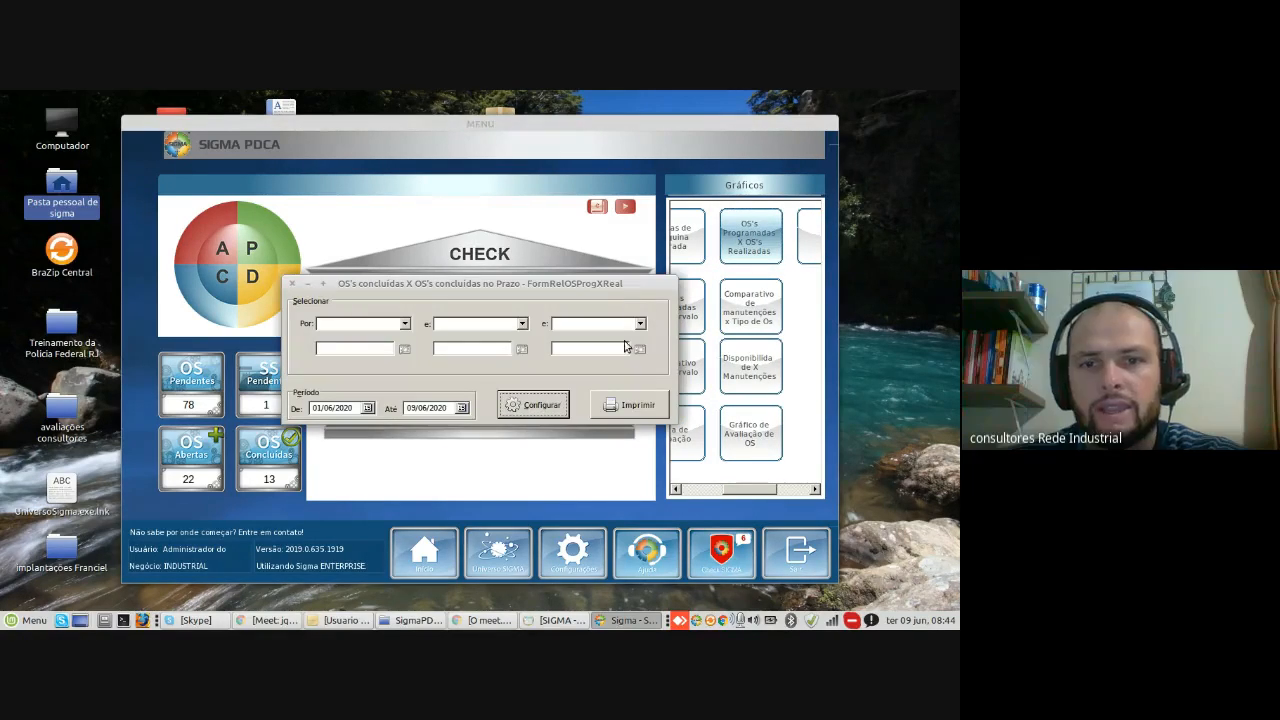
pyautogui.click(293, 287)
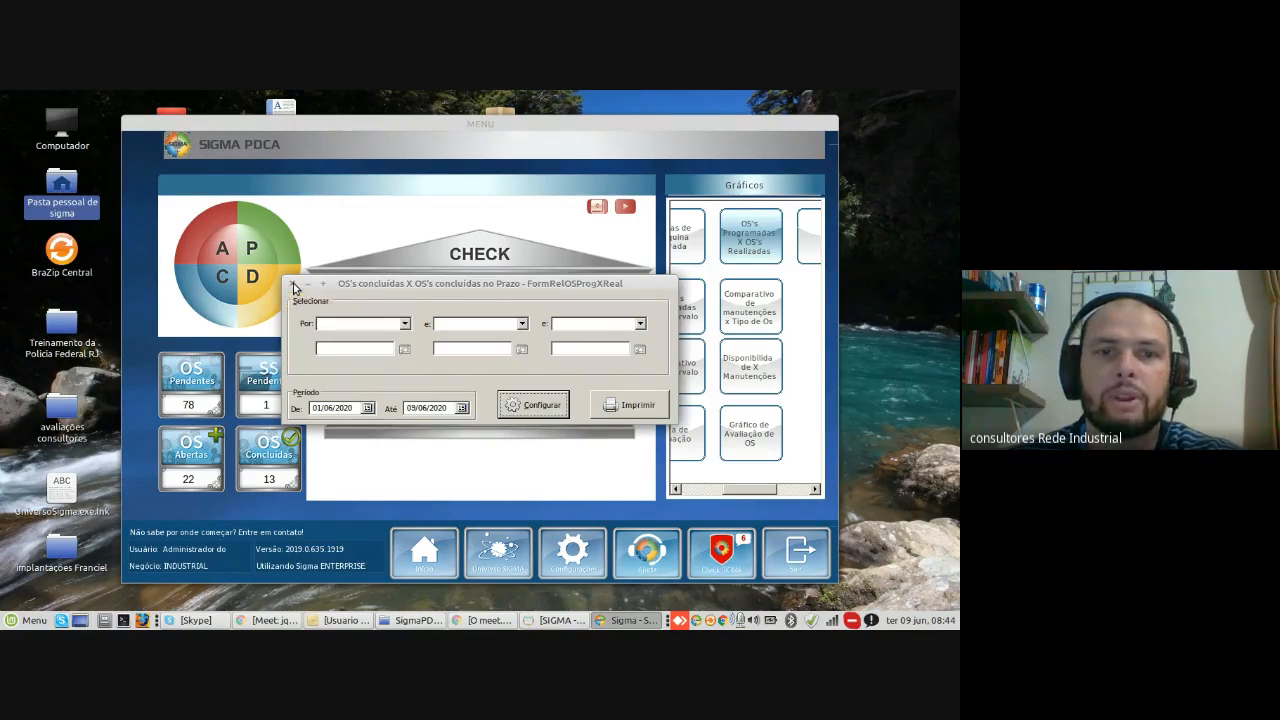
pyautogui.click(815, 490)
pyautogui.moveTo(779, 493); pyautogui.dragTo(728, 493)
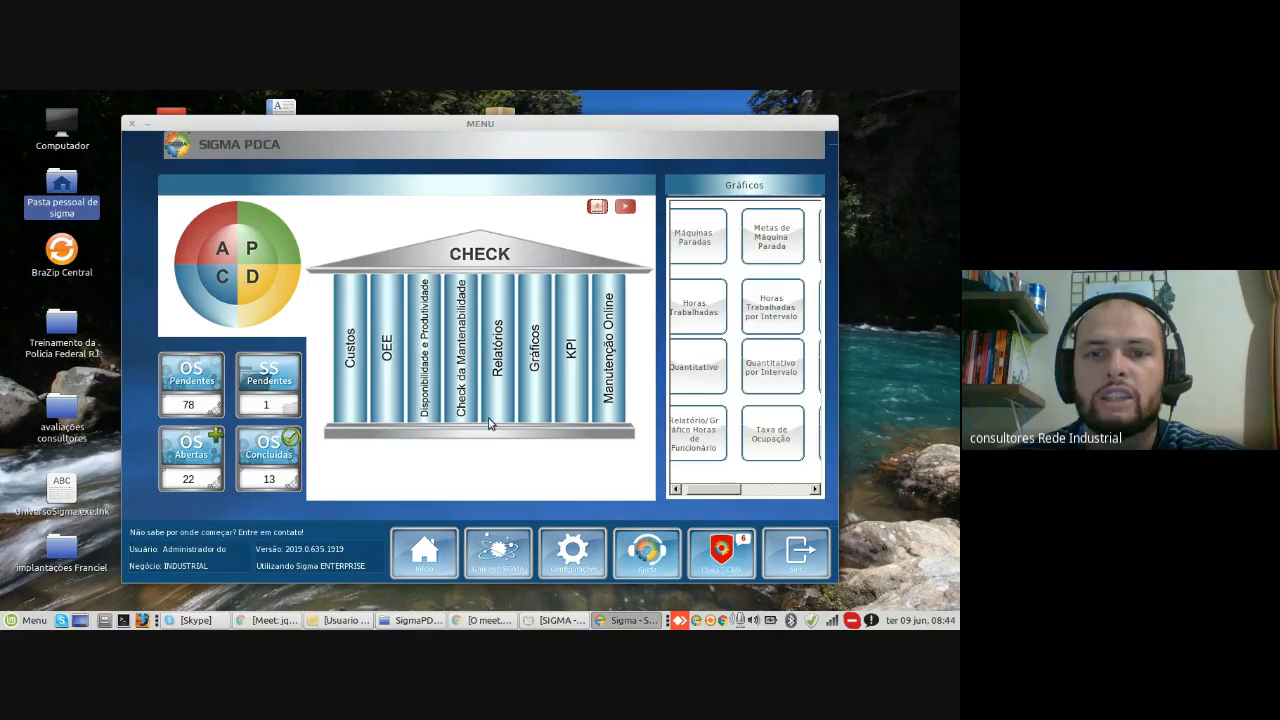
# Step: Open the Alerta de Programação from the Do phase's OS pillar, list the OS's Pendentes, and close the alert
pyautogui.click(254, 251)
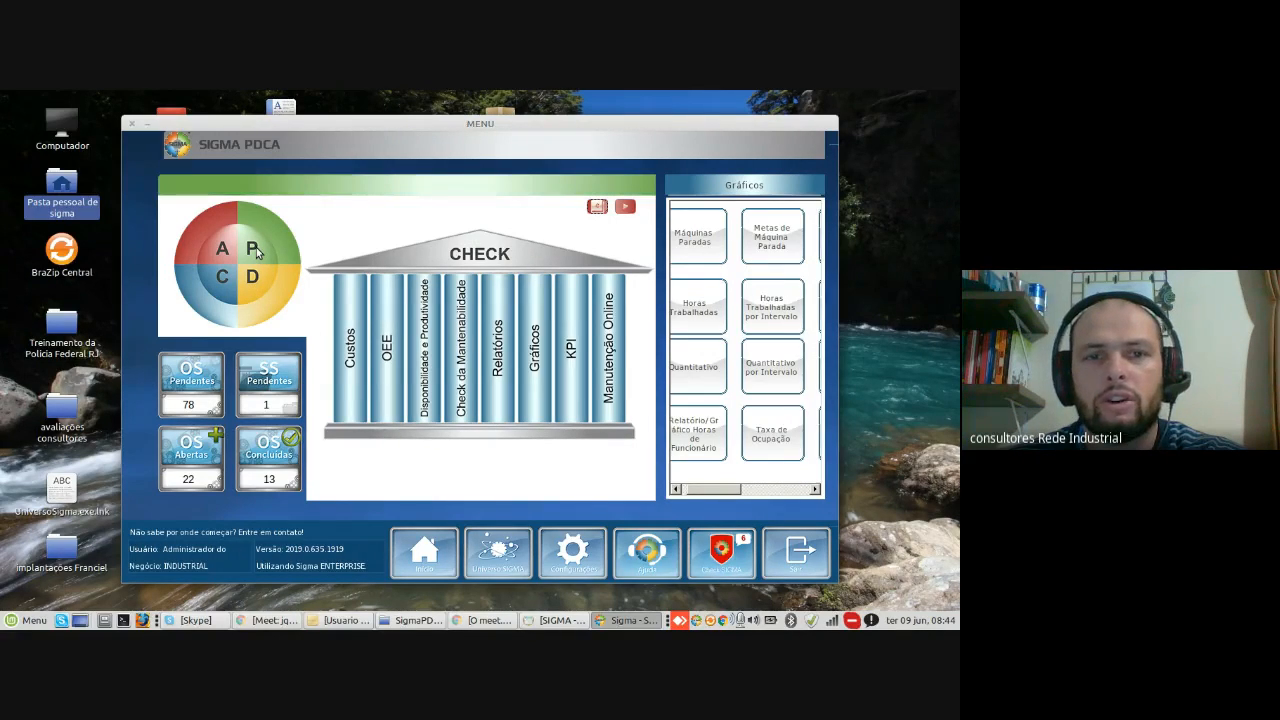
pyautogui.click(262, 282)
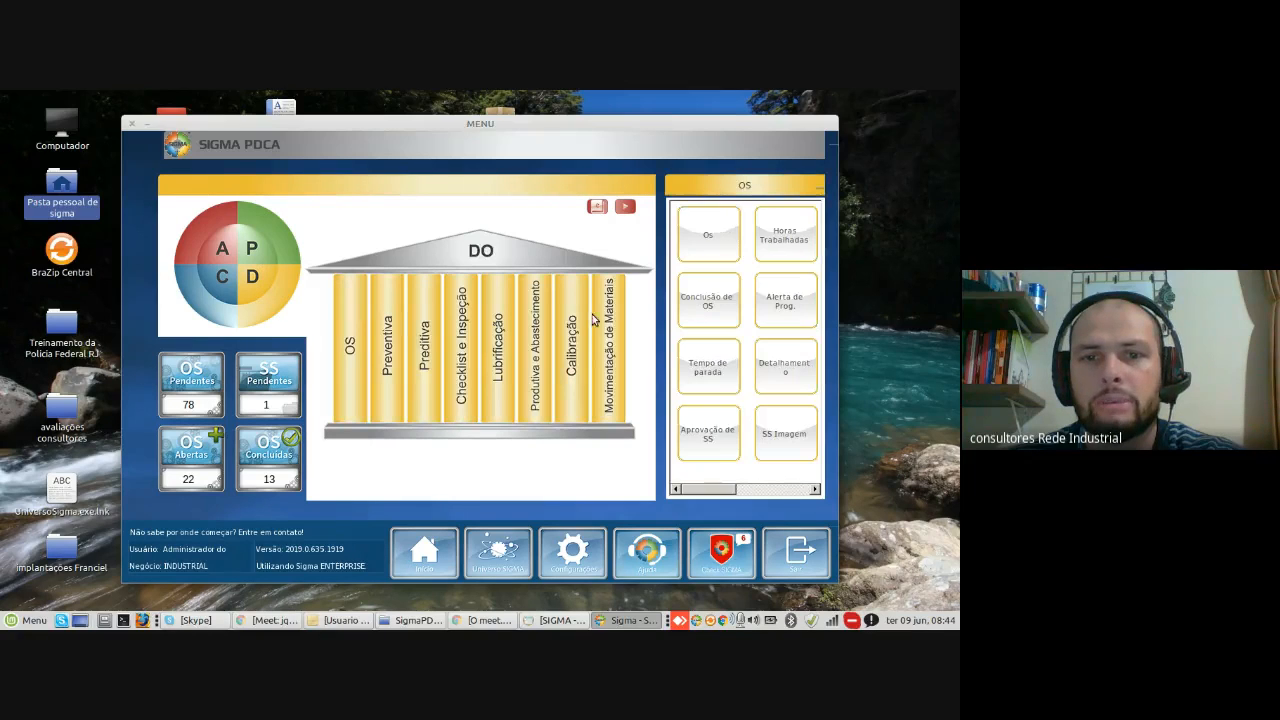
pyautogui.click(786, 300)
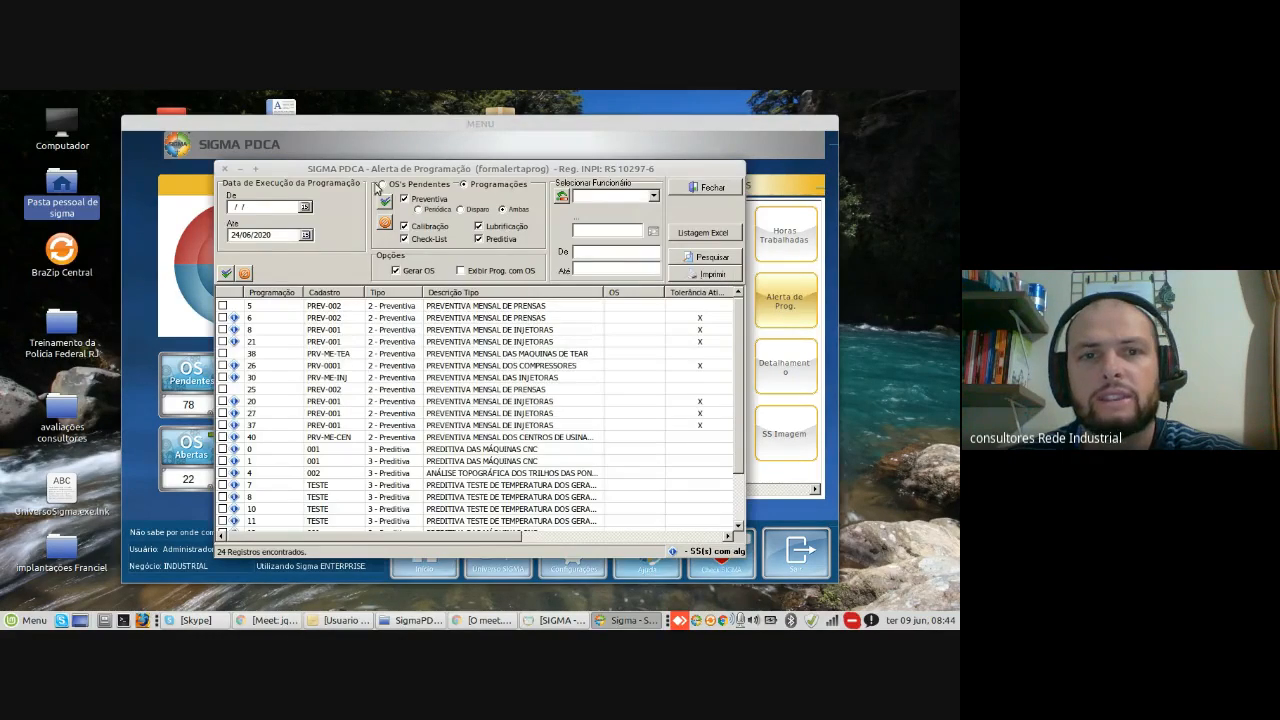
pyautogui.click(383, 185)
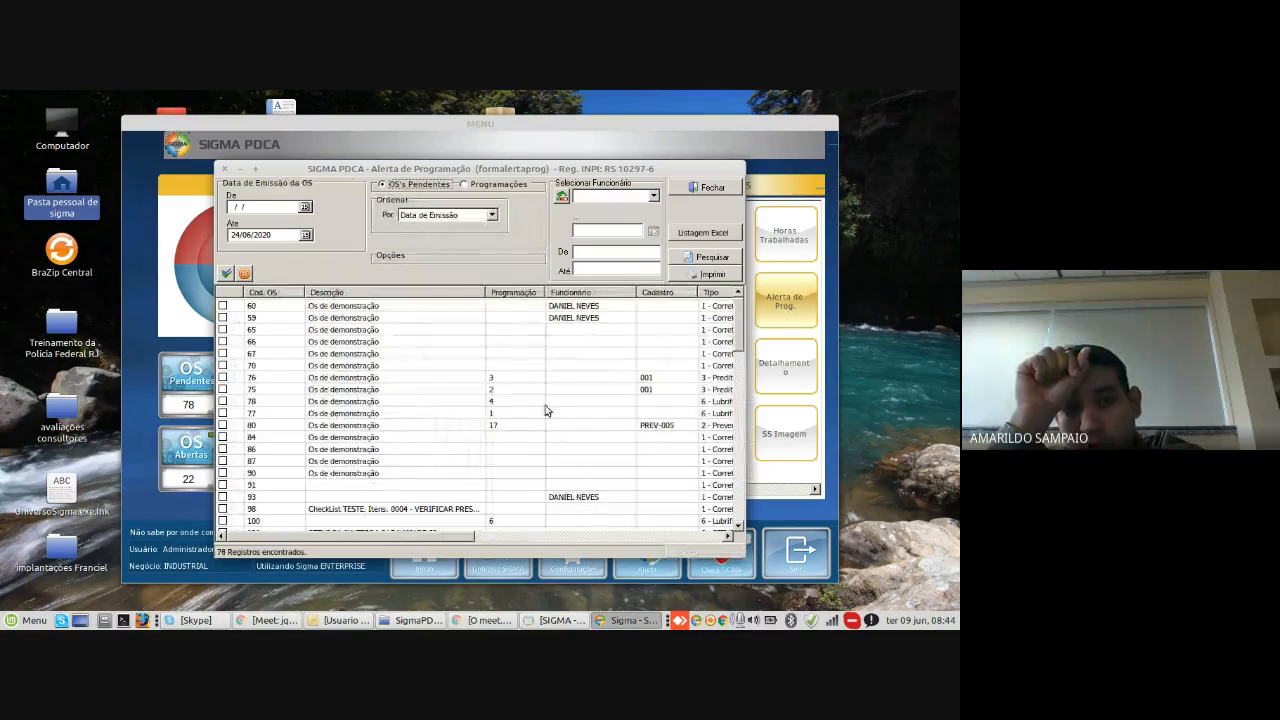
pyautogui.click(733, 192)
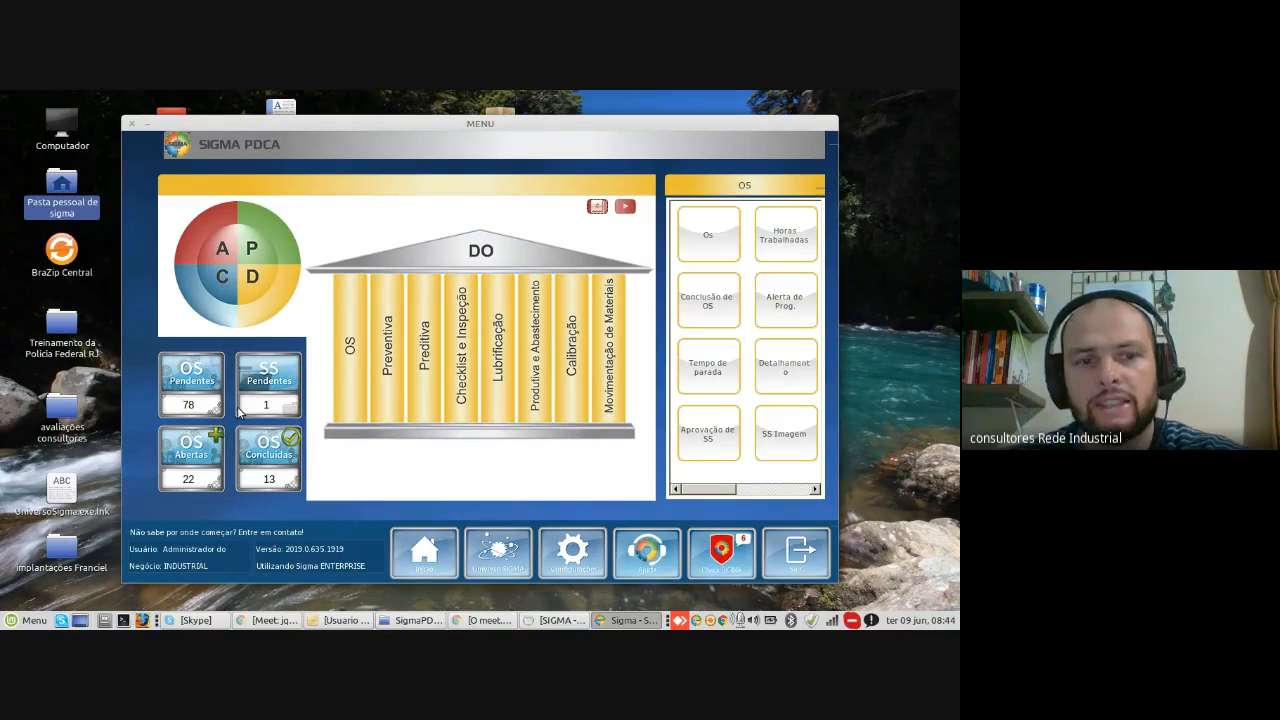
# Step: Return to the Check phase and look through the charts offered in the Gráficos pillar
pyautogui.click(224, 298)
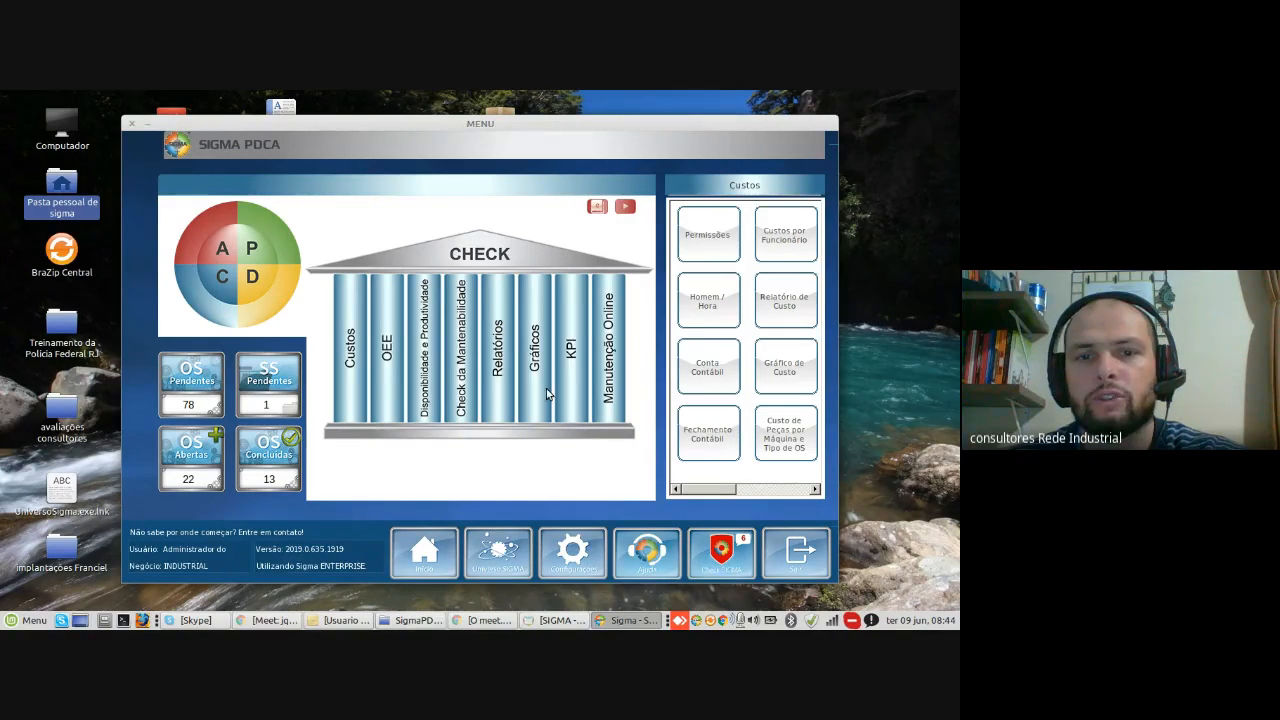
pyautogui.click(547, 393)
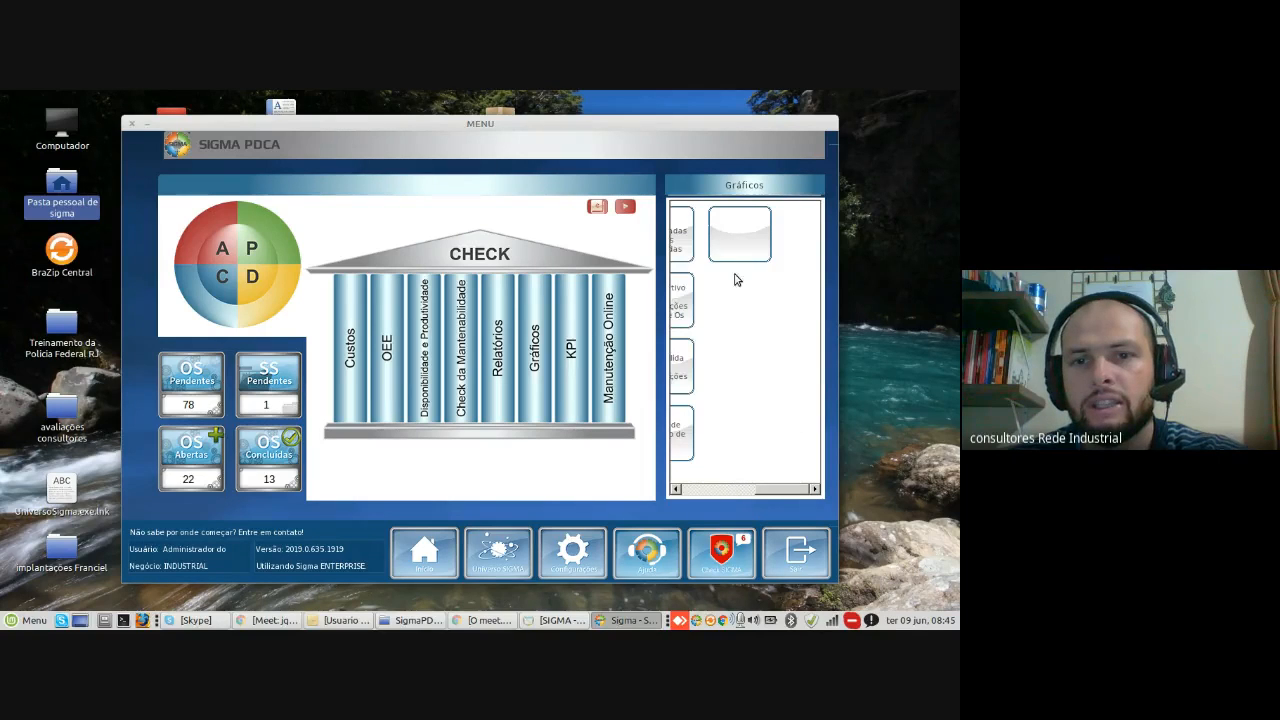
pyautogui.click(675, 490)
pyautogui.click(675, 490)
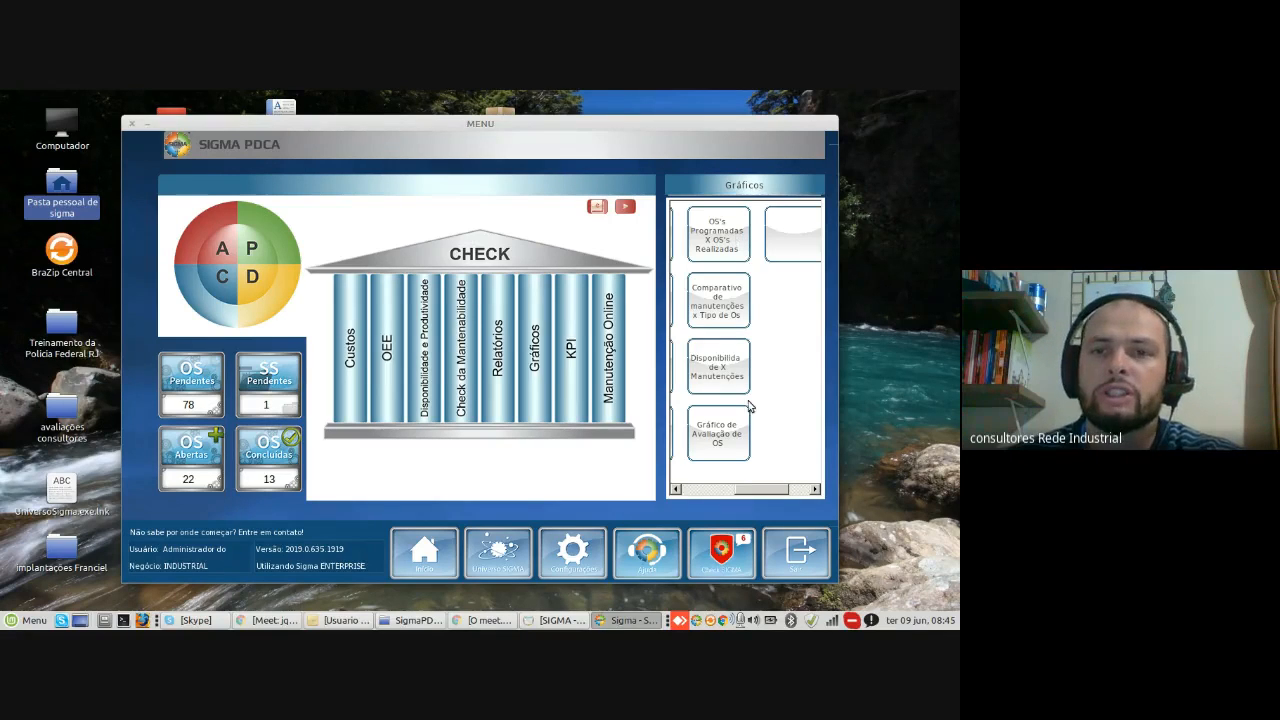
pyautogui.moveTo(757, 489); pyautogui.dragTo(700, 492)
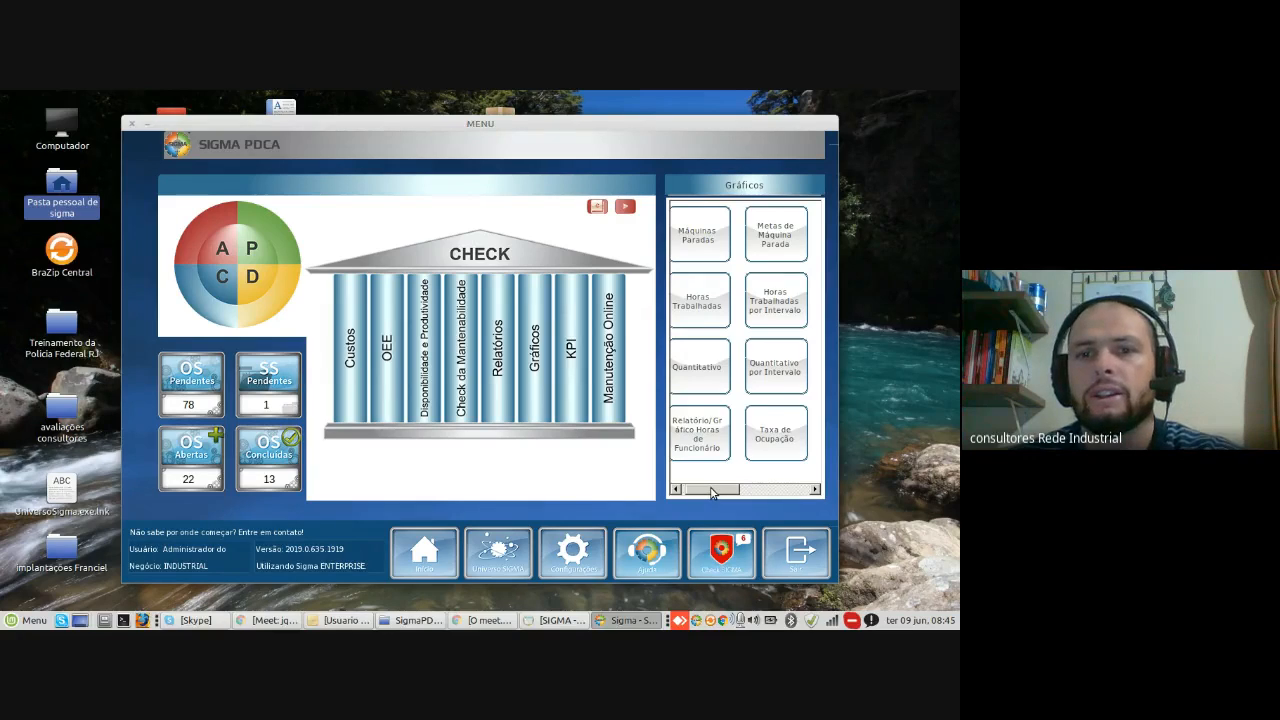
# Step: Open the Descritivo report under Relatórios, select by Cod. OS with ordering by Centro de Custo, and close the form
pyautogui.click(499, 375)
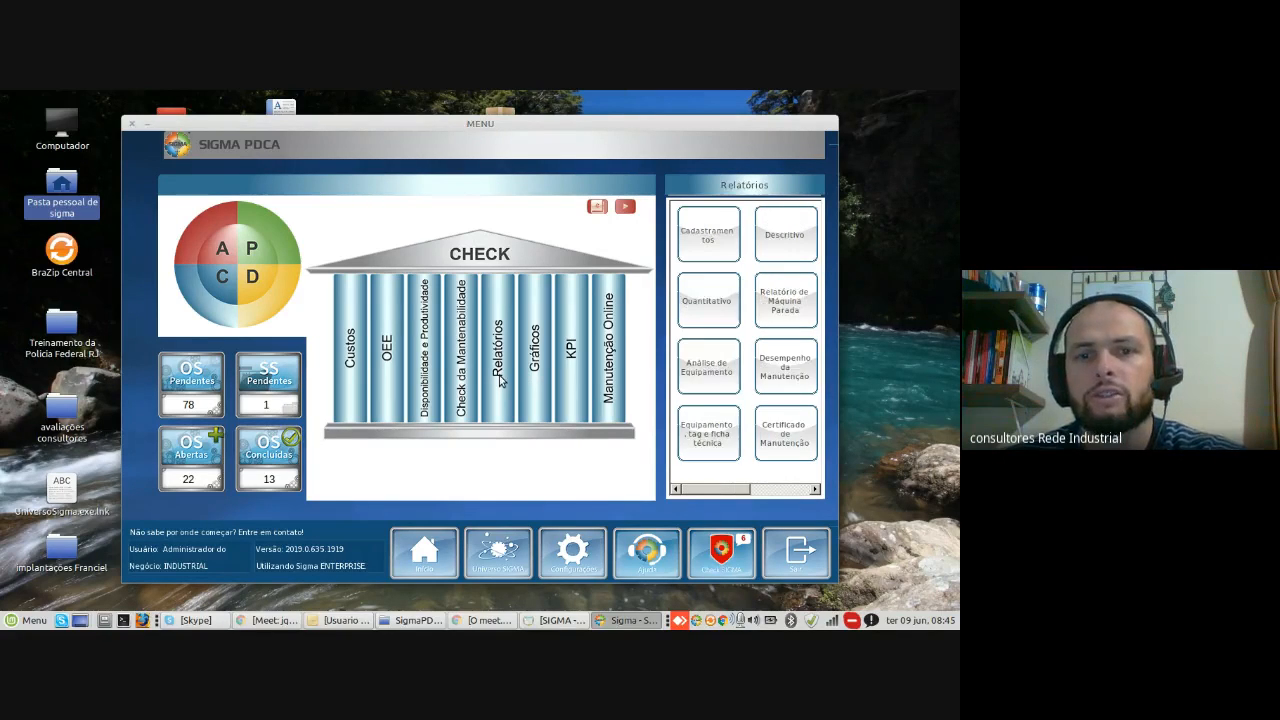
pyautogui.click(790, 235)
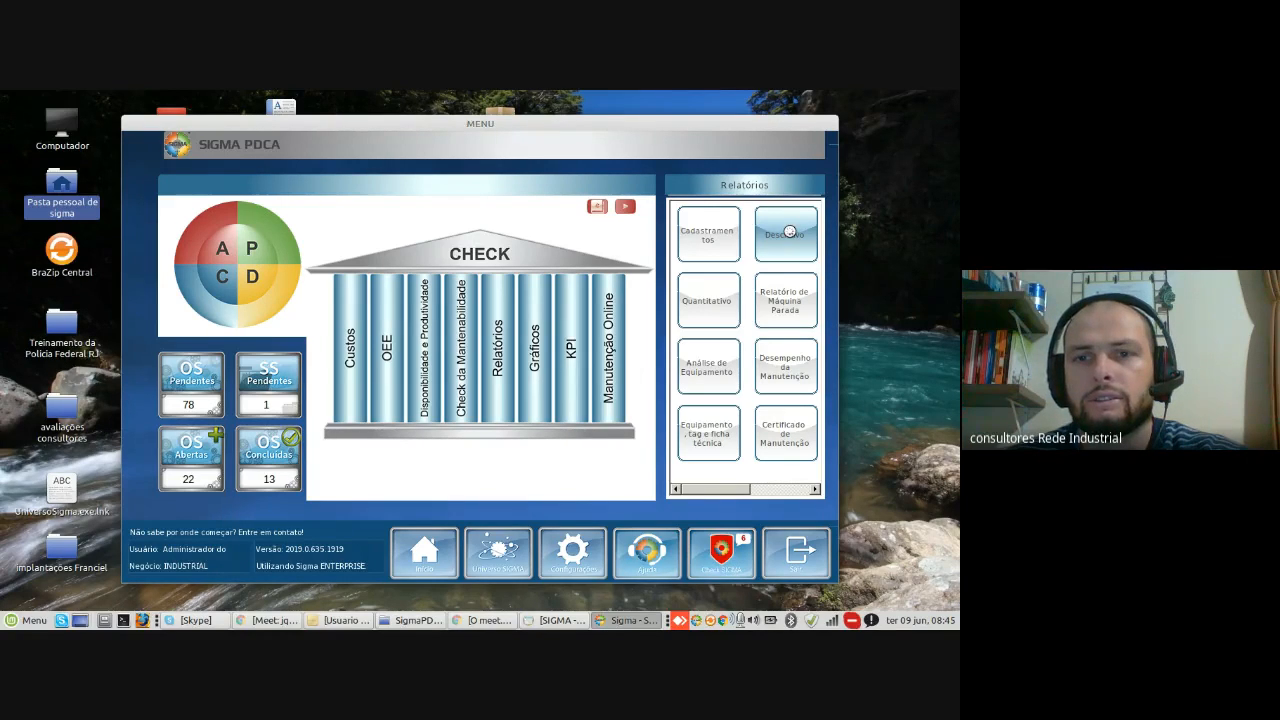
pyautogui.click(279, 203)
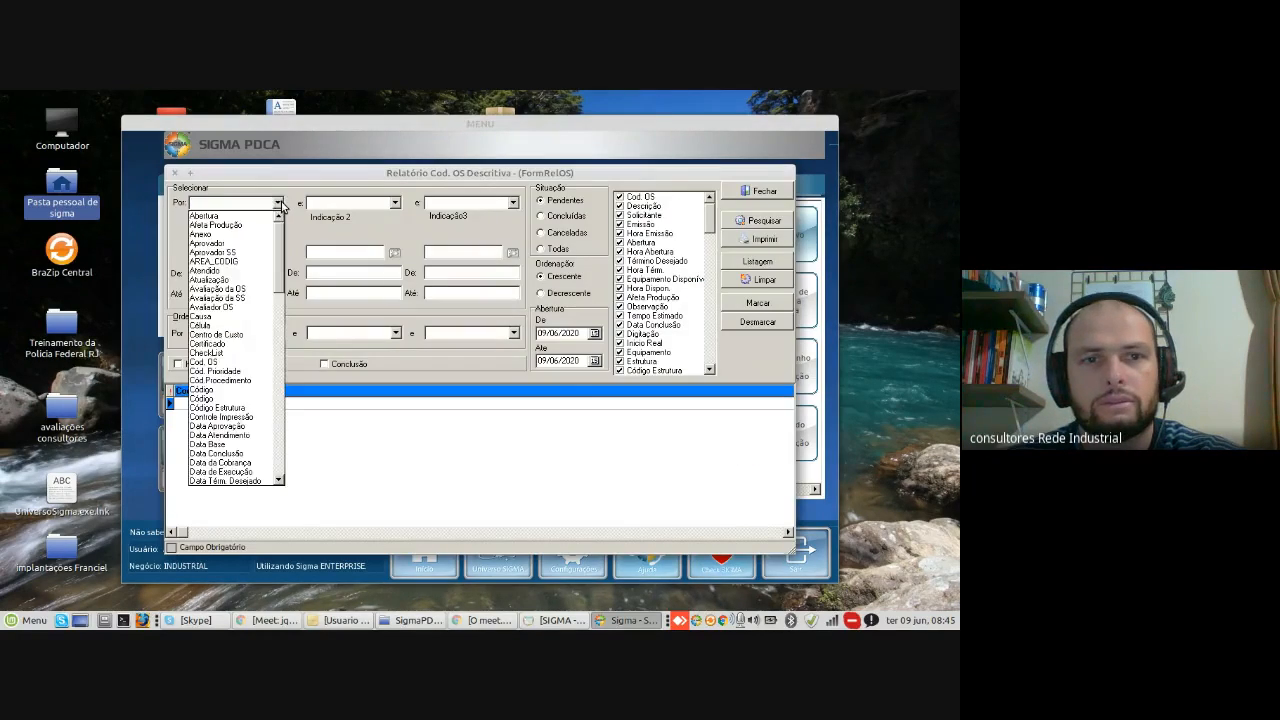
pyautogui.click(237, 366)
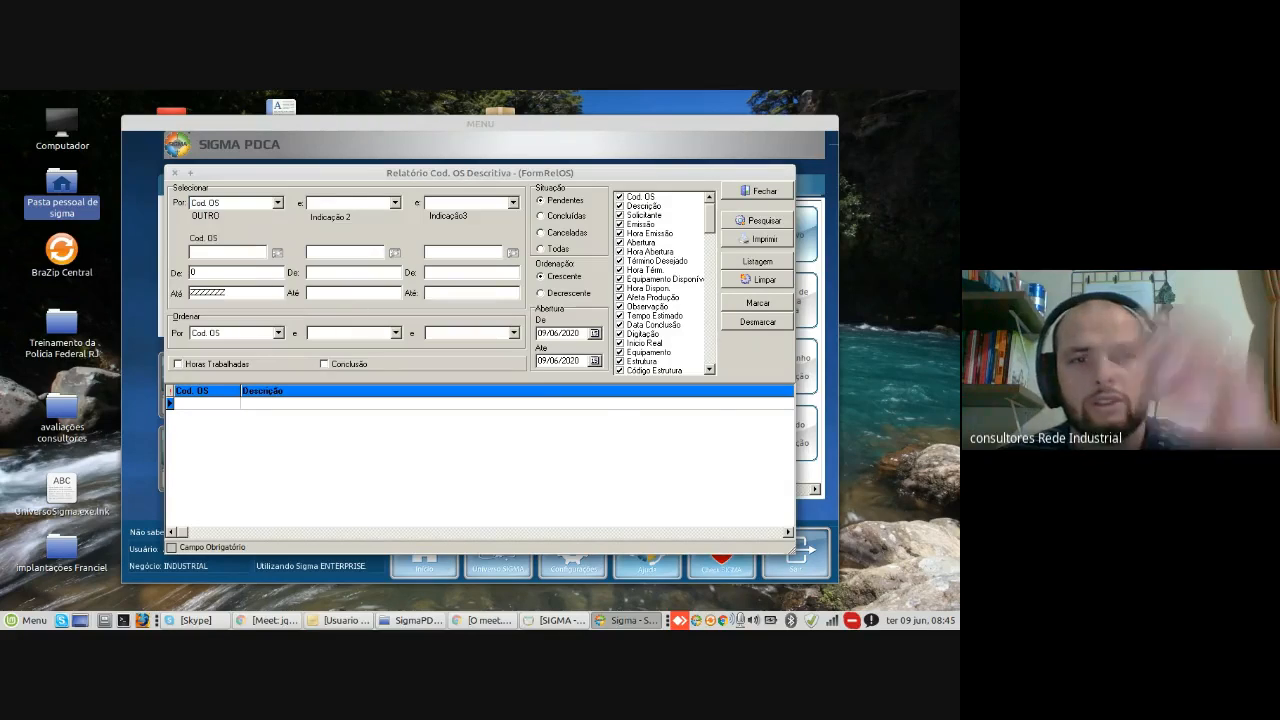
pyautogui.click(278, 332)
pyautogui.scroll(5, 237, 307)
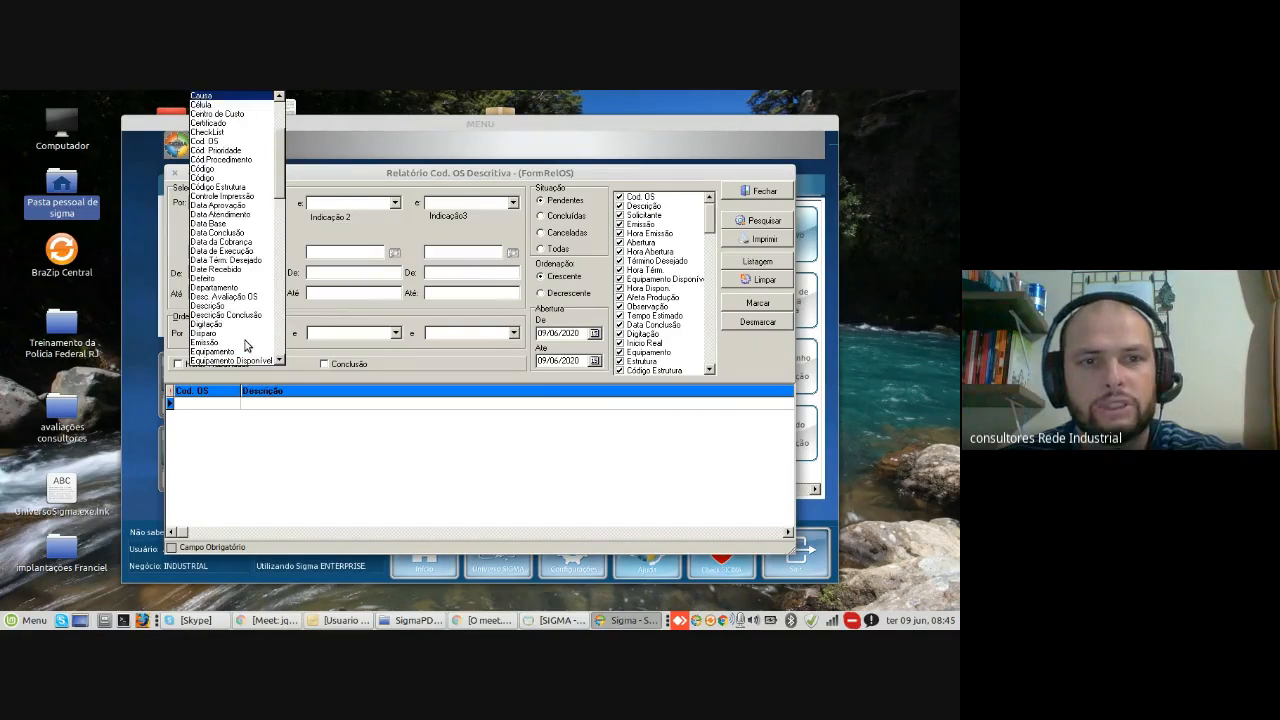
pyautogui.click(250, 116)
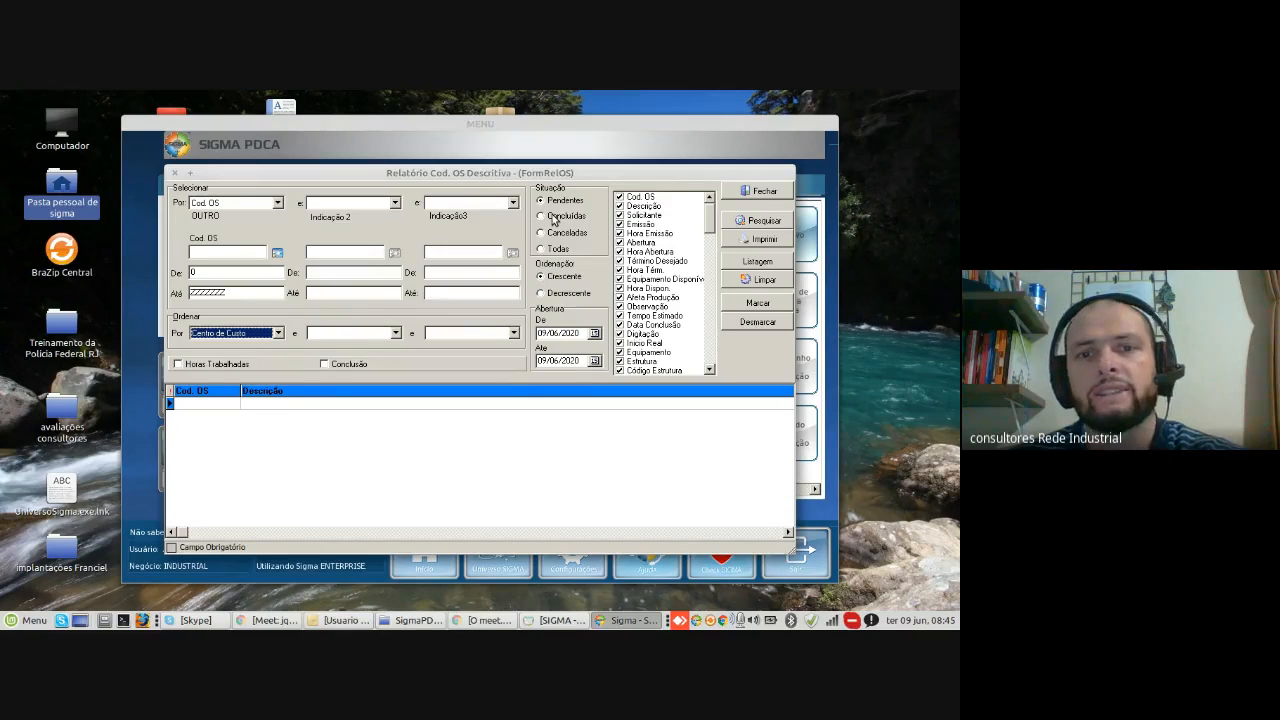
pyautogui.click(758, 190)
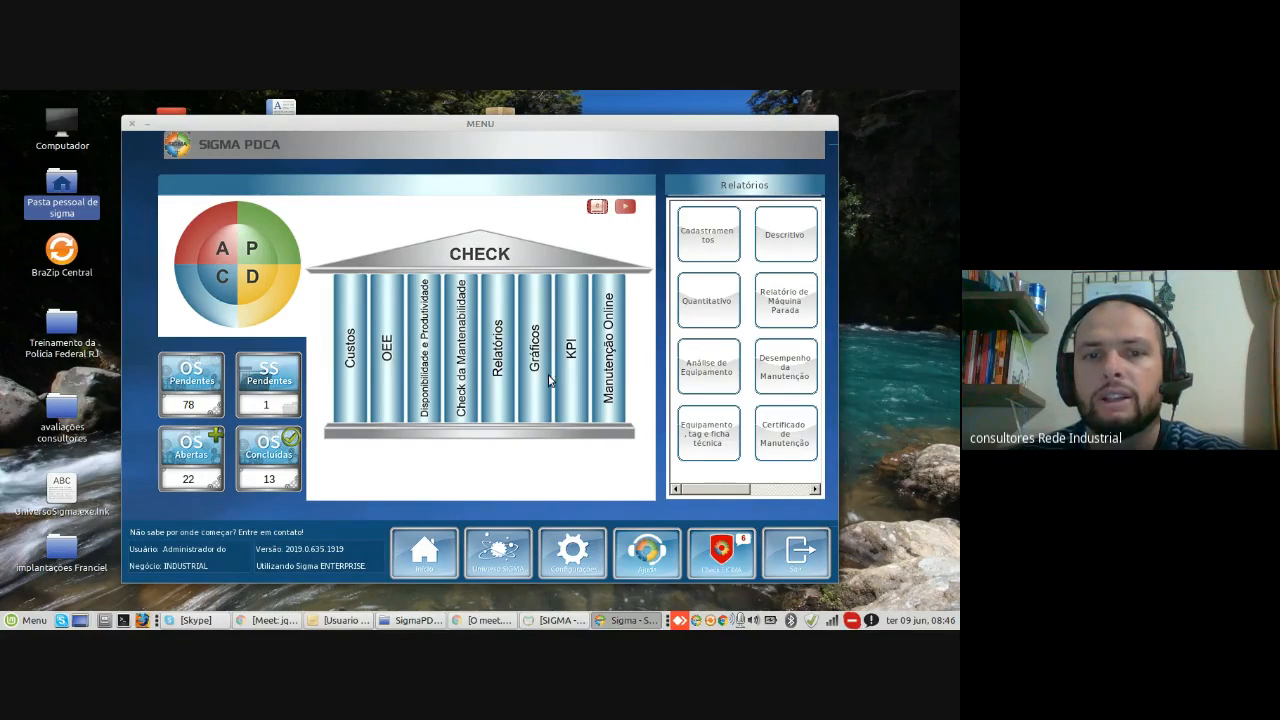
# Step: Open the Disponibilidade X Manutenções chart form from the Check phase's Gráficos pillar
pyautogui.click(541, 376)
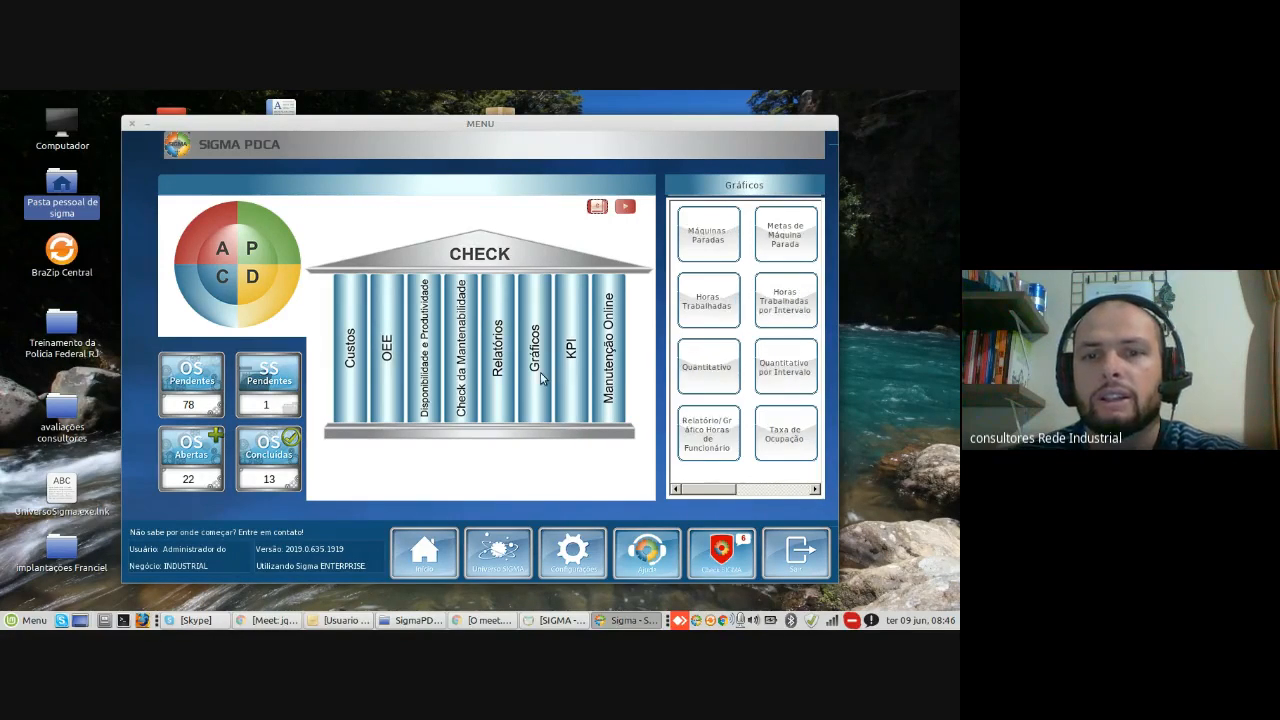
pyautogui.click(815, 489)
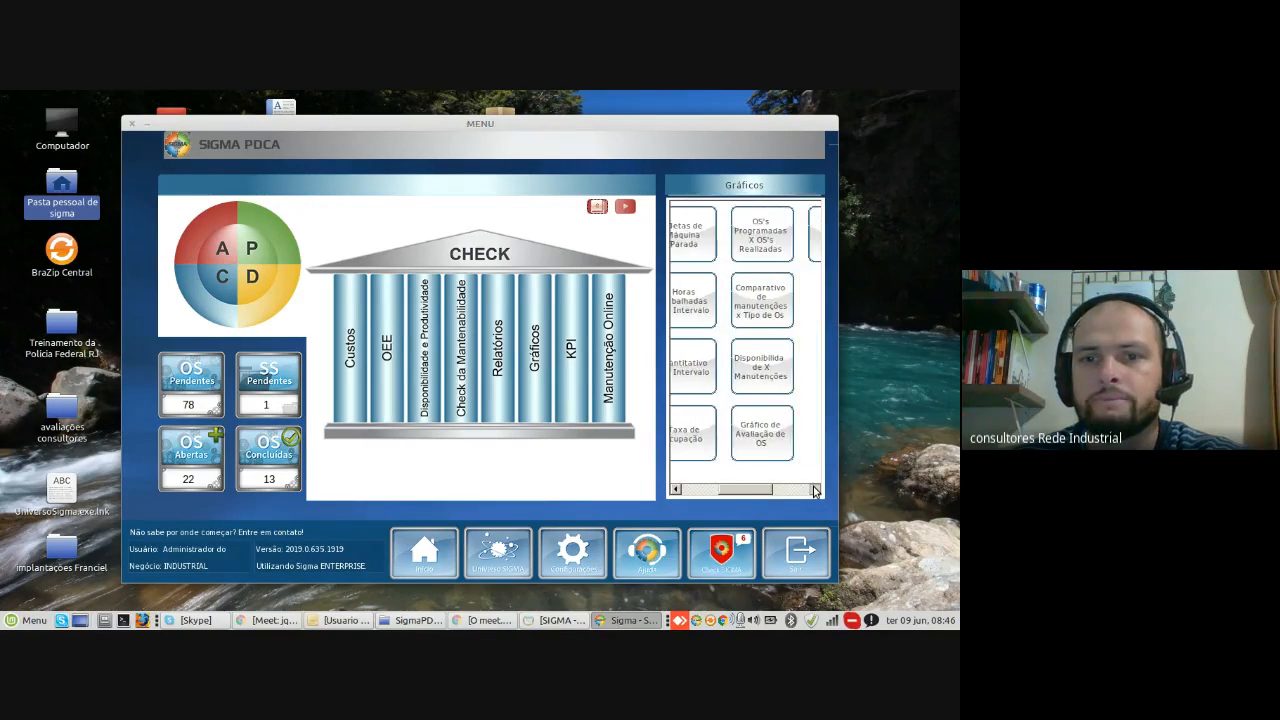
pyautogui.click(741, 362)
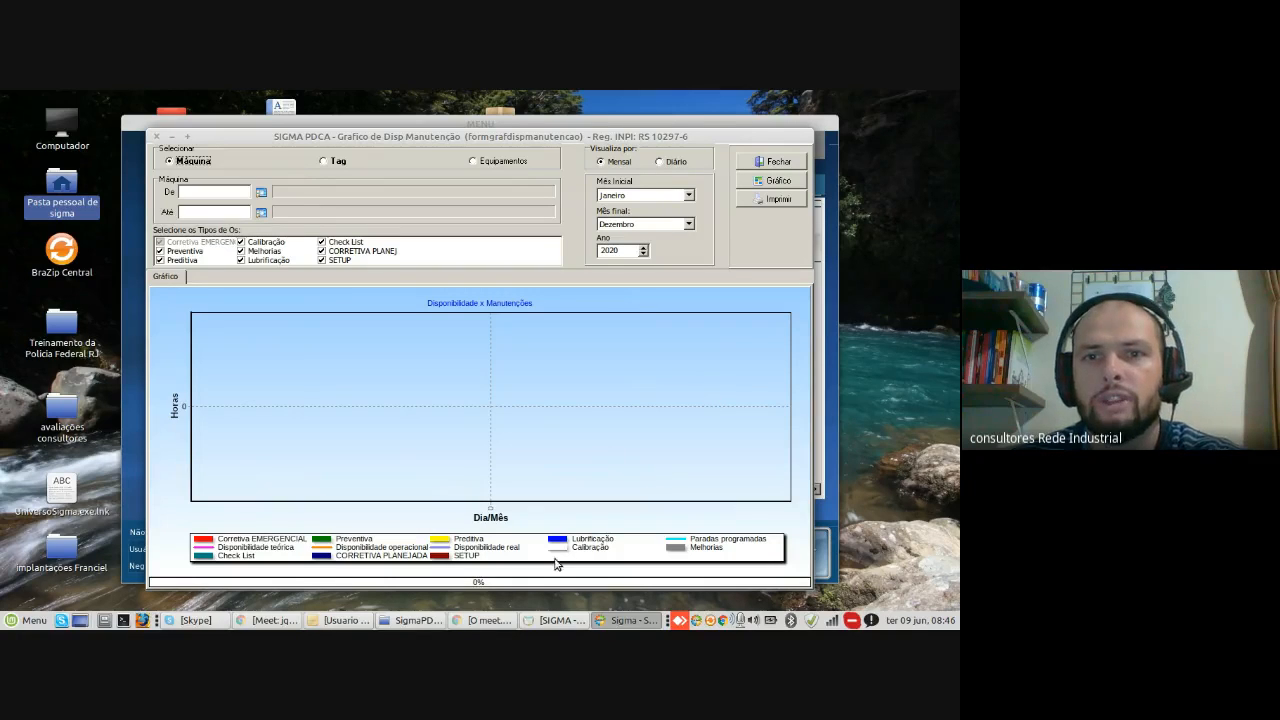
# Step: Generate the Disponibilidade x Manutenções chart for machines INJ-01 through RAIOX-03, and close its window
pyautogui.click(261, 192)
pyautogui.doubleClick(415, 308)
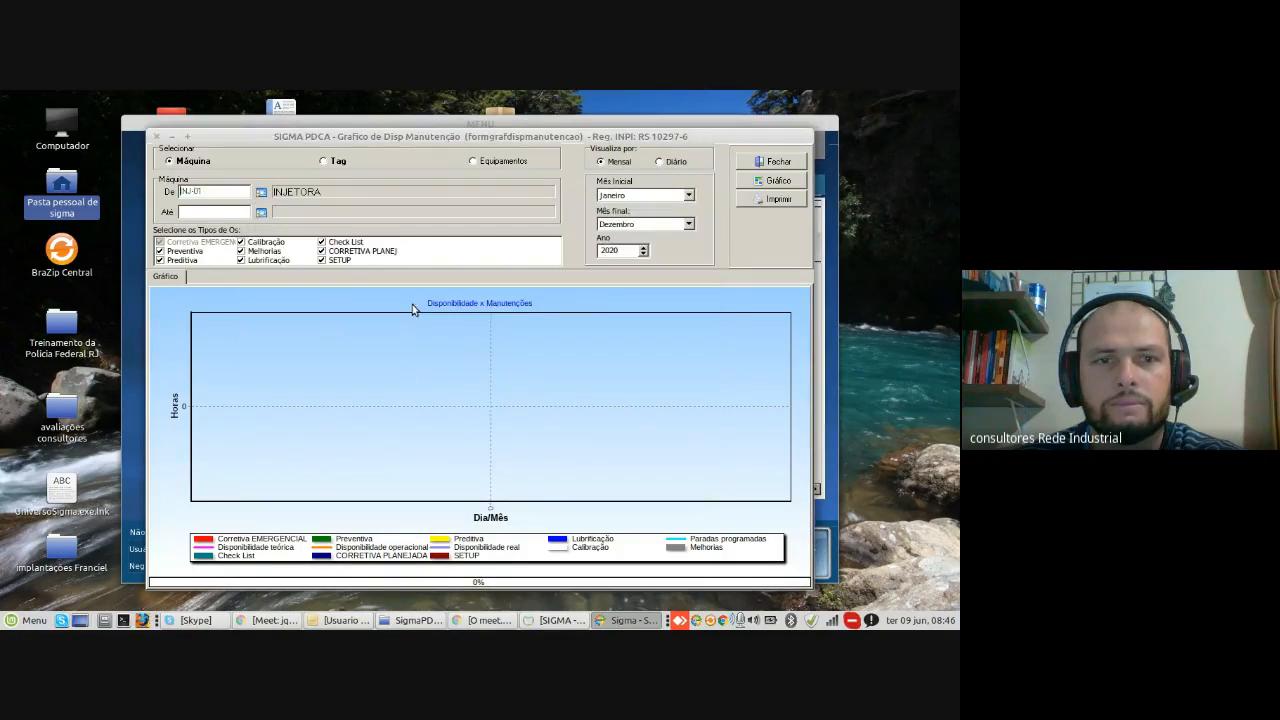
pyautogui.click(261, 212)
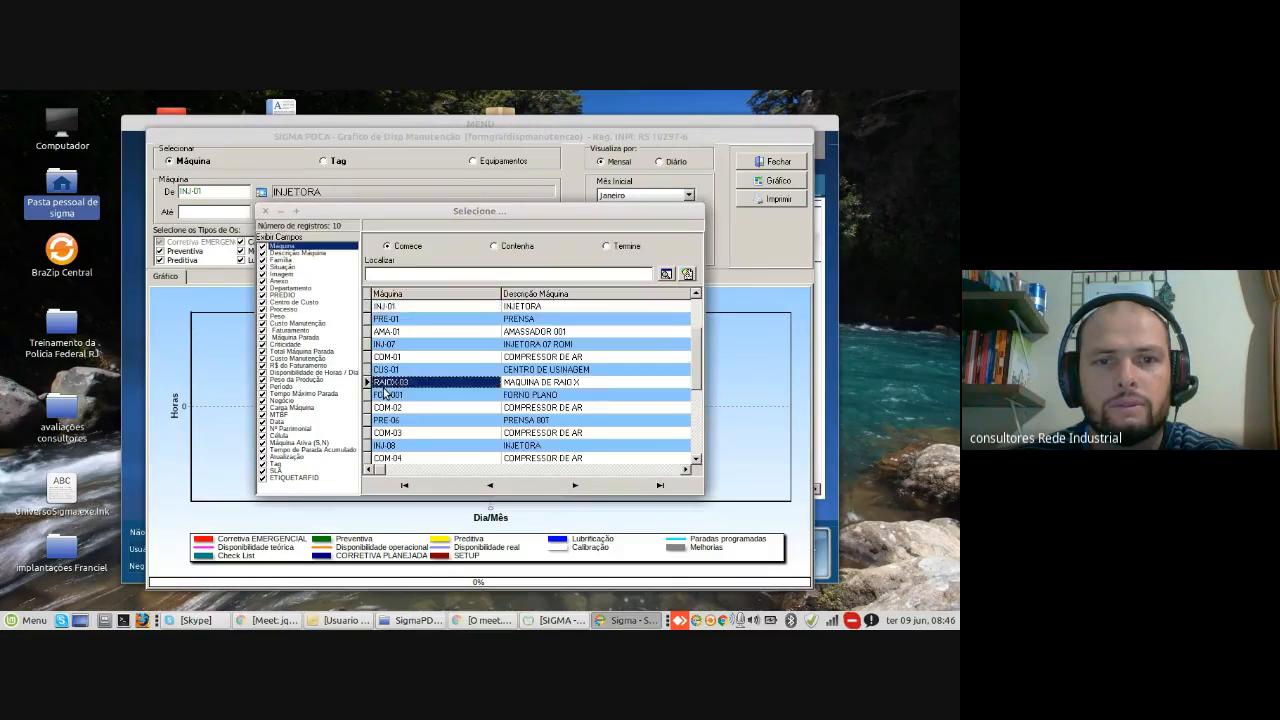
pyautogui.doubleClick(382, 385)
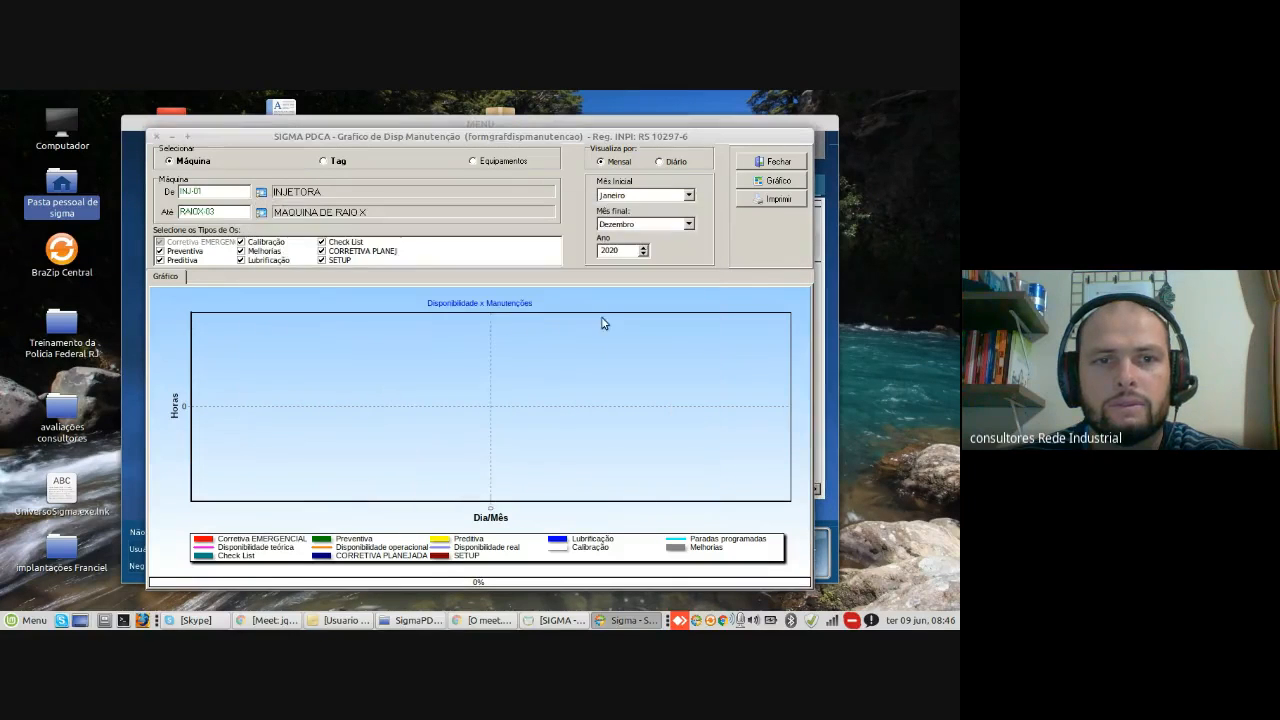
pyautogui.click(755, 182)
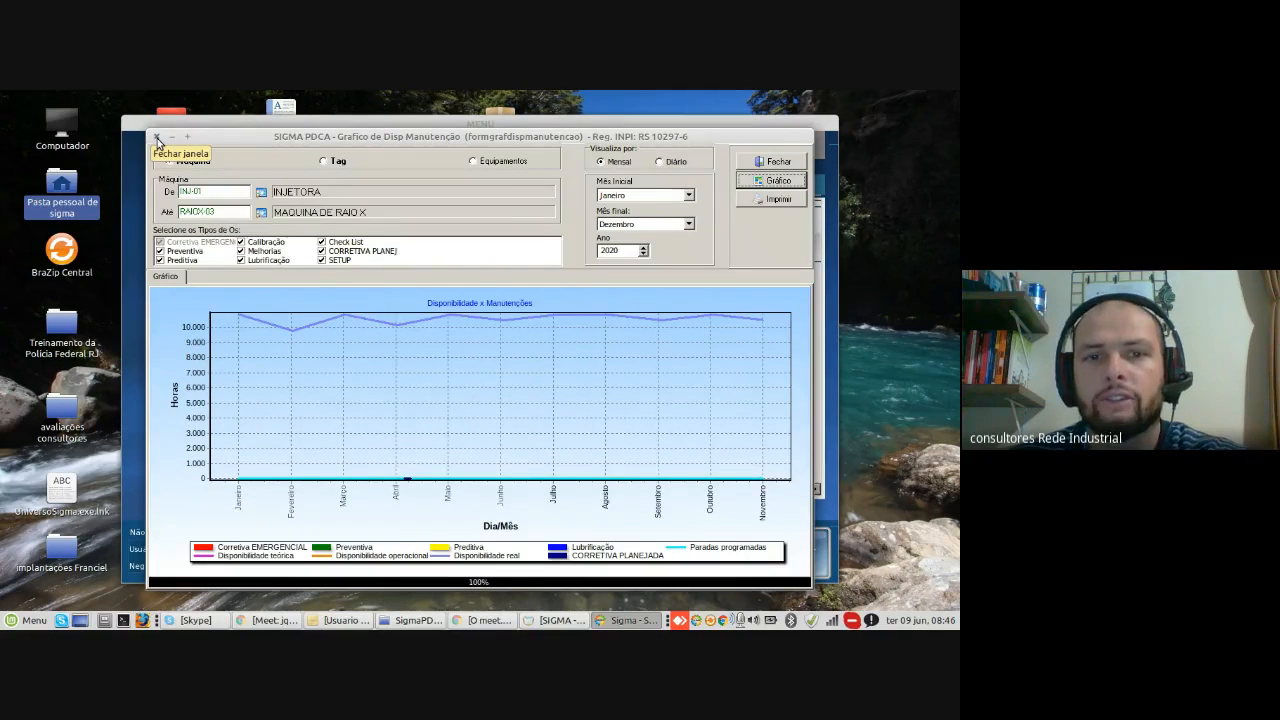
pyautogui.click(157, 138)
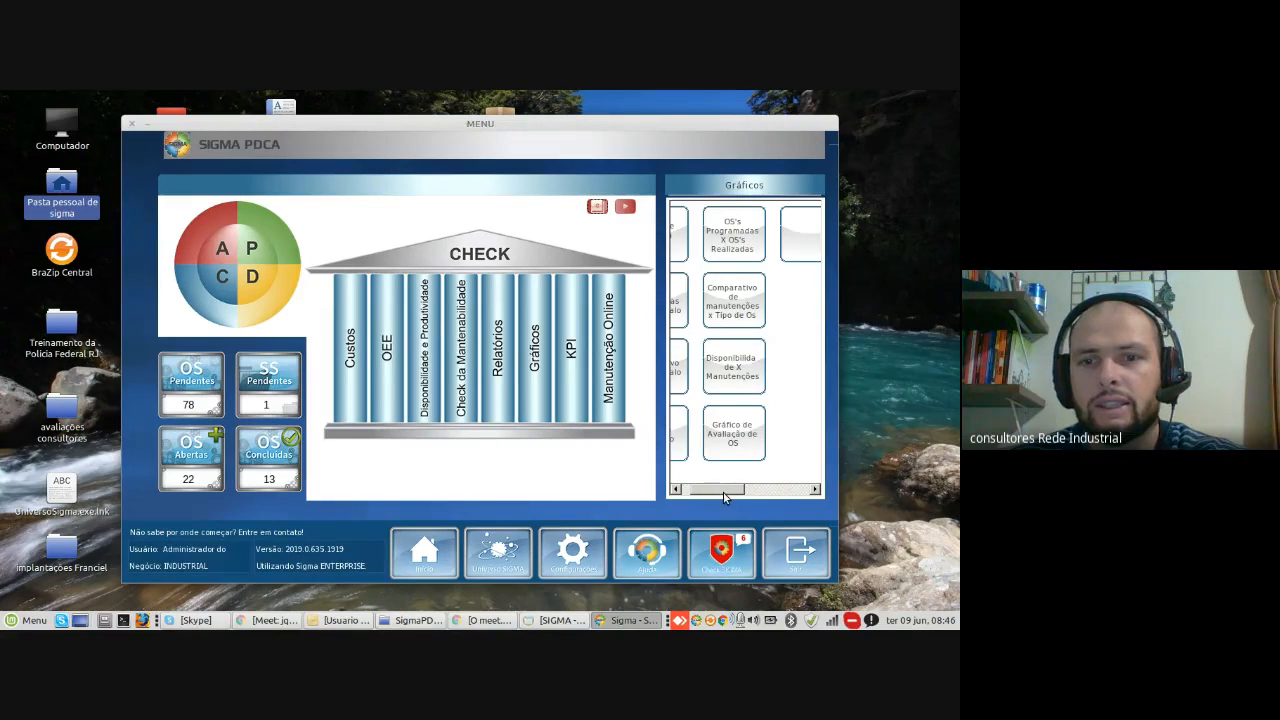
# Step: Find the OS's Programadas X OS's Realizadas entry among the Gráficos and open its report form
pyautogui.moveTo(724, 493); pyautogui.dragTo(723, 493)
pyautogui.click(537, 383)
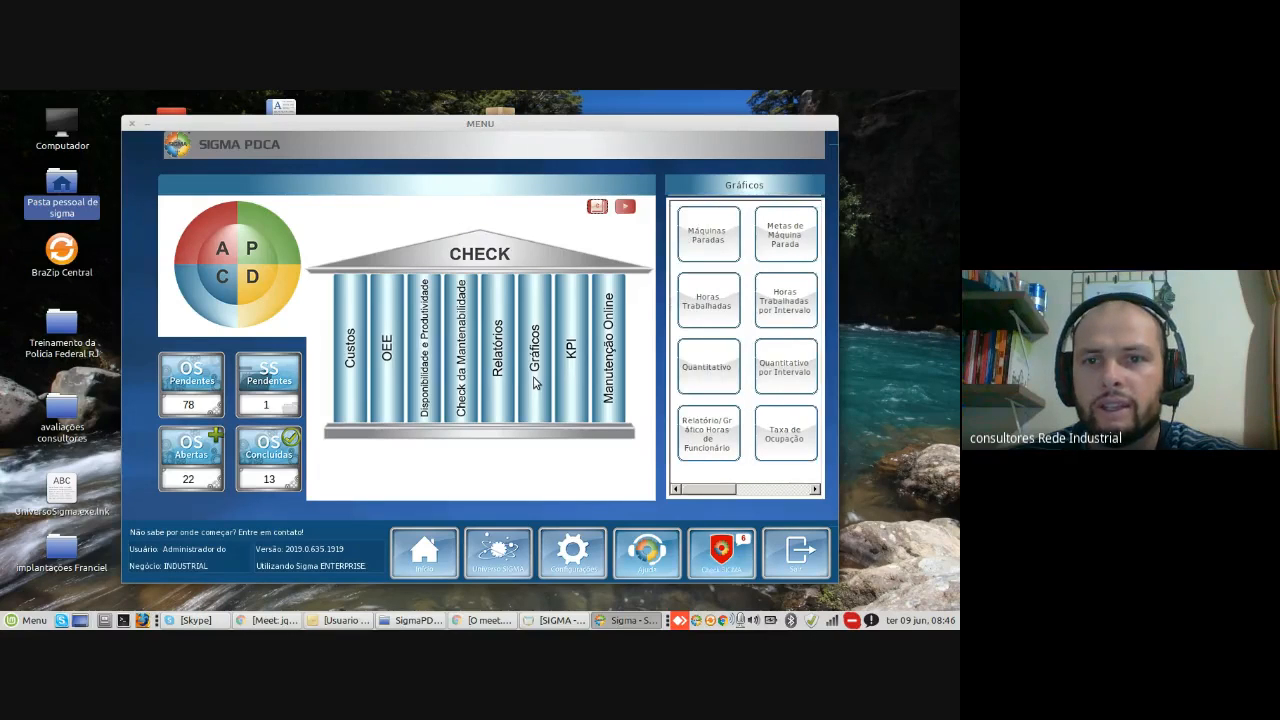
pyautogui.click(815, 490)
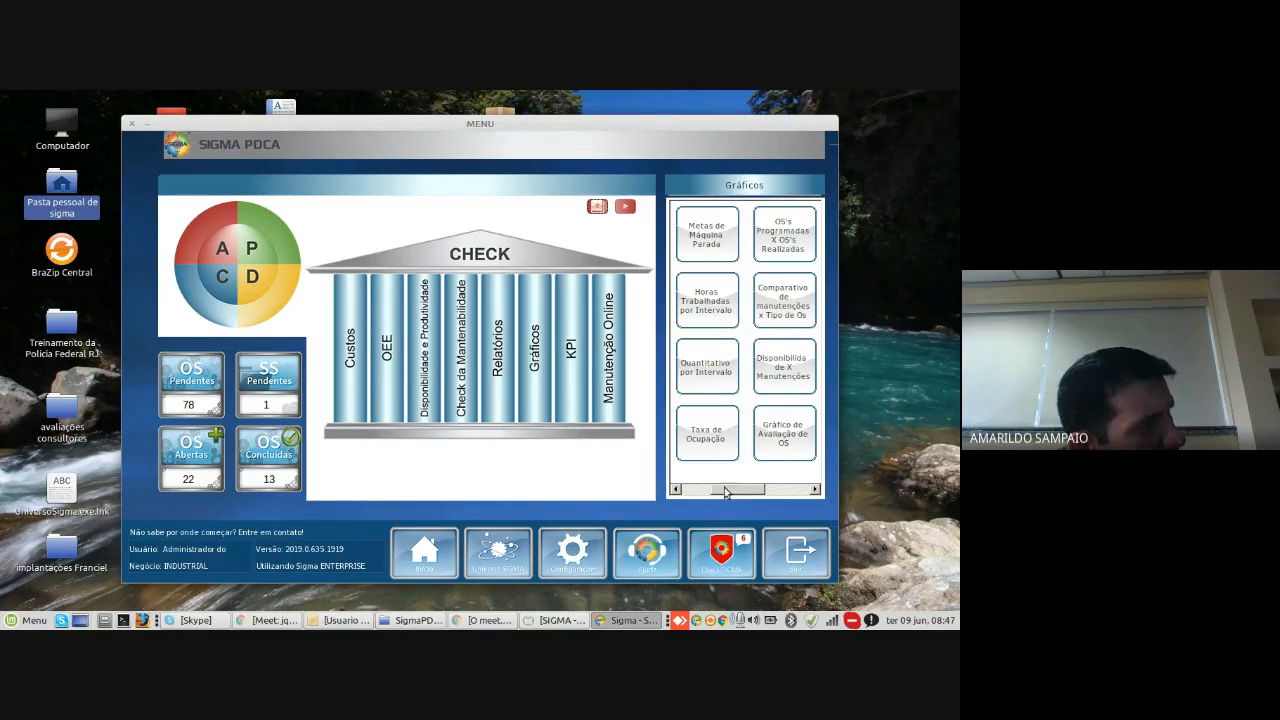
pyautogui.moveTo(727, 493); pyautogui.dragTo(700, 493)
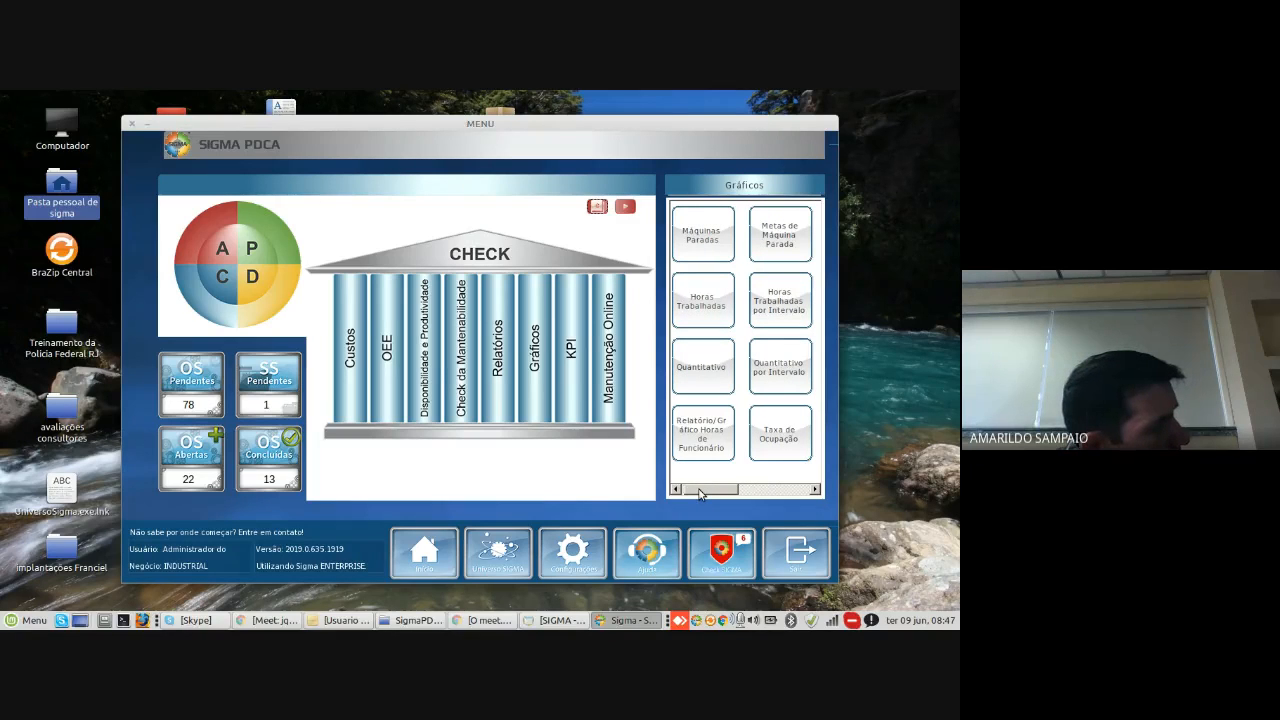
pyautogui.click(818, 494)
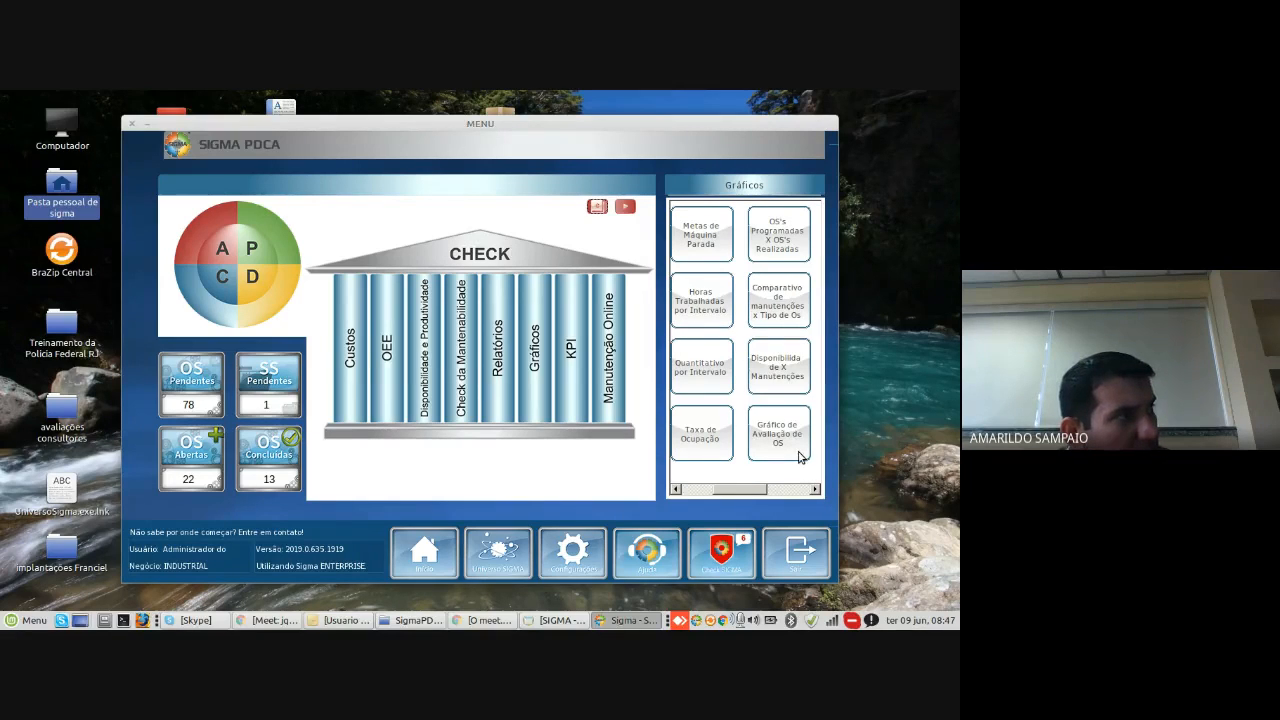
pyautogui.click(792, 248)
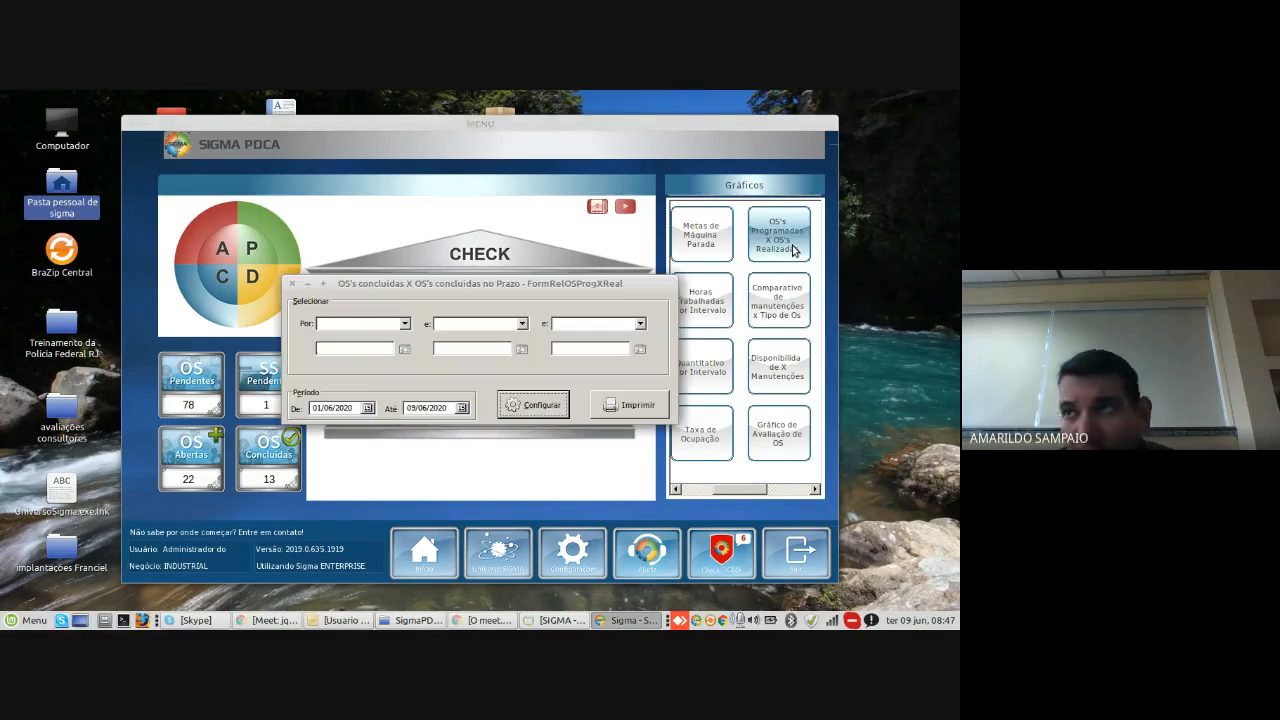
# Step: Filter the completed work orders report by Departamento, choosing the IND department
pyautogui.click(405, 325)
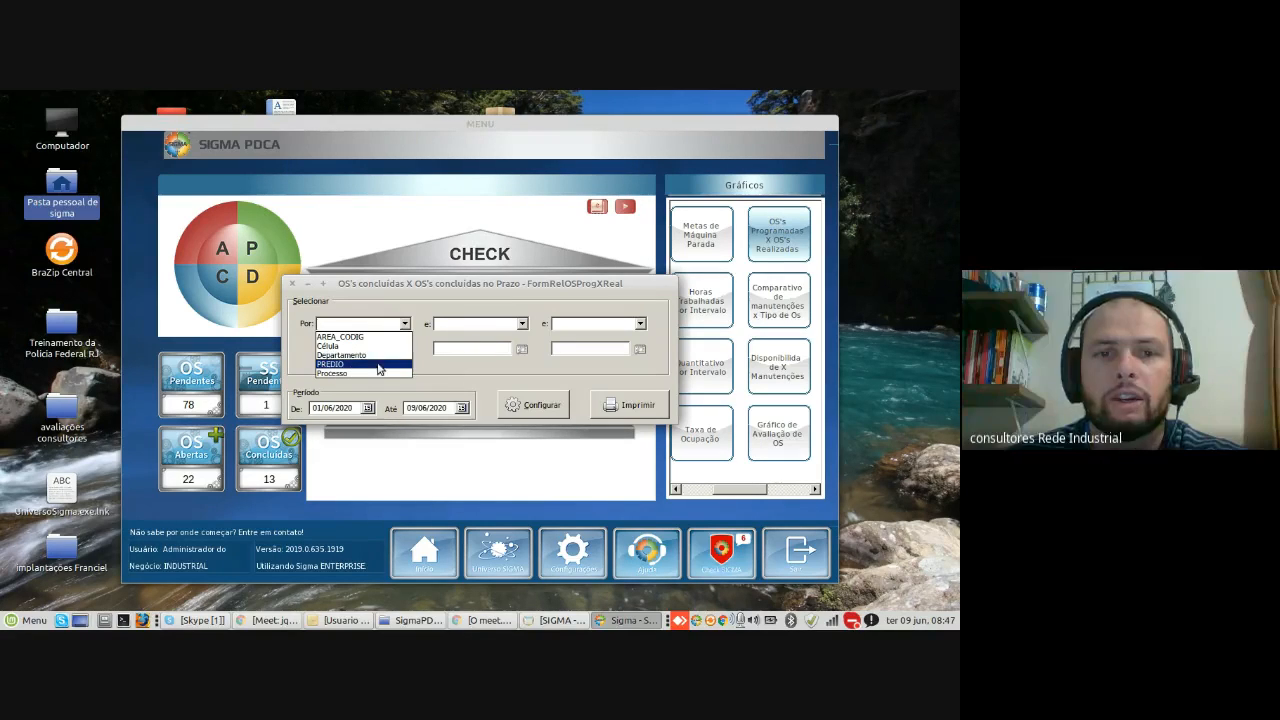
pyautogui.click(377, 355)
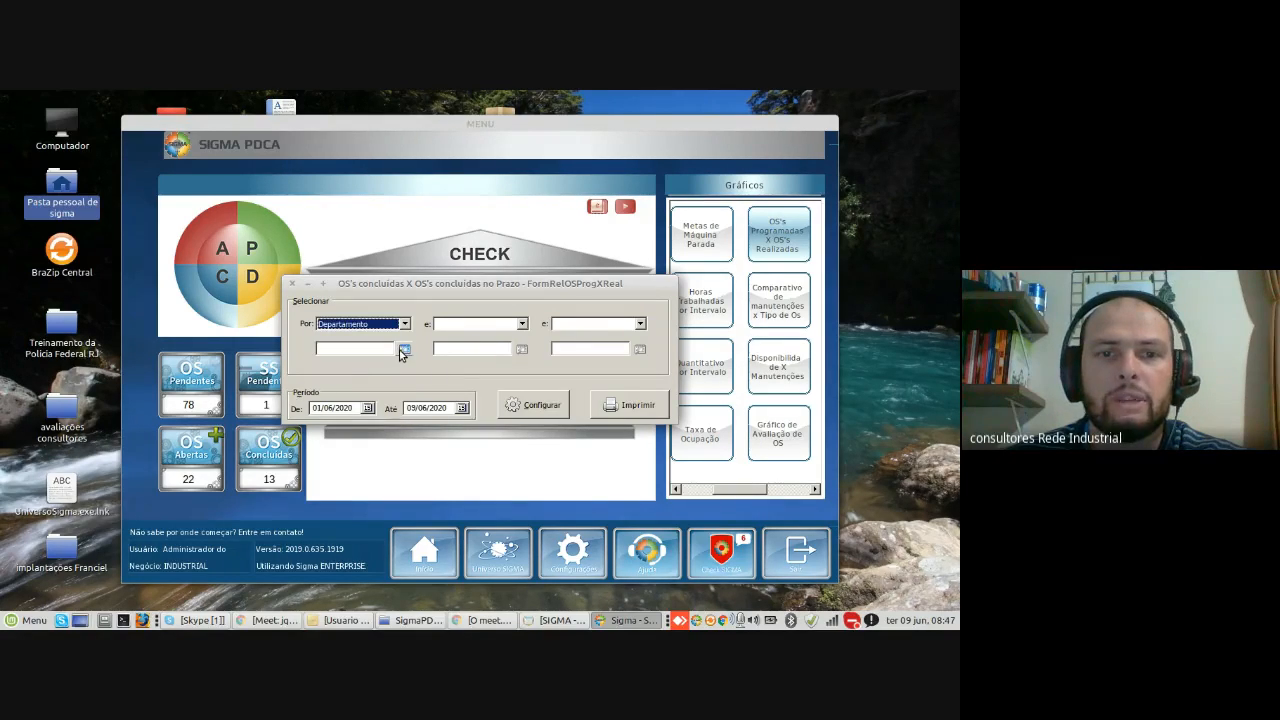
pyautogui.click(403, 350)
pyautogui.doubleClick(399, 319)
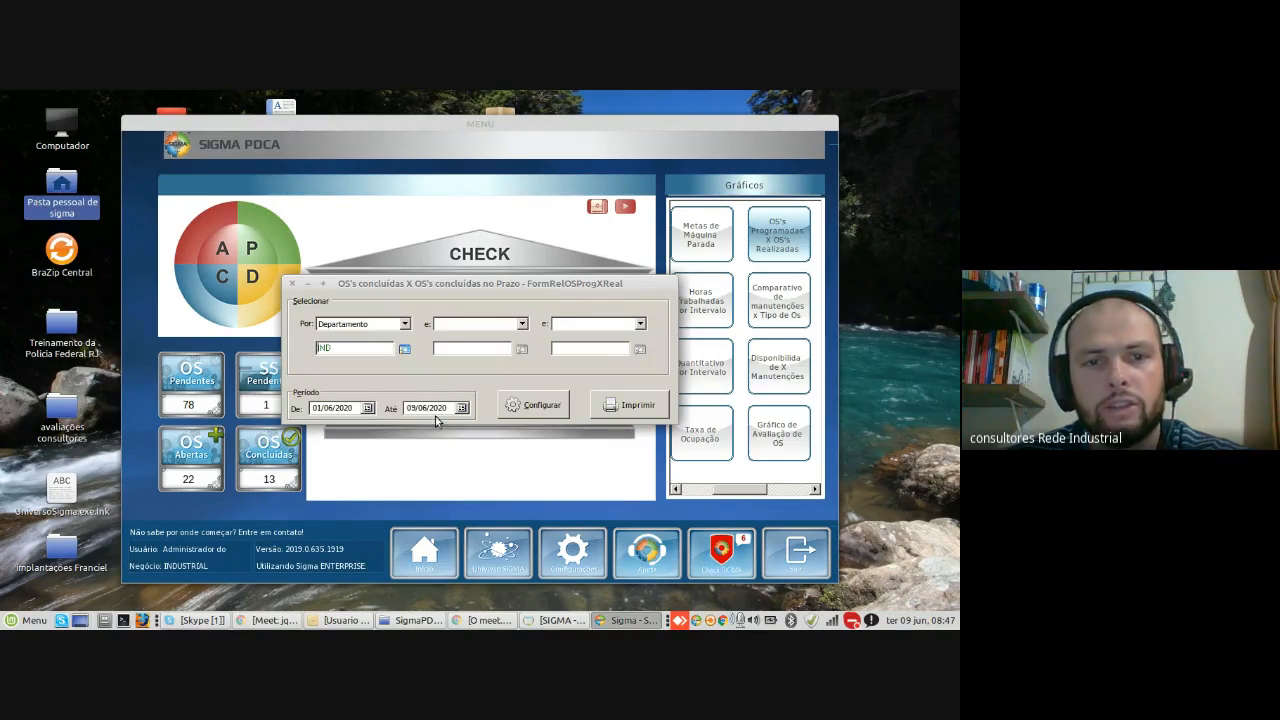
# Step: Preview the report with Impressão Normal, including its second page, and close the report
pyautogui.click(637, 404)
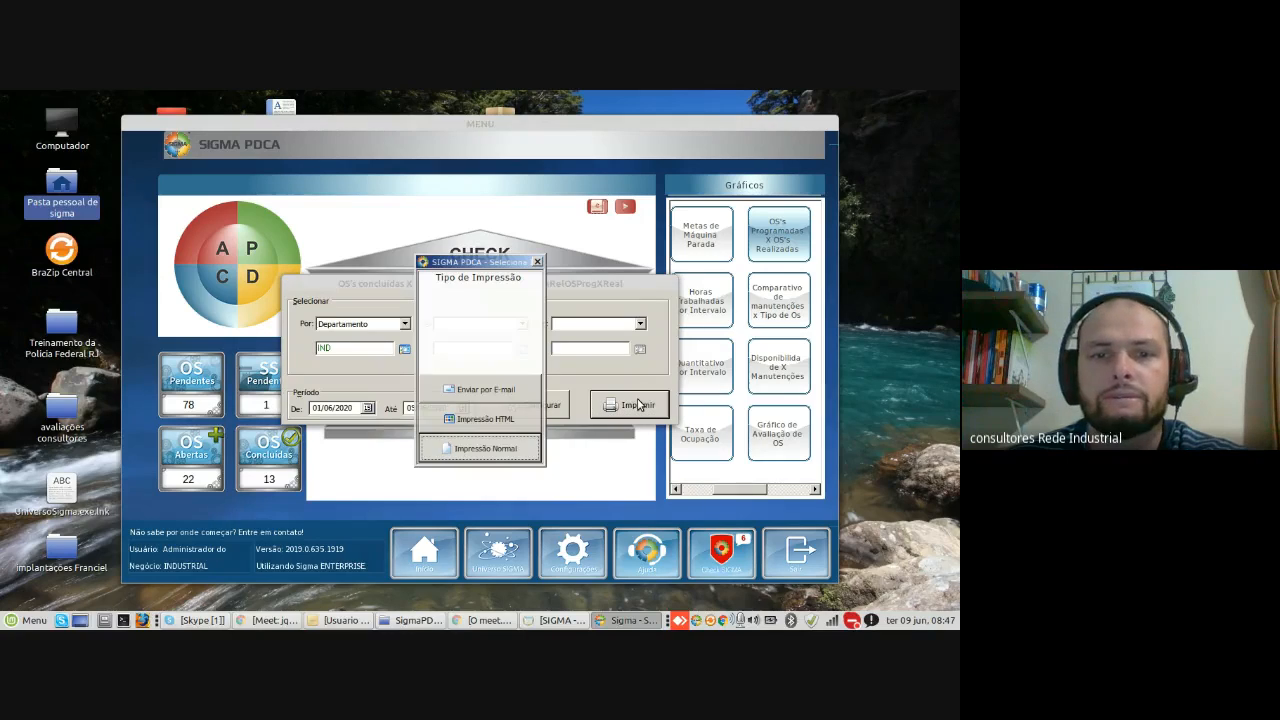
pyautogui.click(506, 452)
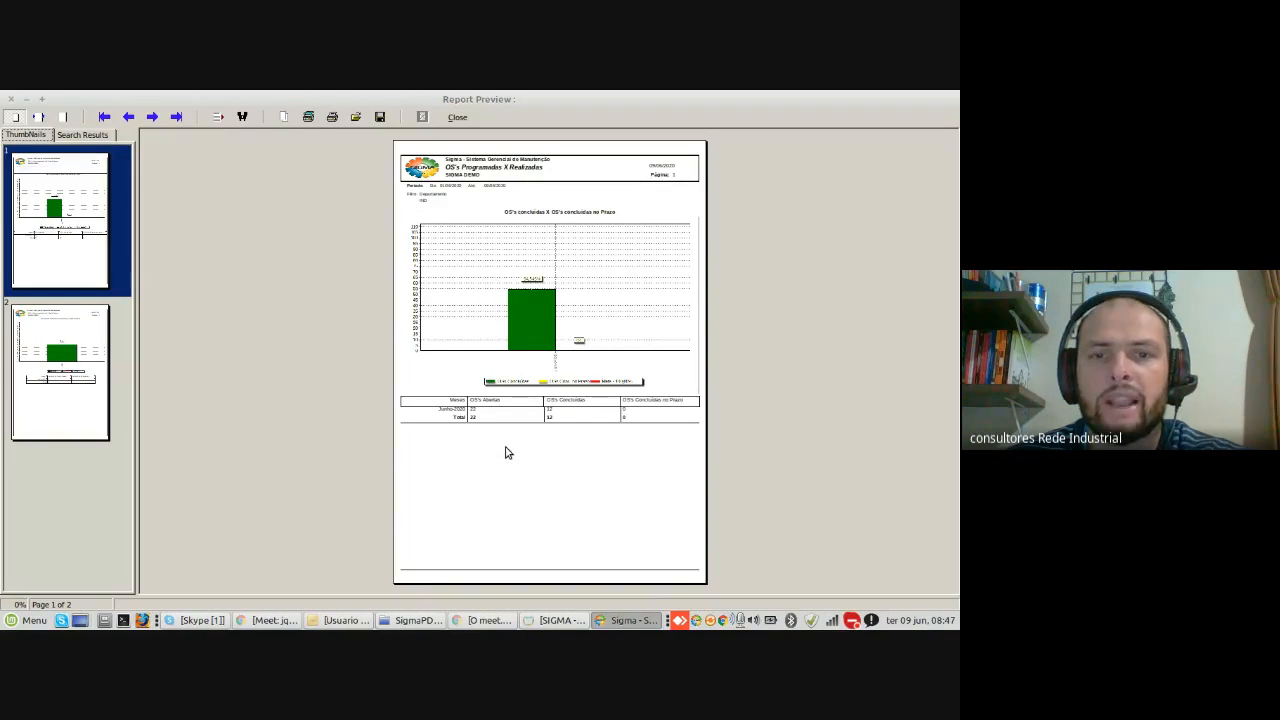
pyautogui.click(57, 401)
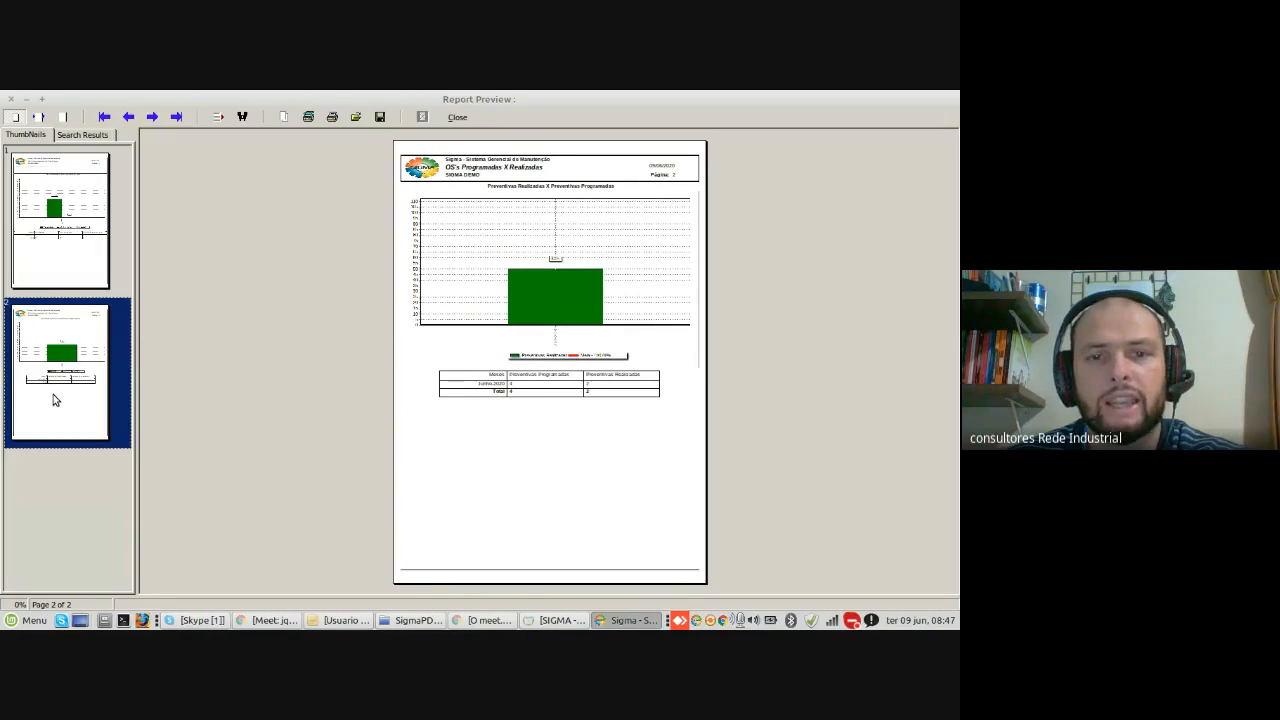
pyautogui.click(13, 100)
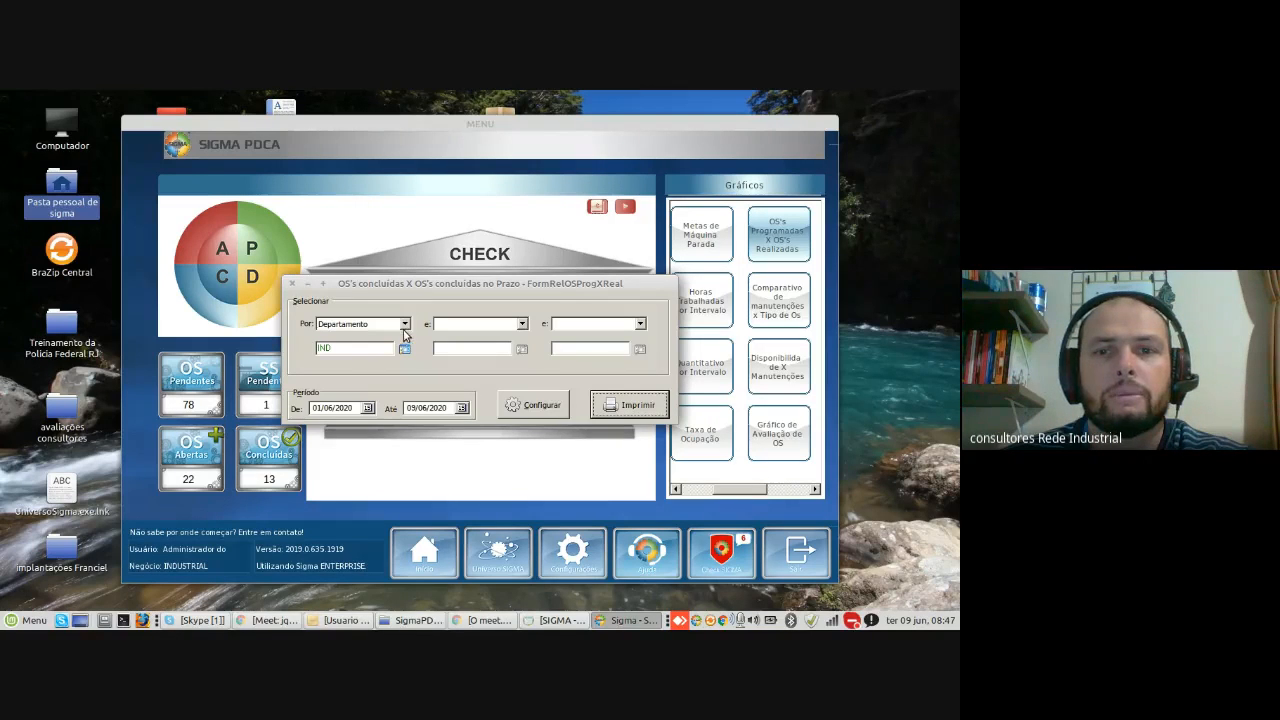
pyautogui.click(292, 287)
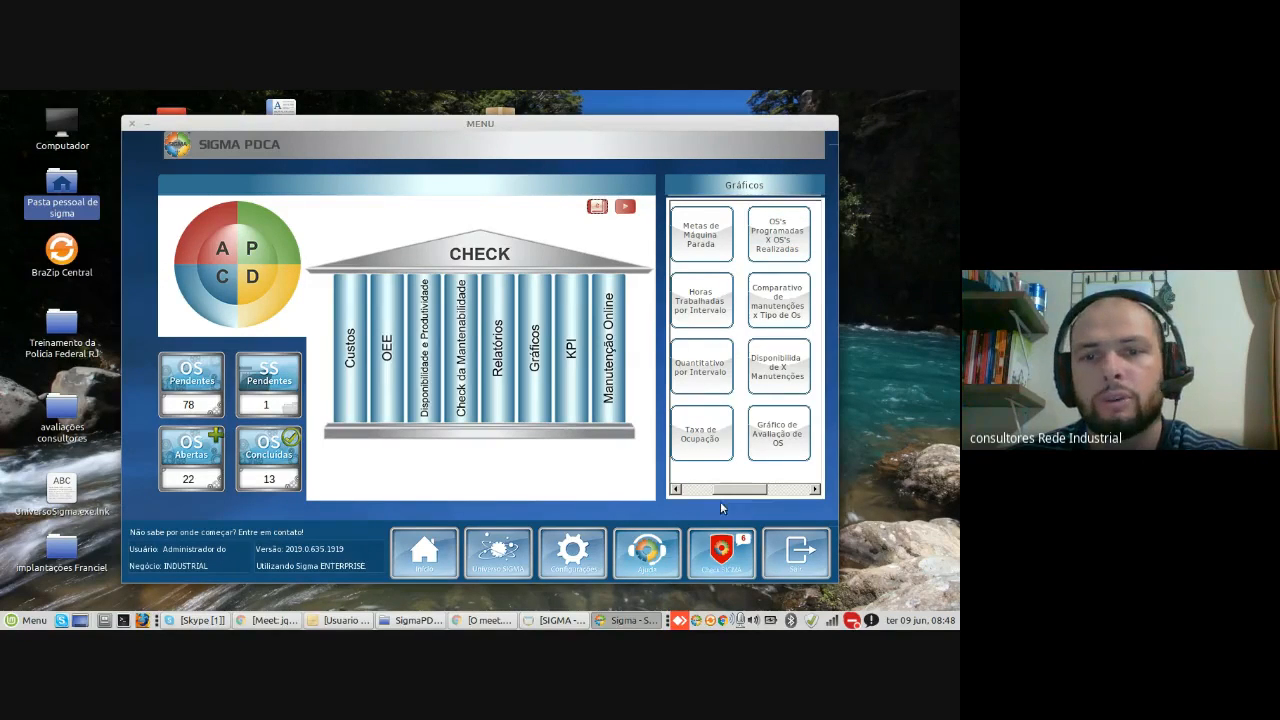
# Step: Look over the search and chart options of the Horas Trabalhadas chart with Cod. OS as the filter field, and close the form
pyautogui.moveTo(714, 491); pyautogui.dragTo(698, 494)
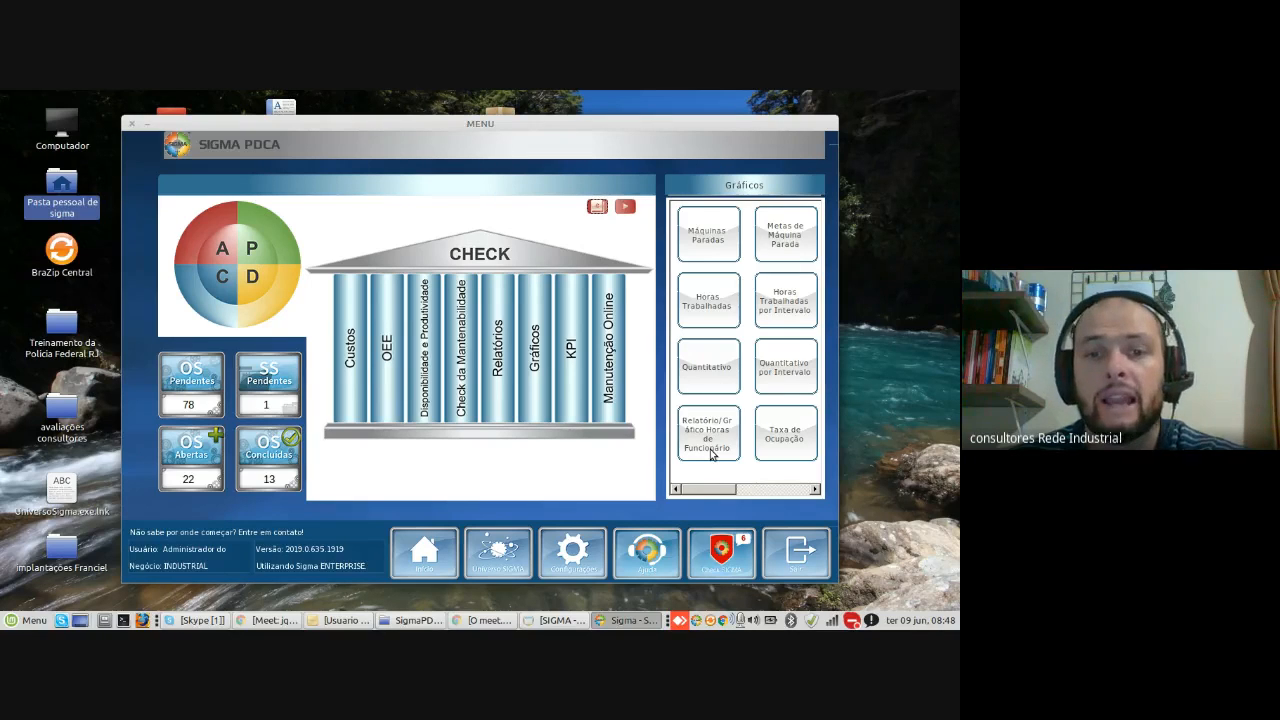
pyautogui.click(708, 315)
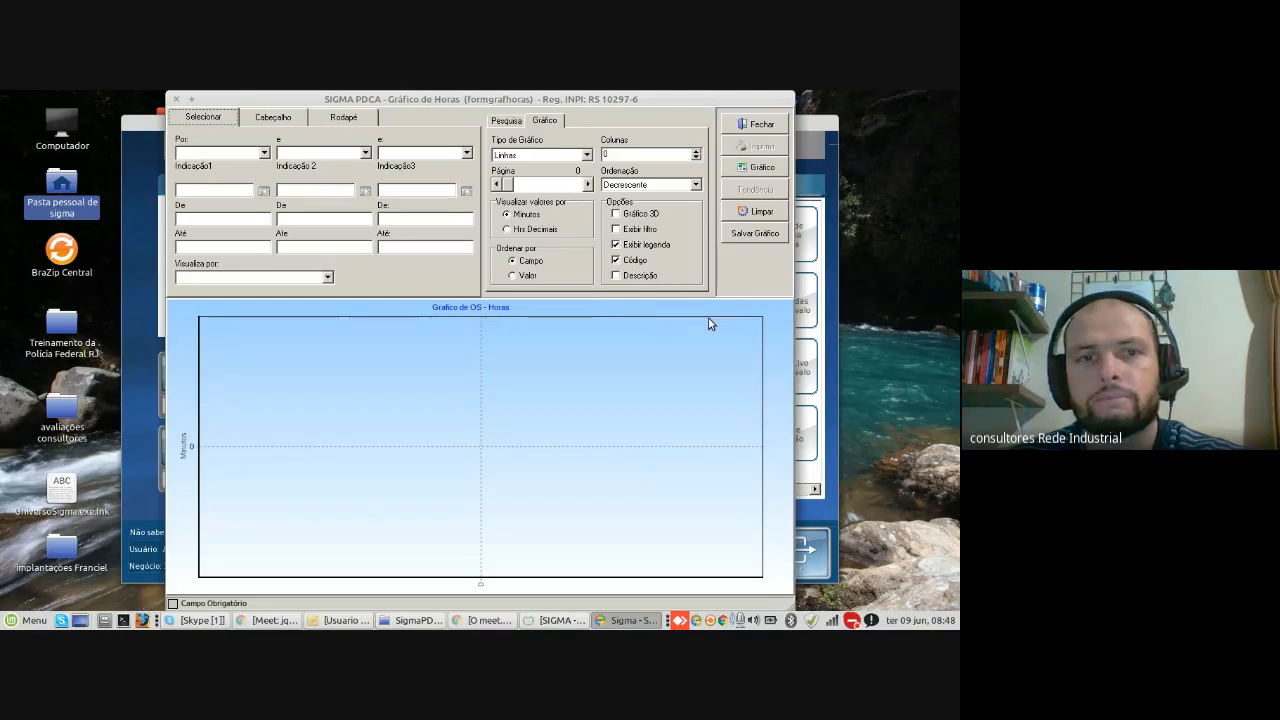
pyautogui.click(265, 153)
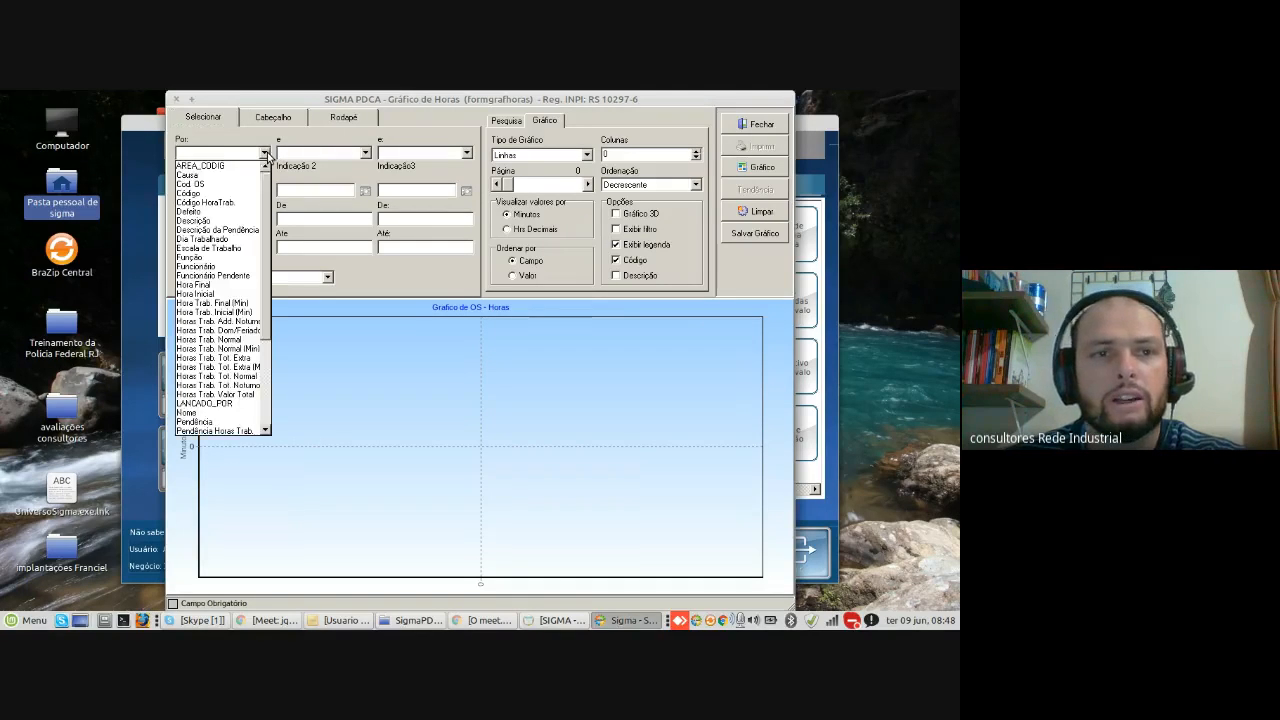
pyautogui.click(228, 184)
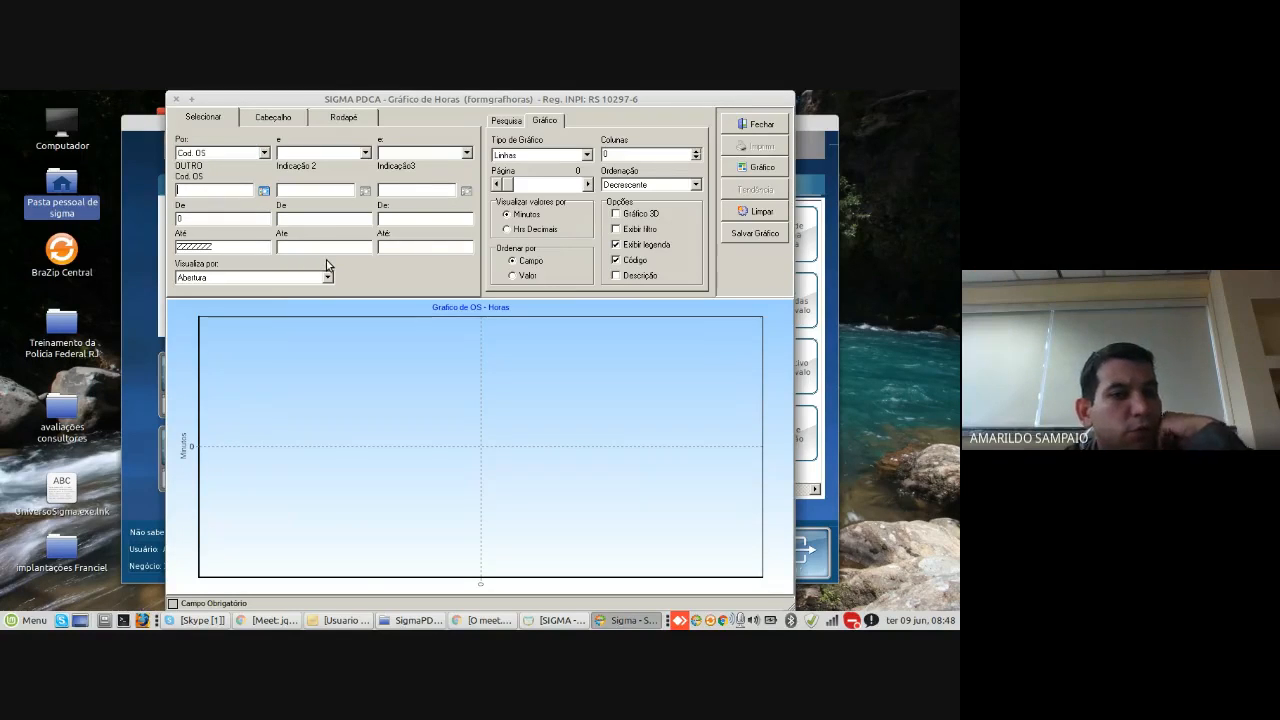
pyautogui.click(495, 125)
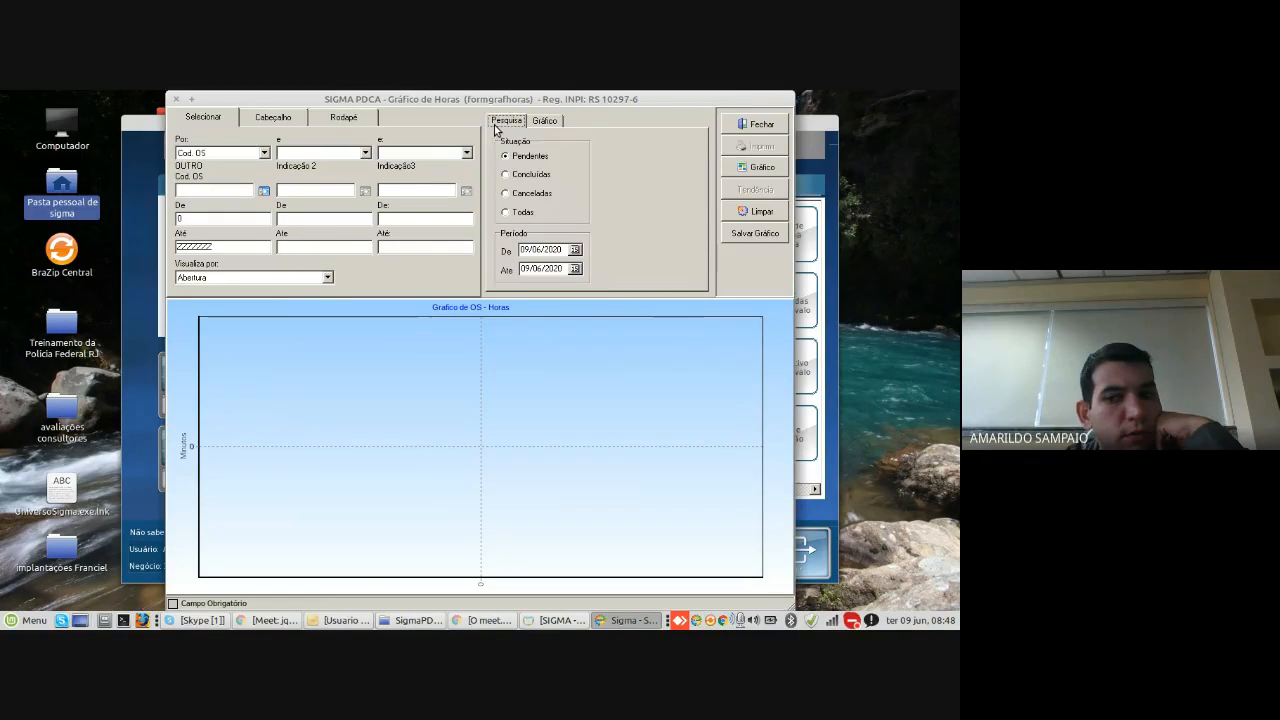
pyautogui.click(543, 122)
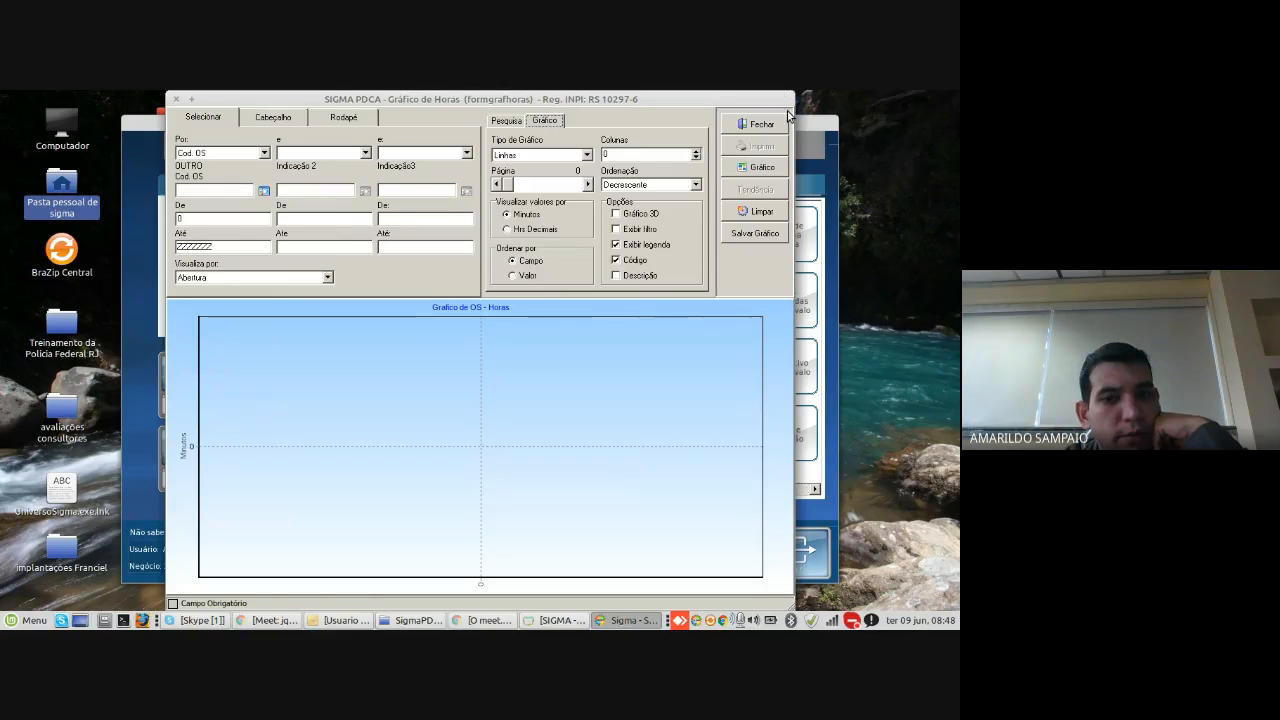
pyautogui.click(757, 123)
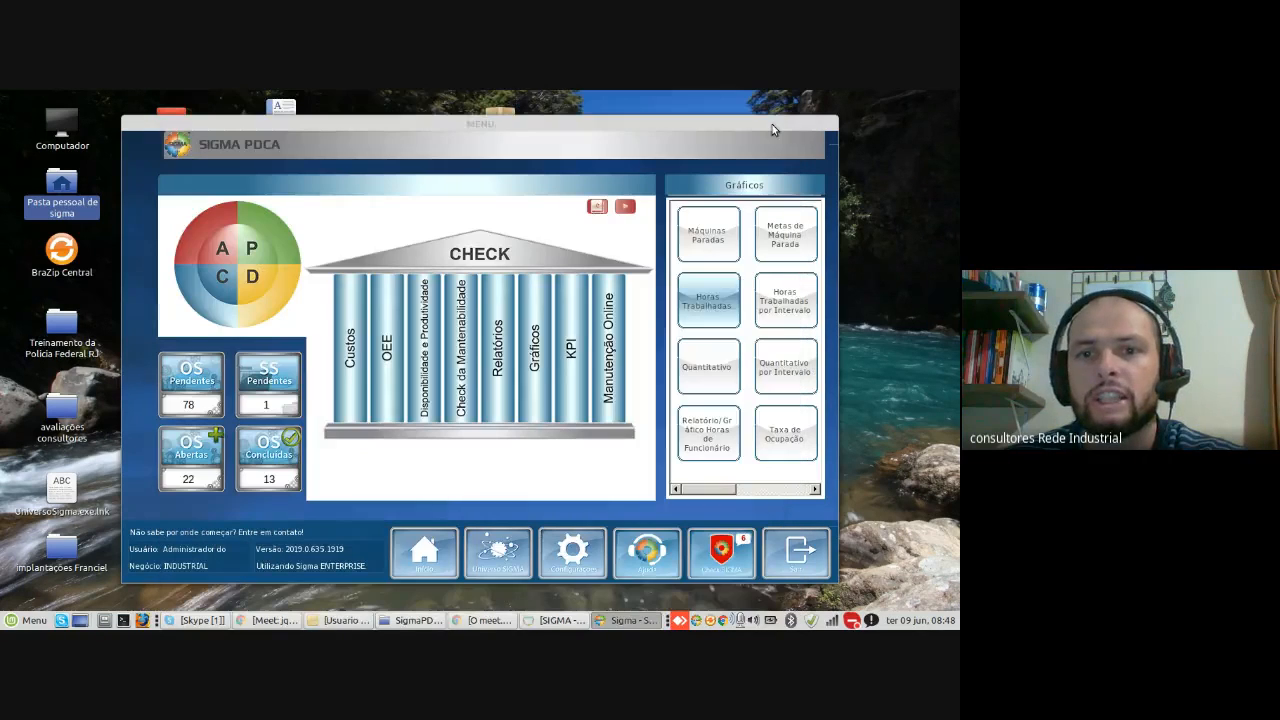
# Step: Open the Quantitativo chart form and set it to filter by Cod. OS and visualize by Funcionário
pyautogui.click(703, 365)
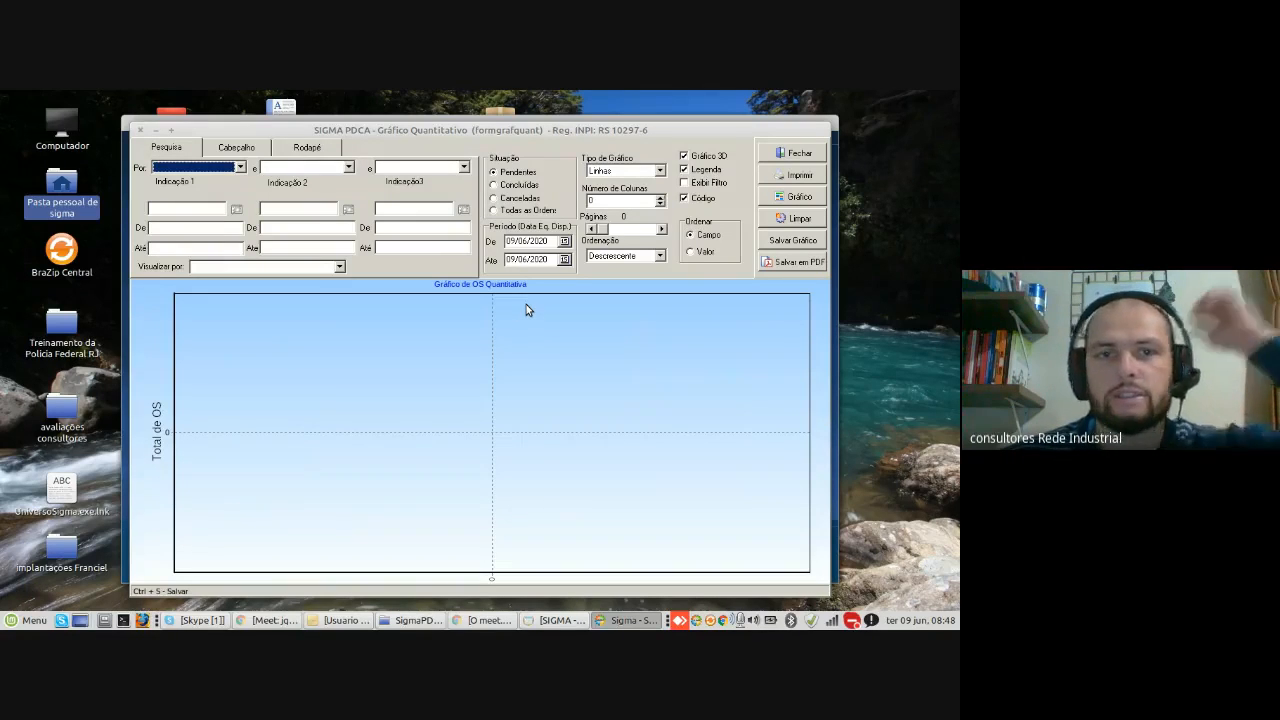
pyautogui.click(215, 167)
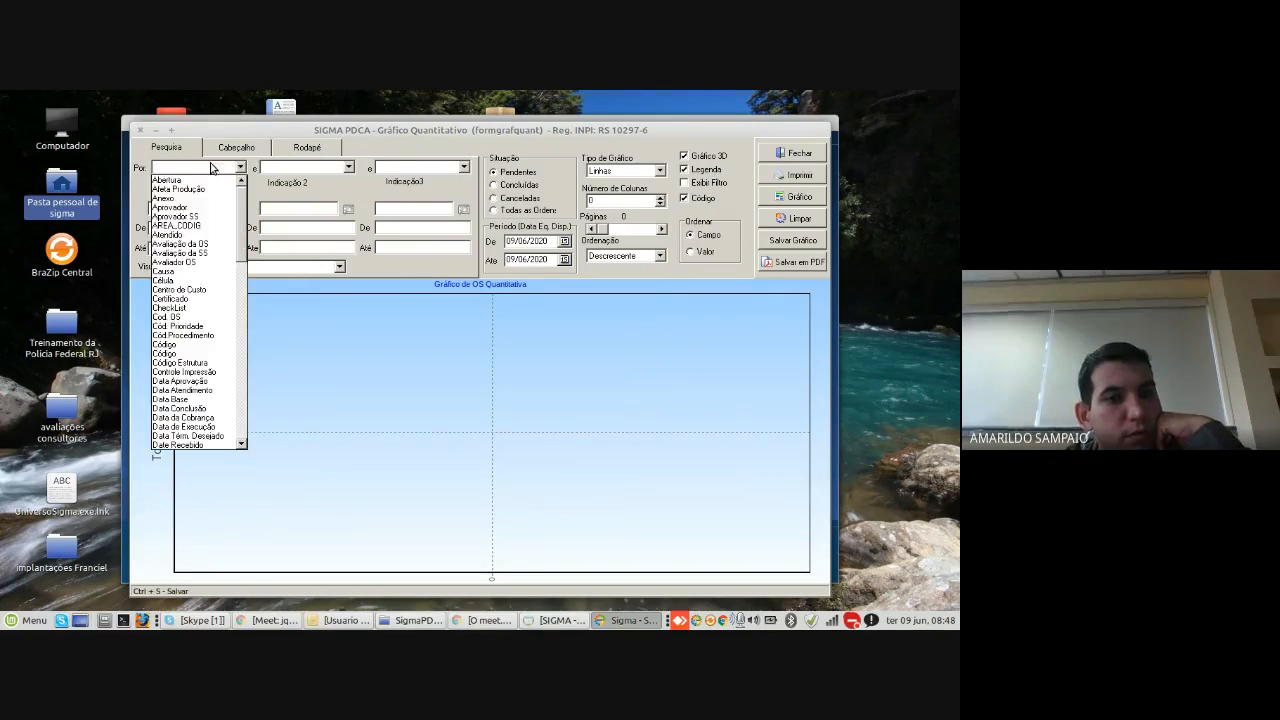
pyautogui.click(189, 317)
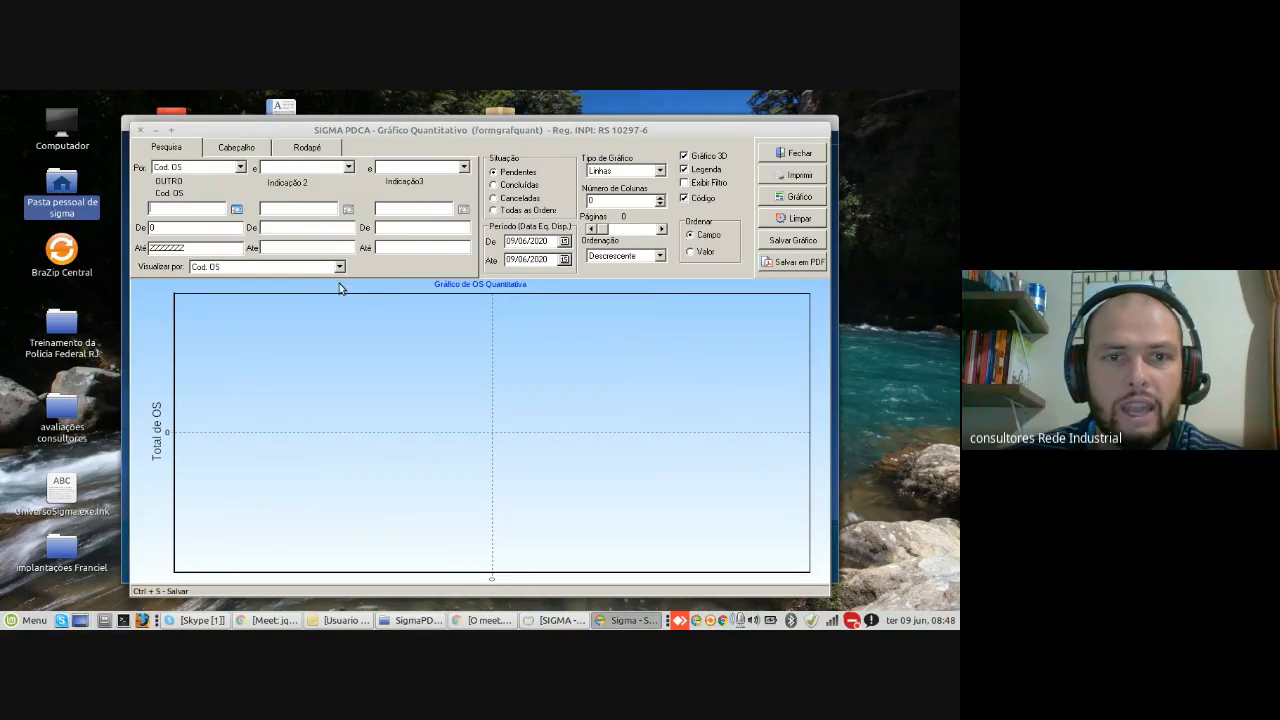
pyautogui.click(316, 268)
pyautogui.press('f')
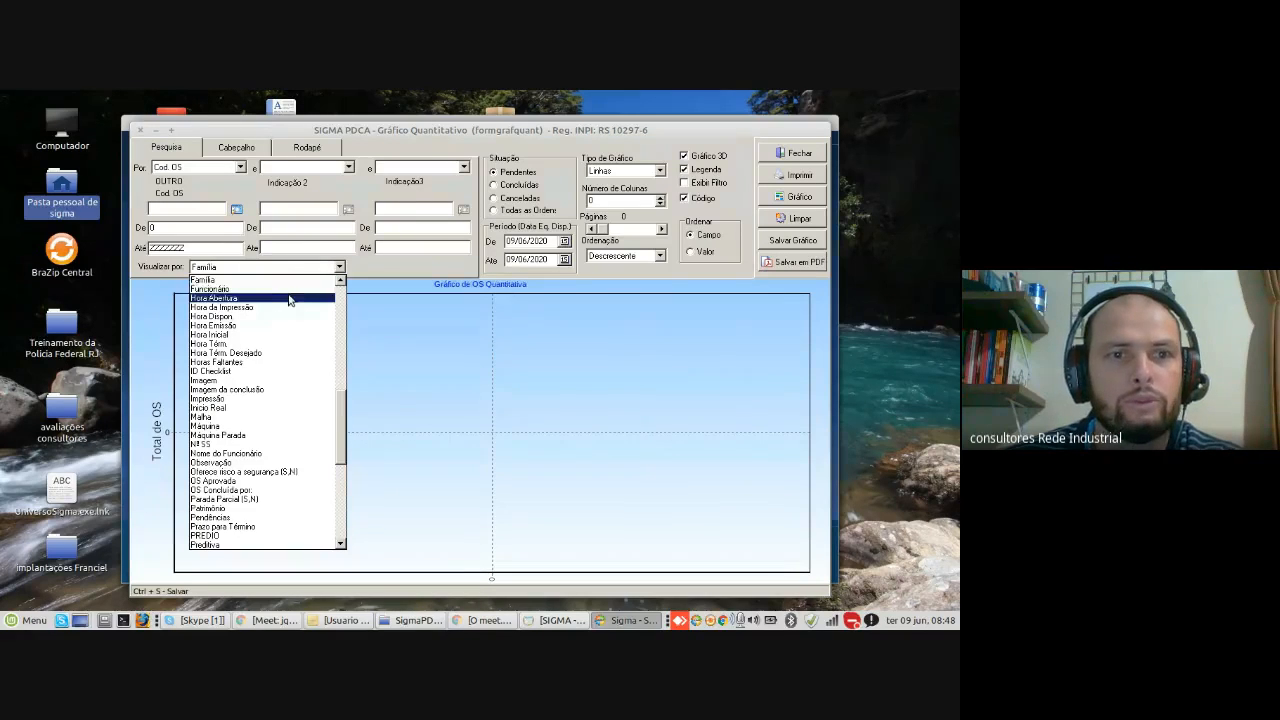
pyautogui.click(282, 289)
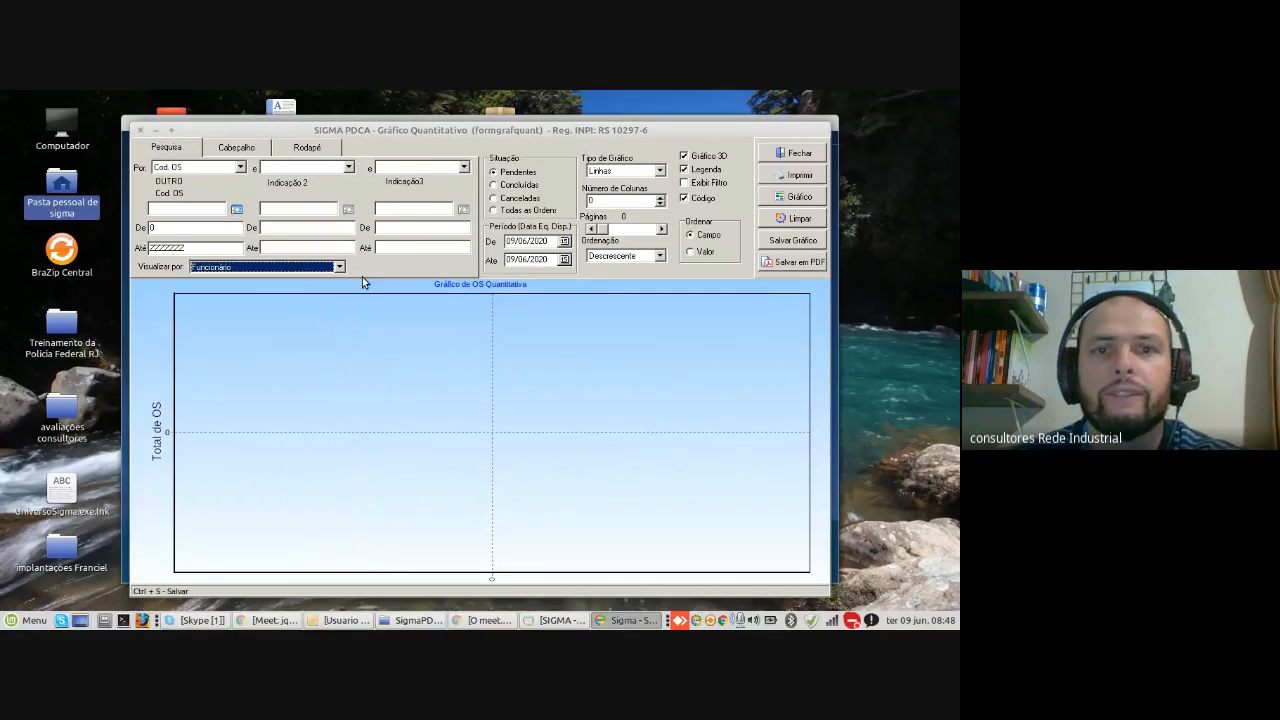
# Step: Include all orders in the quantitative chart and set the period from 01/05/2020 to 30/05/2020
pyautogui.click(494, 209)
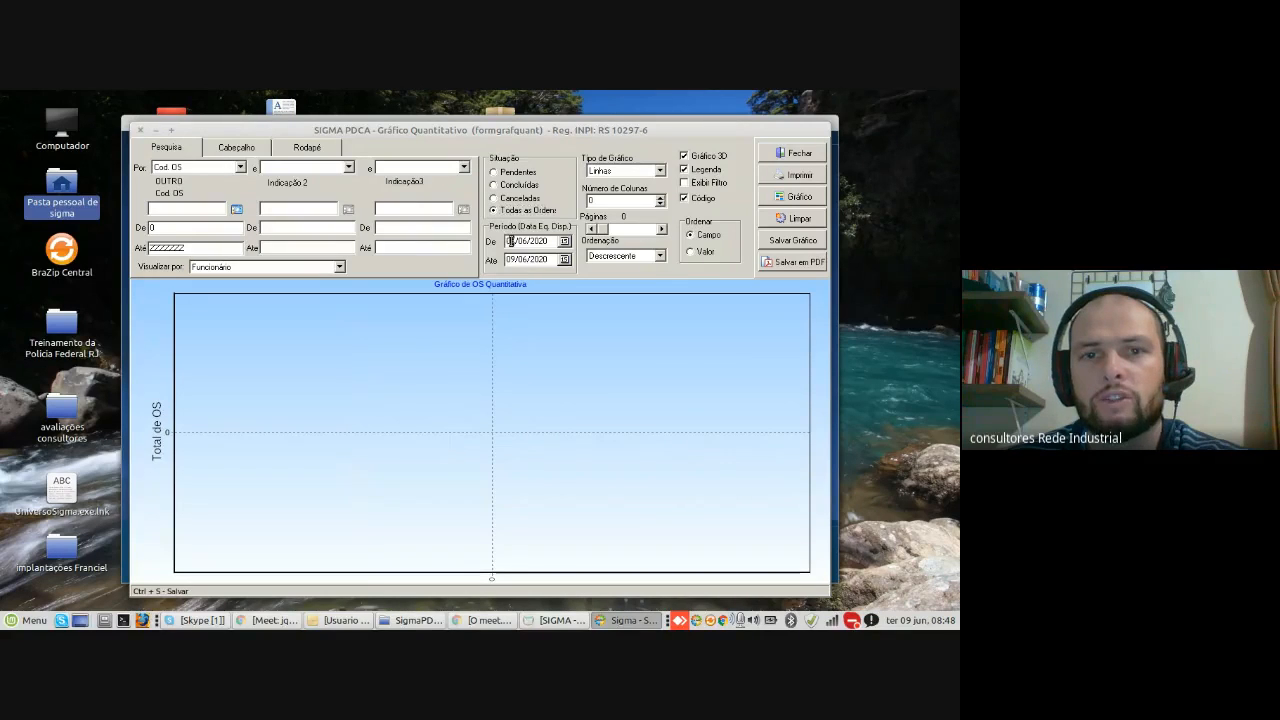
pyautogui.write('01')
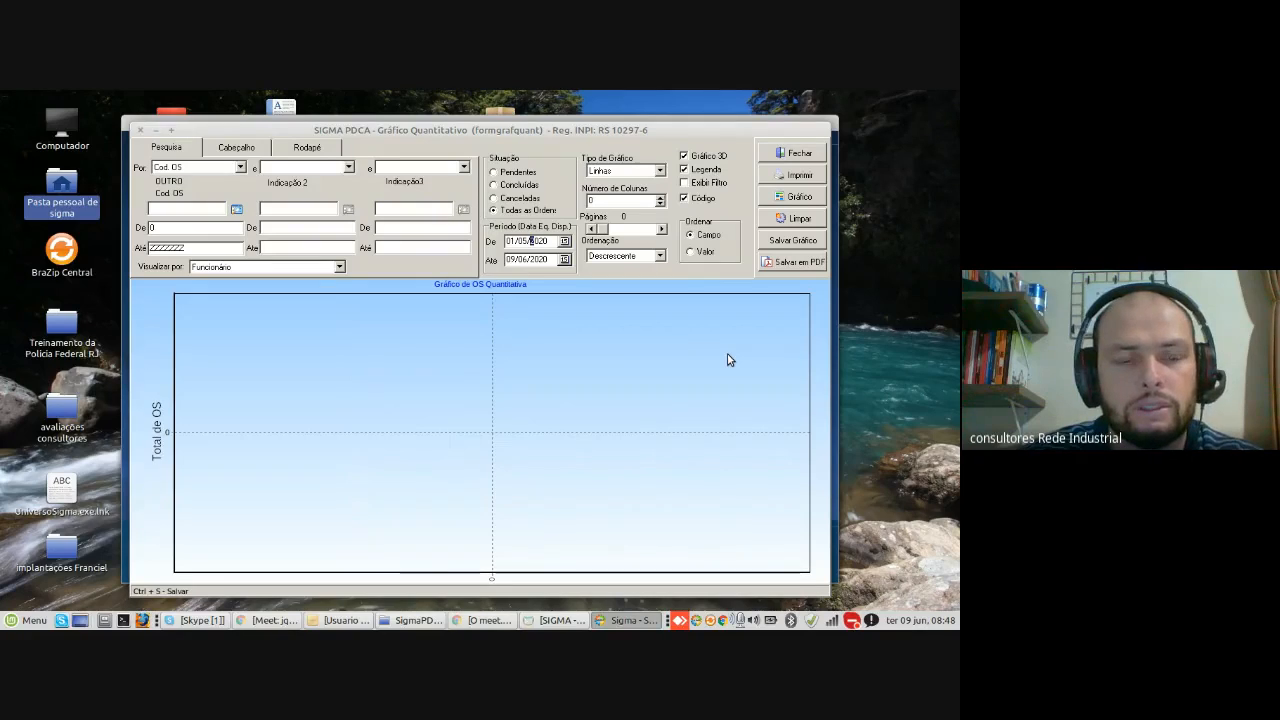
pyautogui.press('Tab')
pyautogui.press('Left')
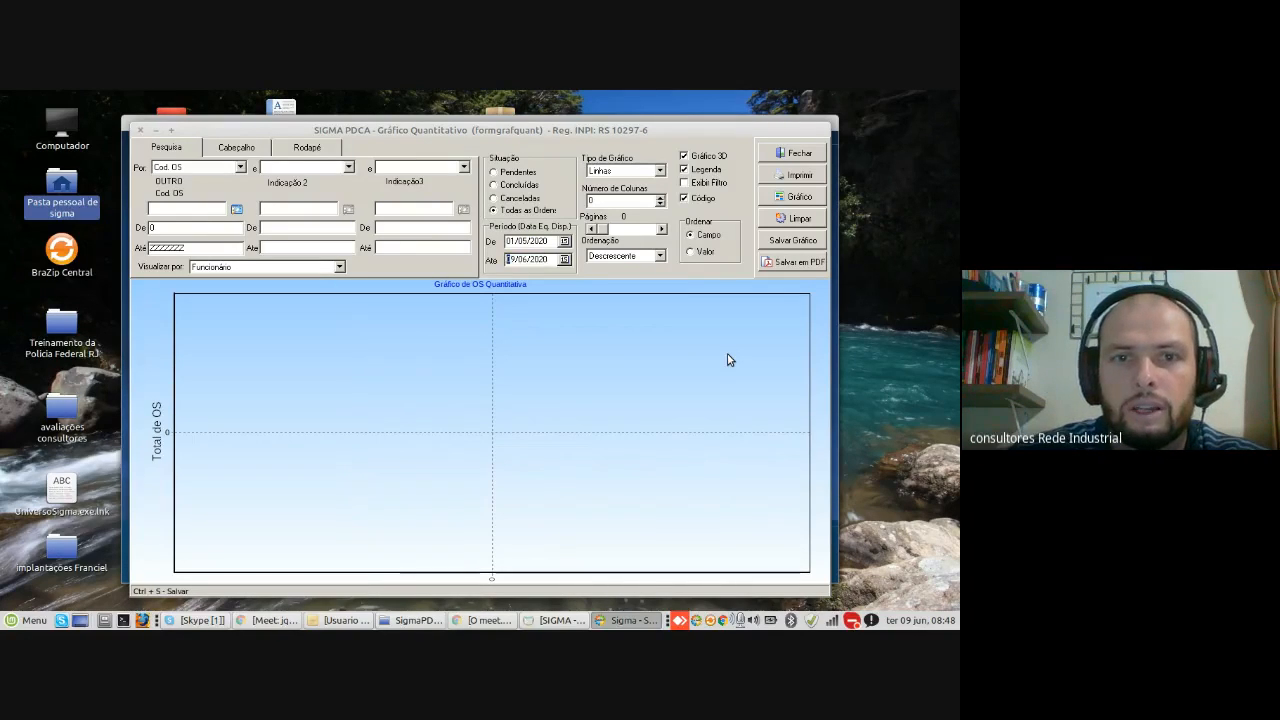
pyautogui.write('30/0')
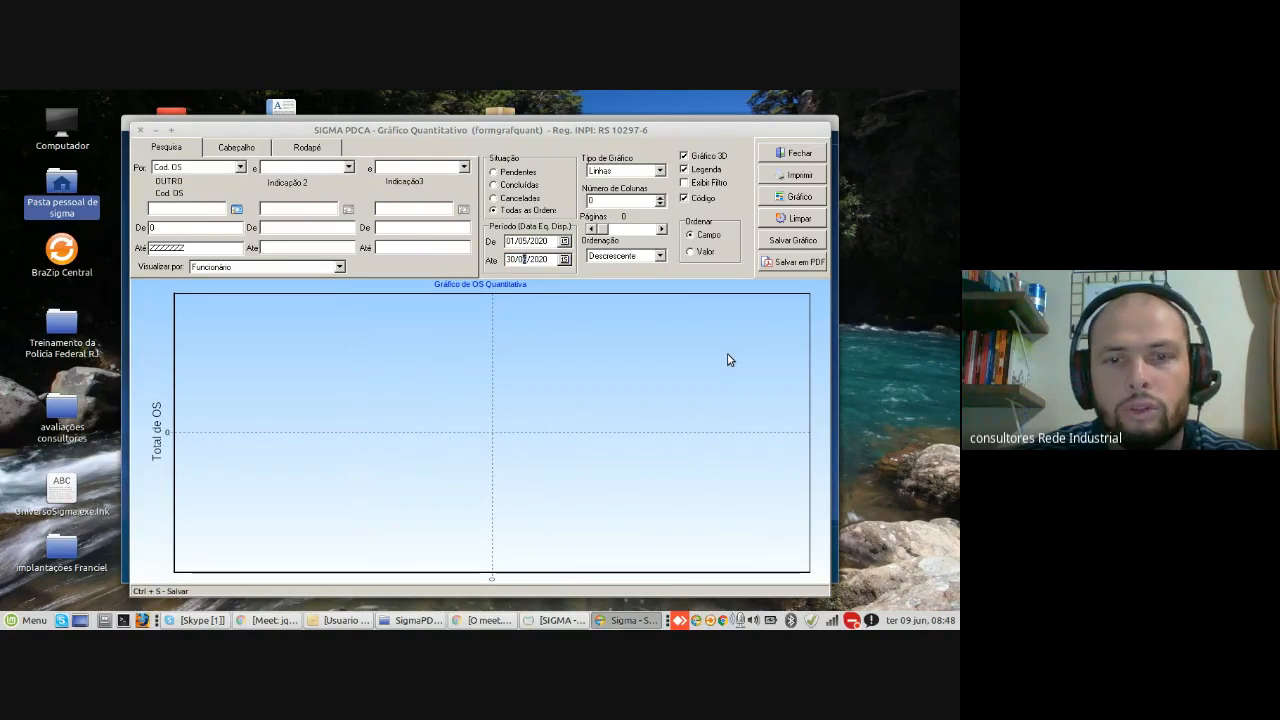
# Step: Set the chart type to Colunas, order the results by Valor and generate the quantitative chart
pyautogui.click(634, 171)
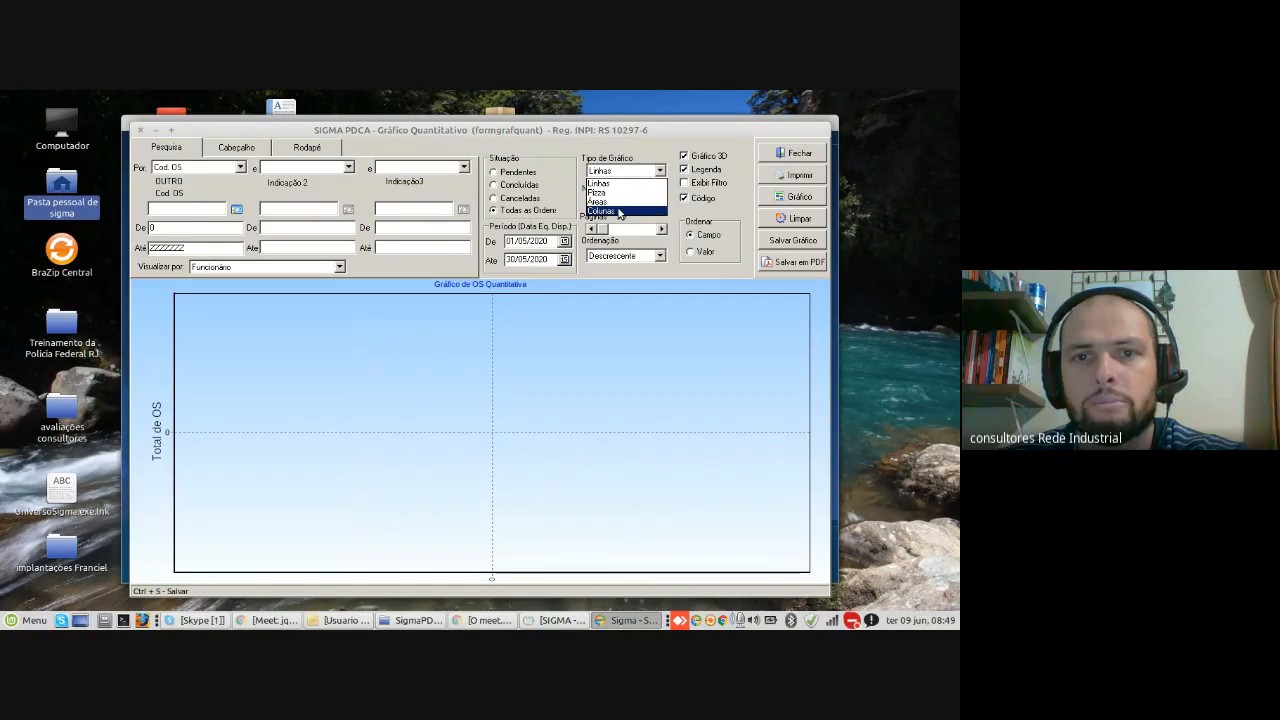
pyautogui.click(620, 212)
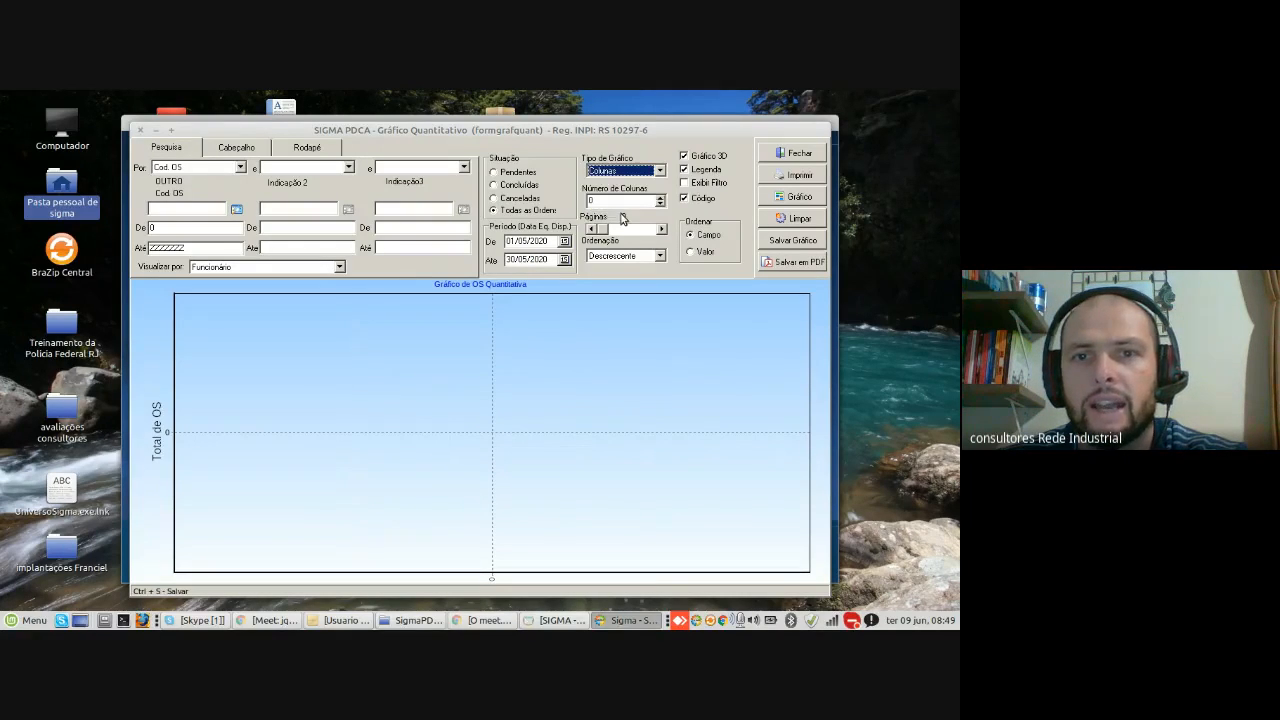
pyautogui.click(694, 252)
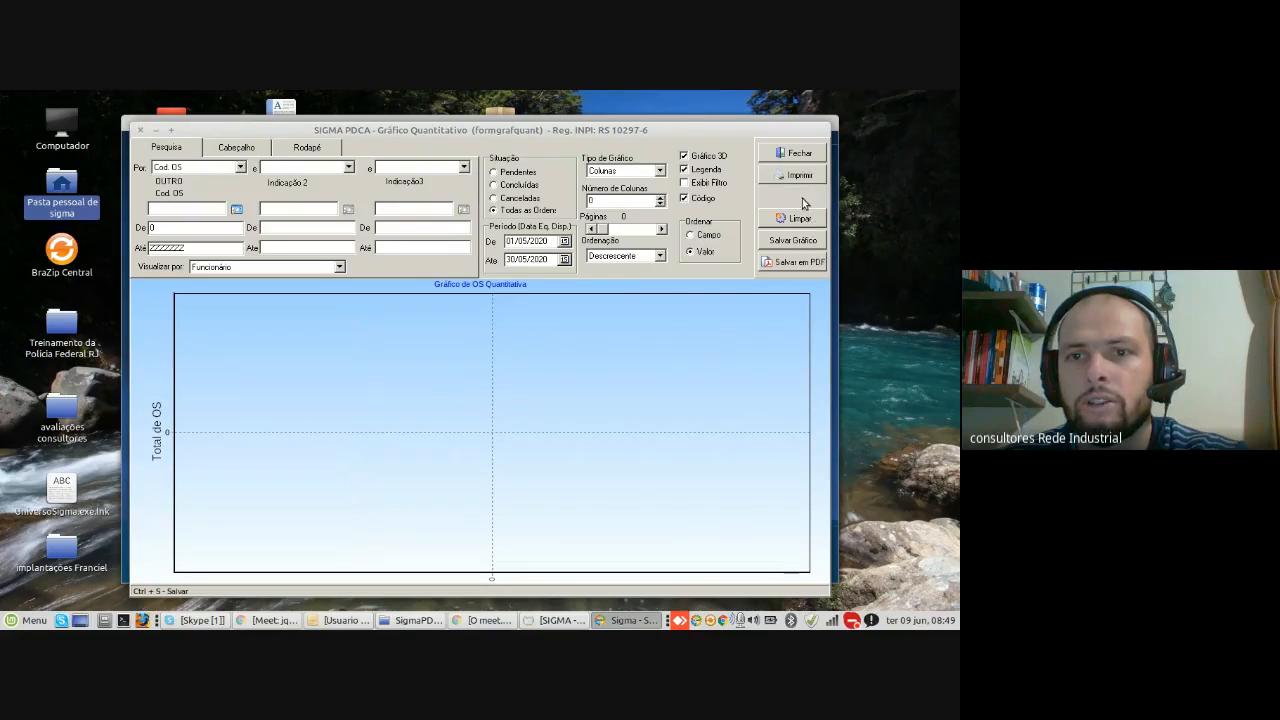
pyautogui.click(803, 203)
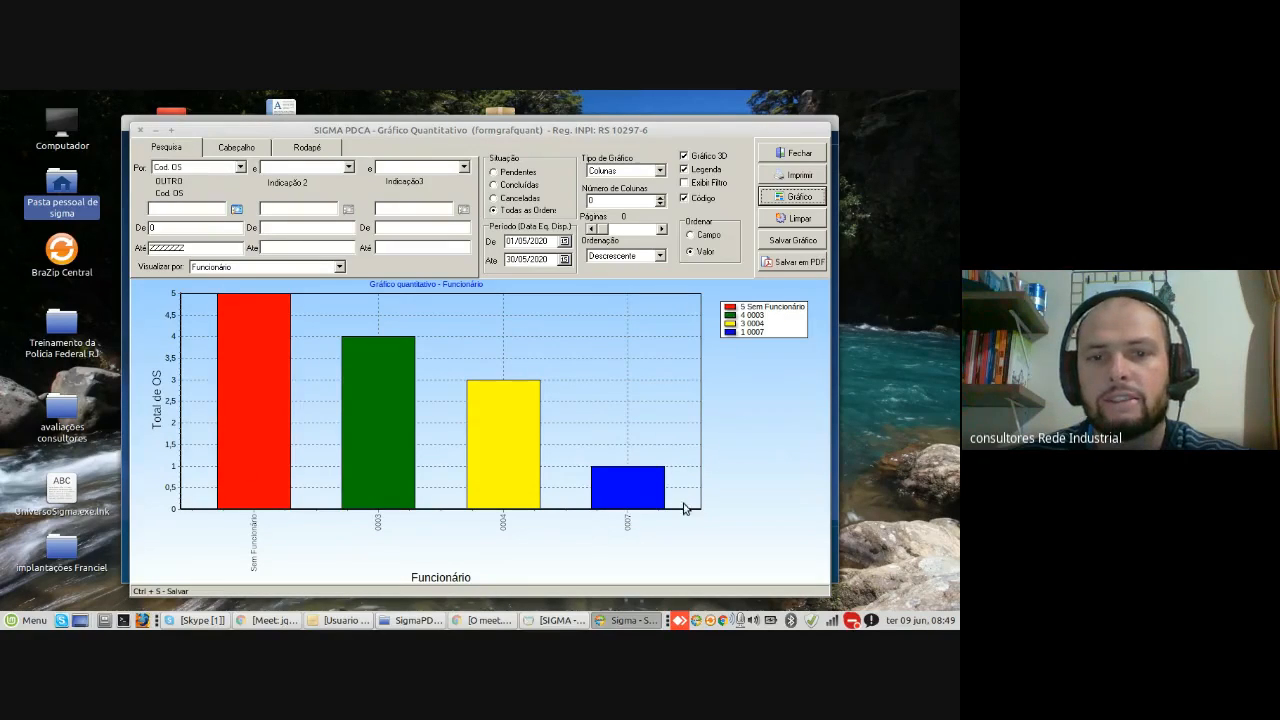
# Step: Change the visualization field to Centro de Custo and regenerate the quantitative chart
pyautogui.click(265, 268)
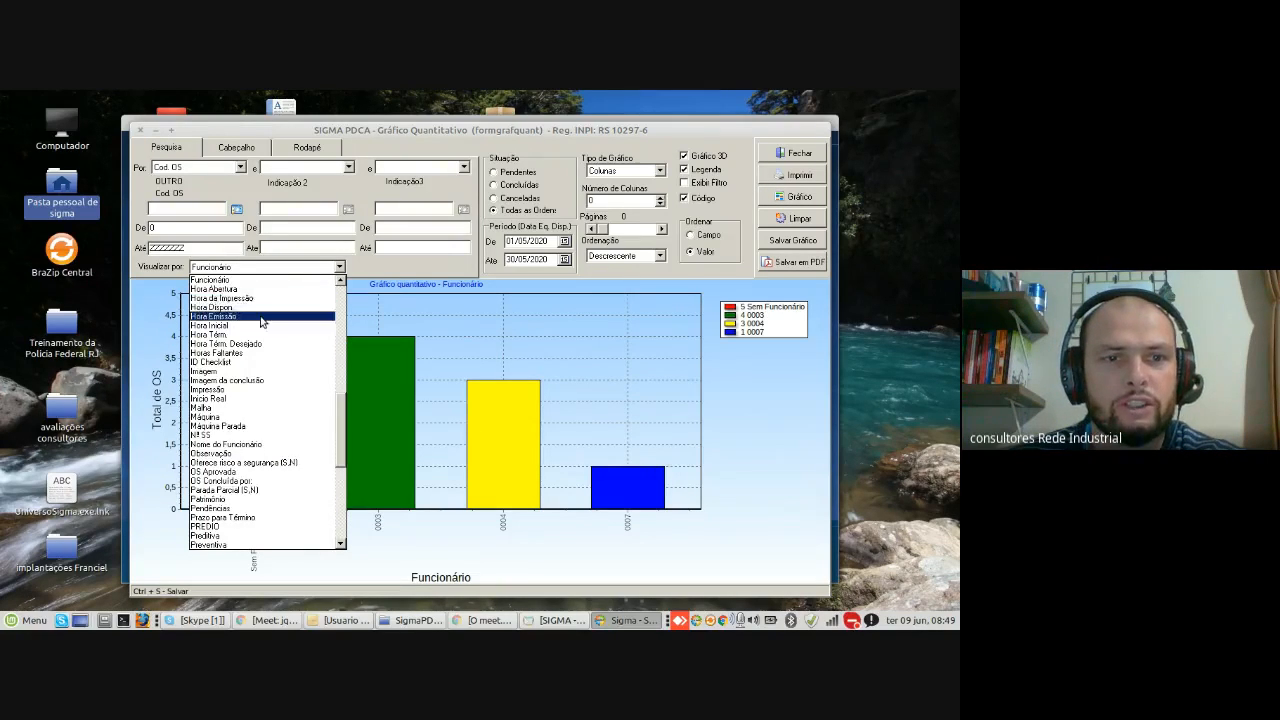
pyautogui.scroll(10, 240, 300)
pyautogui.scroll(2, 237, 295)
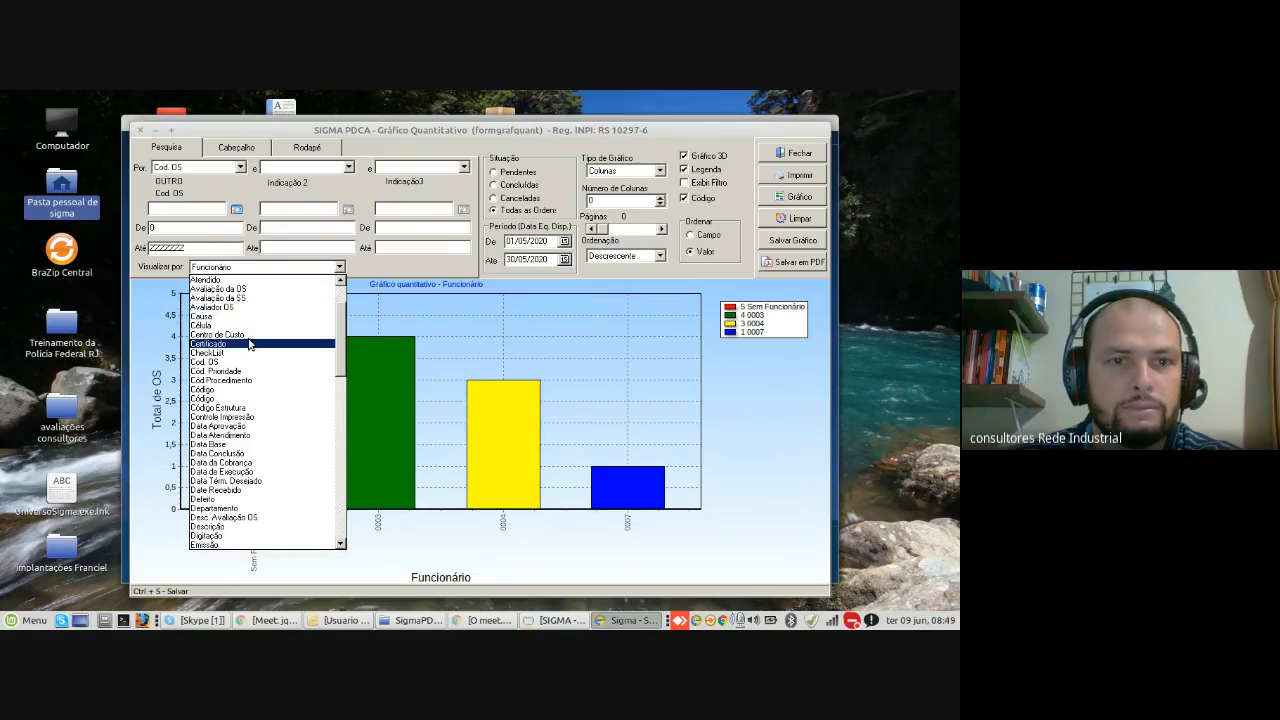
pyautogui.click(245, 336)
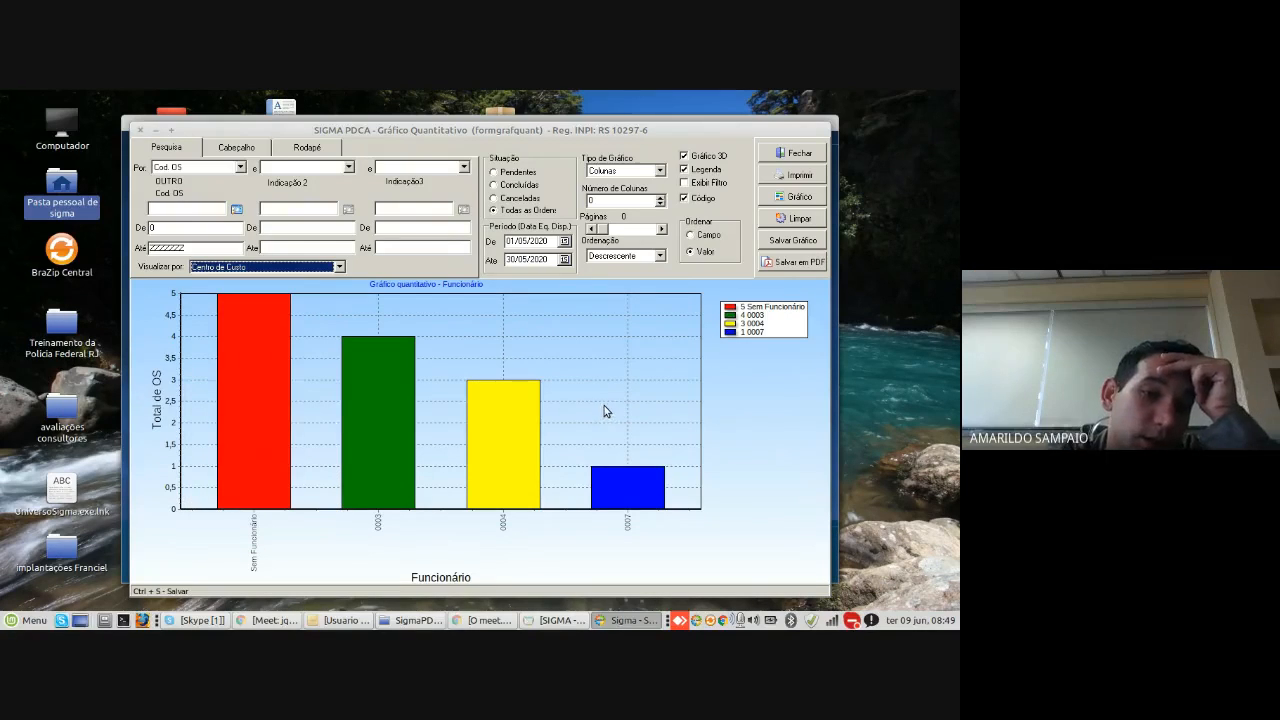
pyautogui.click(811, 199)
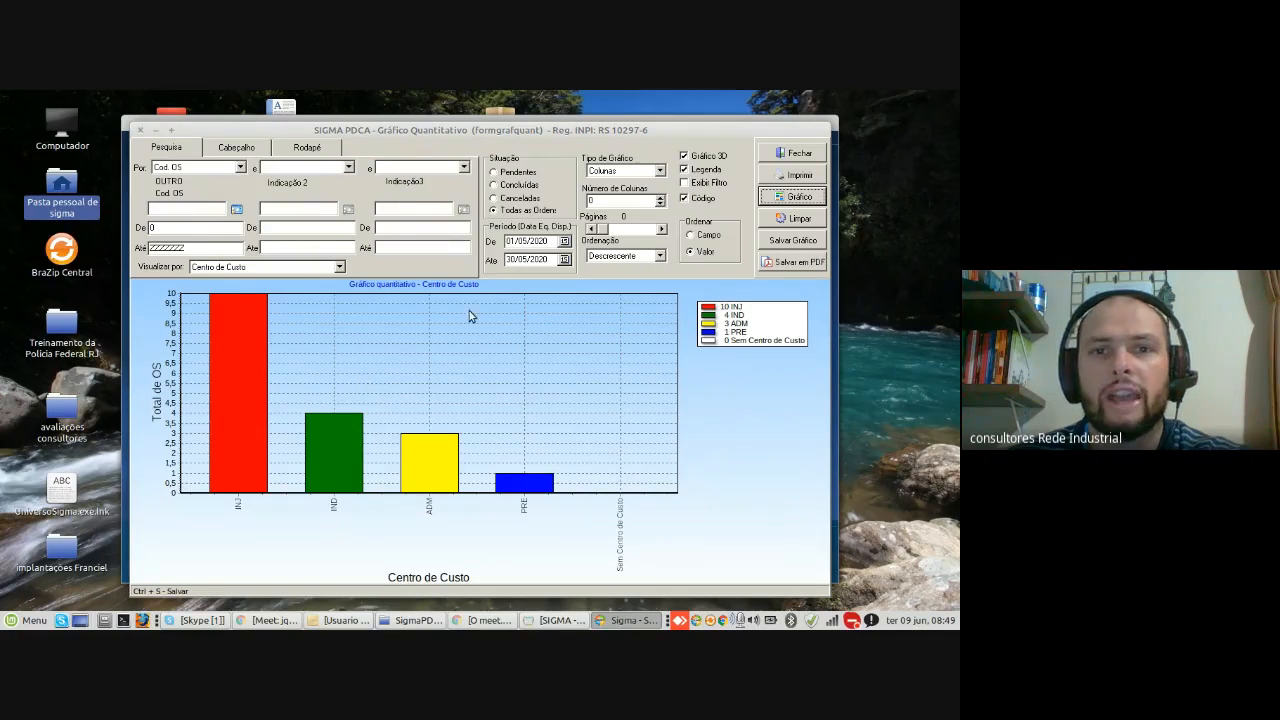
# Step: Switch the order status filter to Pendentes, to Concluídas and back to all orders
pyautogui.click(517, 173)
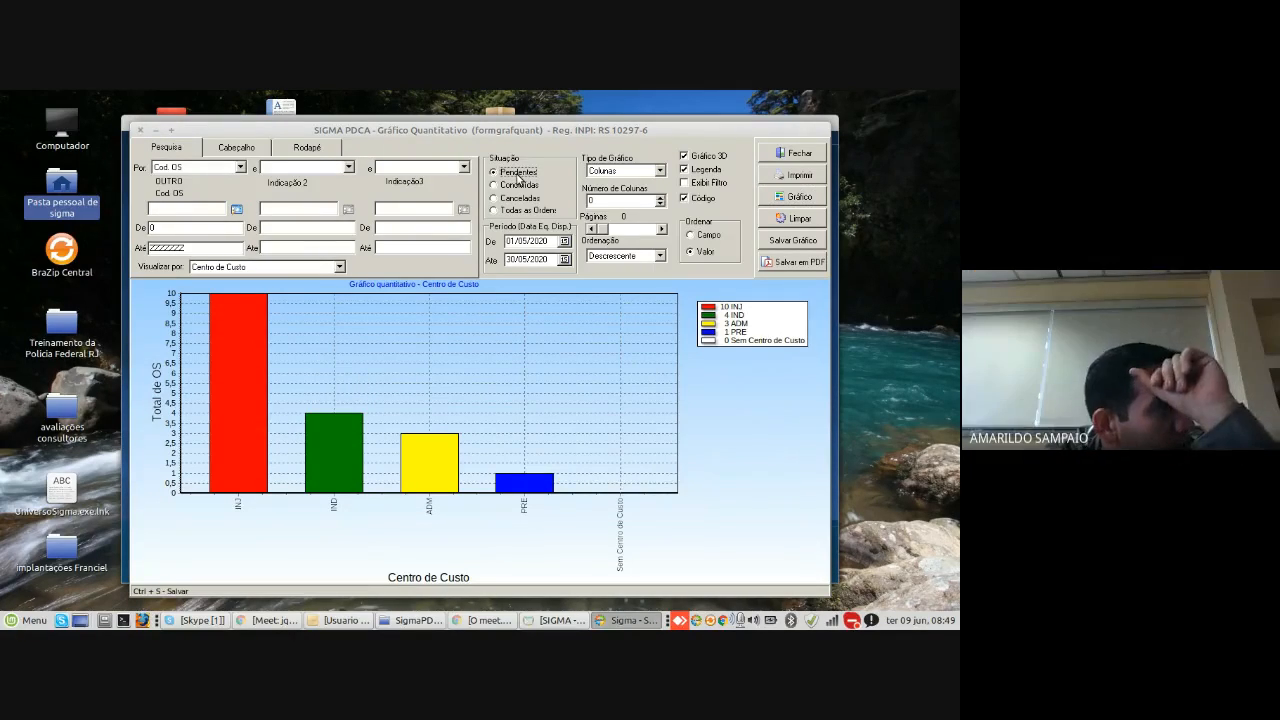
pyautogui.click(509, 186)
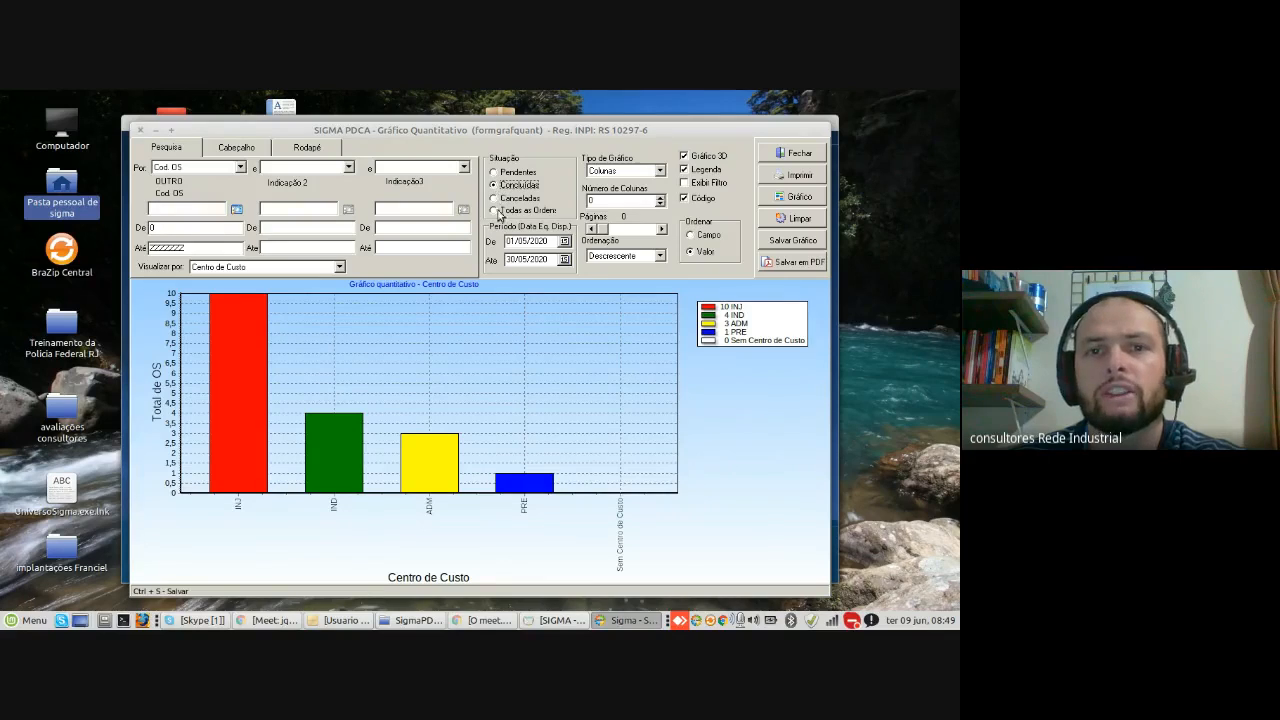
pyautogui.click(493, 211)
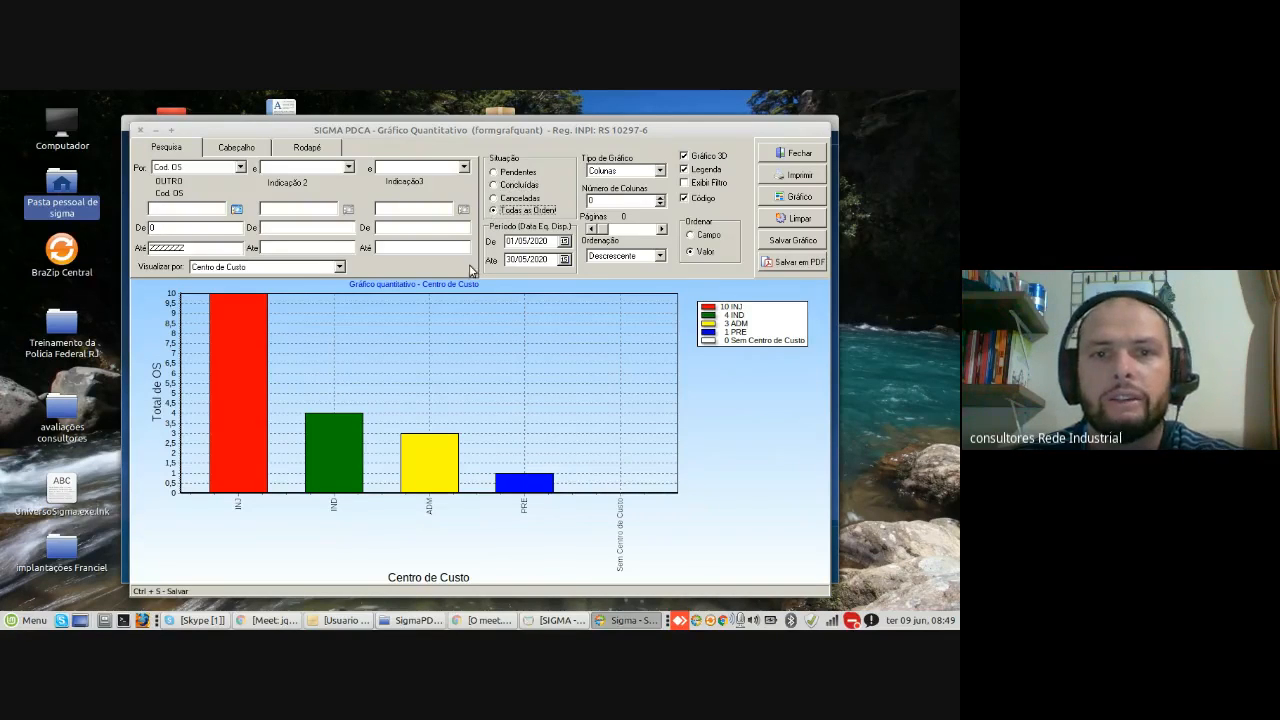
# Step: Look through the fields available for visualizing the quantitative chart and keep Centro de Custo
pyautogui.click(317, 269)
pyautogui.scroll(4, 281, 369)
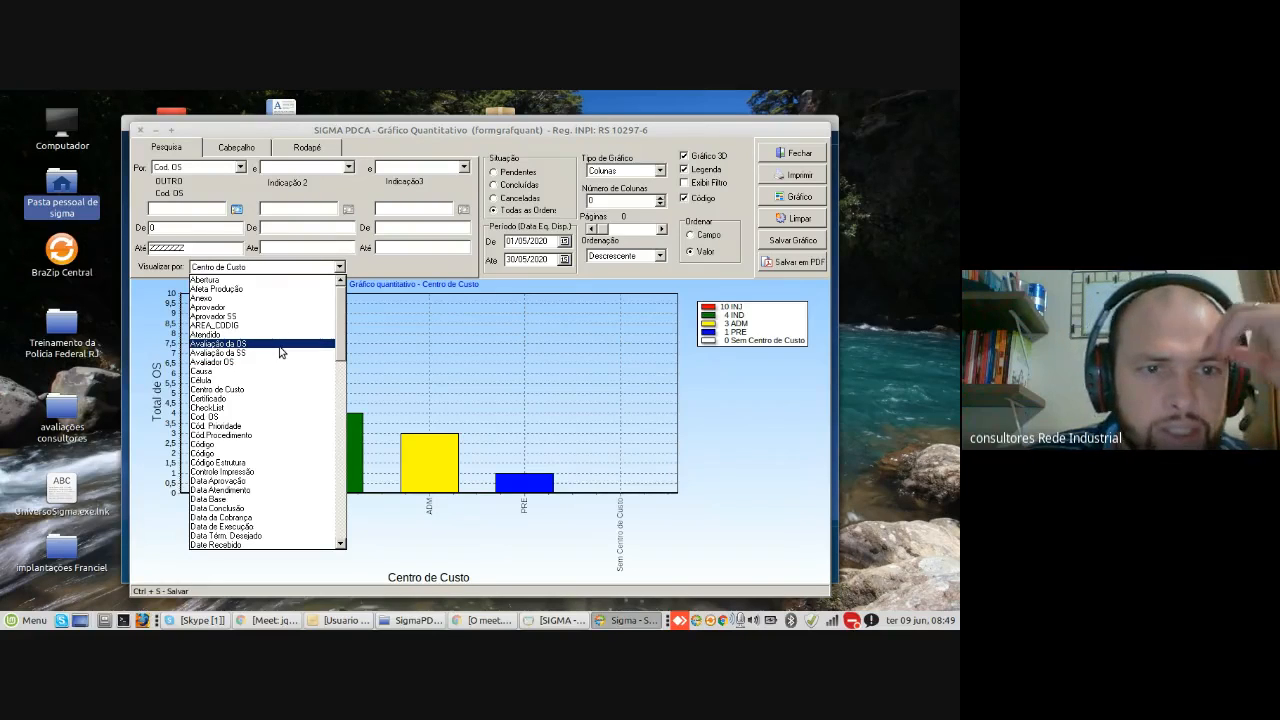
pyautogui.scroll(-3, 285, 357)
pyautogui.scroll(-15, 285, 357)
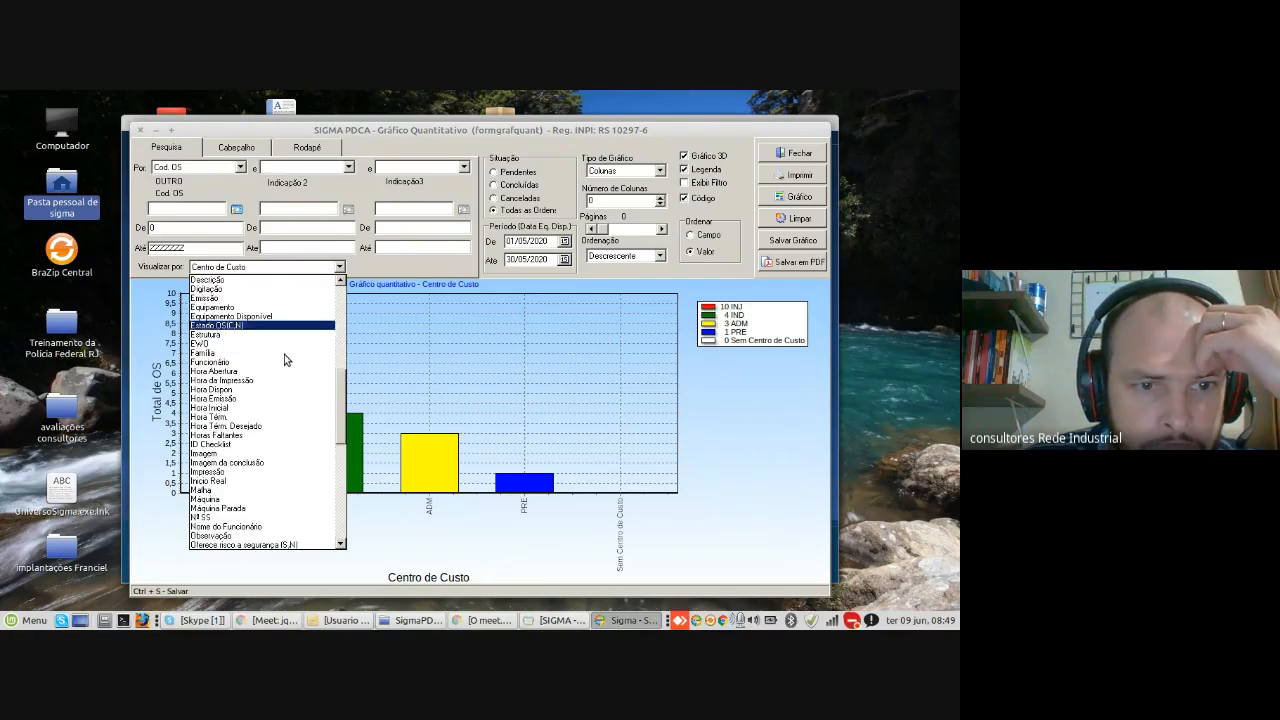
pyautogui.scroll(-5, 283, 359)
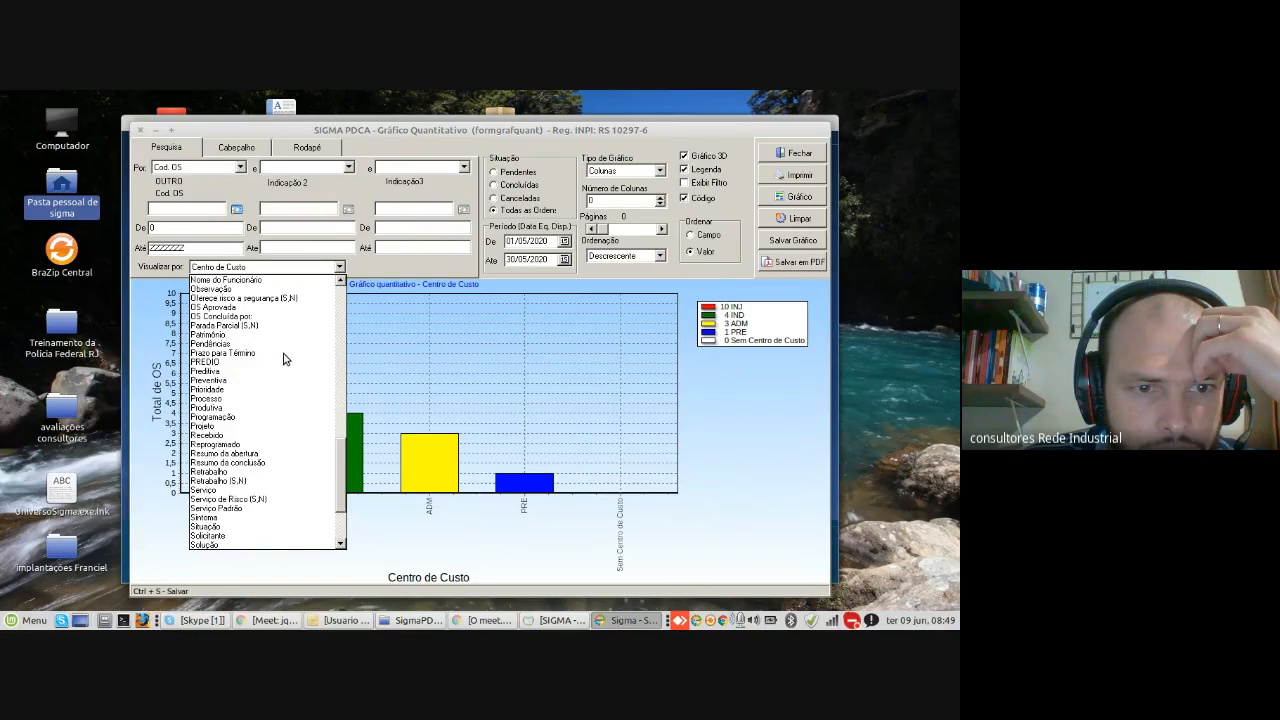
pyautogui.scroll(-1, 283, 359)
pyautogui.scroll(-1, 283, 359)
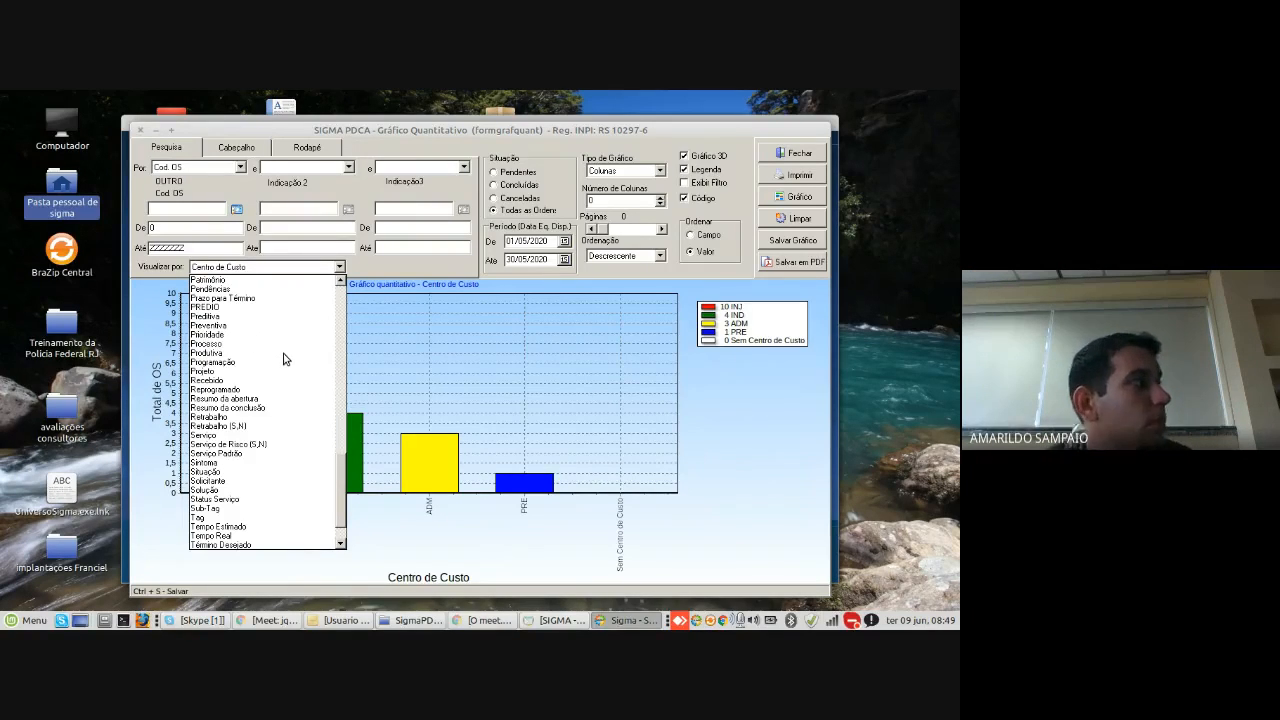
pyautogui.scroll(-2, 283, 359)
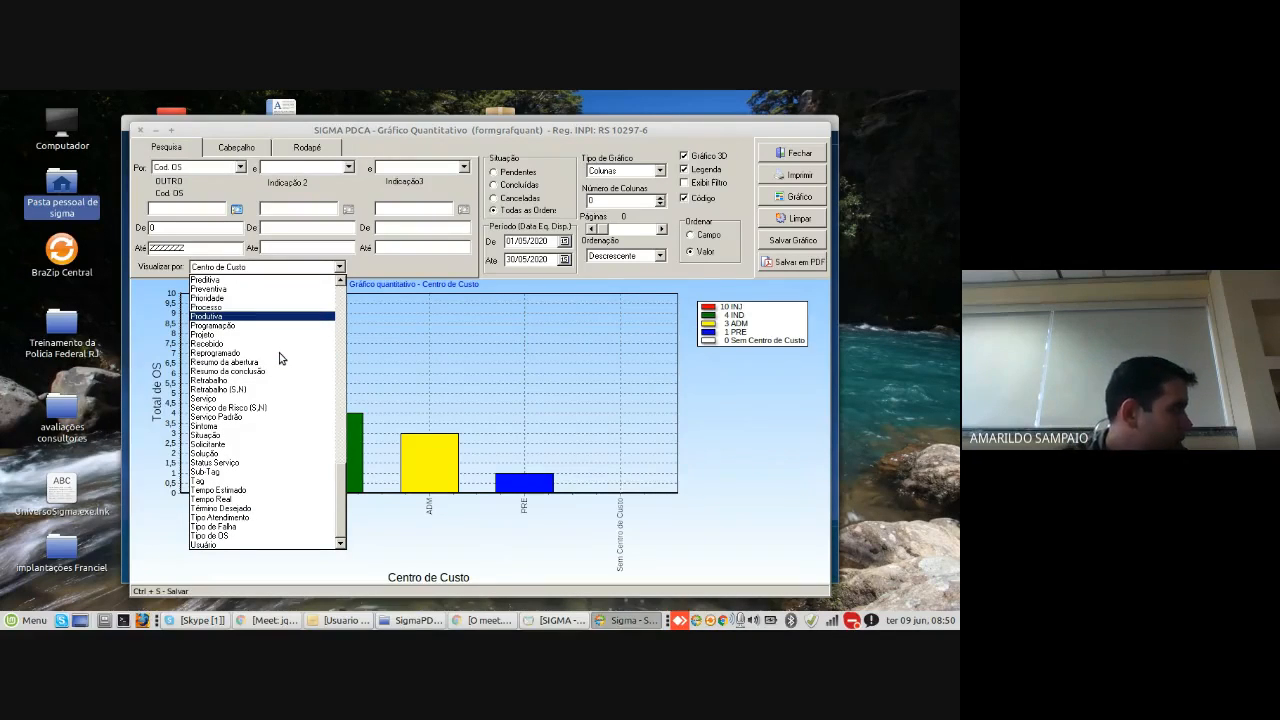
pyautogui.scroll(15, 350, 364)
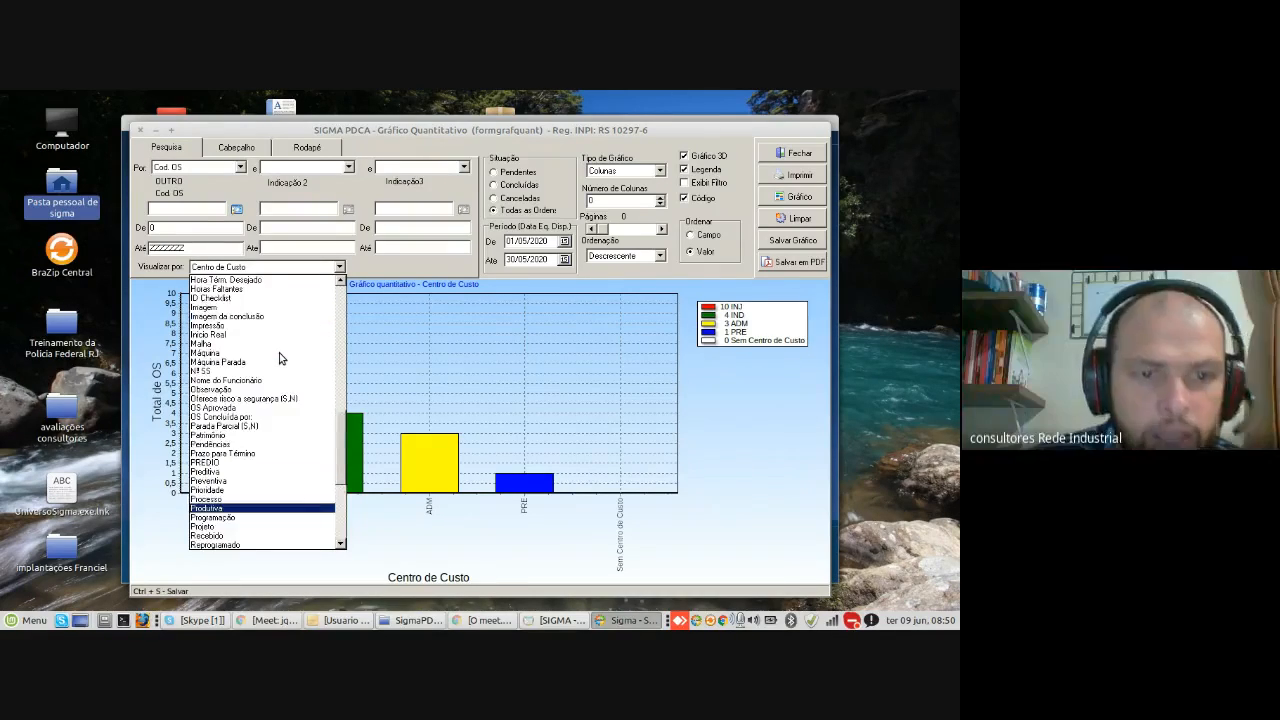
pyautogui.click(753, 424)
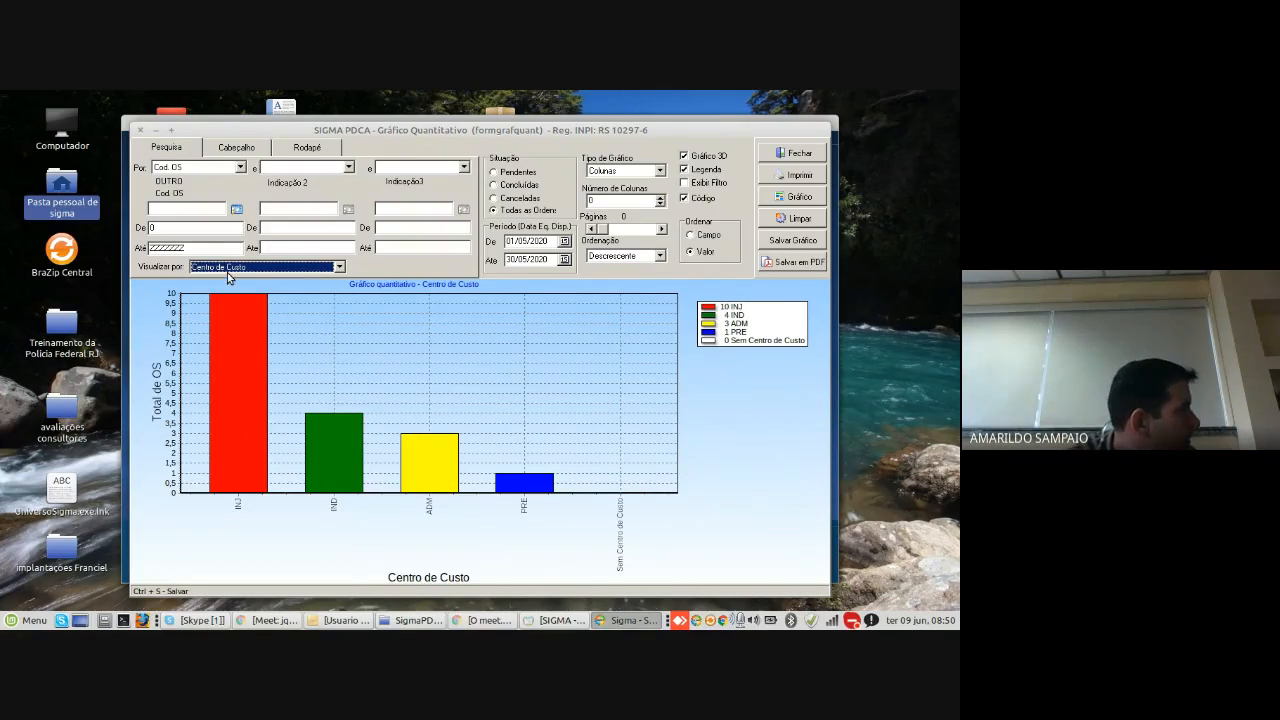
# Step: Restrict the status to Concluídas, visualize by Tipo de OS and generate the quantitative chart
pyautogui.click(500, 186)
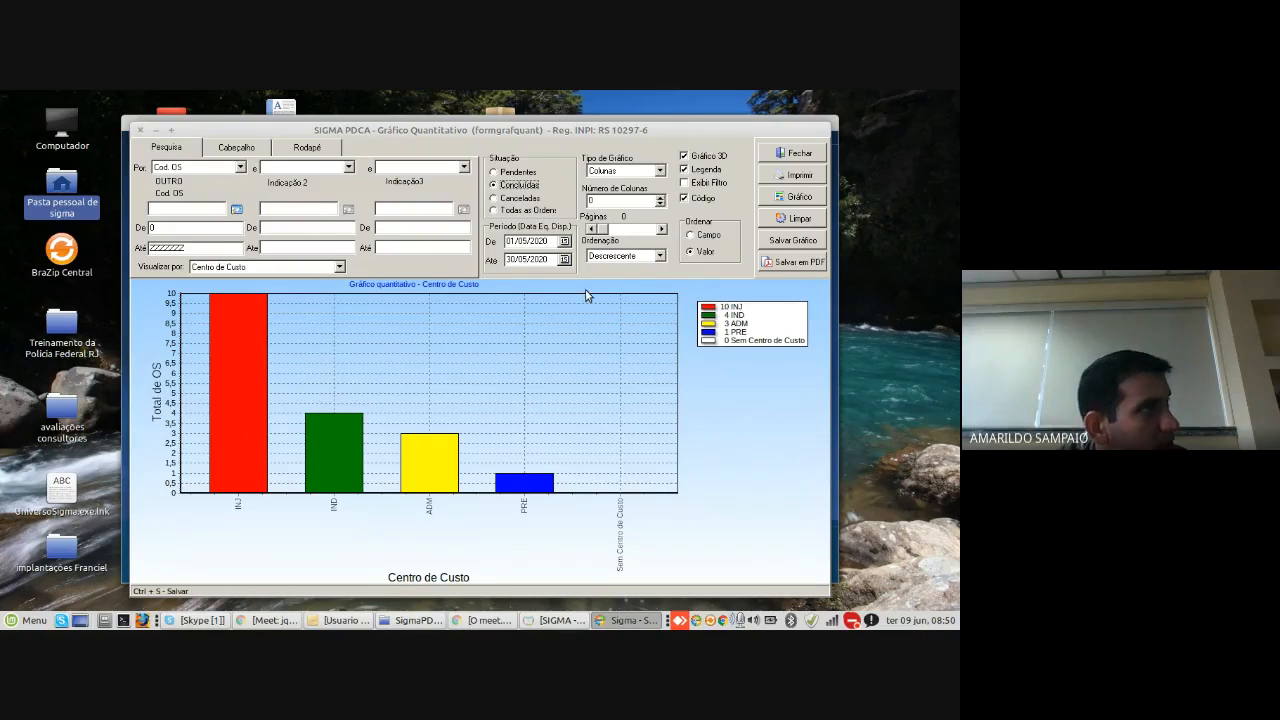
pyautogui.click(515, 173)
pyautogui.click(518, 187)
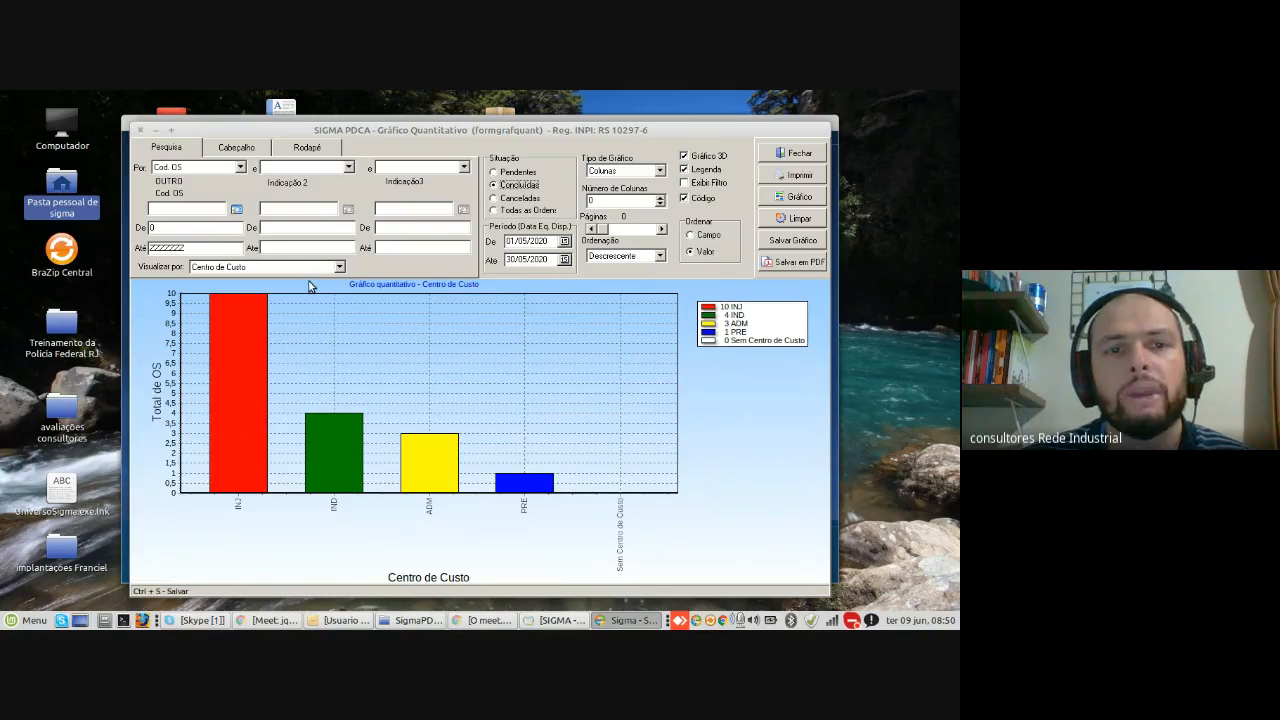
pyautogui.click(340, 269)
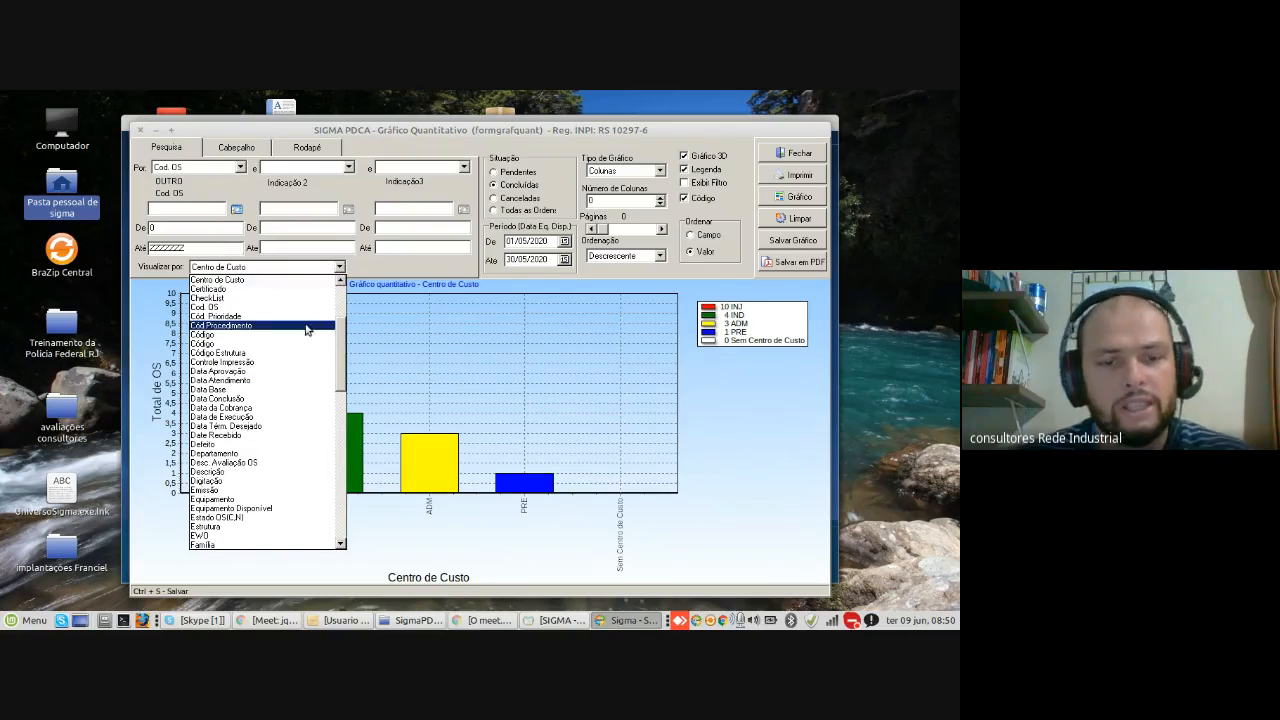
pyautogui.scroll(-10, 306, 329)
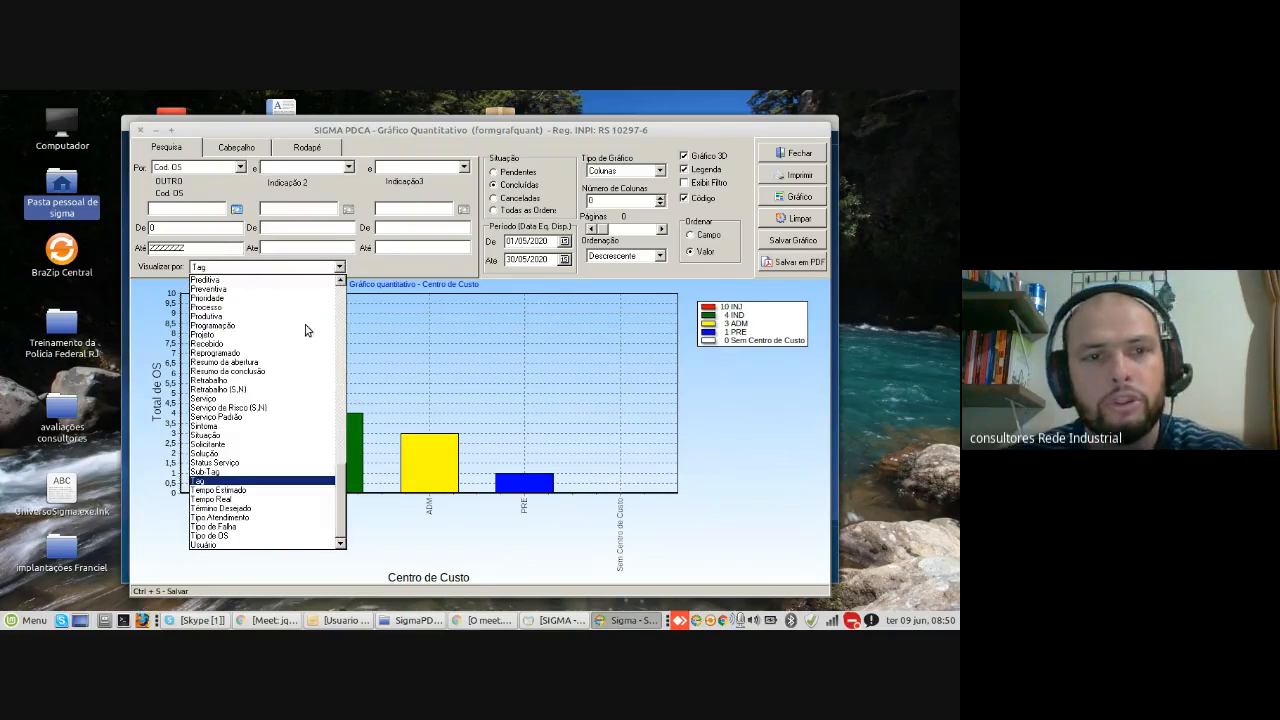
pyautogui.click(268, 535)
pyautogui.click(793, 197)
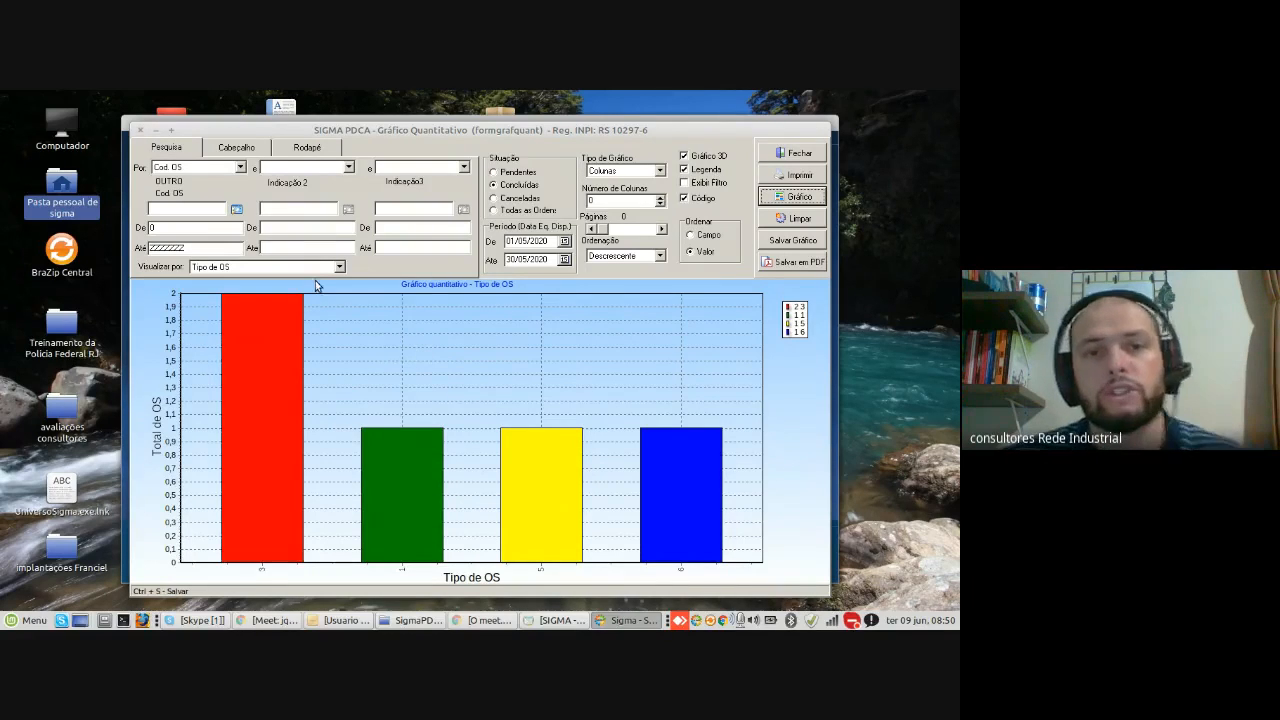
# Step: Generate the quantitative chart by Máquina for completed orders, and again with all orders included
pyautogui.click(267, 267)
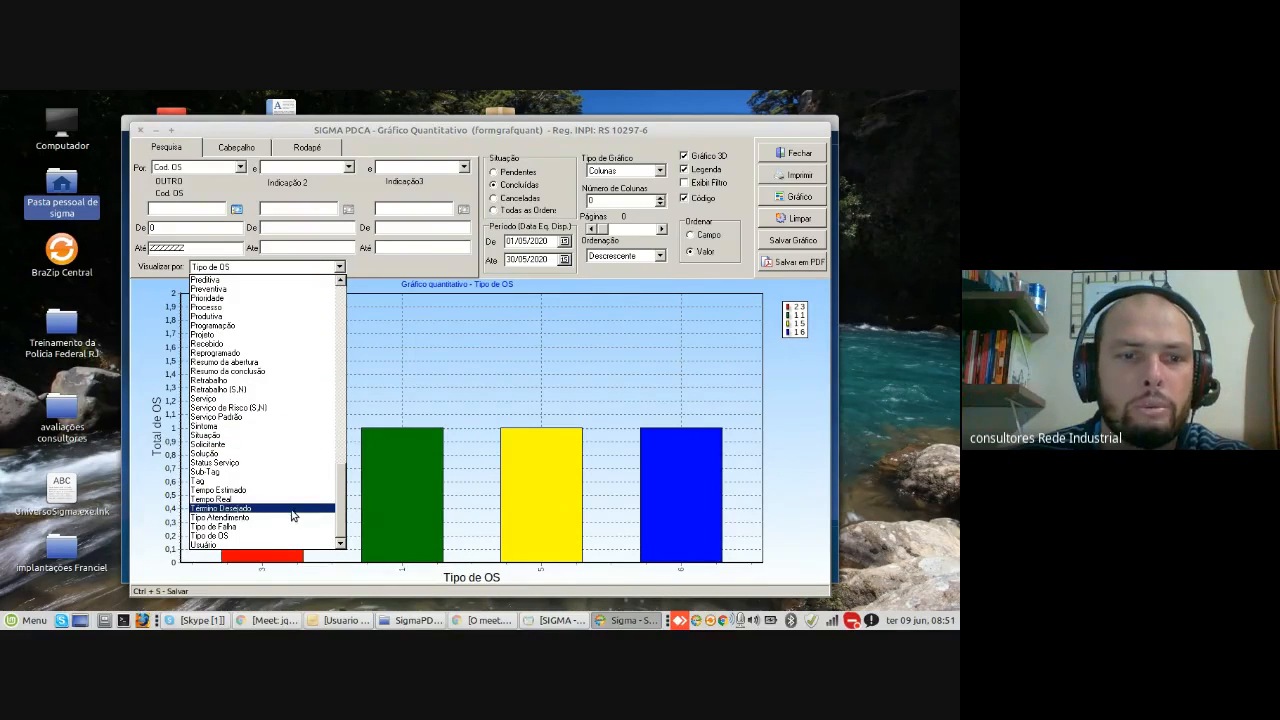
pyautogui.scroll(6, 266, 303)
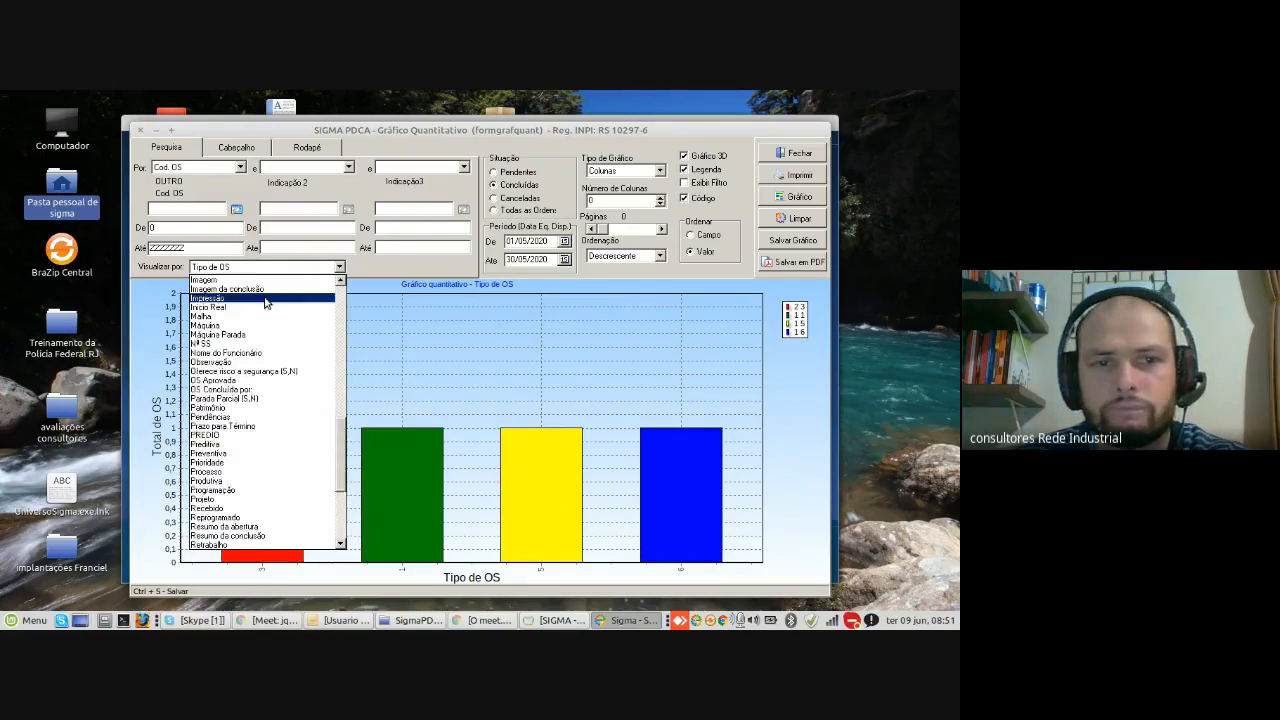
pyautogui.scroll(4, 266, 303)
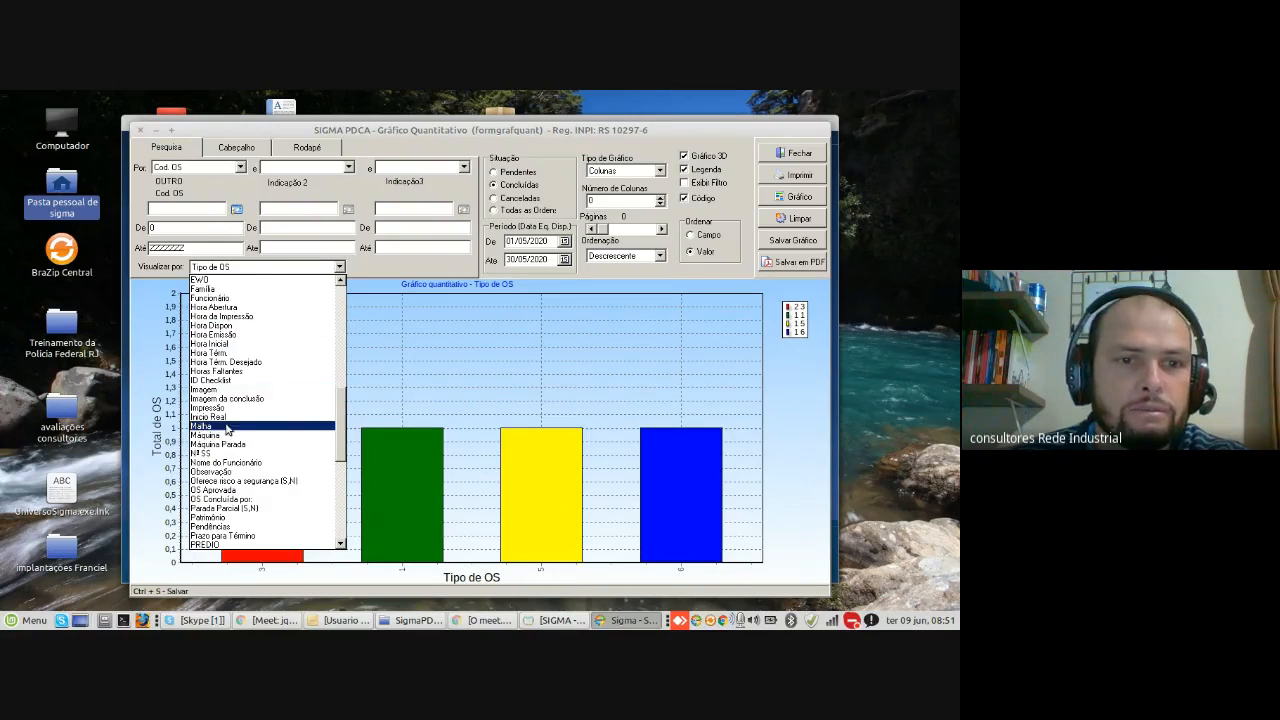
pyautogui.click(222, 436)
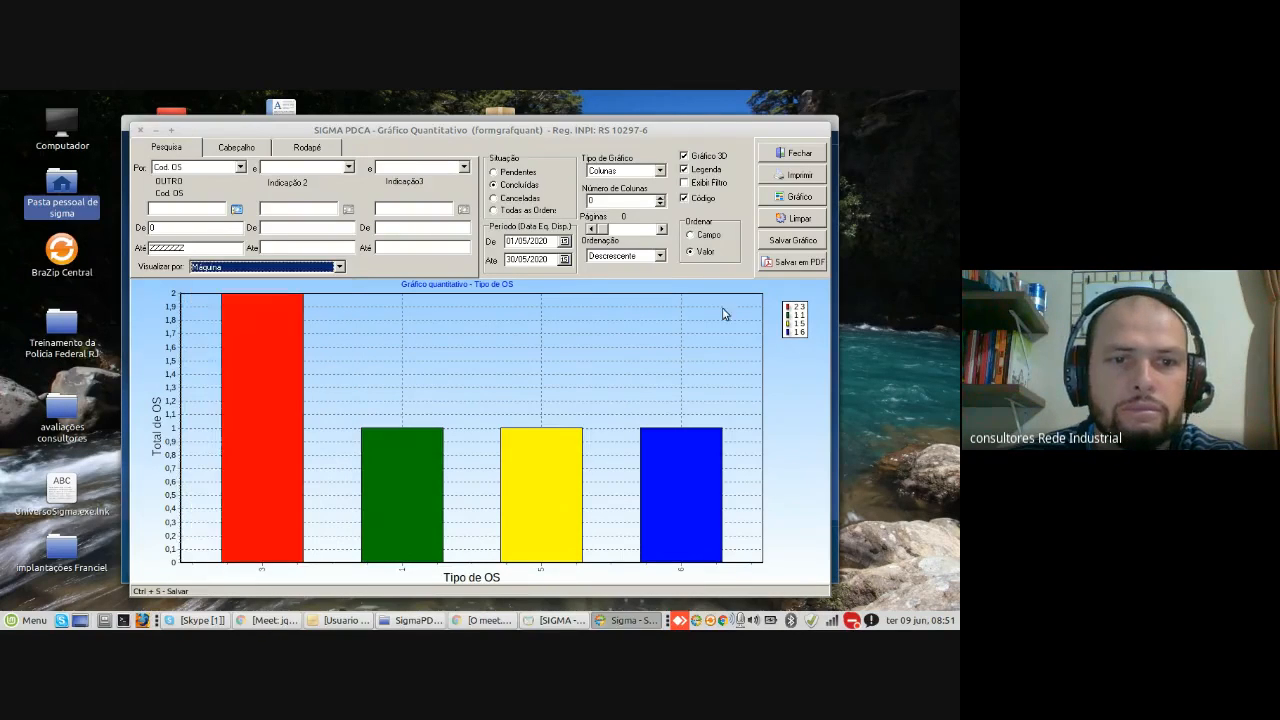
pyautogui.click(800, 198)
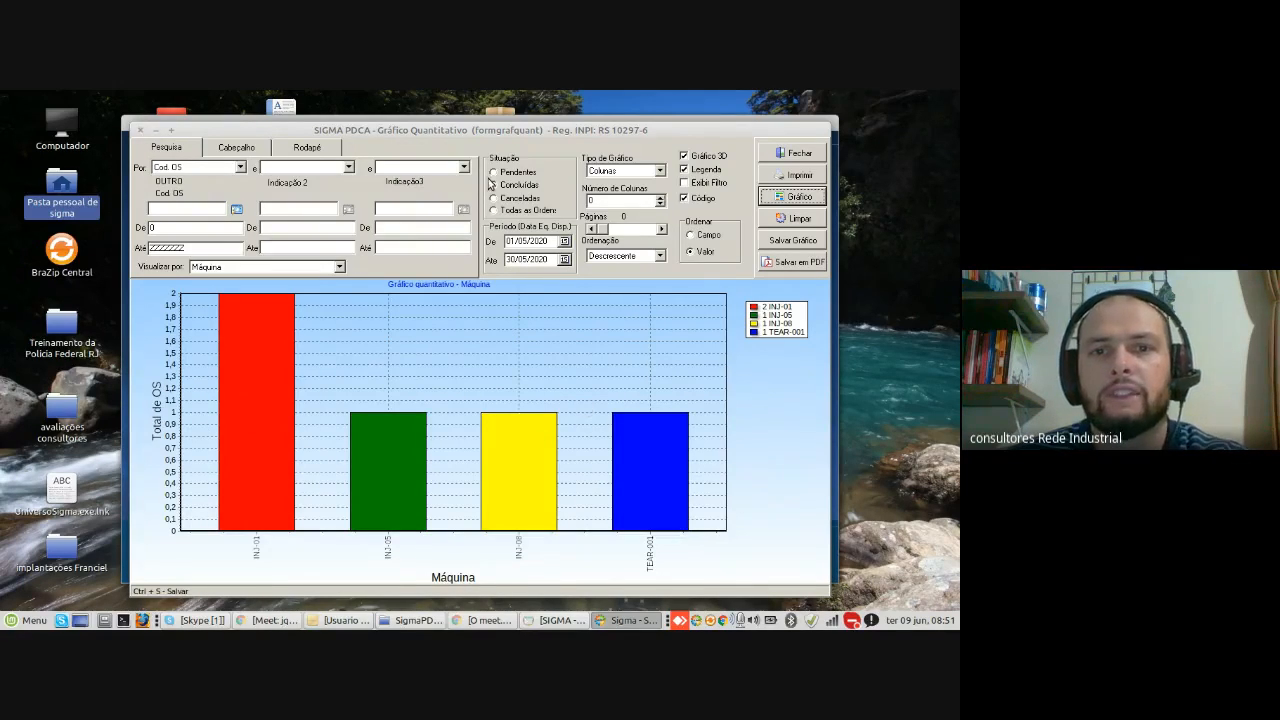
pyautogui.click(494, 211)
pyautogui.click(812, 196)
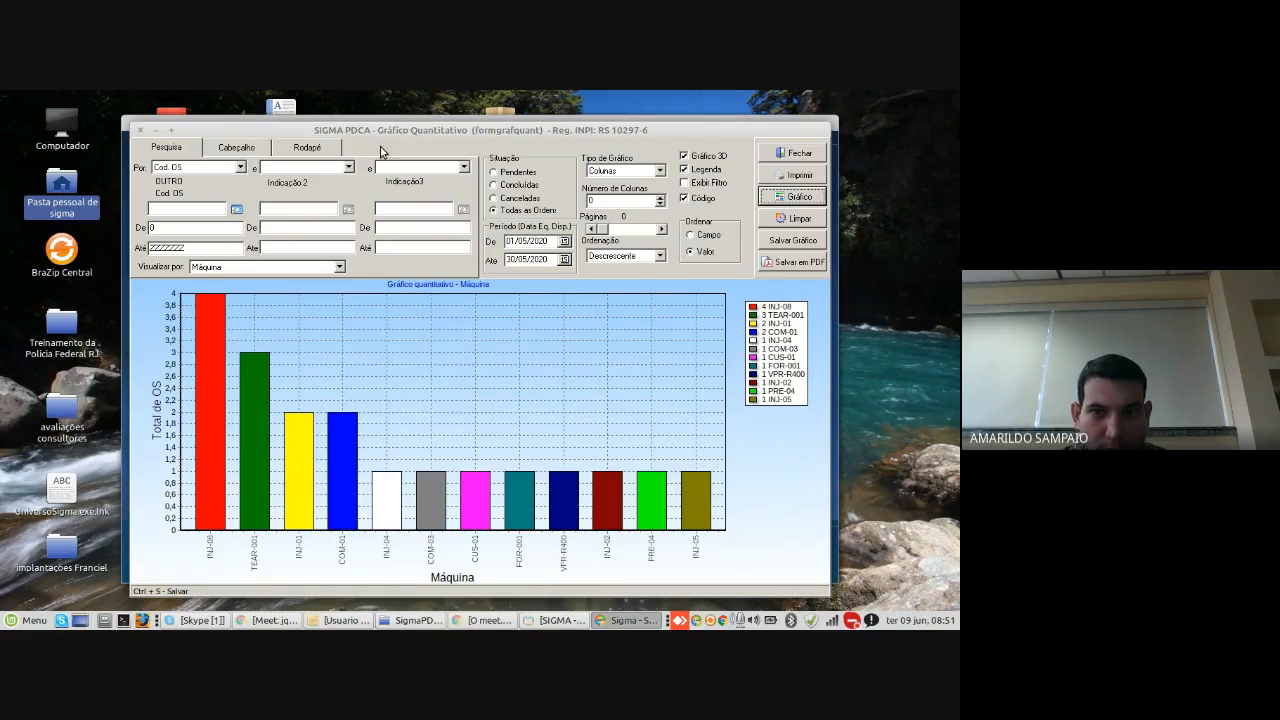
# Step: Display the Máquina chart as Pizza, Áreas and Linhas, and return the chart type to Colunas
pyautogui.click(637, 177)
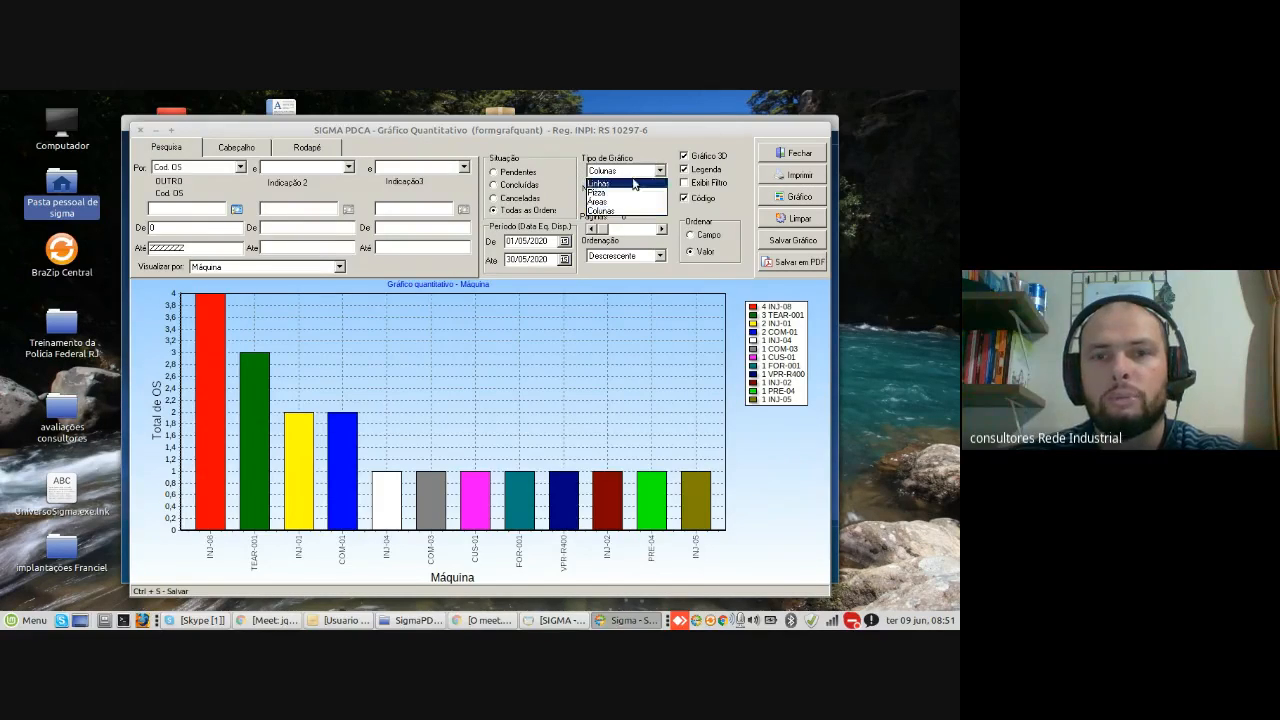
pyautogui.click(630, 200)
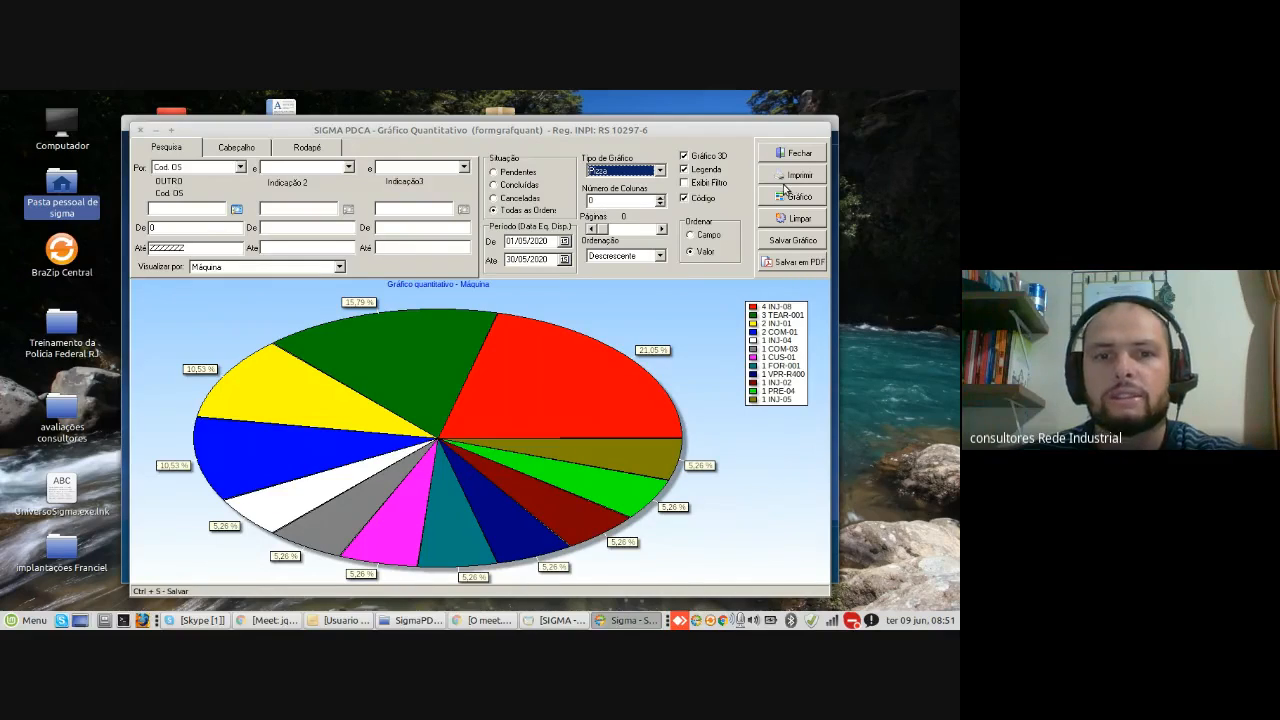
pyautogui.click(652, 172)
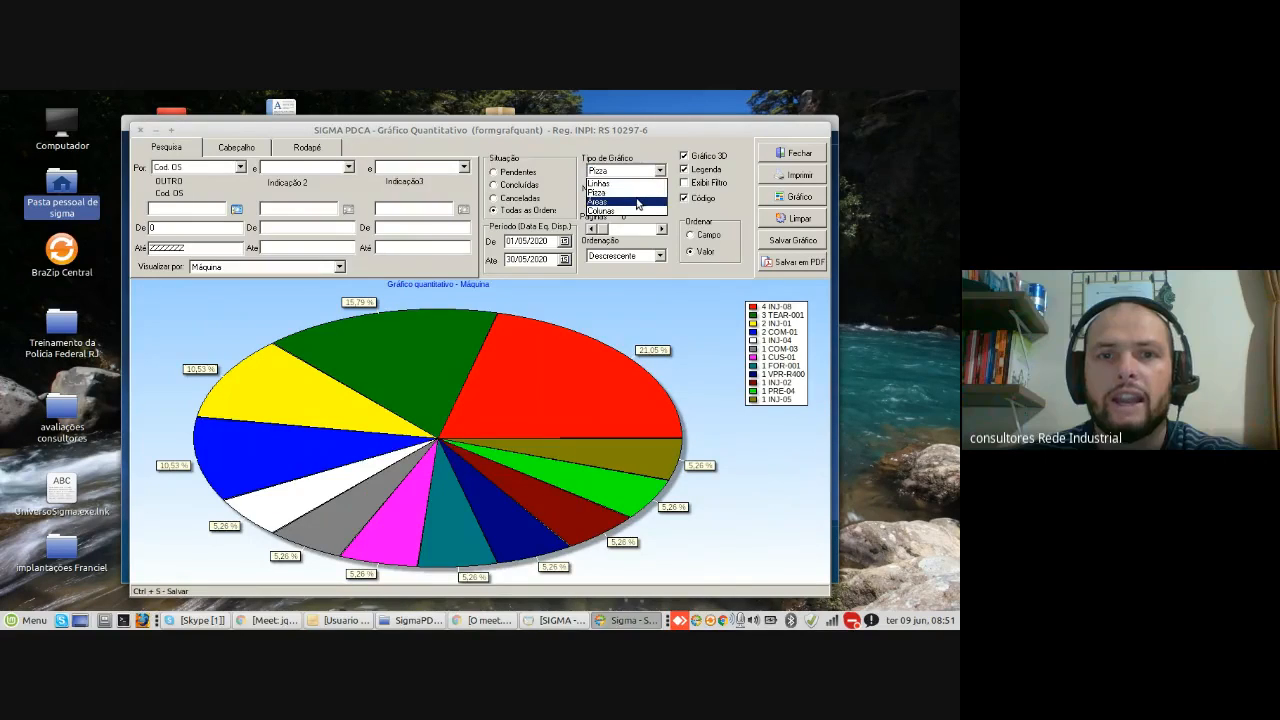
pyautogui.click(638, 201)
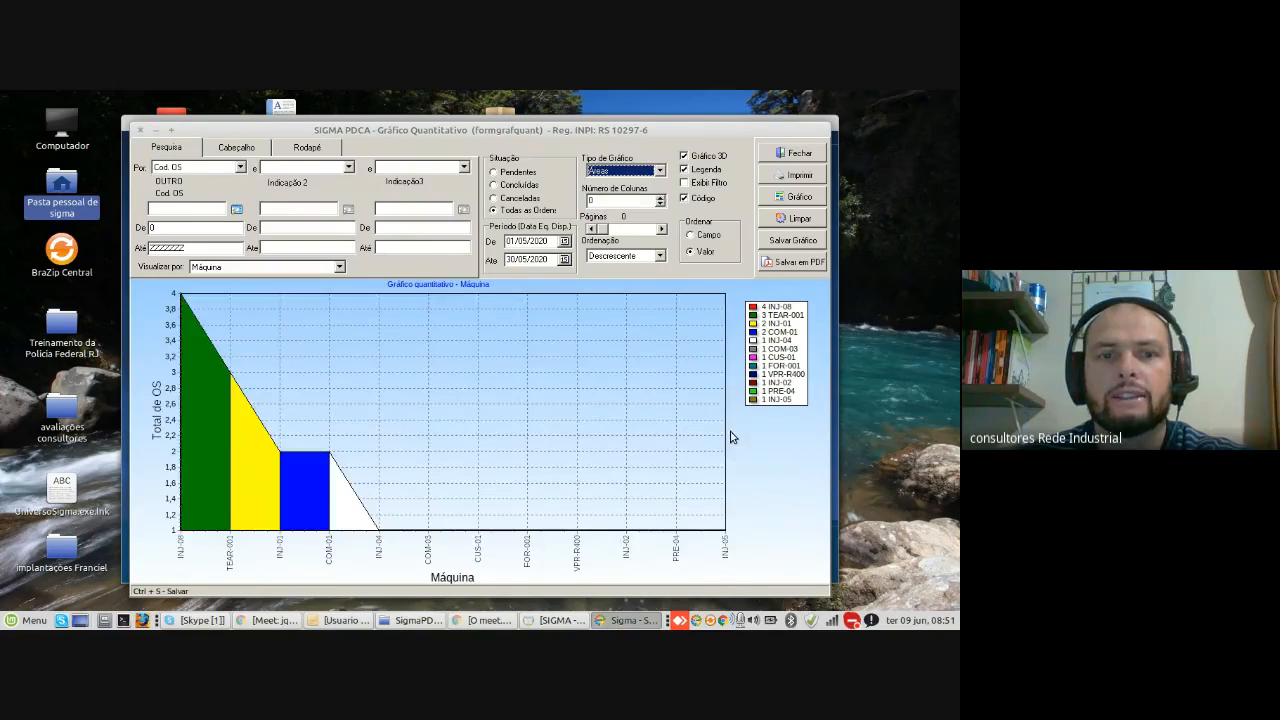
pyautogui.click(648, 175)
pyautogui.click(642, 187)
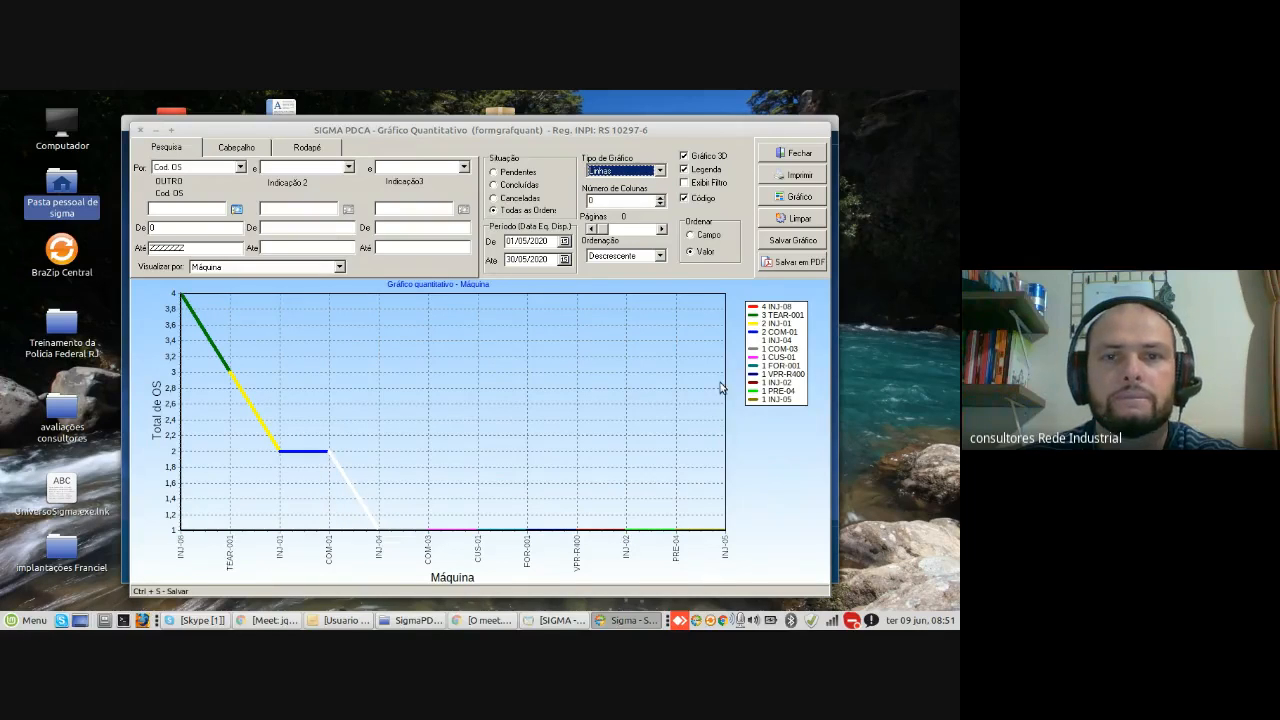
pyautogui.click(648, 175)
pyautogui.click(642, 213)
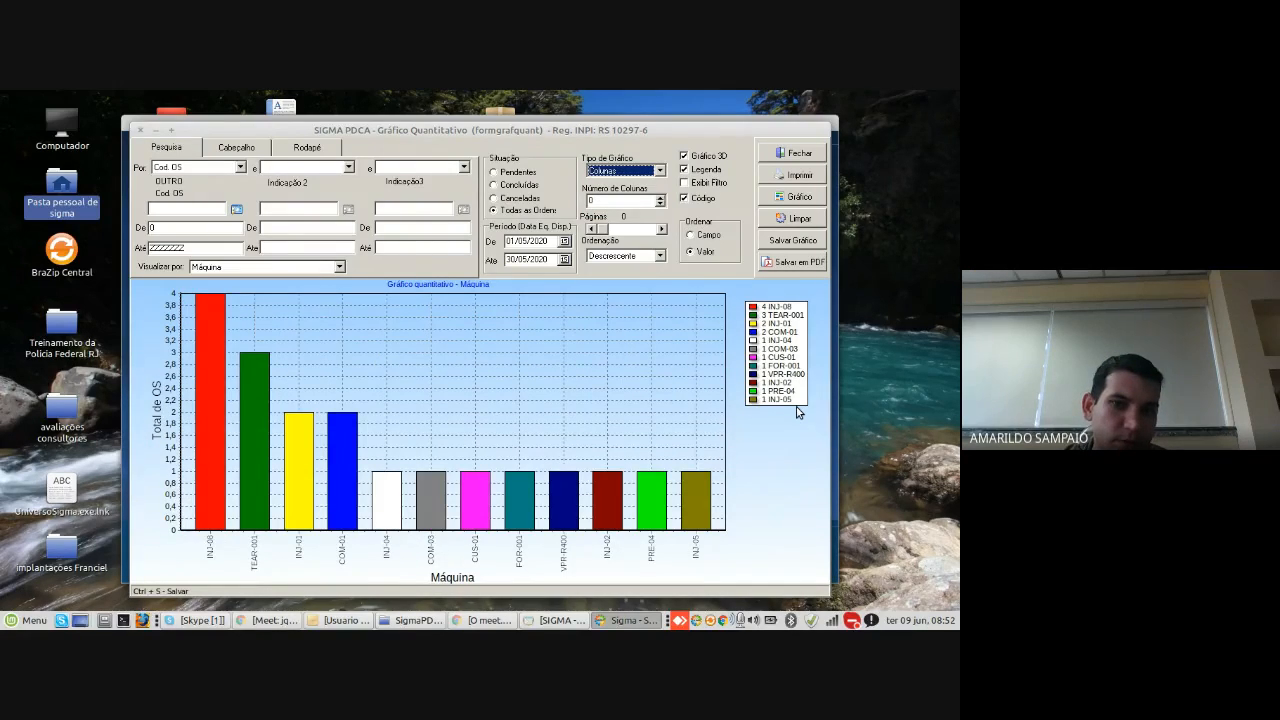
# Step: Visualize the quantitative chart by Centro de Custo and generate it
pyautogui.click(284, 268)
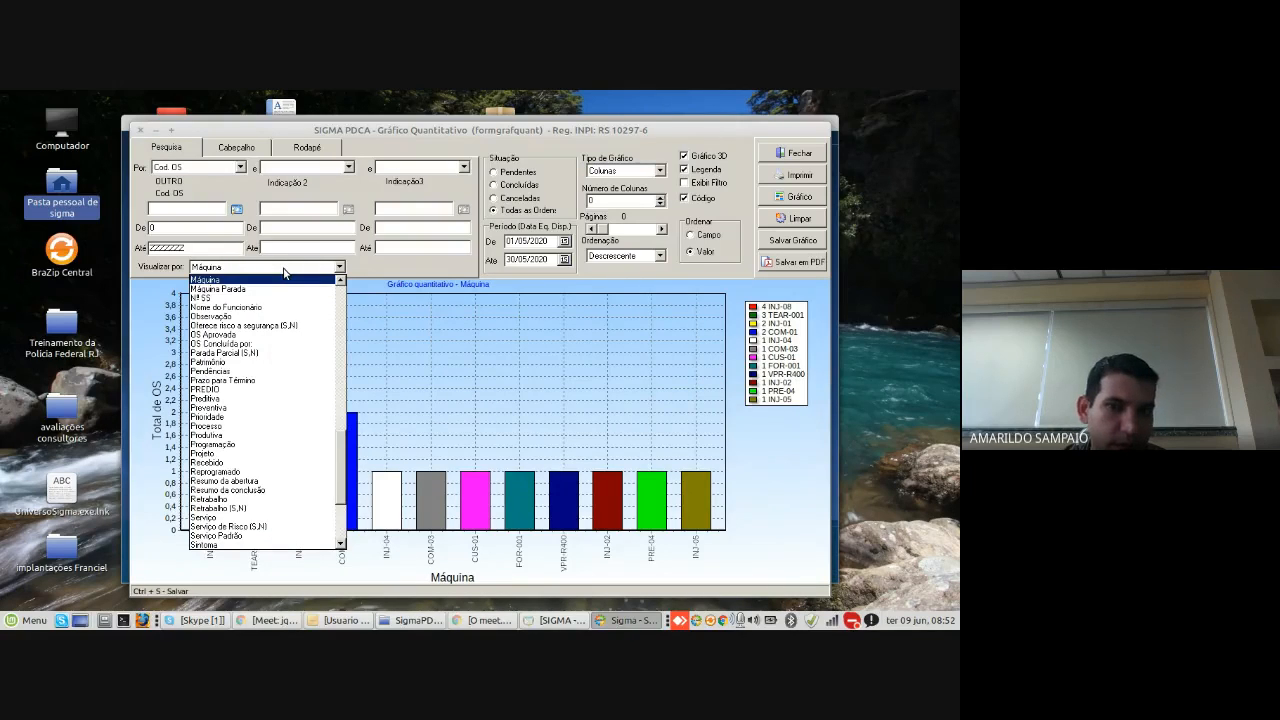
pyautogui.scroll(5, 284, 300)
pyautogui.click(277, 286)
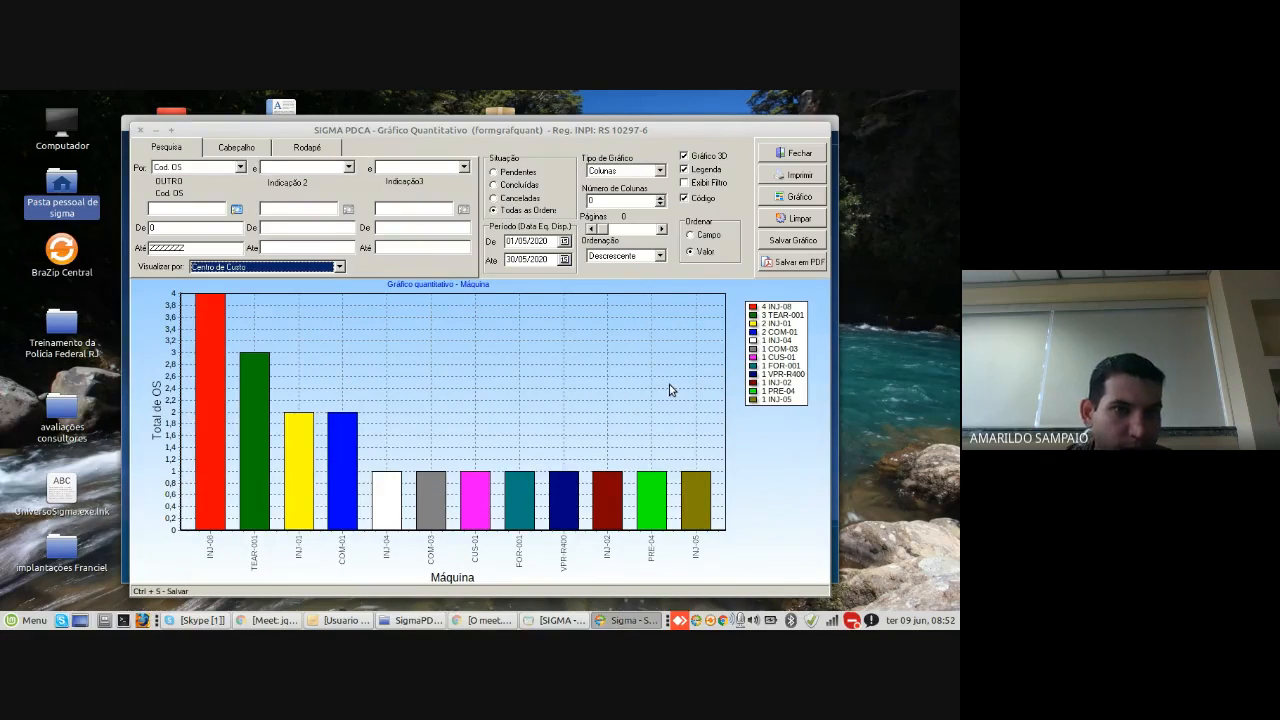
pyautogui.click(798, 196)
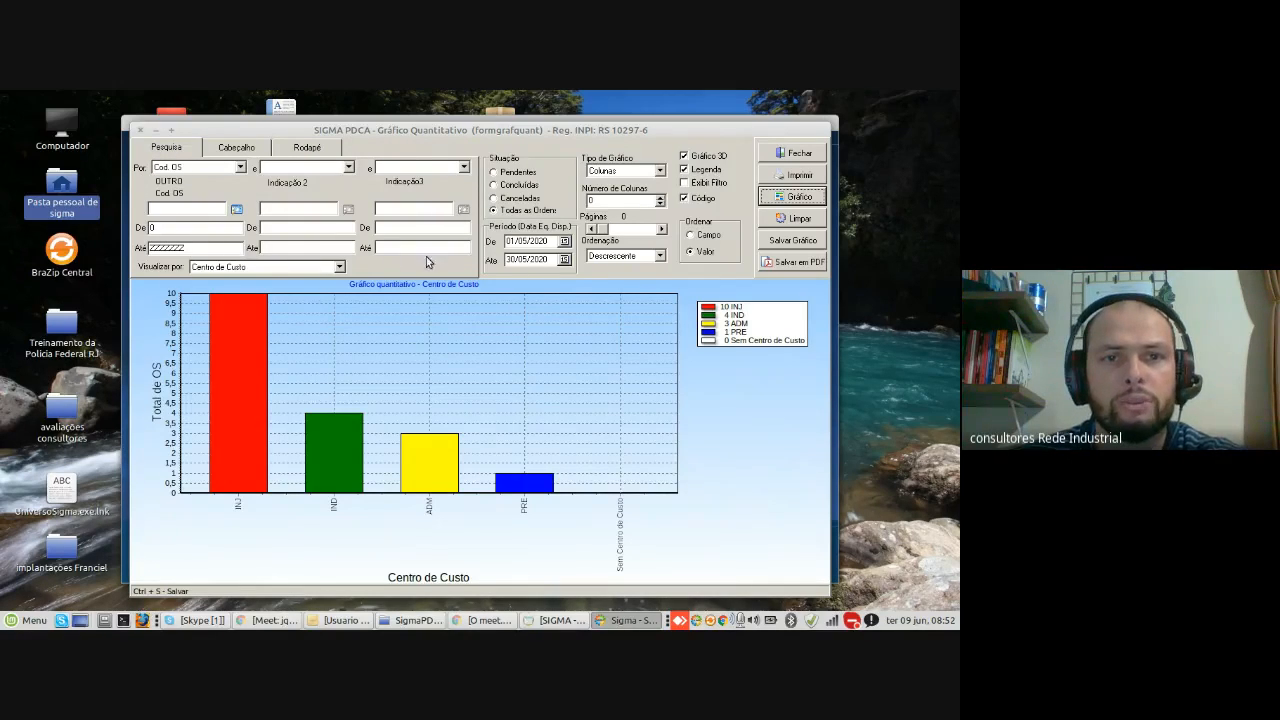
# Step: Add Tipo de OS as the second filter, restrict it to type 1 and generate the Centro de Custo chart
pyautogui.click(347, 170)
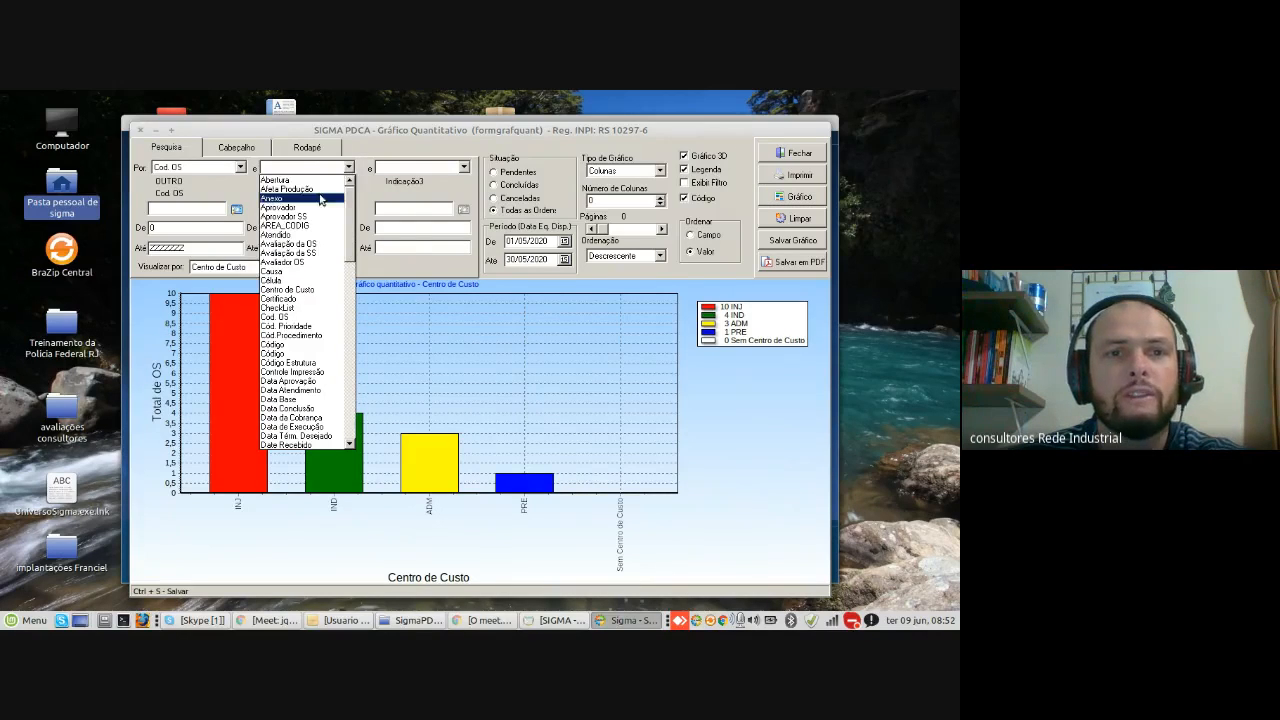
pyautogui.scroll(-15, 310, 360)
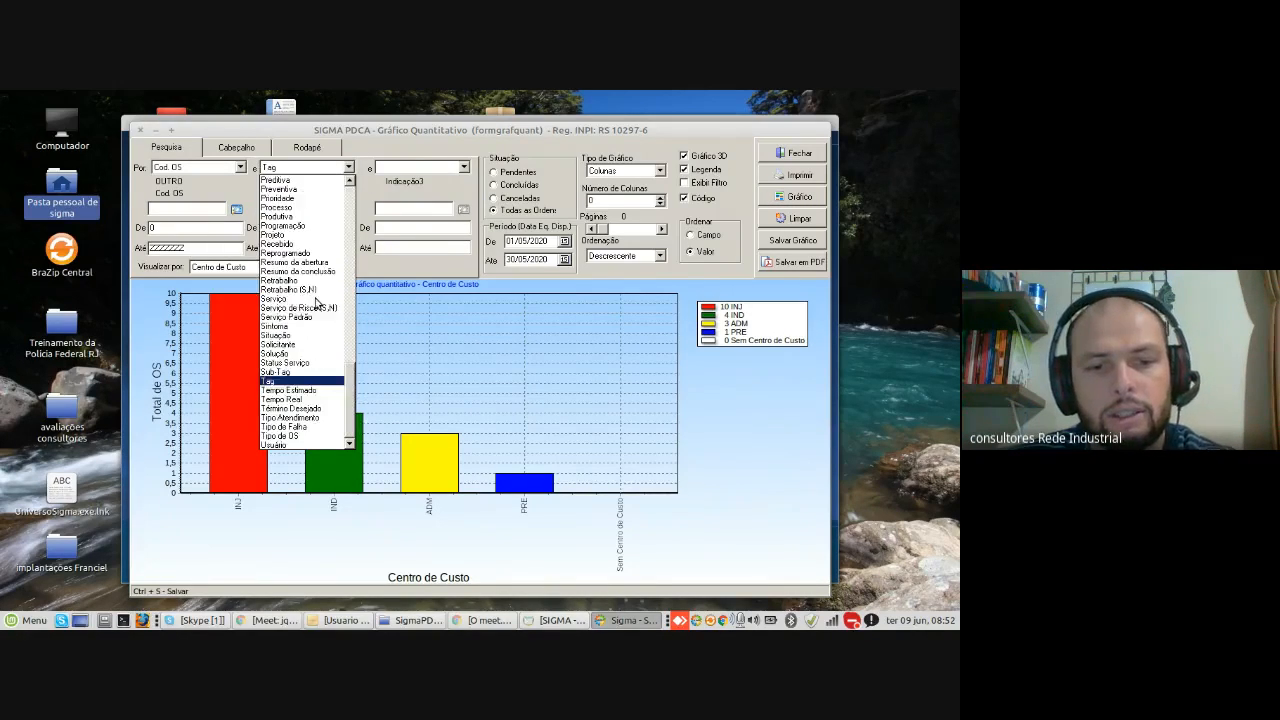
pyautogui.click(298, 438)
pyautogui.click(312, 207)
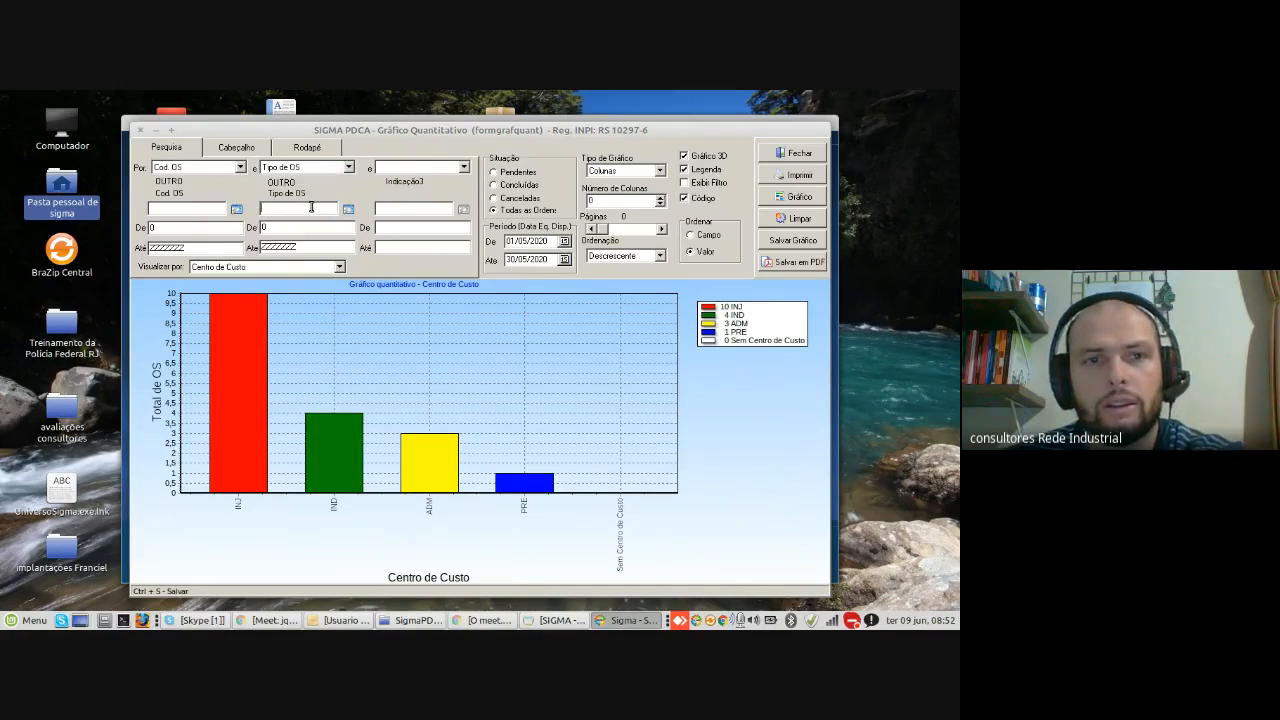
pyautogui.click(348, 209)
pyautogui.doubleClick(436, 309)
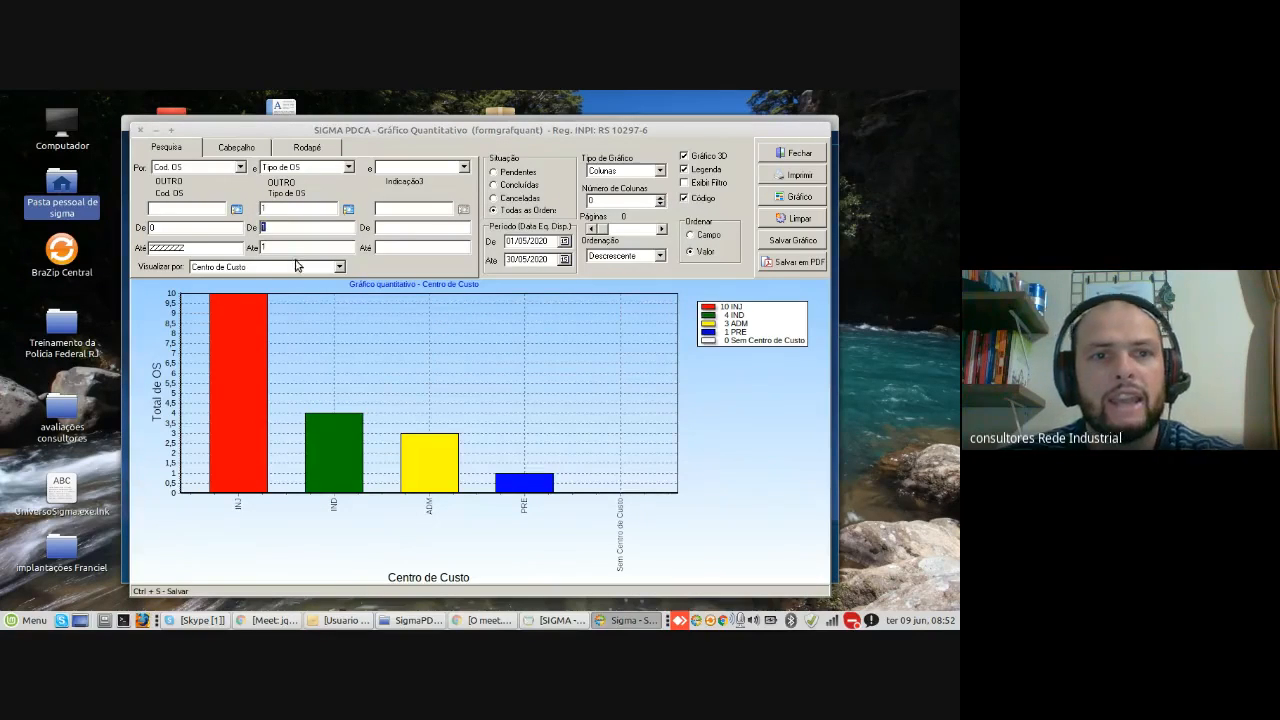
pyautogui.click(783, 200)
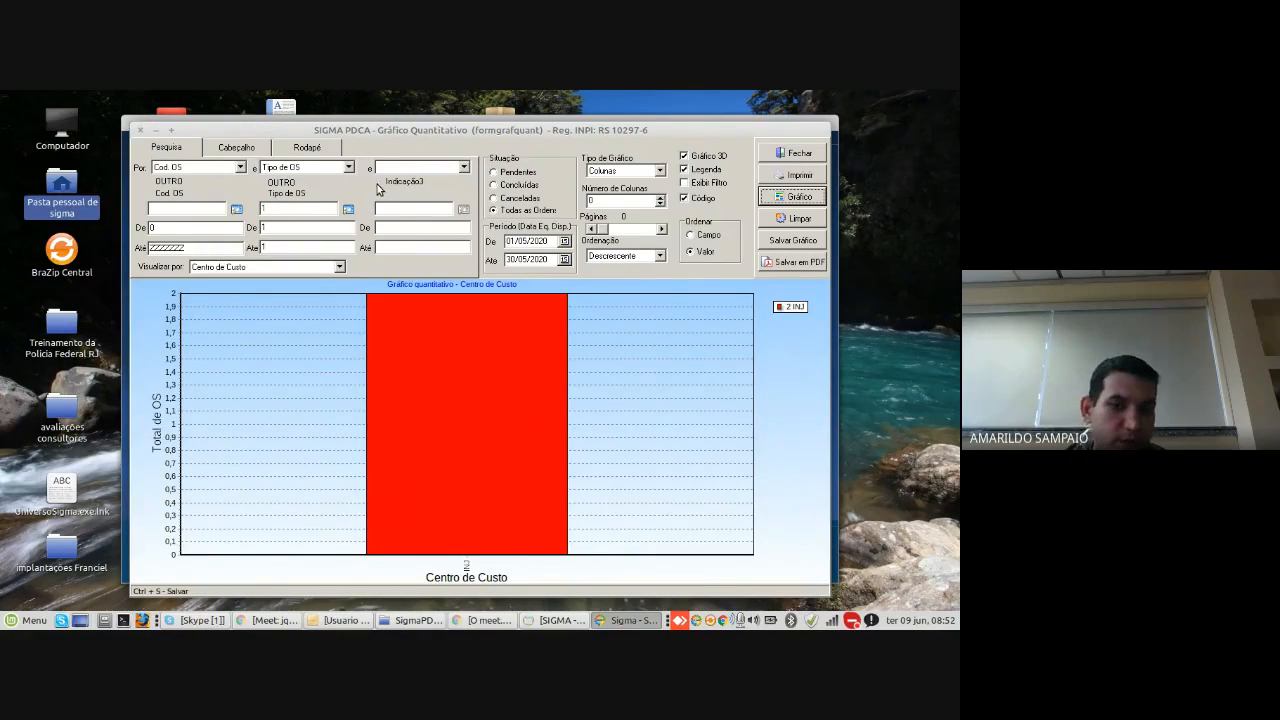
# Step: Replace the second filter with AREA_CODIG, leave its full range and generate the Centro de Custo chart again
pyautogui.click(349, 168)
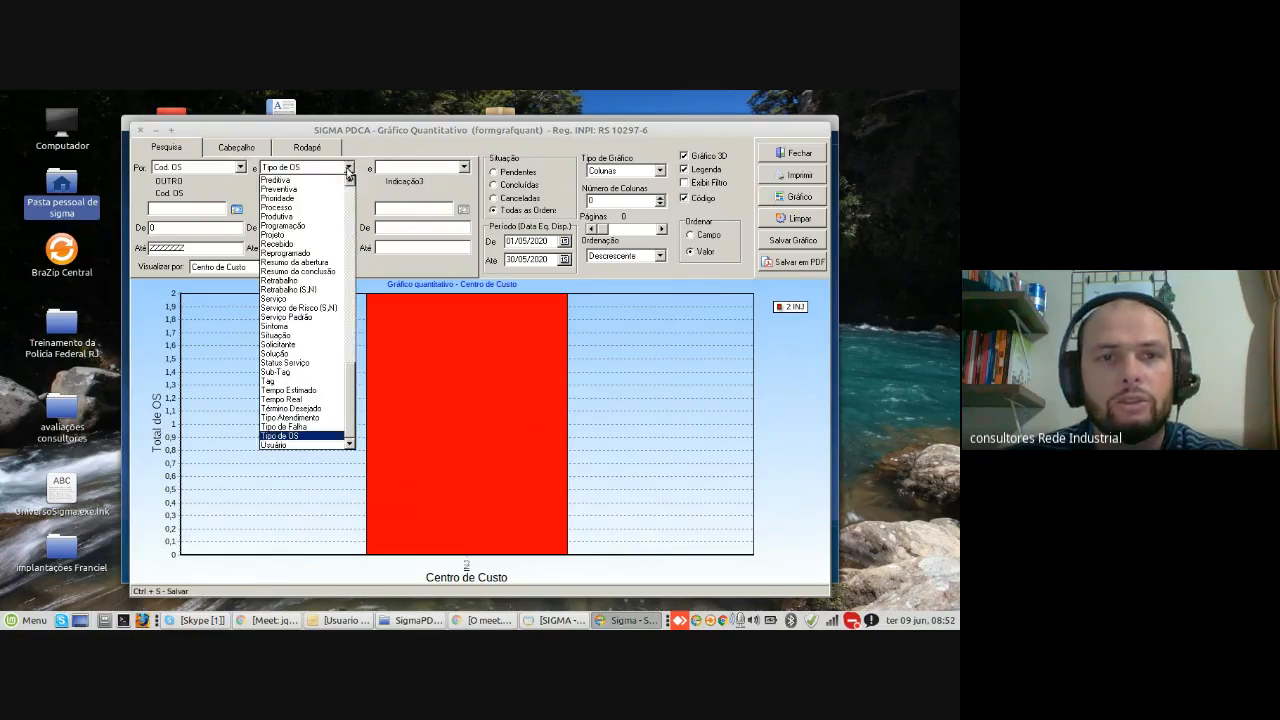
pyautogui.scroll(-2, 307, 246)
pyautogui.scroll(10, 307, 246)
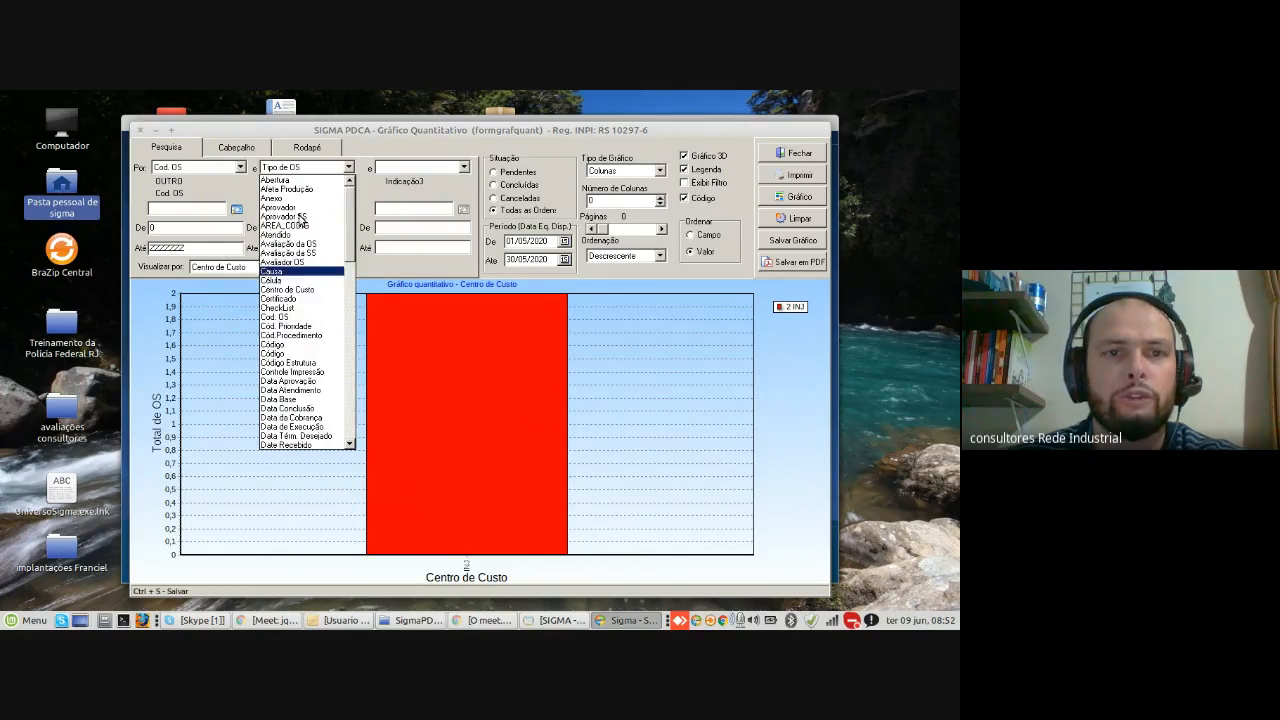
pyautogui.click(303, 229)
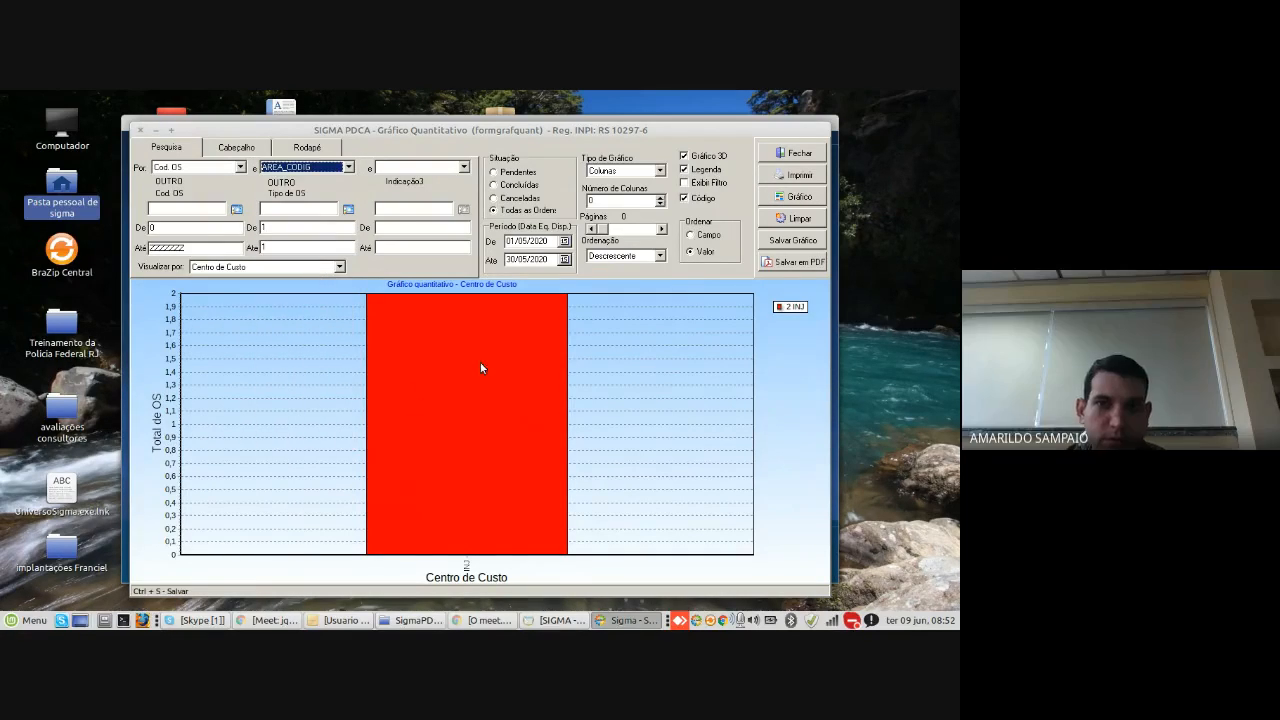
pyautogui.click(800, 198)
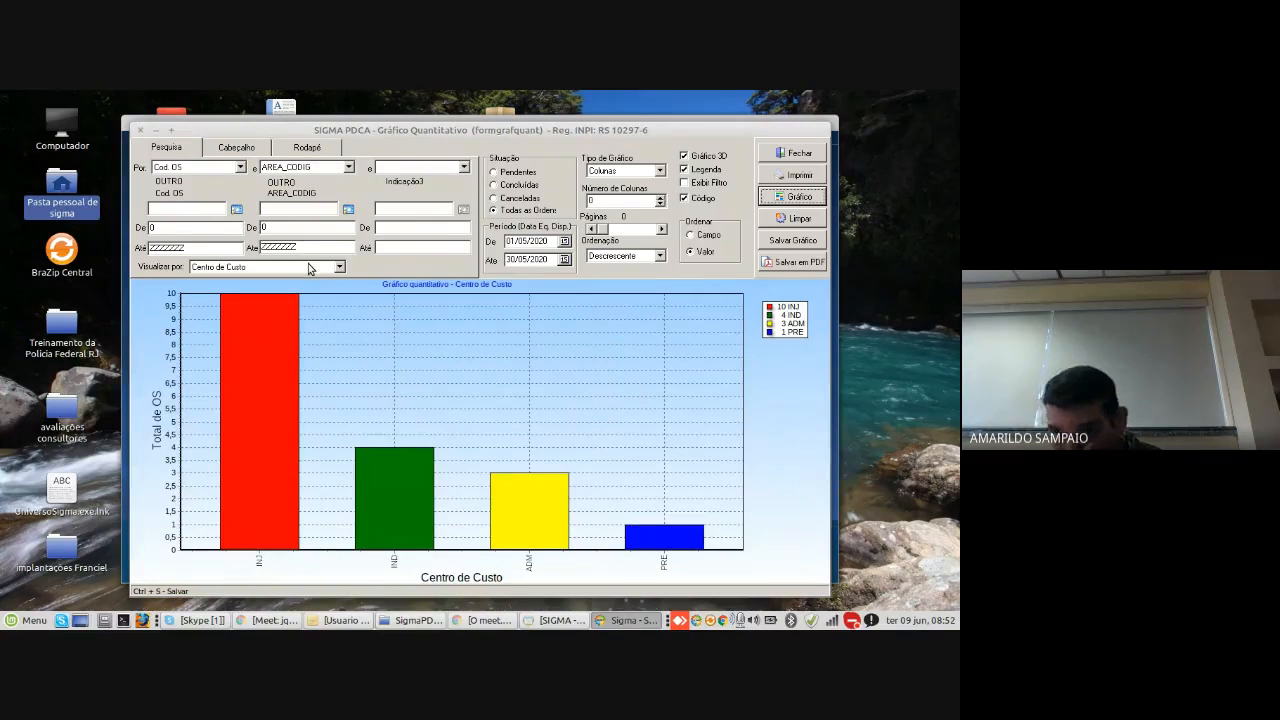
# Step: Visualize by AREA_CODIG, restrict the second filter to Centro de Custo IND and generate the chart
pyautogui.click(309, 268)
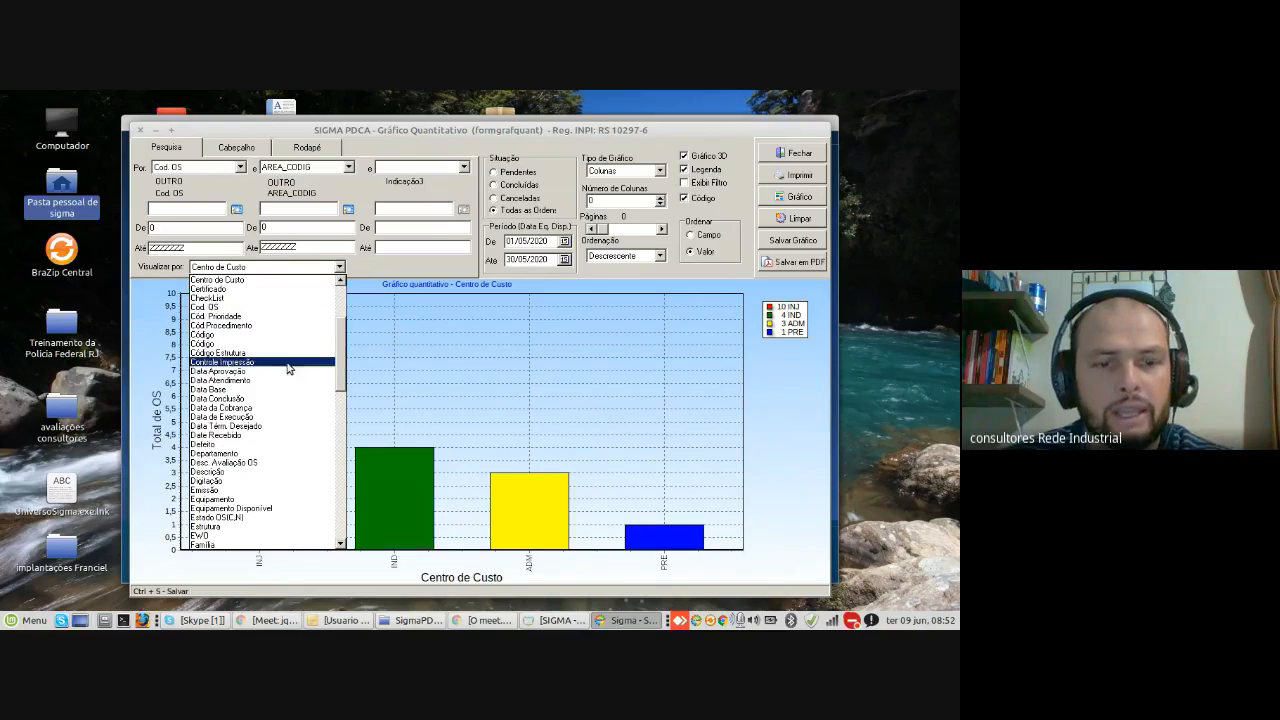
pyautogui.scroll(5, 287, 372)
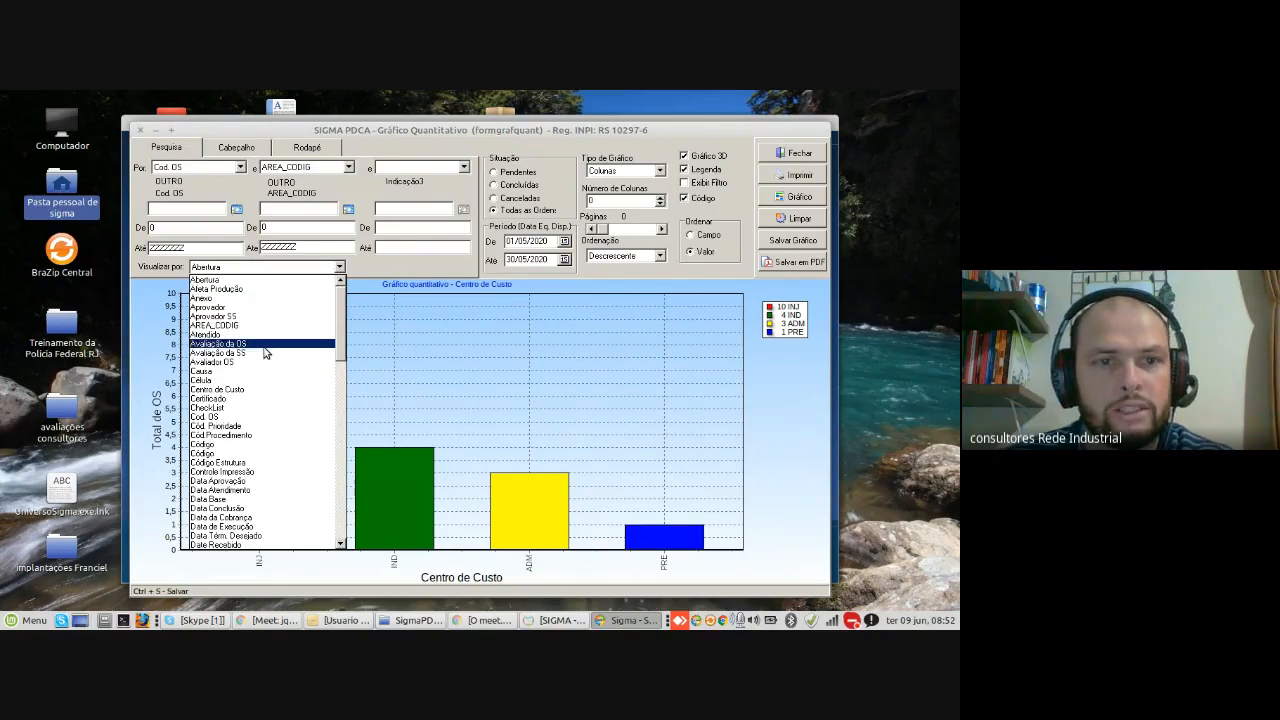
pyautogui.click(273, 334)
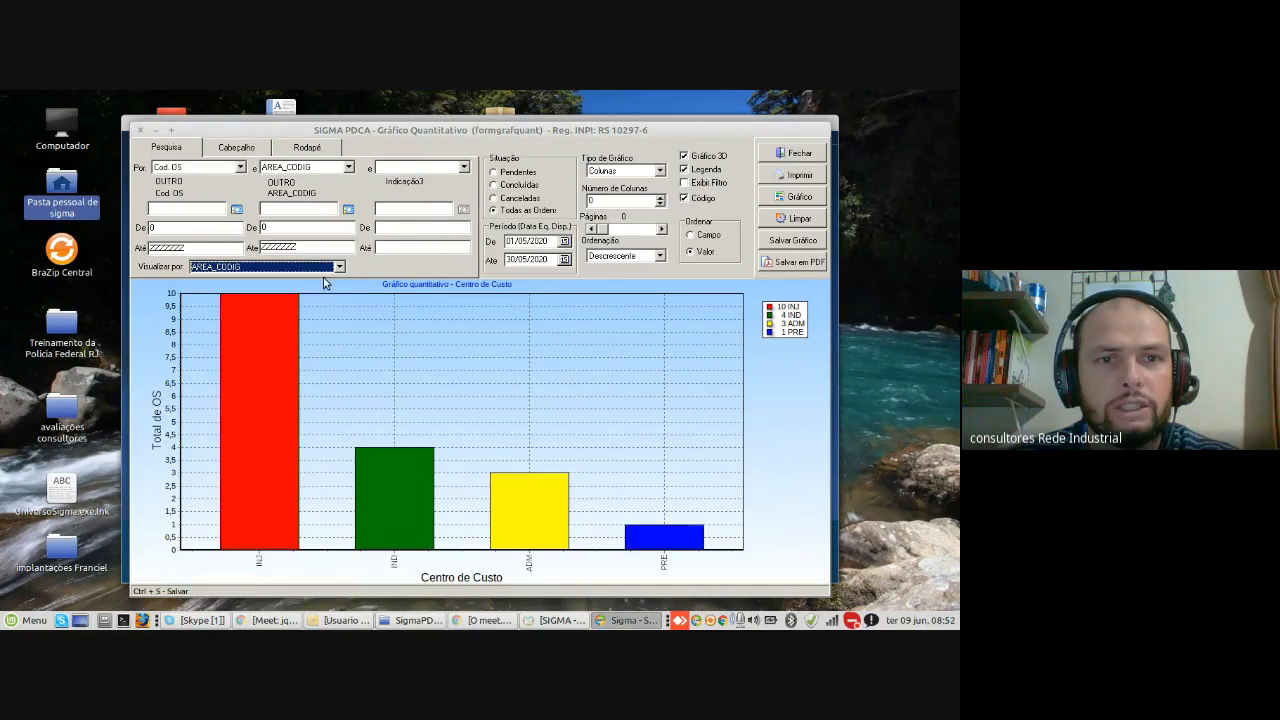
pyautogui.click(332, 168)
pyautogui.press('c')
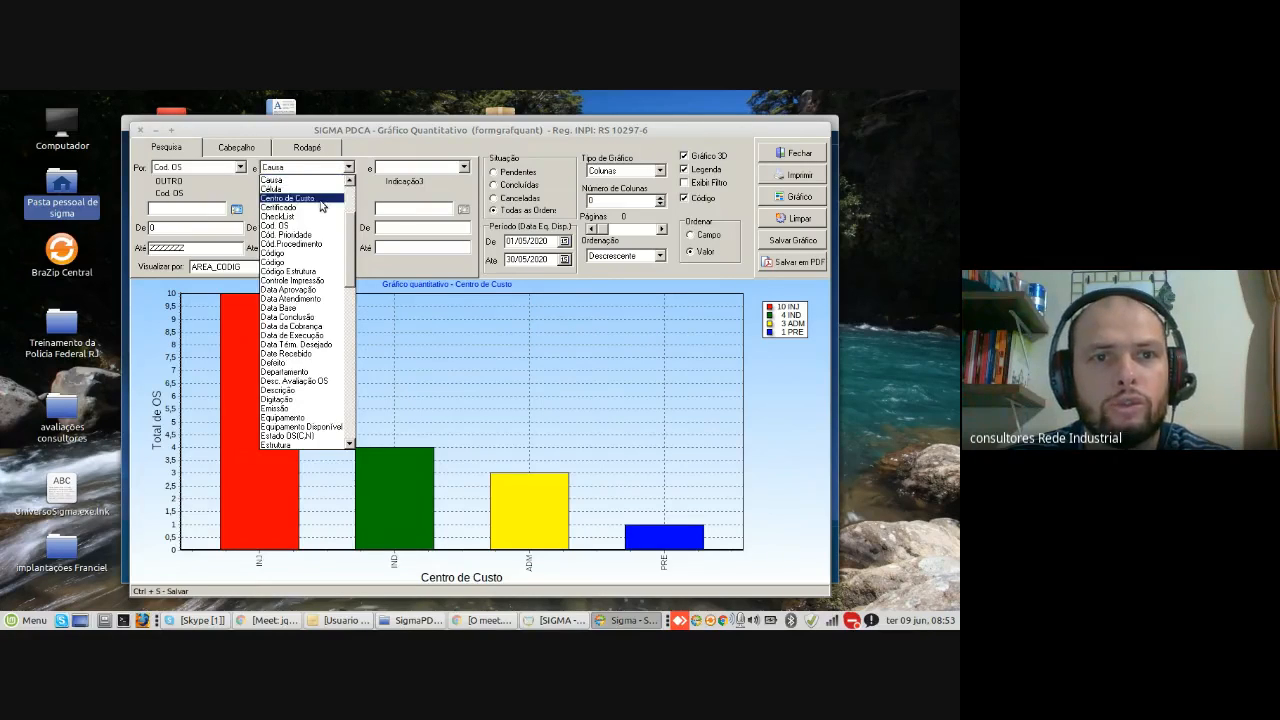
pyautogui.click(321, 202)
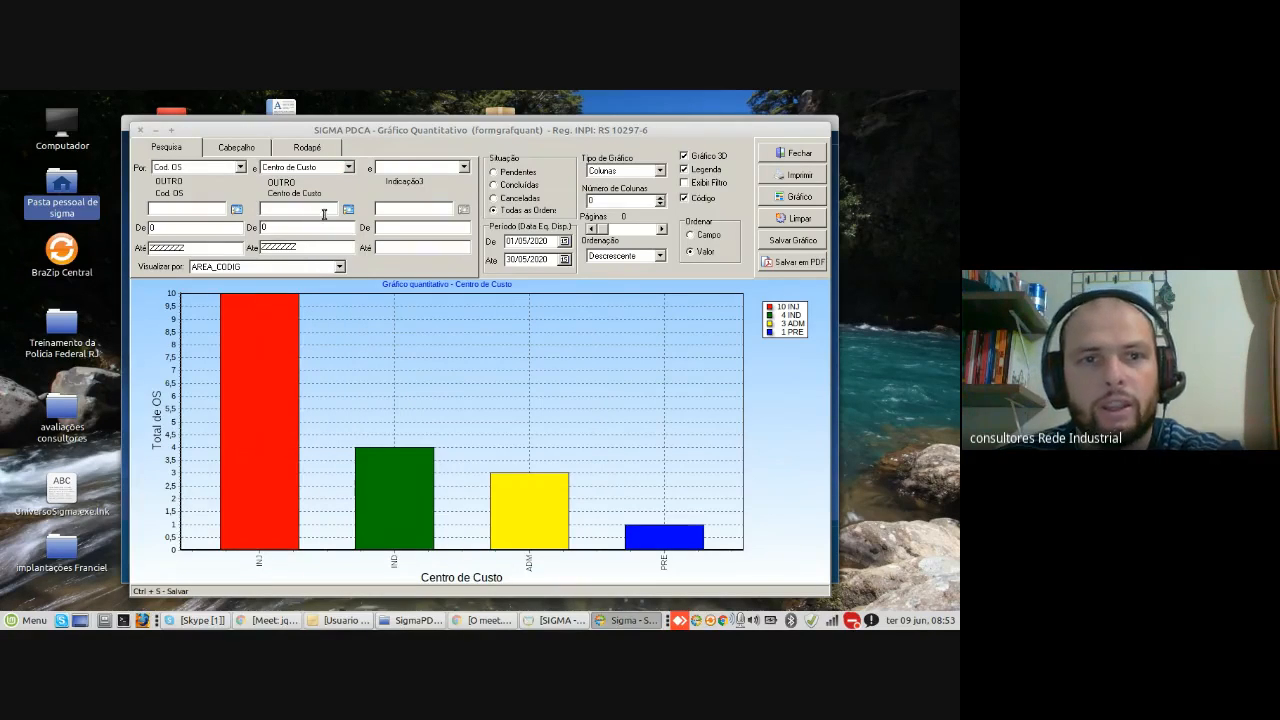
pyautogui.click(348, 209)
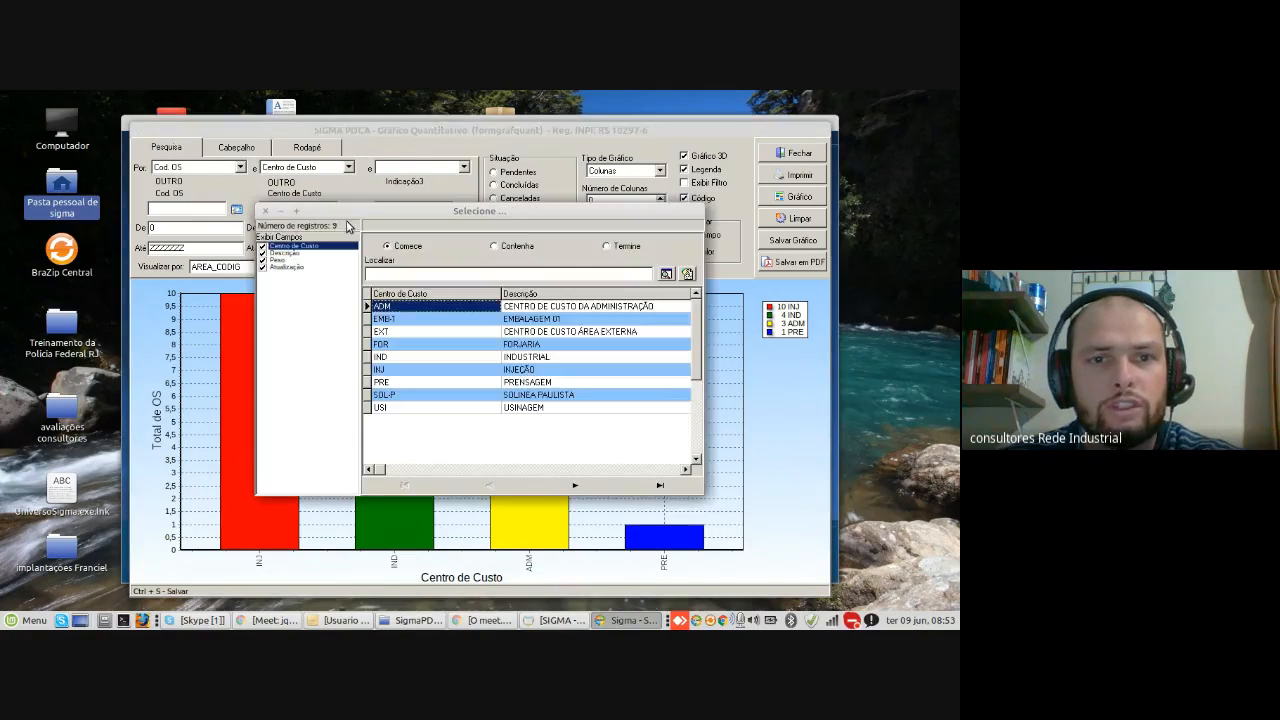
pyautogui.doubleClick(403, 358)
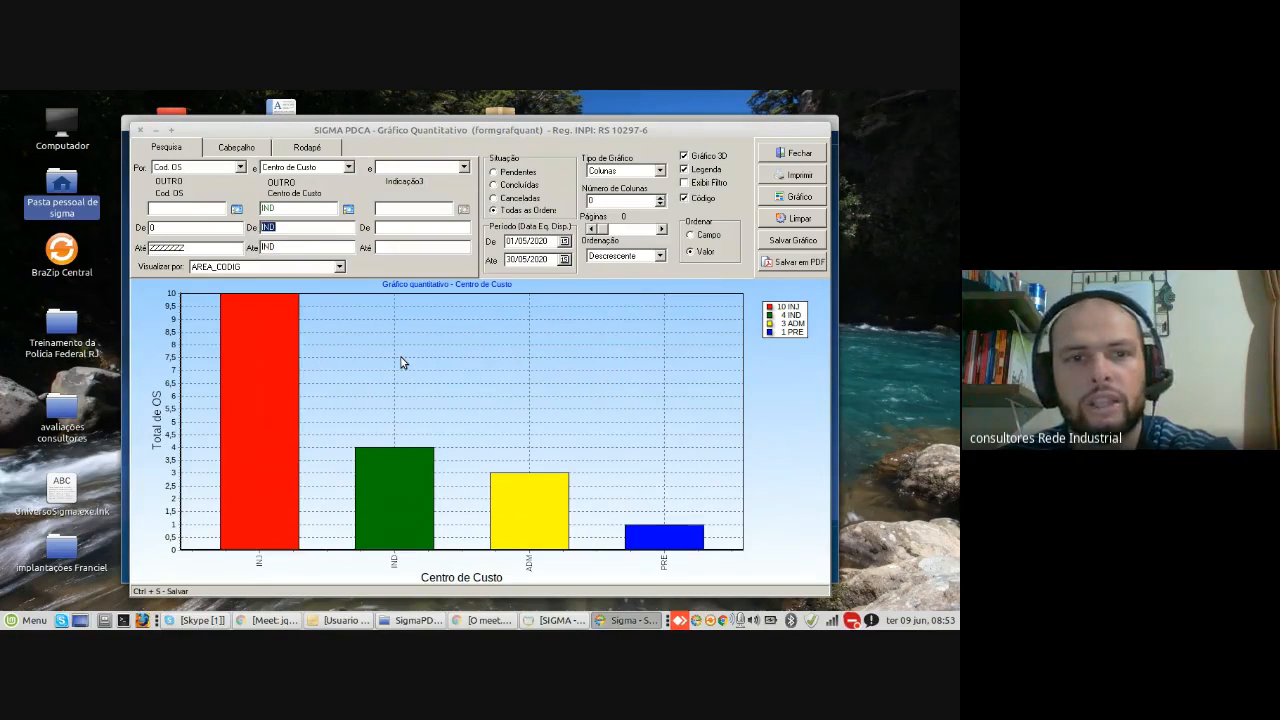
pyautogui.click(782, 205)
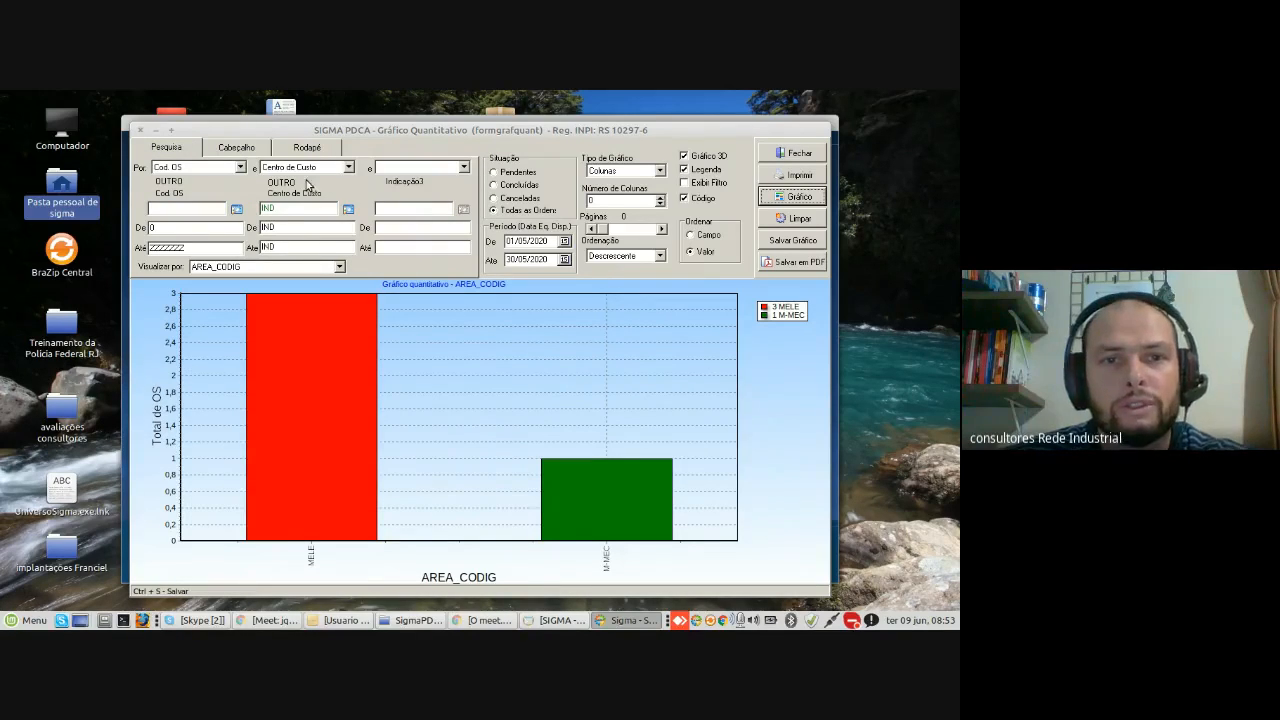
# Step: Add Funcionário as the third filter and pick the third employee in the lookup list
pyautogui.click(464, 167)
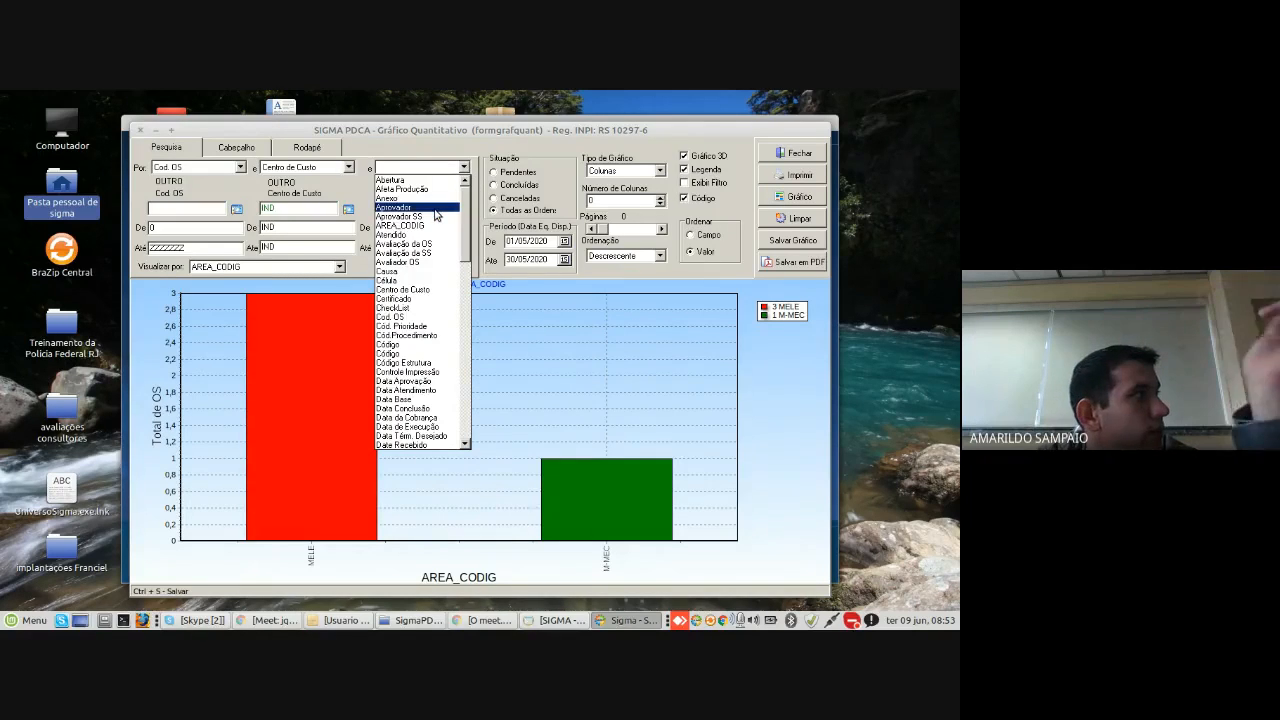
pyautogui.scroll(-5, 436, 214)
pyautogui.click(430, 195)
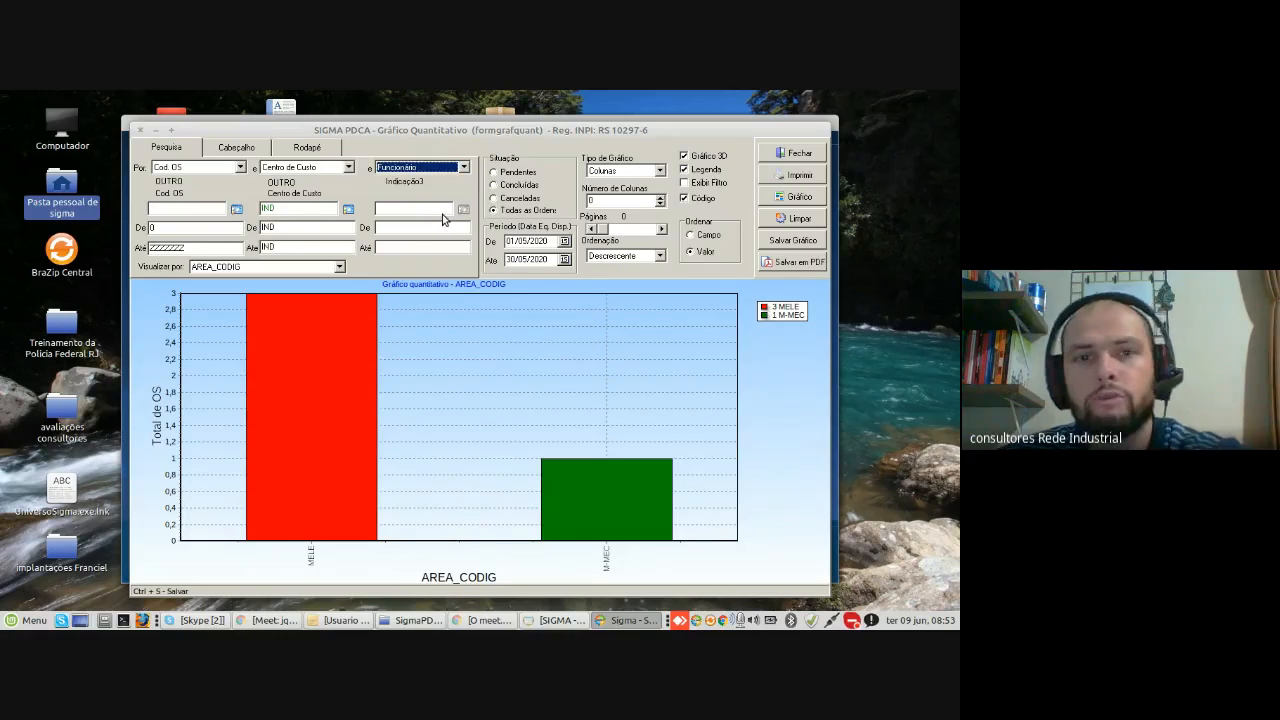
pyautogui.click(463, 209)
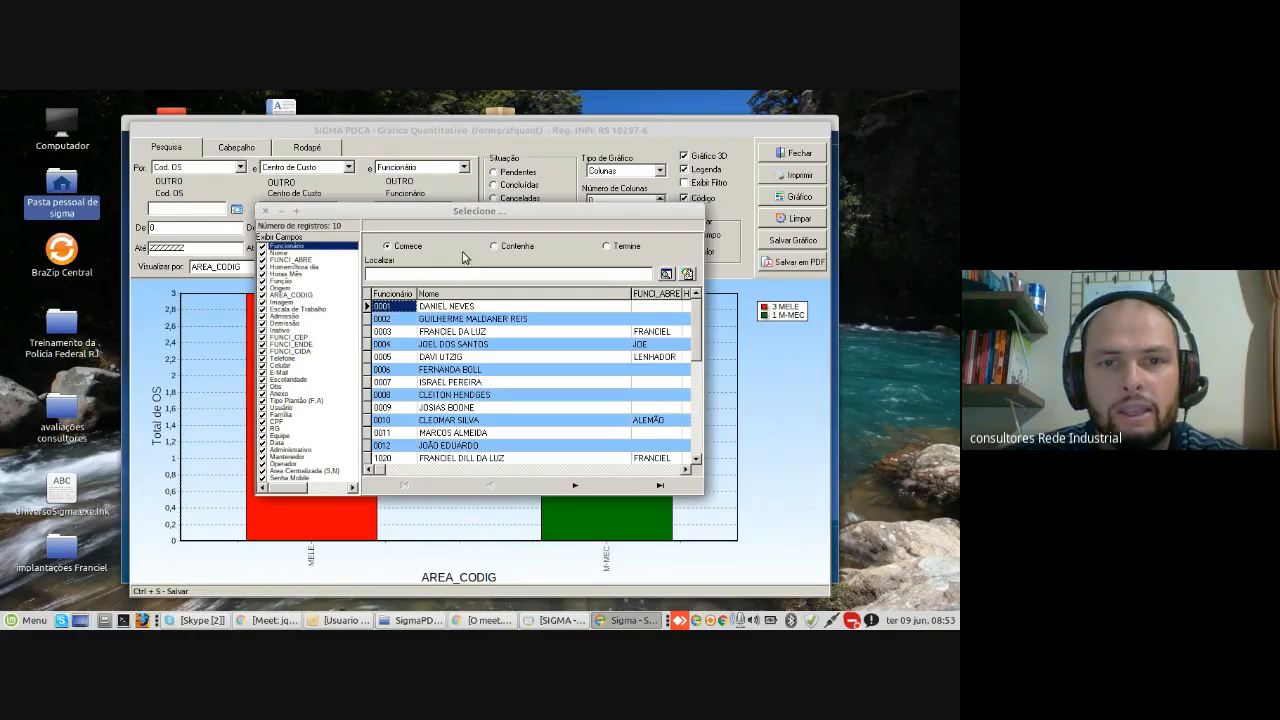
pyautogui.click(460, 332)
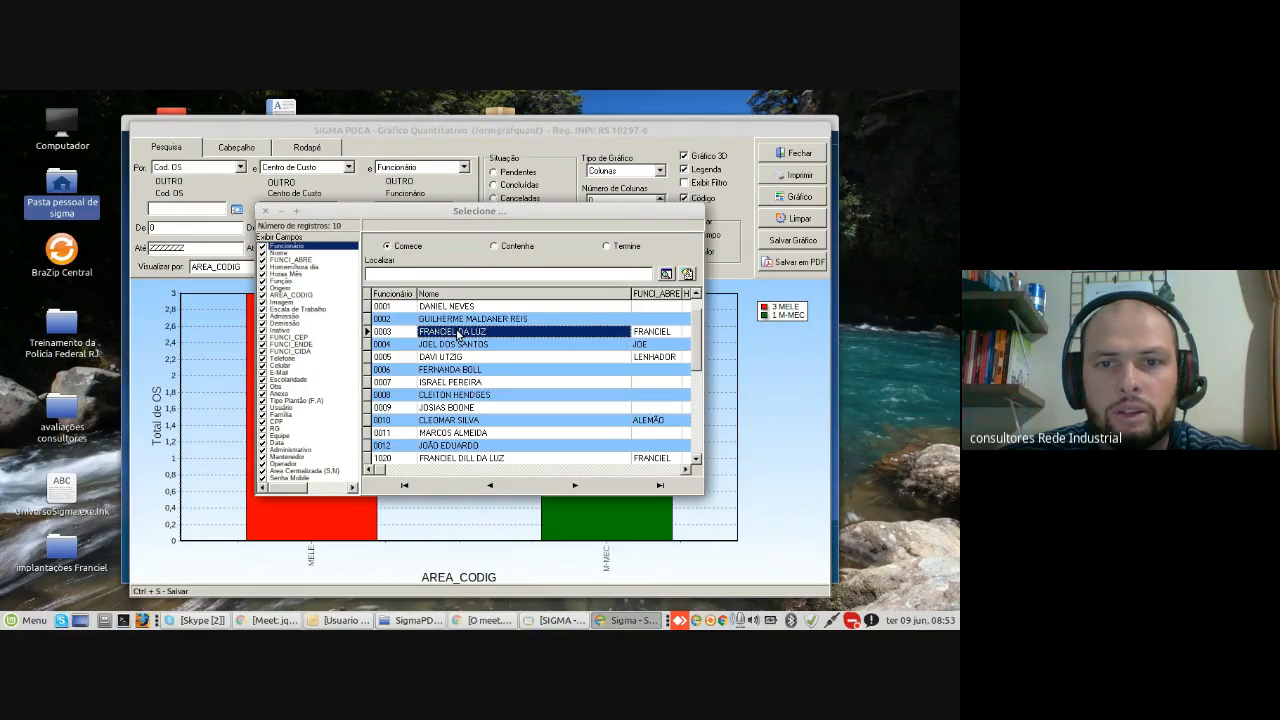
pyautogui.doubleClick(458, 333)
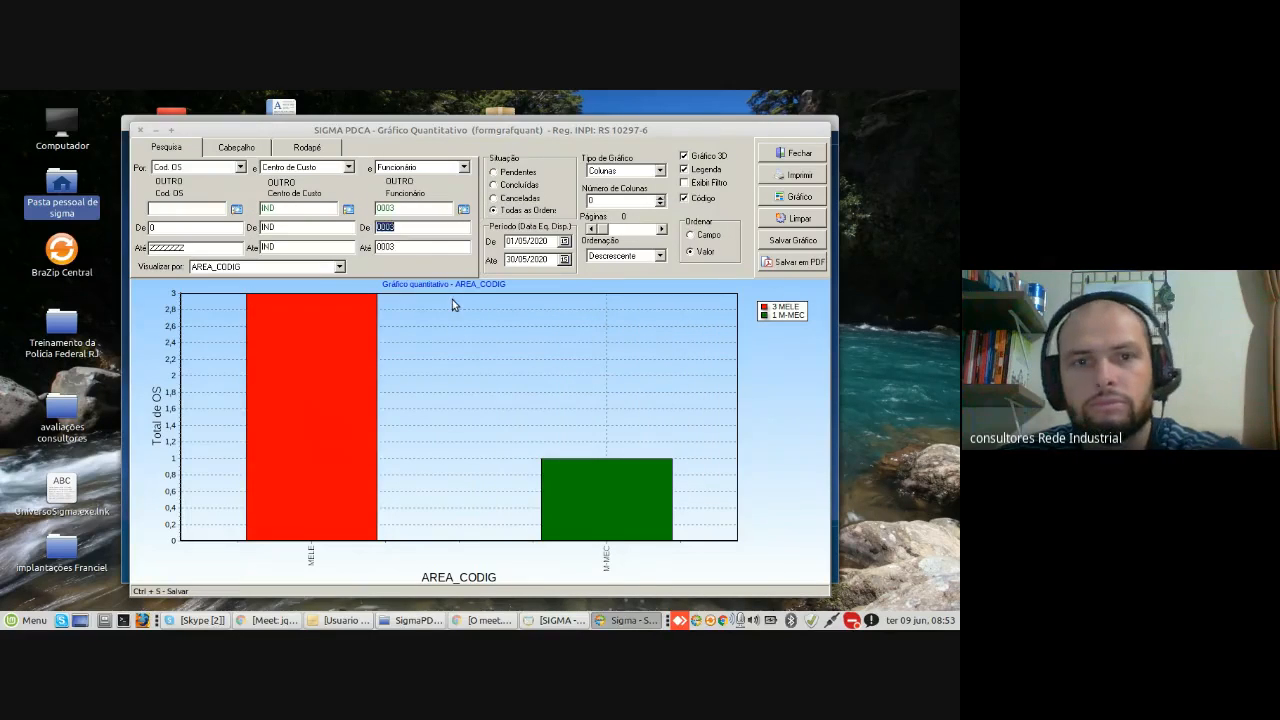
# Step: Visualize the filtered orders by Tipo de OS and generate the quantitative chart
pyautogui.click(340, 268)
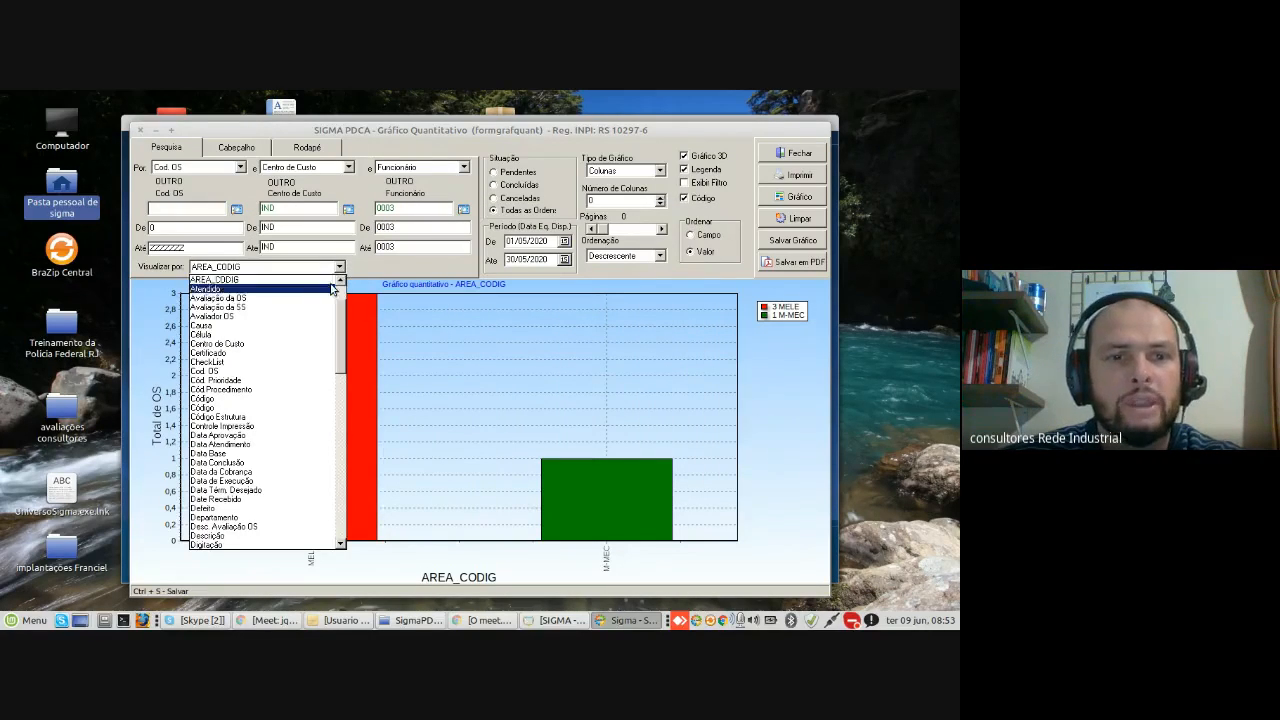
pyautogui.press('t')
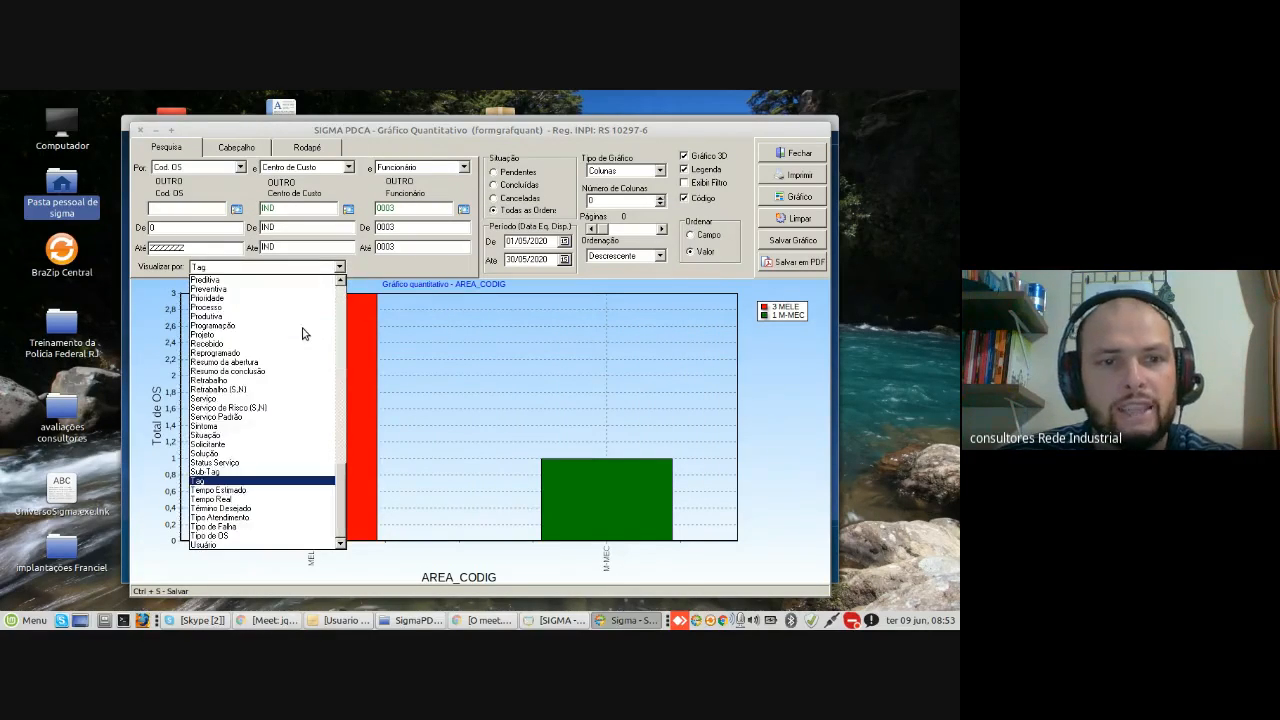
pyautogui.click(251, 535)
pyautogui.click(798, 197)
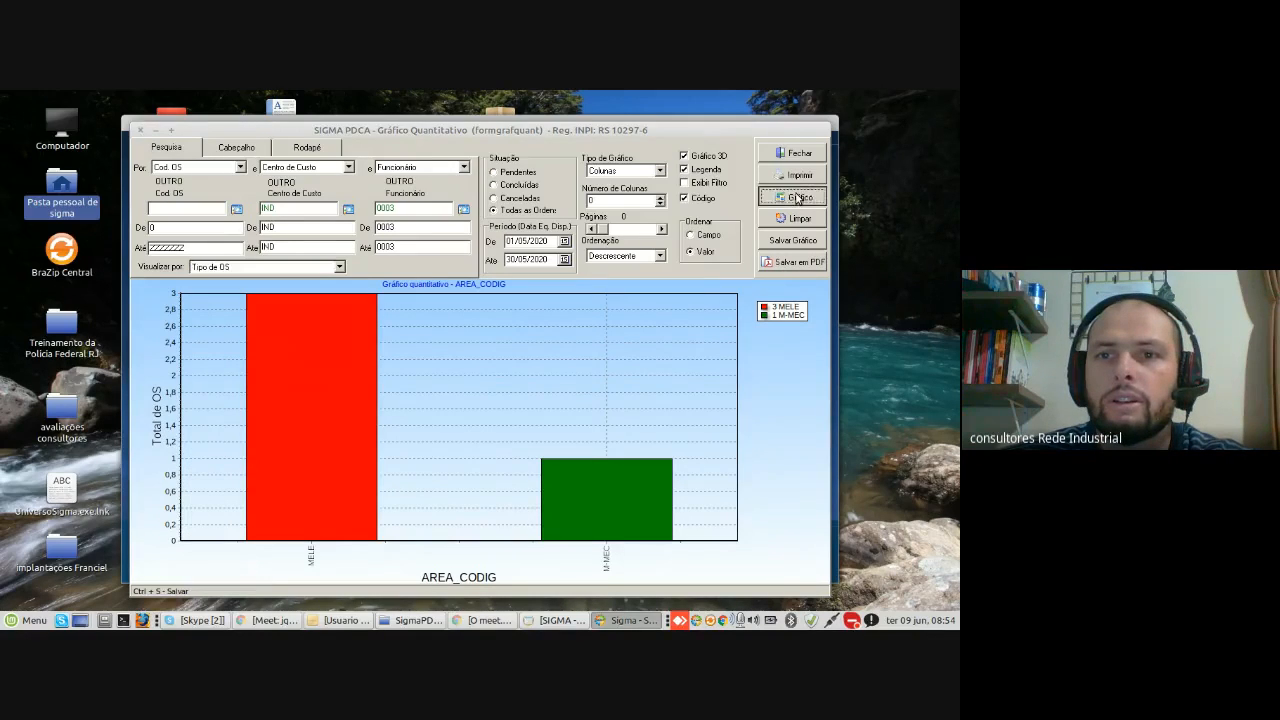
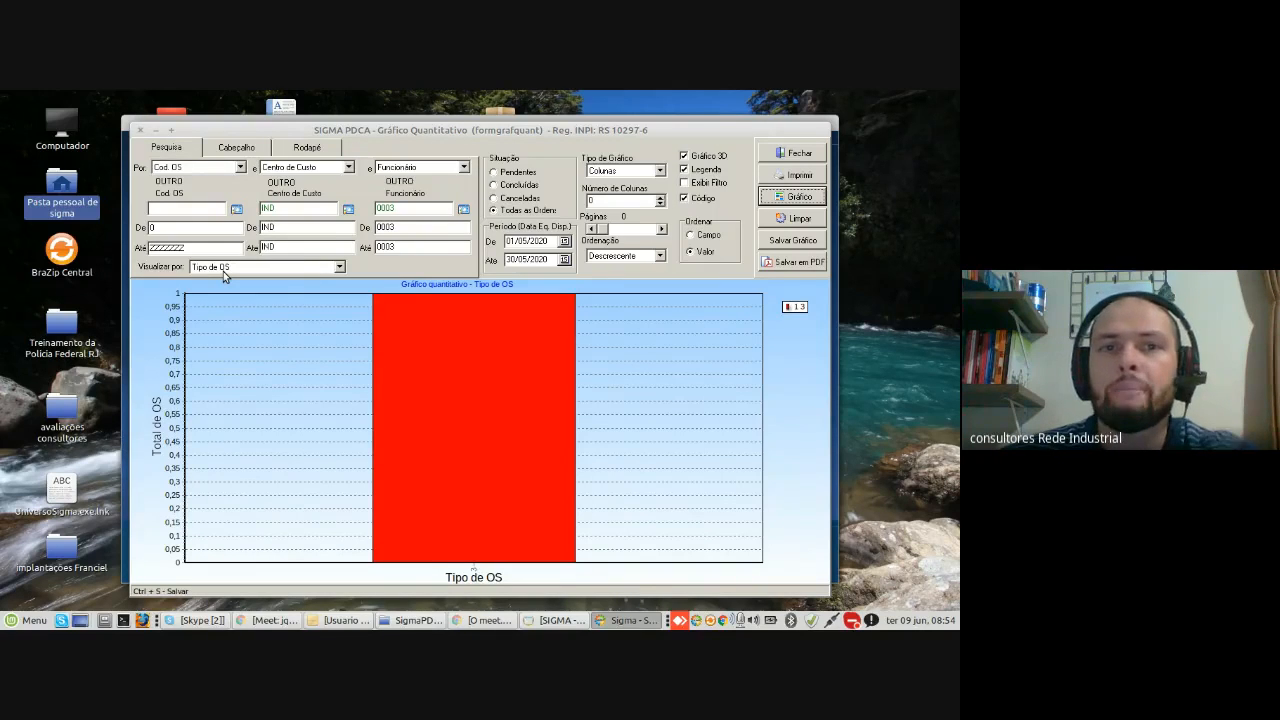
# Step: Close the quantitative chart form and open the Quantitativo report from the Relatórios section
pyautogui.click(780, 153)
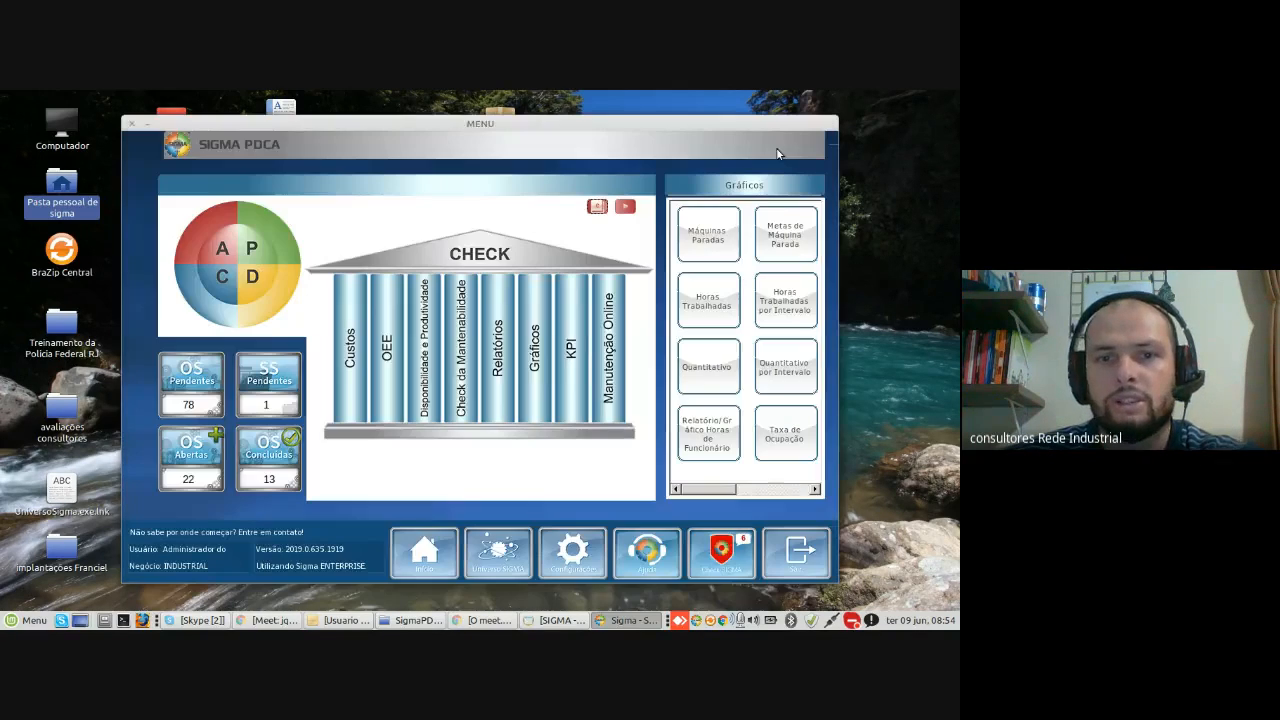
pyautogui.click(496, 358)
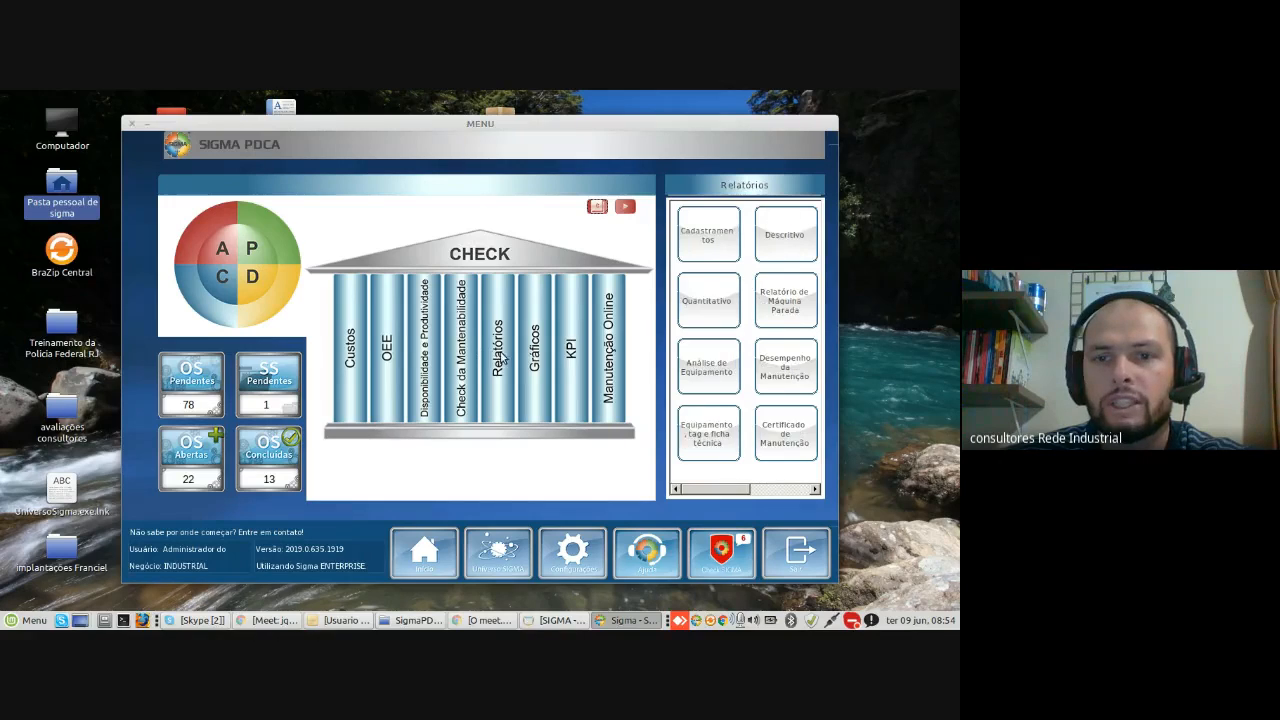
pyautogui.click(692, 308)
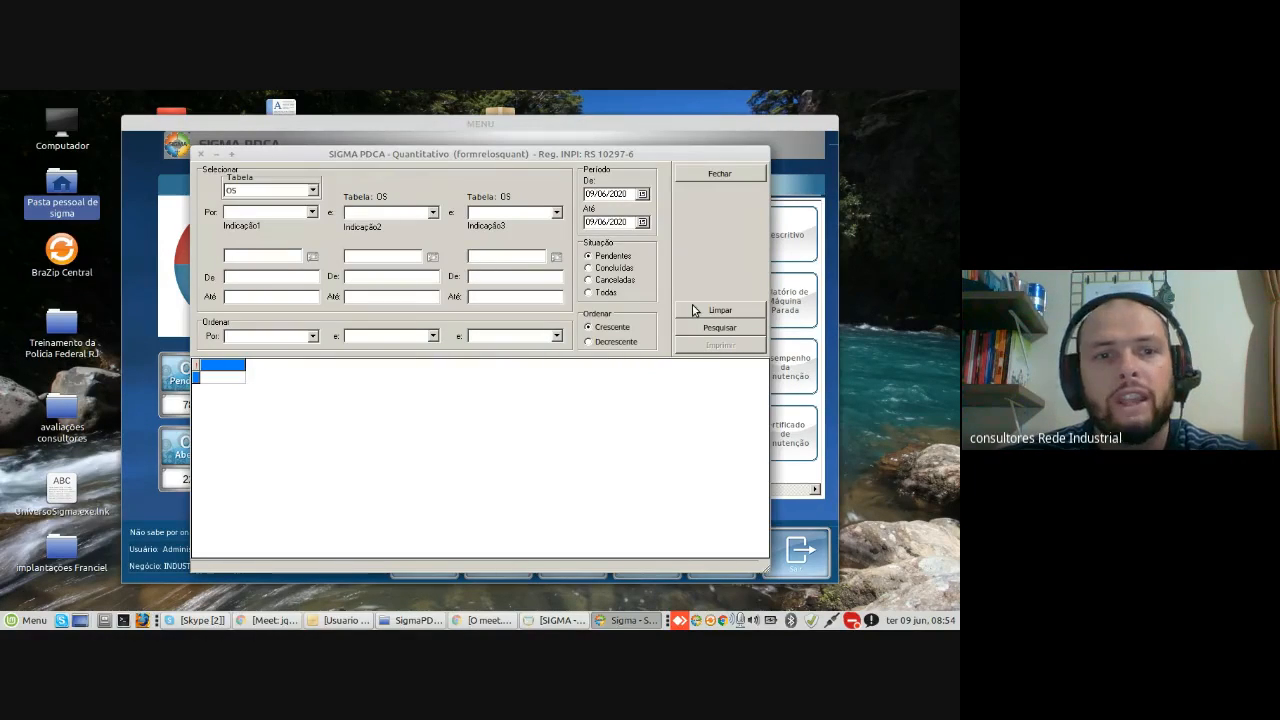
# Step: Filter the OS table by Cod. OS and set Centro de Custo as the first sort field
pyautogui.click(312, 212)
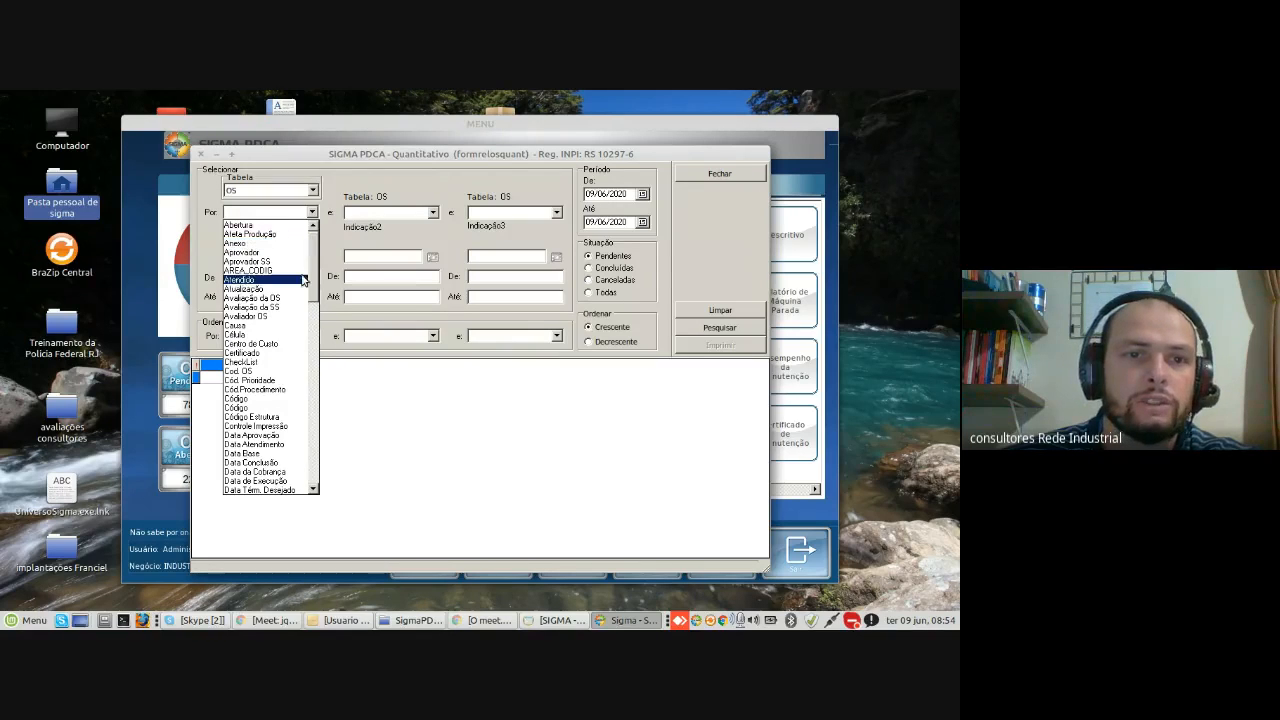
pyautogui.click(278, 372)
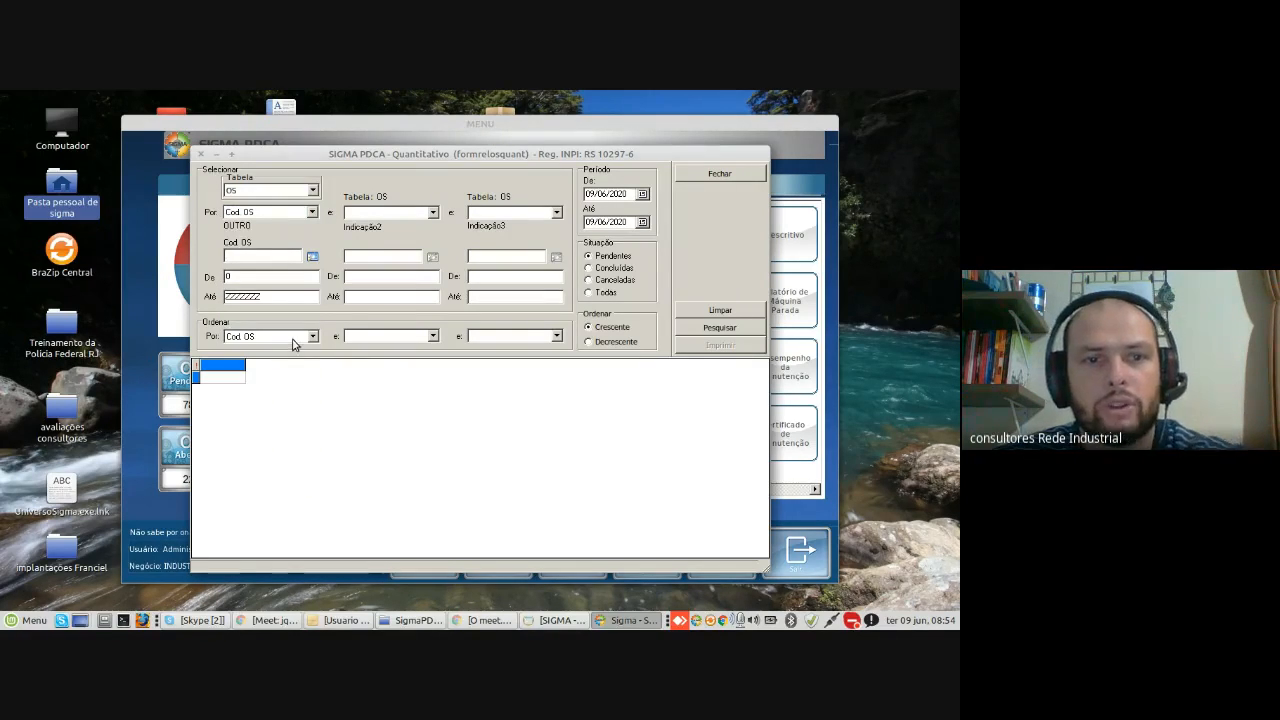
pyautogui.click(293, 343)
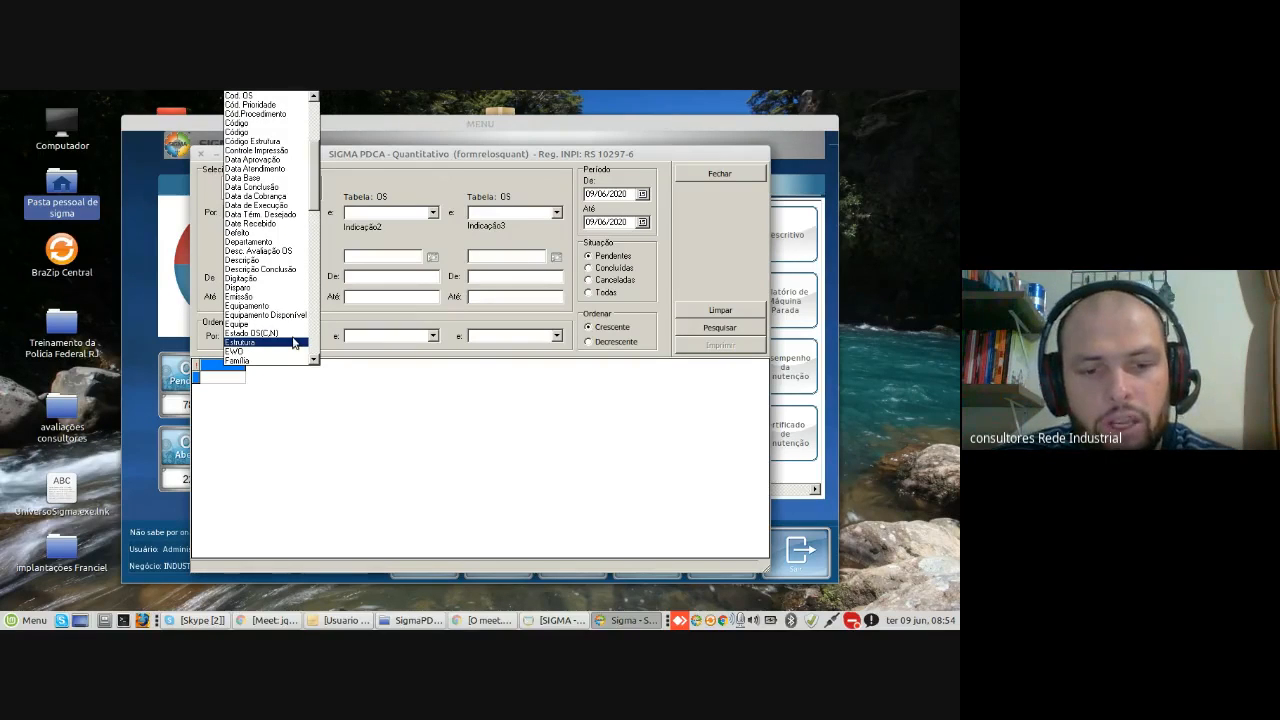
pyautogui.scroll(3, 293, 343)
pyautogui.click(265, 119)
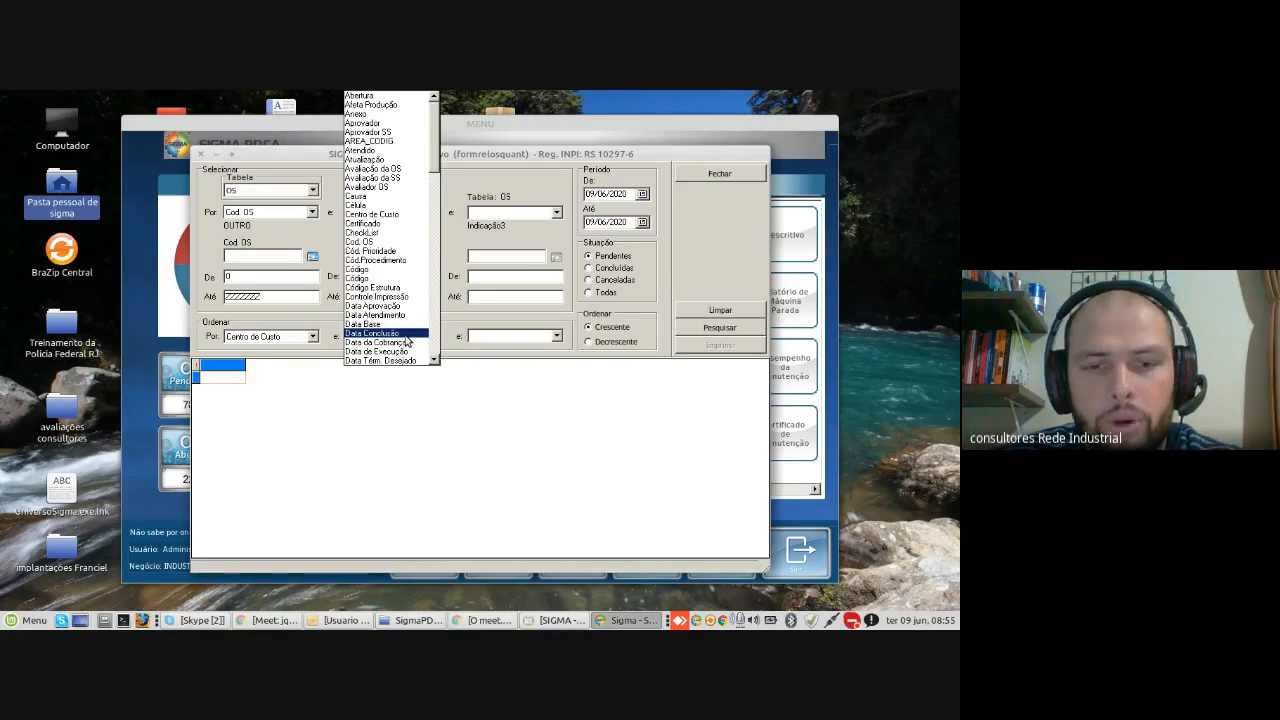
# Step: Set Máquina as the second sort field and Funcionário as the third
pyautogui.scroll(-5, 407, 342)
pyautogui.click(366, 110)
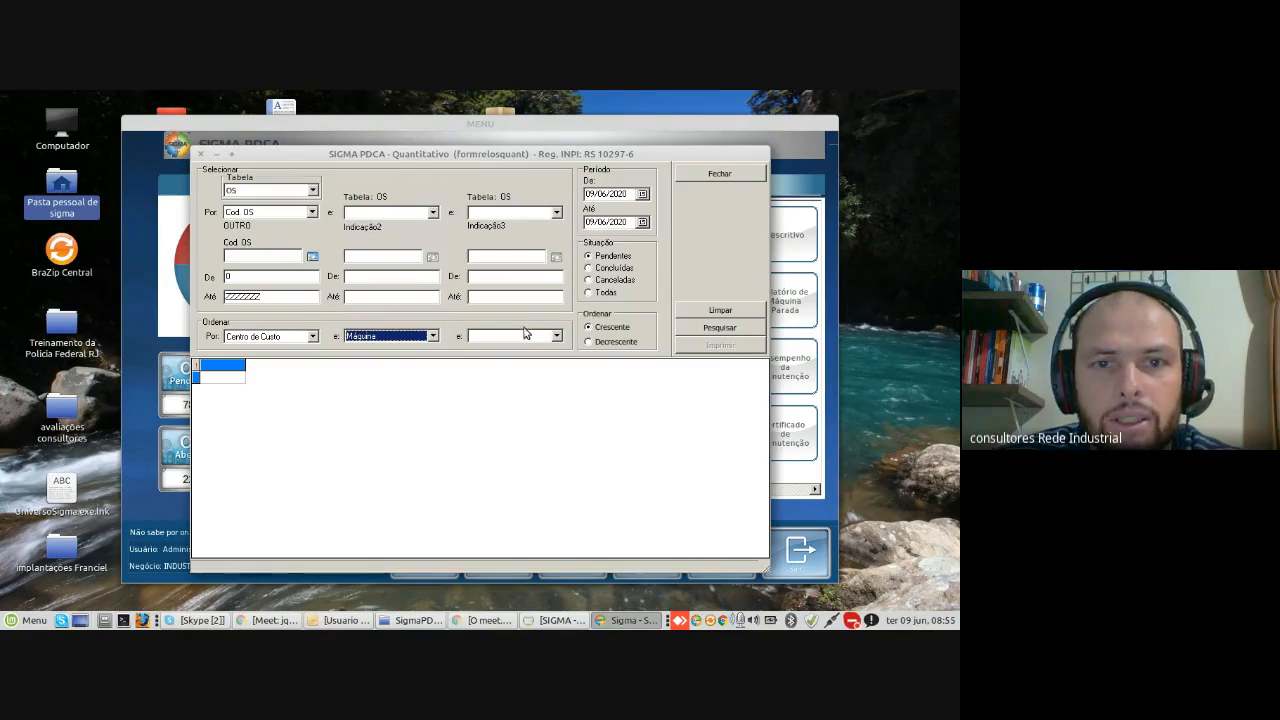
pyautogui.click(524, 334)
pyautogui.scroll(-5, 524, 346)
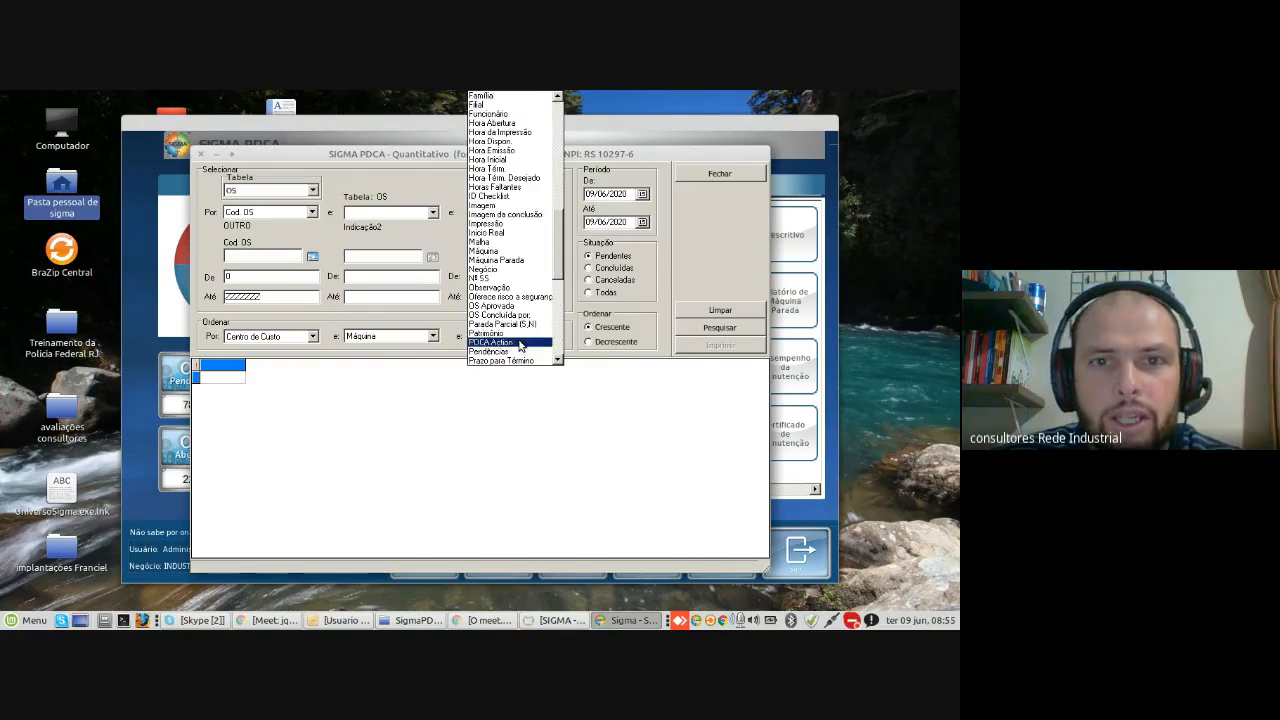
pyautogui.click(515, 122)
# Step: Search the service orders from 01/05/2020 with the situation set to Todas
pyautogui.click(598, 195)
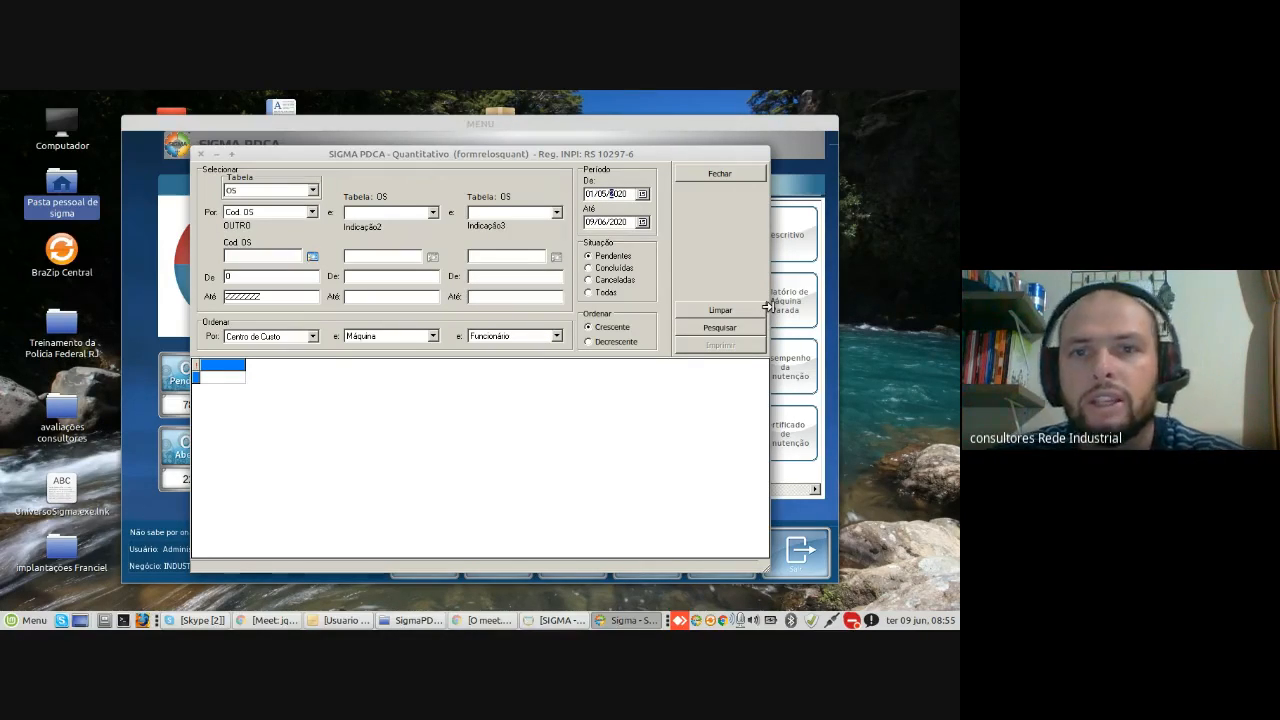
pyautogui.click(588, 292)
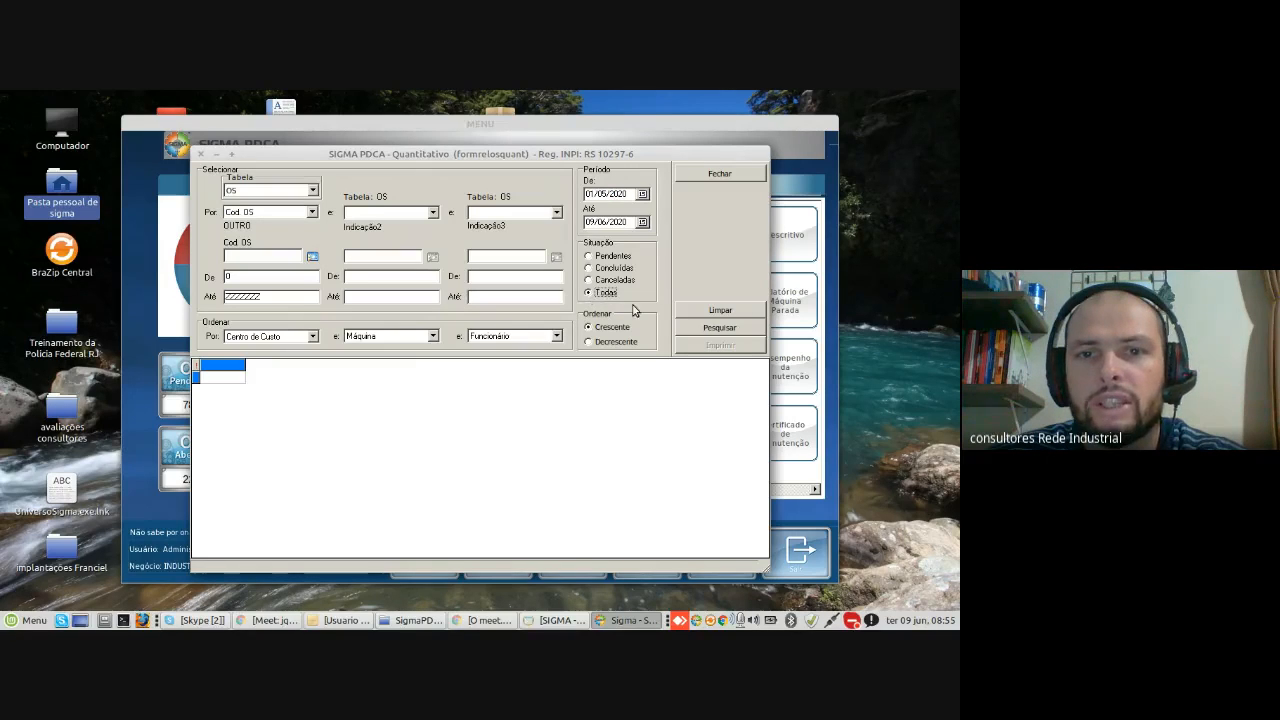
pyautogui.click(701, 330)
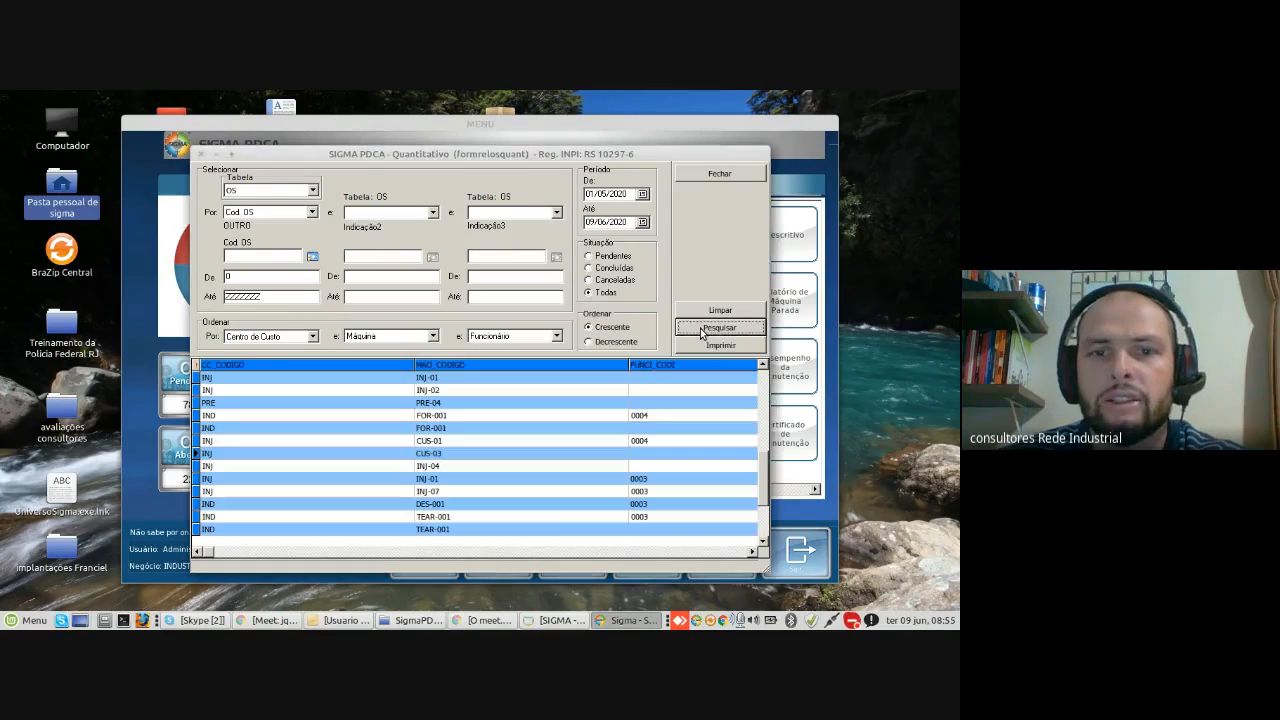
# Step: Generate the print preview of the Quantitativo report and fit it to the page width
pyautogui.click(716, 346)
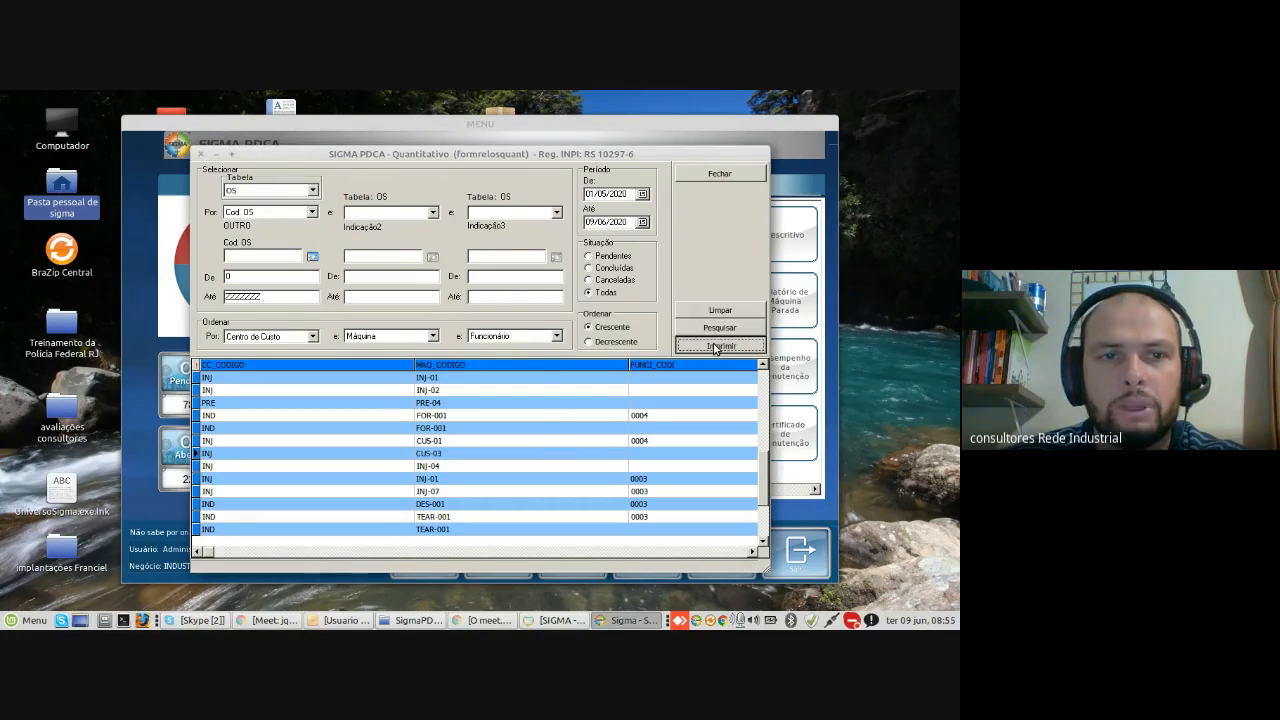
pyautogui.click(503, 426)
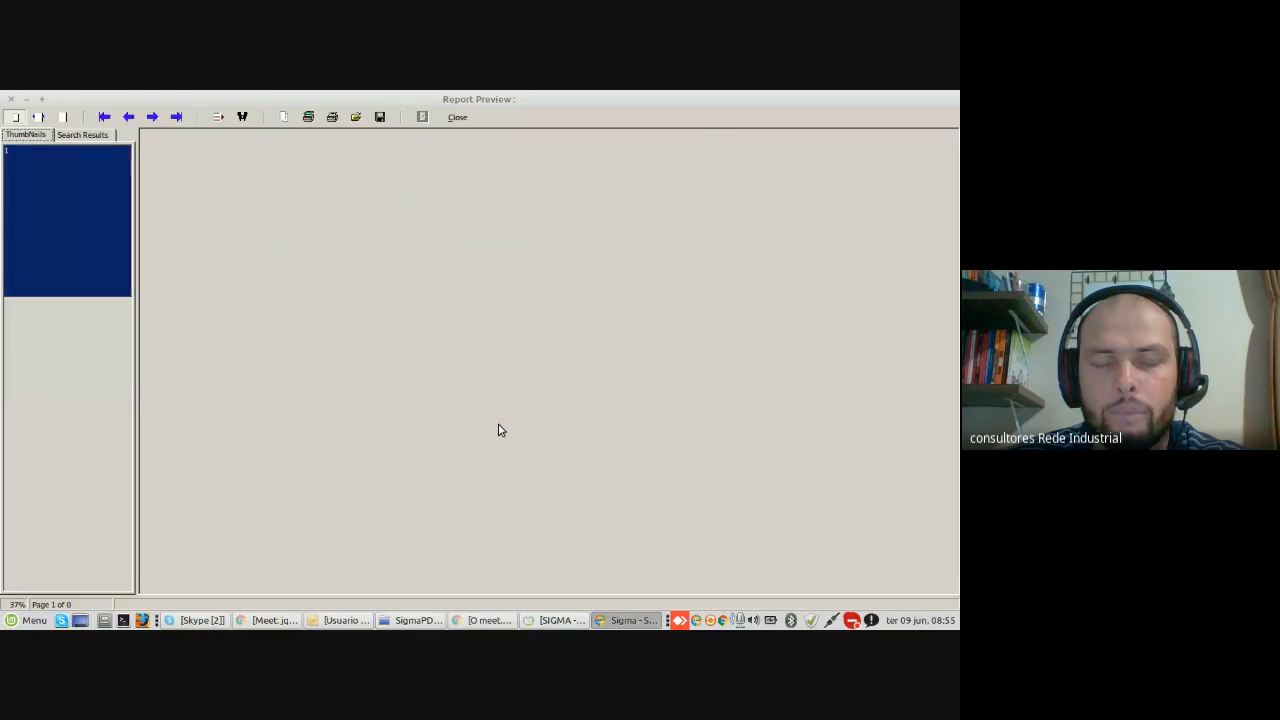
pyautogui.click(38, 117)
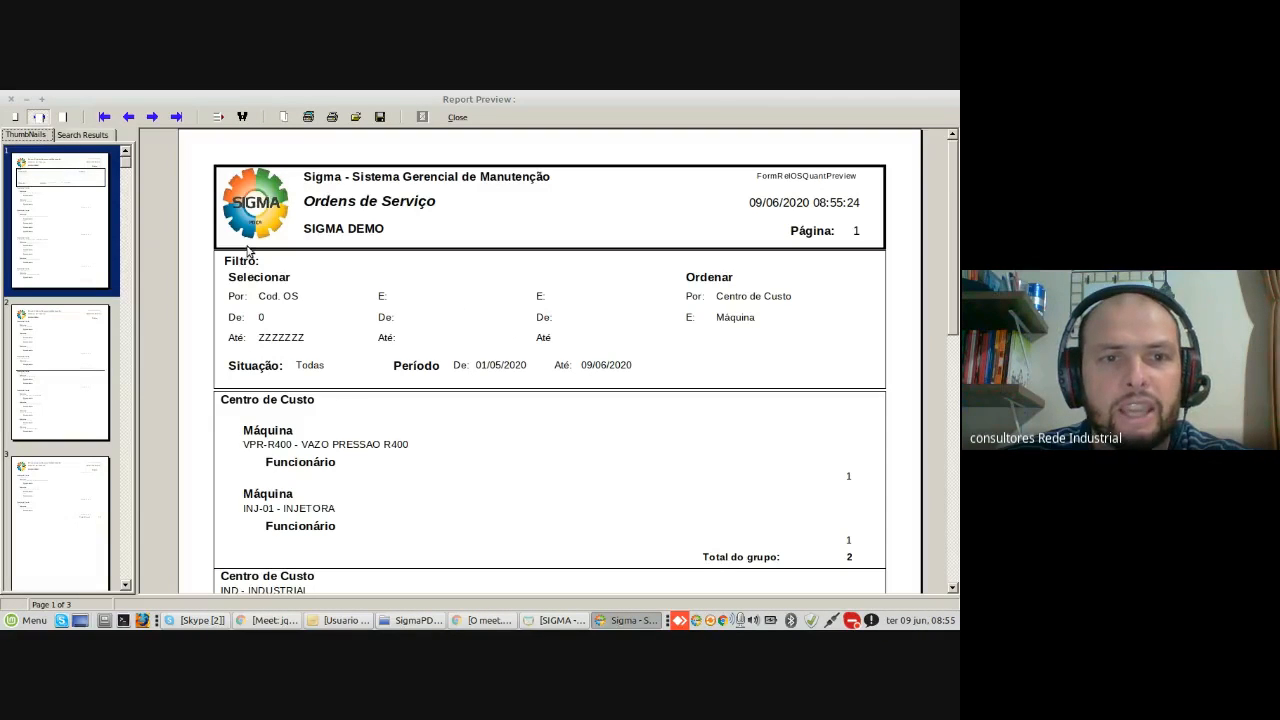
# Step: Examine the order quantities and group totals by Centro de Custo, Máquina and Funcionário through to the report's last page
pyautogui.scroll(-2, 322, 420)
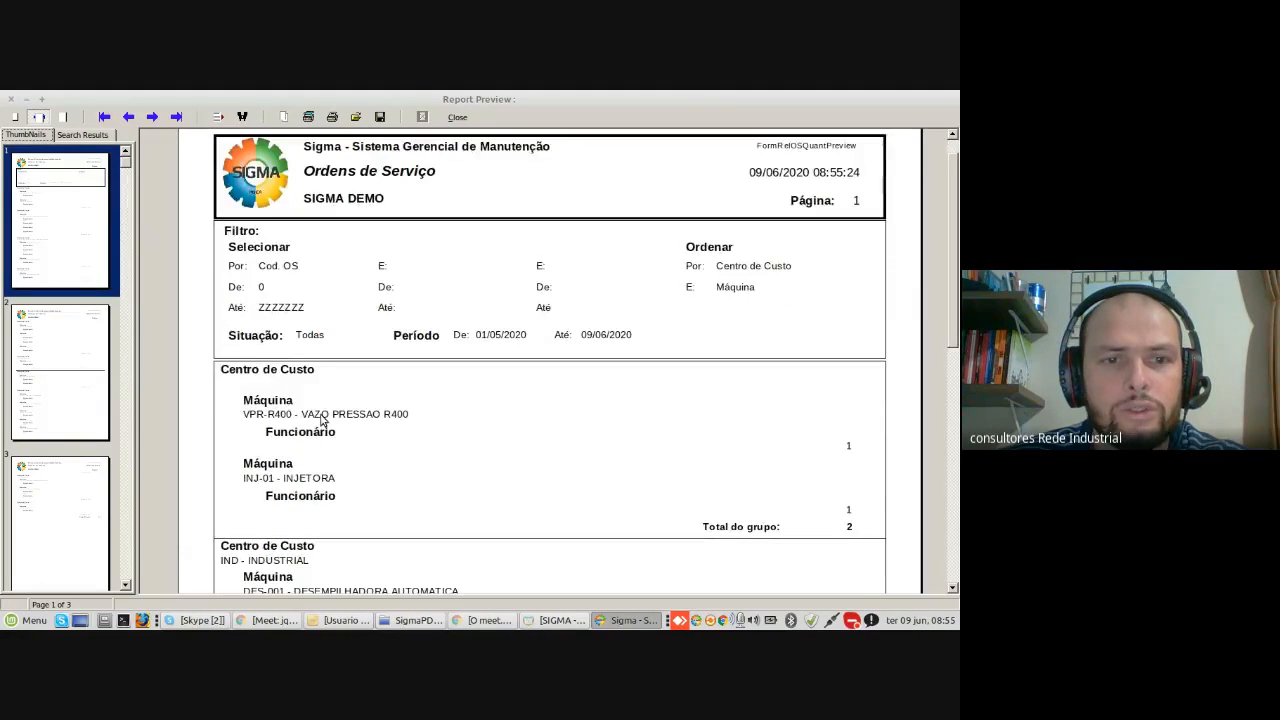
pyautogui.scroll(-3, 320, 430)
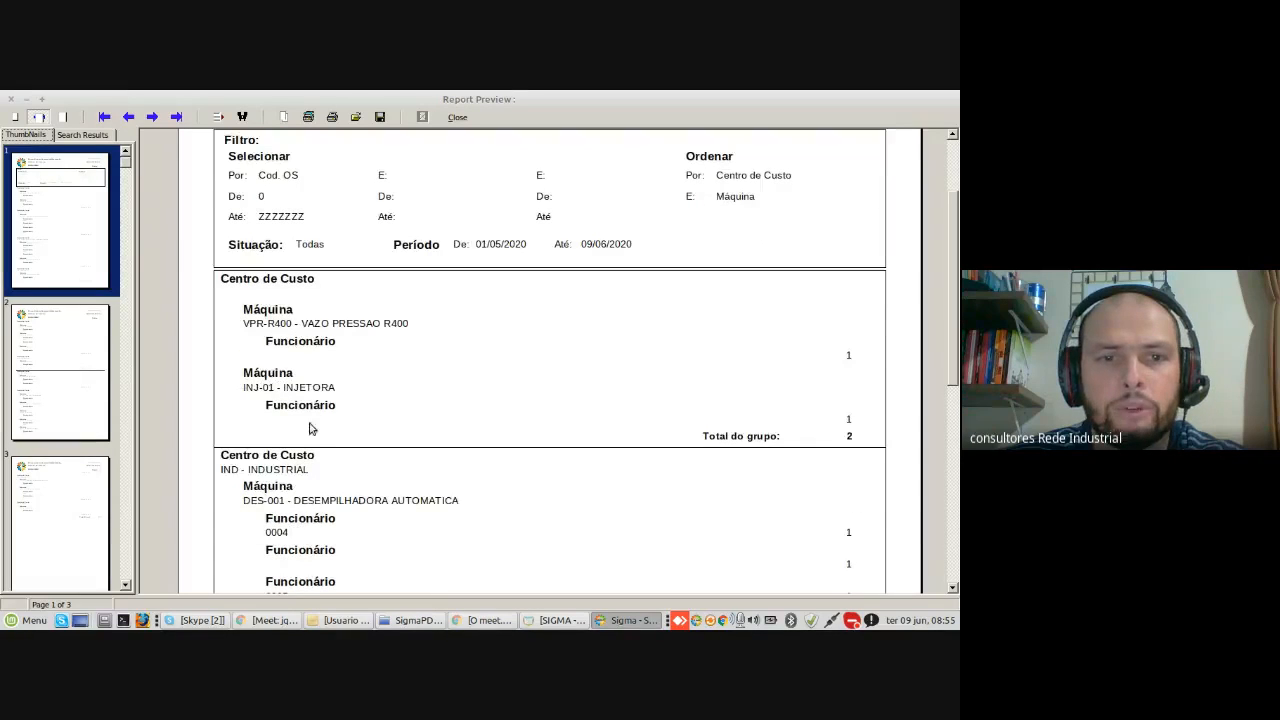
pyautogui.scroll(-2, 320, 445)
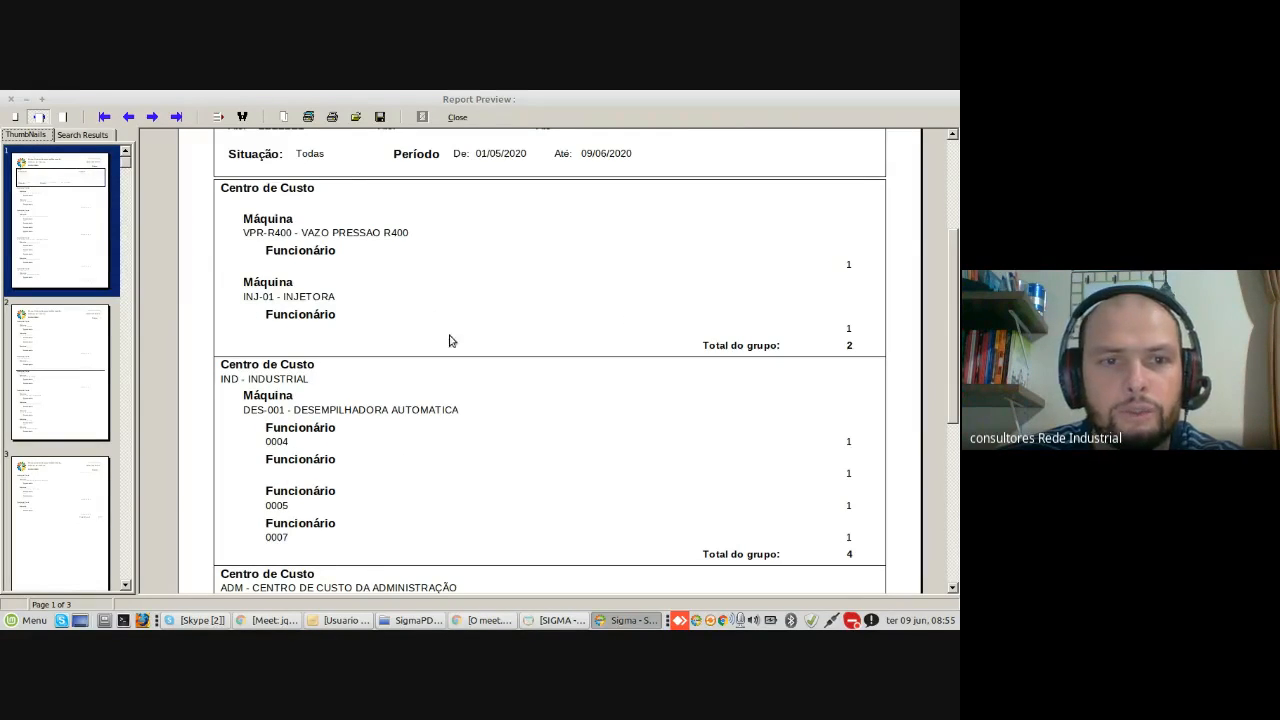
pyautogui.scroll(1, 364, 300)
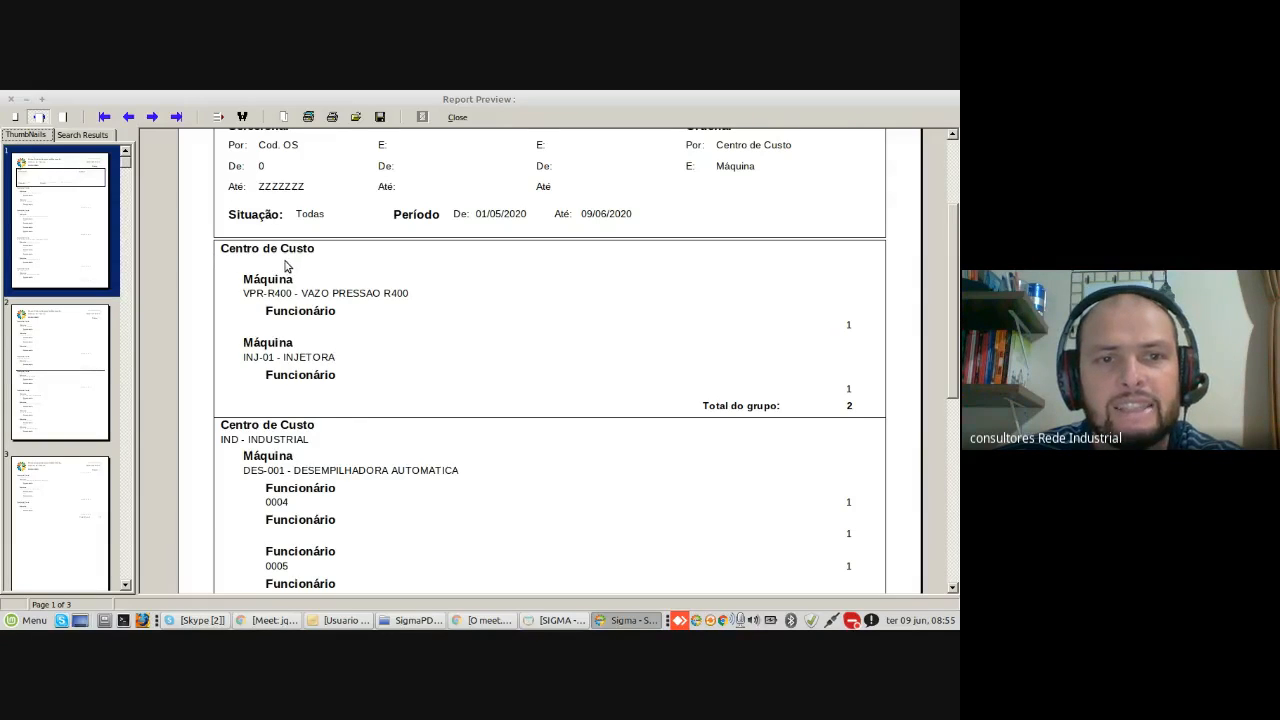
pyautogui.scroll(-1, 245, 305)
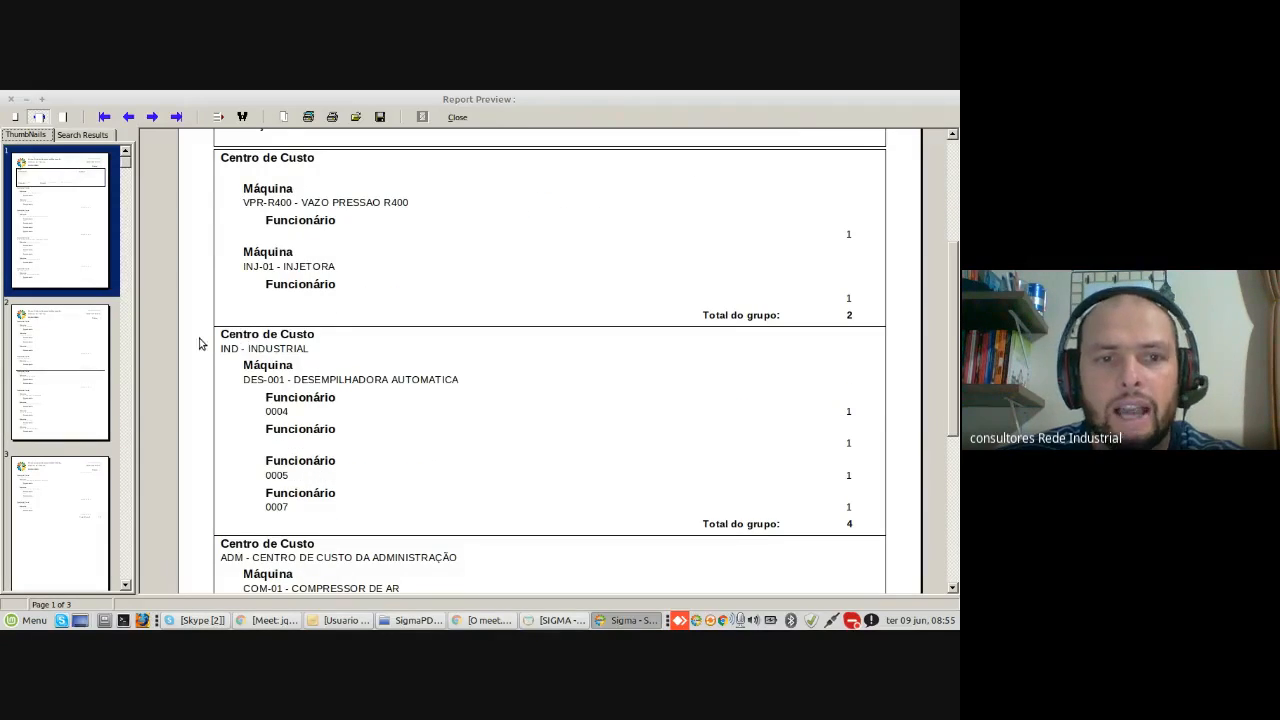
pyautogui.scroll(-1, 265, 356)
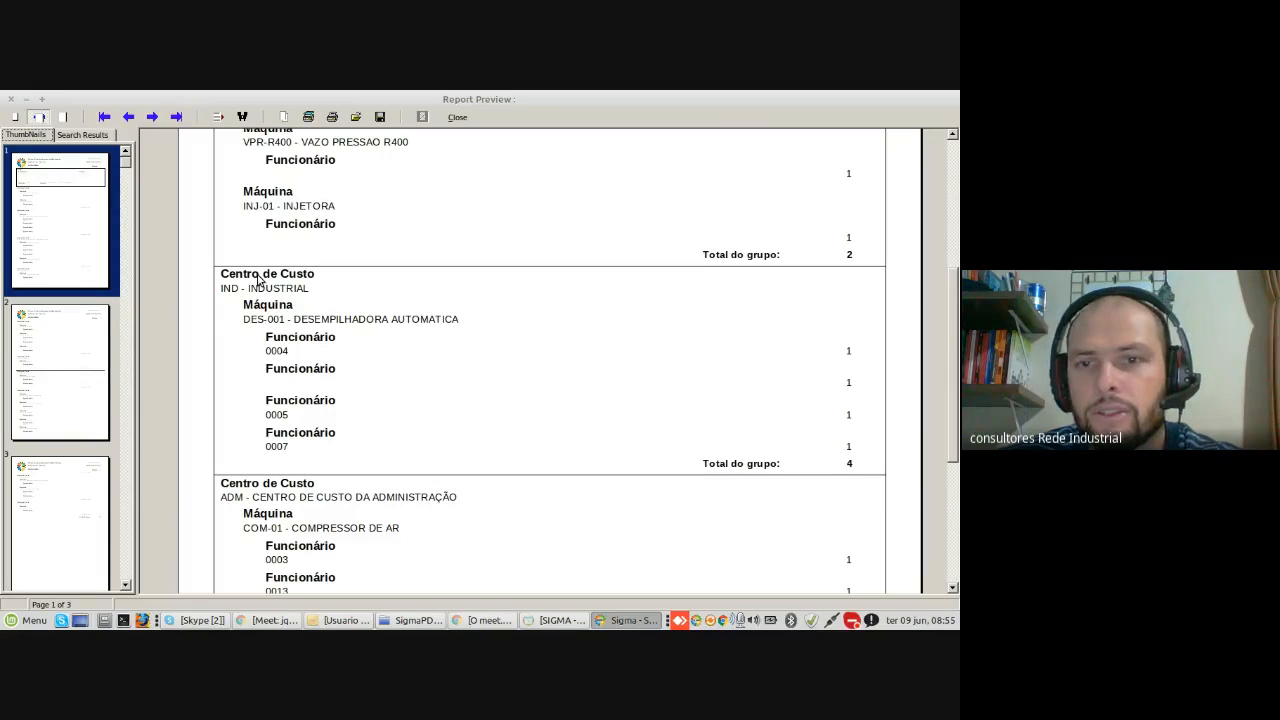
pyautogui.scroll(-5, 452, 366)
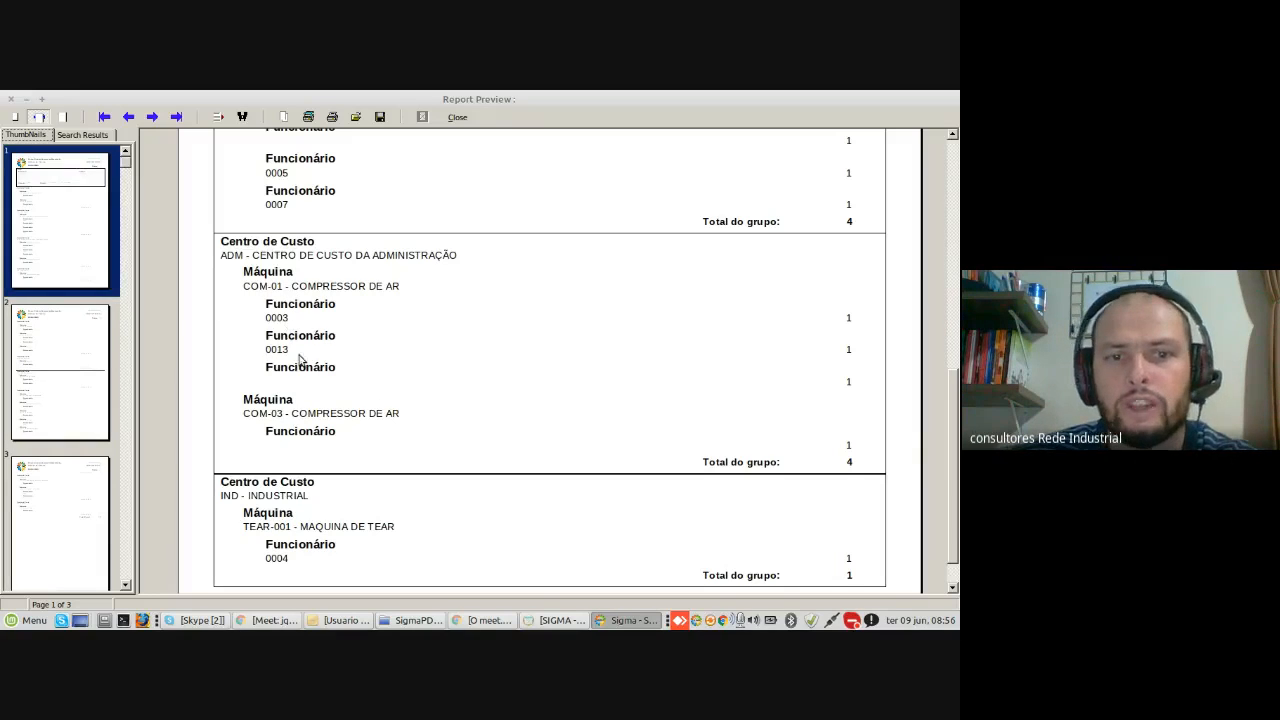
pyautogui.scroll(-5, 397, 491)
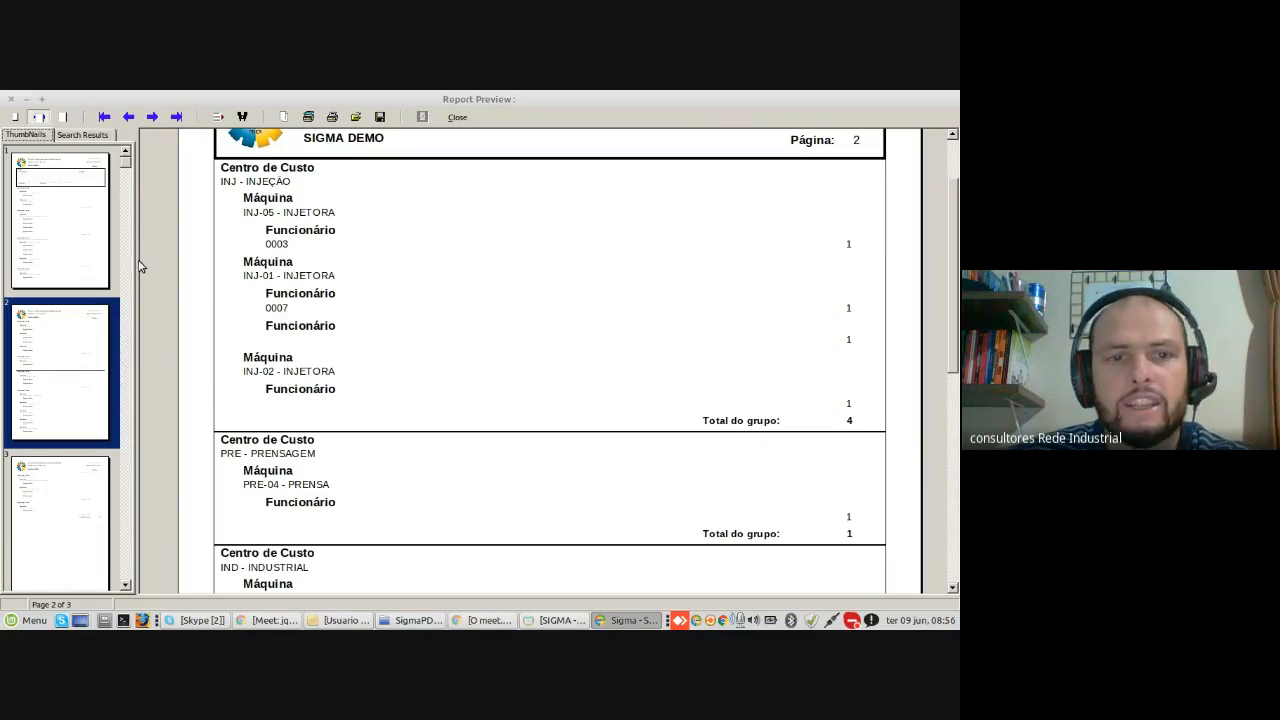
pyautogui.scroll(-10, 474, 453)
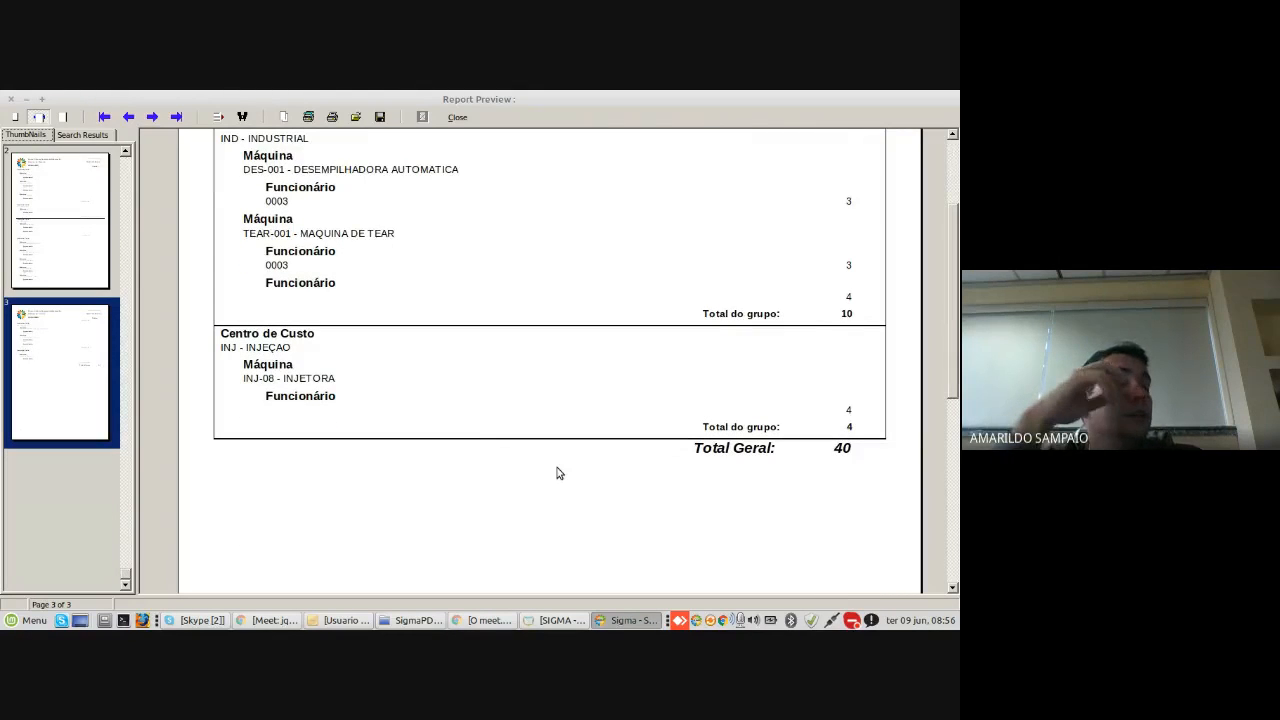
# Step: Return to the report's first page, review its machine and employee groupings again, and close the preview
pyautogui.scroll(10, 556, 455)
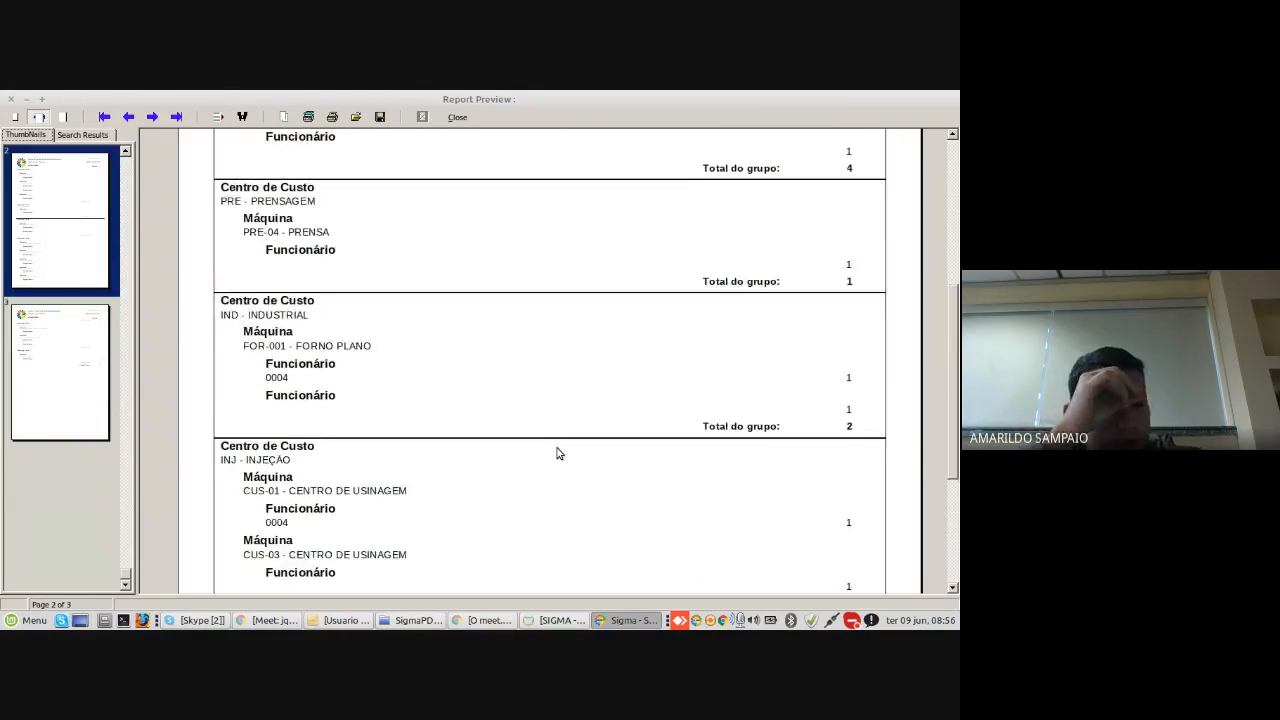
pyautogui.scroll(5, 556, 453)
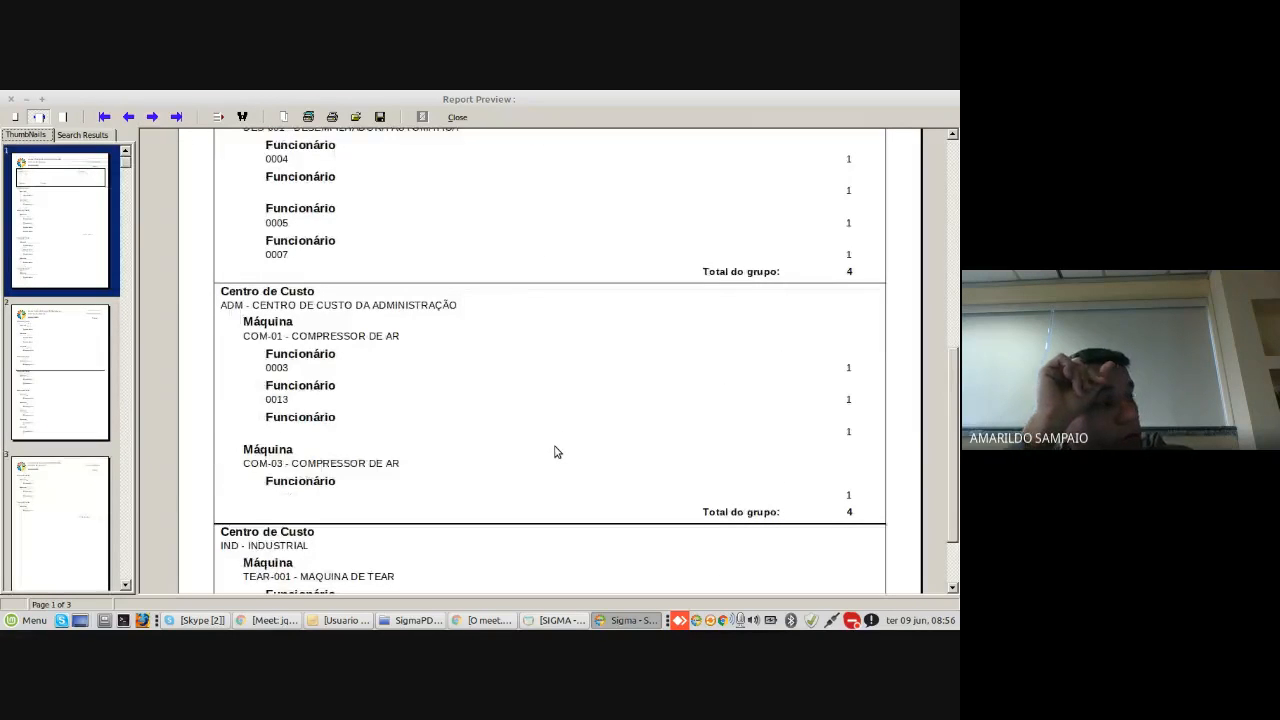
pyautogui.scroll(5, 460, 198)
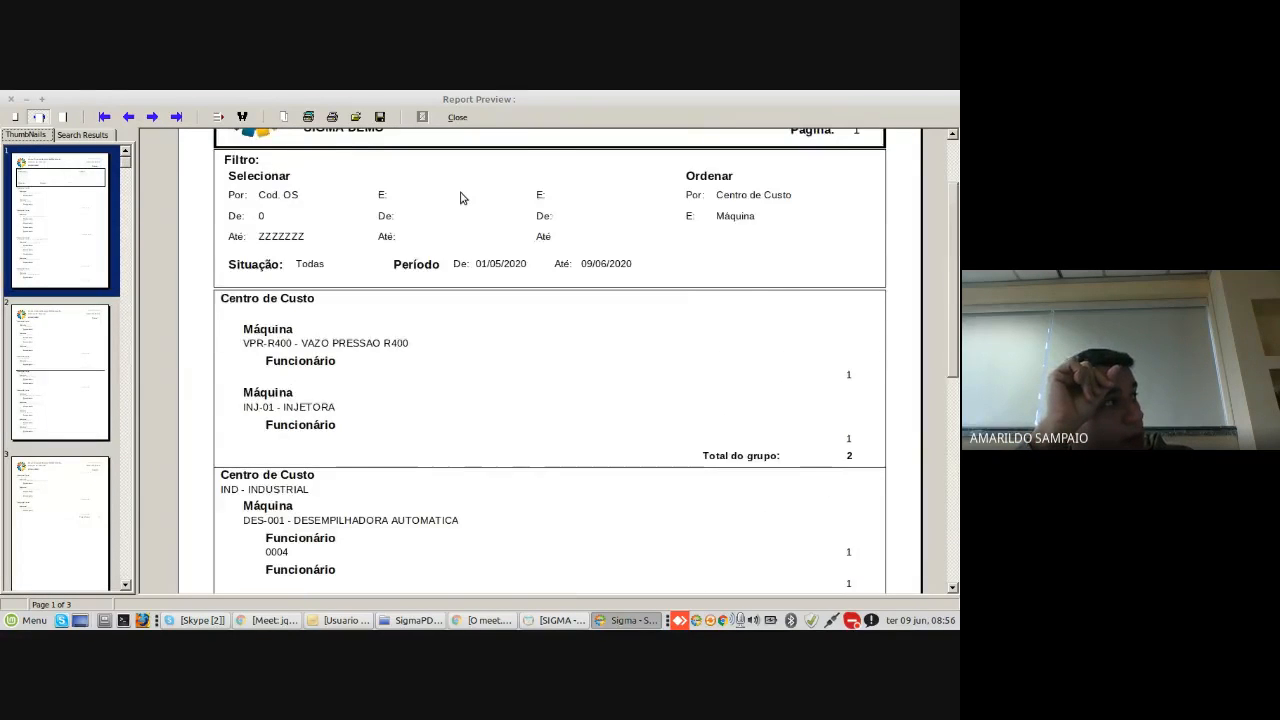
pyautogui.scroll(-3, 420, 408)
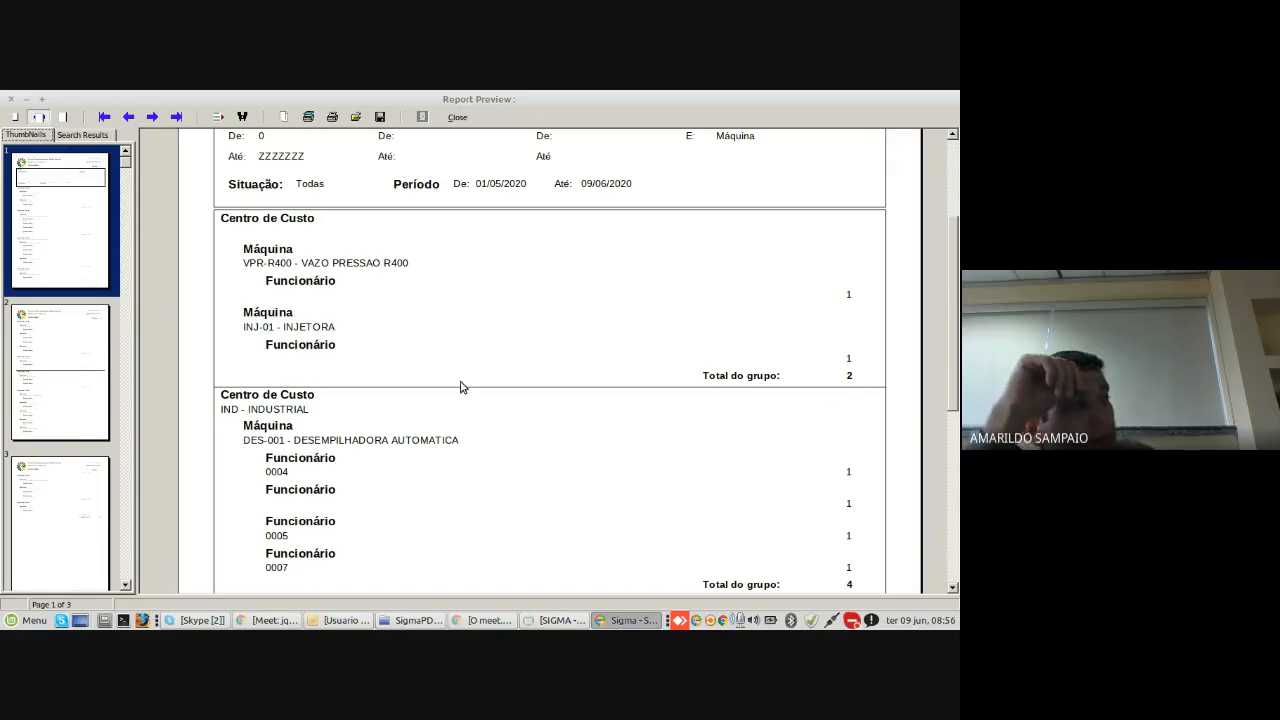
pyautogui.scroll(2, 621, 413)
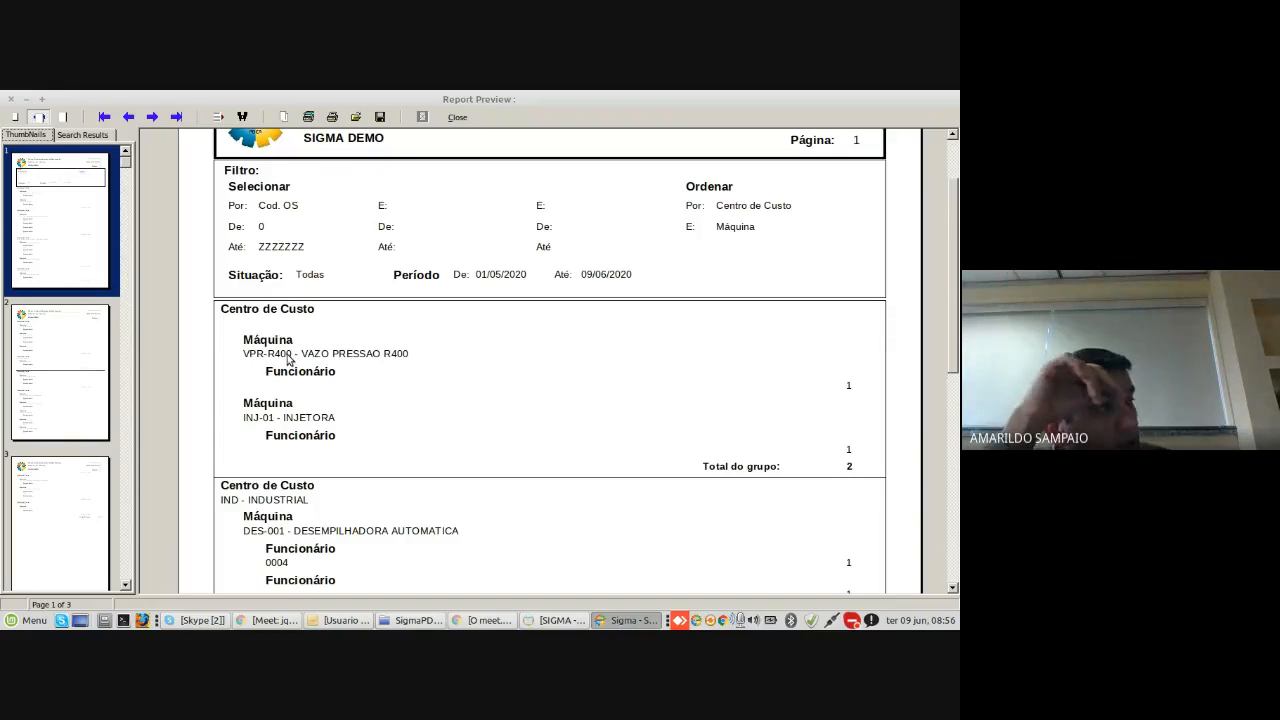
pyautogui.scroll(-2, 288, 460)
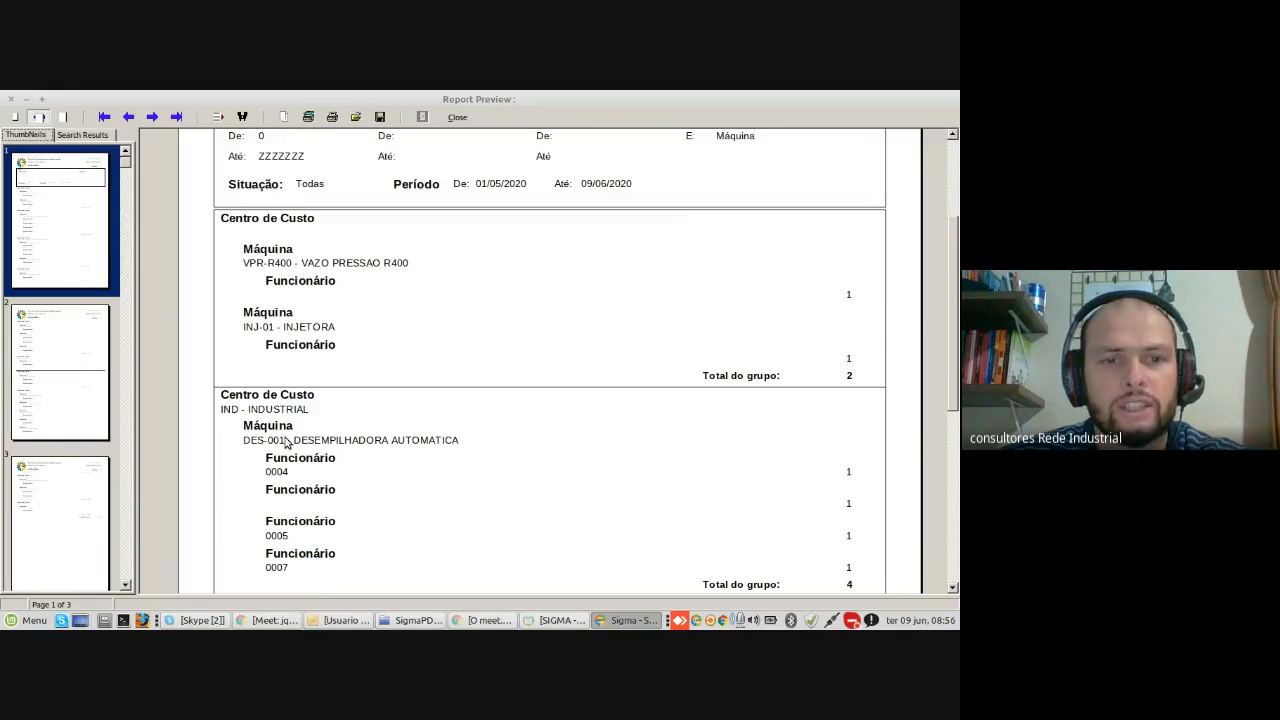
pyautogui.scroll(-2, 300, 418)
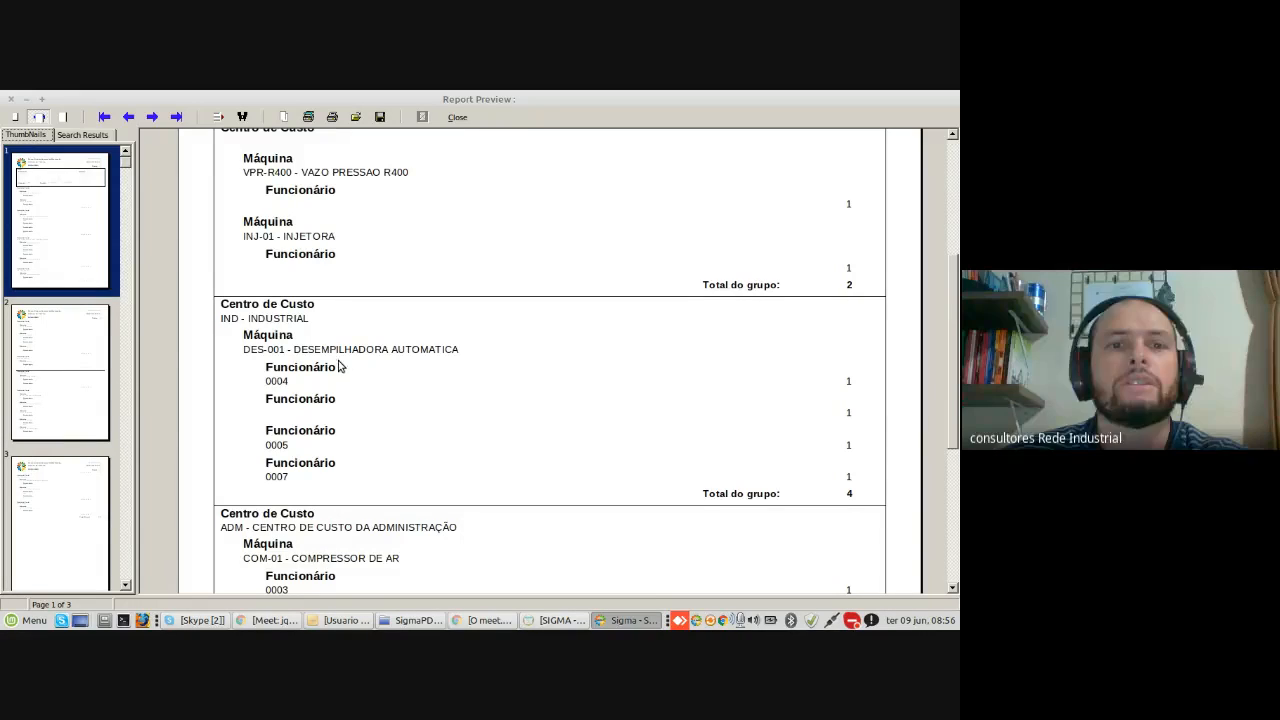
pyautogui.scroll(-3, 335, 362)
pyautogui.scroll(-3, 343, 410)
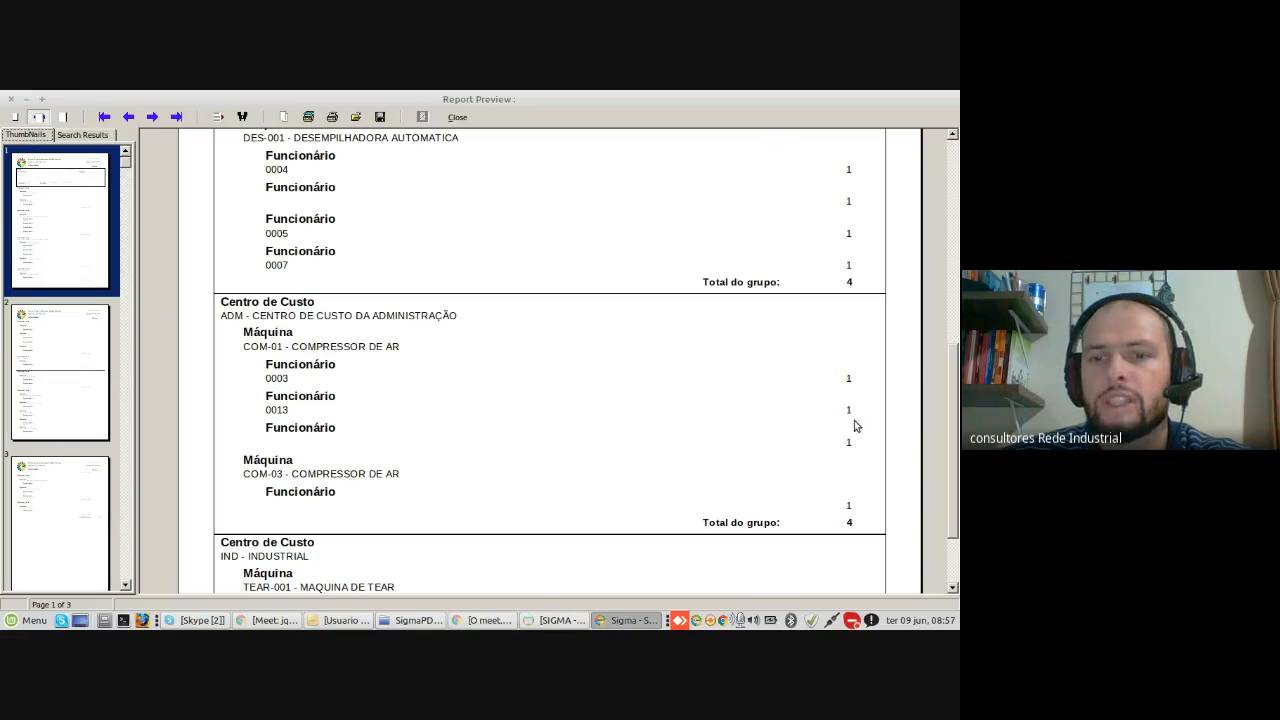
pyautogui.scroll(-3, 641, 537)
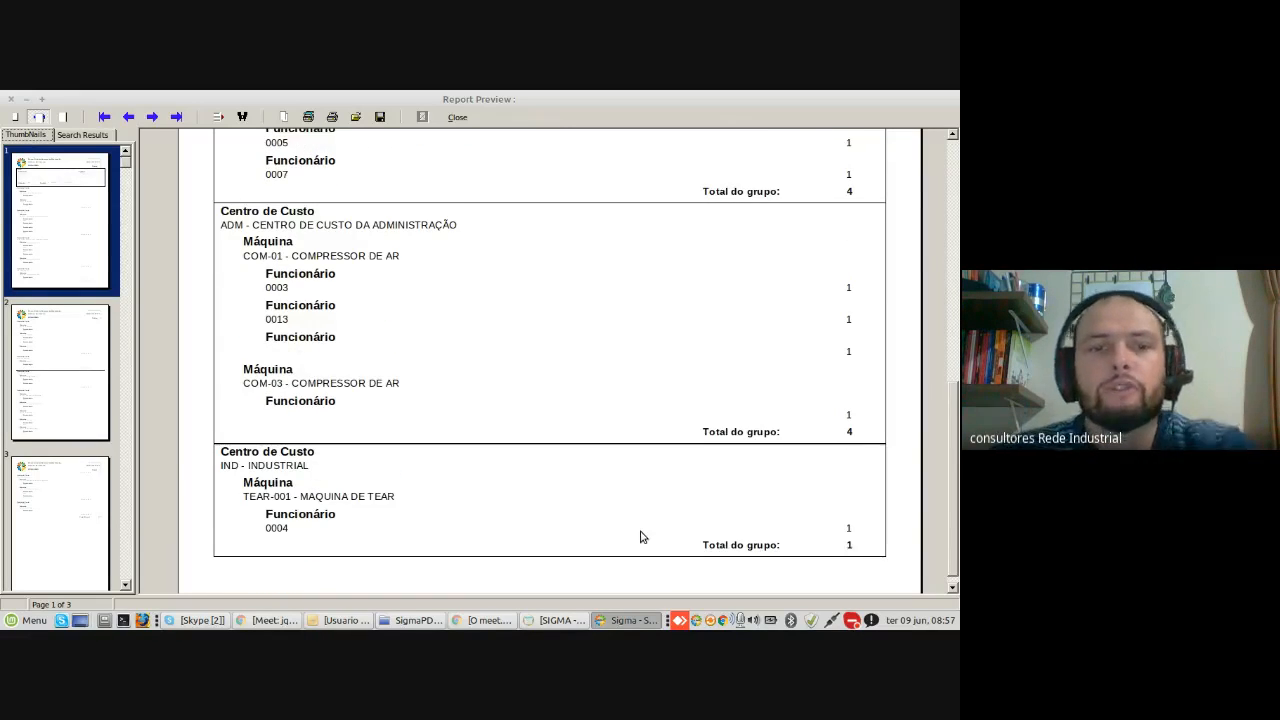
pyautogui.scroll(10, 636, 536)
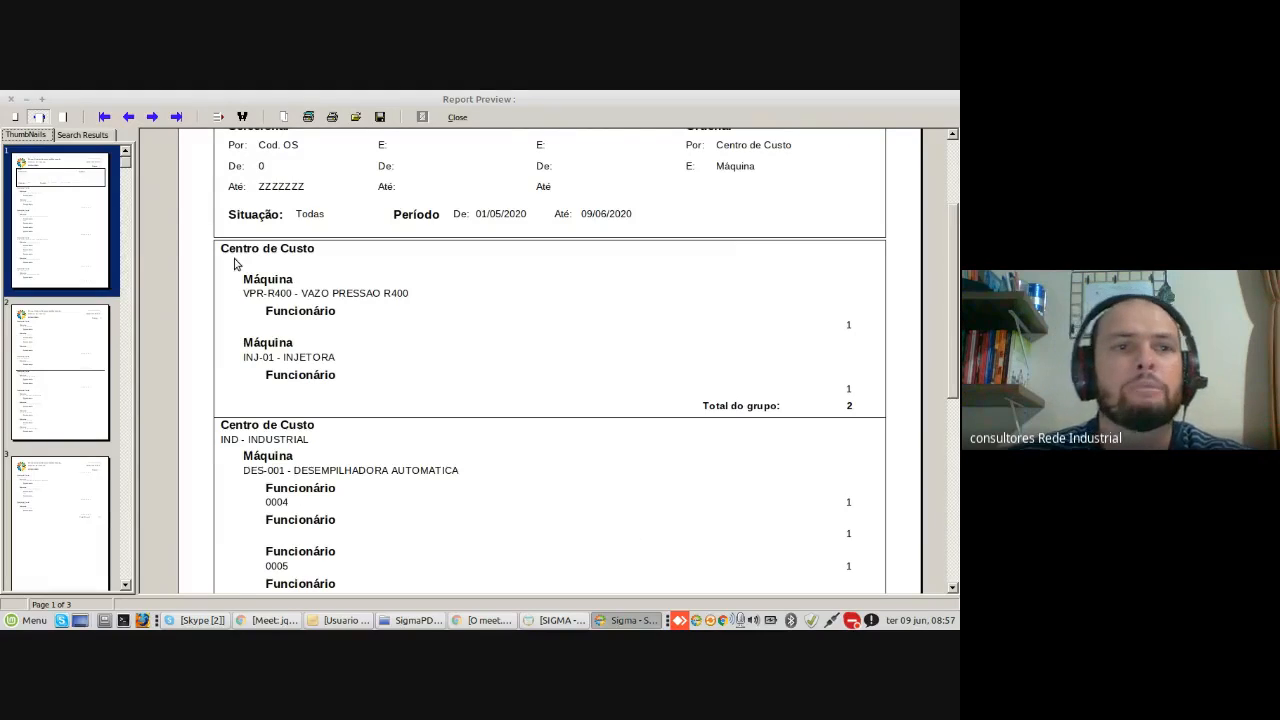
pyautogui.click(10, 98)
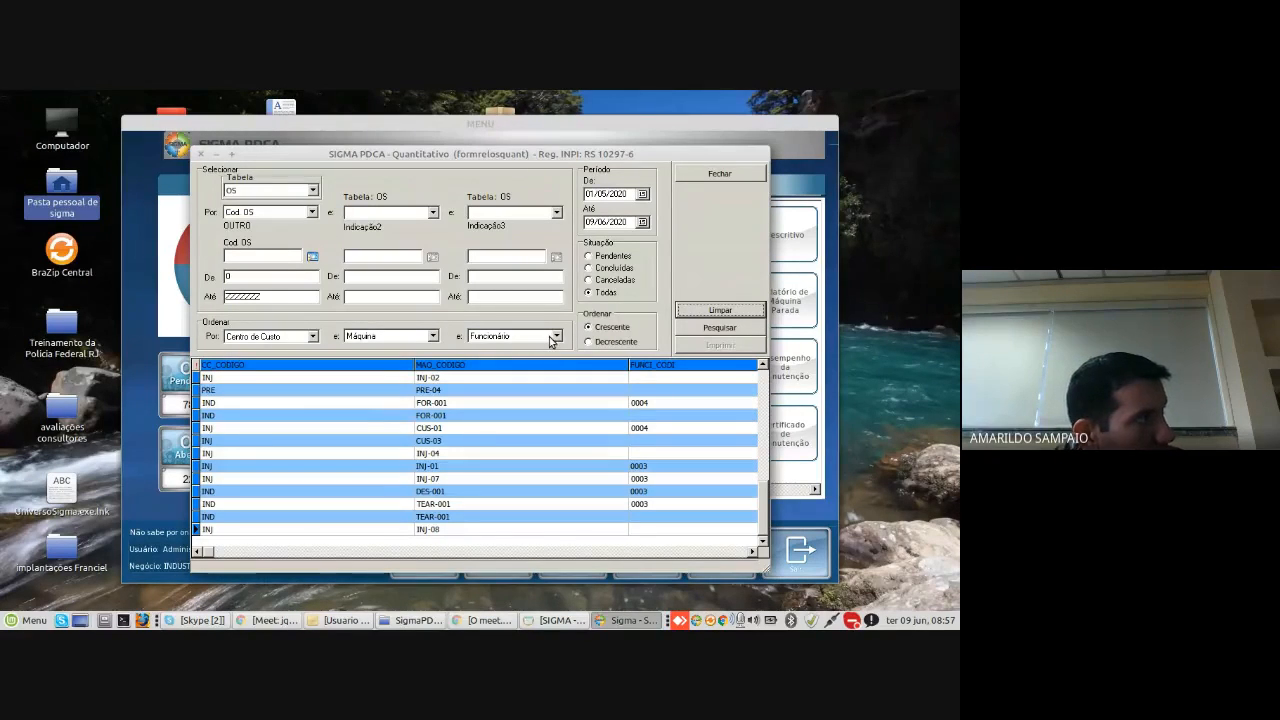
# Step: Search the service orders with the situation set to Concluídas and Situação as the third sort field
pyautogui.click(606, 270)
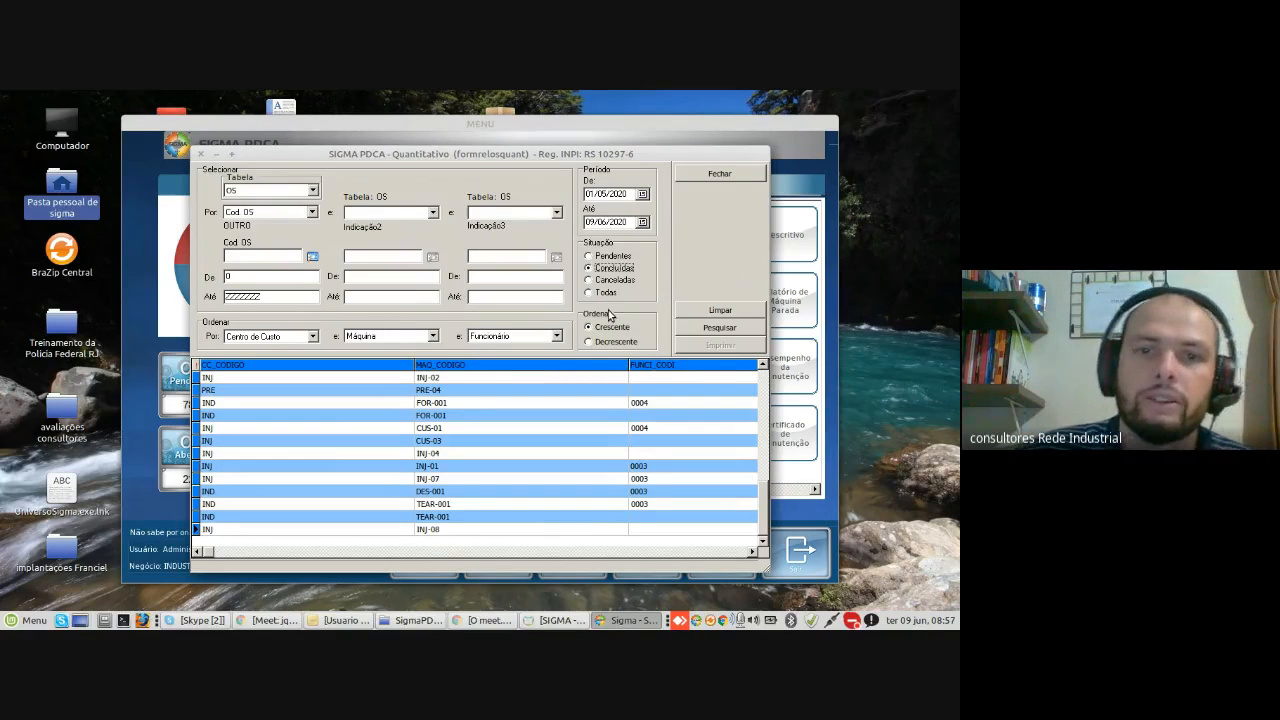
pyautogui.click(557, 337)
pyautogui.scroll(-4, 536, 352)
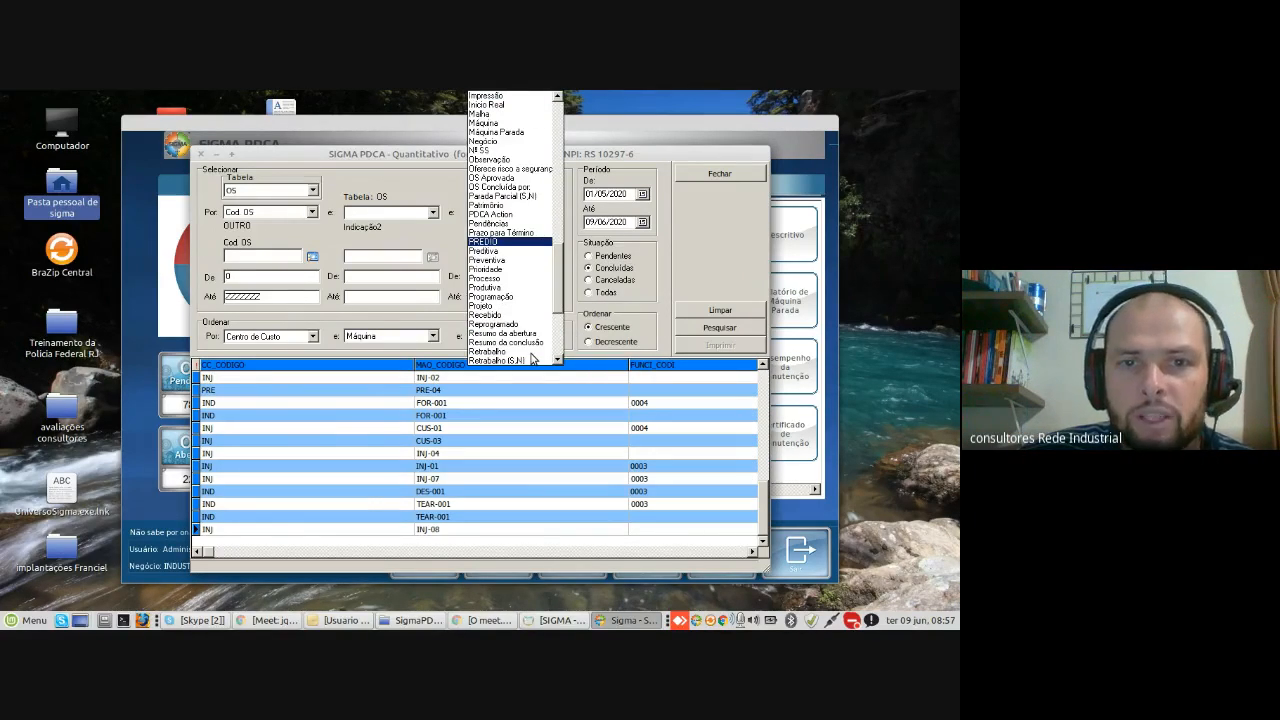
pyautogui.scroll(-3, 533, 358)
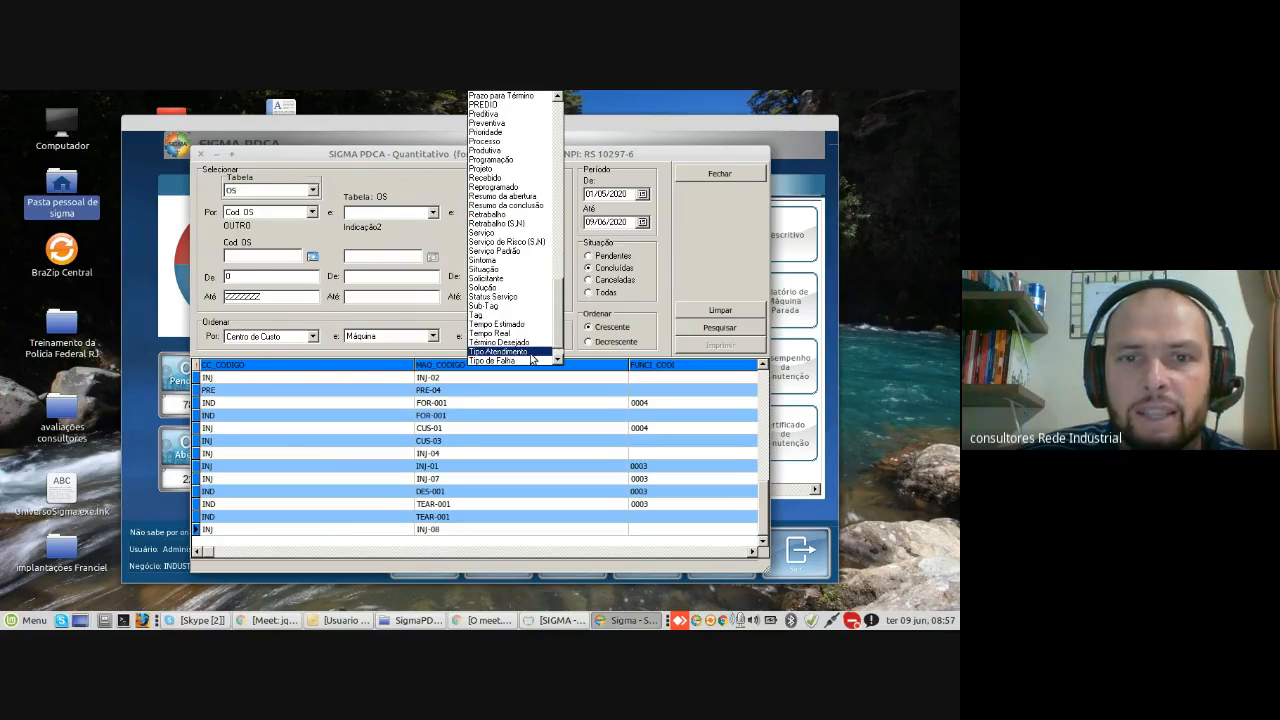
pyautogui.scroll(-3, 533, 358)
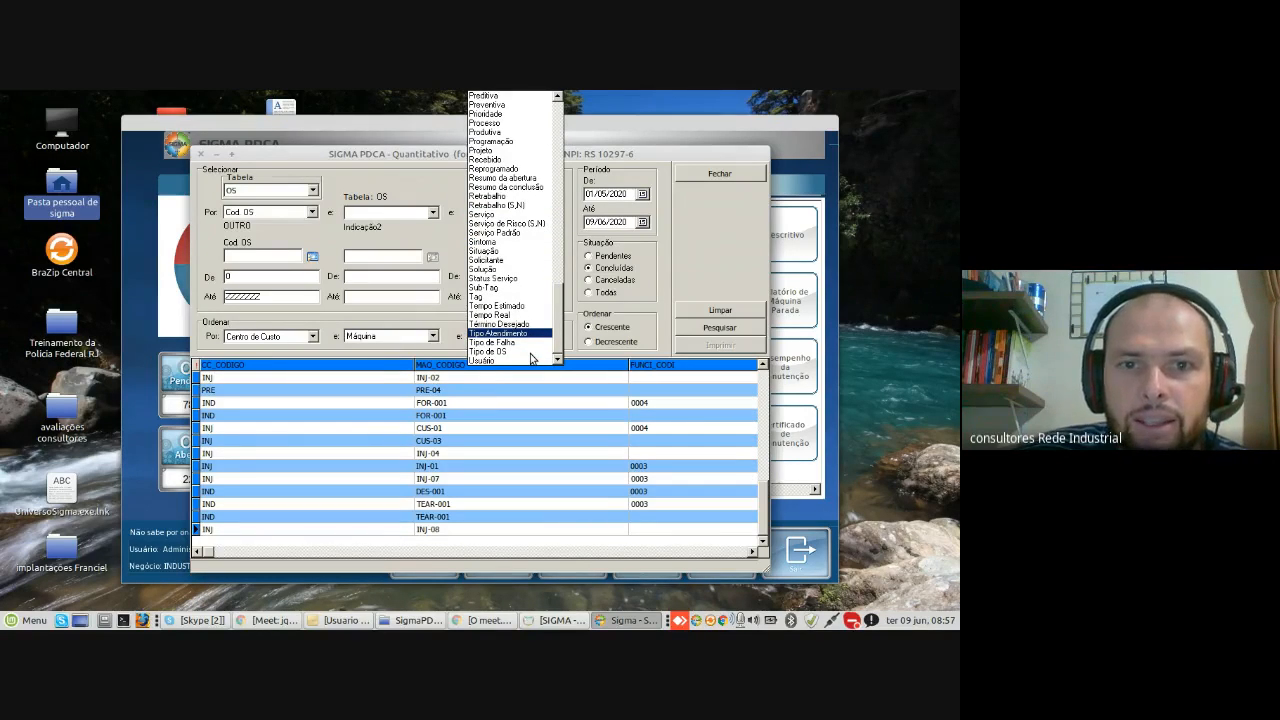
pyautogui.click(488, 251)
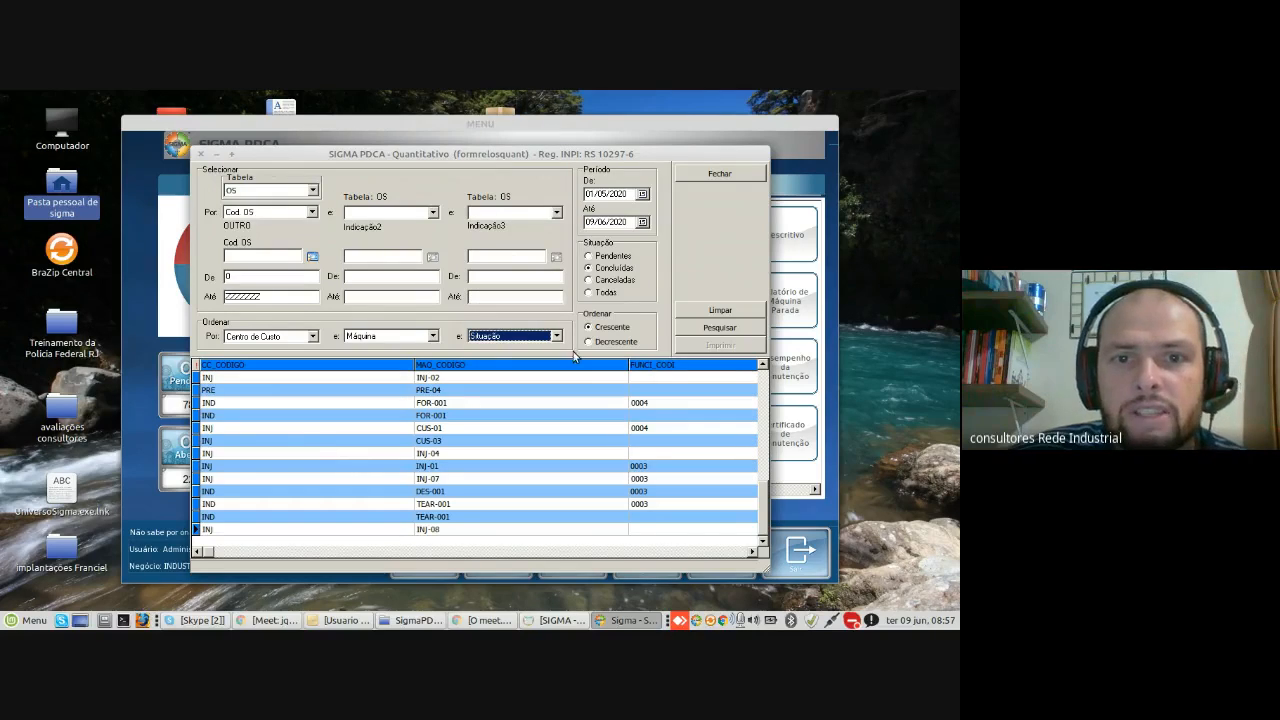
pyautogui.click(731, 328)
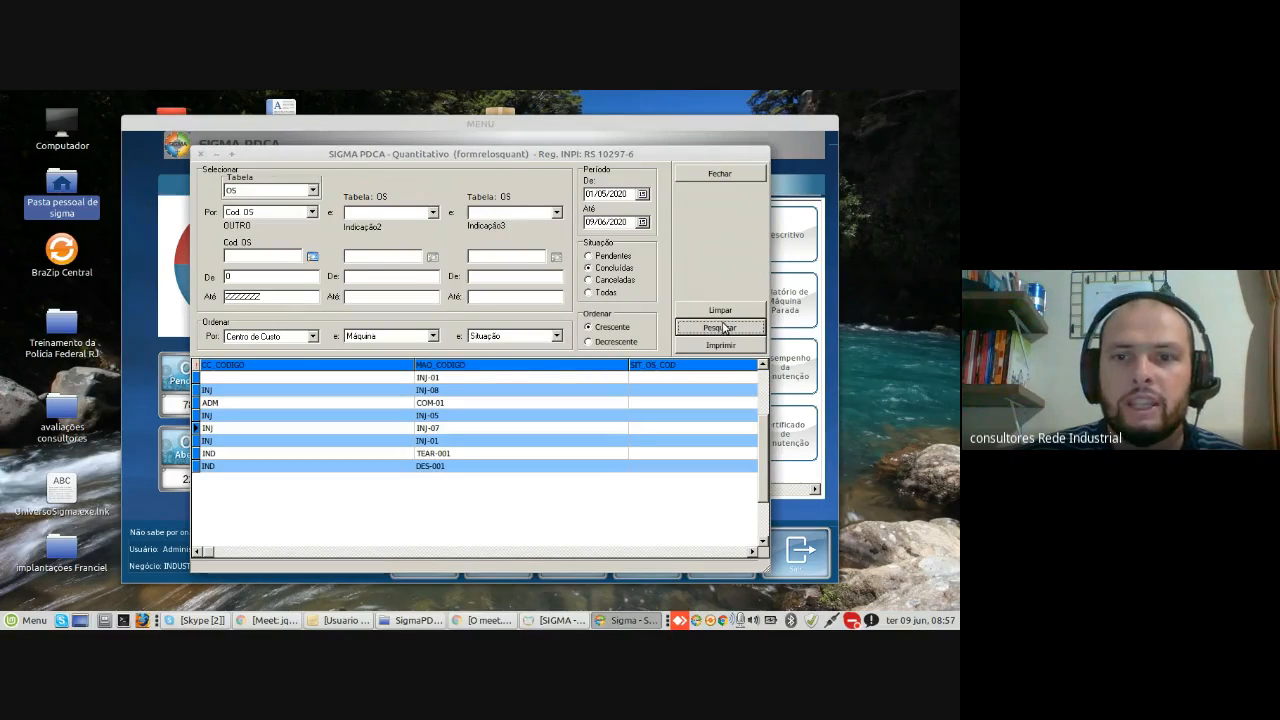
# Step: Generate the normal print preview of the Concluídas report and fit it to the page width
pyautogui.click(722, 346)
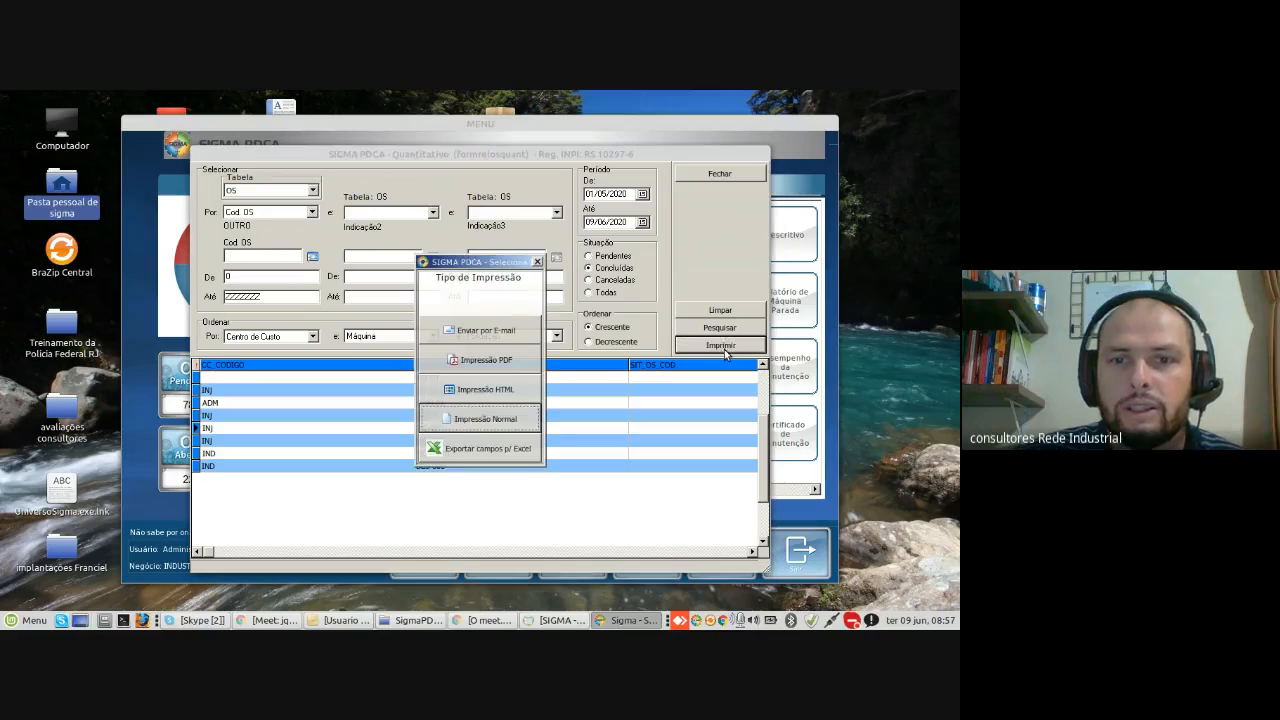
pyautogui.click(485, 419)
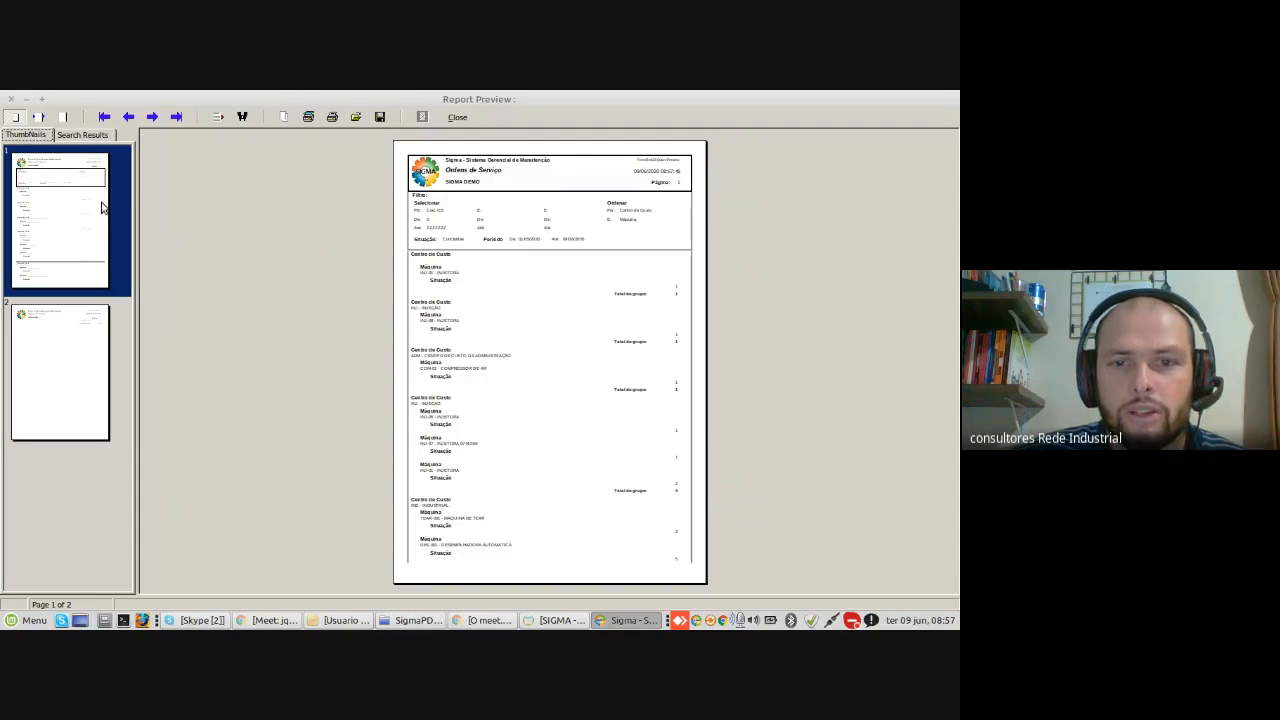
pyautogui.click(38, 117)
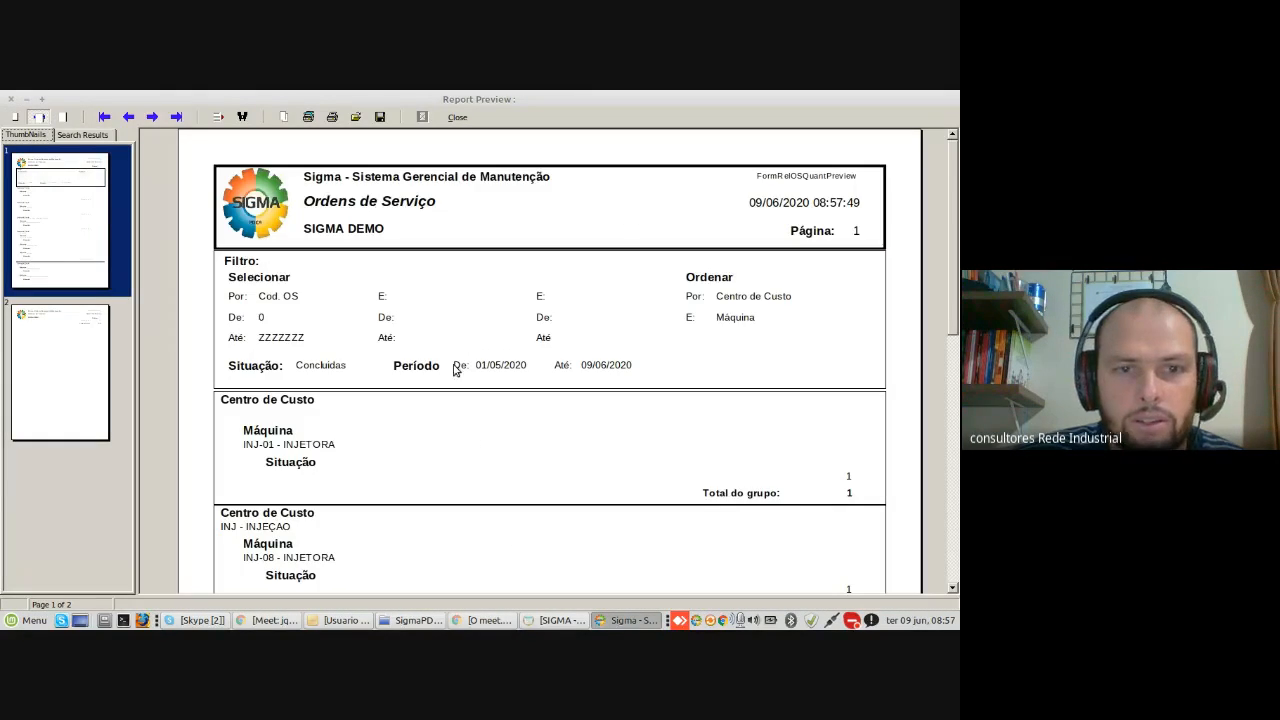
# Step: Examine the completed order quantities by Centro de Custo, Máquina and Situação through the last page, and close the preview
pyautogui.scroll(-5, 450, 432)
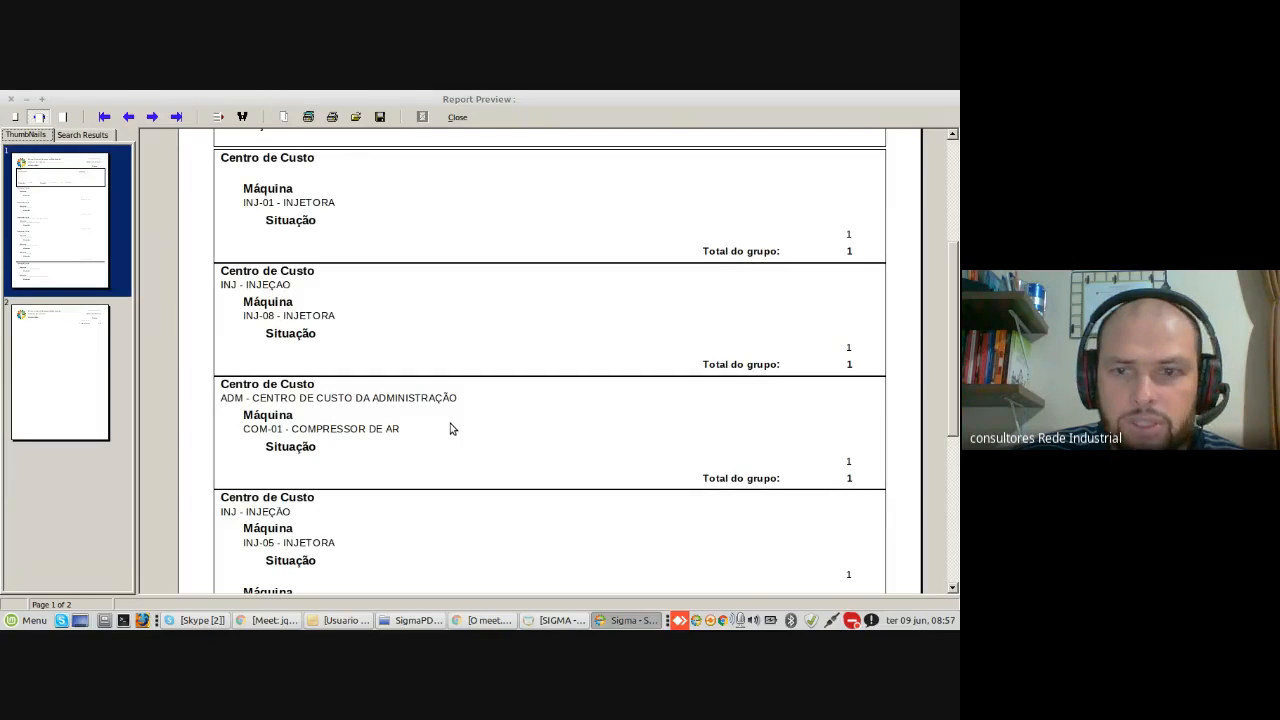
pyautogui.scroll(-6, 450, 428)
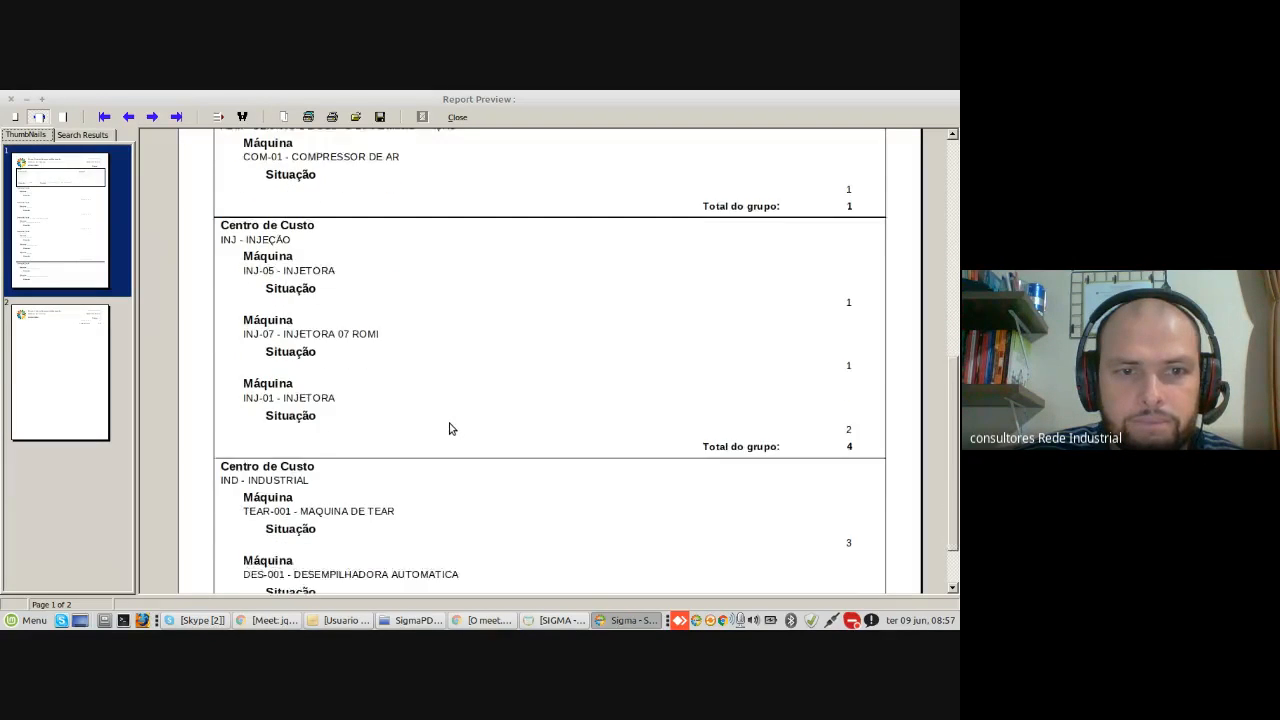
pyautogui.scroll(-4, 449, 428)
pyautogui.scroll(2, 449, 428)
pyautogui.scroll(-2, 449, 428)
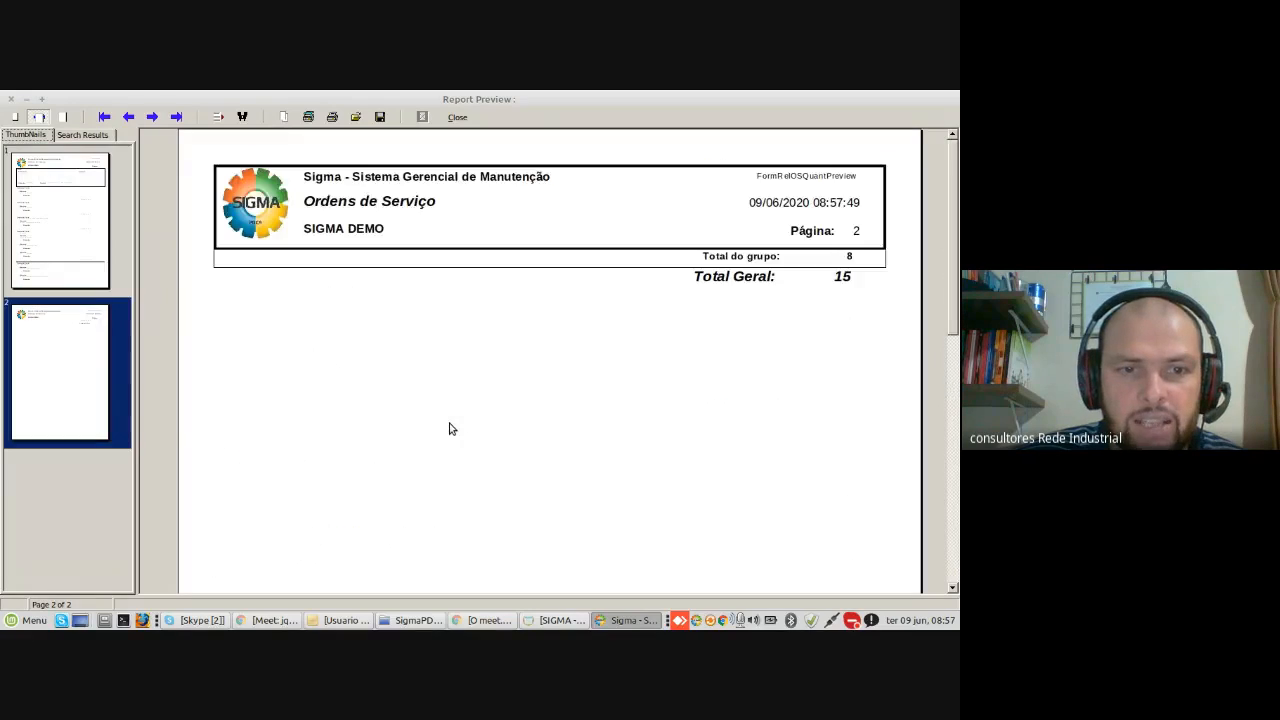
pyautogui.scroll(-1, 449, 428)
pyautogui.scroll(3, 449, 428)
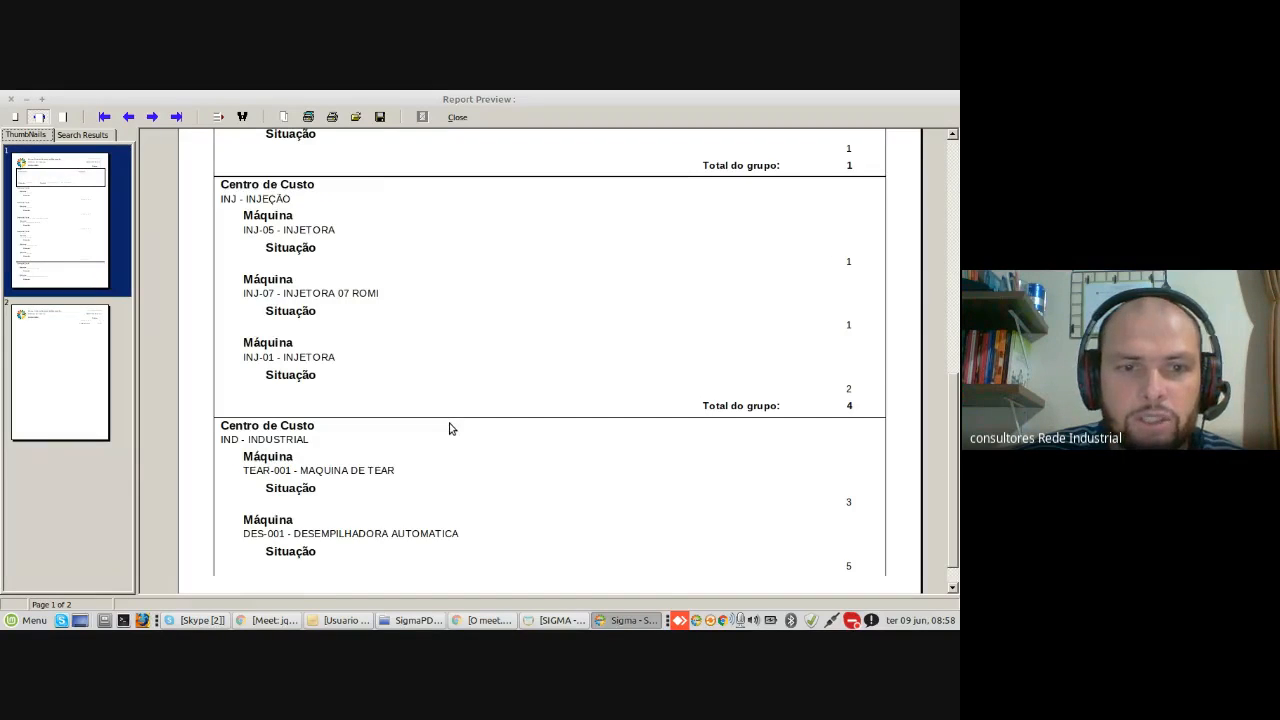
pyautogui.click(9, 101)
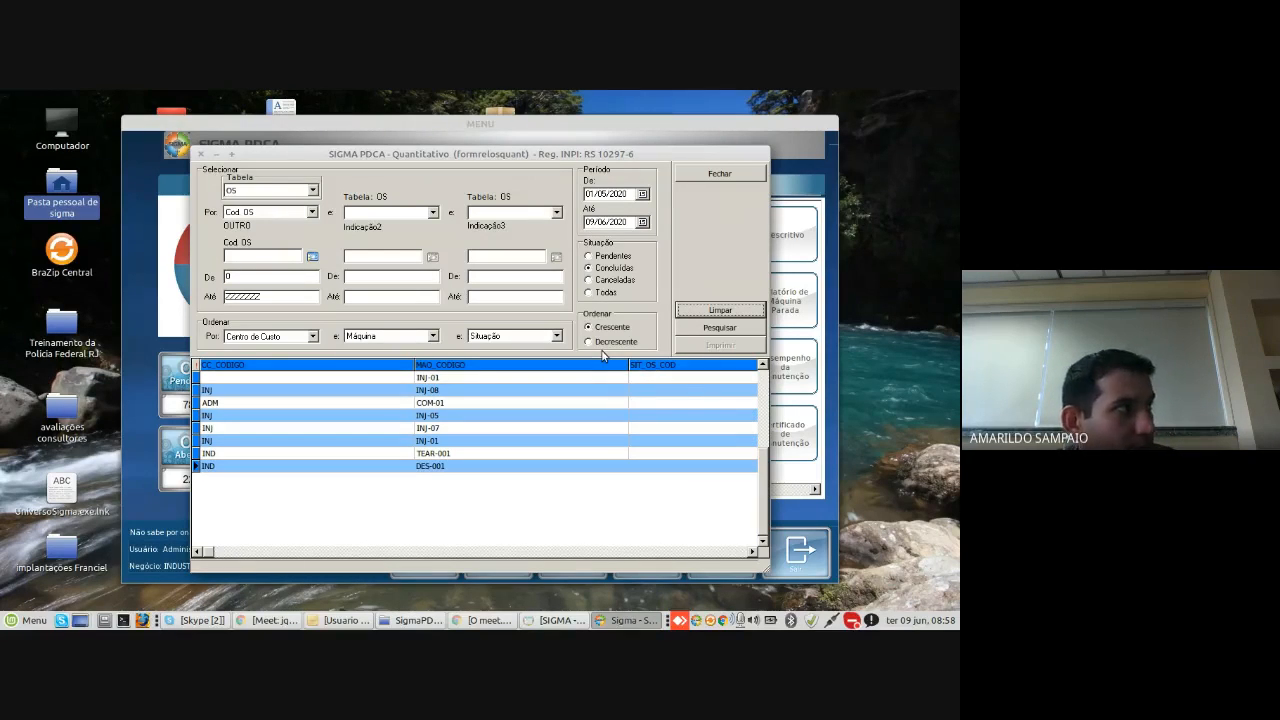
# Step: Search the service orders again with the situation set to Todas and open the normal print preview at page width
pyautogui.click(601, 295)
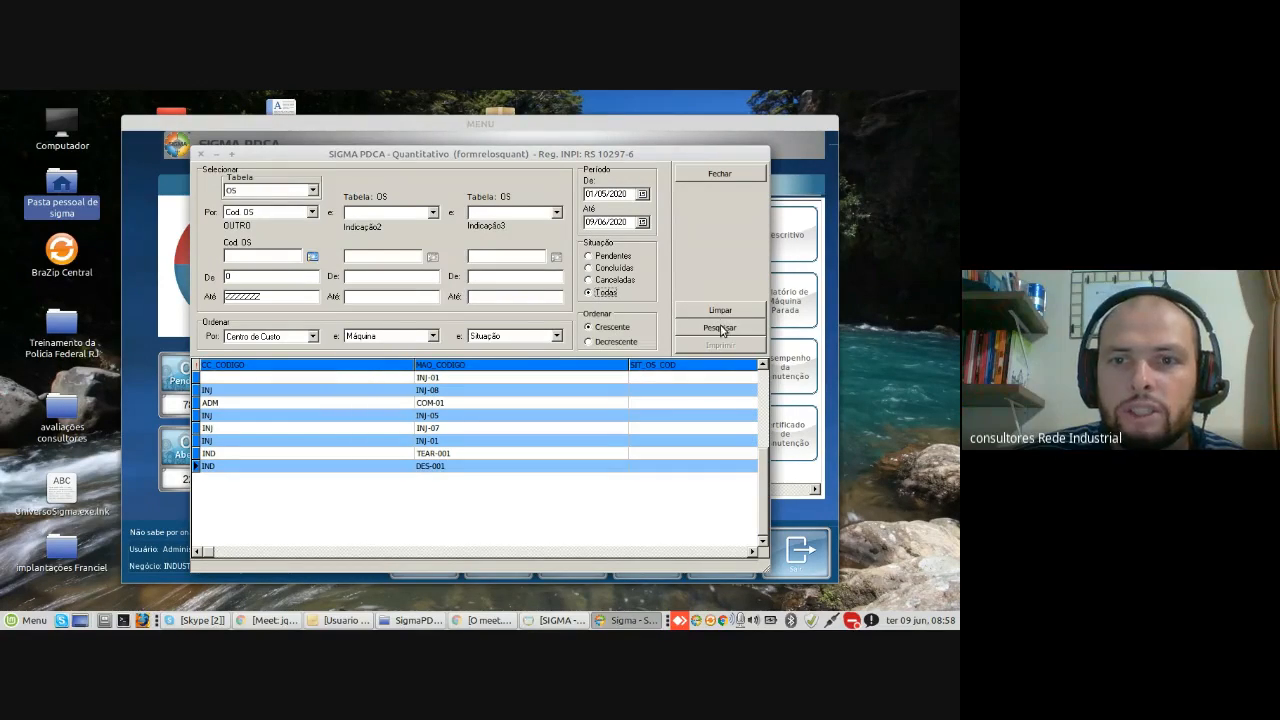
pyautogui.click(734, 328)
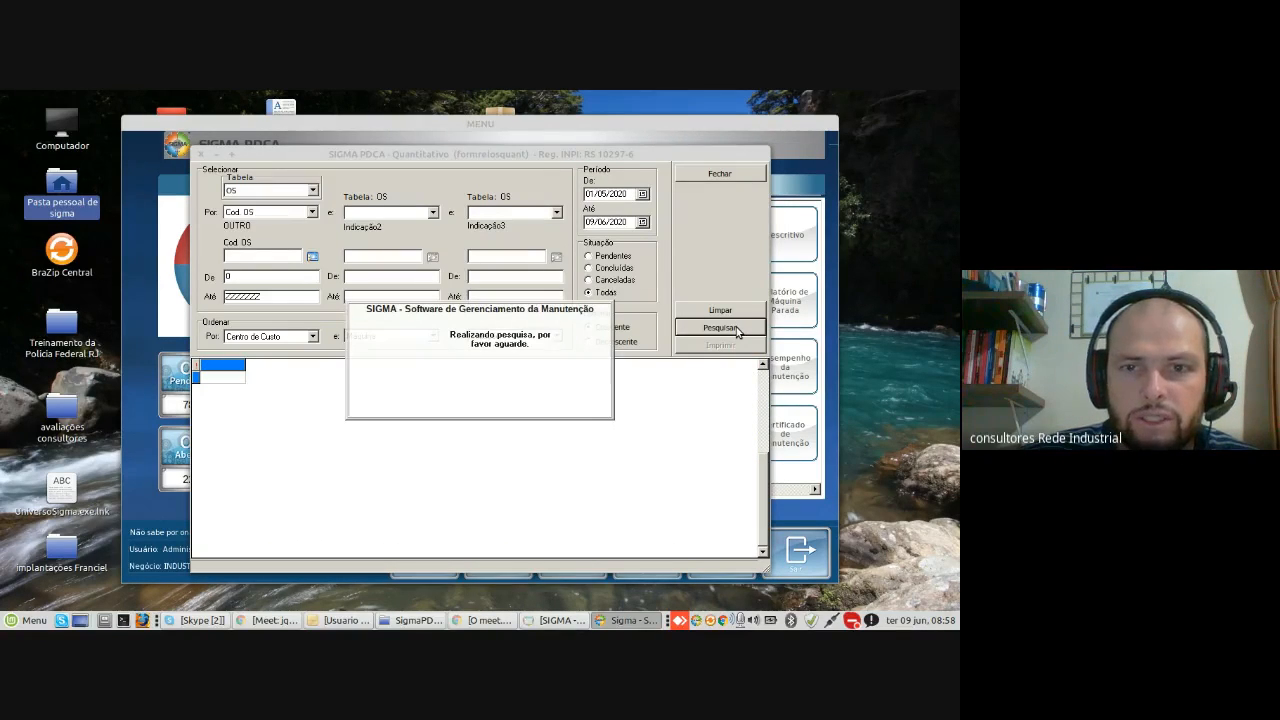
pyautogui.click(743, 346)
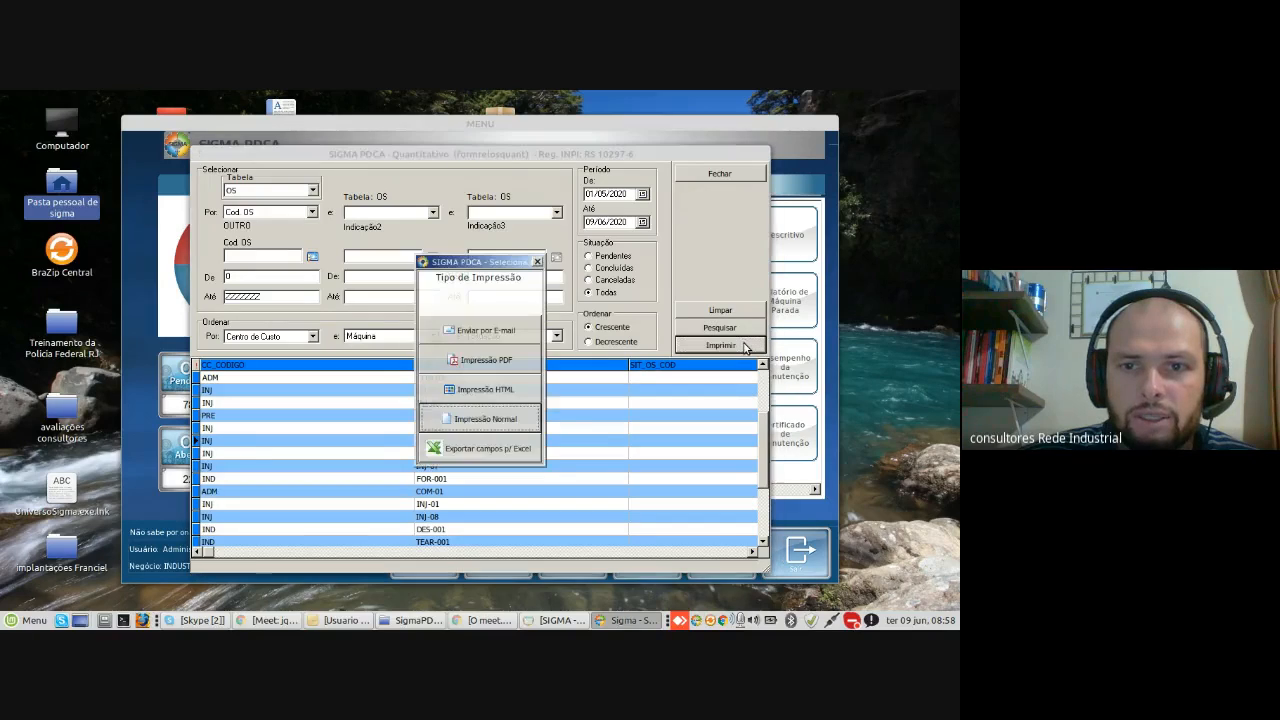
pyautogui.click(484, 424)
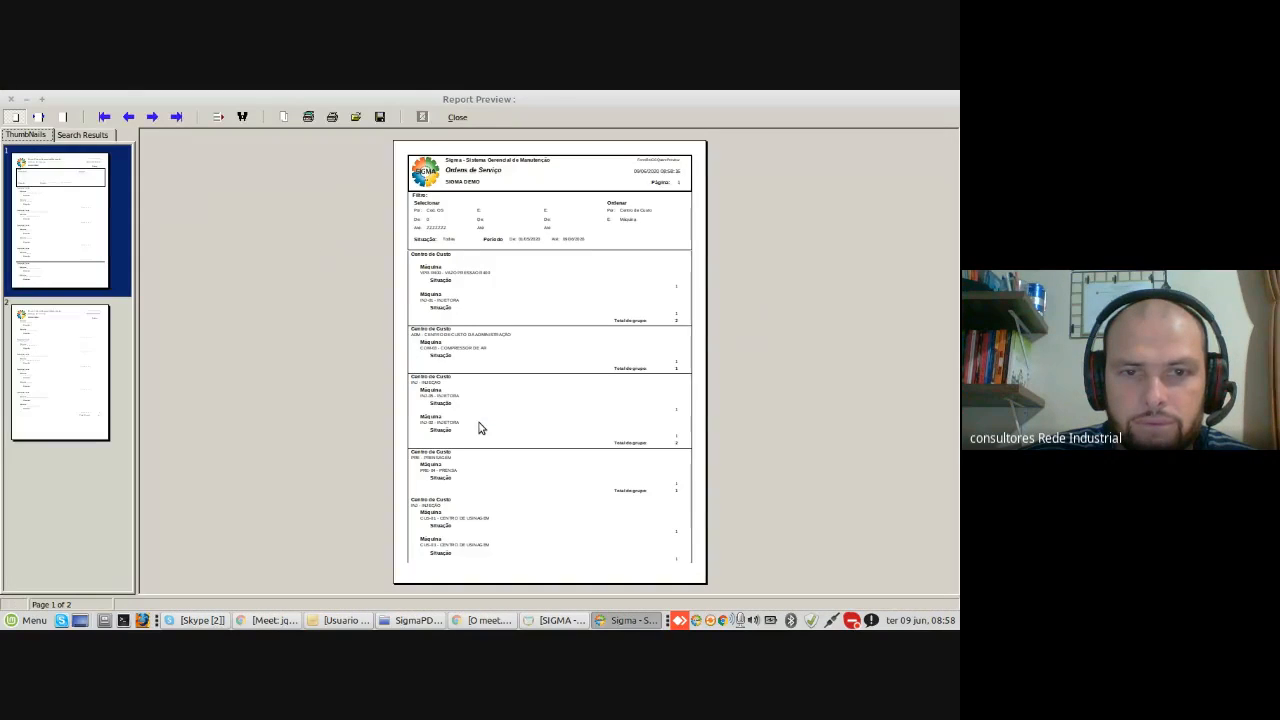
pyautogui.click(38, 117)
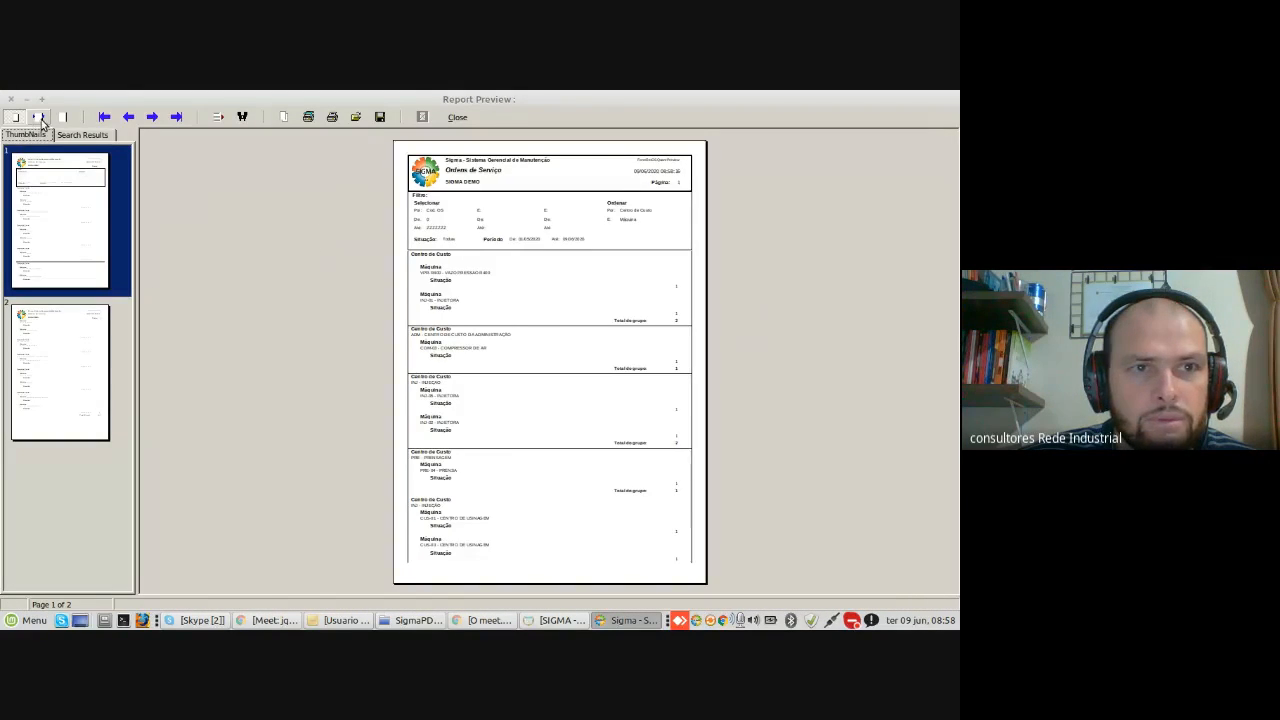
# Step: Examine the quantities and the Situação grouping for all orders on both report pages, and close the preview
pyautogui.scroll(-1, 500, 426)
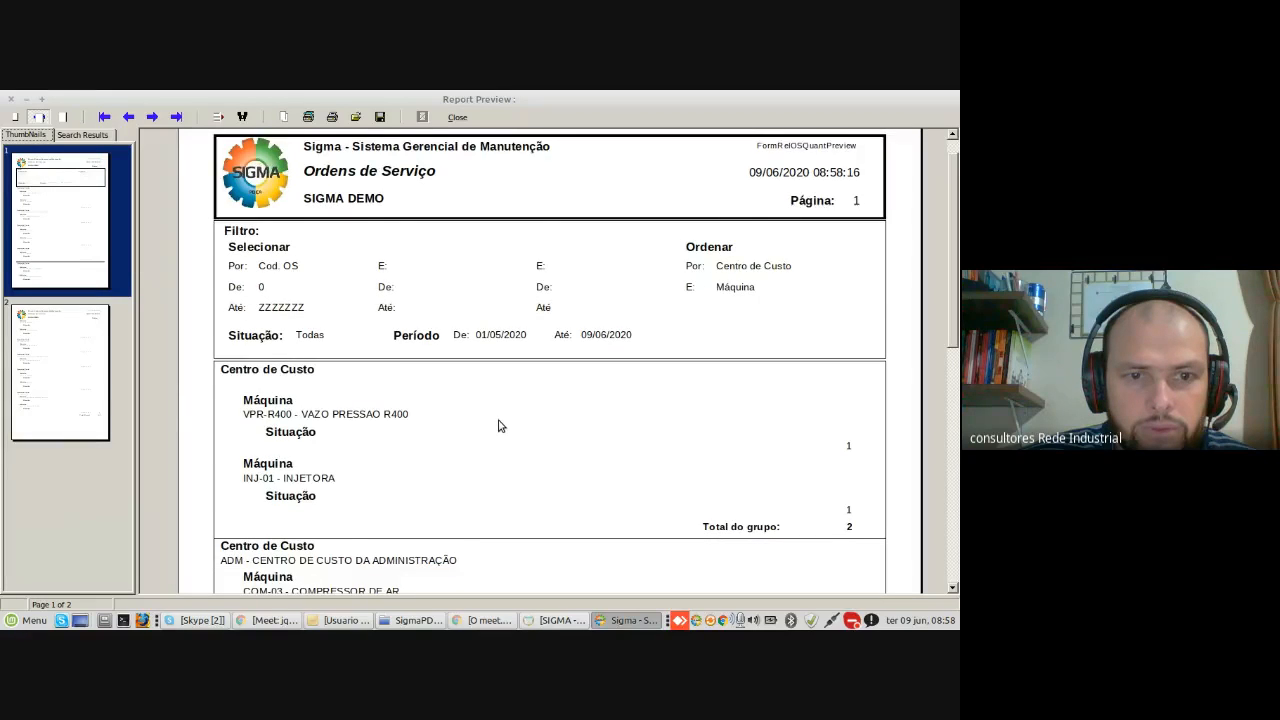
pyautogui.scroll(-2, 500, 426)
pyautogui.scroll(-5, 498, 426)
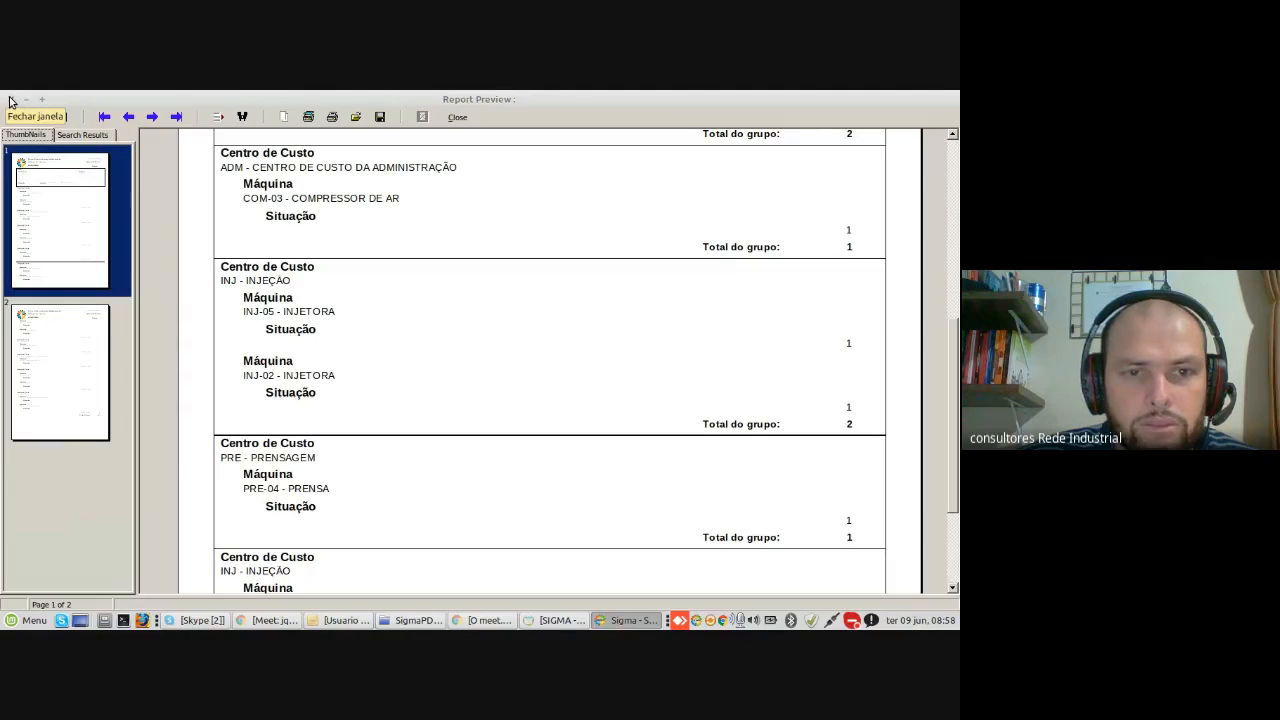
pyautogui.scroll(-3, 549, 415)
pyautogui.scroll(-5, 330, 397)
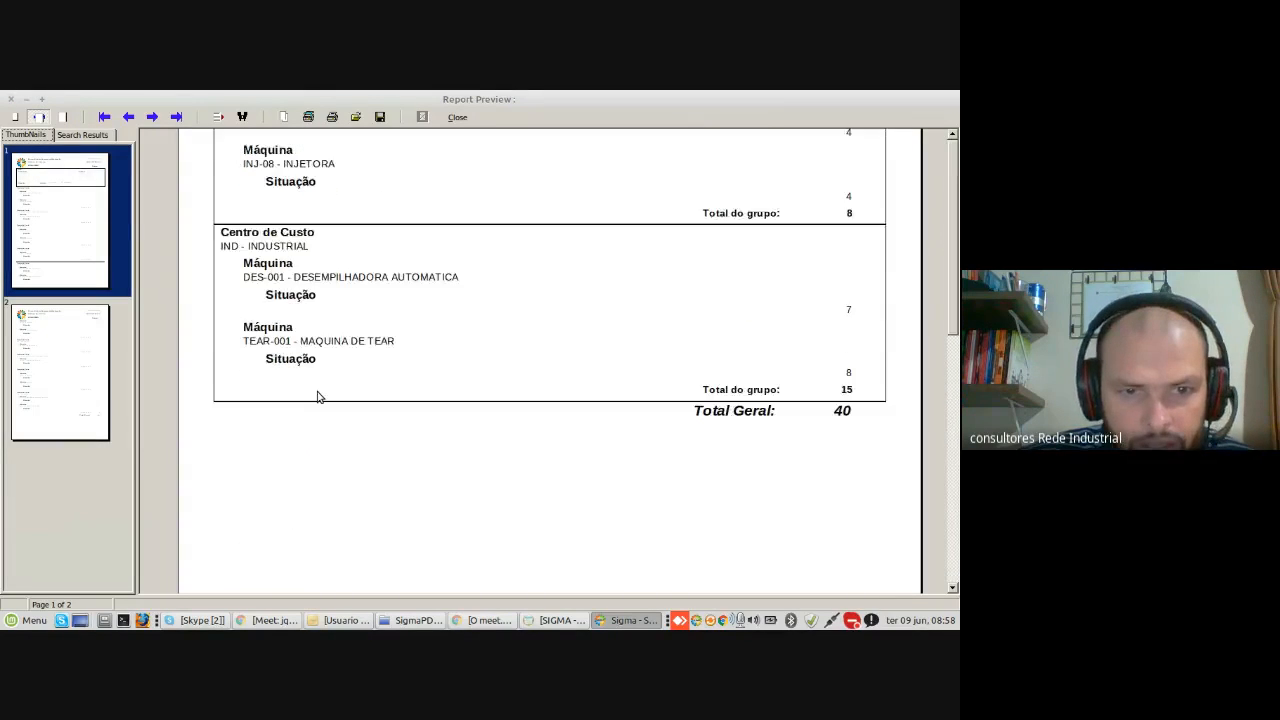
pyautogui.scroll(-3, 317, 397)
pyautogui.scroll(-3, 317, 397)
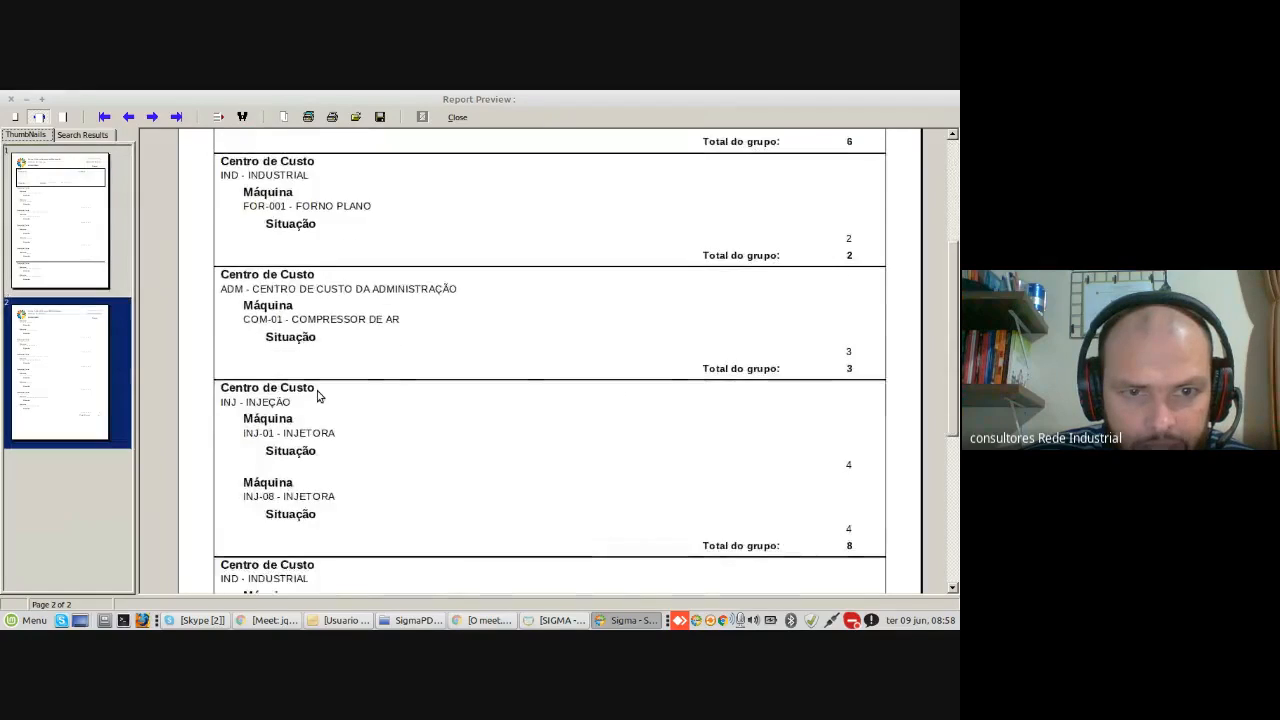
pyautogui.scroll(-5, 317, 397)
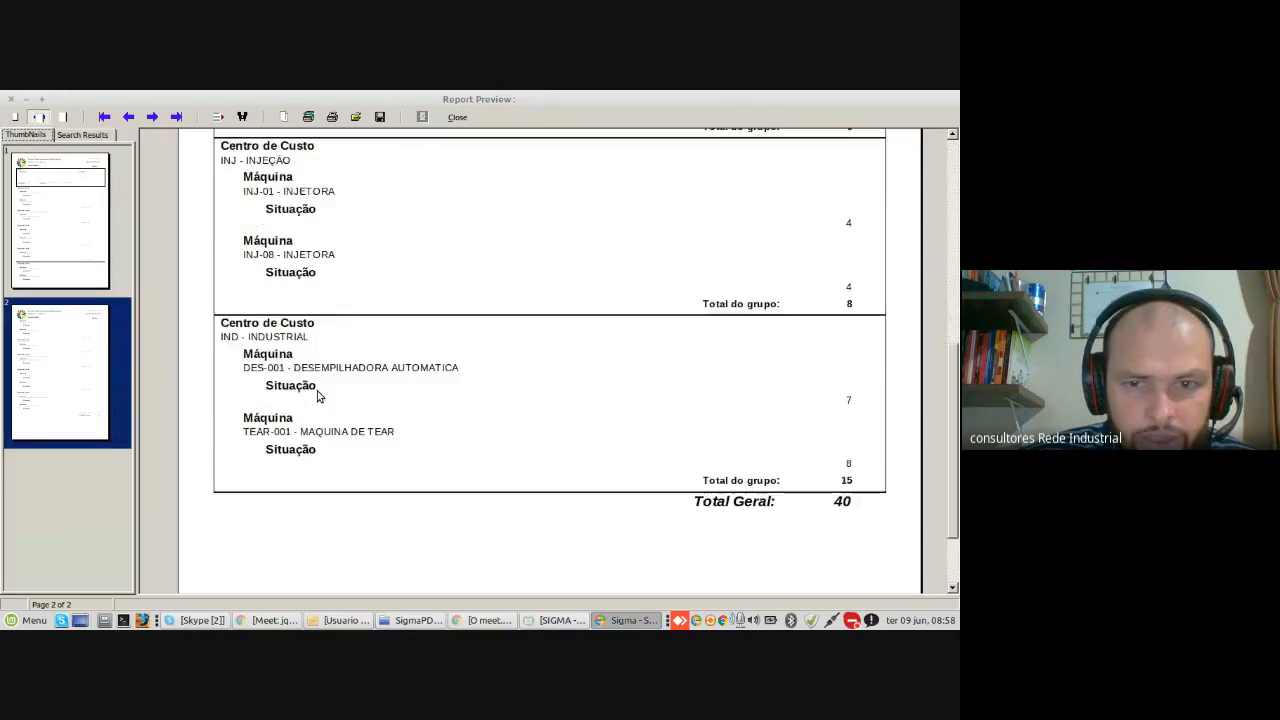
pyautogui.scroll(-3, 317, 397)
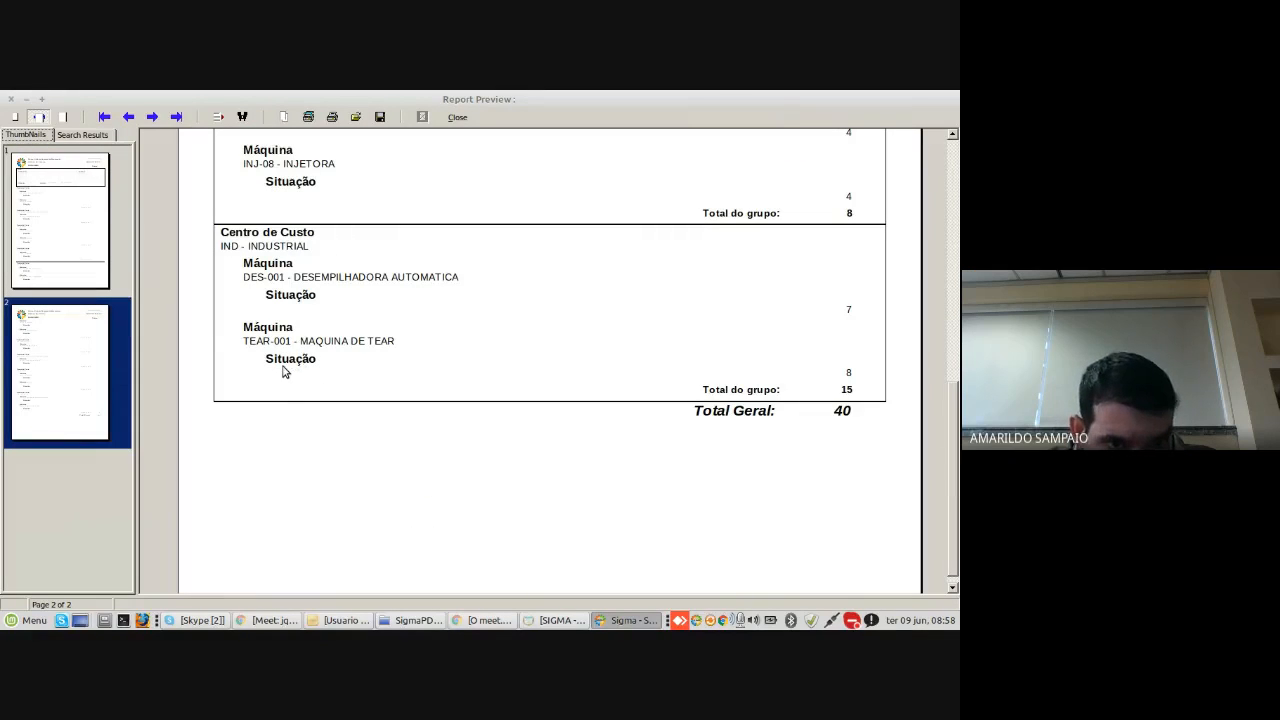
pyautogui.scroll(9, 303, 378)
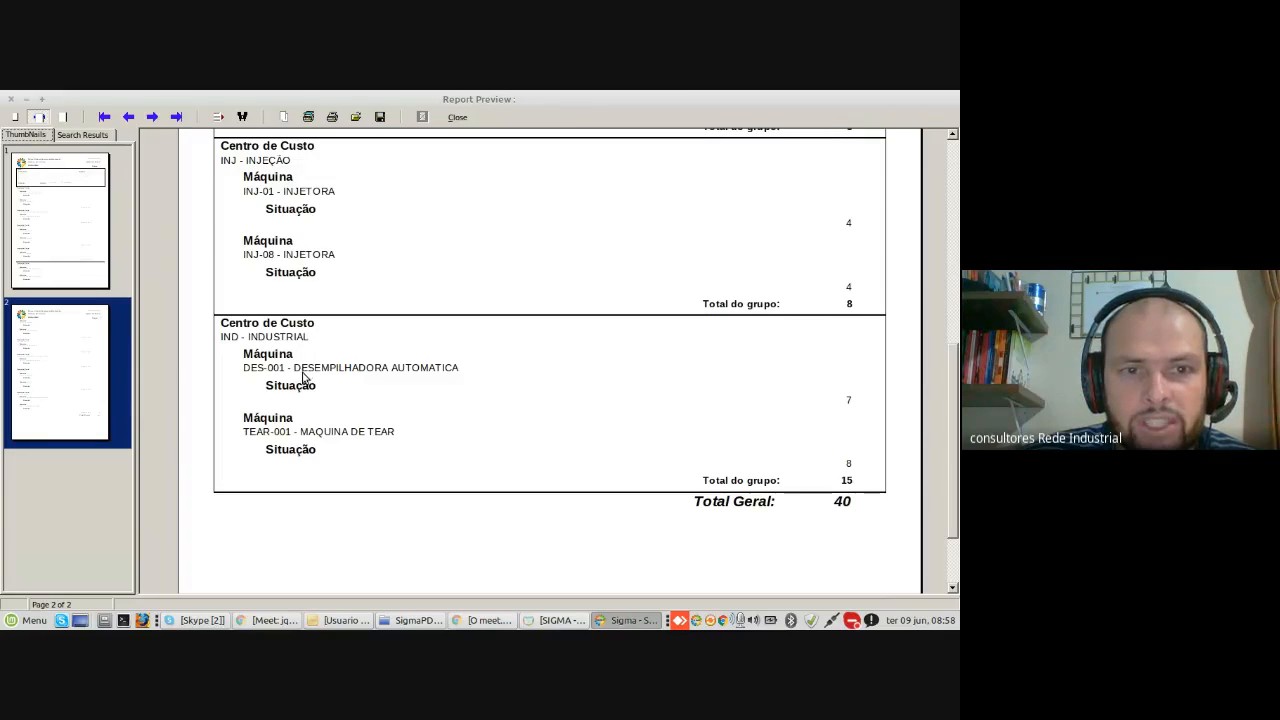
pyautogui.scroll(10, 303, 378)
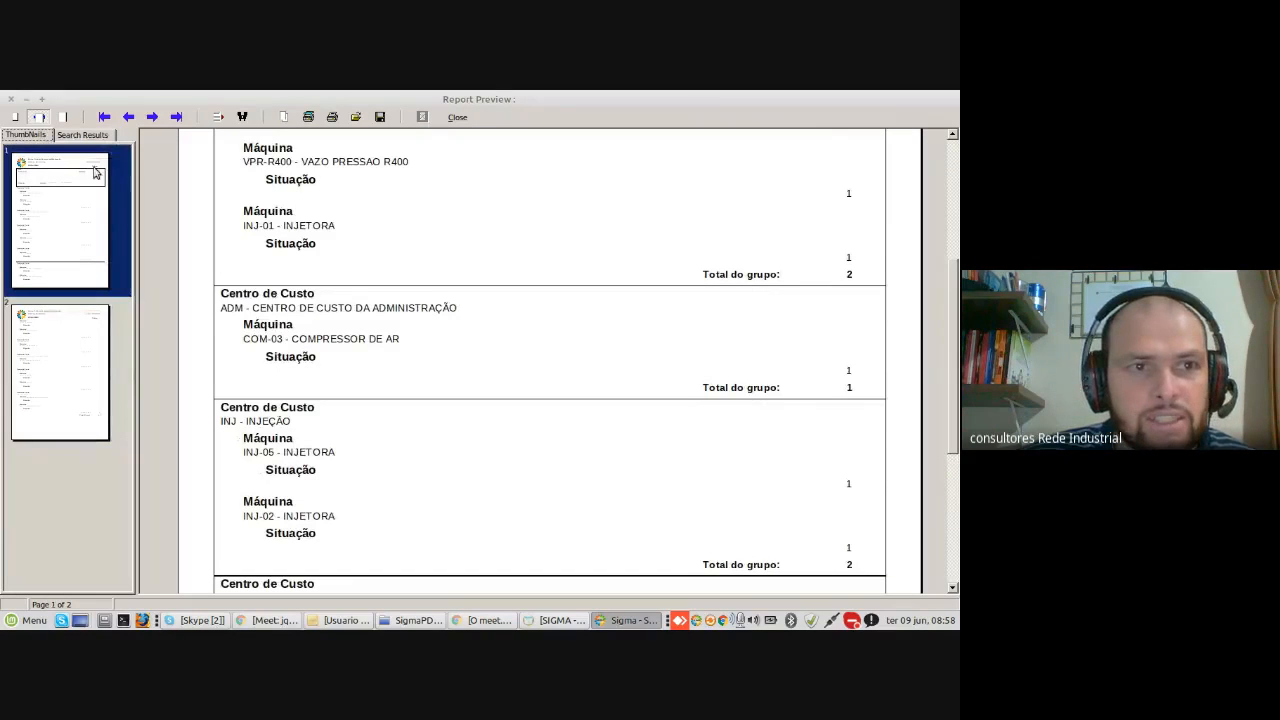
pyautogui.click(11, 100)
# Step: Add Situação as the third selection filter, search the service orders with it, and dismiss the resulting message
pyautogui.click(523, 213)
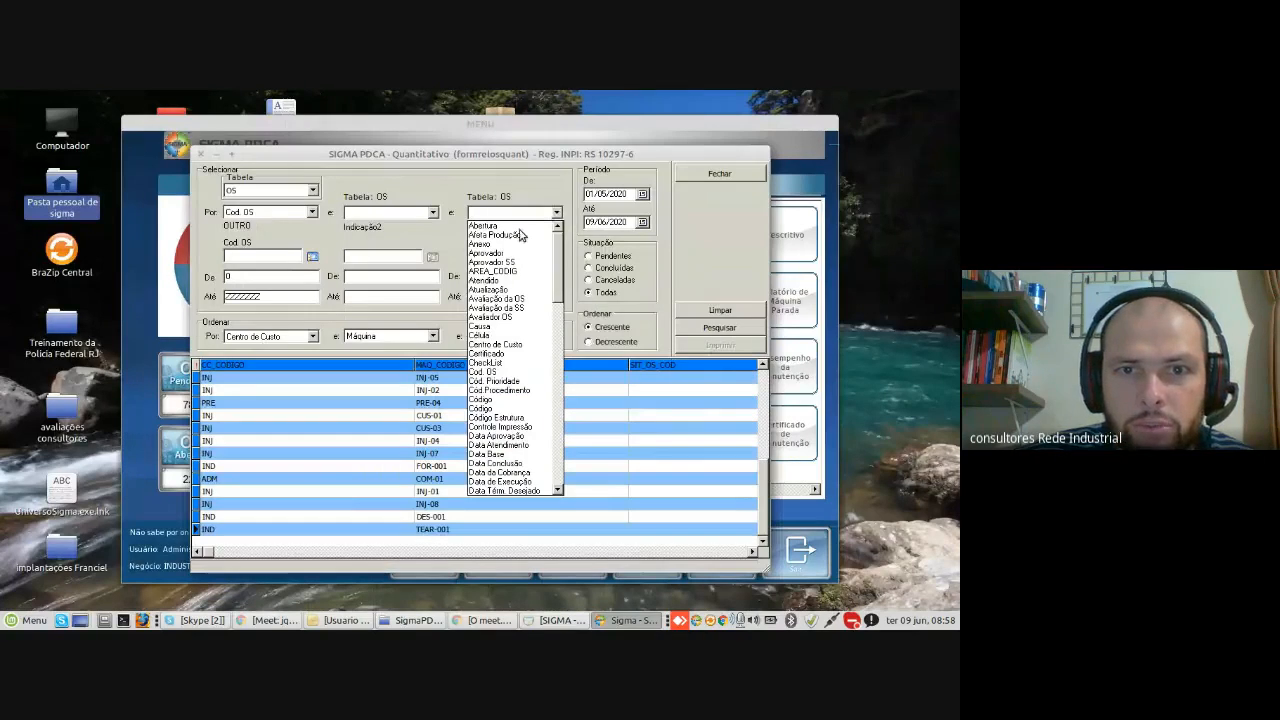
pyautogui.scroll(-10, 525, 375)
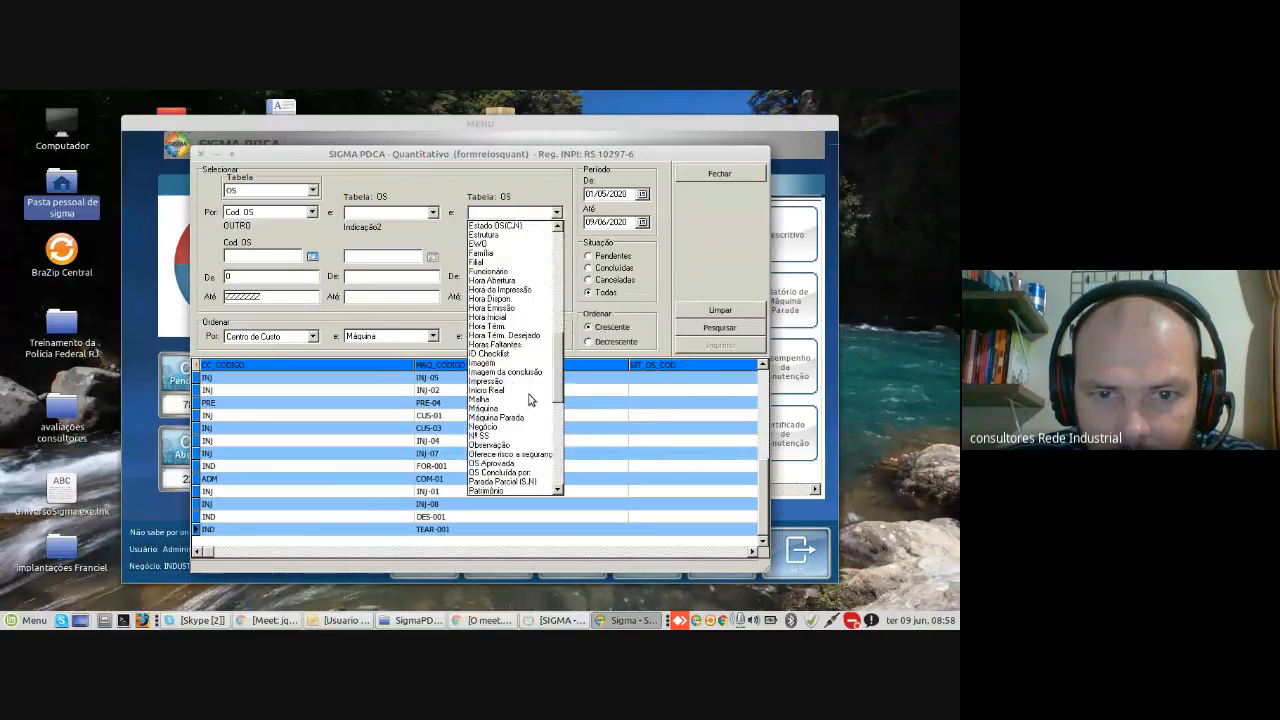
pyautogui.scroll(-6, 530, 400)
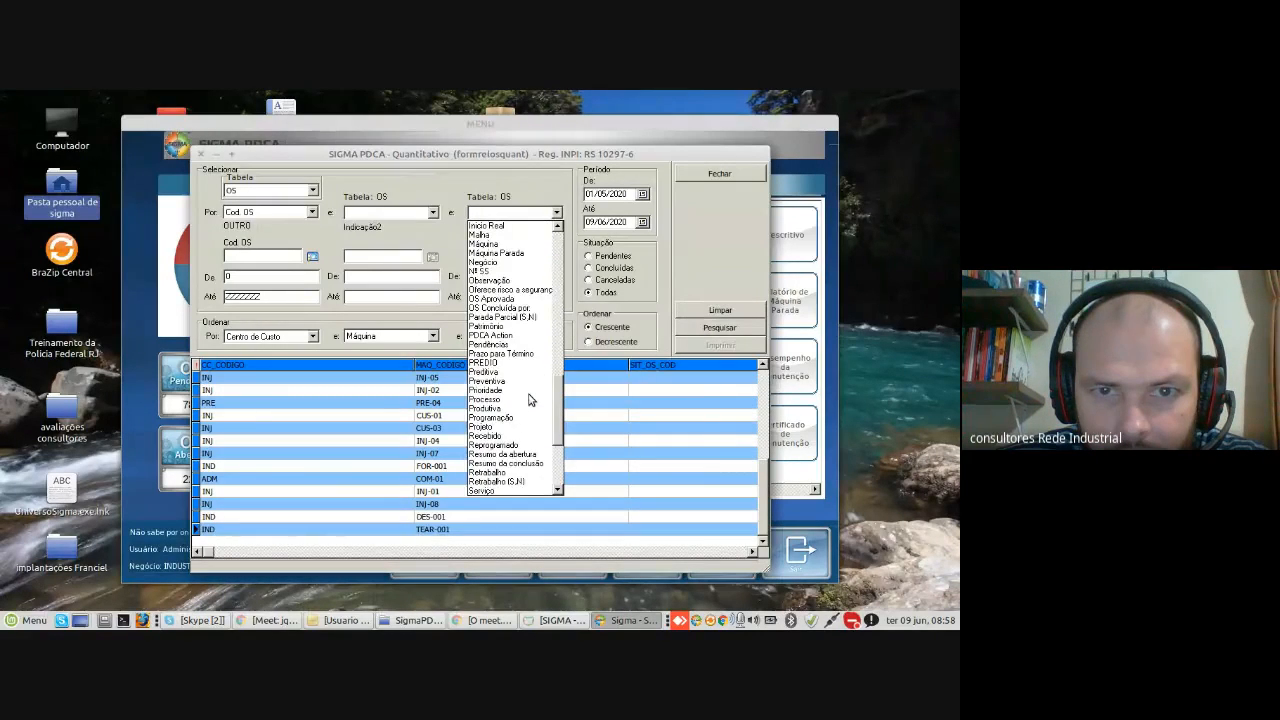
pyautogui.scroll(-5, 530, 400)
pyautogui.click(502, 420)
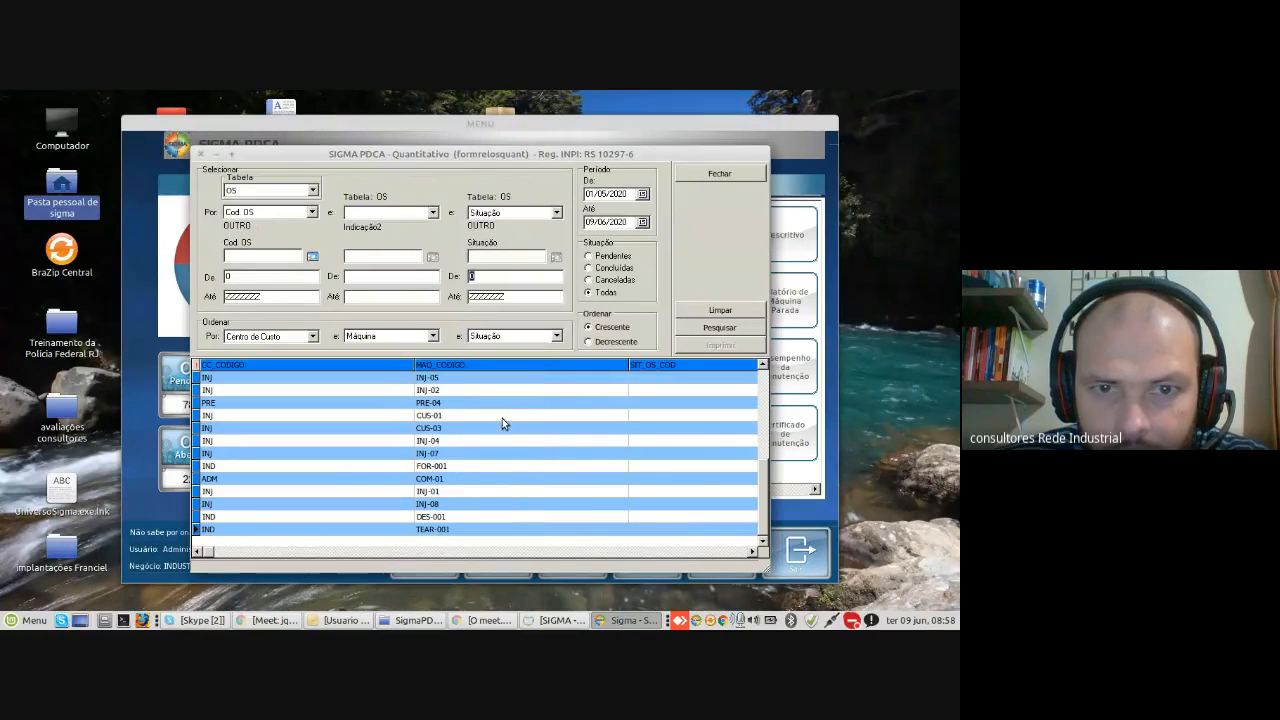
pyautogui.click(725, 328)
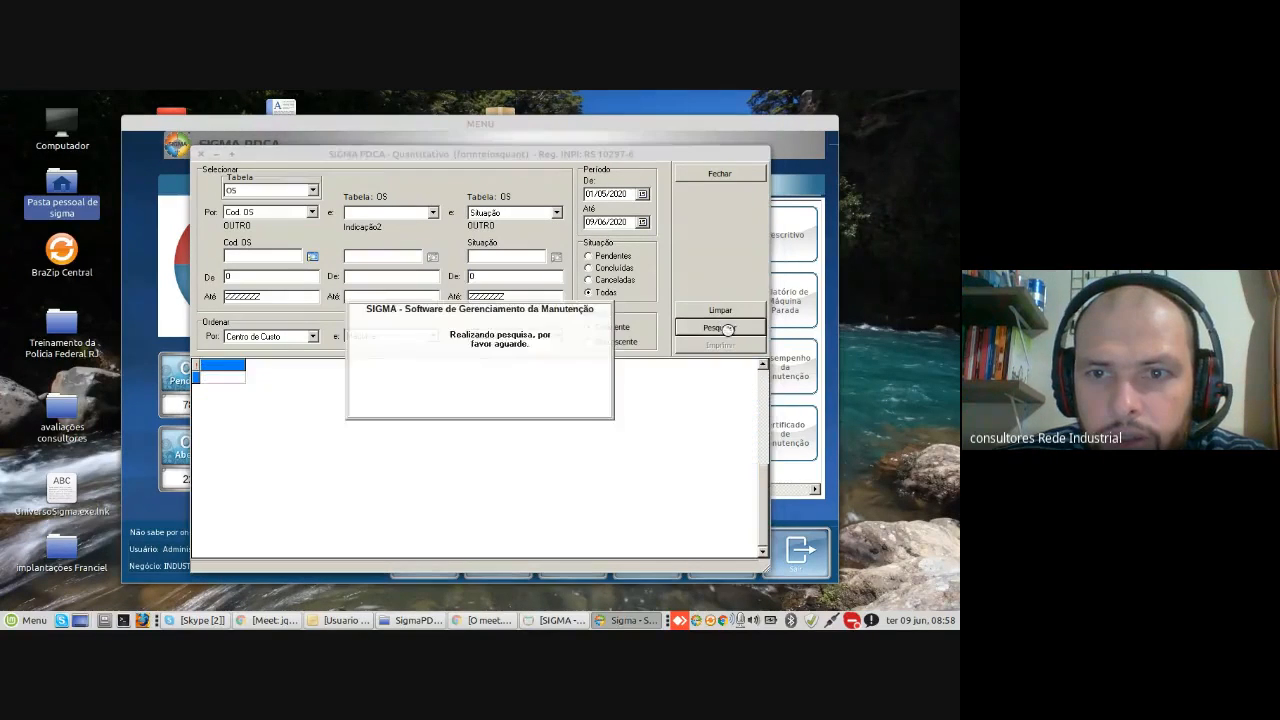
pyautogui.click(479, 371)
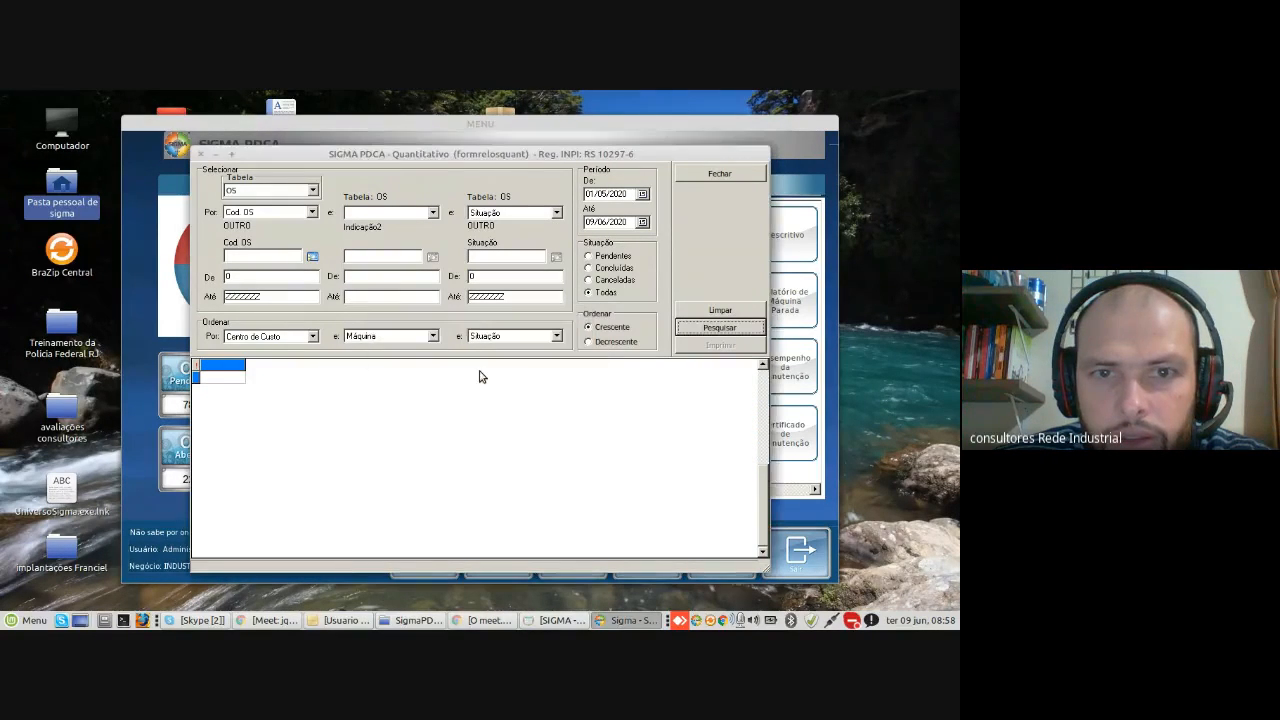
pyautogui.click(527, 277)
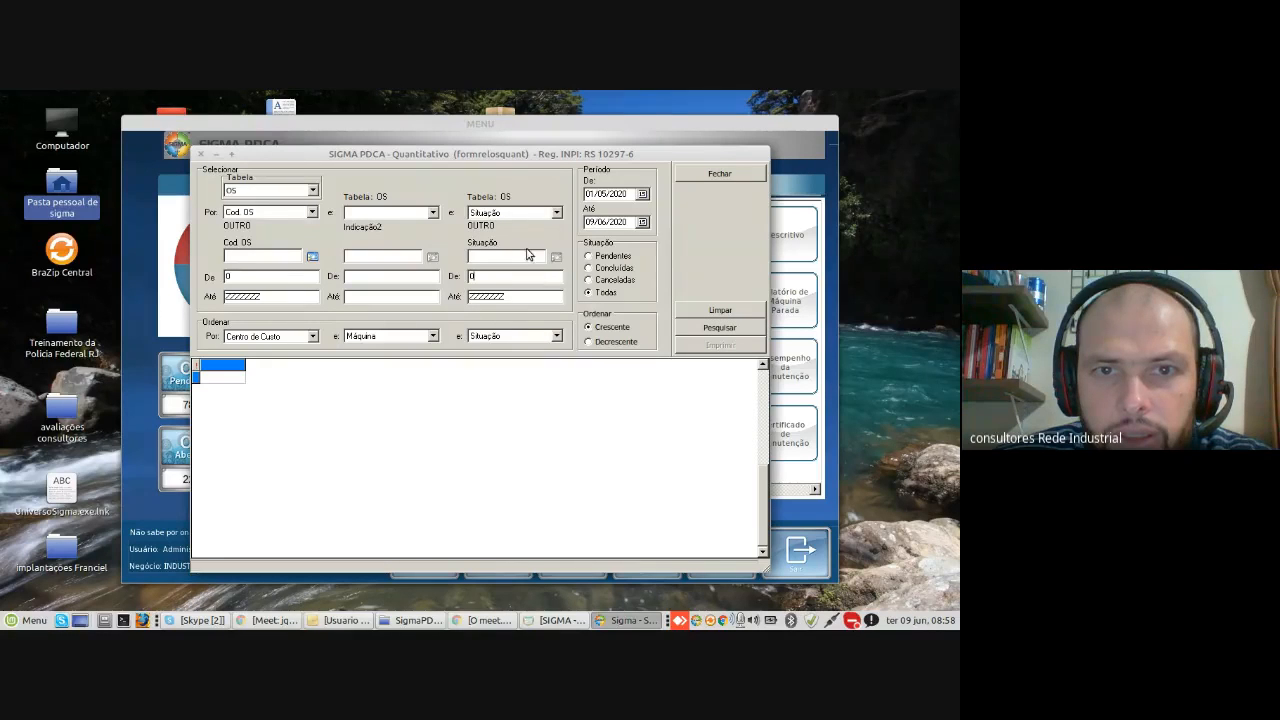
pyautogui.click(557, 215)
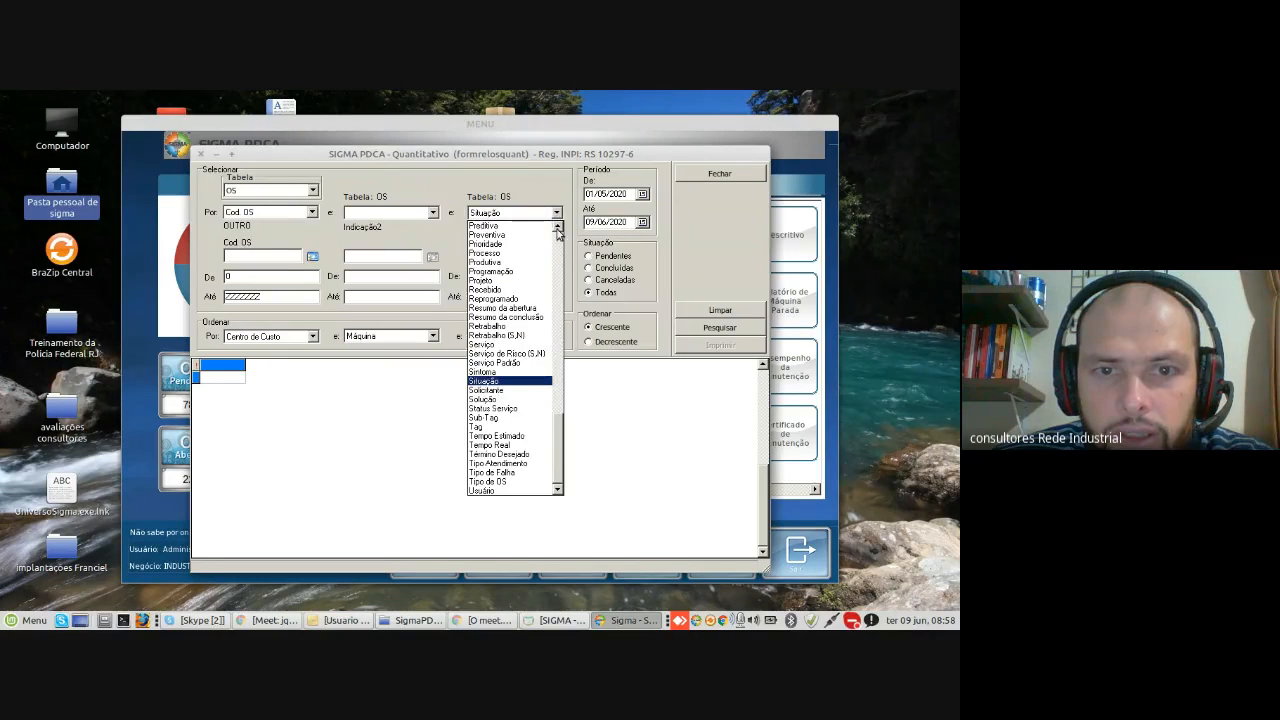
pyautogui.click(514, 382)
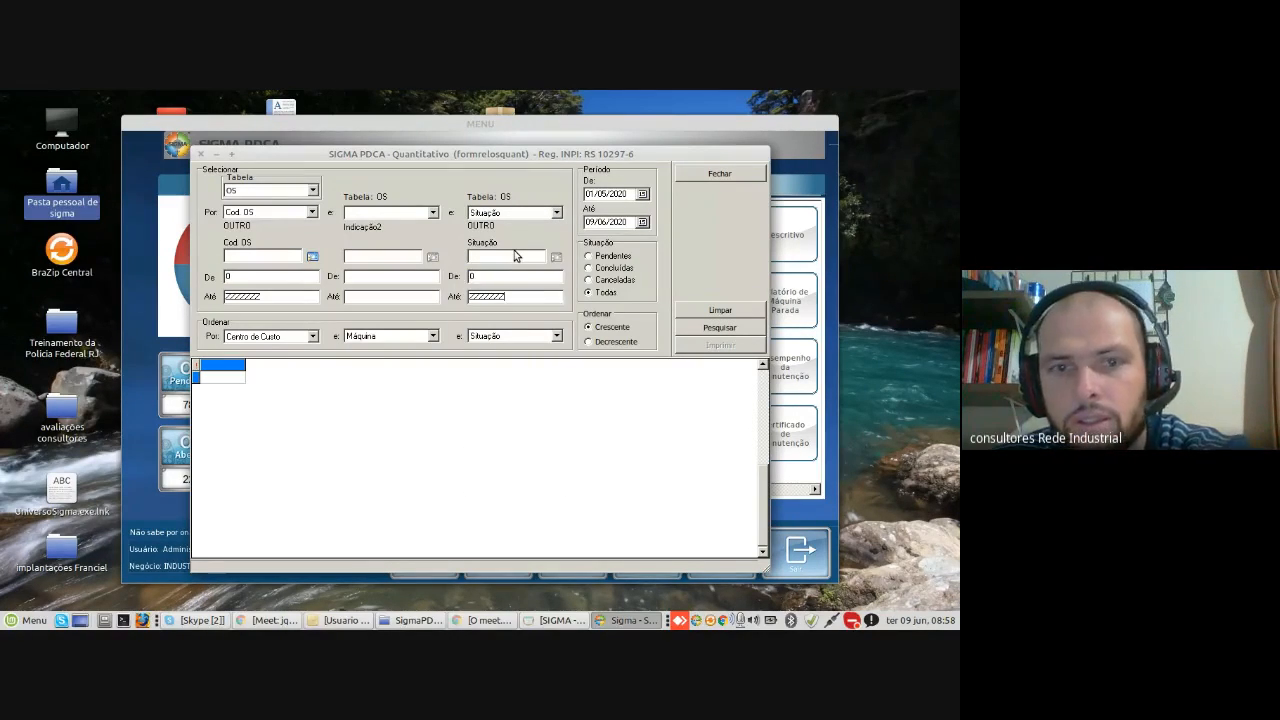
pyautogui.press('Tab')
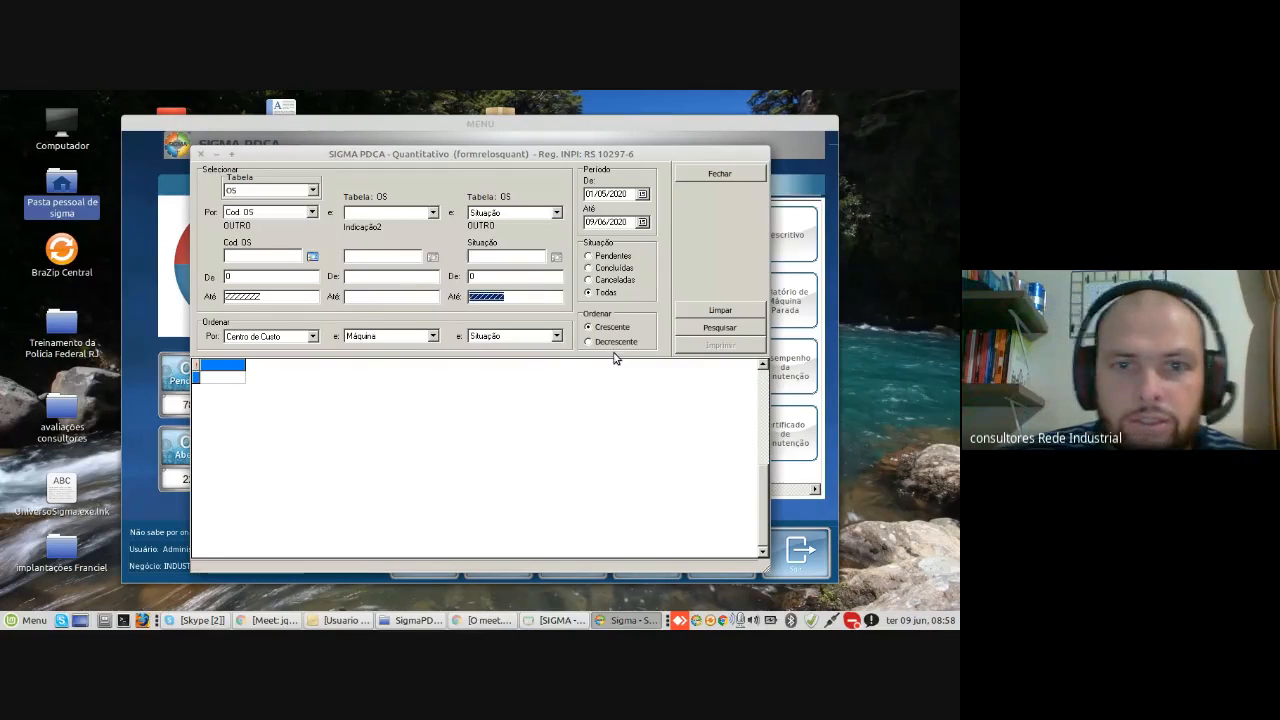
pyautogui.click(556, 337)
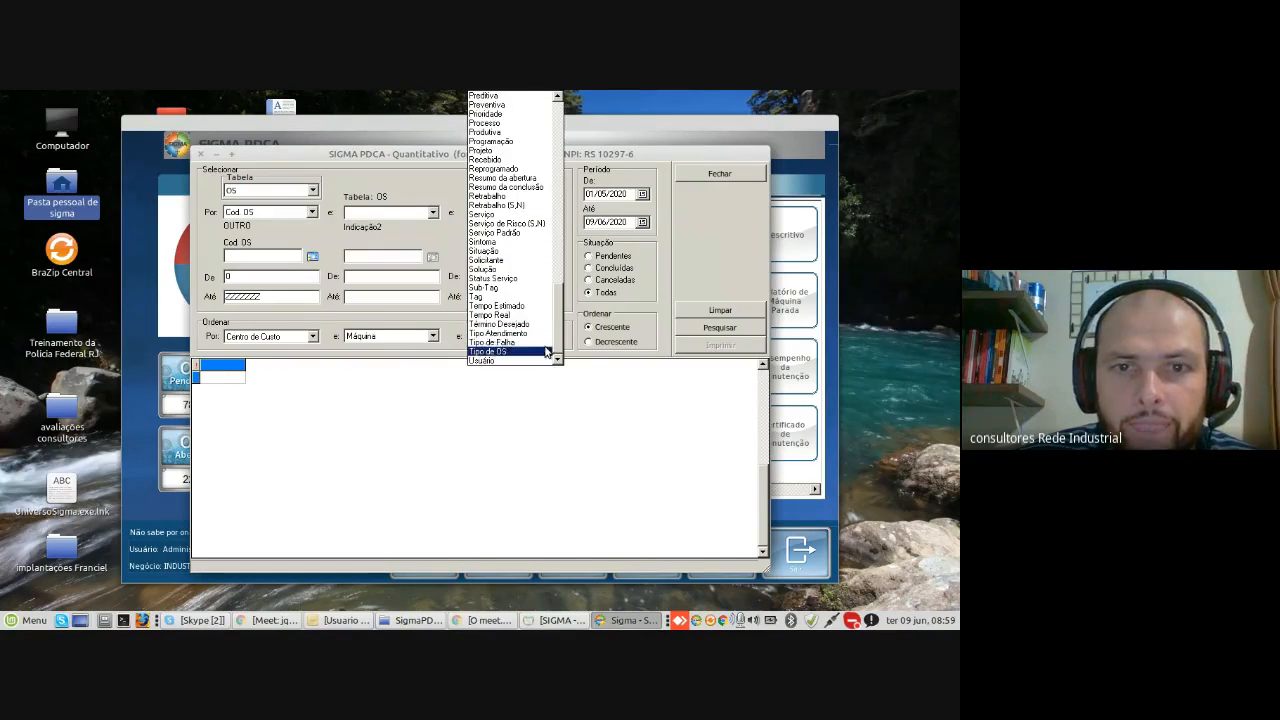
pyautogui.click(720, 268)
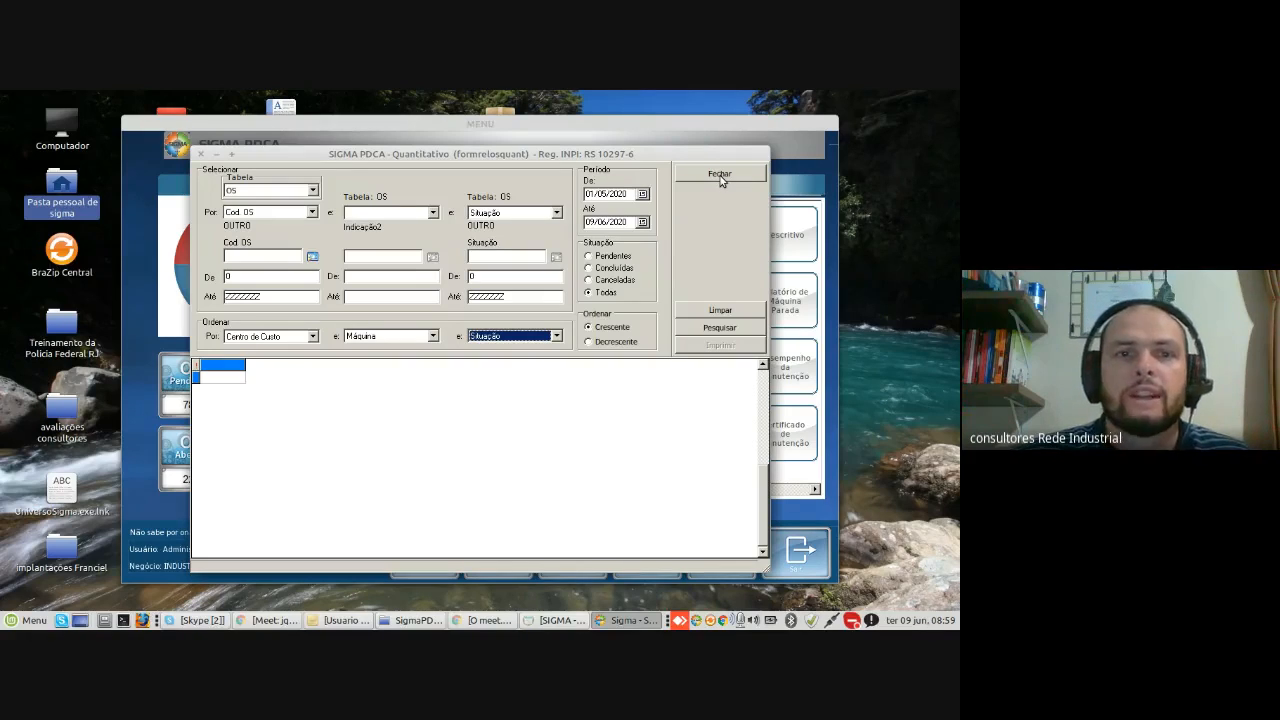
# Step: Close the Quantitativo report and open the Horas Trabalhadas chart from the Gráficos group
pyautogui.click(720, 175)
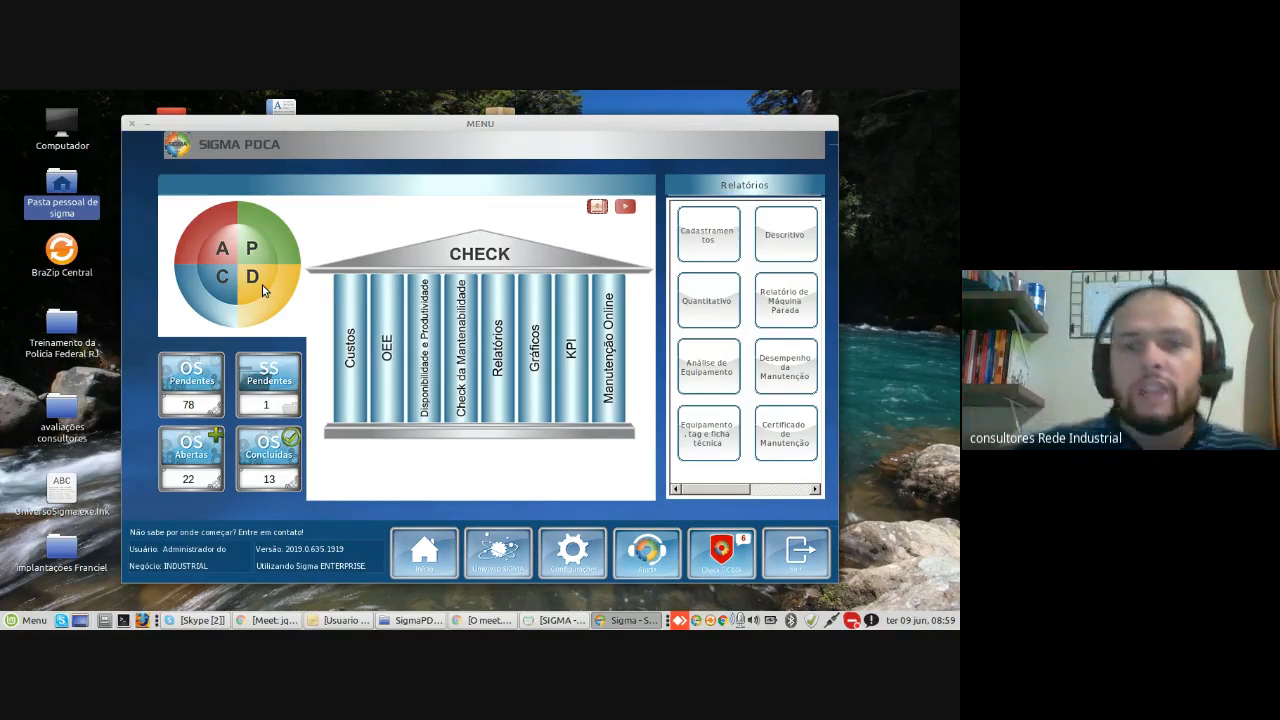
pyautogui.click(545, 396)
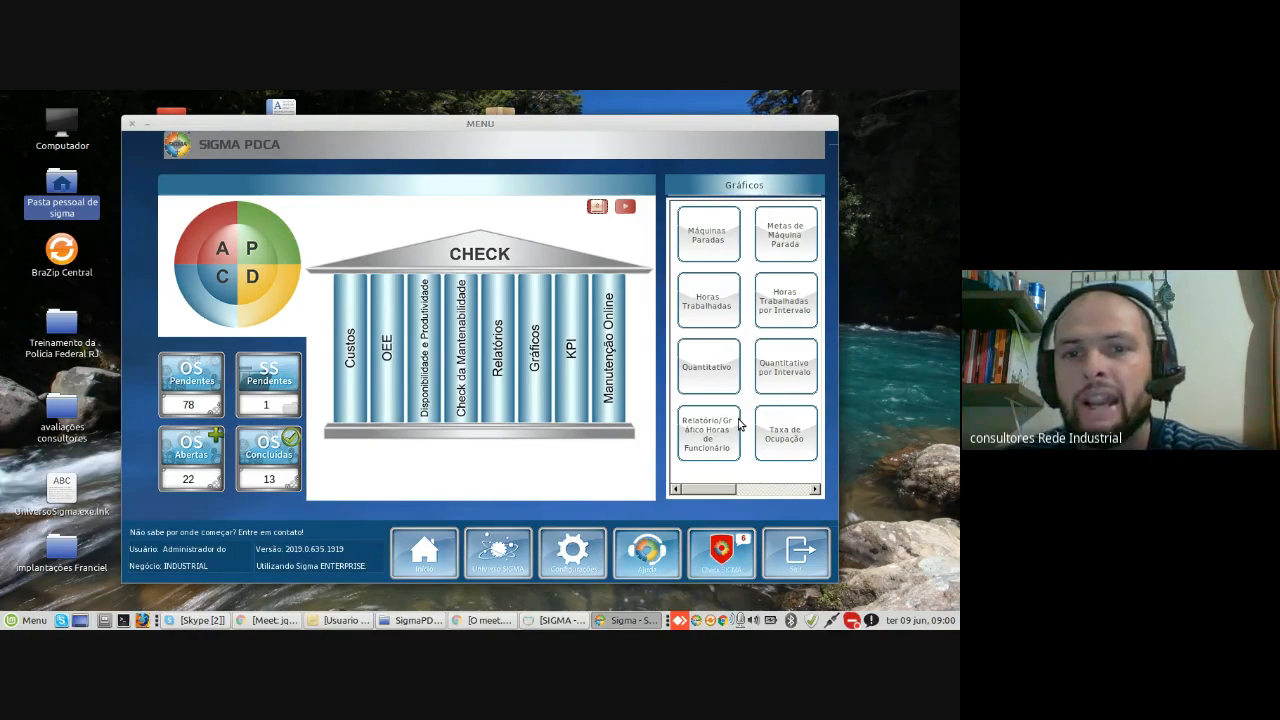
pyautogui.click(710, 305)
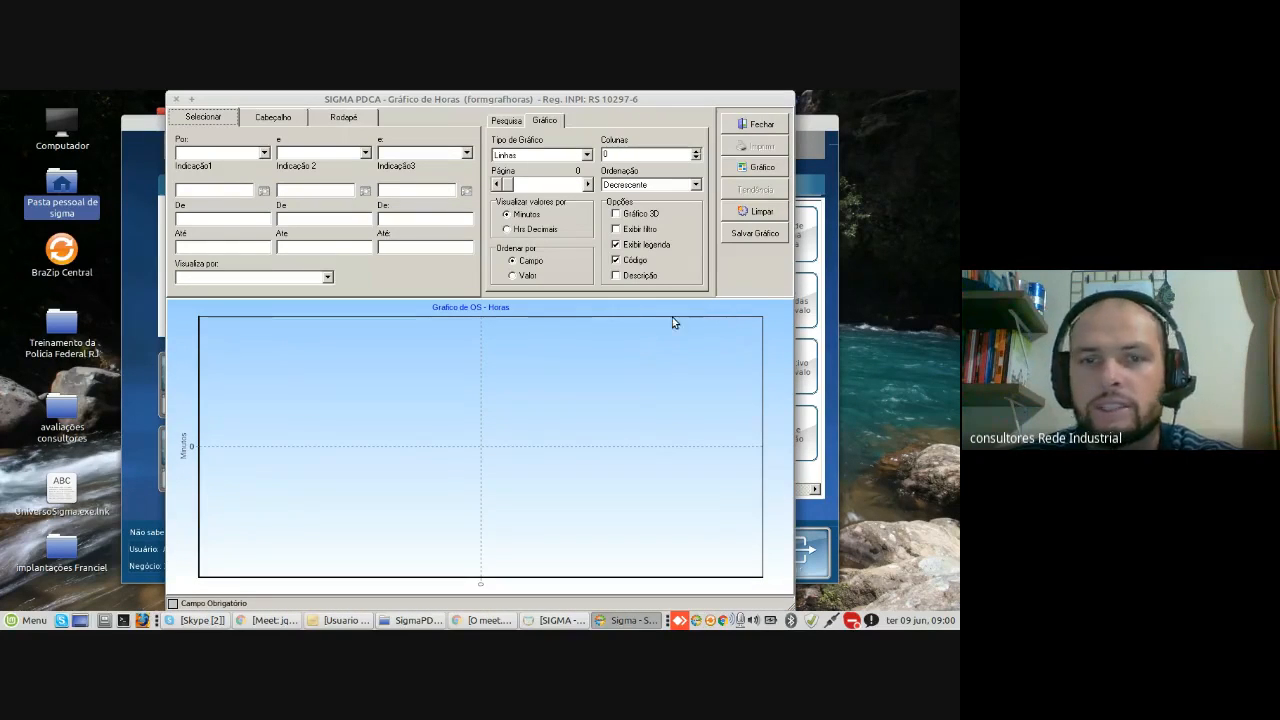
# Step: Select the hours chart data by Cod. OS and set it to be visualised by Funcionário
pyautogui.click(265, 154)
pyautogui.click(218, 192)
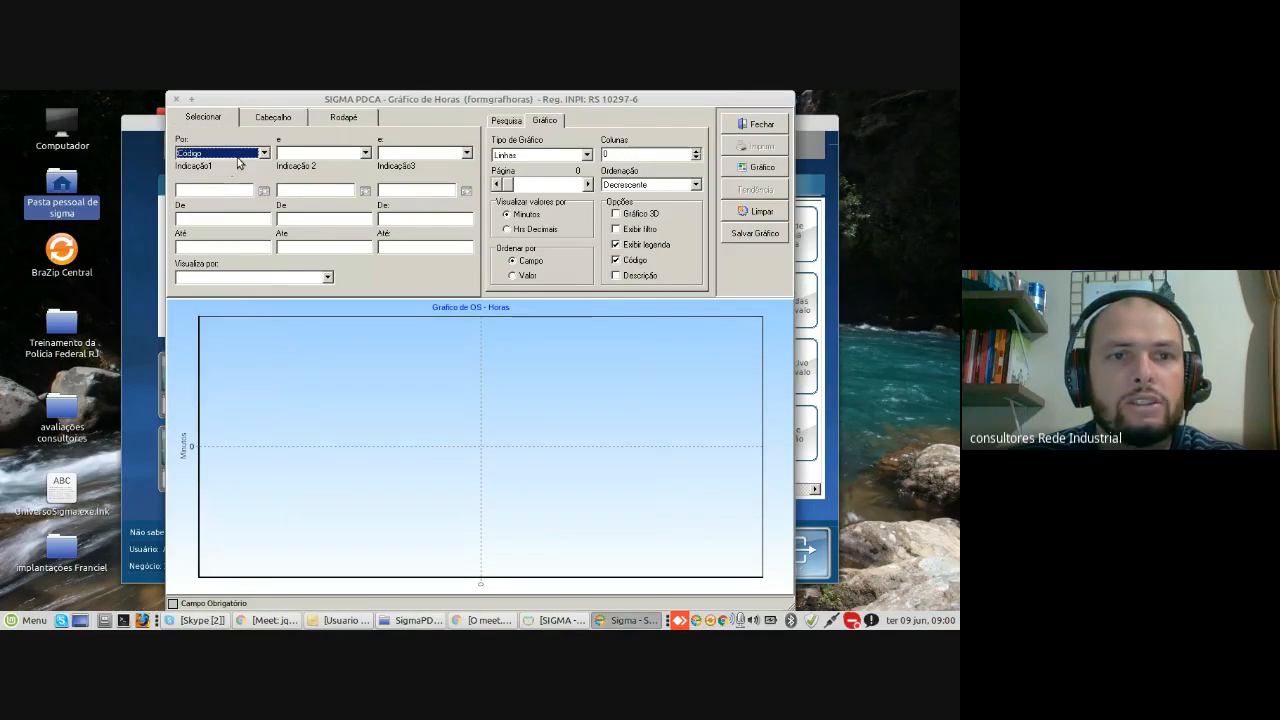
pyautogui.click(236, 154)
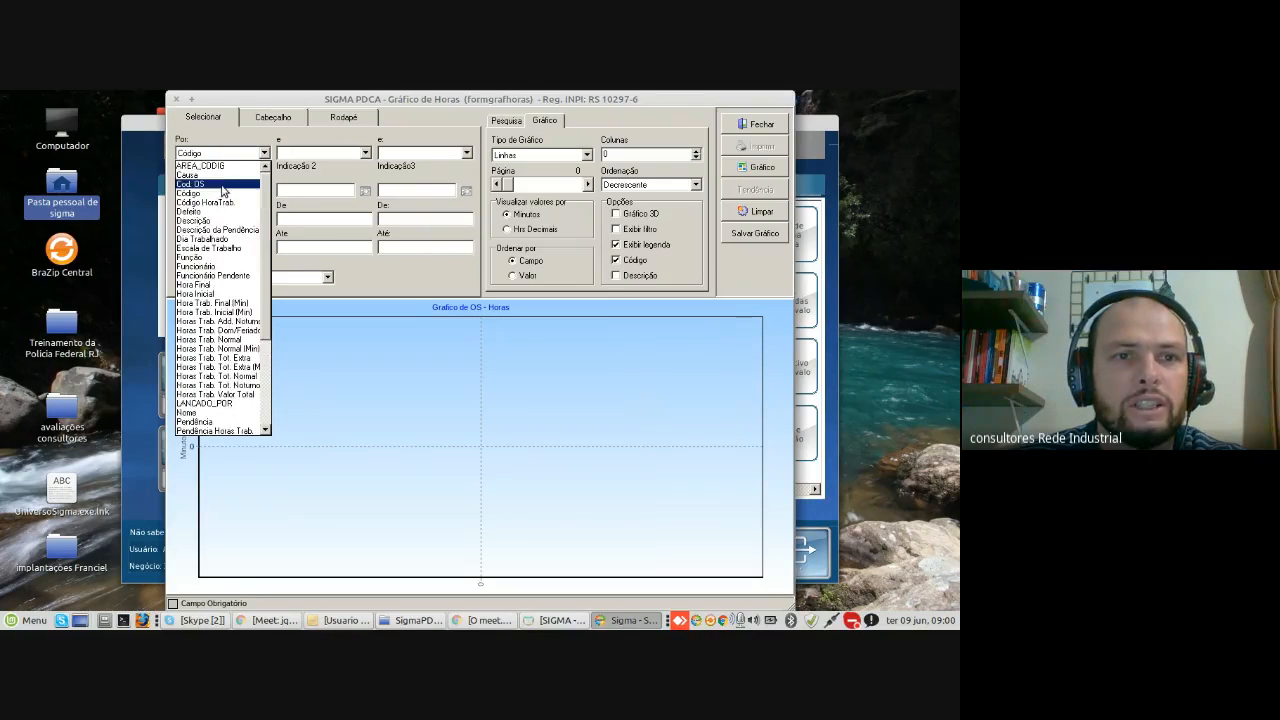
pyautogui.click(222, 186)
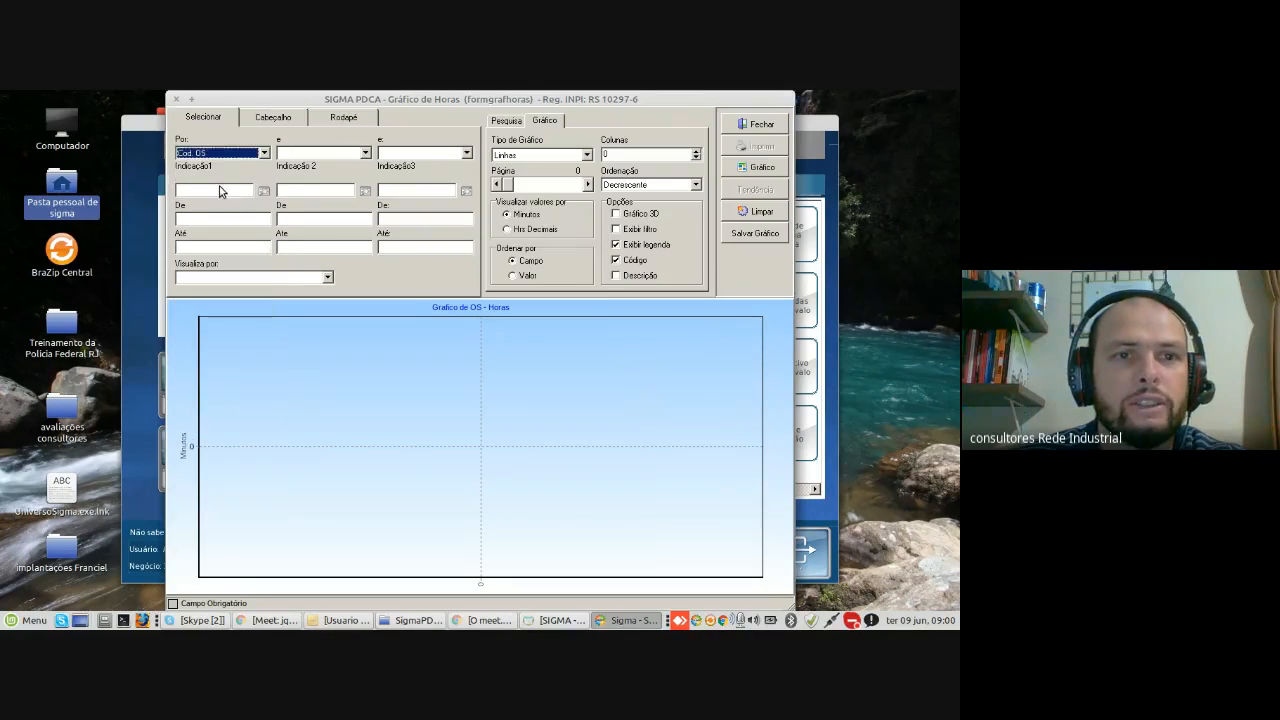
pyautogui.click(298, 283)
pyautogui.press('f')
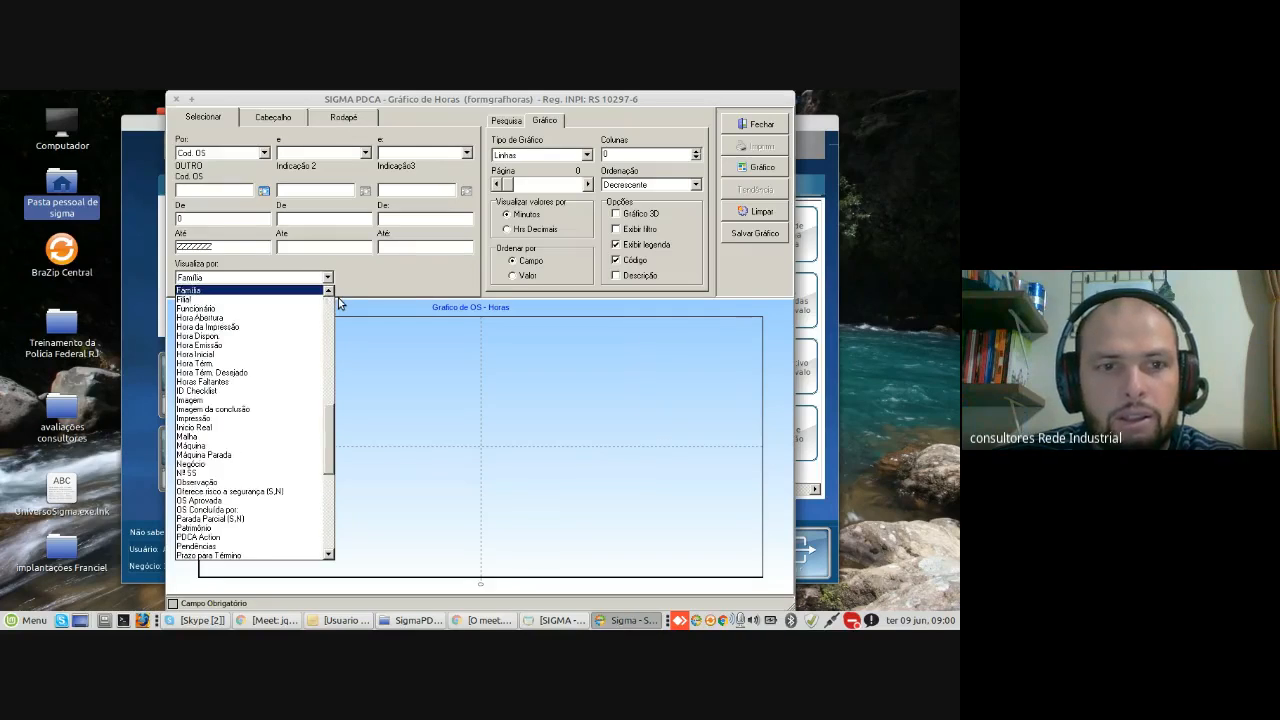
pyautogui.click(200, 308)
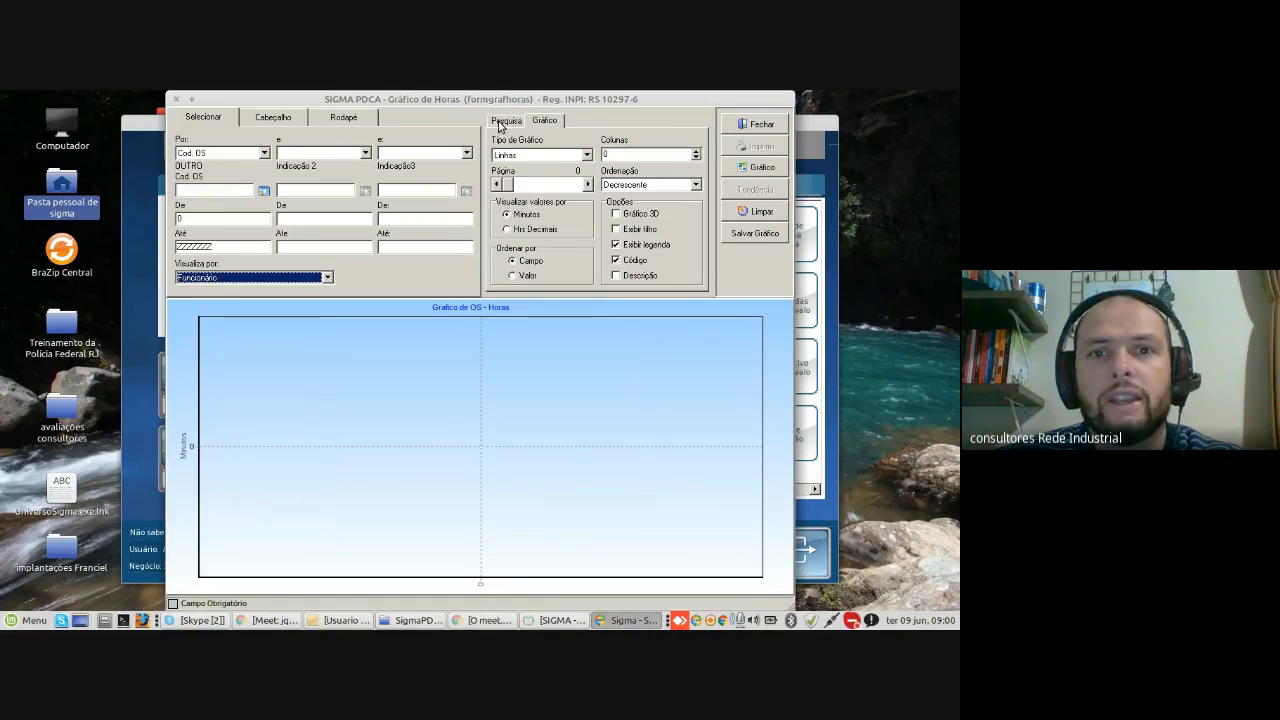
# Step: Set the situation to Todas and the period from 01/05/2020 to 30/05/2020, and generate the hours chart
pyautogui.click(506, 121)
pyautogui.click(510, 212)
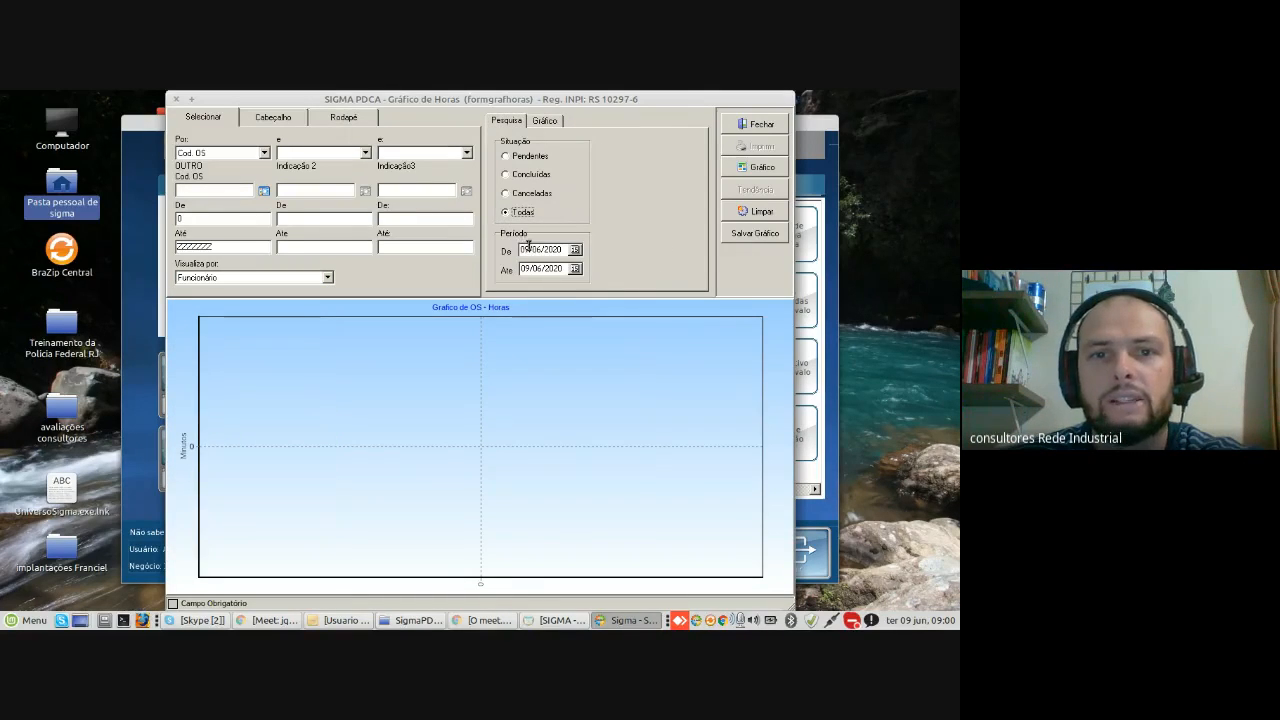
pyautogui.write('01/')
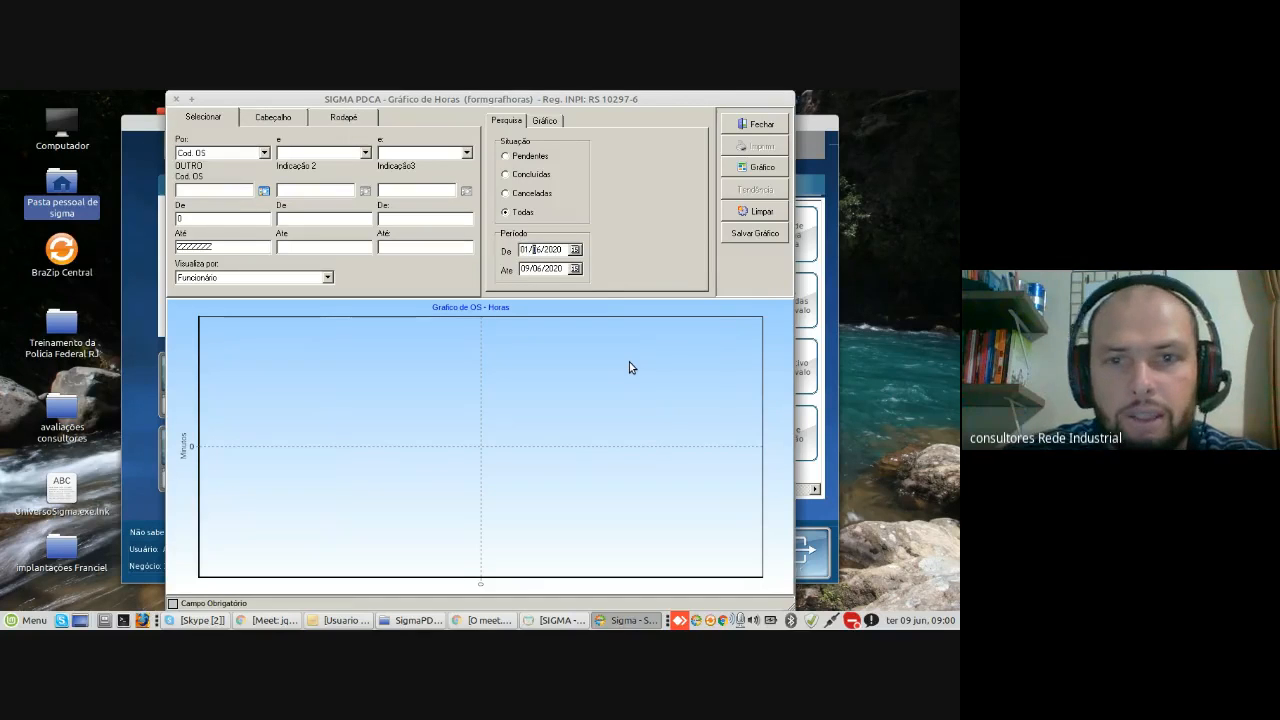
pyautogui.write('05')
pyautogui.press('Tab')
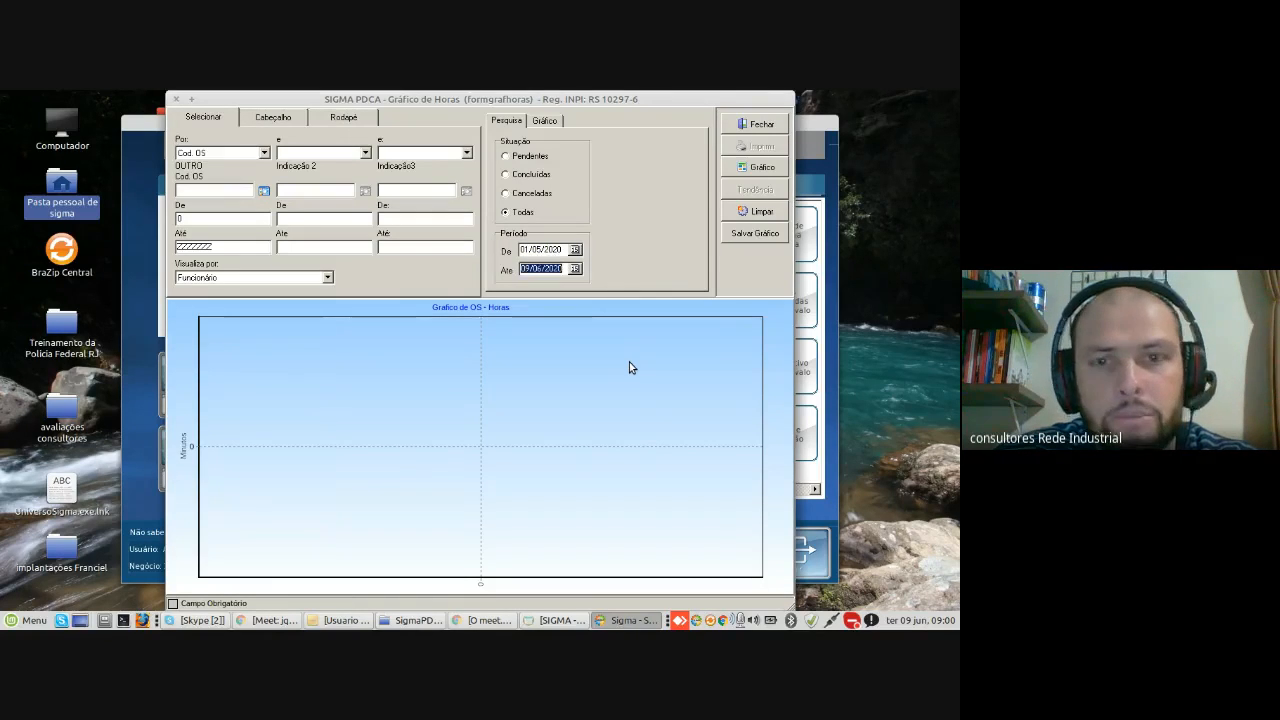
pyautogui.write('30/')
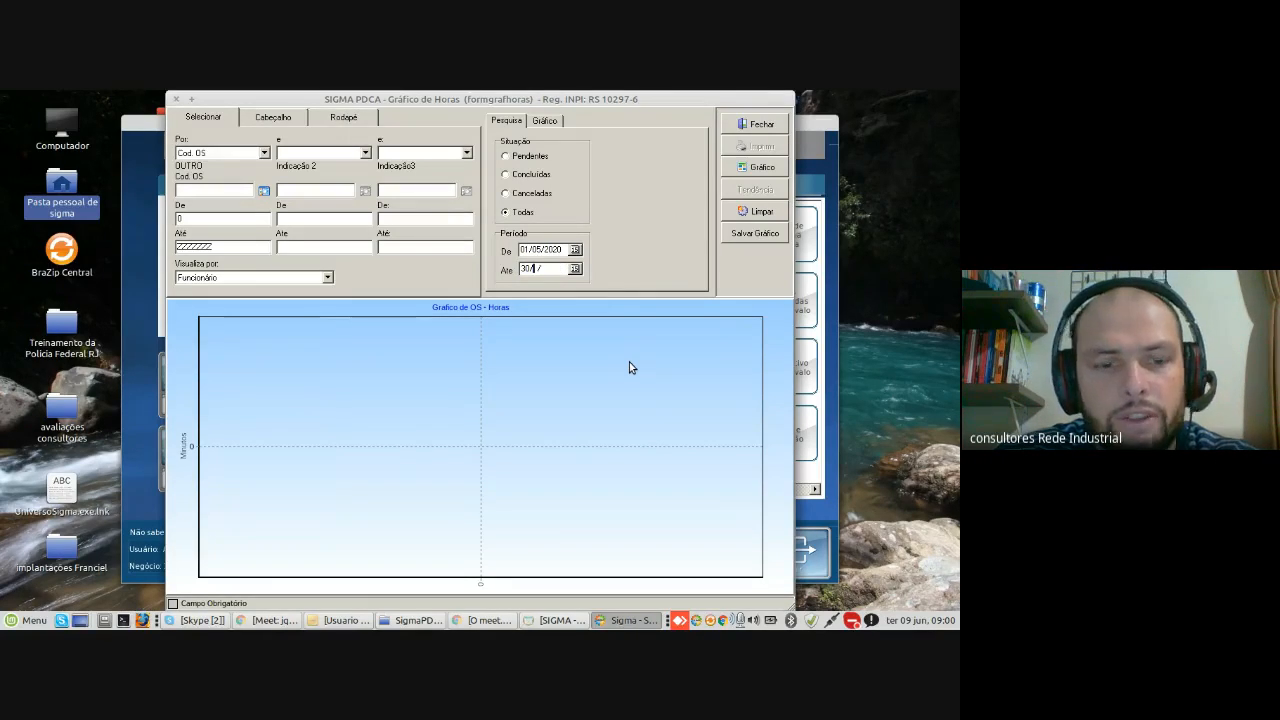
pyautogui.write('05')
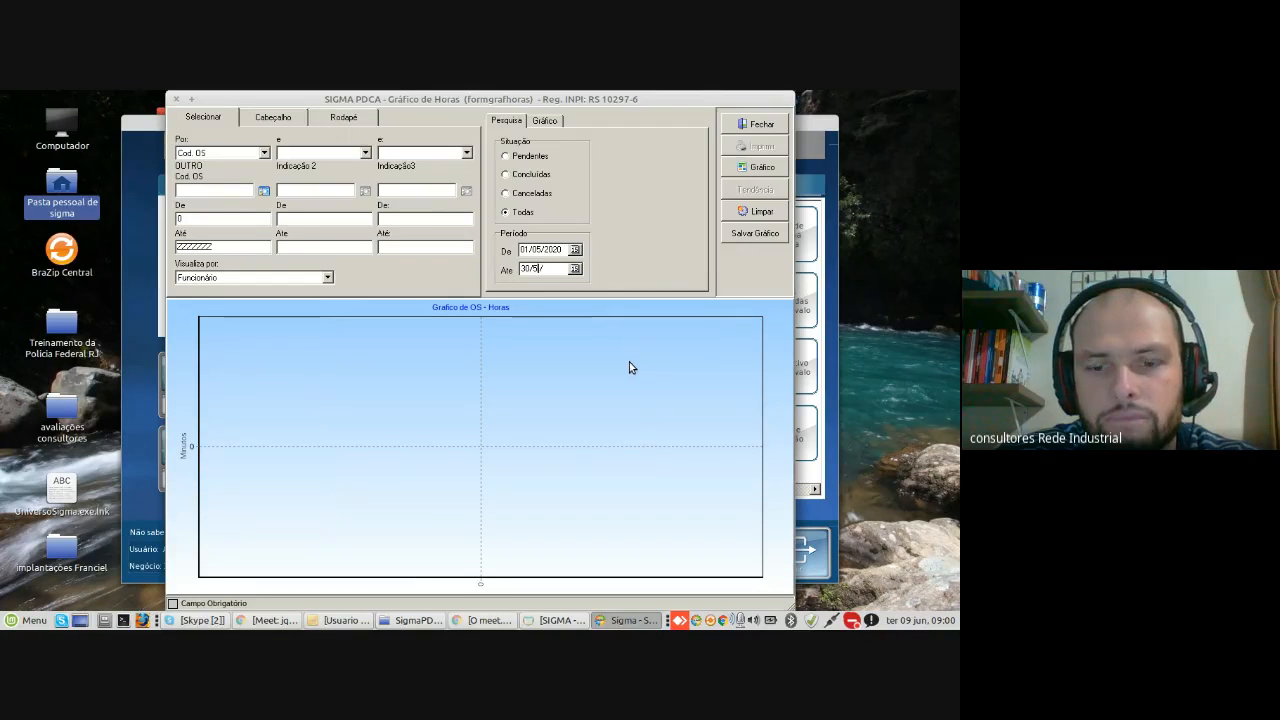
pyautogui.press('BackSpace')
pyautogui.press('BackSpace')
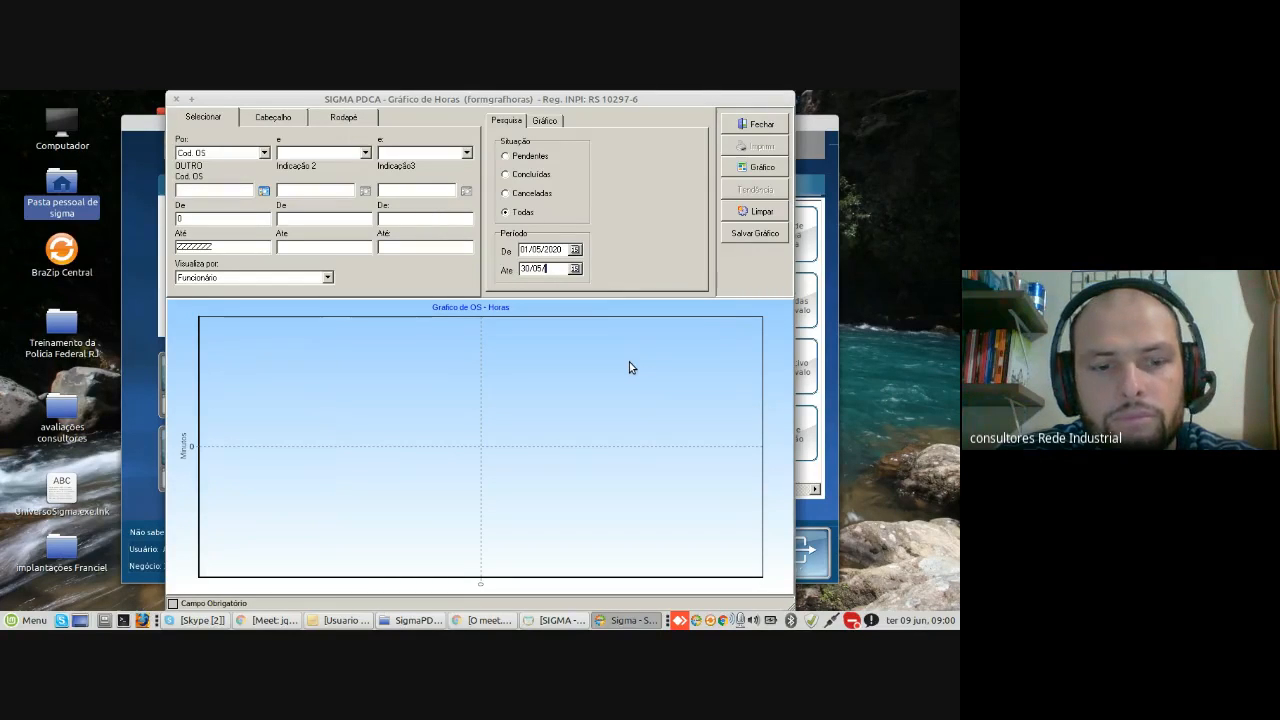
pyautogui.write('2020')
pyautogui.press('Tab')
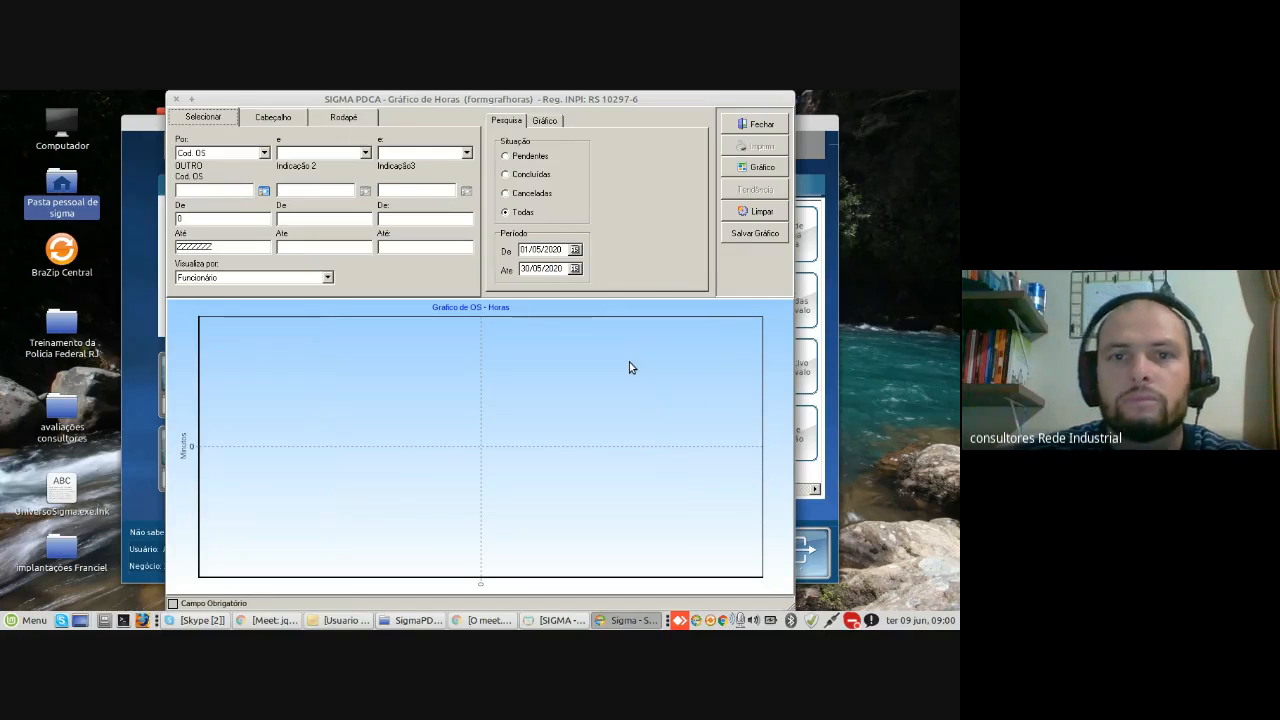
pyautogui.click(764, 168)
# Step: Change the chart type to Colunas, include the description, order by Valor and regenerate the chart
pyautogui.click(546, 121)
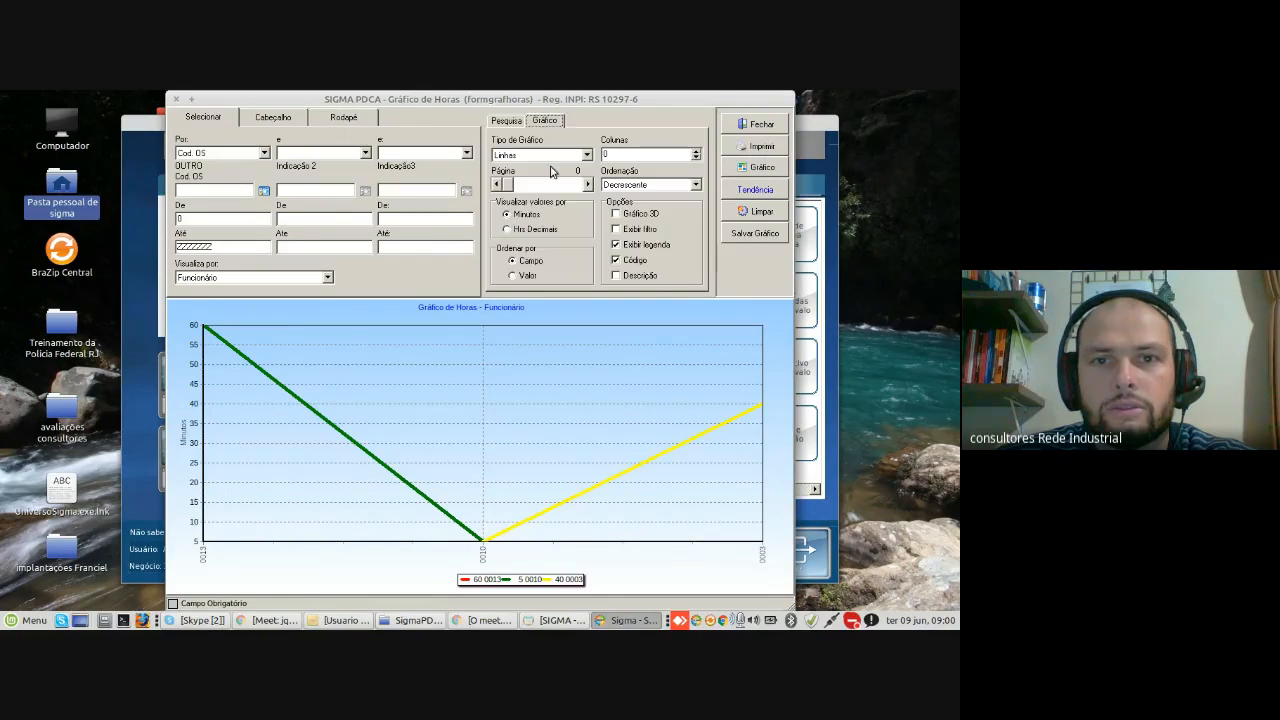
pyautogui.click(541, 156)
pyautogui.click(523, 194)
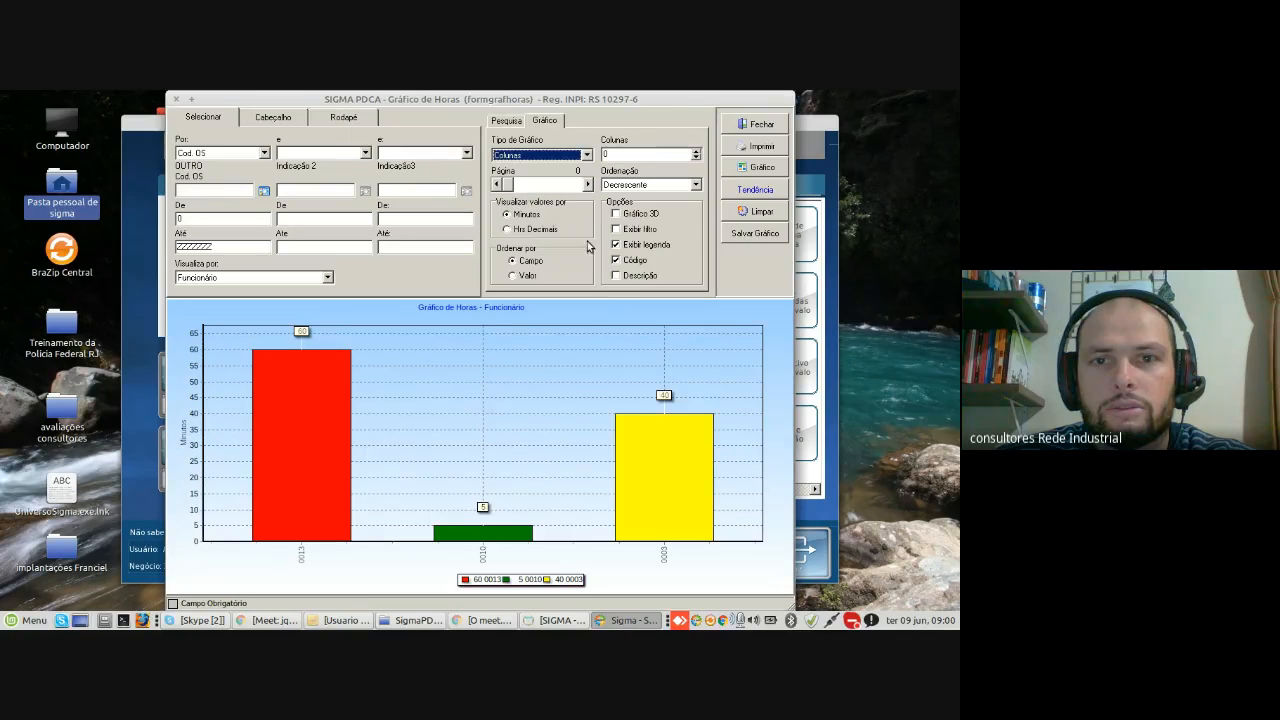
pyautogui.click(615, 275)
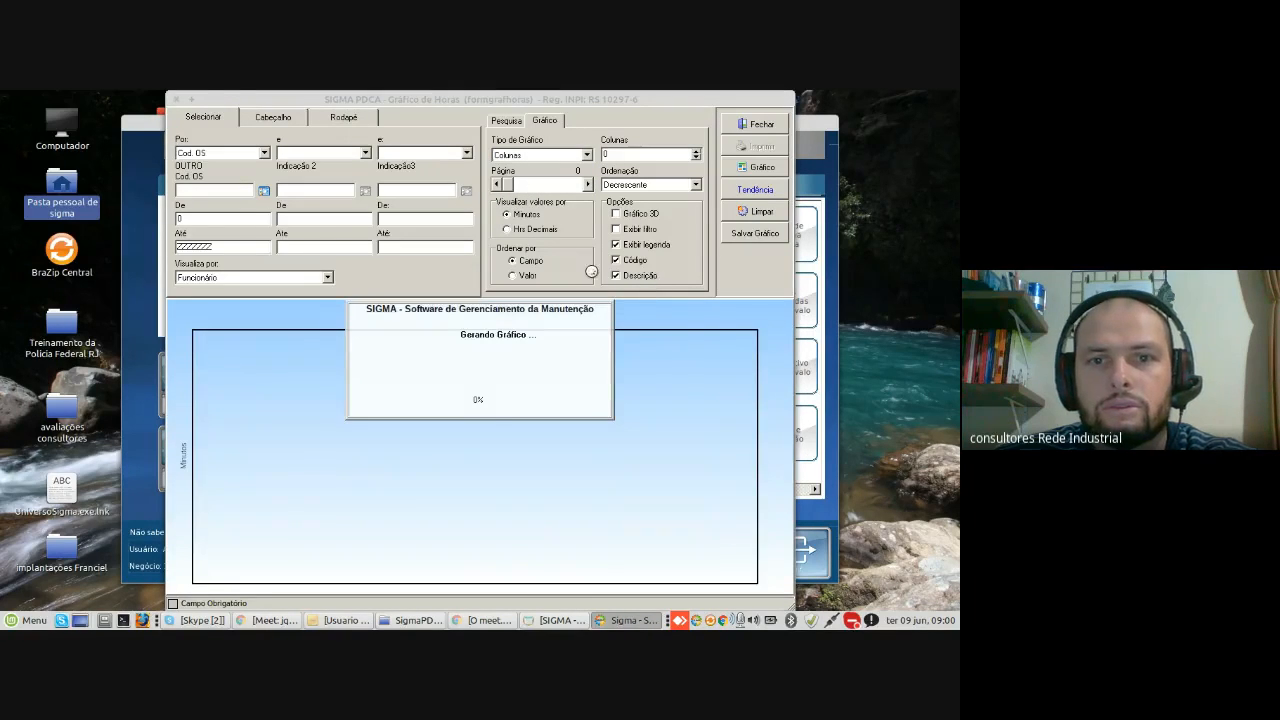
pyautogui.click(527, 278)
pyautogui.click(760, 167)
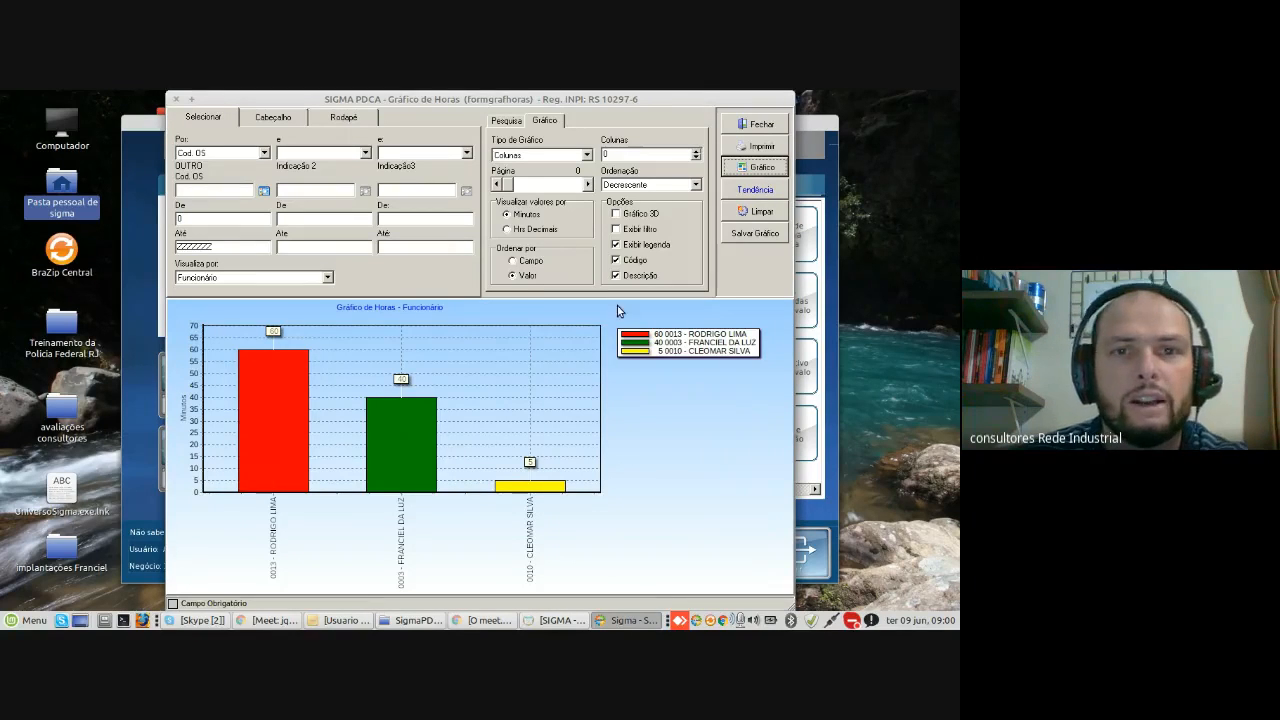
# Step: Display the employee hours in Hrs Decimais and review the chart's situation and period settings
pyautogui.click(507, 229)
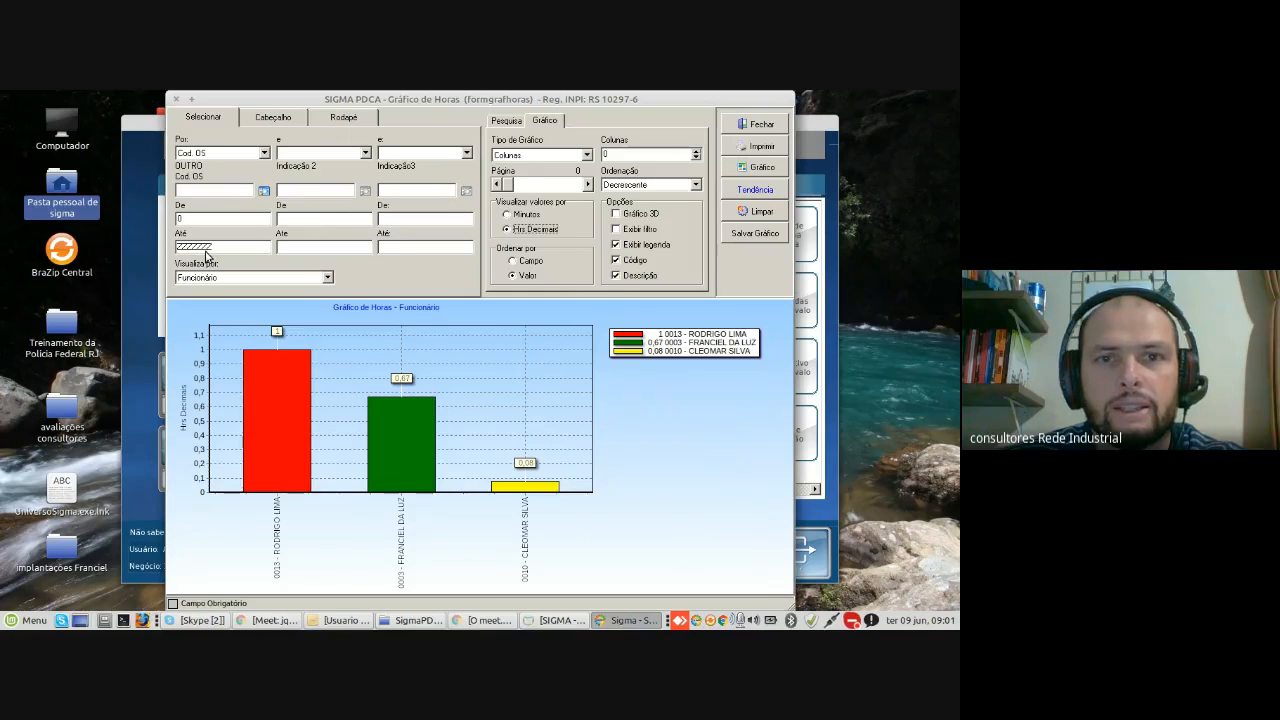
pyautogui.click(518, 125)
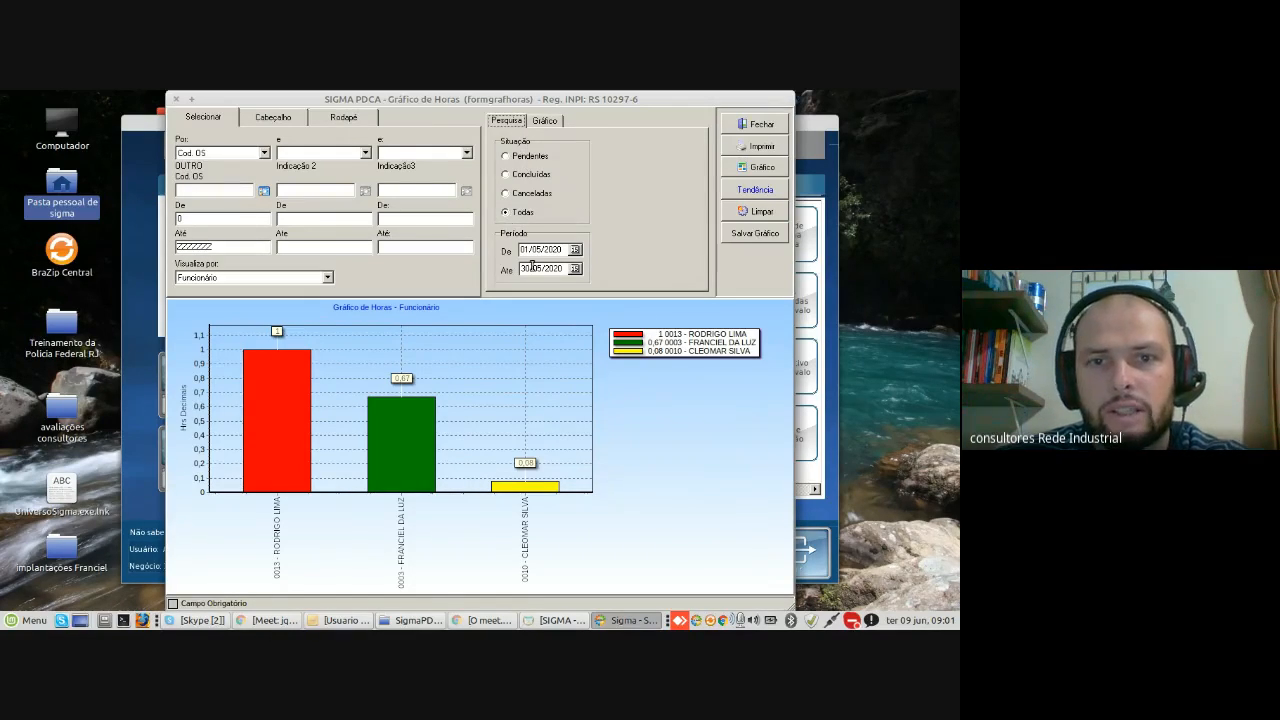
pyautogui.click(546, 121)
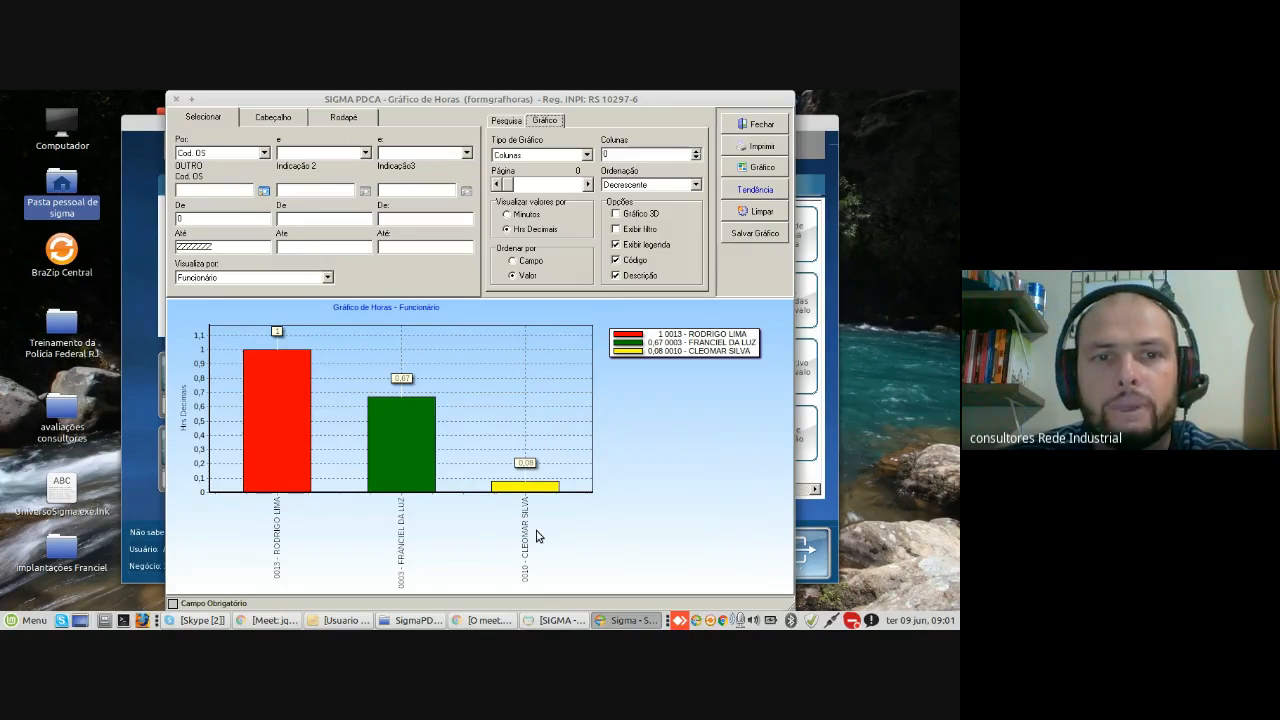
# Step: Visualise the hours chart by Centro de Custo and regenerate it
pyautogui.click(291, 281)
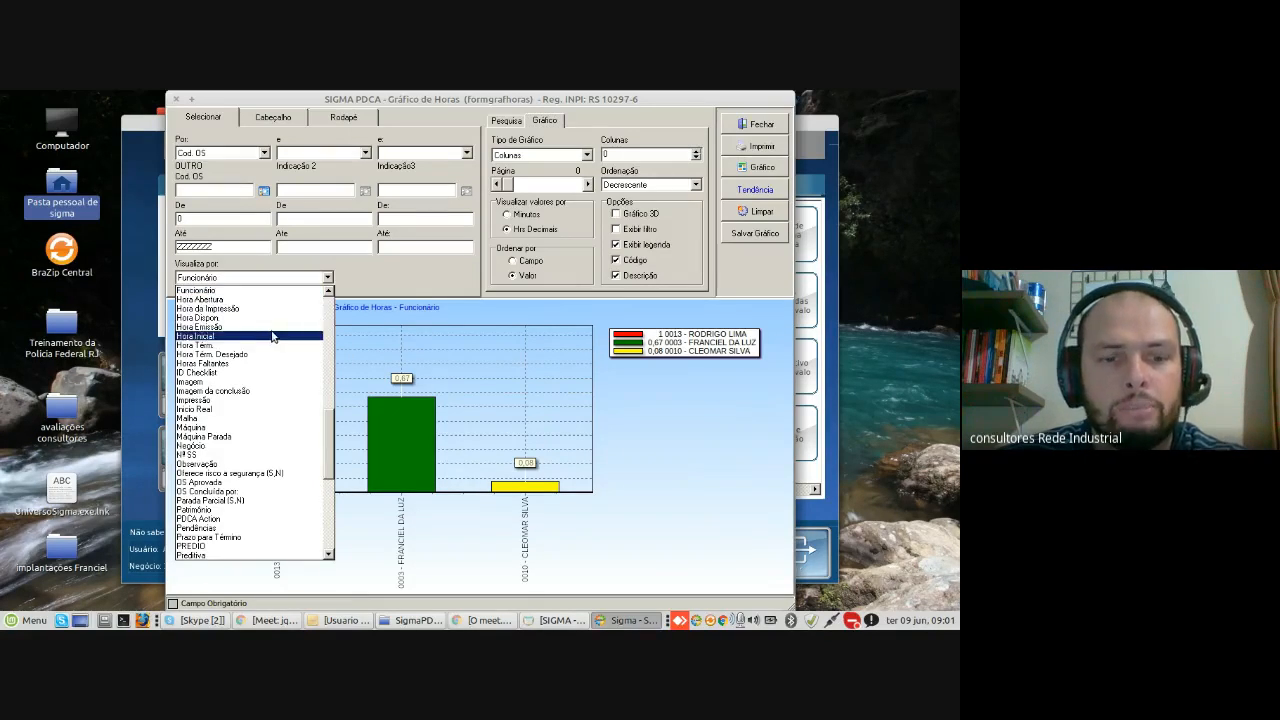
pyautogui.scroll(3, 260, 330)
pyautogui.click(251, 310)
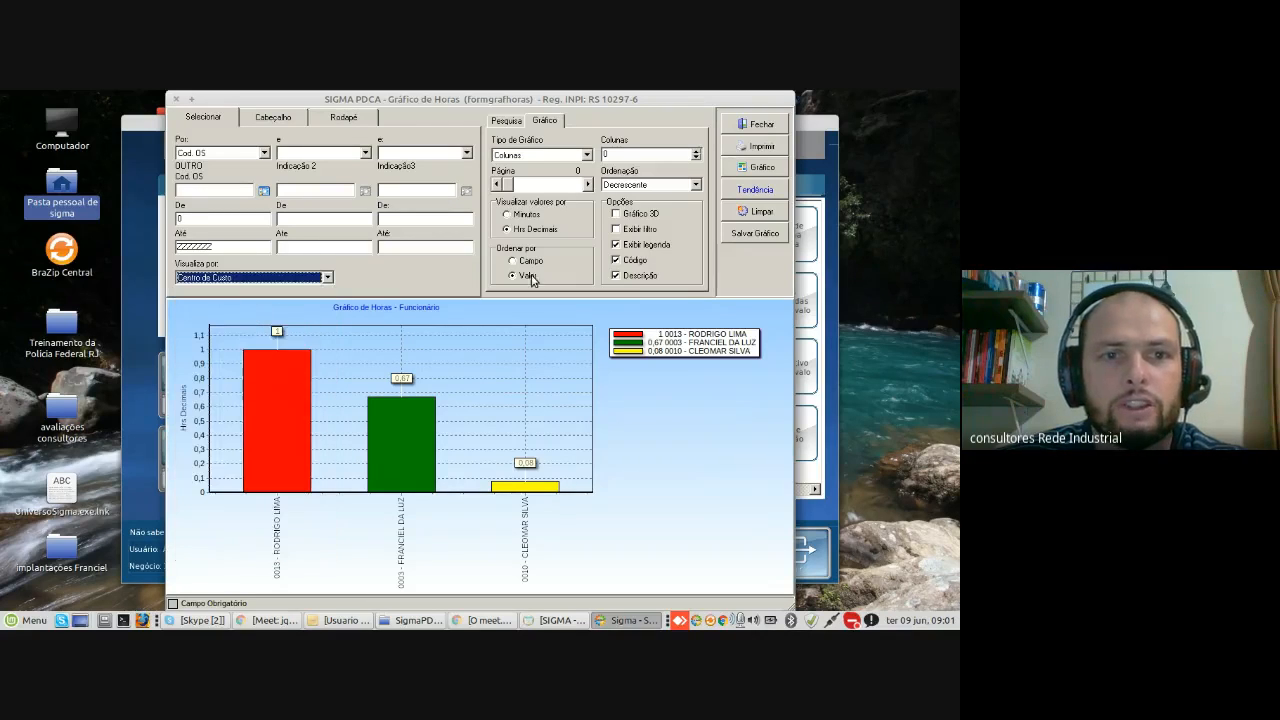
pyautogui.click(762, 167)
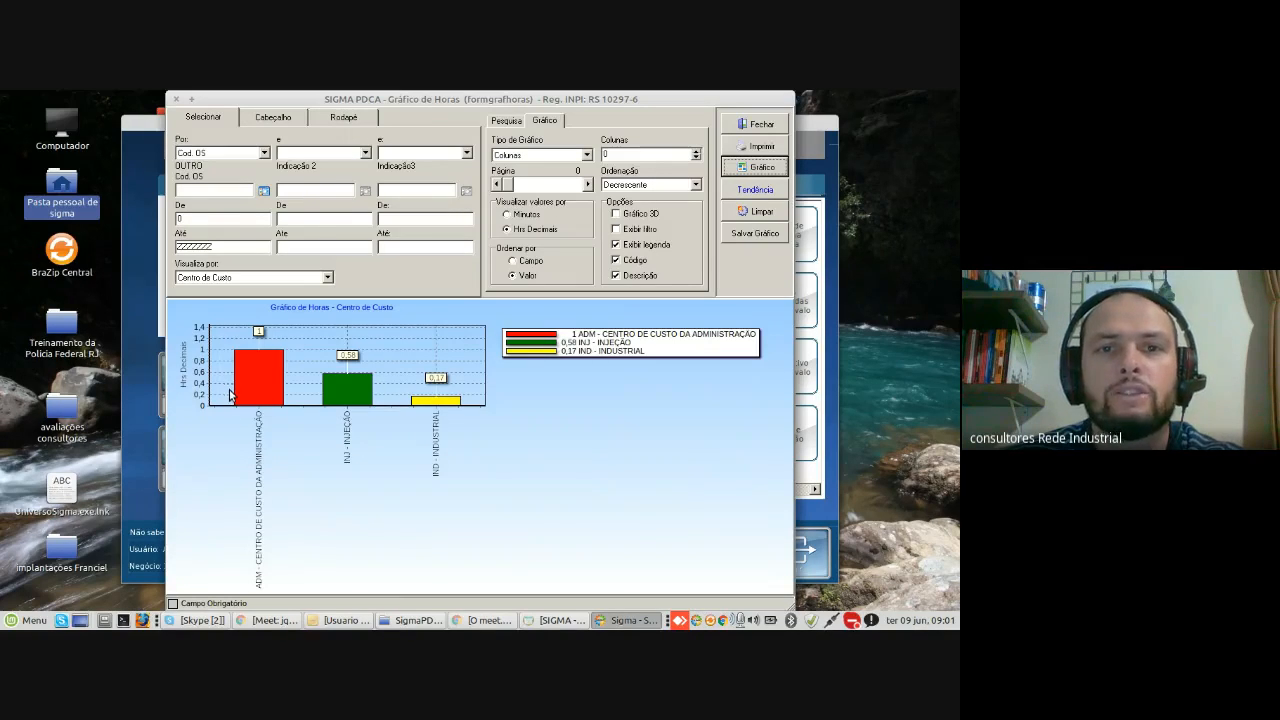
# Step: Add Tipo de OS as the second selection filter of the hours chart
pyautogui.click(320, 154)
pyautogui.click(320, 262)
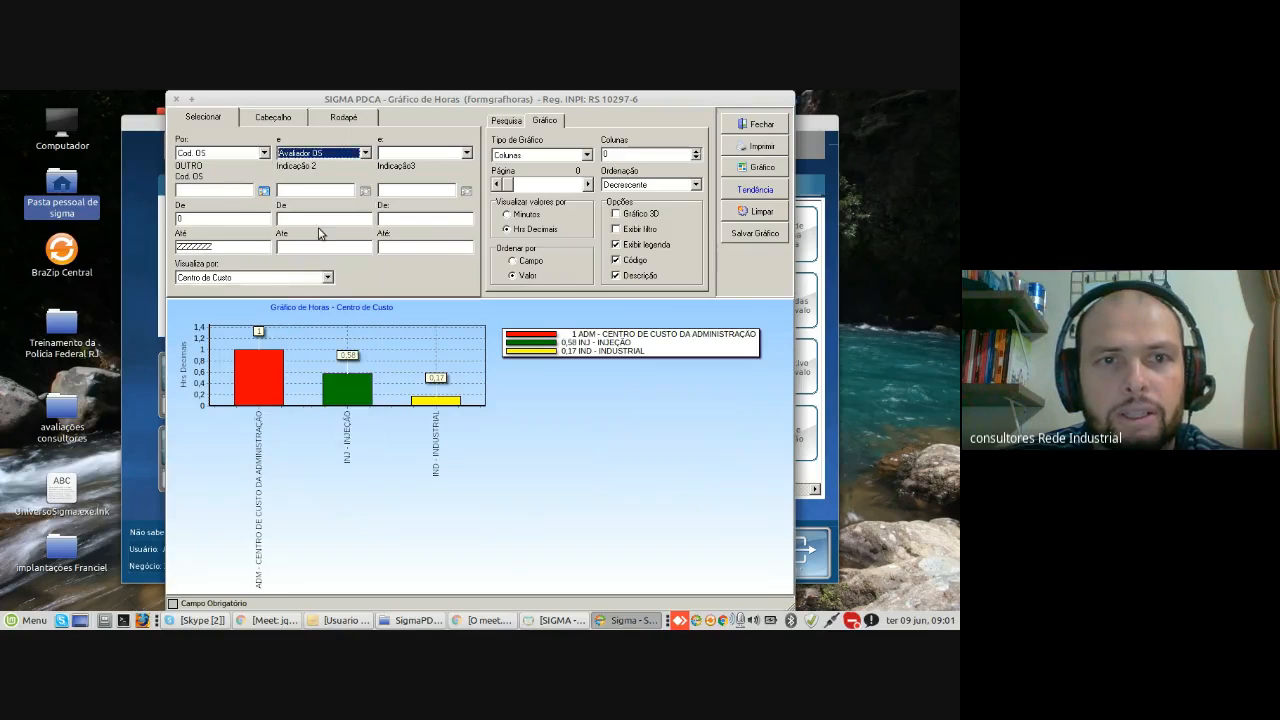
pyautogui.click(333, 152)
pyautogui.scroll(-5, 322, 400)
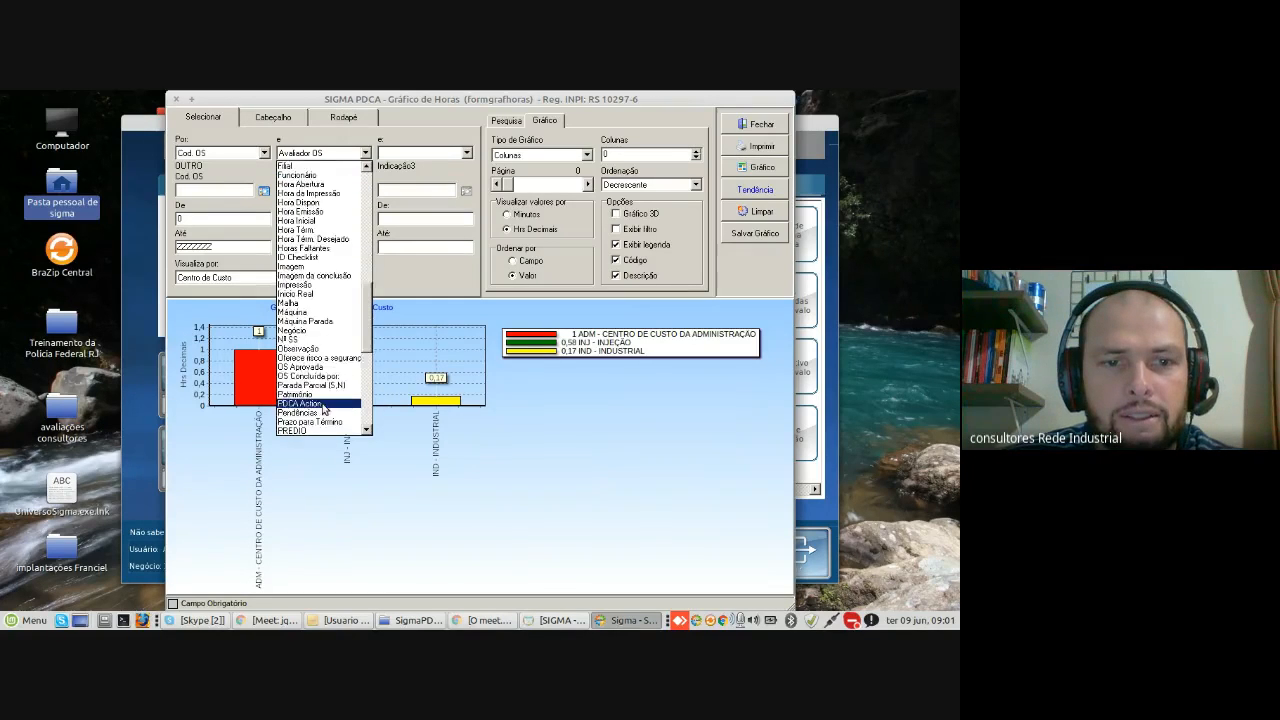
pyautogui.scroll(-4, 322, 408)
pyautogui.click(322, 425)
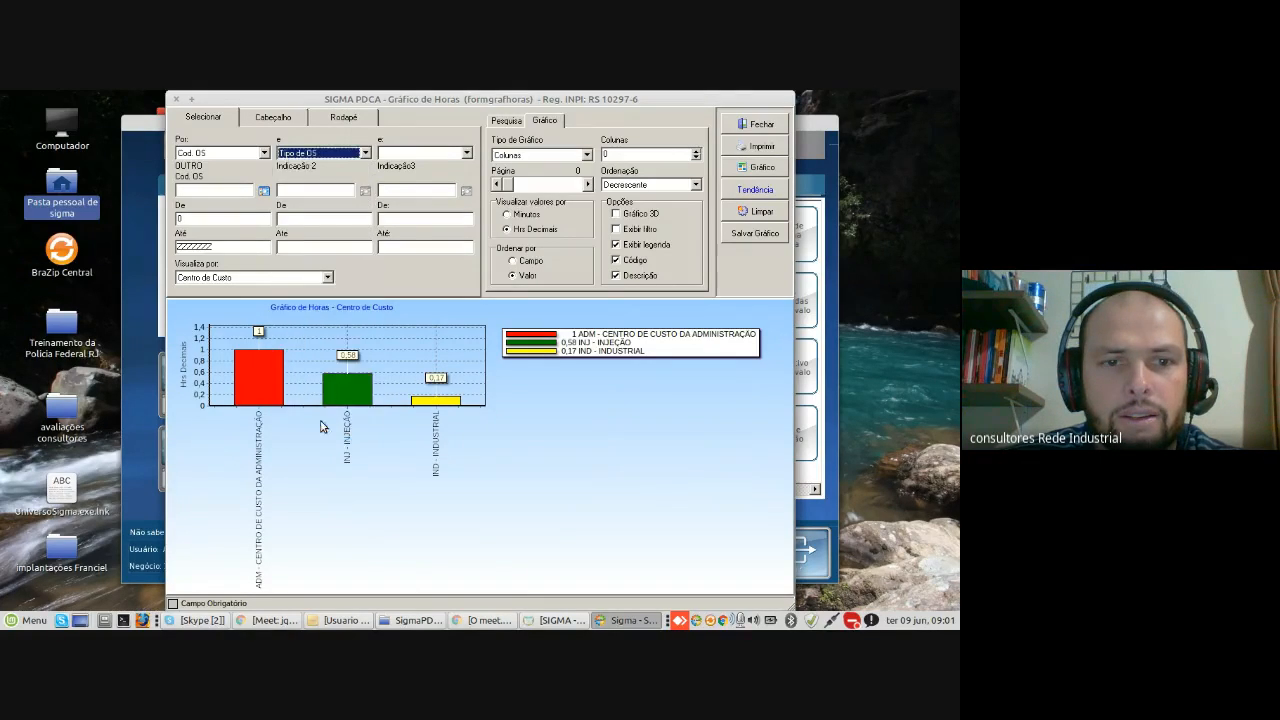
pyautogui.click(332, 195)
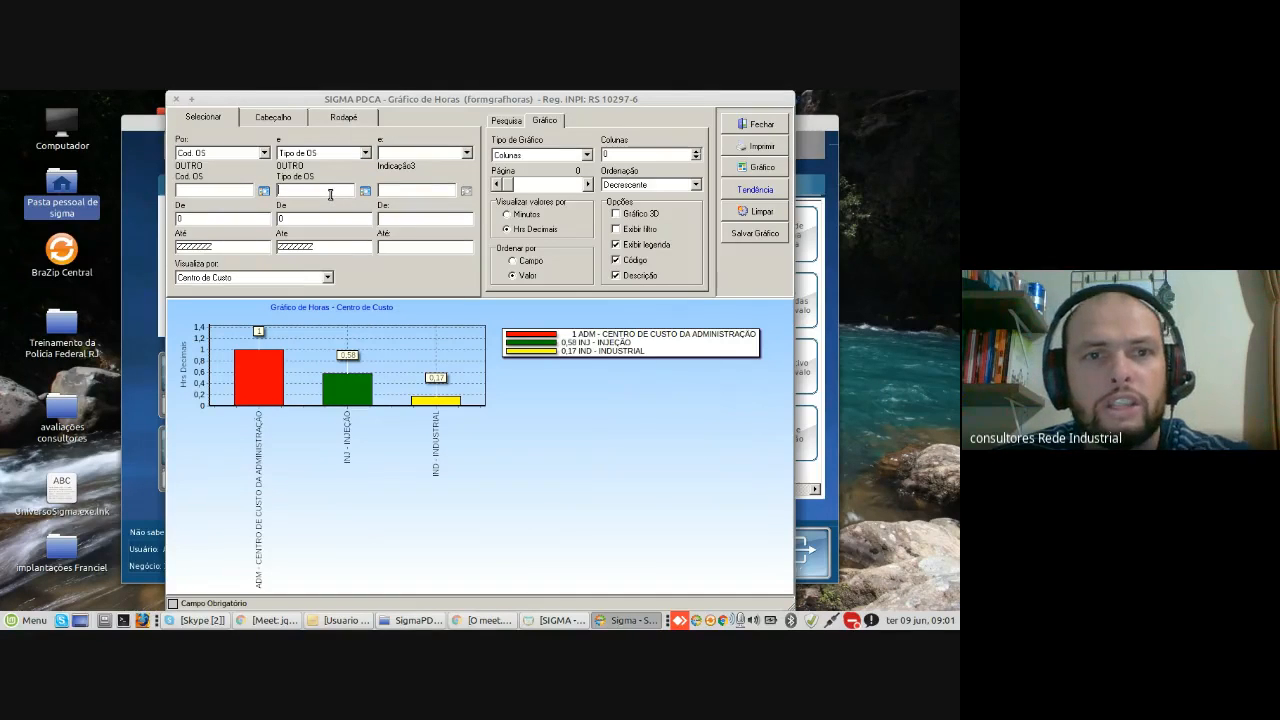
# Step: Limit the Tipo de OS filter to 1 and regenerate the hours chart
pyautogui.write('1')
pyautogui.press('Tab')
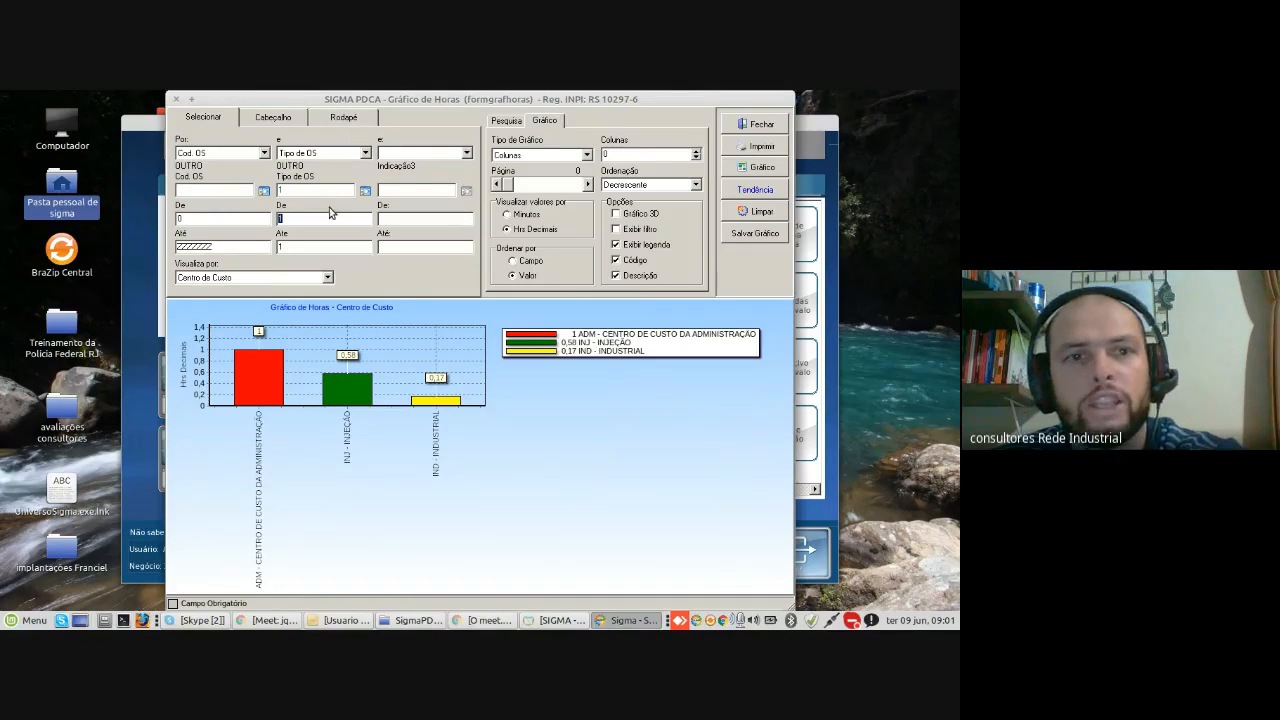
pyautogui.click(758, 172)
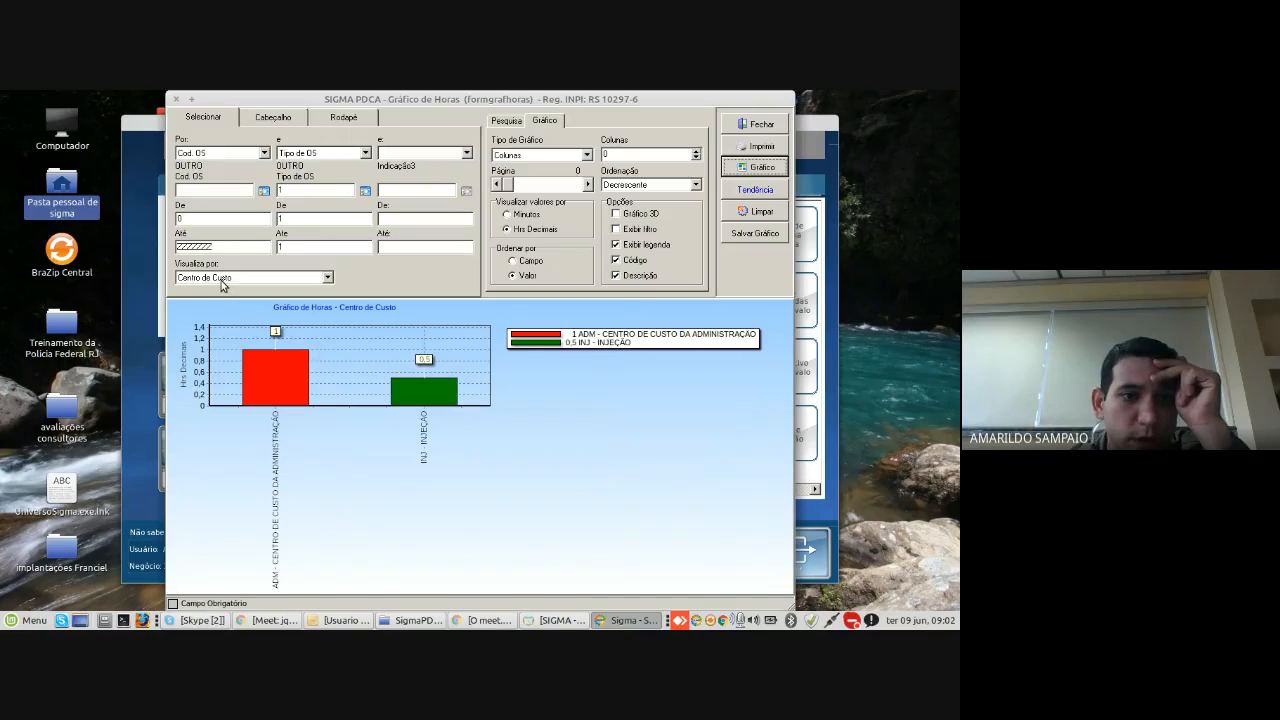
# Step: Review the hours chart's grouping selection, display options, situation and period settings
pyautogui.click(310, 278)
pyautogui.click(286, 290)
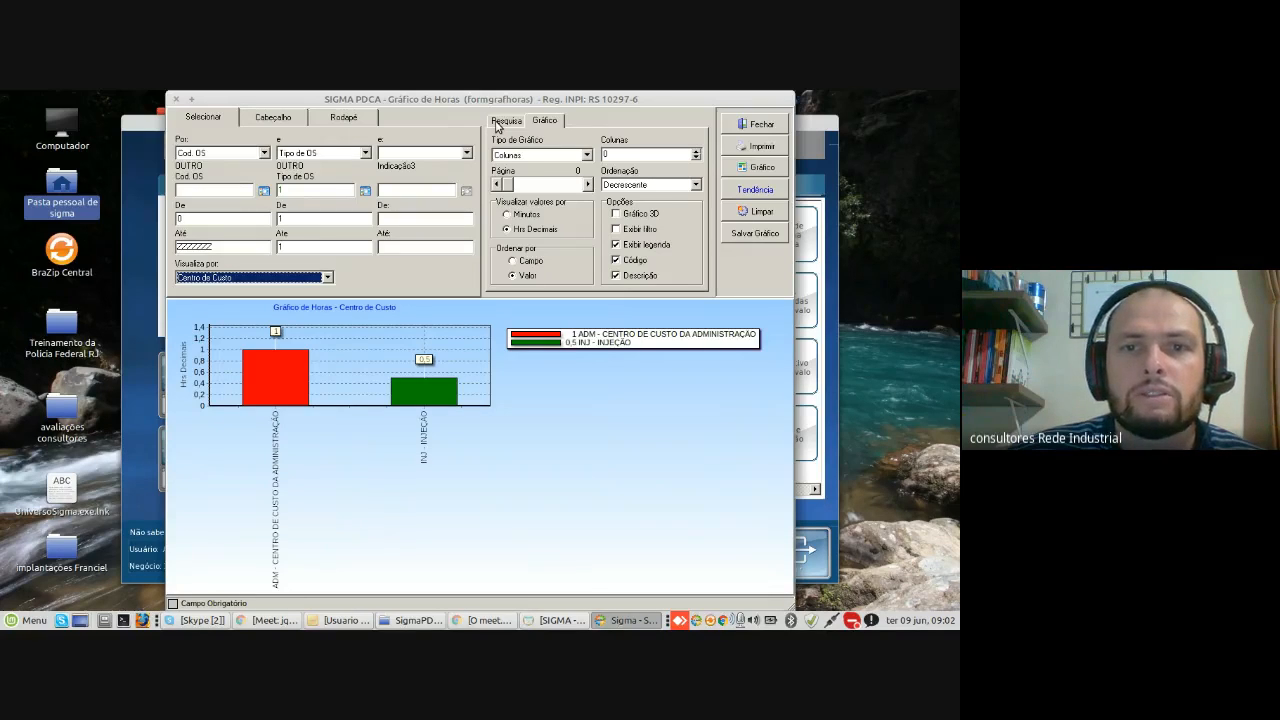
pyautogui.click(497, 122)
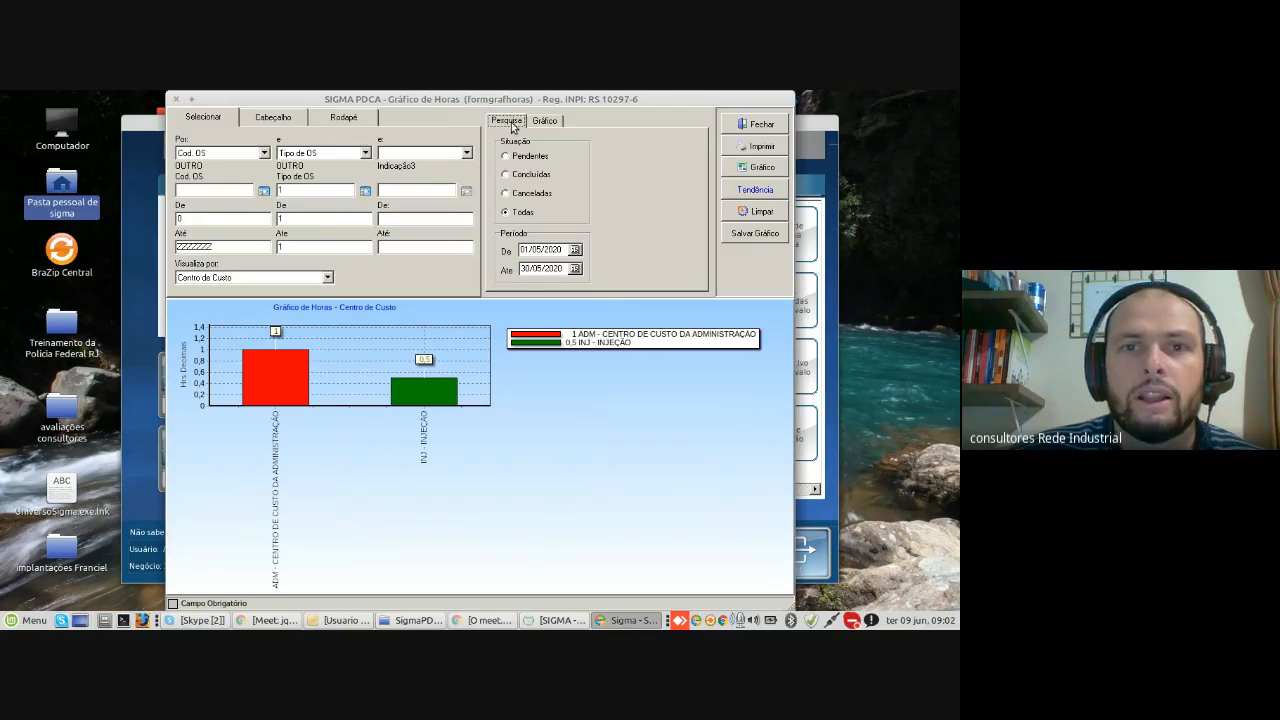
pyautogui.click(541, 122)
pyautogui.click(508, 123)
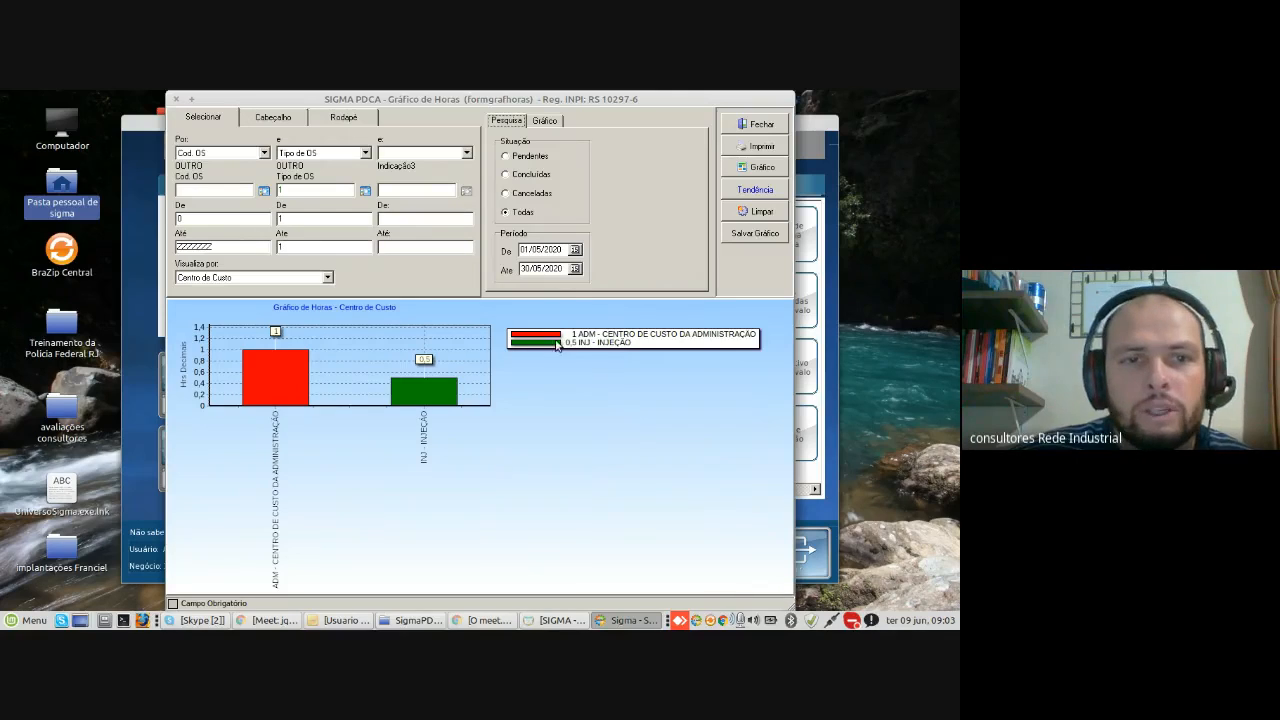
# Step: Close the current hours chart and open a new Horas Trabalhadas chart with its search settings displayed
pyautogui.click(763, 127)
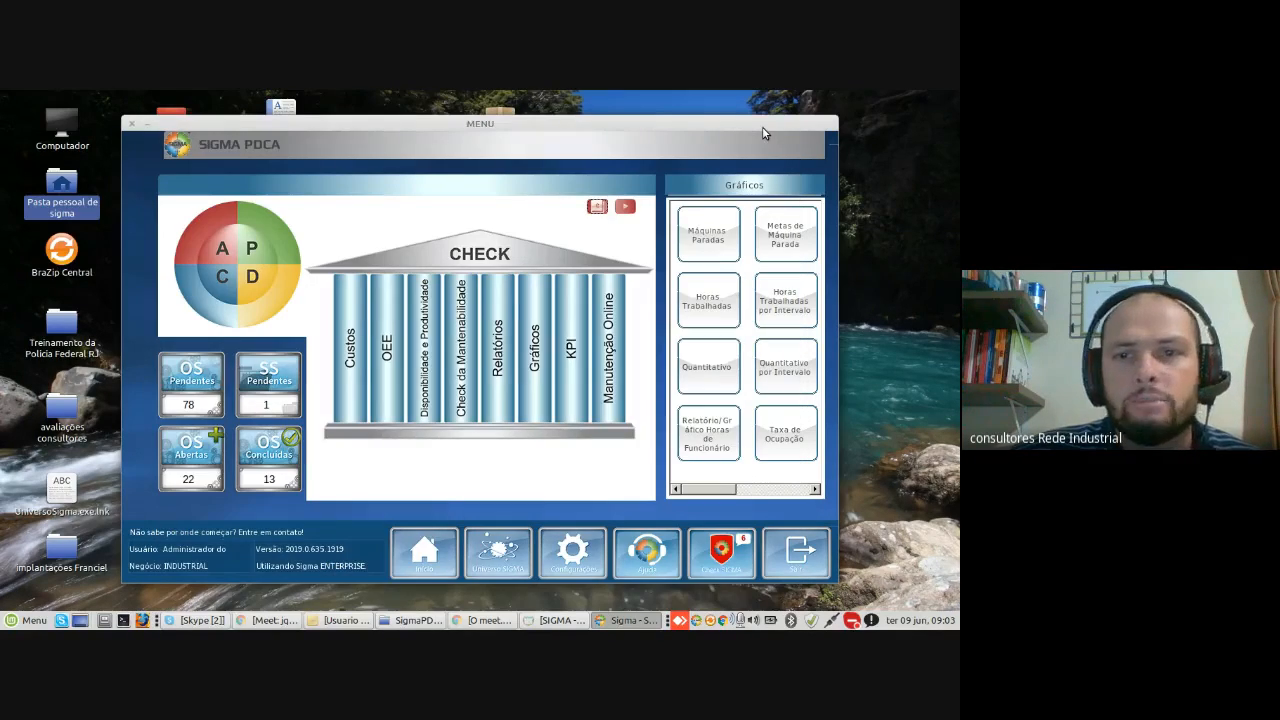
pyautogui.click(701, 312)
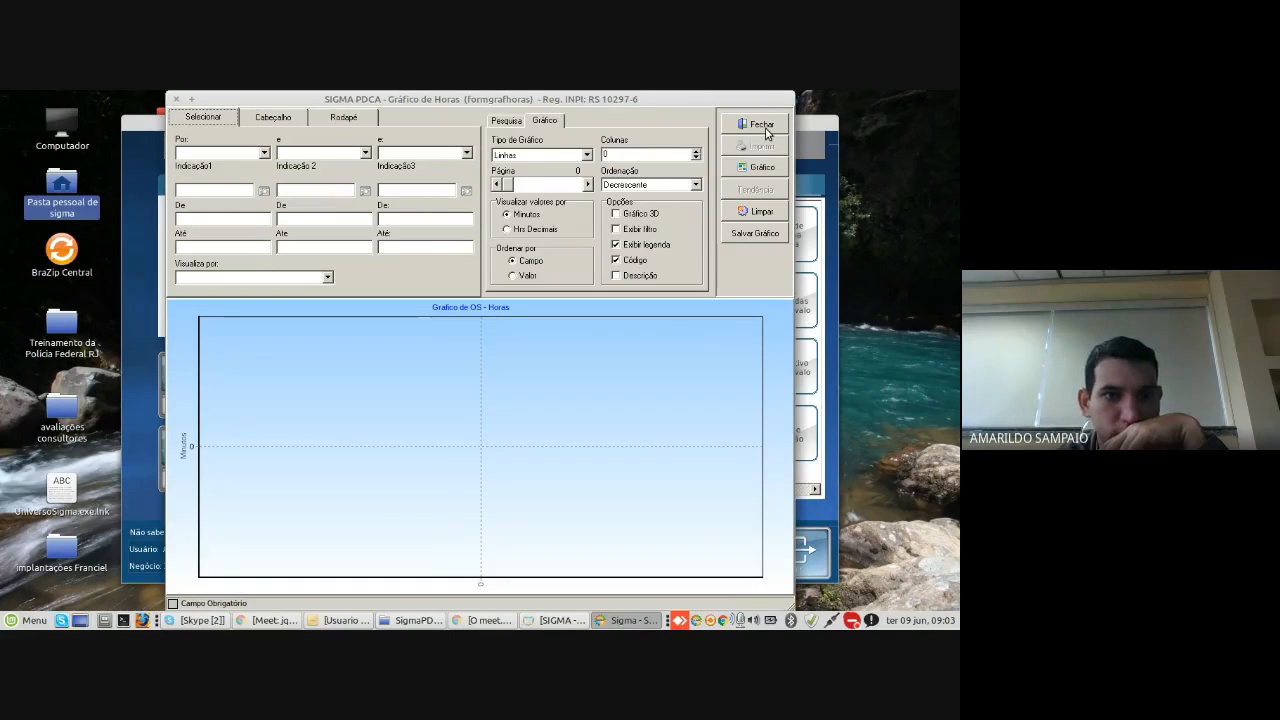
pyautogui.click(509, 124)
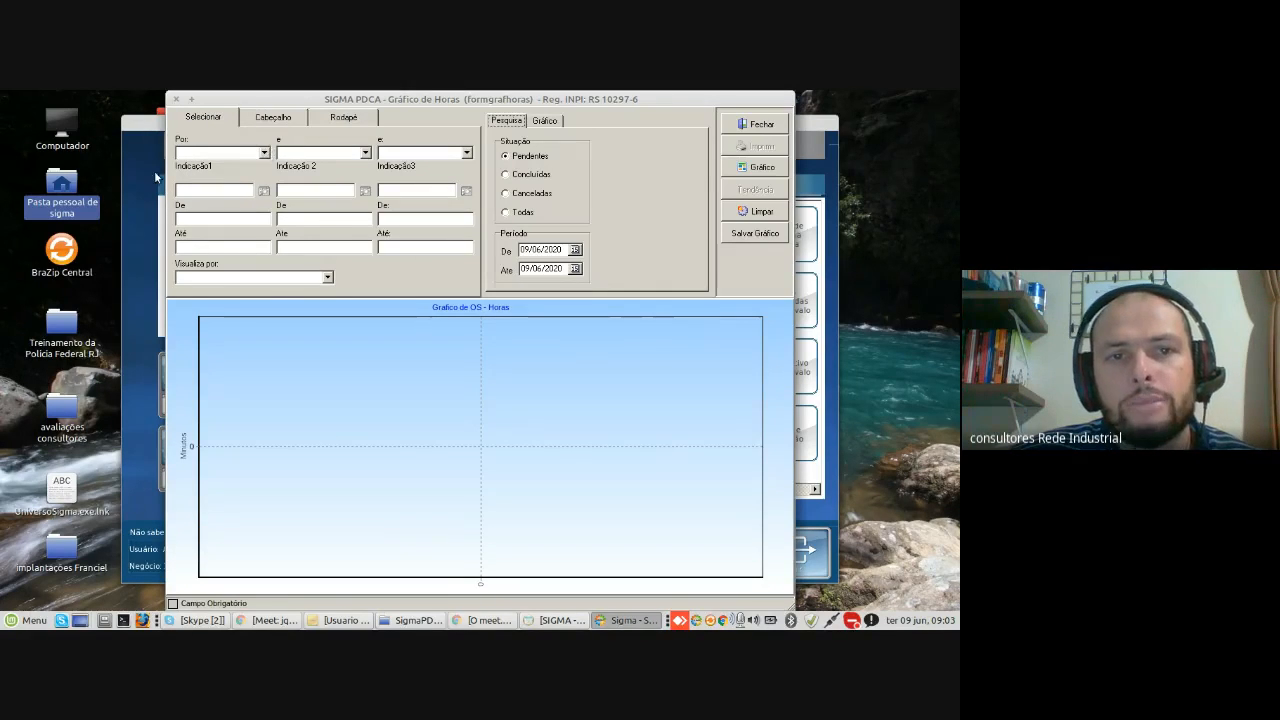
# Step: Set the new hours chart to visualise by Centro de Custo, trying AREA_CODIG and Cod. OS first
pyautogui.click(222, 278)
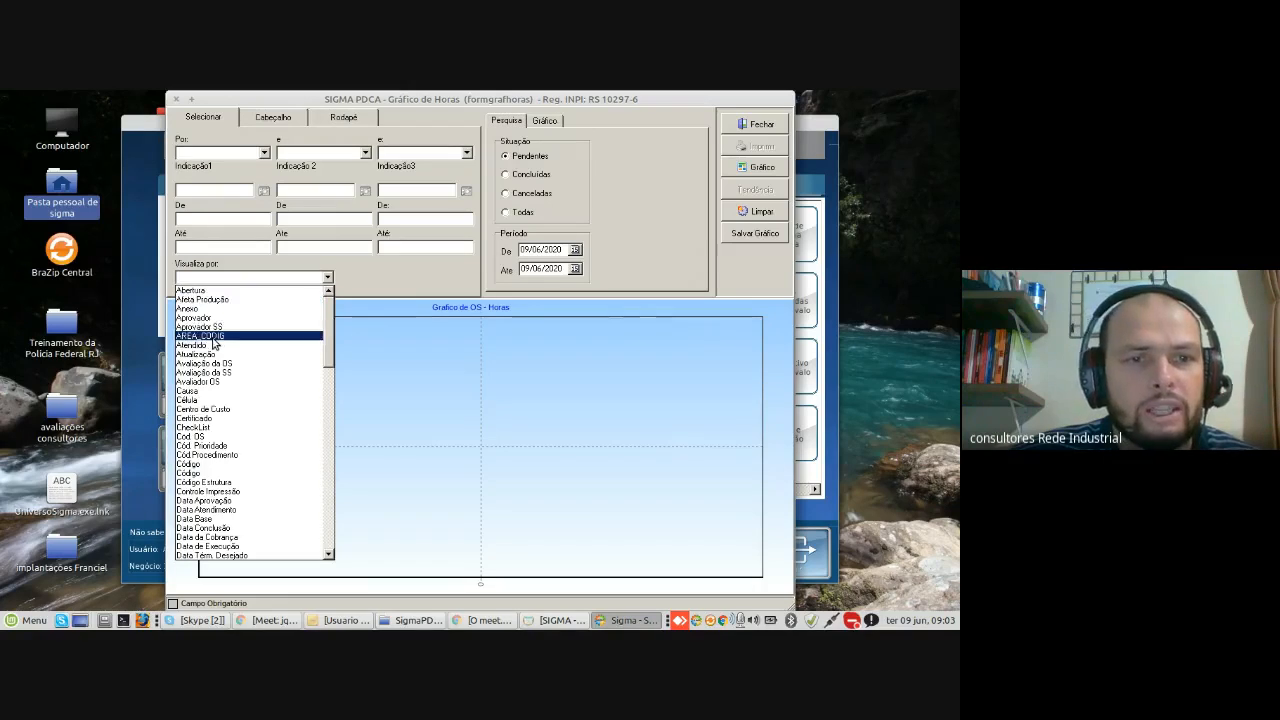
pyautogui.click(212, 337)
pyautogui.click(327, 277)
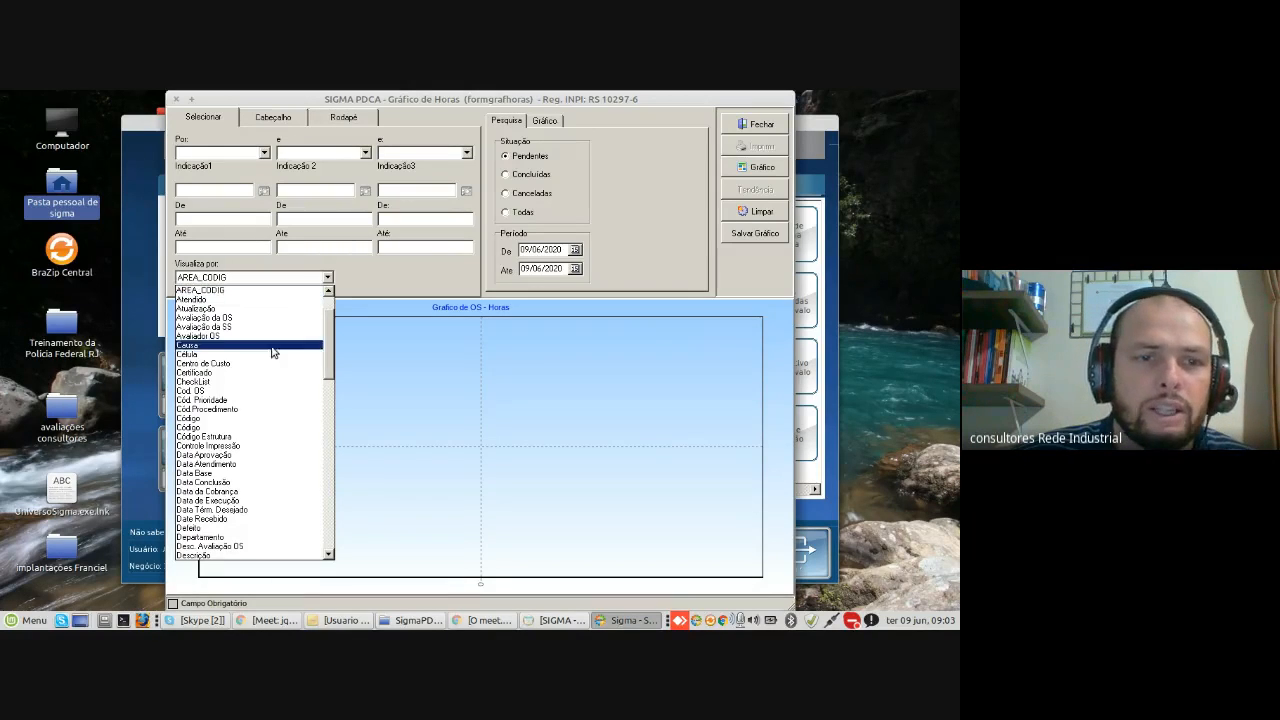
pyautogui.click(265, 390)
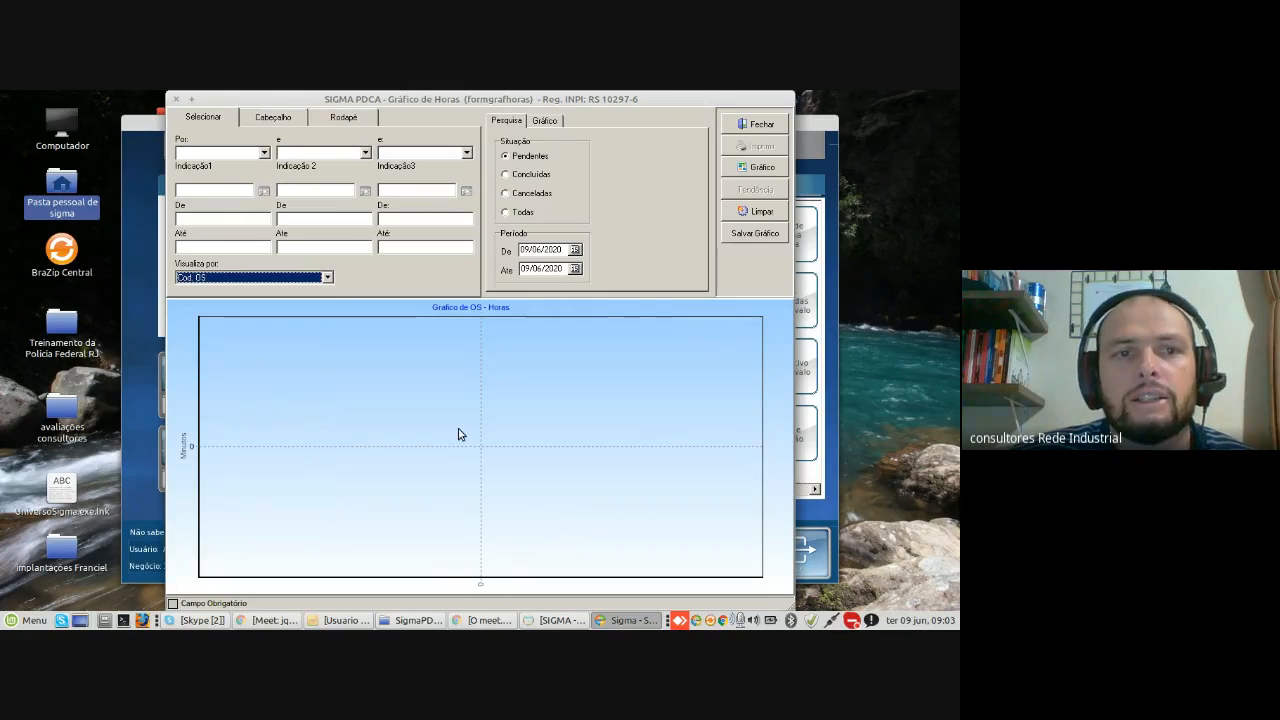
pyautogui.click(327, 277)
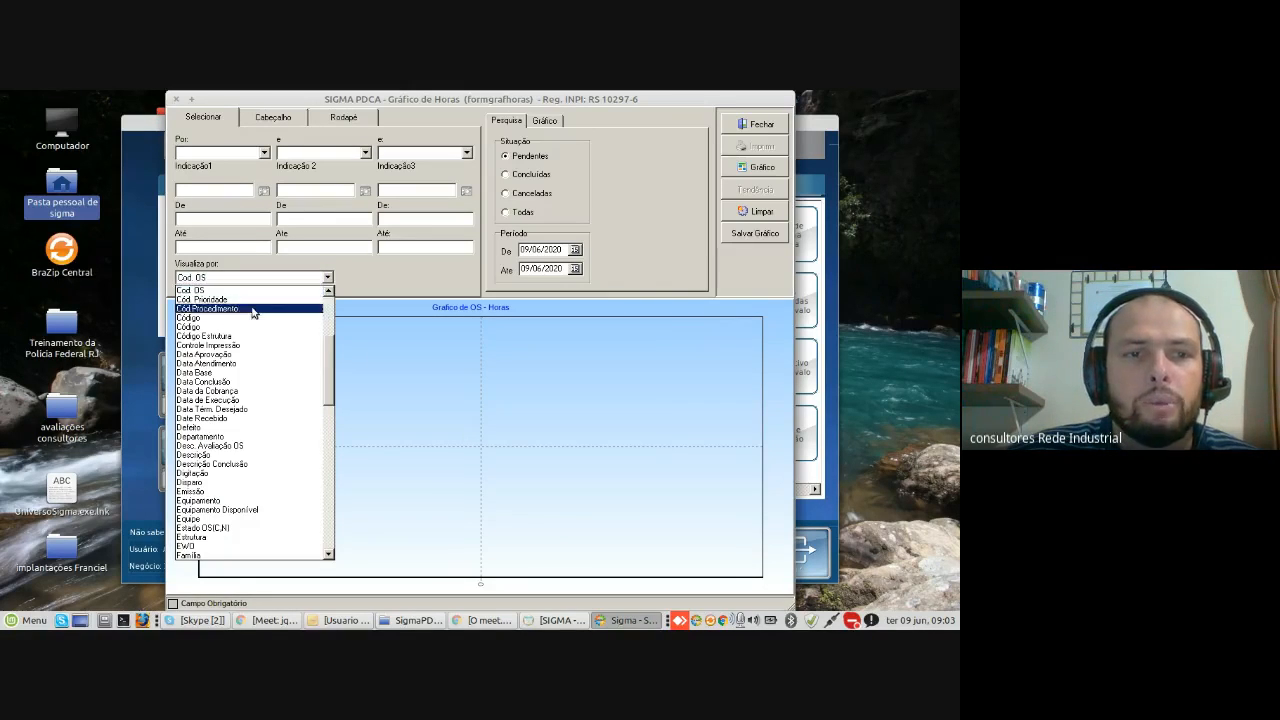
pyautogui.scroll(1, 240, 310)
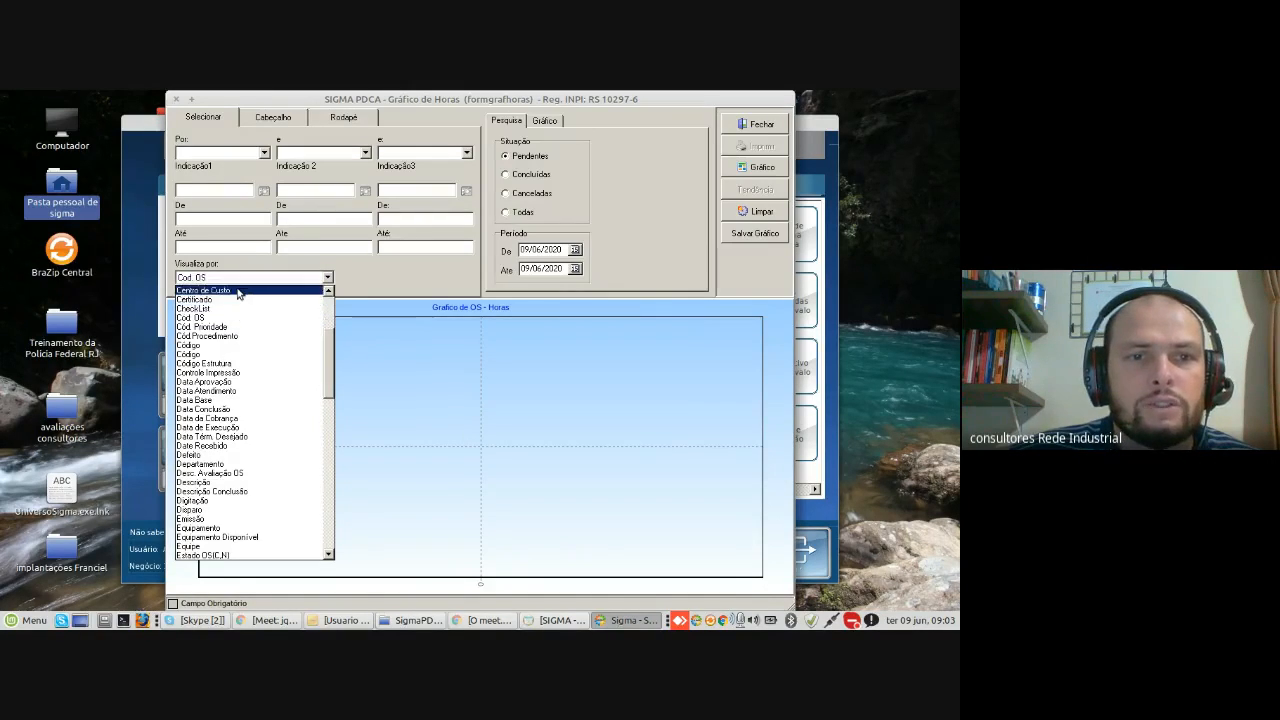
pyautogui.click(237, 290)
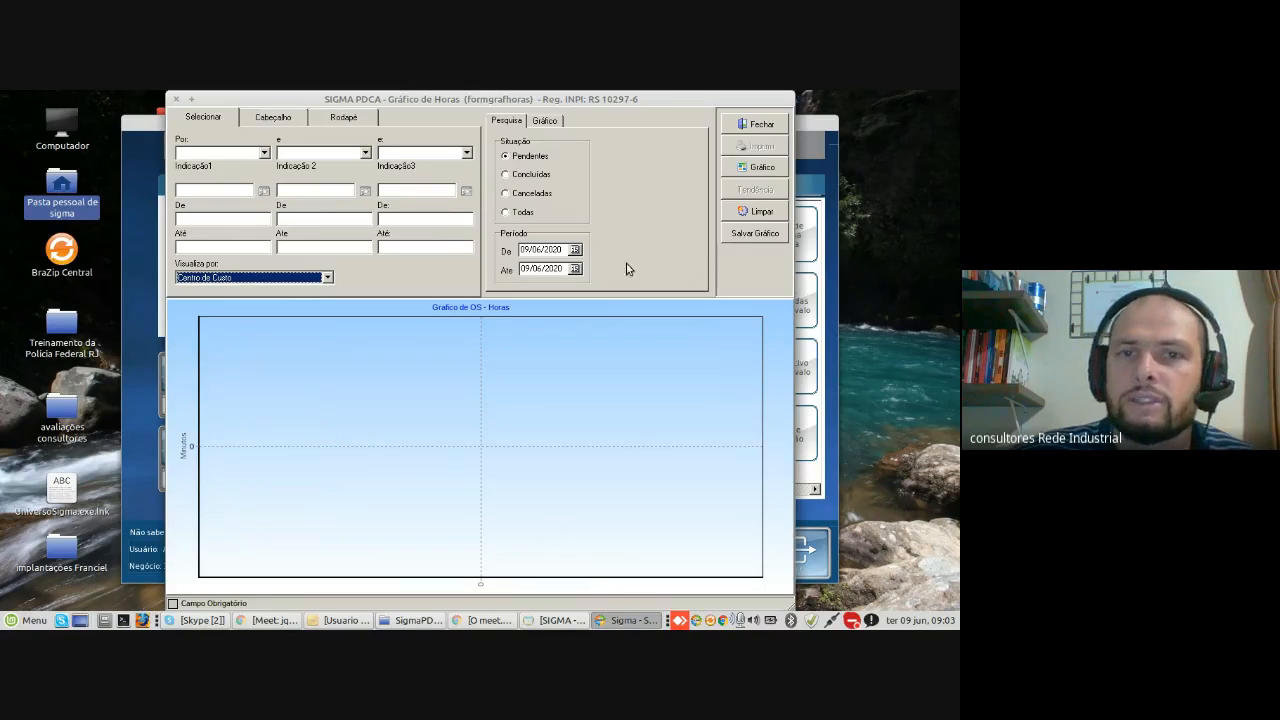
pyautogui.click(546, 120)
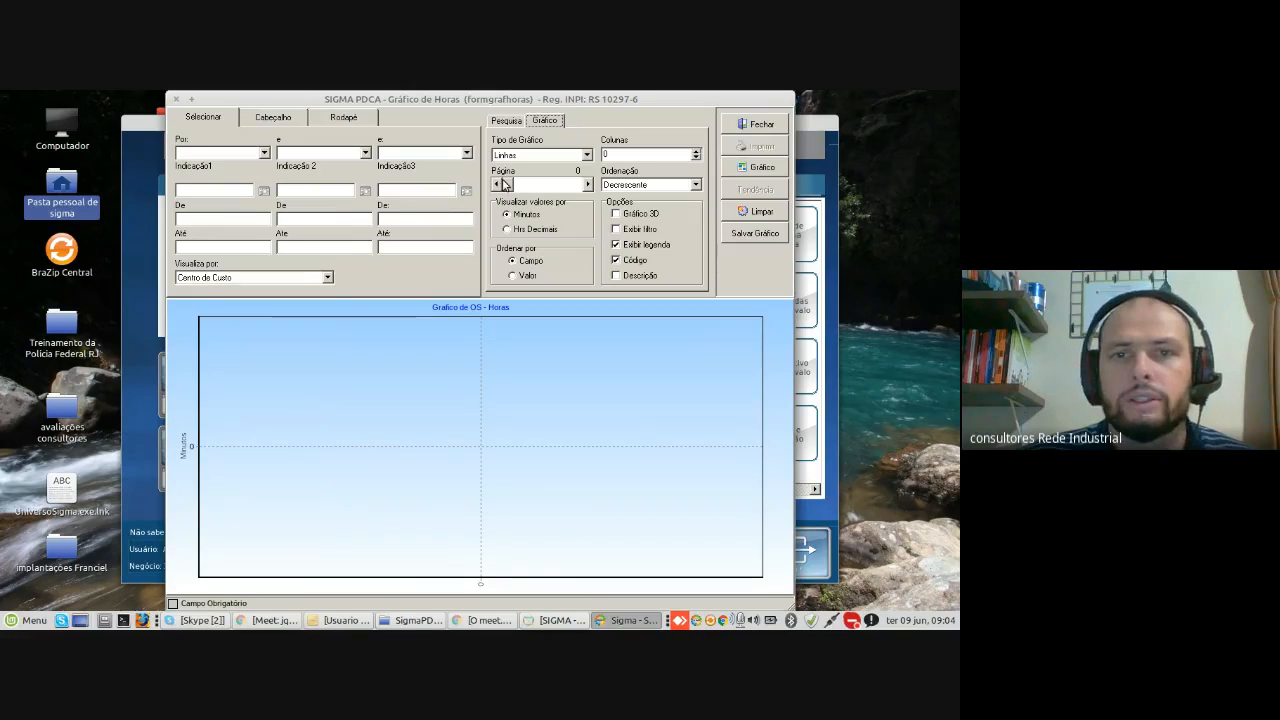
pyautogui.click(326, 277)
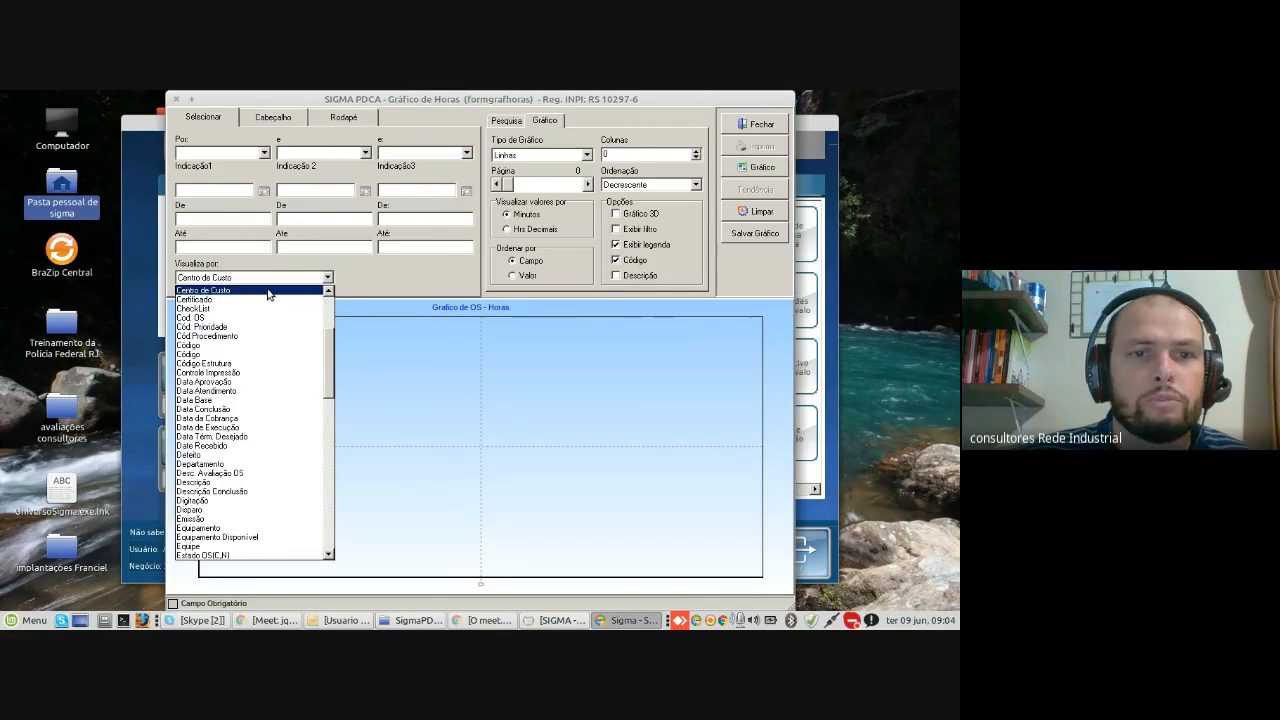
pyautogui.click(271, 290)
# Step: Choose Cod. OS as the first selection filter of the new hours chart
pyautogui.click(351, 158)
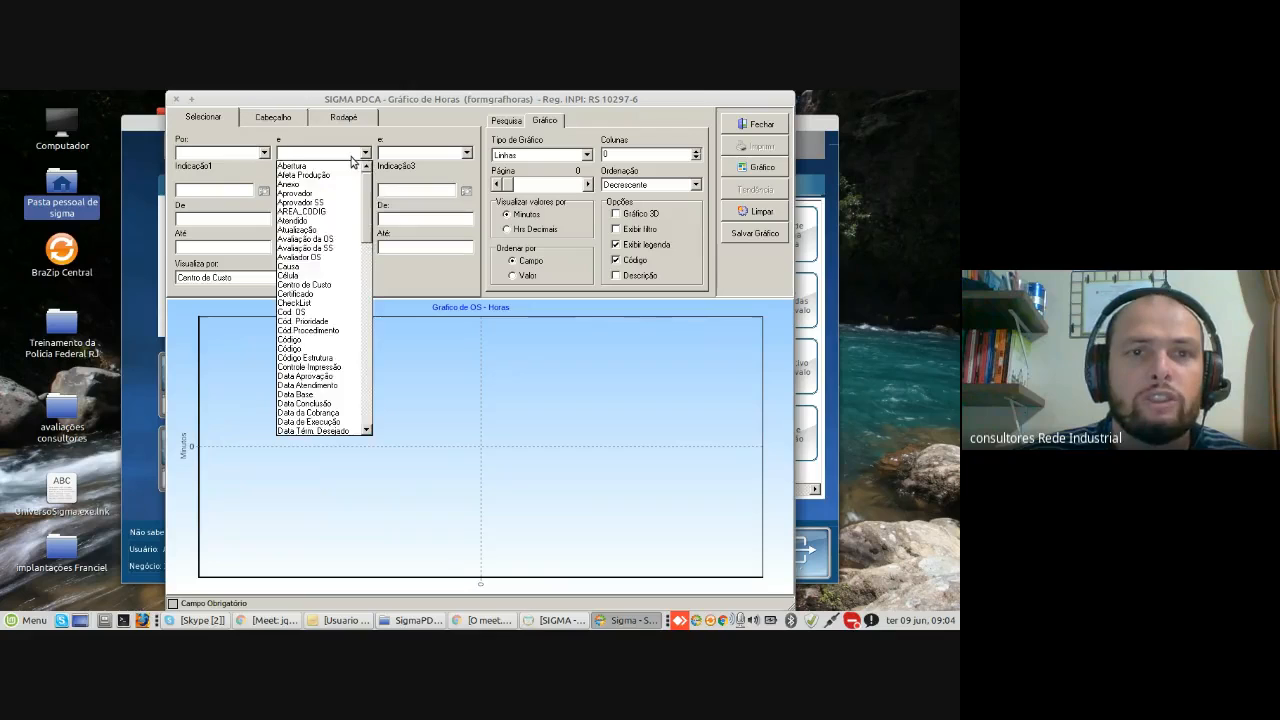
pyautogui.click(230, 156)
pyautogui.click(232, 155)
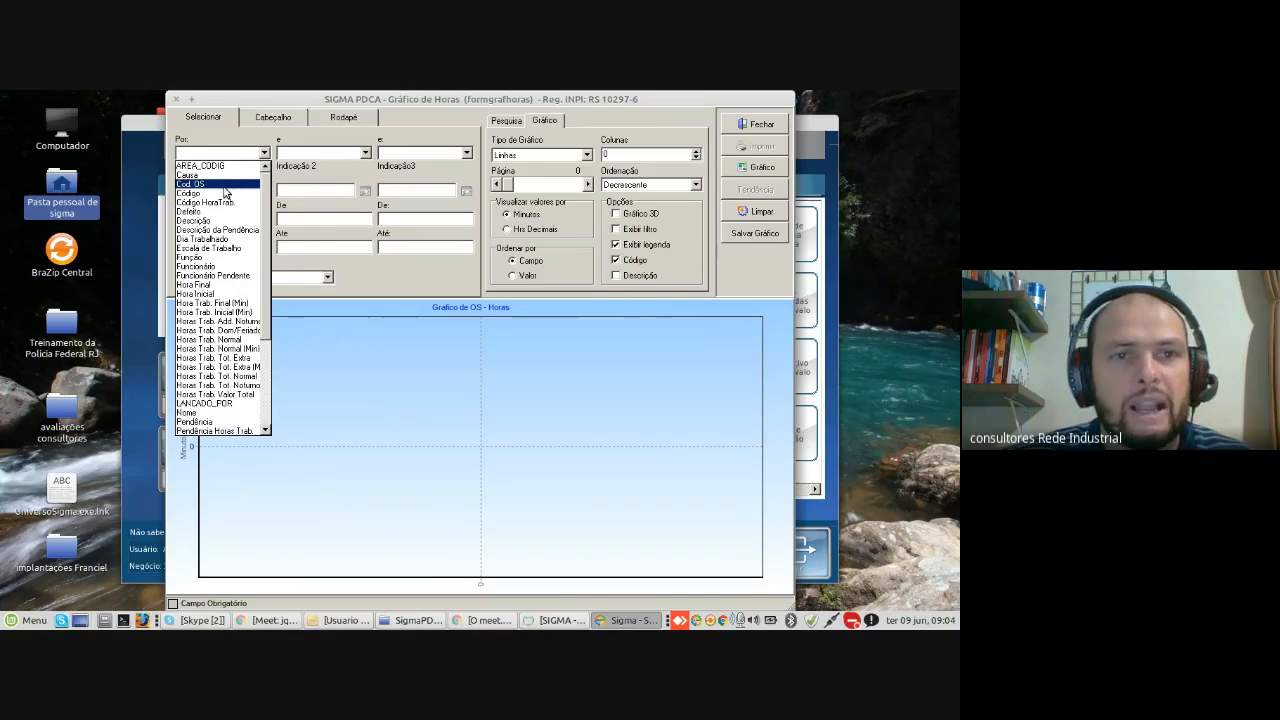
pyautogui.click(224, 185)
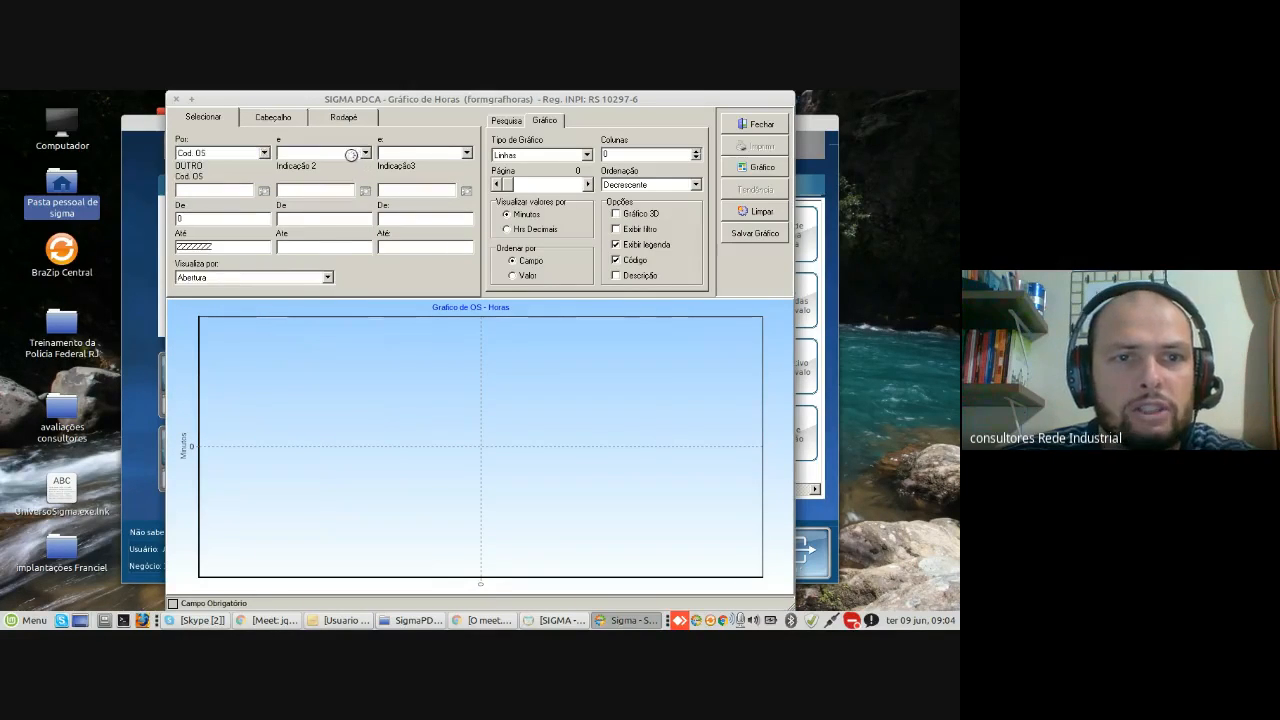
# Step: Add Centro de Custo as the second selection filter and limit it to IND
pyautogui.click(351, 158)
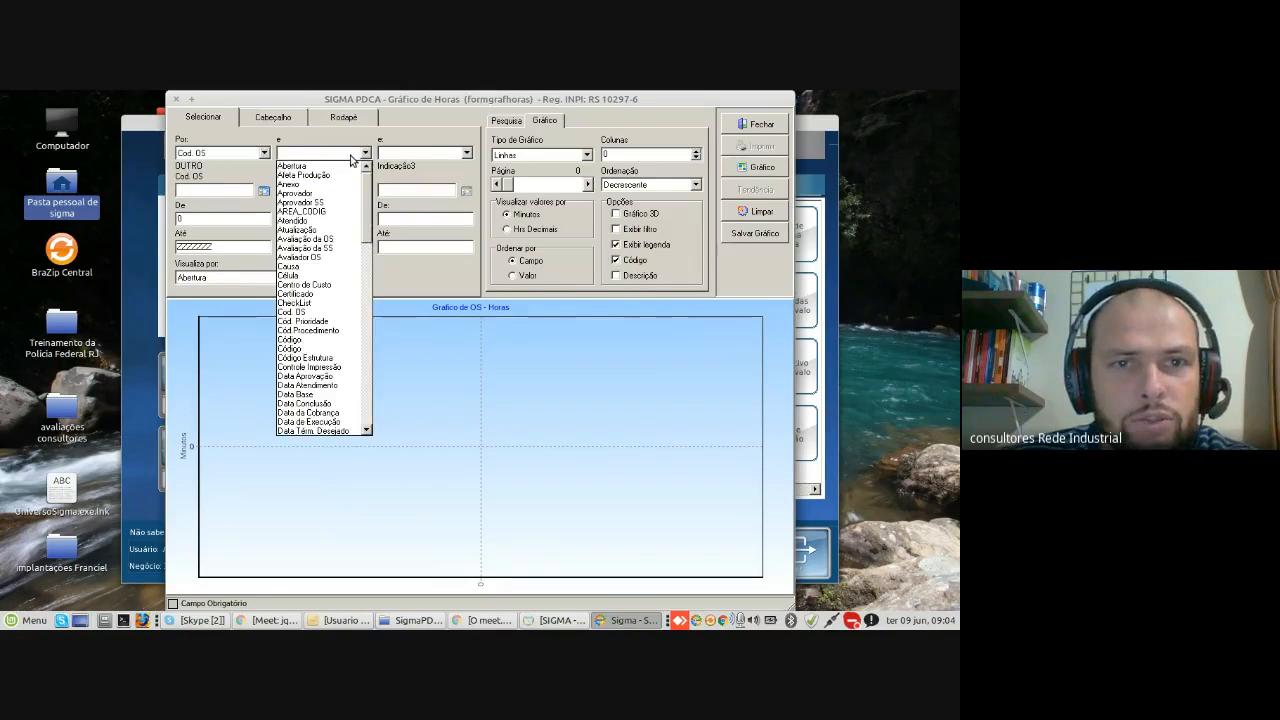
pyautogui.click(318, 286)
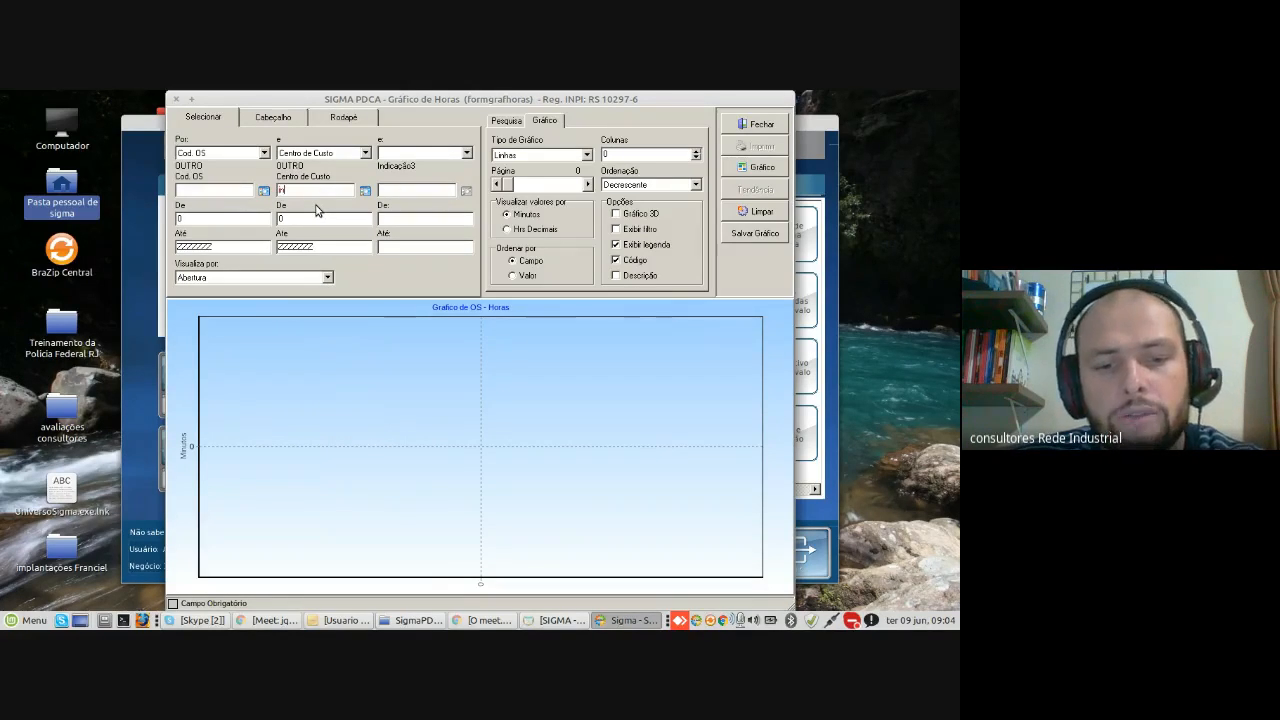
pyautogui.press('BackSpace')
pyautogui.press('BackSpace')
pyautogui.press('BackSpace')
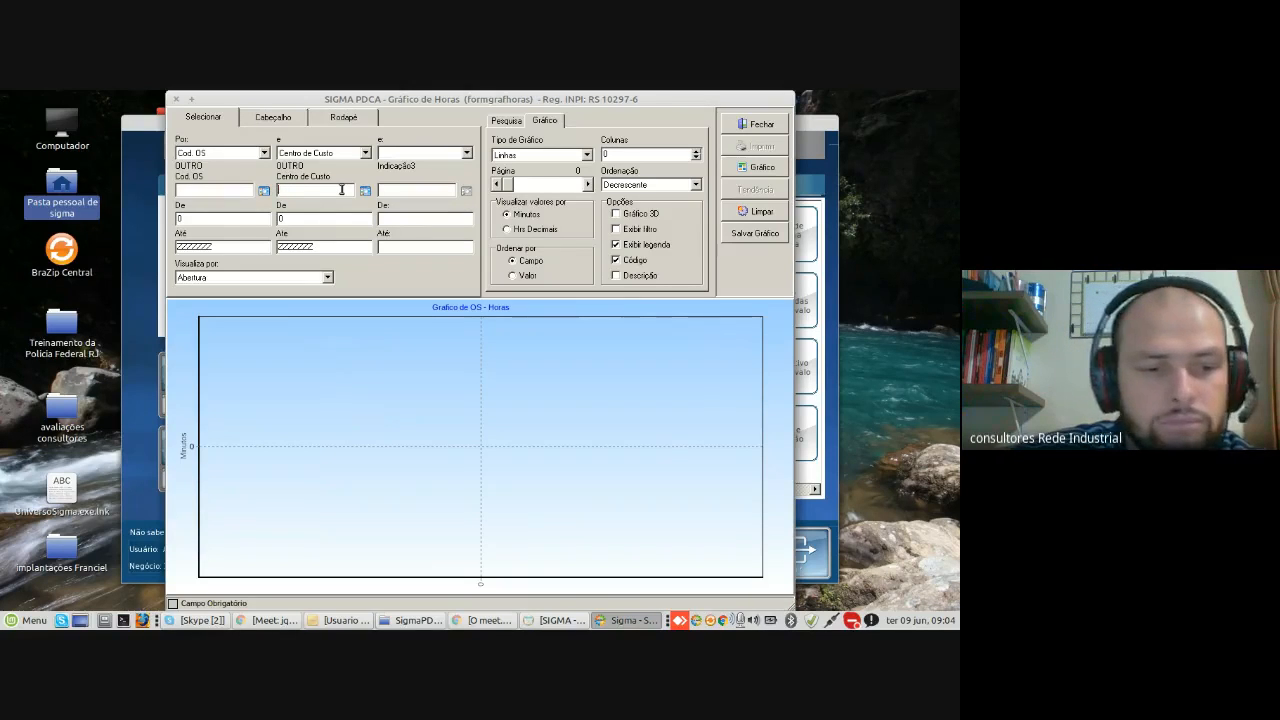
pyautogui.write('IND')
pyautogui.press('Tab')
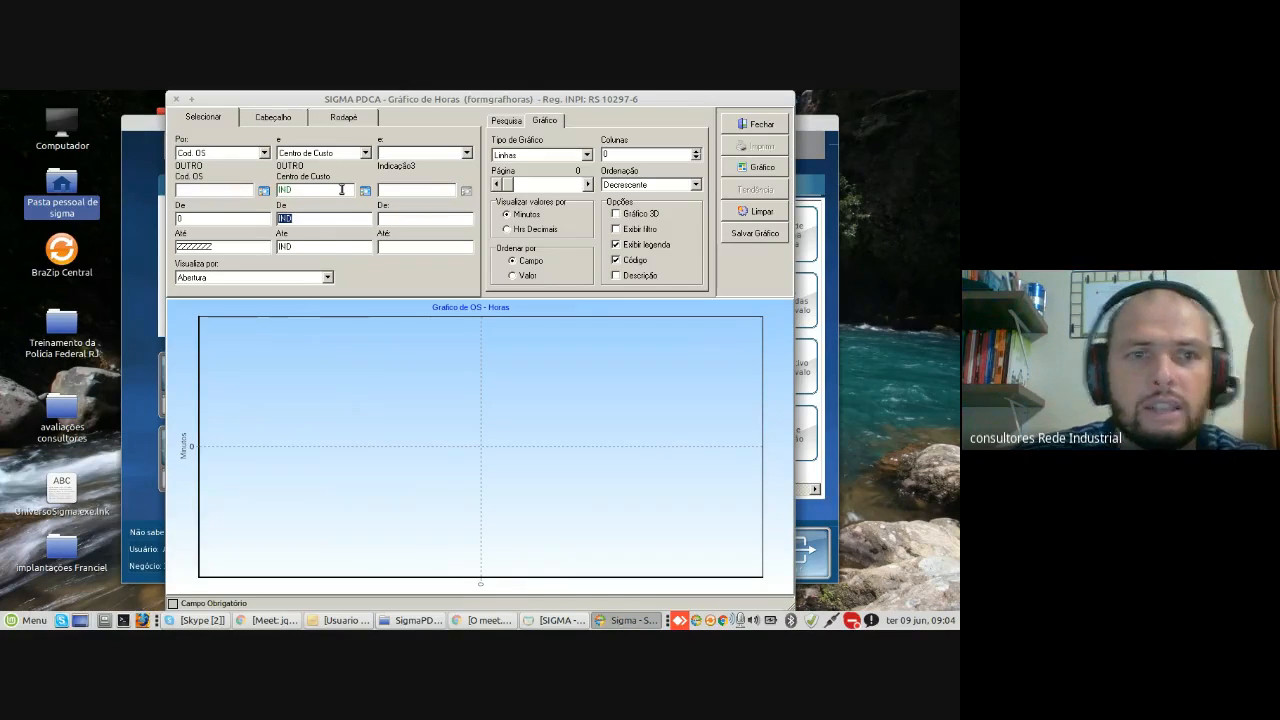
# Step: Set the hours chart to visualise by Máquina
pyautogui.click(327, 277)
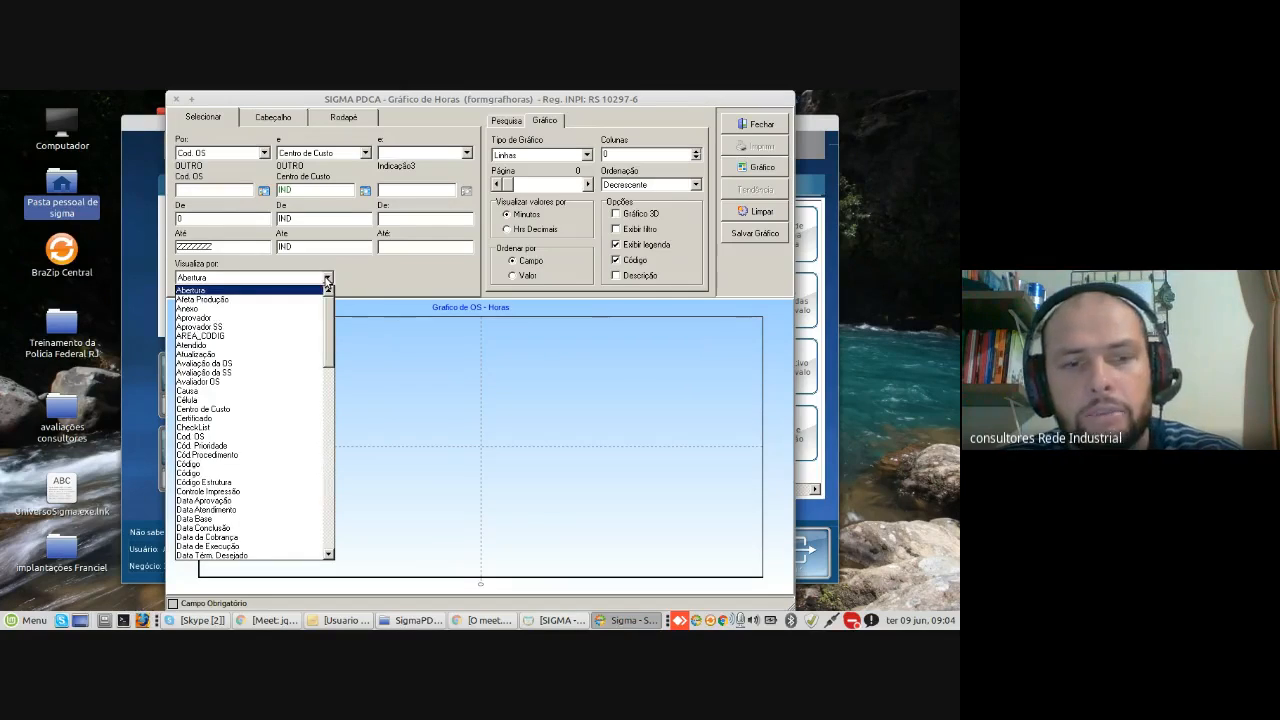
pyautogui.scroll(-6, 285, 297)
pyautogui.click(284, 299)
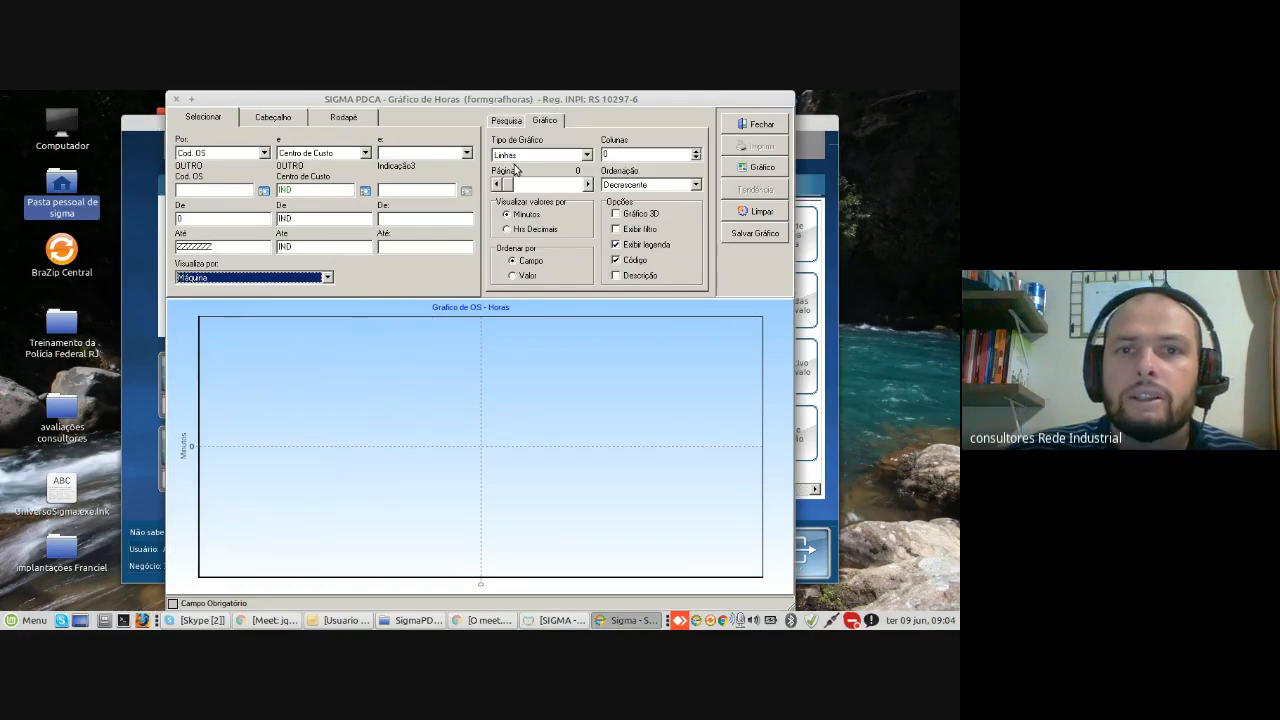
# Step: Include orders in situation Todas, set the period start to 01/05/2015 and generate the chart
pyautogui.click(507, 124)
pyautogui.click(506, 213)
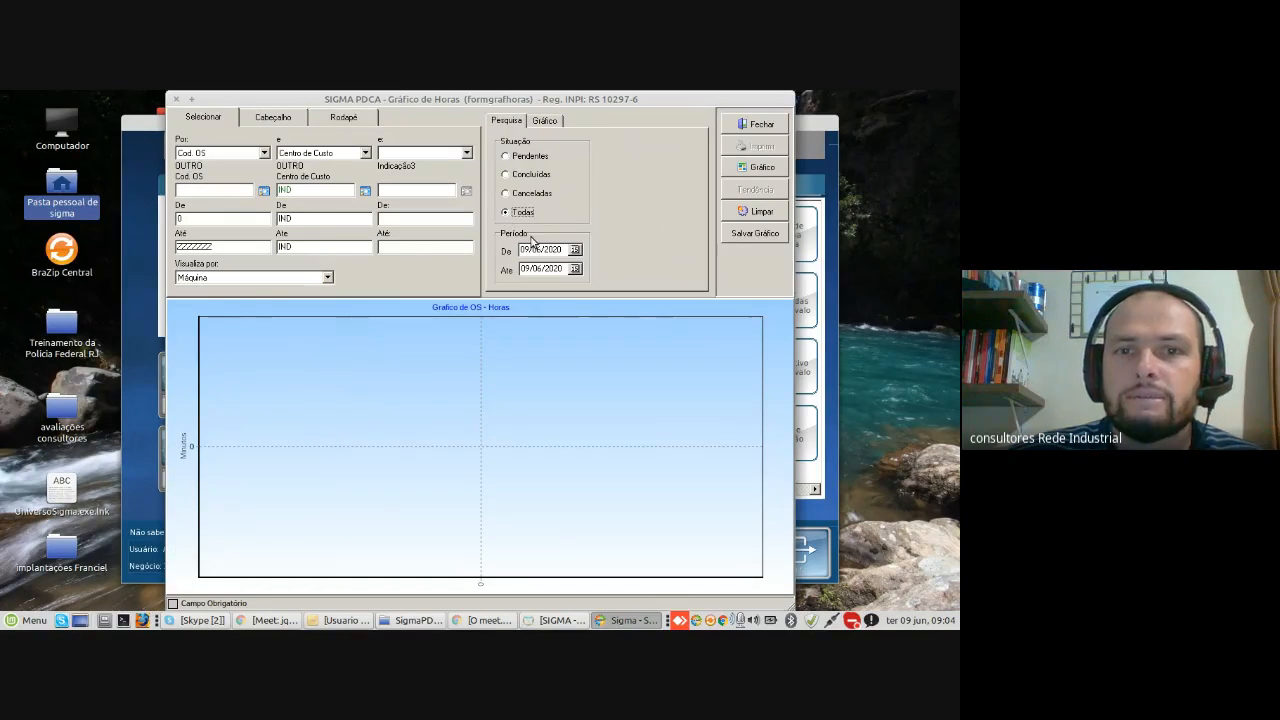
pyautogui.click(533, 249)
pyautogui.press('Left')
pyautogui.press('Left')
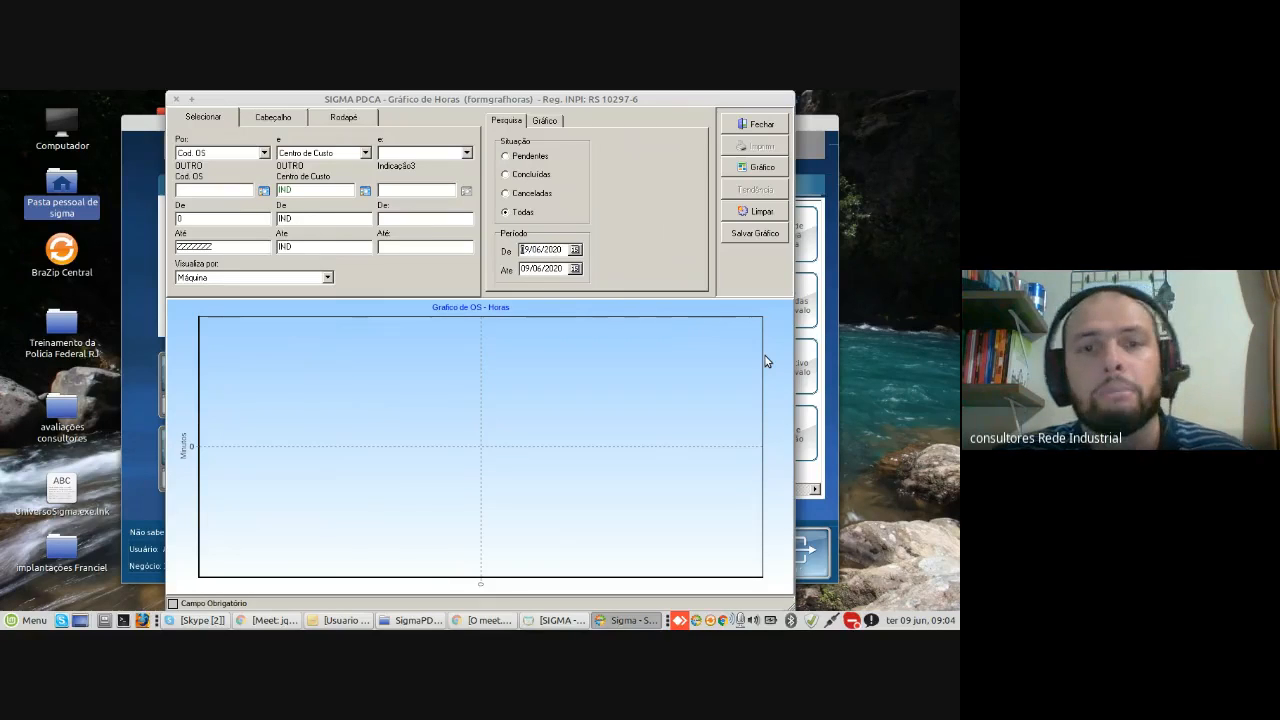
pyautogui.write('0')
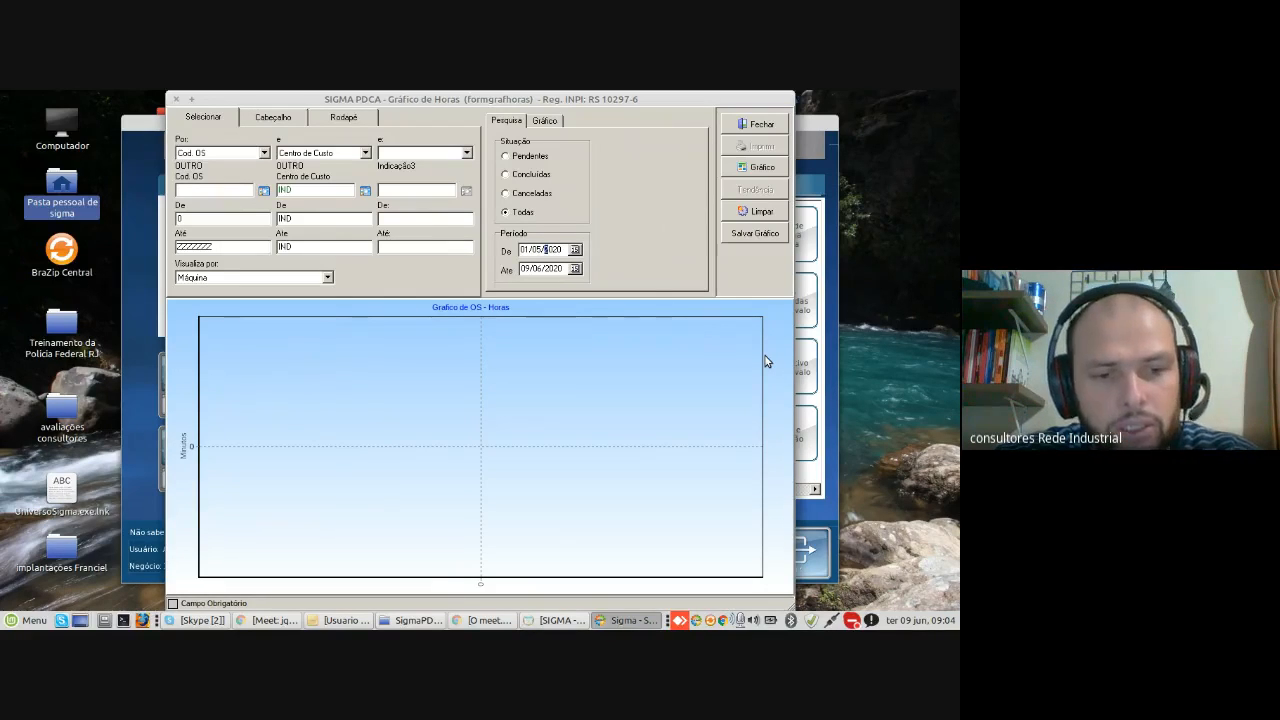
pyautogui.write('5')
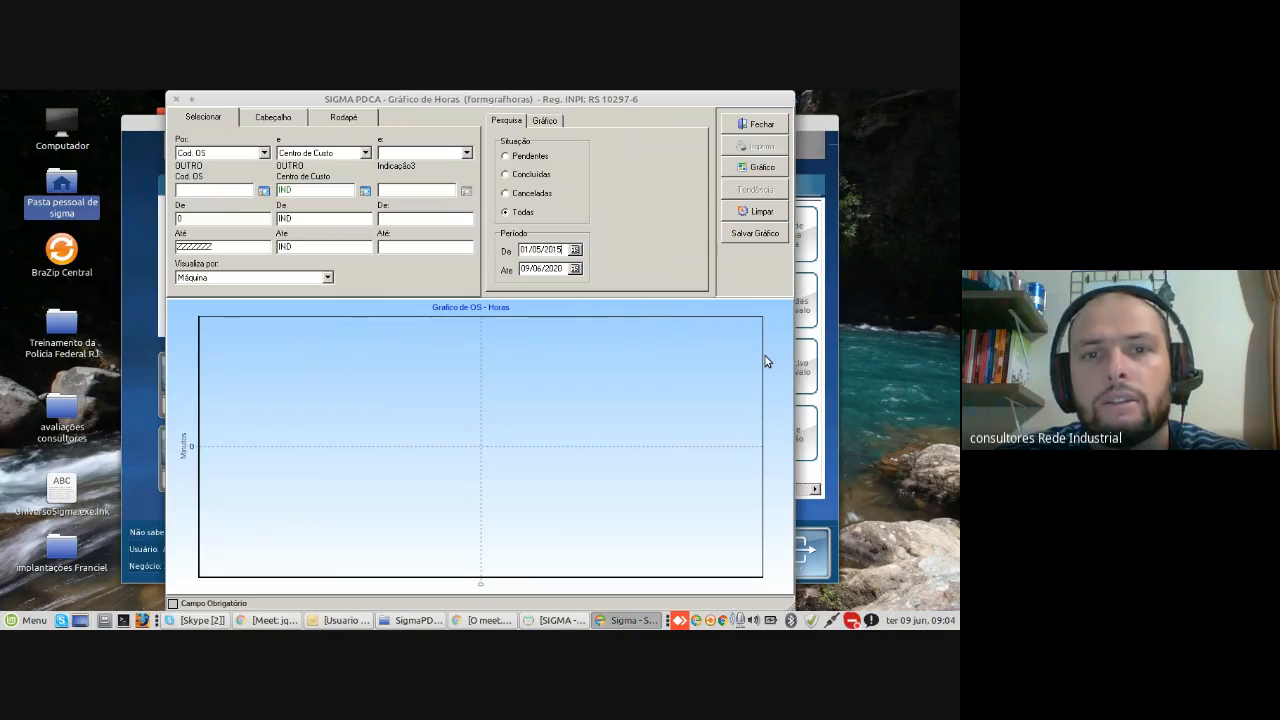
pyautogui.click(765, 175)
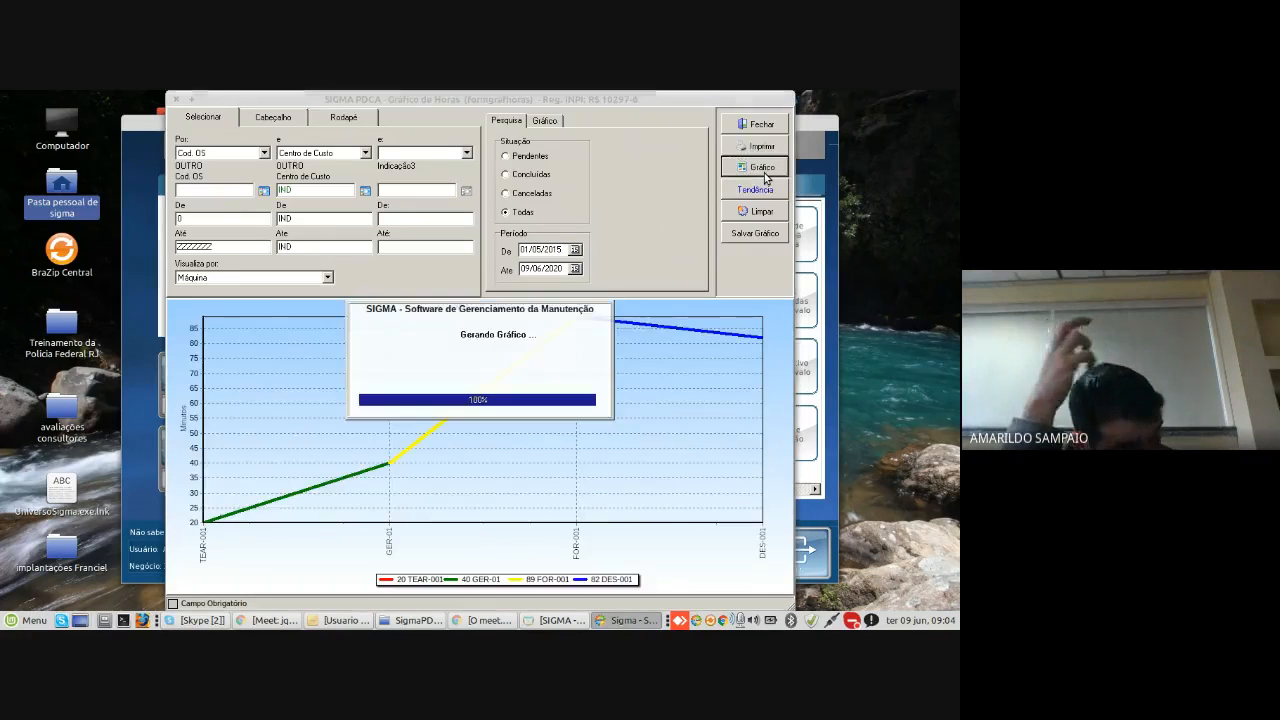
# Step: Display the machine hours in Hrs Decimais as a Colunas chart and review its search settings
pyautogui.click(545, 121)
pyautogui.click(508, 229)
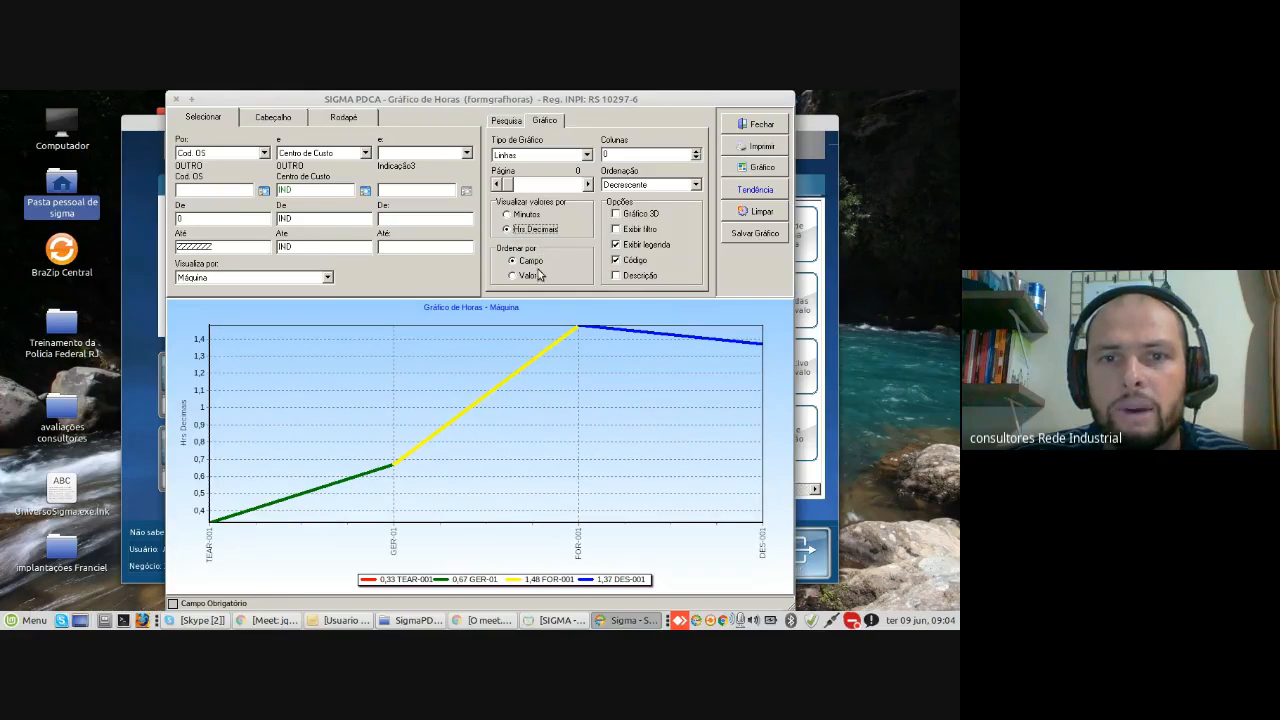
pyautogui.click(529, 154)
pyautogui.click(520, 195)
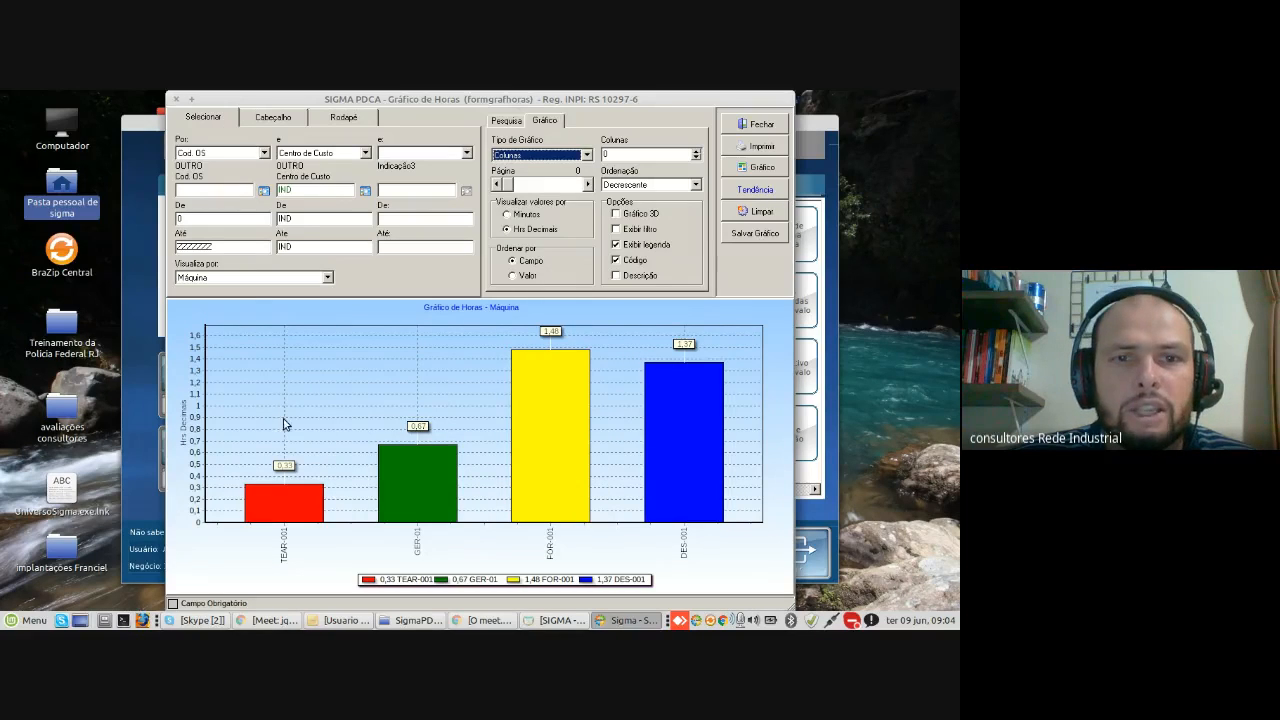
pyautogui.click(504, 122)
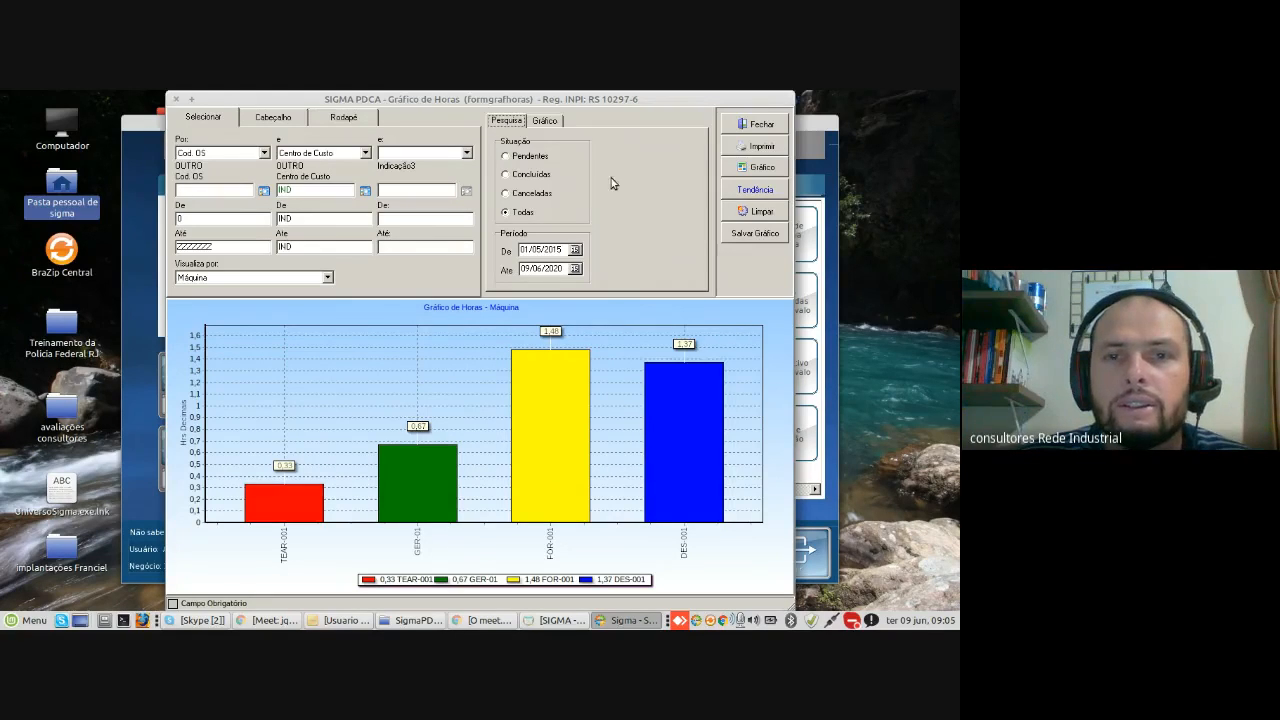
pyautogui.click(546, 121)
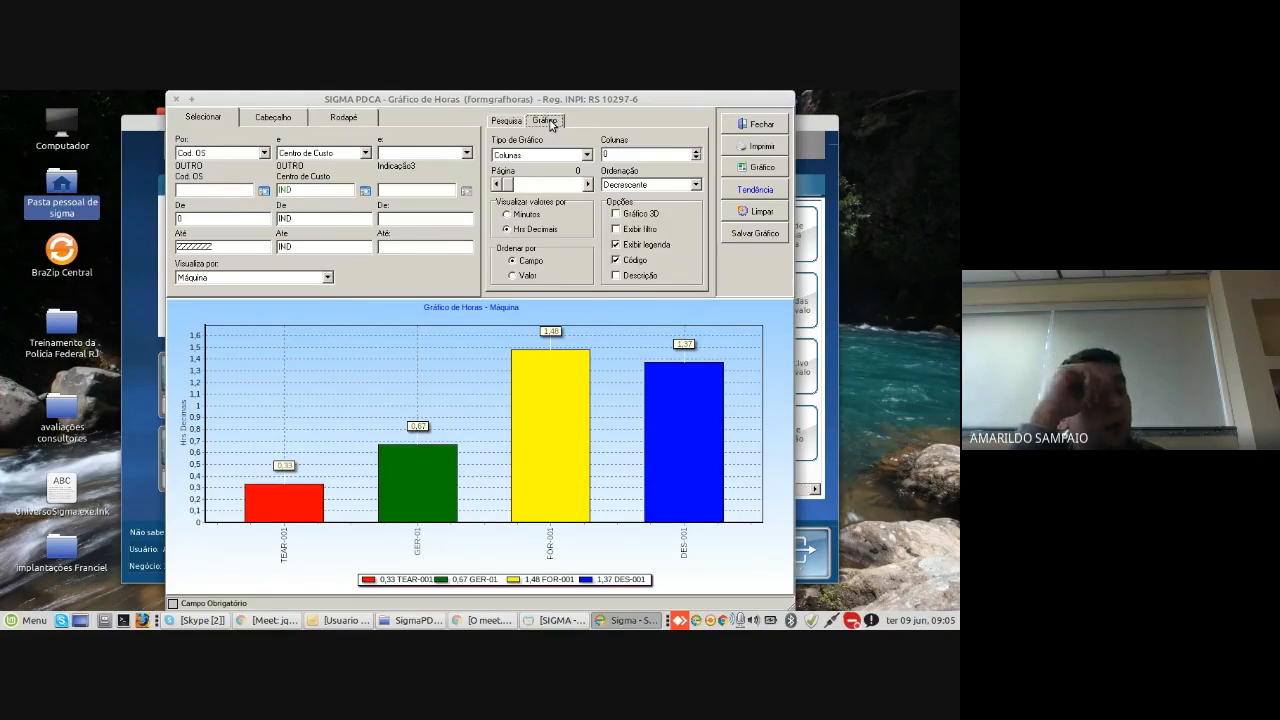
# Step: Close the hours chart and open the KPI options of the CHECK area
pyautogui.click(763, 127)
pyautogui.click(576, 364)
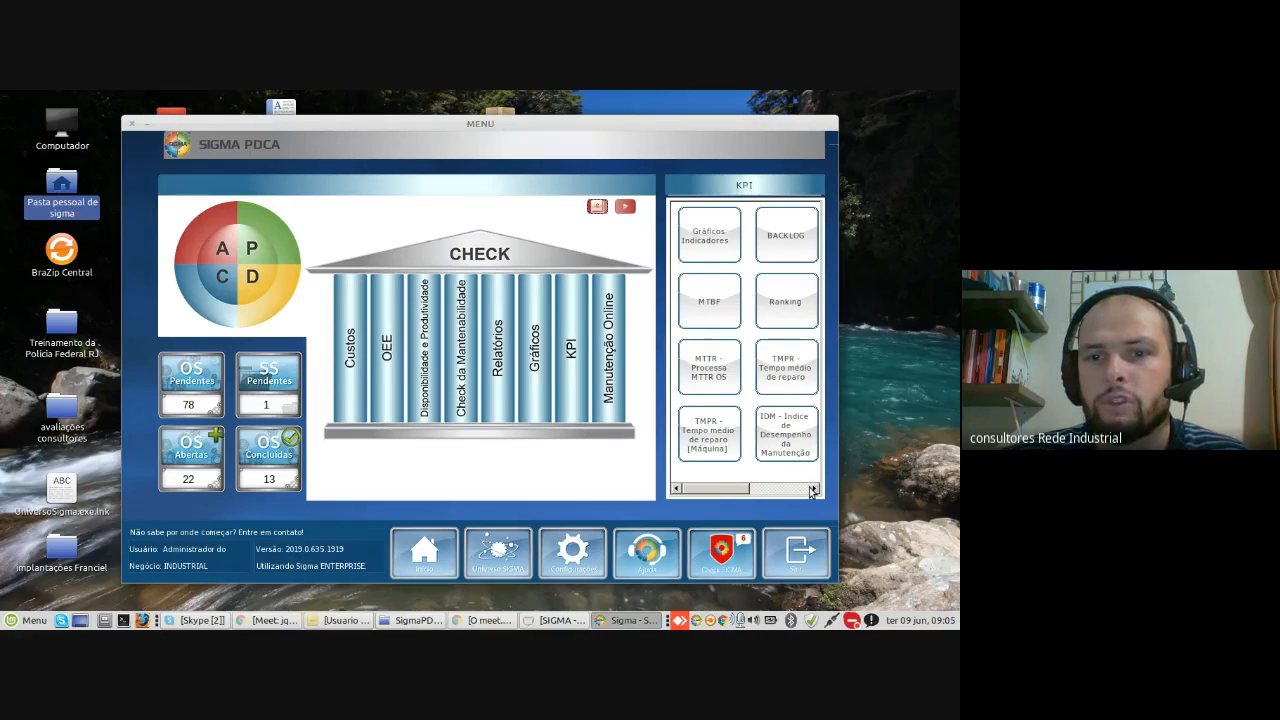
# Step: Look over the available KPI options, open Gráficos Indicadores and browse its list of indicators
pyautogui.click(812, 489)
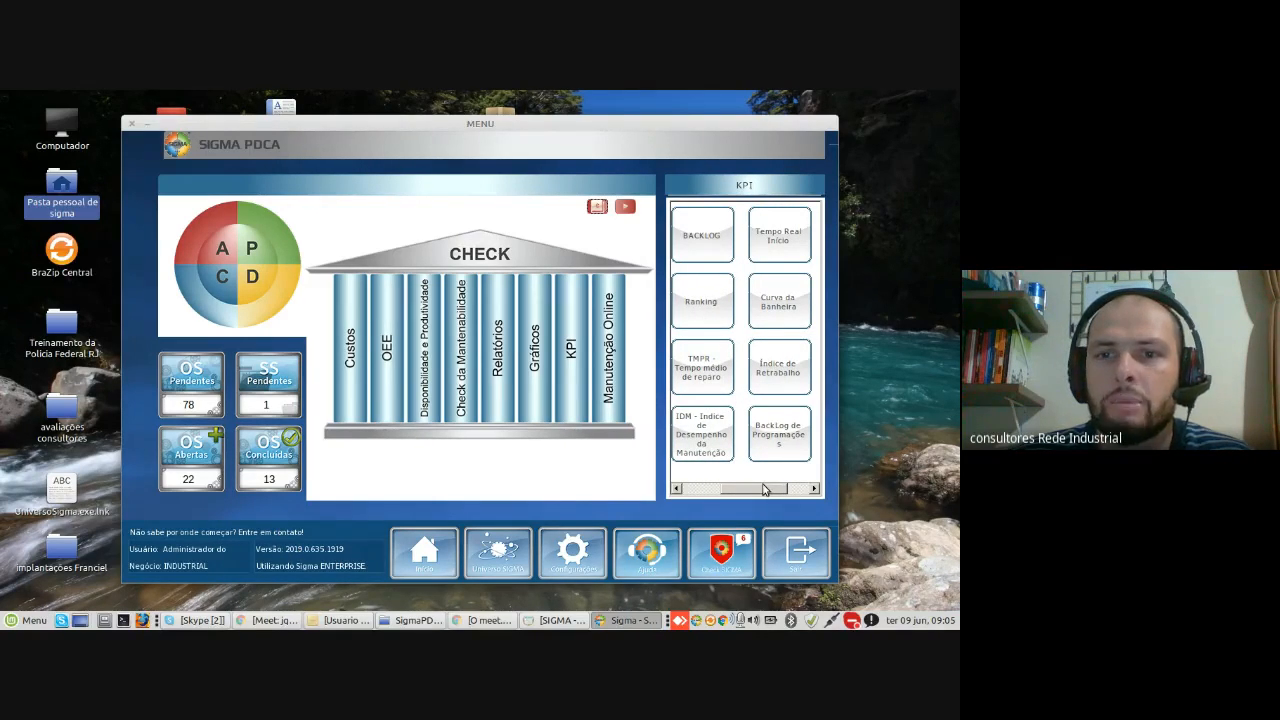
pyautogui.moveTo(760, 490); pyautogui.dragTo(729, 494)
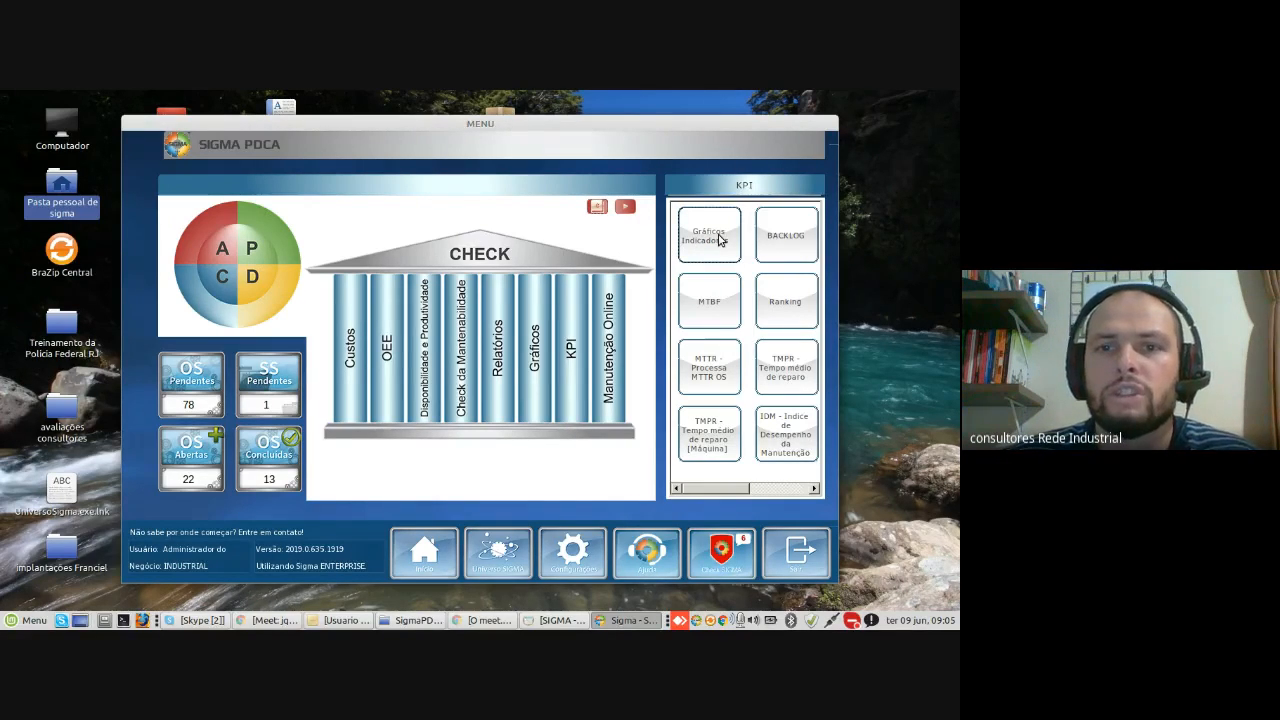
pyautogui.click(718, 240)
pyautogui.scroll(5, 140, 200)
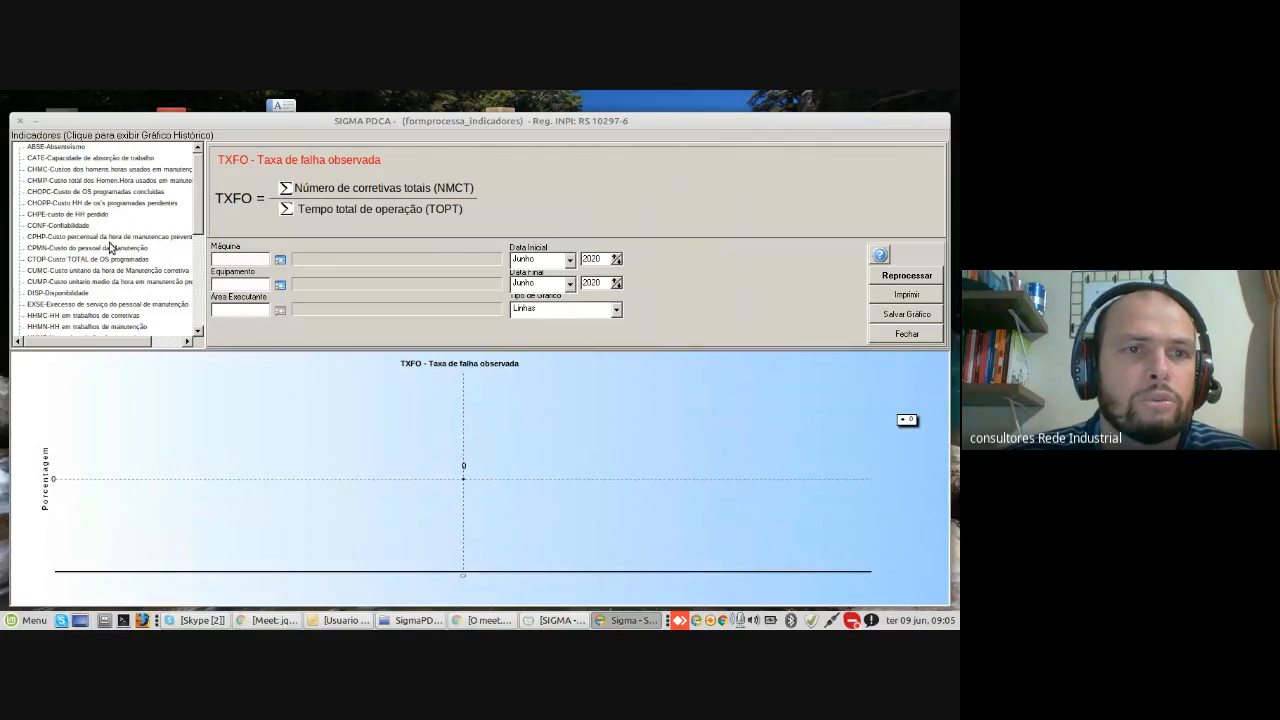
pyautogui.scroll(-3, 95, 236)
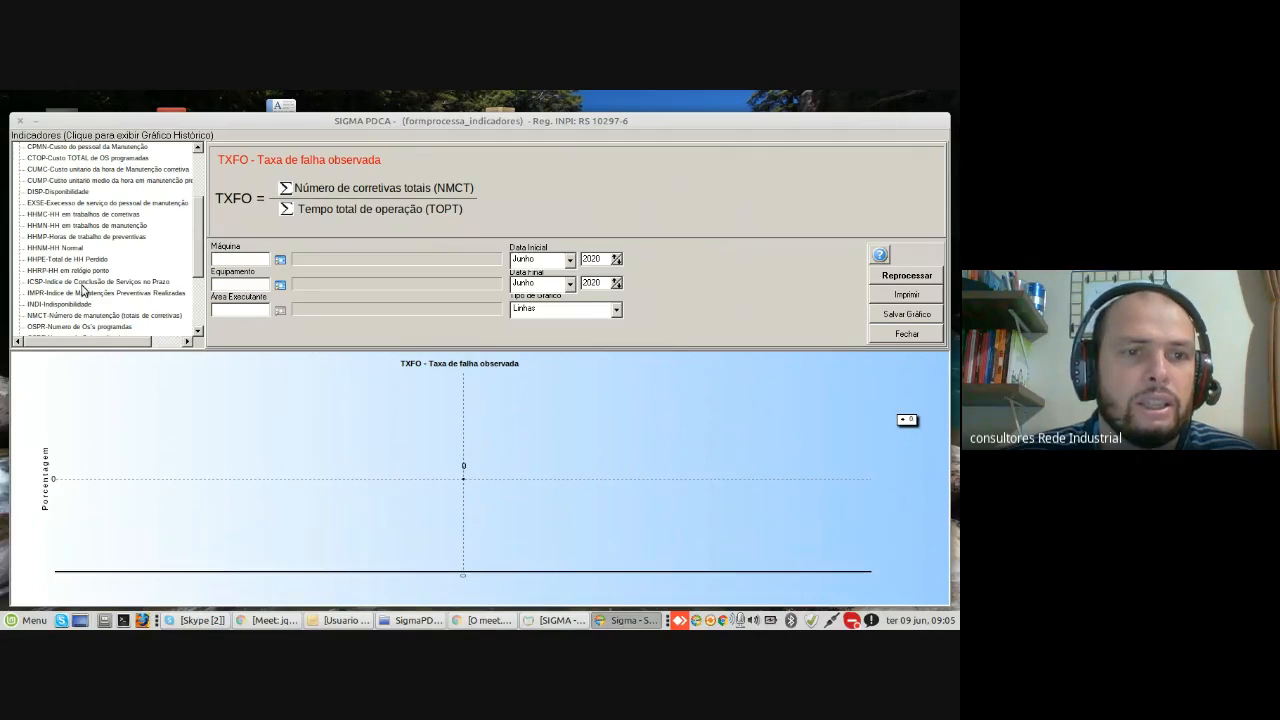
pyautogui.scroll(-3, 105, 275)
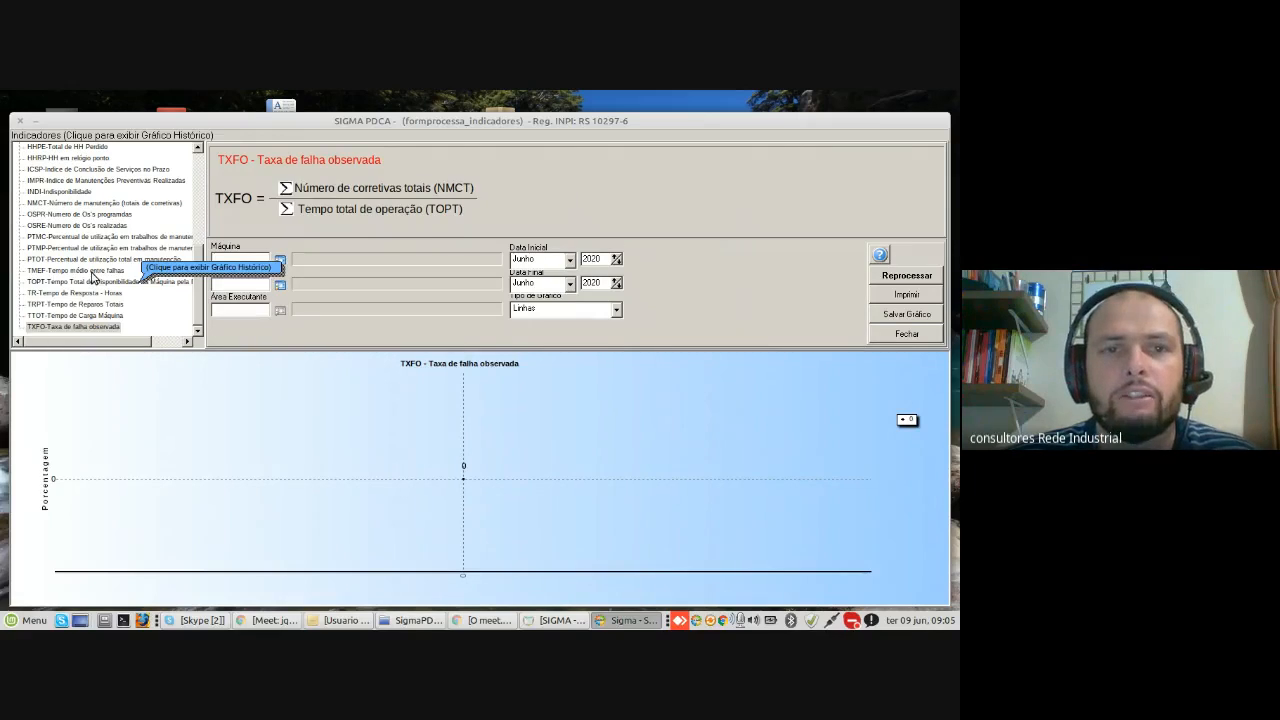
# Step: View the formulas of the TMEF and TXFO indicators and close the indicator charts
pyautogui.click(92, 272)
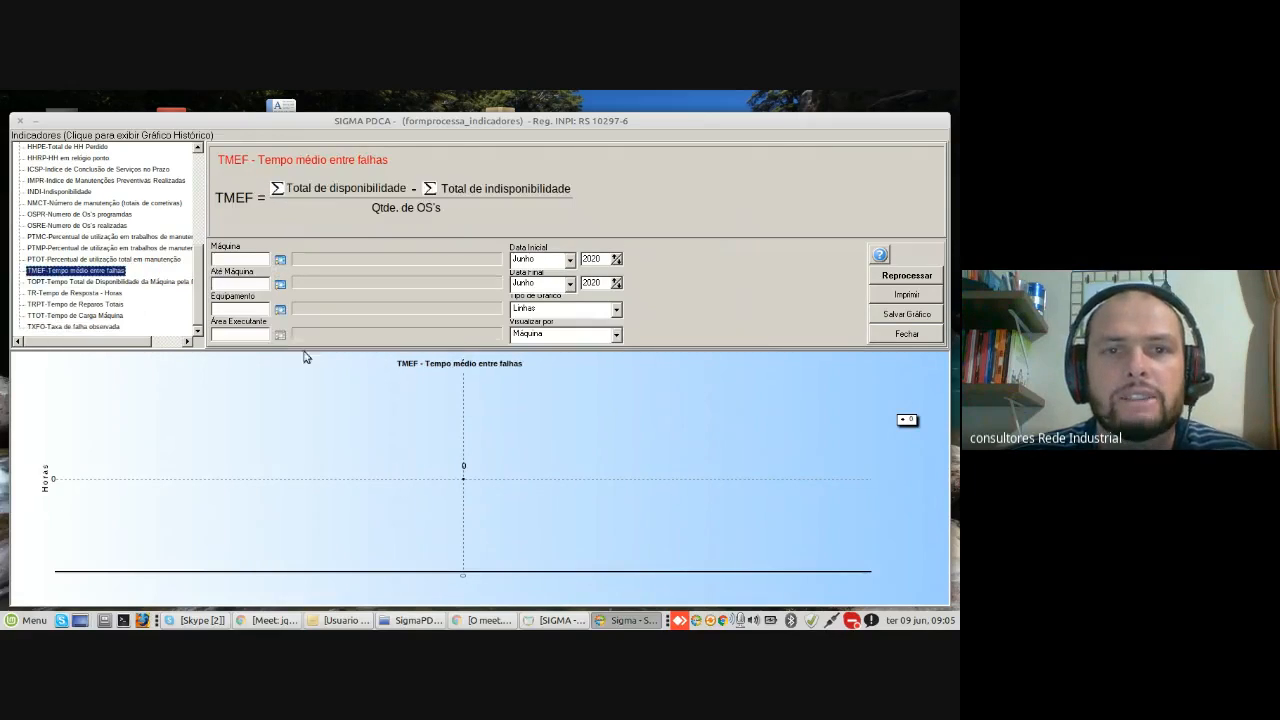
pyautogui.click(88, 328)
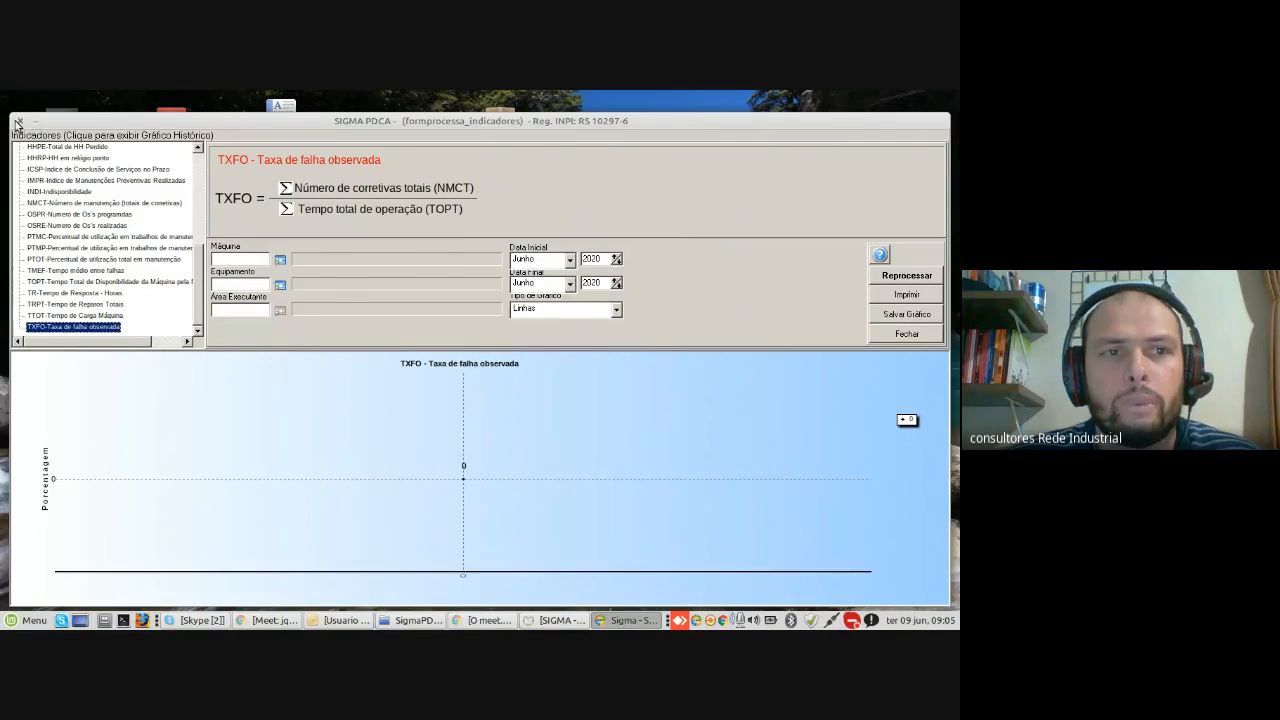
pyautogui.click(17, 122)
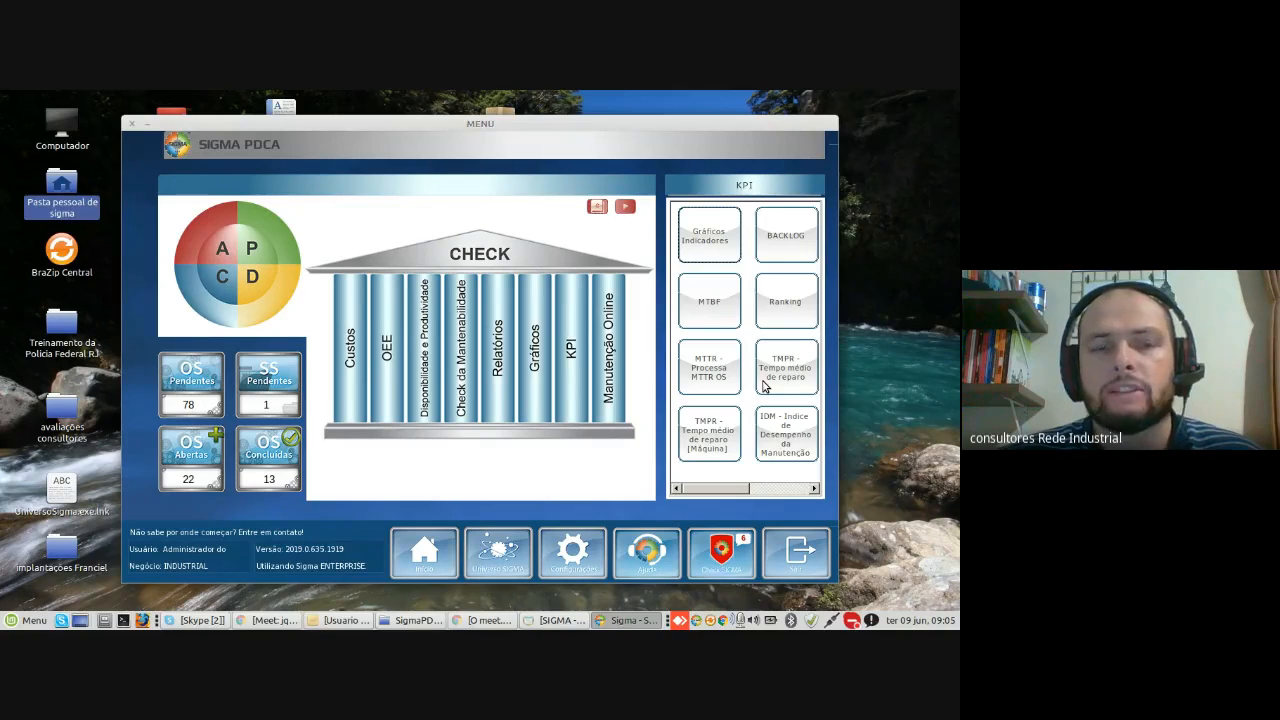
# Step: Open the monthly MTBF chart, examine its formula and the selectable machines, and close it
pyautogui.click(706, 322)
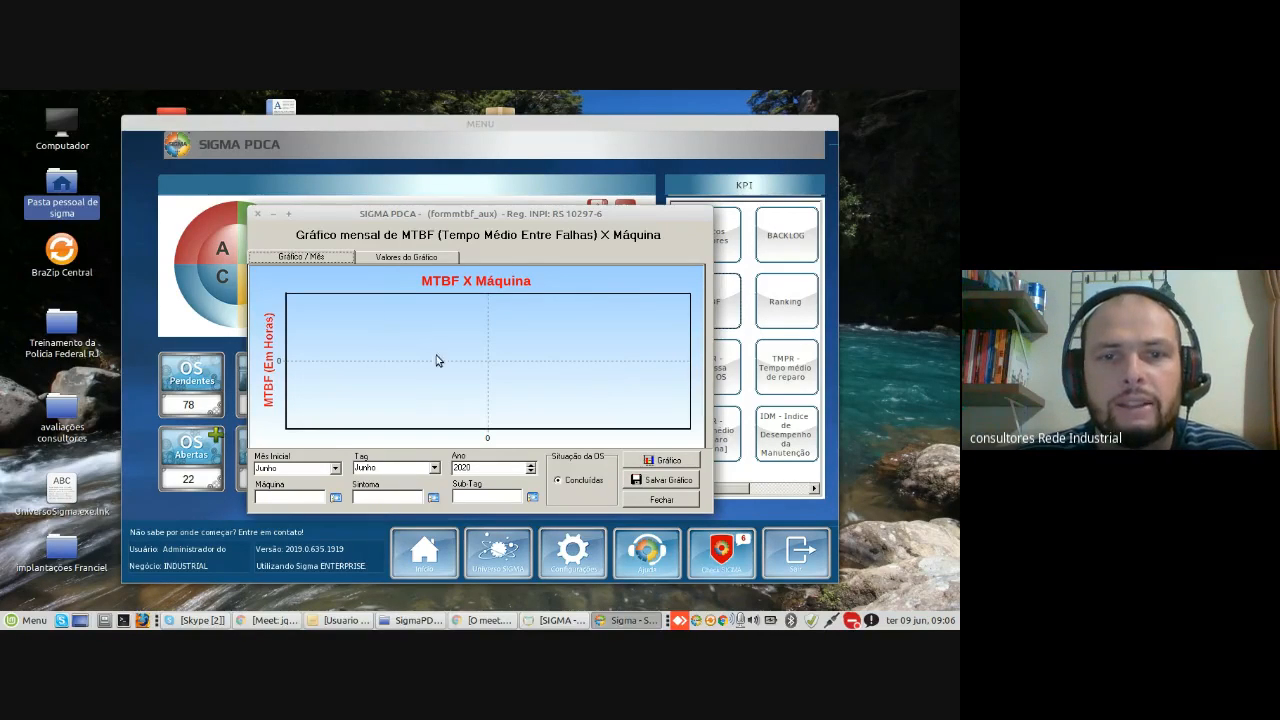
pyautogui.click(404, 259)
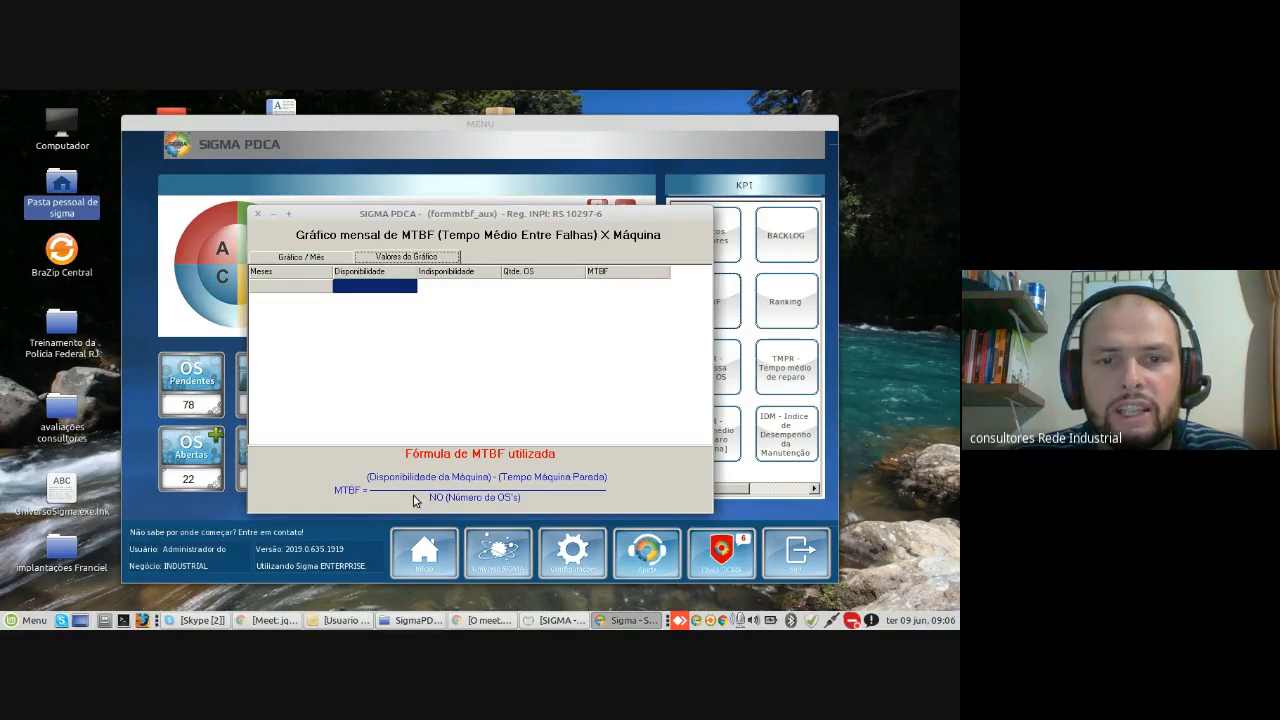
pyautogui.click(321, 258)
pyautogui.click(337, 497)
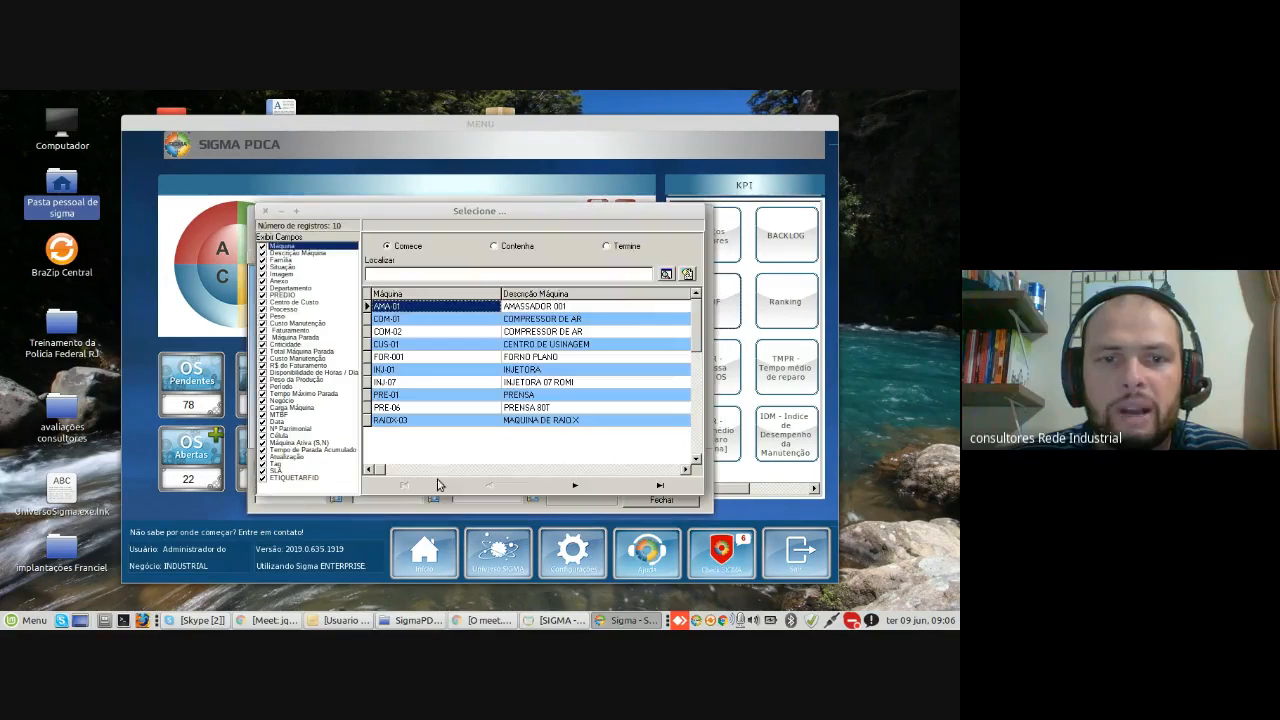
pyautogui.click(265, 211)
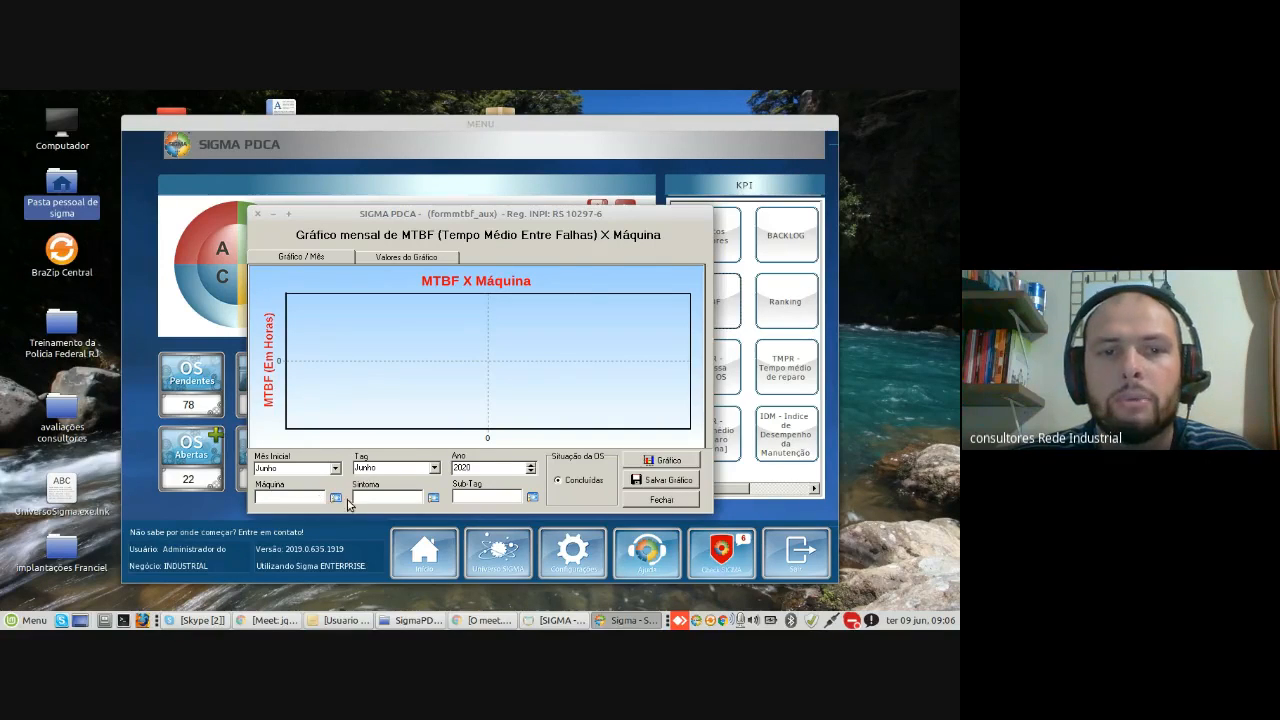
pyautogui.click(258, 213)
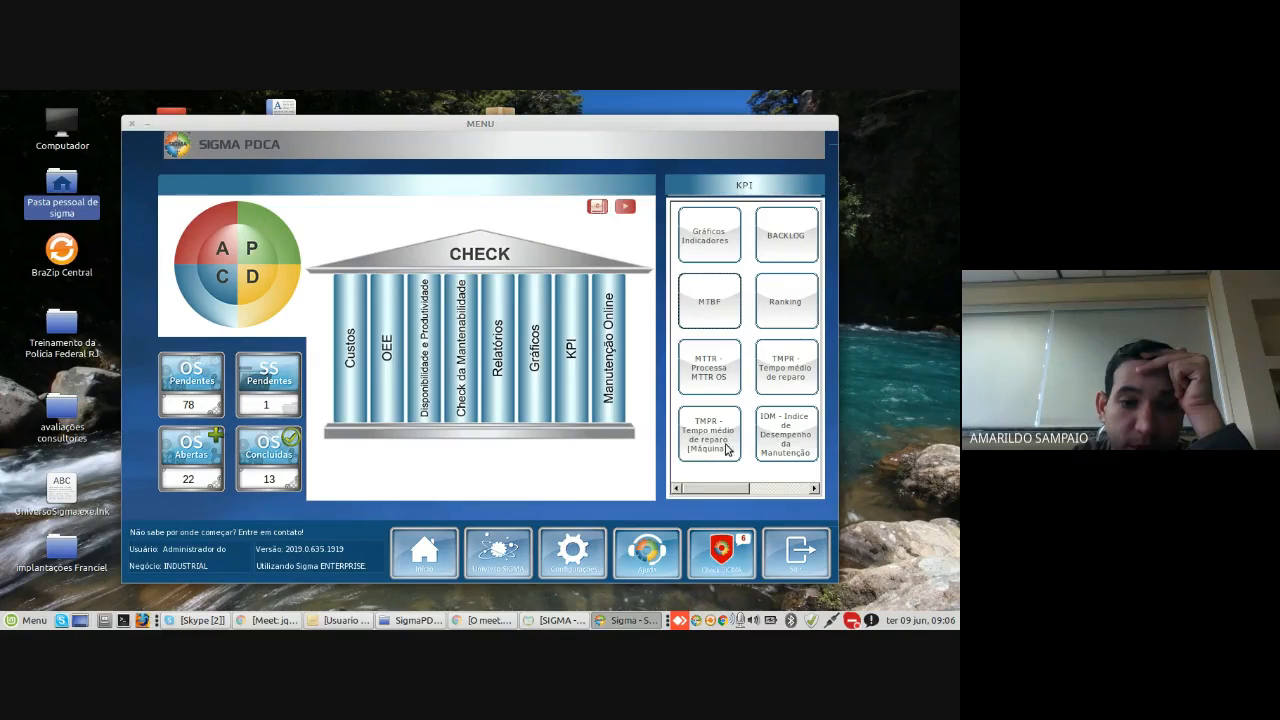
# Step: Reopen Gráficos Indicadores, view the TMEF - Tempo médio entre falhas formula and close the form
pyautogui.click(729, 241)
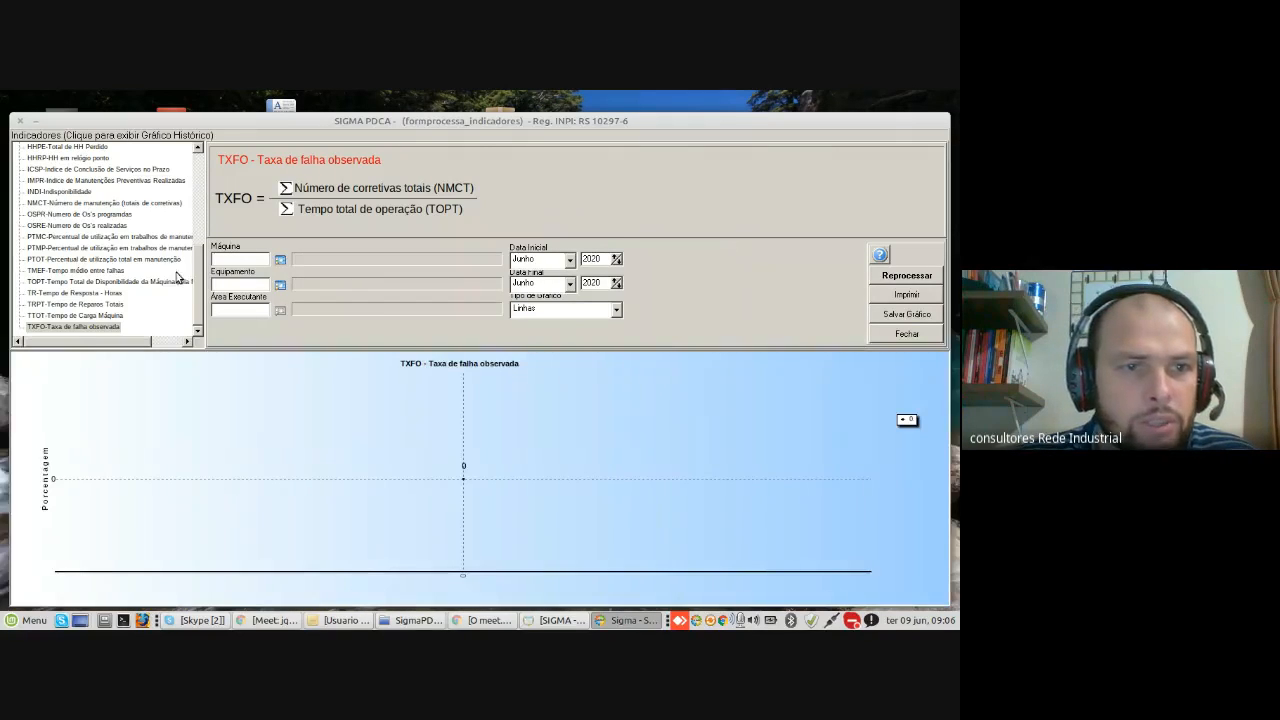
pyautogui.click(83, 271)
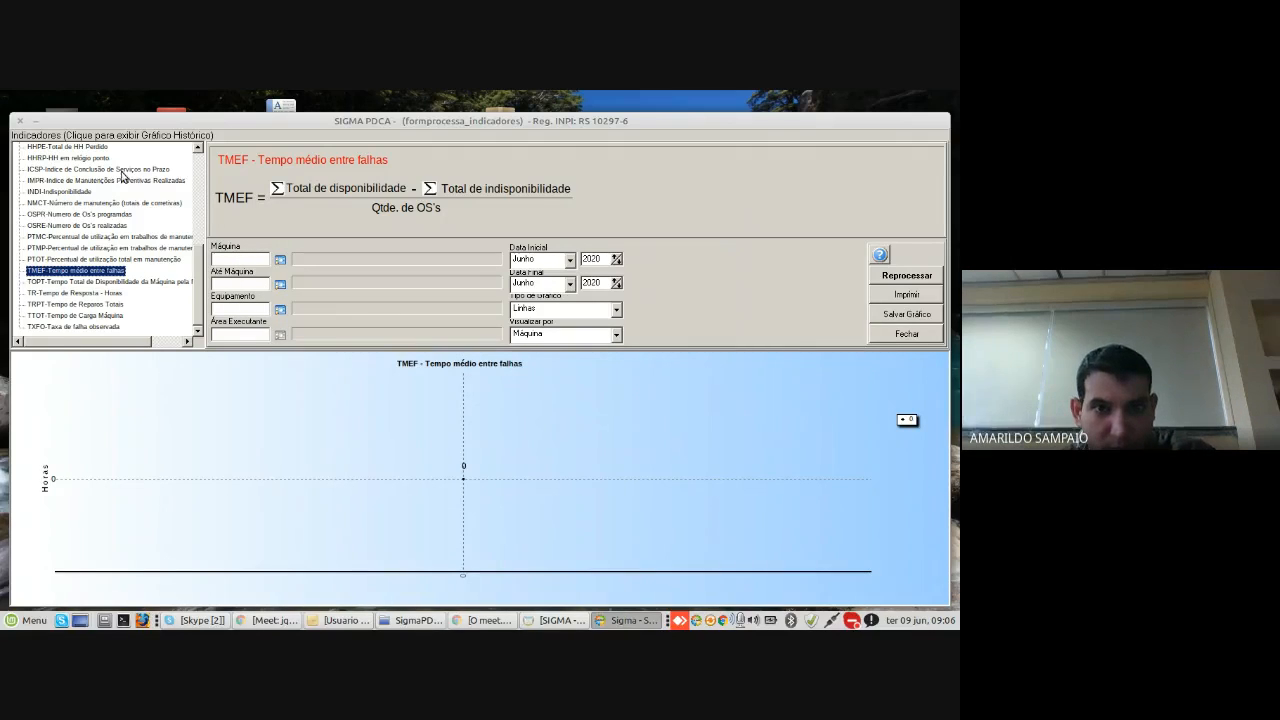
pyautogui.click(18, 122)
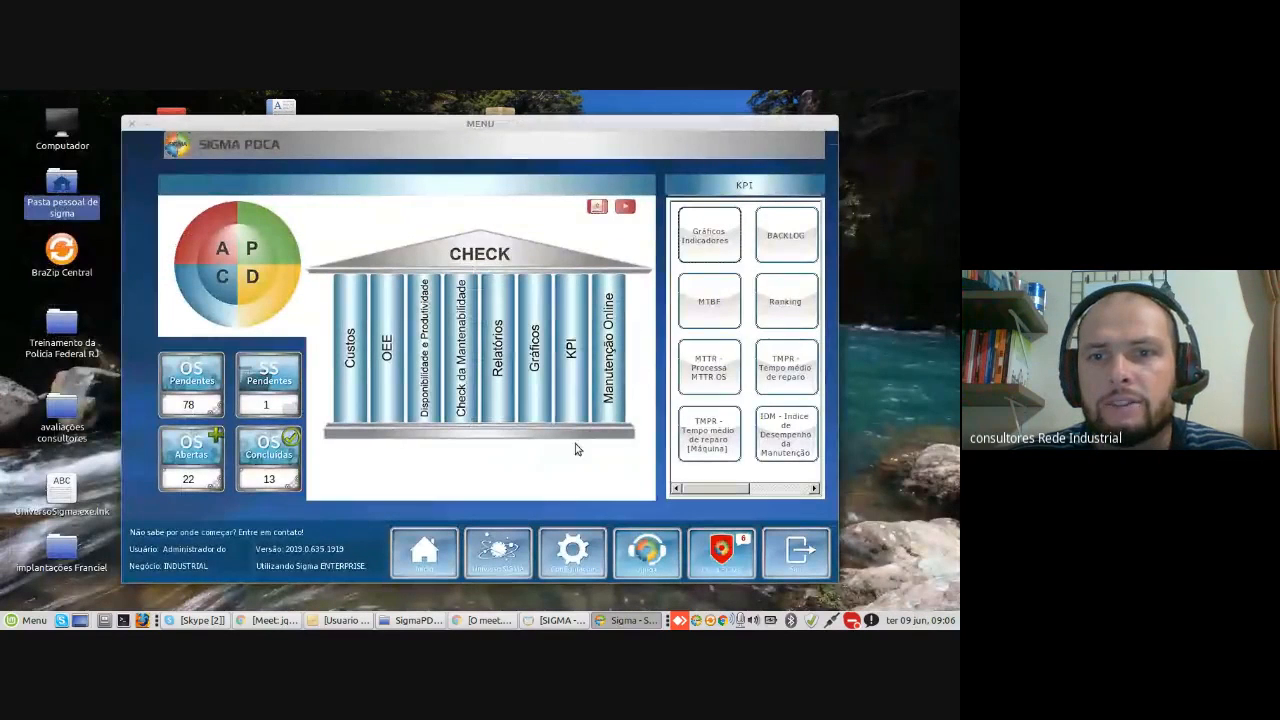
# Step: Look over the Relatórios and Gráficos options of the CHECK area and return to the KPI options
pyautogui.click(497, 396)
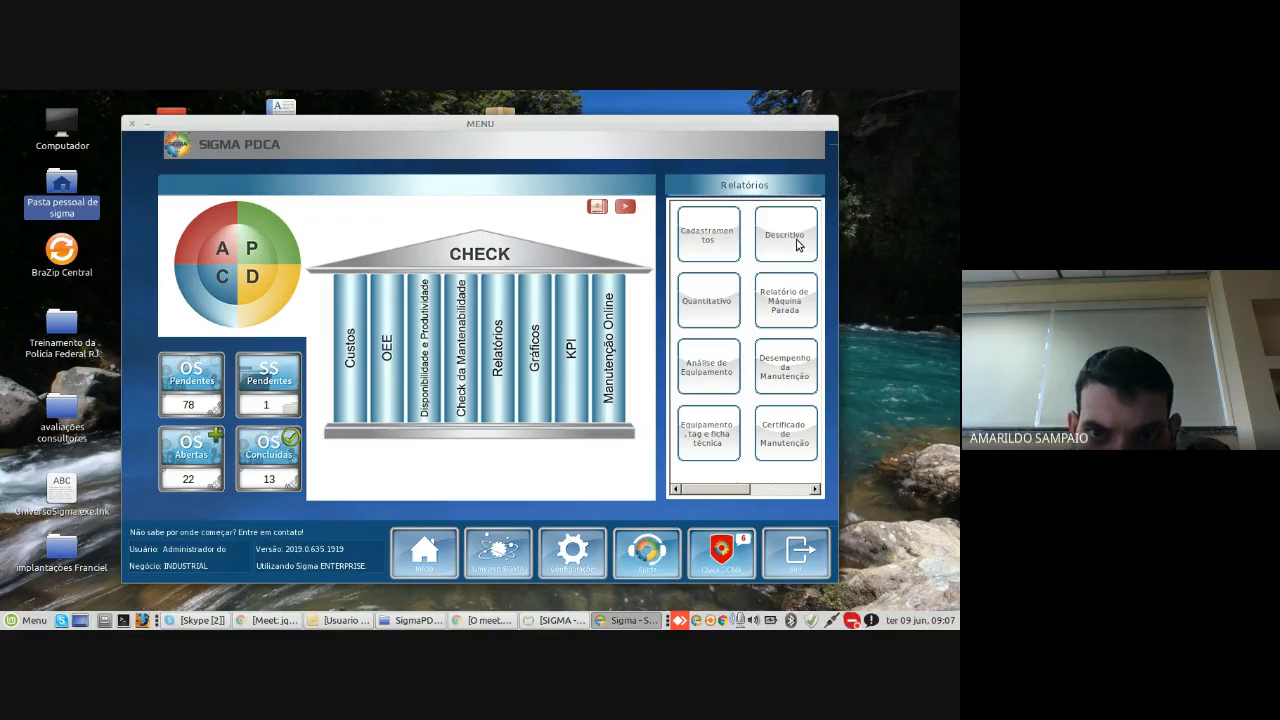
pyautogui.click(538, 373)
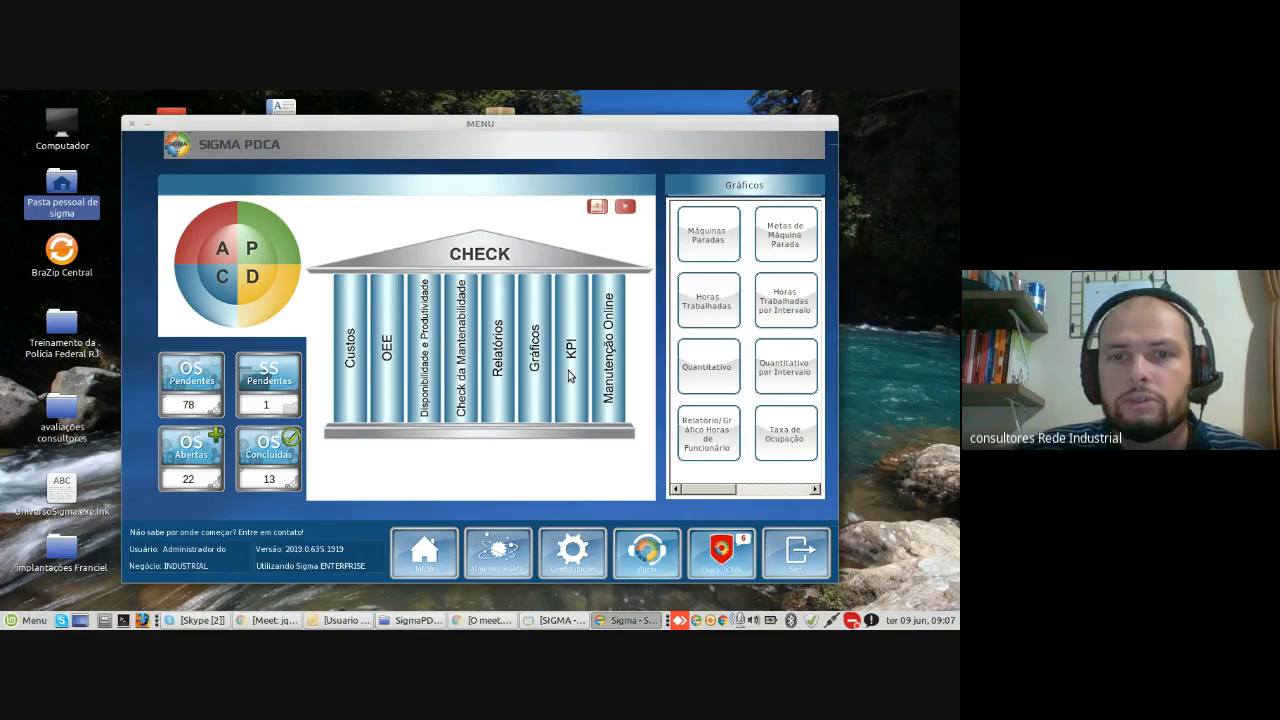
pyautogui.click(570, 375)
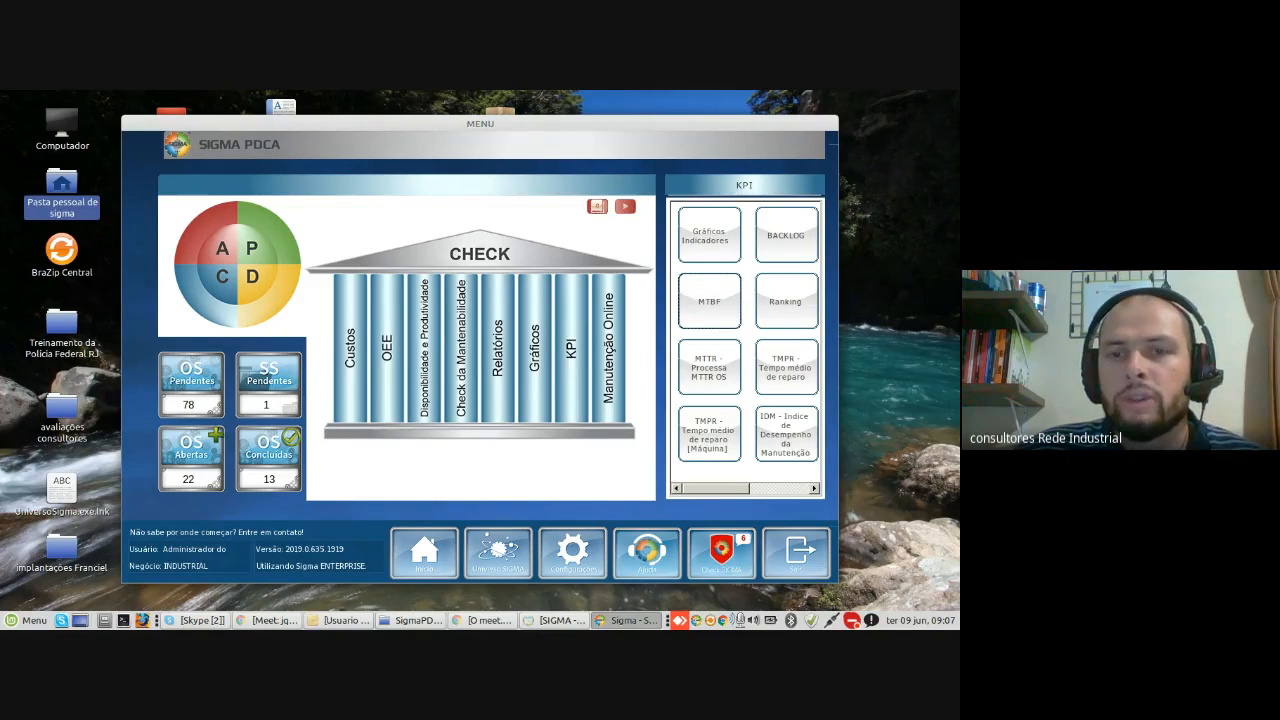
# Step: Open the monthly MTBF chart form again, review the MTBF formula and return to the monthly graph view
pyautogui.click(725, 314)
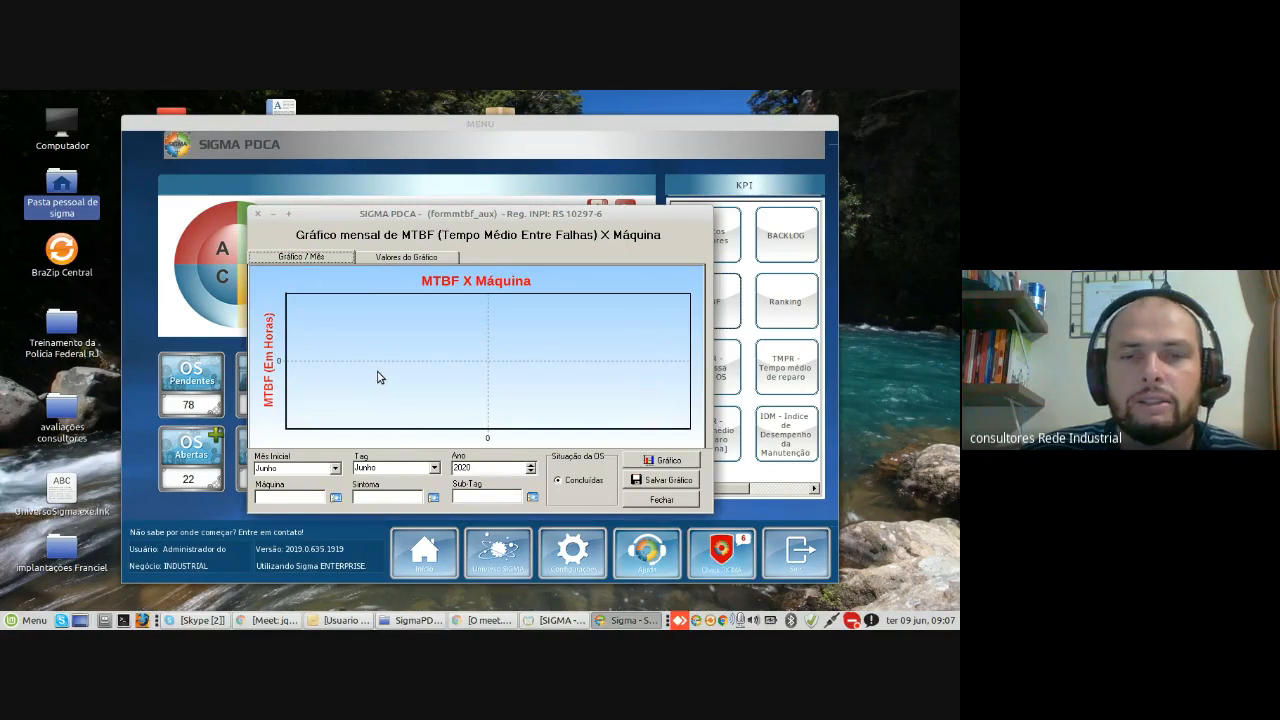
pyautogui.click(394, 262)
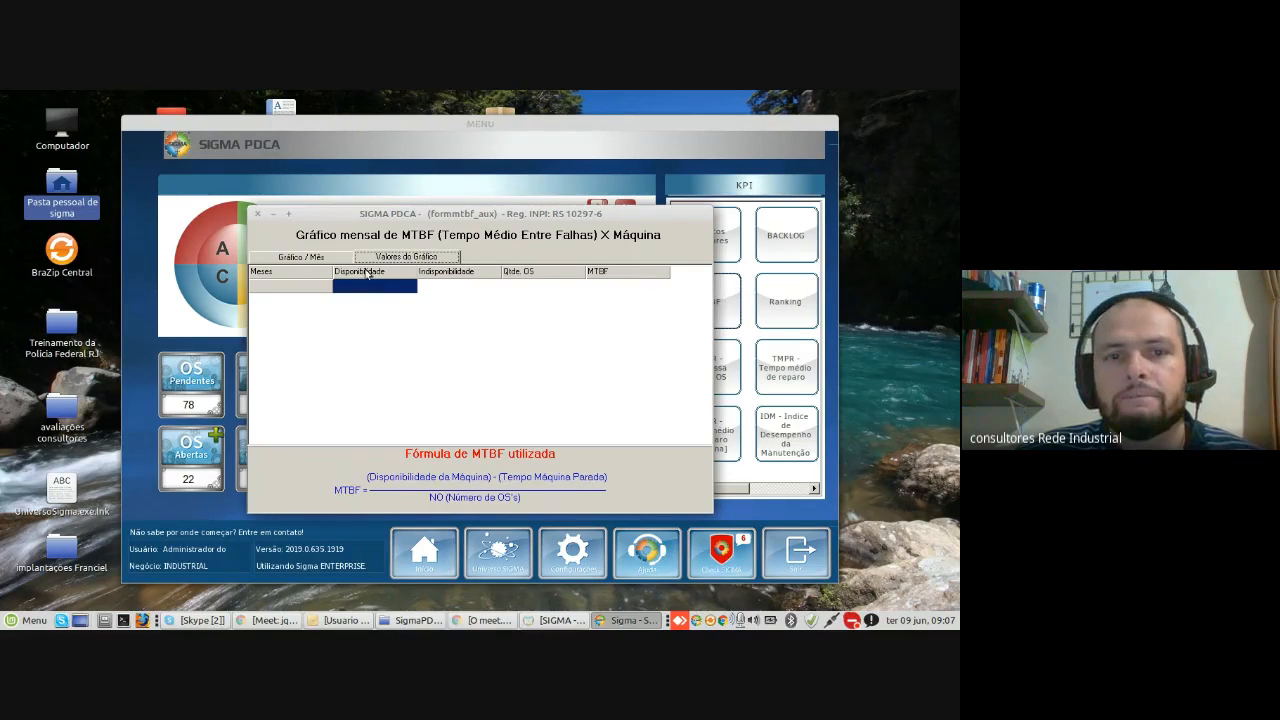
pyautogui.click(334, 259)
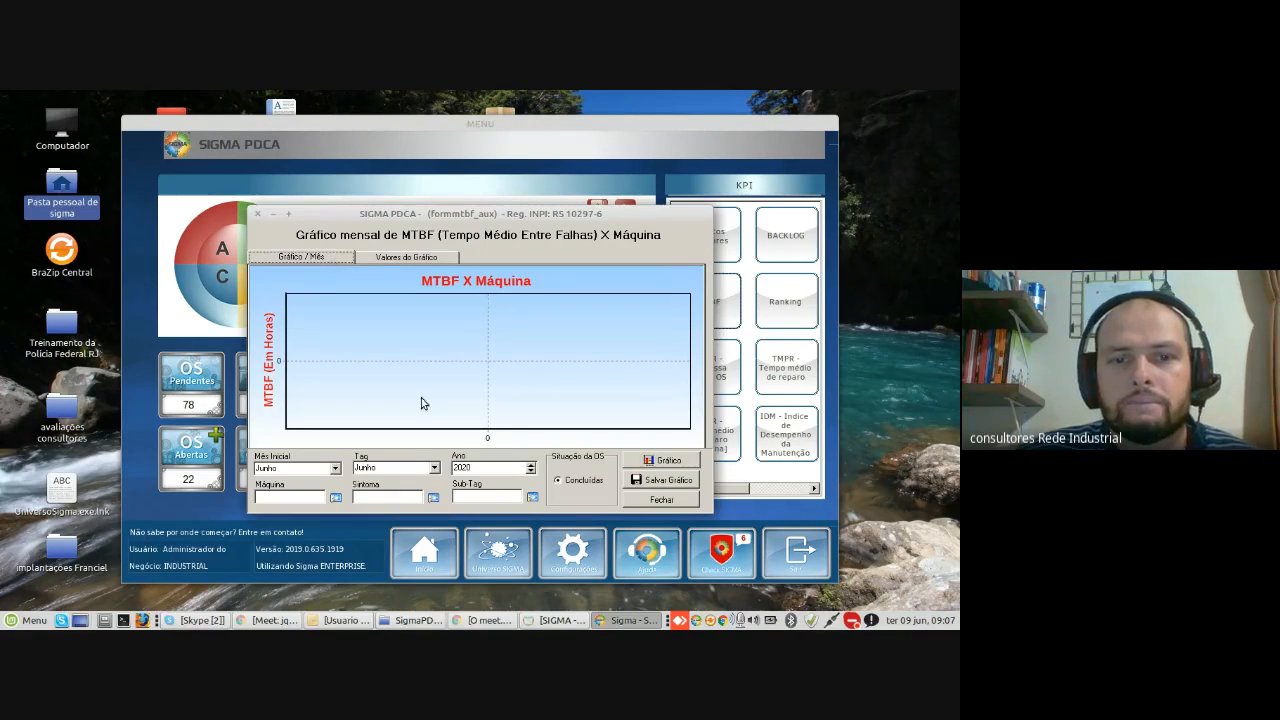
# Step: Generate the monthly MTBF chart for machine INJ-01 with Janeiro as the initial month
pyautogui.click(336, 498)
pyautogui.doubleClick(410, 306)
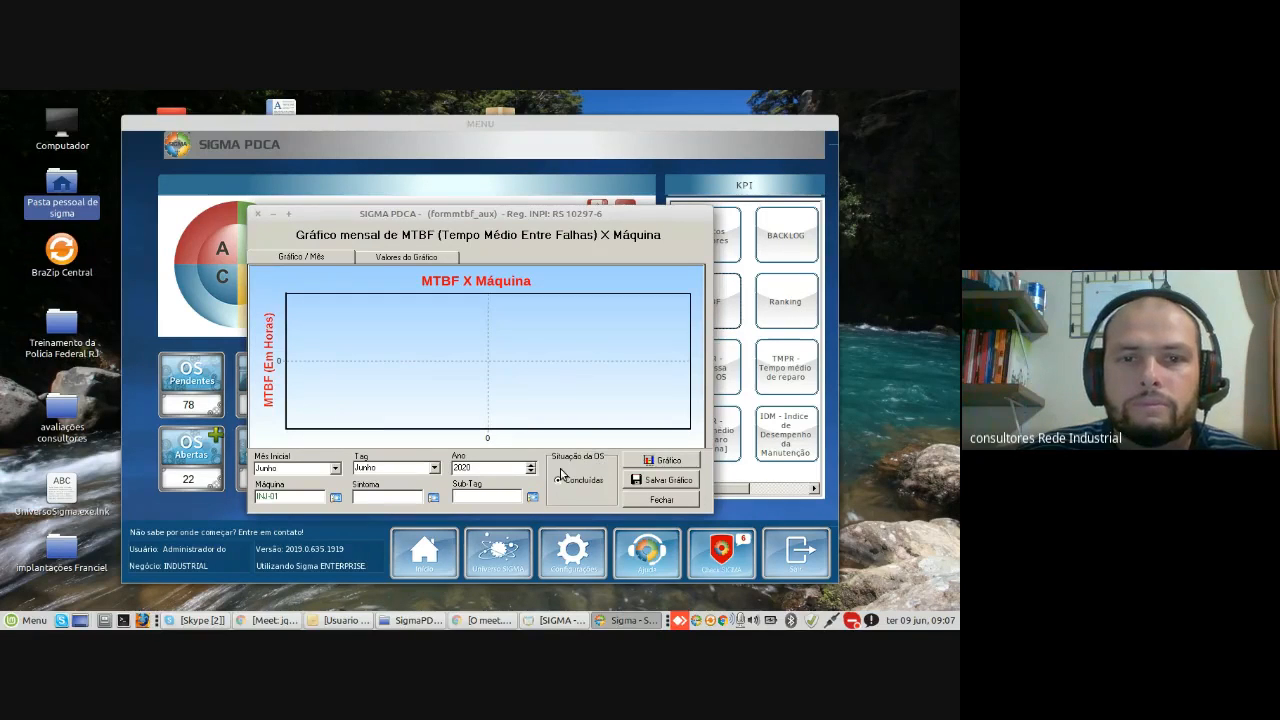
pyautogui.click(336, 468)
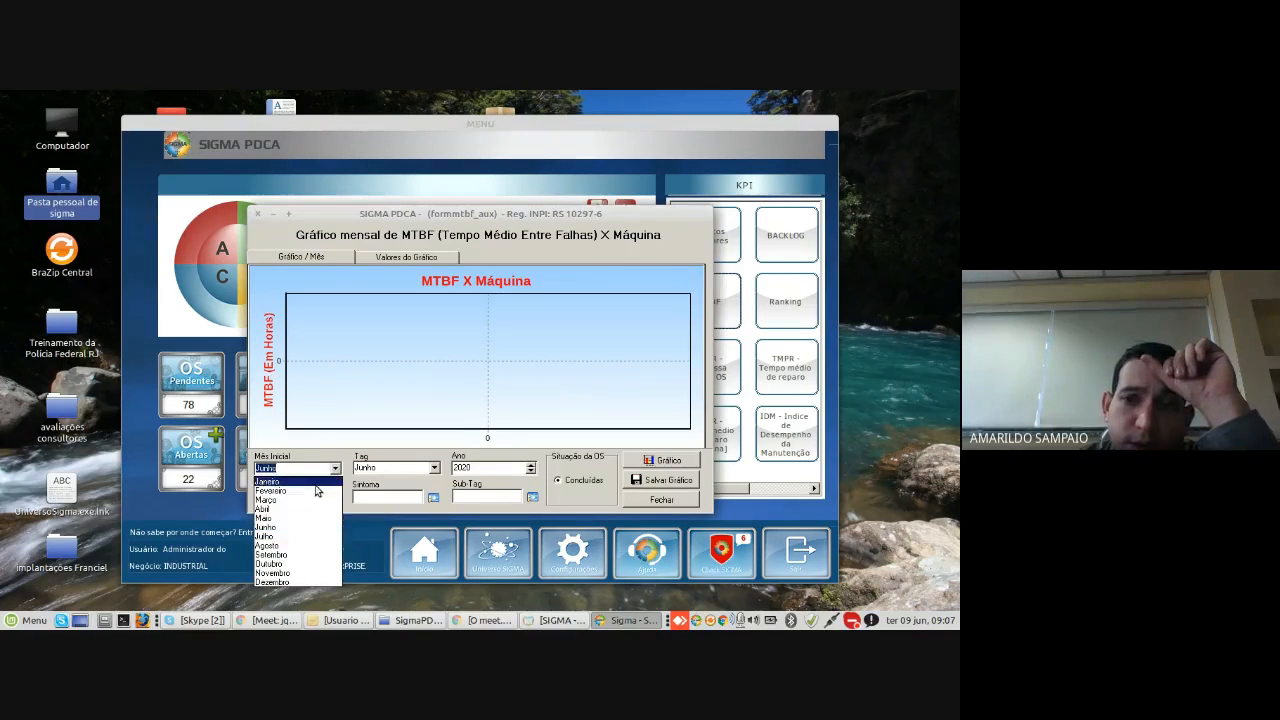
pyautogui.click(315, 483)
pyautogui.click(668, 461)
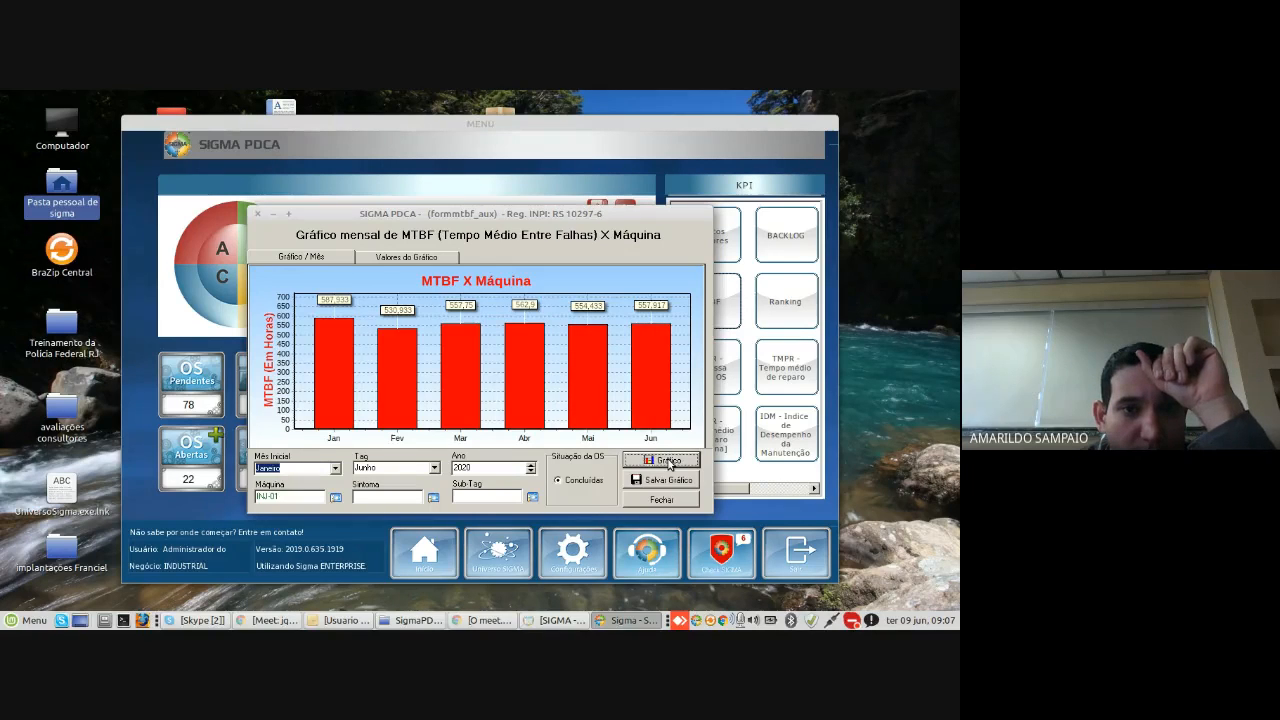
# Step: Compare the MTBF chart of machine INJ-01 with its monthly values and formula, and close the form
pyautogui.click(417, 258)
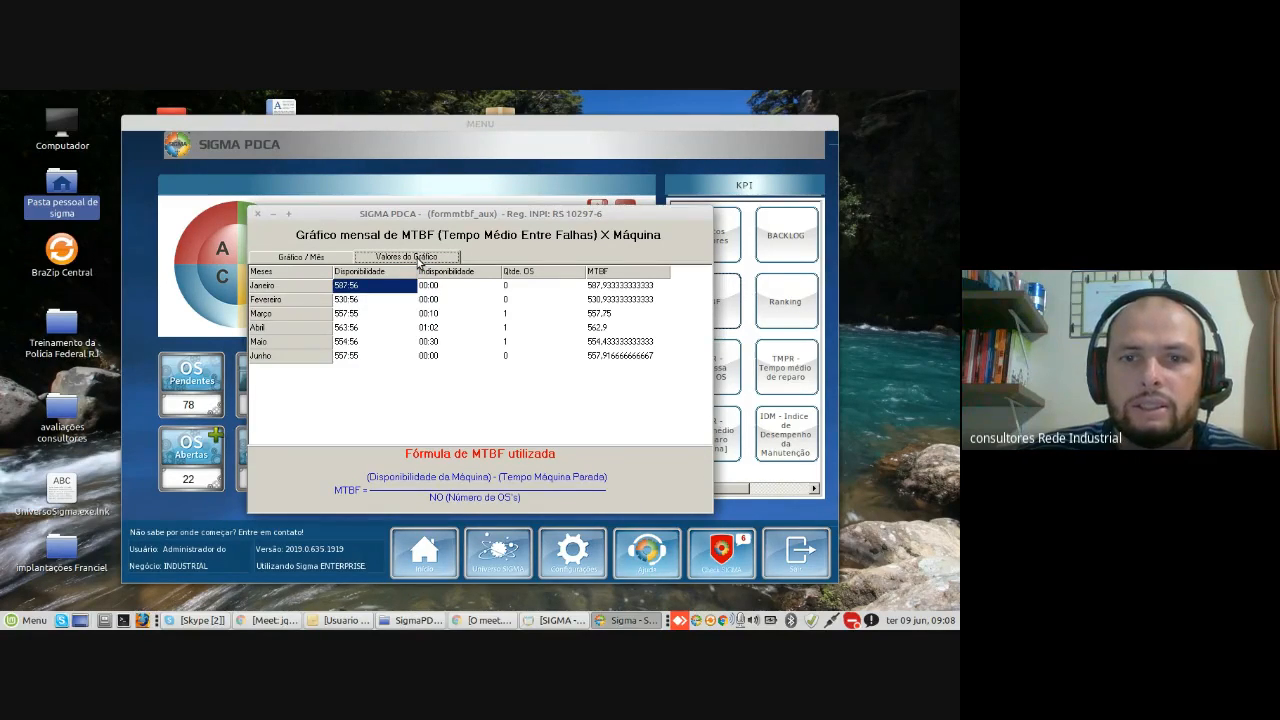
pyautogui.click(308, 258)
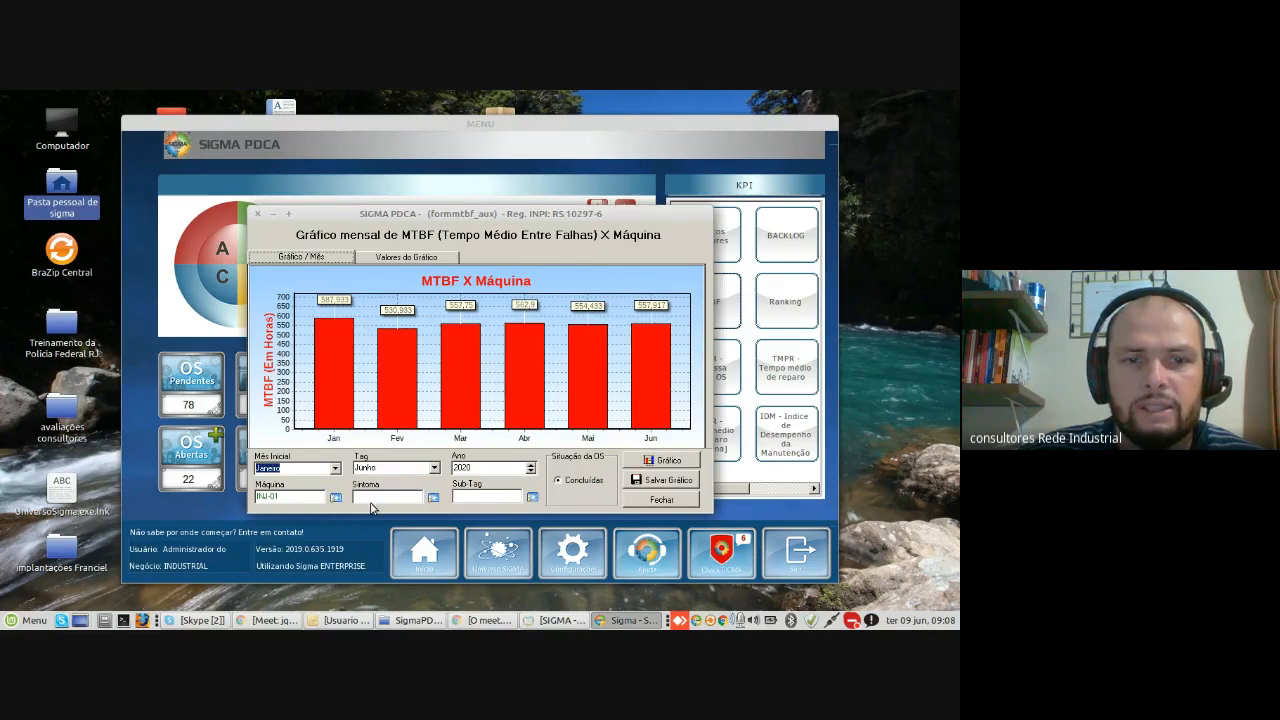
pyautogui.click(385, 258)
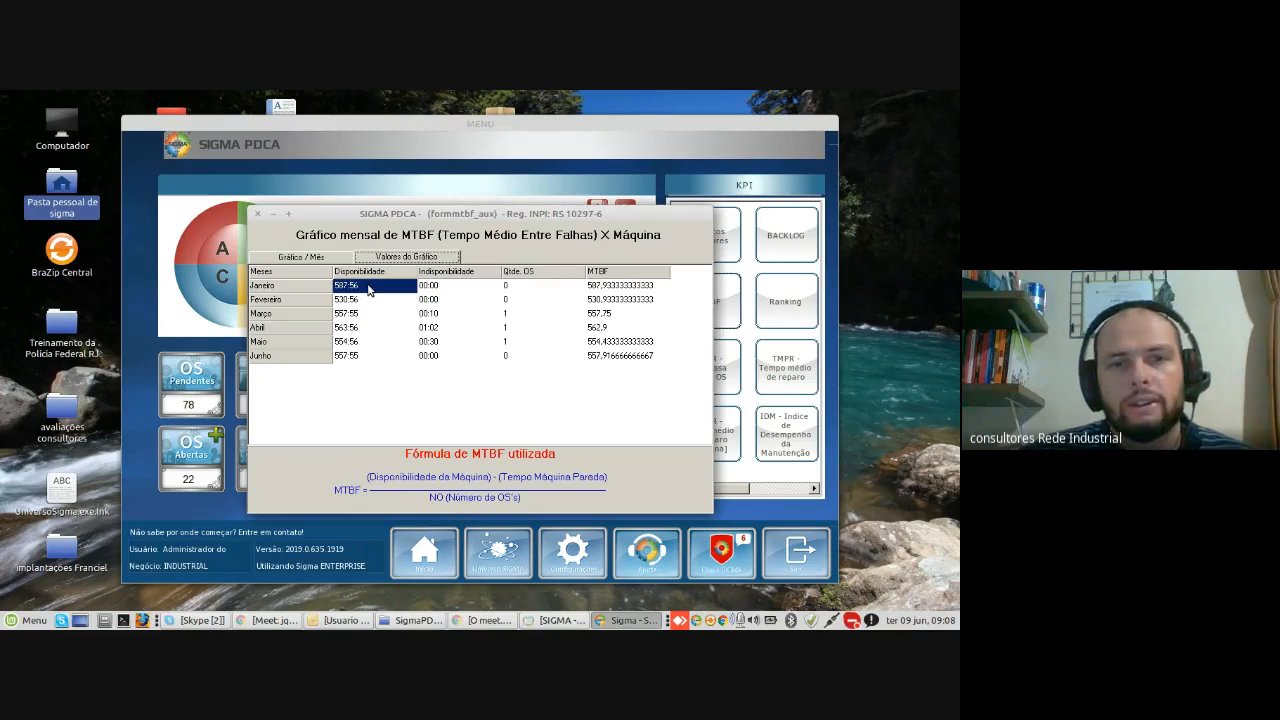
pyautogui.click(334, 258)
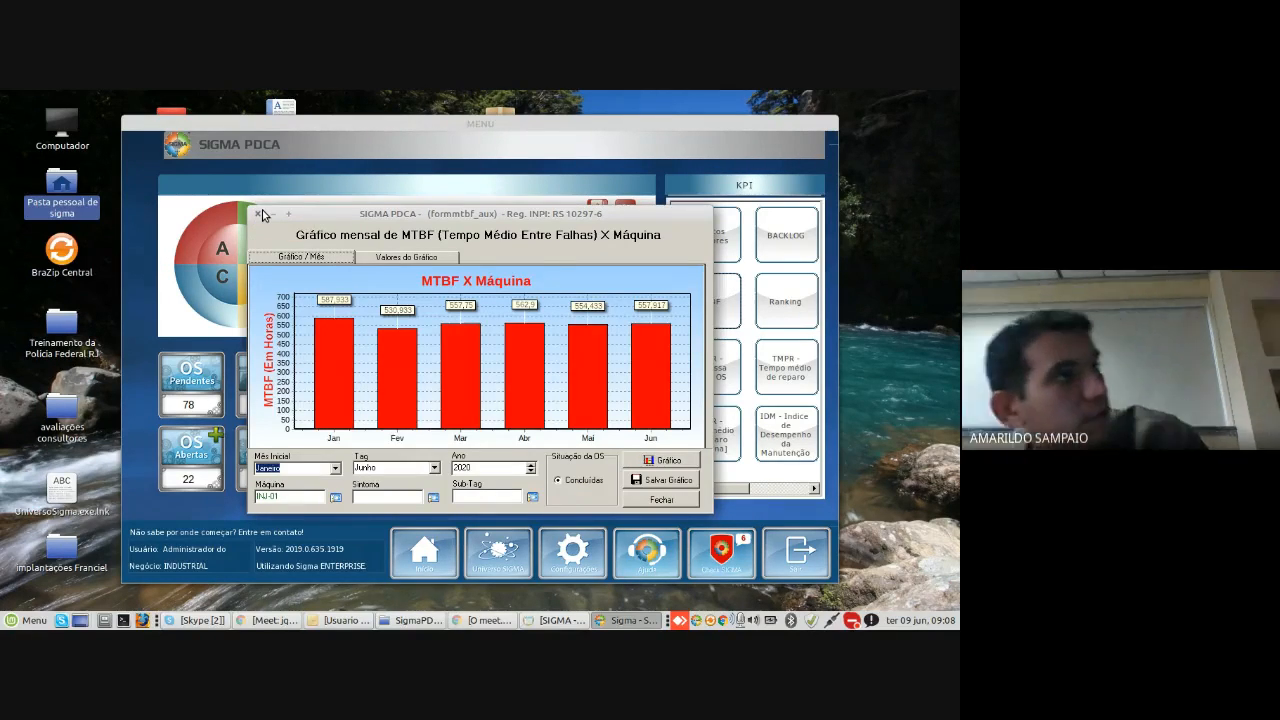
pyautogui.click(372, 259)
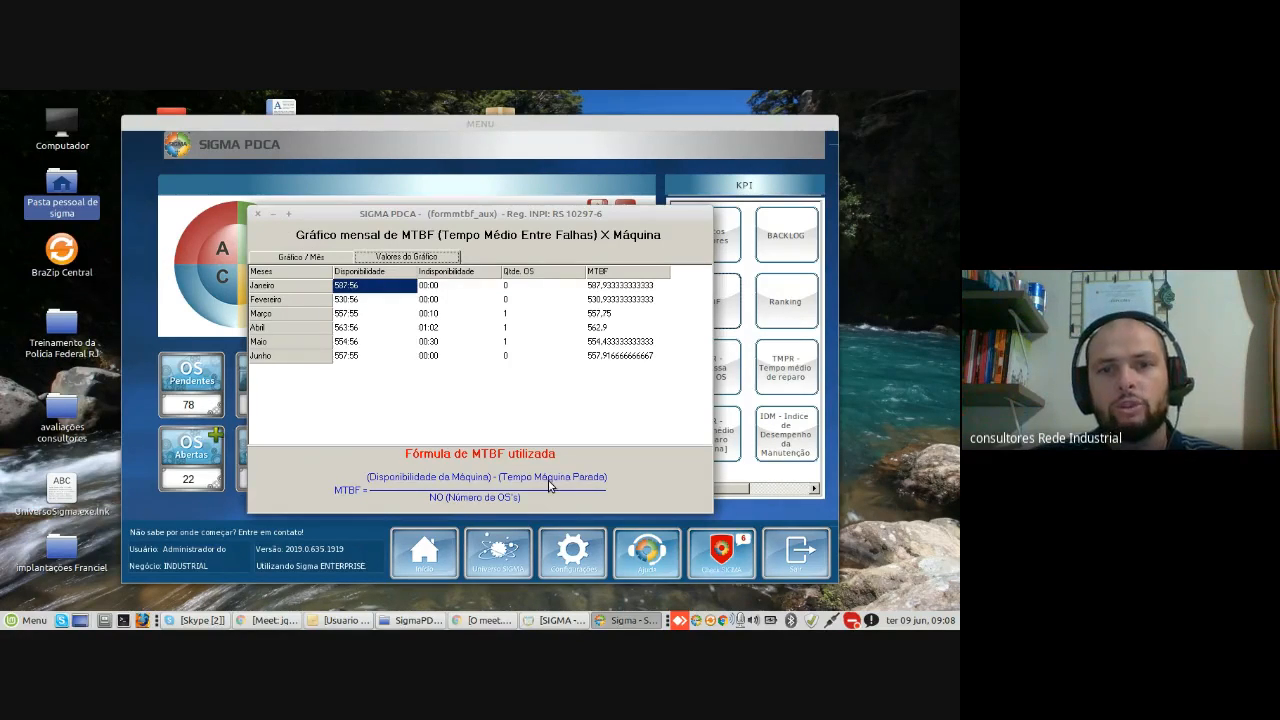
pyautogui.click(257, 214)
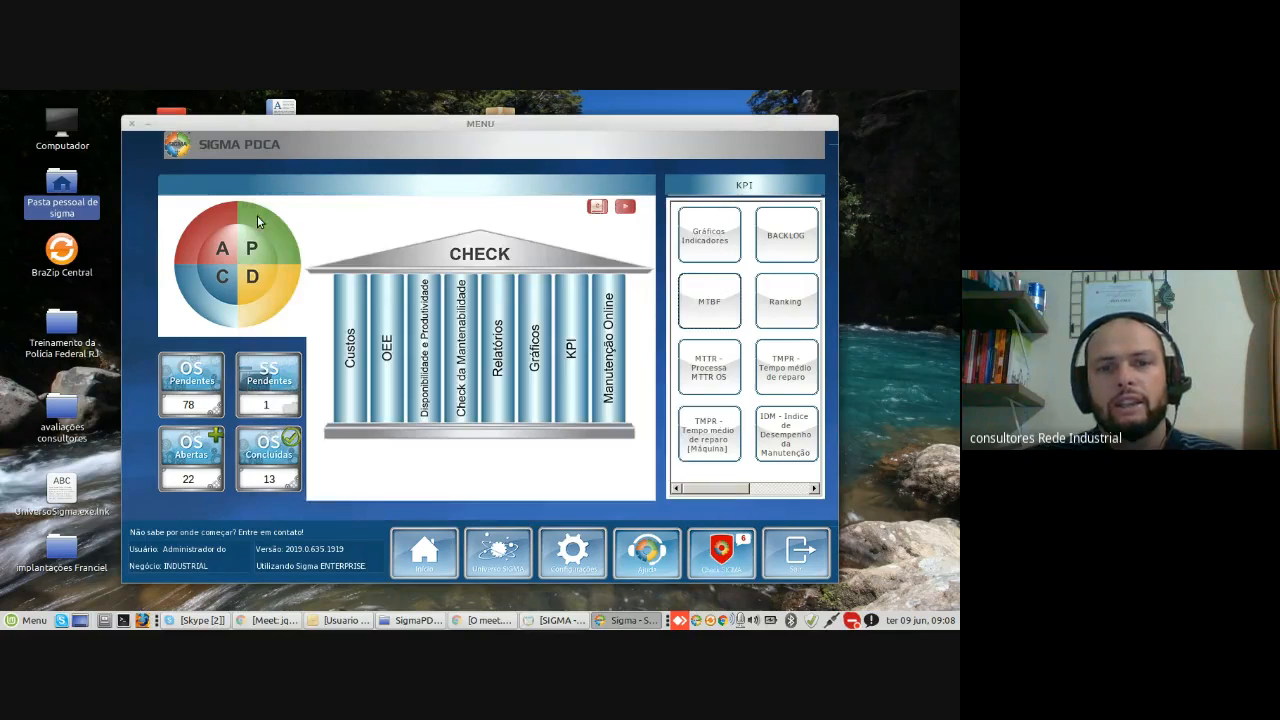
# Step: Reload the CHECK area from the PDCA wheel to show its Custos options
pyautogui.click(263, 284)
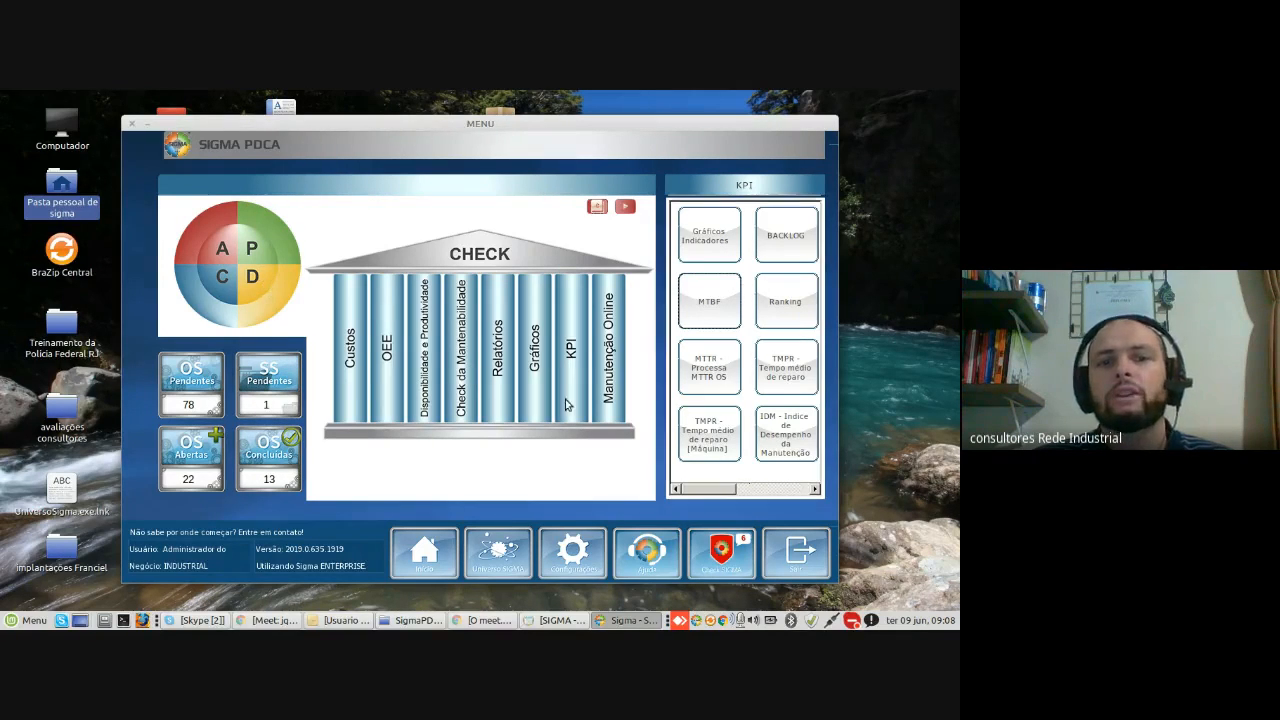
pyautogui.click(202, 282)
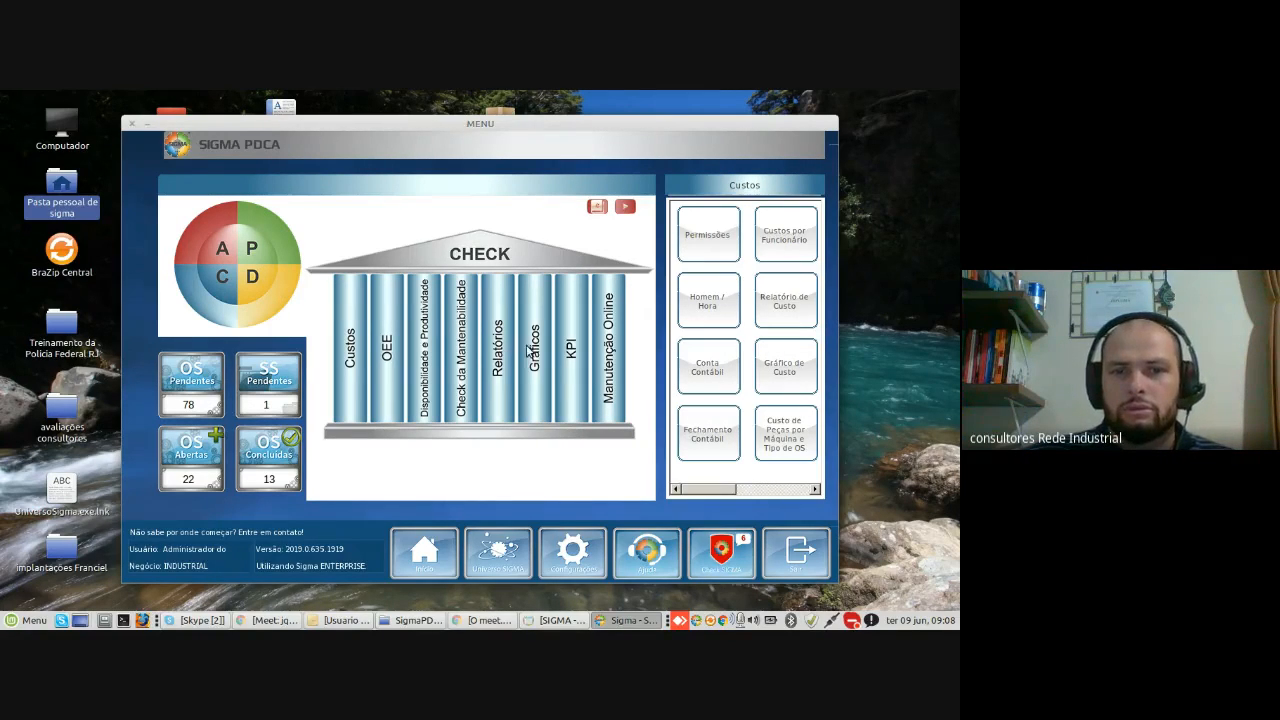
# Step: Open the Máquinas Paradas graph, select by Cod. OS and set the values to be viewed by Centro de Custo
pyautogui.click(525, 349)
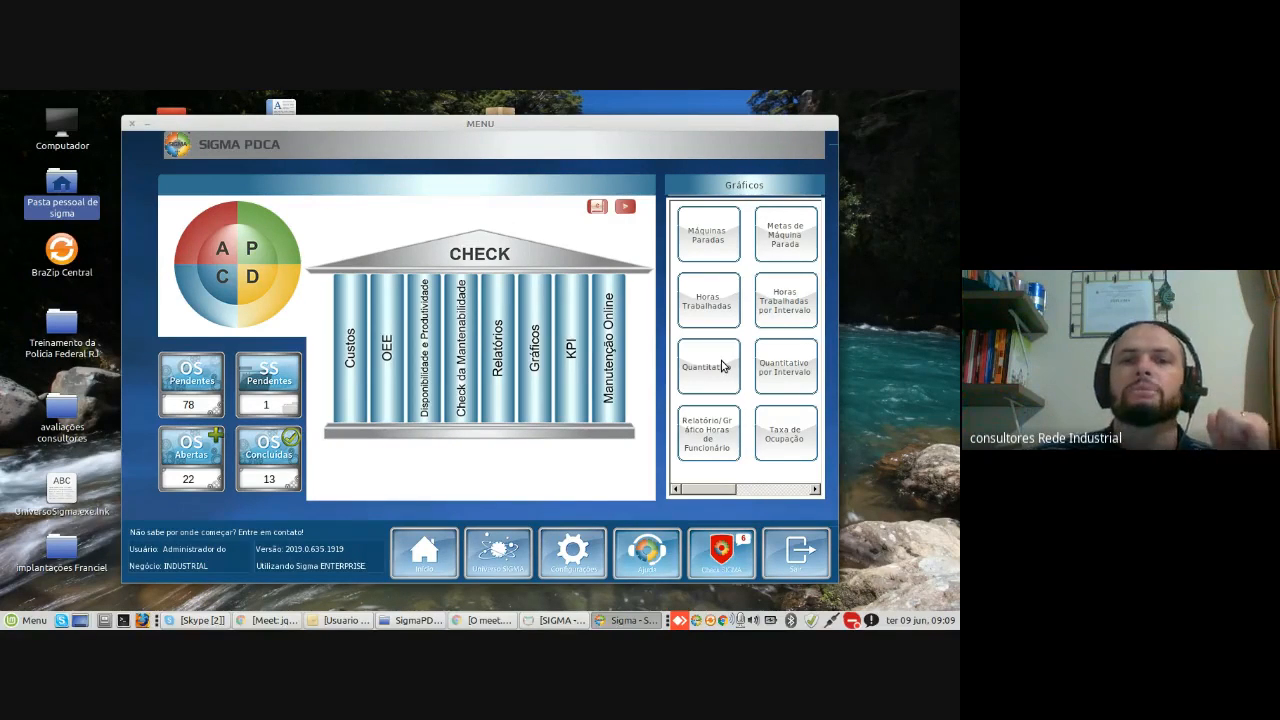
pyautogui.click(712, 250)
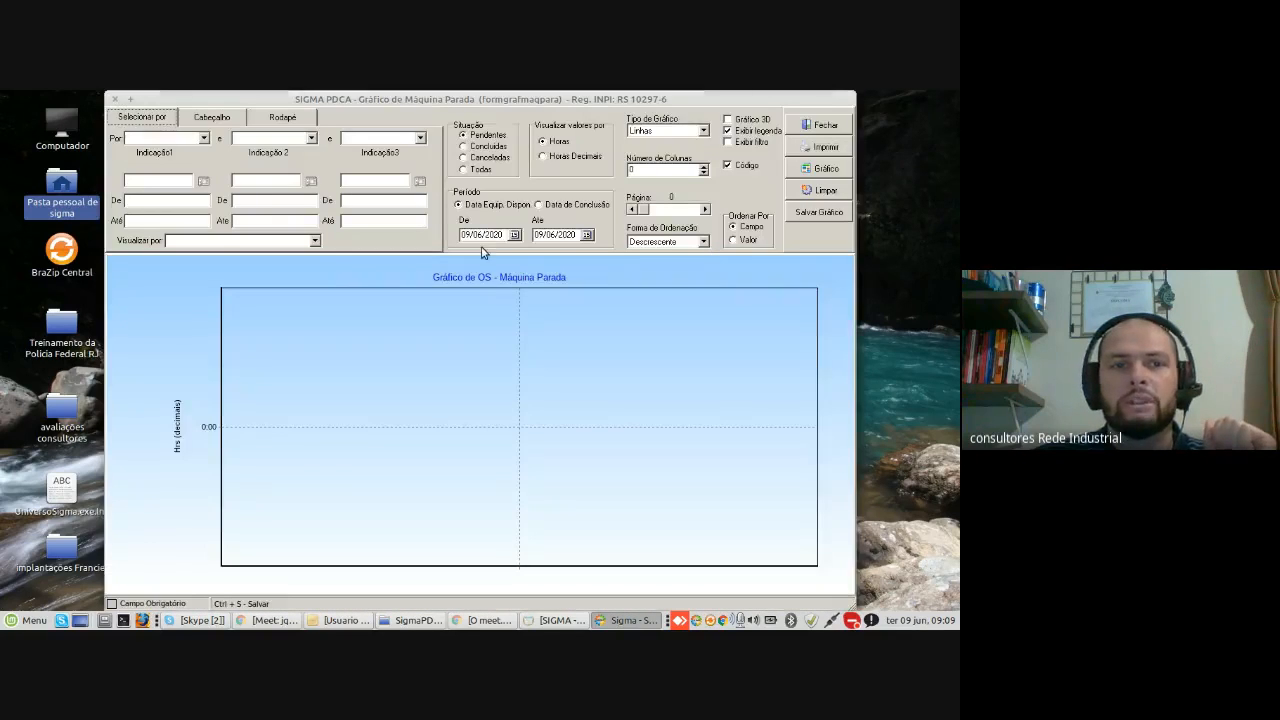
pyautogui.click(204, 138)
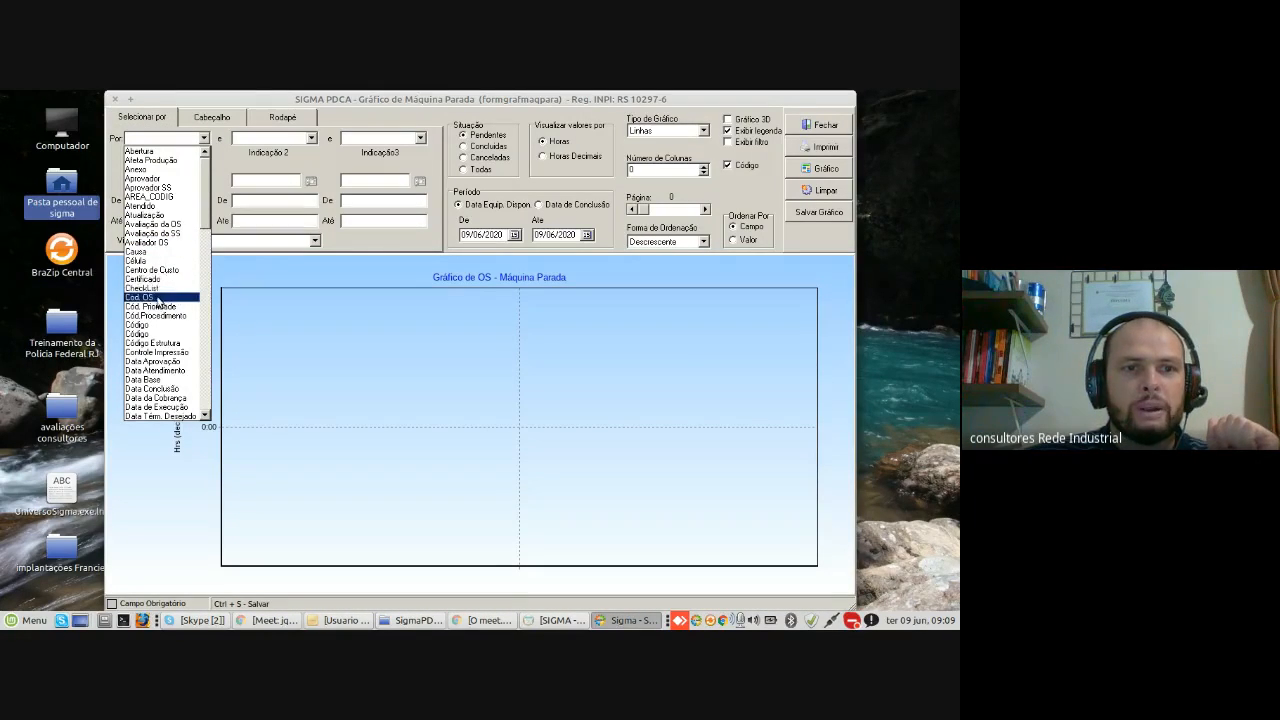
pyautogui.click(180, 297)
pyautogui.click(315, 242)
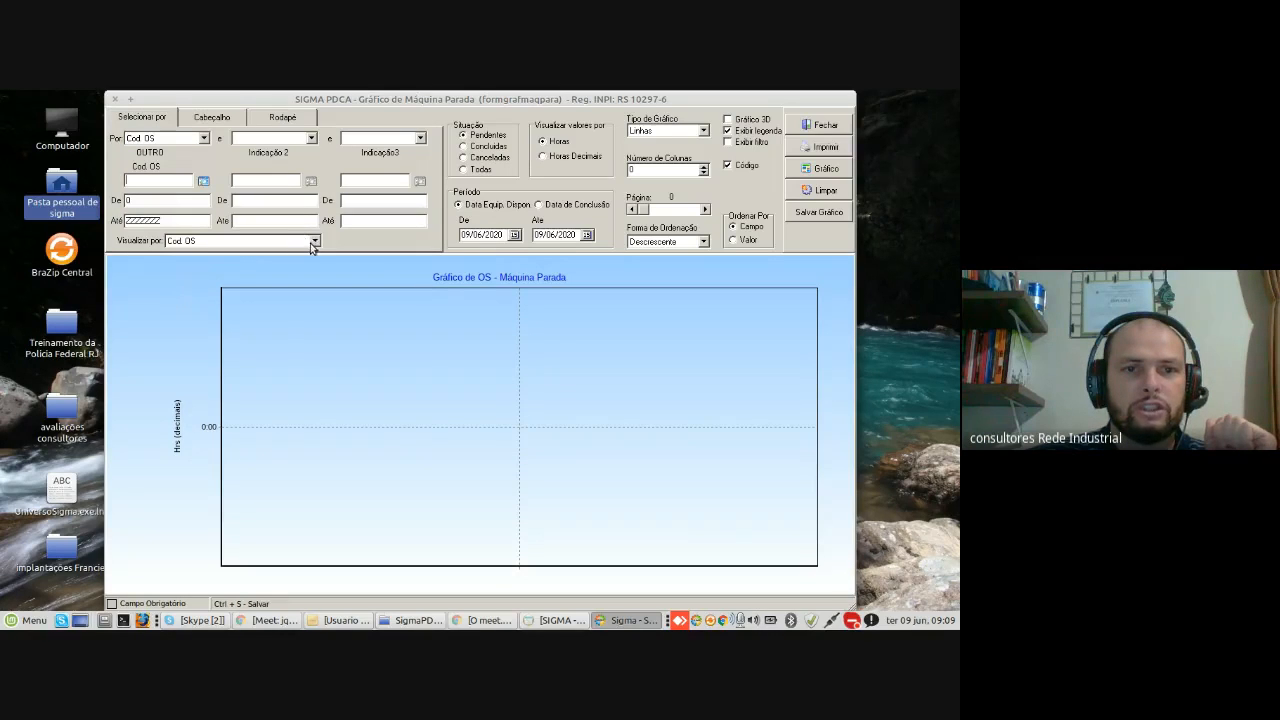
pyautogui.scroll(5, 243, 330)
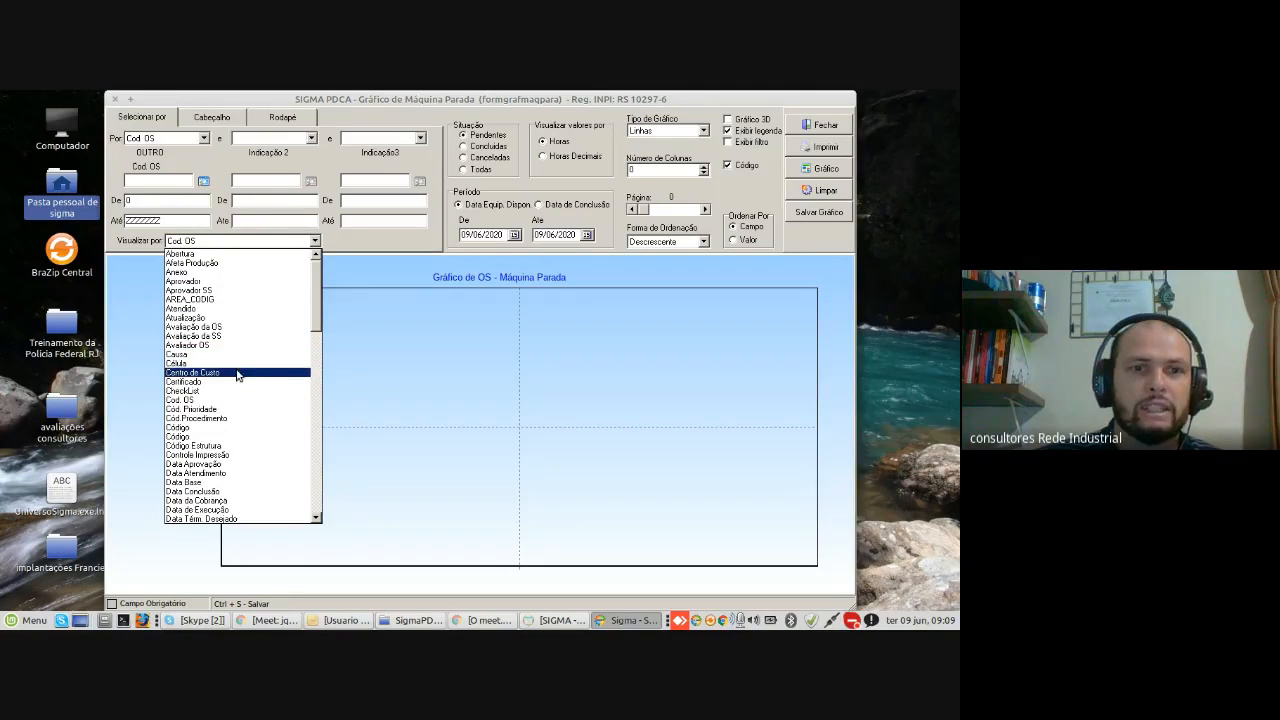
pyautogui.click(239, 372)
# Step: Include work orders of all situations (Todas) and set the period's start date to 01/01/2020
pyautogui.click(468, 170)
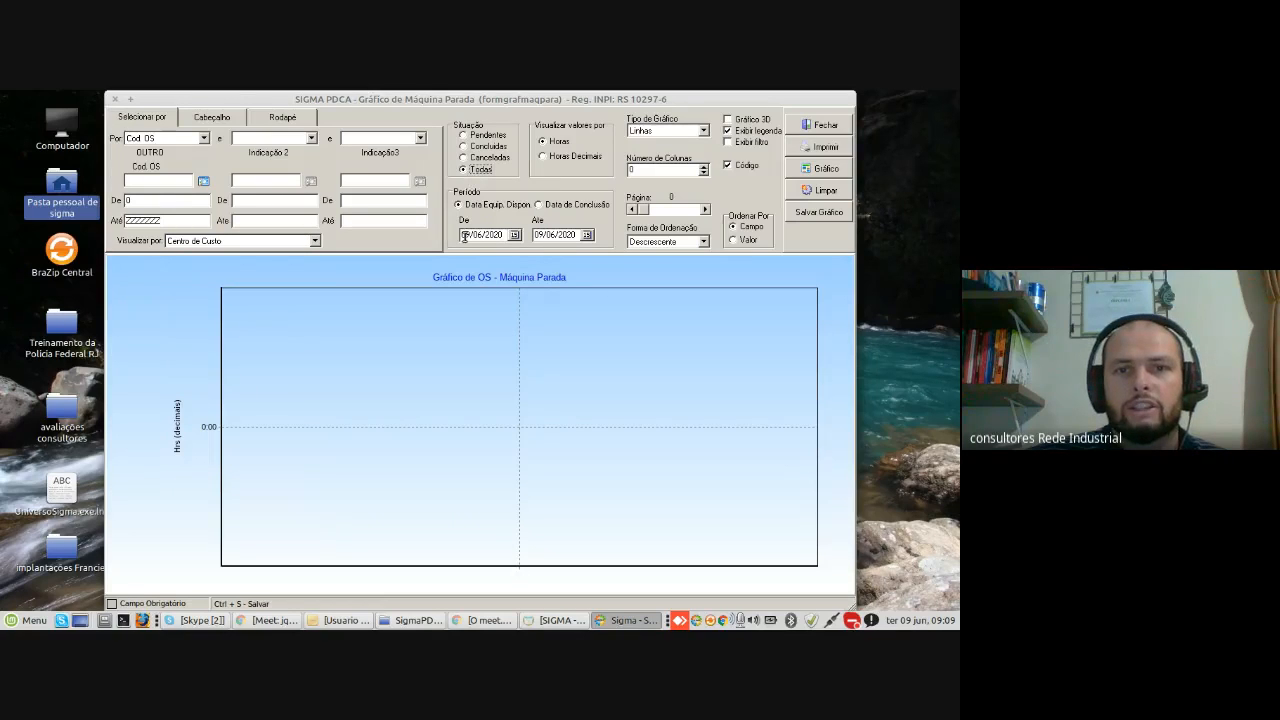
pyautogui.click(495, 235)
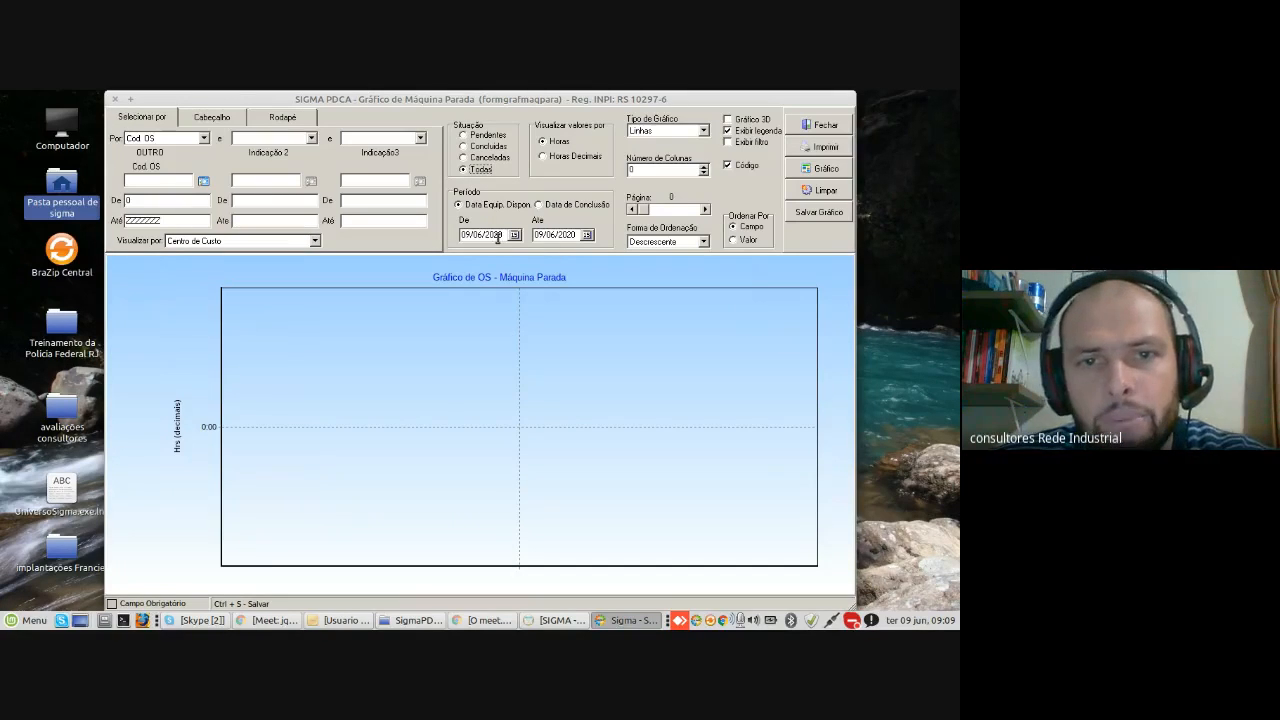
pyautogui.press('Left')
pyautogui.press('Left')
pyautogui.press('Left')
pyautogui.press('Left')
pyautogui.press('Left')
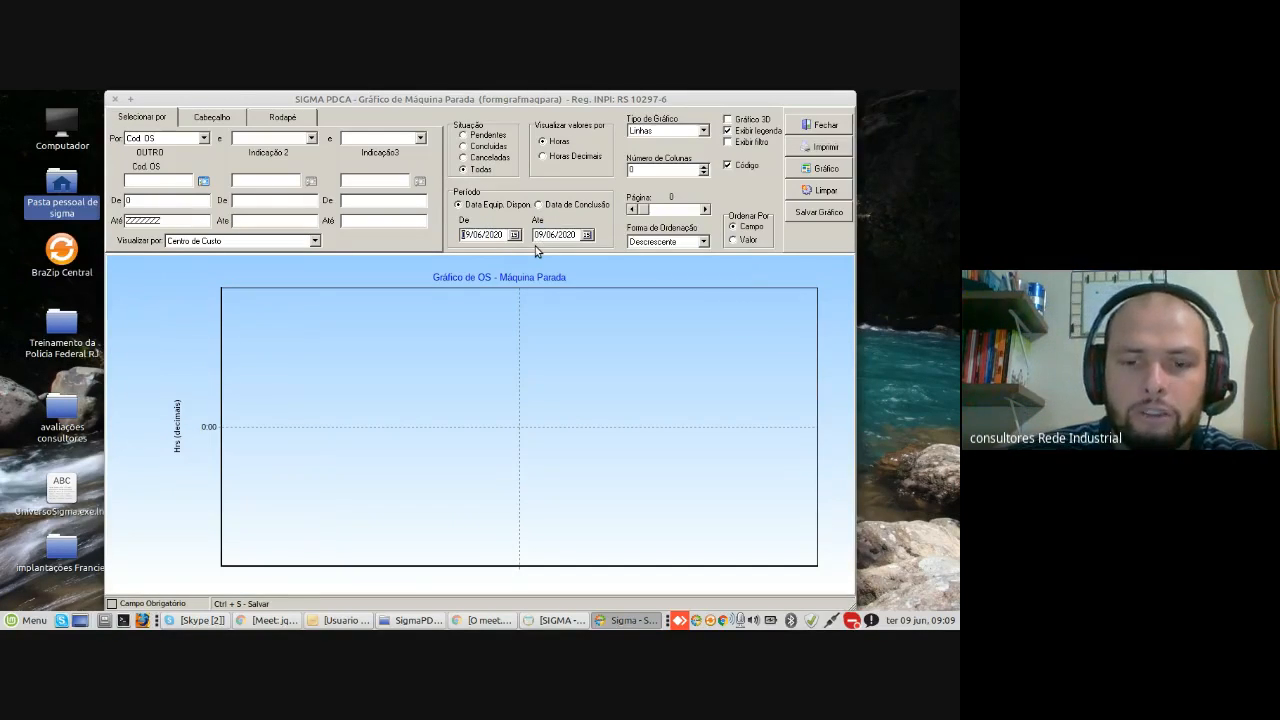
pyautogui.write('01/01')
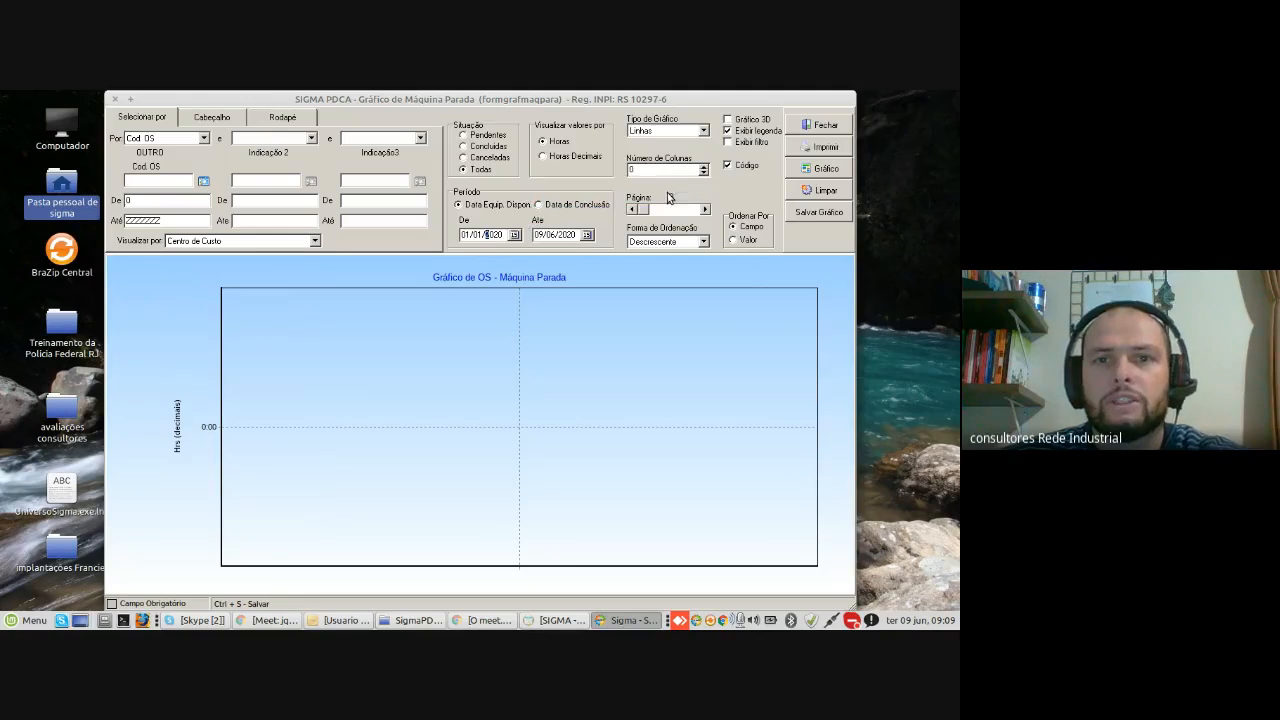
# Step: Generate the stopped-machine graph as Colunas and regenerate it ordered by Valor
pyautogui.click(681, 132)
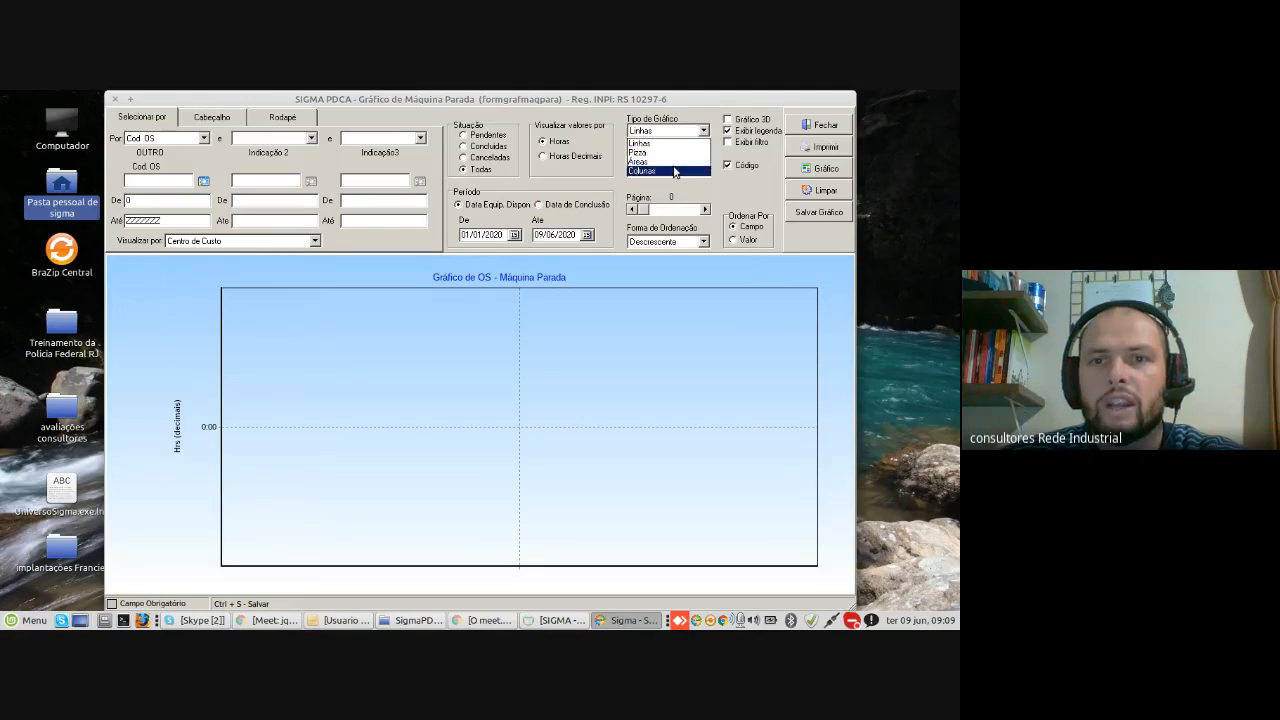
pyautogui.click(676, 169)
pyautogui.click(830, 169)
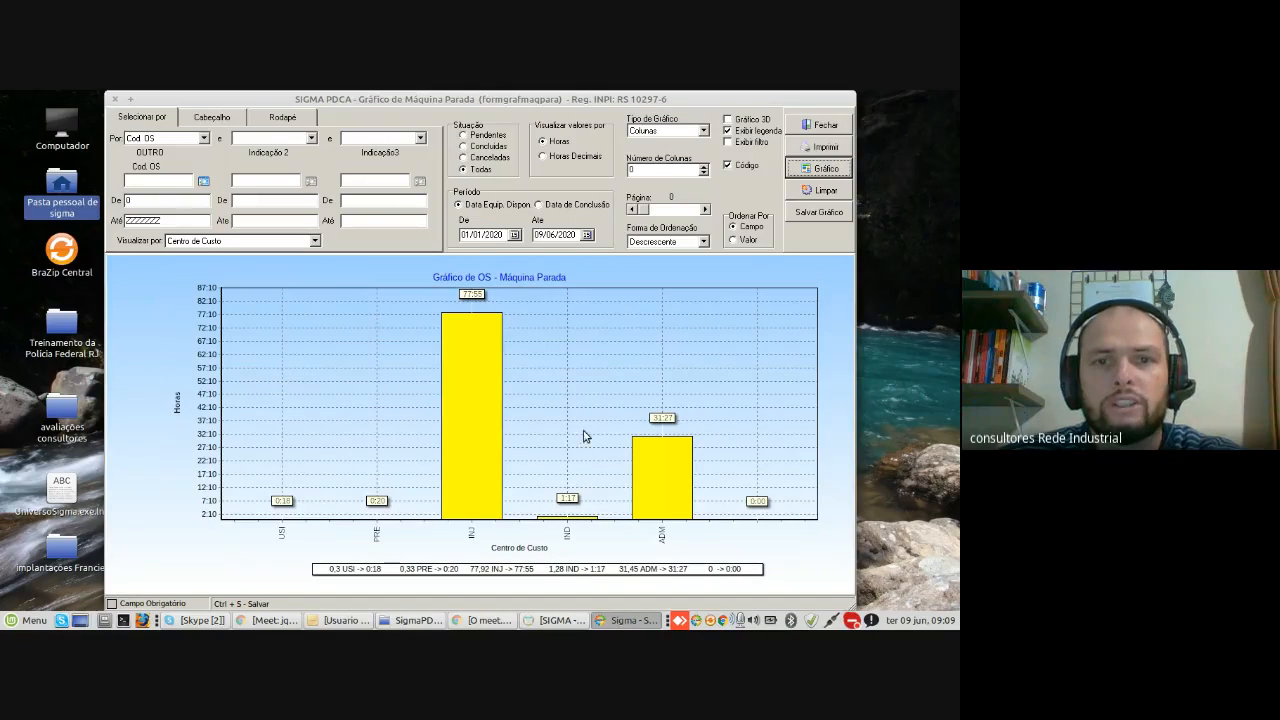
pyautogui.click(733, 240)
pyautogui.click(824, 169)
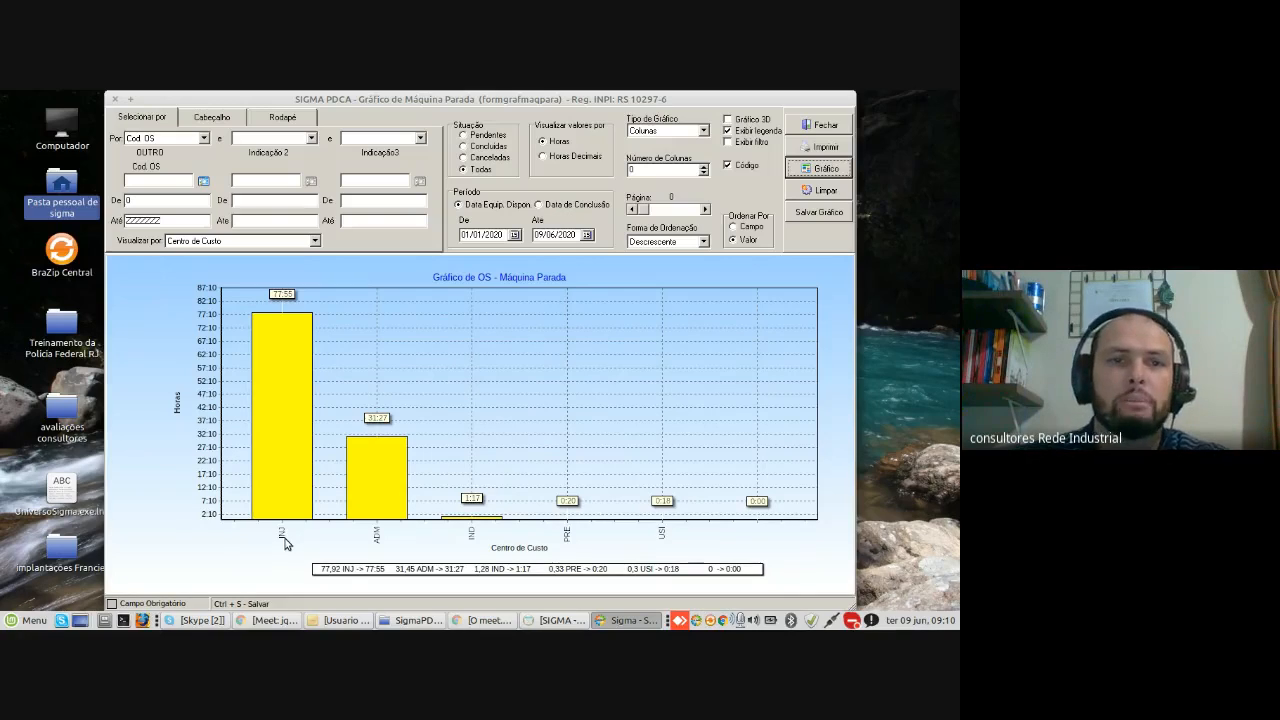
# Step: Add Centro de Custo as the second filter and limit its range from INJ to INJ
pyautogui.click(297, 140)
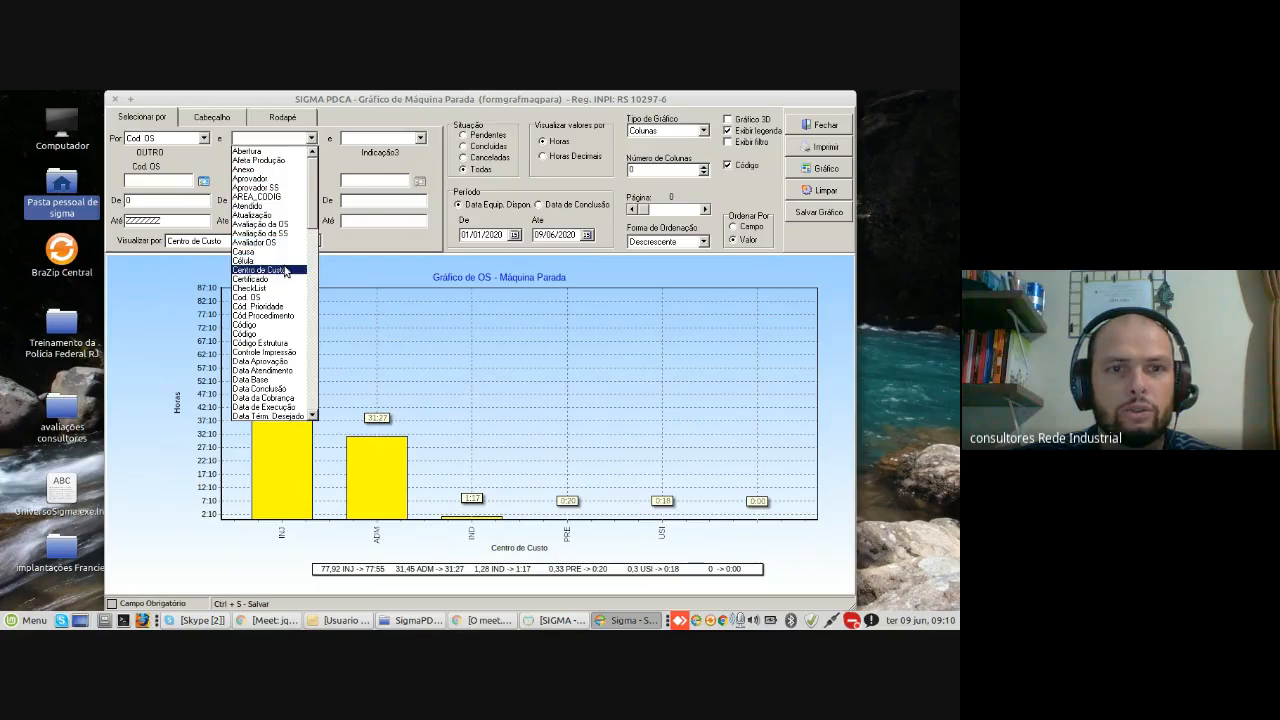
pyautogui.click(285, 271)
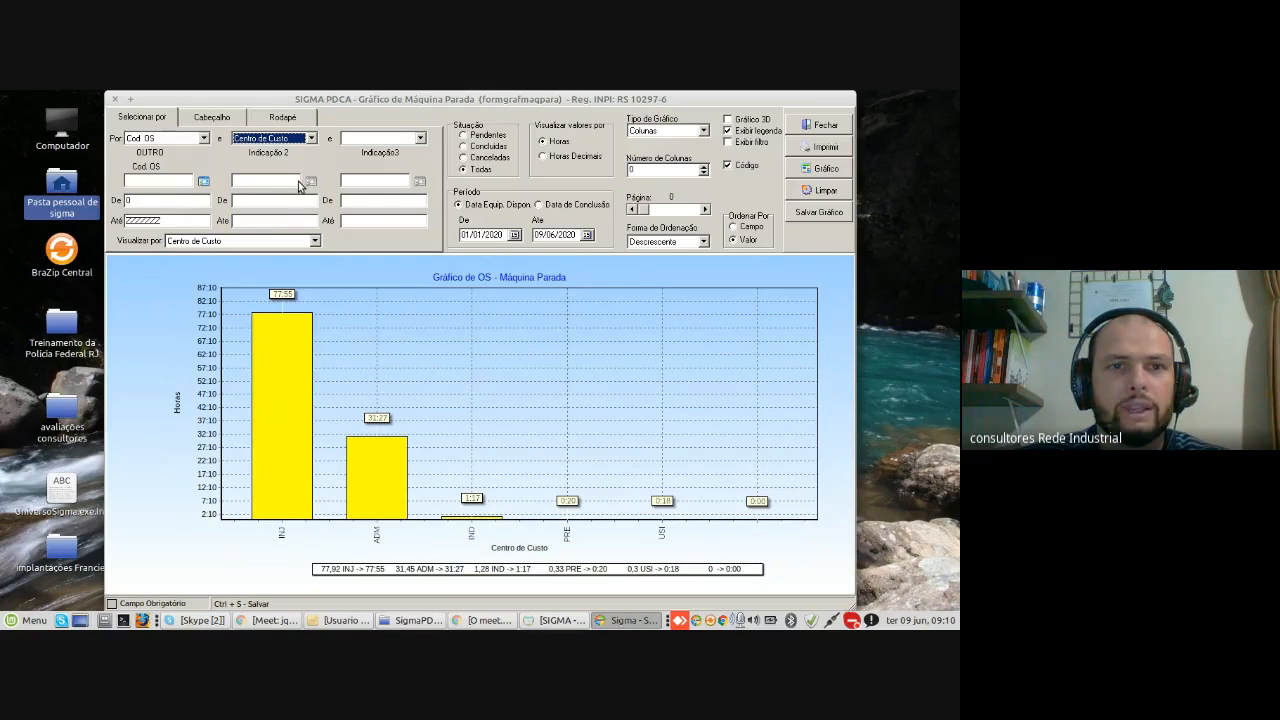
pyautogui.click(257, 181)
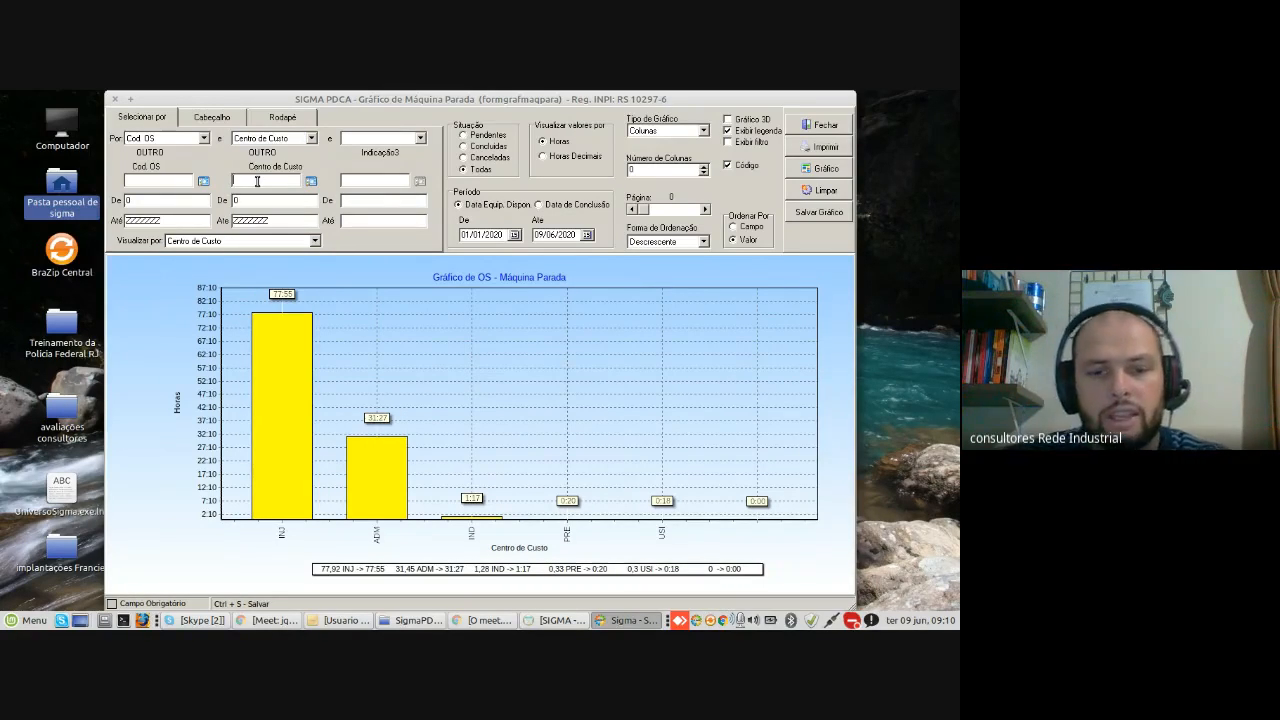
pyautogui.write('INJ')
pyautogui.press('Tab')
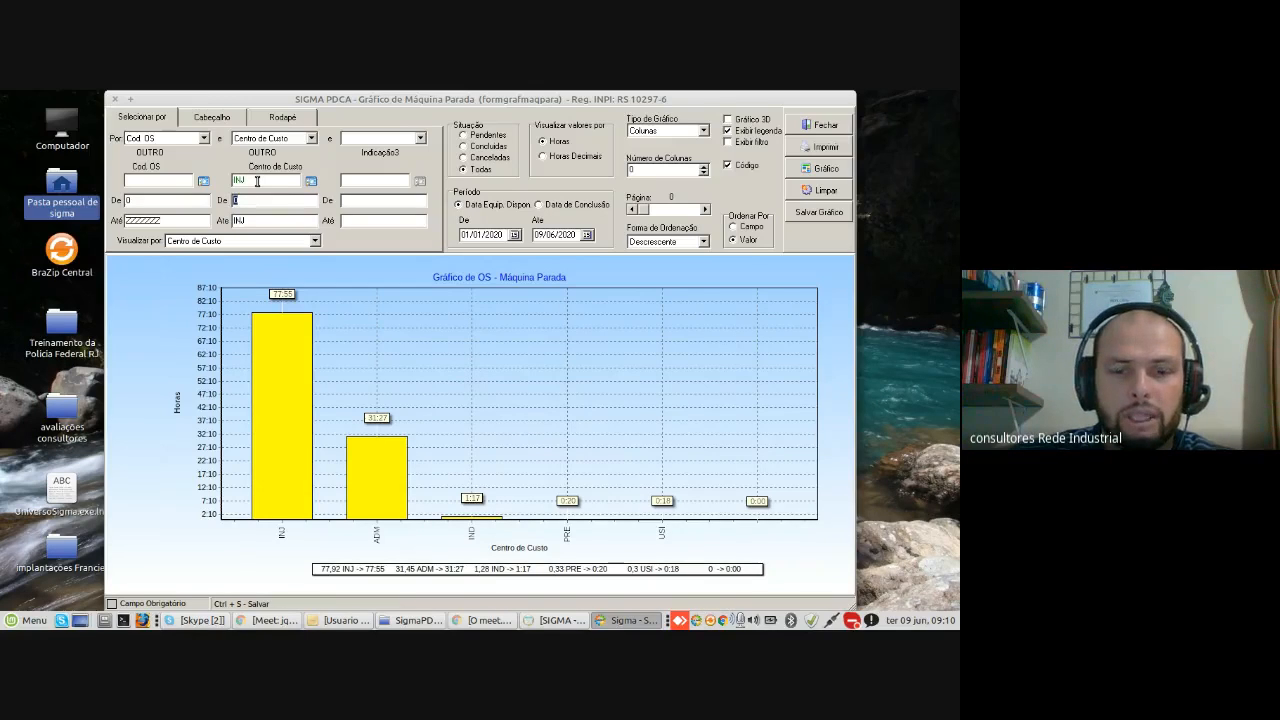
pyautogui.write('INJ')
pyautogui.press('Tab')
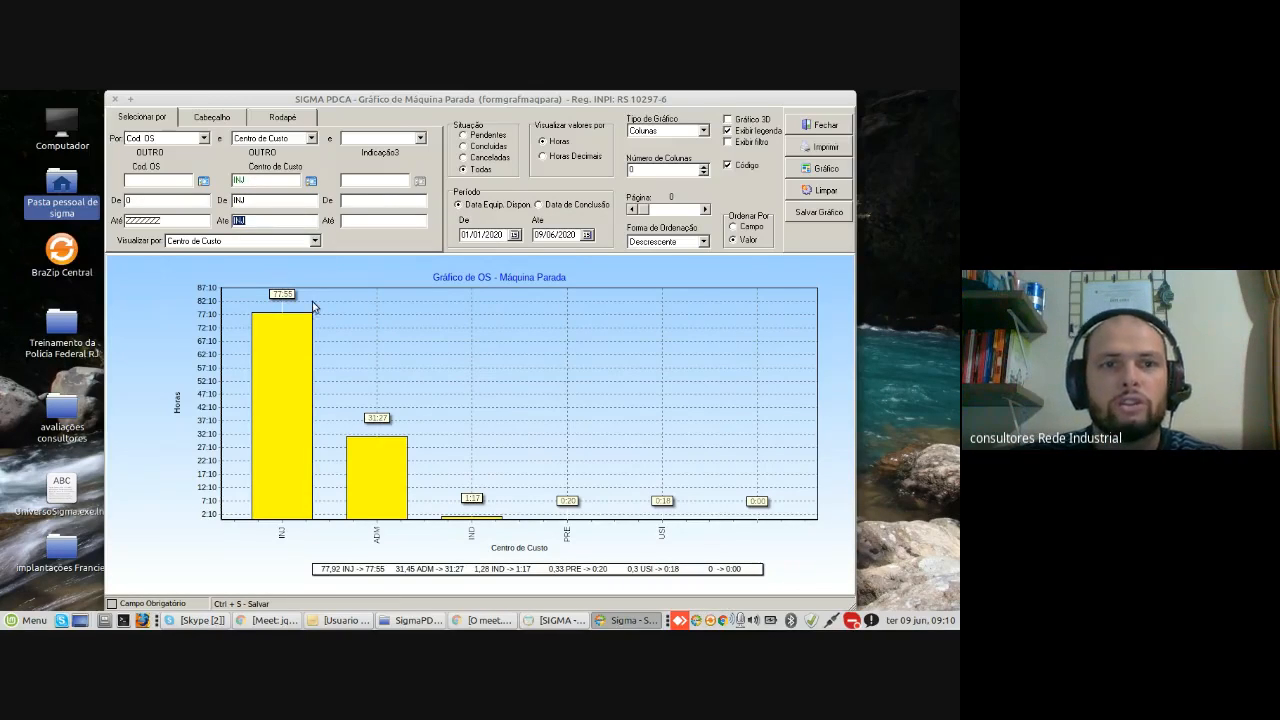
# Step: Set the graph to be viewed by Máquina and regenerate it for the INJ cost centre
pyautogui.click(272, 243)
pyautogui.press('m')
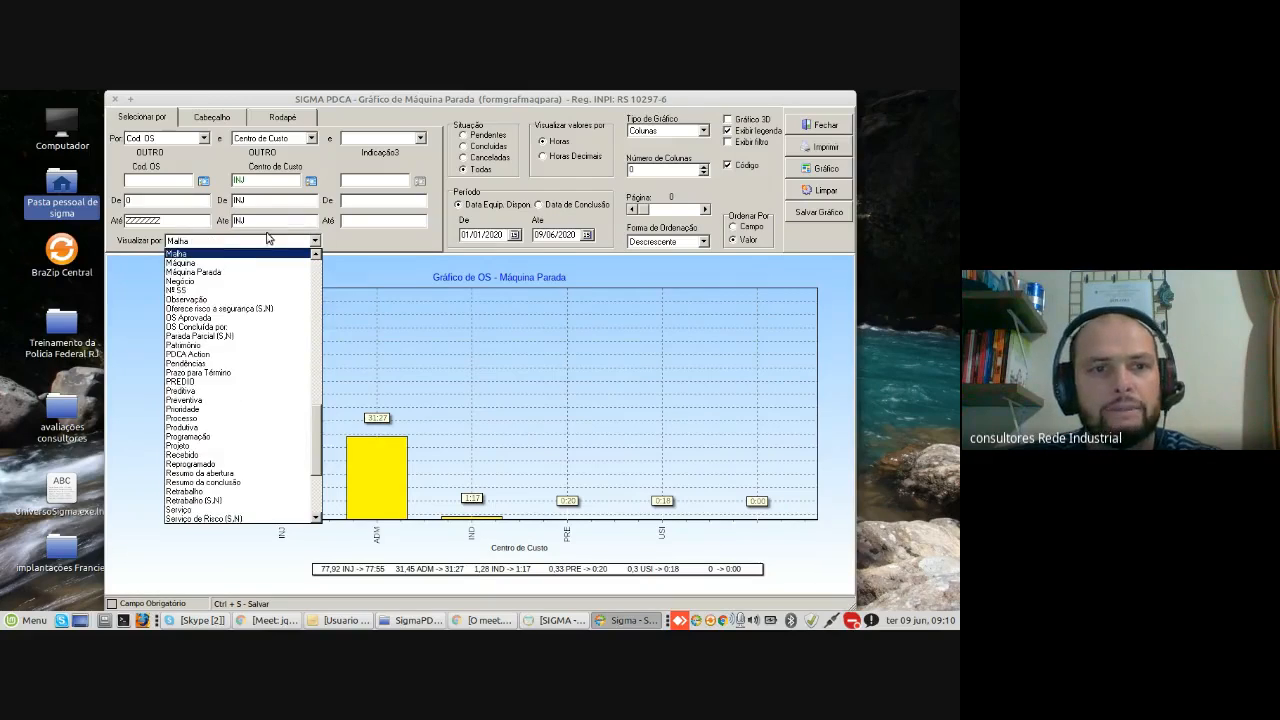
pyautogui.click(213, 272)
pyautogui.click(245, 243)
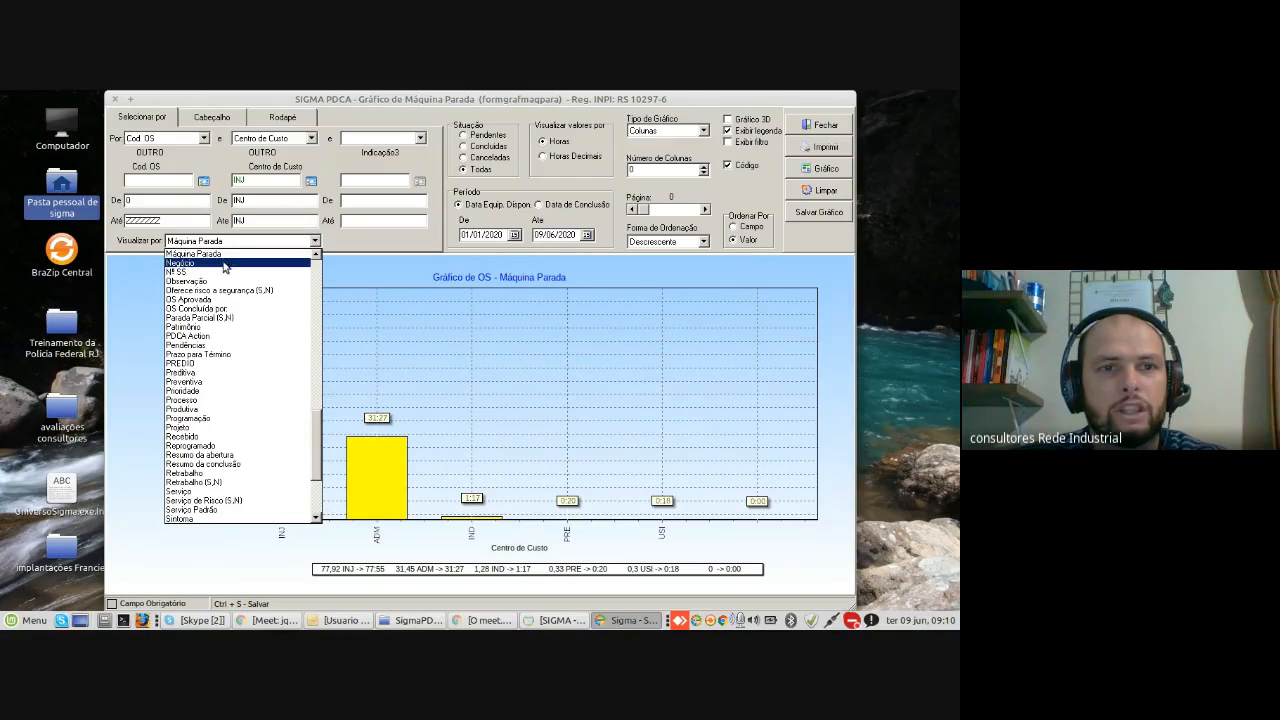
pyautogui.scroll(1, 218, 273)
pyautogui.click(218, 273)
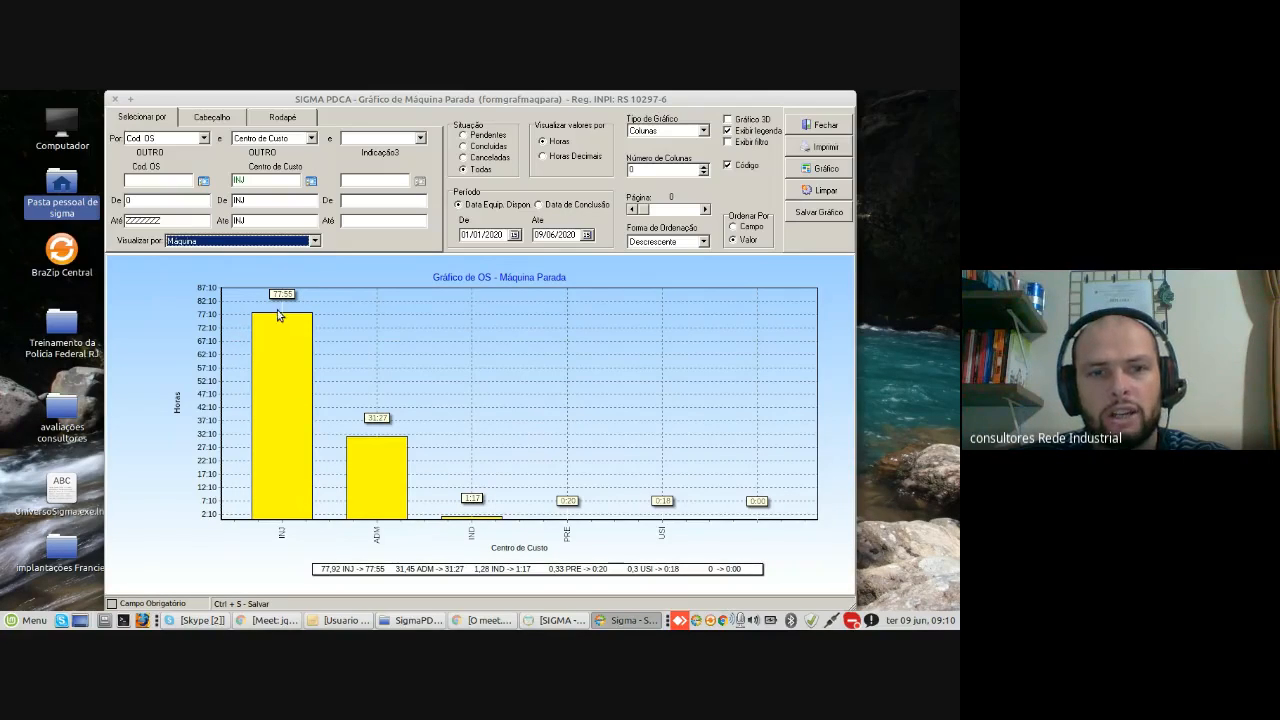
pyautogui.click(824, 168)
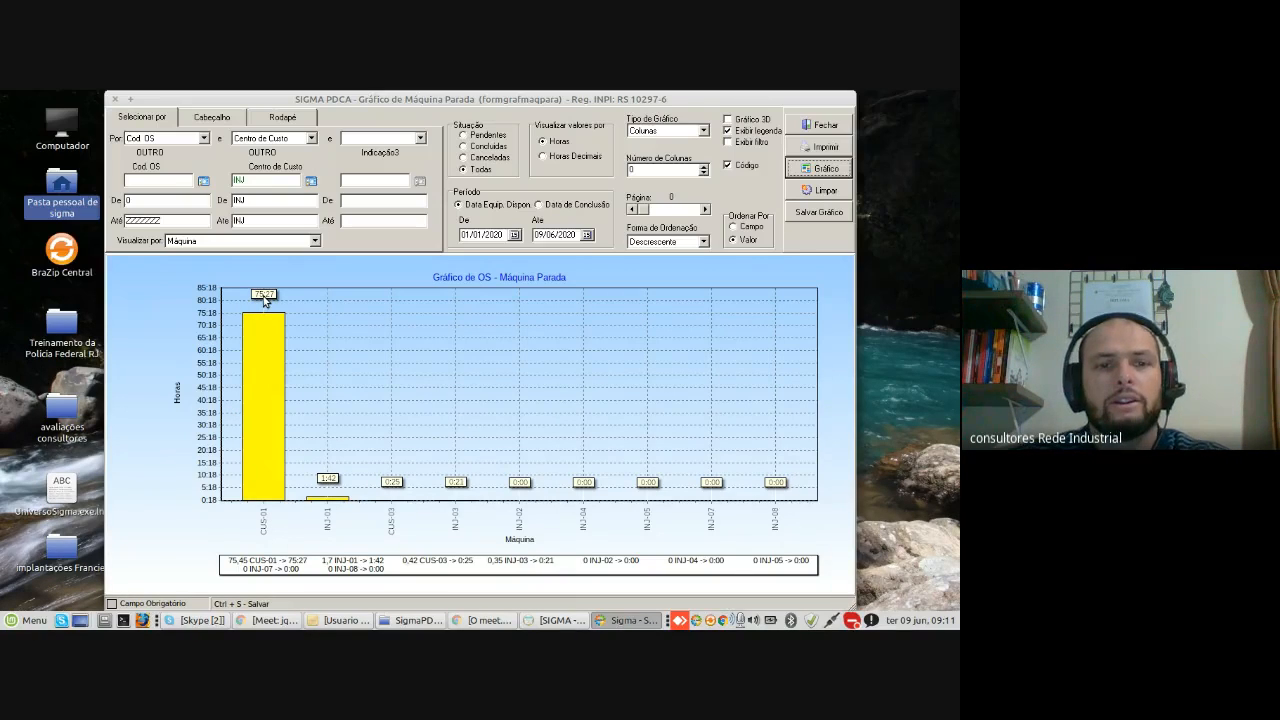
# Step: Add Máquina as the third filter and limit its range from CUS-01 to CUS-01
pyautogui.click(378, 140)
pyautogui.press('m')
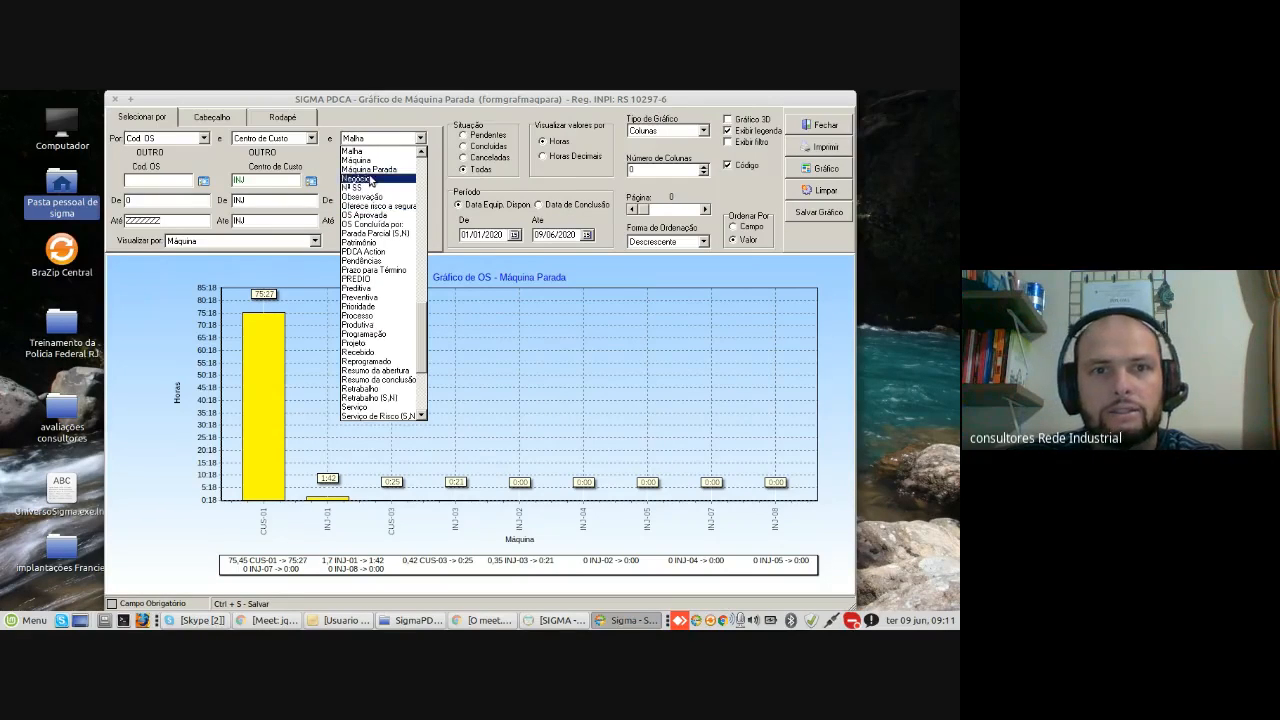
pyautogui.click(372, 161)
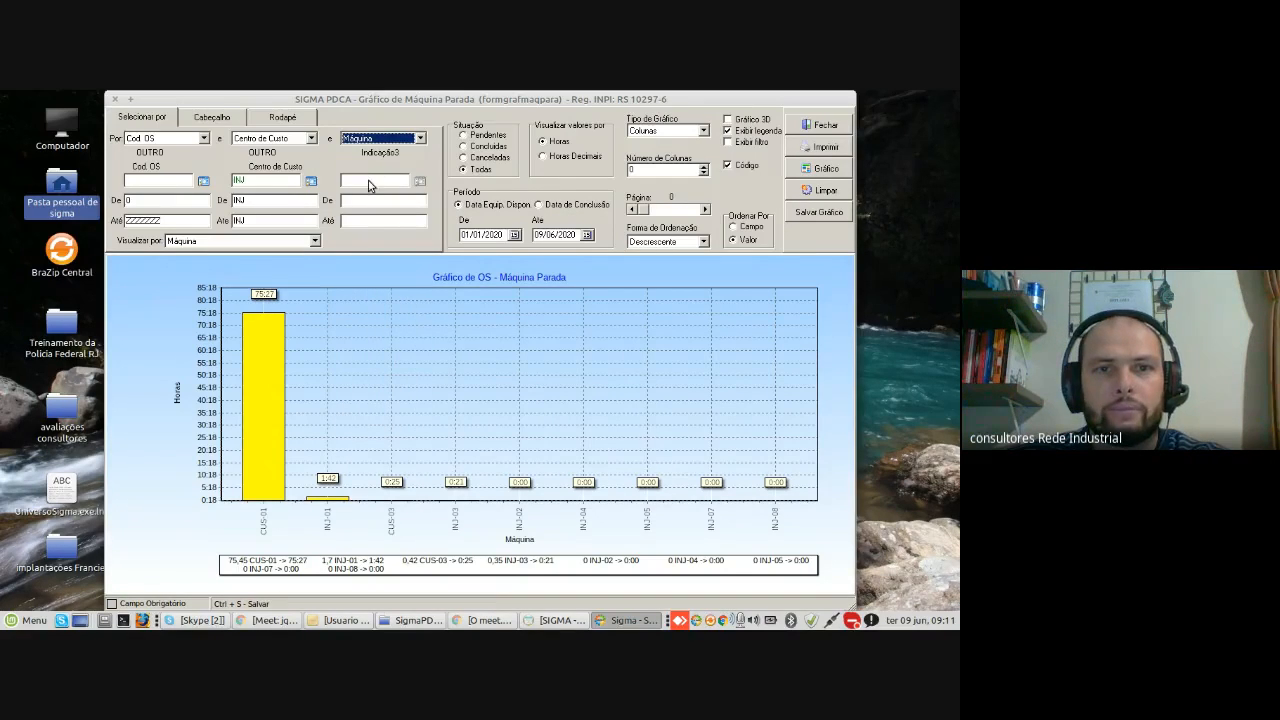
pyautogui.click(373, 180)
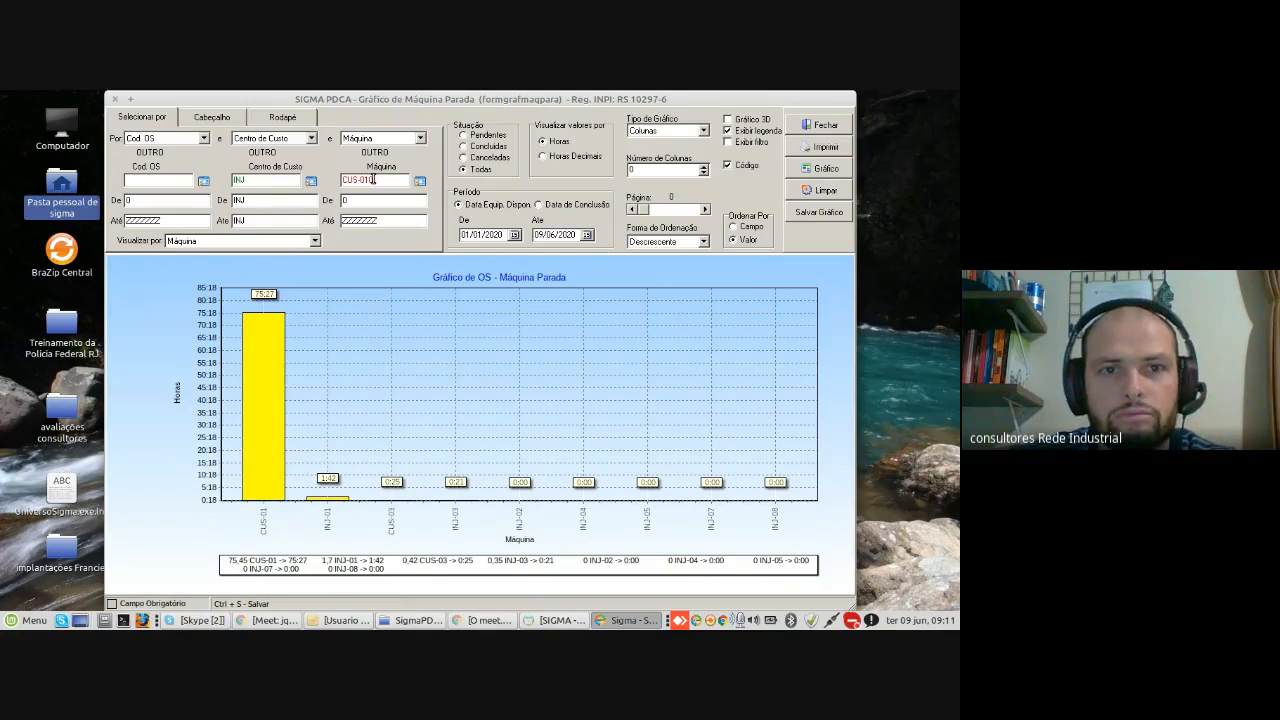
pyautogui.press('Tab')
pyautogui.press('Tab')
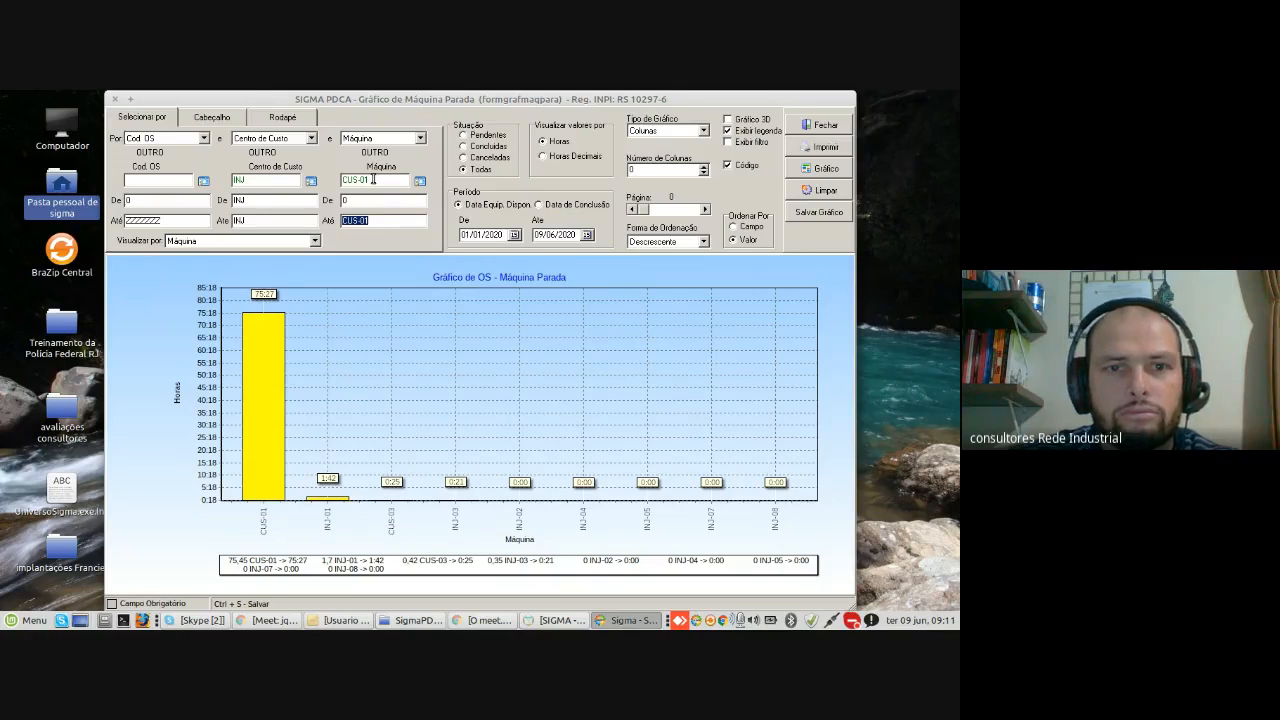
pyautogui.click(349, 200)
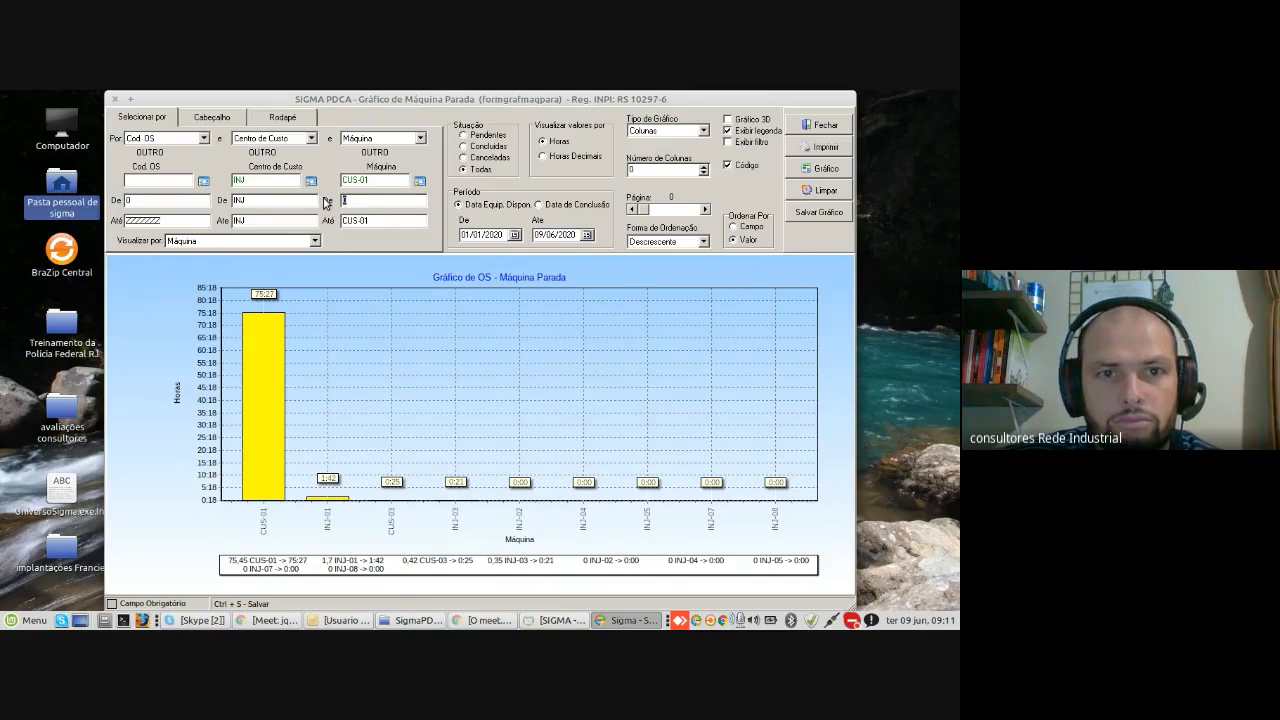
pyautogui.write('CUS-01')
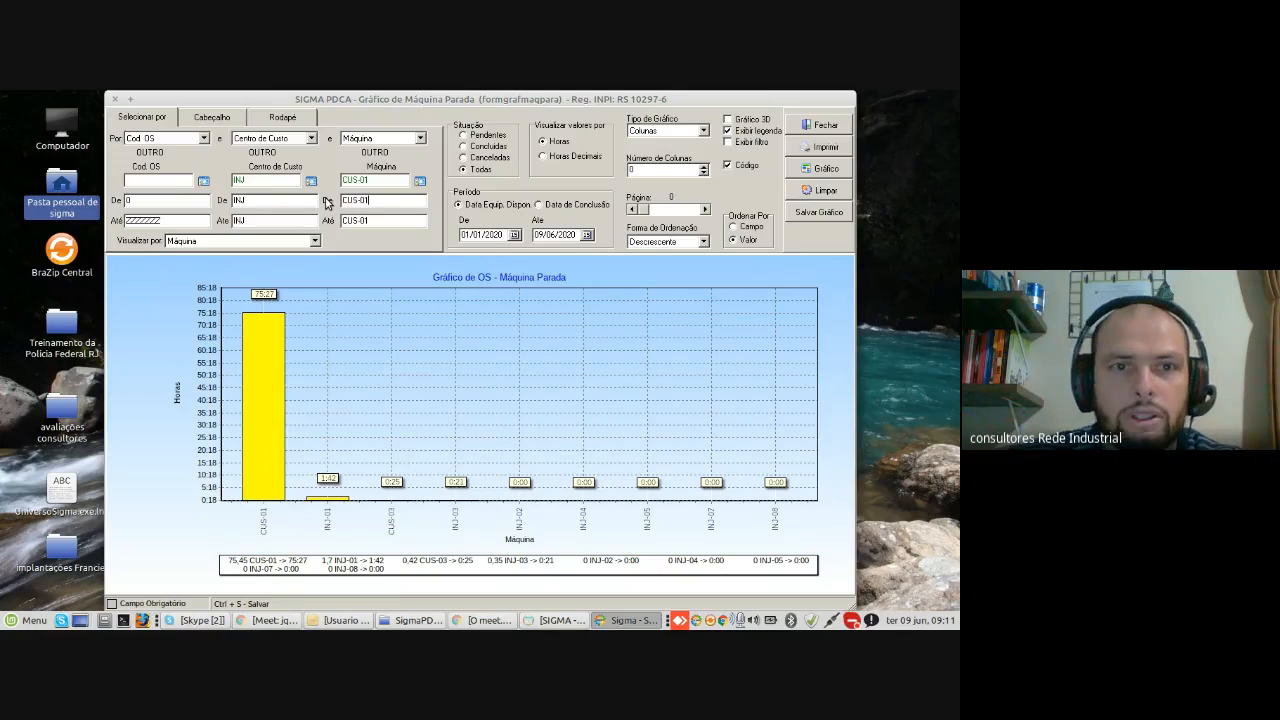
# Step: Regenerate the graph viewed by Sintoma for machine CUS-01 and close the graph window
pyautogui.click(314, 241)
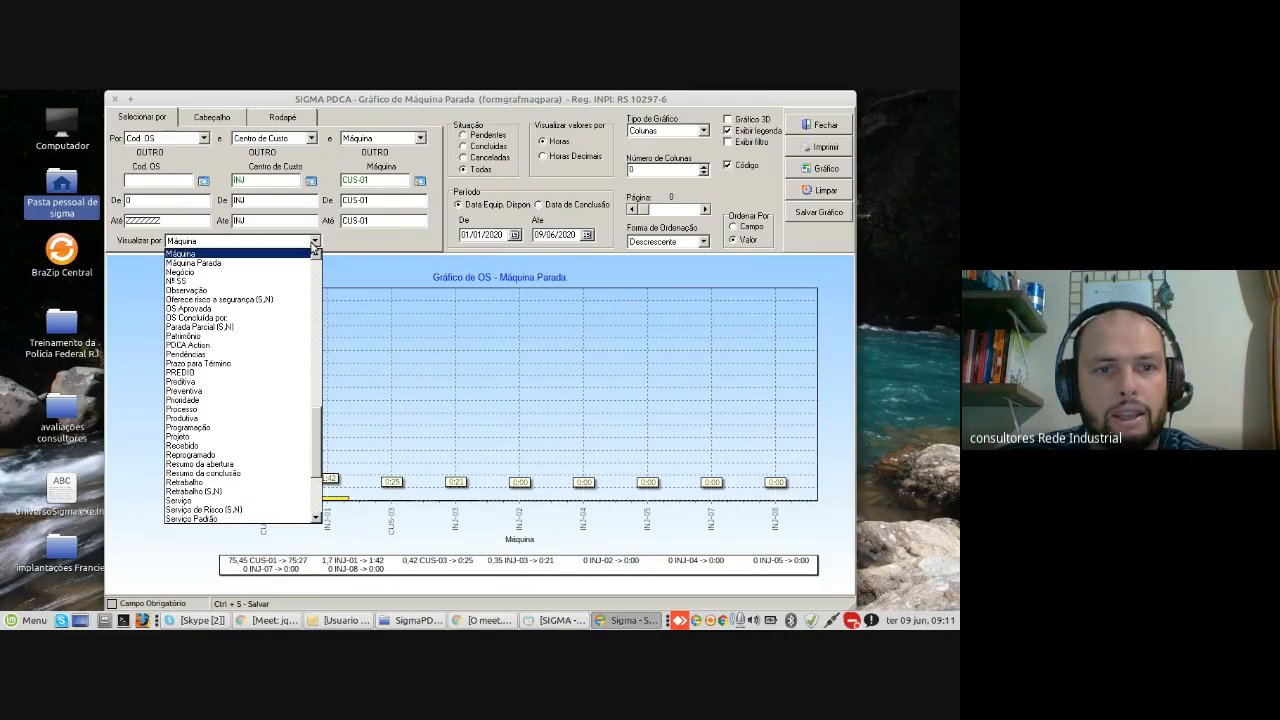
pyautogui.scroll(-5, 200, 350)
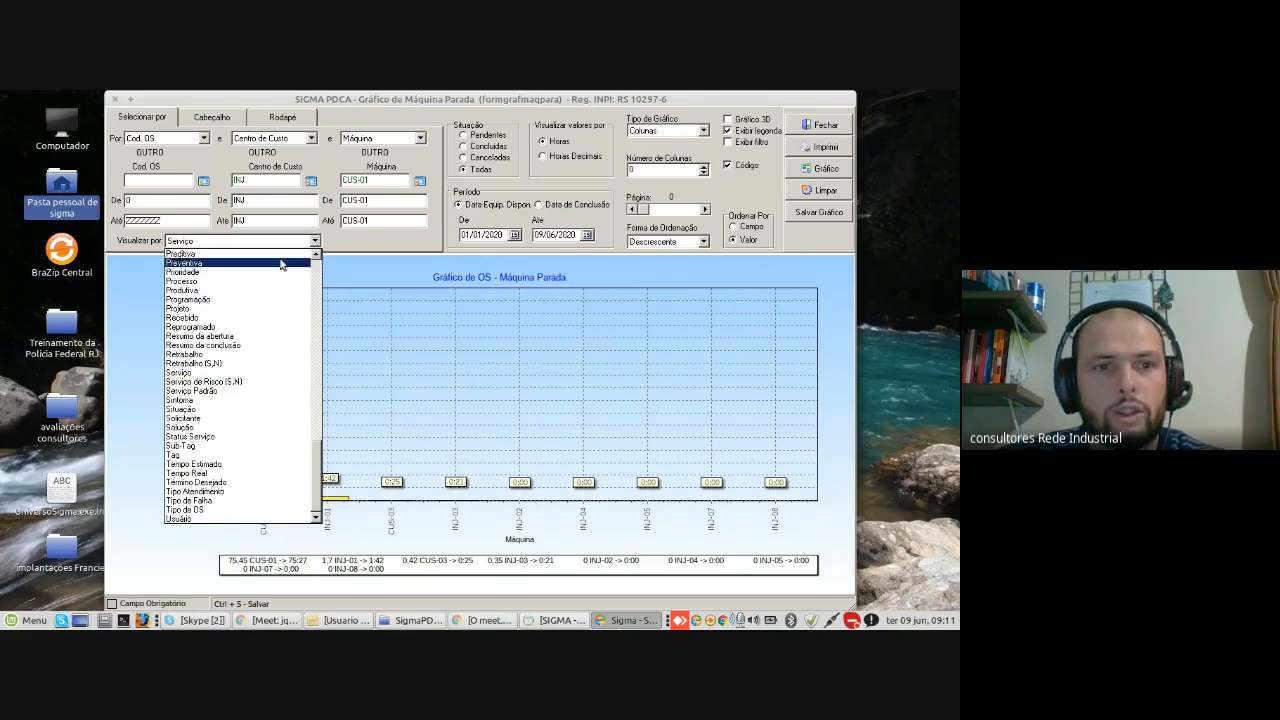
pyautogui.click(198, 400)
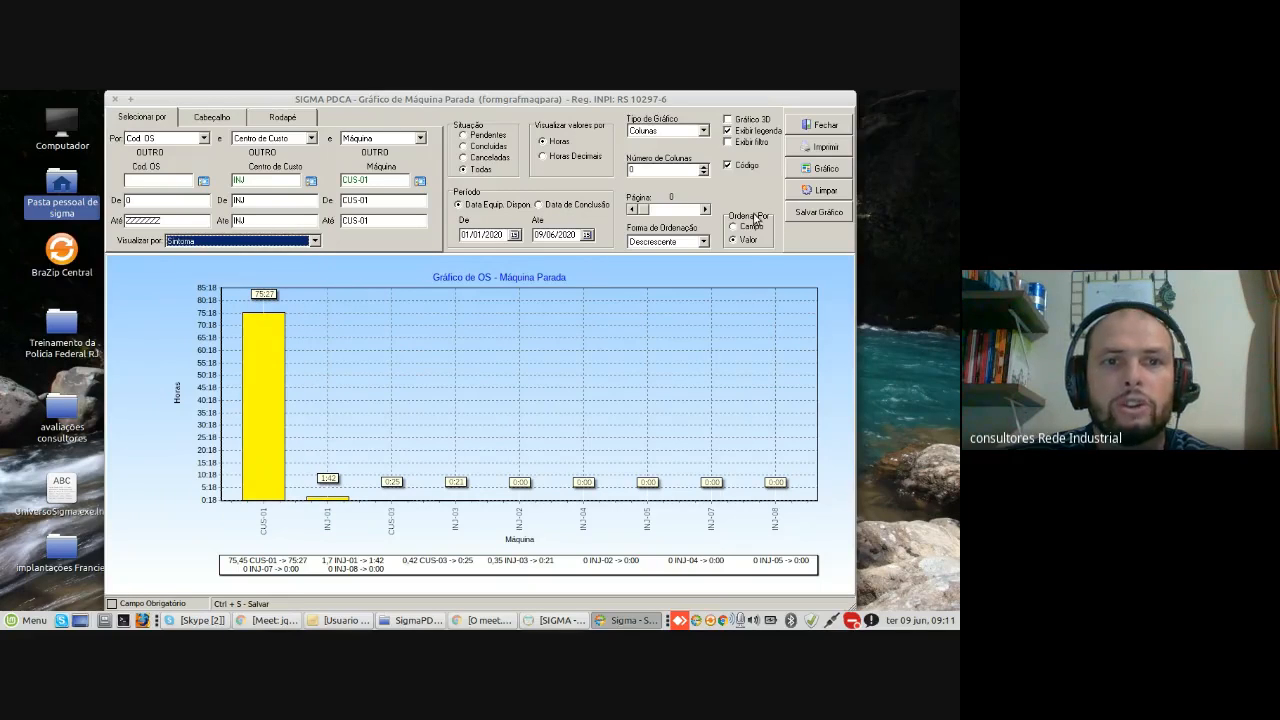
pyautogui.click(816, 169)
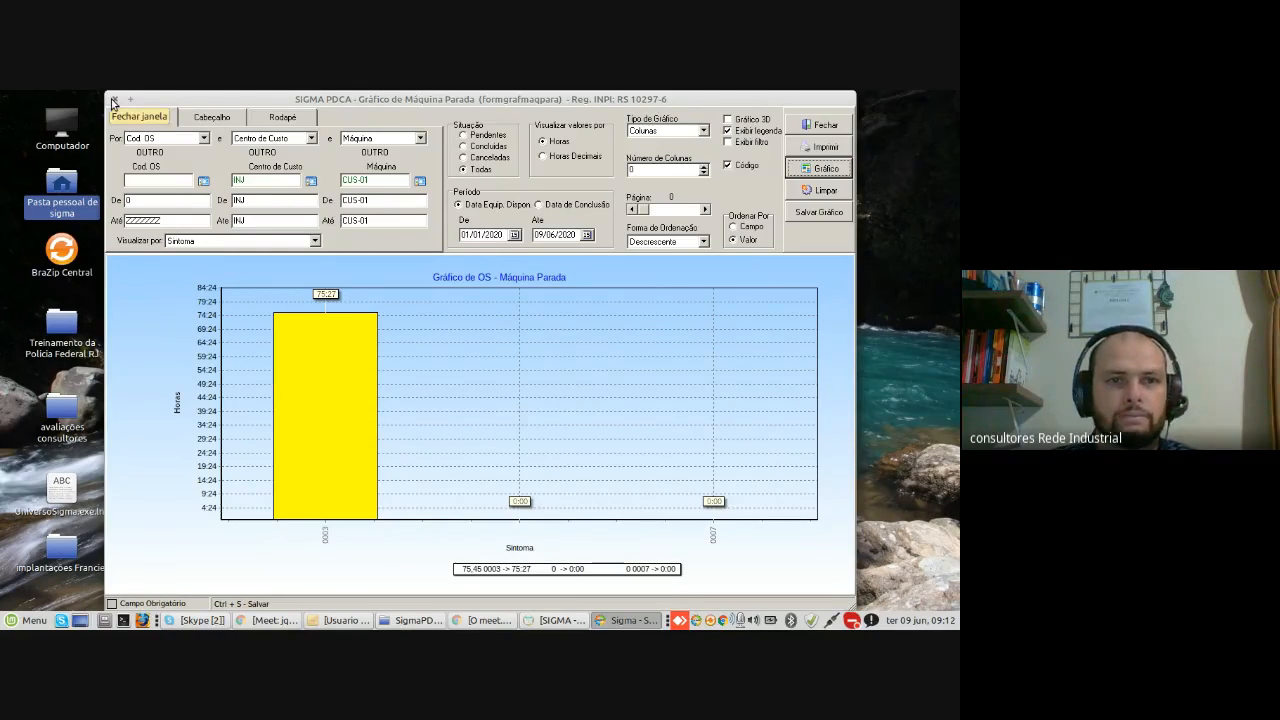
pyautogui.click(113, 100)
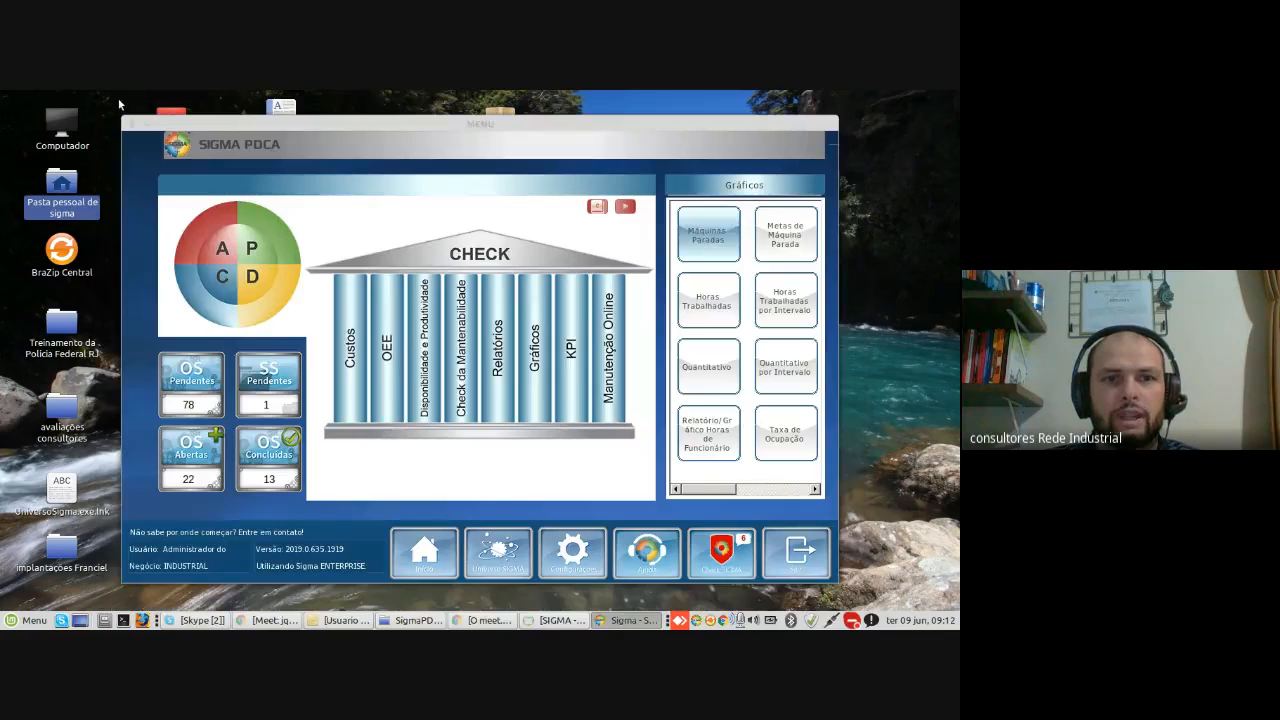
# Step: Open the Horas Trabalhadas entry form from the DO section and load pending work order 84
pyautogui.click(247, 289)
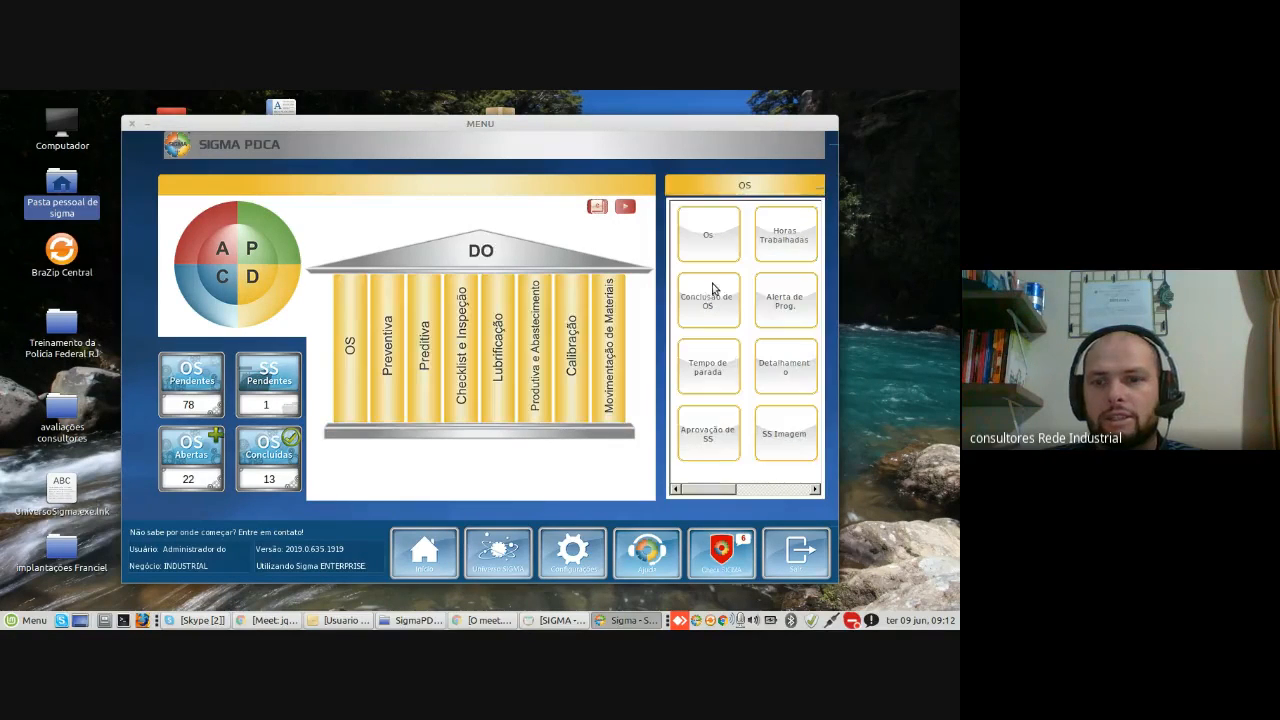
pyautogui.click(802, 240)
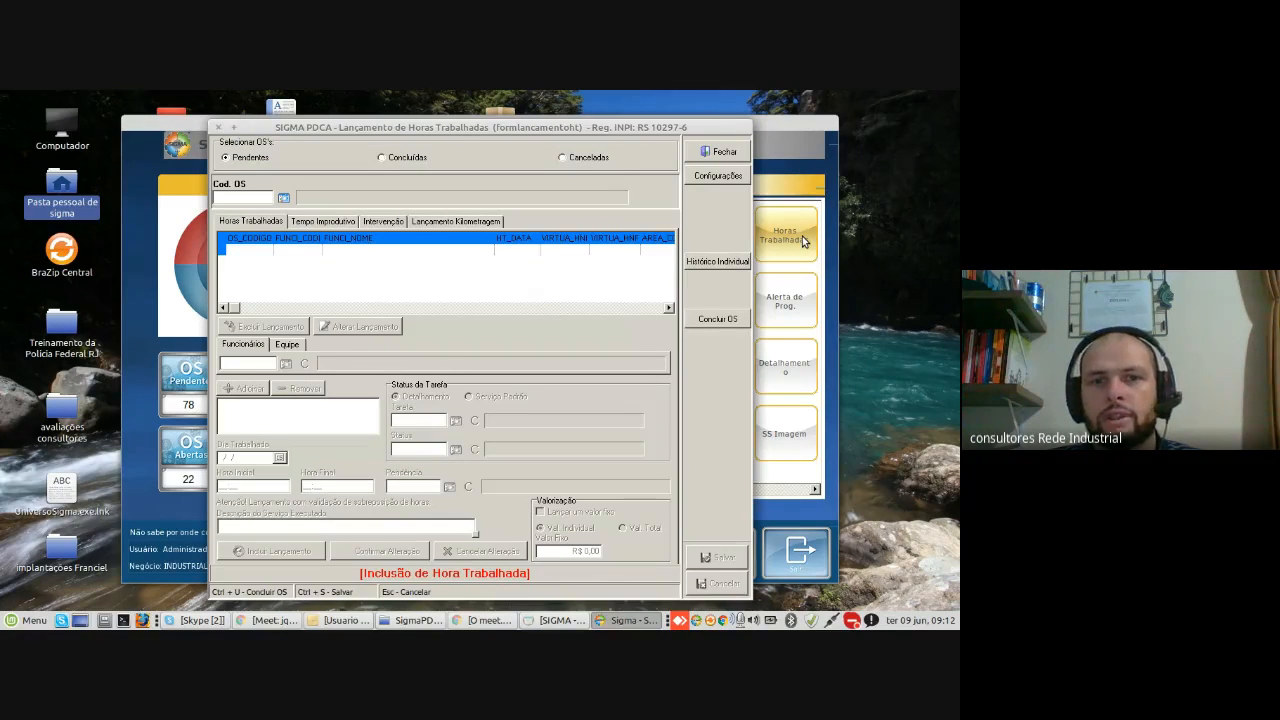
pyautogui.click(283, 199)
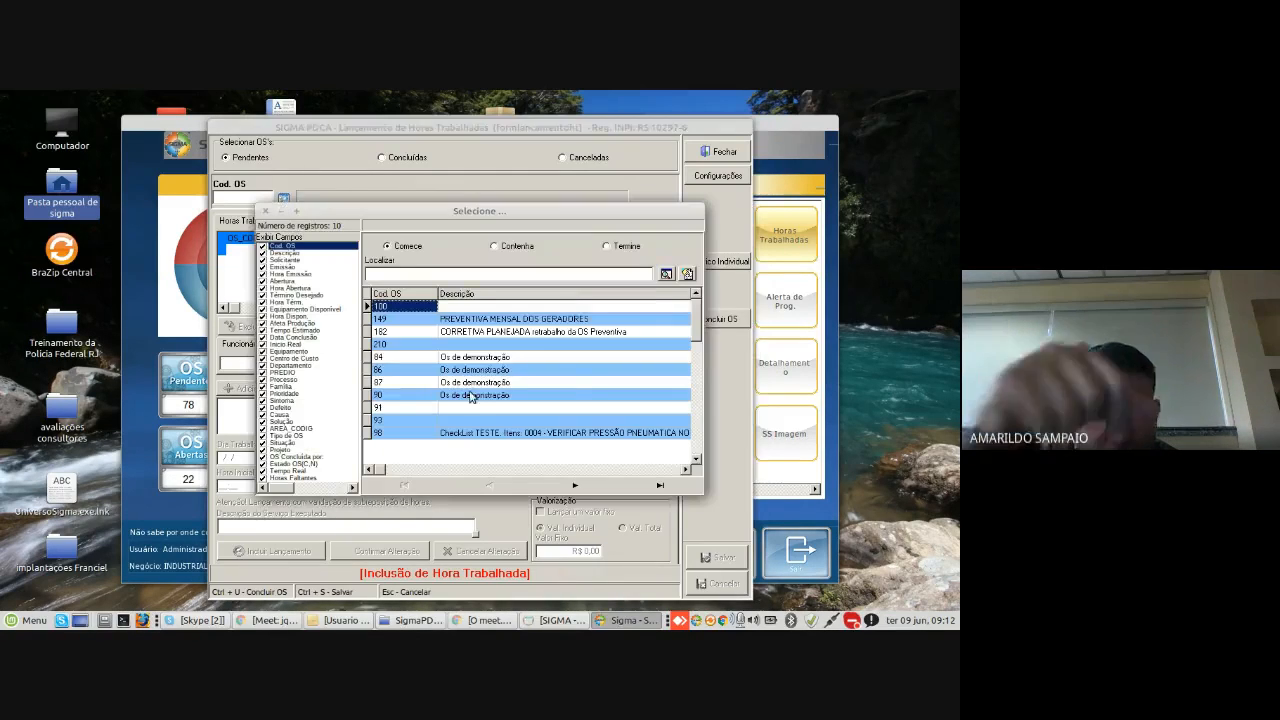
pyautogui.doubleClick(486, 356)
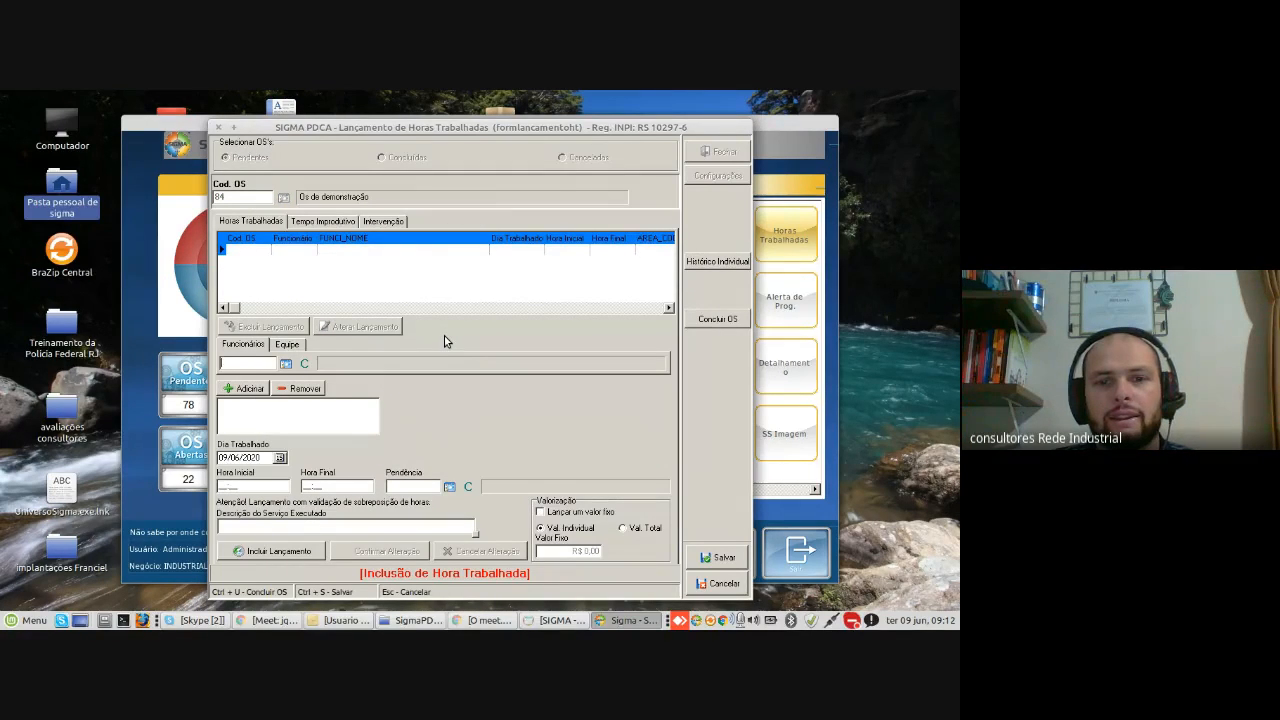
# Step: Enable Lançar um valor fixo, switch the valuation to Val. Total, and close the worked-hours form without saving
pyautogui.click(540, 513)
pyautogui.click(567, 551)
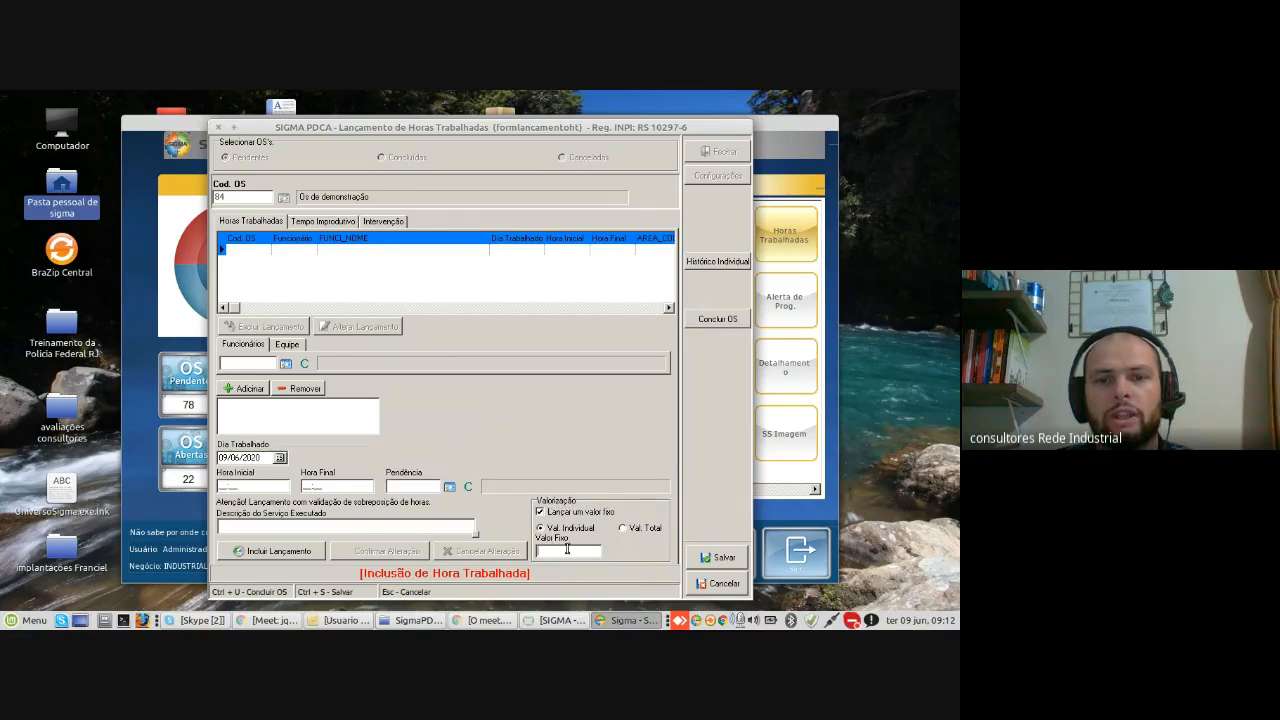
pyautogui.click(623, 529)
pyautogui.click(557, 551)
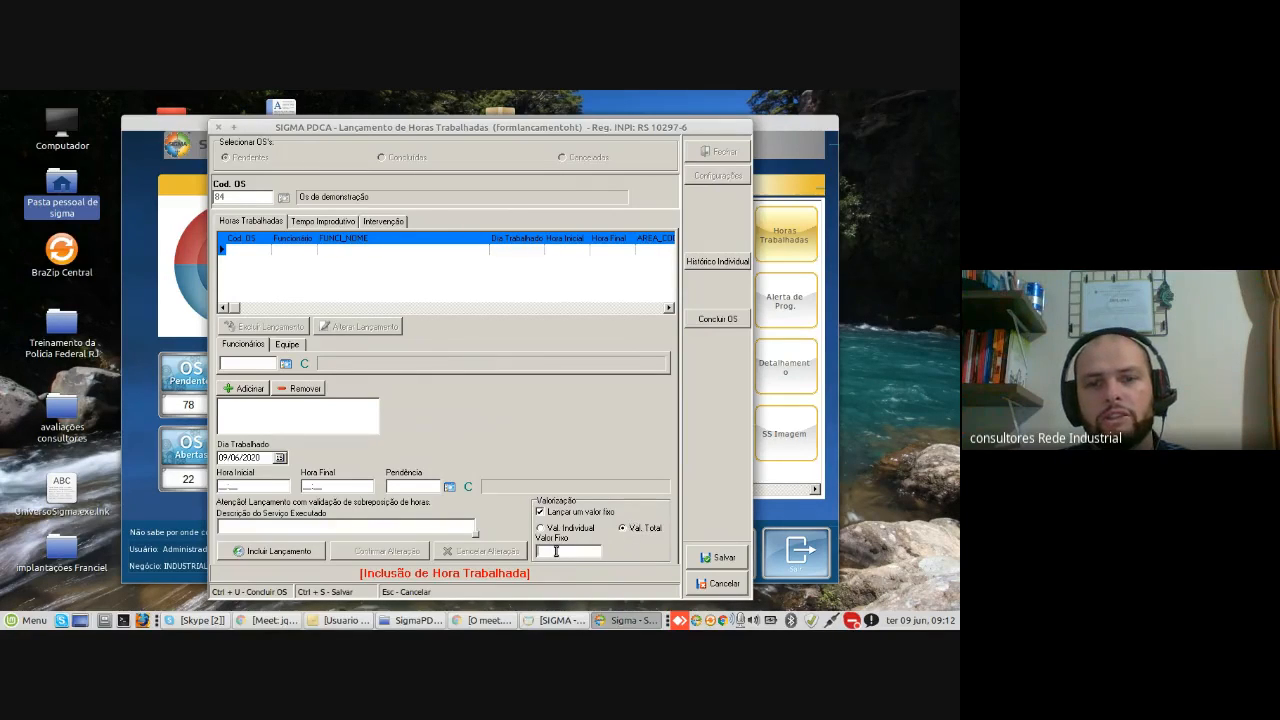
pyautogui.click(219, 129)
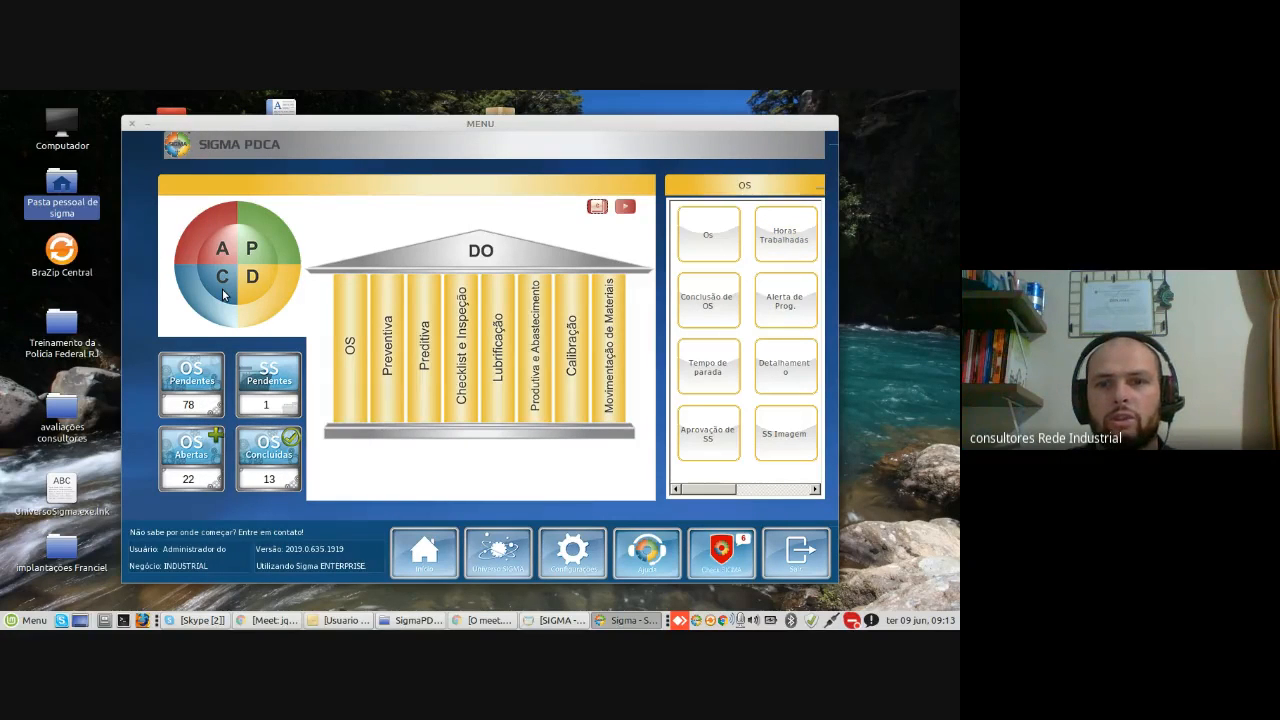
# Step: Open the Gráfico de Custo from CHECK and set its first filter to Cod. OS with the default full range
pyautogui.click(223, 293)
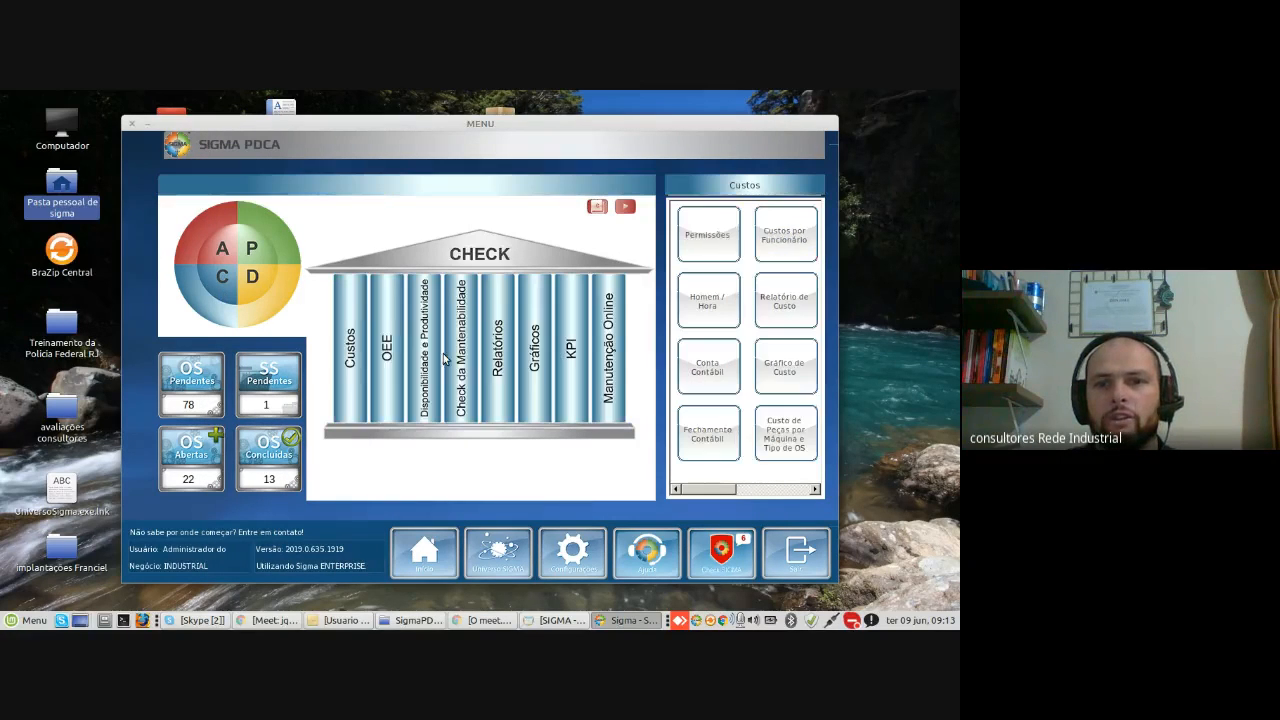
pyautogui.click(786, 367)
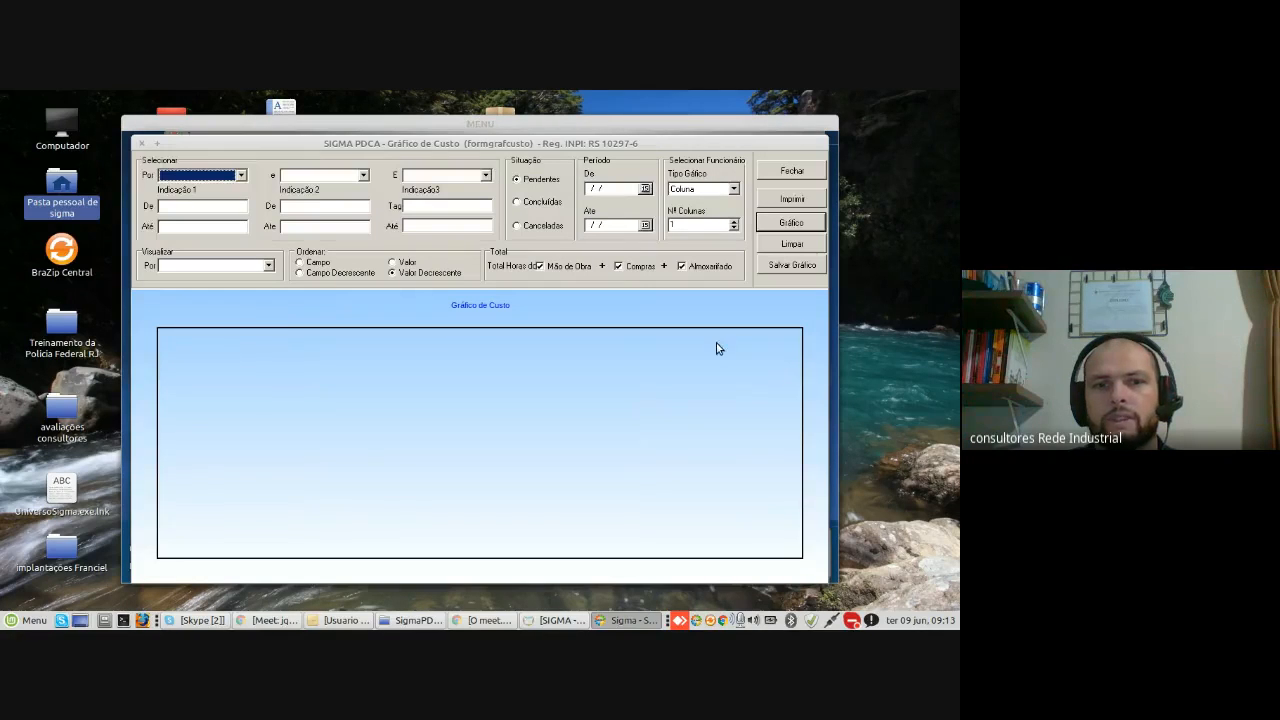
pyautogui.scroll(-1, 230, 178)
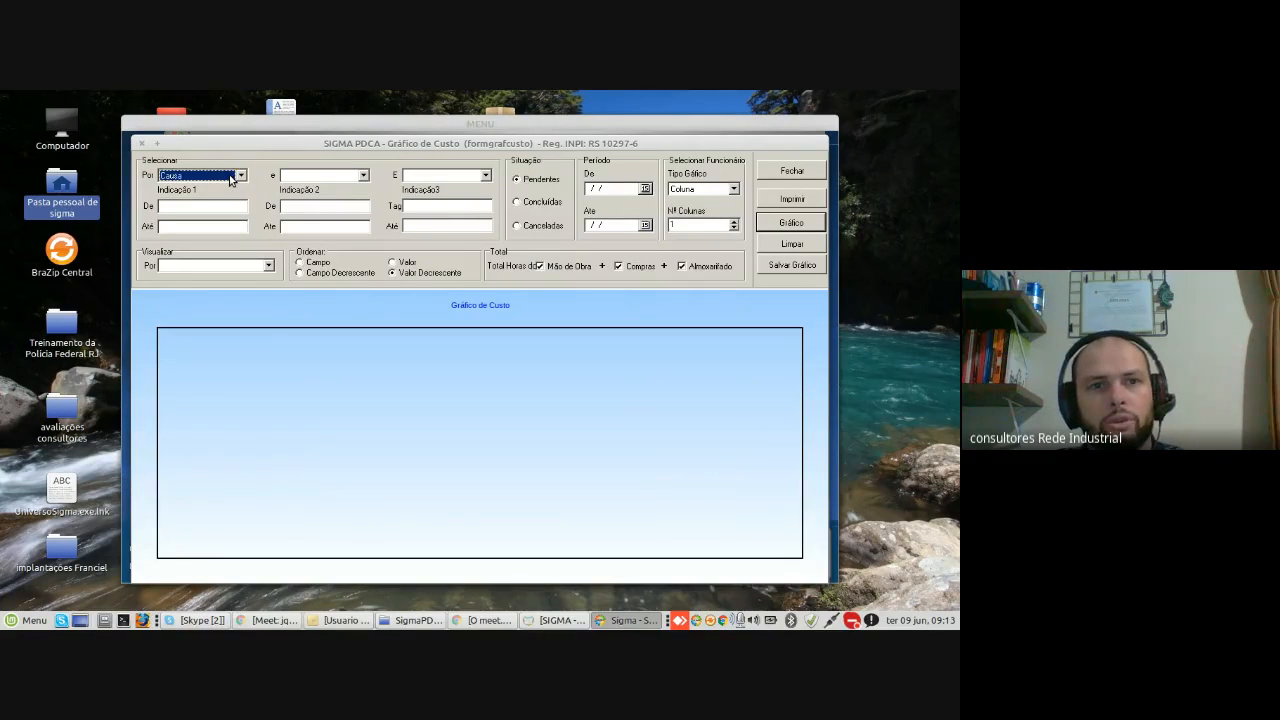
pyautogui.click(240, 176)
pyautogui.click(217, 234)
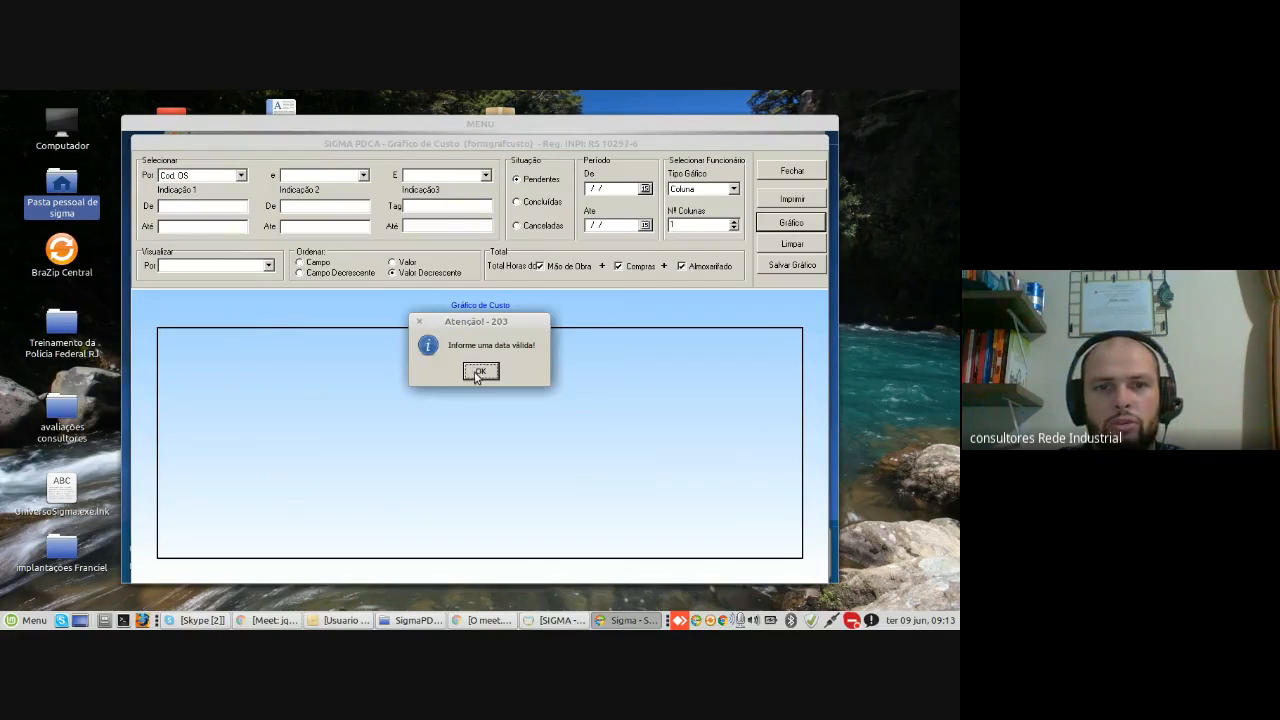
pyautogui.click(478, 371)
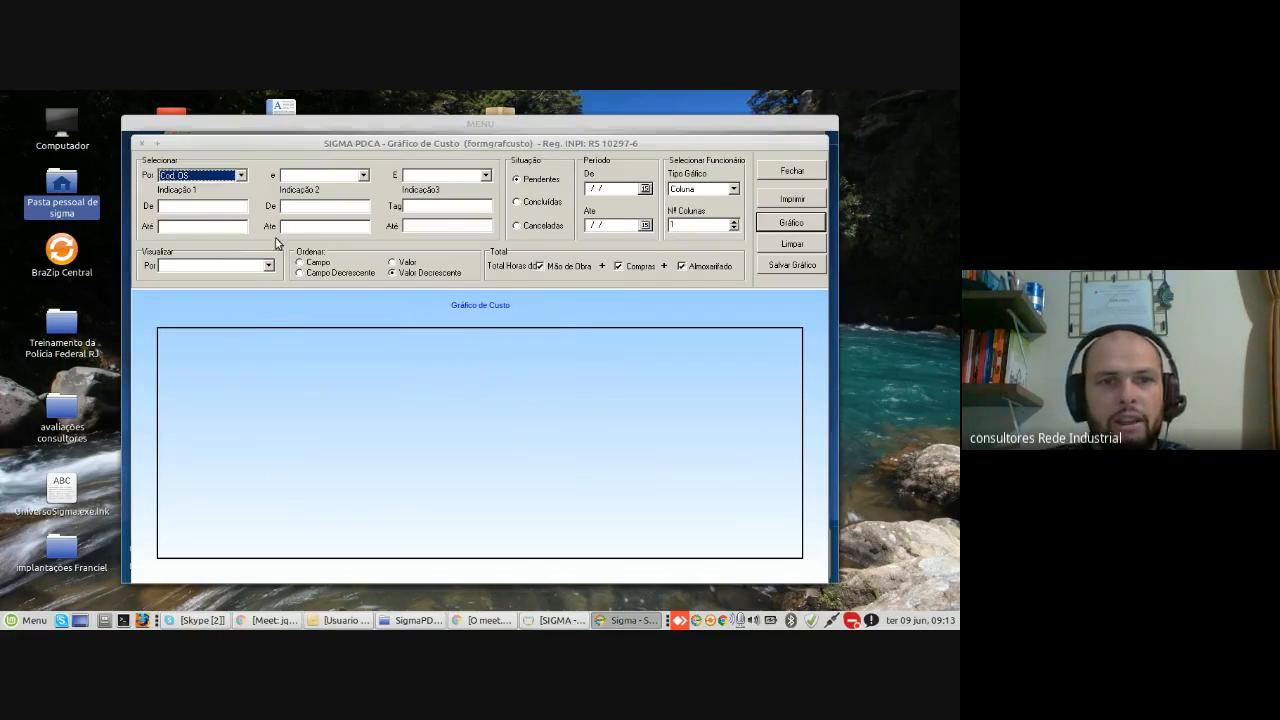
pyautogui.click(240, 176)
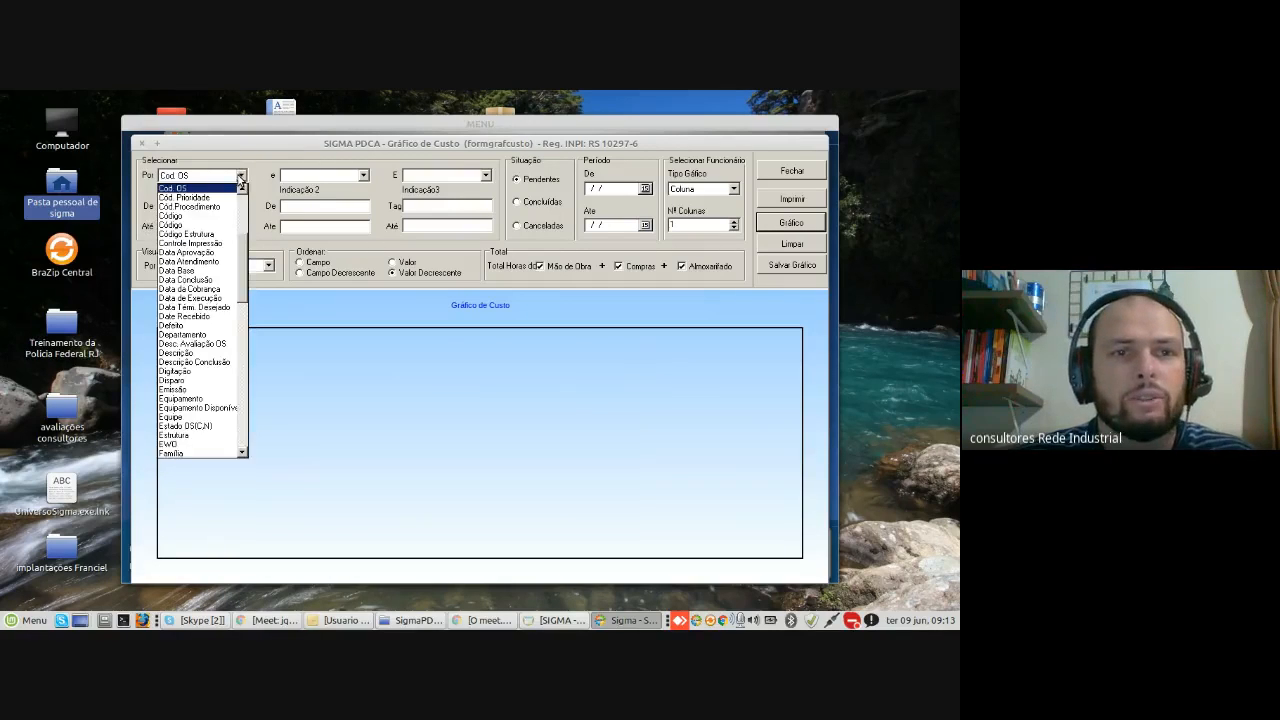
pyautogui.click(203, 190)
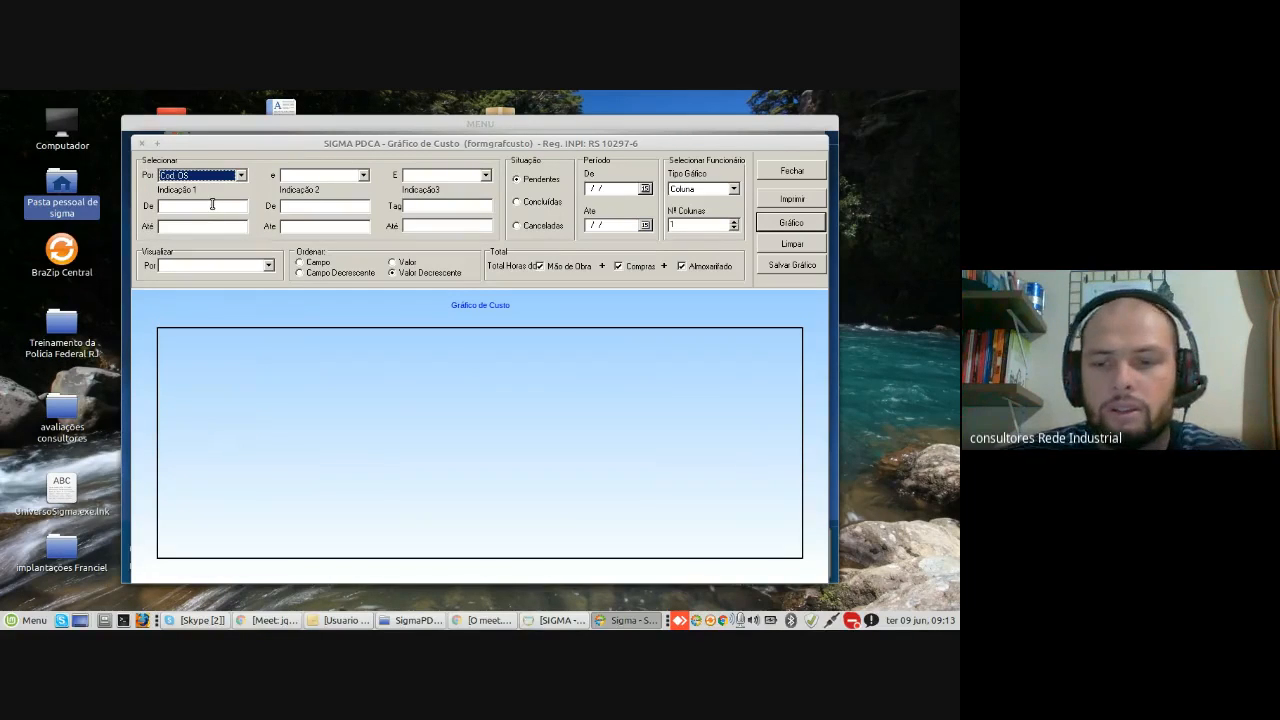
pyautogui.click(213, 205)
pyautogui.click(475, 375)
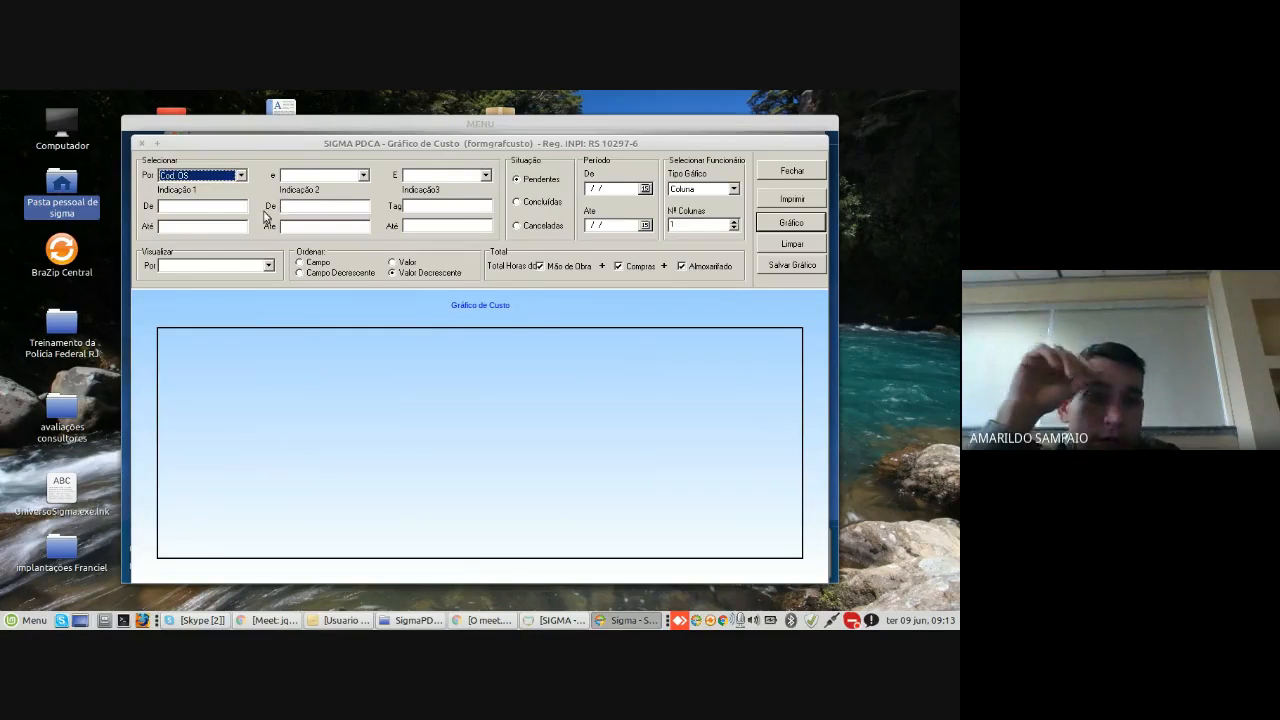
pyautogui.click(225, 207)
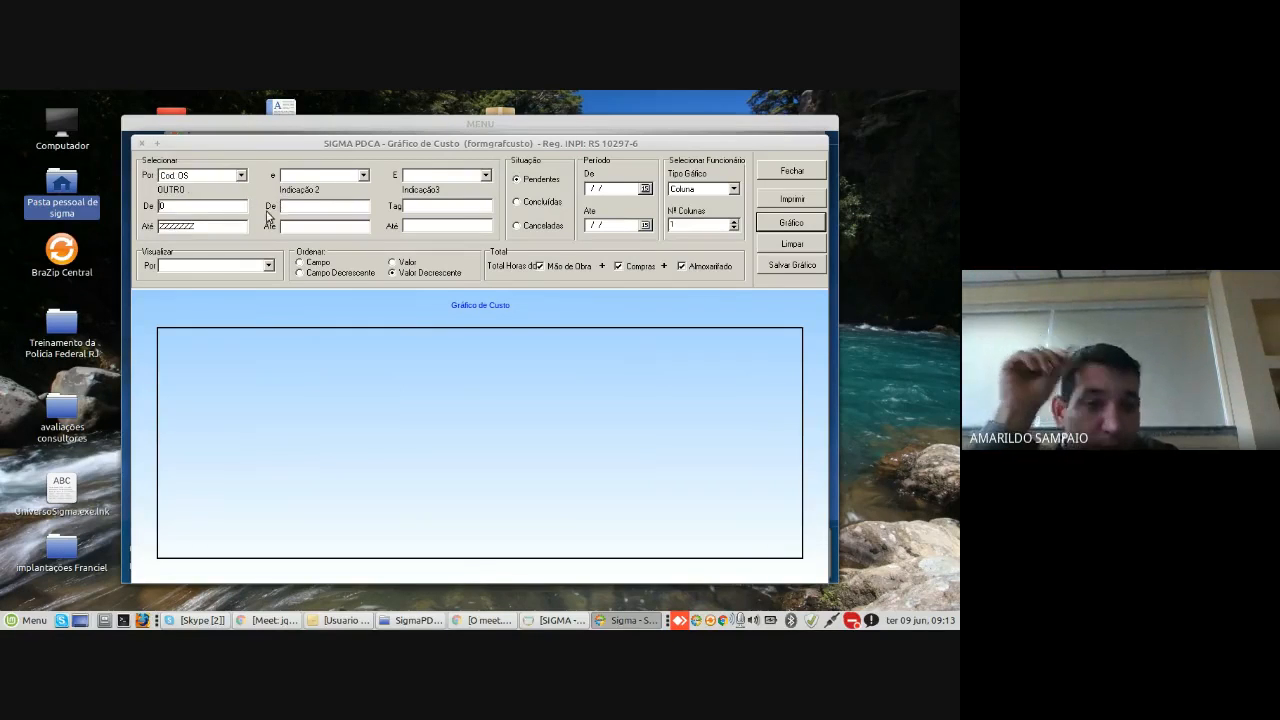
# Step: Add Funcionário as the second filter of the cost graph and limit its range from TER to TER
pyautogui.click(345, 178)
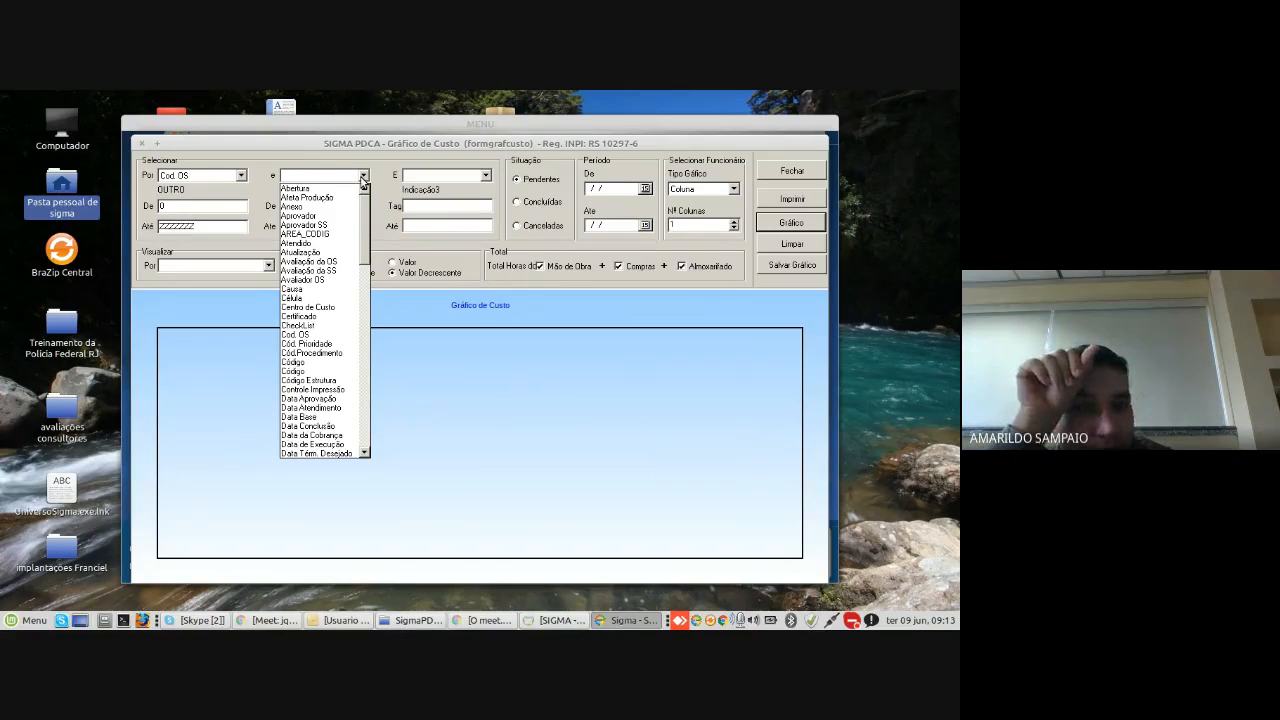
pyautogui.scroll(-5, 330, 250)
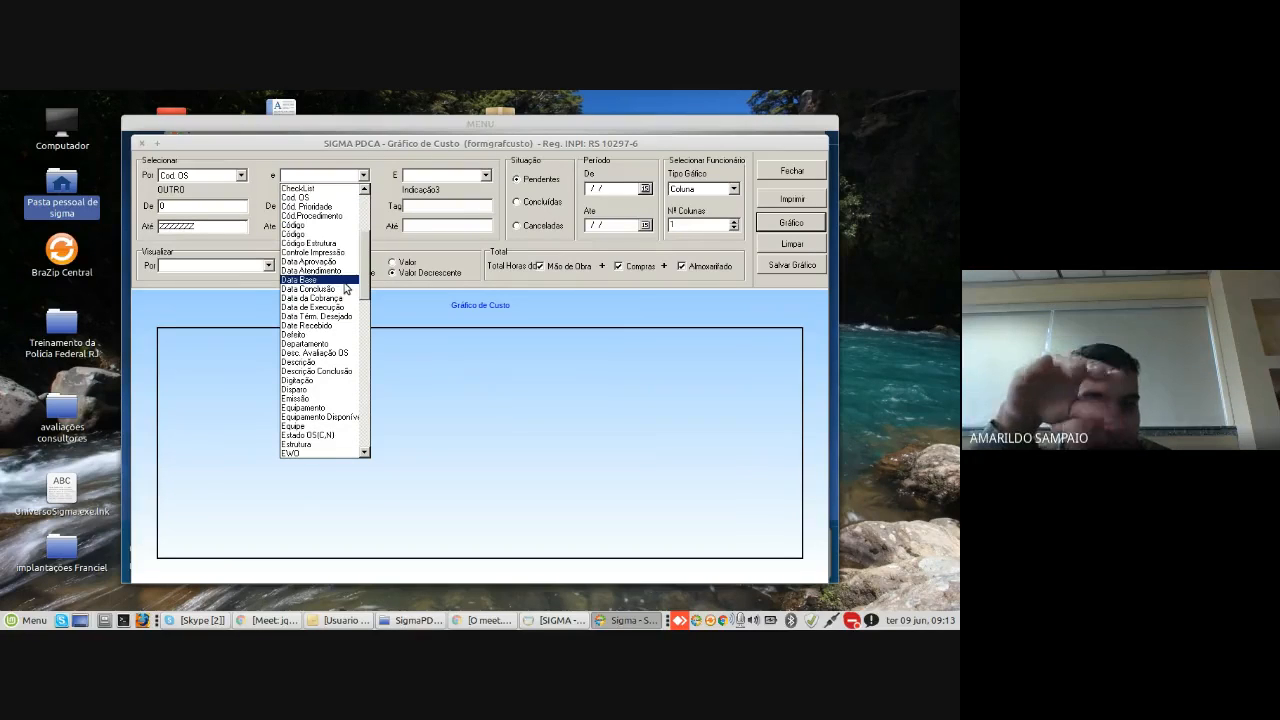
pyautogui.scroll(-4, 350, 279)
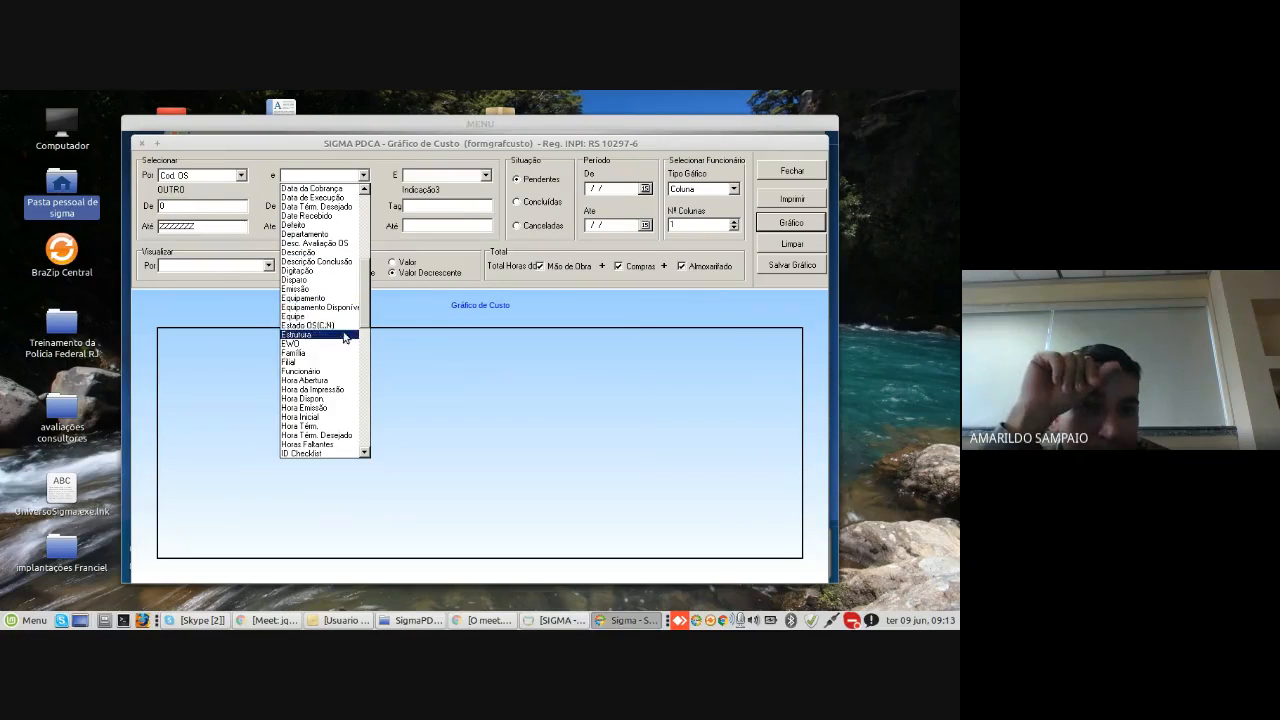
pyautogui.click(345, 371)
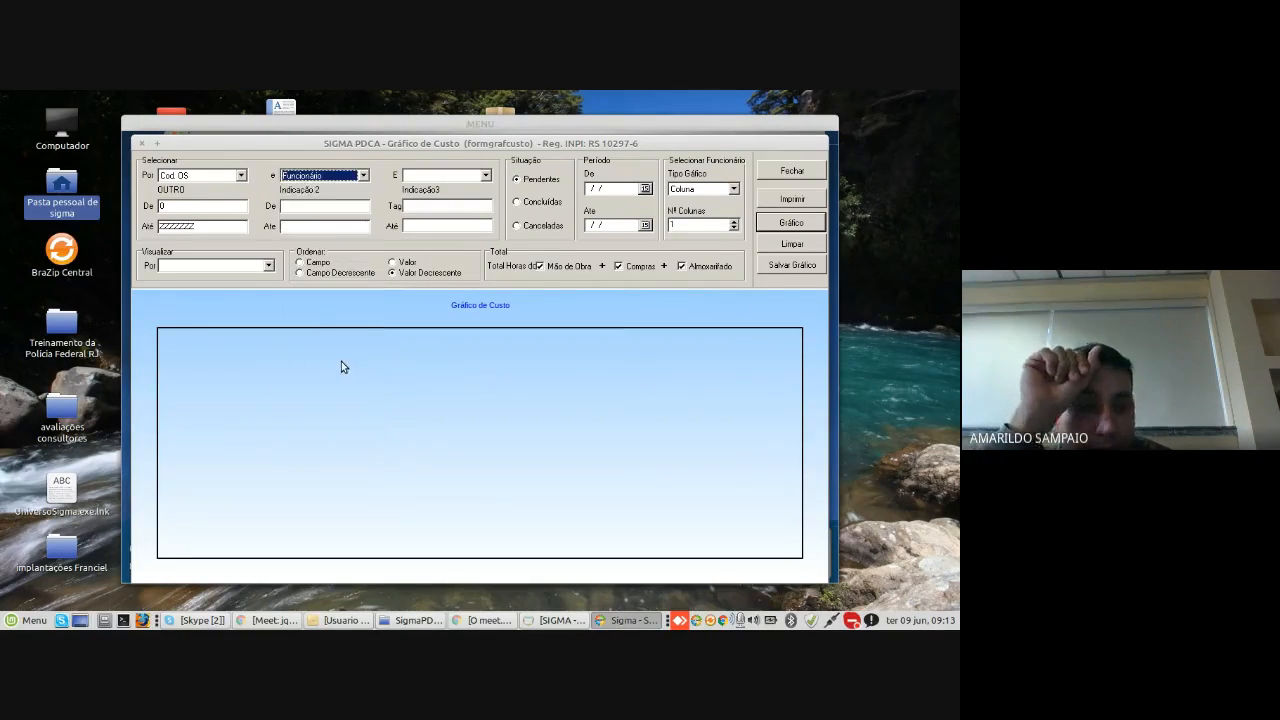
pyautogui.click(295, 209)
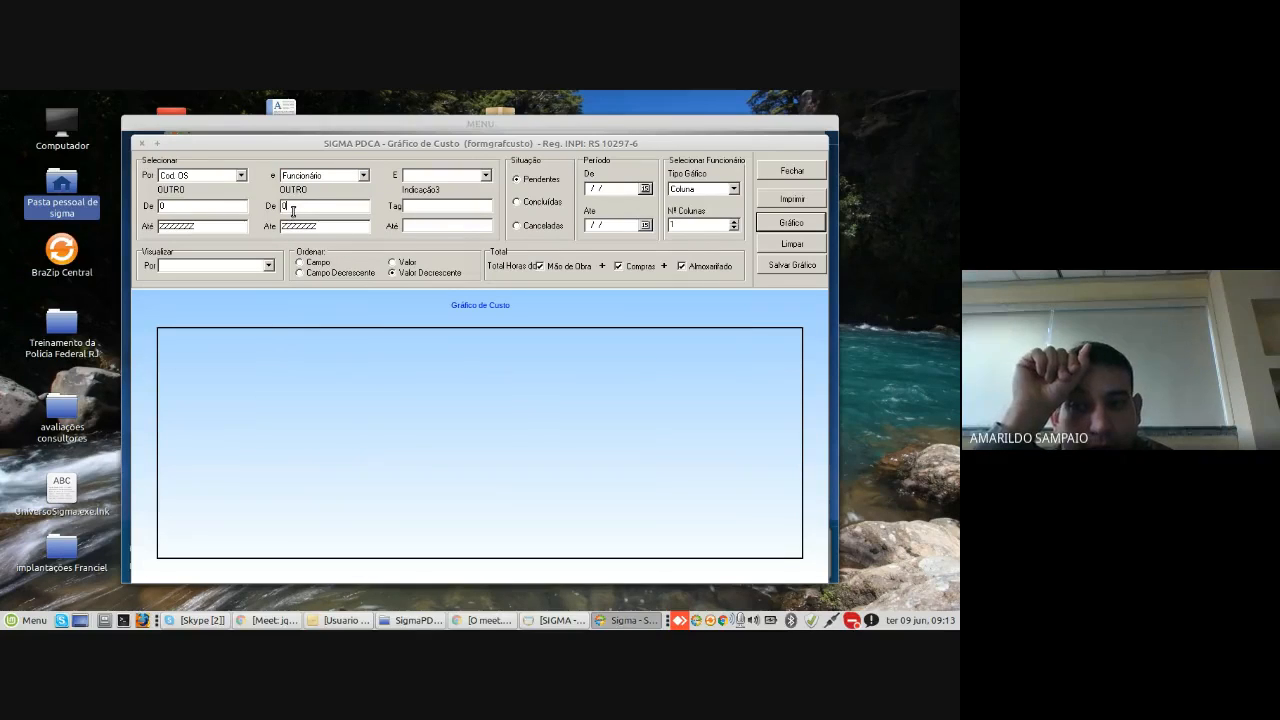
pyautogui.press('BackSpace')
pyautogui.write('TER')
pyautogui.press('Tab')
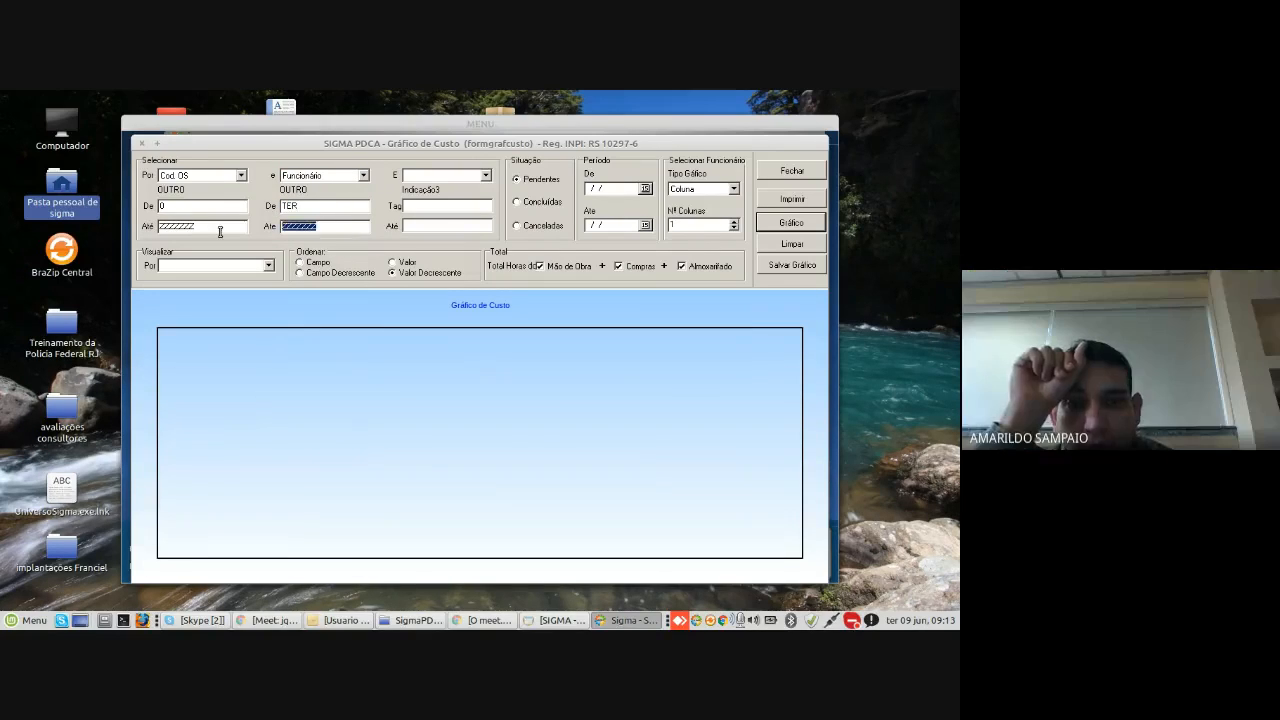
pyautogui.write('TER')
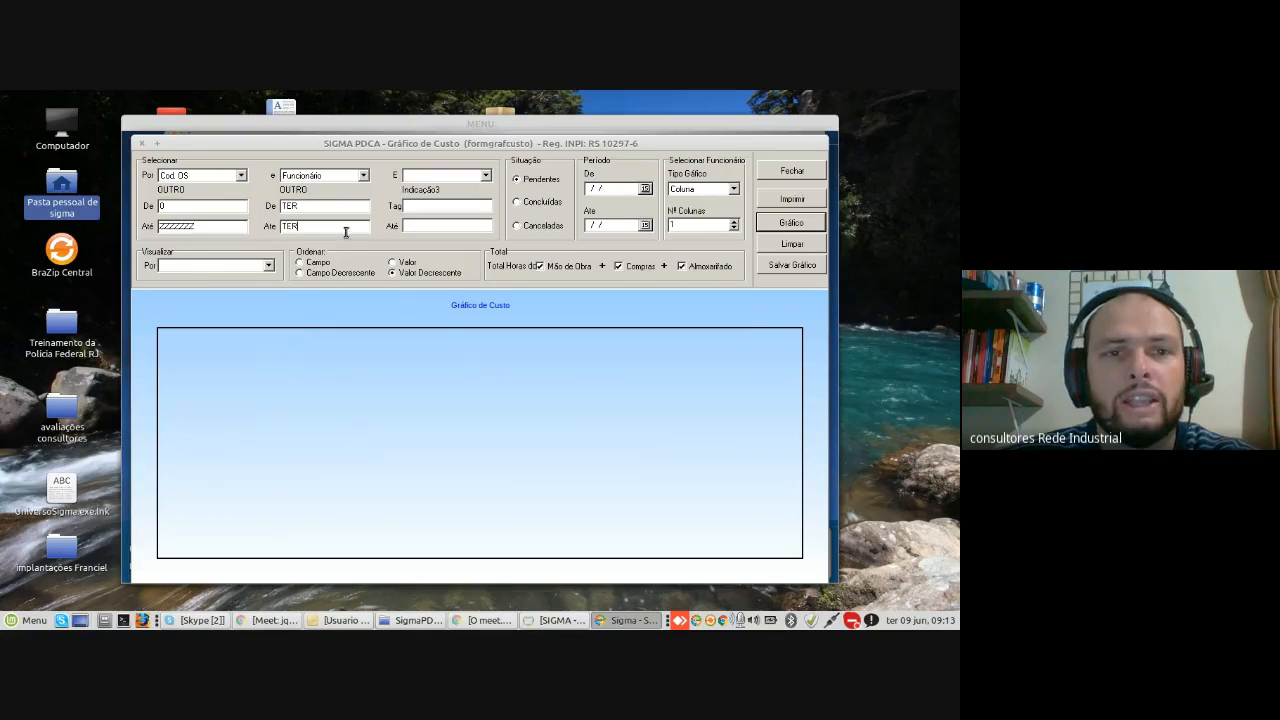
# Step: Set the cost graph to be viewed by Centro de Custo
pyautogui.click(267, 266)
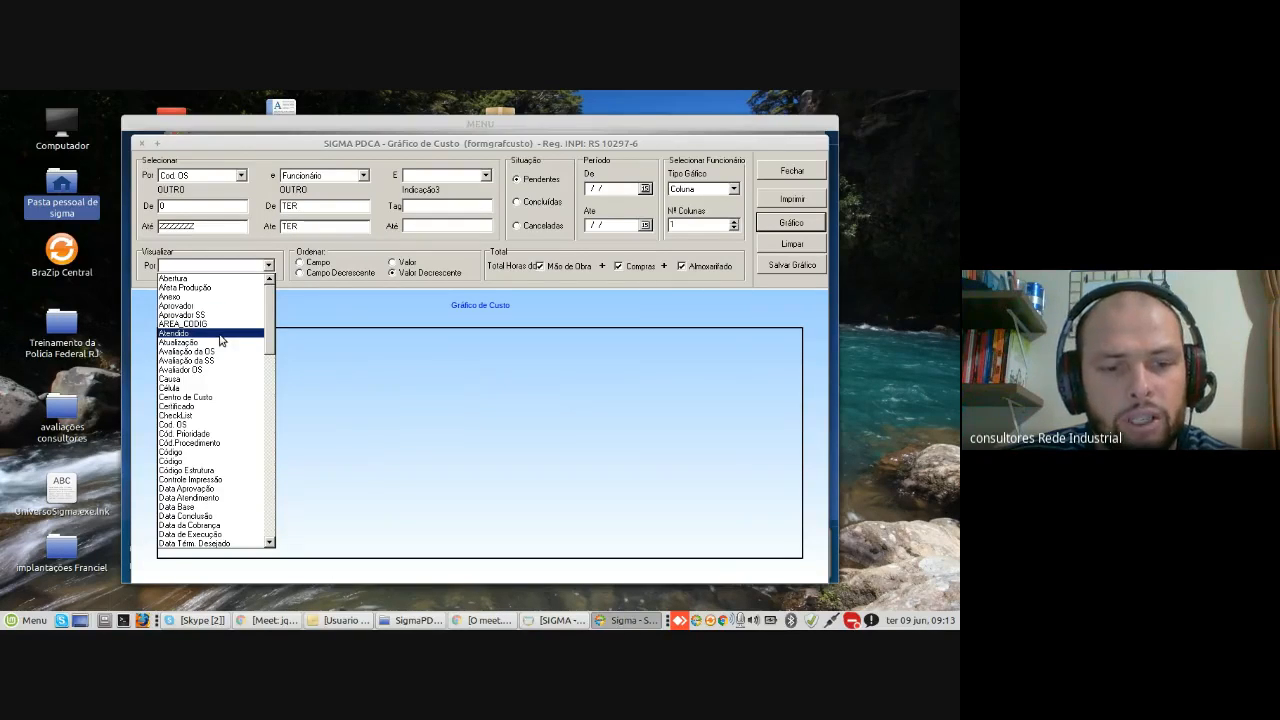
pyautogui.scroll(-10, 220, 330)
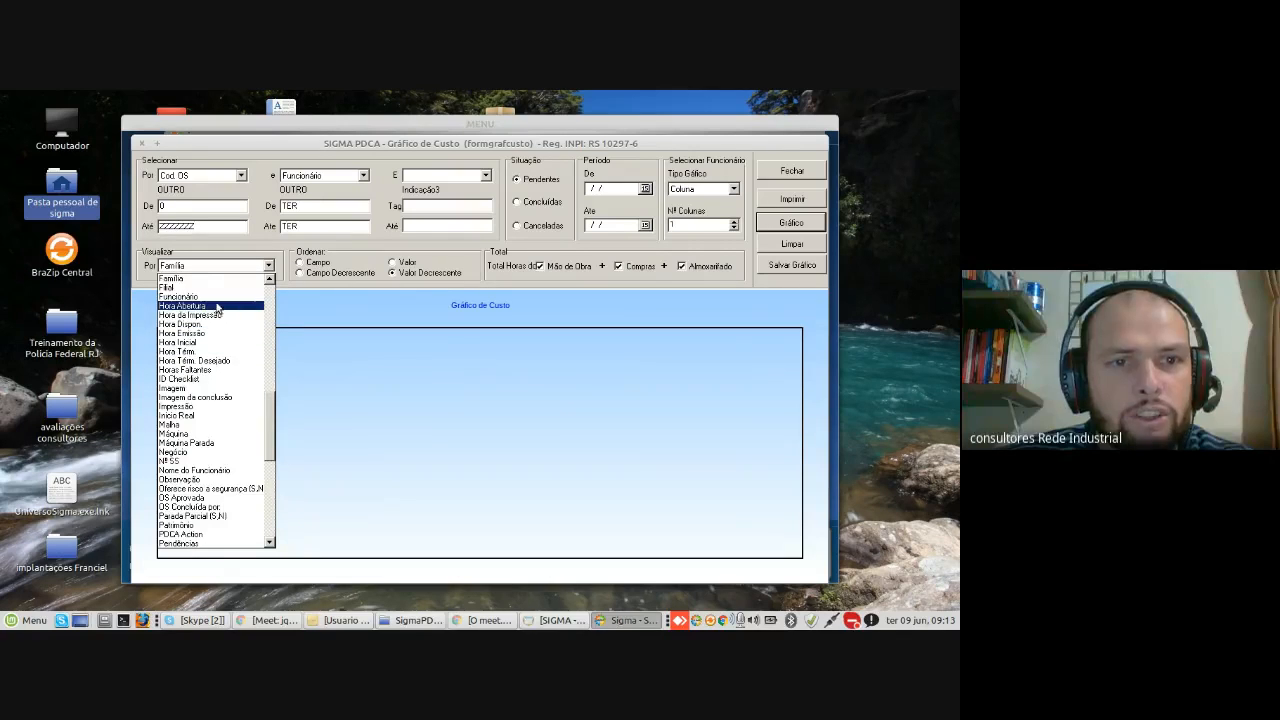
pyautogui.scroll(4, 218, 305)
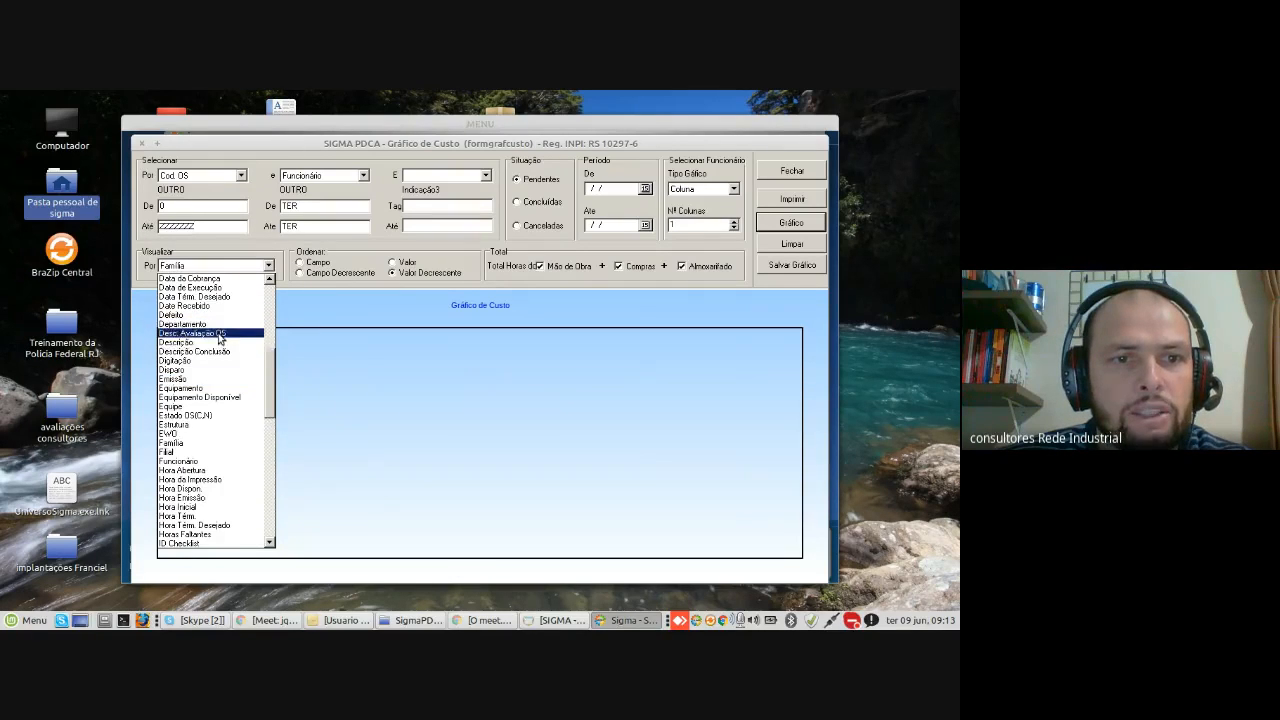
pyautogui.scroll(1, 218, 335)
pyautogui.scroll(3, 218, 337)
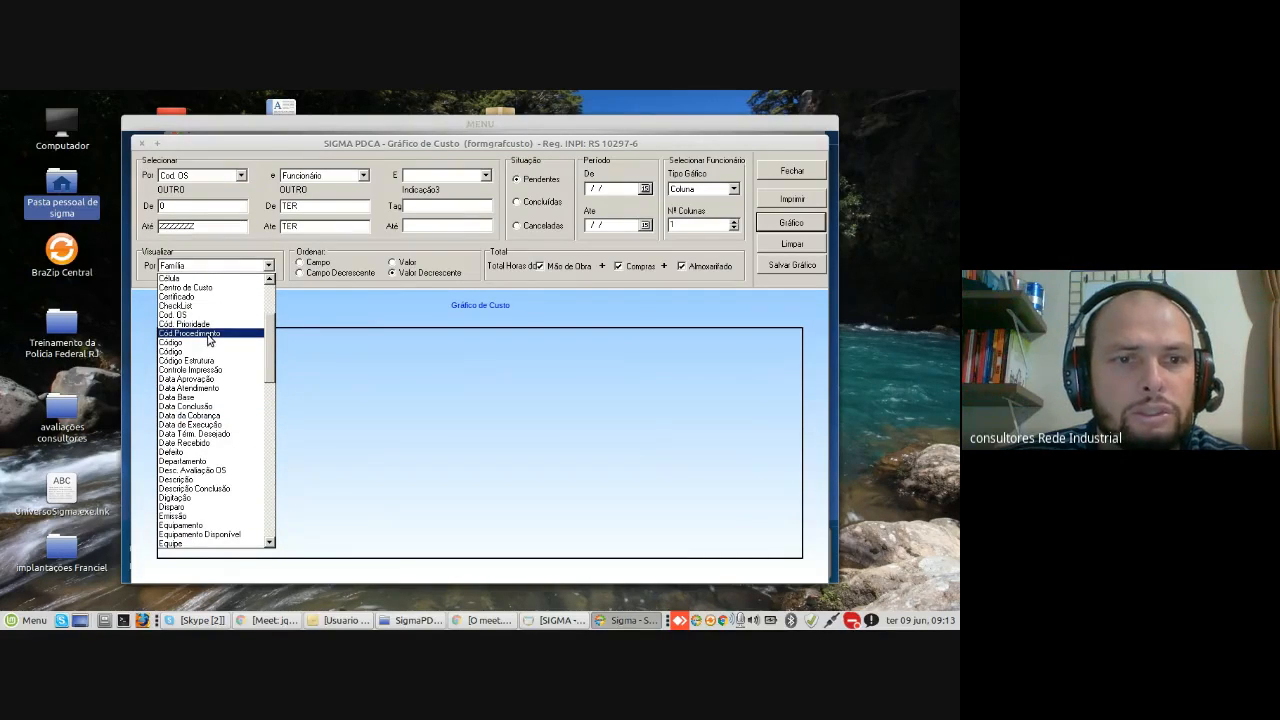
pyautogui.click(203, 288)
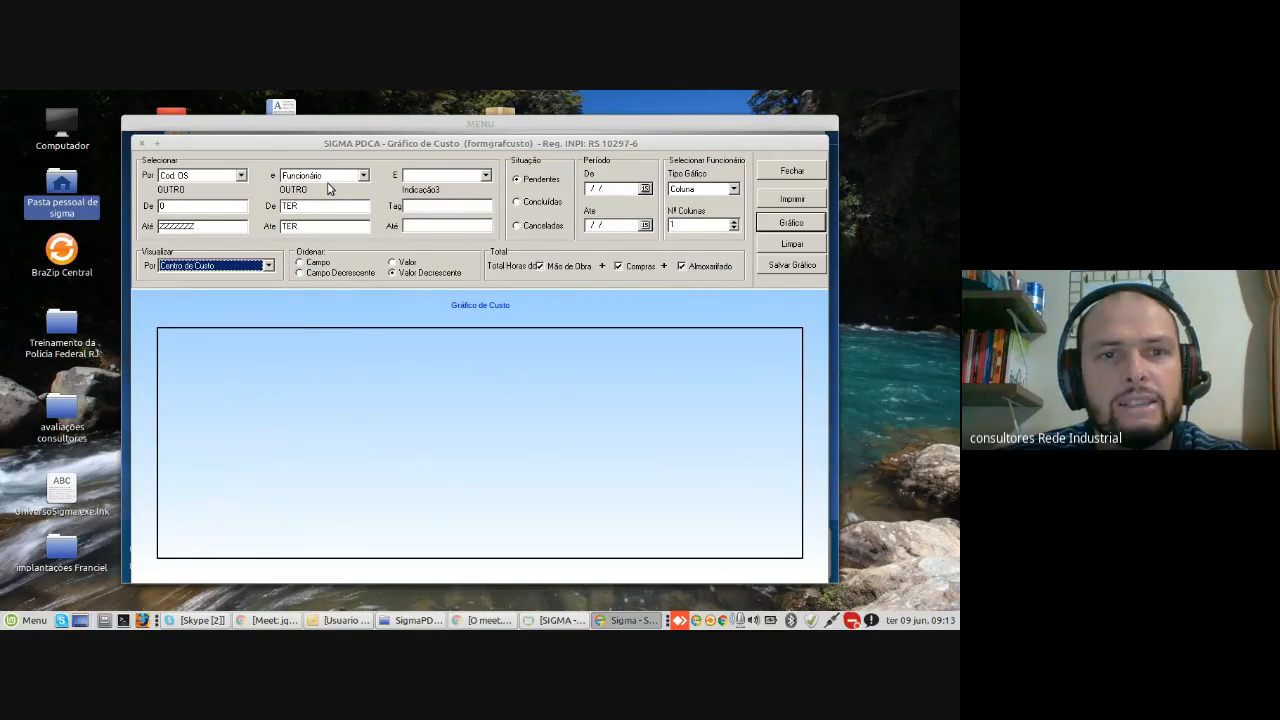
# Step: Restrict the cost graph to Concluídas orders, leave only Mão de Obra in the total, and close the graph window
pyautogui.click(526, 208)
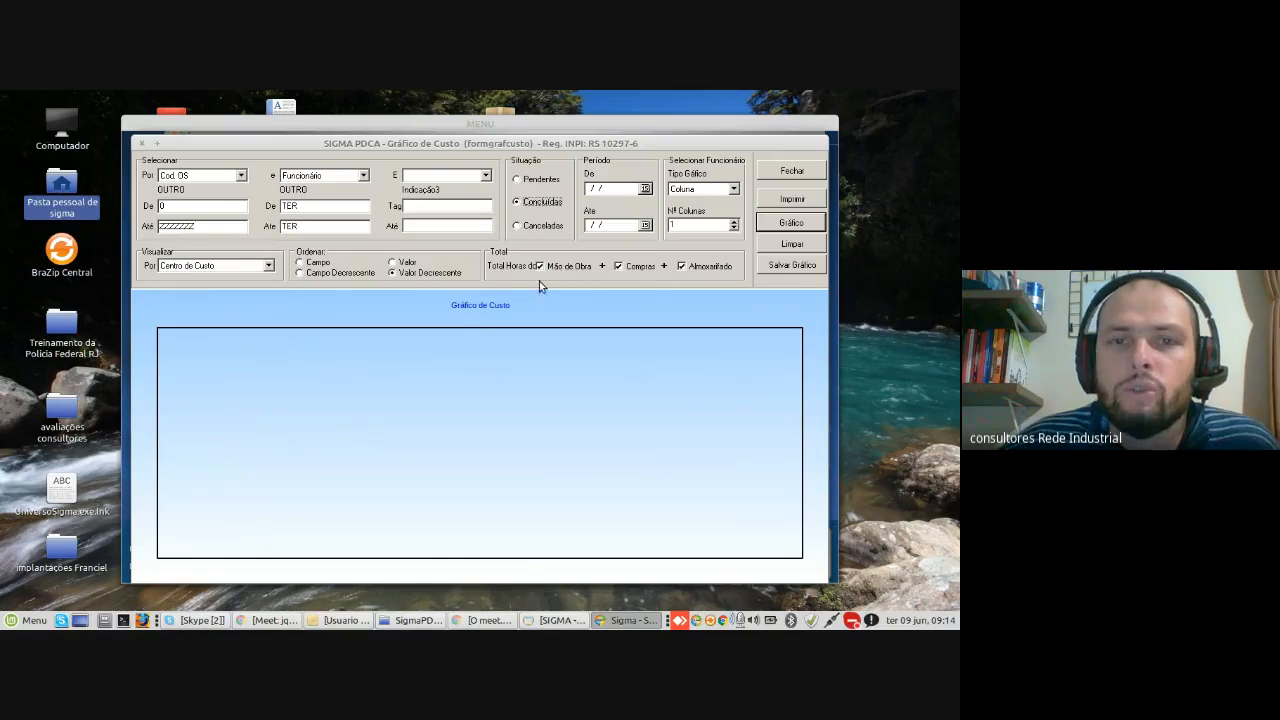
pyautogui.click(625, 267)
pyautogui.click(681, 267)
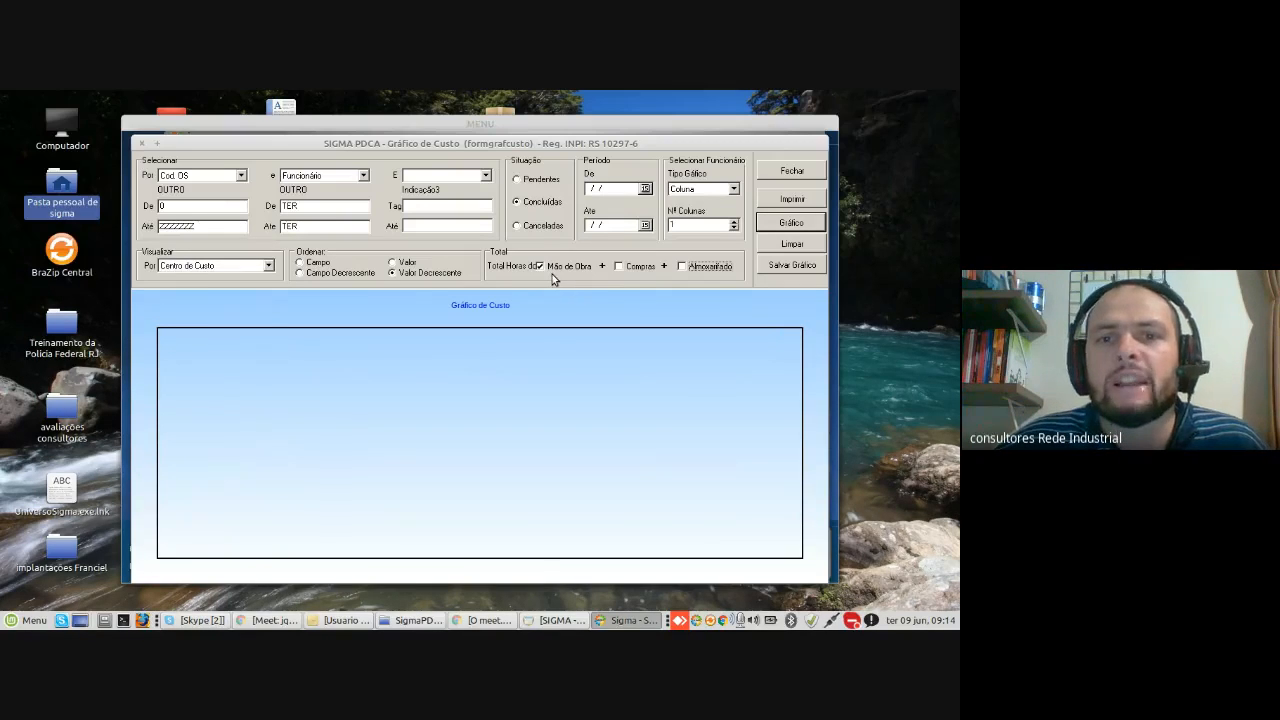
pyautogui.click(785, 175)
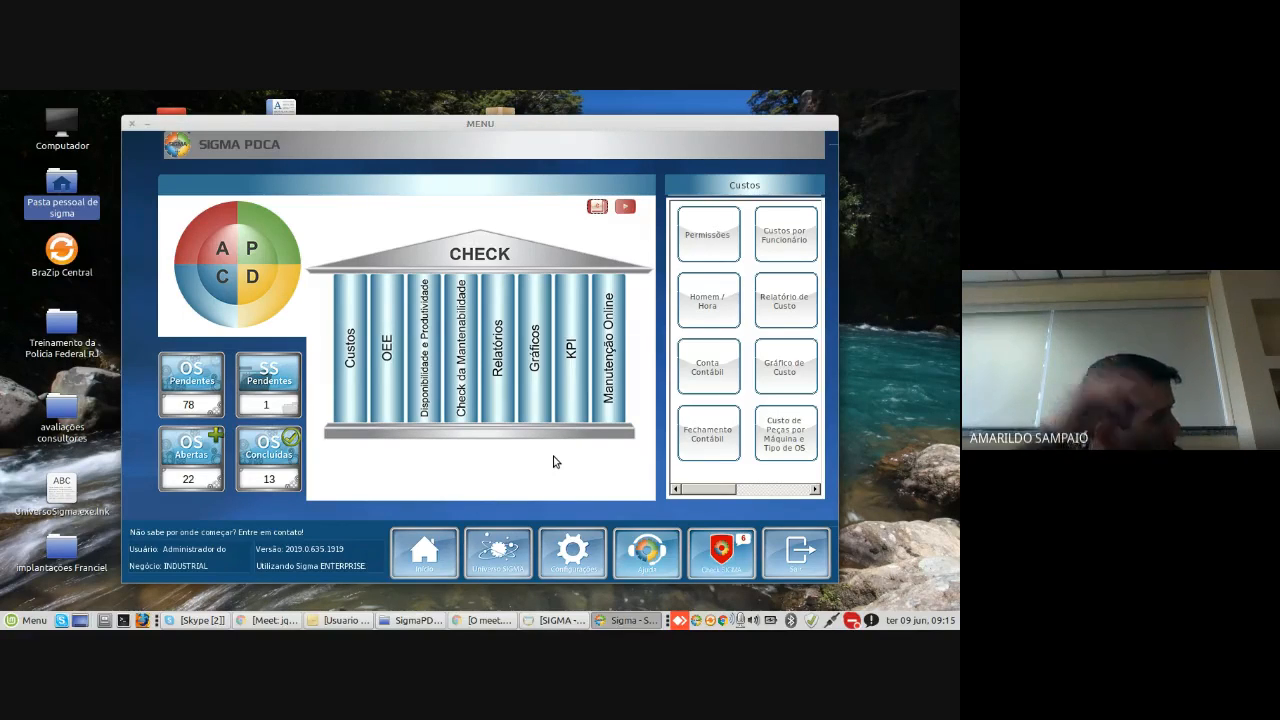
# Step: Open the Taxa de Ocupação graph from the Gráficos pillar of CHECK and filter it by Funcionário with the default full range
pyautogui.click(507, 394)
pyautogui.click(533, 391)
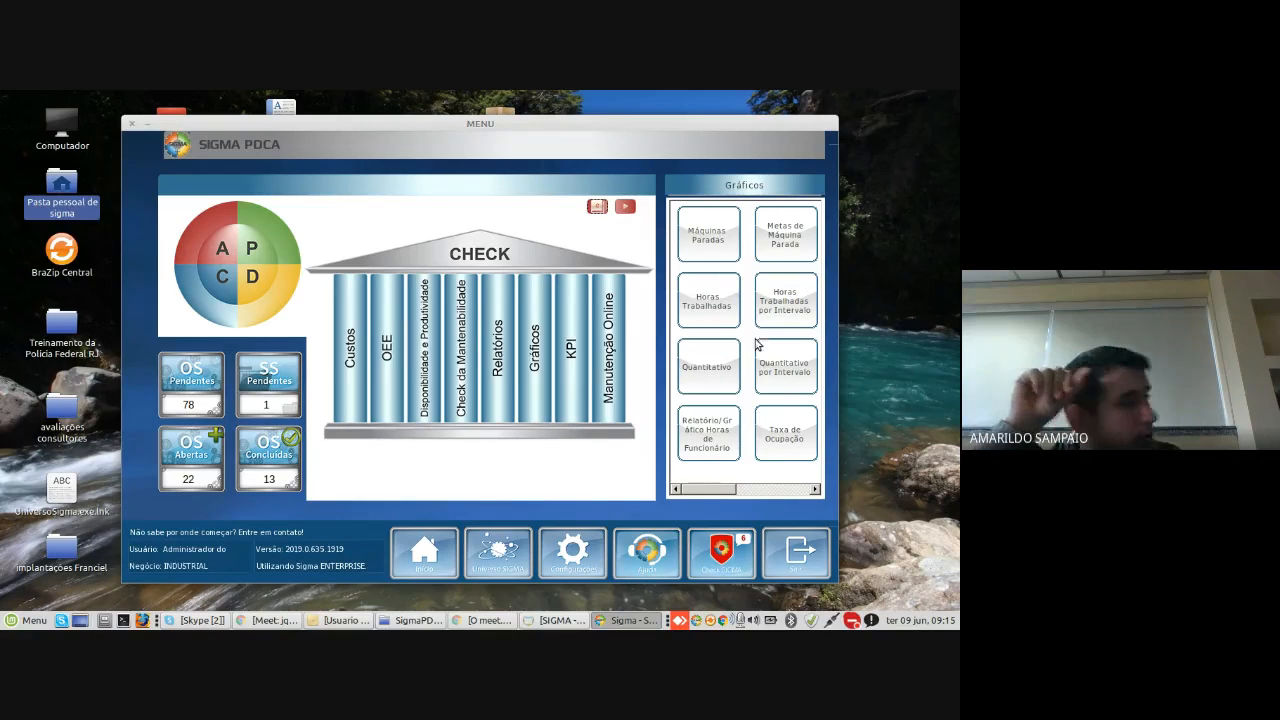
pyautogui.click(778, 441)
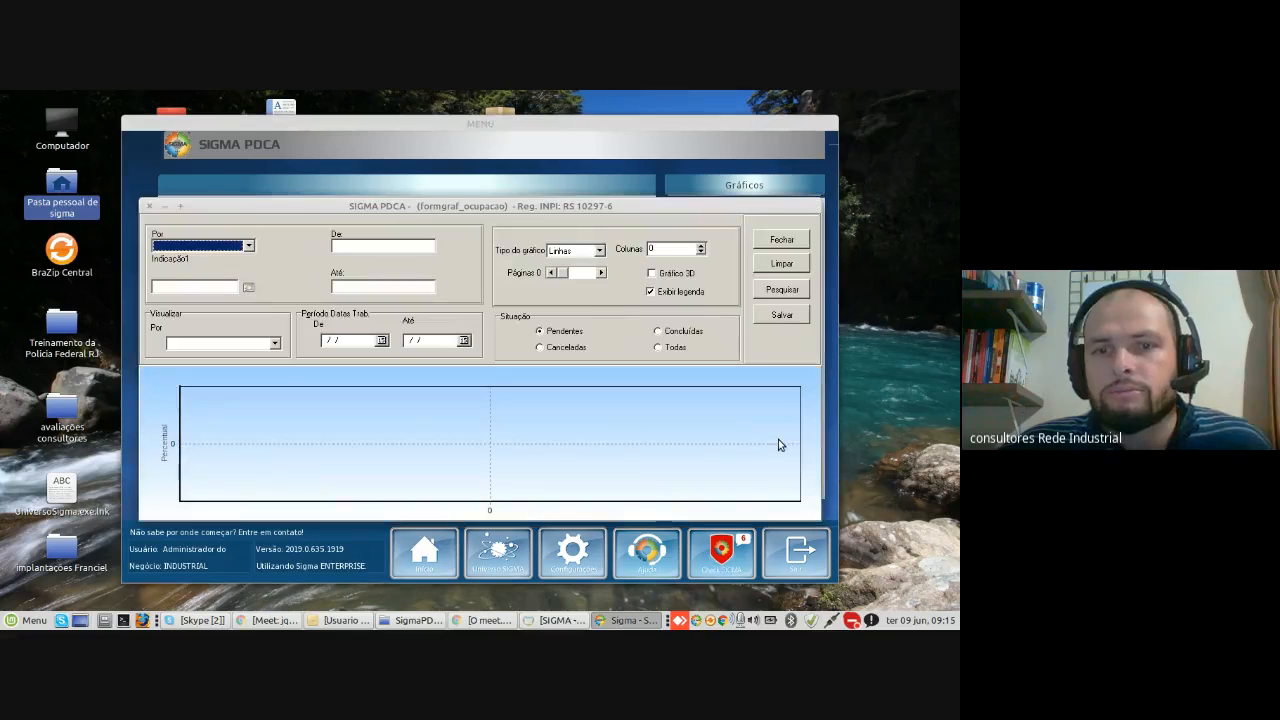
pyautogui.click(249, 245)
pyautogui.click(226, 286)
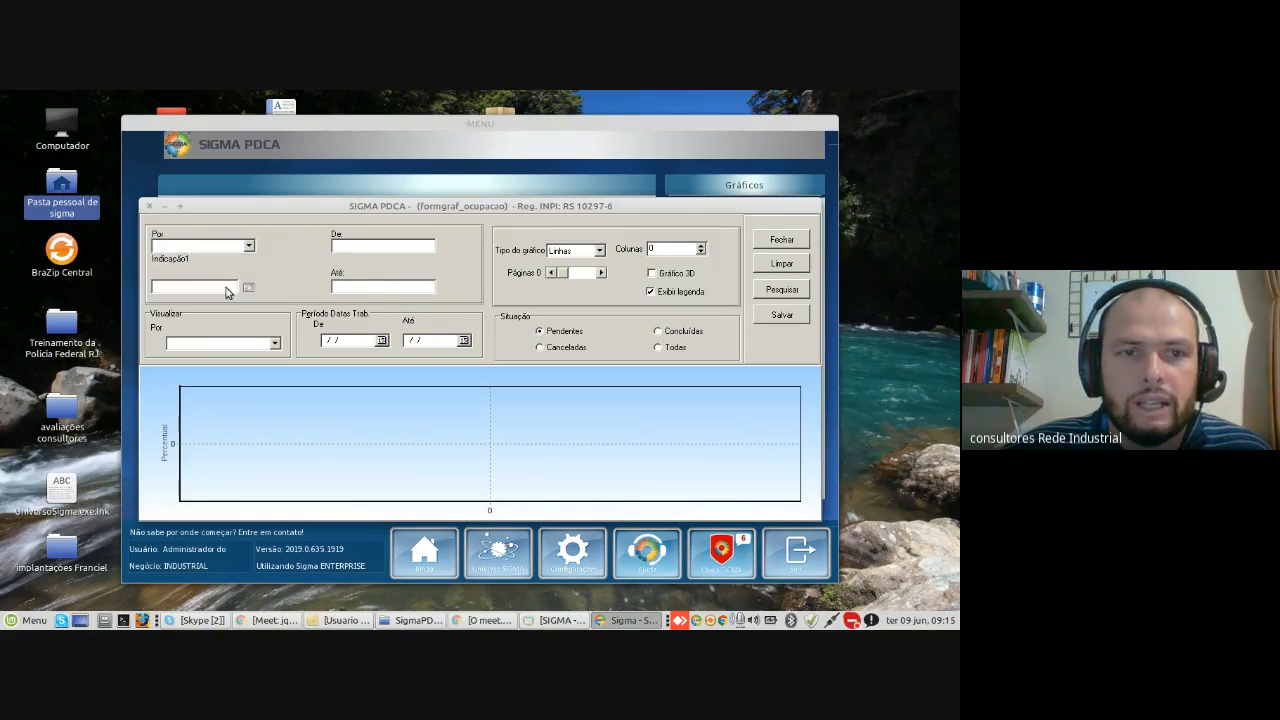
# Step: Set the occupancy graph to be viewed by Funcionário for the worked-date period 01/05/2020 to 30/05/2020
pyautogui.click(276, 344)
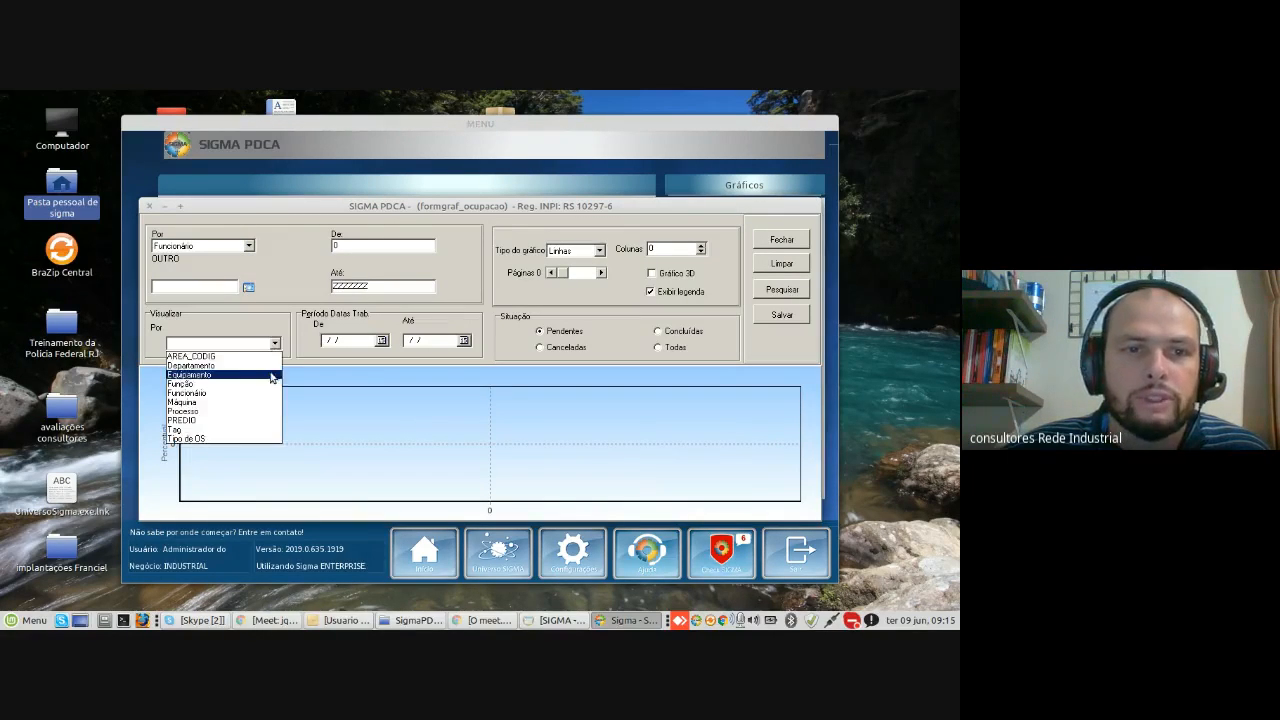
pyautogui.click(224, 393)
pyautogui.click(335, 340)
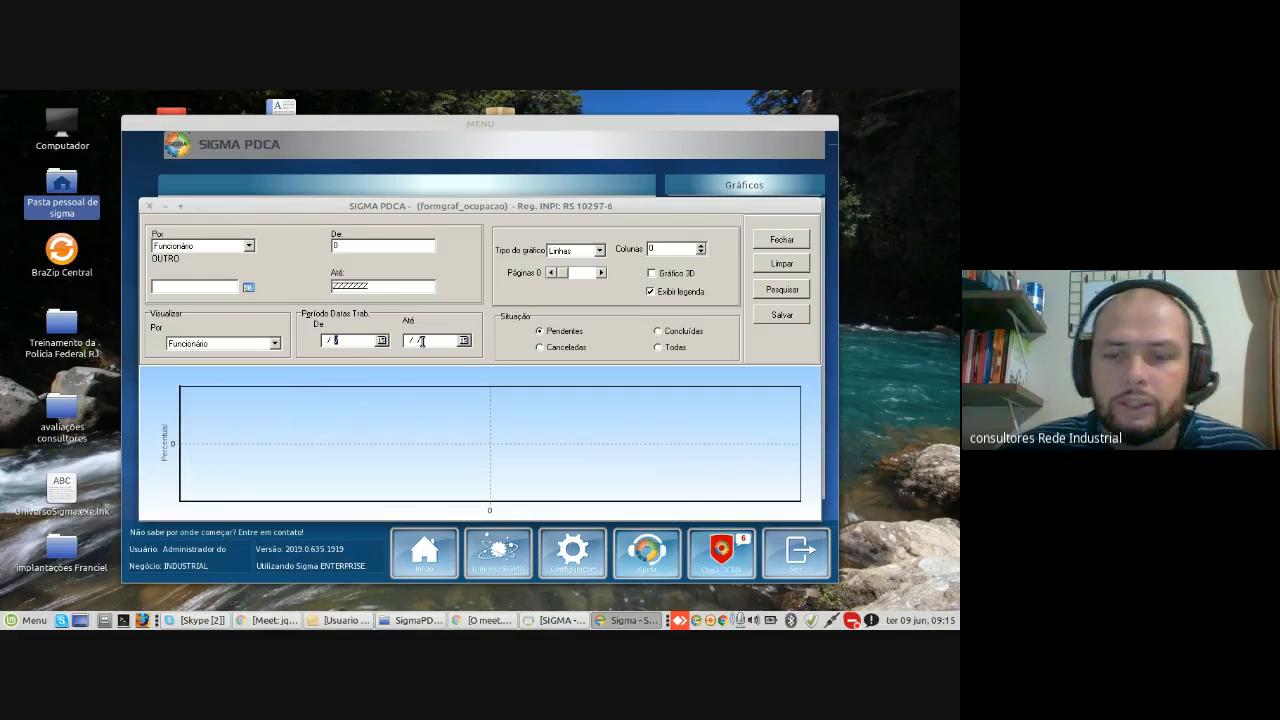
pyautogui.write('01/')
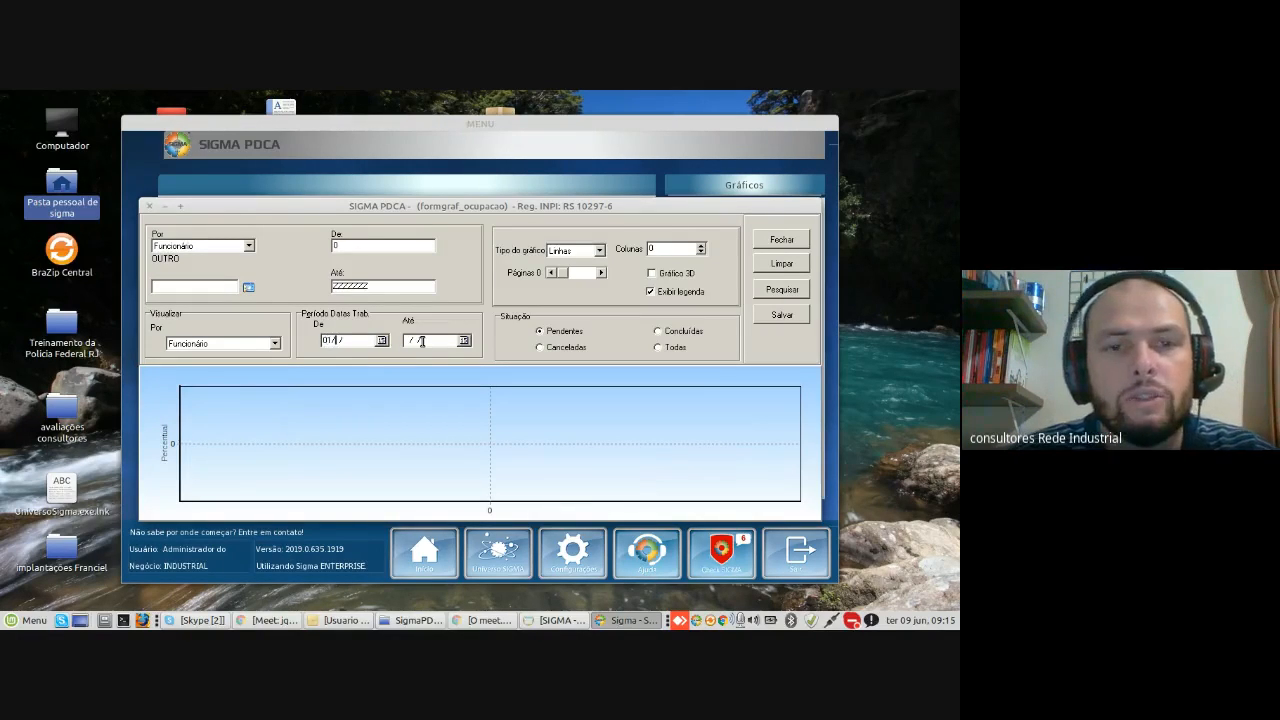
pyautogui.write('05/2020')
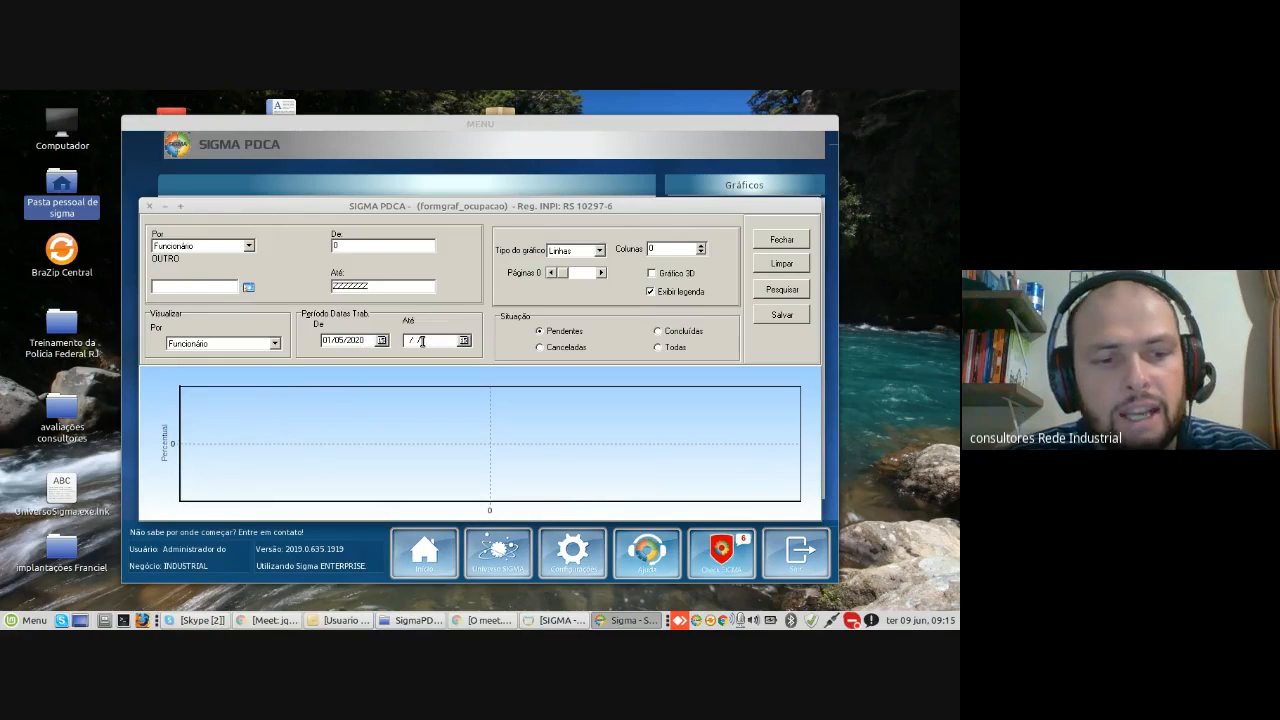
pyautogui.press('Tab')
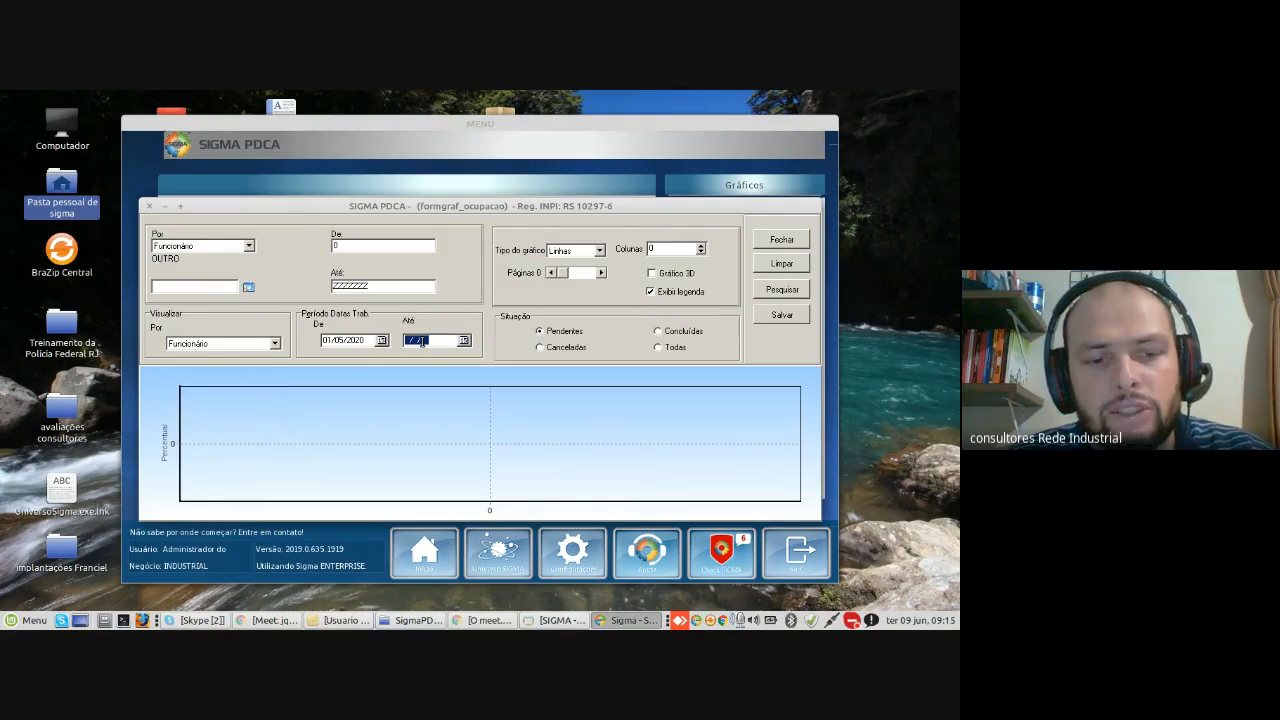
pyautogui.write('30/')
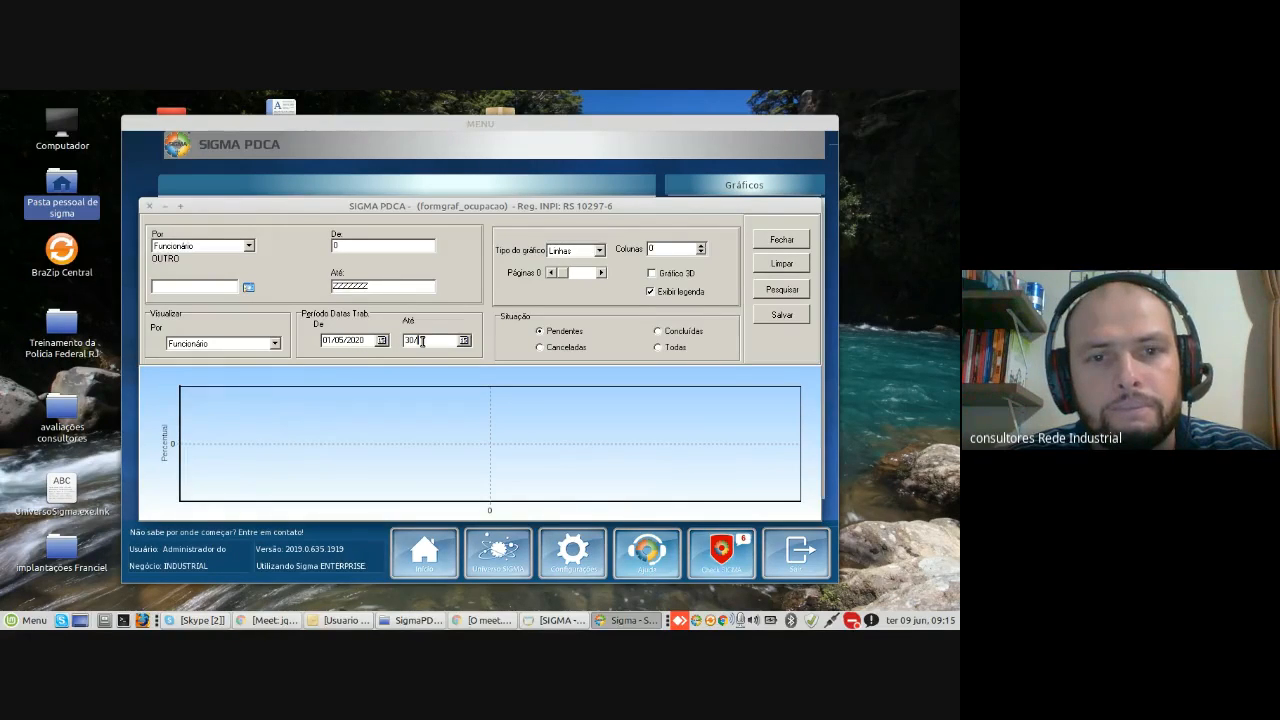
pyautogui.write('06/')
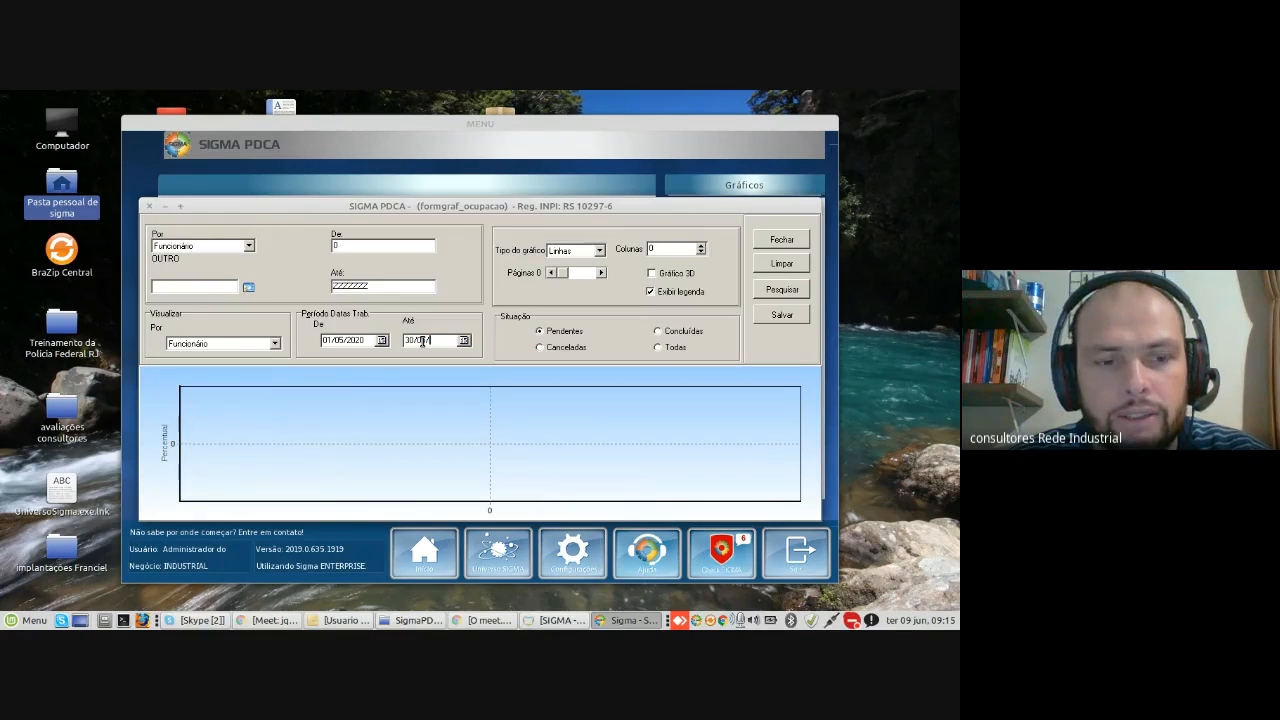
pyautogui.write('2020')
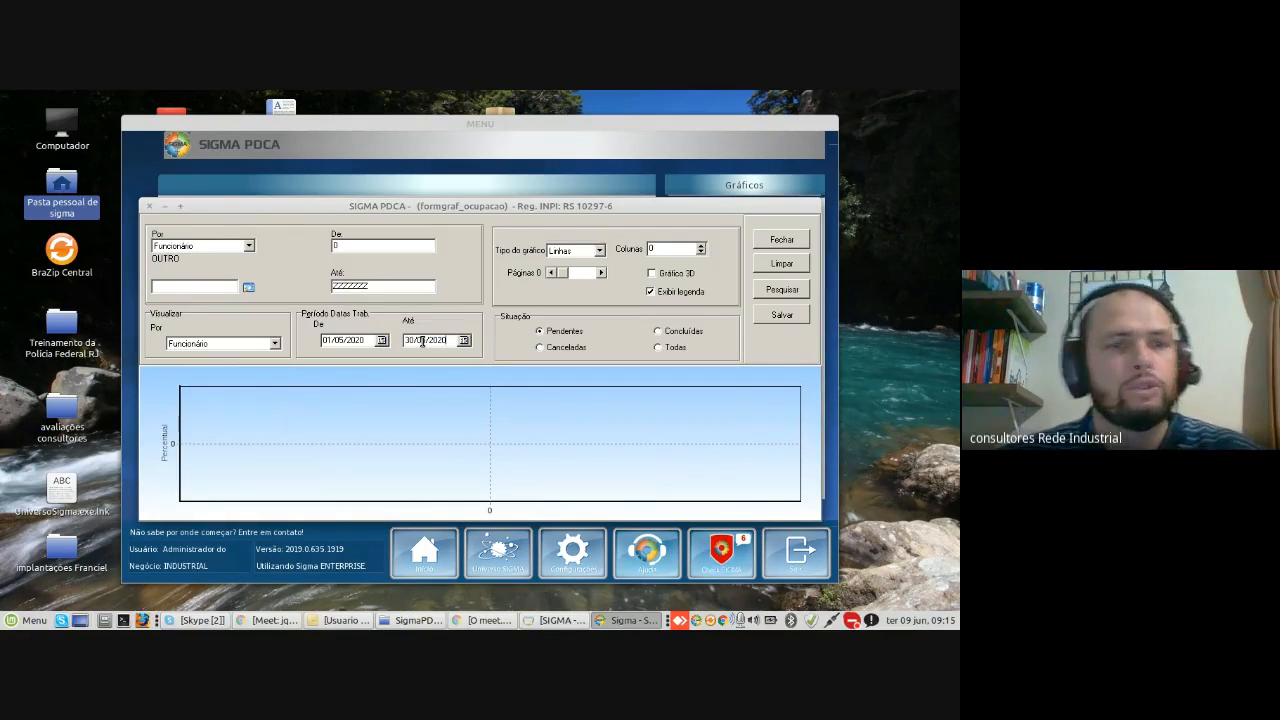
# Step: Set the order status of the occupancy graph to Todas and generate the graph
pyautogui.click(270, 346)
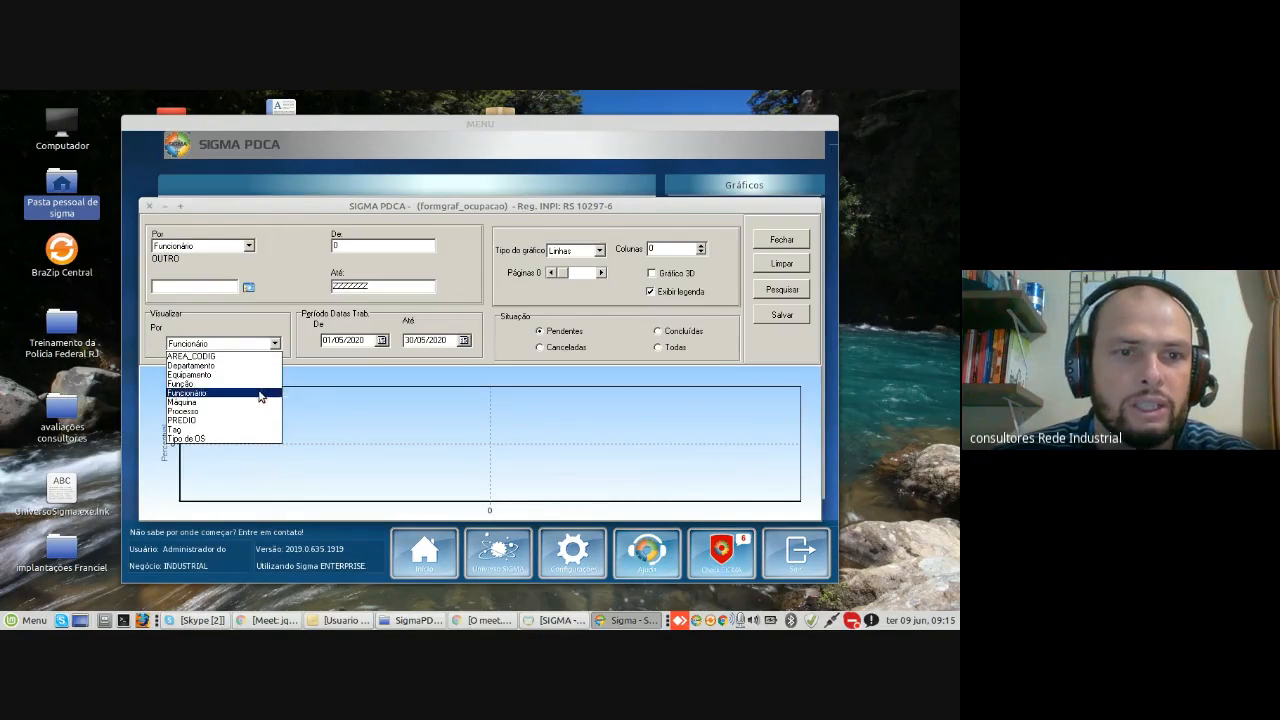
pyautogui.click(275, 343)
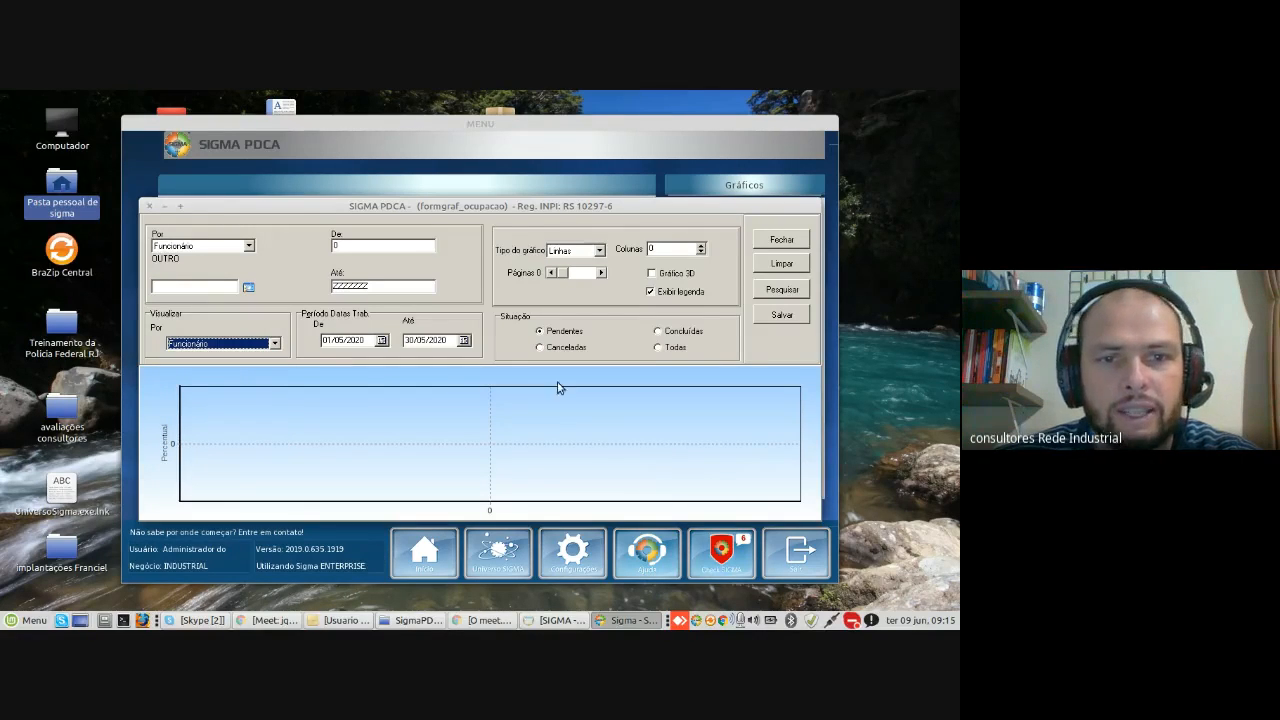
pyautogui.click(782, 290)
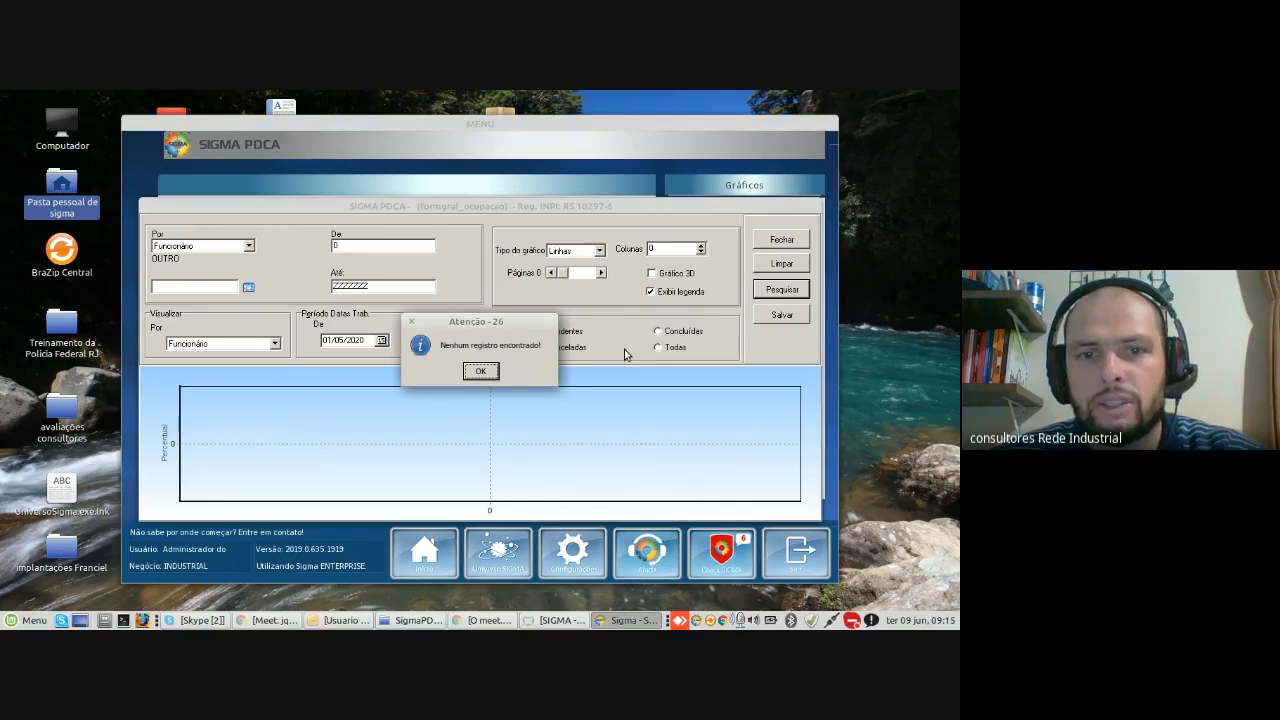
pyautogui.click(496, 375)
pyautogui.click(658, 347)
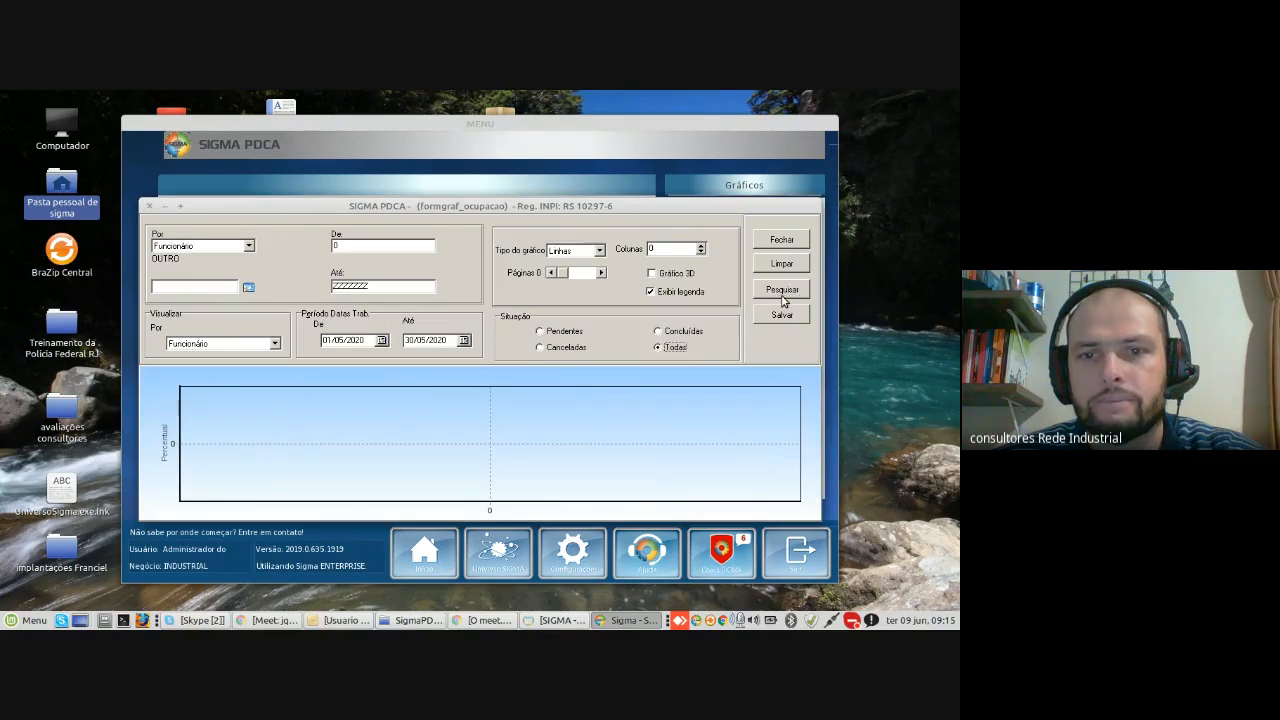
pyautogui.click(784, 289)
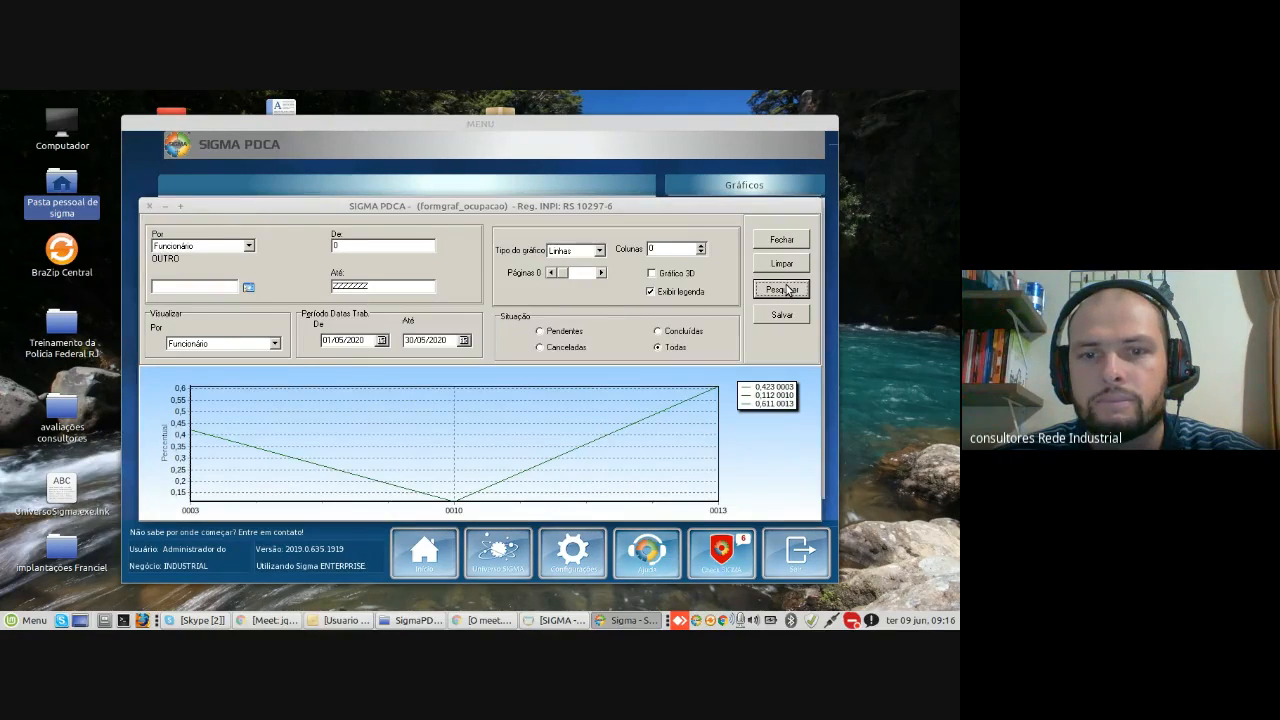
# Step: Display the occupancy rate graph as Colunas and close the graph window
pyautogui.click(600, 251)
pyautogui.click(572, 291)
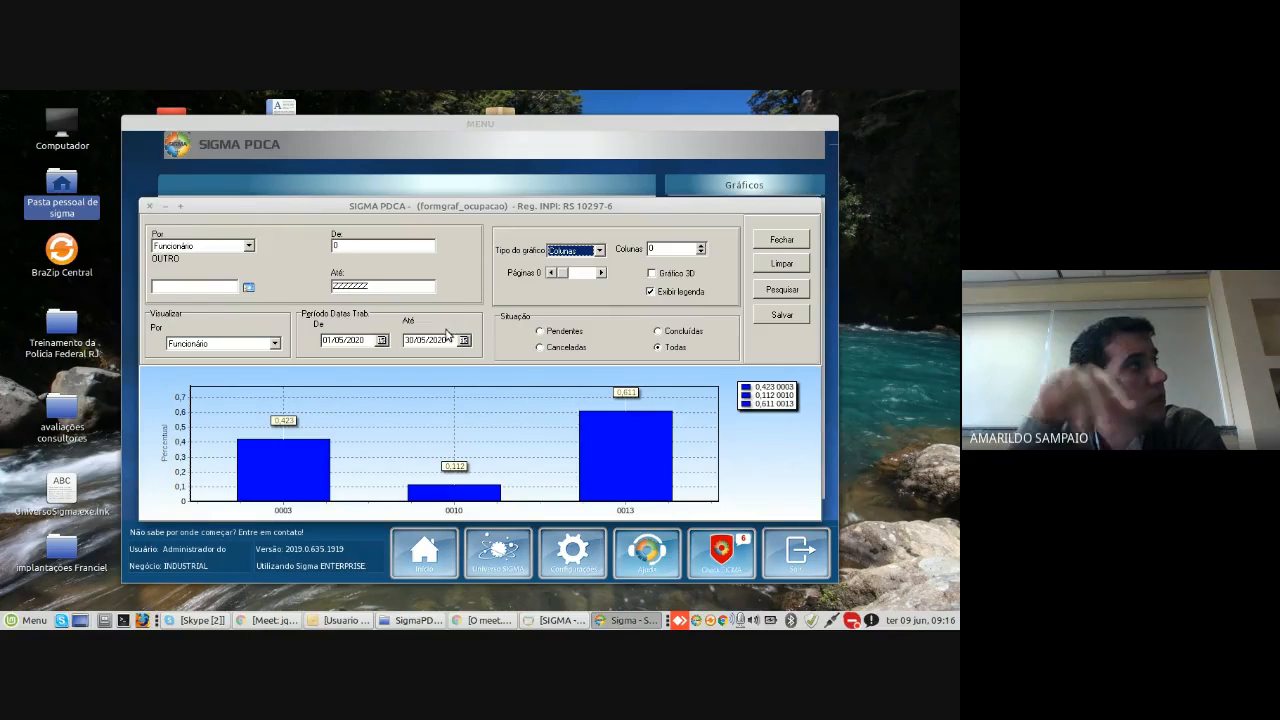
pyautogui.click(800, 245)
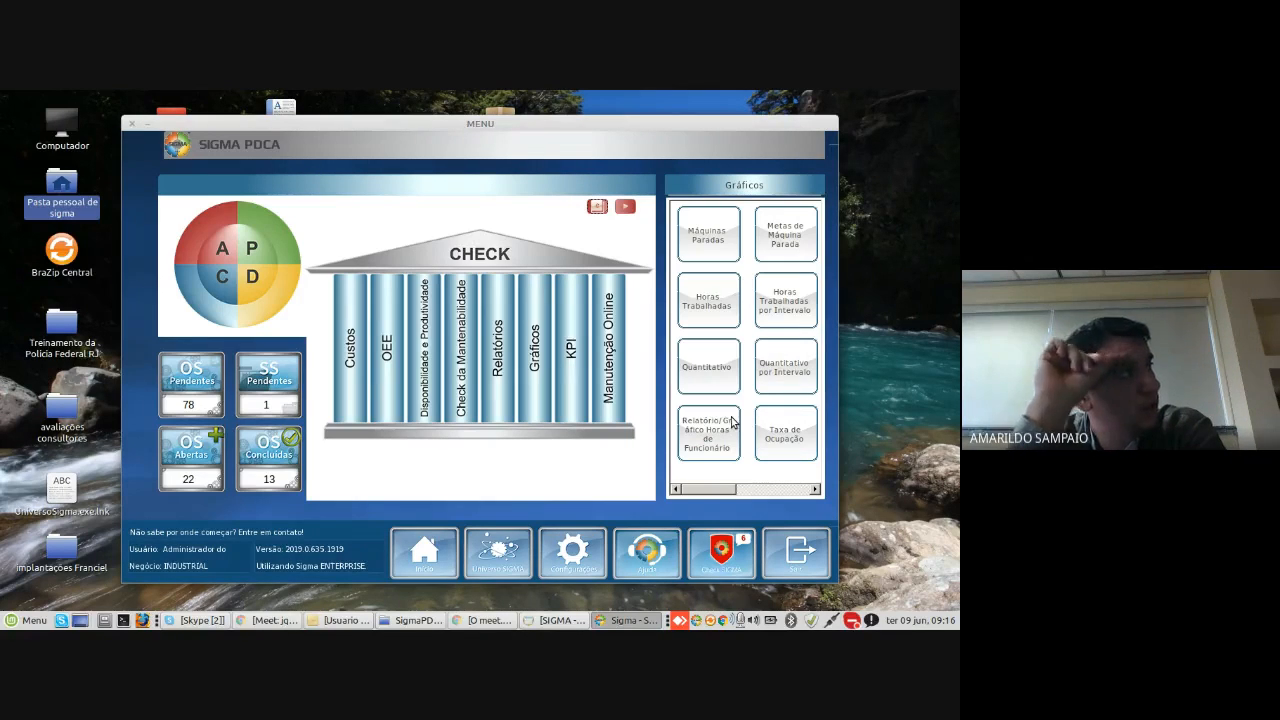
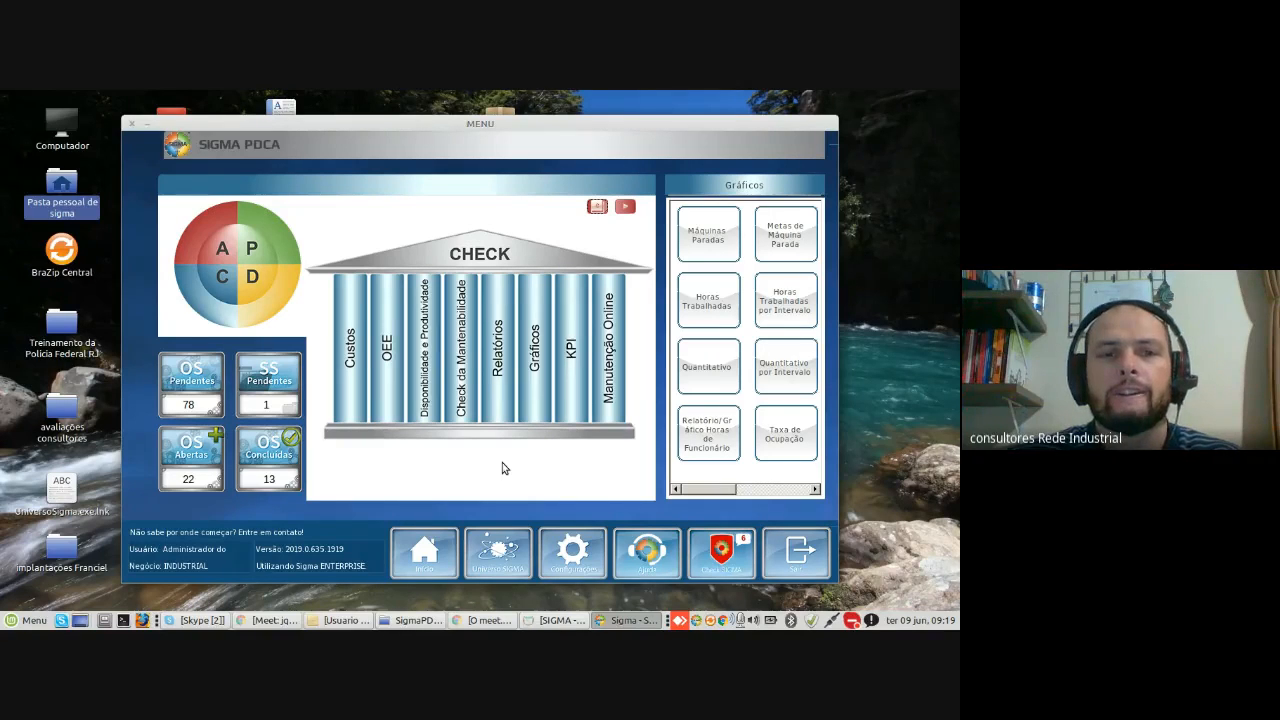
# Step: Open Escala de Trabalho from the Disponibilidade pillar of PLAN and load the 12H-475 work schedule
pyautogui.click(257, 242)
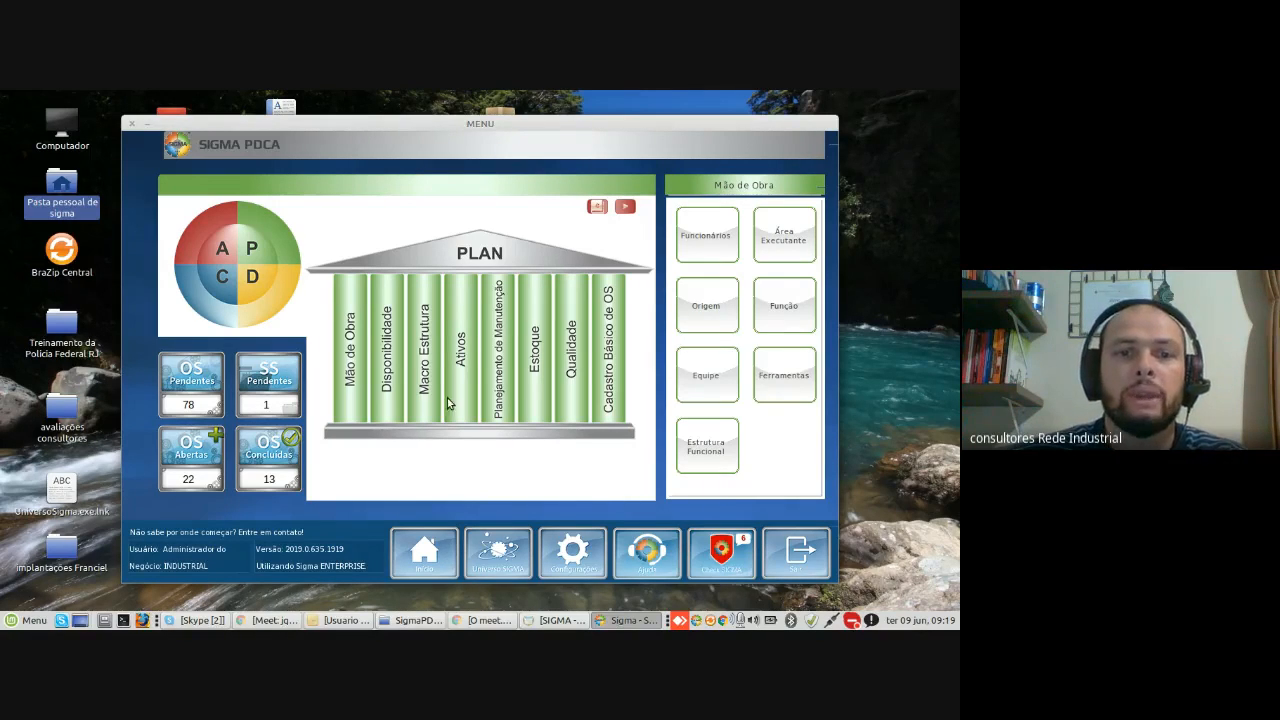
pyautogui.click(388, 385)
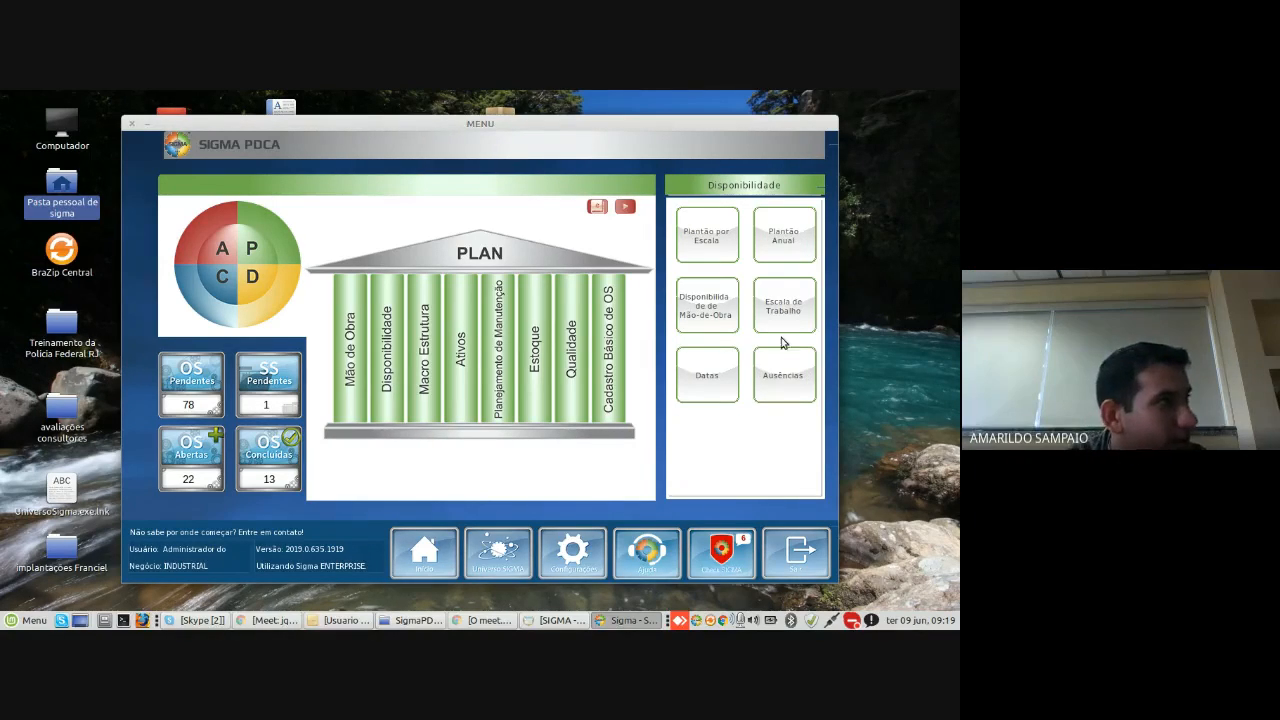
pyautogui.click(784, 305)
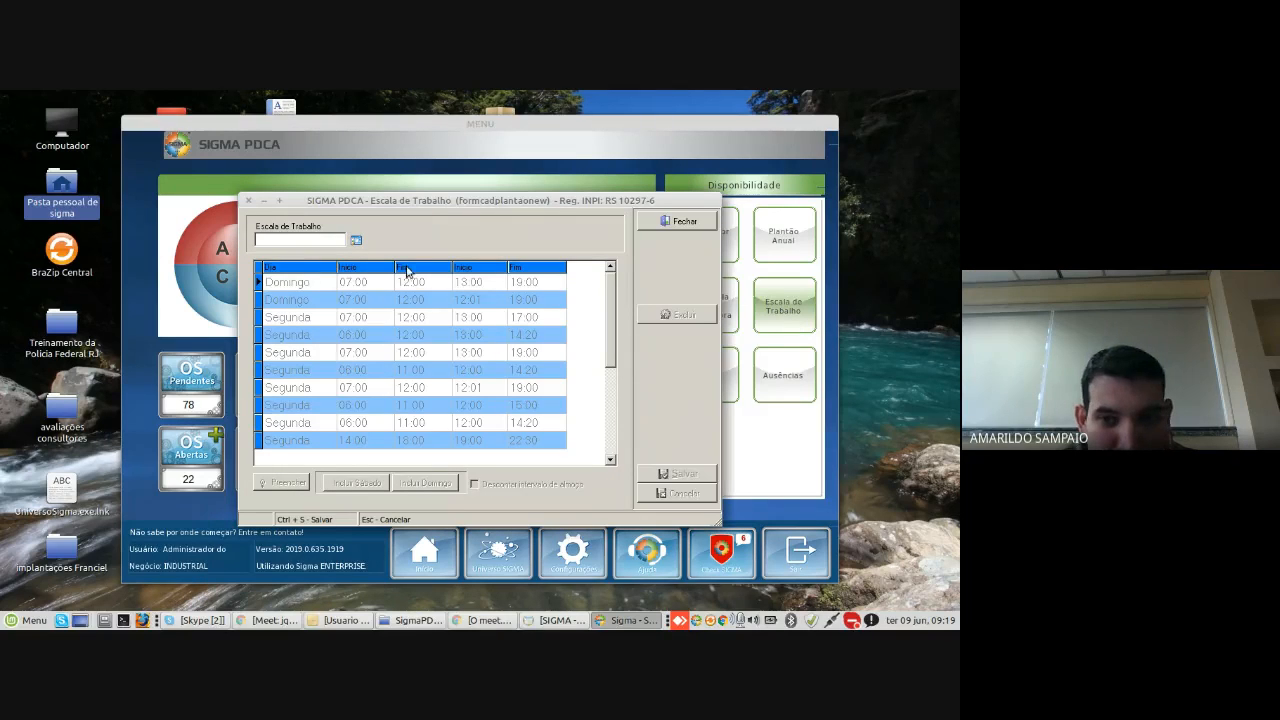
pyautogui.click(357, 236)
pyautogui.doubleClick(453, 317)
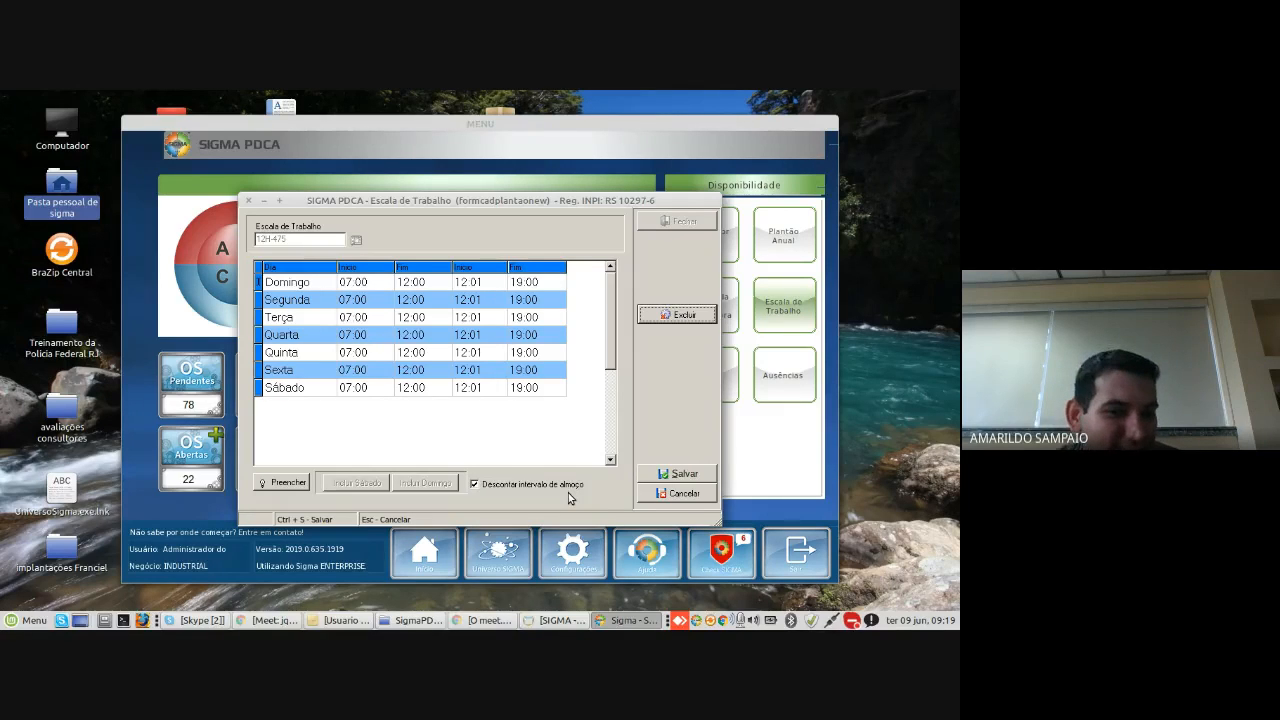
# Step: Try turning off Descontar intervalo de almoço for the loaded work schedule, discard the change and close the window
pyautogui.click(476, 487)
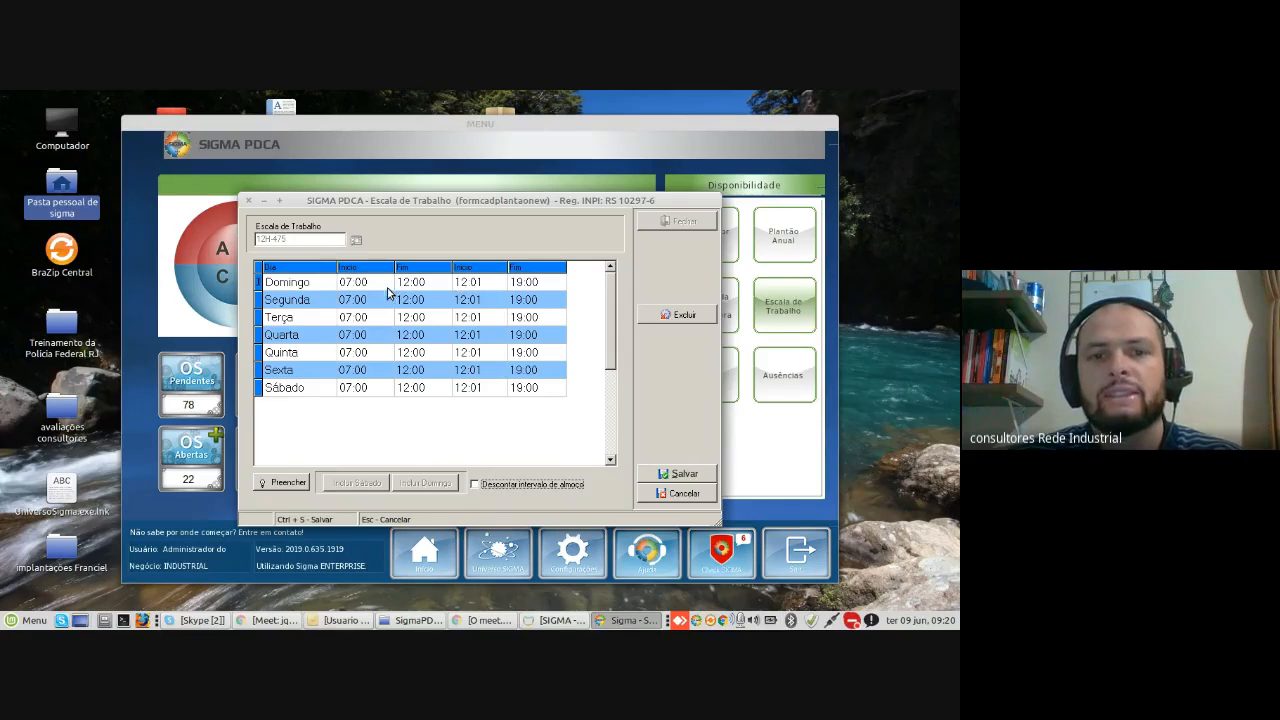
pyautogui.click(686, 495)
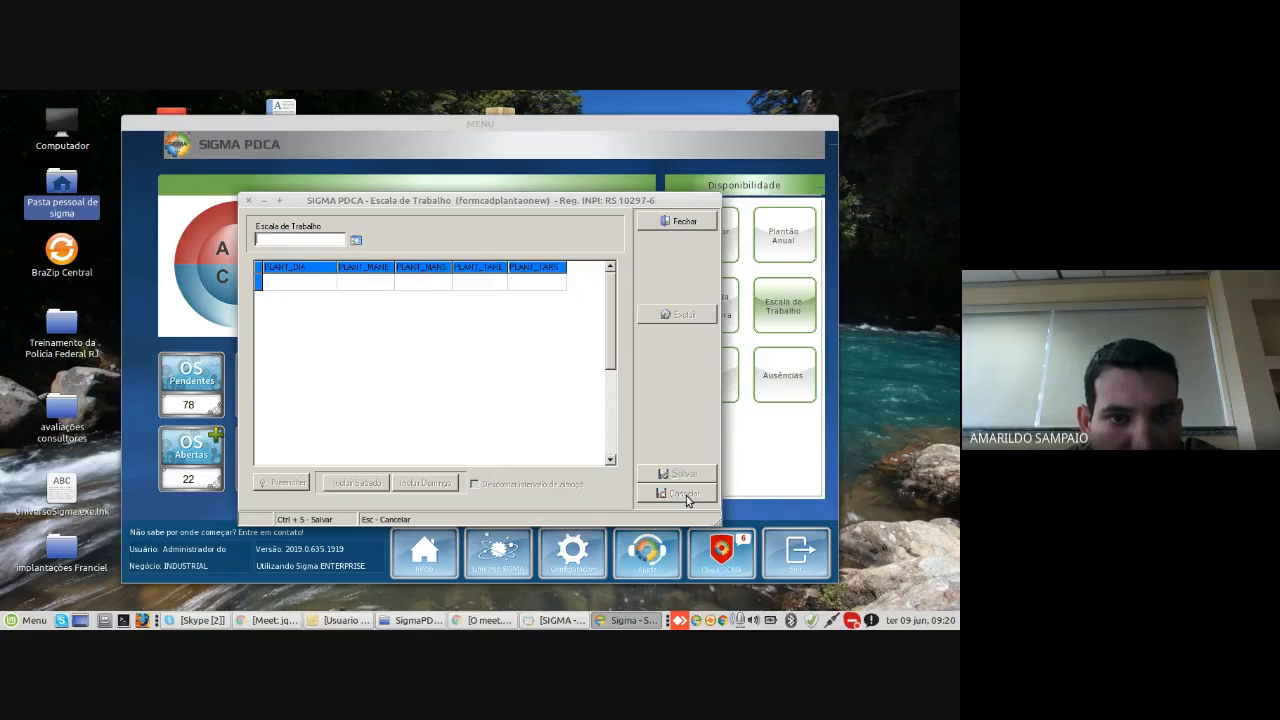
pyautogui.click(710, 222)
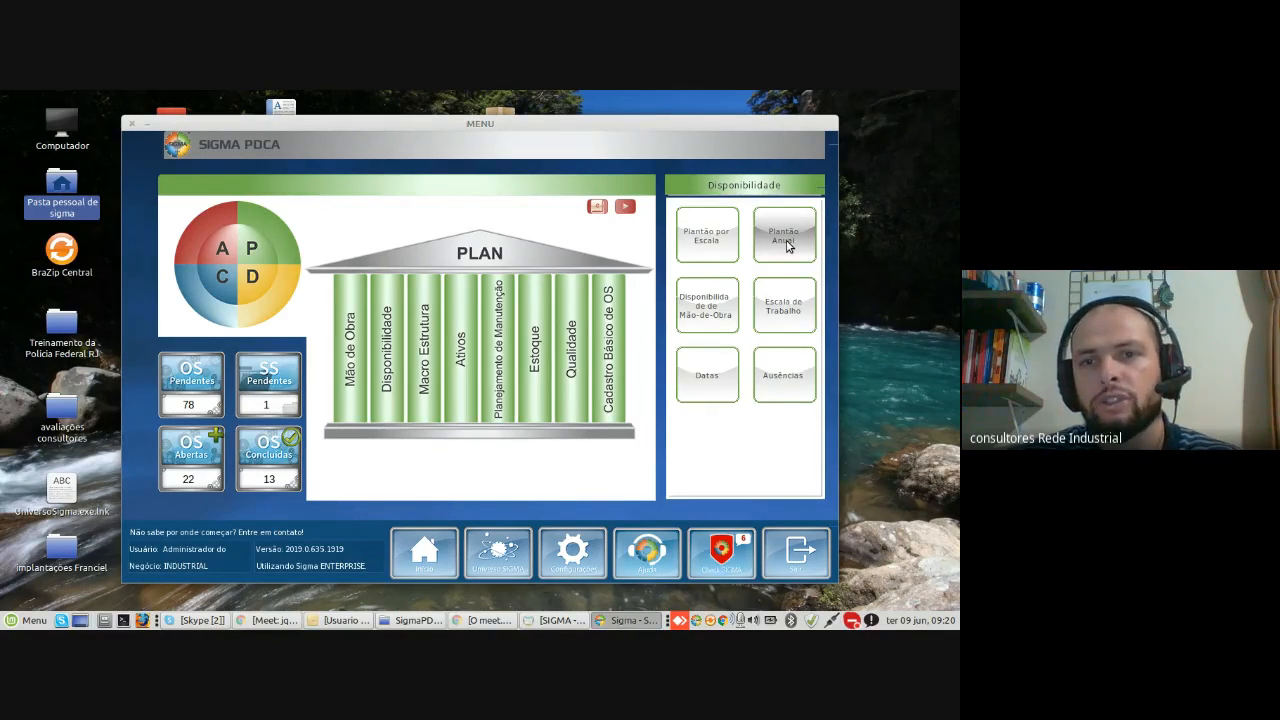
# Step: Open the Plantão Anual form and load the TESTE annual shift record
pyautogui.click(786, 242)
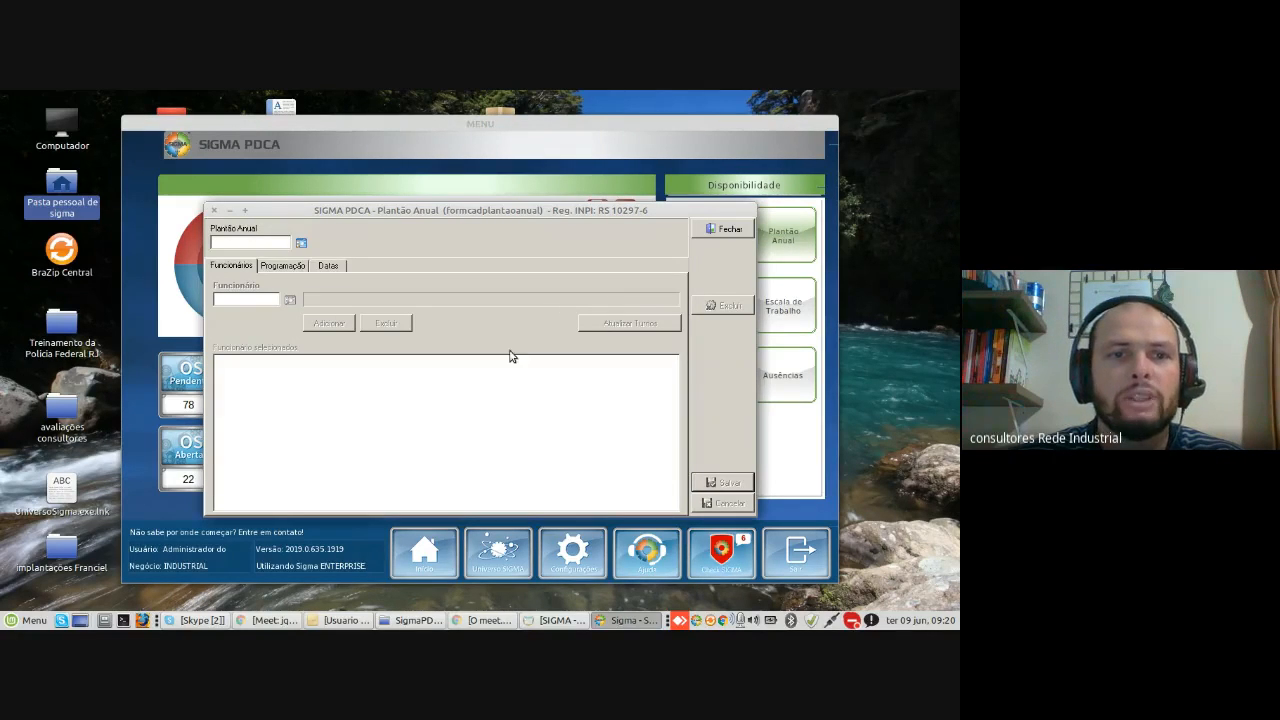
pyautogui.click(300, 243)
pyautogui.click(404, 334)
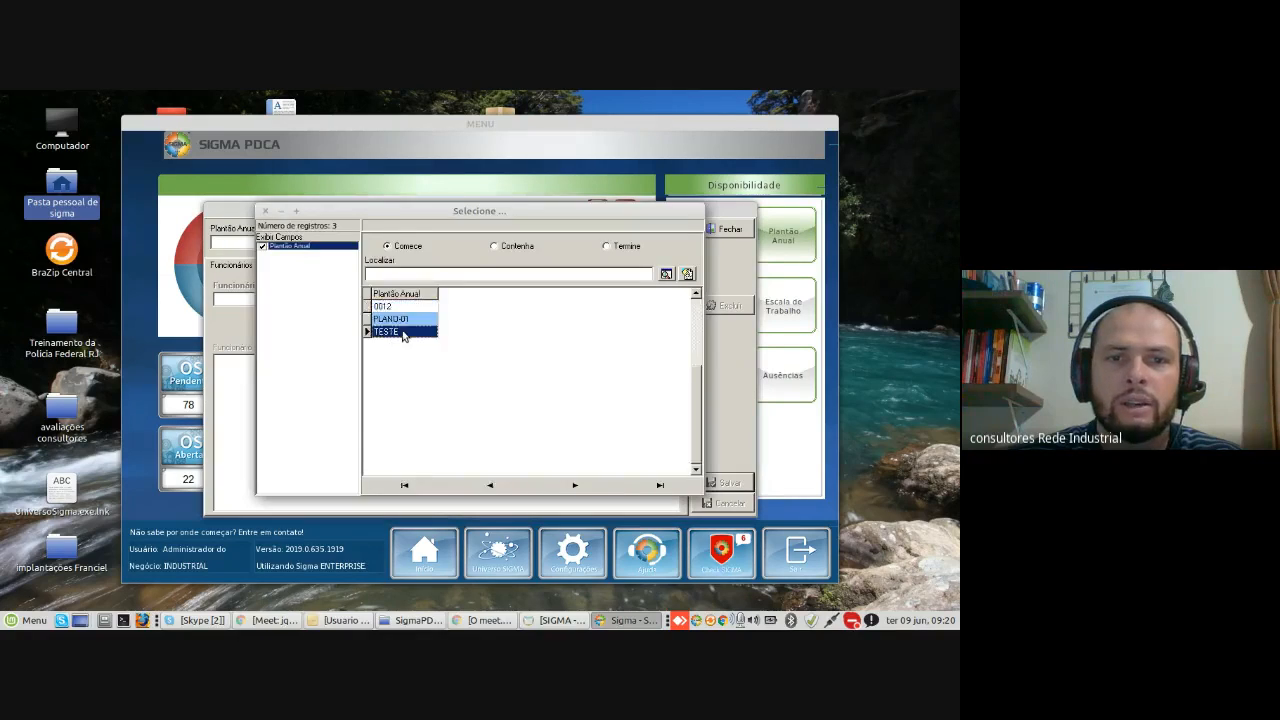
pyautogui.doubleClick(404, 334)
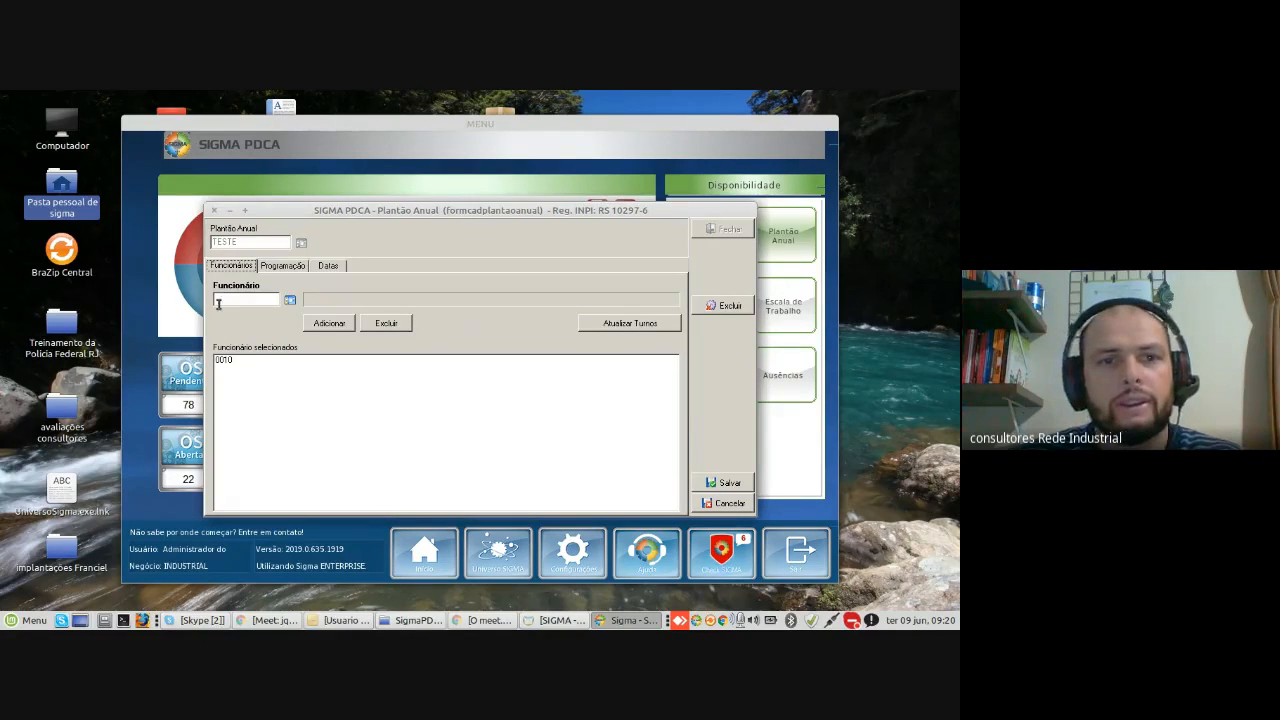
# Step: Review the 2020 and 2021 shift calendars and the assigned employees of the TESTE plan, and close the form without saving
pyautogui.click(284, 267)
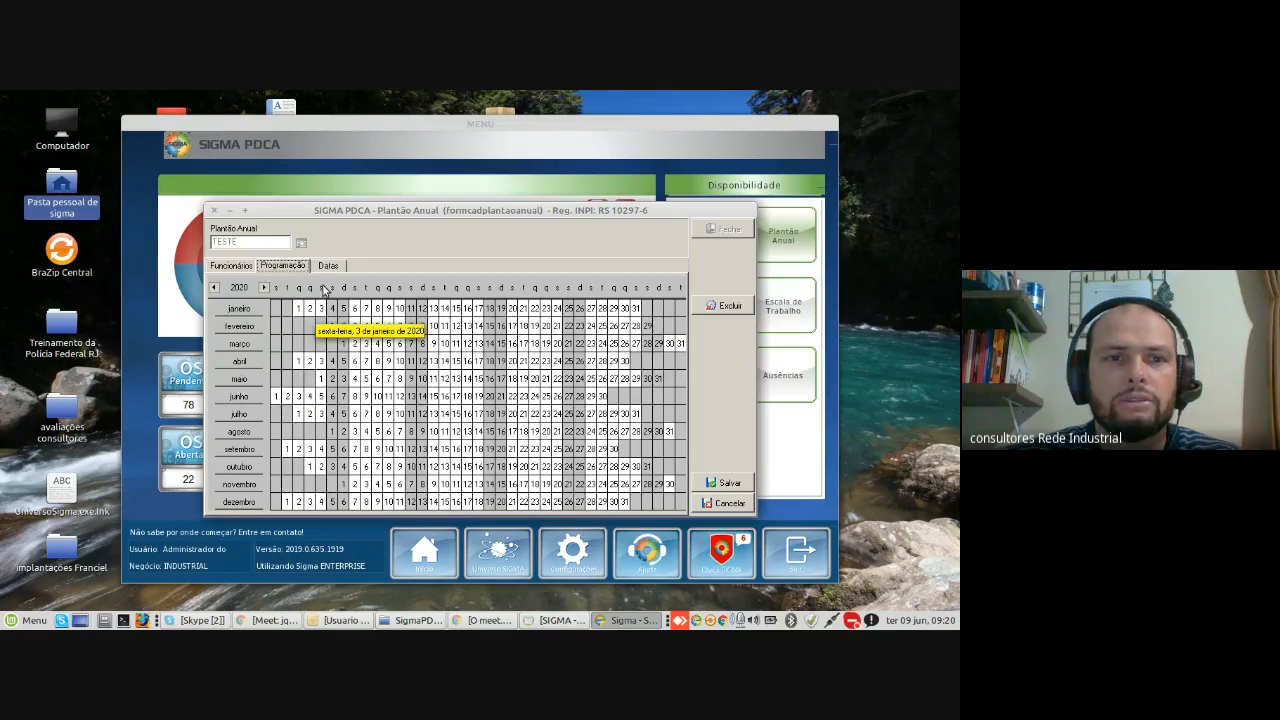
pyautogui.click(264, 288)
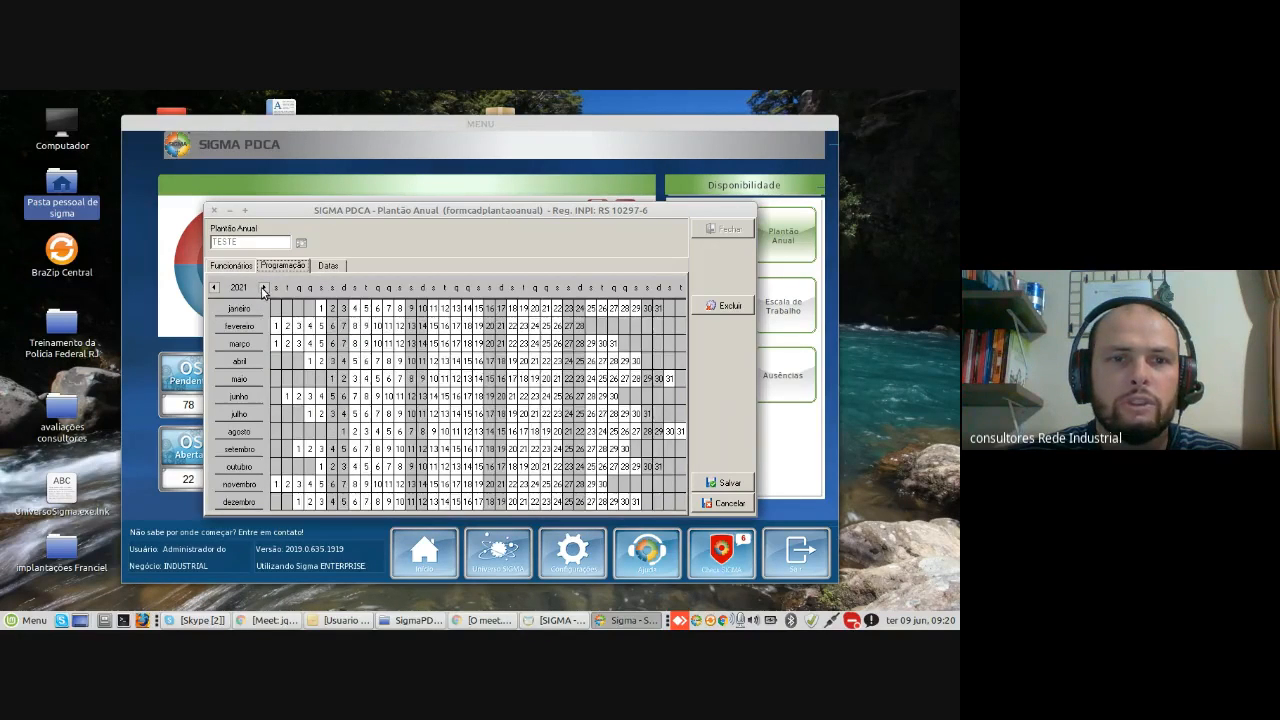
pyautogui.click(240, 266)
pyautogui.click(272, 266)
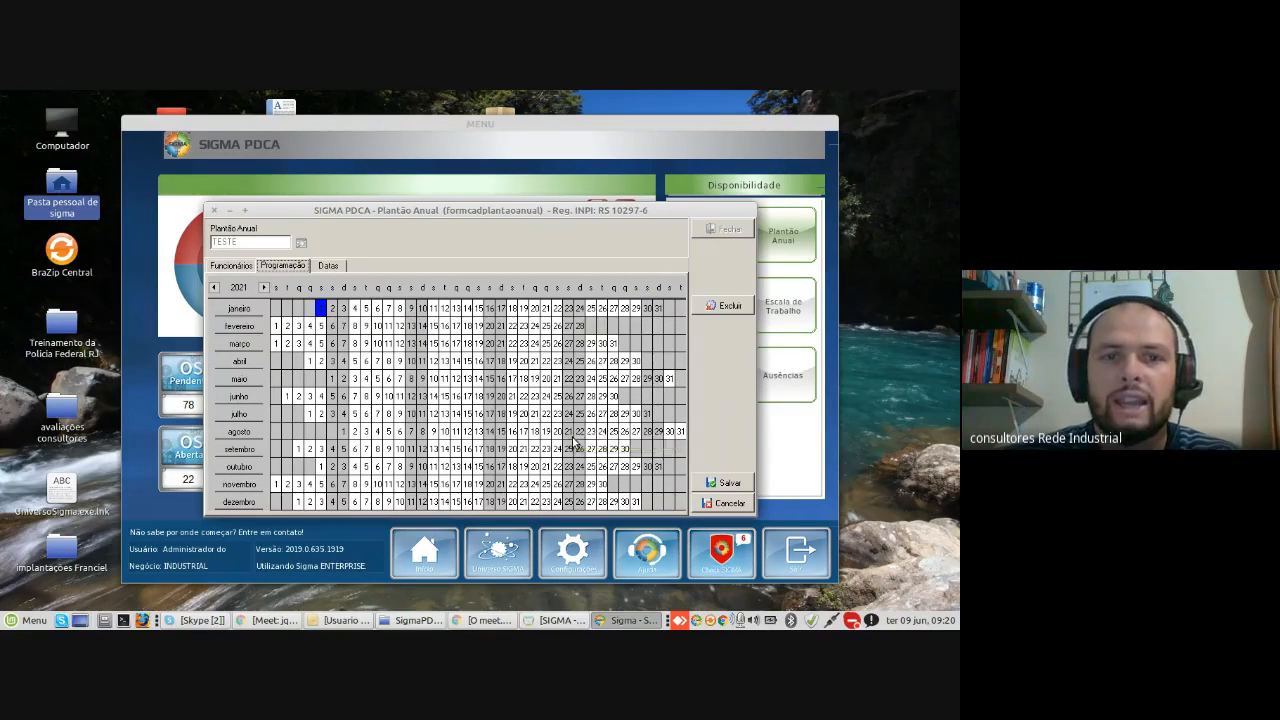
pyautogui.click(215, 265)
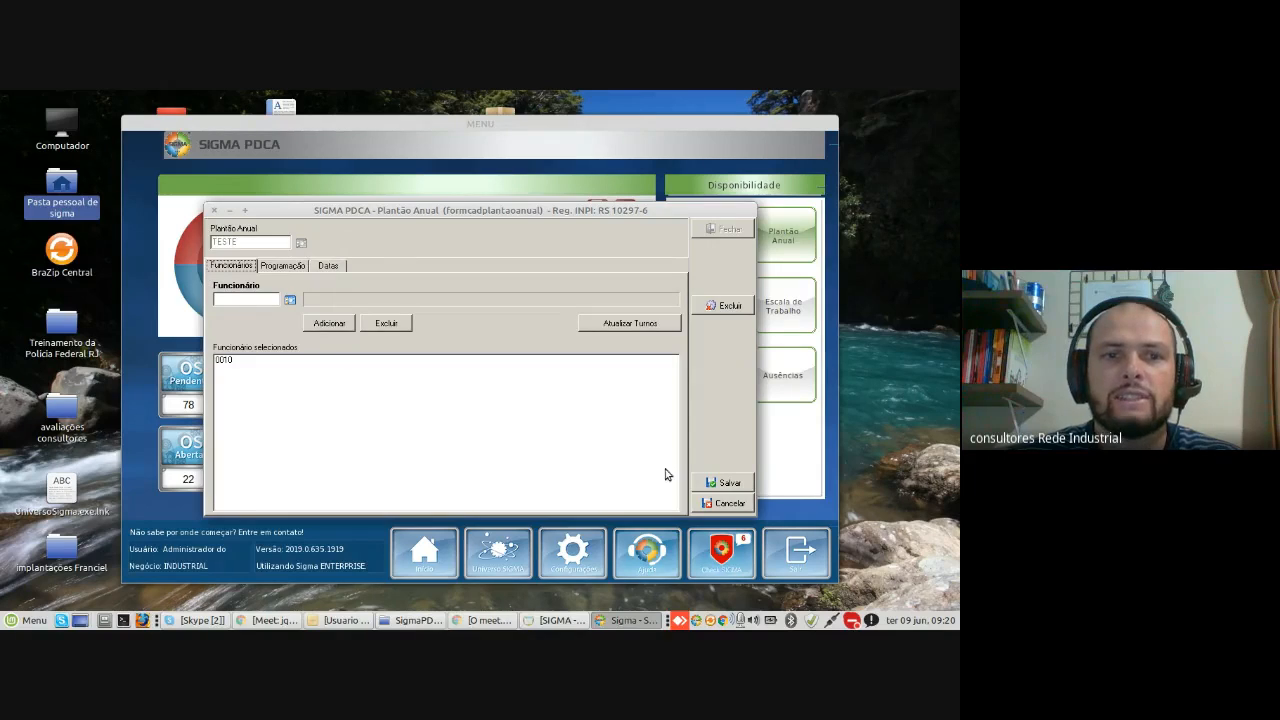
pyautogui.click(723, 503)
pyautogui.click(723, 229)
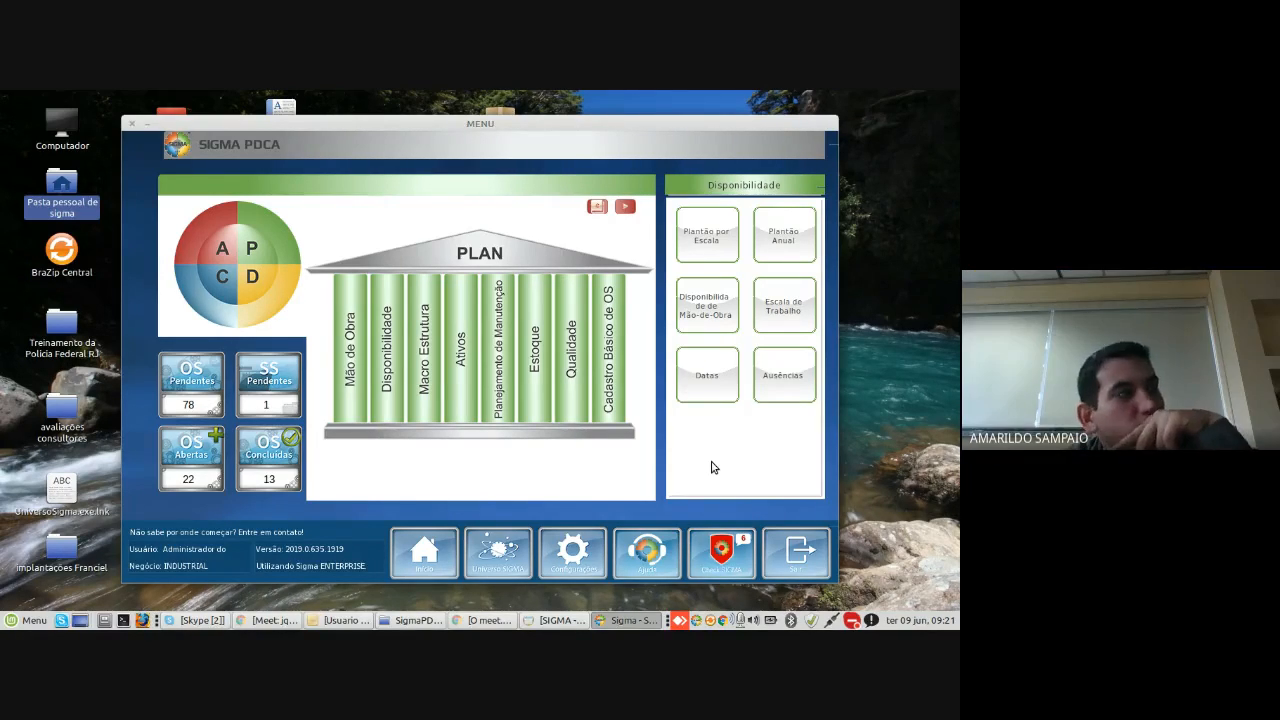
# Step: Open the Ausências form from Disponibilidade and load the absence records of the employee on the TURN-02 schedule
pyautogui.click(790, 362)
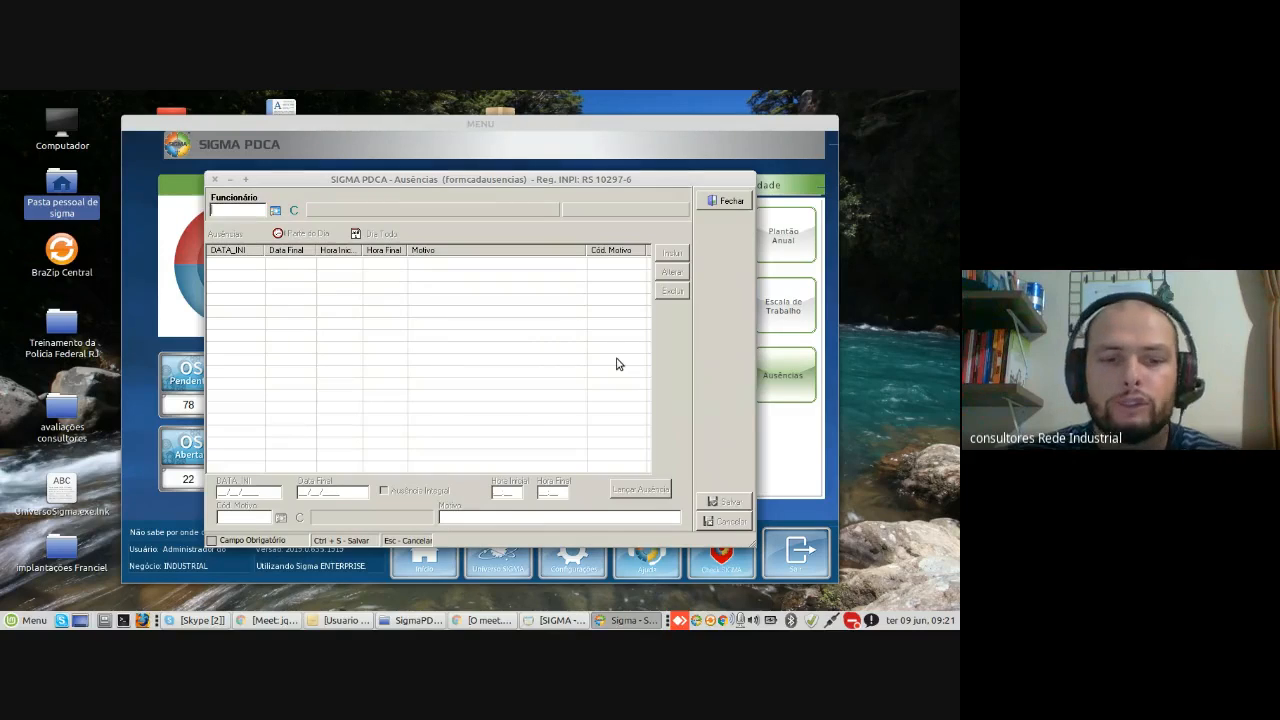
pyautogui.write('1')
pyautogui.press('Return')
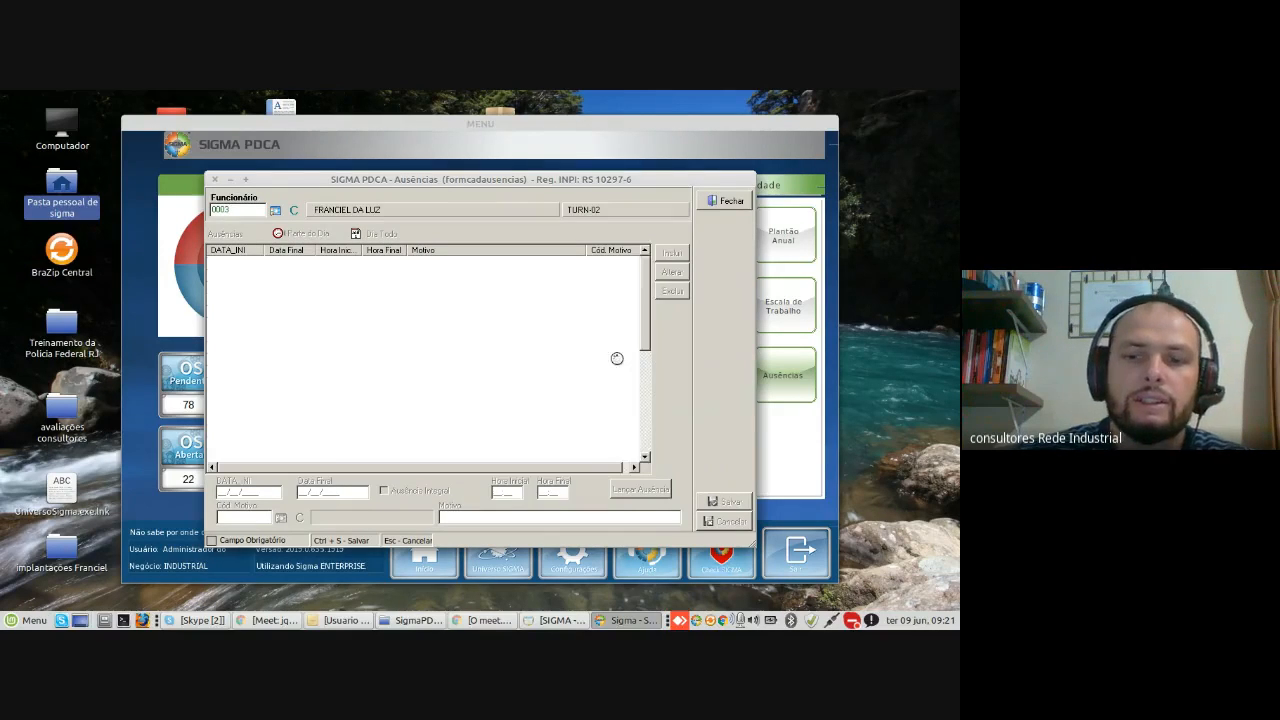
pyautogui.hotkey('ctrl', 's')
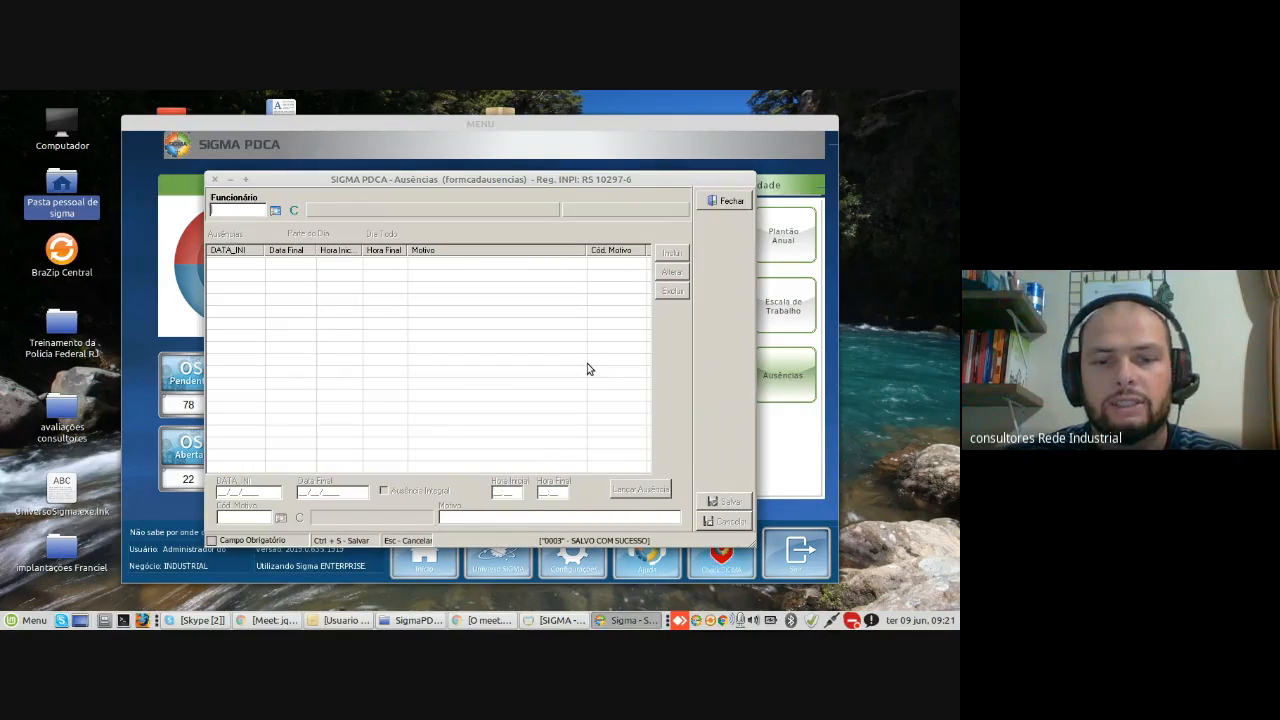
pyautogui.write('0001')
pyautogui.press('Return')
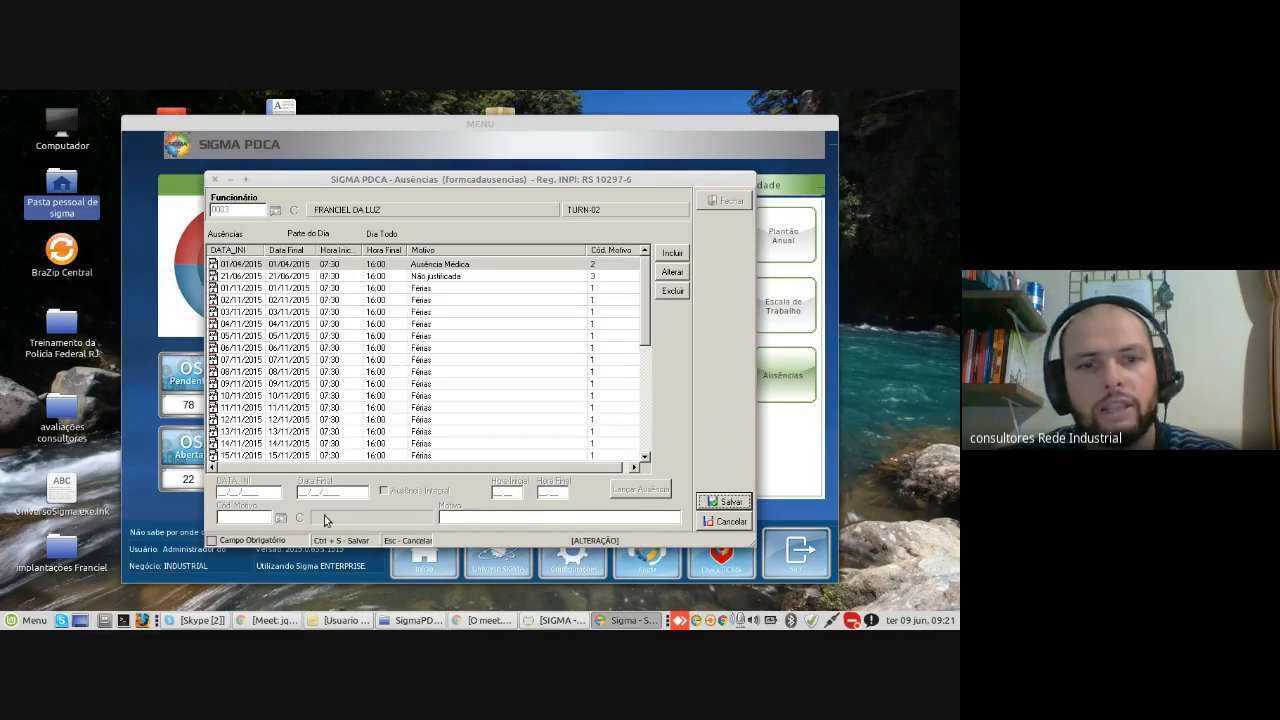
# Step: Try adding an absence for the loaded employee with Ausência Integral enabled and Férias as the reason
pyautogui.click(681, 253)
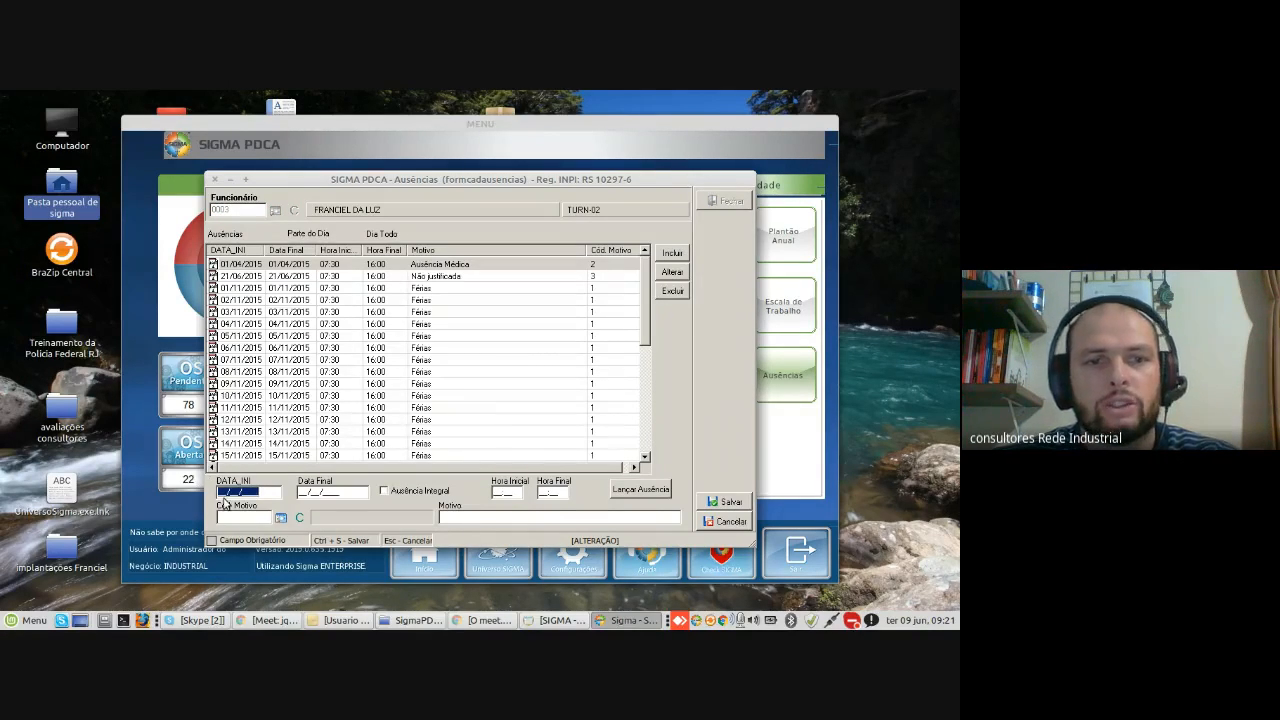
pyautogui.click(386, 494)
pyautogui.click(281, 517)
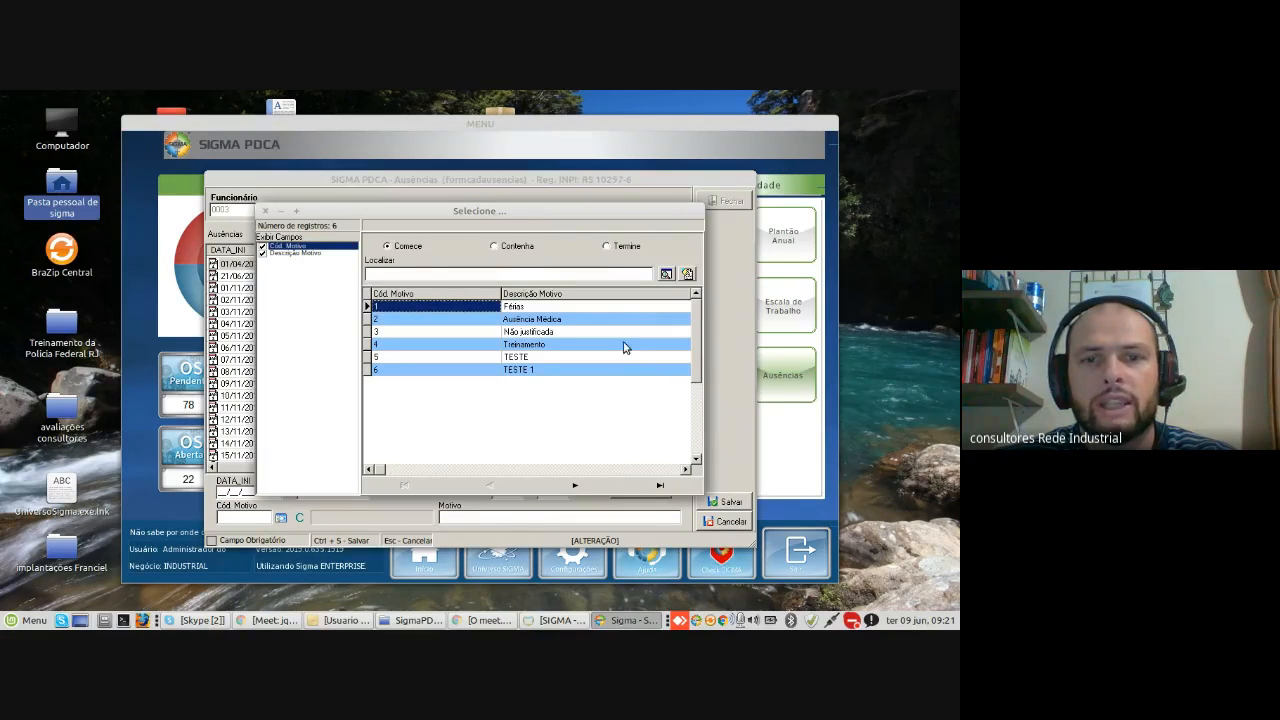
pyautogui.doubleClick(518, 307)
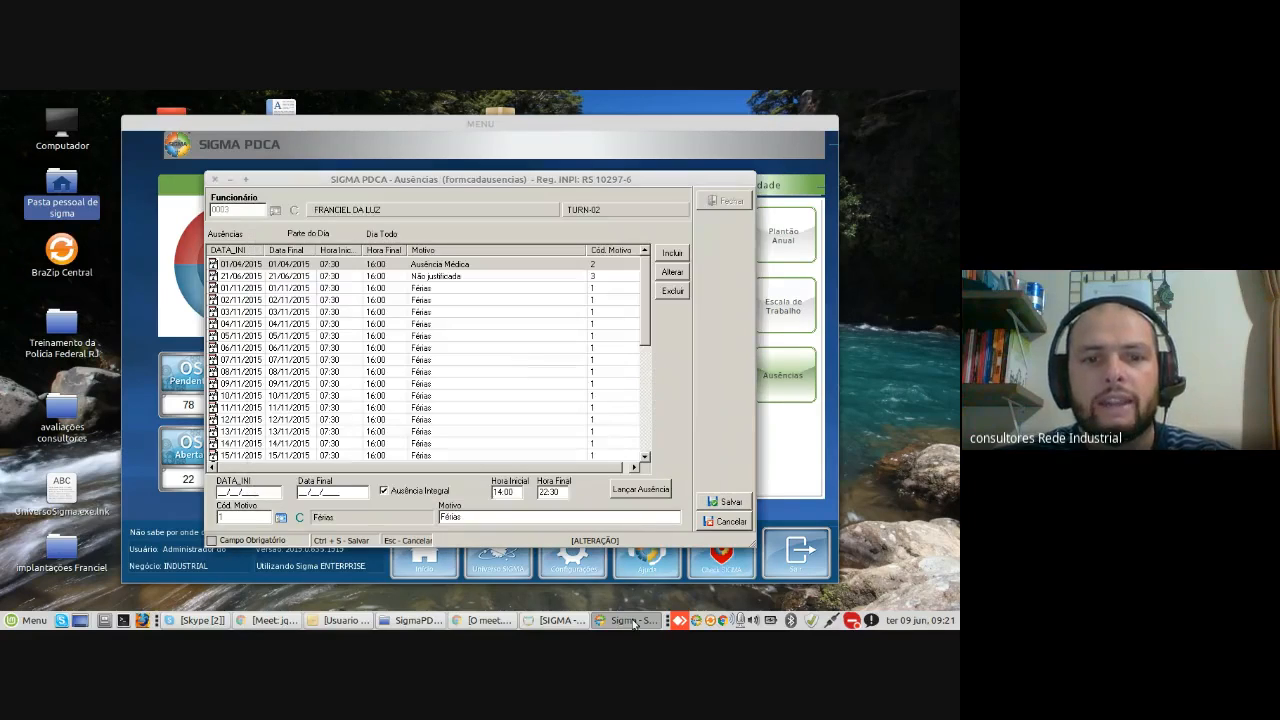
# Step: View the registered absence reasons from the reason registration form, discard the absence entry and close the Ausências form
pyautogui.click(300, 518)
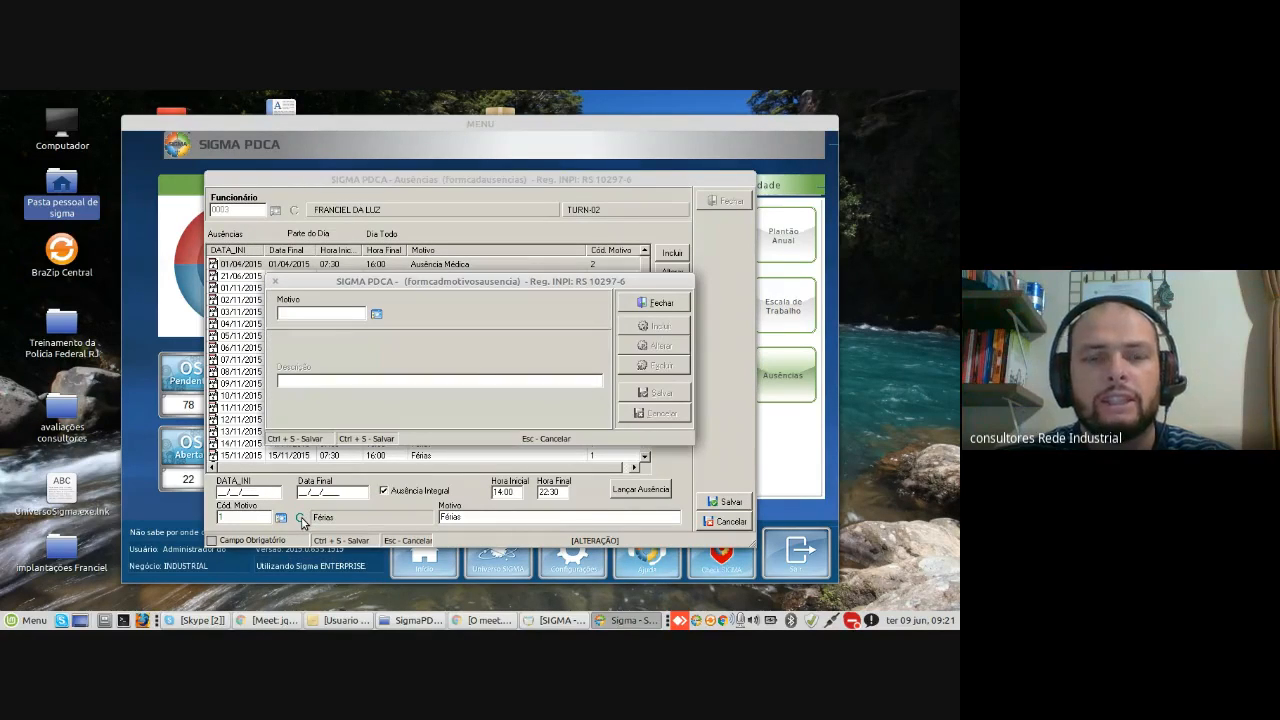
pyautogui.click(378, 315)
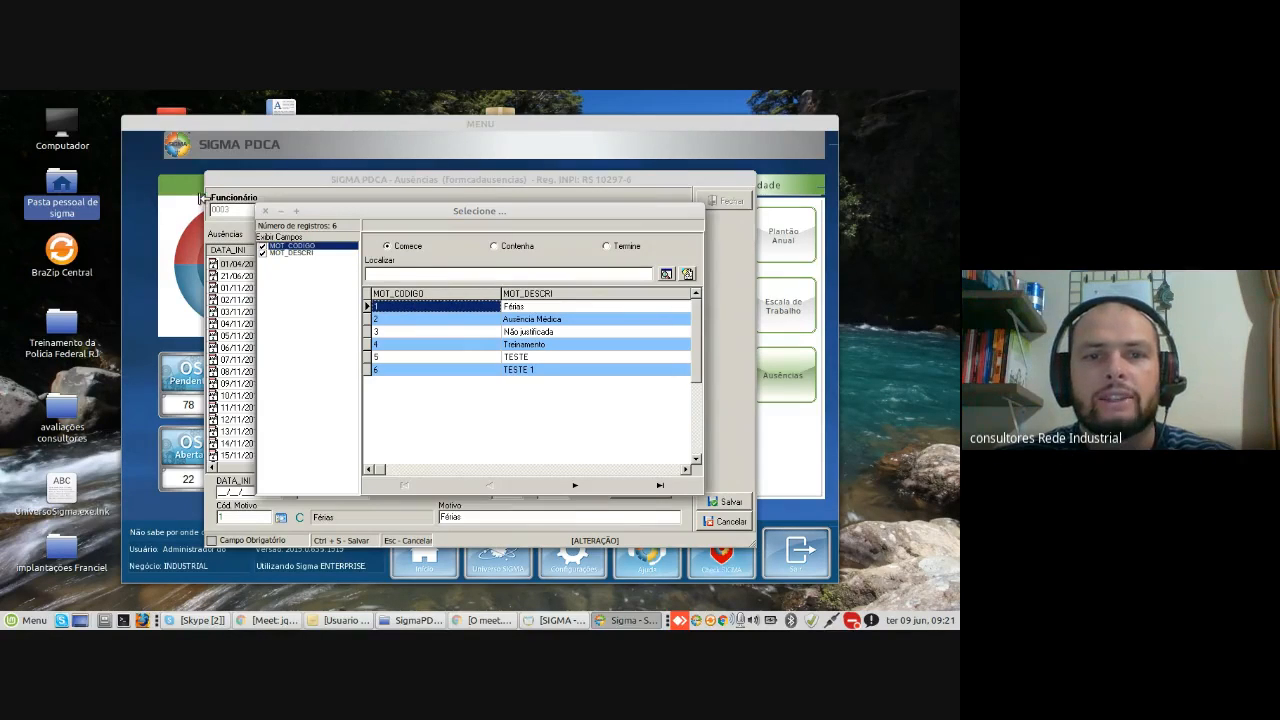
pyautogui.click(266, 211)
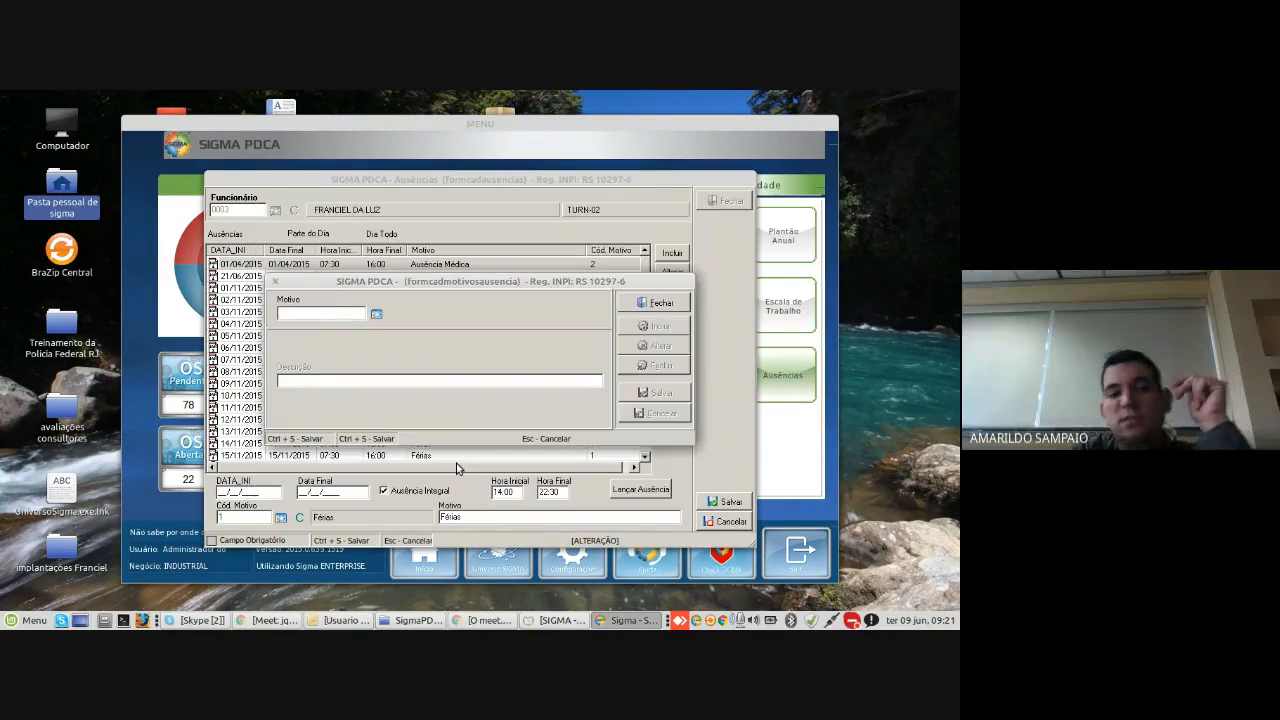
pyautogui.click(660, 303)
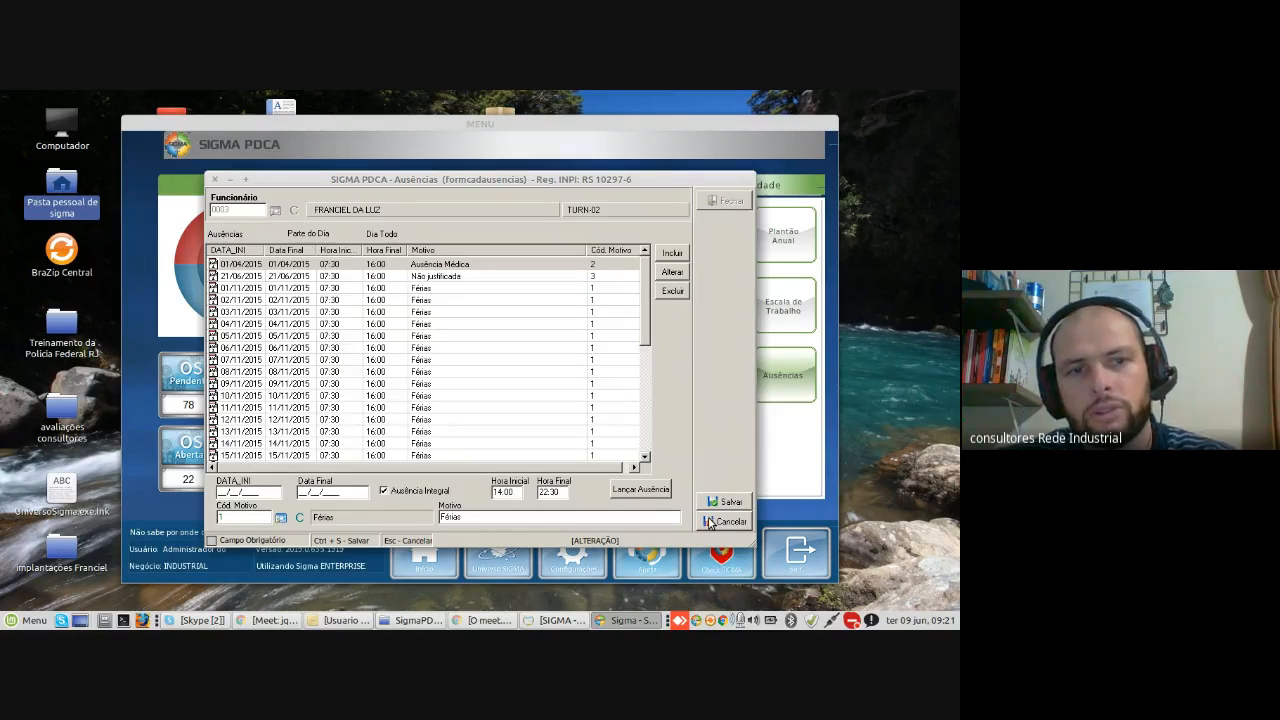
pyautogui.click(709, 522)
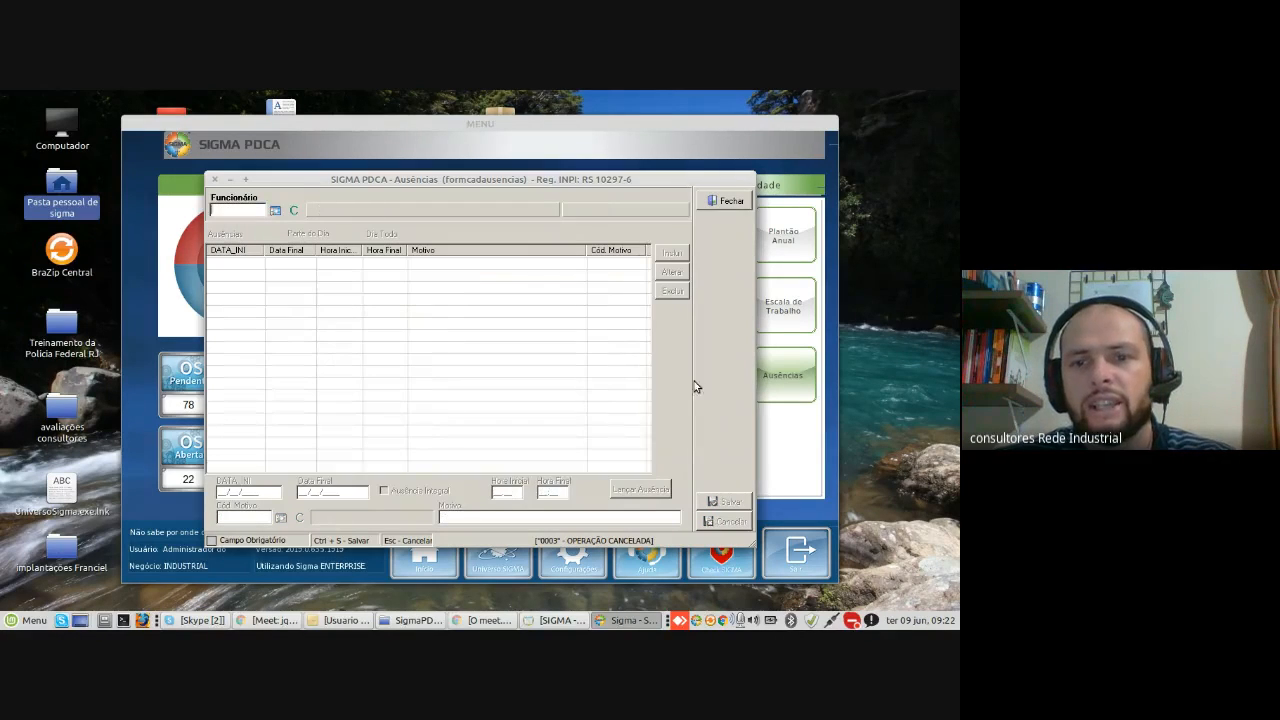
pyautogui.click(212, 180)
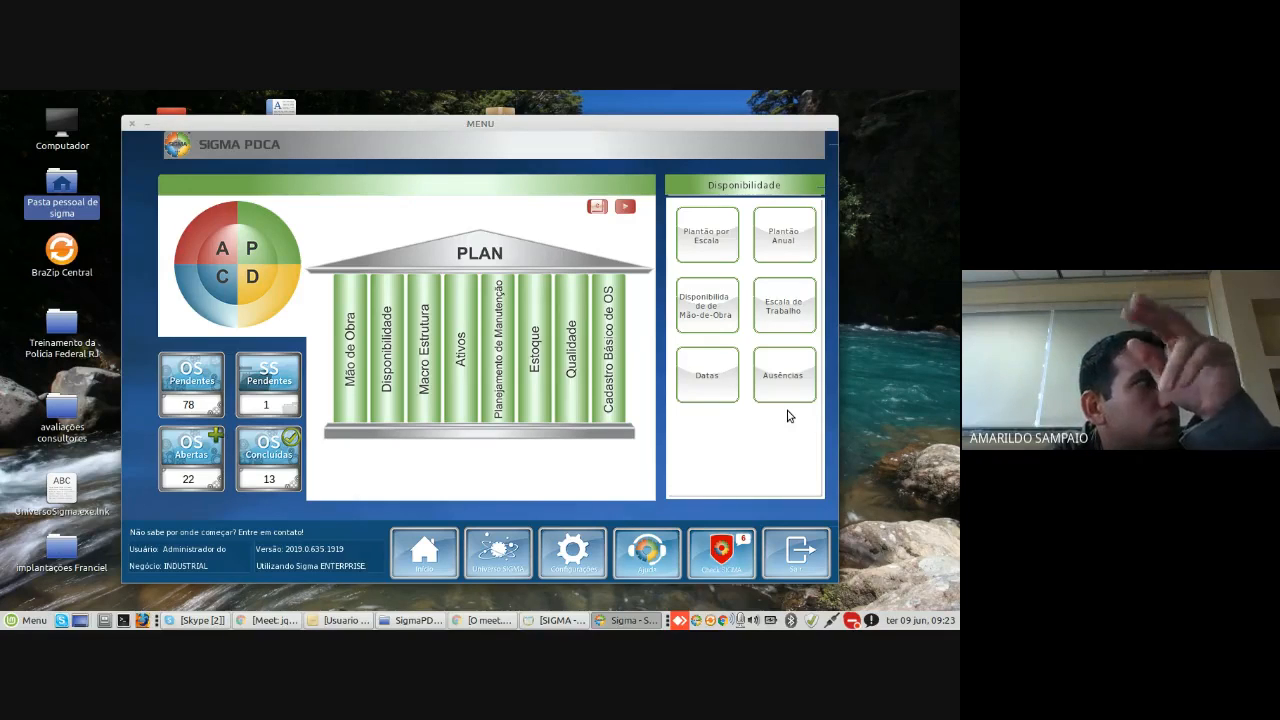
# Step: Load annual shift 0012 in the Plantão Anual form and select 6 to 11 January 2020 on its Programação calendar
pyautogui.click(771, 252)
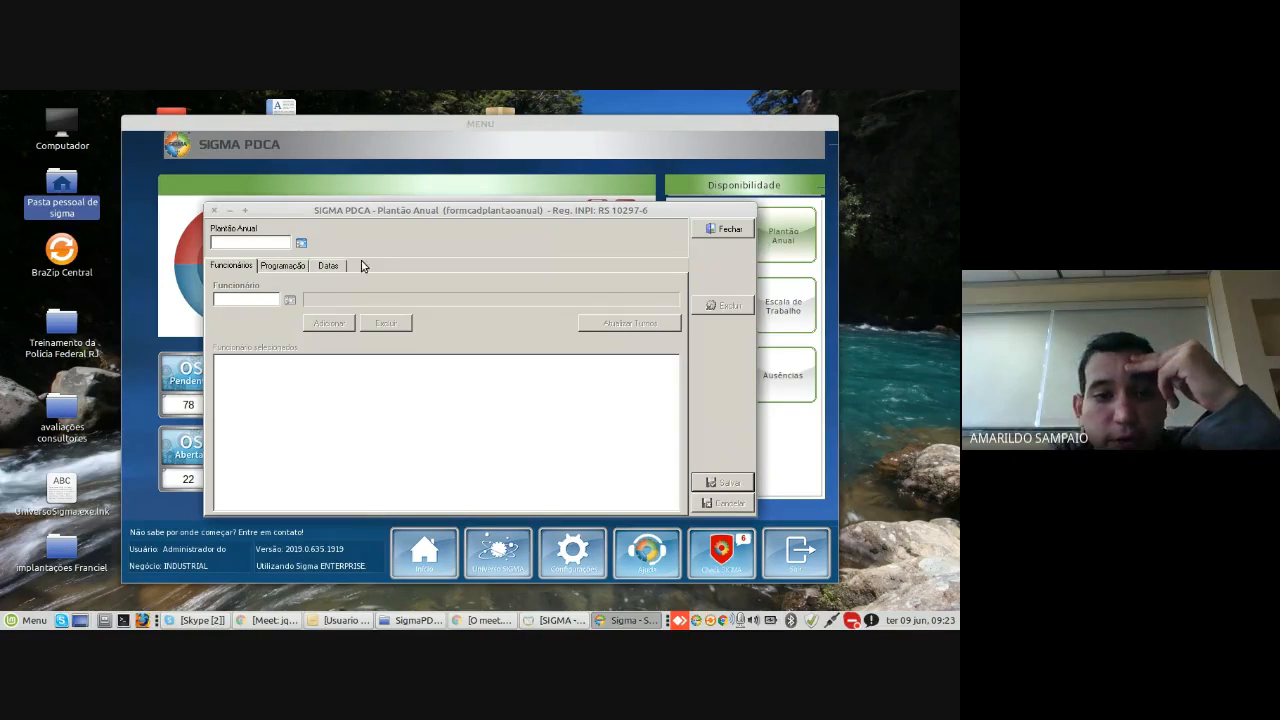
pyautogui.click(300, 244)
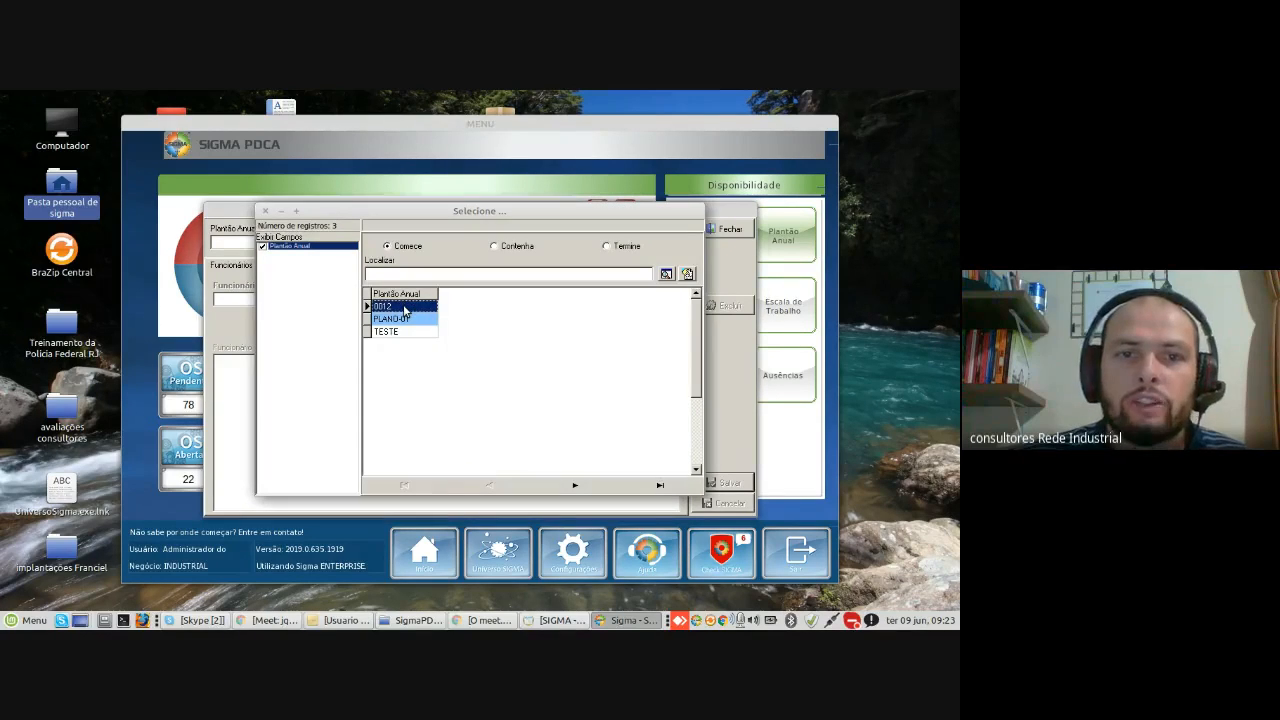
pyautogui.doubleClick(404, 306)
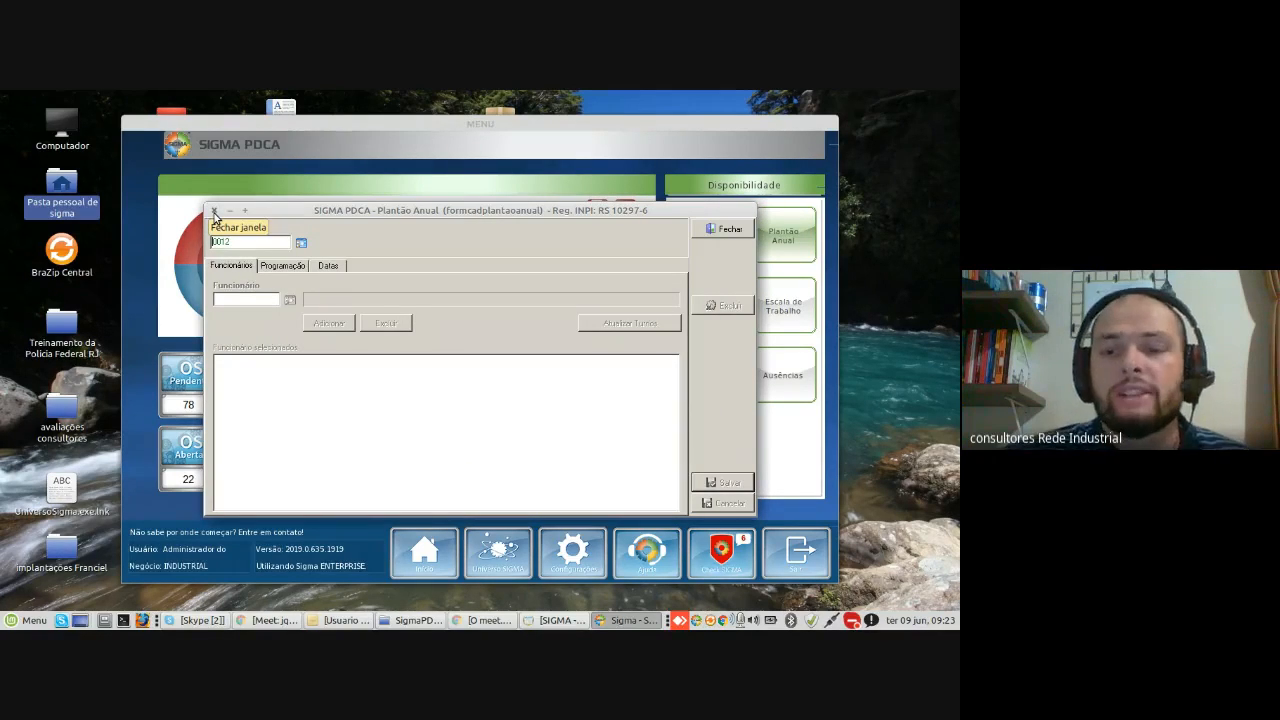
pyautogui.click(282, 266)
pyautogui.moveTo(355, 308); pyautogui.dragTo(414, 311)
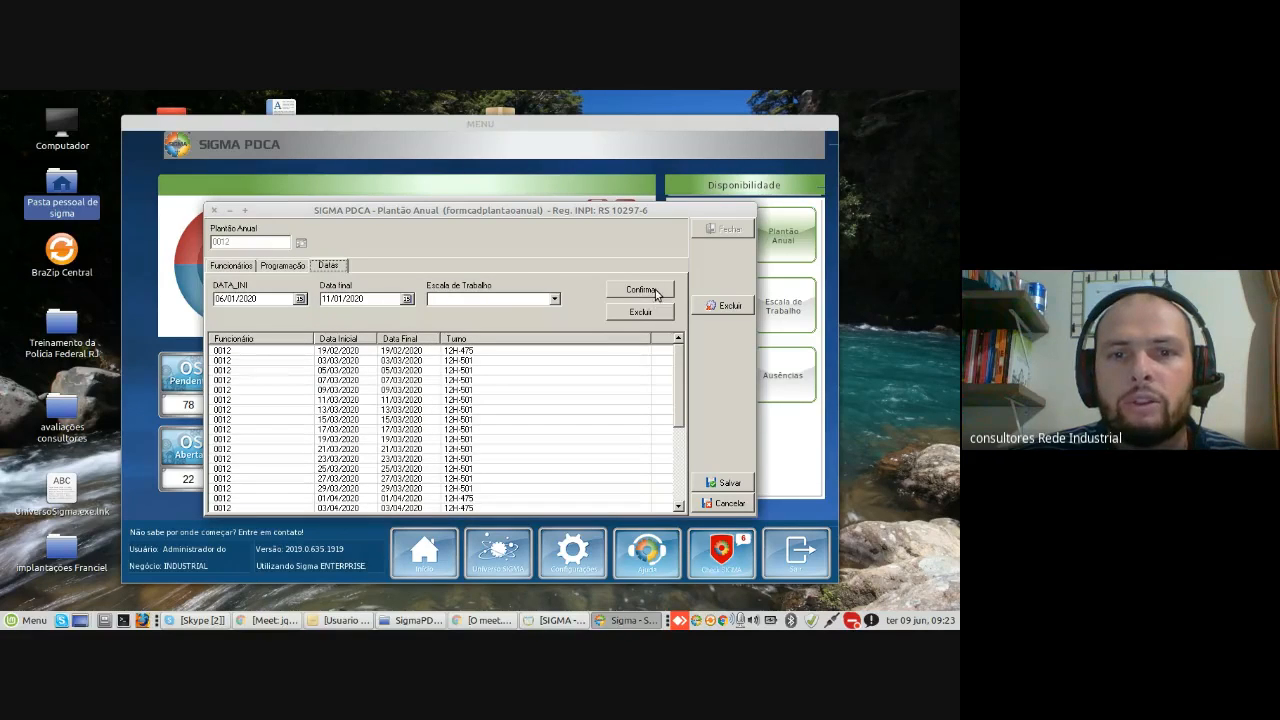
# Step: Assign work schedule 1234 to the selected January period and confirm it
pyautogui.click(554, 299)
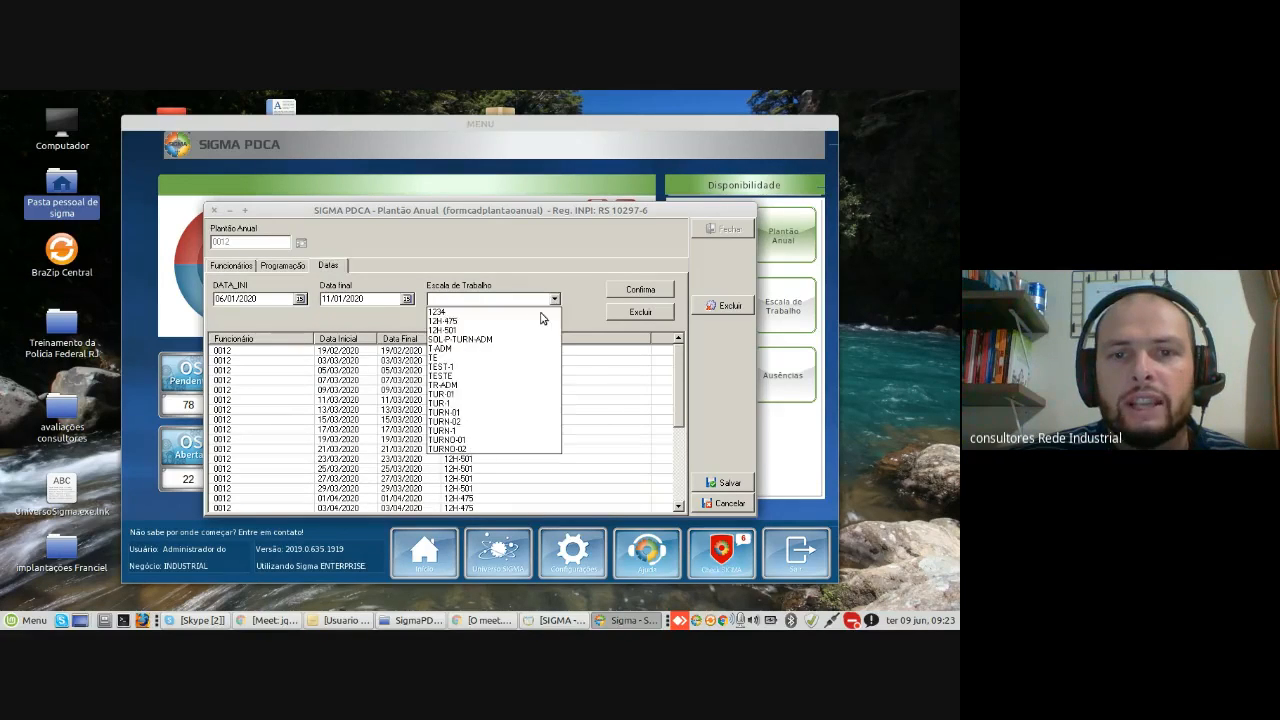
pyautogui.click(484, 313)
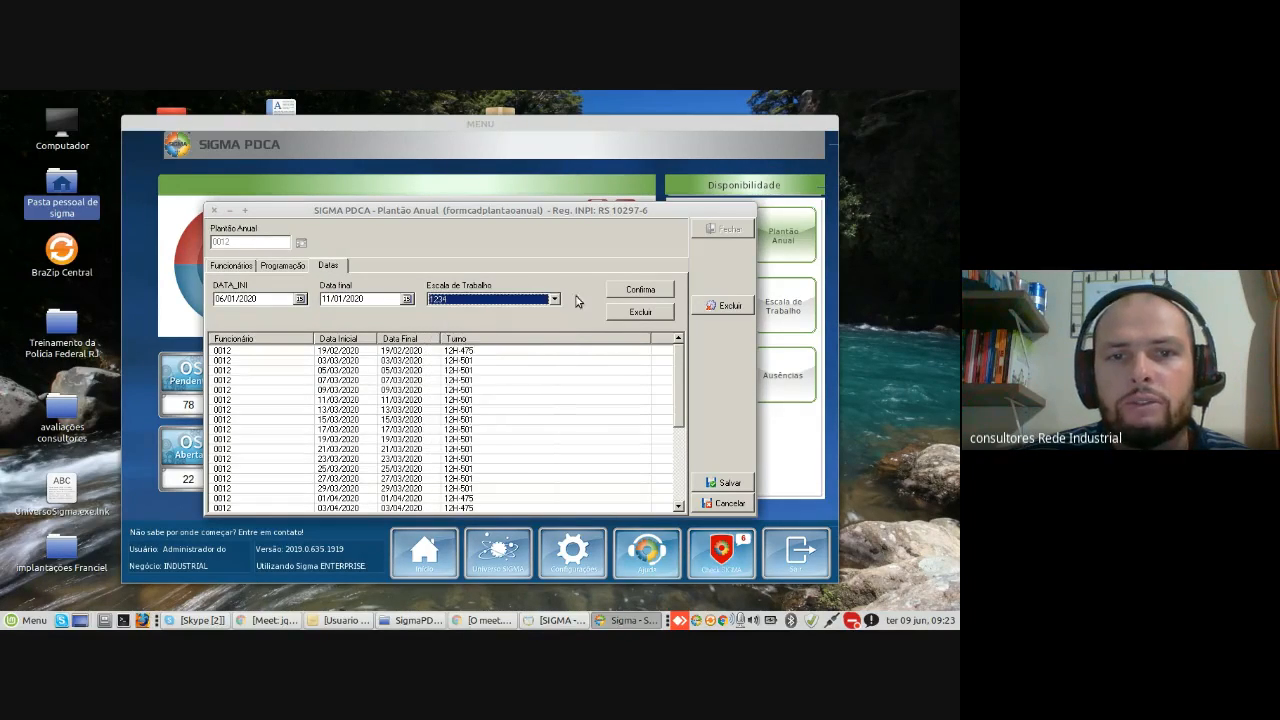
pyautogui.click(645, 290)
pyautogui.click(484, 370)
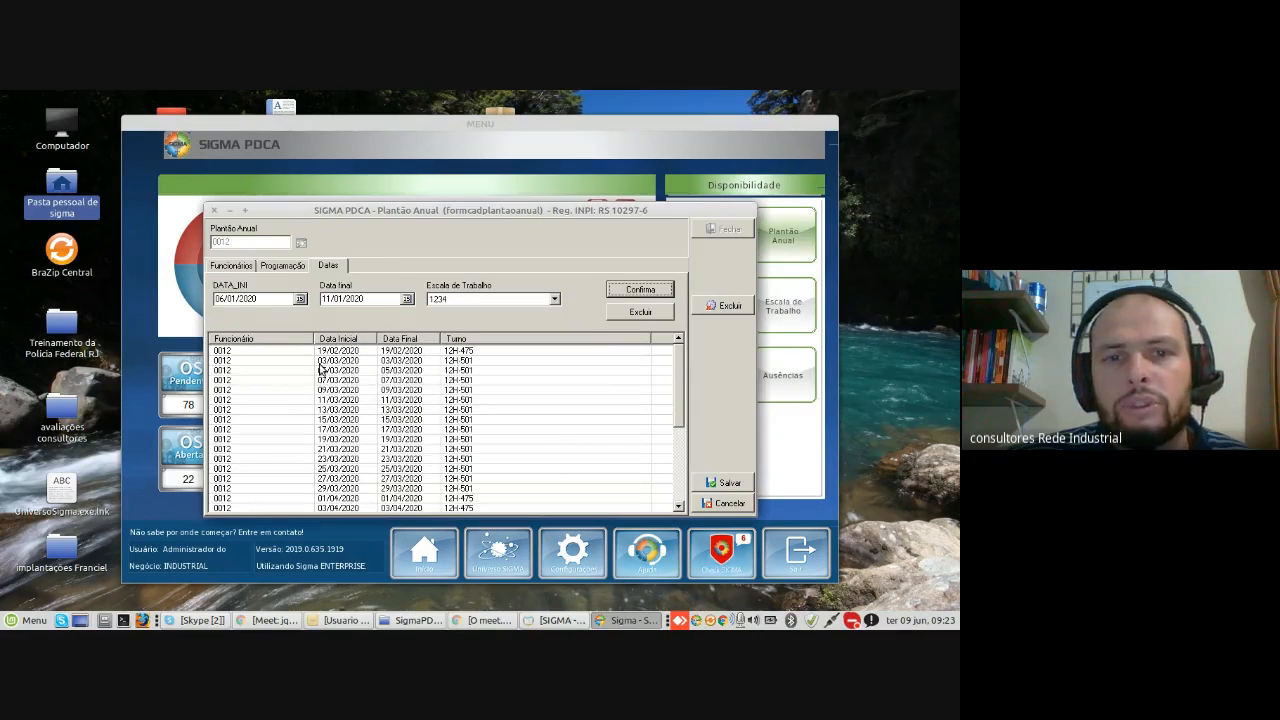
# Step: Try selecting 14 to 19 January 2020 on the shift calendar, discard the changes and close the Plantão Anual form
pyautogui.click(287, 267)
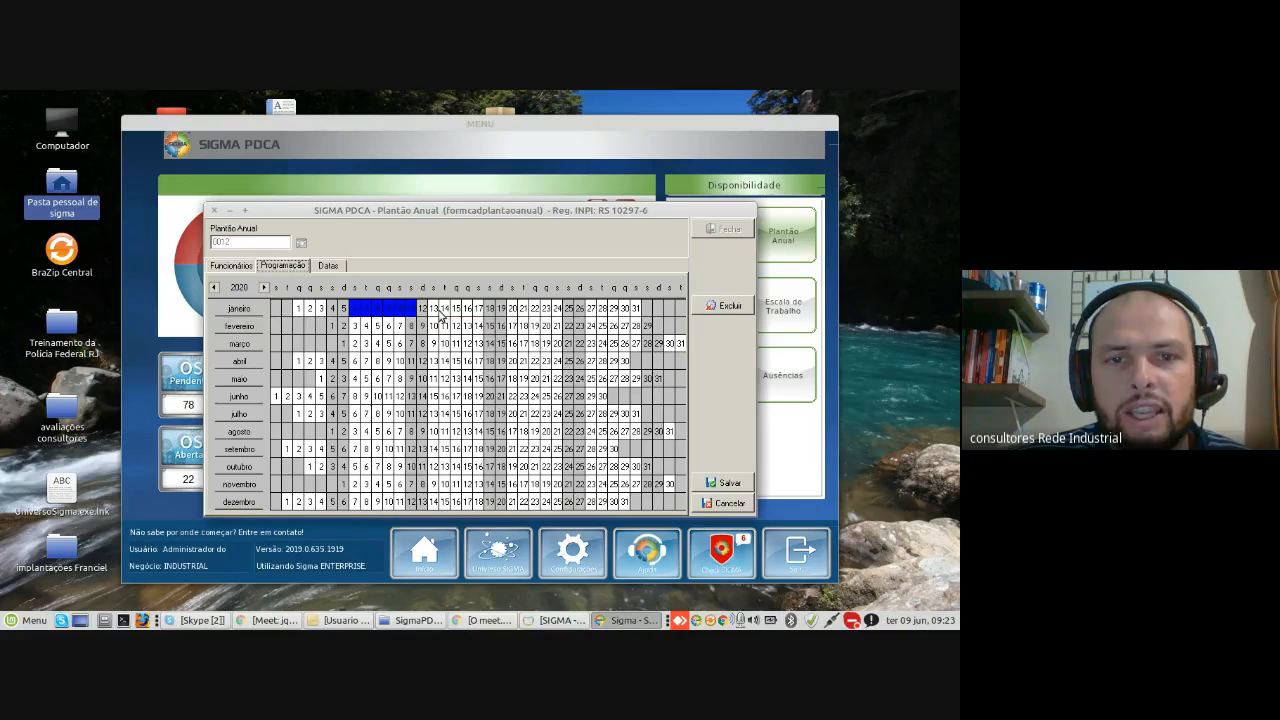
pyautogui.moveTo(440, 313); pyautogui.dragTo(503, 313)
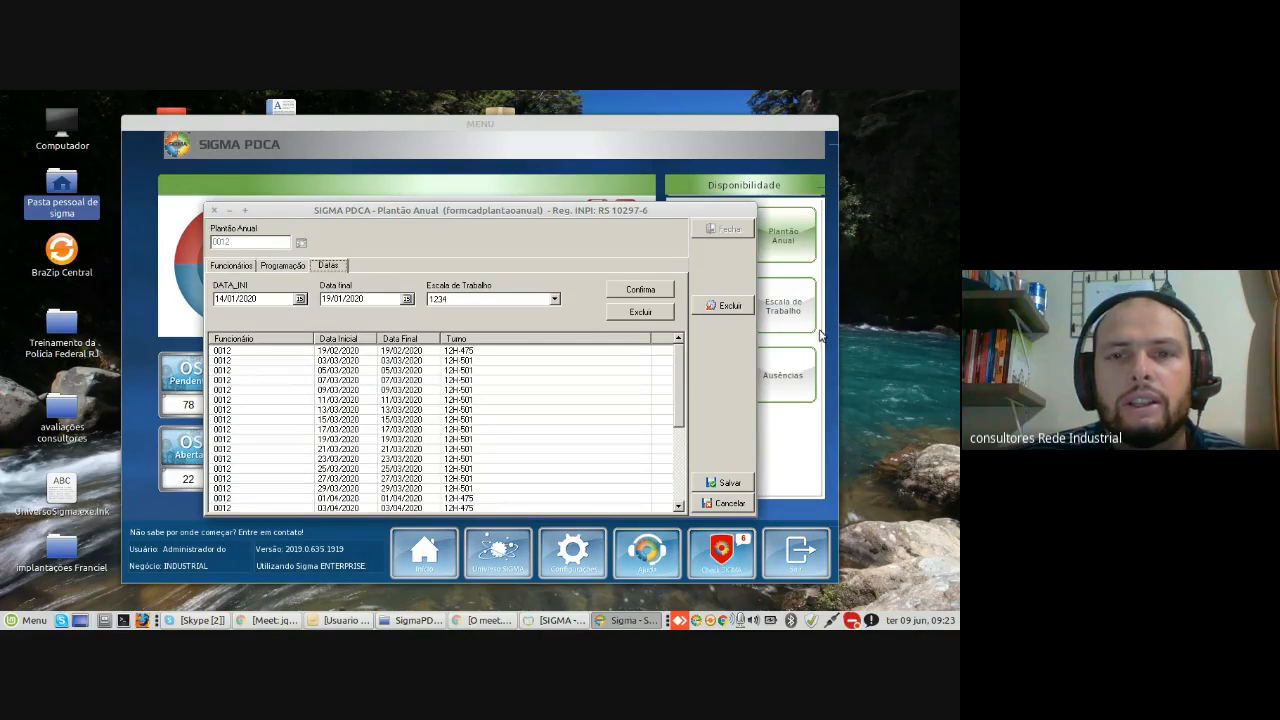
pyautogui.click(720, 502)
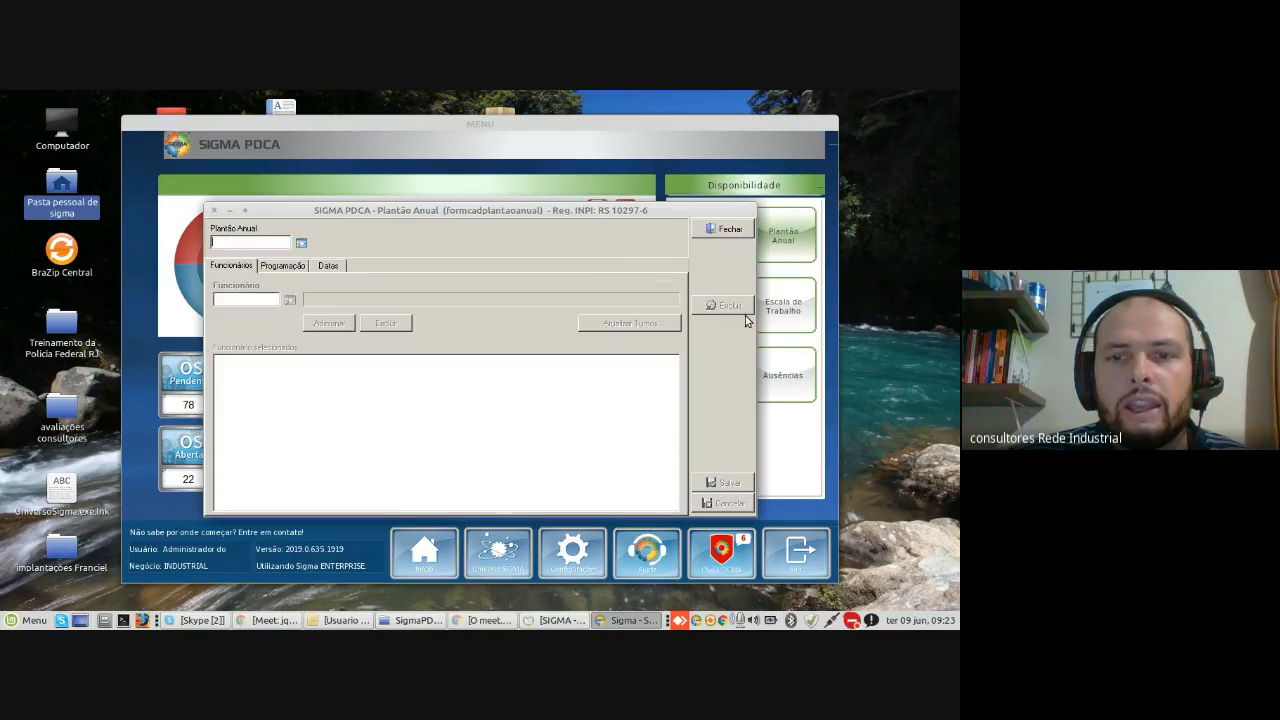
pyautogui.click(727, 231)
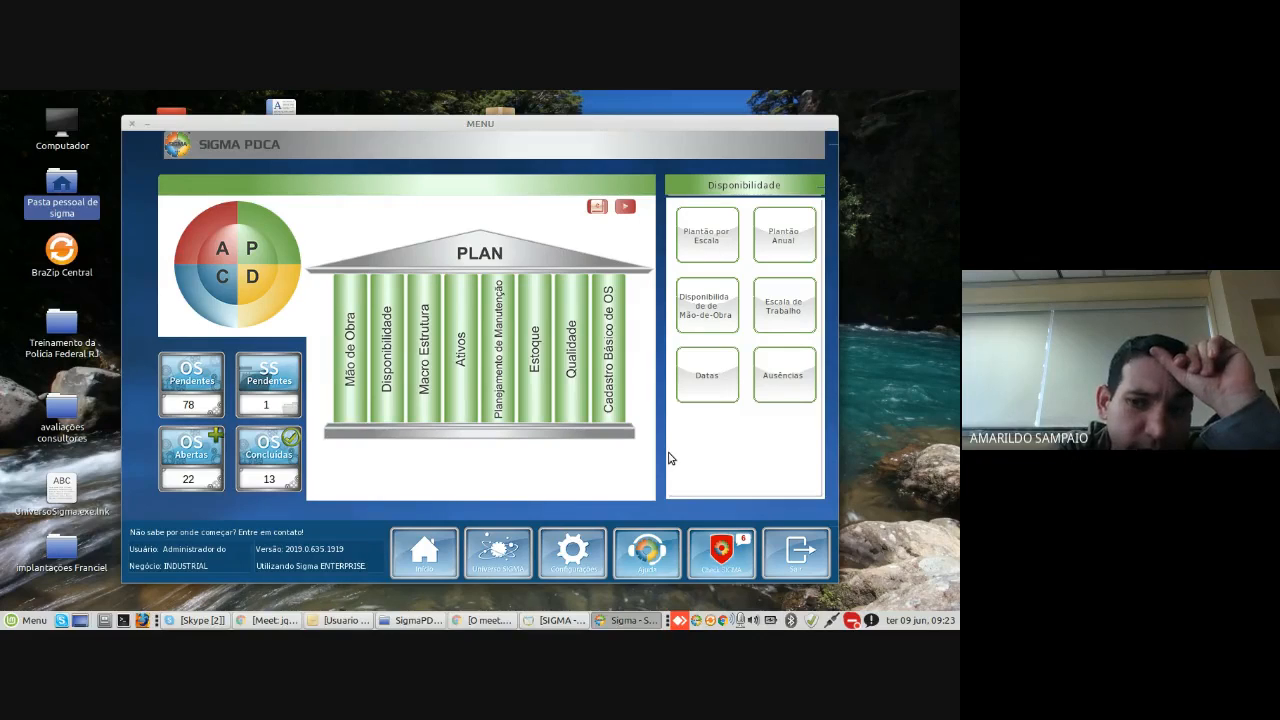
# Step: Reopen the Plantão Anual form, load annual shift 0012 and display its 2020 Programação calendar
pyautogui.click(788, 252)
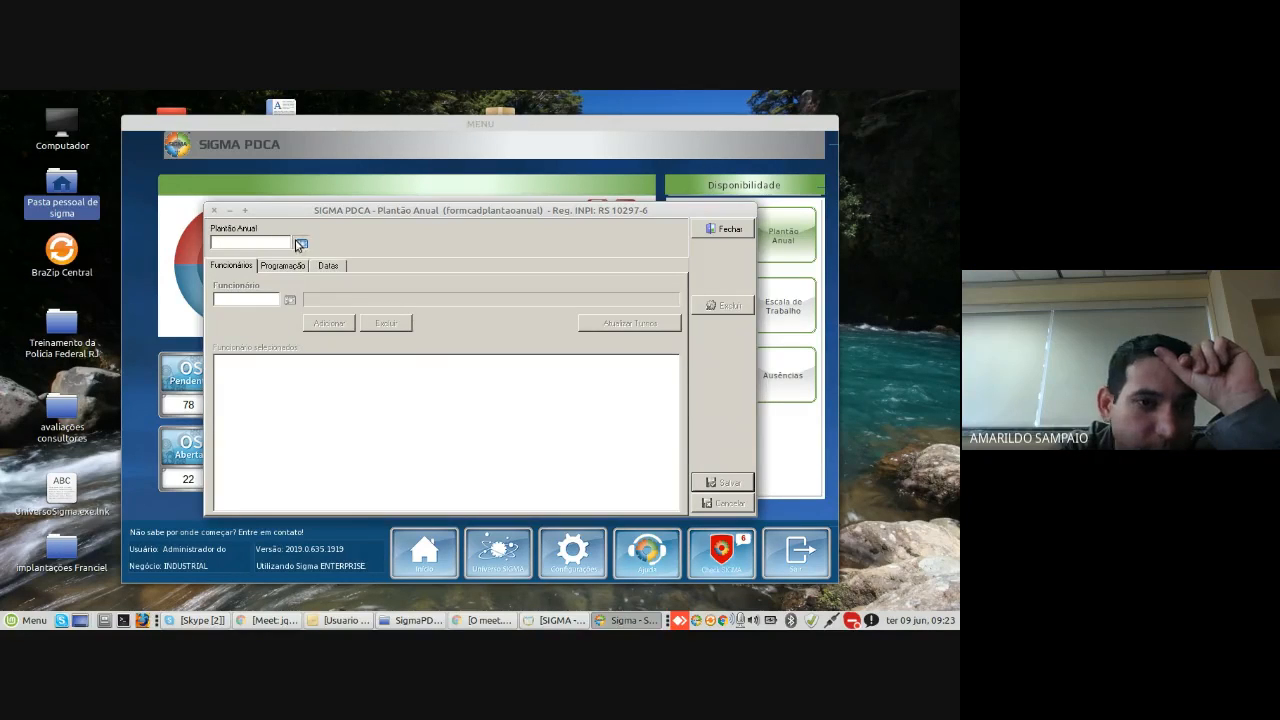
pyautogui.click(301, 243)
pyautogui.doubleClick(386, 307)
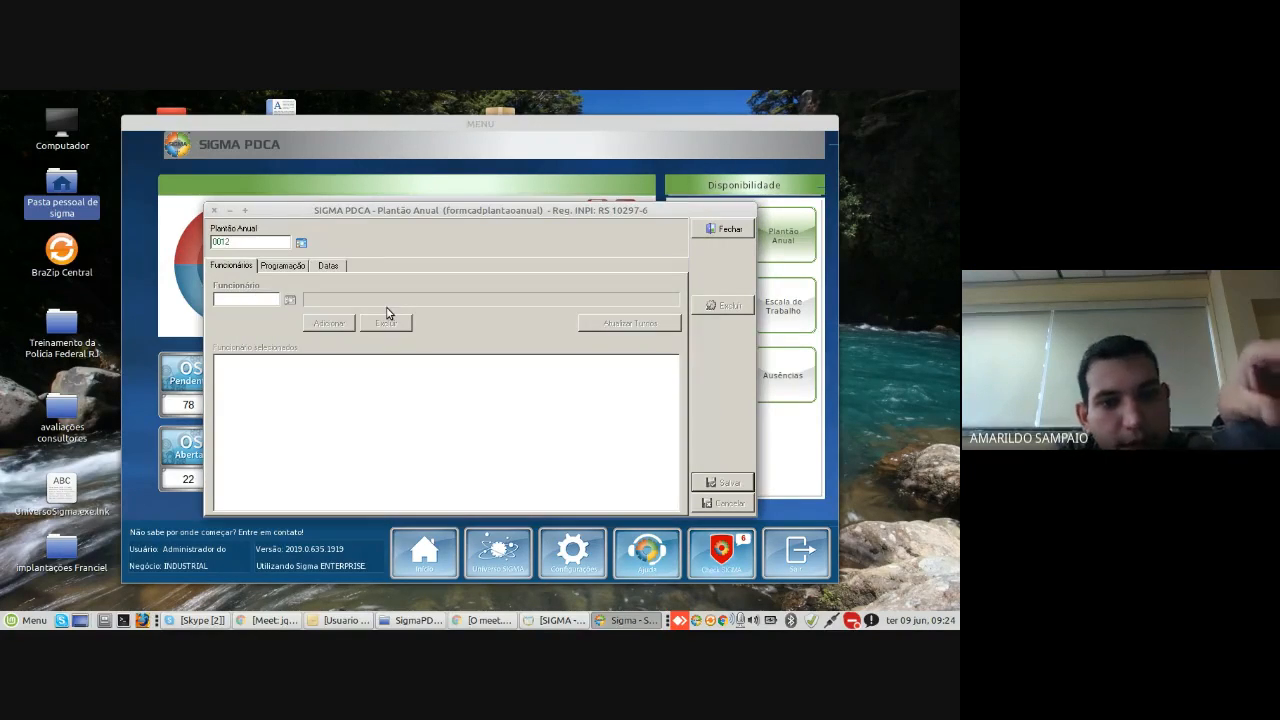
pyautogui.click(284, 267)
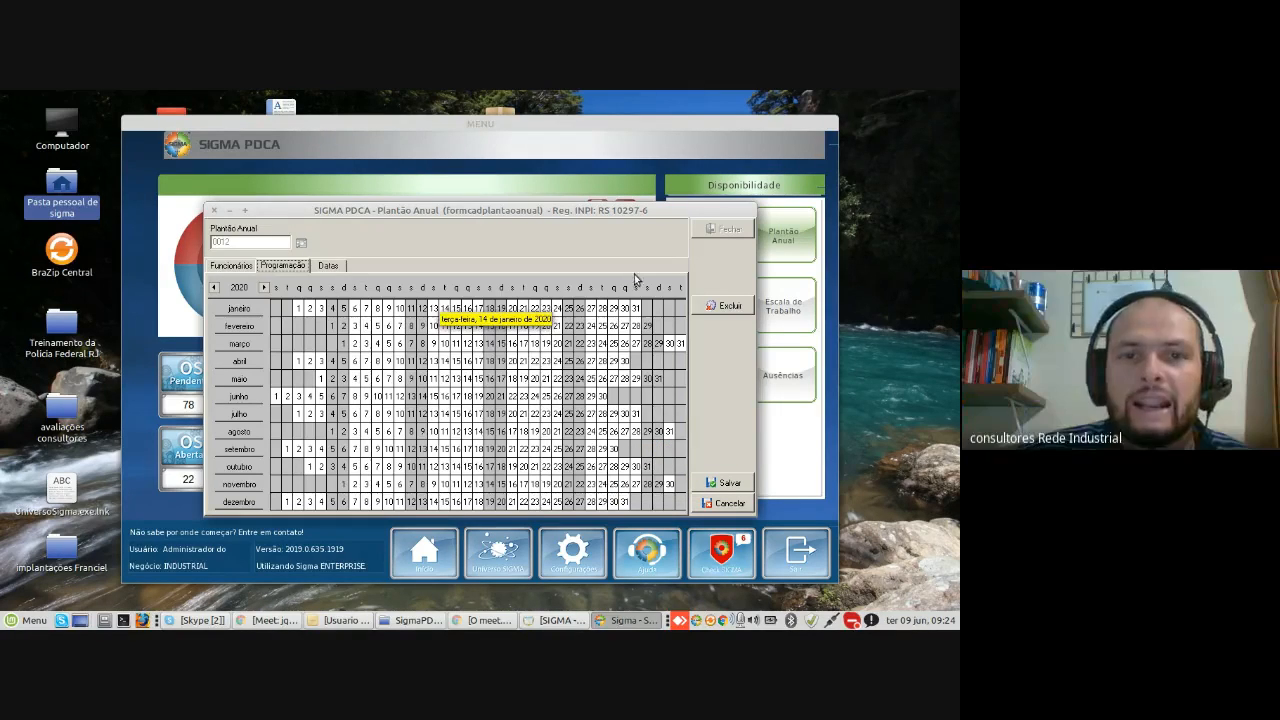
# Step: Review the shift dates, assigned employees and calendar of annual shift 0012, and close the form without saving
pyautogui.click(336, 267)
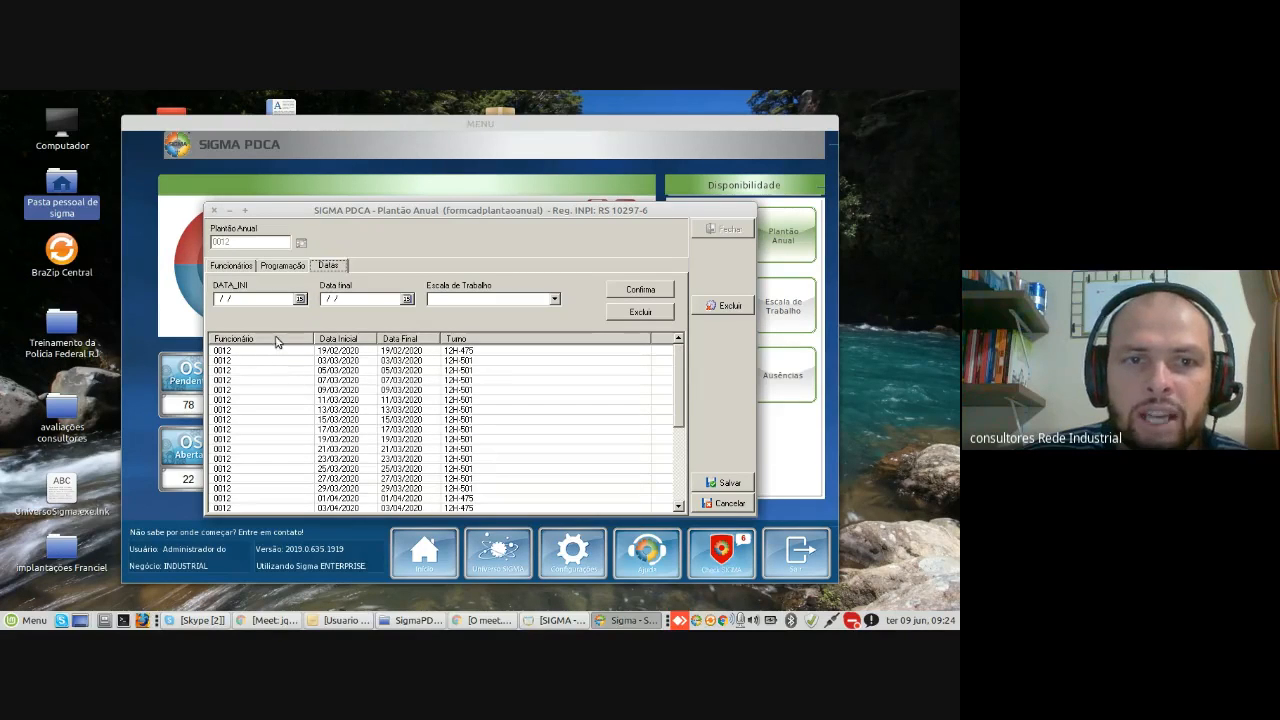
pyautogui.click(281, 267)
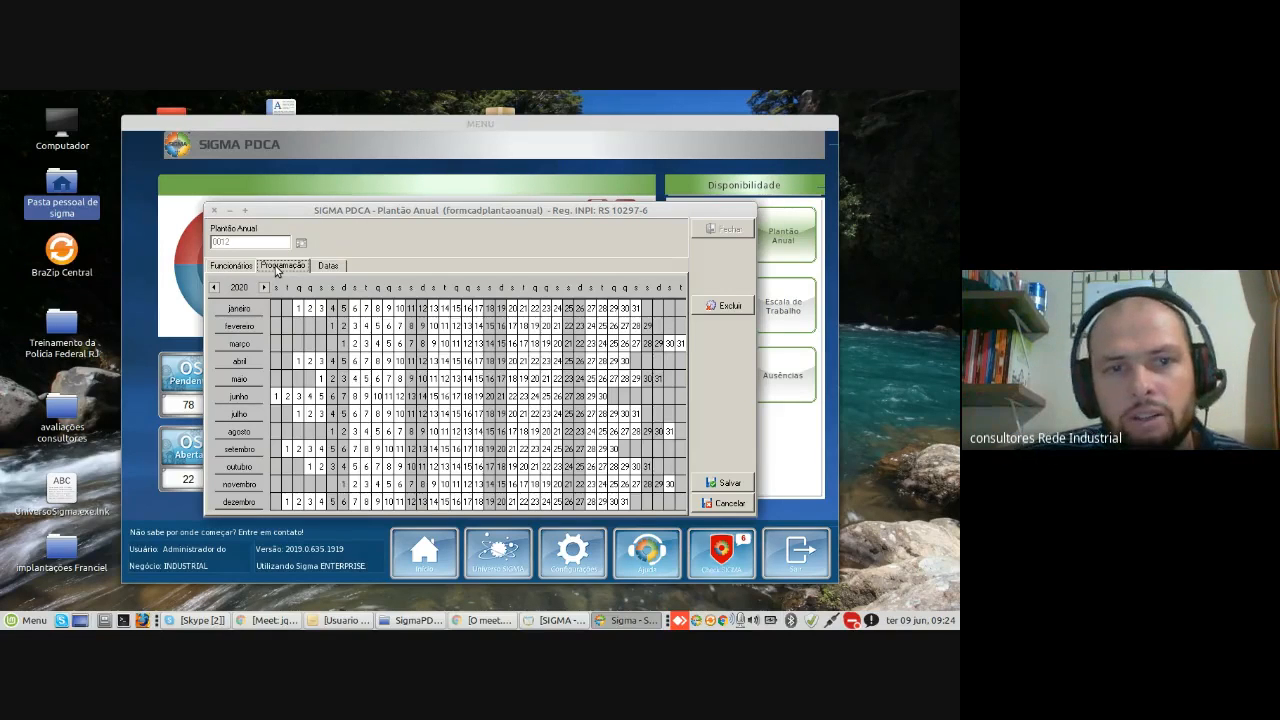
pyautogui.click(237, 268)
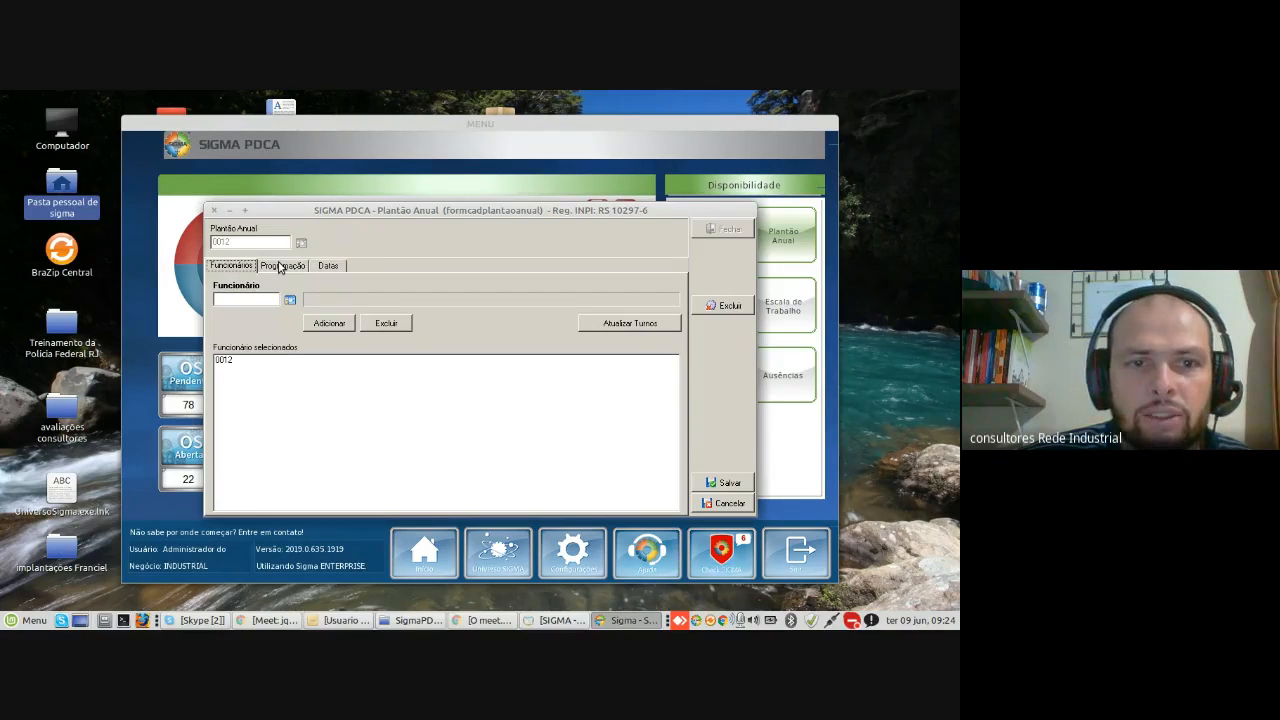
pyautogui.click(281, 267)
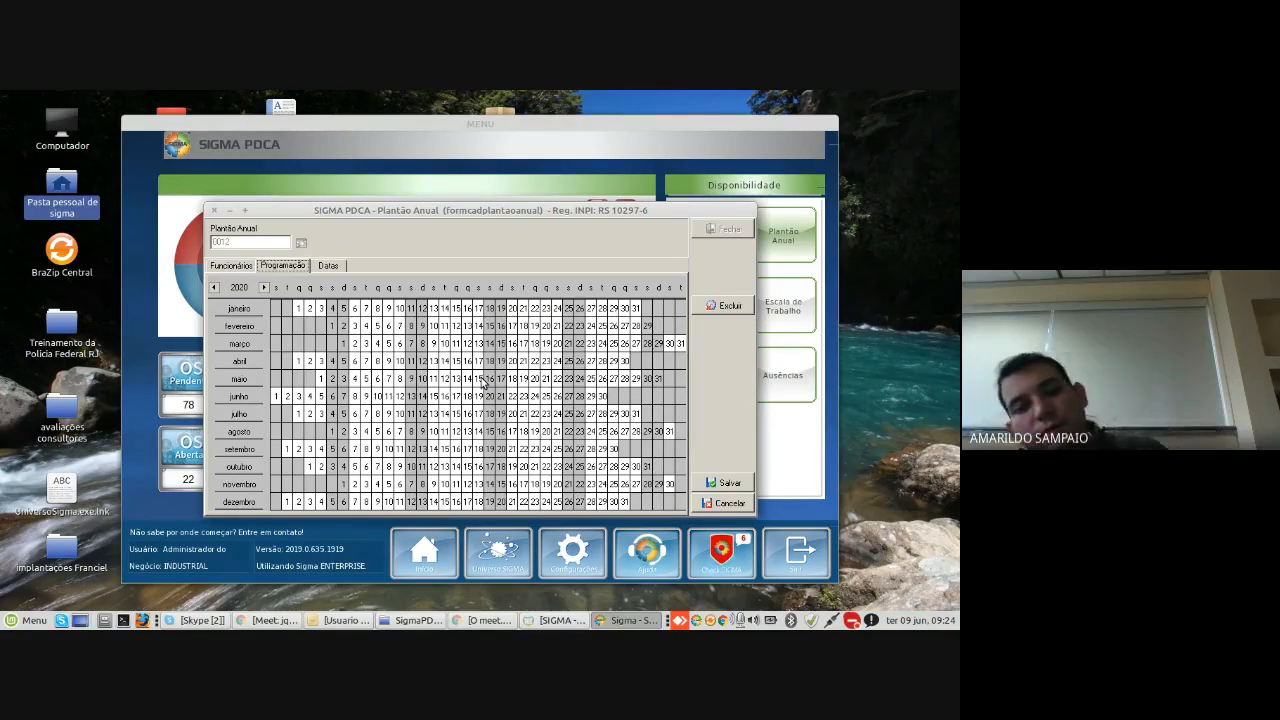
pyautogui.click(728, 503)
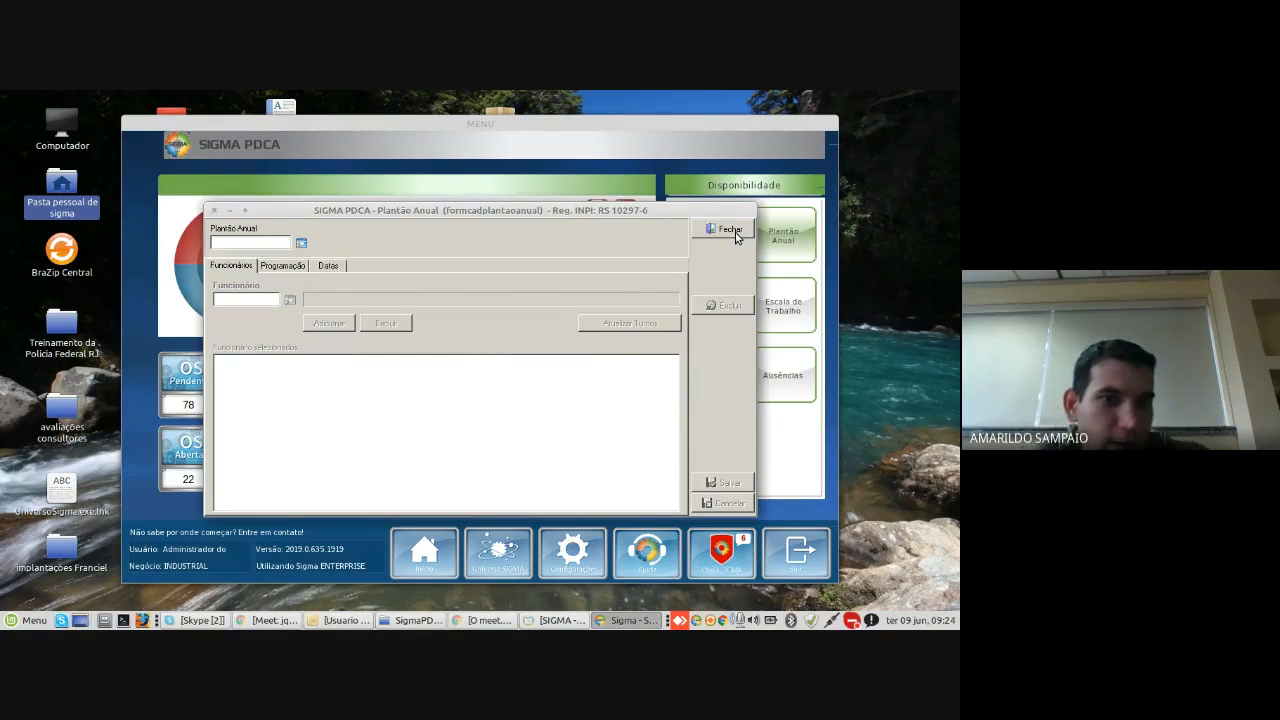
pyautogui.click(733, 230)
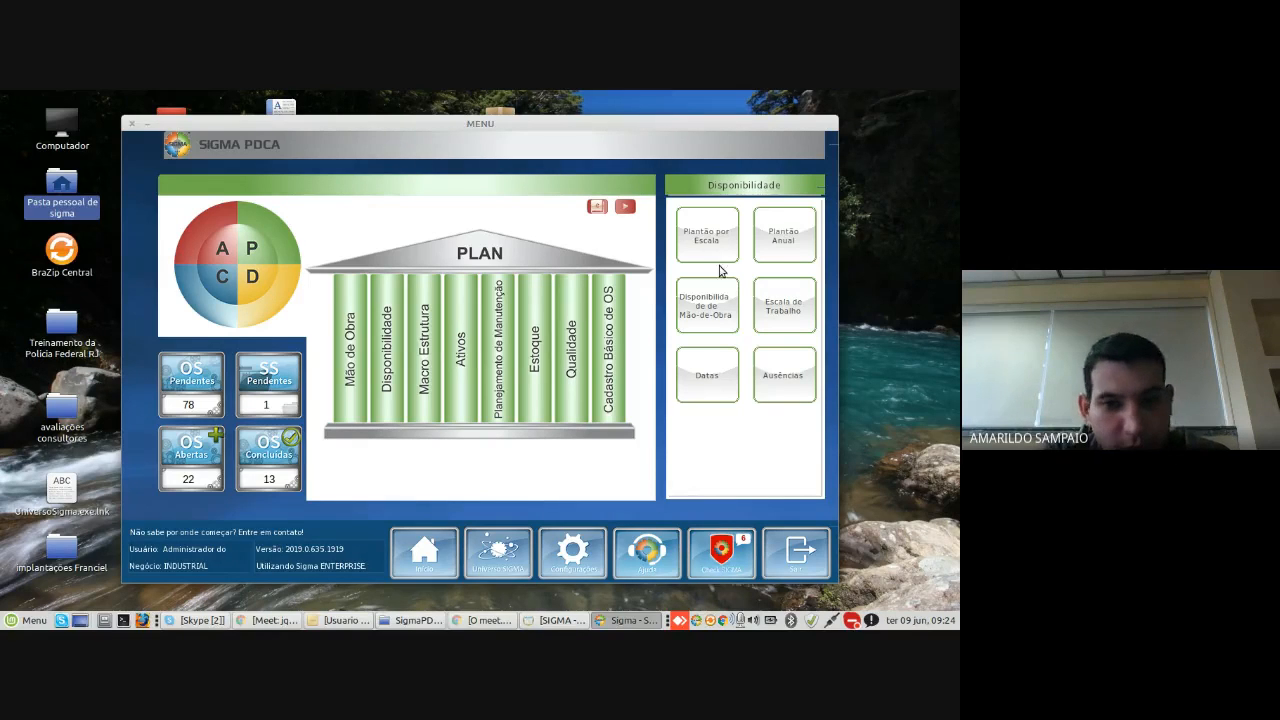
pyautogui.click(249, 291)
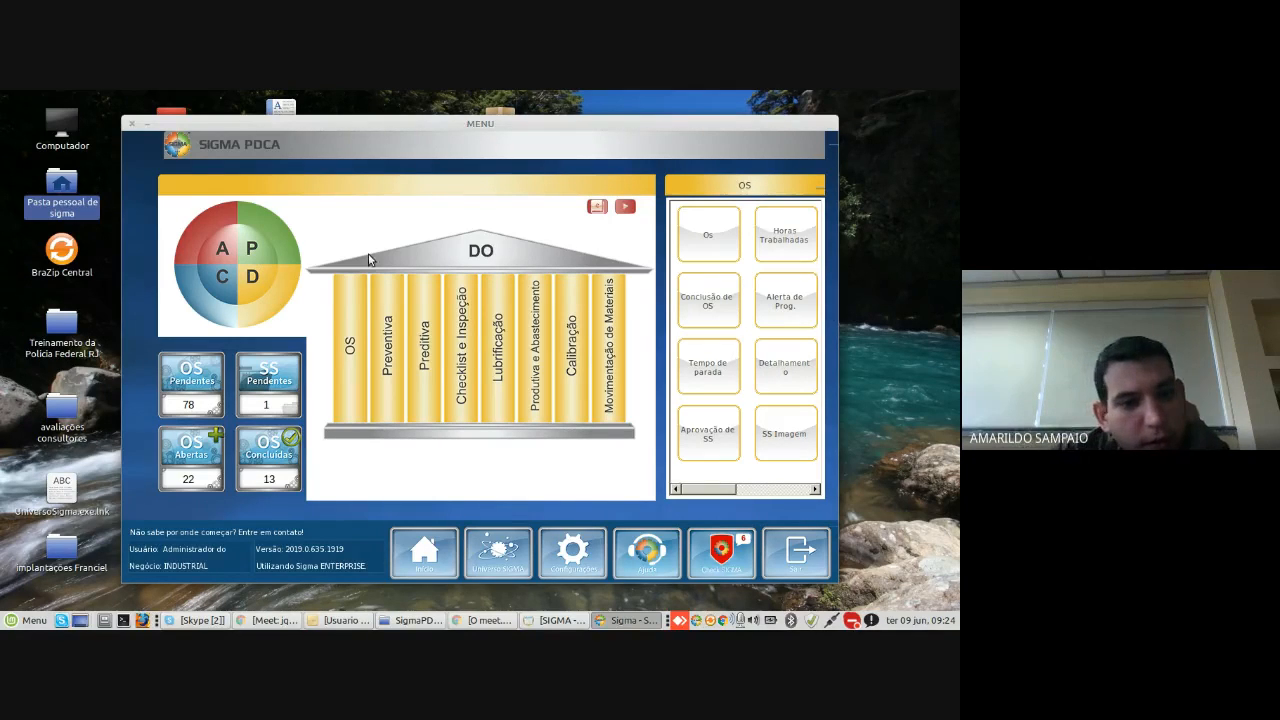
pyautogui.click(286, 258)
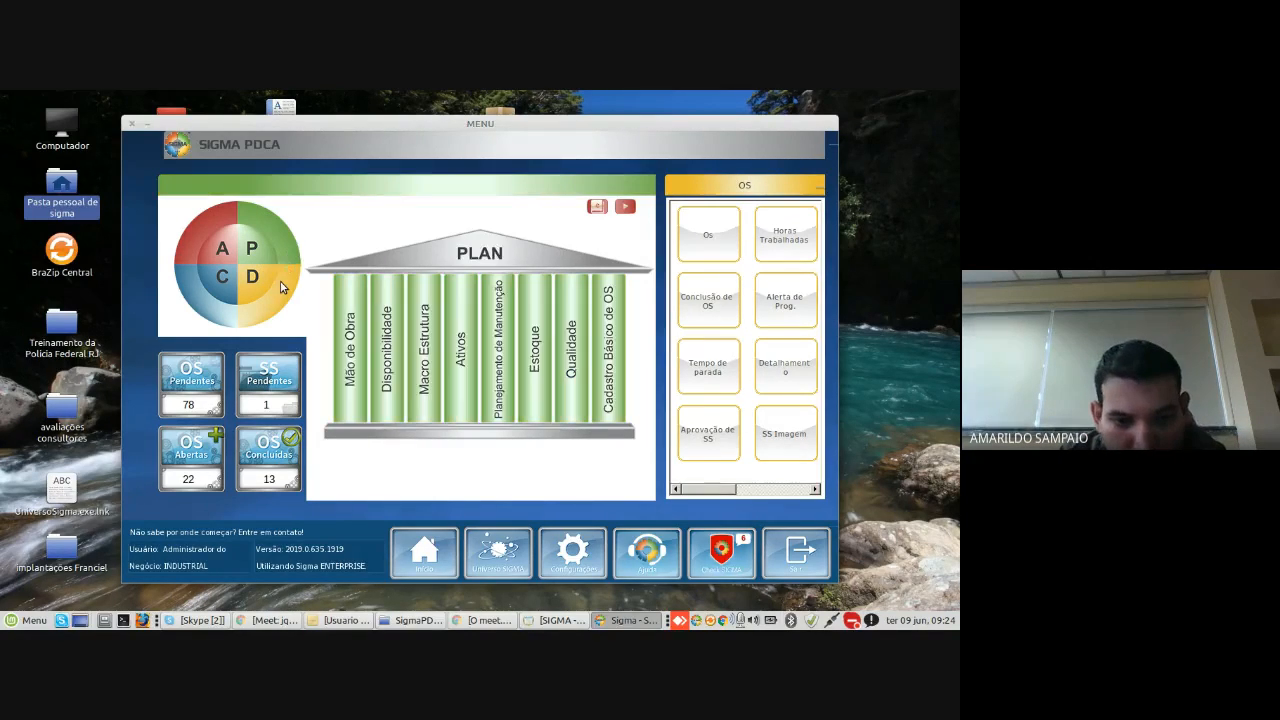
# Step: Browse the DO and CHECK phases, viewing the Relatórios and Gráficos options available under CHECK
pyautogui.click(281, 287)
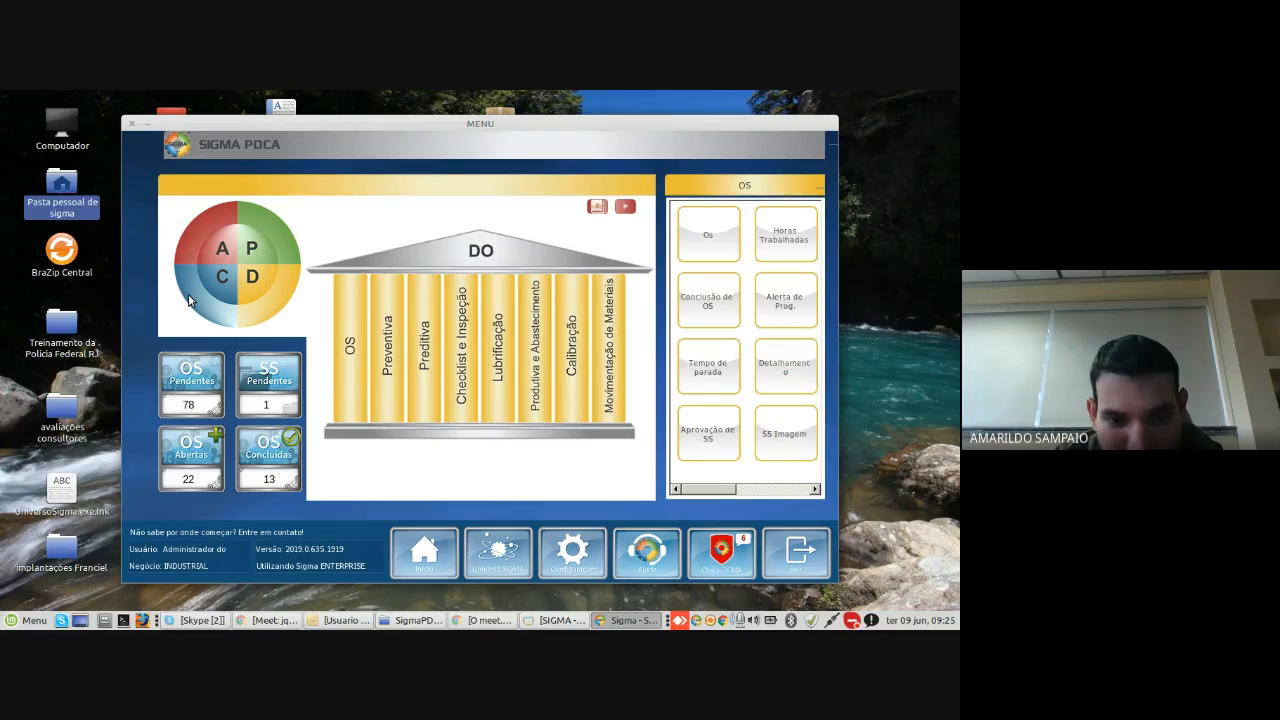
pyautogui.click(192, 293)
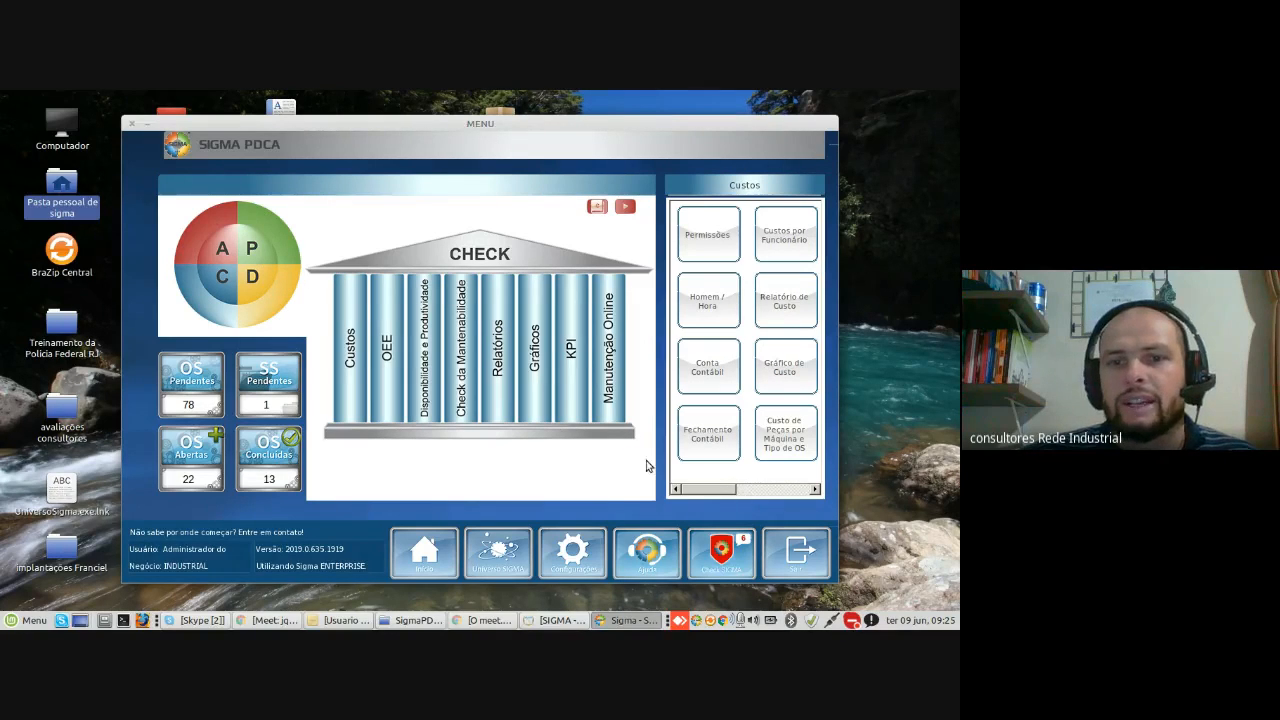
pyautogui.click(507, 397)
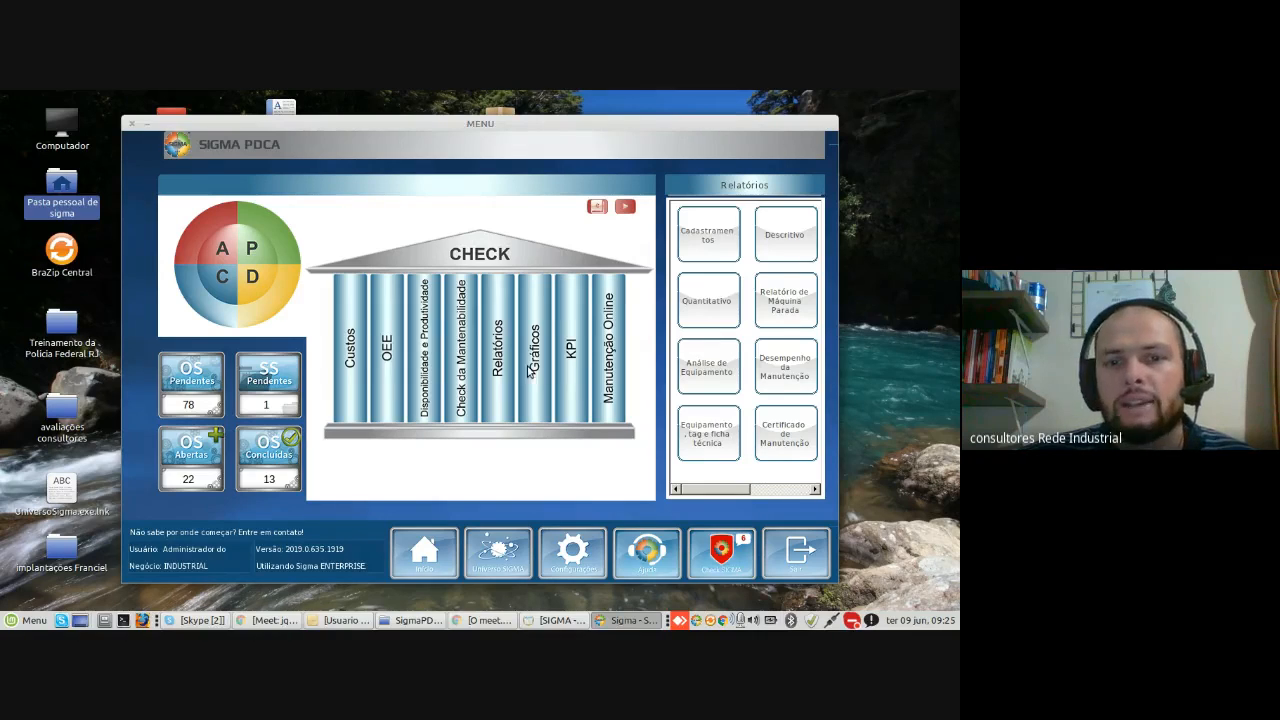
pyautogui.click(531, 372)
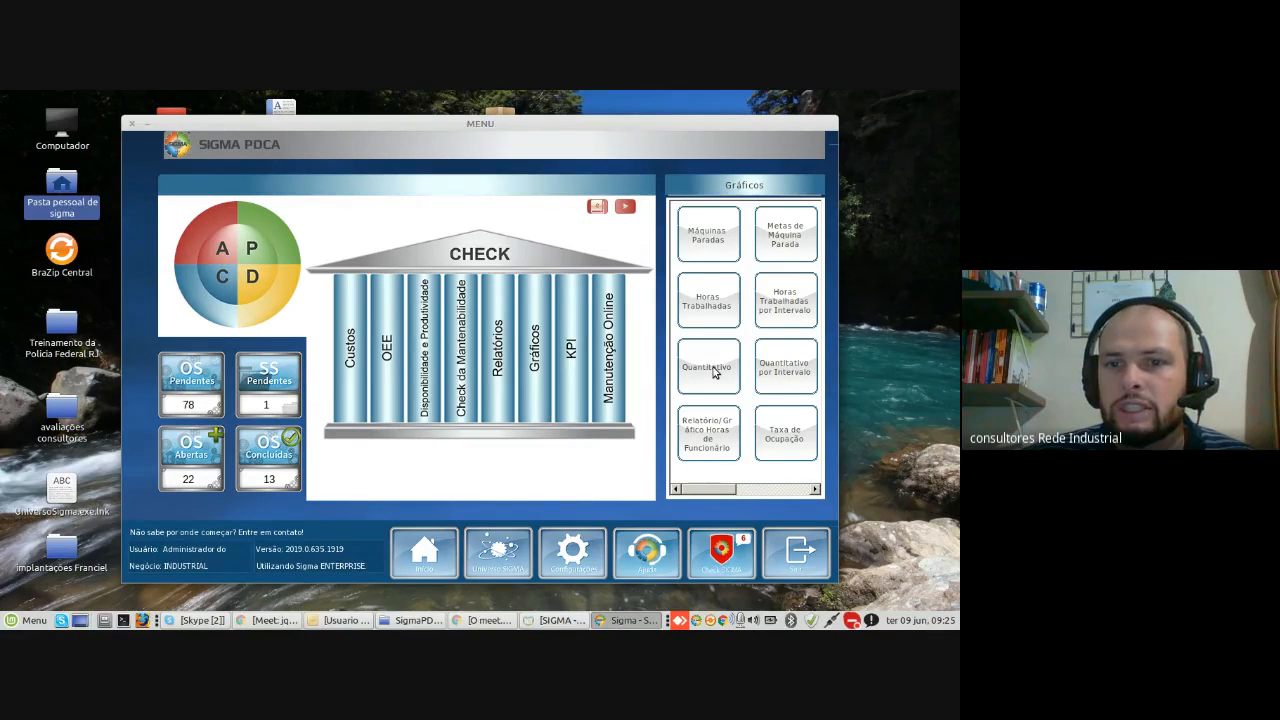
pyautogui.click(815, 489)
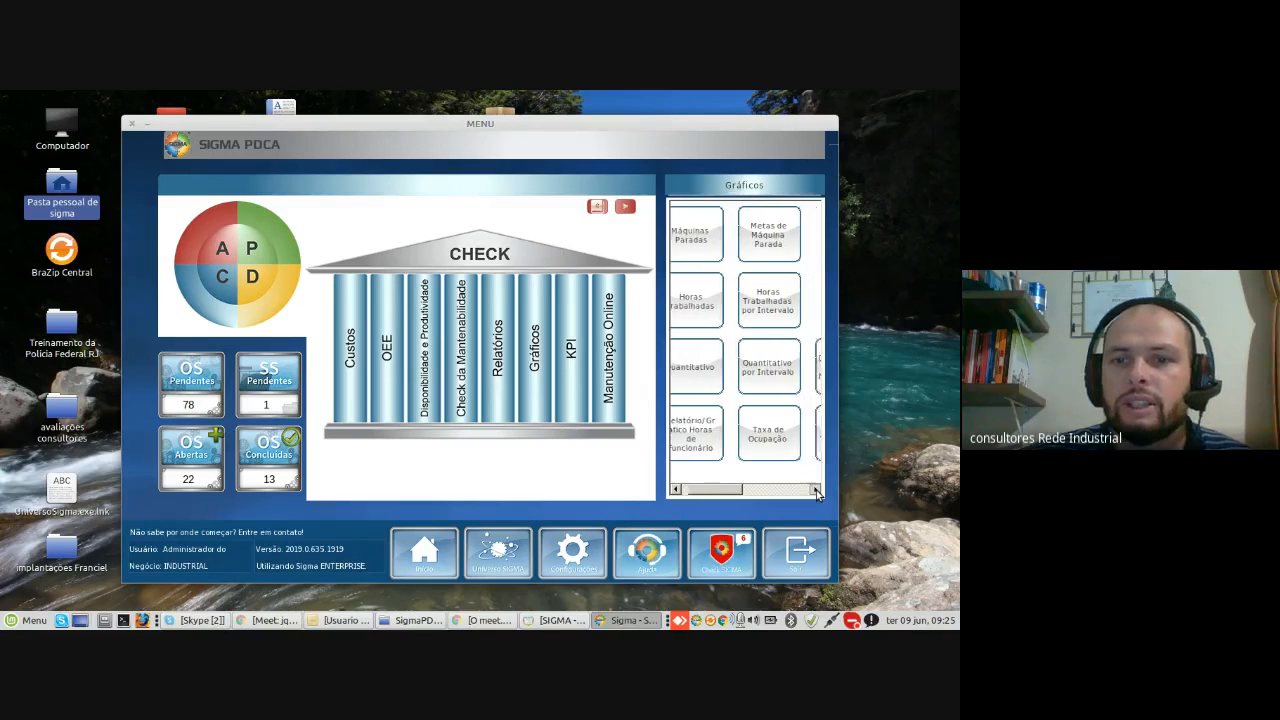
pyautogui.moveTo(742, 489); pyautogui.dragTo(712, 489)
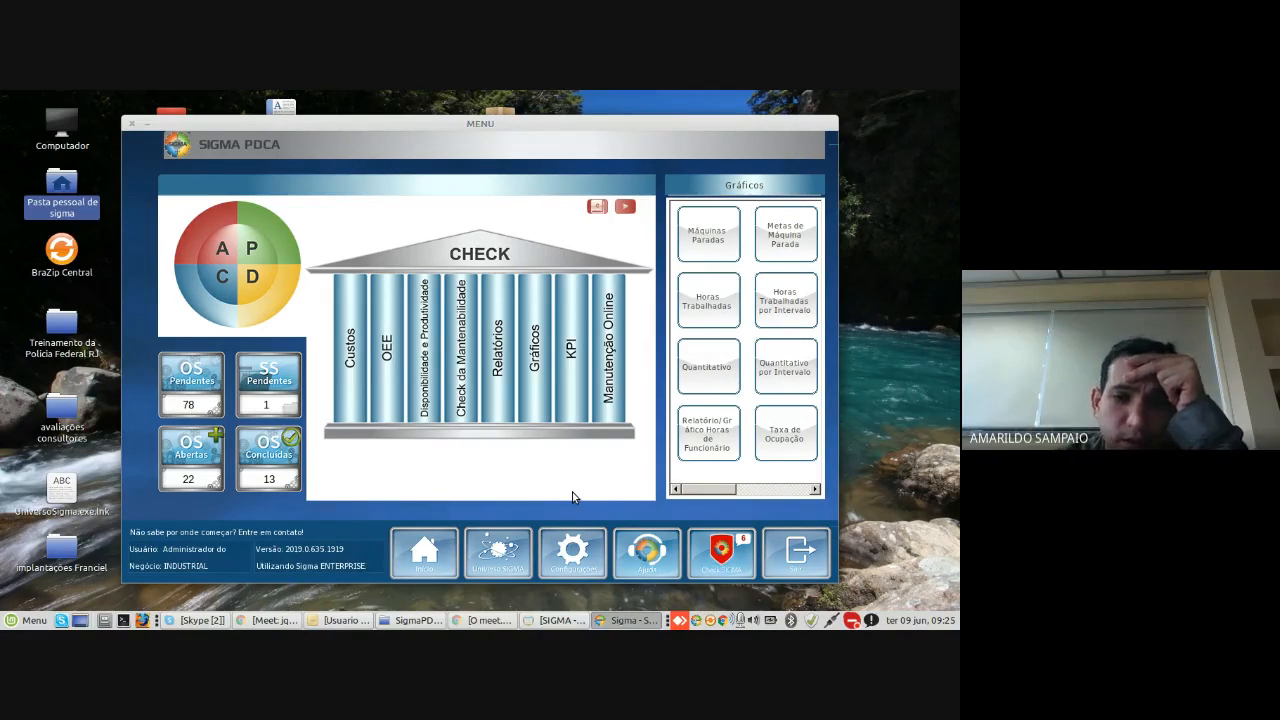
# Step: Open the OEE module from the CHECK phase to view its functions, and exit it
pyautogui.click(395, 375)
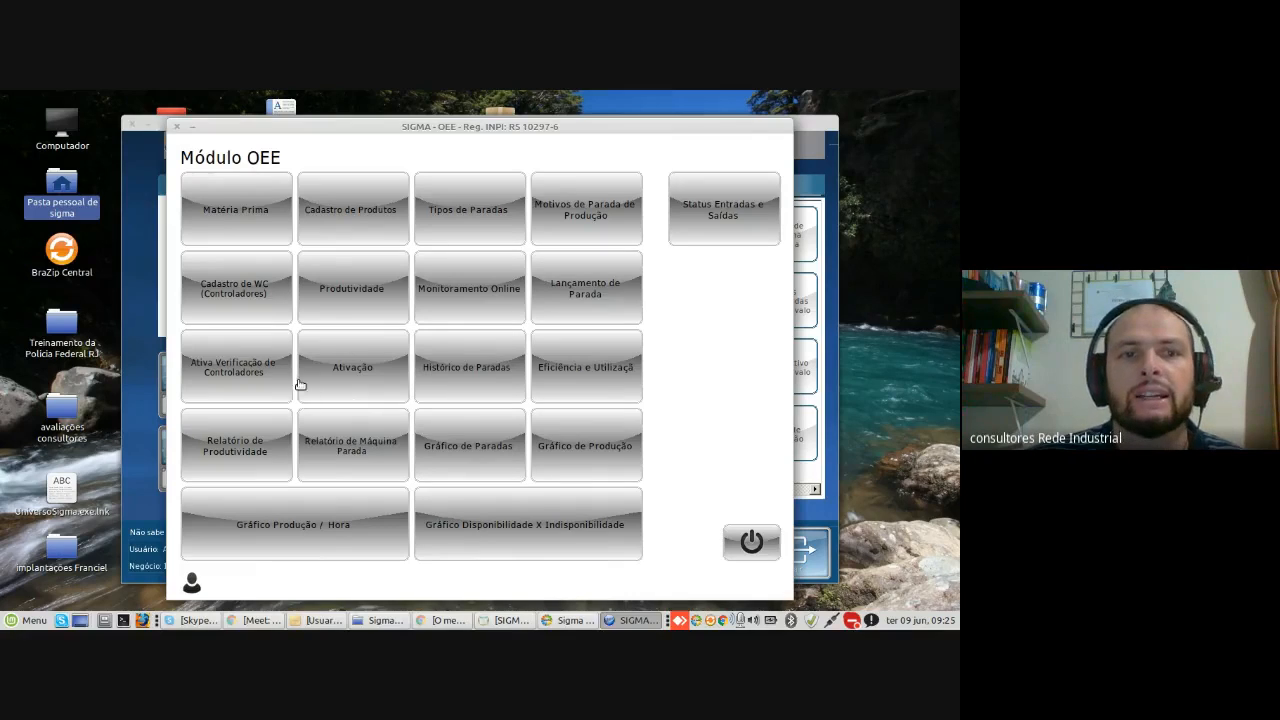
pyautogui.click(175, 126)
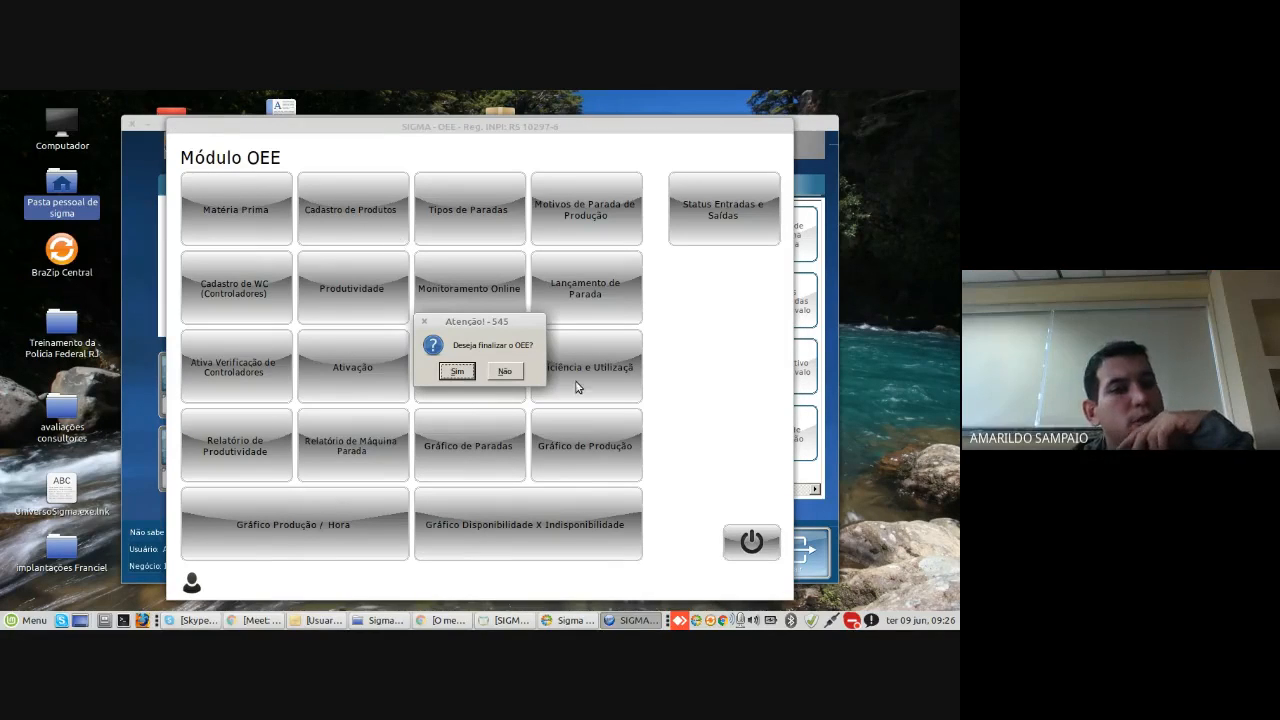
pyautogui.click(457, 372)
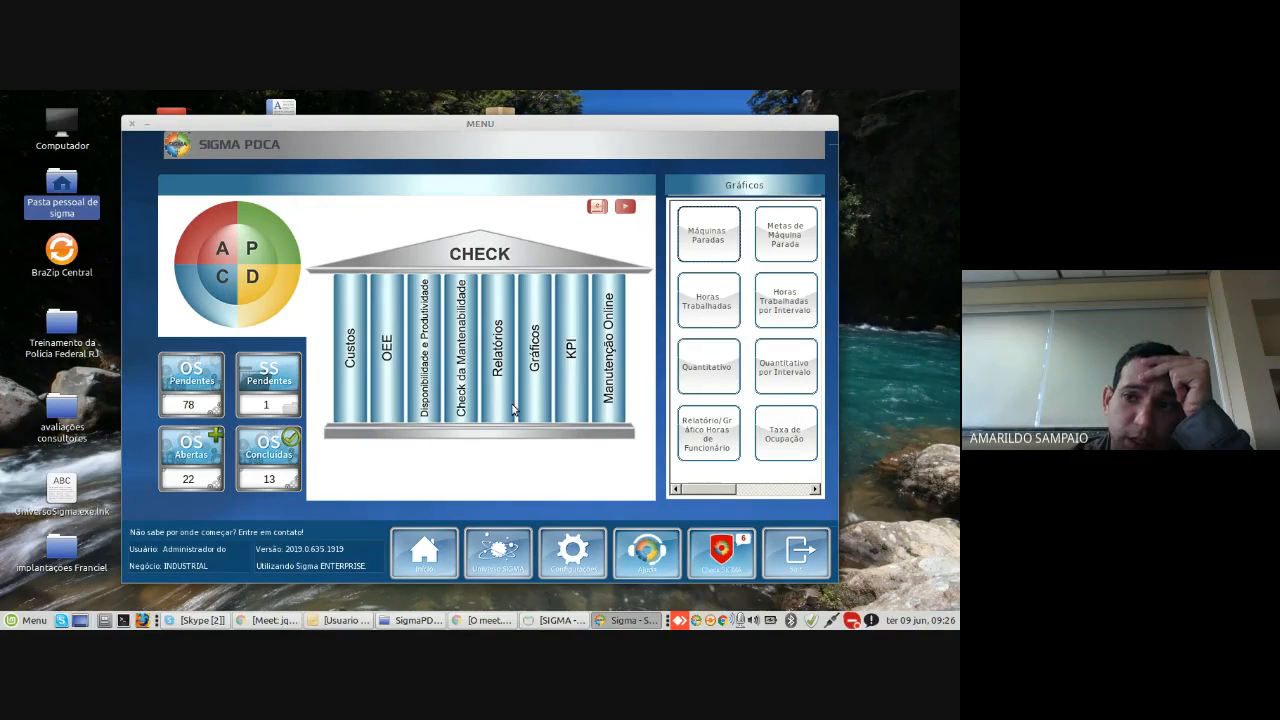
# Step: Display the KPI pillar of the CHECK phase and look through all its indicator options
pyautogui.click(575, 398)
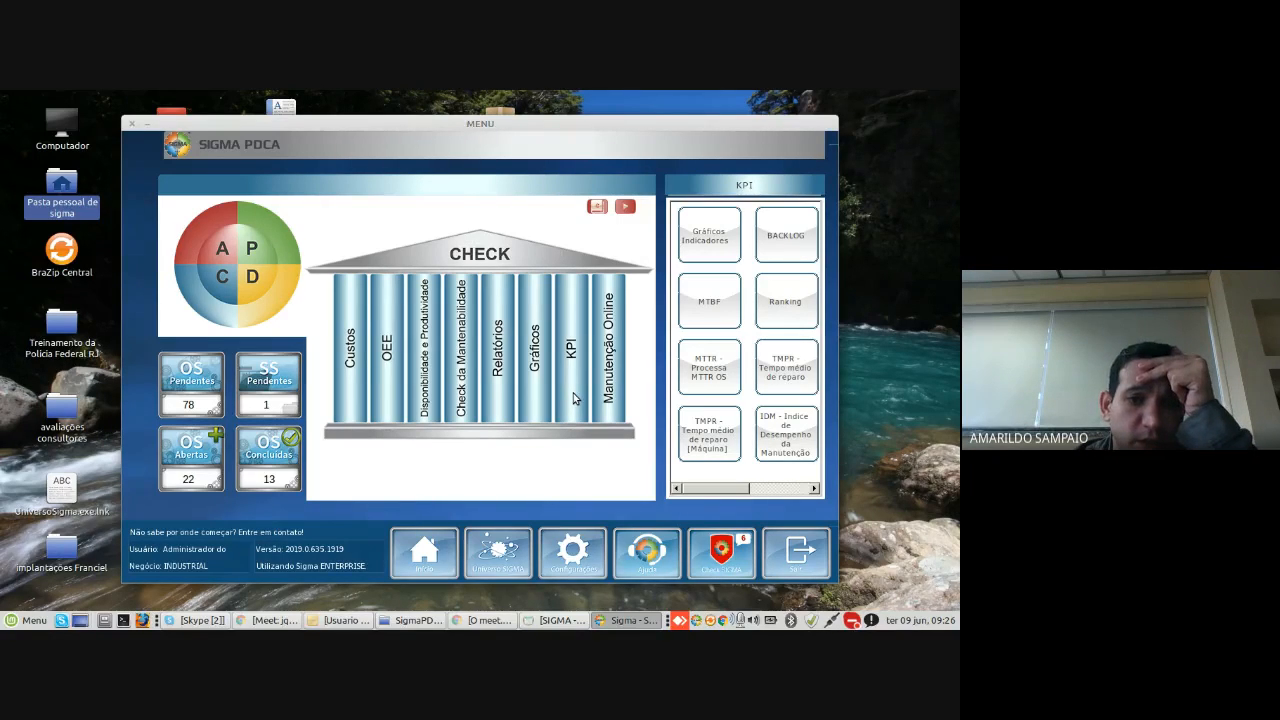
pyautogui.click(816, 488)
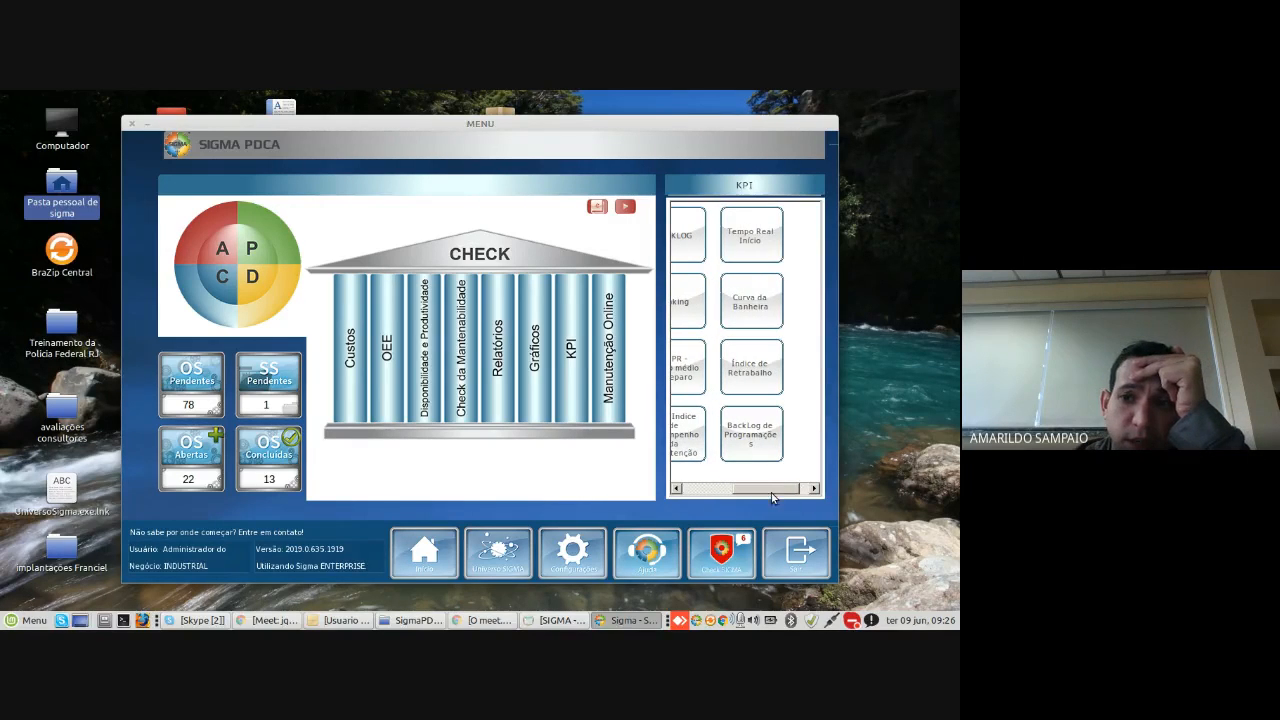
pyautogui.moveTo(782, 490); pyautogui.dragTo(692, 505)
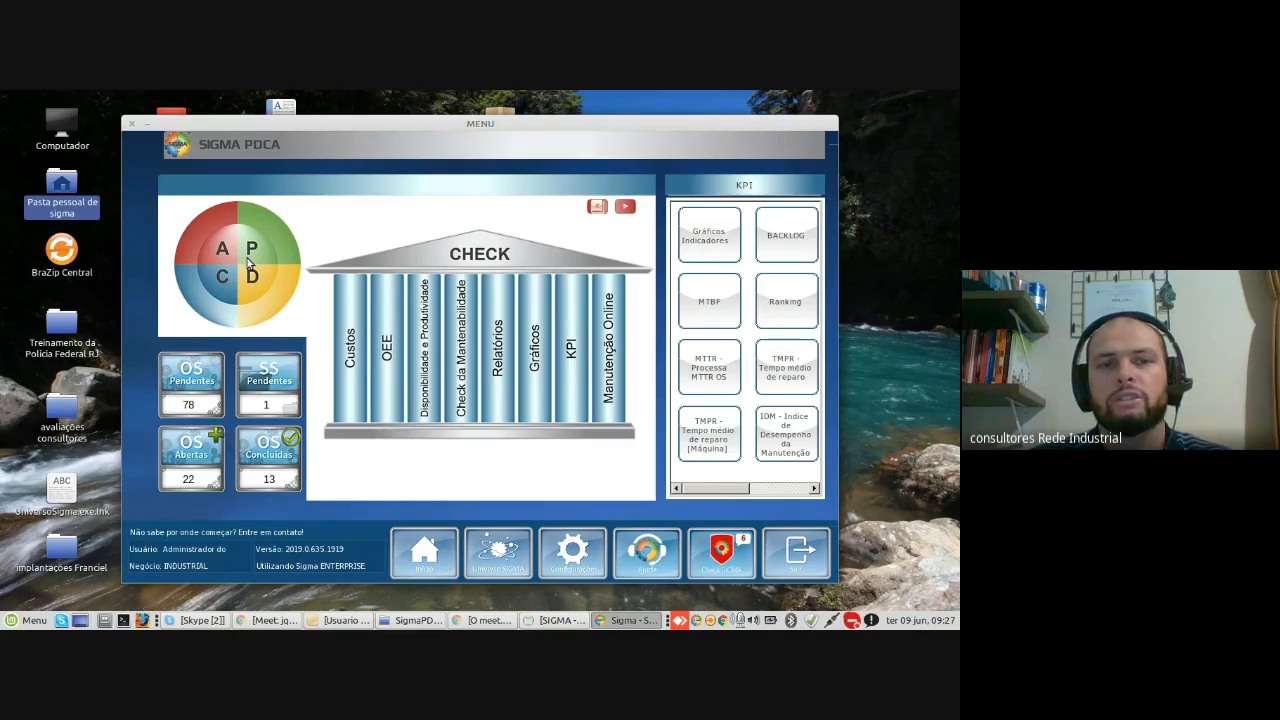
# Step: Open Tipo de OS from the Cadastro Básico de OS in PLAN, view the SETUP type, and close the form without saving
pyautogui.click(541, 357)
pyautogui.click(606, 387)
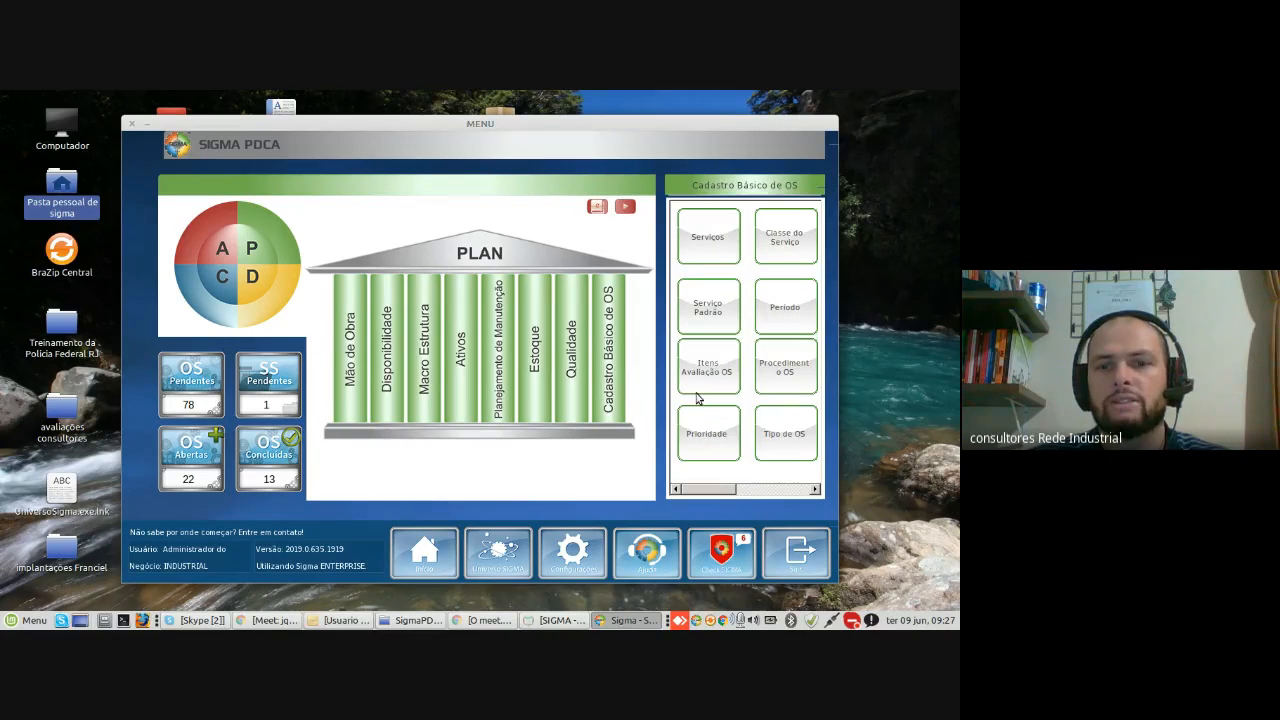
pyautogui.click(802, 442)
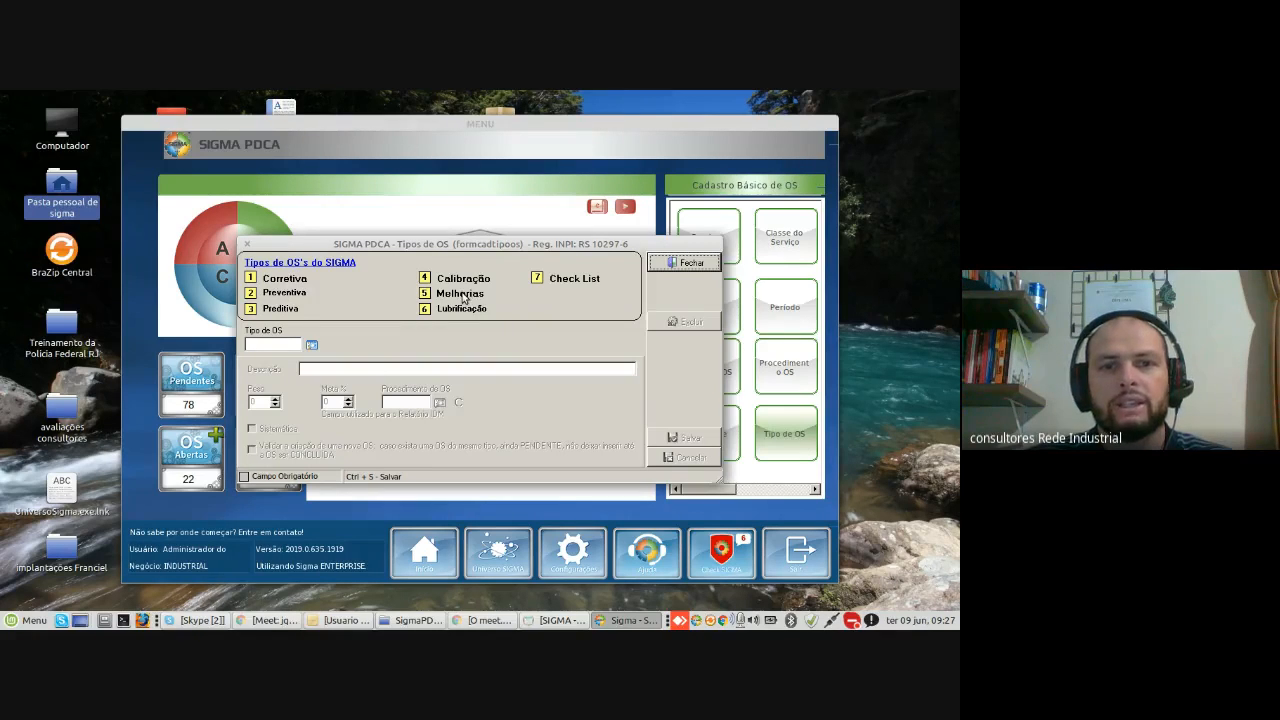
pyautogui.click(311, 344)
pyautogui.doubleClick(446, 407)
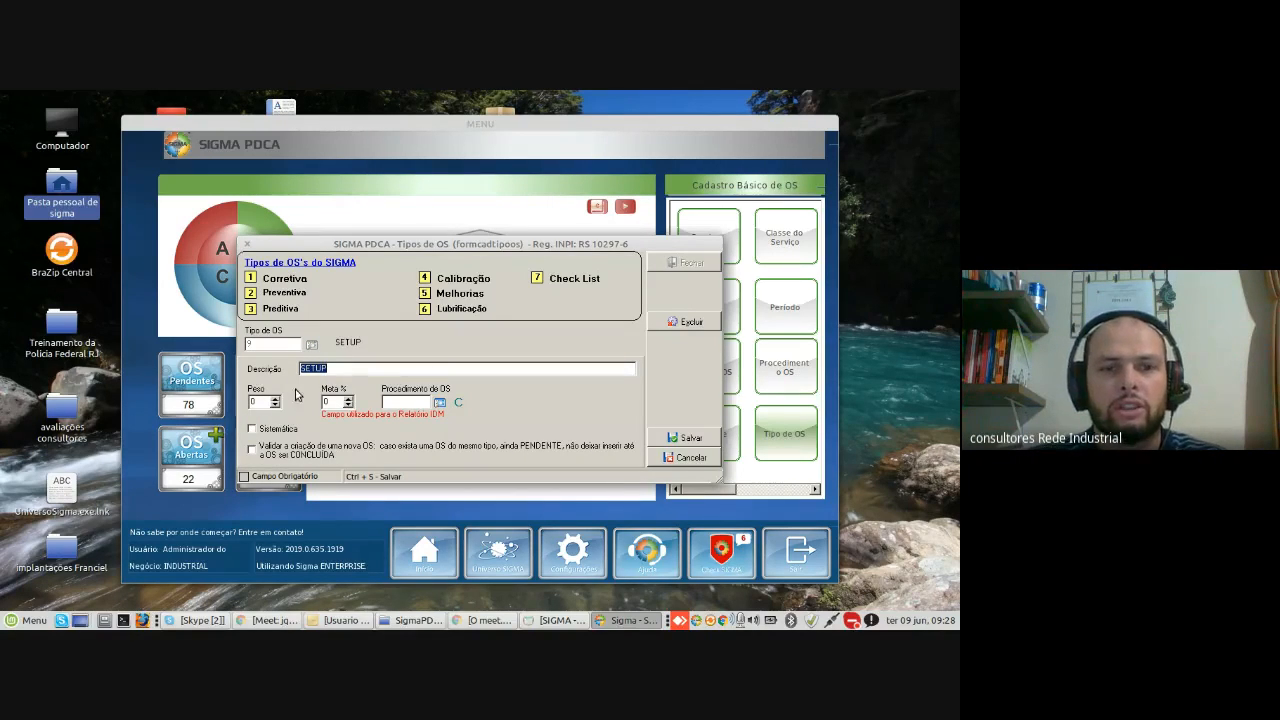
pyautogui.click(686, 457)
pyautogui.click(690, 262)
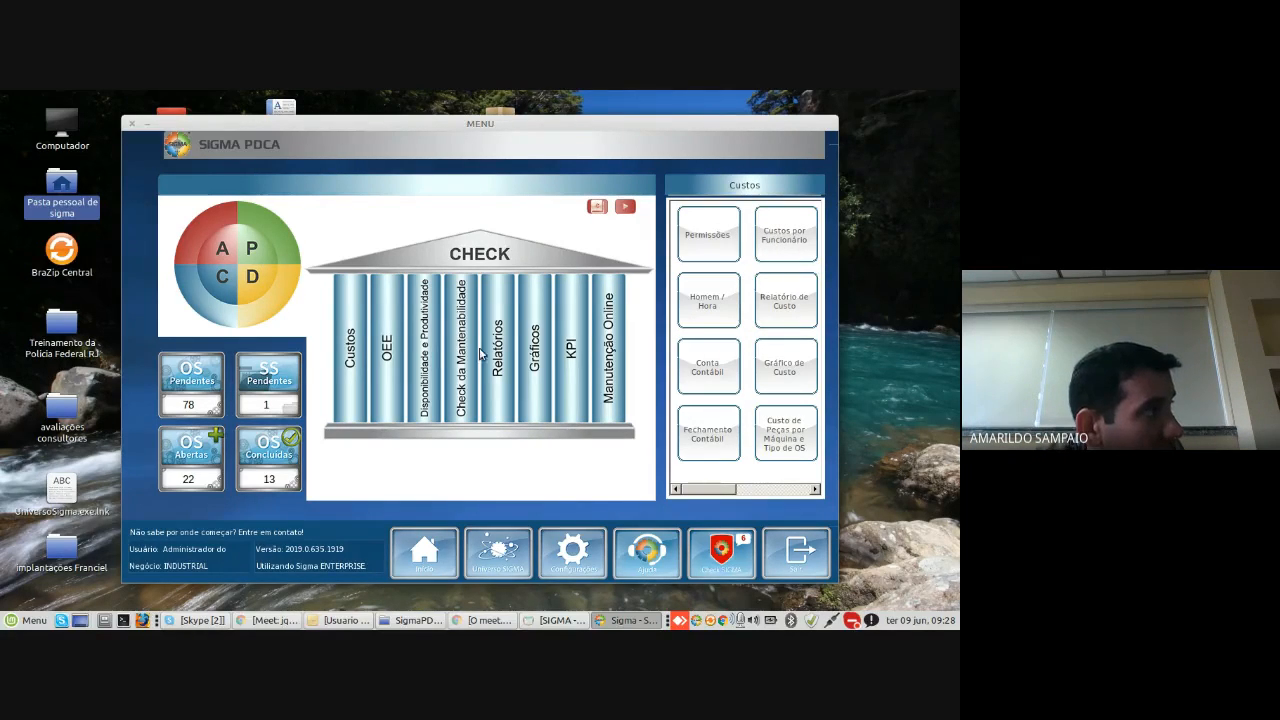
# Step: Open the Horas Trabalhadas graph from CHECK and set its second filter to Tipo de OS 9
pyautogui.moveTo(506, 354)
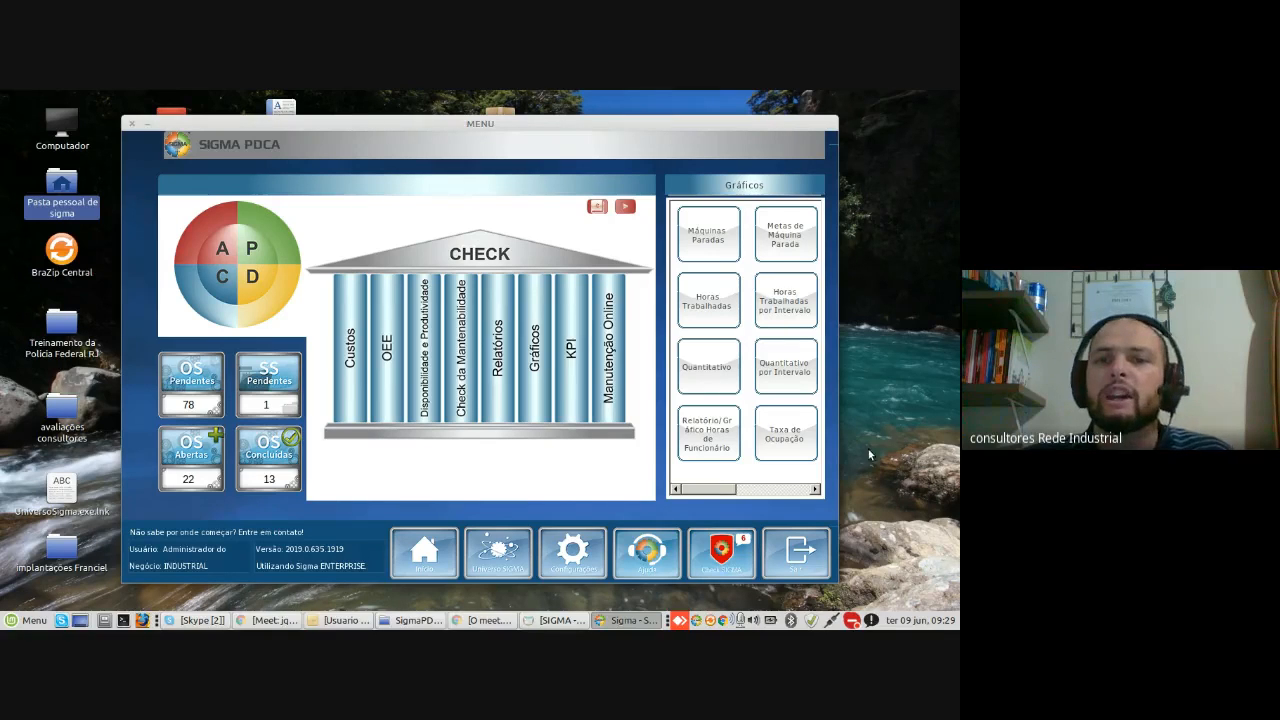
pyautogui.click(724, 303)
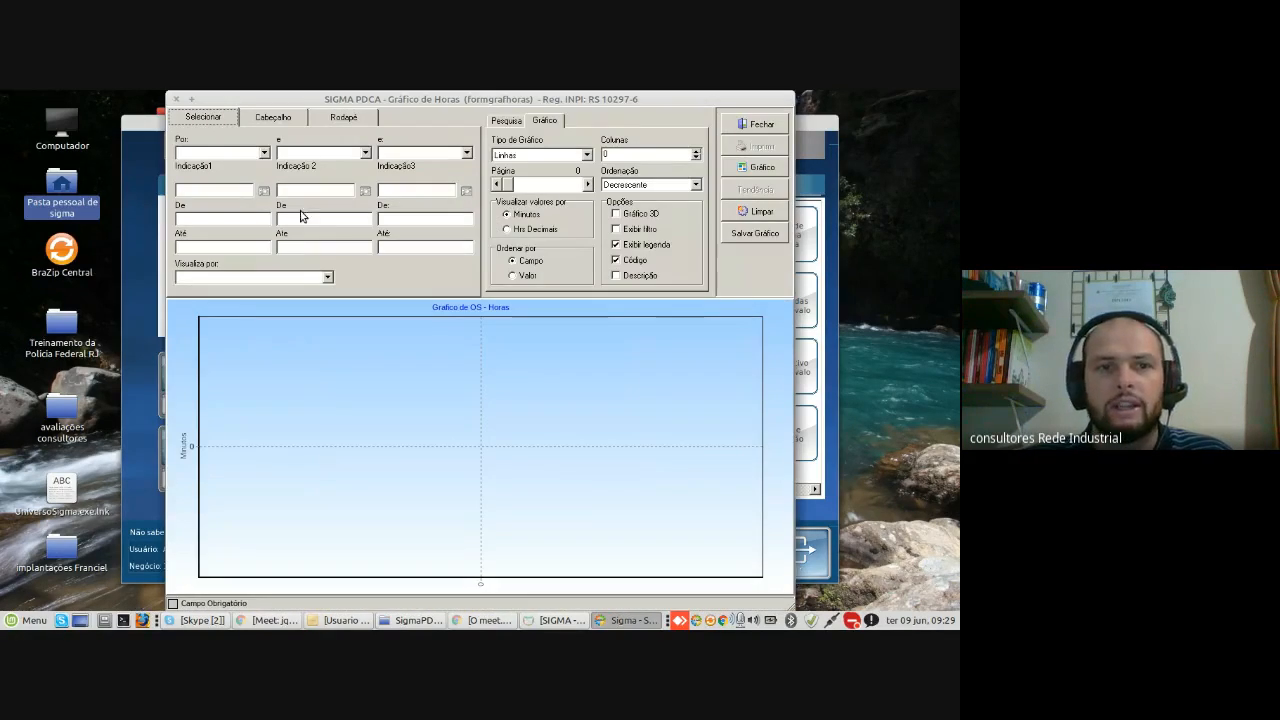
pyautogui.click(352, 156)
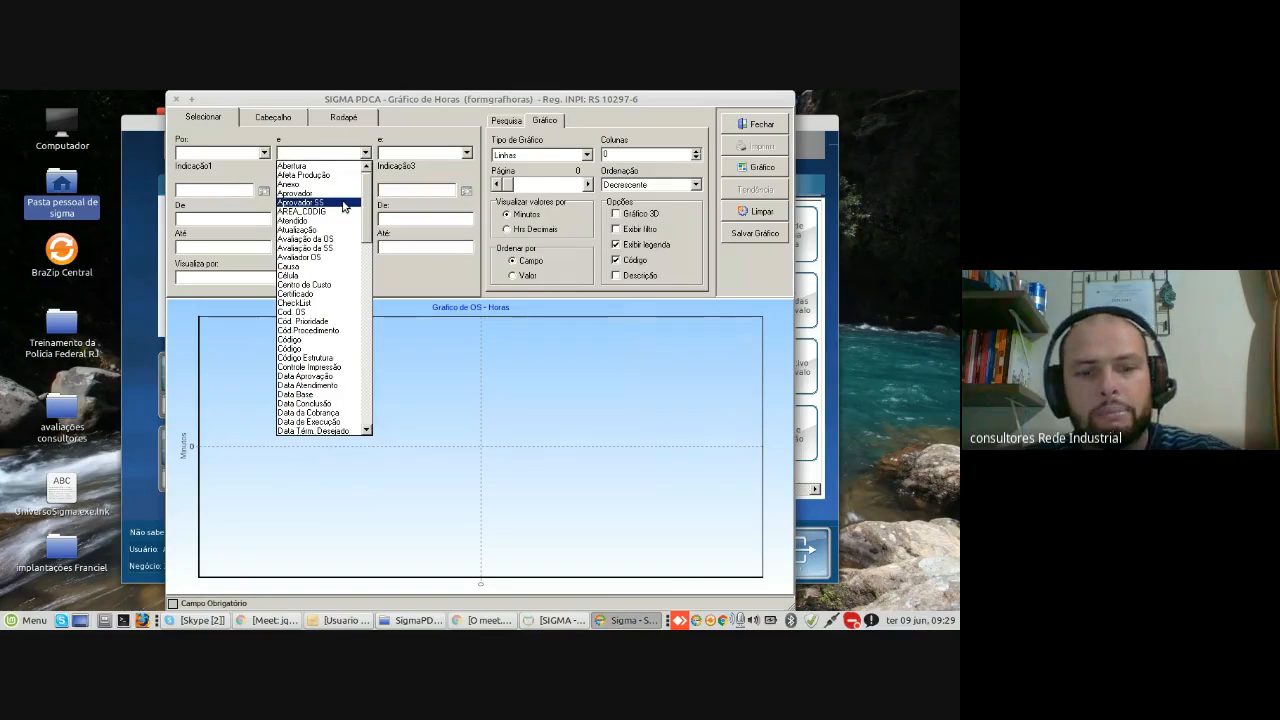
pyautogui.scroll(-15, 337, 206)
pyautogui.click(315, 423)
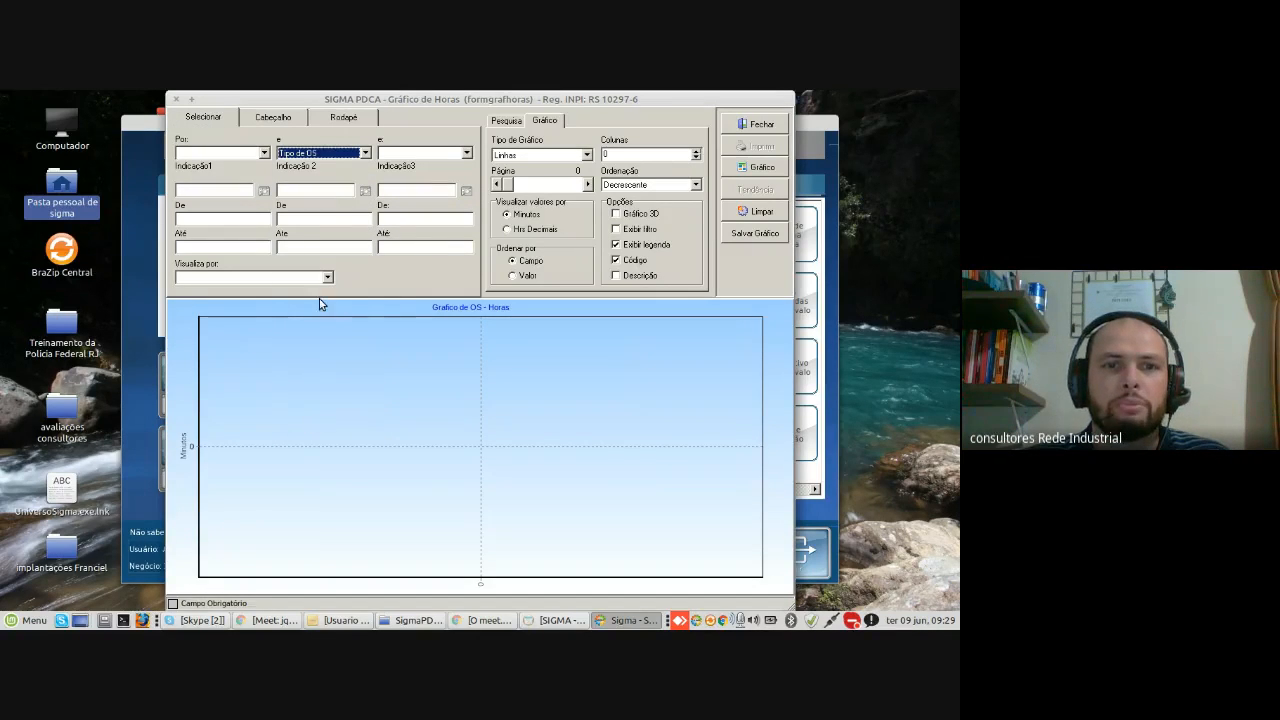
pyautogui.click(329, 189)
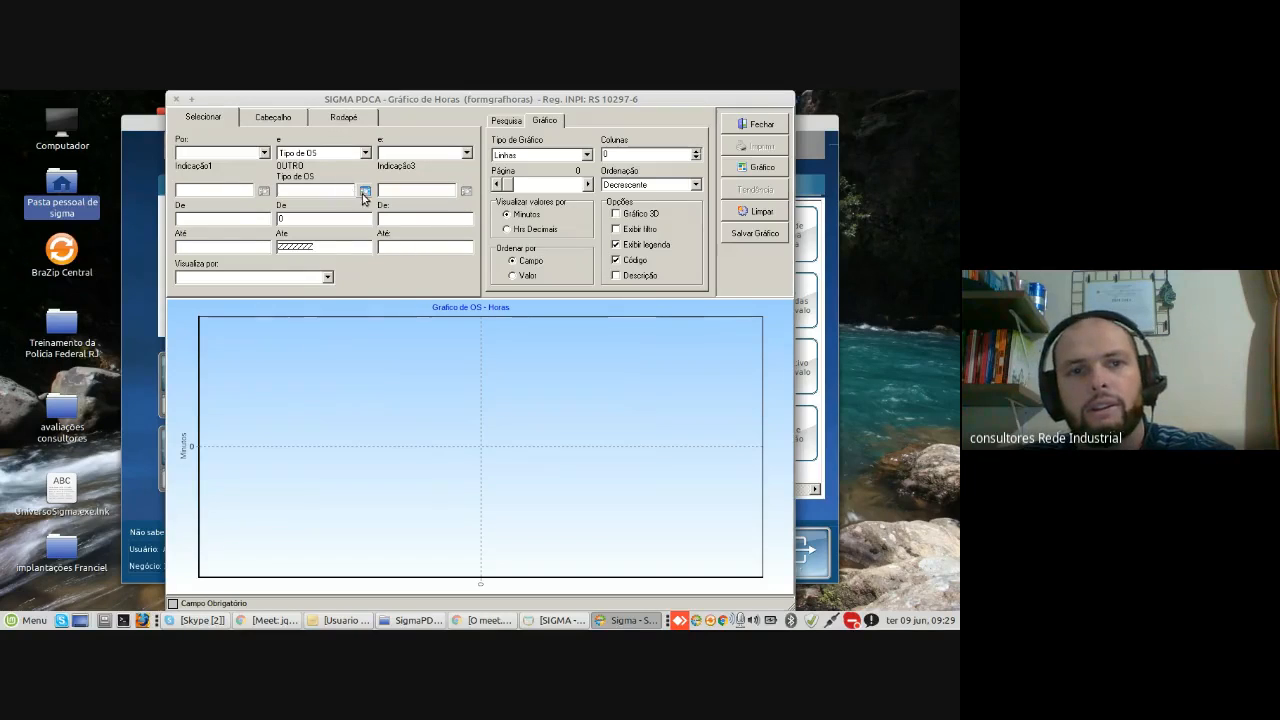
pyautogui.click(365, 190)
pyautogui.click(445, 410)
pyautogui.doubleClick(445, 410)
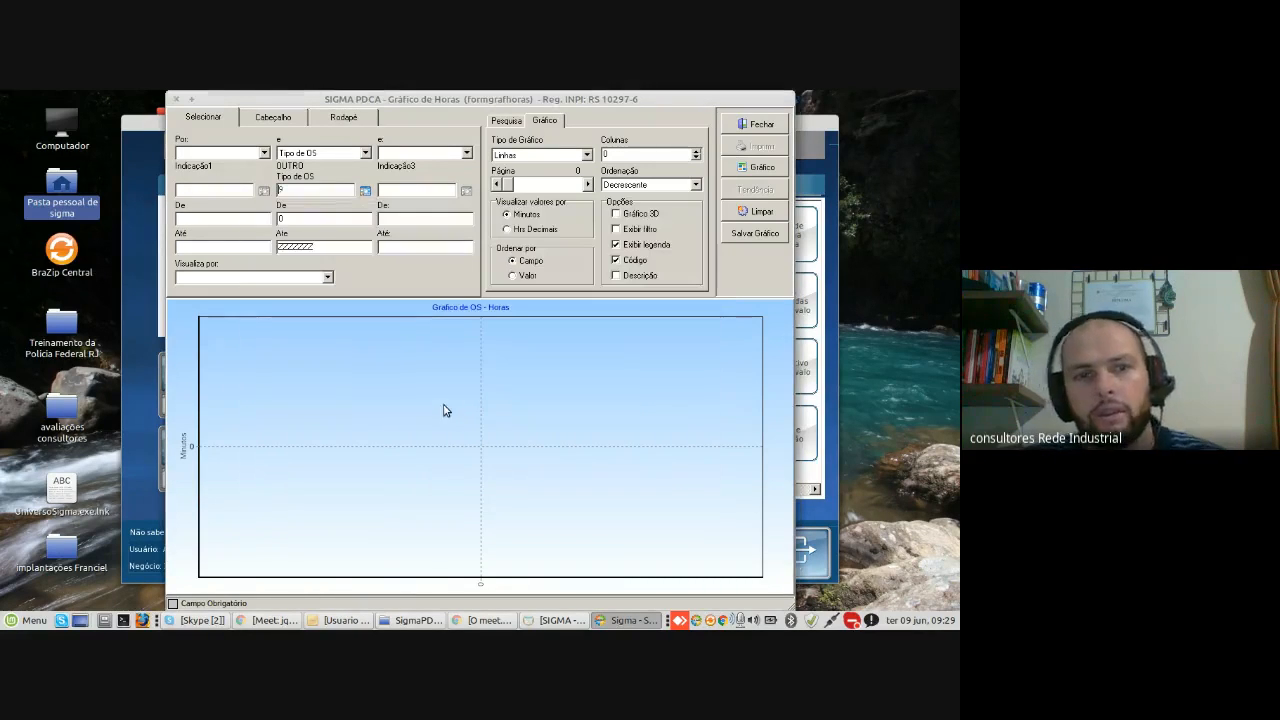
# Step: Set the hours graph's Visualiza por option to Aprovador, view the situation and period criteria, and close the form
pyautogui.click(327, 277)
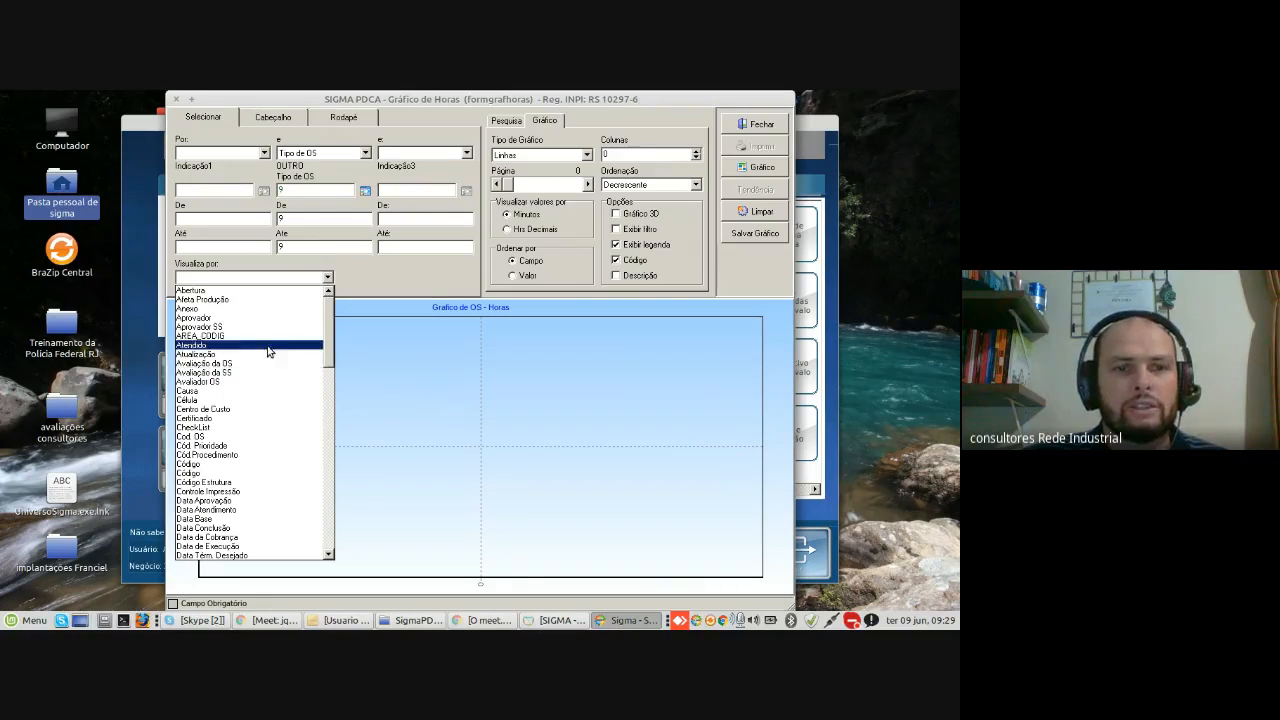
pyautogui.click(461, 268)
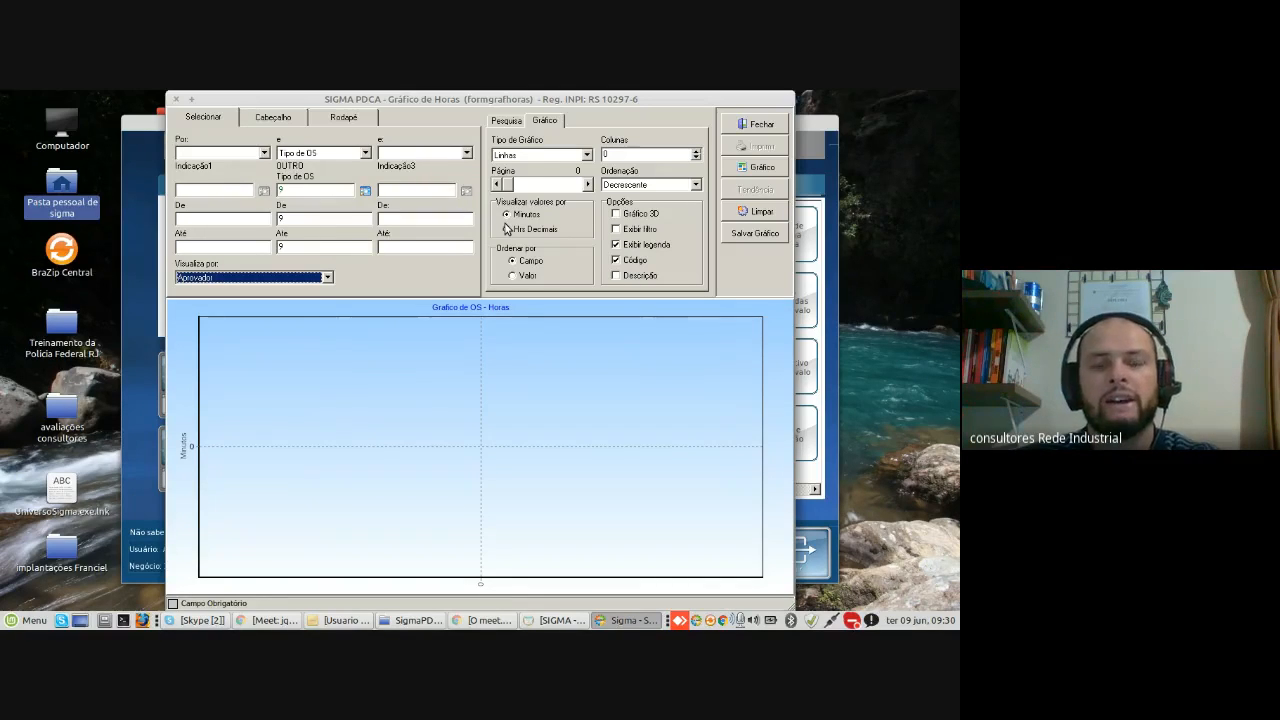
pyautogui.click(506, 124)
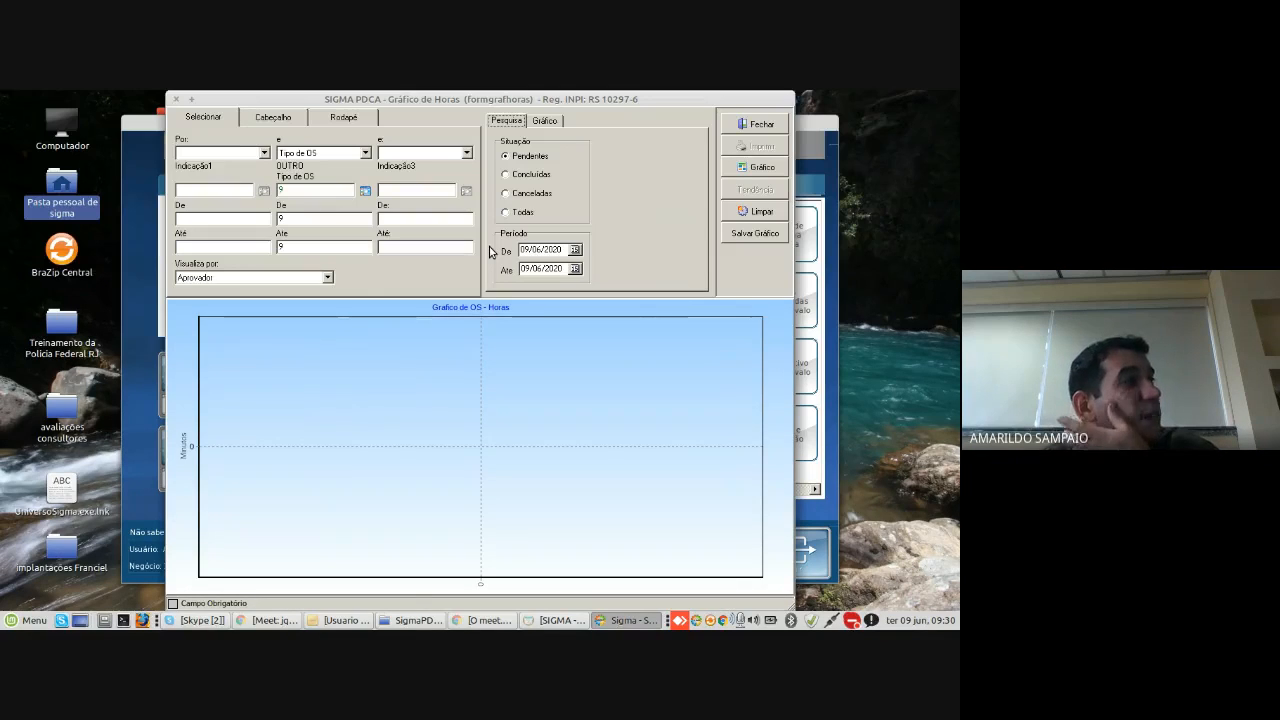
pyautogui.click(744, 124)
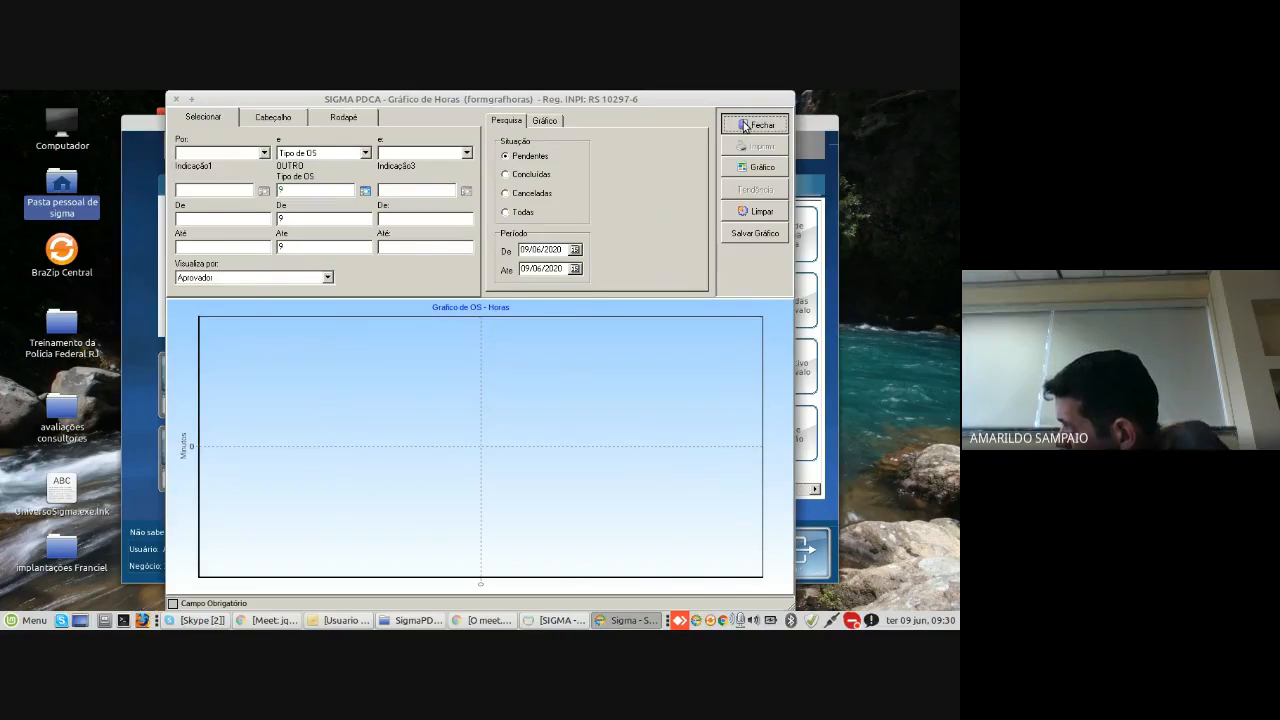
pyautogui.click(268, 620)
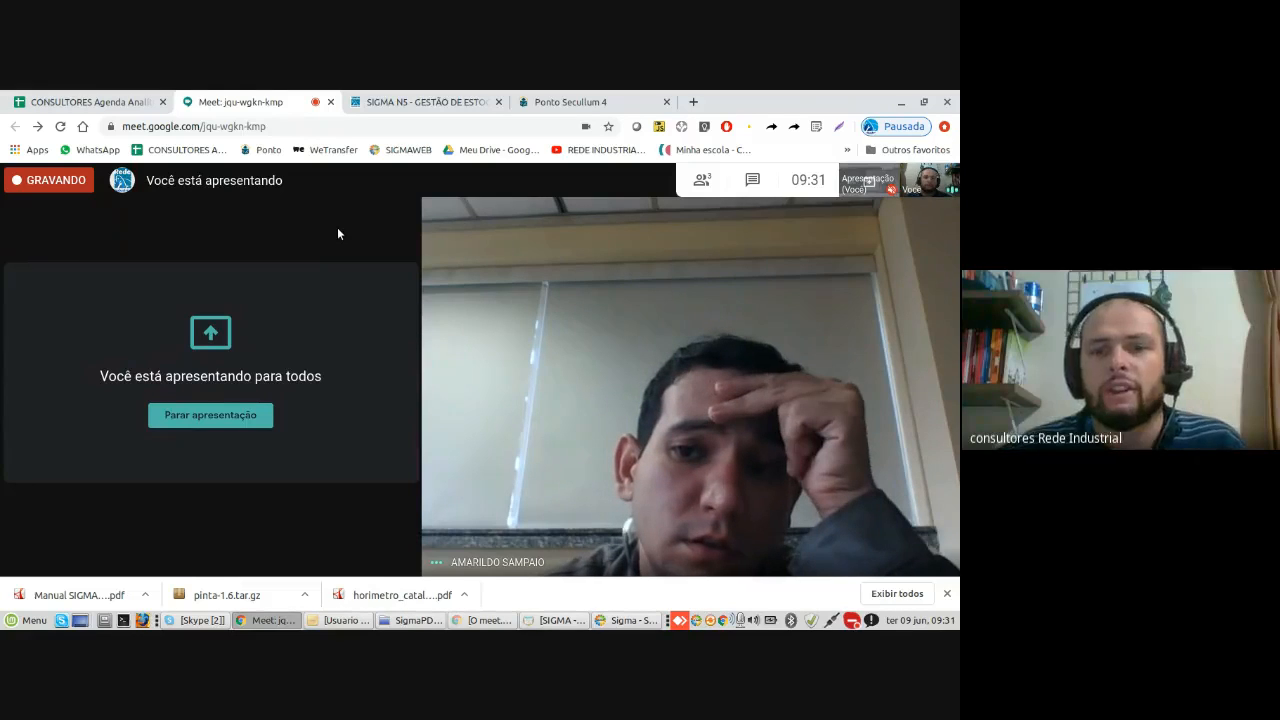
pyautogui.click(632, 620)
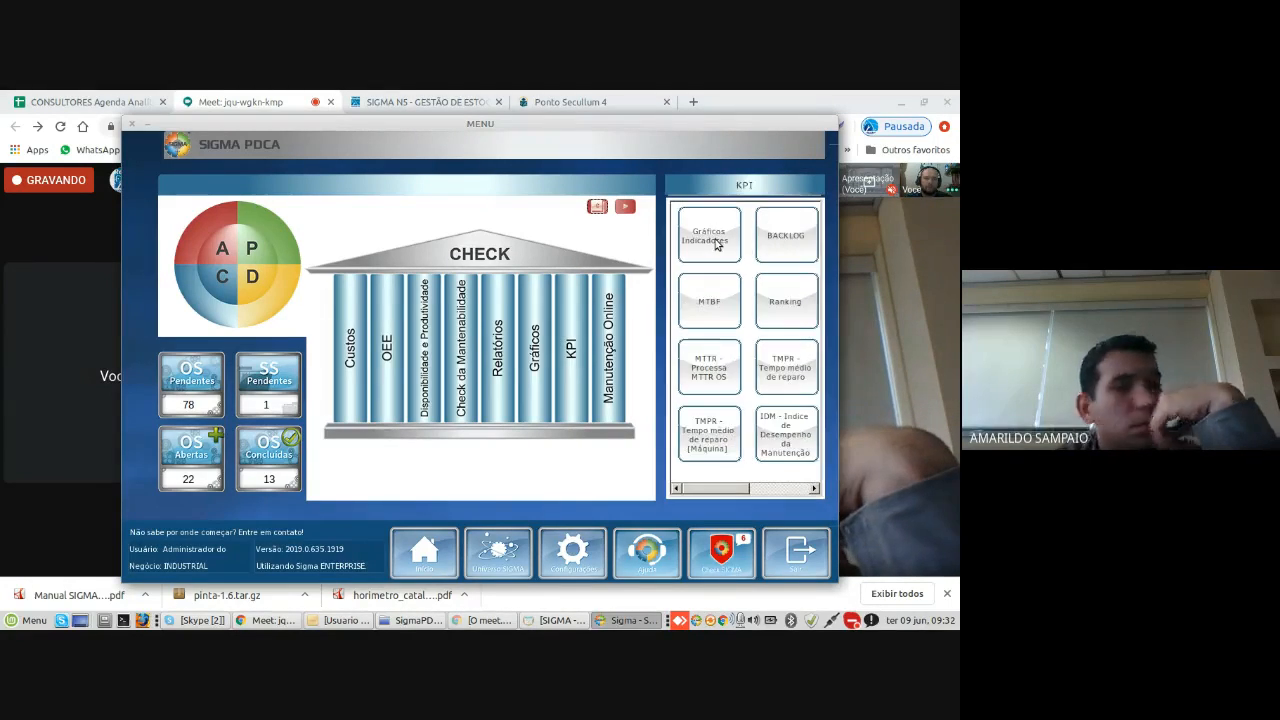
# Step: Open Gráficos Indicadores from the KPI options and view the PTMC, NMCT, IMPR and ABSE indicators' formulas and graphs
pyautogui.click(713, 239)
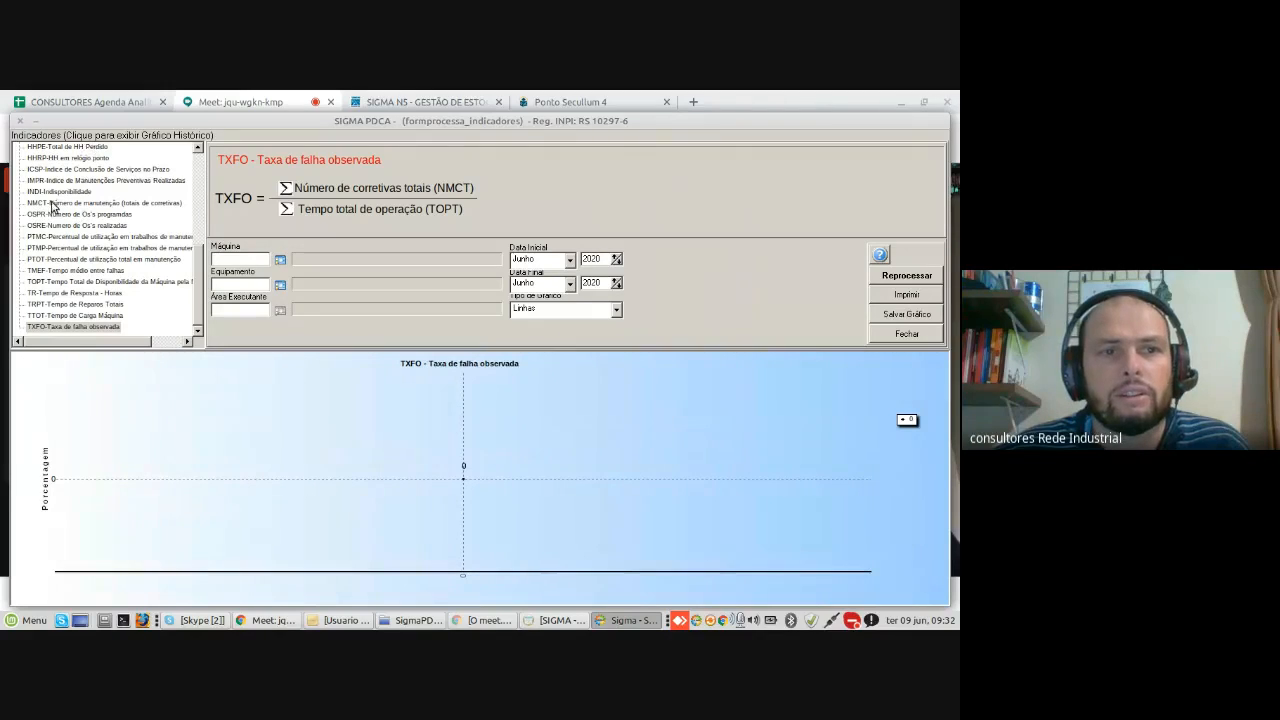
pyautogui.click(68, 282)
pyautogui.click(67, 236)
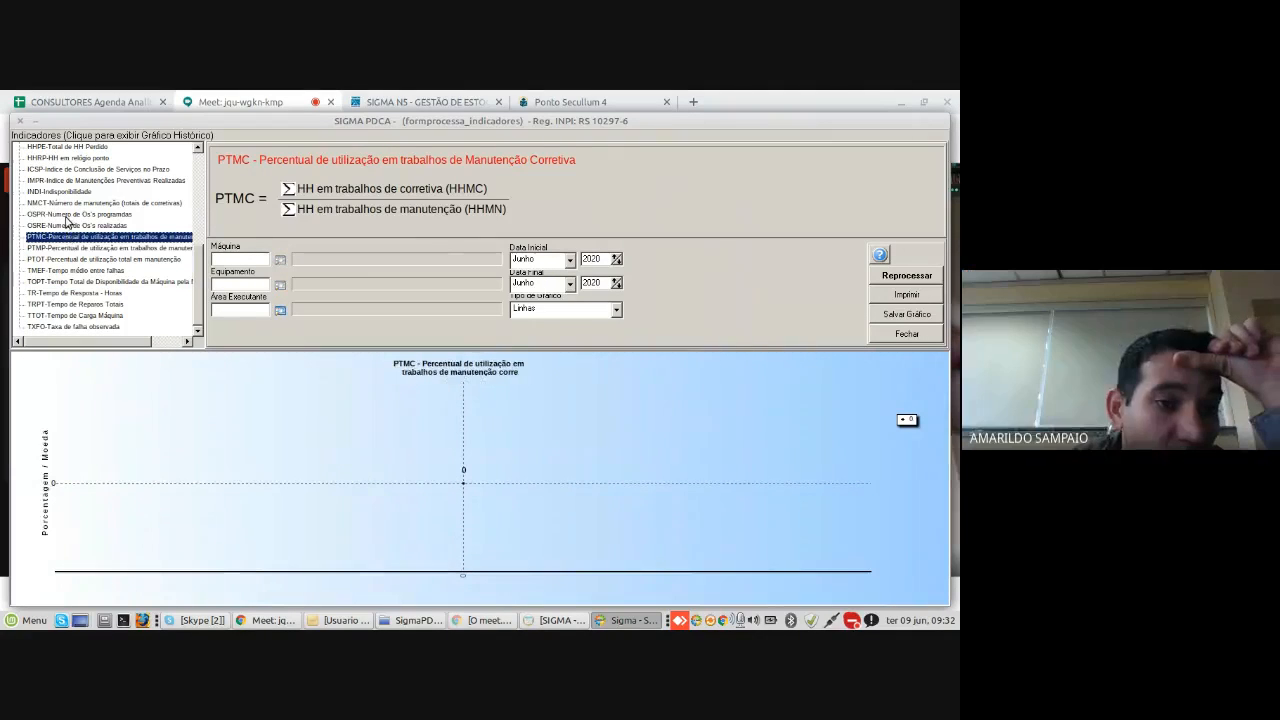
pyautogui.click(70, 203)
pyautogui.click(93, 181)
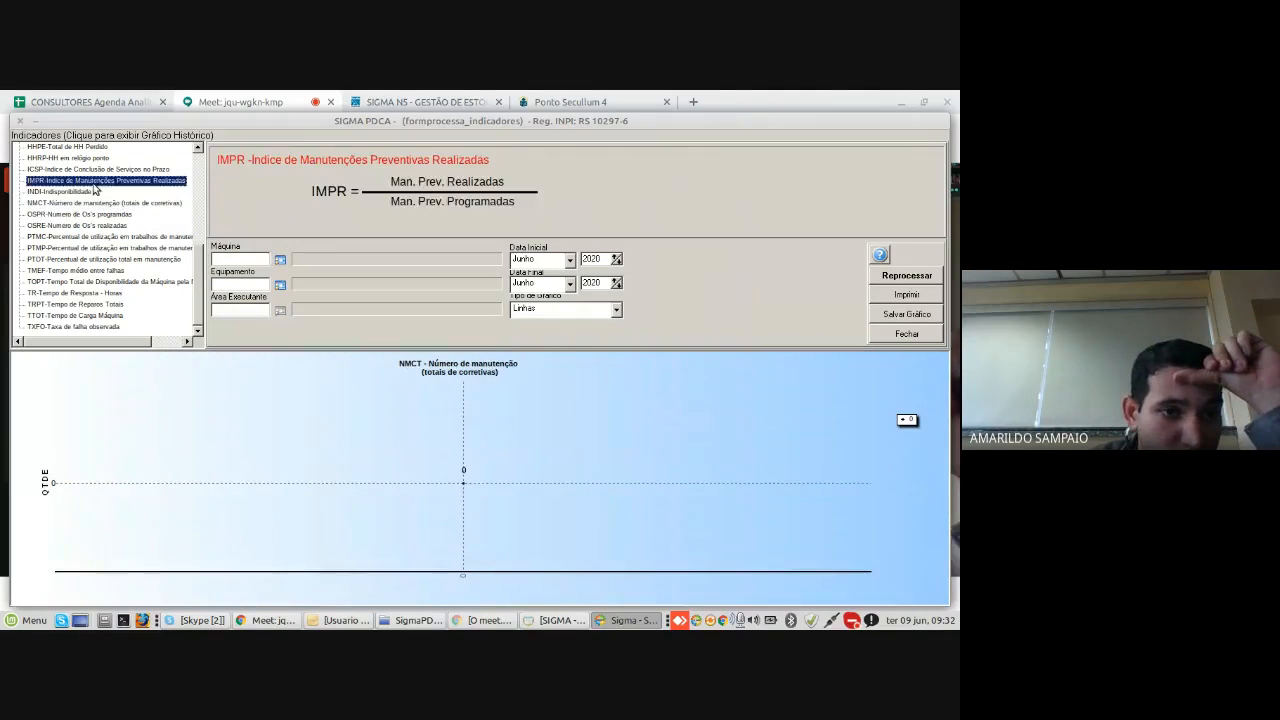
pyautogui.scroll(6, 97, 180)
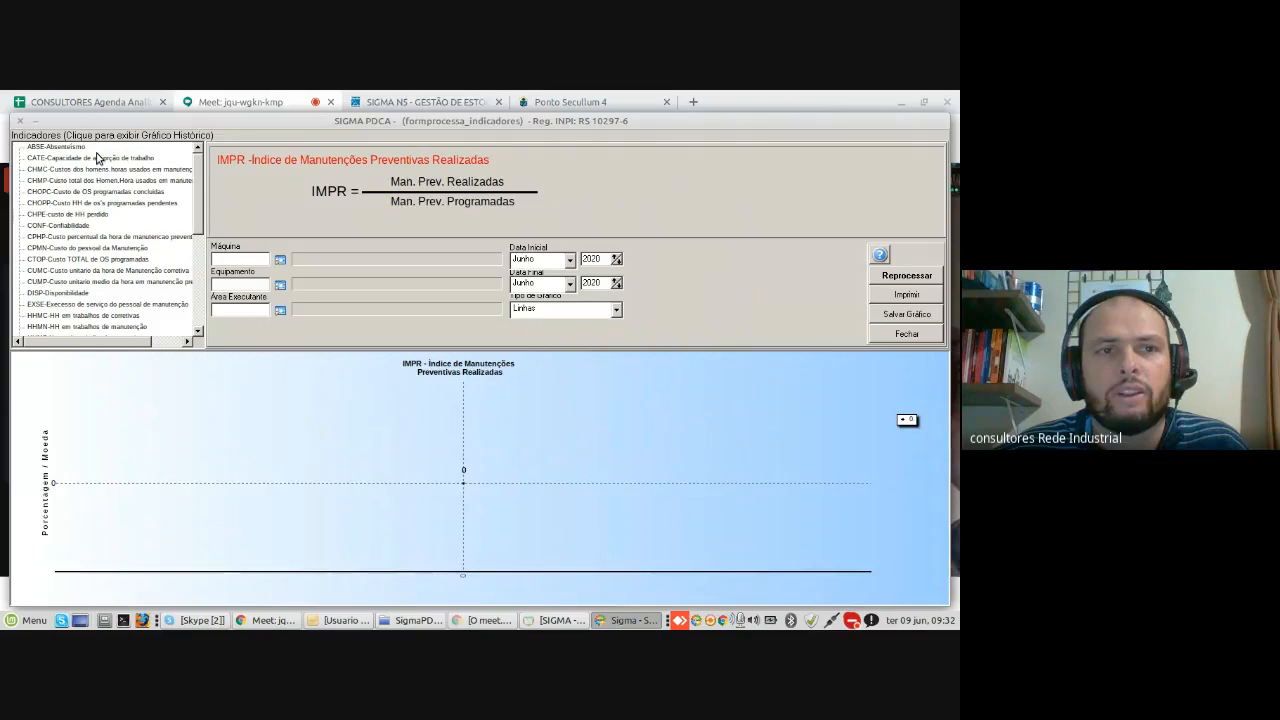
pyautogui.click(68, 147)
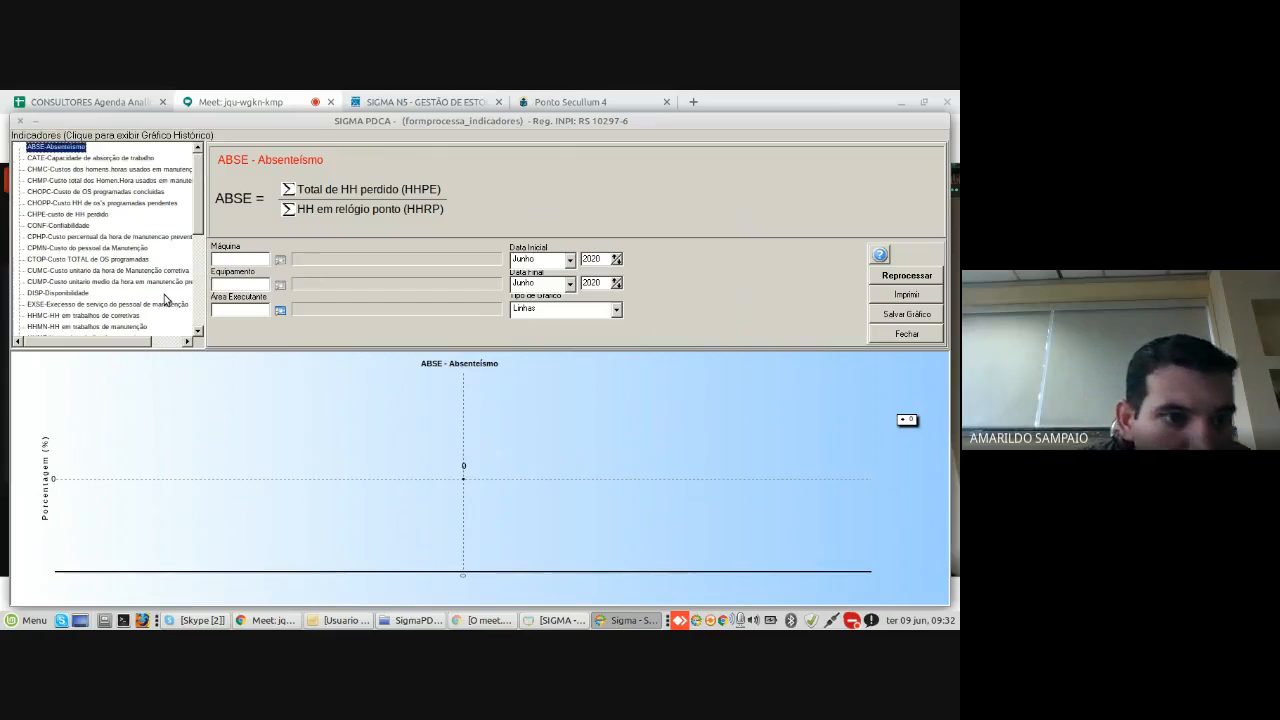
# Step: Open the DISP - Disponibilidade indicator, view its machine selection list, and close the list without choosing a machine
pyautogui.click(60, 292)
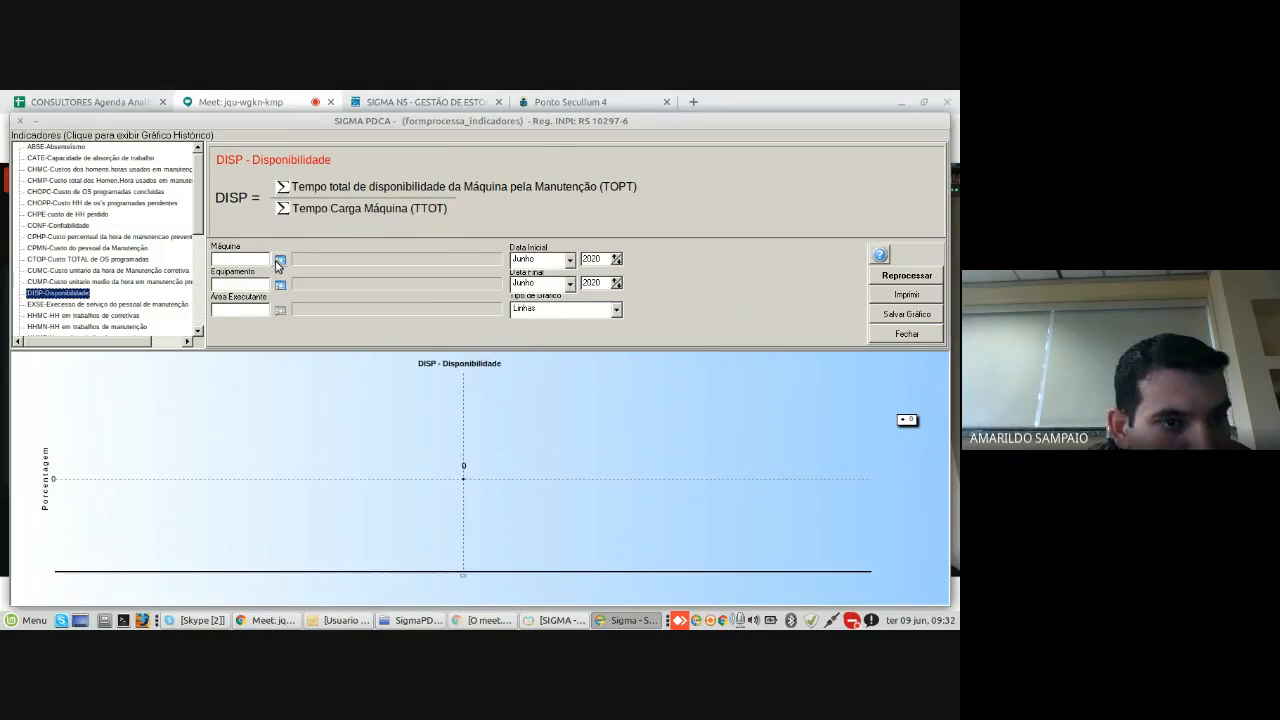
pyautogui.click(280, 261)
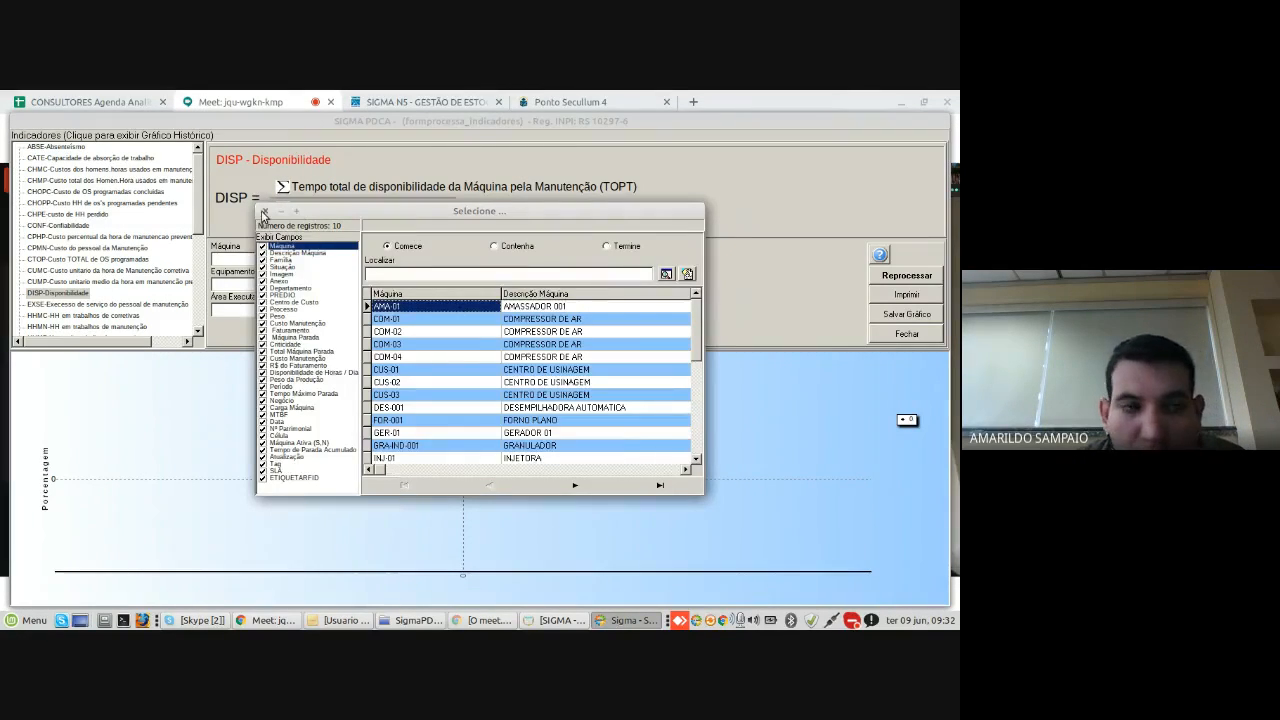
pyautogui.click(265, 211)
# Step: Open the TXFO - Taxa de falha observada indicator and set its initial month to Abril and graph type to Colunas
pyautogui.scroll(-4, 148, 270)
pyautogui.scroll(-3, 148, 275)
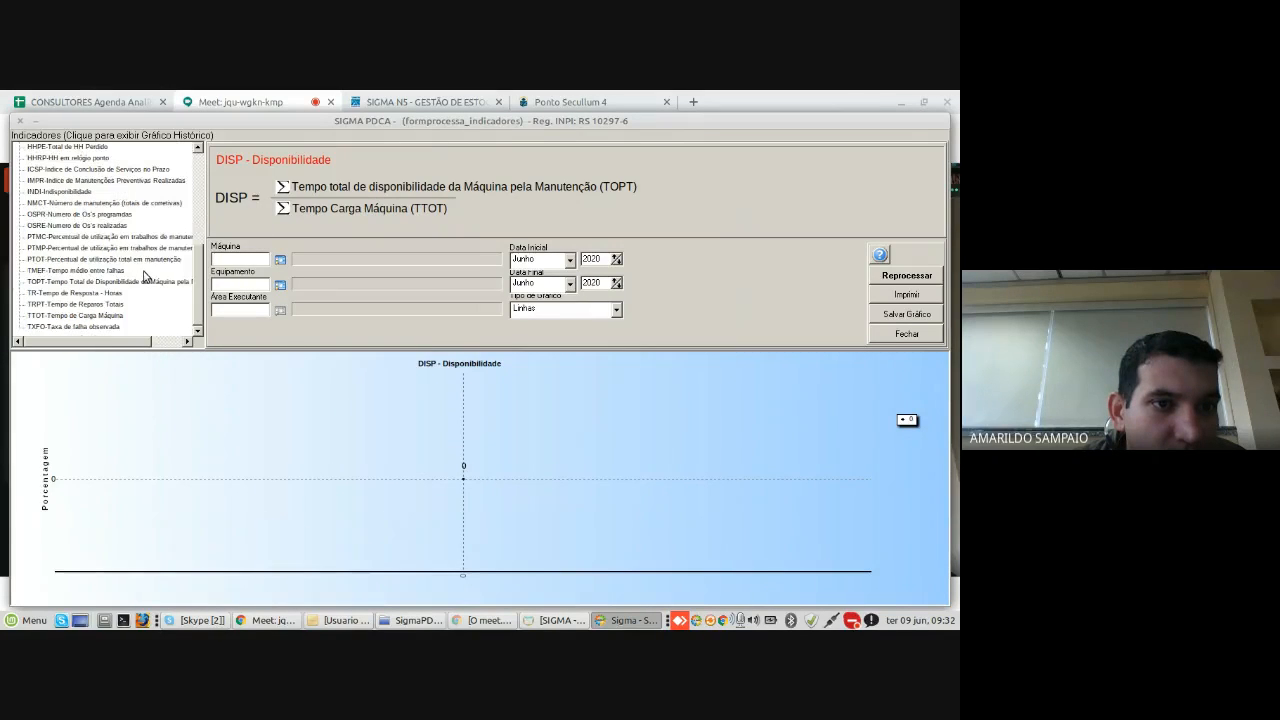
pyautogui.click(106, 328)
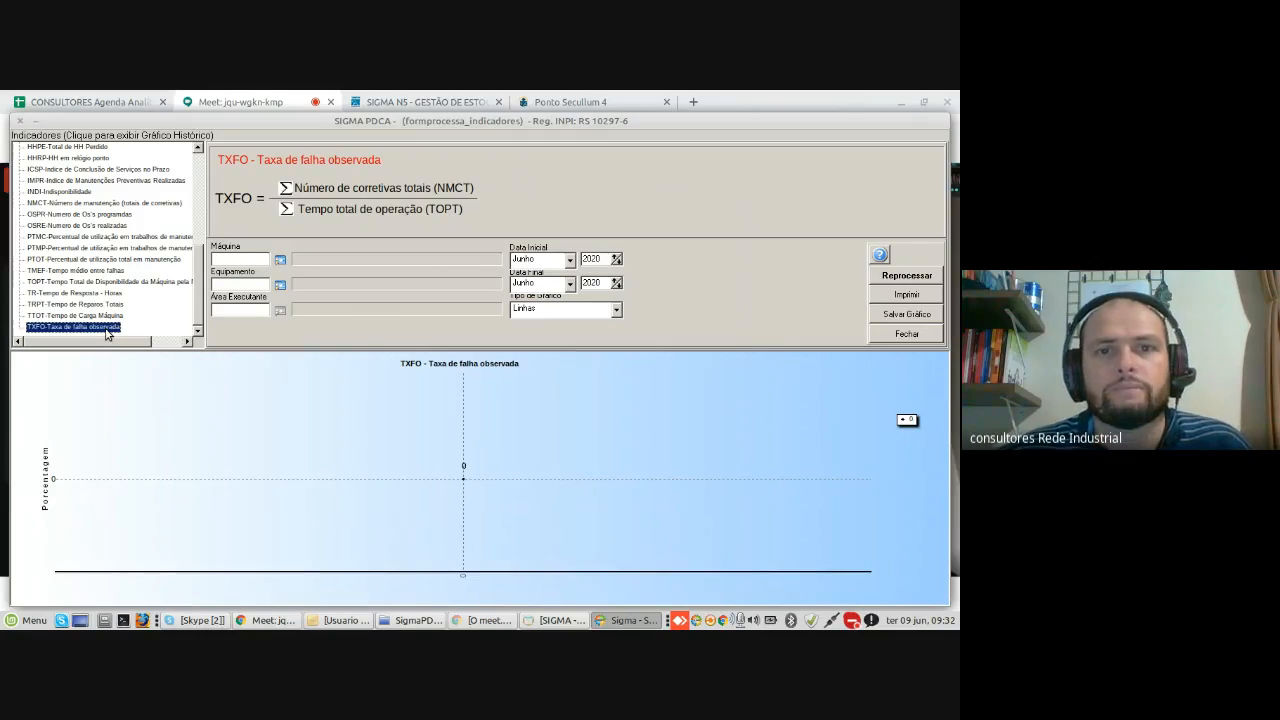
pyautogui.click(546, 262)
pyautogui.click(547, 310)
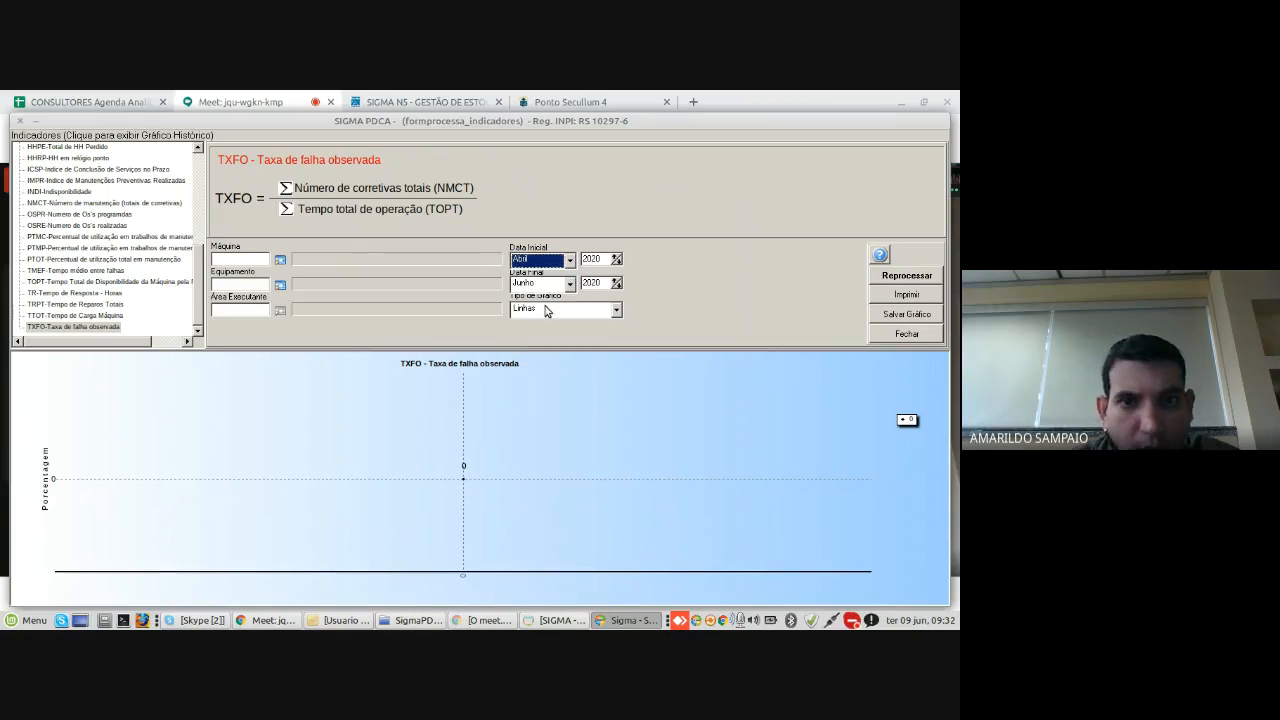
pyautogui.click(548, 286)
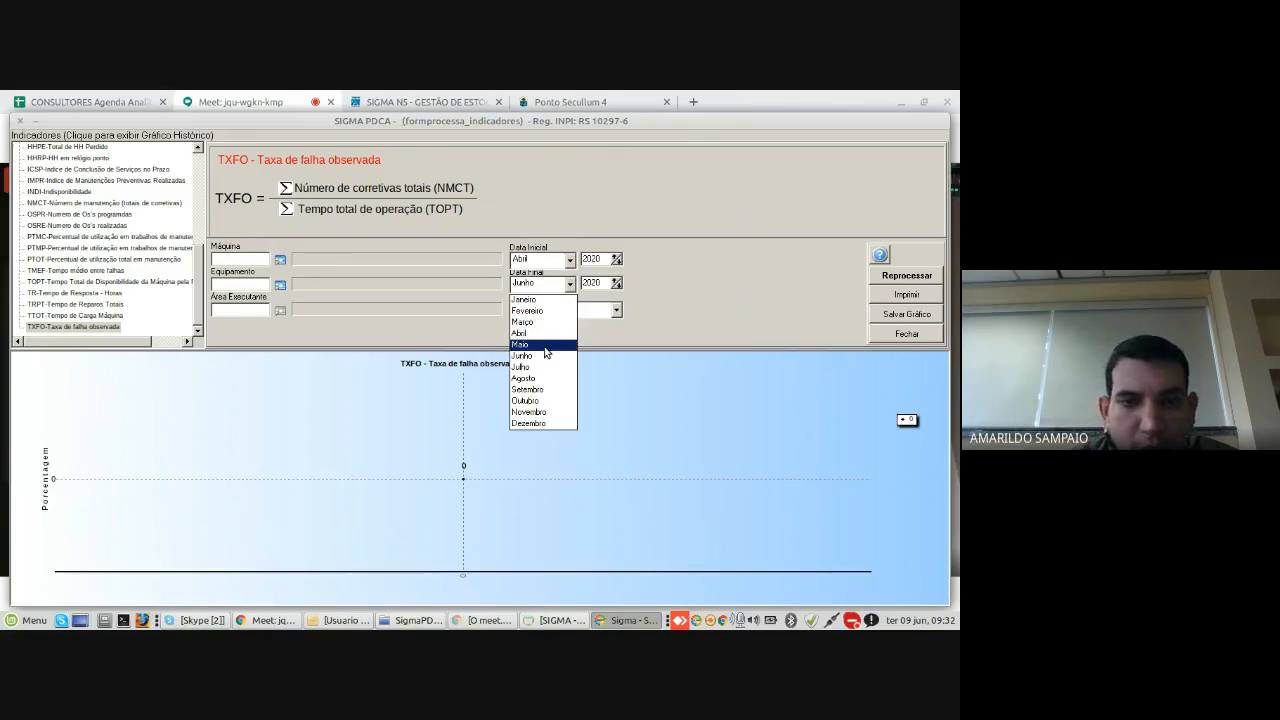
pyautogui.click(535, 264)
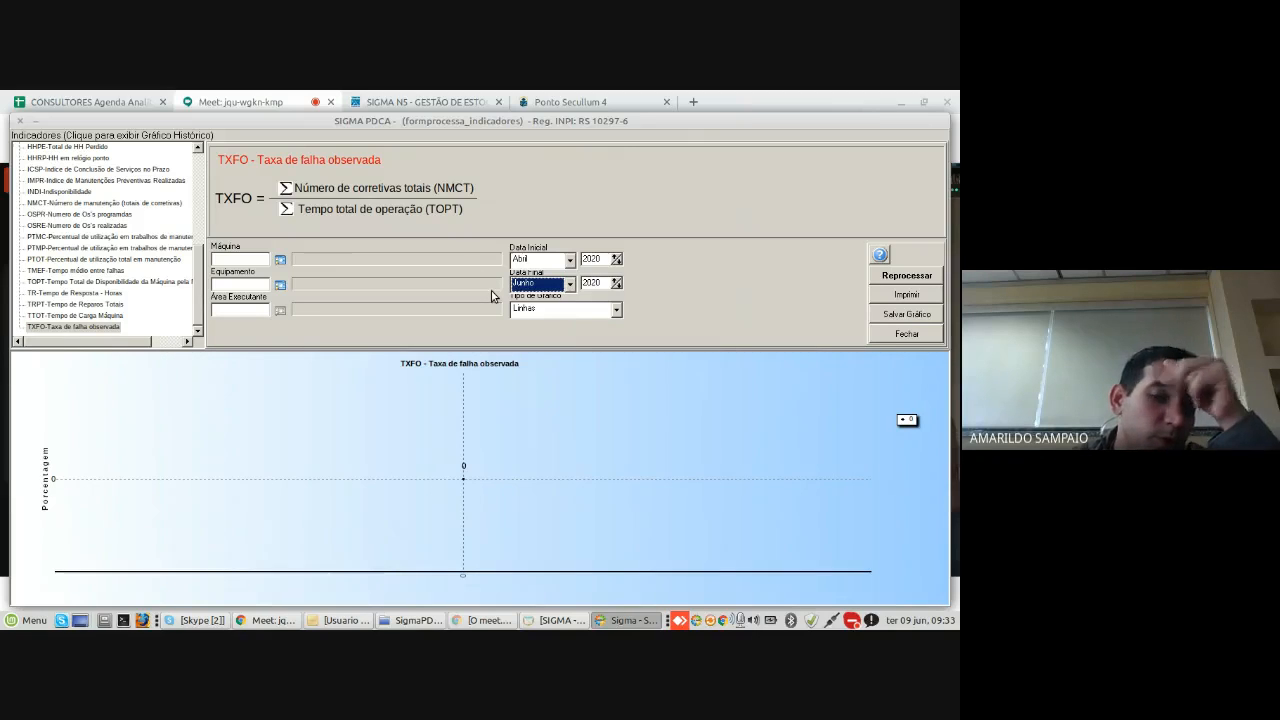
pyautogui.click(616, 309)
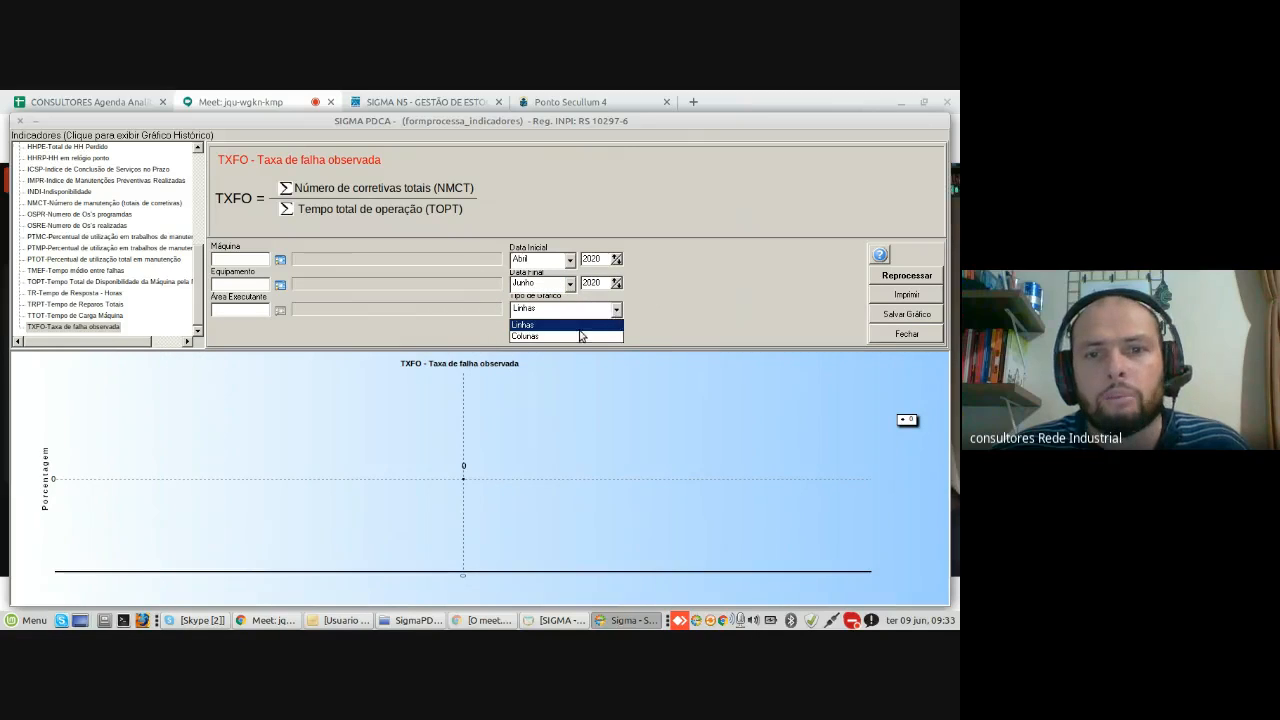
pyautogui.click(540, 337)
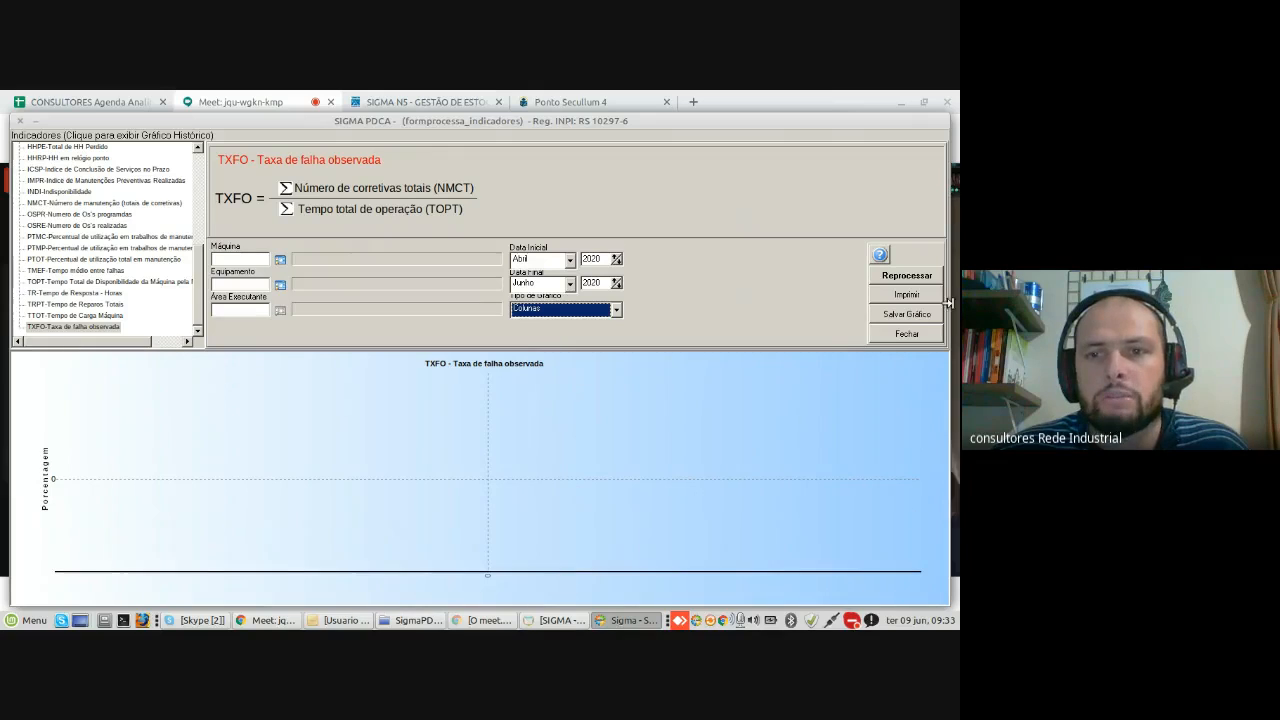
# Step: Reprocess the TXFO graph for machine INJ-01 with Janeiro as the initial month
pyautogui.click(569, 259)
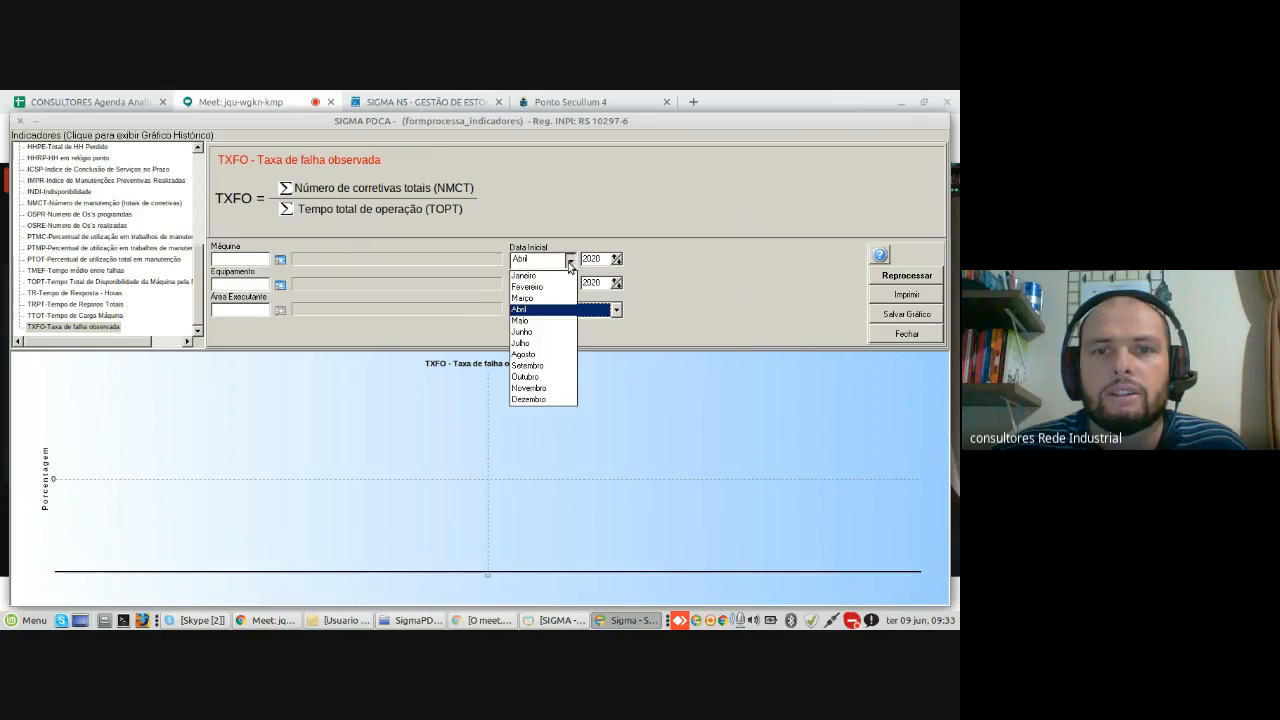
pyautogui.click(530, 273)
pyautogui.click(280, 261)
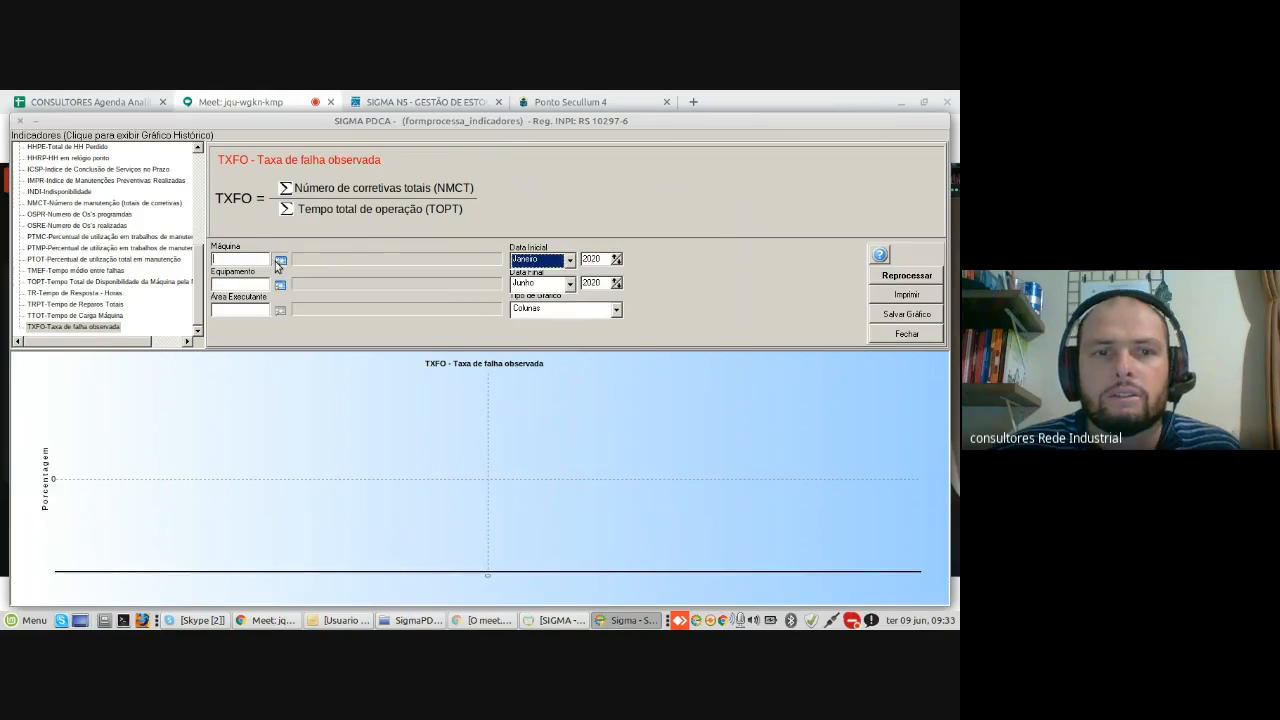
pyautogui.doubleClick(399, 459)
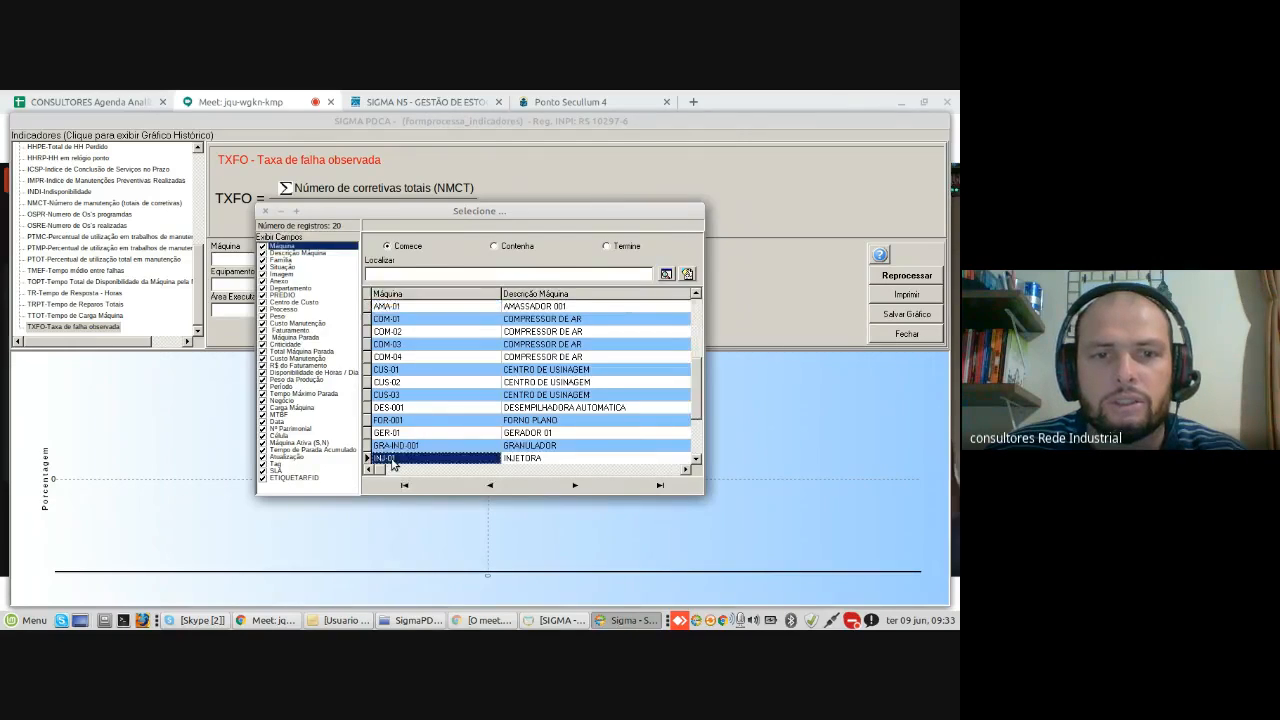
pyautogui.click(907, 317)
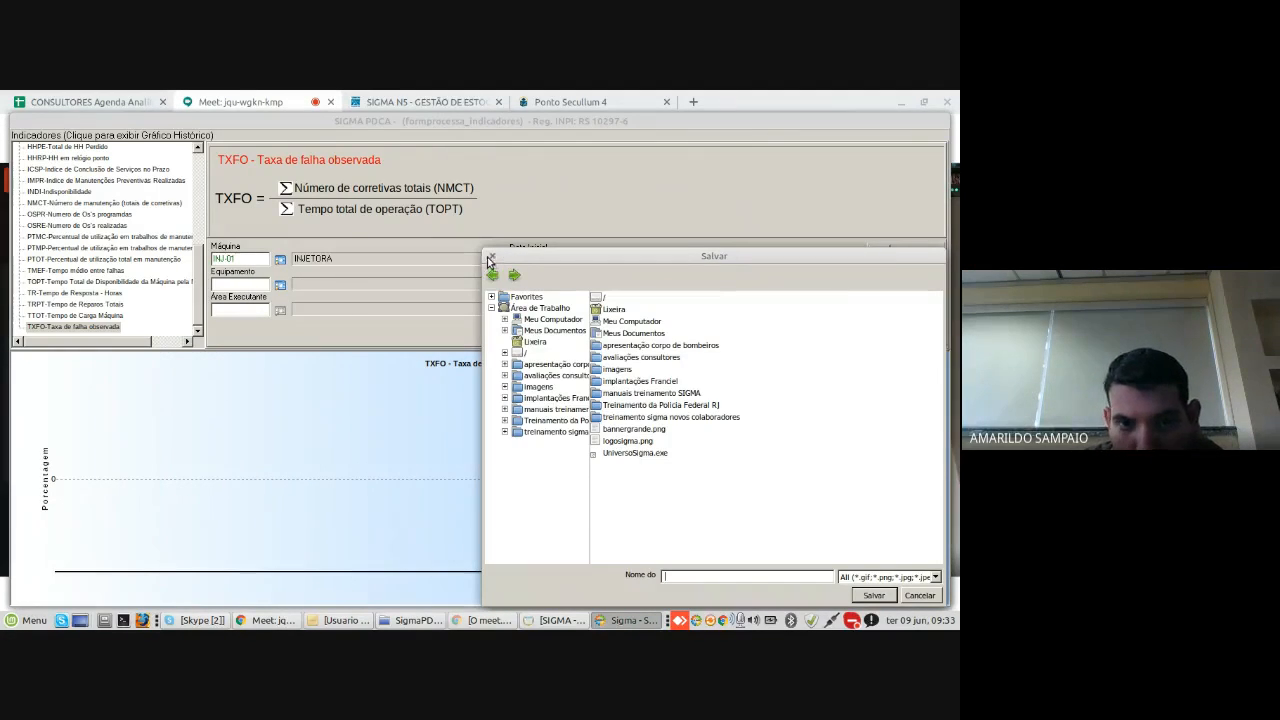
pyautogui.click(492, 256)
pyautogui.click(906, 277)
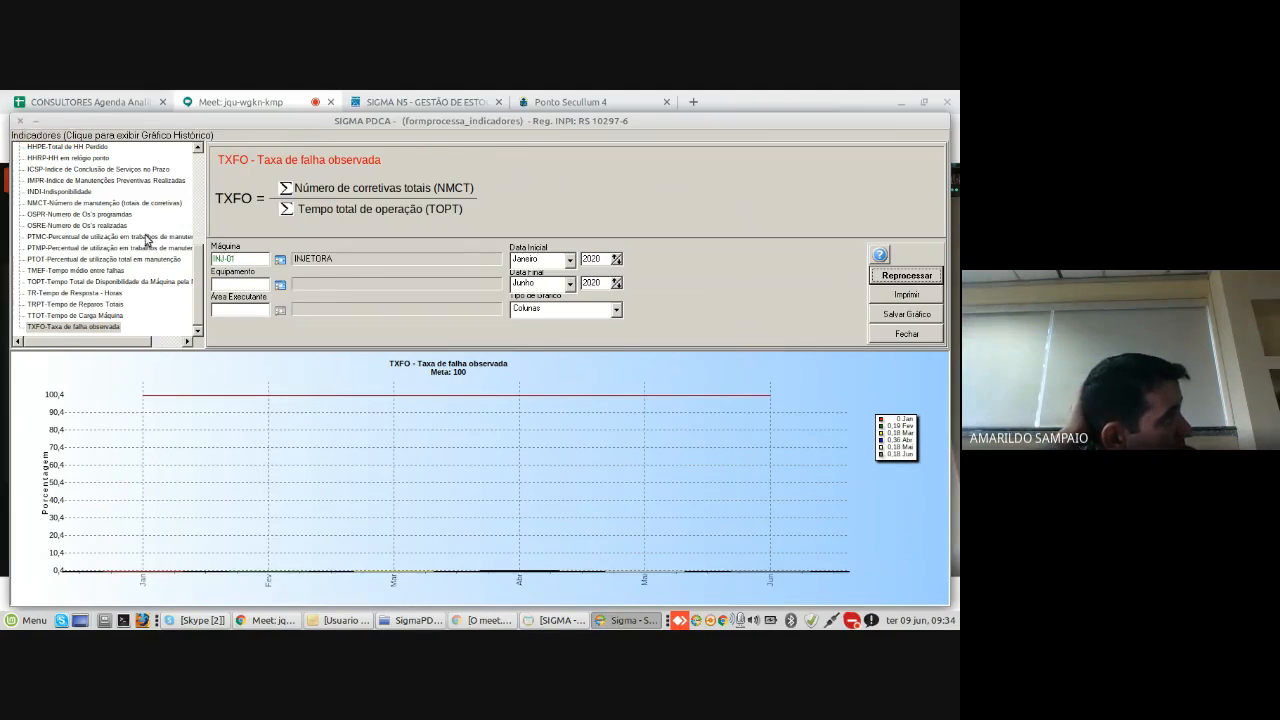
# Step: View the formulas and graphs of the TTOT, TRPT, TR, DISP and INDI indicators, returning to DISP
pyautogui.click(97, 316)
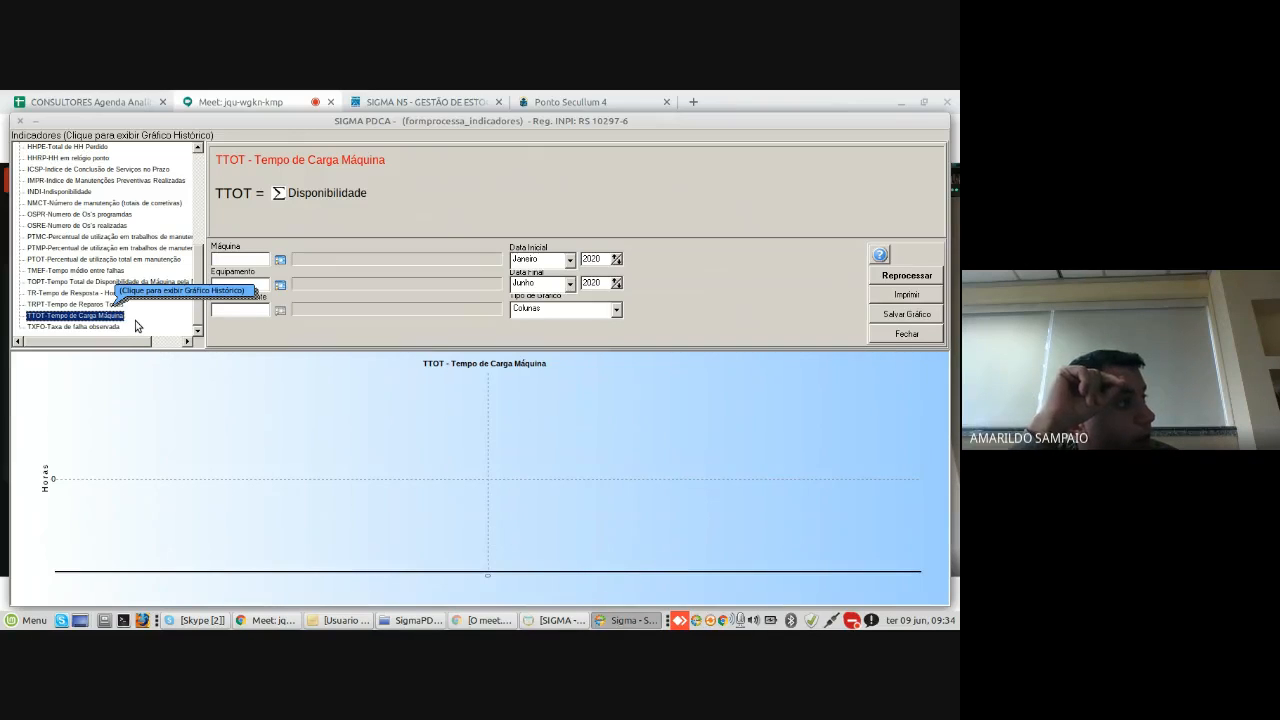
pyautogui.click(78, 305)
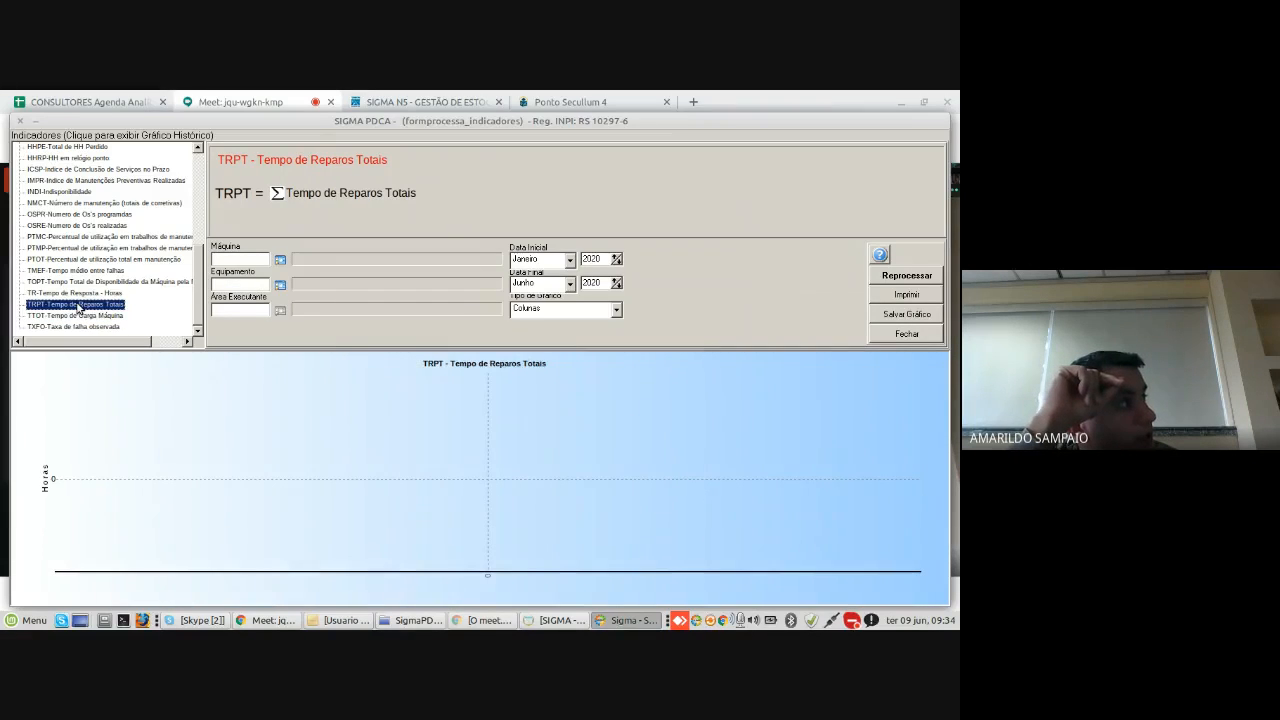
pyautogui.click(78, 293)
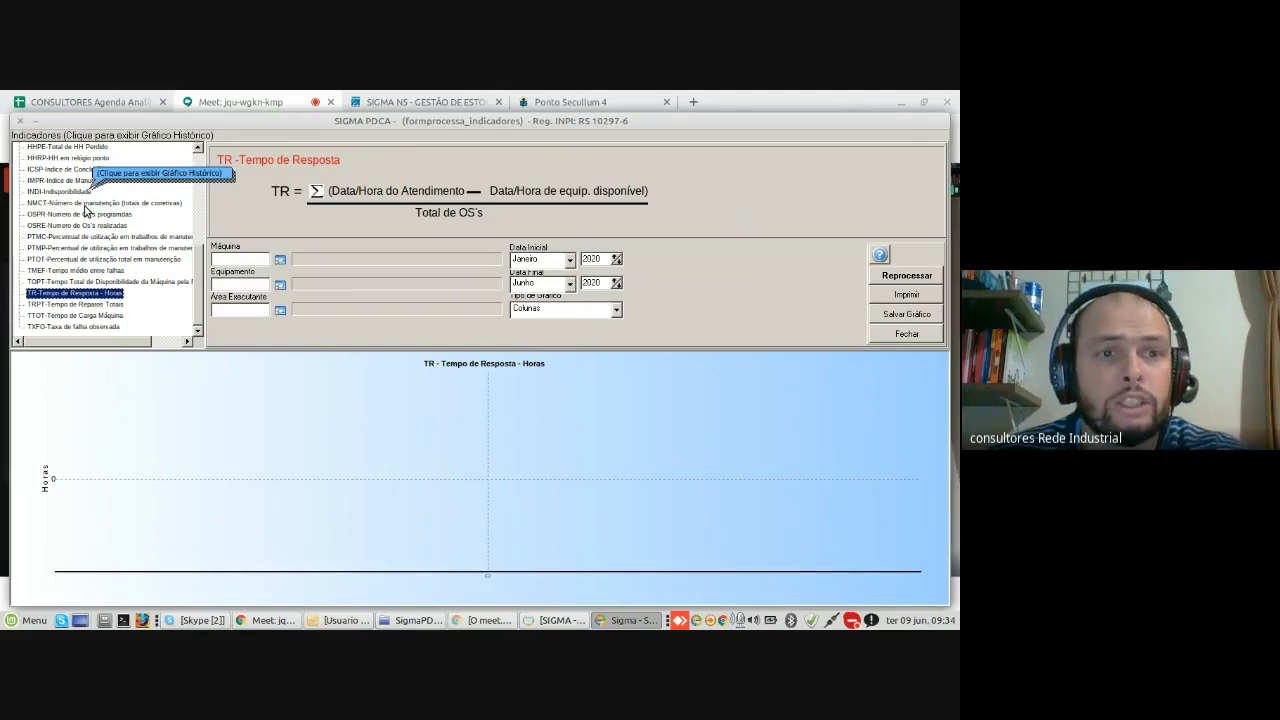
pyautogui.scroll(2, 88, 218)
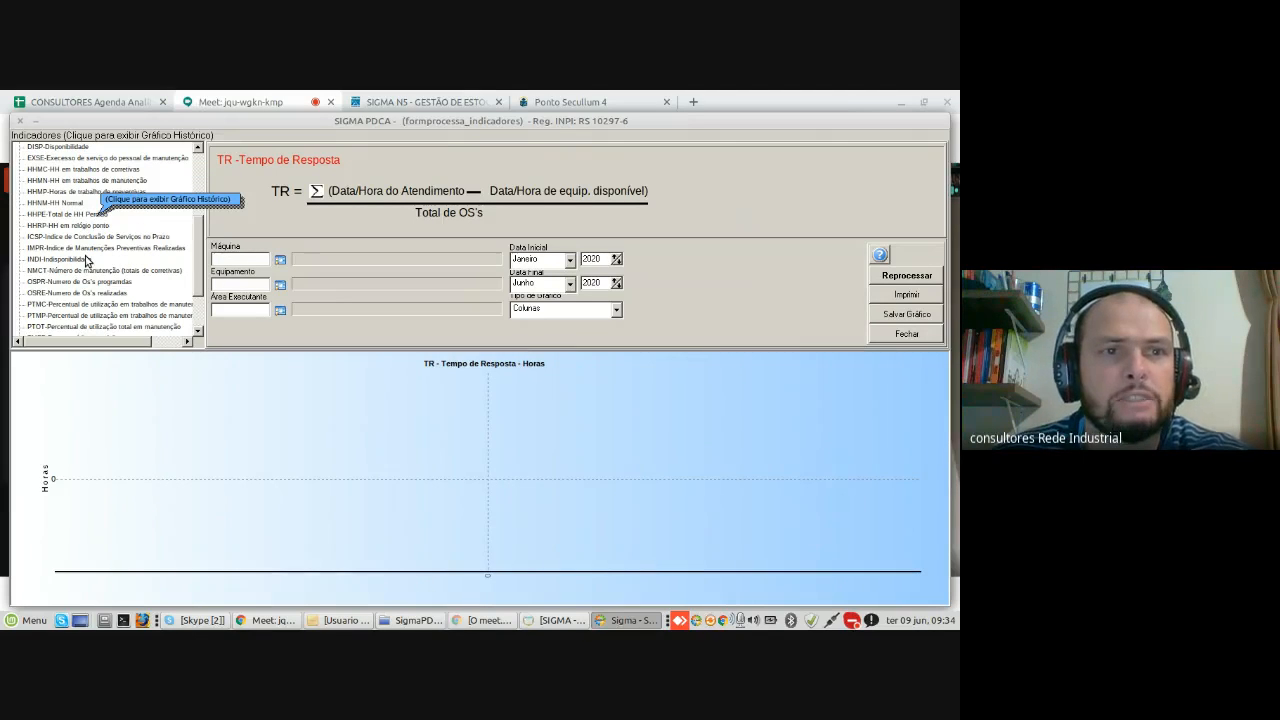
pyautogui.click(70, 147)
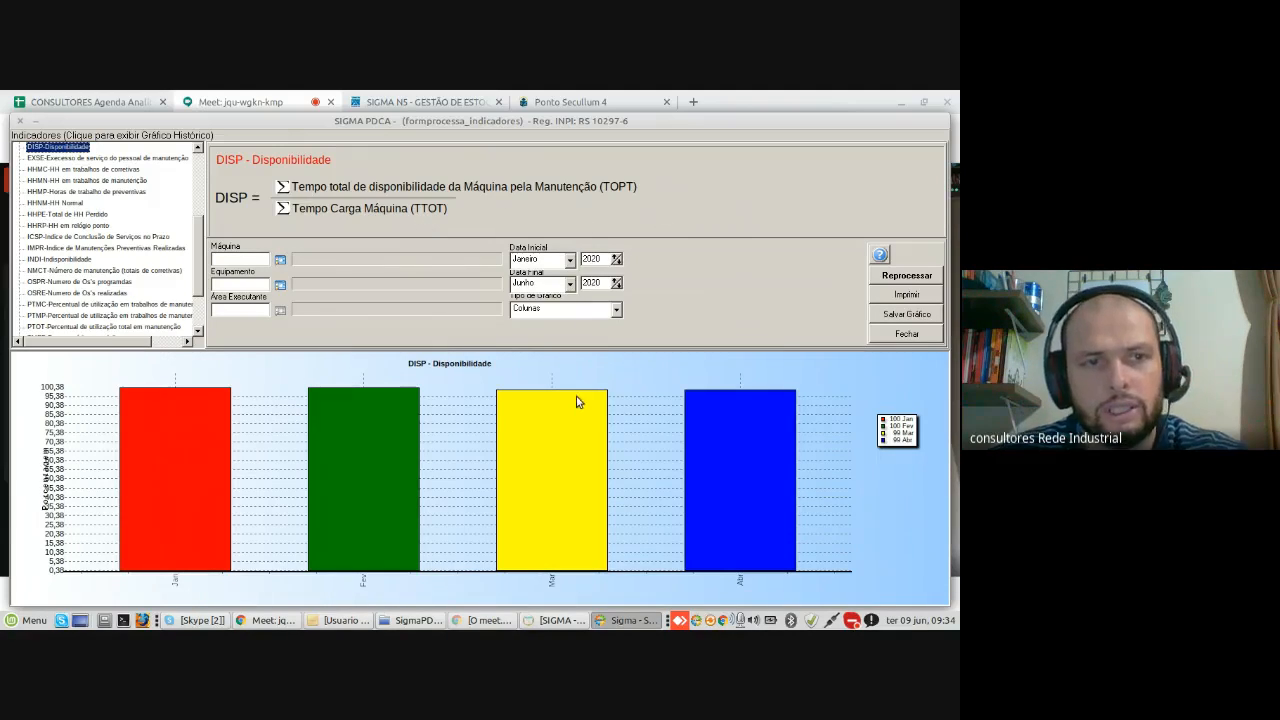
pyautogui.click(59, 259)
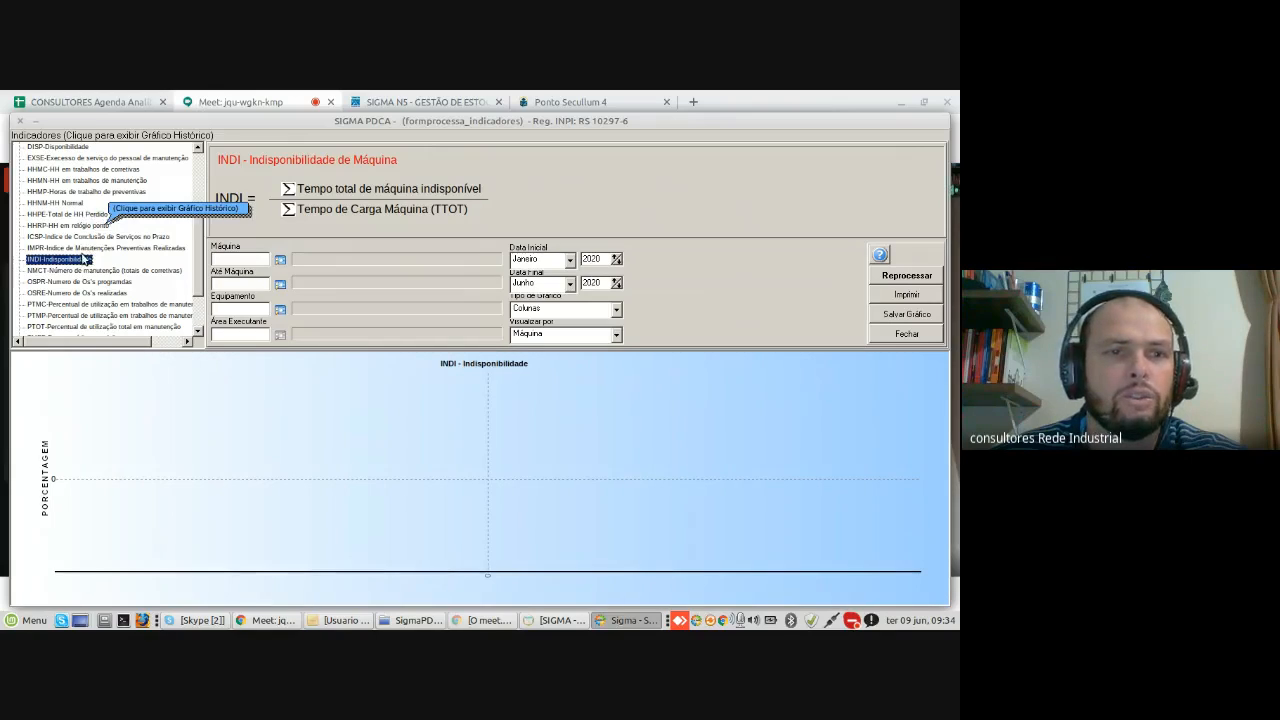
pyautogui.scroll(2, 86, 240)
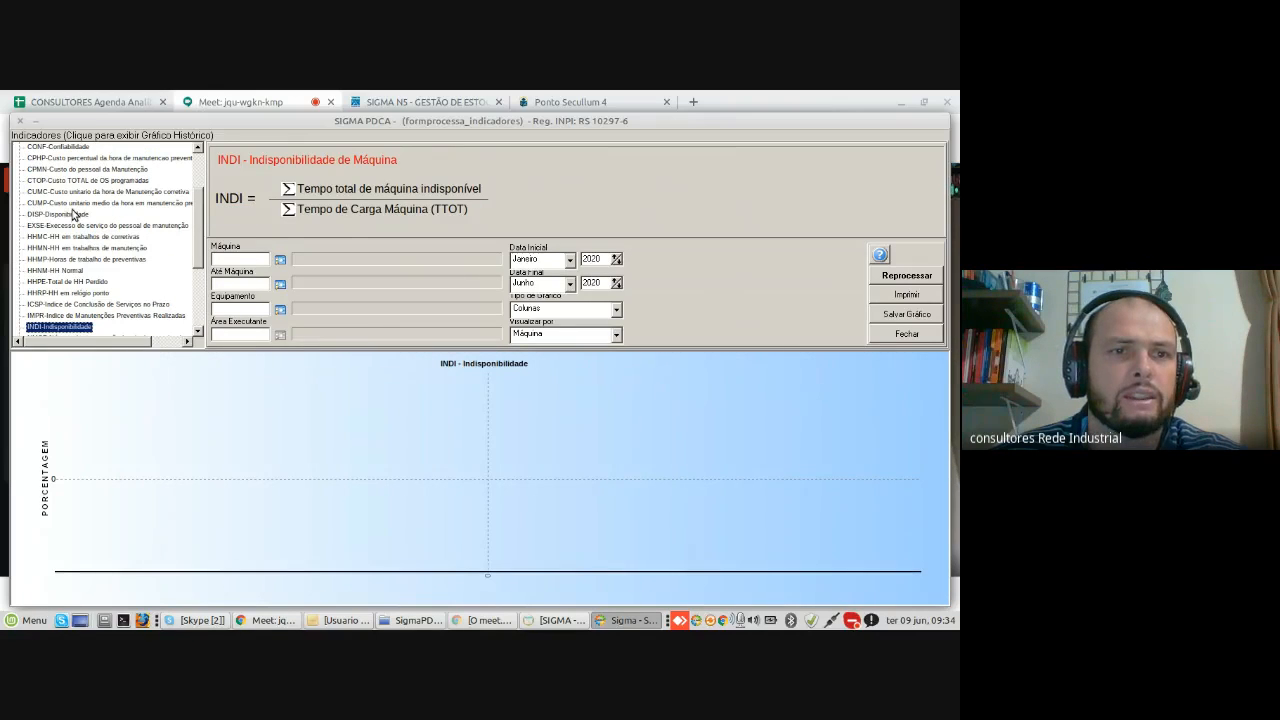
pyautogui.click(73, 214)
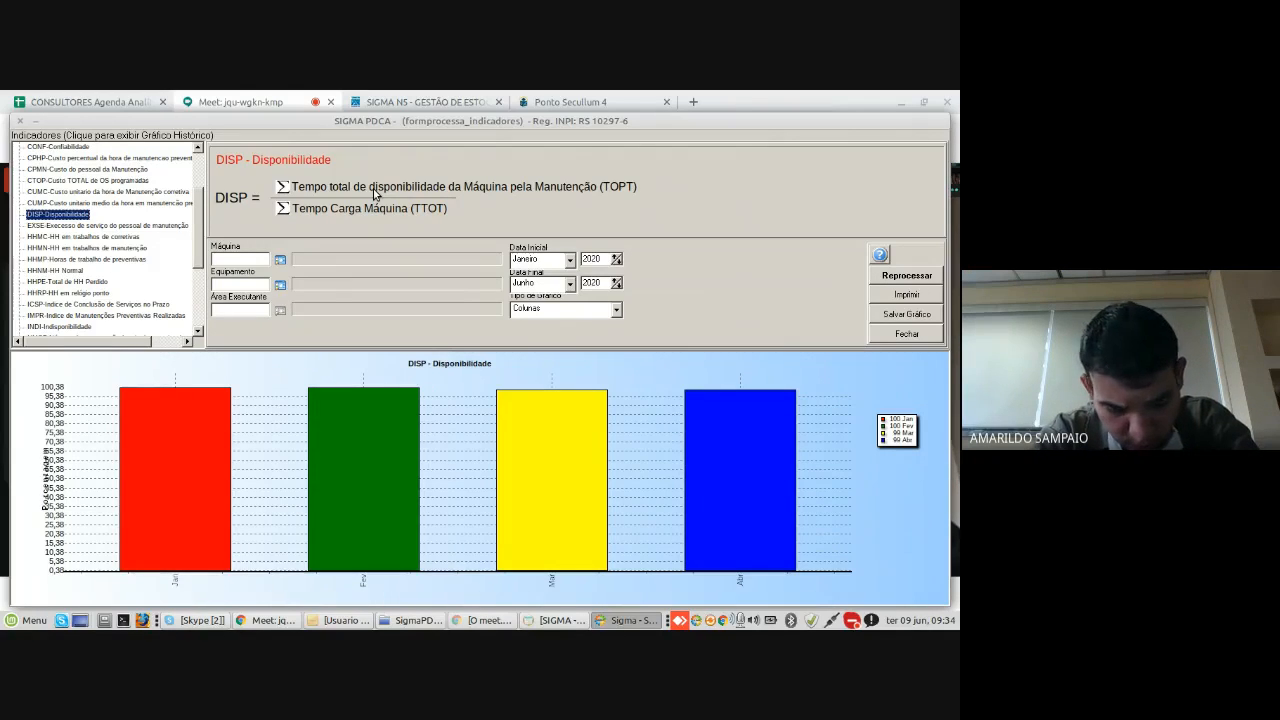
# Step: View the image file formats offered for saving the DISP graph and close the save dialog without saving
pyautogui.click(905, 316)
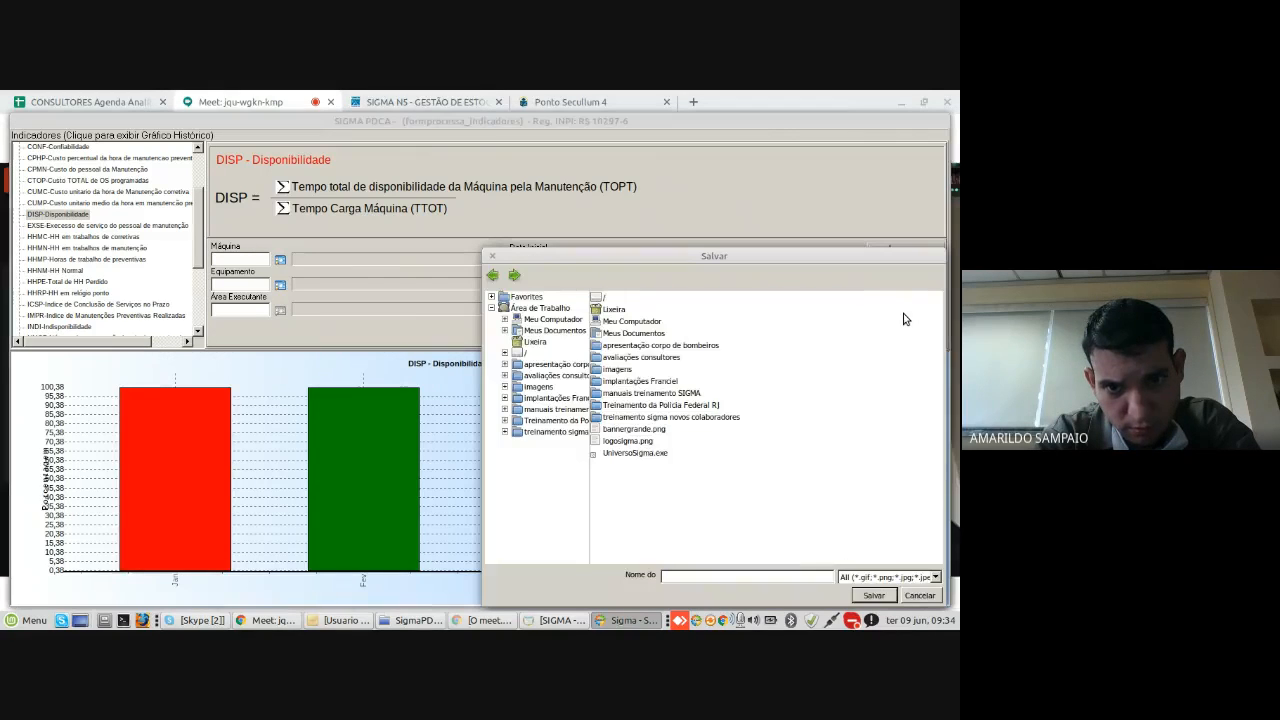
pyautogui.click(935, 577)
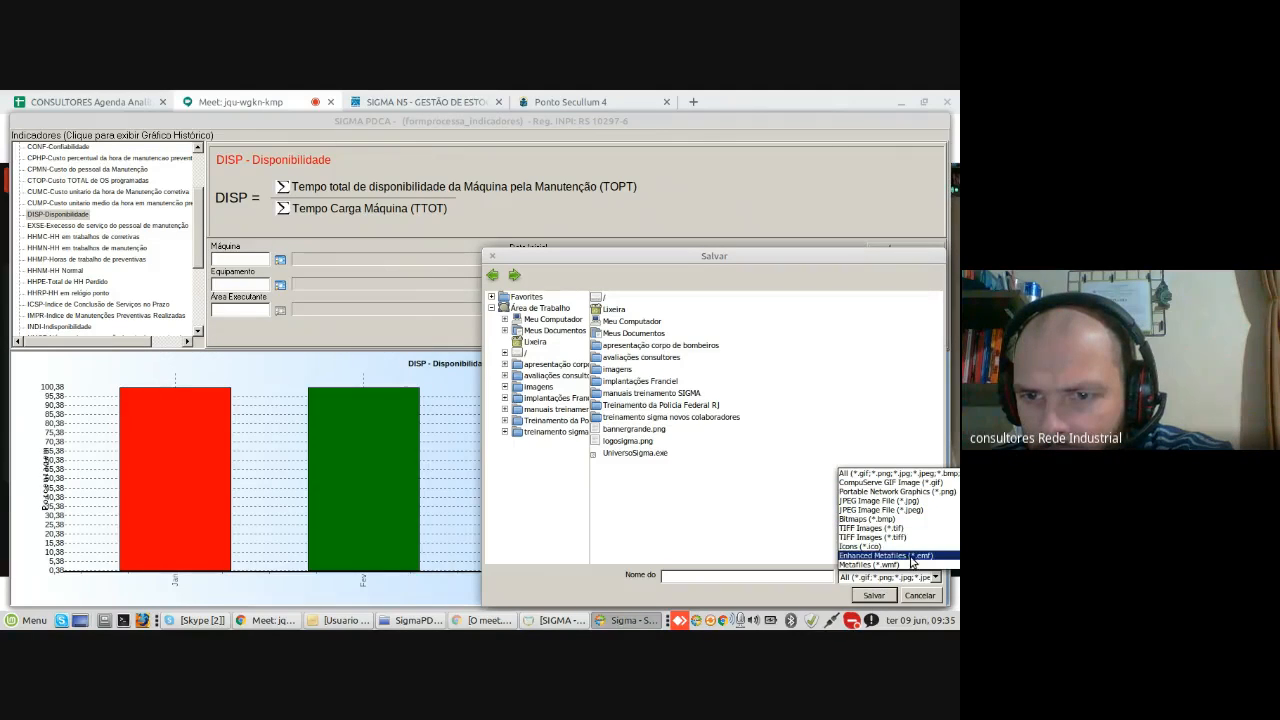
pyautogui.click(809, 451)
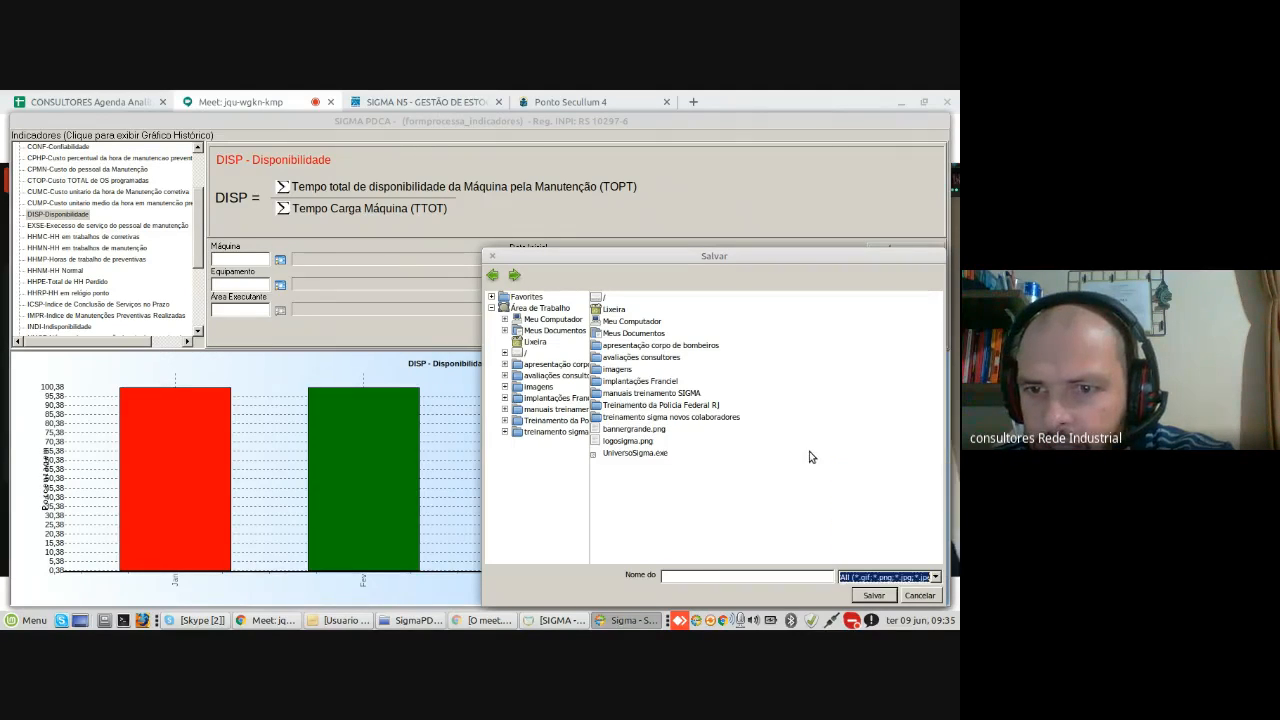
pyautogui.click(492, 262)
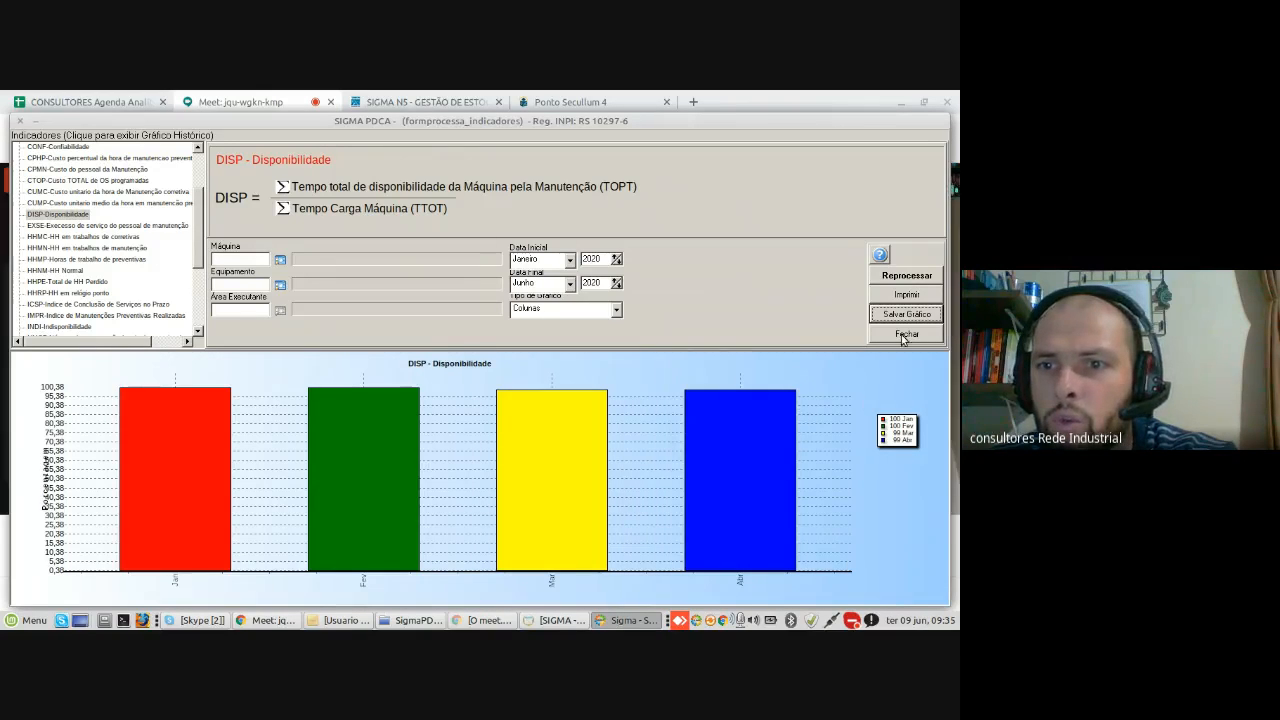
# Step: View the print types offered for the DISP graph without printing and close the indicators form
pyautogui.click(913, 296)
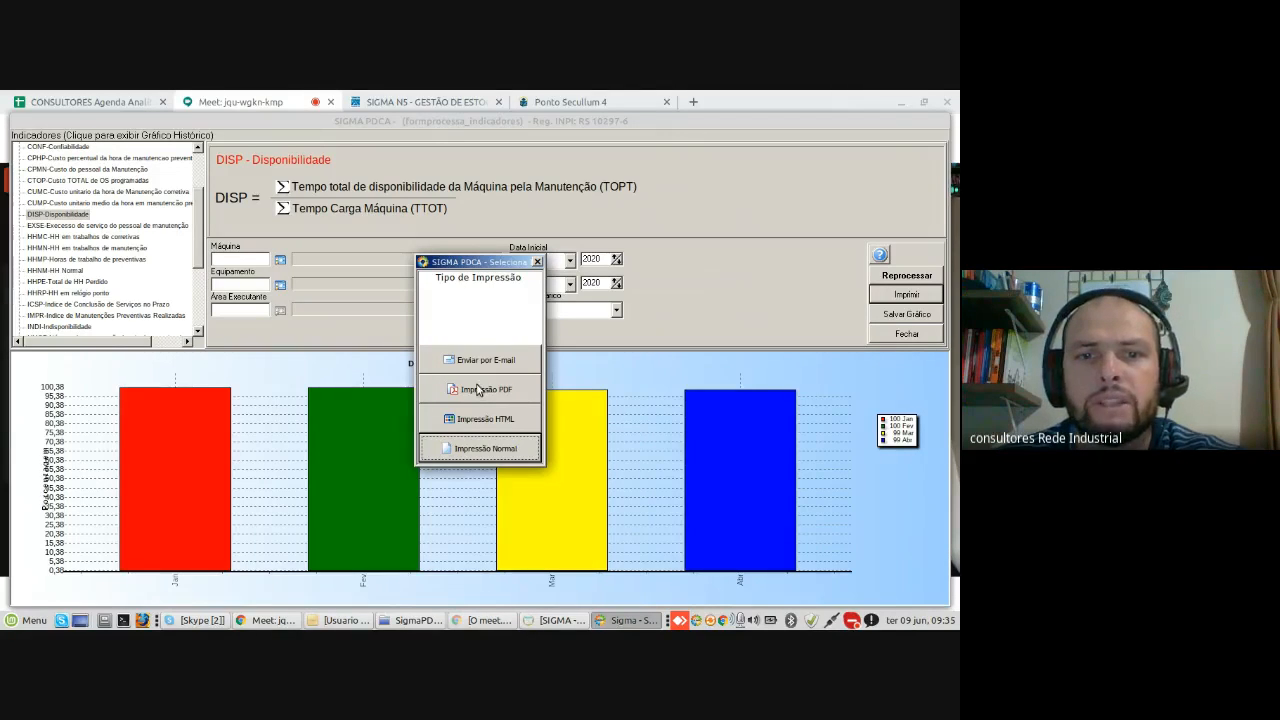
pyautogui.click(537, 263)
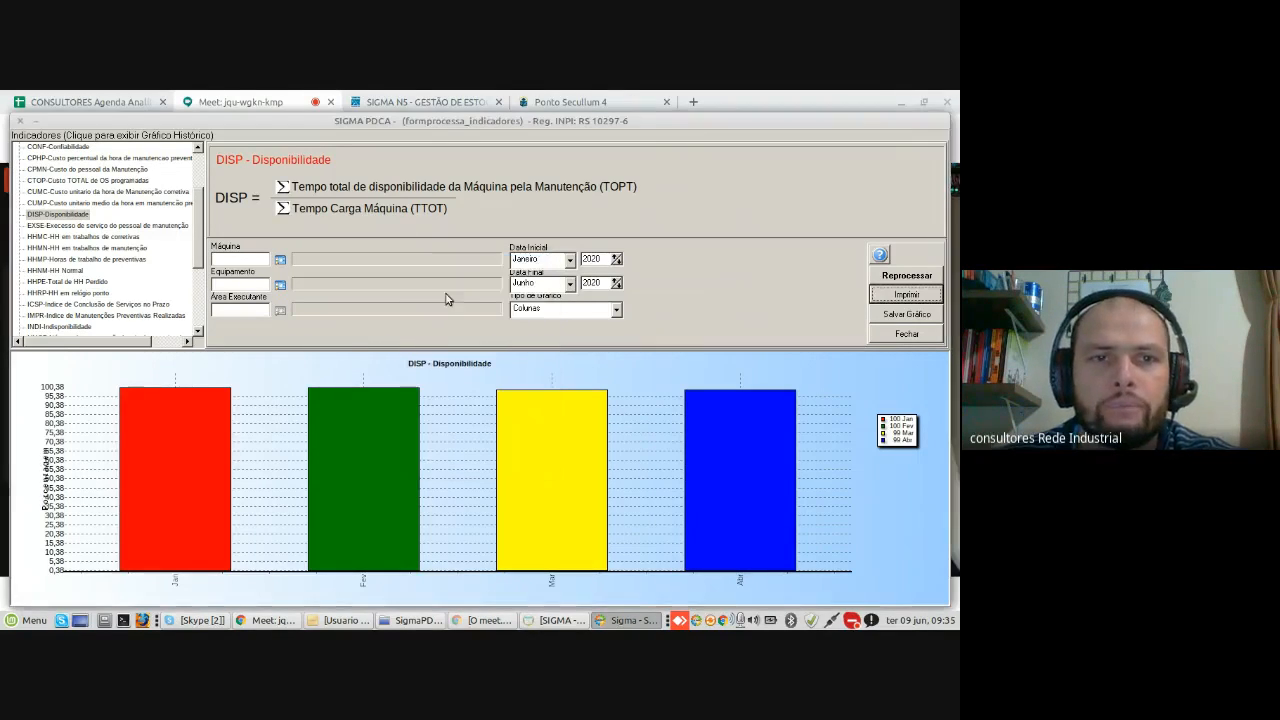
pyautogui.click(17, 122)
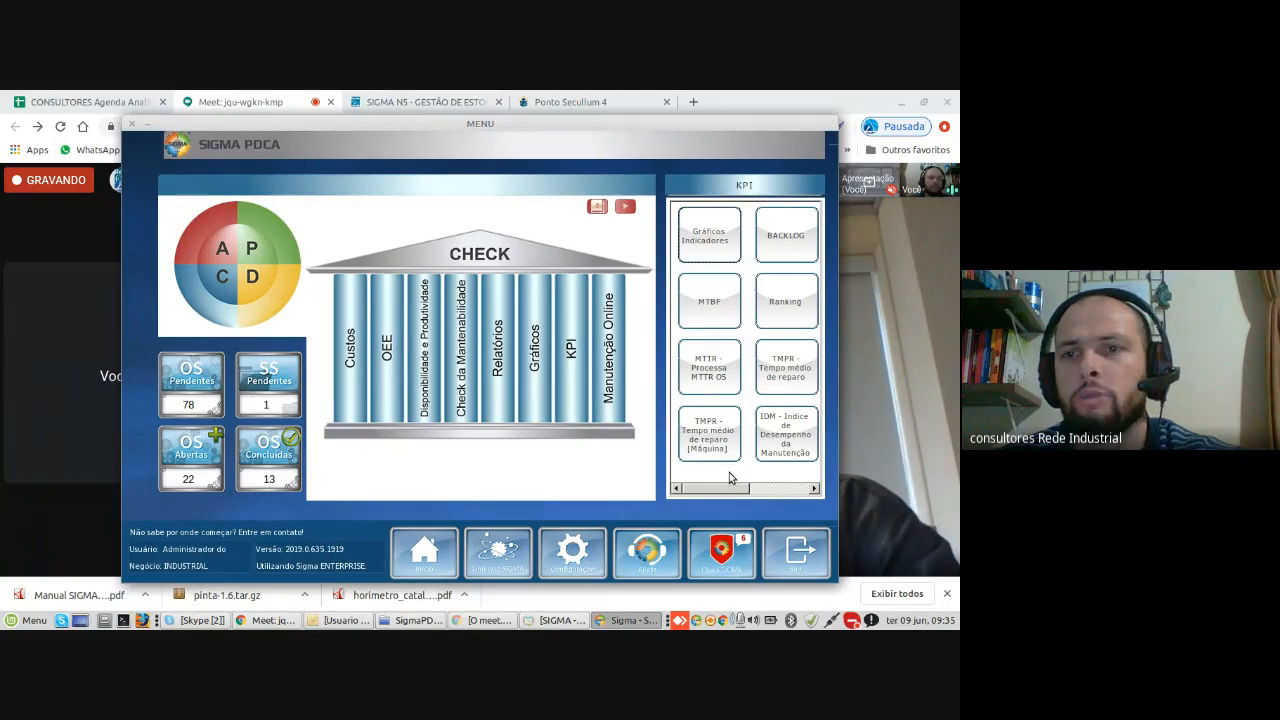
# Step: Show the Gráficos options under CHECK and look through the available graphs
pyautogui.click(532, 380)
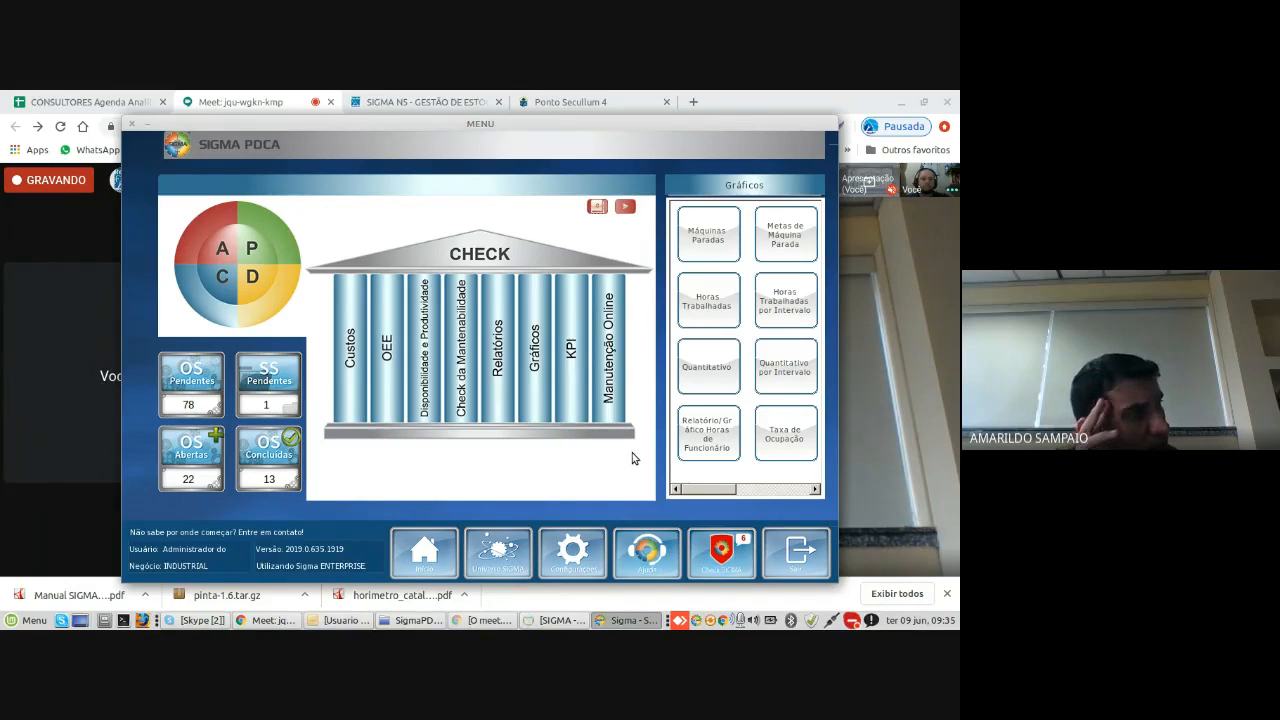
pyautogui.click(816, 490)
pyautogui.click(816, 490)
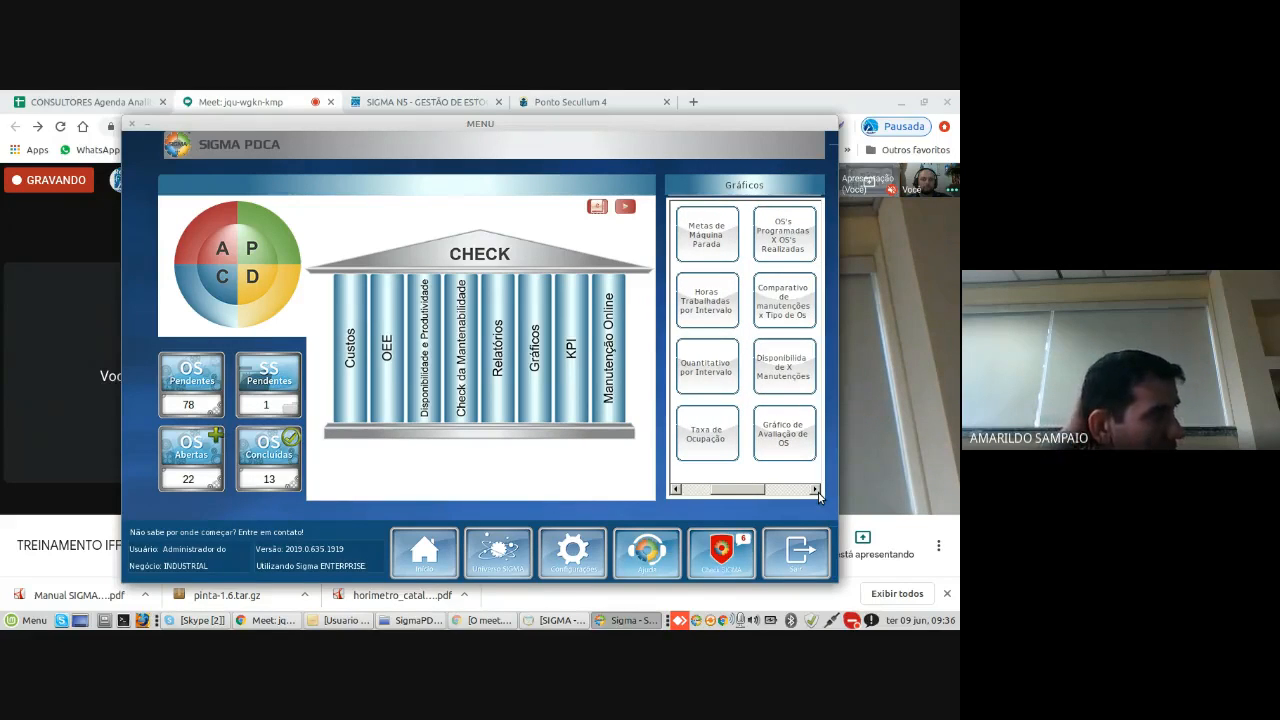
pyautogui.click(768, 492)
pyautogui.moveTo(768, 497); pyautogui.dragTo(700, 492)
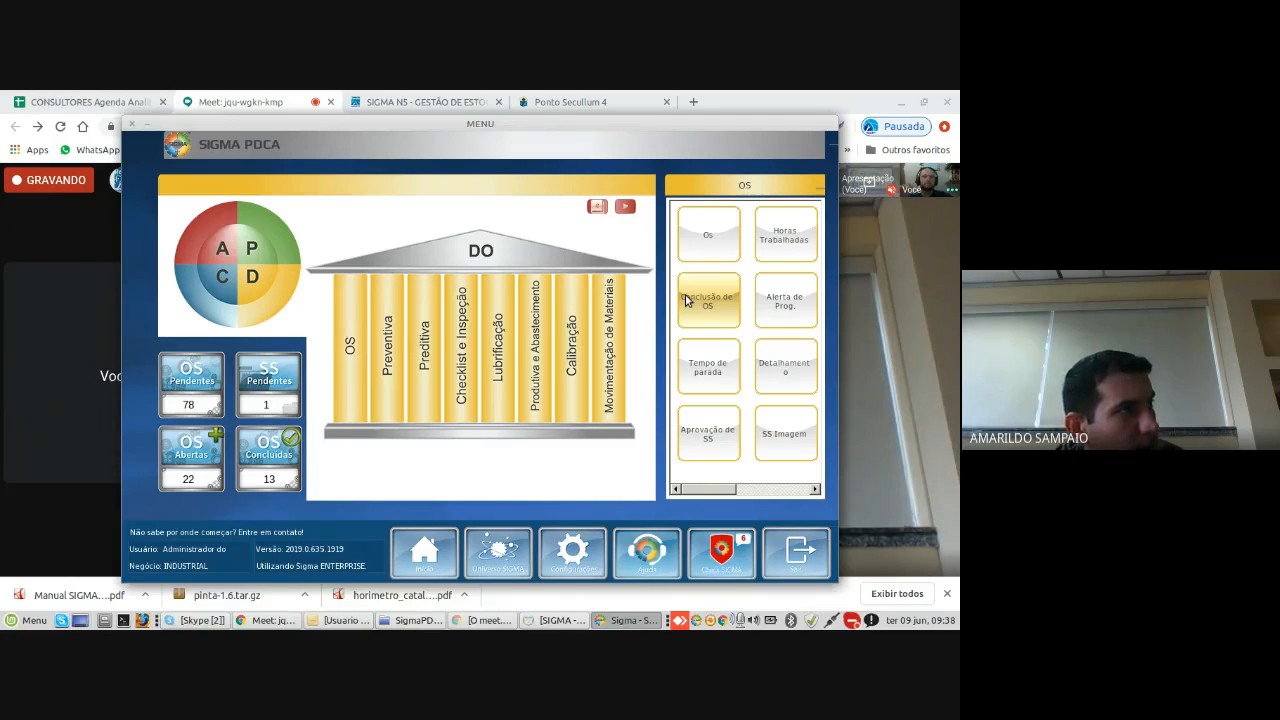
# Step: View the Conclusão de OS form from the DO options, close it, and switch to the ACTION section
pyautogui.click(686, 297)
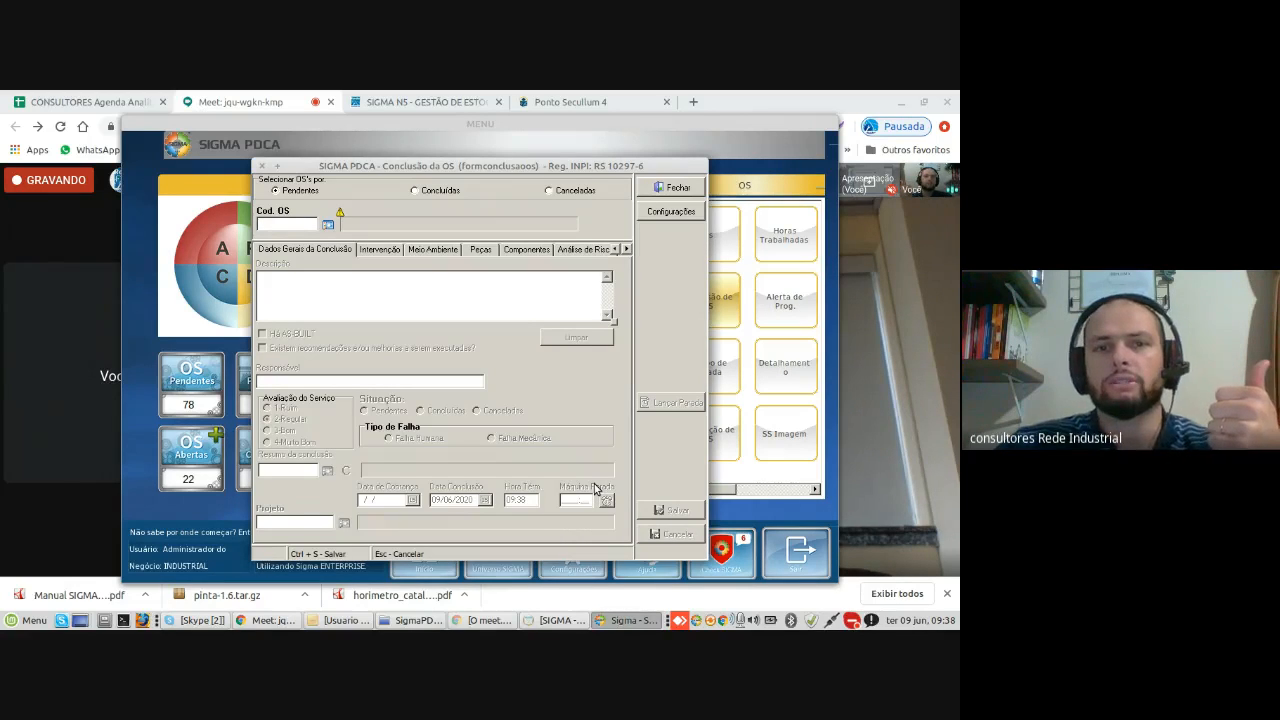
pyautogui.click(675, 189)
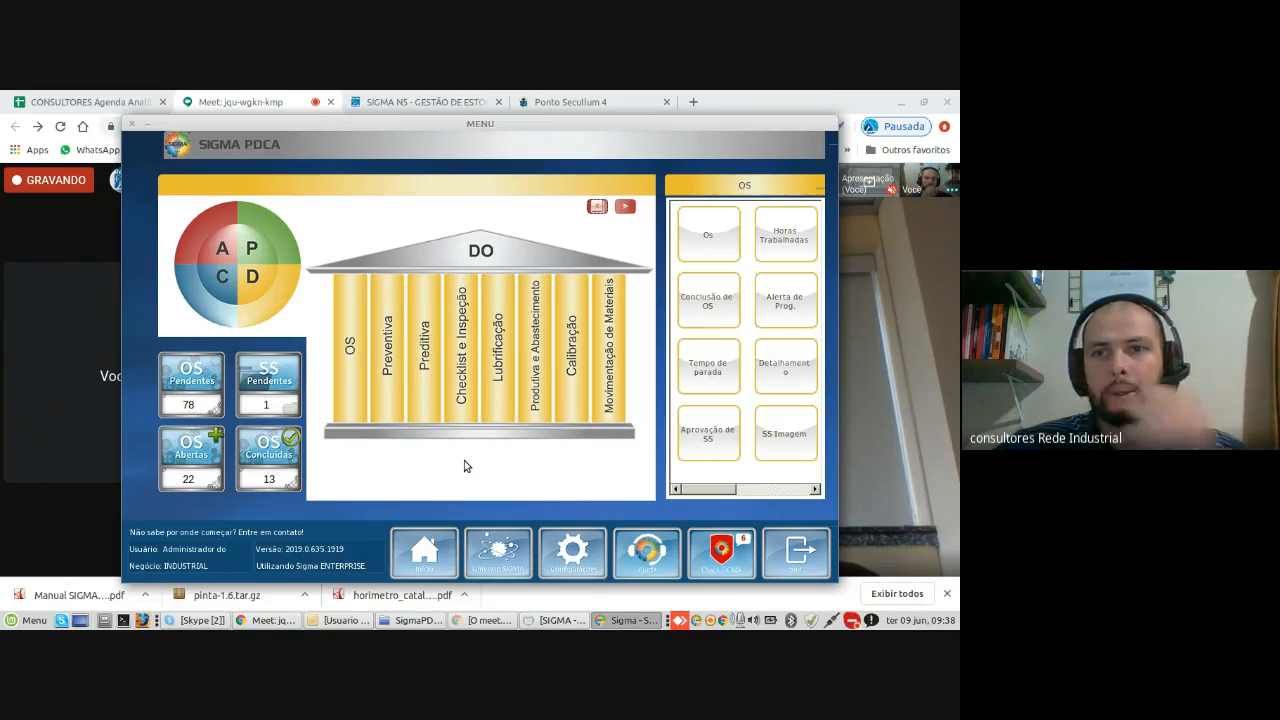
pyautogui.click(214, 244)
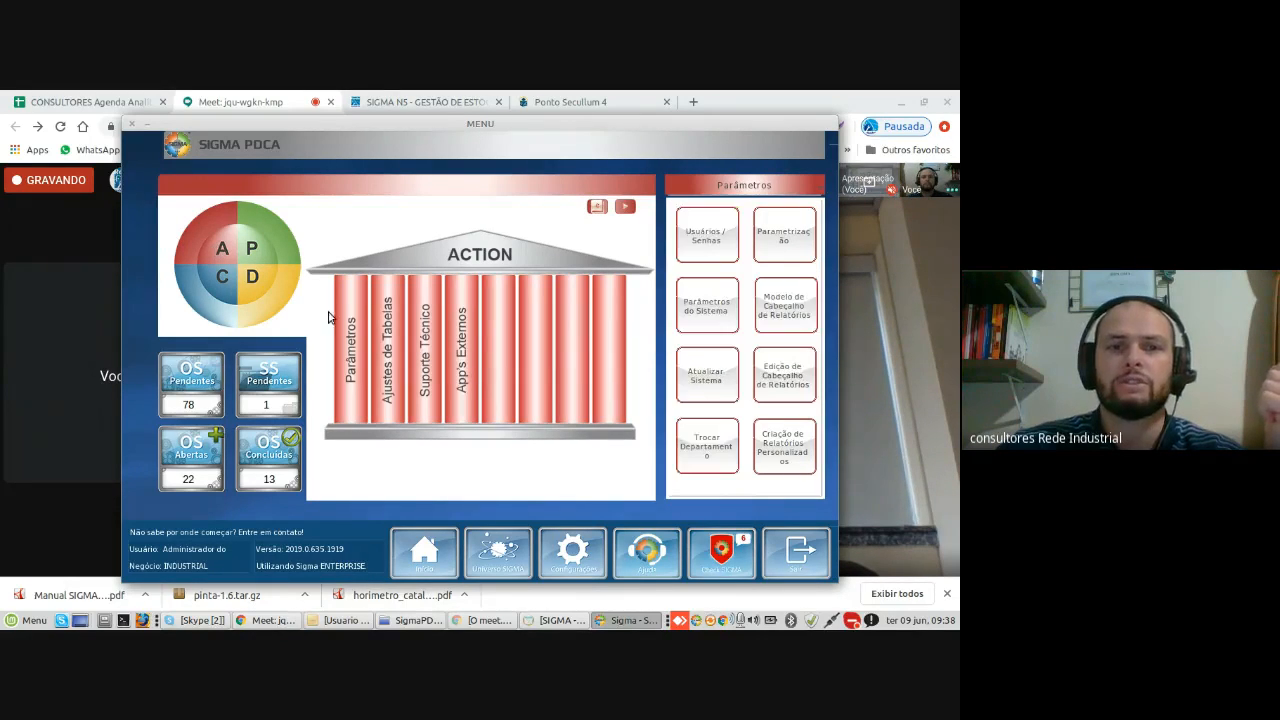
# Step: View the Conclusão de OS settings within Parâmetros da OS in the system parameters, and close the form
pyautogui.click(710, 316)
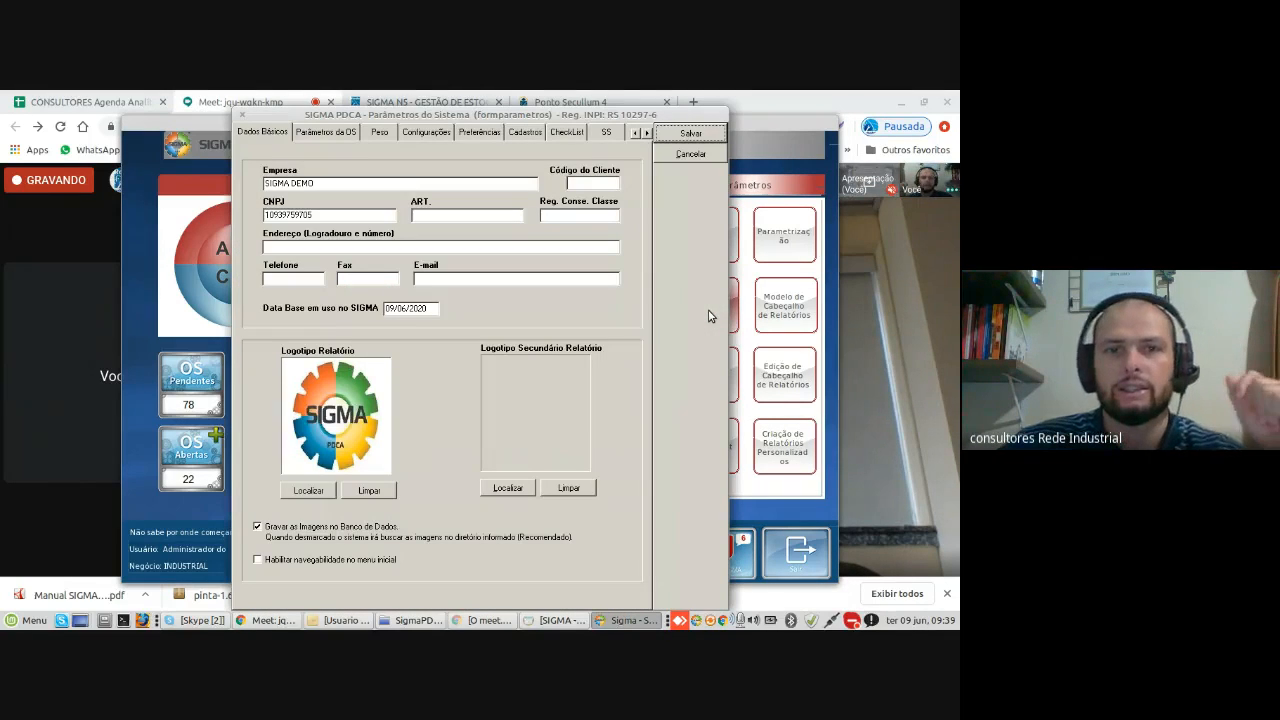
pyautogui.click(344, 133)
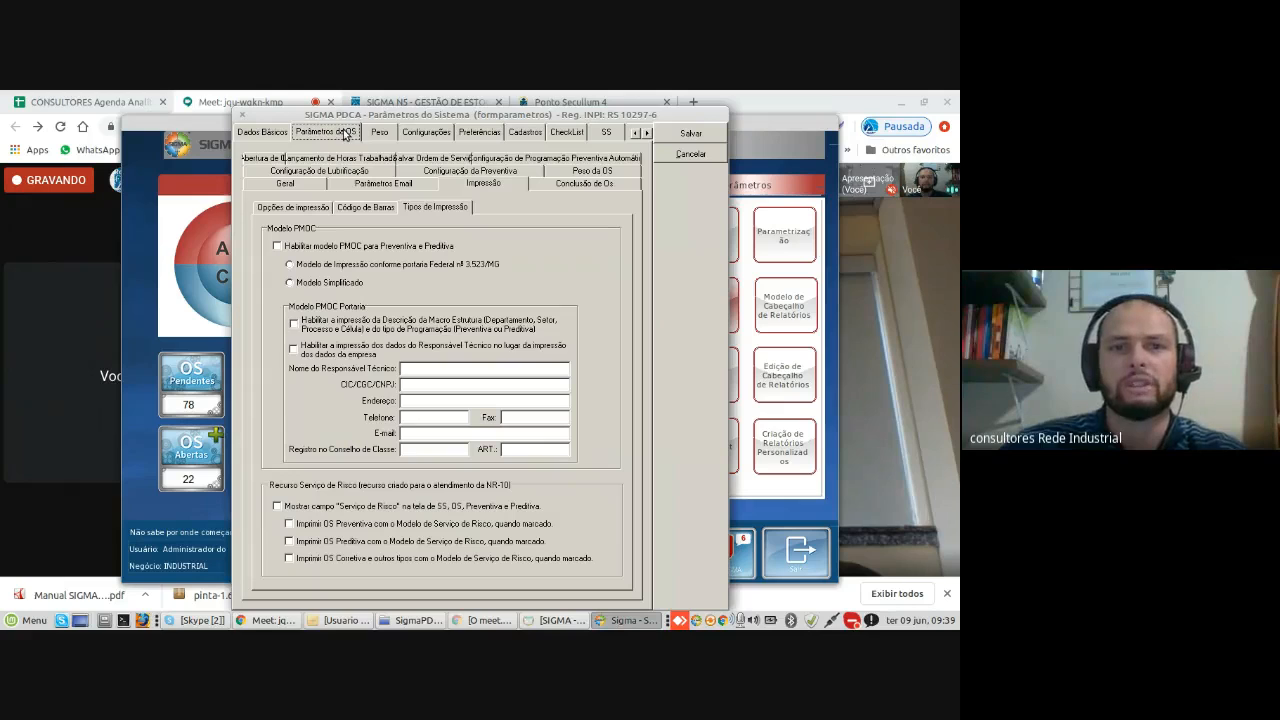
pyautogui.click(603, 185)
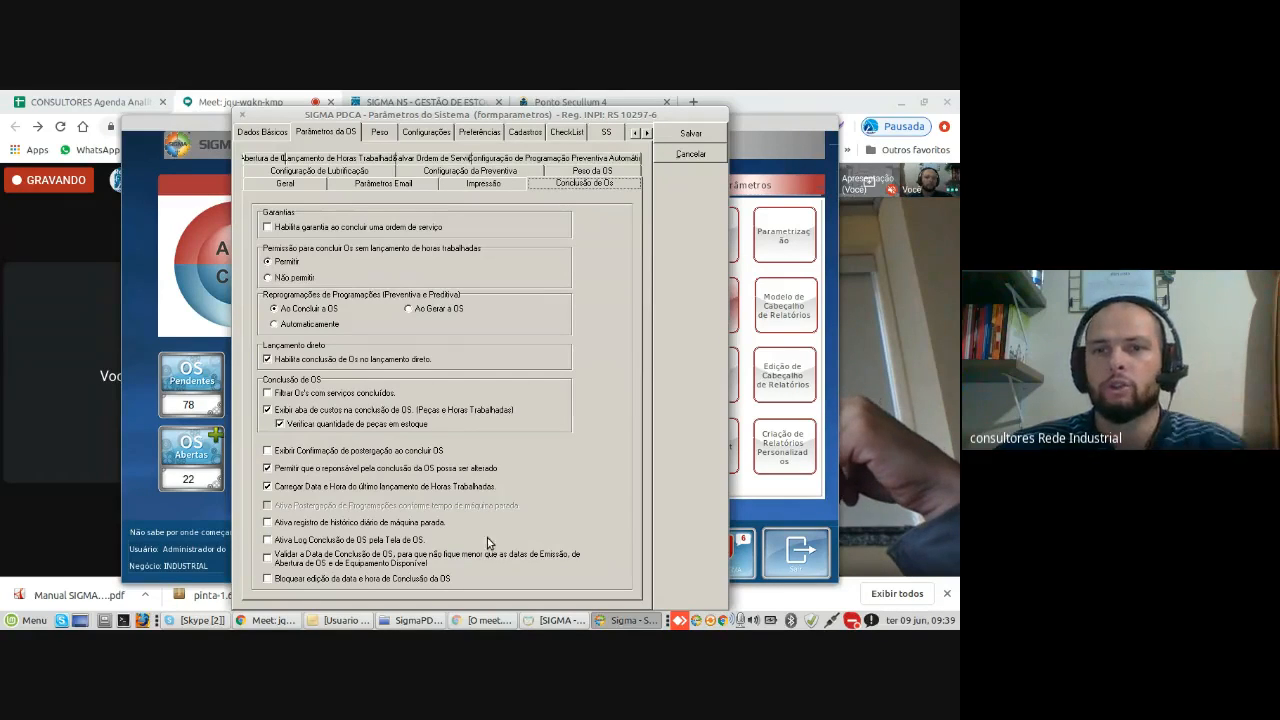
pyautogui.click(698, 133)
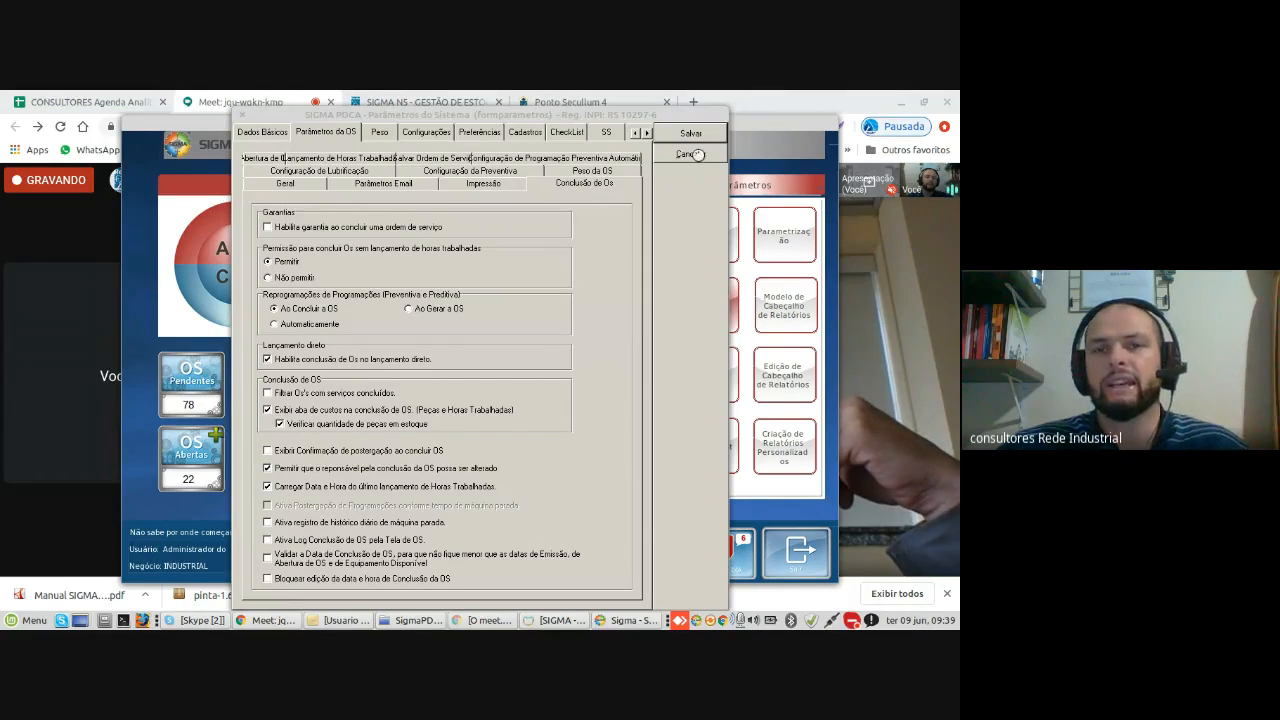
pyautogui.click(698, 155)
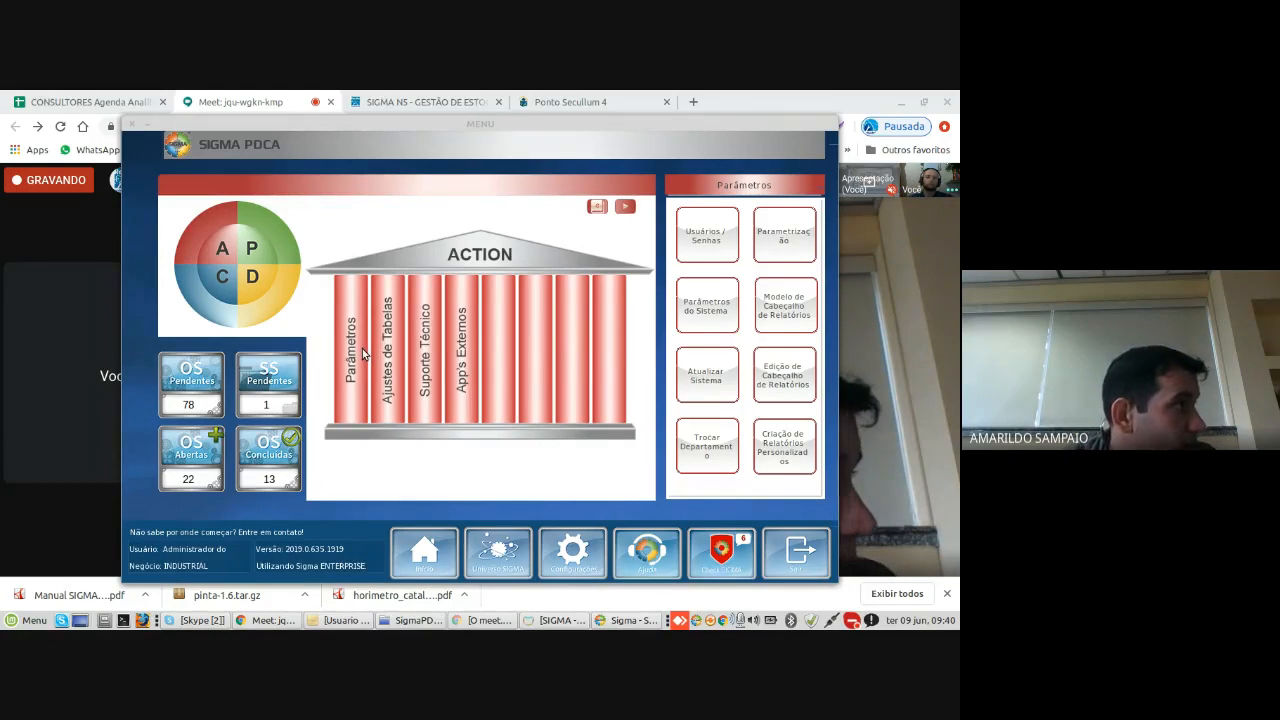
pyautogui.click(136, 124)
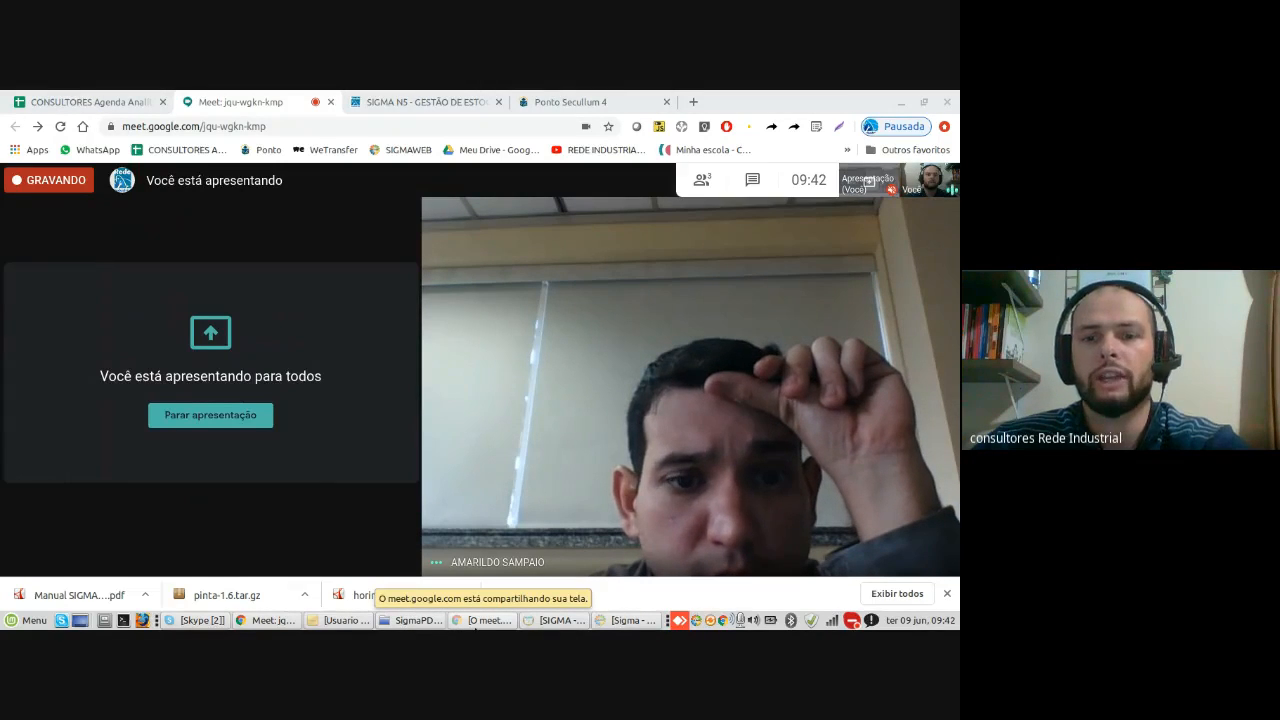
pyautogui.click(627, 620)
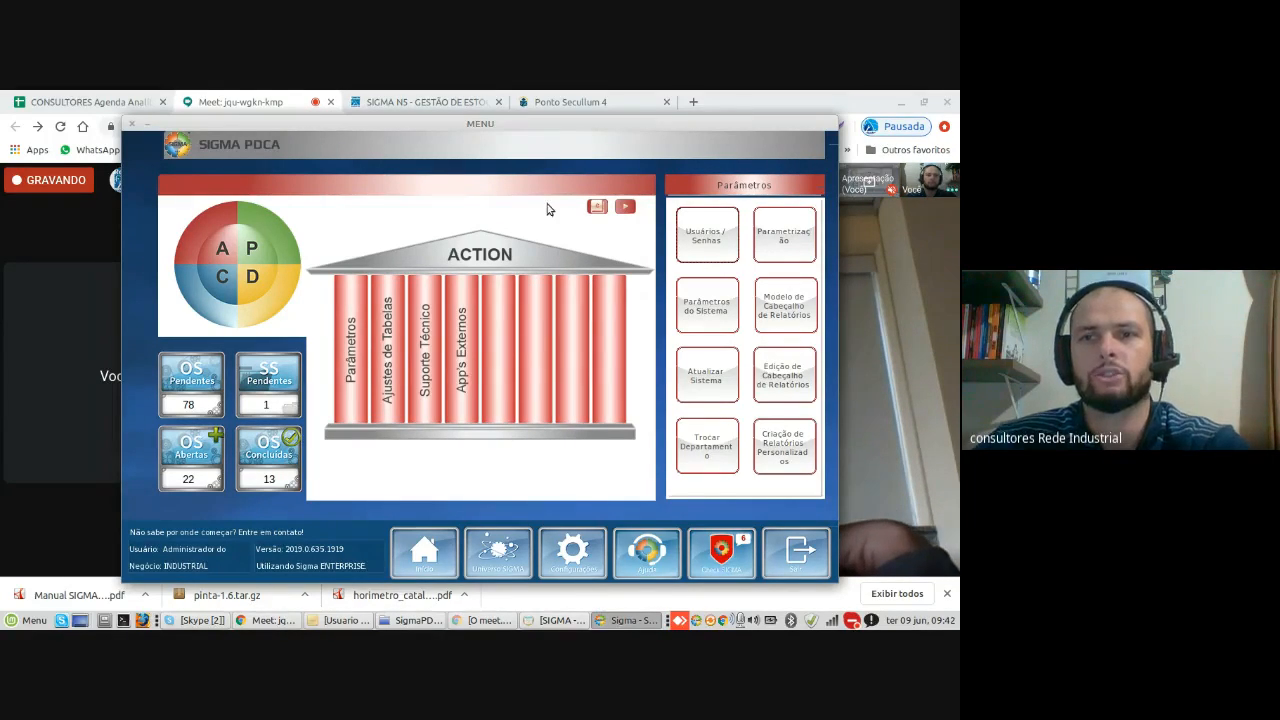
pyautogui.click(716, 306)
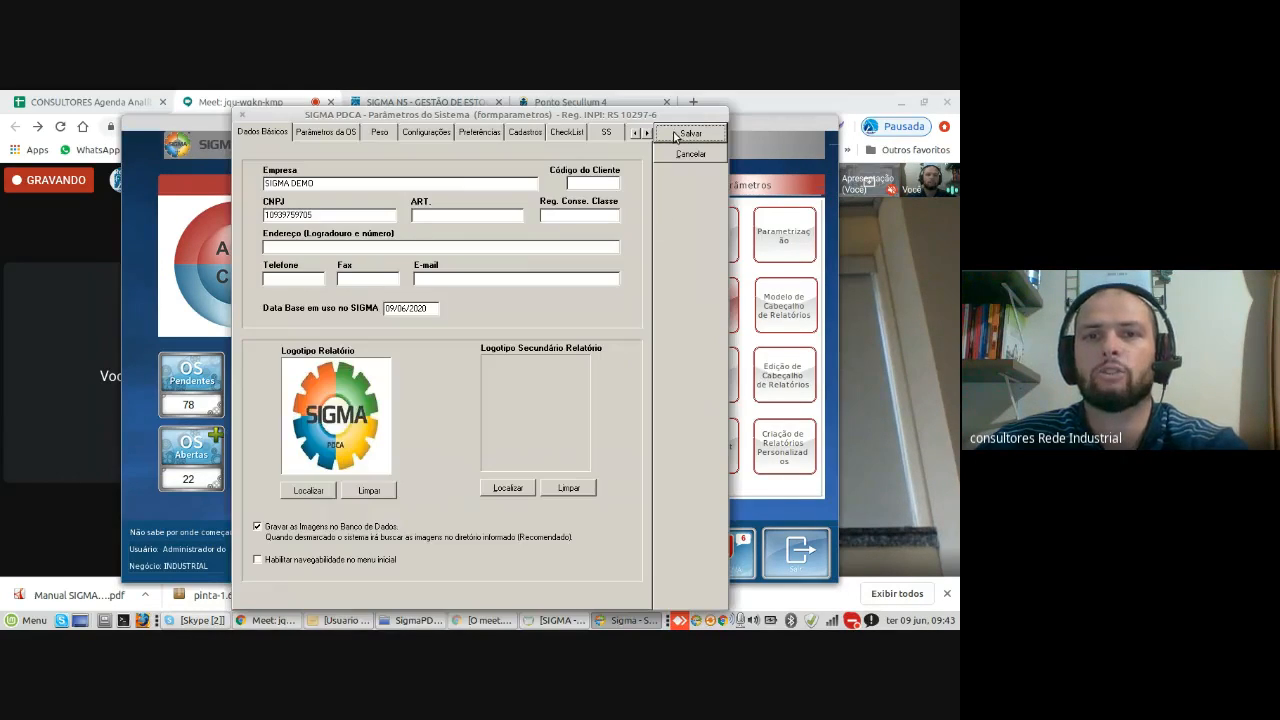
pyautogui.click(672, 152)
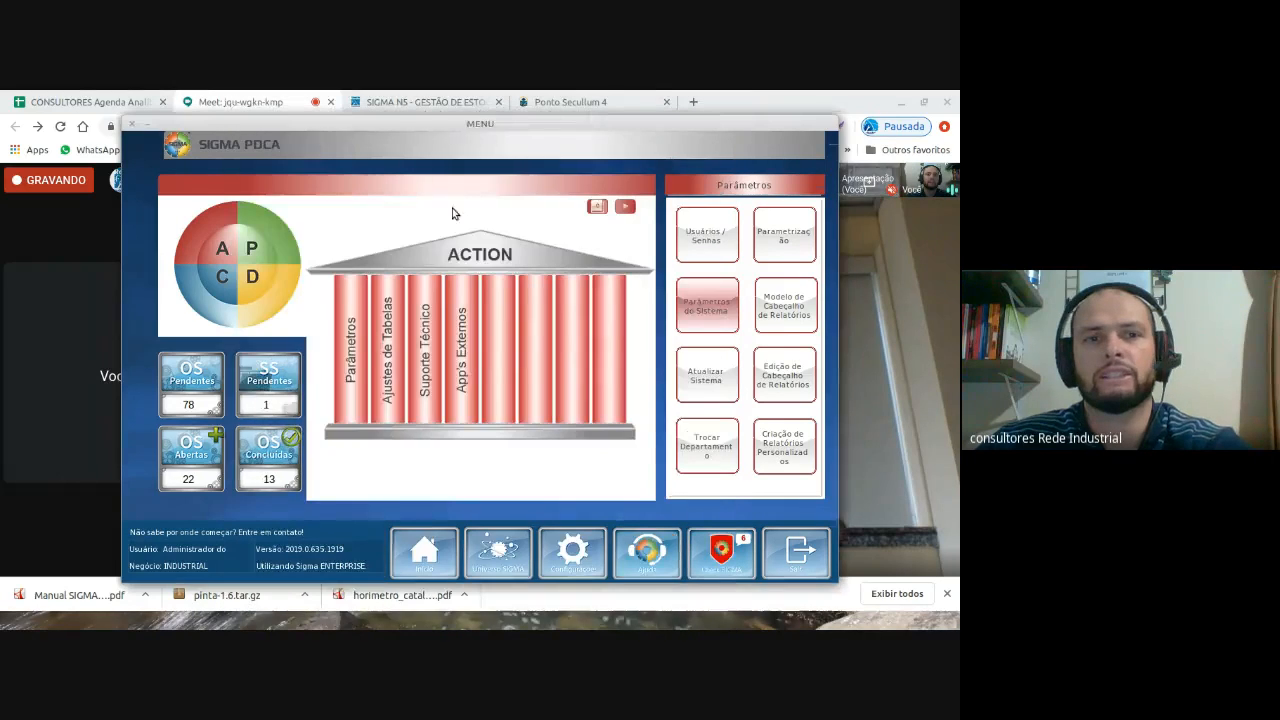
pyautogui.click(147, 125)
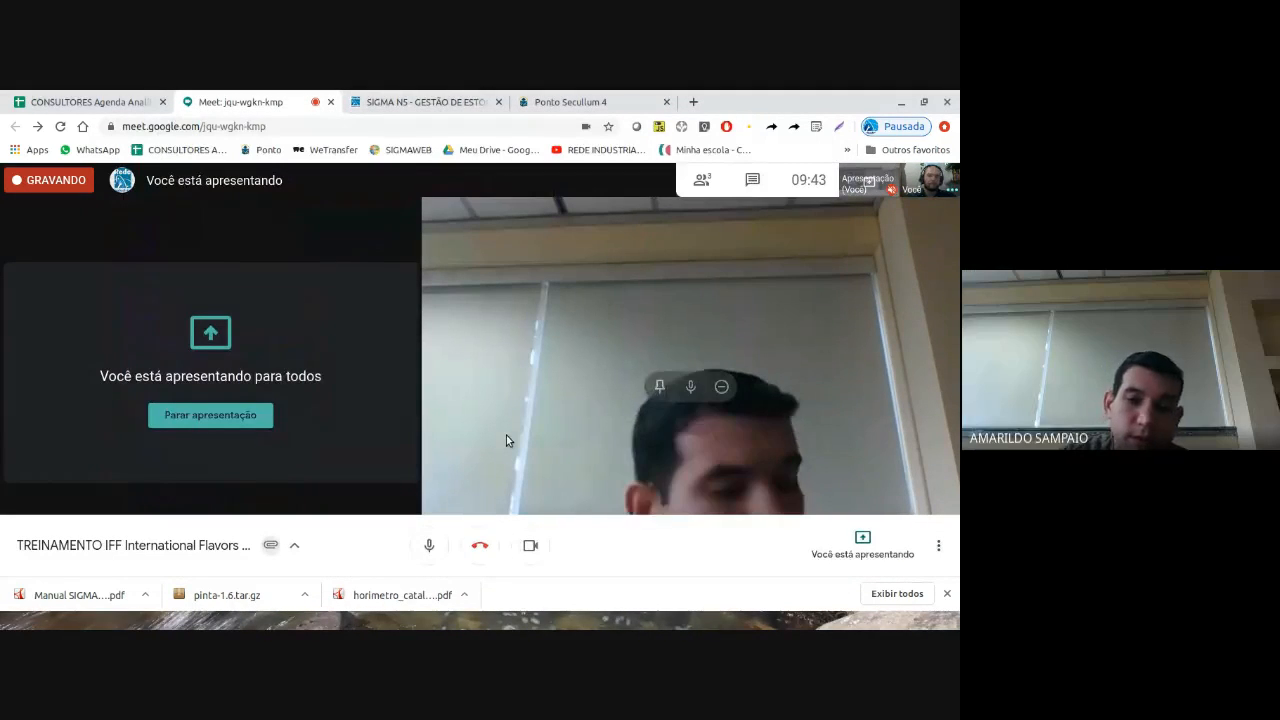
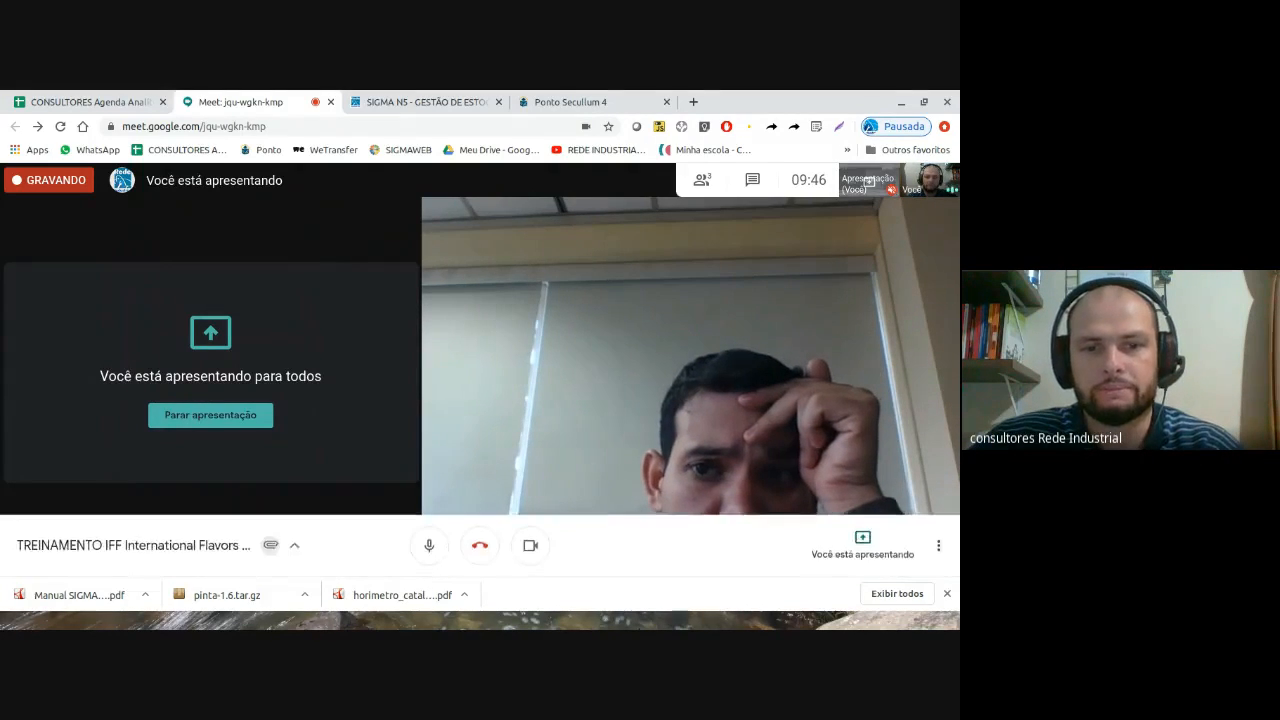
# Step: Open the procedure PROCEDIMENTO DE SEGURANÇA NR10 from PLAN's Cadastro Básico de OS, view its item descriptions, save it and close the form
pyautogui.click(641, 625)
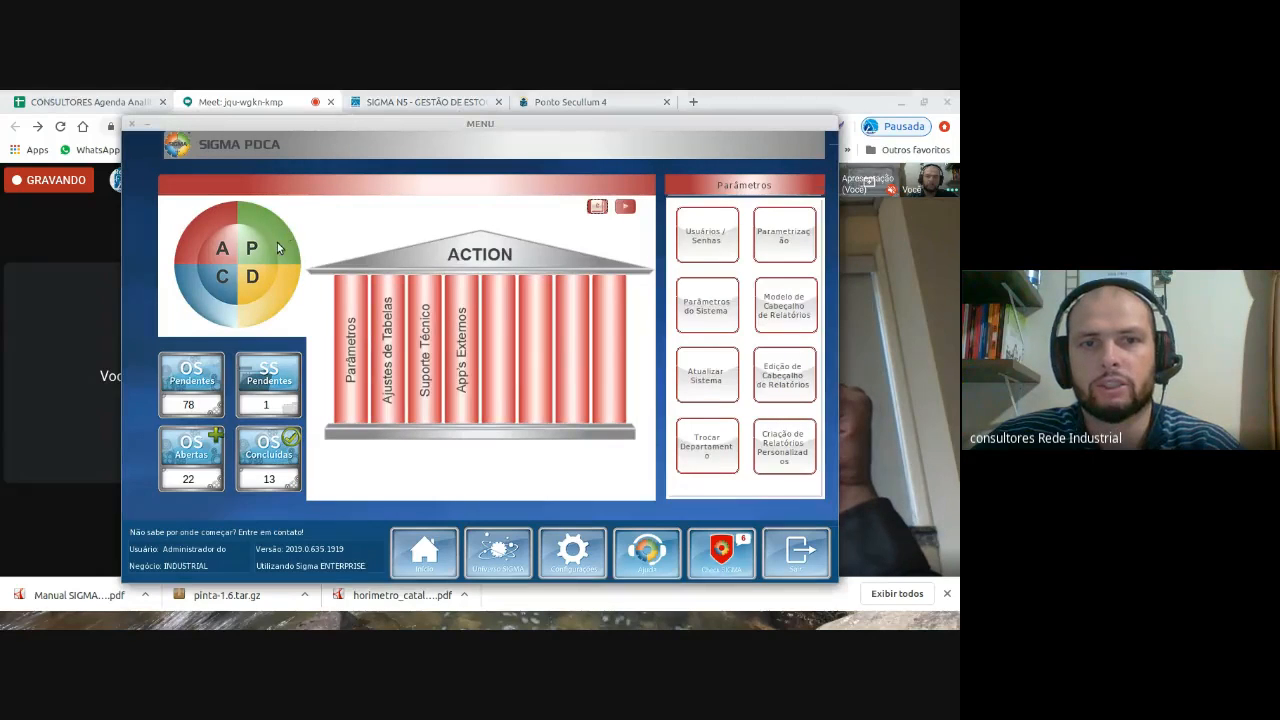
pyautogui.click(277, 242)
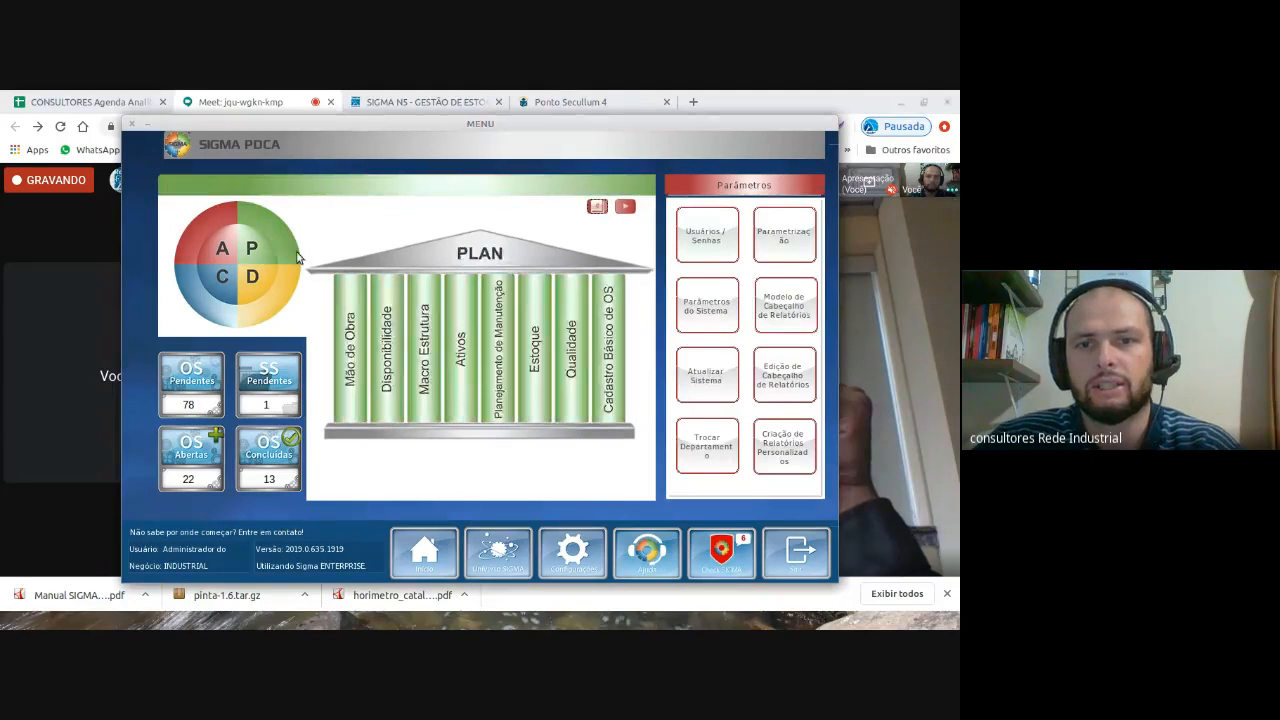
pyautogui.click(606, 357)
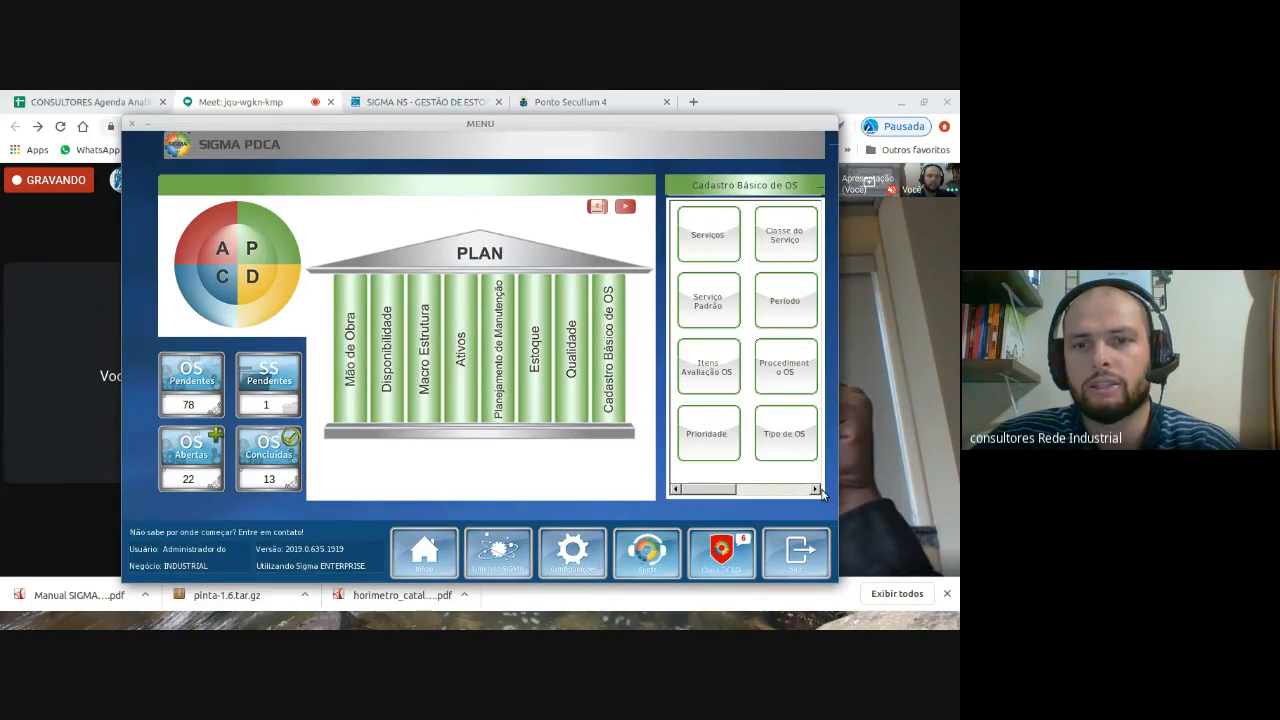
pyautogui.click(777, 374)
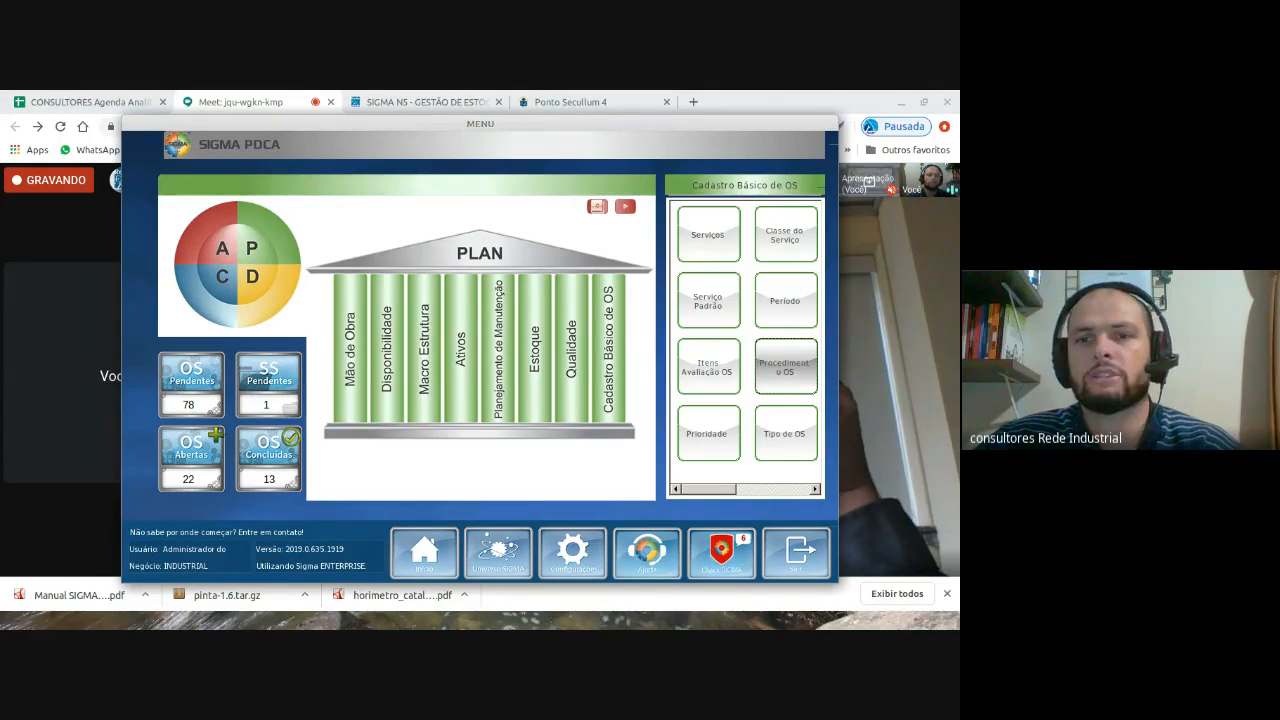
pyautogui.click(351, 218)
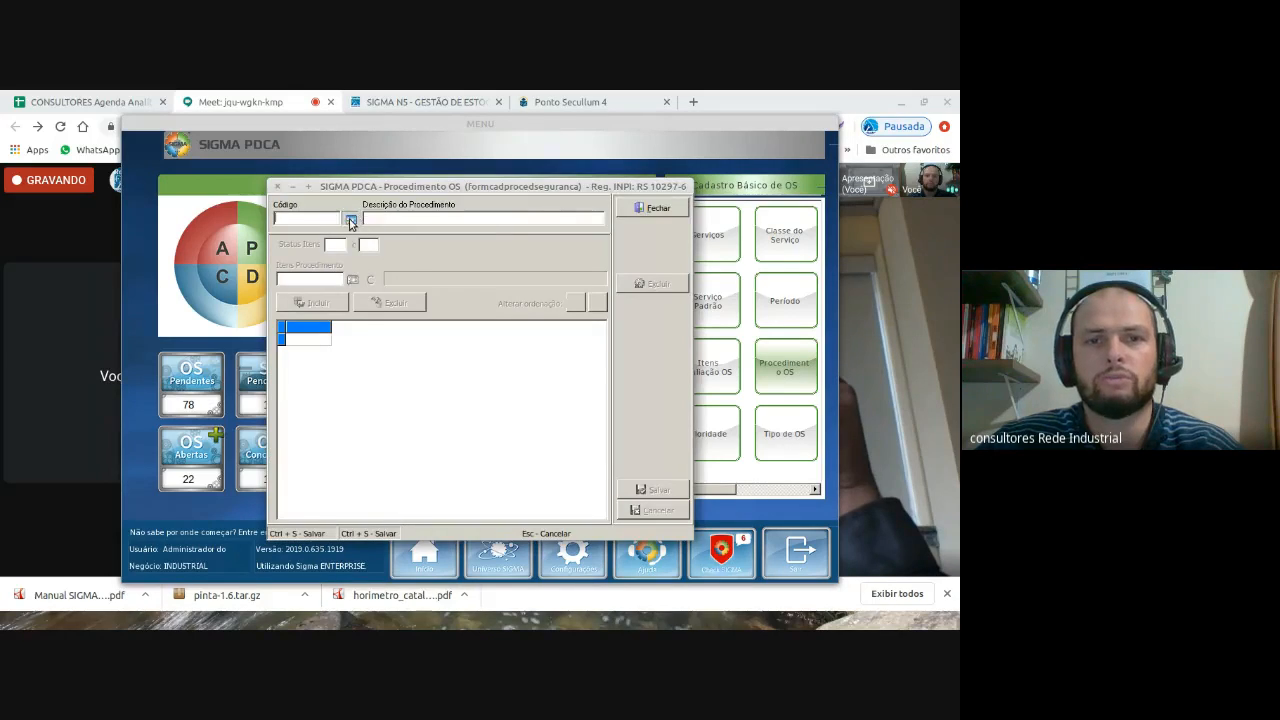
pyautogui.doubleClick(462, 307)
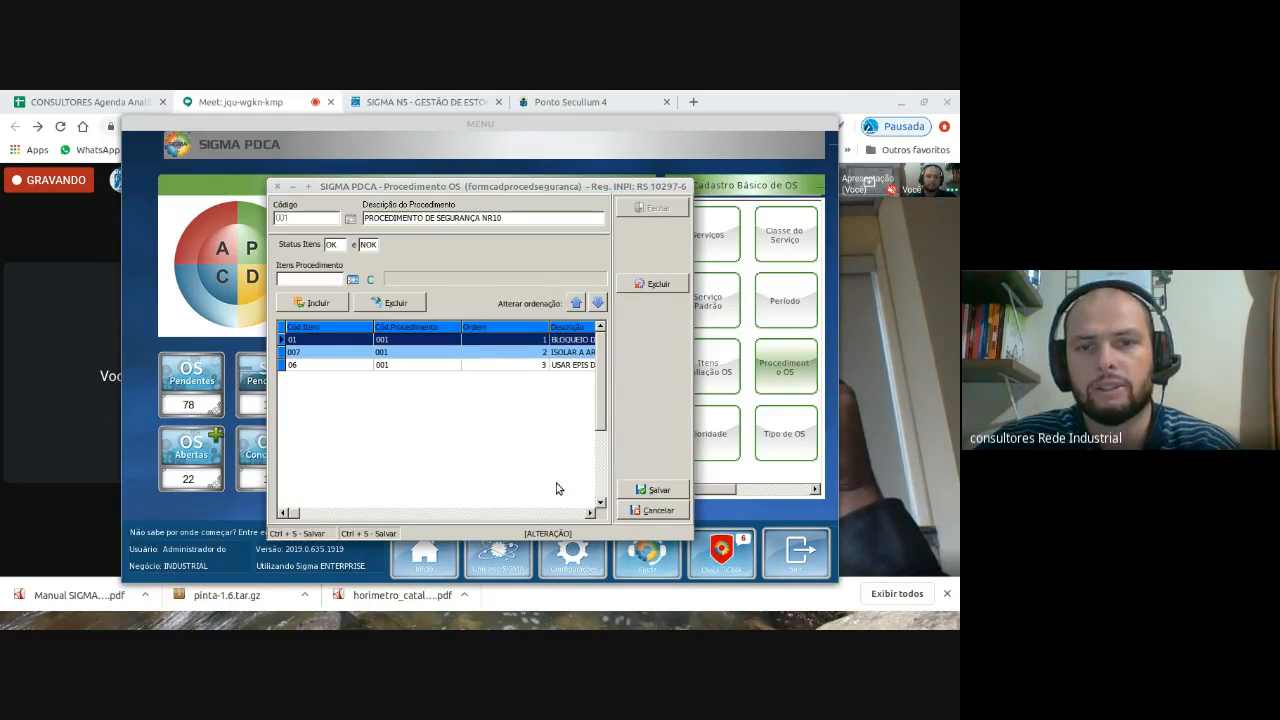
pyautogui.click(591, 514)
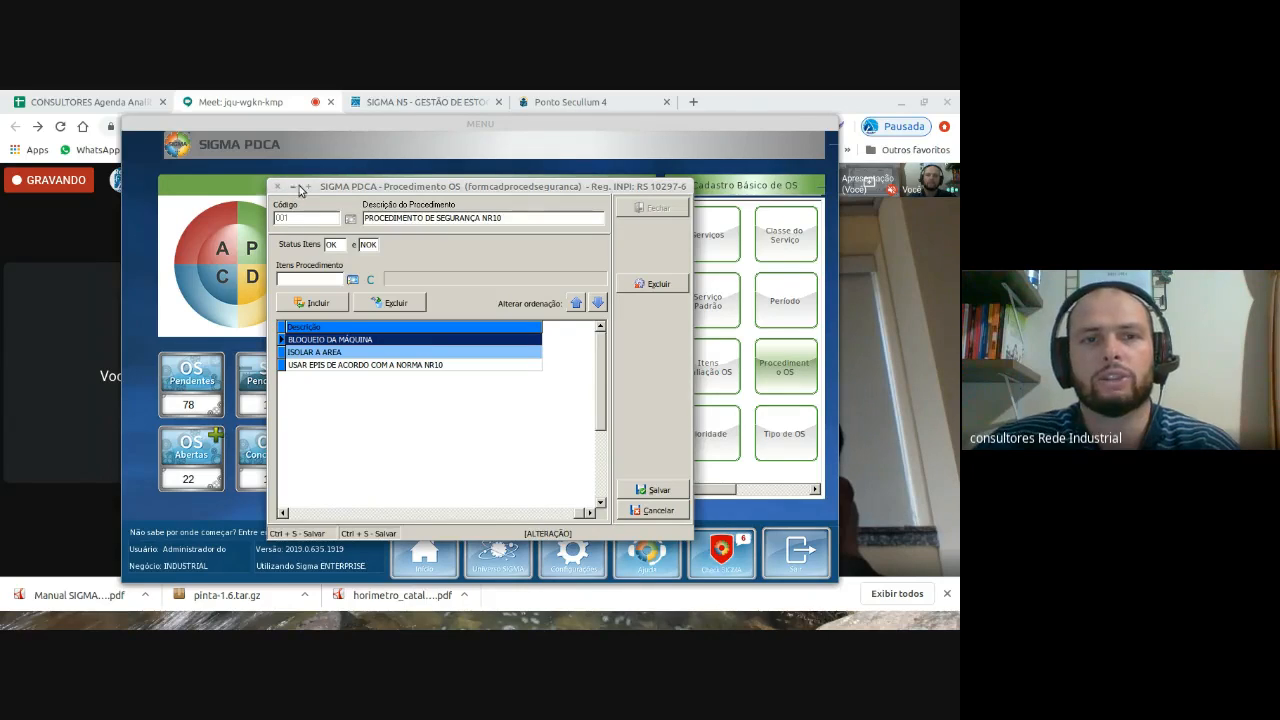
pyautogui.click(622, 490)
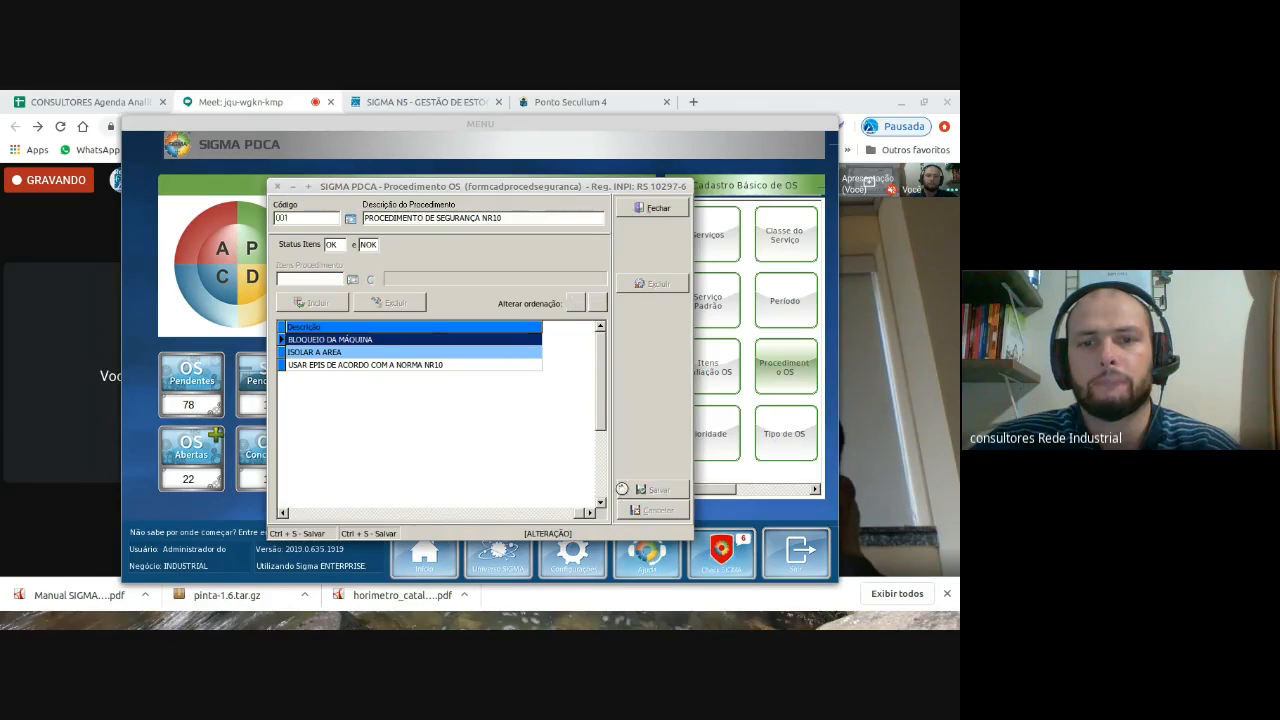
pyautogui.click(650, 208)
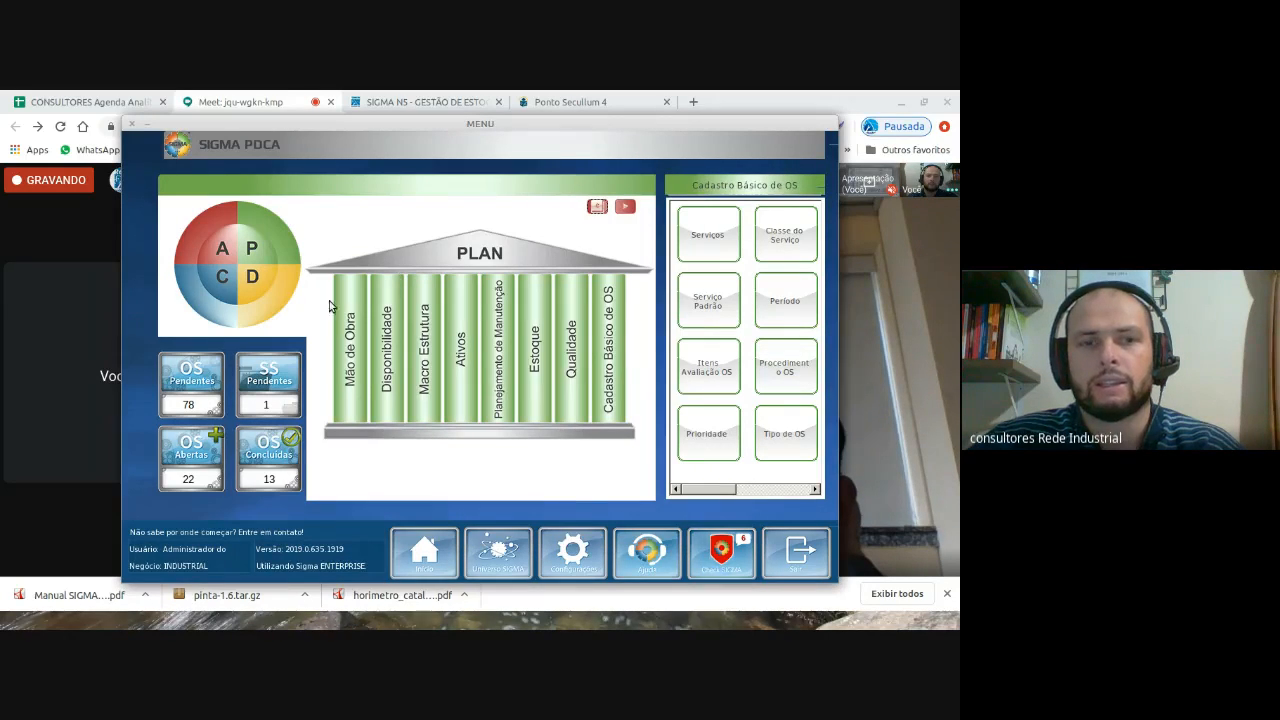
# Step: Open pending OS 67 from the DO section's OS registration and view its Procedimentos OS details
pyautogui.click(273, 294)
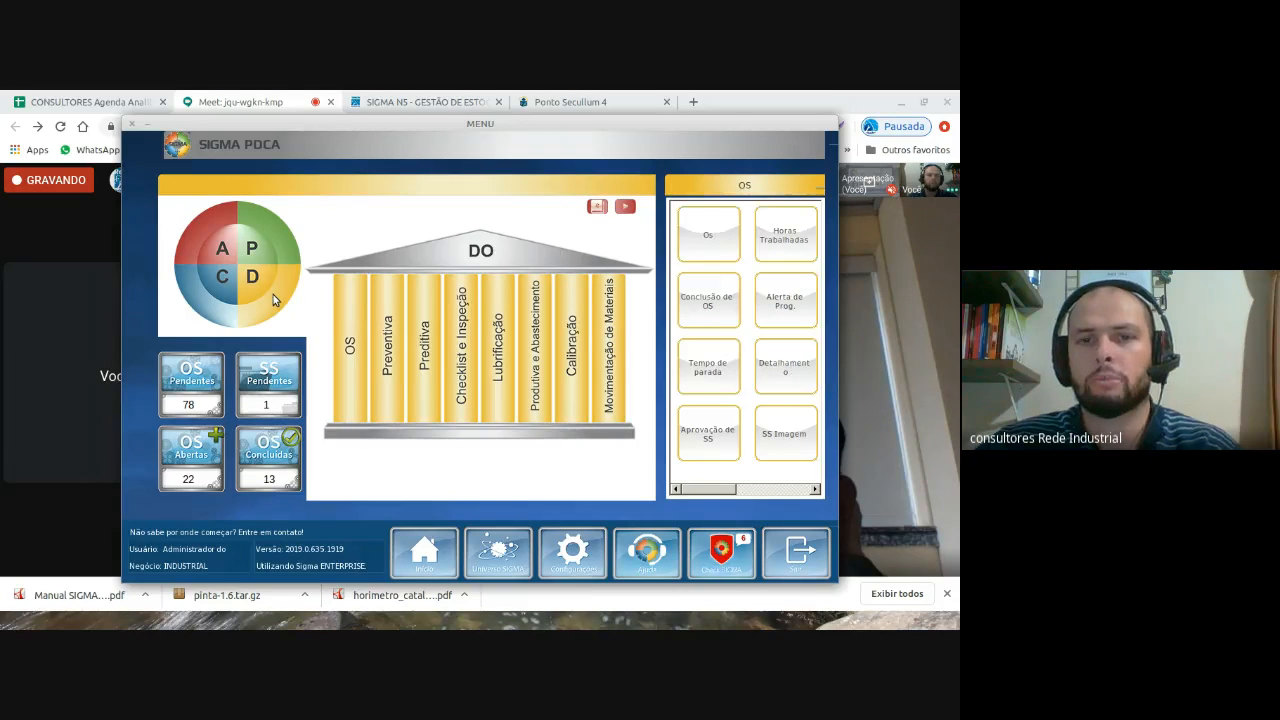
pyautogui.click(716, 235)
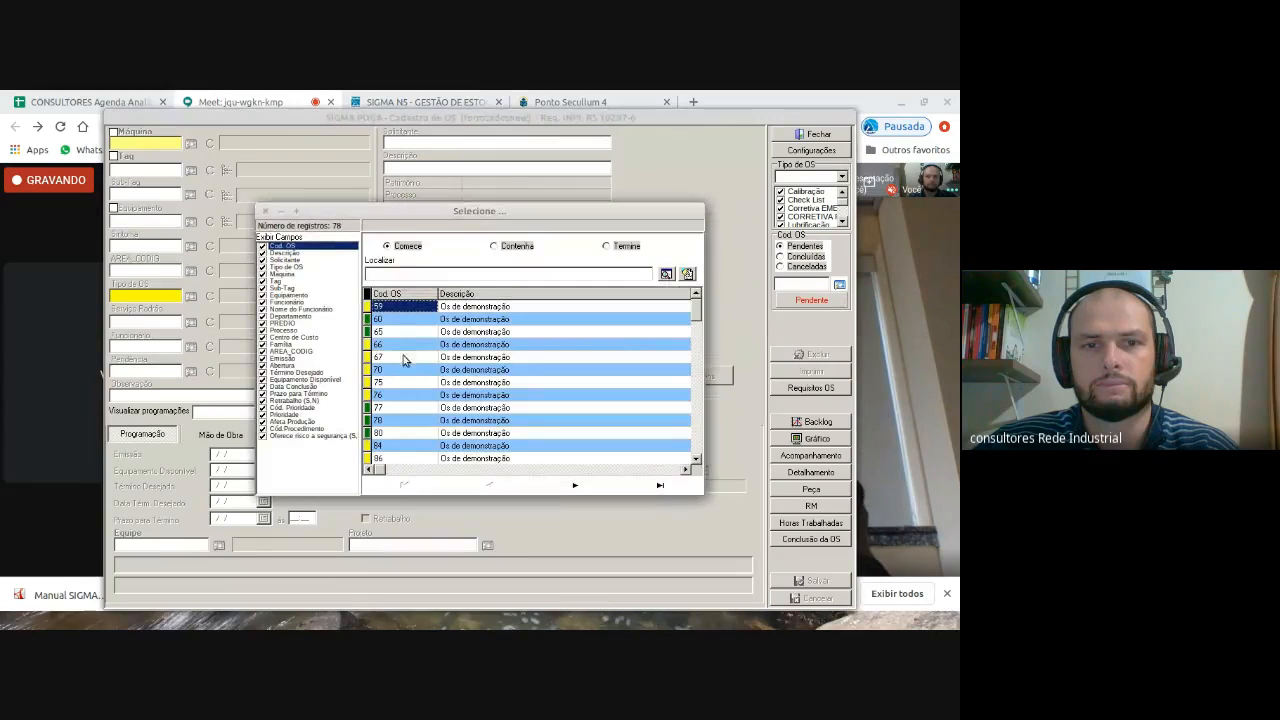
pyautogui.doubleClick(406, 357)
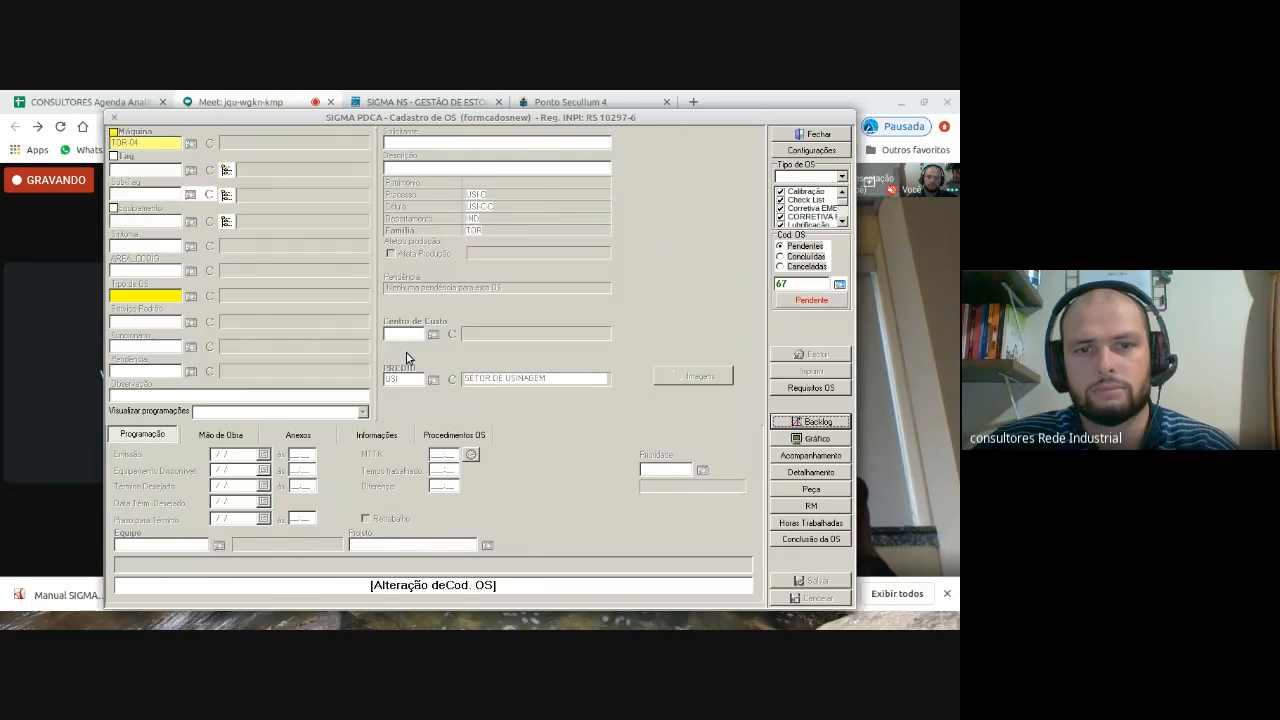
pyautogui.click(468, 437)
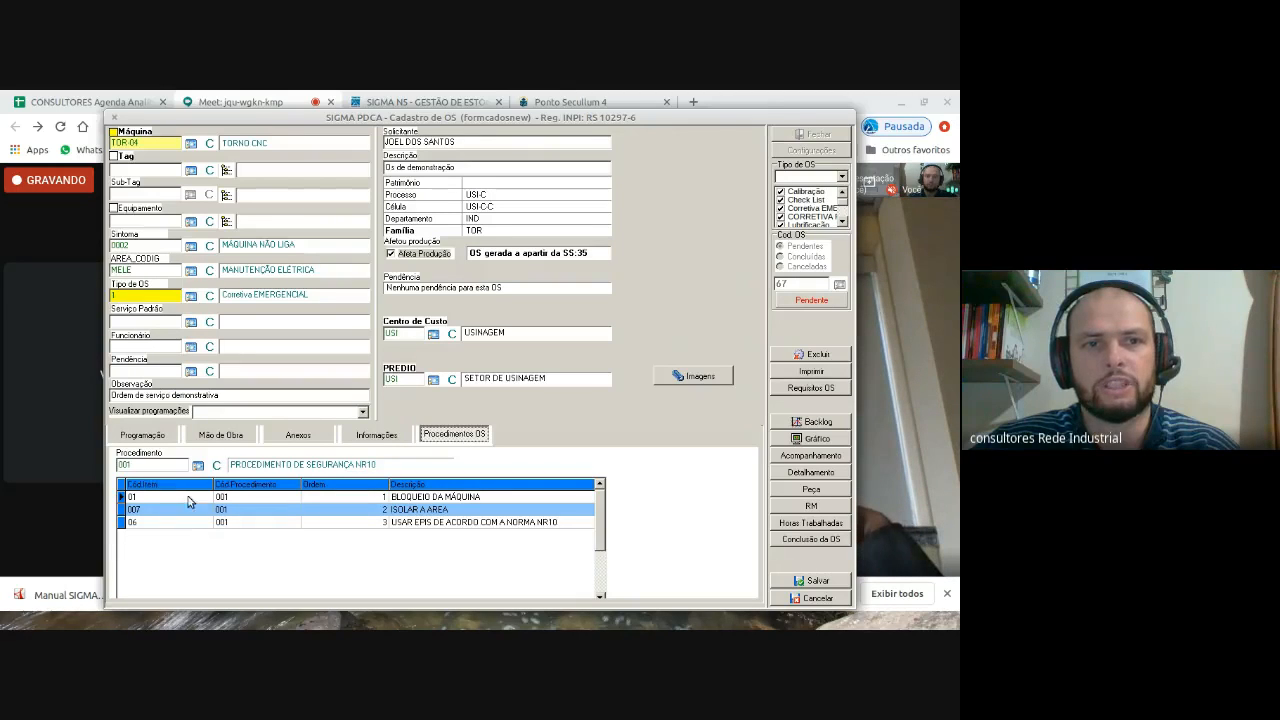
# Step: Preview OS 67 as Impressão Normal, examine the safety procedure checklist at page width, and close the preview and the OS form
pyautogui.click(812, 371)
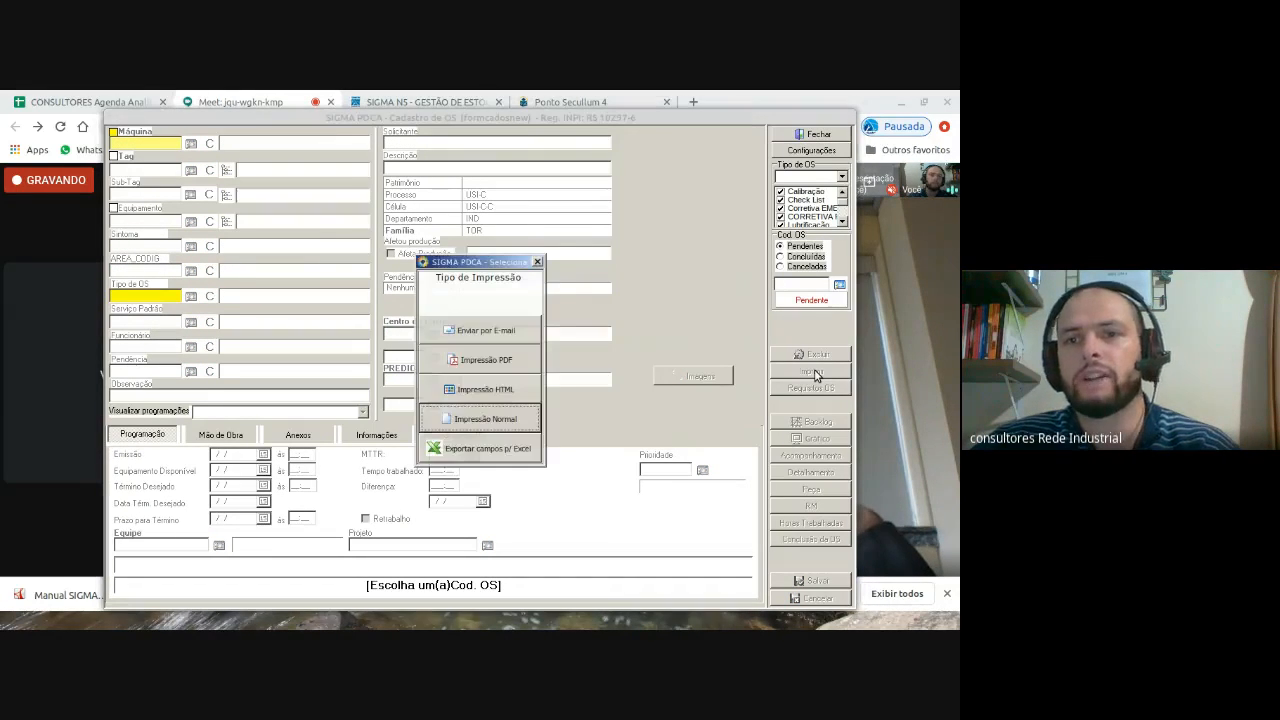
pyautogui.click(502, 416)
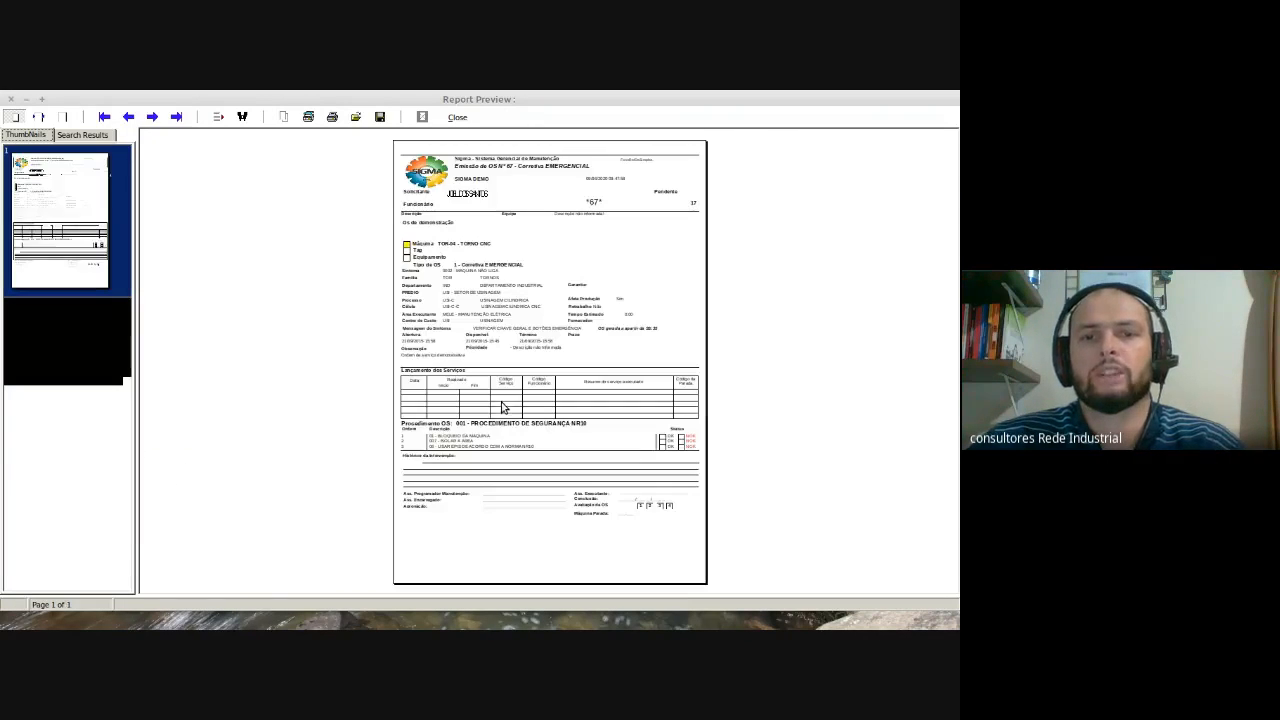
pyautogui.click(38, 117)
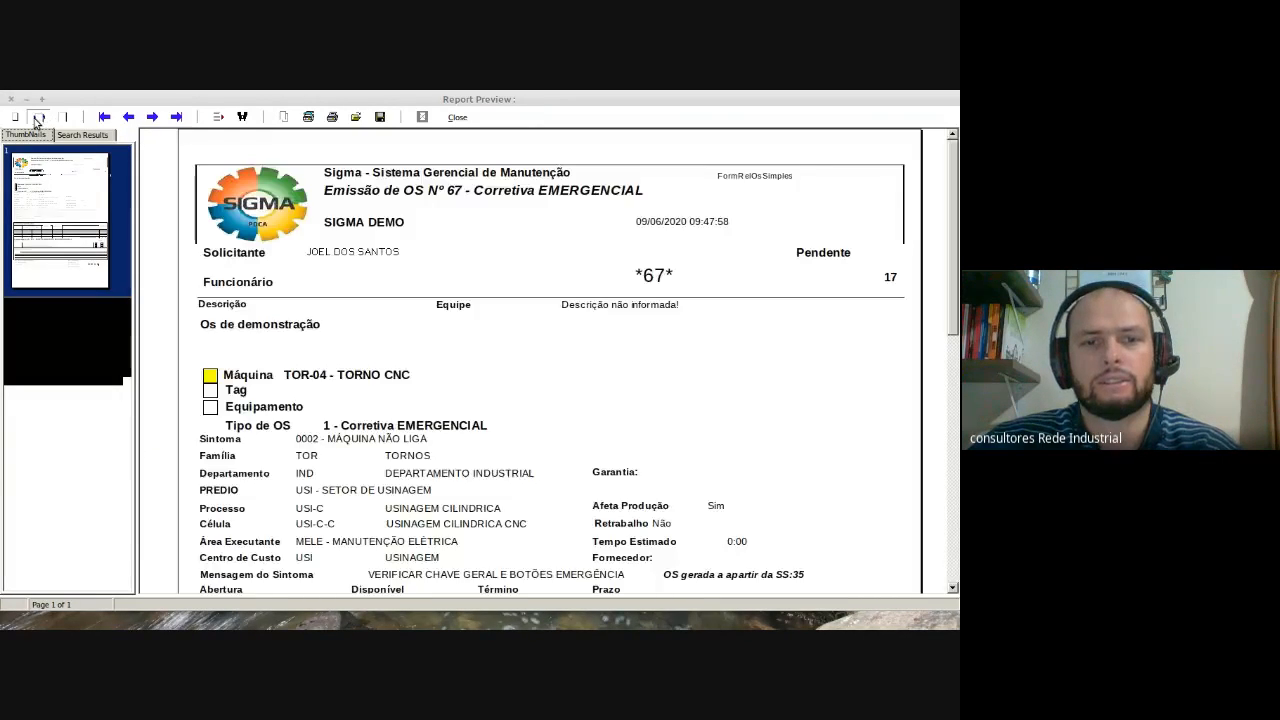
pyautogui.scroll(-5, 305, 508)
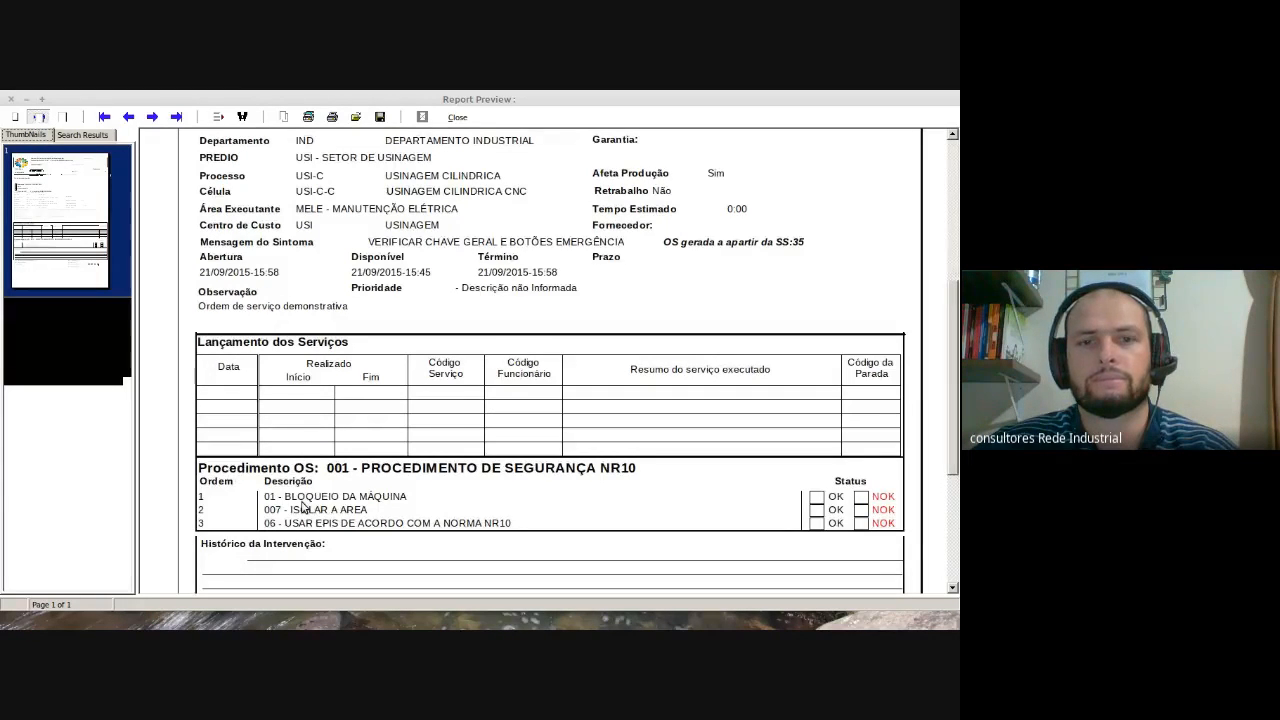
pyautogui.scroll(-1, 303, 507)
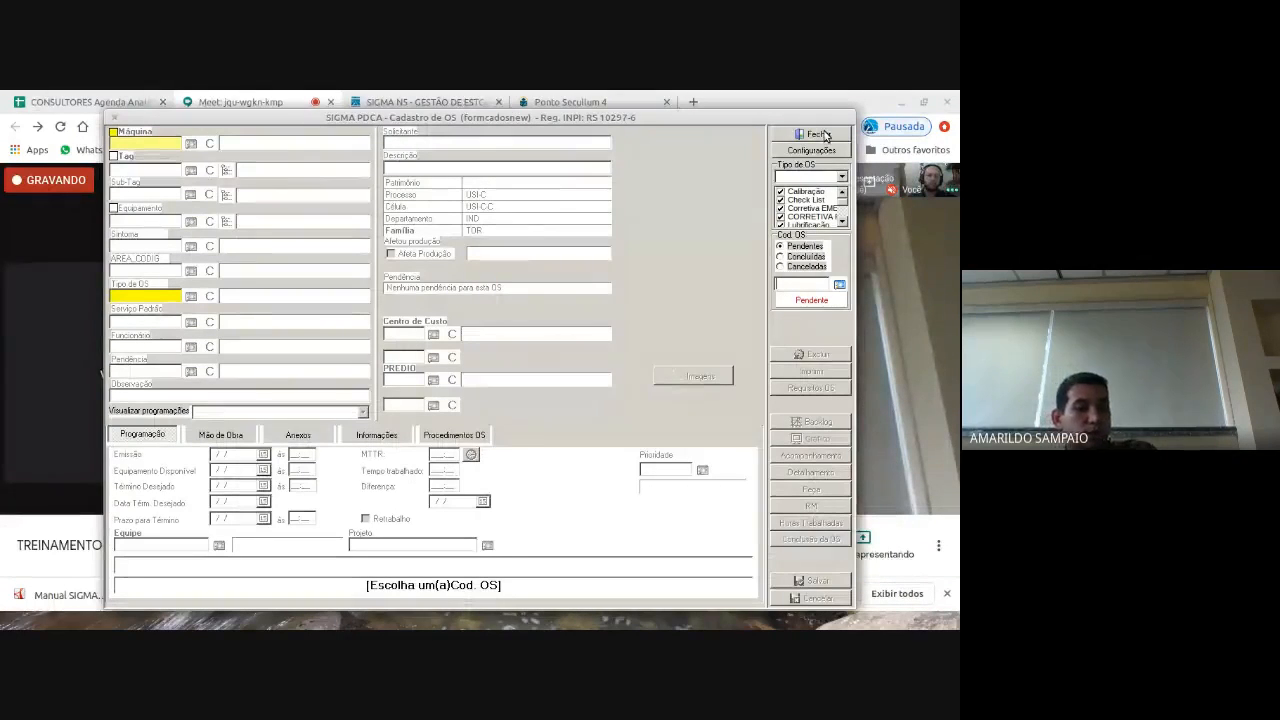
pyautogui.click(818, 134)
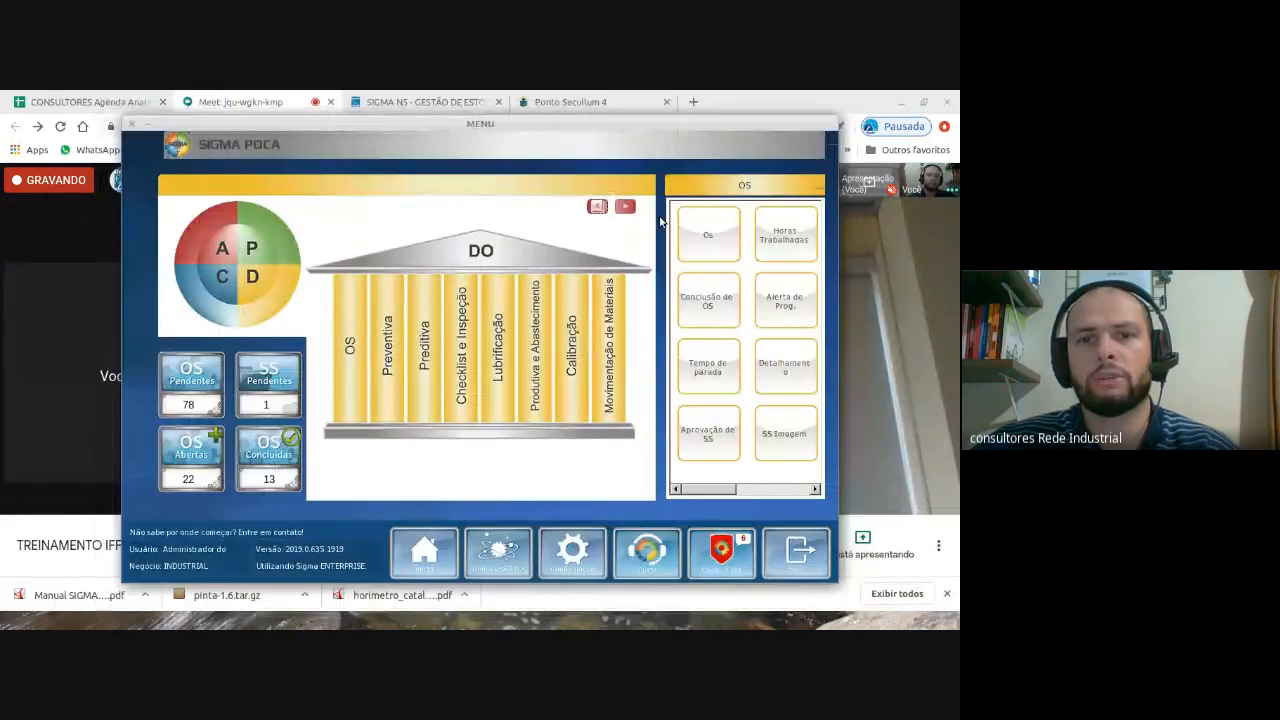
# Step: Show the Procedimento OS print options within Parâmetros da OS, reached through ACTION's system parameters
pyautogui.click(193, 242)
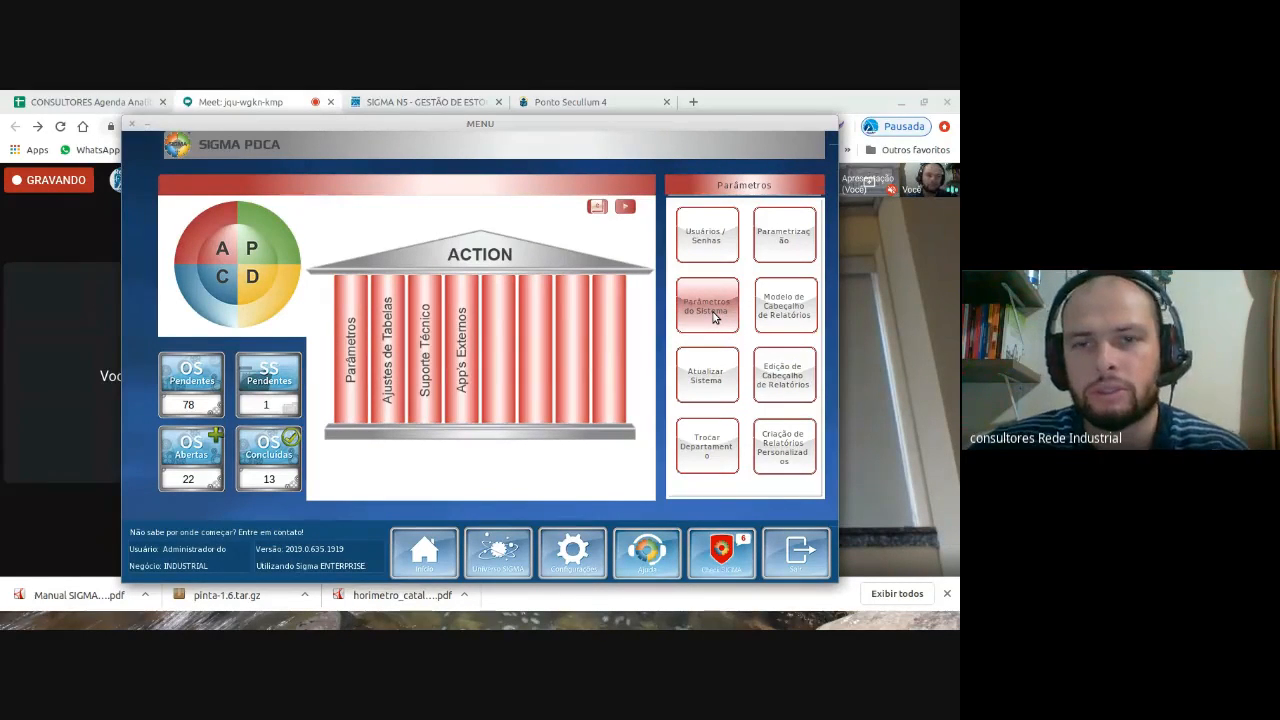
pyautogui.click(712, 312)
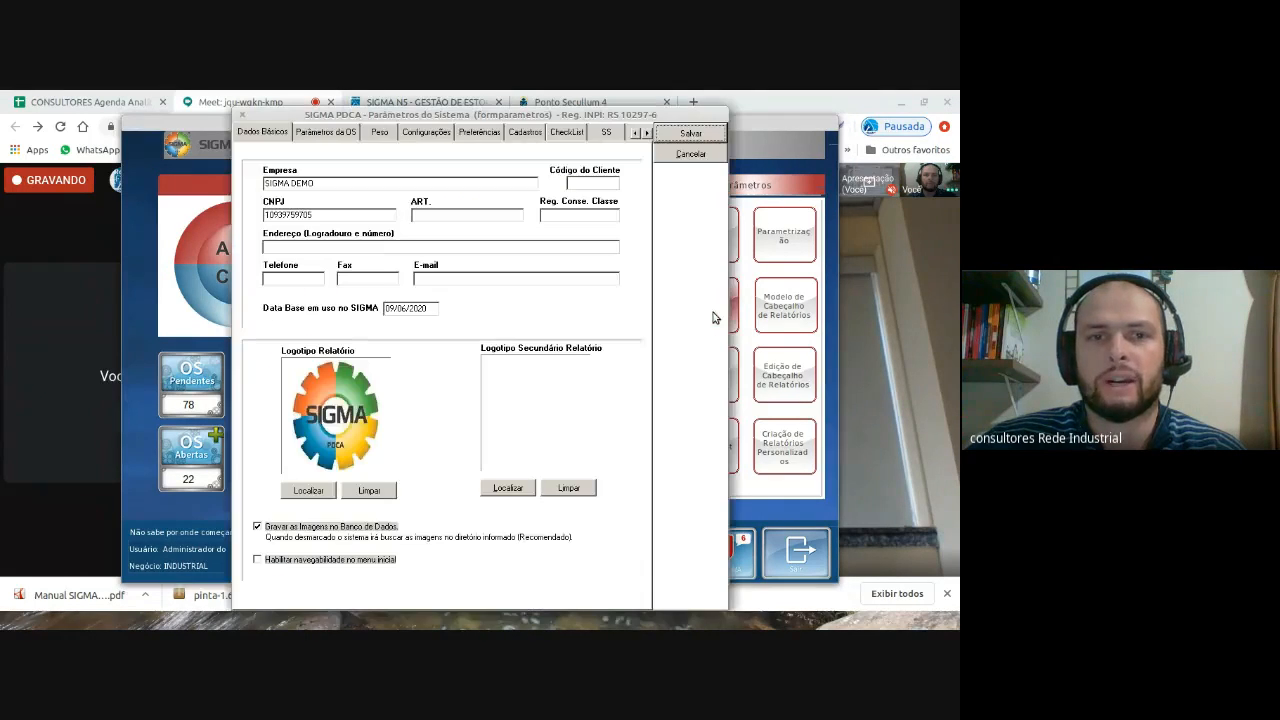
pyautogui.click(327, 132)
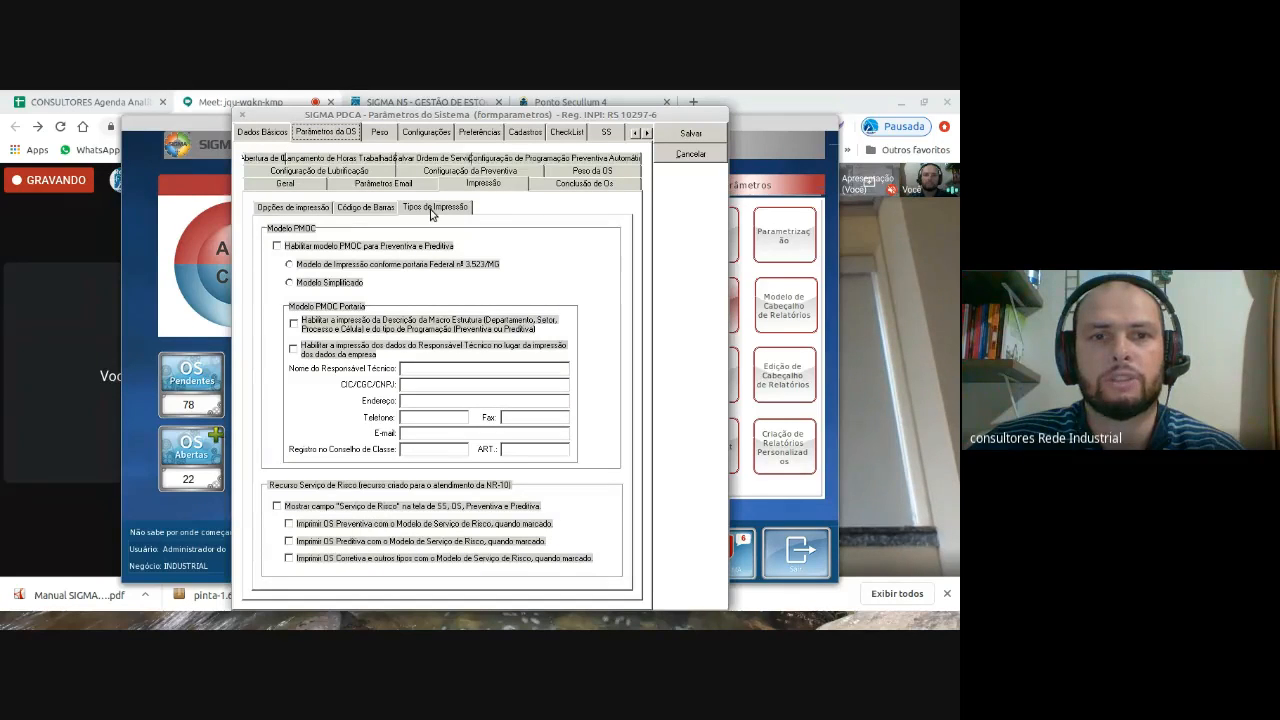
pyautogui.click(306, 209)
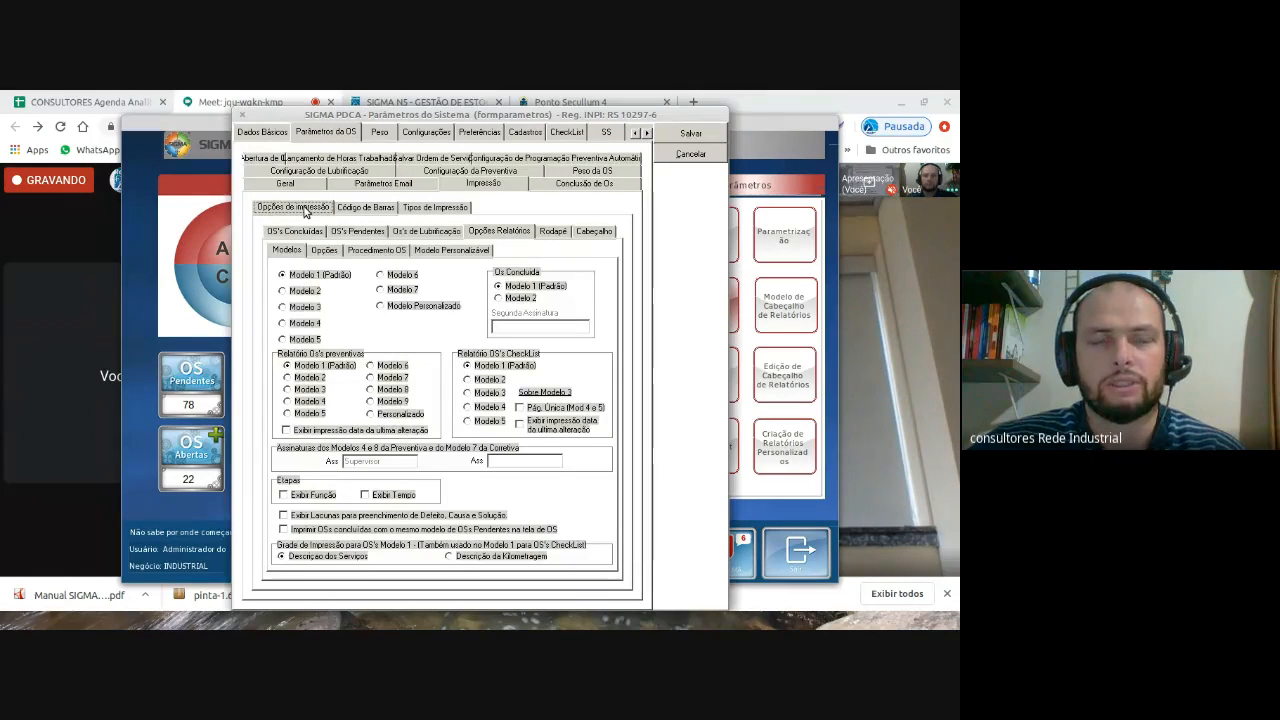
pyautogui.click(390, 252)
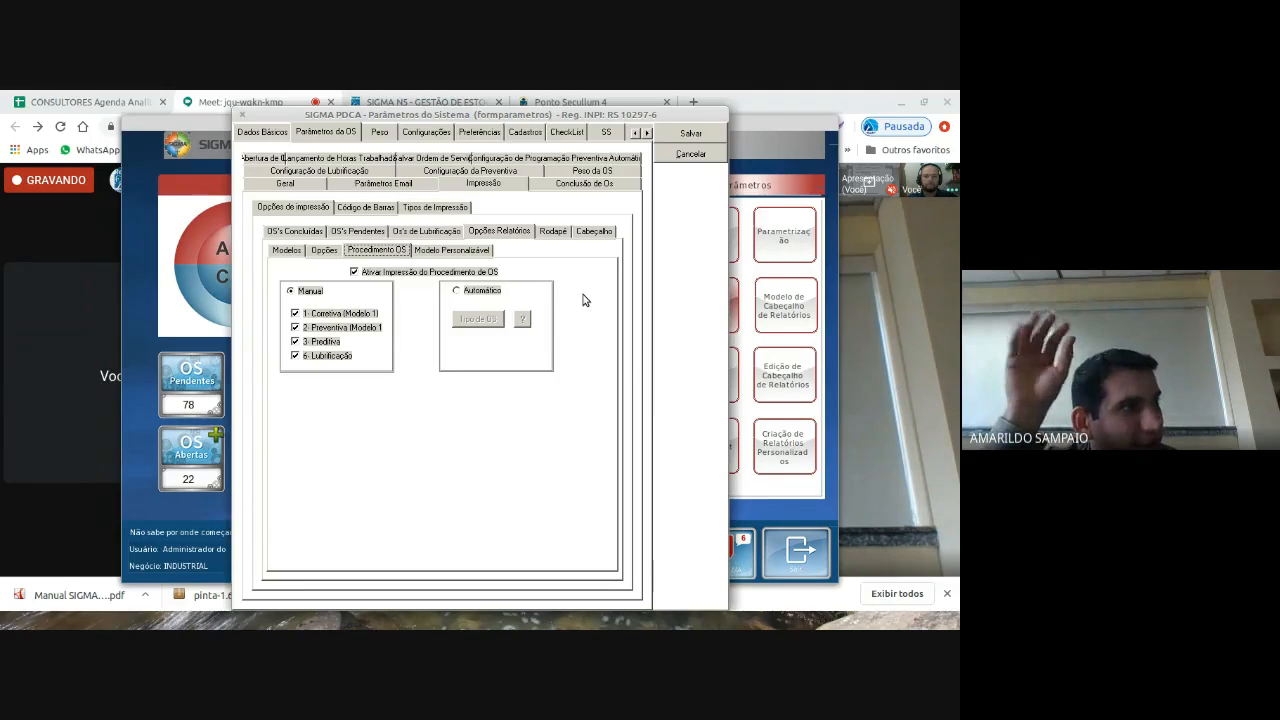
# Step: Leave the system parameters, show the Qualidade options of the PLAN section, and close the menu
pyautogui.click(244, 118)
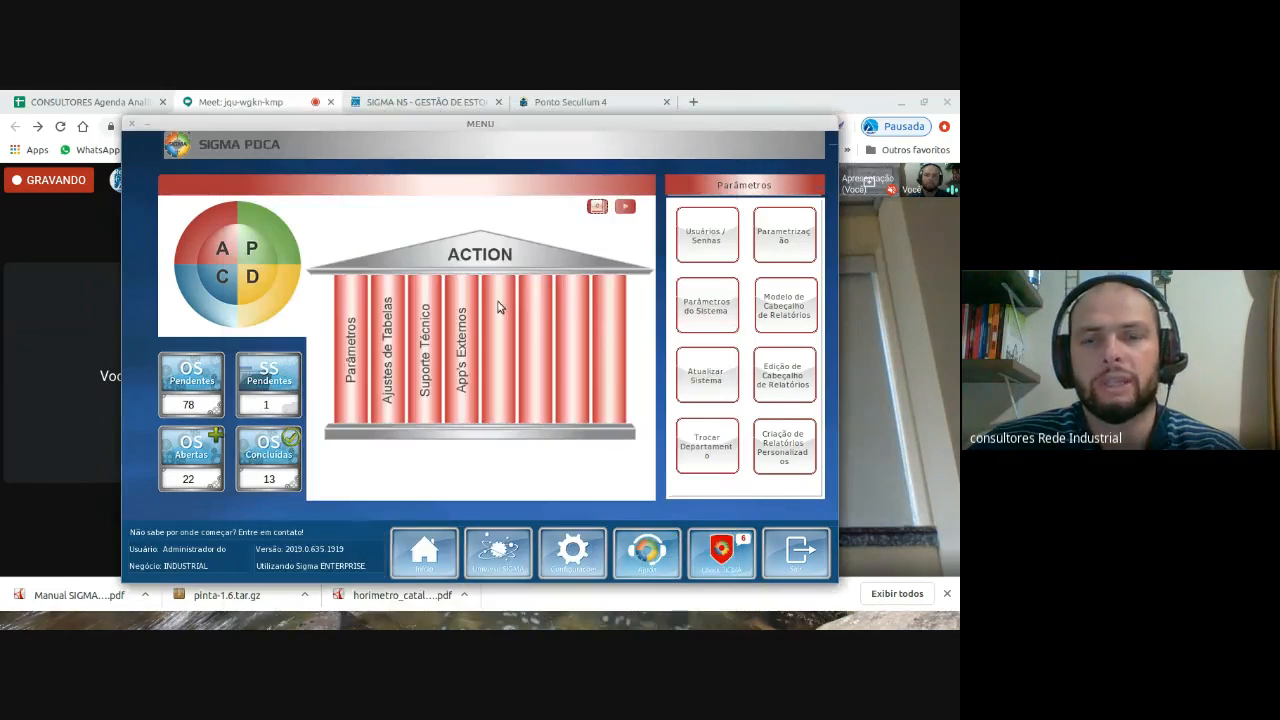
pyautogui.click(268, 287)
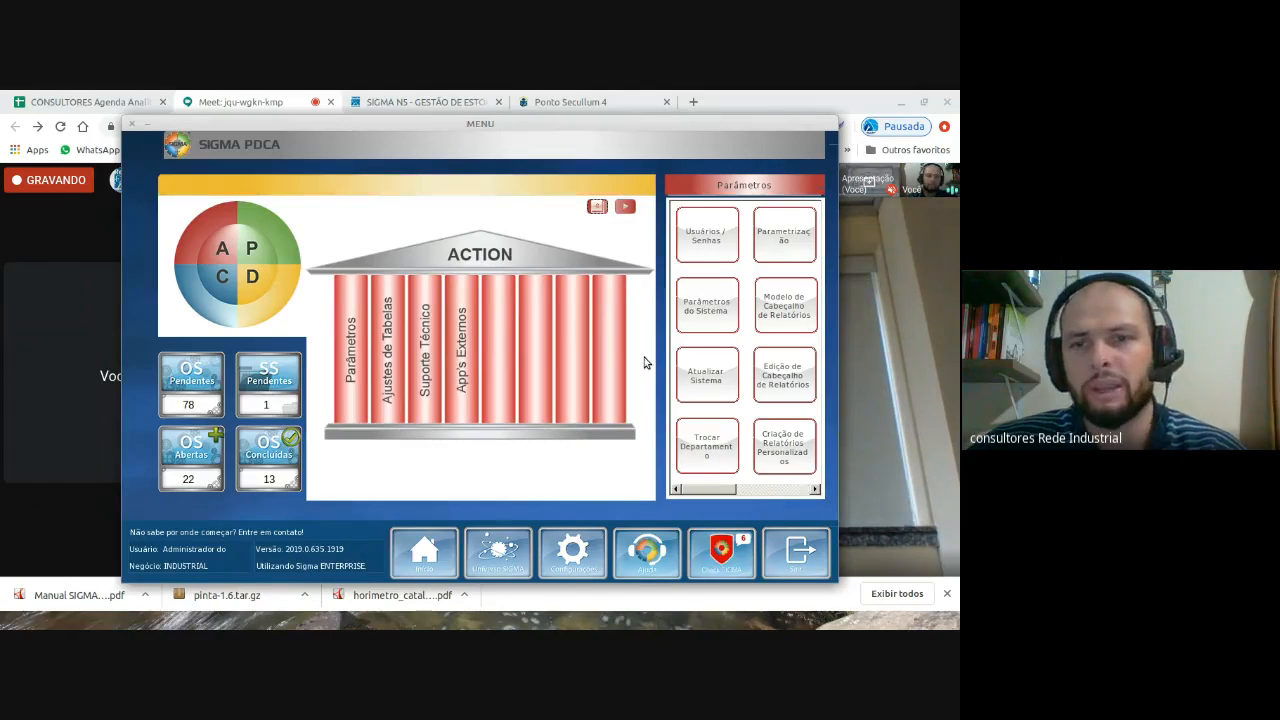
pyautogui.click(230, 250)
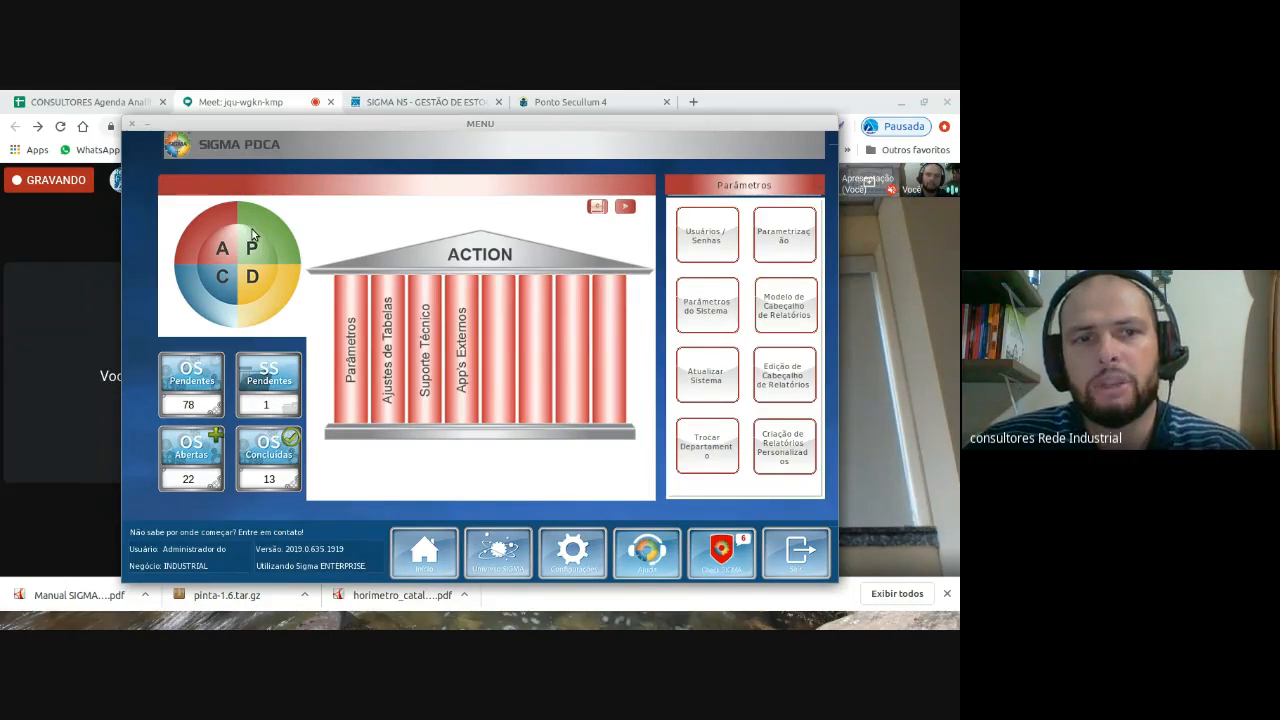
pyautogui.click(285, 240)
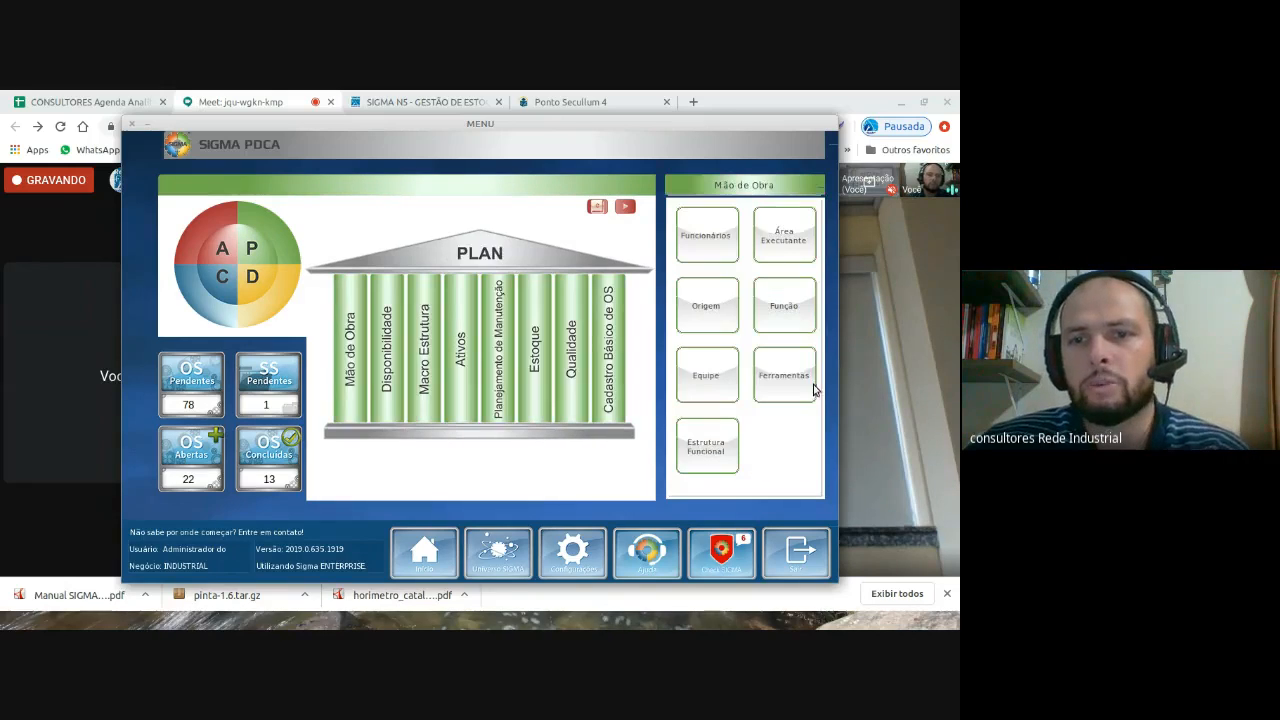
pyautogui.click(575, 399)
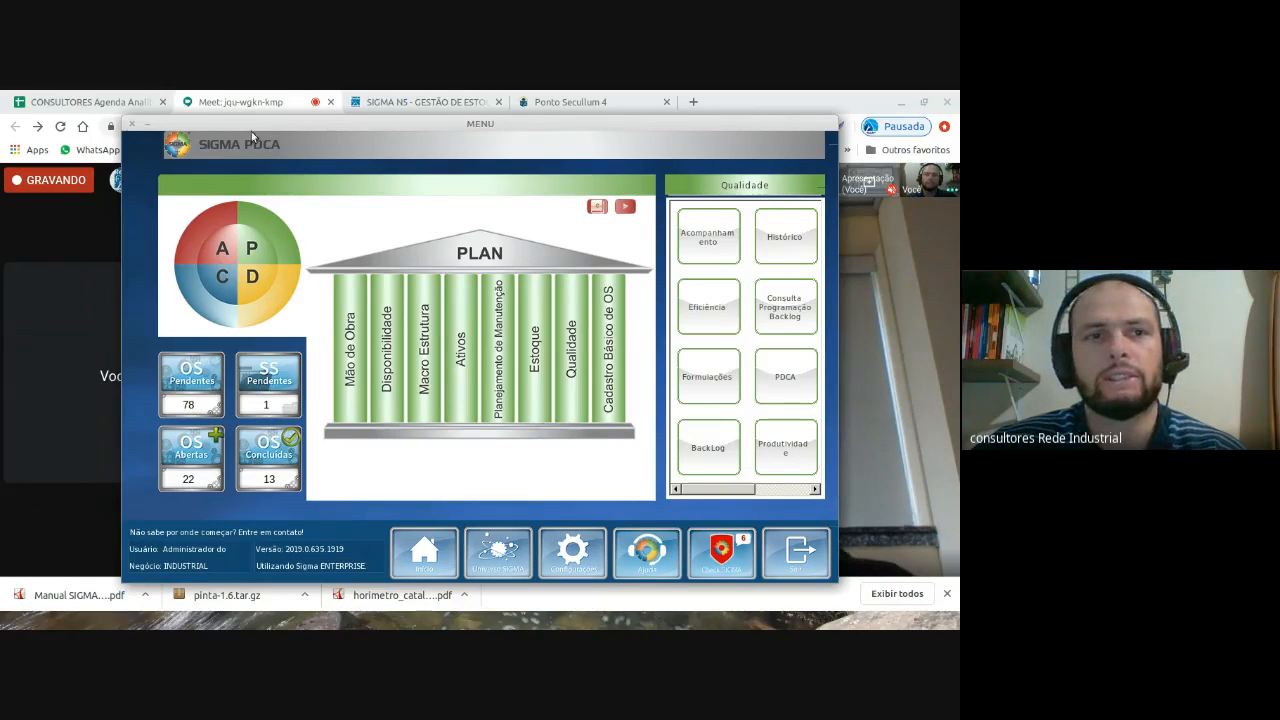
pyautogui.click(132, 124)
# Step: Return to the main SIGMA menu and open item VERIFICAR NÍVEL DO ÓLEO DO COMPRESSOR from Cadastro de Itens in DO's Checklist e Inspeção
pyautogui.moveTo(550, 627)
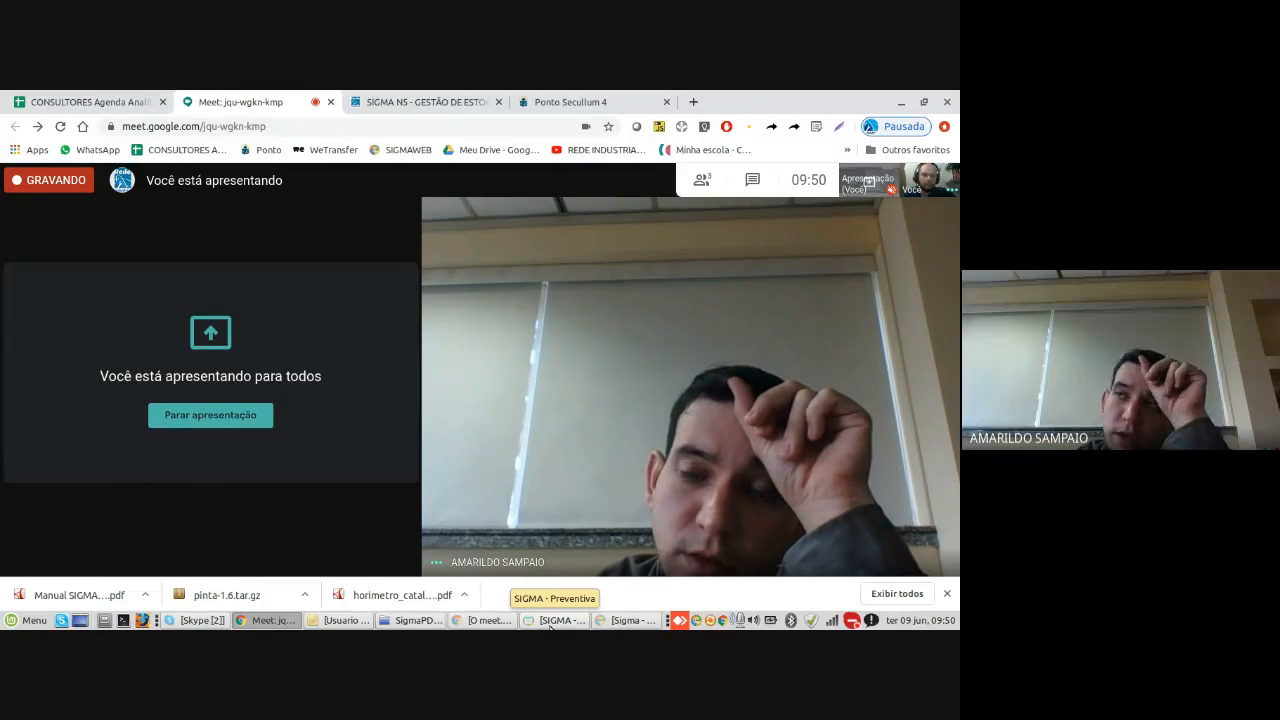
pyautogui.click(549, 627)
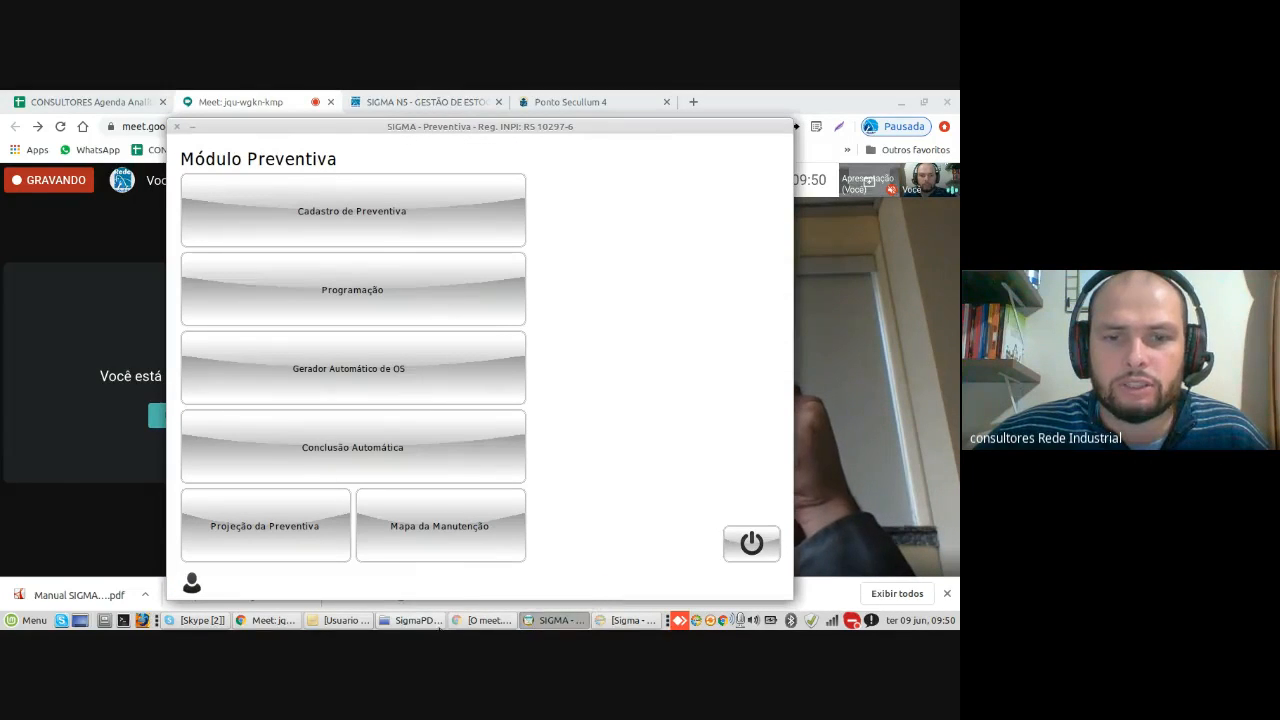
pyautogui.click(630, 621)
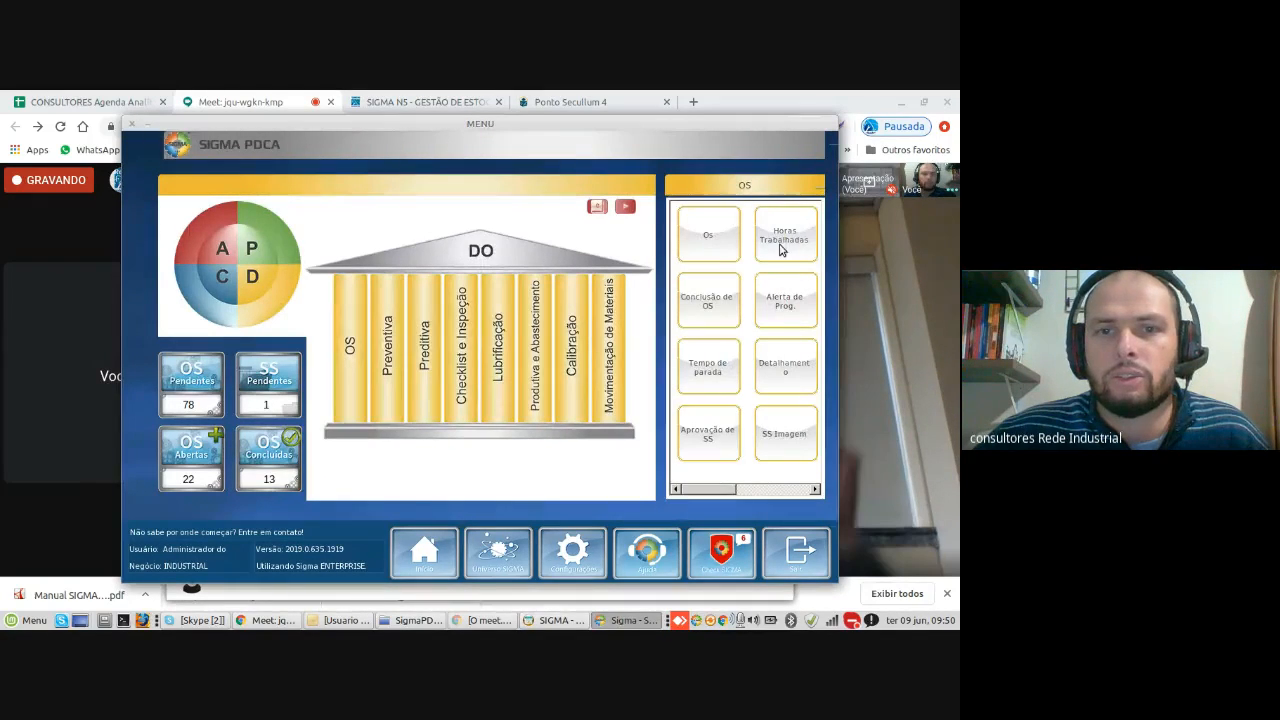
pyautogui.click(463, 391)
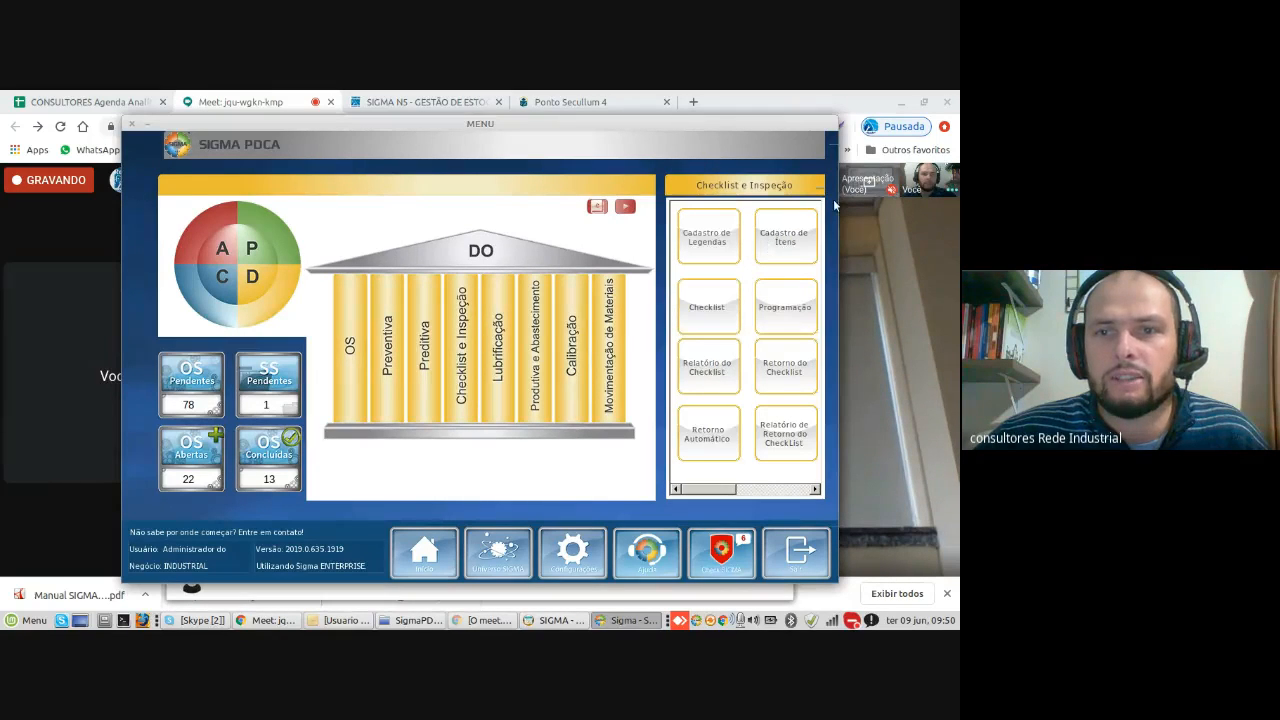
pyautogui.click(783, 247)
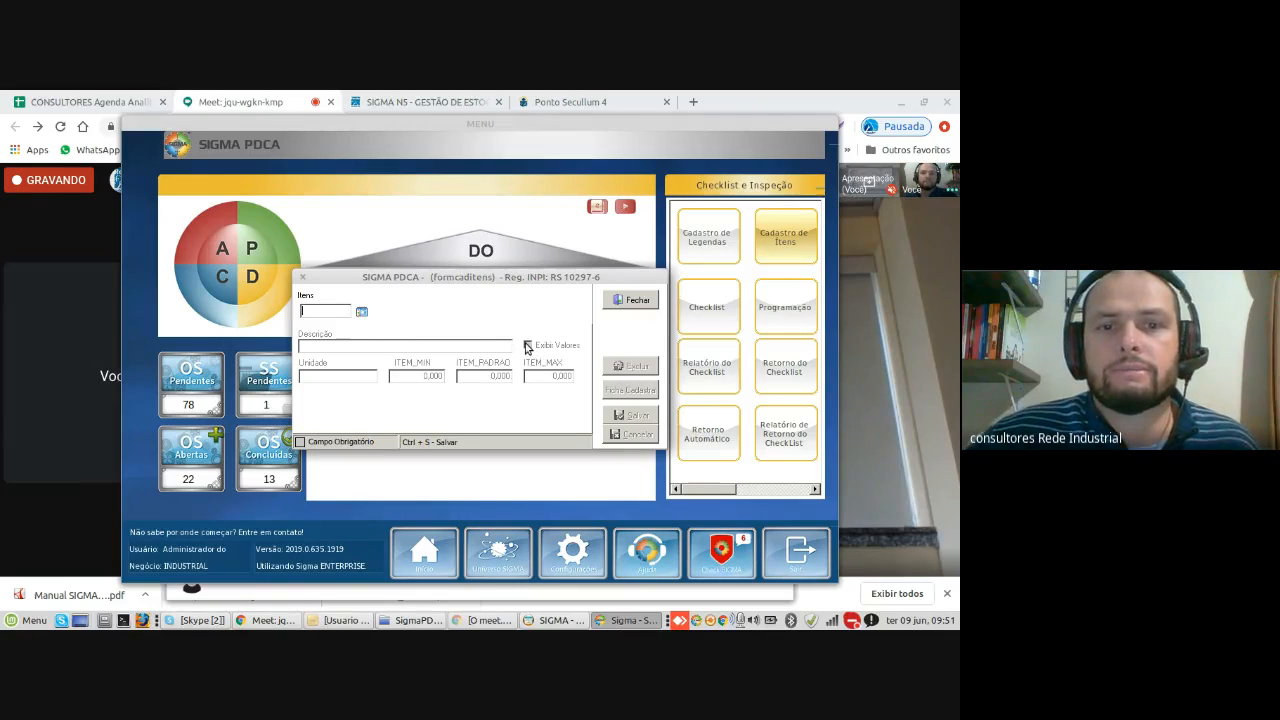
pyautogui.click(361, 312)
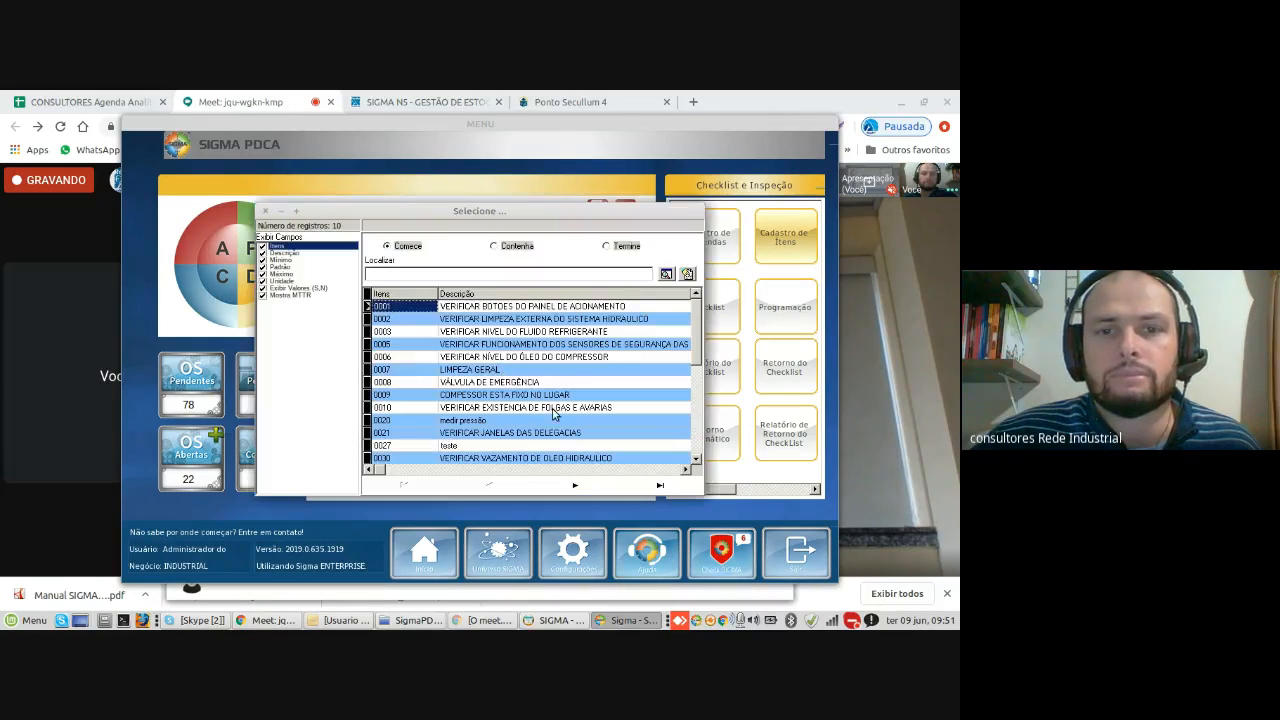
pyautogui.click(512, 445)
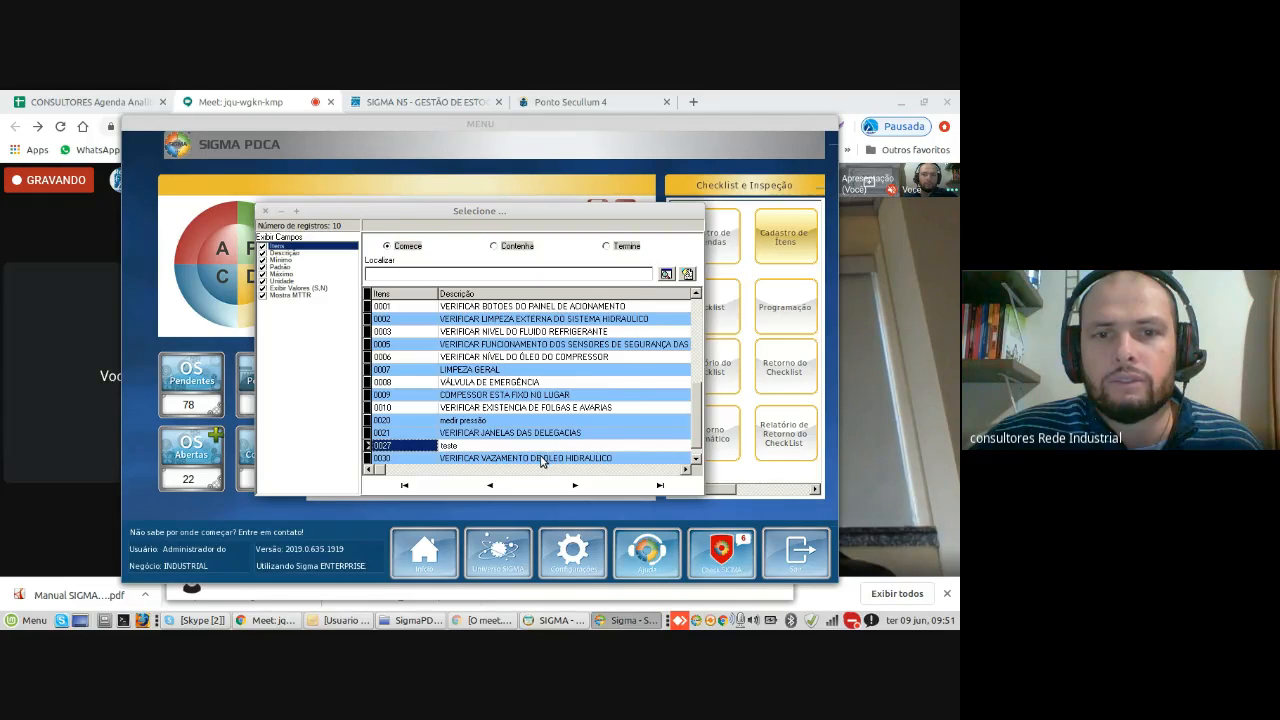
pyautogui.doubleClick(538, 363)
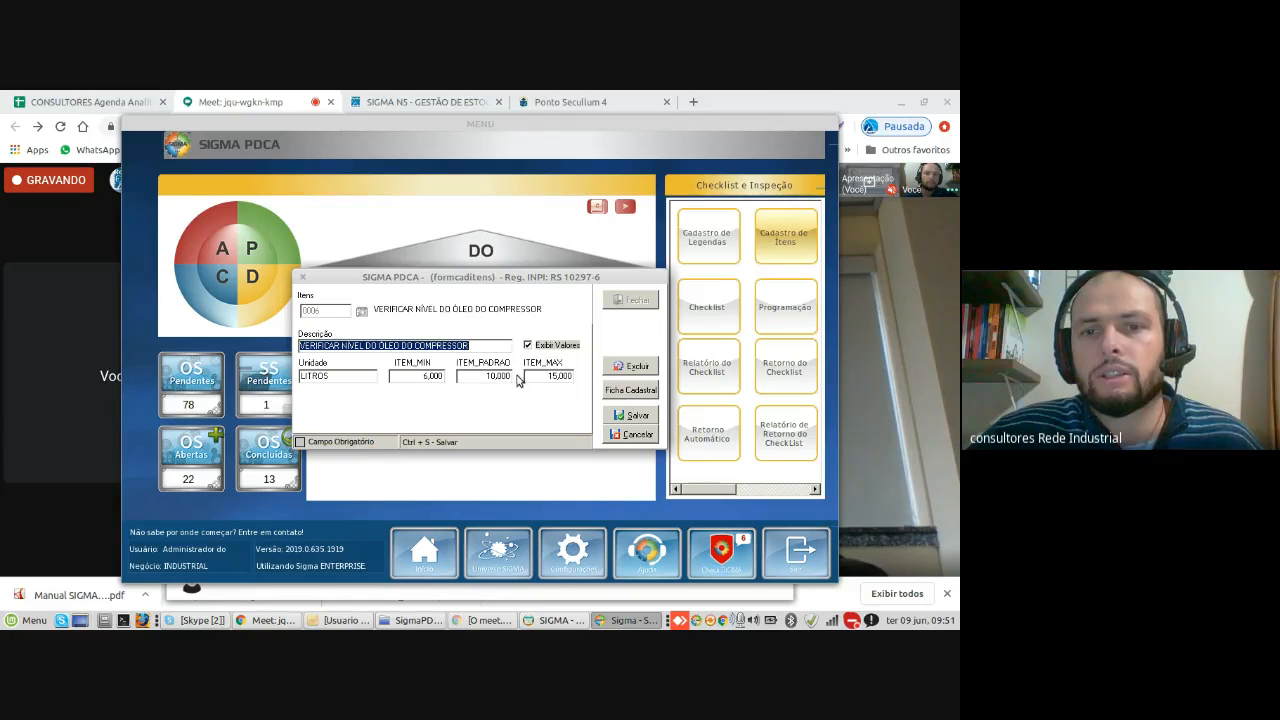
# Step: Save the compressor oil level item, confirm updating it in all checklists, and close the item form
pyautogui.click(619, 415)
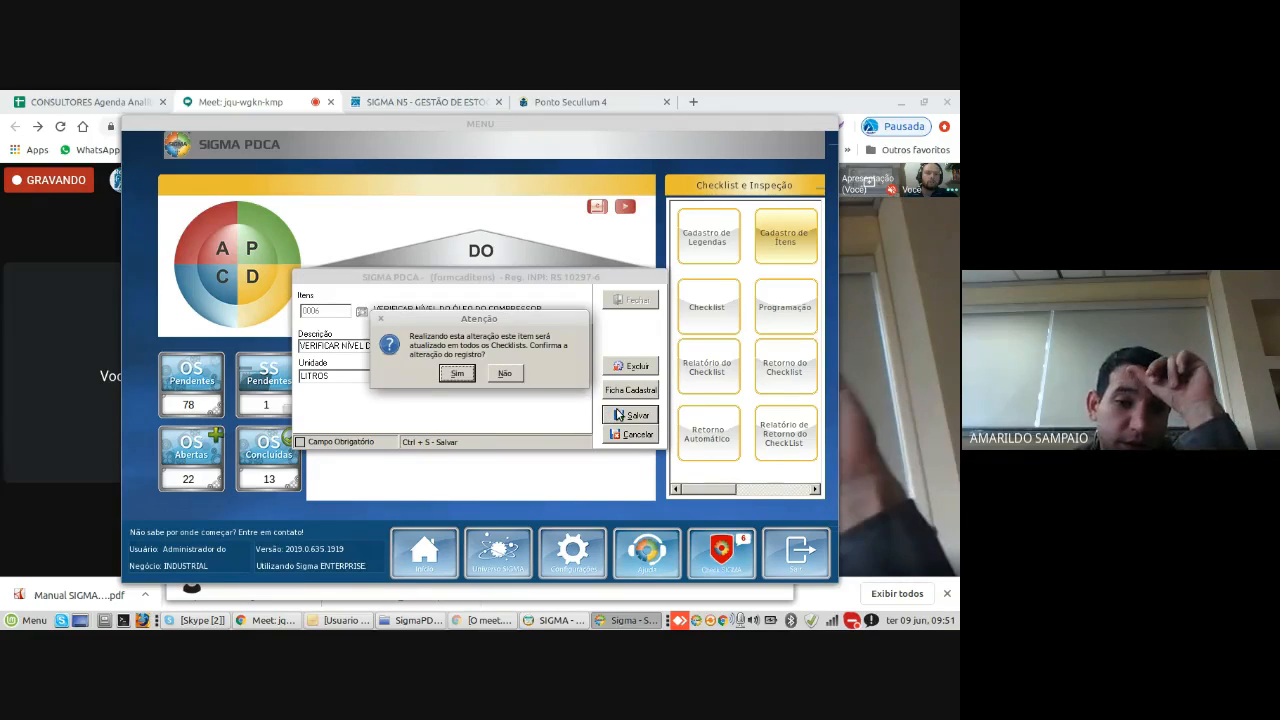
pyautogui.click(459, 373)
pyautogui.click(613, 303)
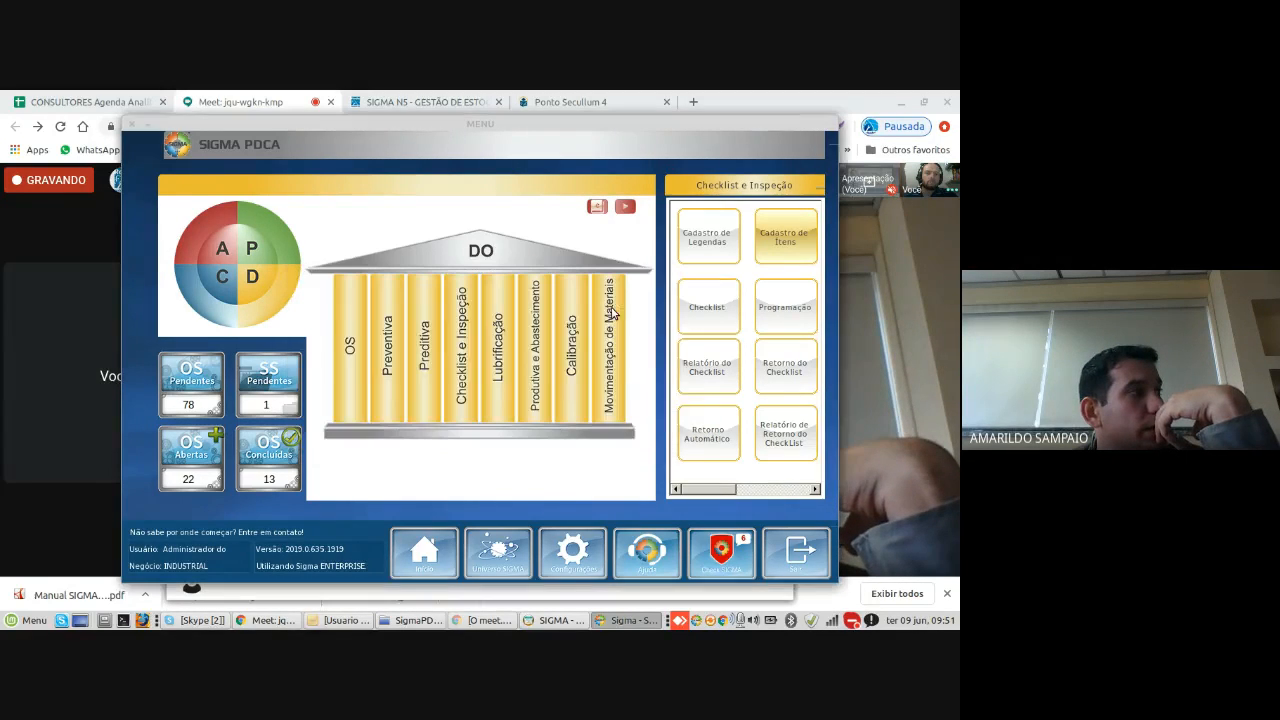
pyautogui.click(148, 125)
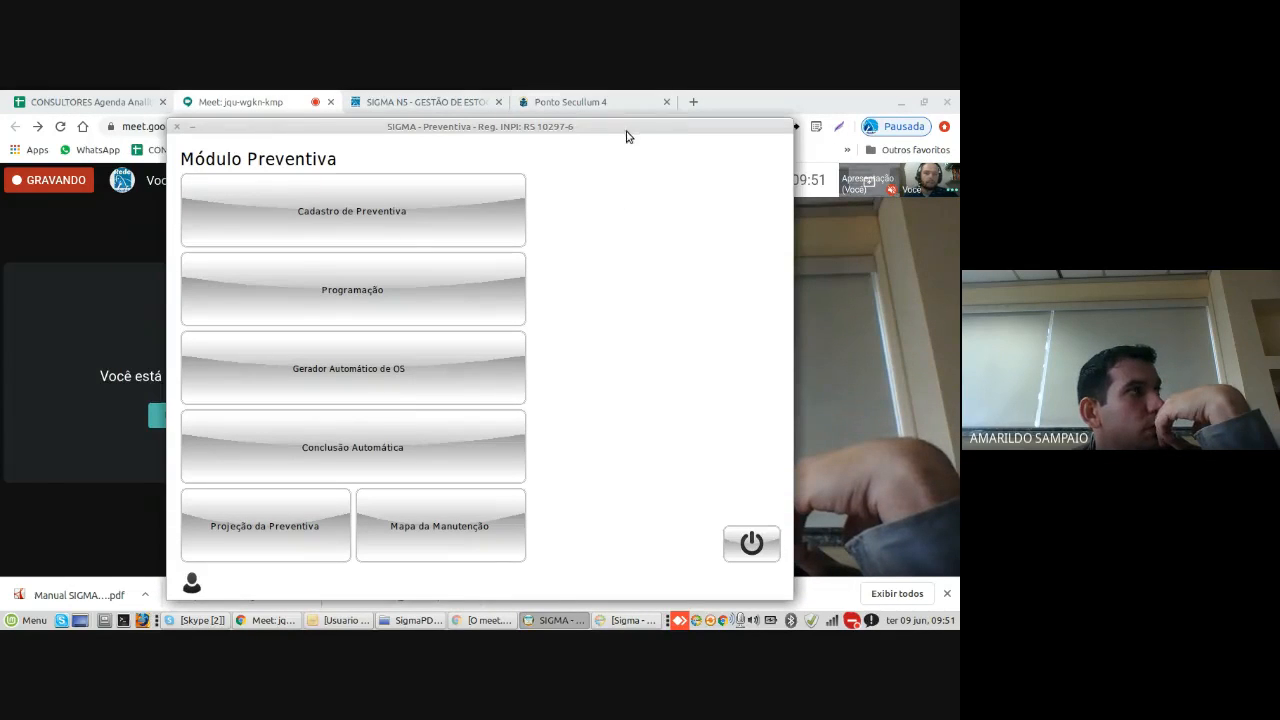
pyautogui.moveTo(629, 134); pyautogui.dragTo(502, 129)
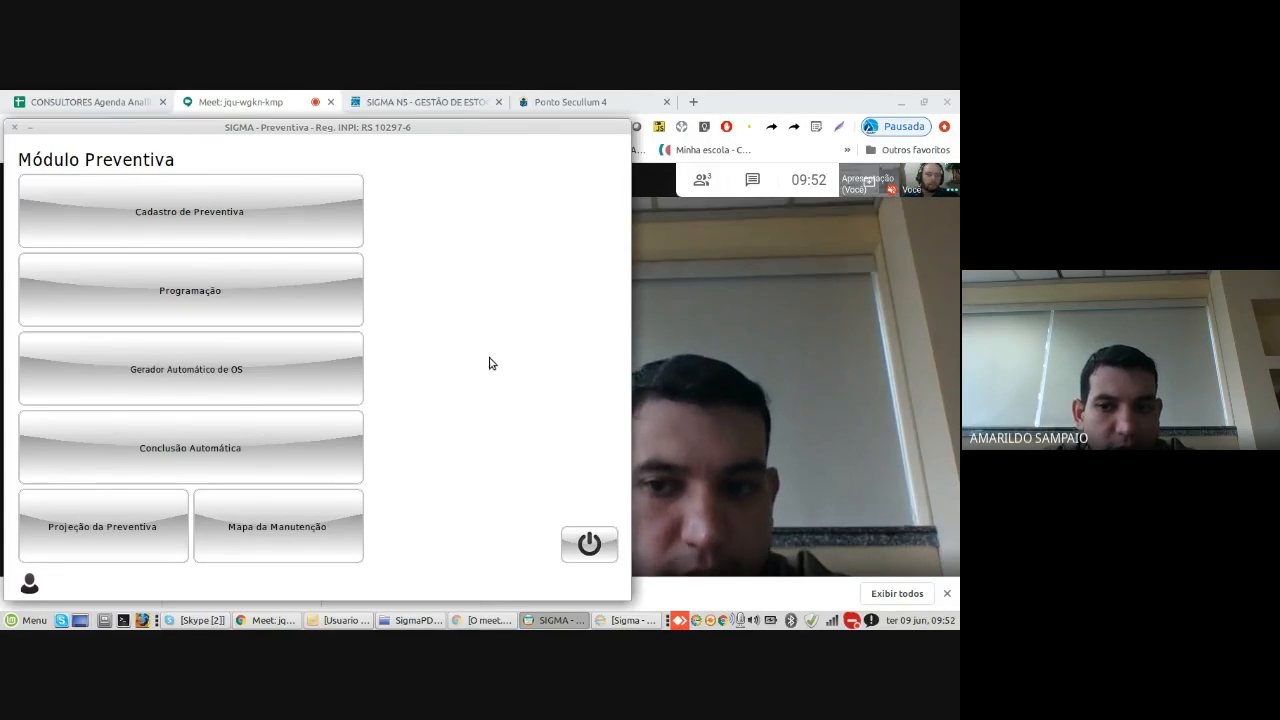
pyautogui.click(26, 129)
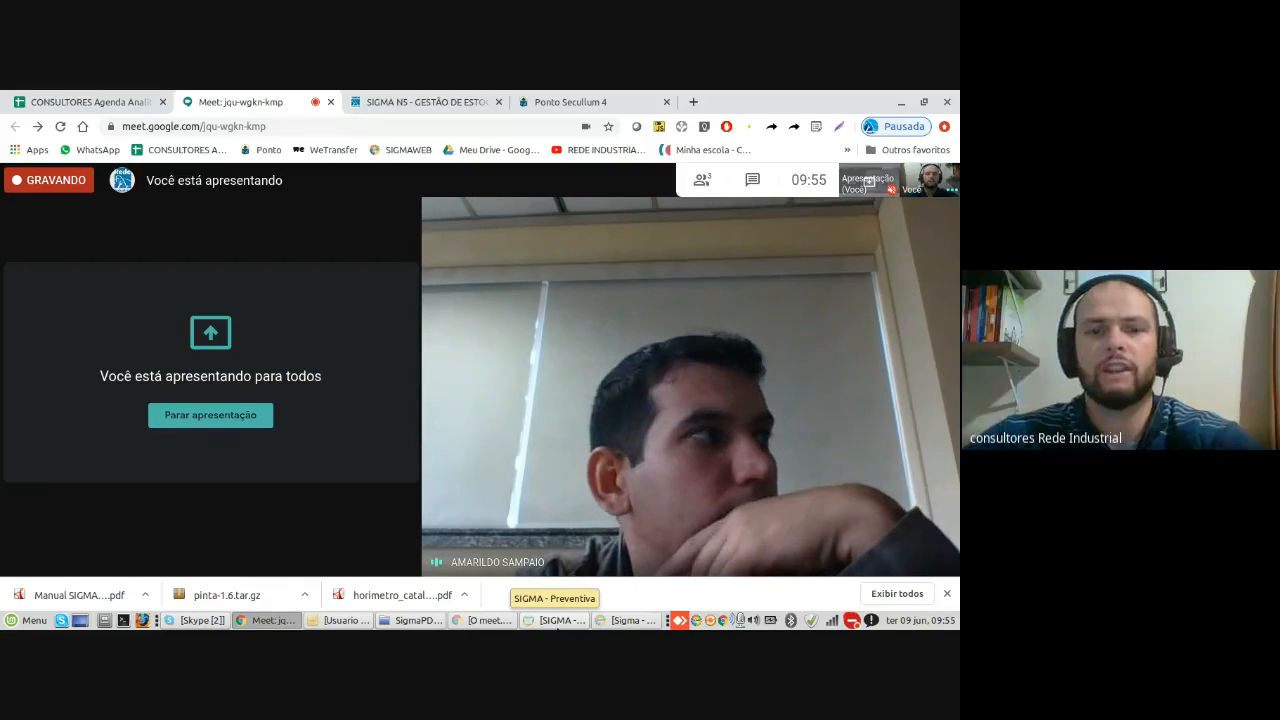
pyautogui.click(545, 621)
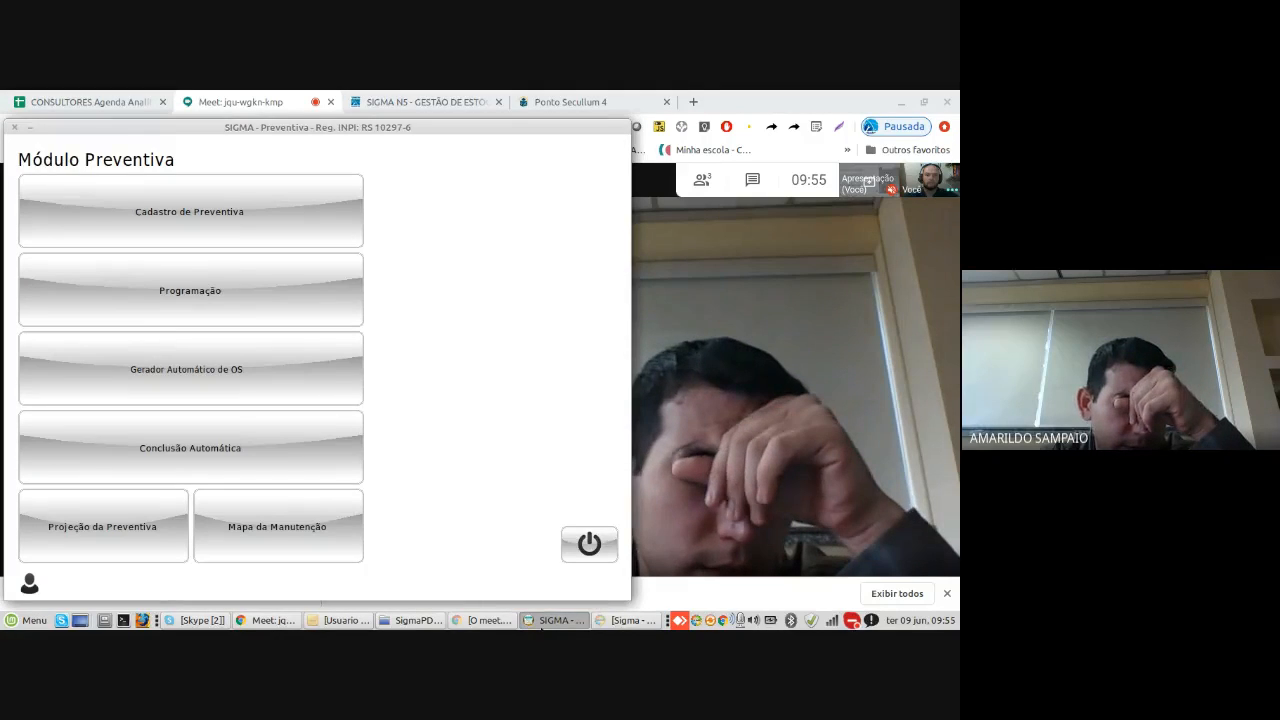
pyautogui.click(545, 621)
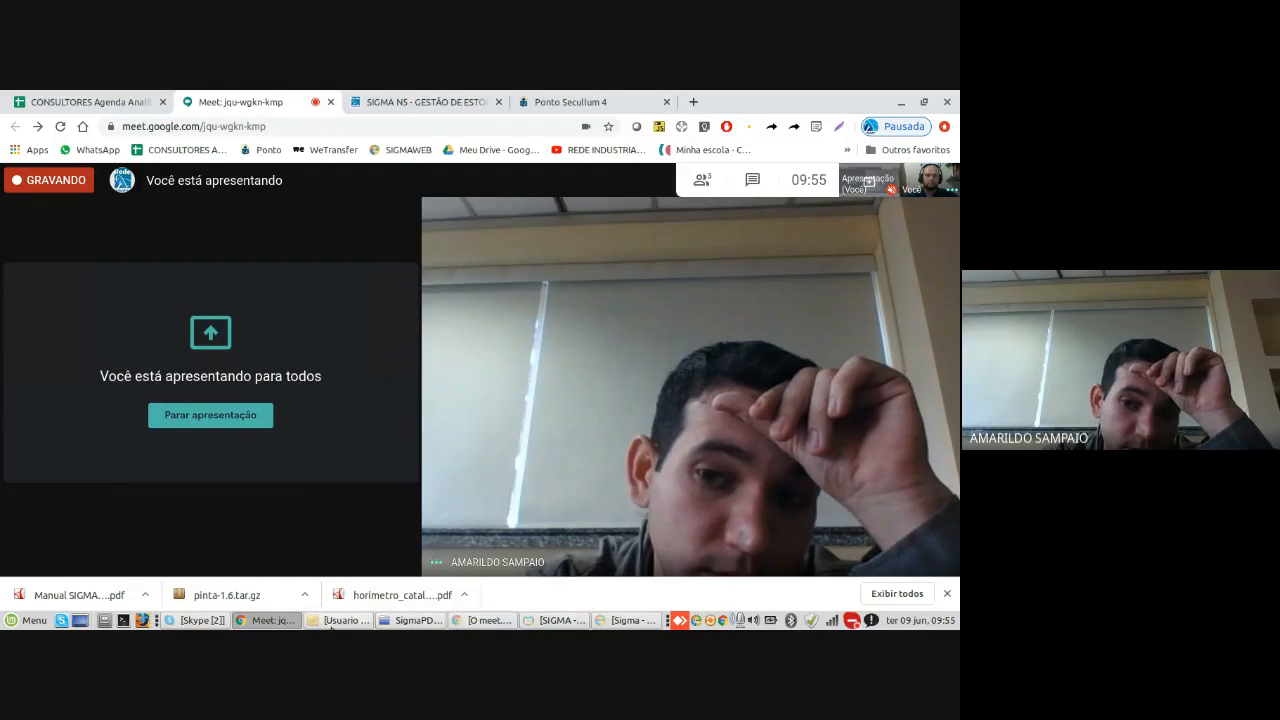
# Step: View the Disparos list and the Dados da Produção entry form in DO's Produtiva e Abastecimento, closing each one
pyautogui.click(618, 622)
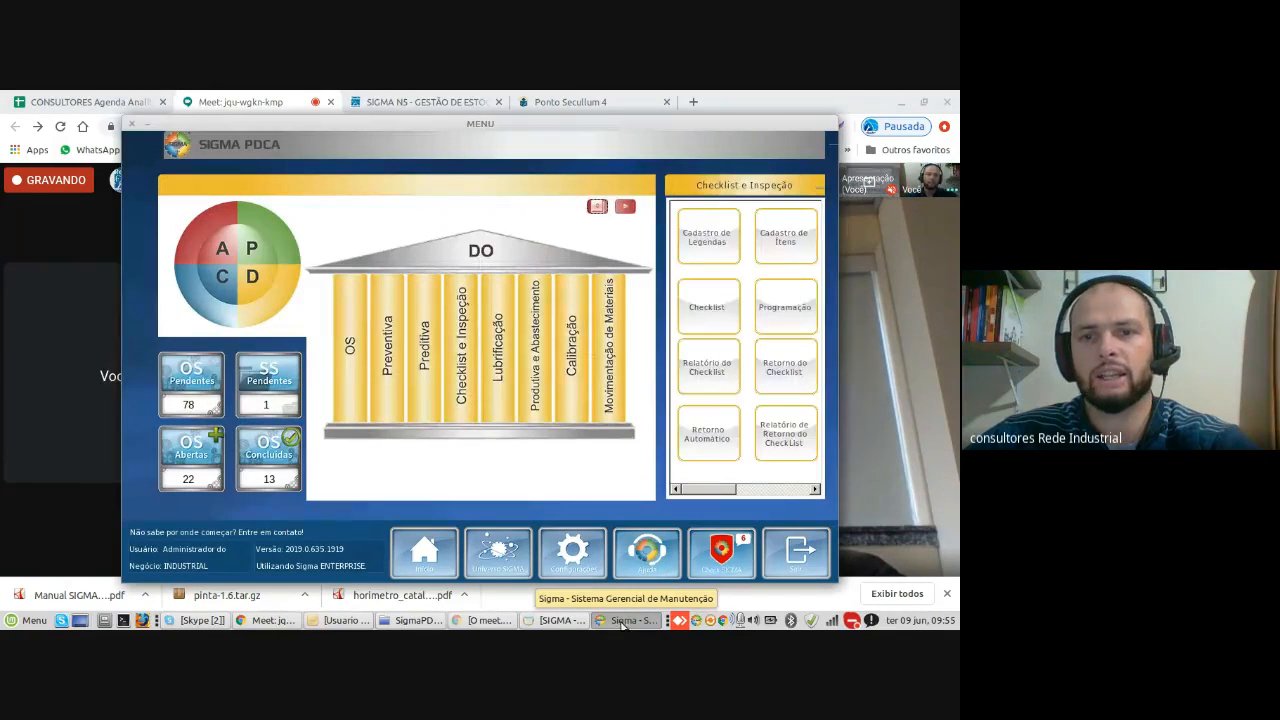
pyautogui.click(545, 400)
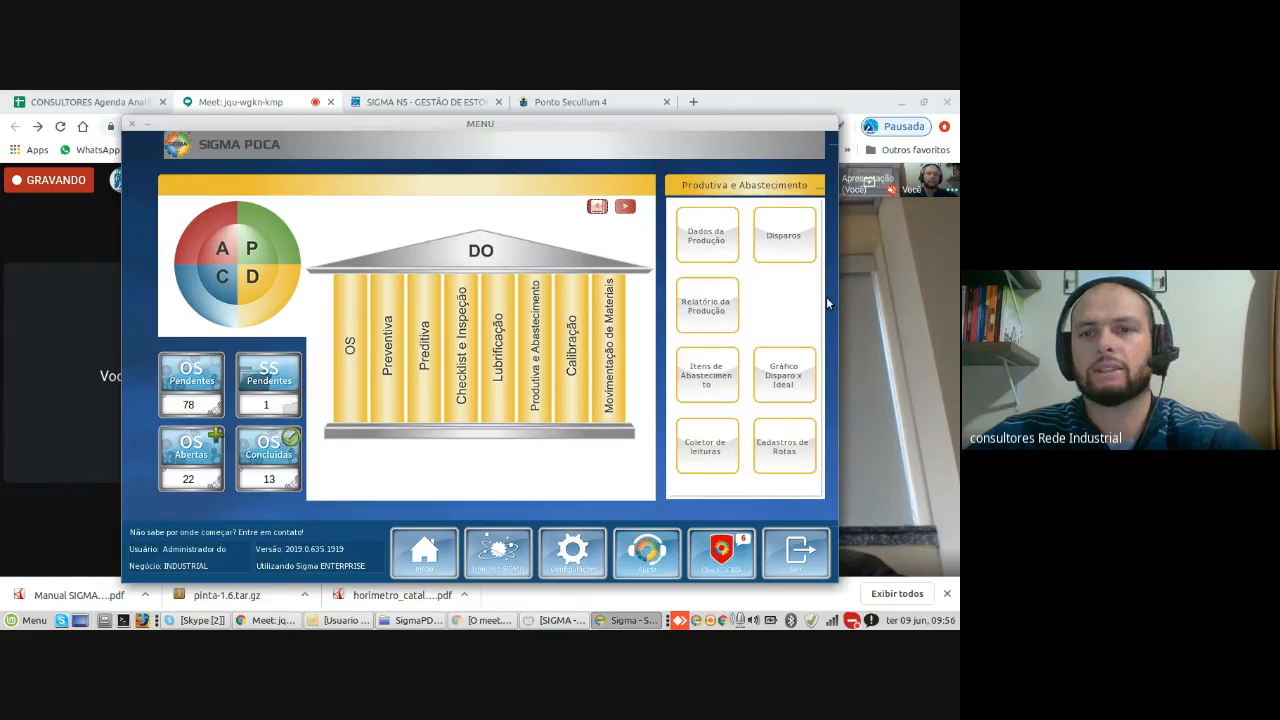
pyautogui.click(780, 240)
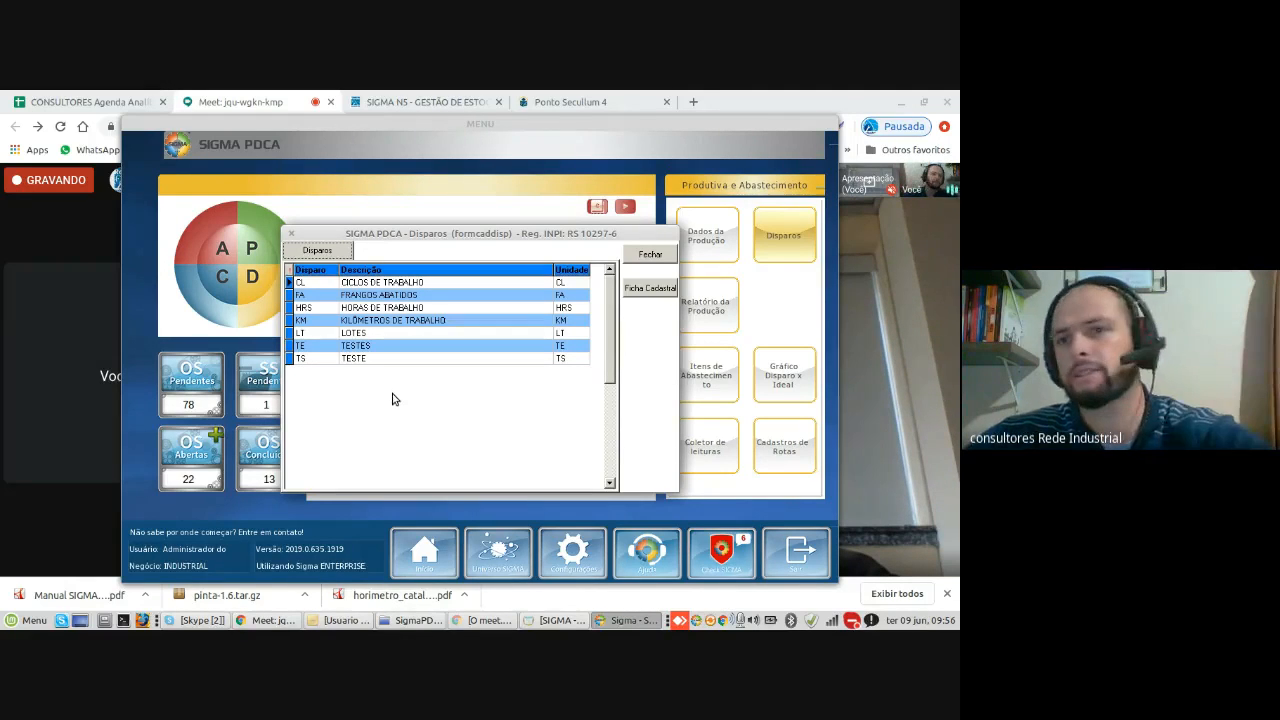
pyautogui.click(650, 255)
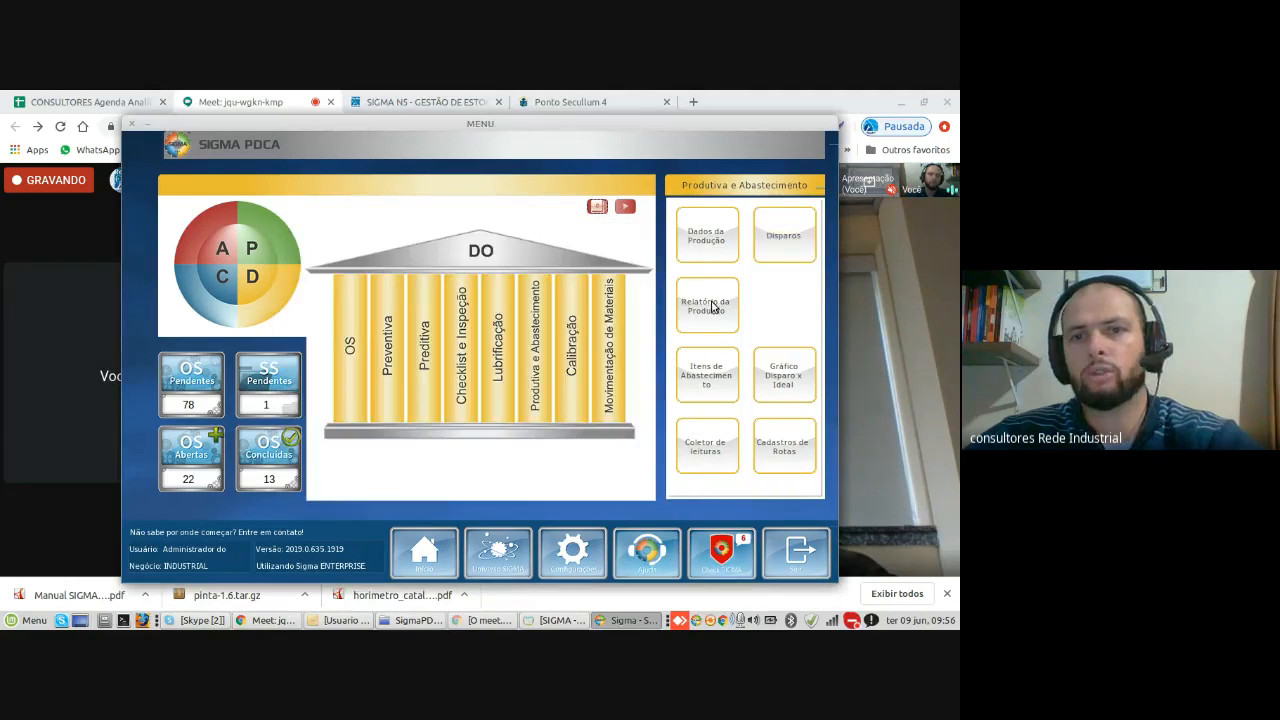
pyautogui.click(710, 238)
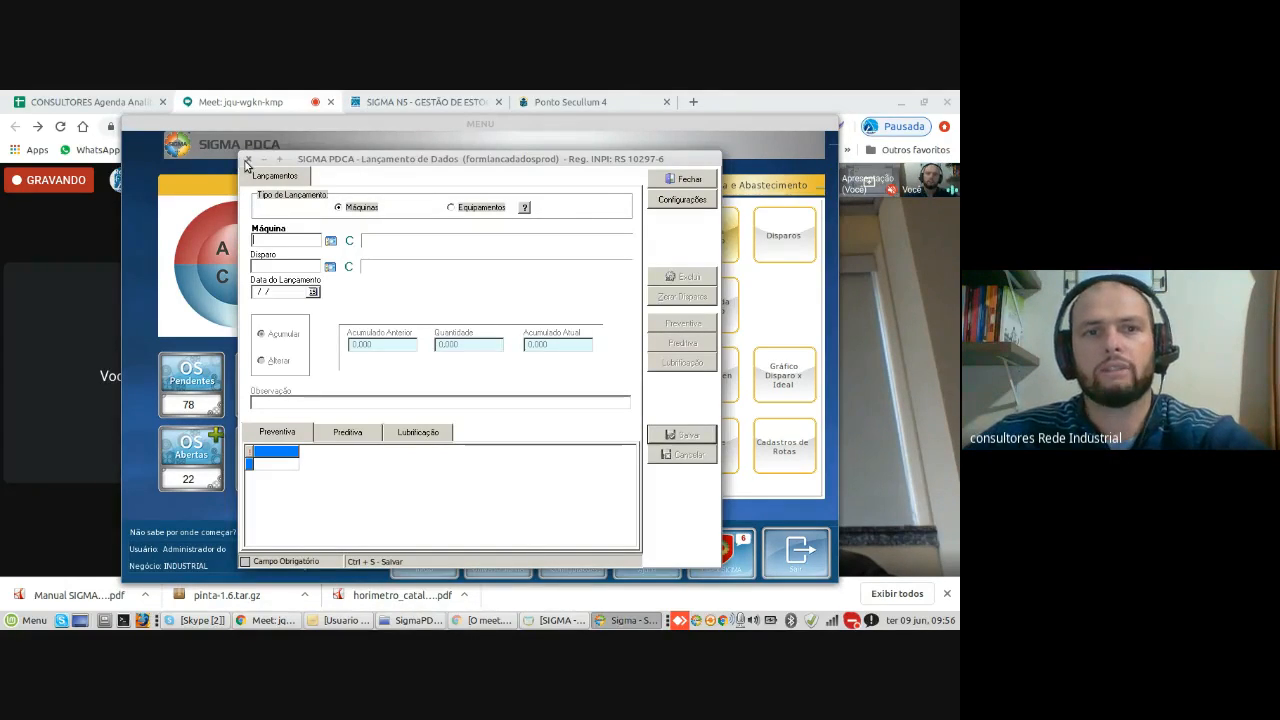
pyautogui.click(247, 160)
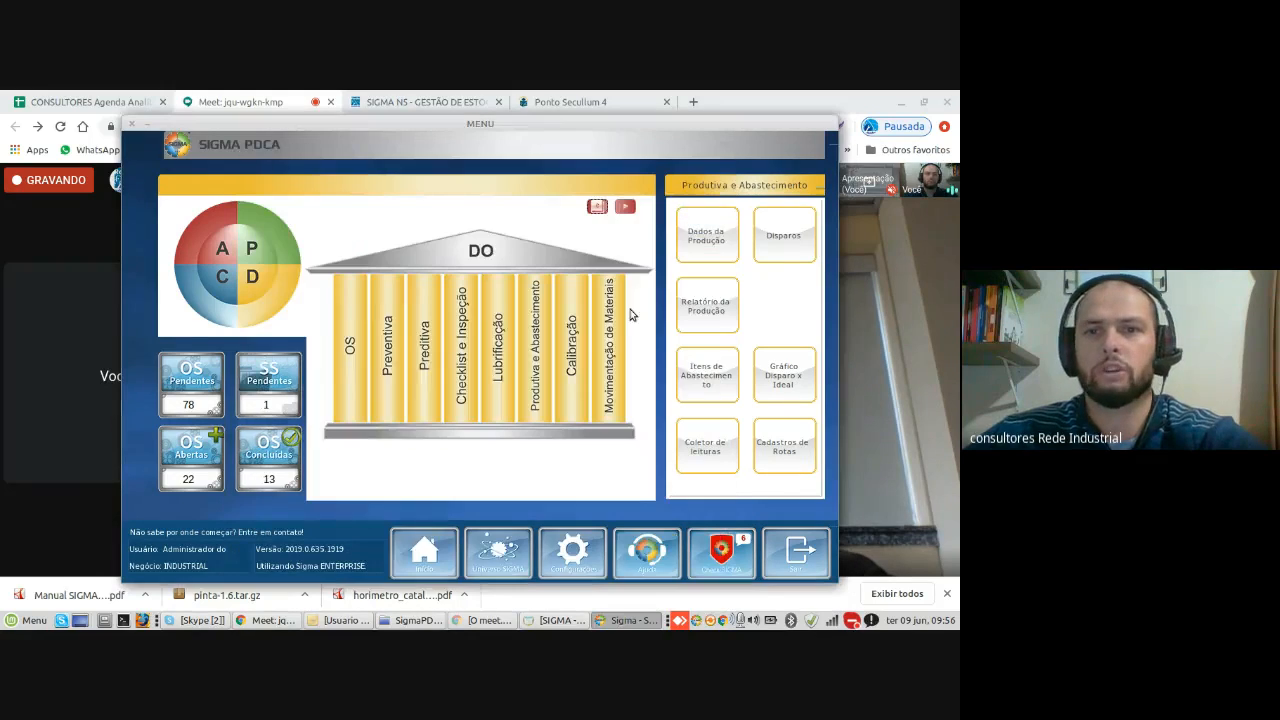
# Step: Open the Relatório da Produção and order it by Centro de Custo and Máquina
pyautogui.click(713, 326)
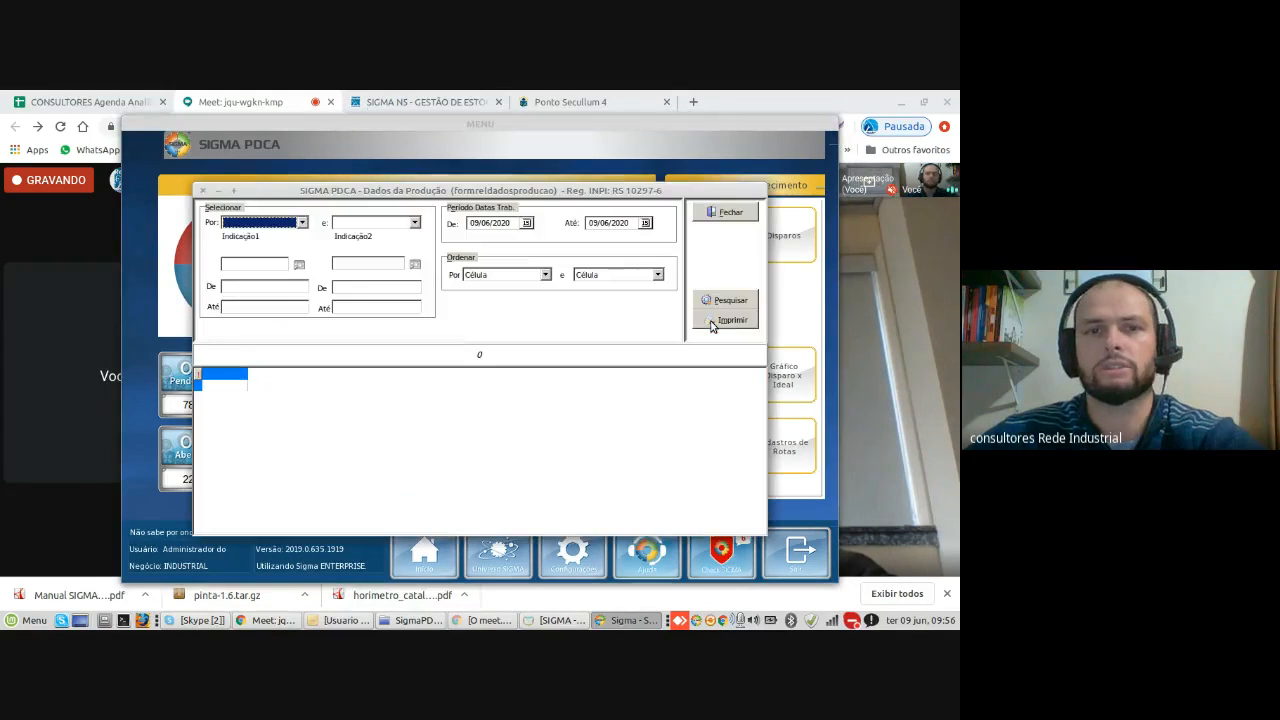
pyautogui.click(544, 274)
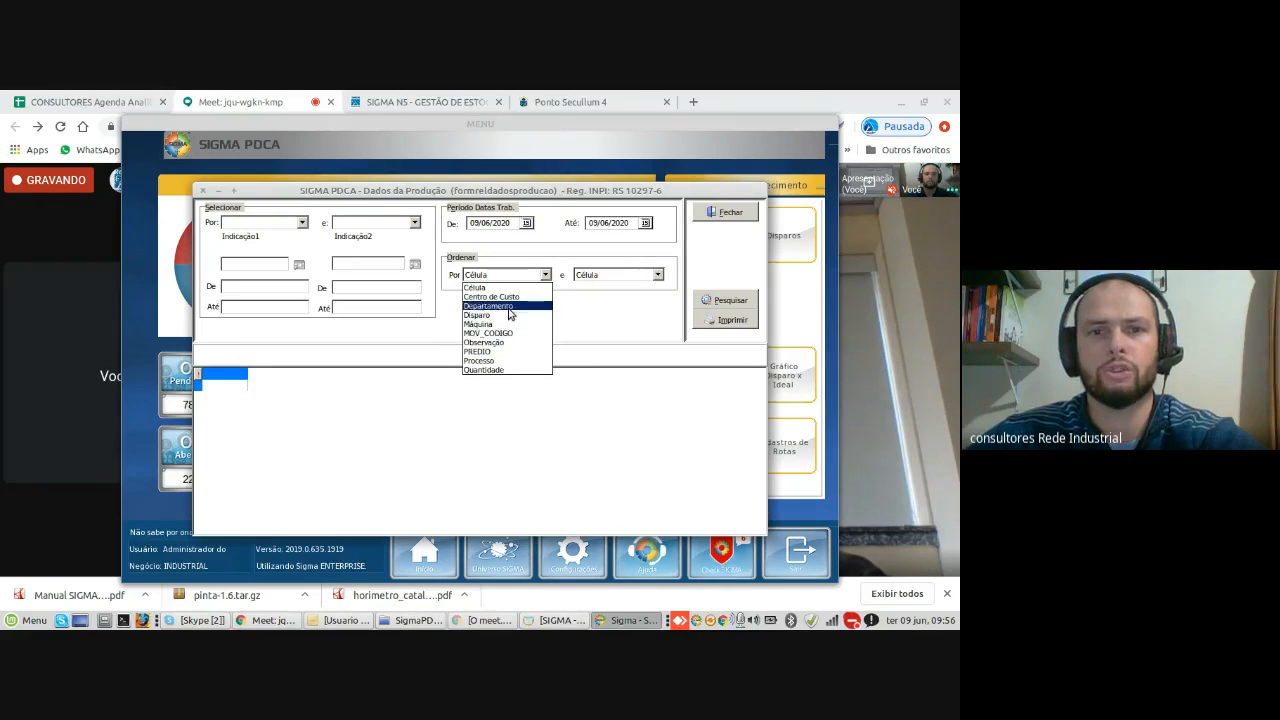
pyautogui.click(492, 296)
pyautogui.click(630, 275)
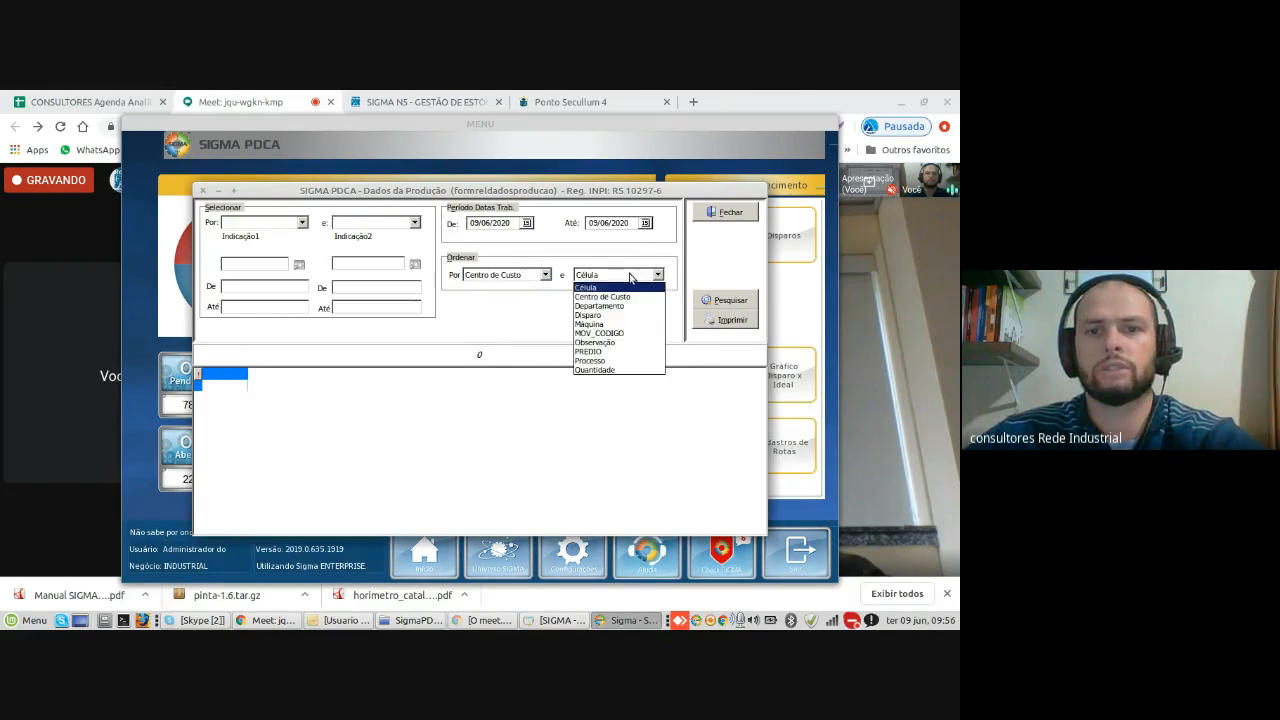
pyautogui.click(620, 324)
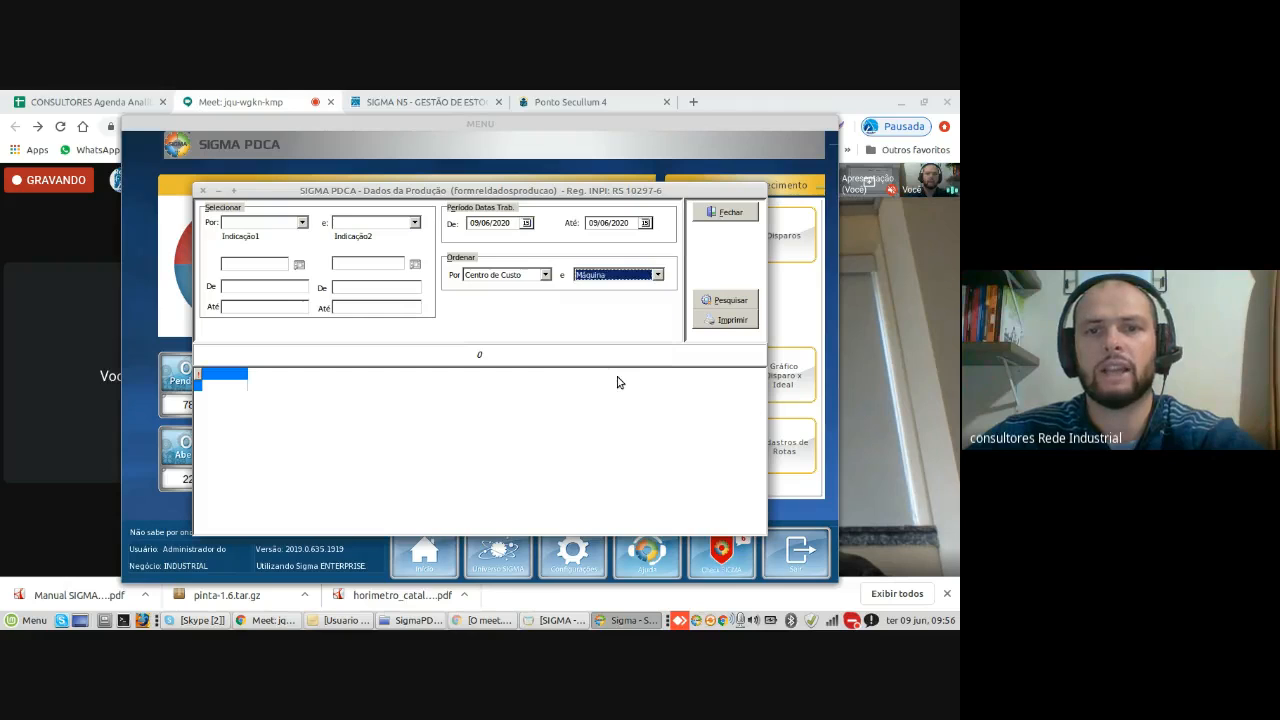
# Step: Select Disparo as the report's first filter, view the available Disparo records without choosing one, and close the report
pyautogui.click(282, 223)
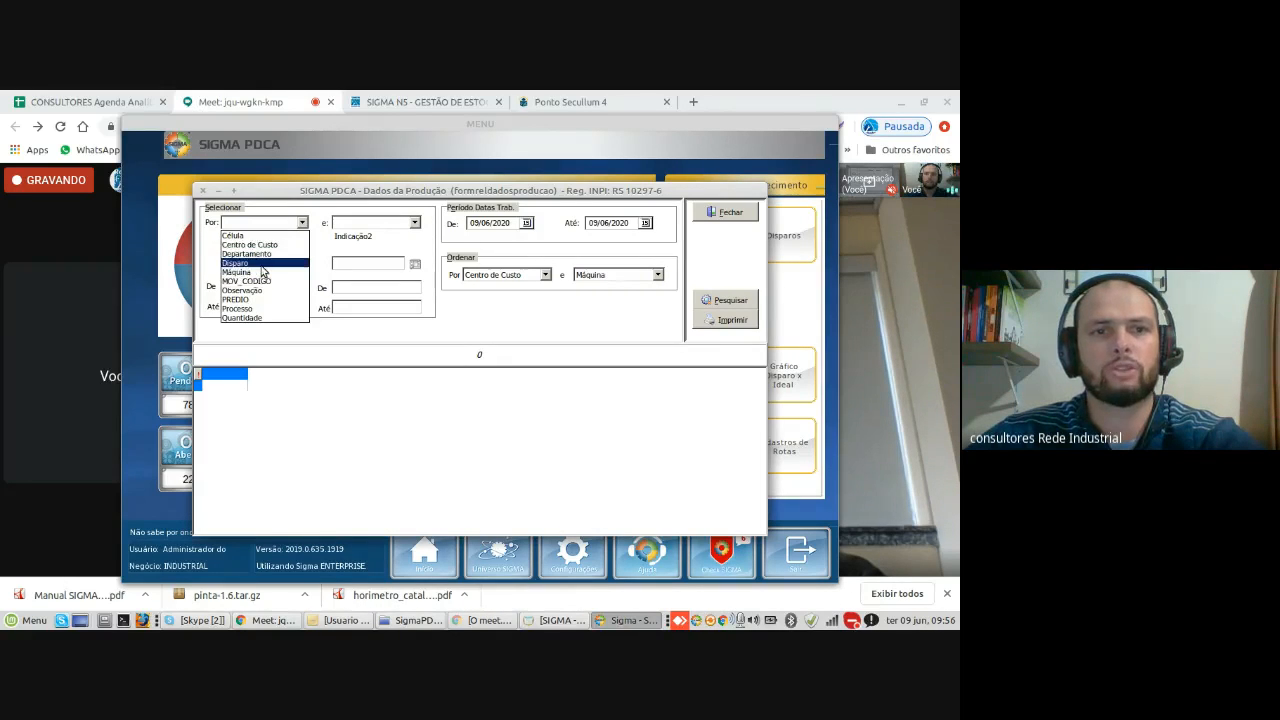
pyautogui.click(262, 263)
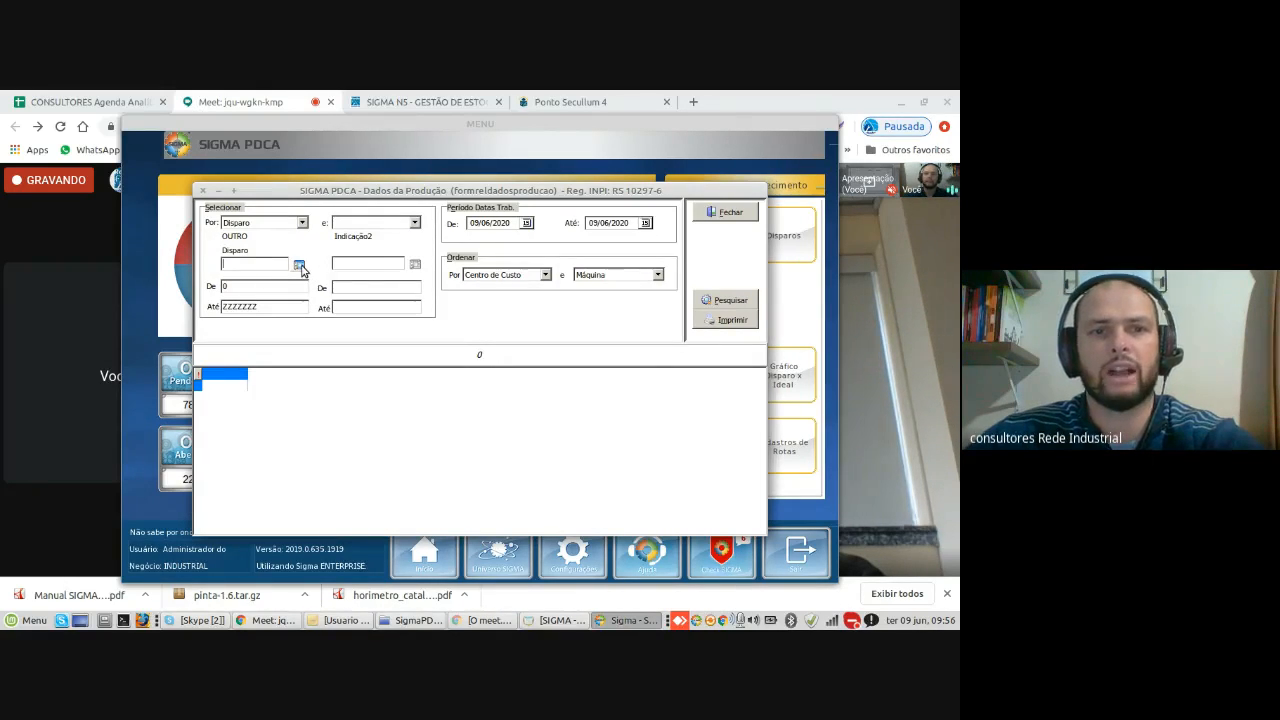
pyautogui.click(299, 265)
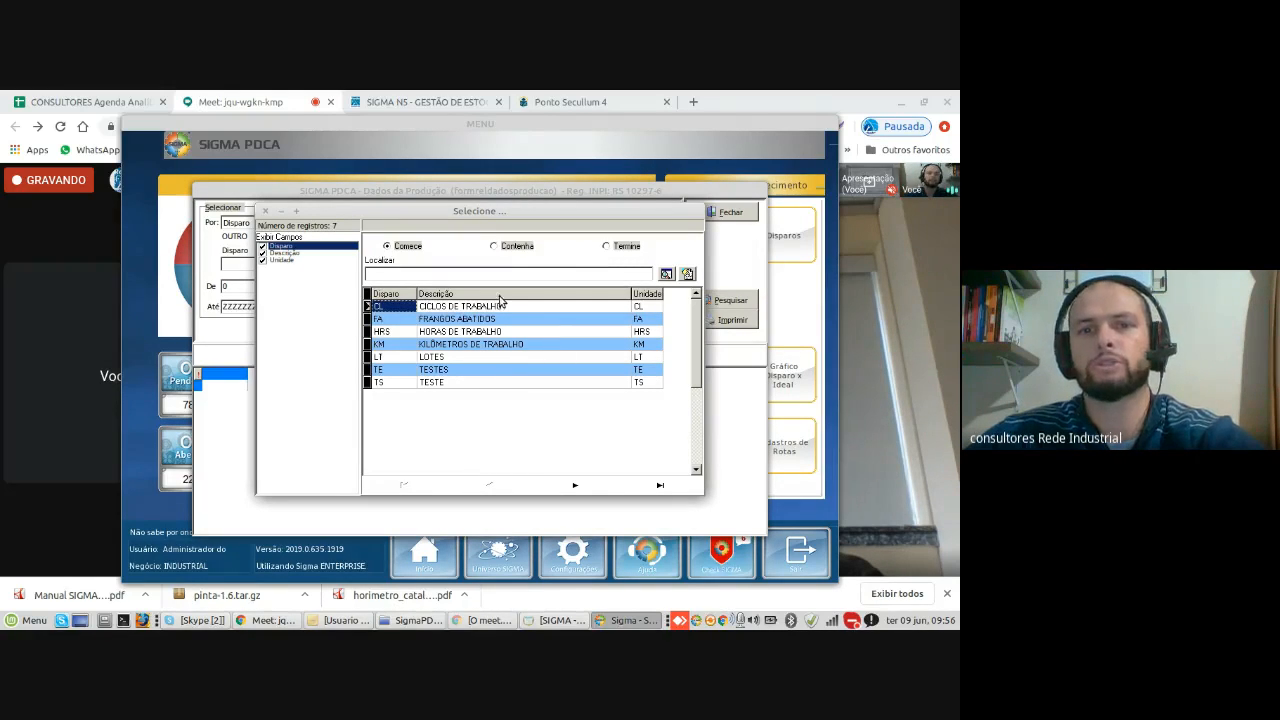
pyautogui.click(265, 212)
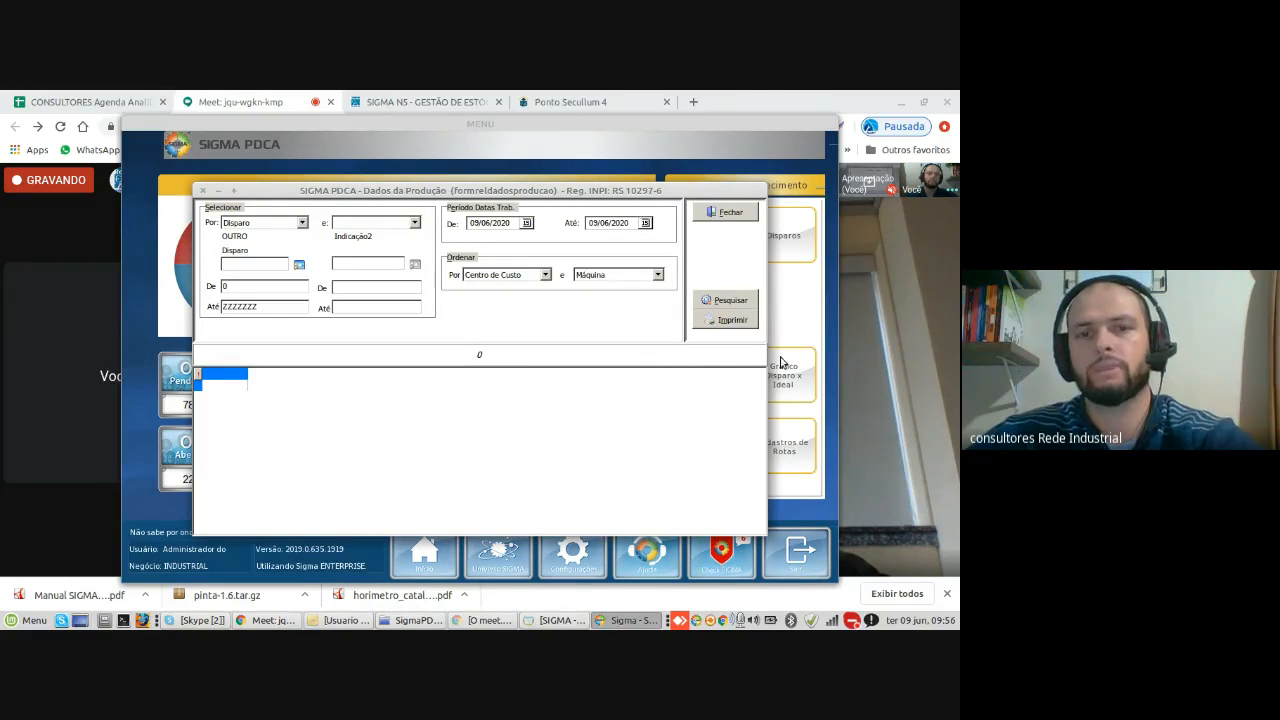
pyautogui.click(732, 212)
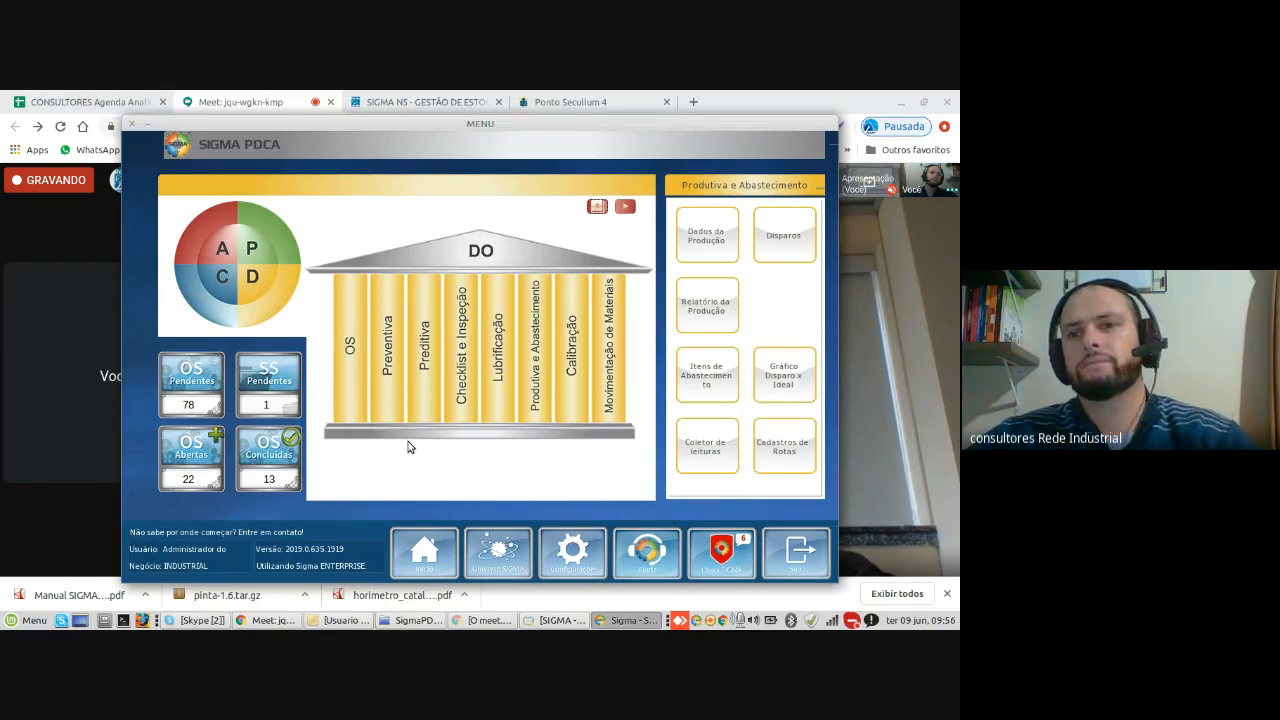